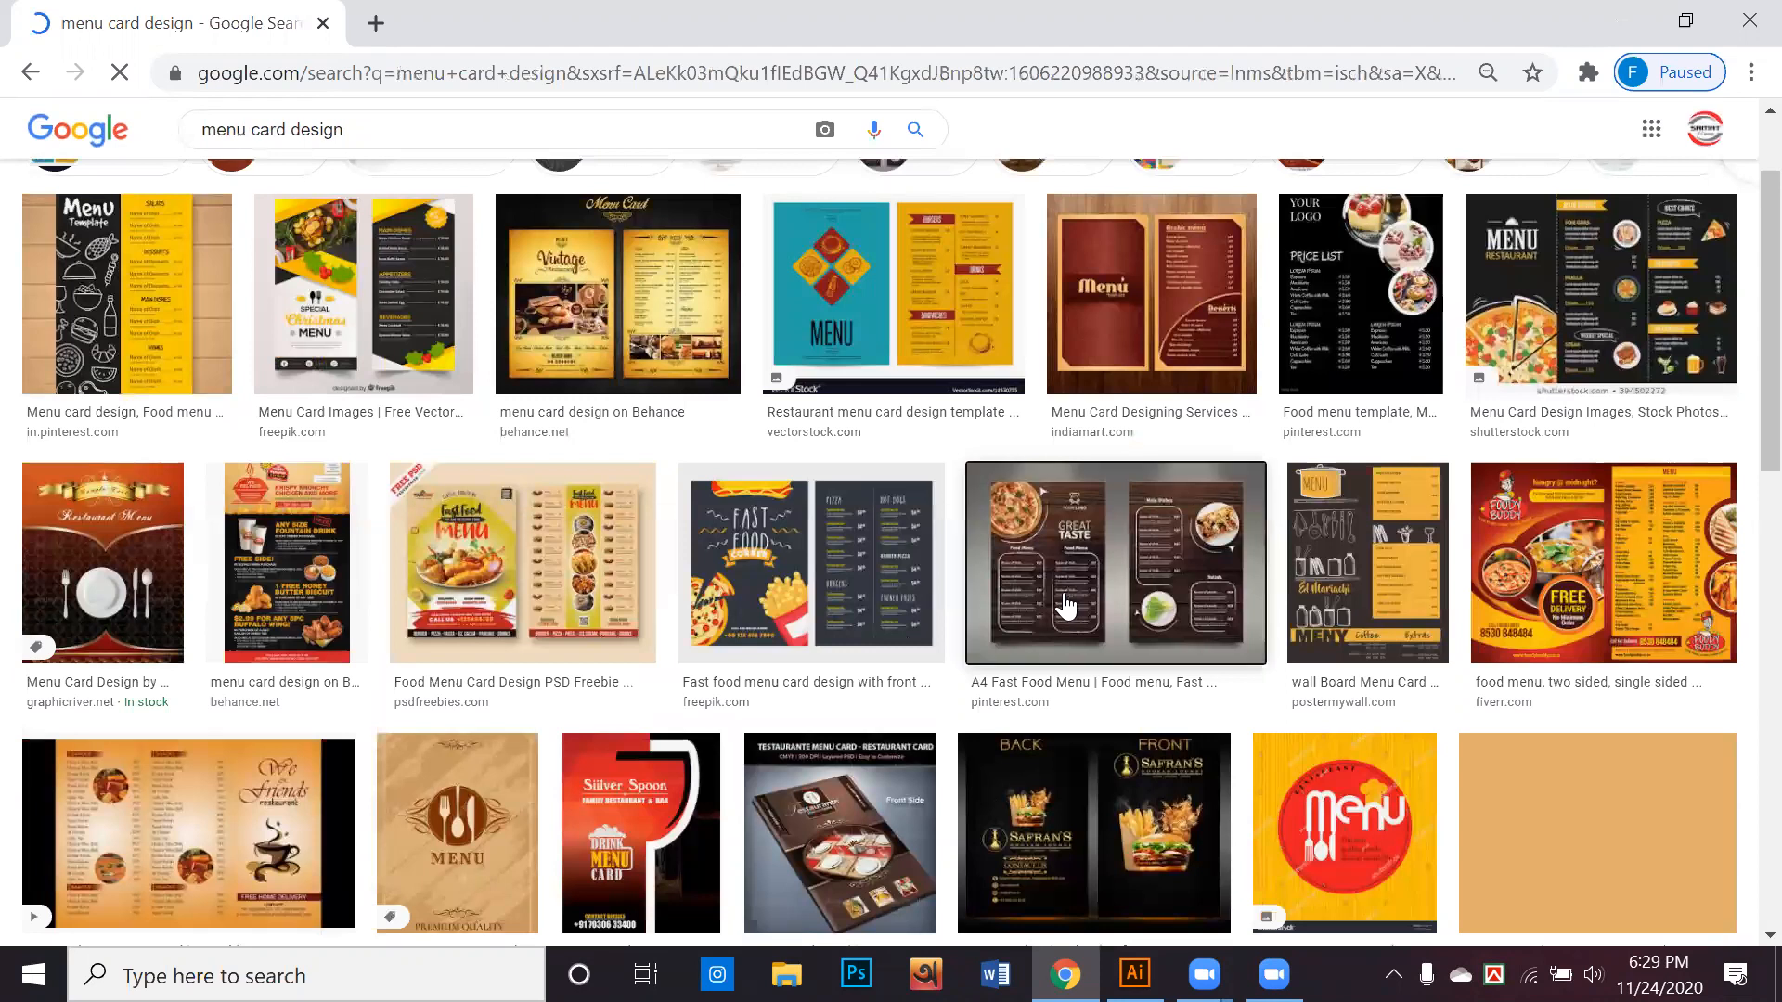
# Preview the A4 Fast Food Menu design from the menu card image results
pyautogui.click(1066, 609)
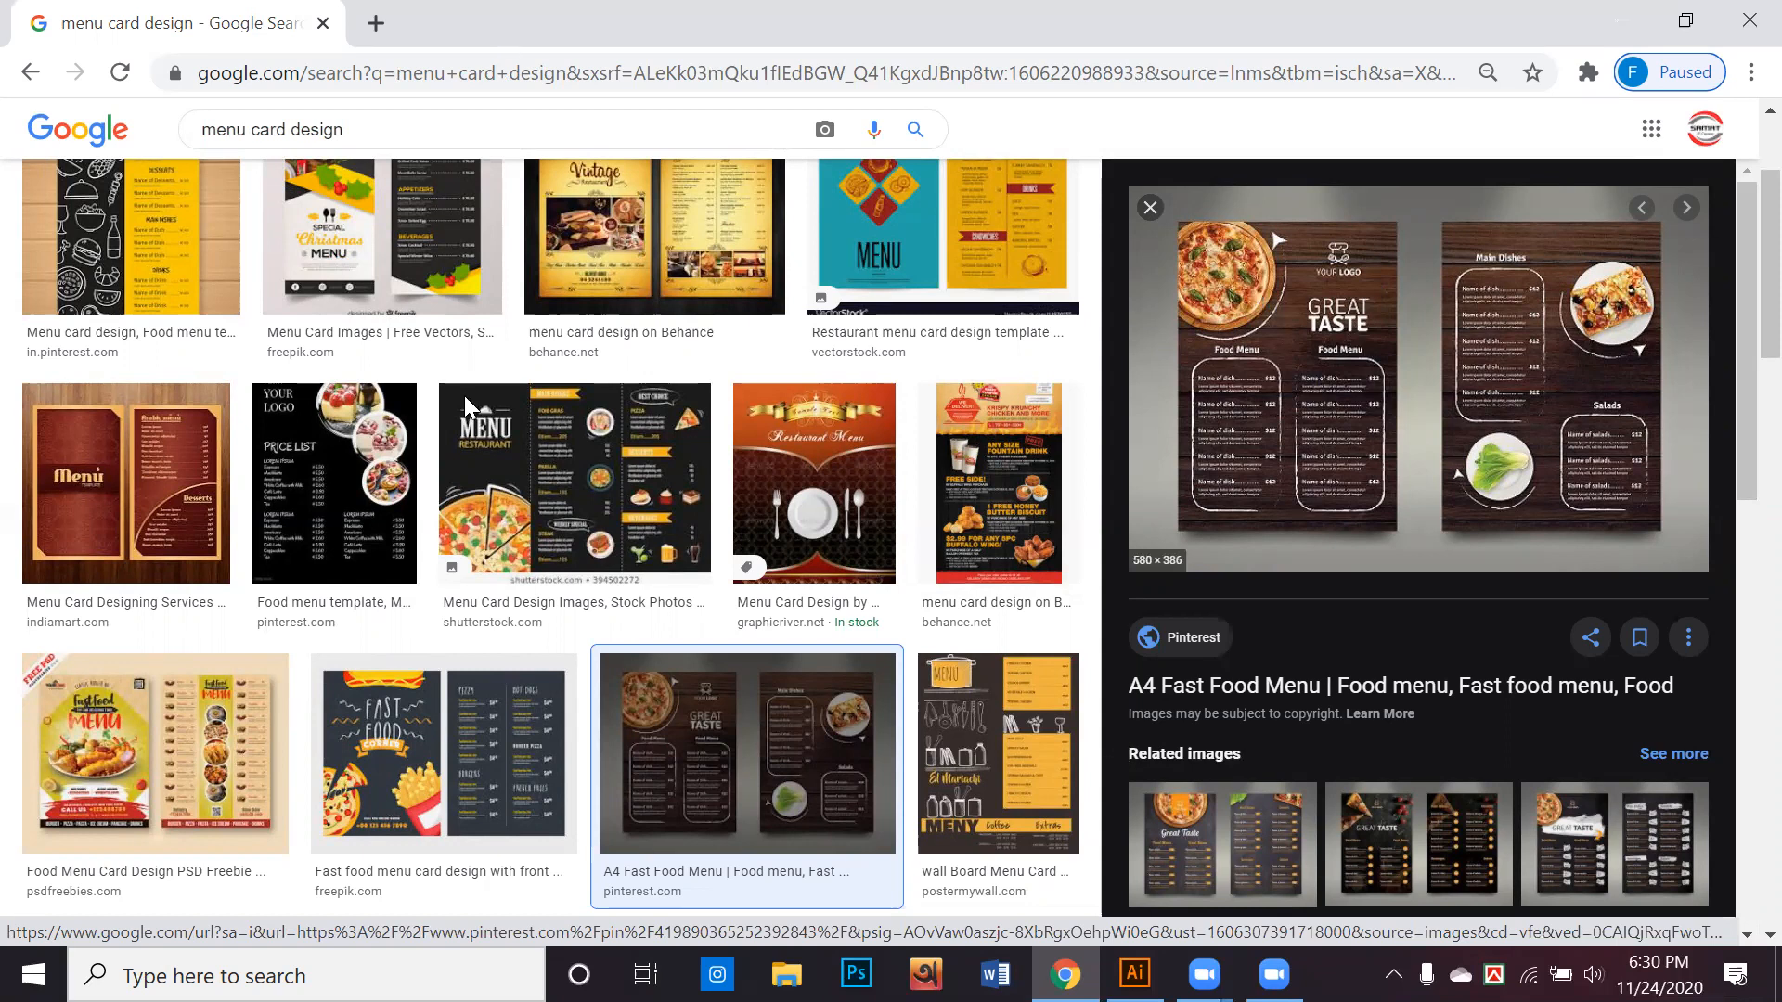
# Search for "wood texture background" in a new browser tab and show the image results
pyautogui.hotkey('ctrl', 't')
pyautogui.click(774, 382)
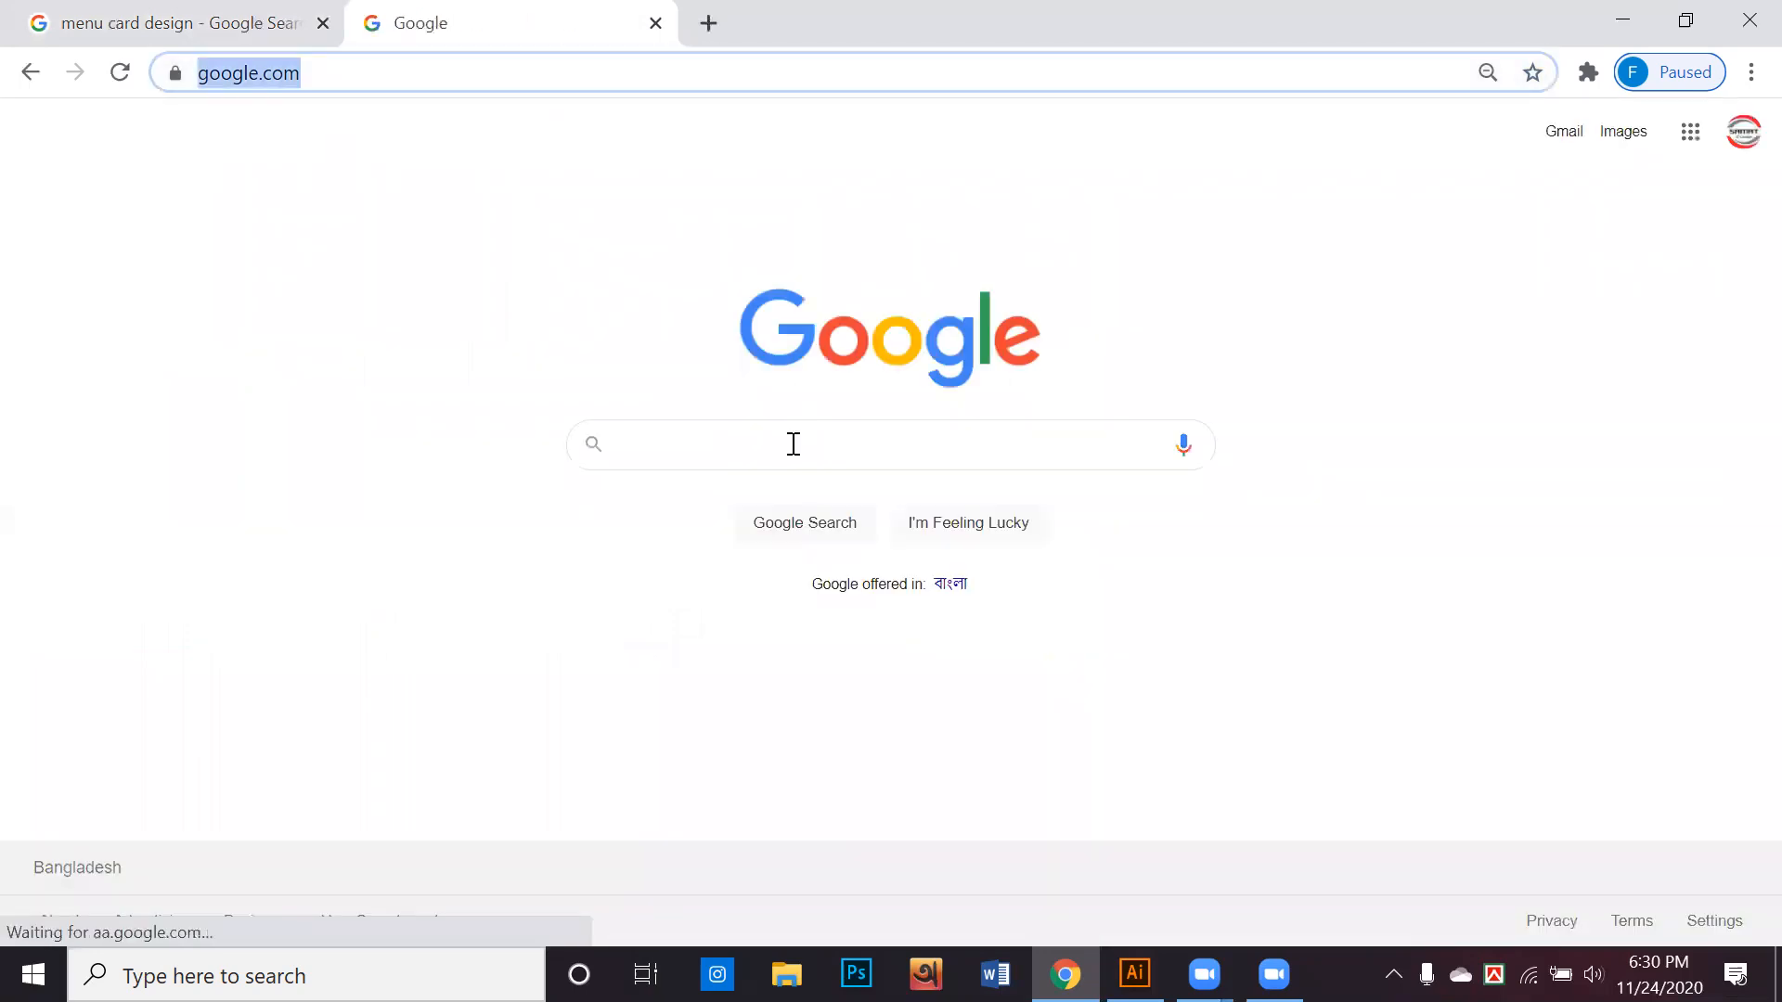
pyautogui.click(805, 439)
pyautogui.write('w')
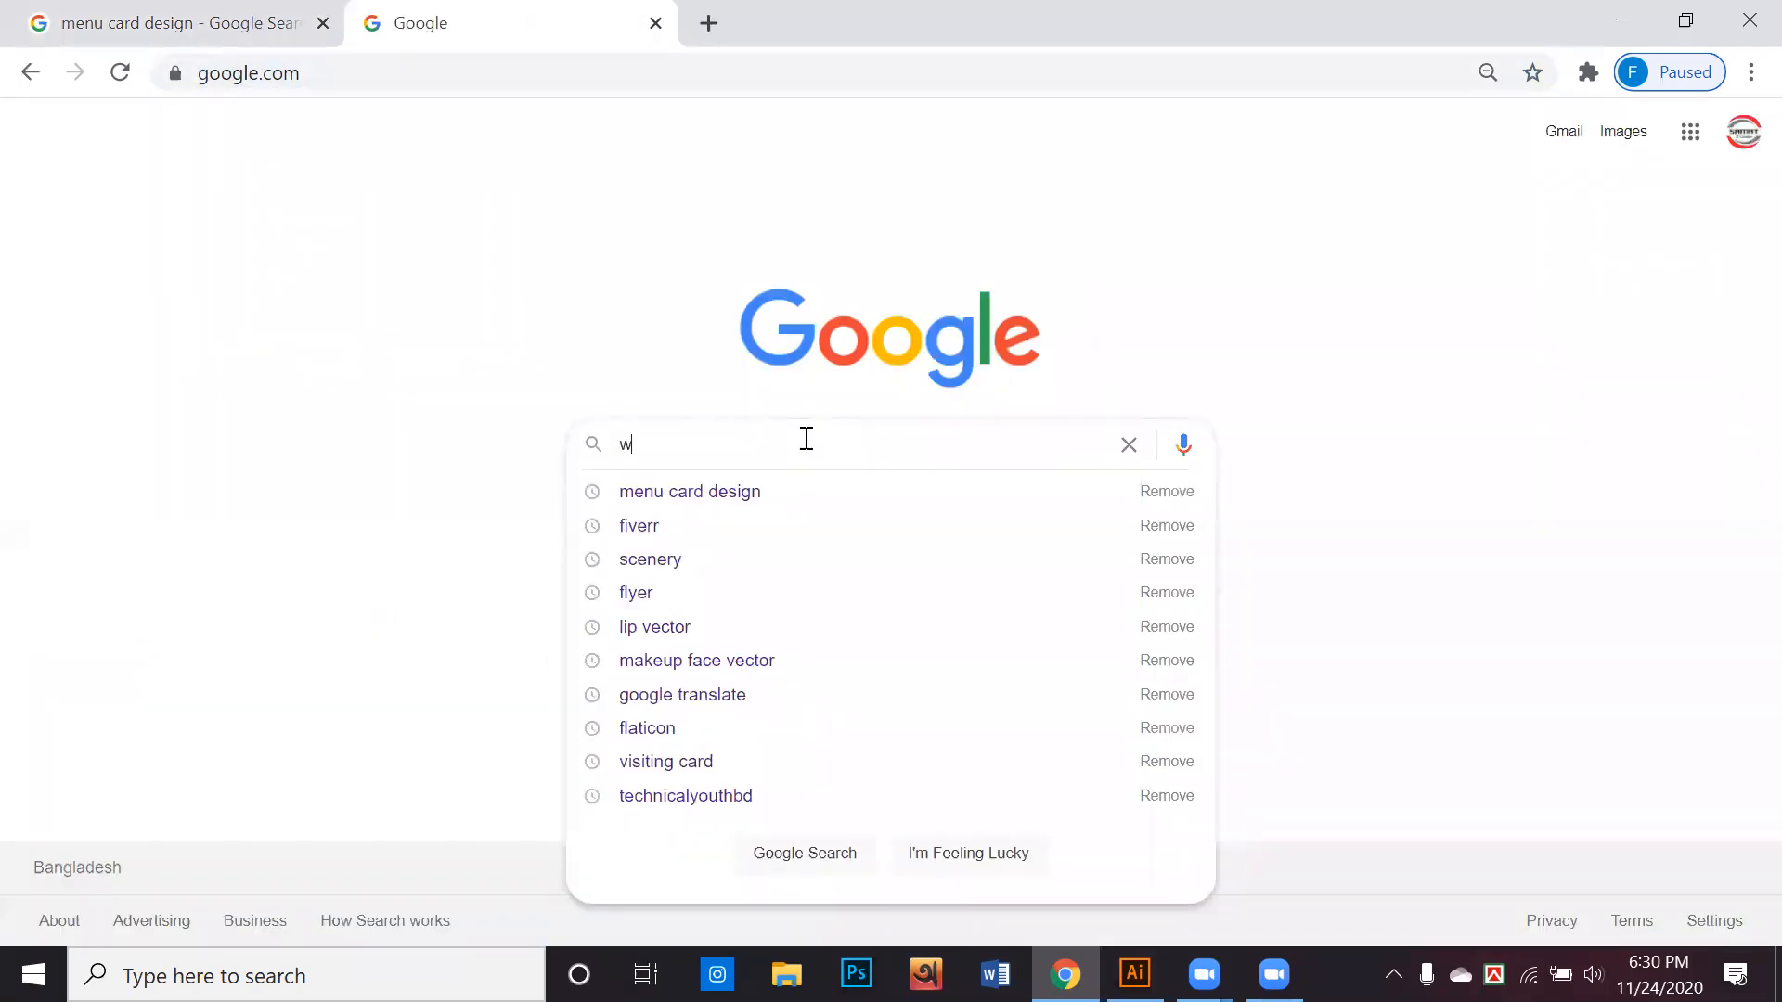
pyautogui.write('ood')
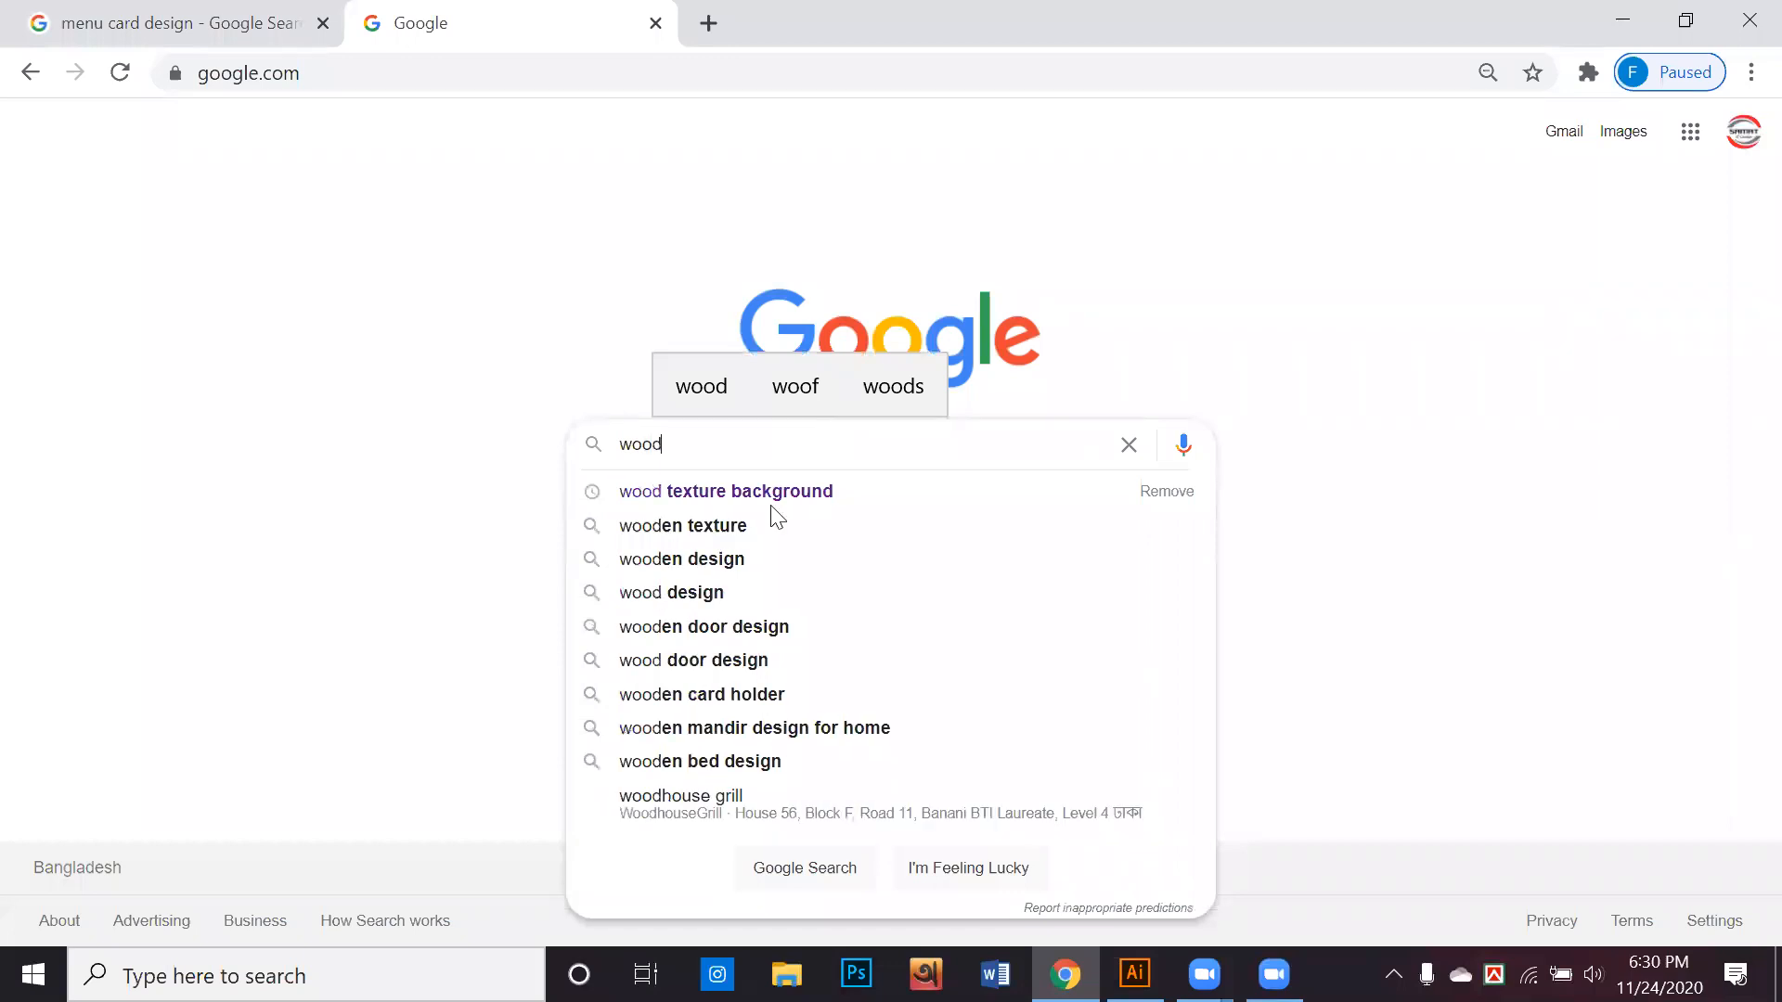
pyautogui.write('w')
pyautogui.press('BackSpace')
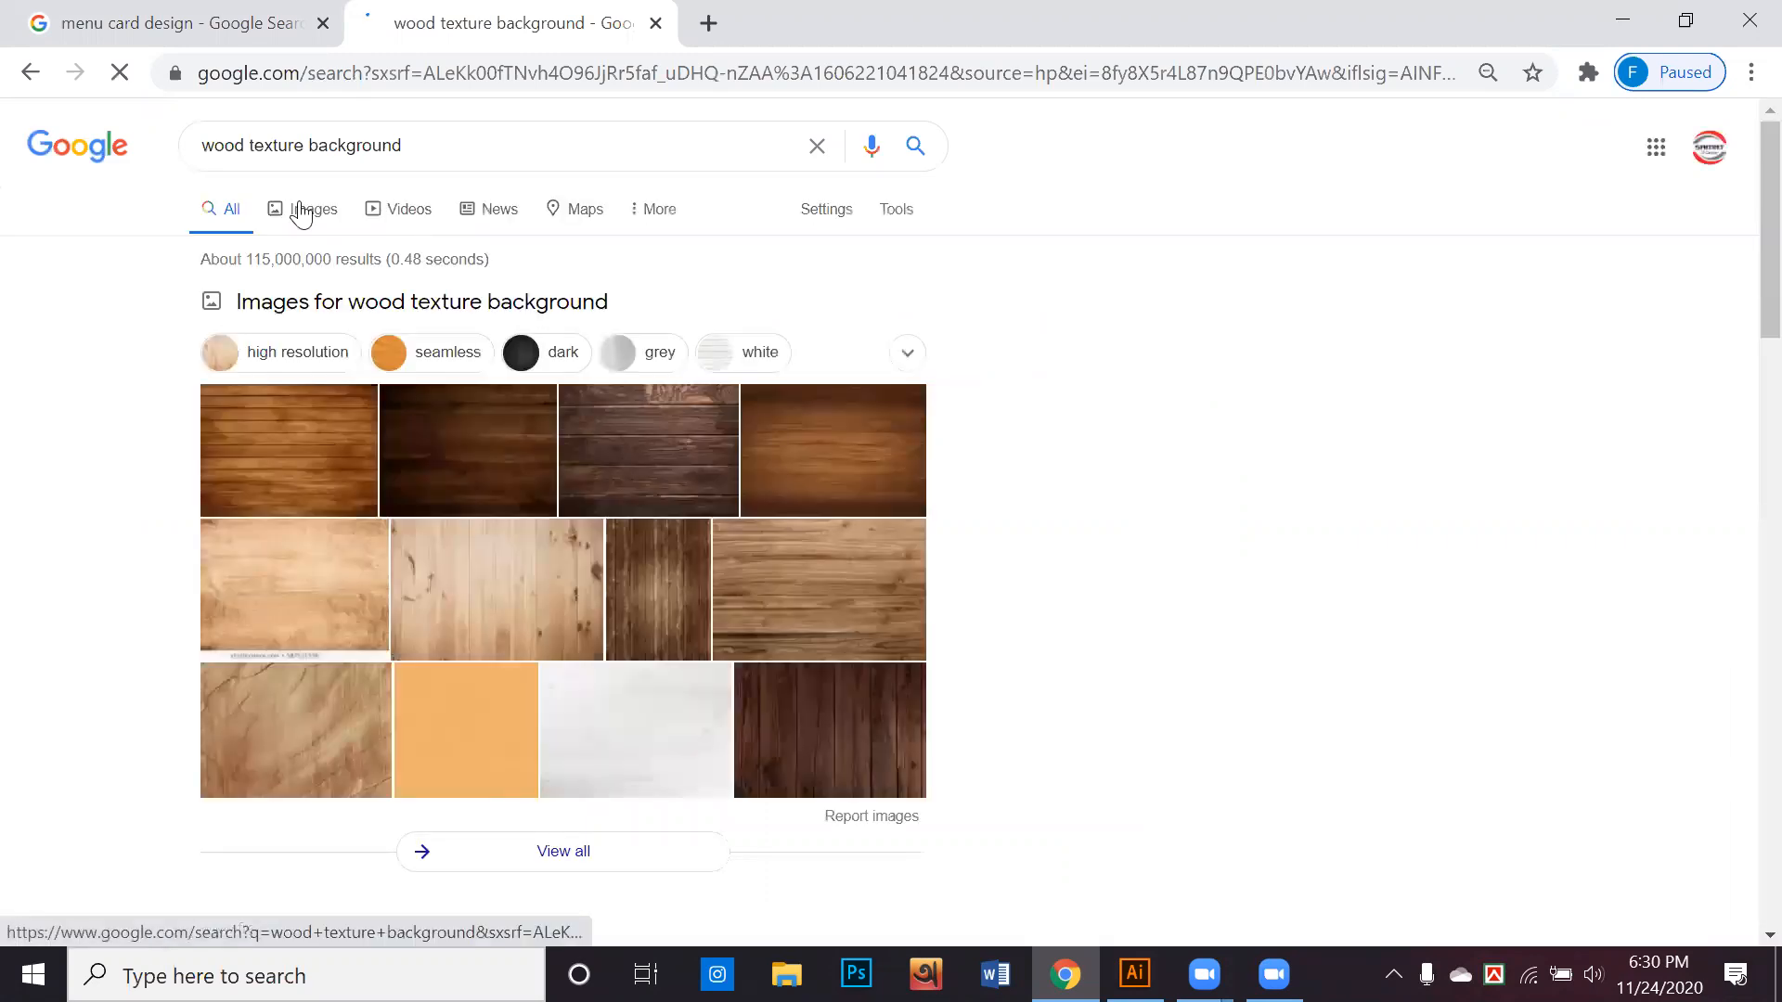
pyautogui.click(301, 213)
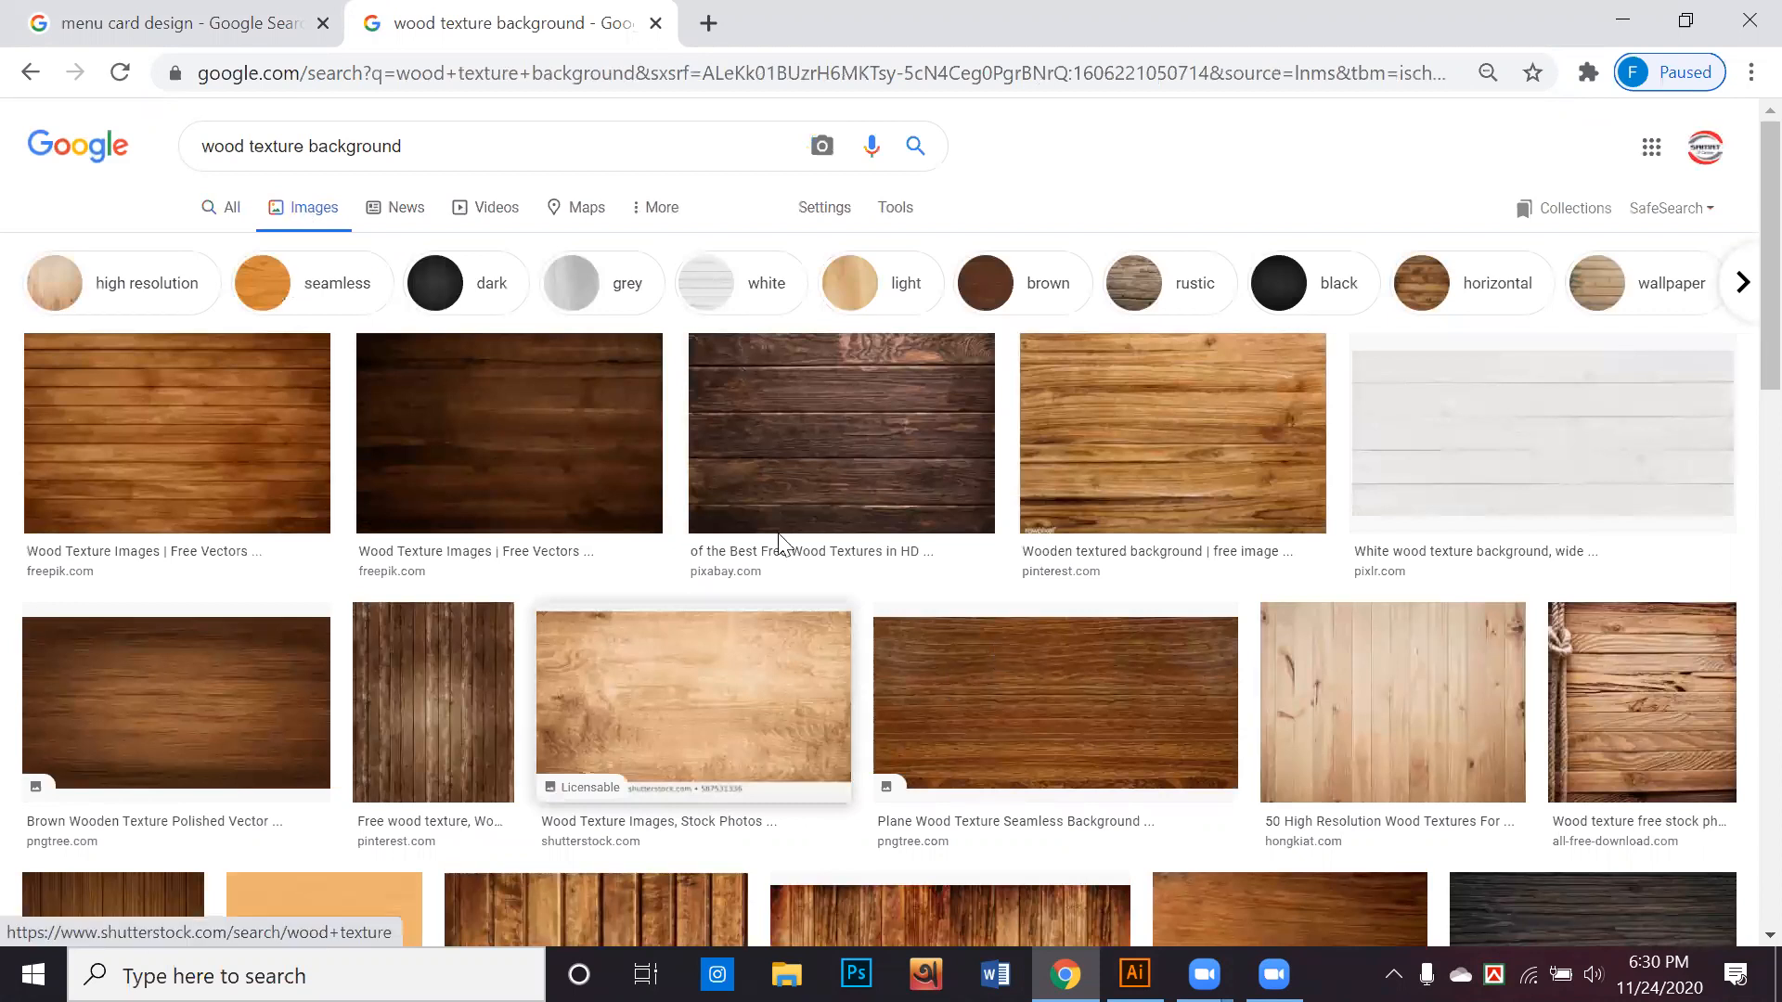
# Filter the wood texture image results to Large size
pyautogui.scroll(-3, 753, 547)
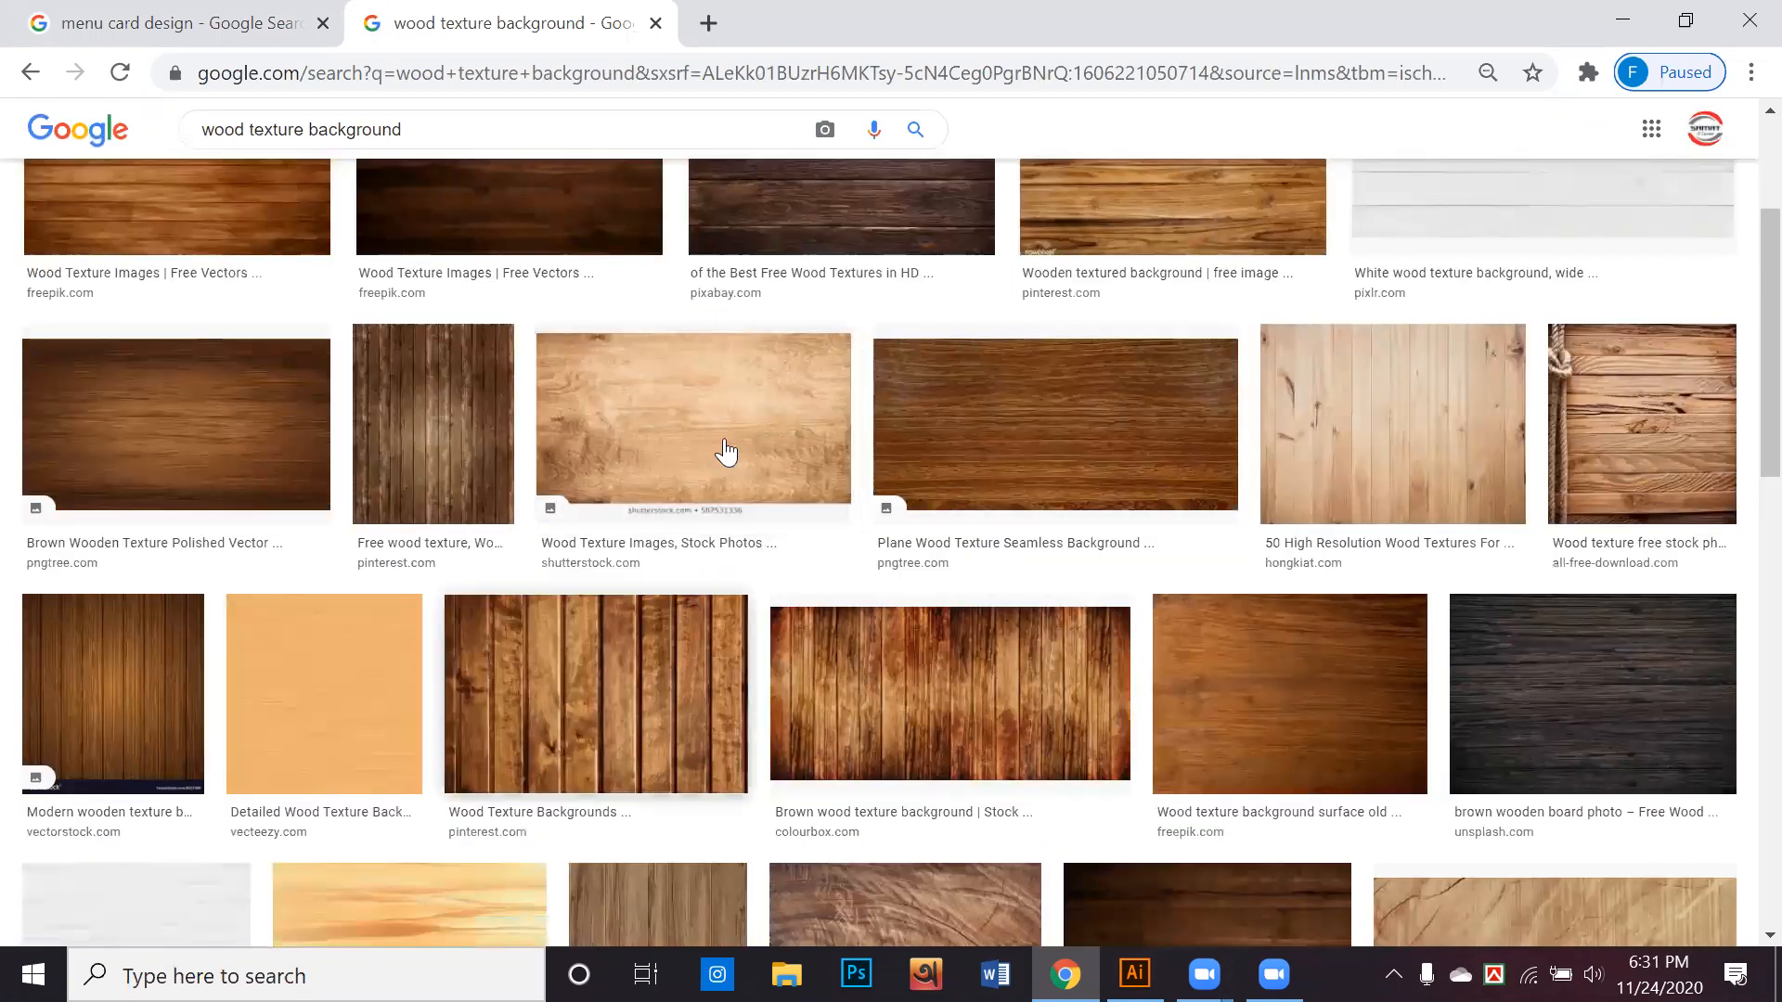
pyautogui.scroll(3, 740, 469)
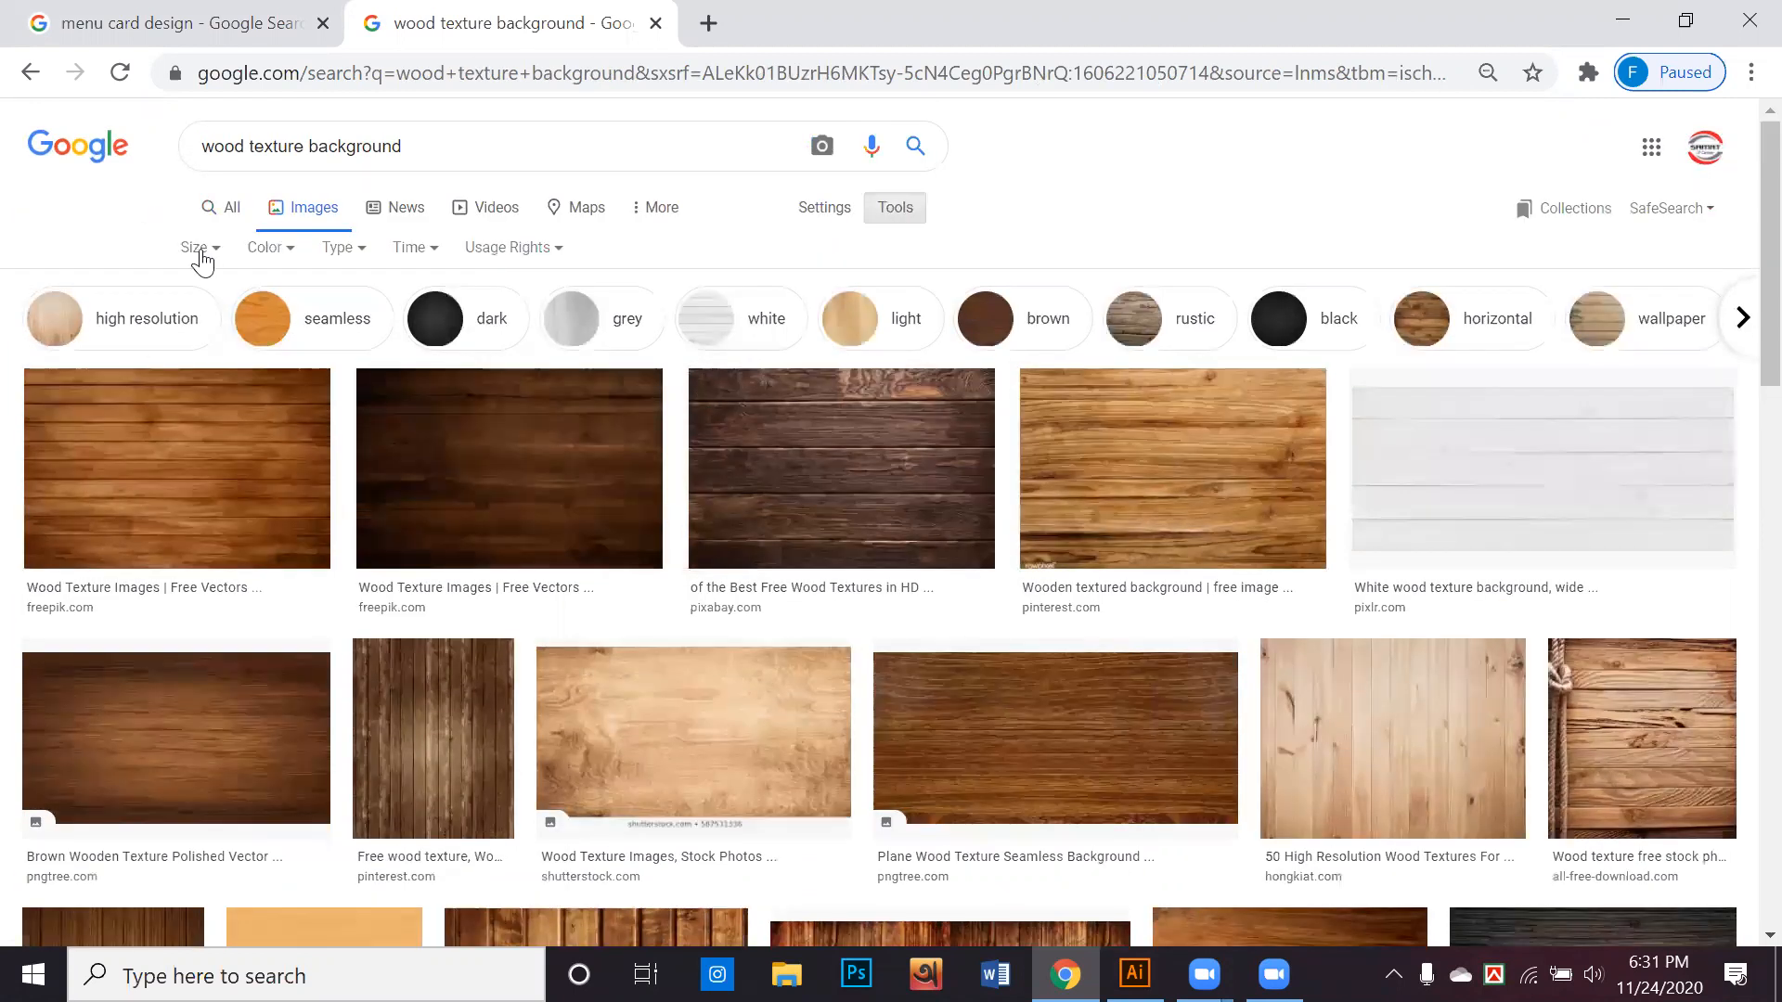
pyautogui.click(195, 248)
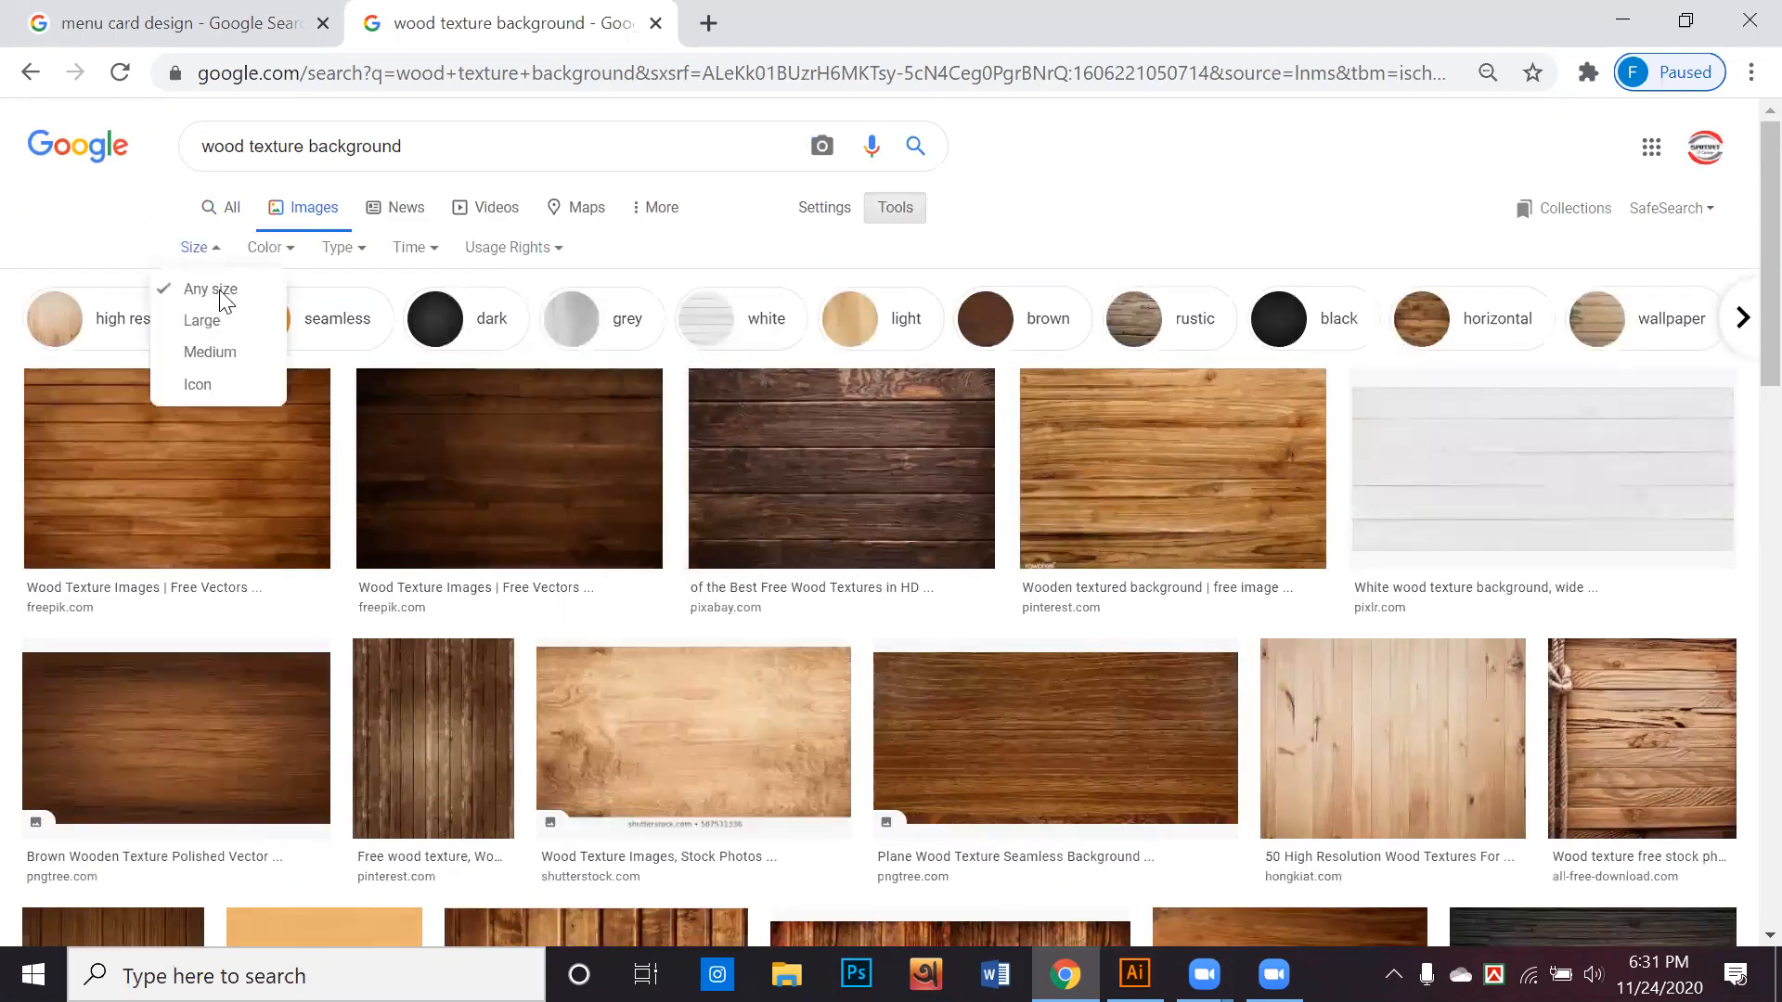
pyautogui.click(232, 332)
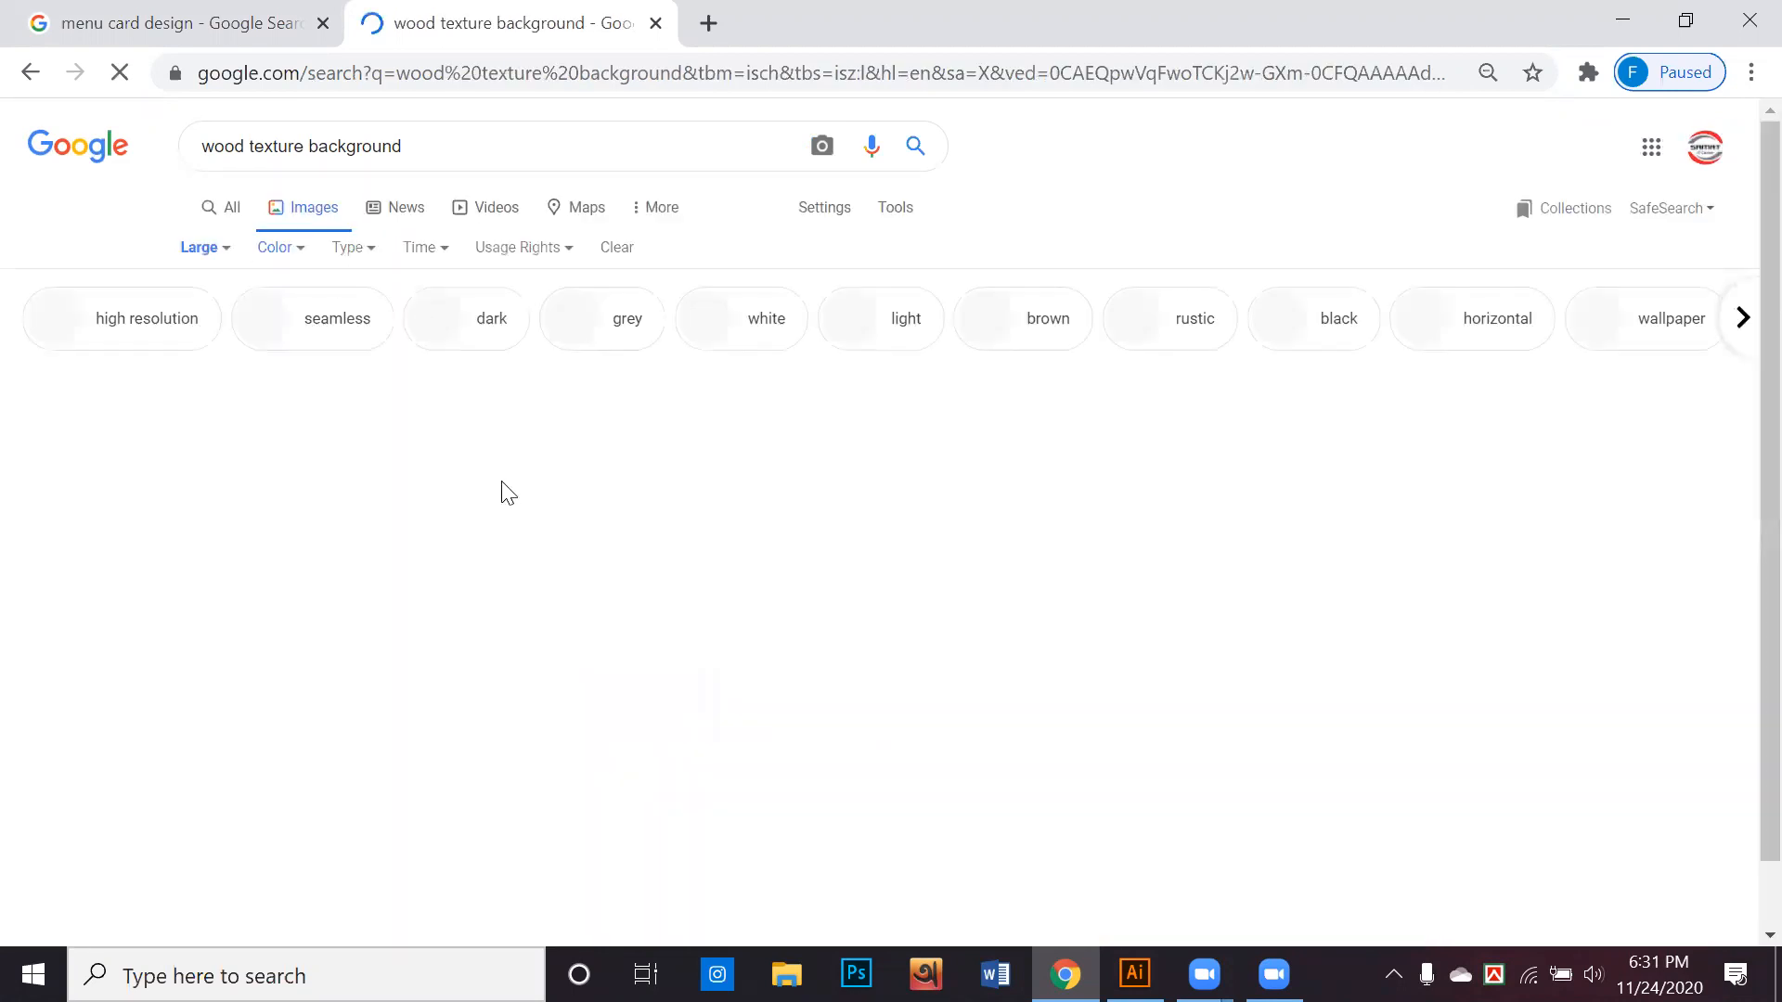
# Preview the Brown Dark Wood Texture Background image from allwhitebackground.com and browse further wood textures
pyautogui.scroll(-4, 509, 492)
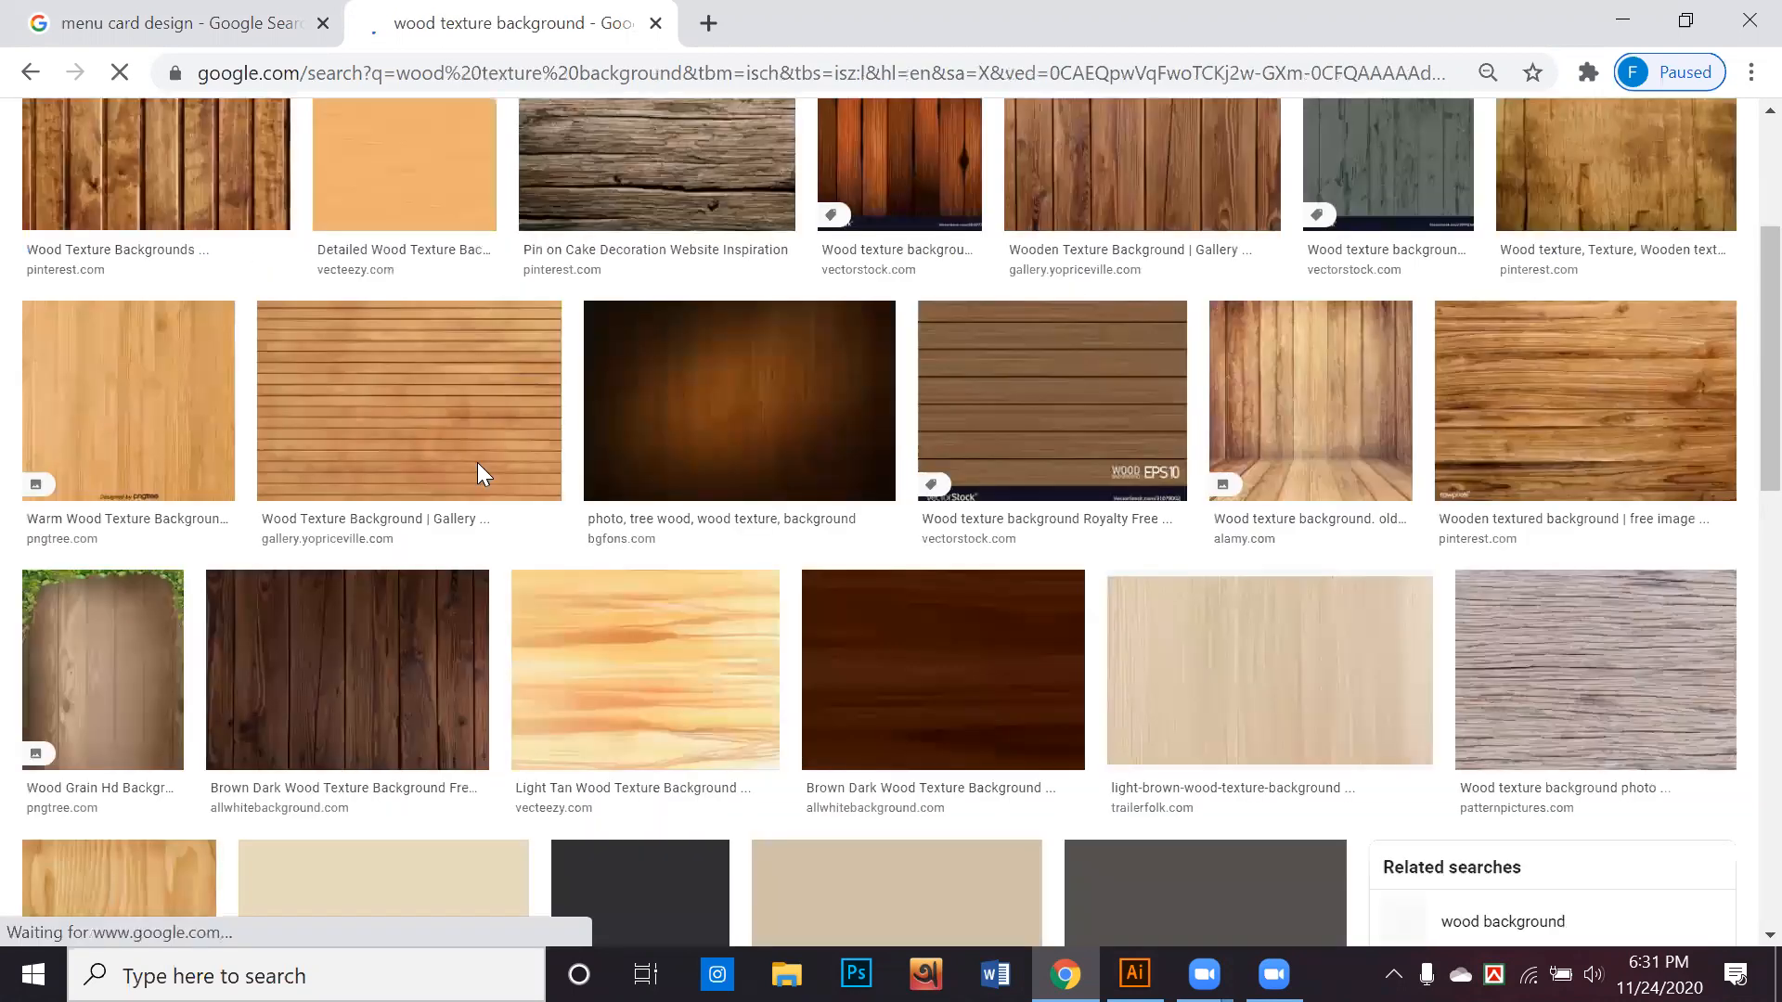
pyautogui.scroll(-2, 406, 459)
pyautogui.click(407, 459)
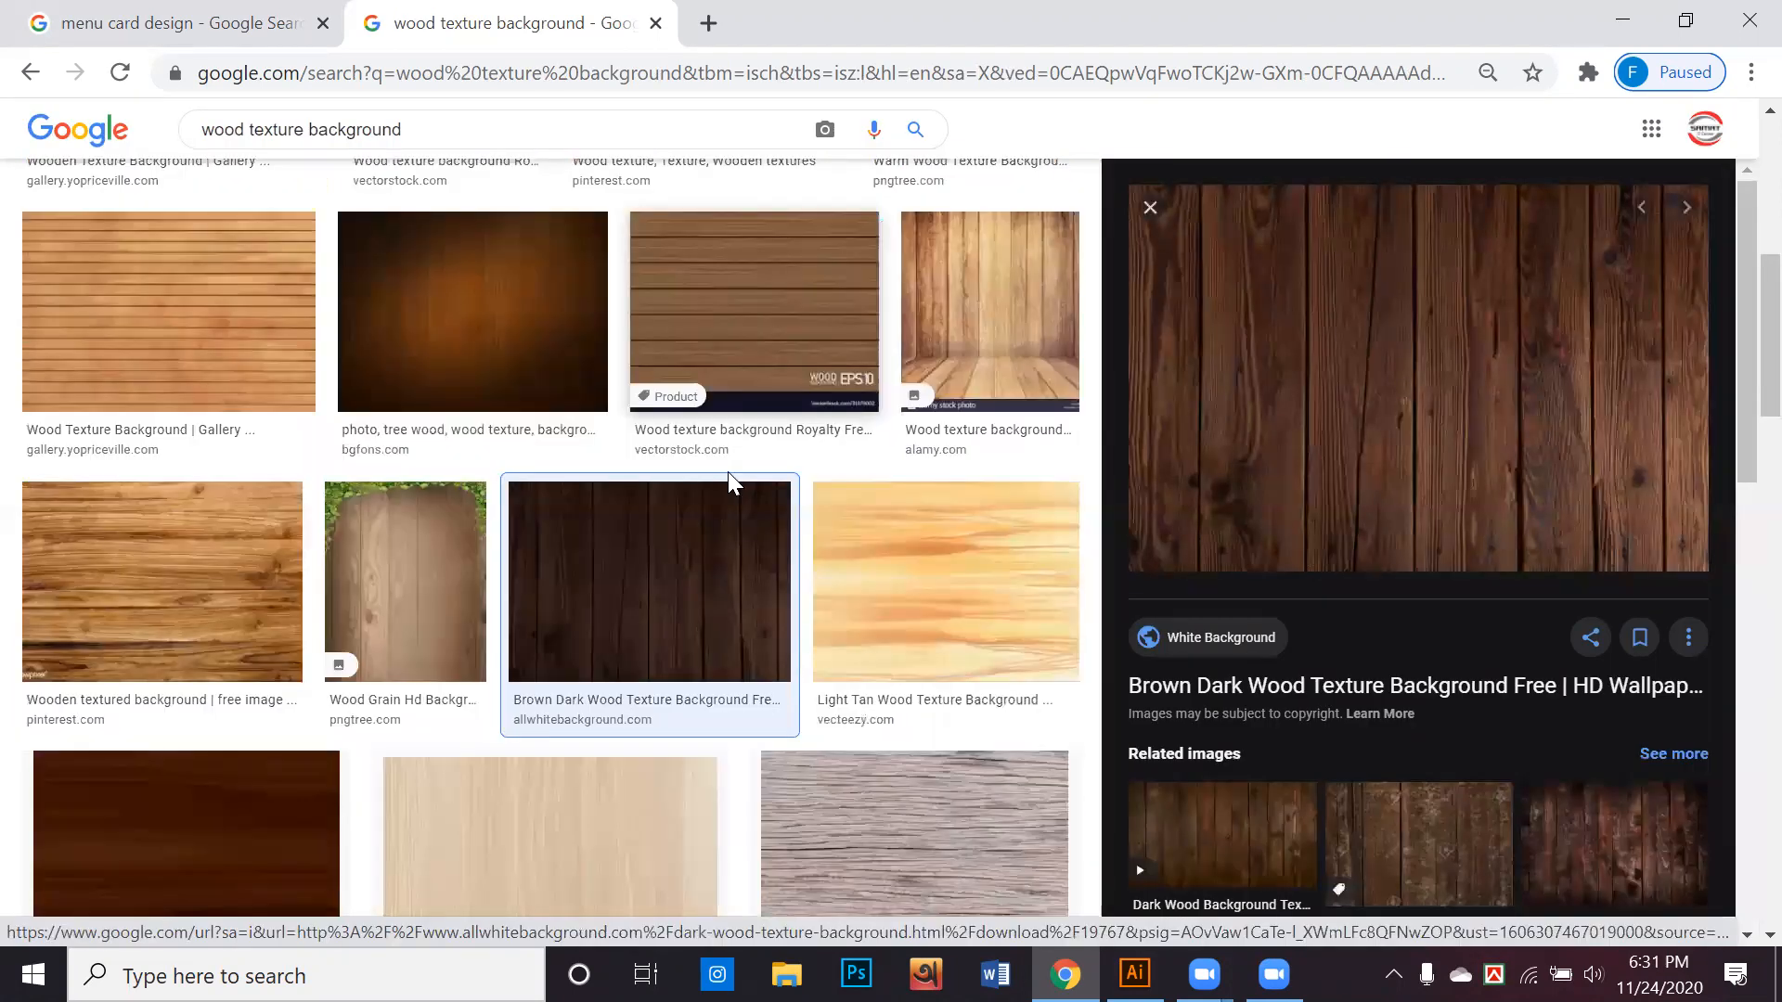
pyautogui.scroll(-4, 729, 484)
pyautogui.scroll(-3, 799, 540)
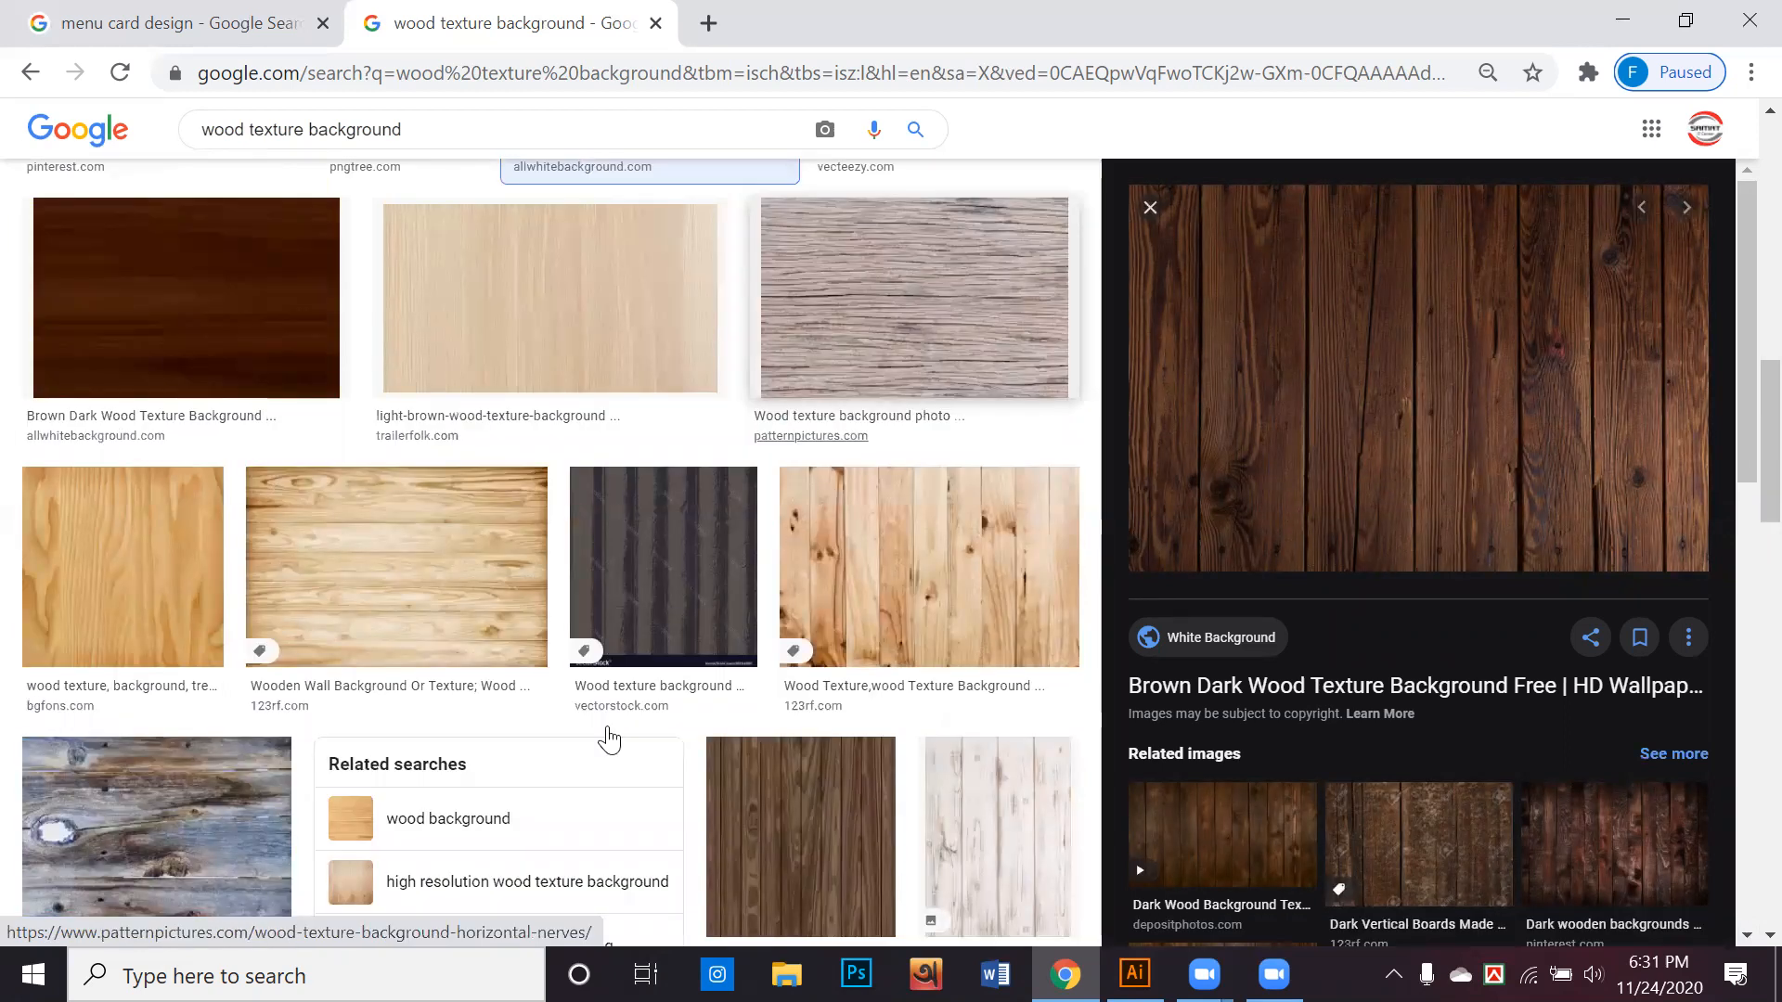
pyautogui.scroll(-8, 640, 705)
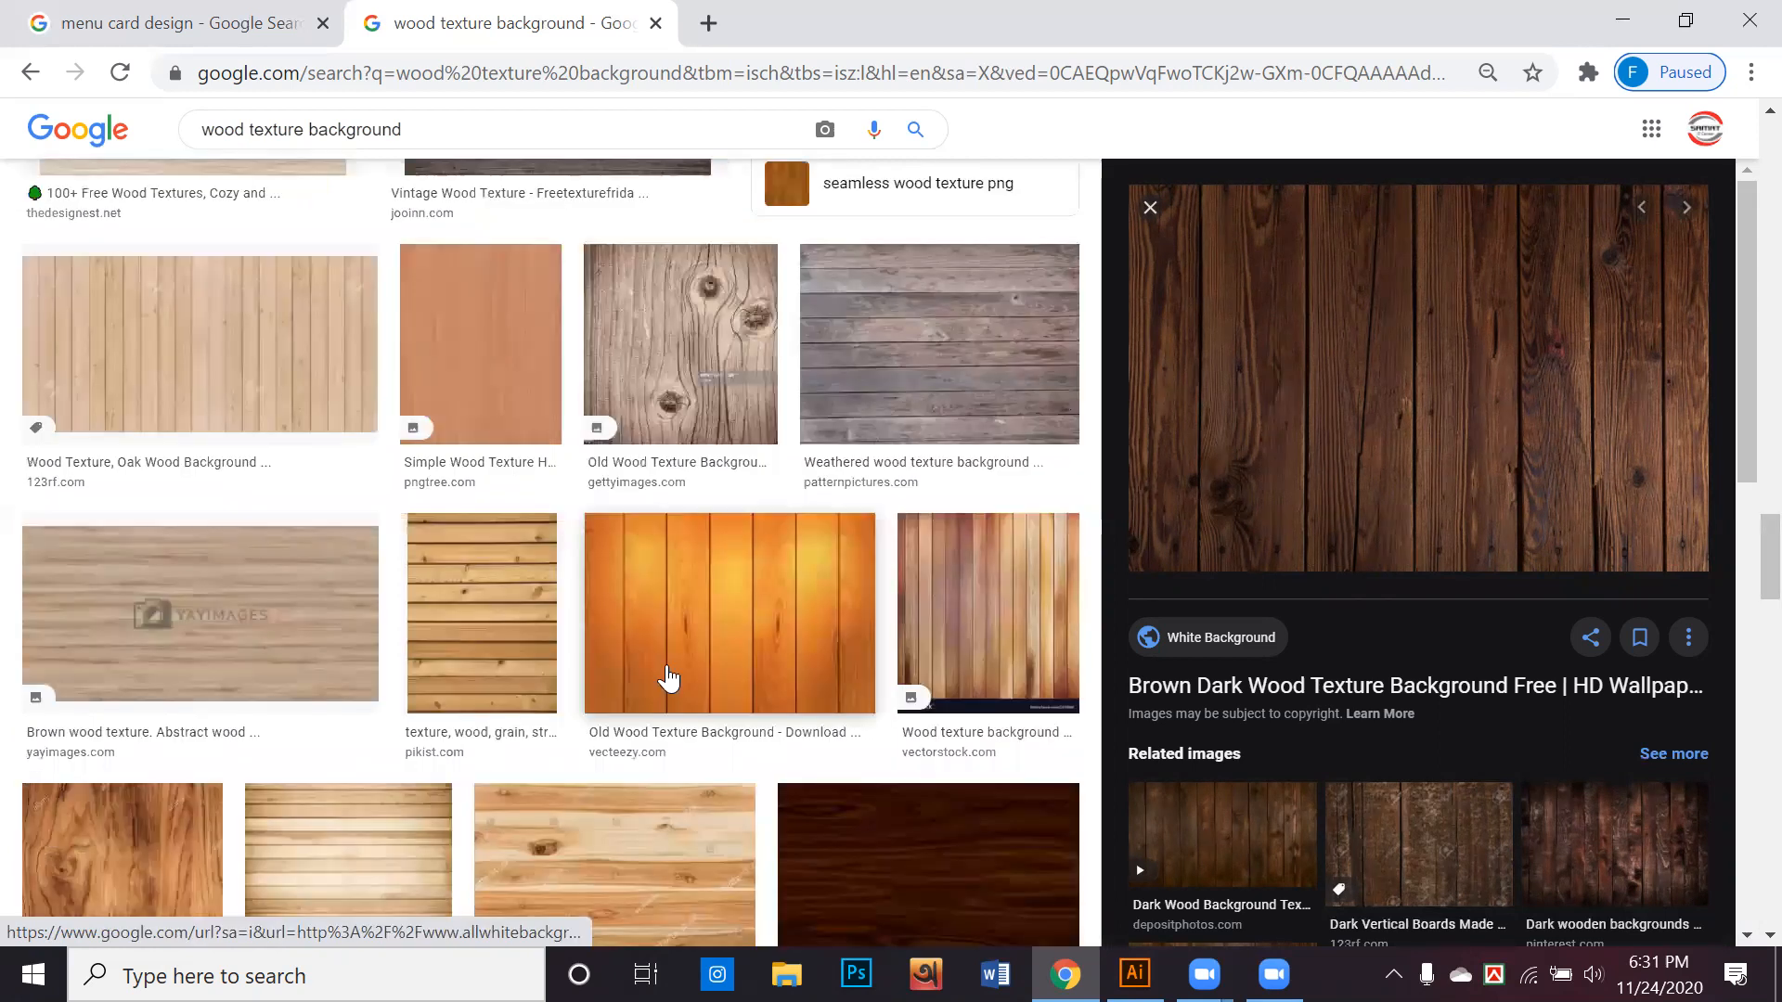
pyautogui.scroll(-5, 672, 671)
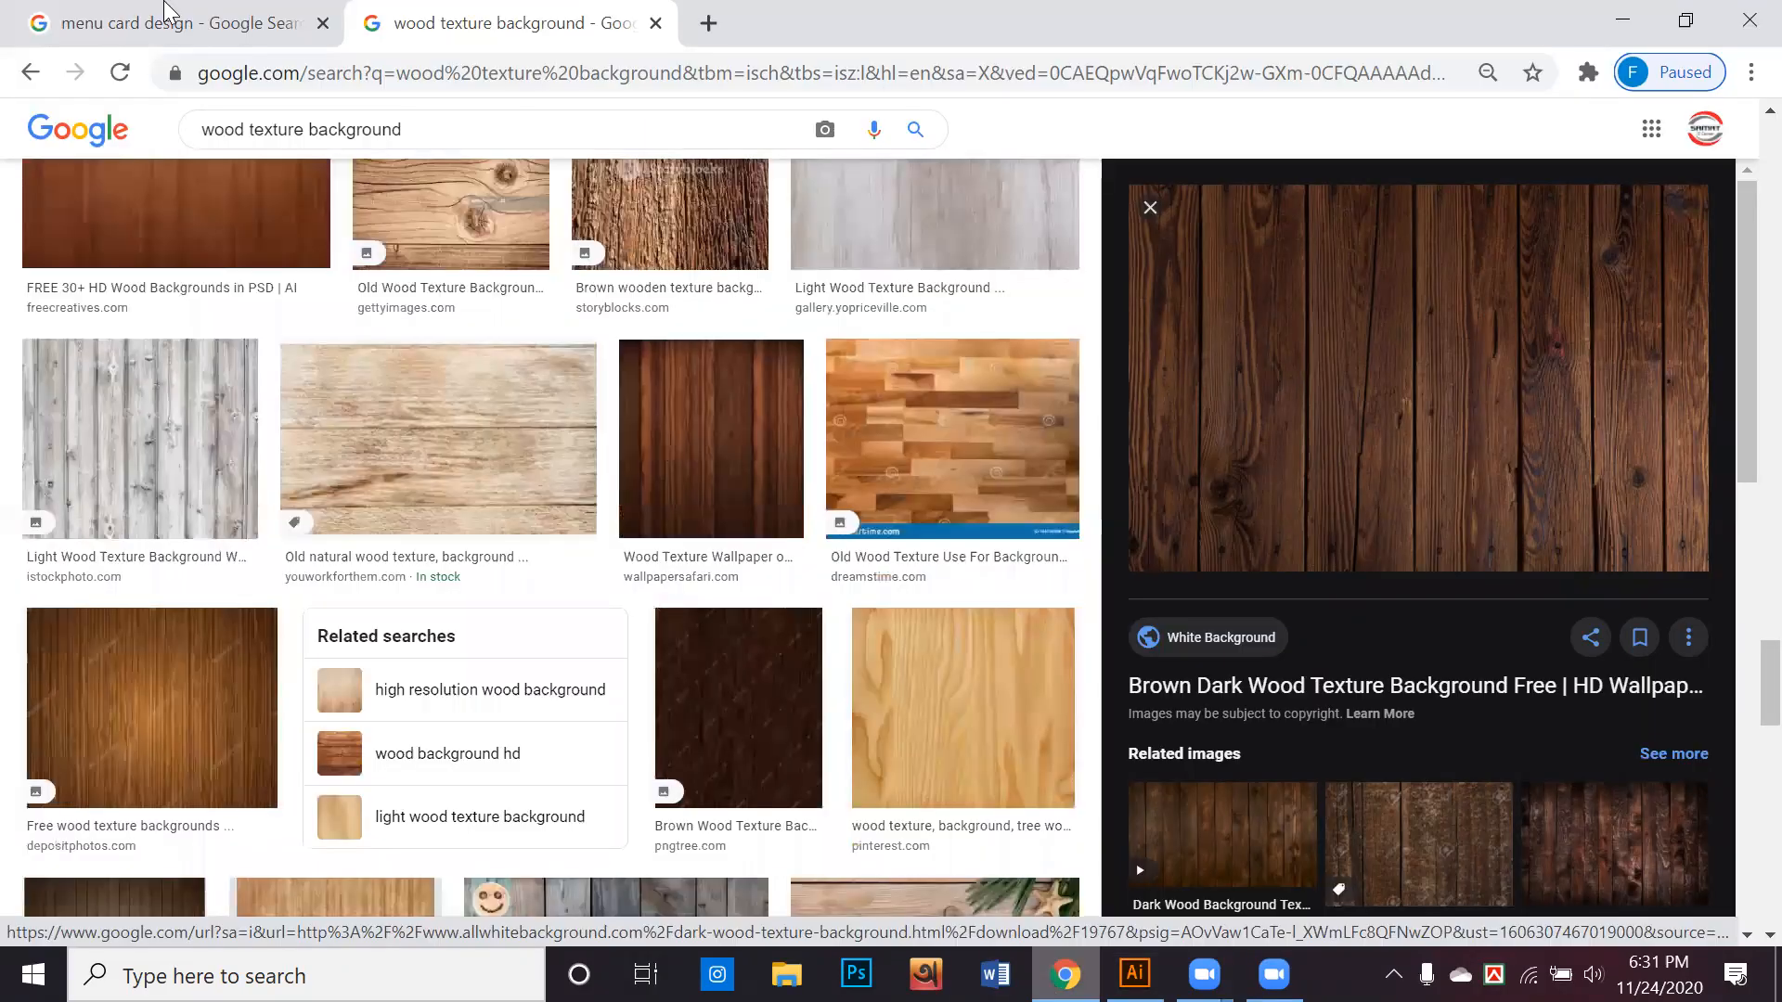
# Return to the menu card design results and examine further menu layouts for reference
pyautogui.click(169, 12)
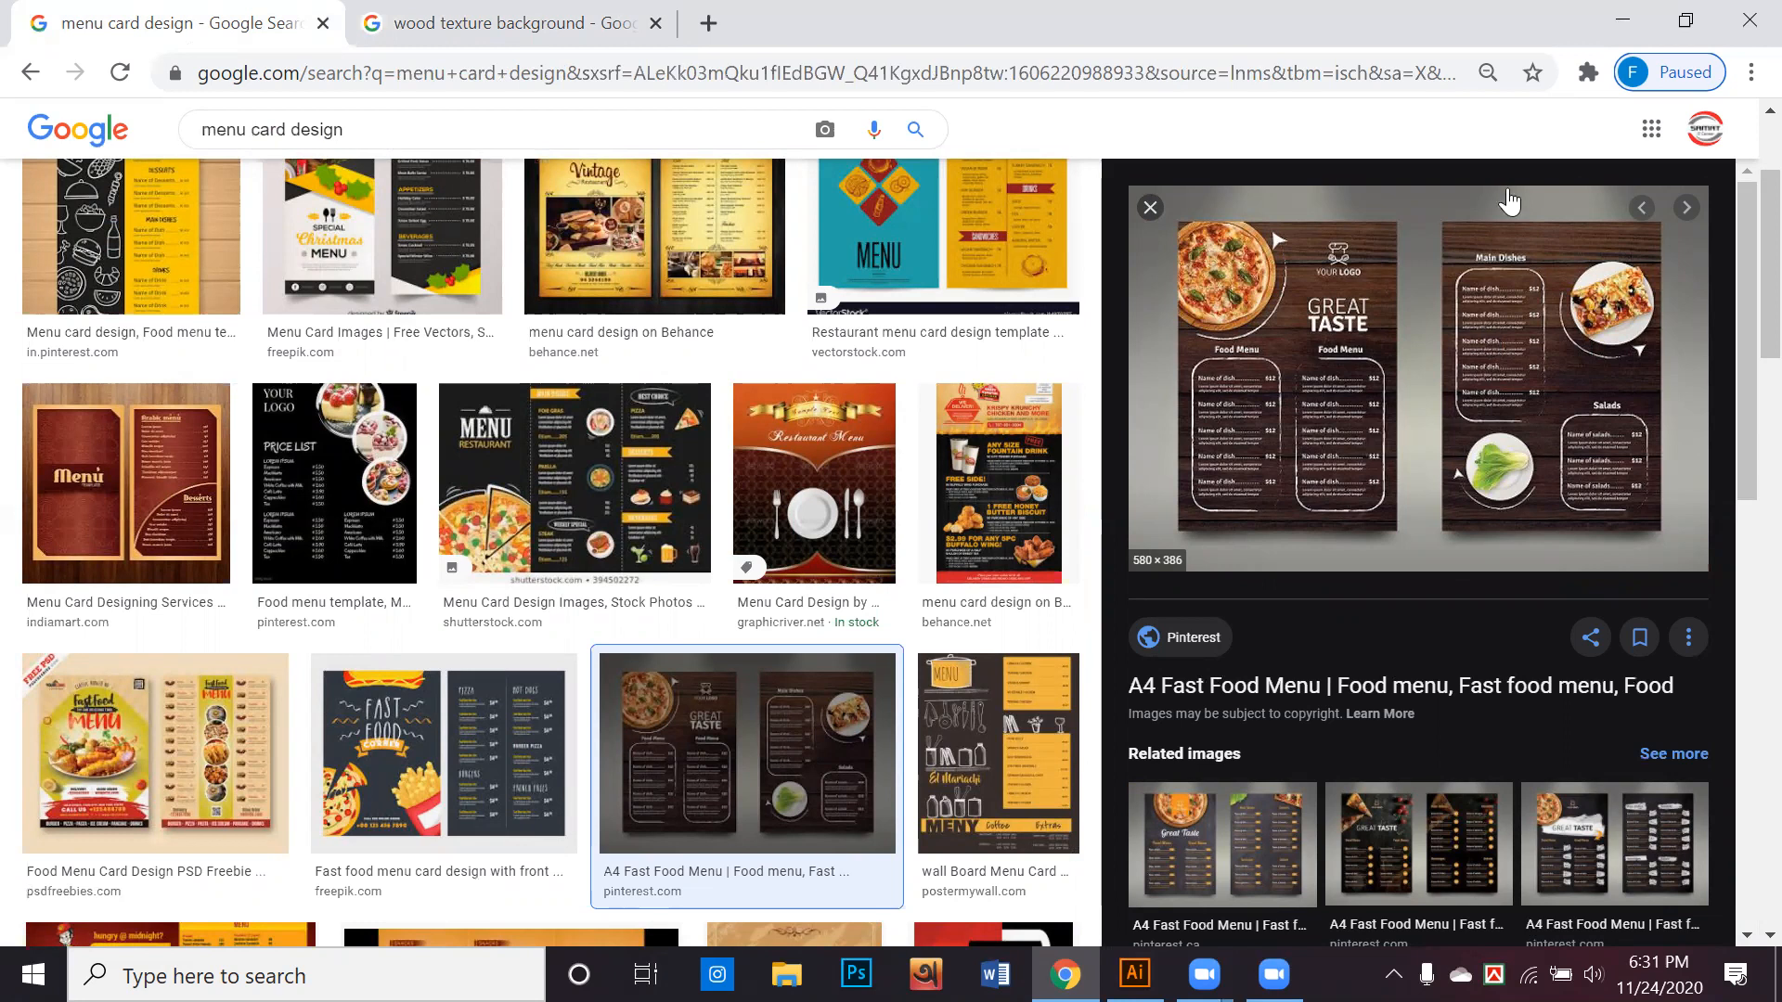
pyautogui.scroll(-7, 1096, 707)
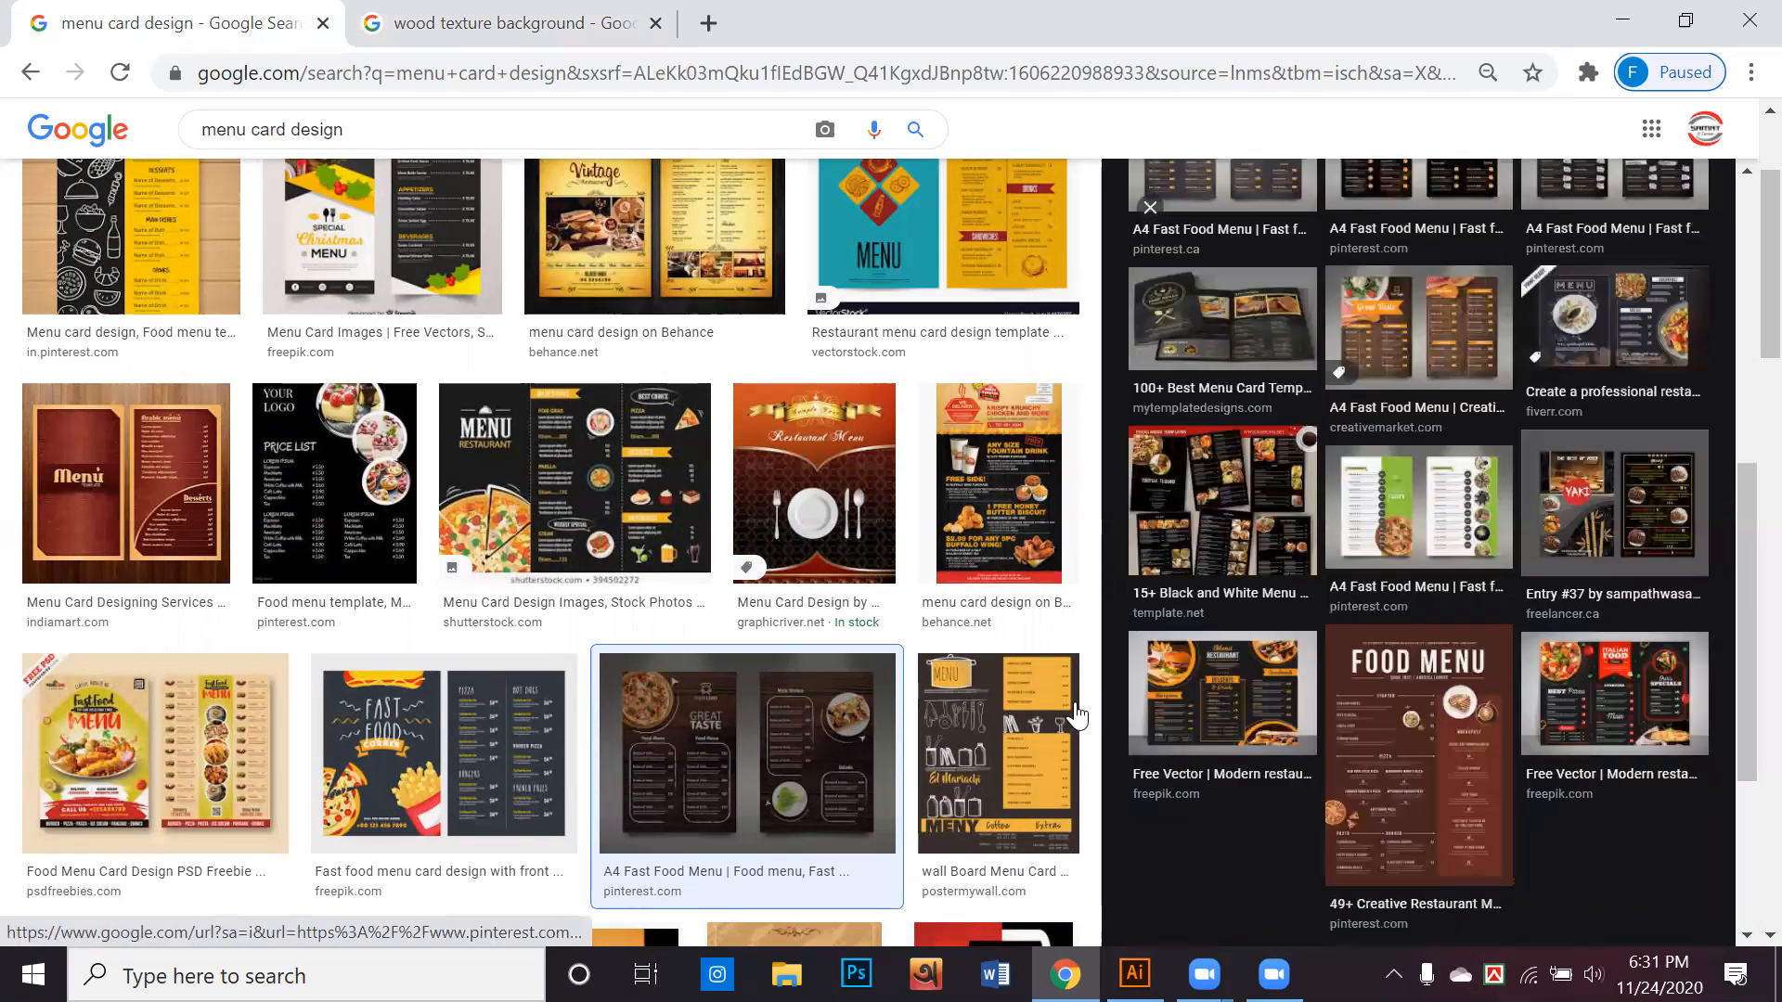
pyautogui.scroll(-7, 1076, 703)
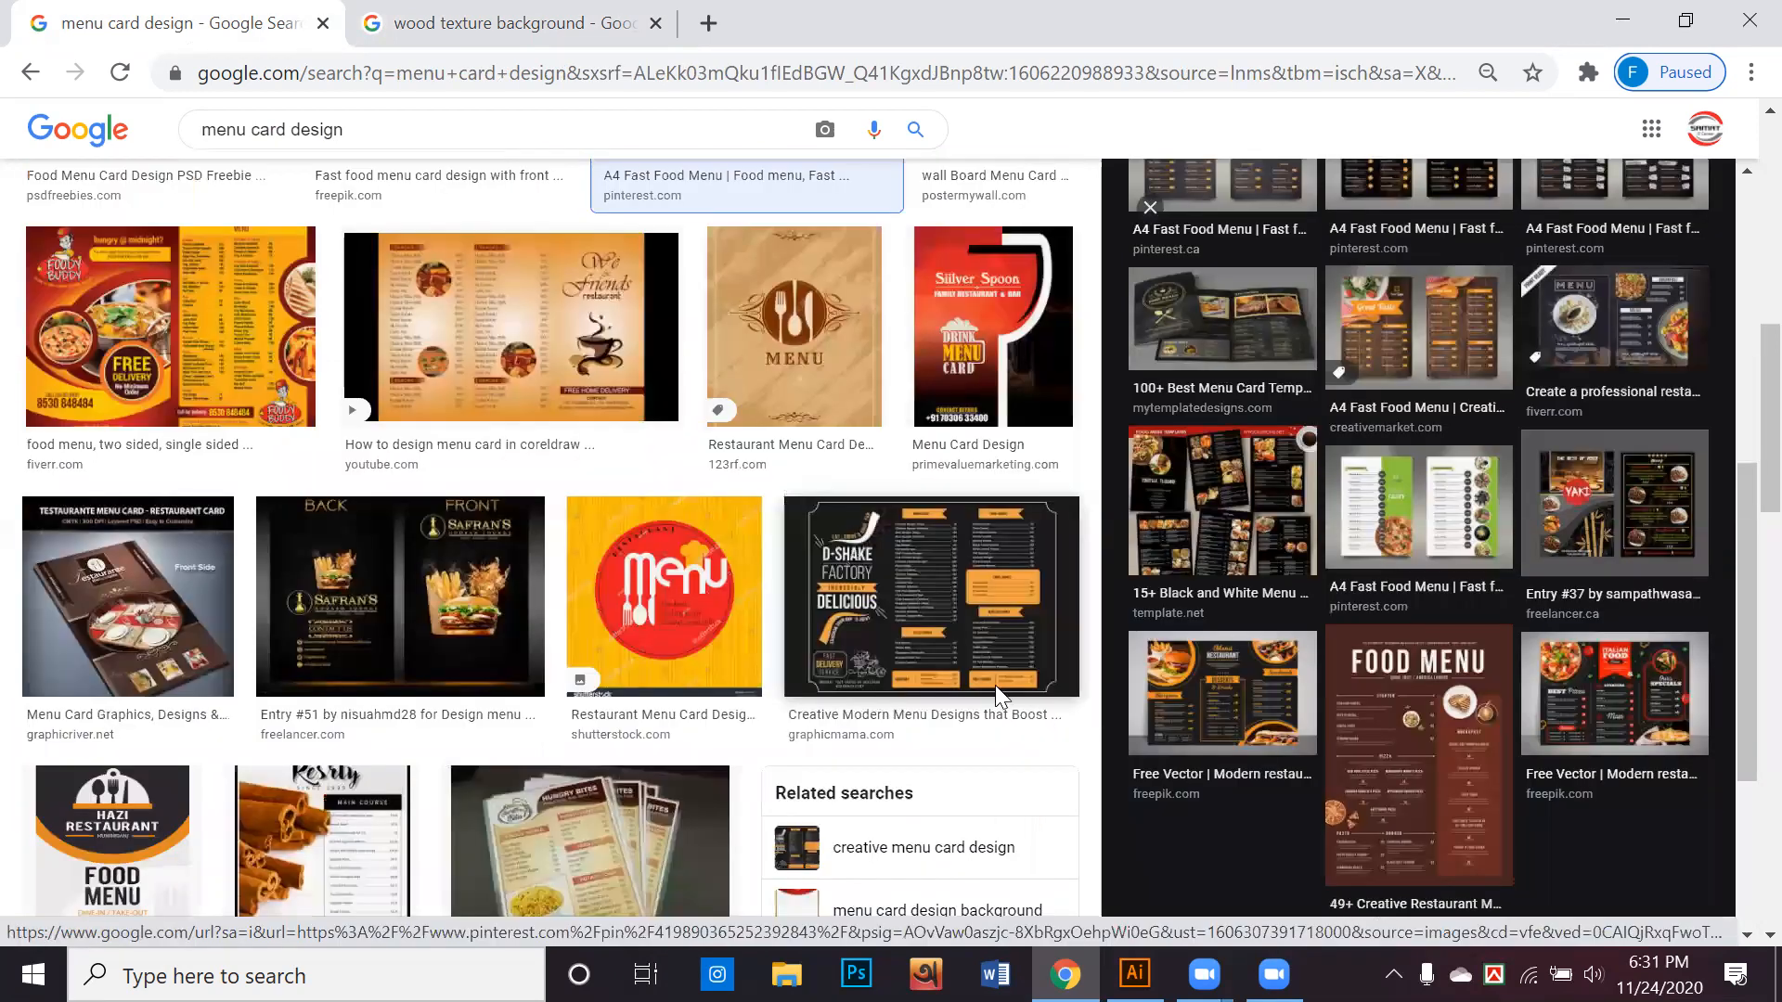
pyautogui.scroll(-1, 756, 644)
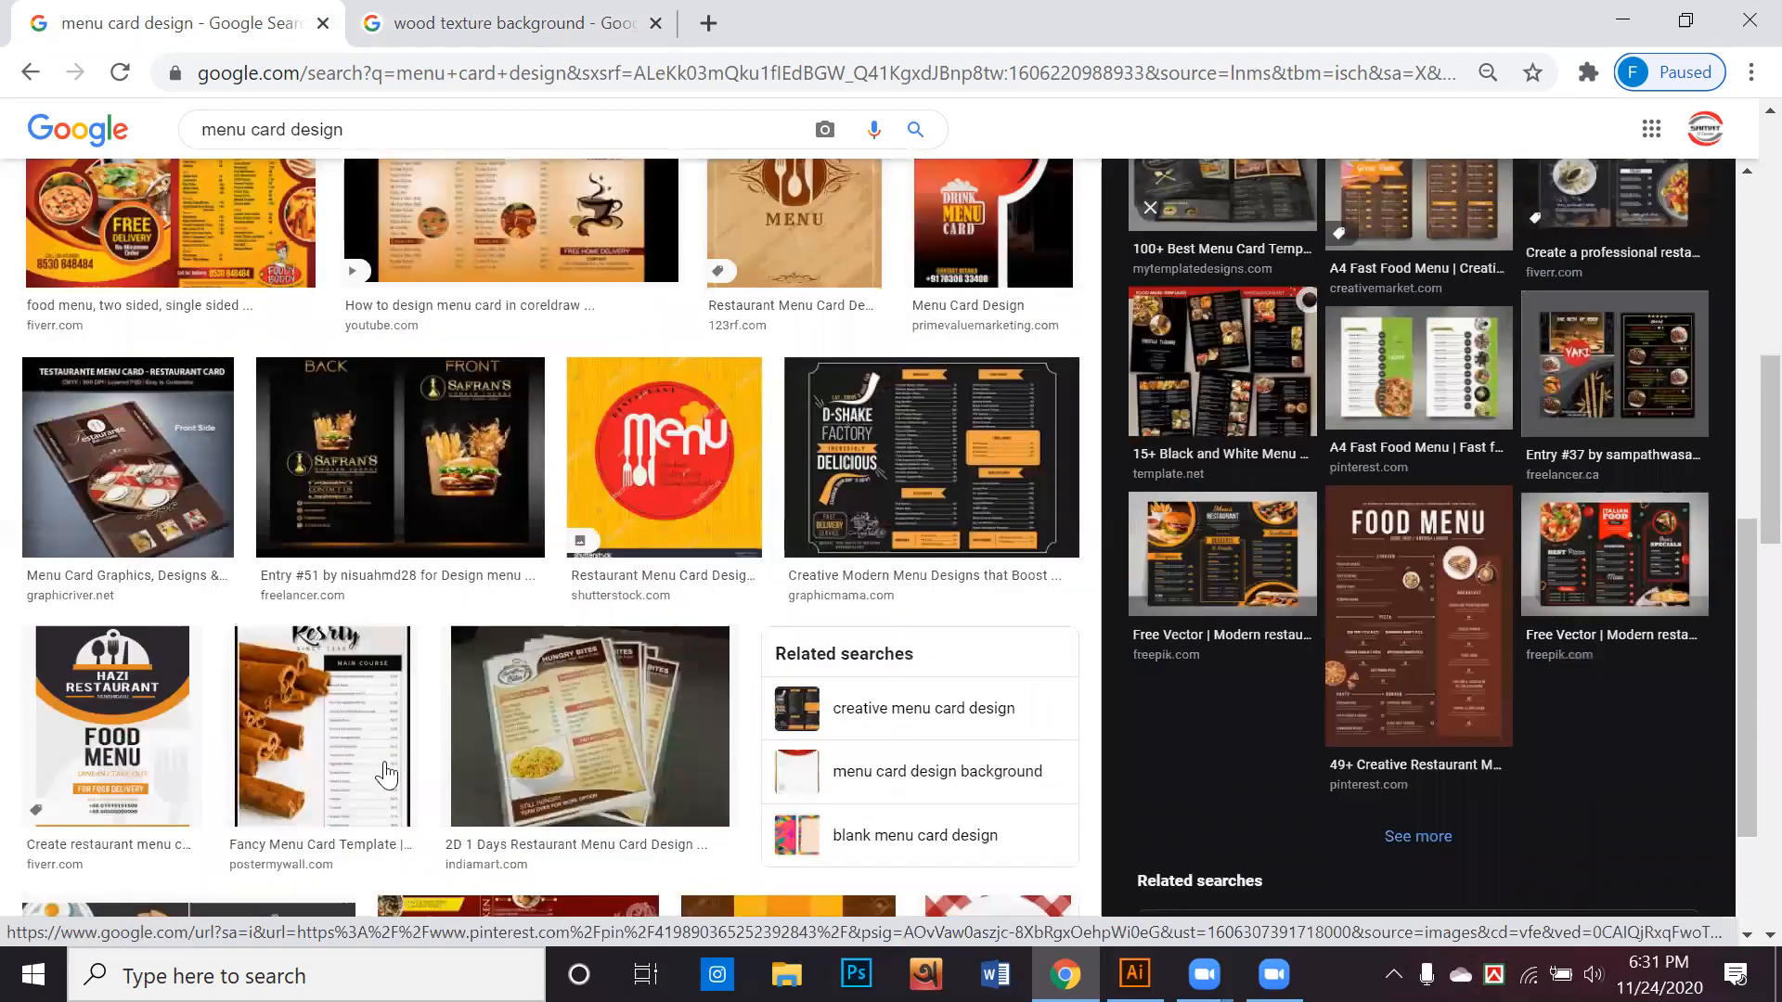
pyautogui.scroll(-4, 642, 665)
pyautogui.scroll(-3, 642, 665)
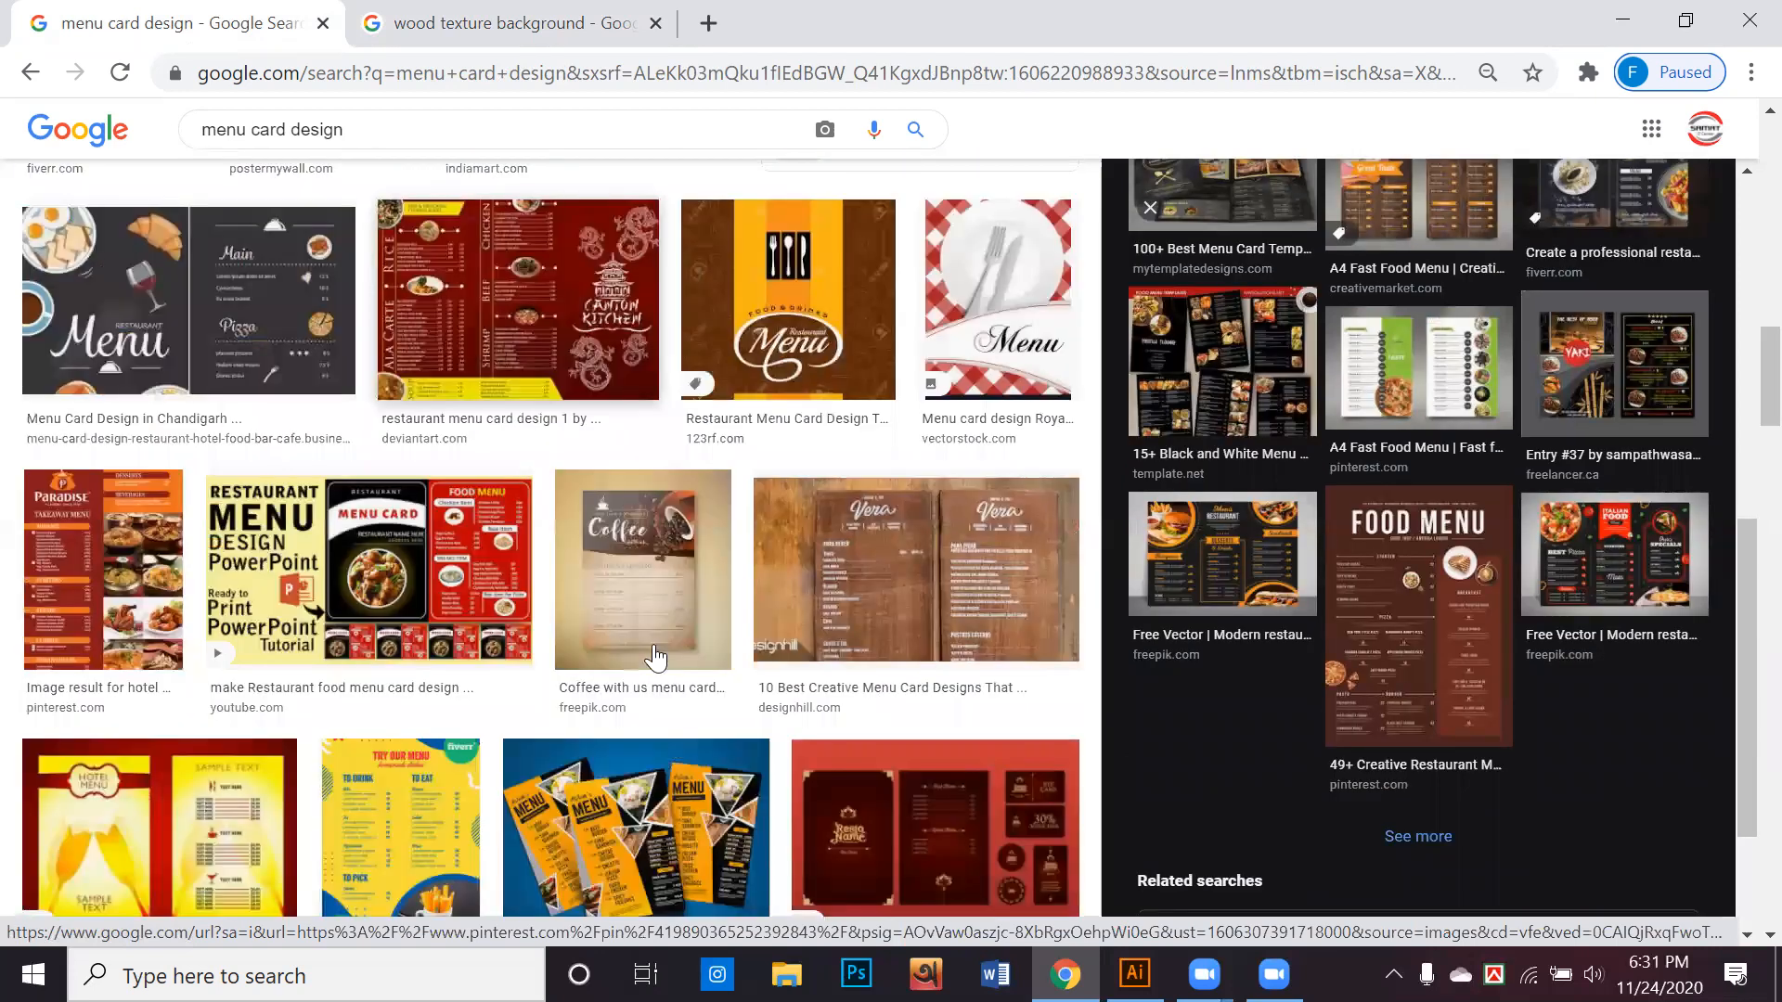
pyautogui.scroll(-3, 637, 662)
pyautogui.scroll(-4, 198, 409)
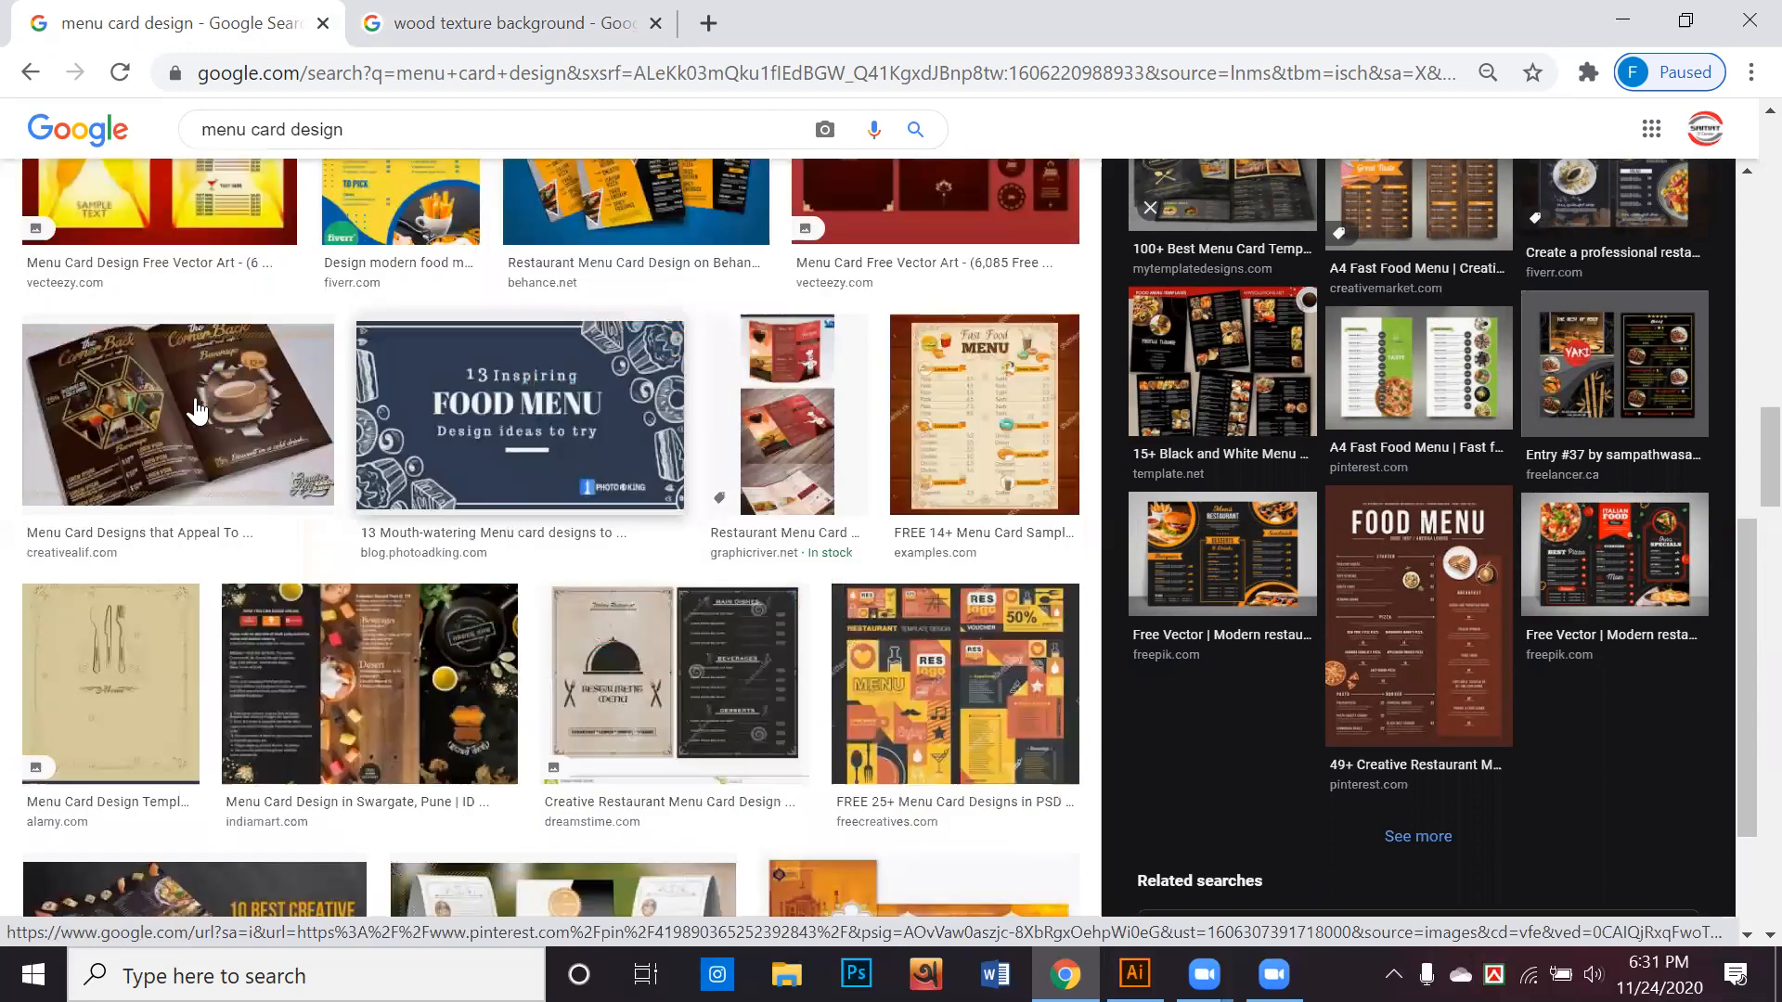
# Preview the brown Corner Back menu card from creativealif.com and browse its related designs
pyautogui.click(198, 410)
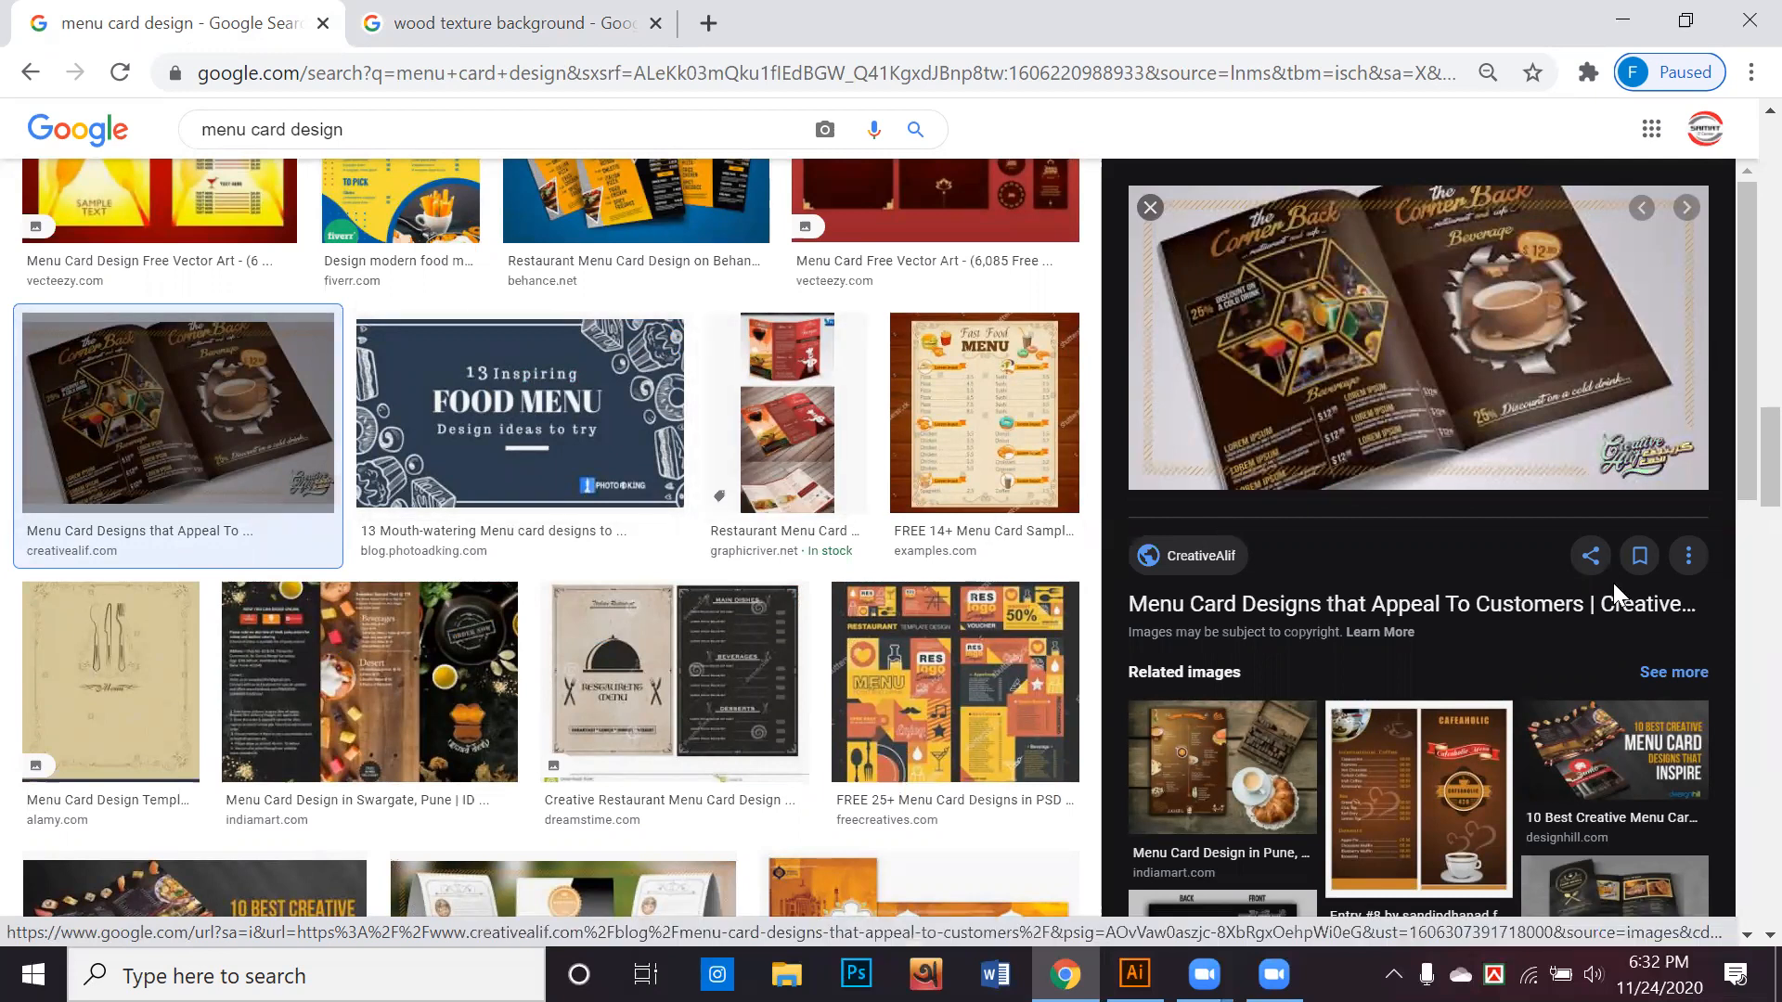
pyautogui.scroll(-2, 1618, 581)
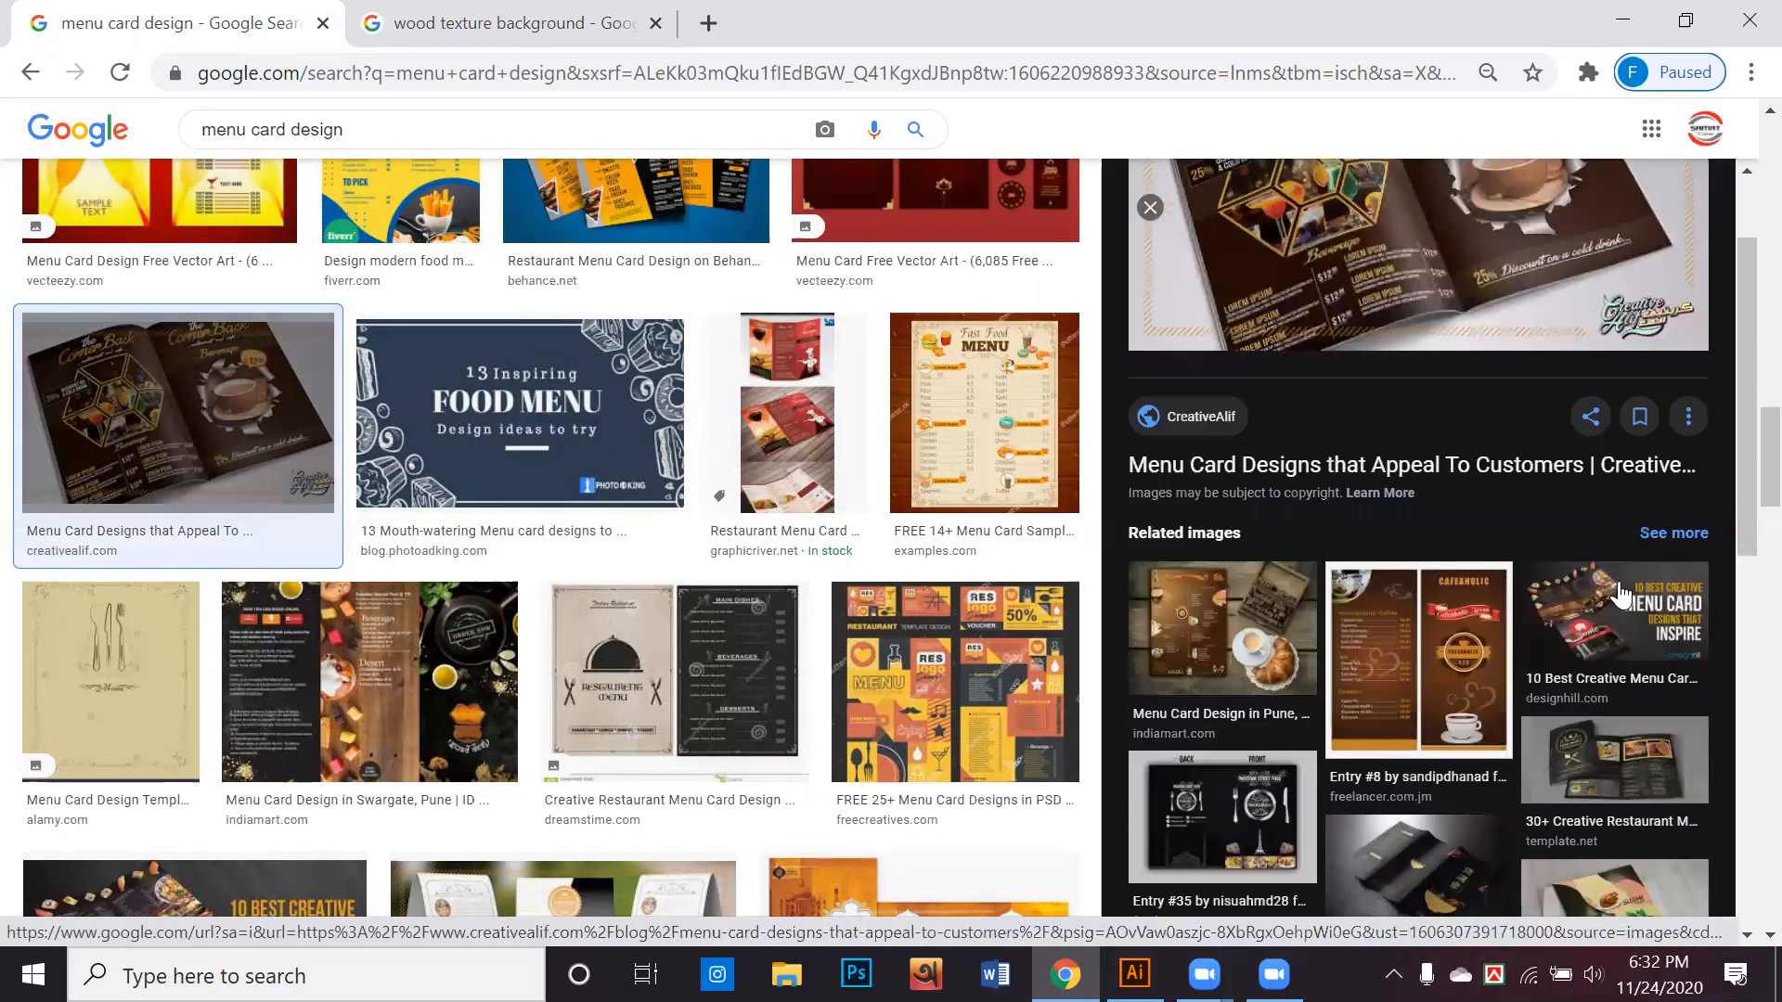
pyautogui.scroll(-3, 1619, 594)
pyautogui.scroll(-3, 1523, 511)
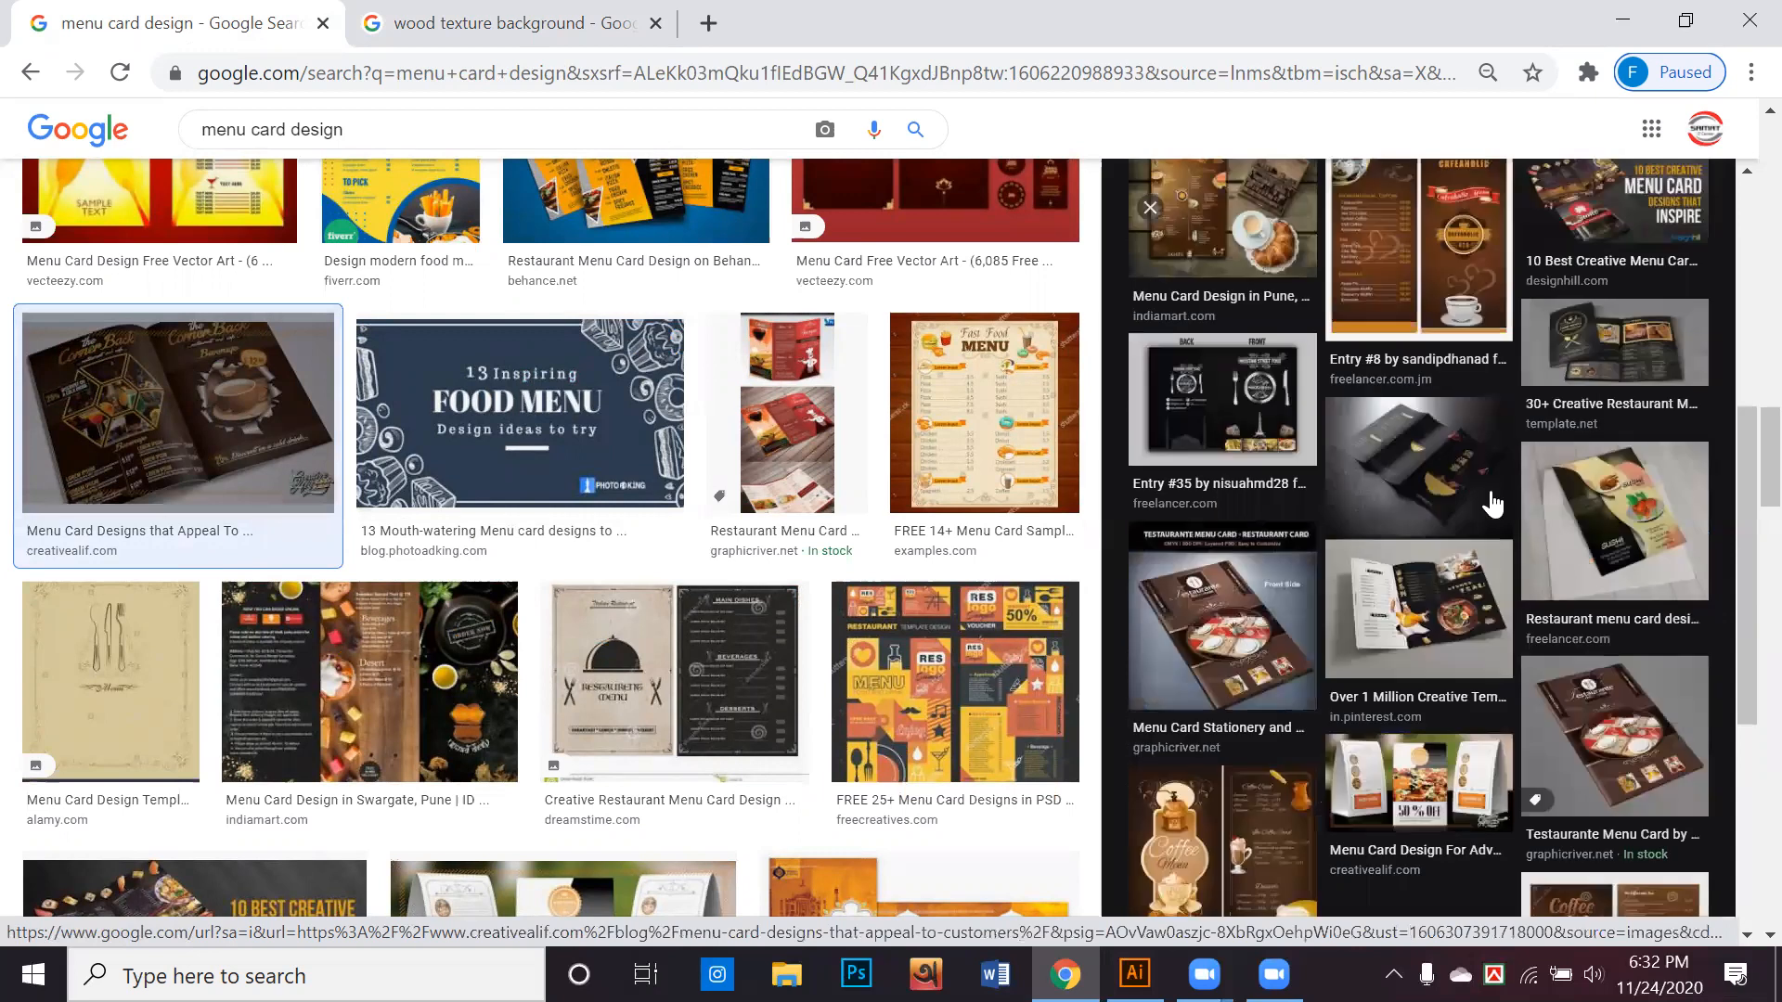
pyautogui.scroll(-6, 961, 615)
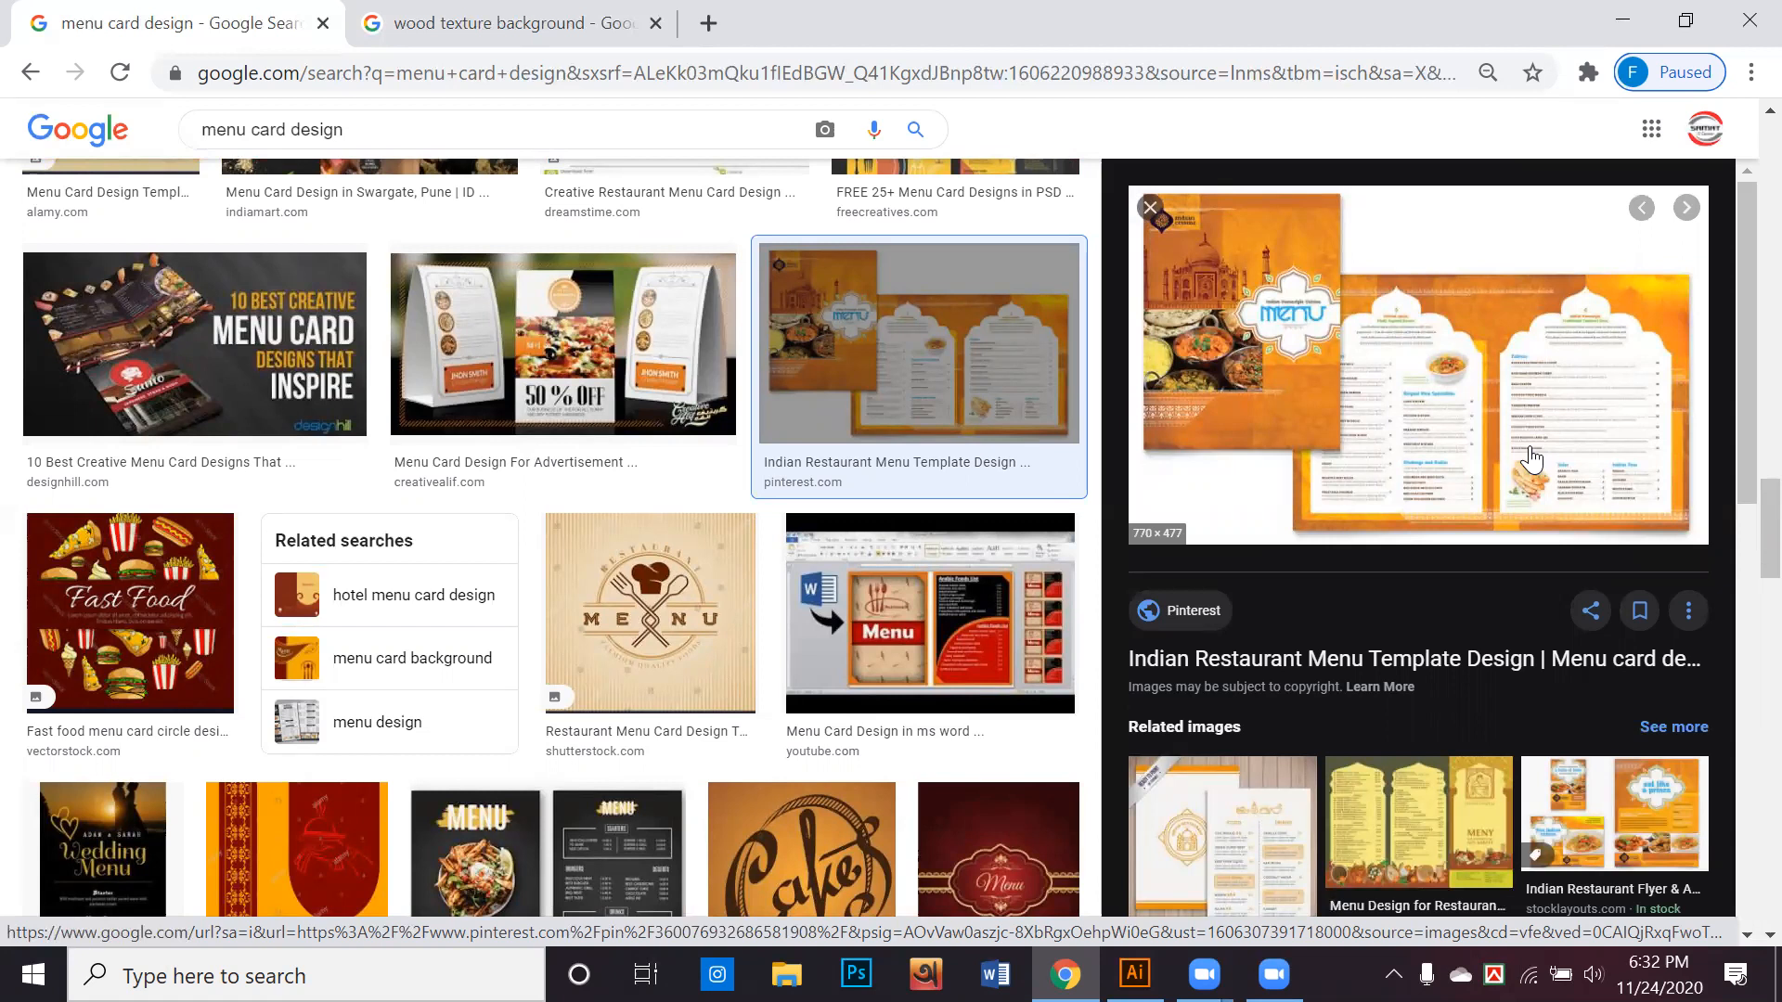
# Preview VectorStock's Indian cuisine restaurant menu template from the related images and browse designs similar to it
pyautogui.scroll(-6, 1531, 559)
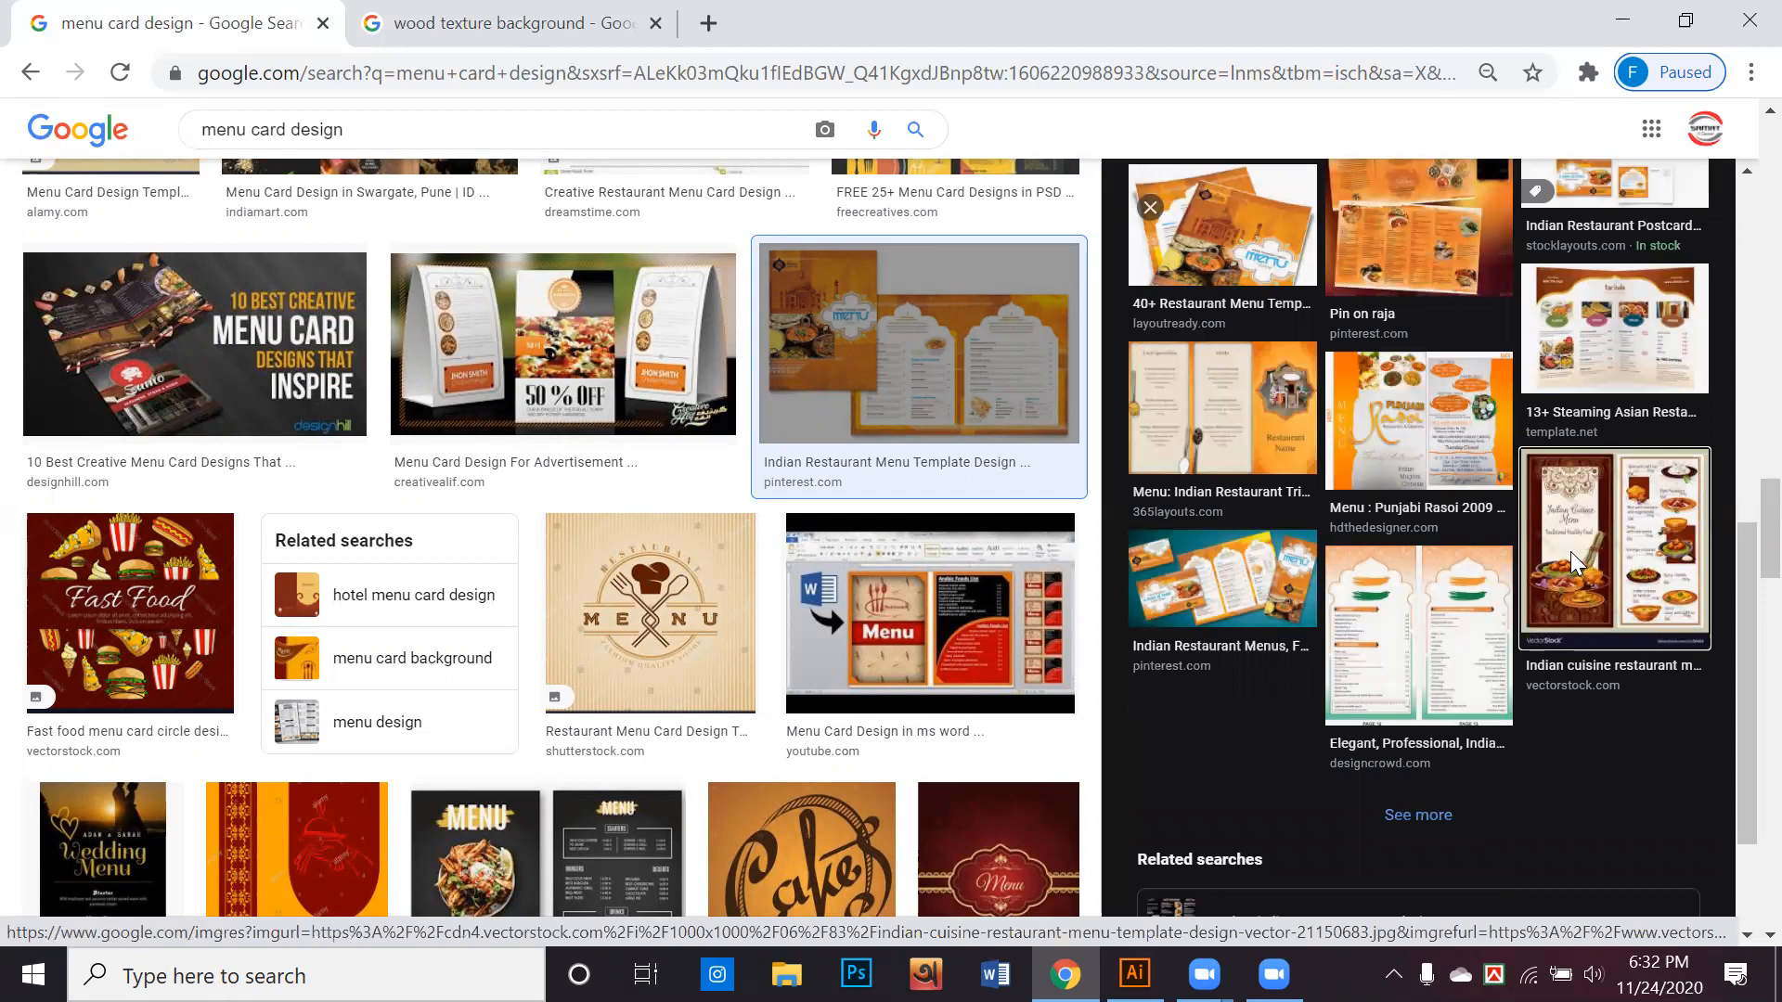
pyautogui.click(1500, 584)
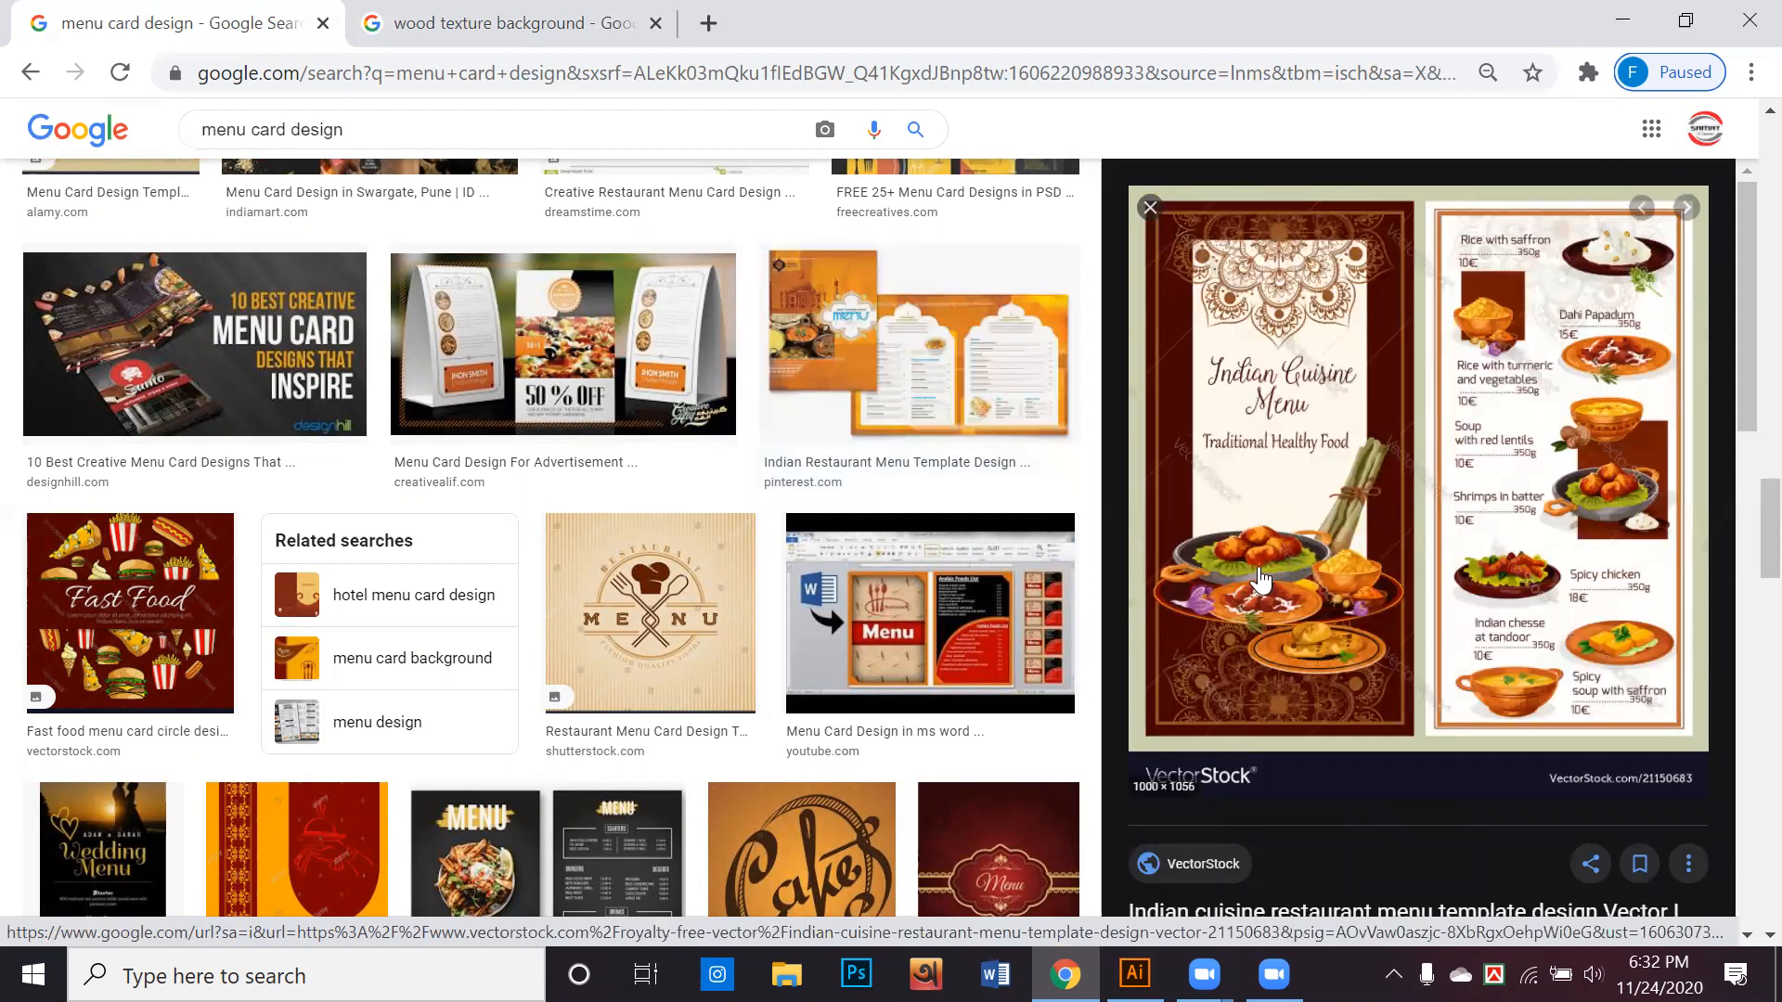
pyautogui.scroll(-7, 1260, 580)
pyautogui.scroll(-2, 1259, 580)
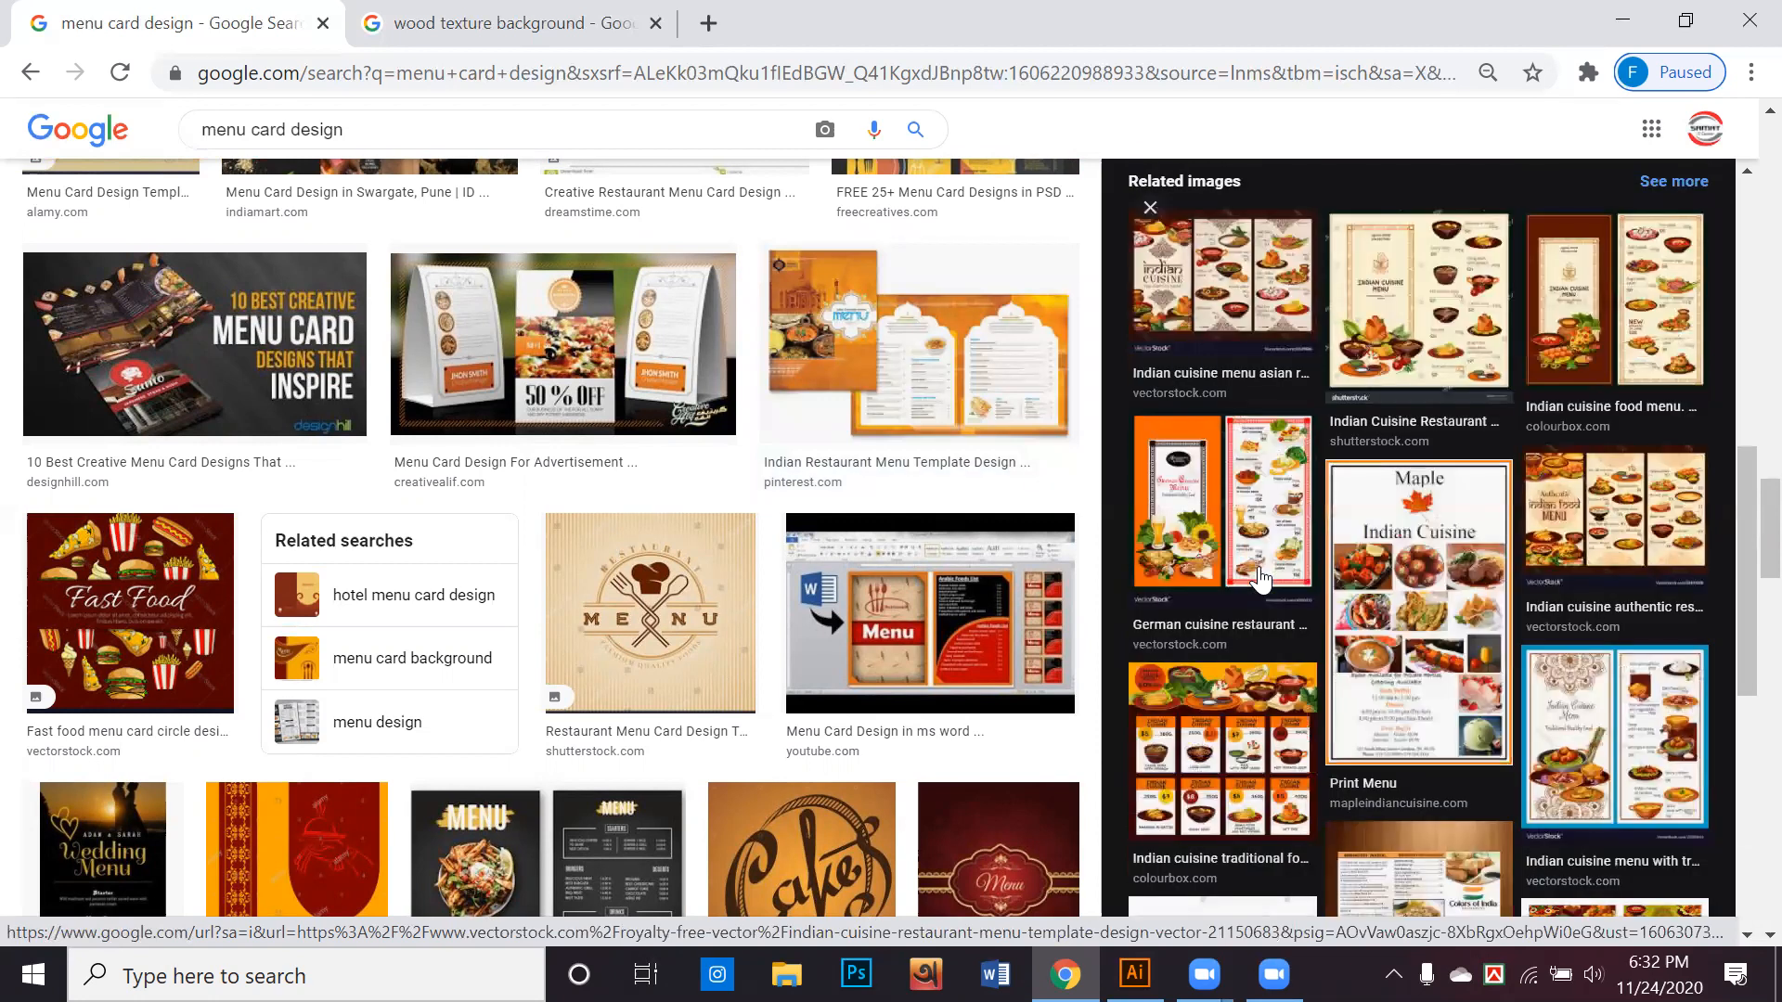
pyautogui.scroll(-7, 1259, 580)
pyautogui.scroll(-2, 1105, 620)
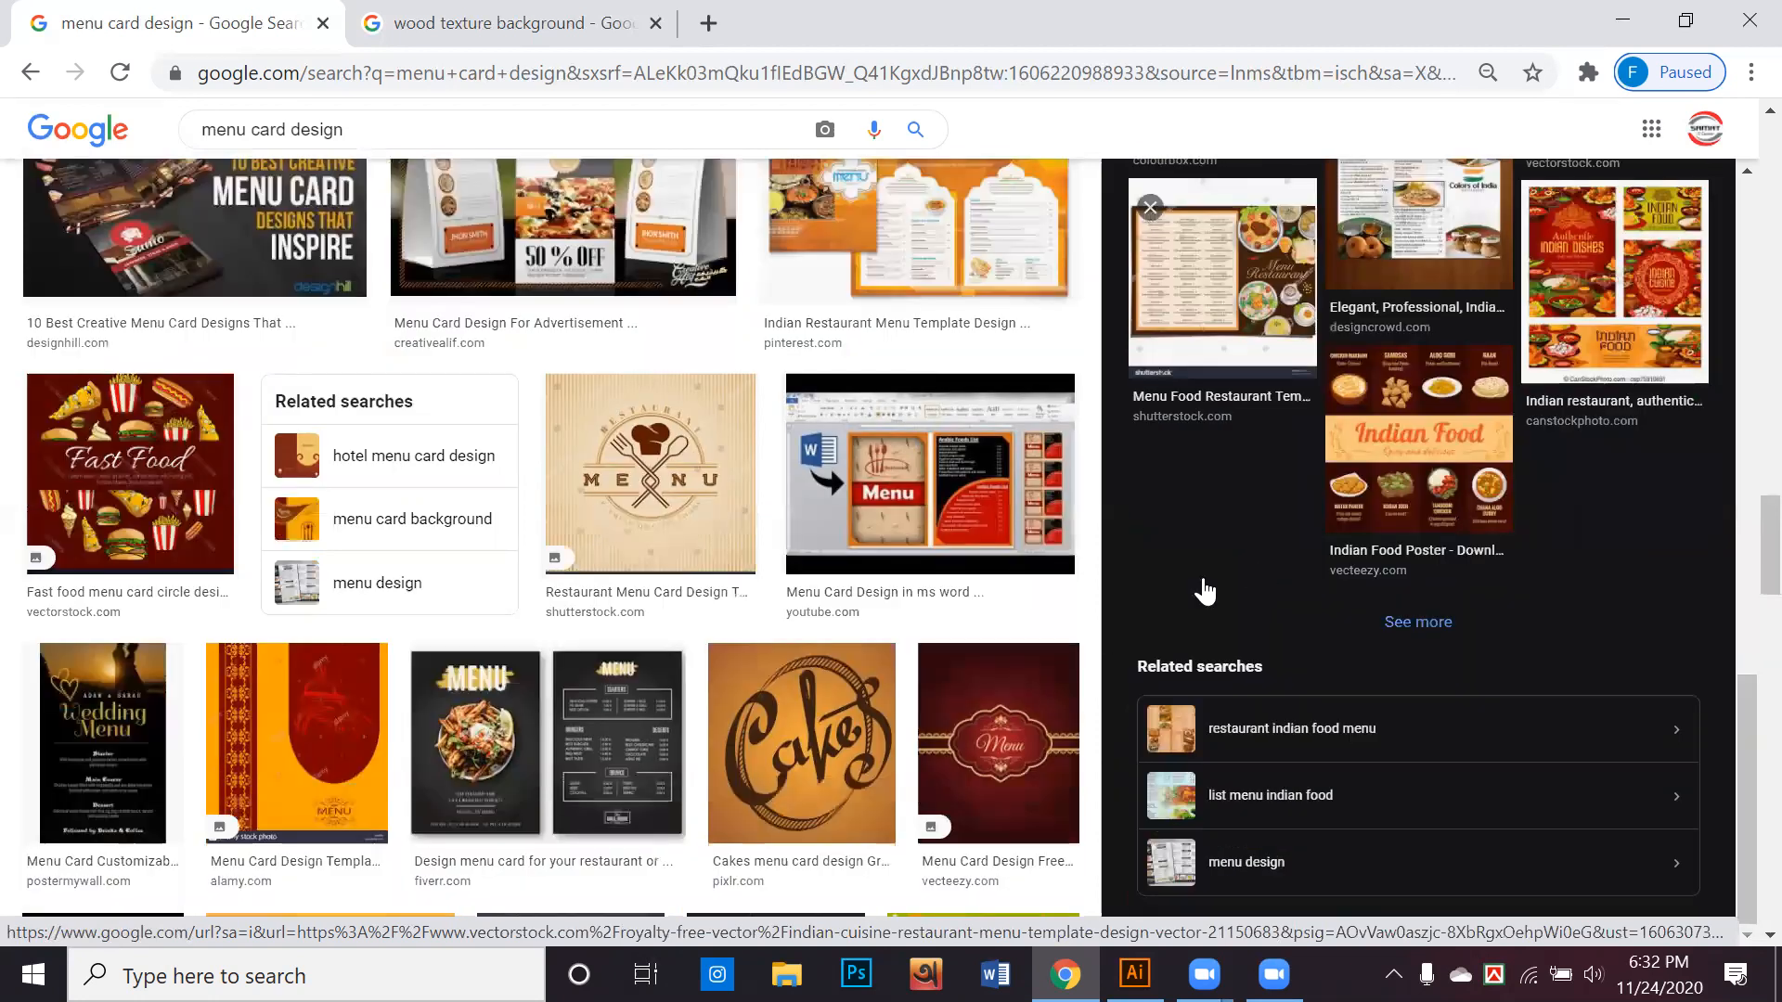
# Preview the Colors of India restaurant menu design from DesignCrowd
pyautogui.scroll(2, 1440, 371)
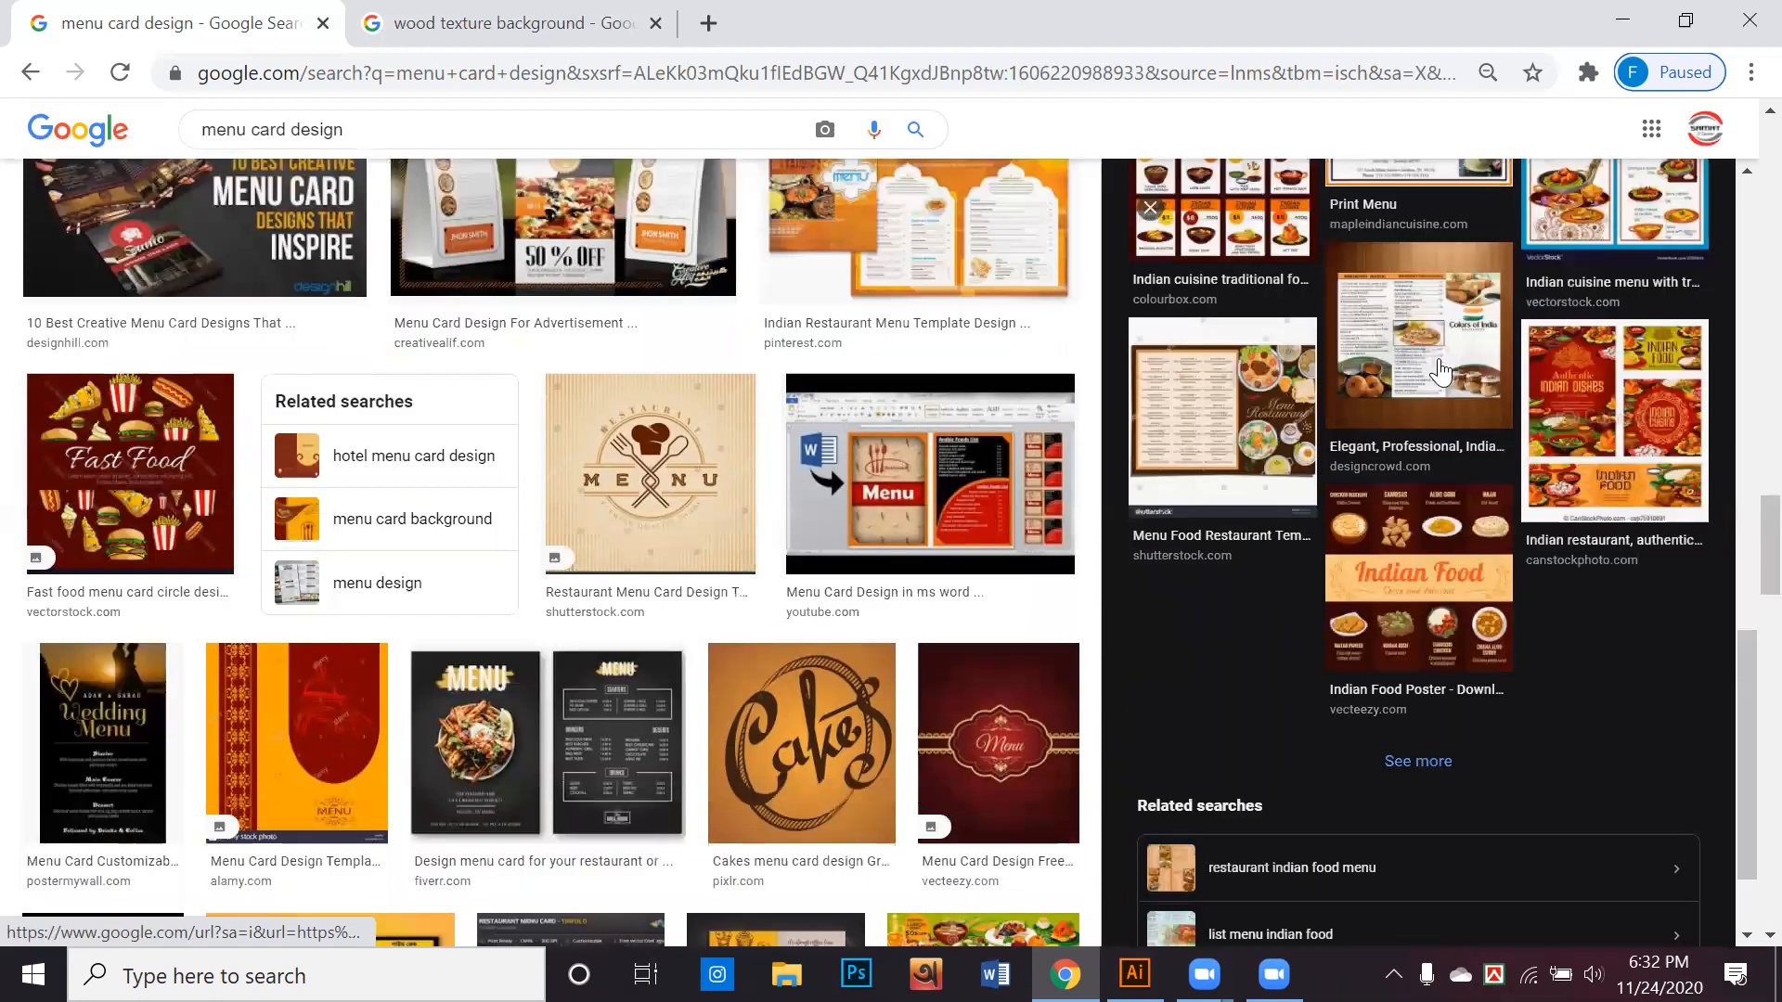
pyautogui.click(1441, 372)
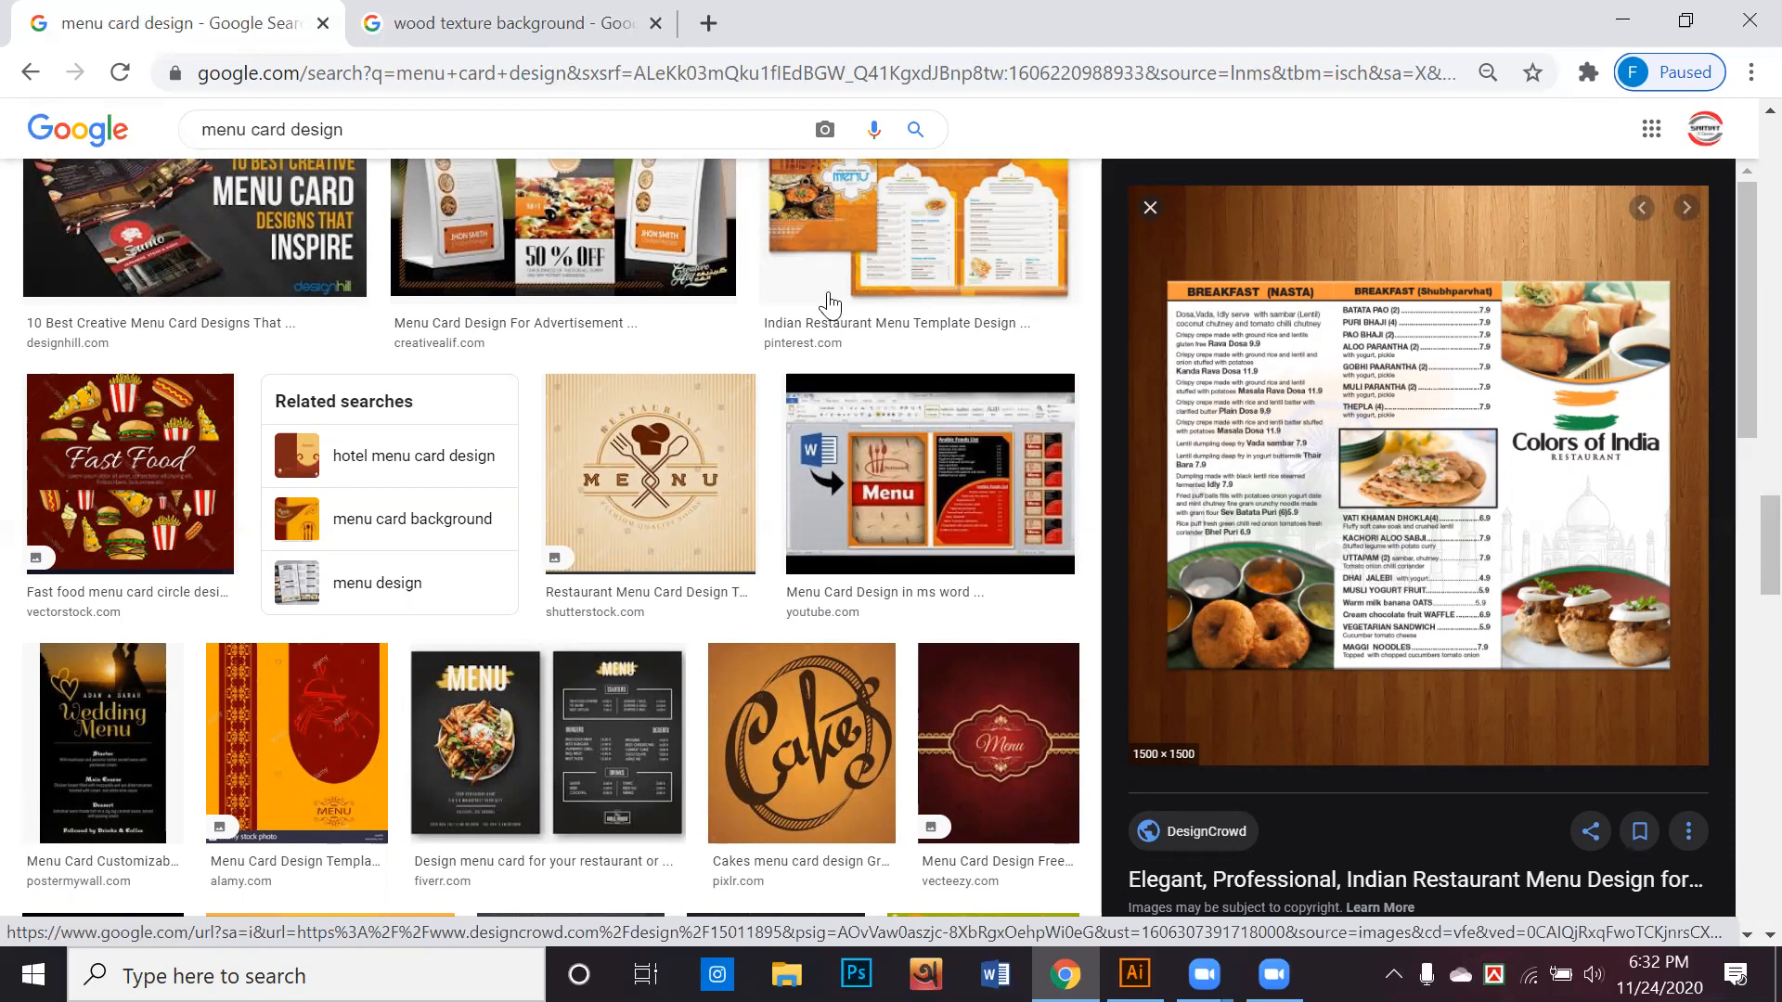
pyautogui.scroll(9, 690, 417)
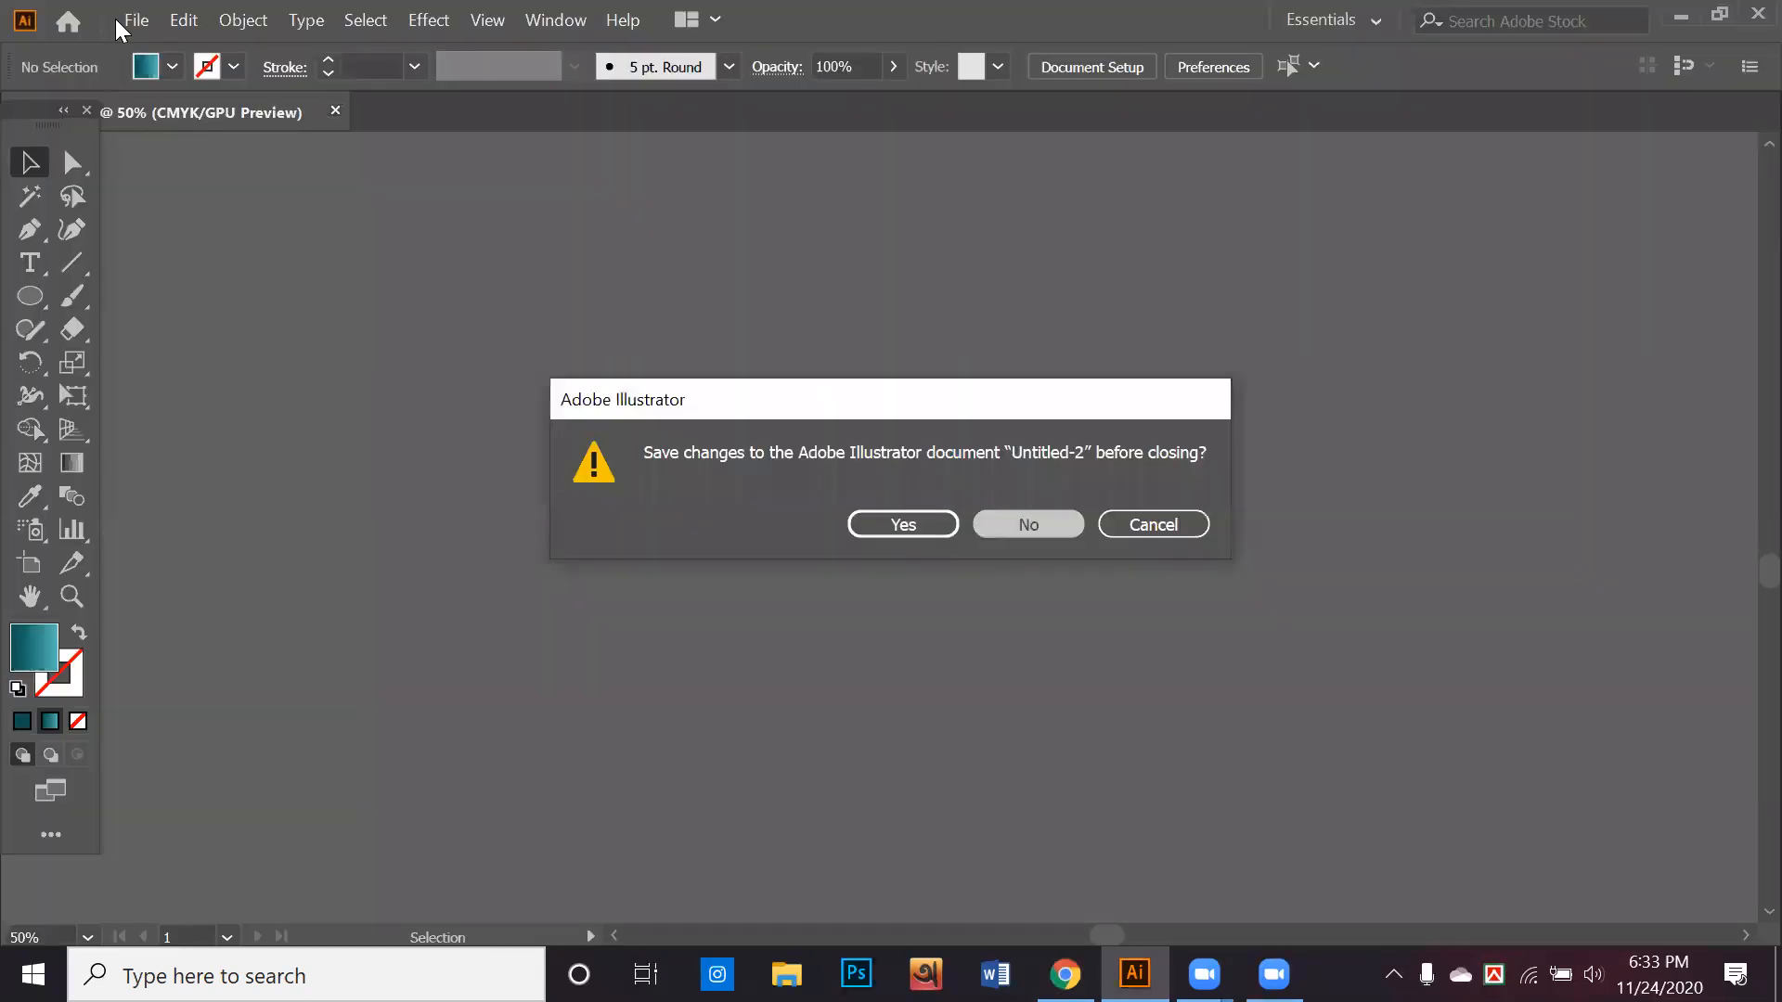
# Discard the changes to Untitled-2 and create a new A4 portrait print document with units in inches
pyautogui.press('n')
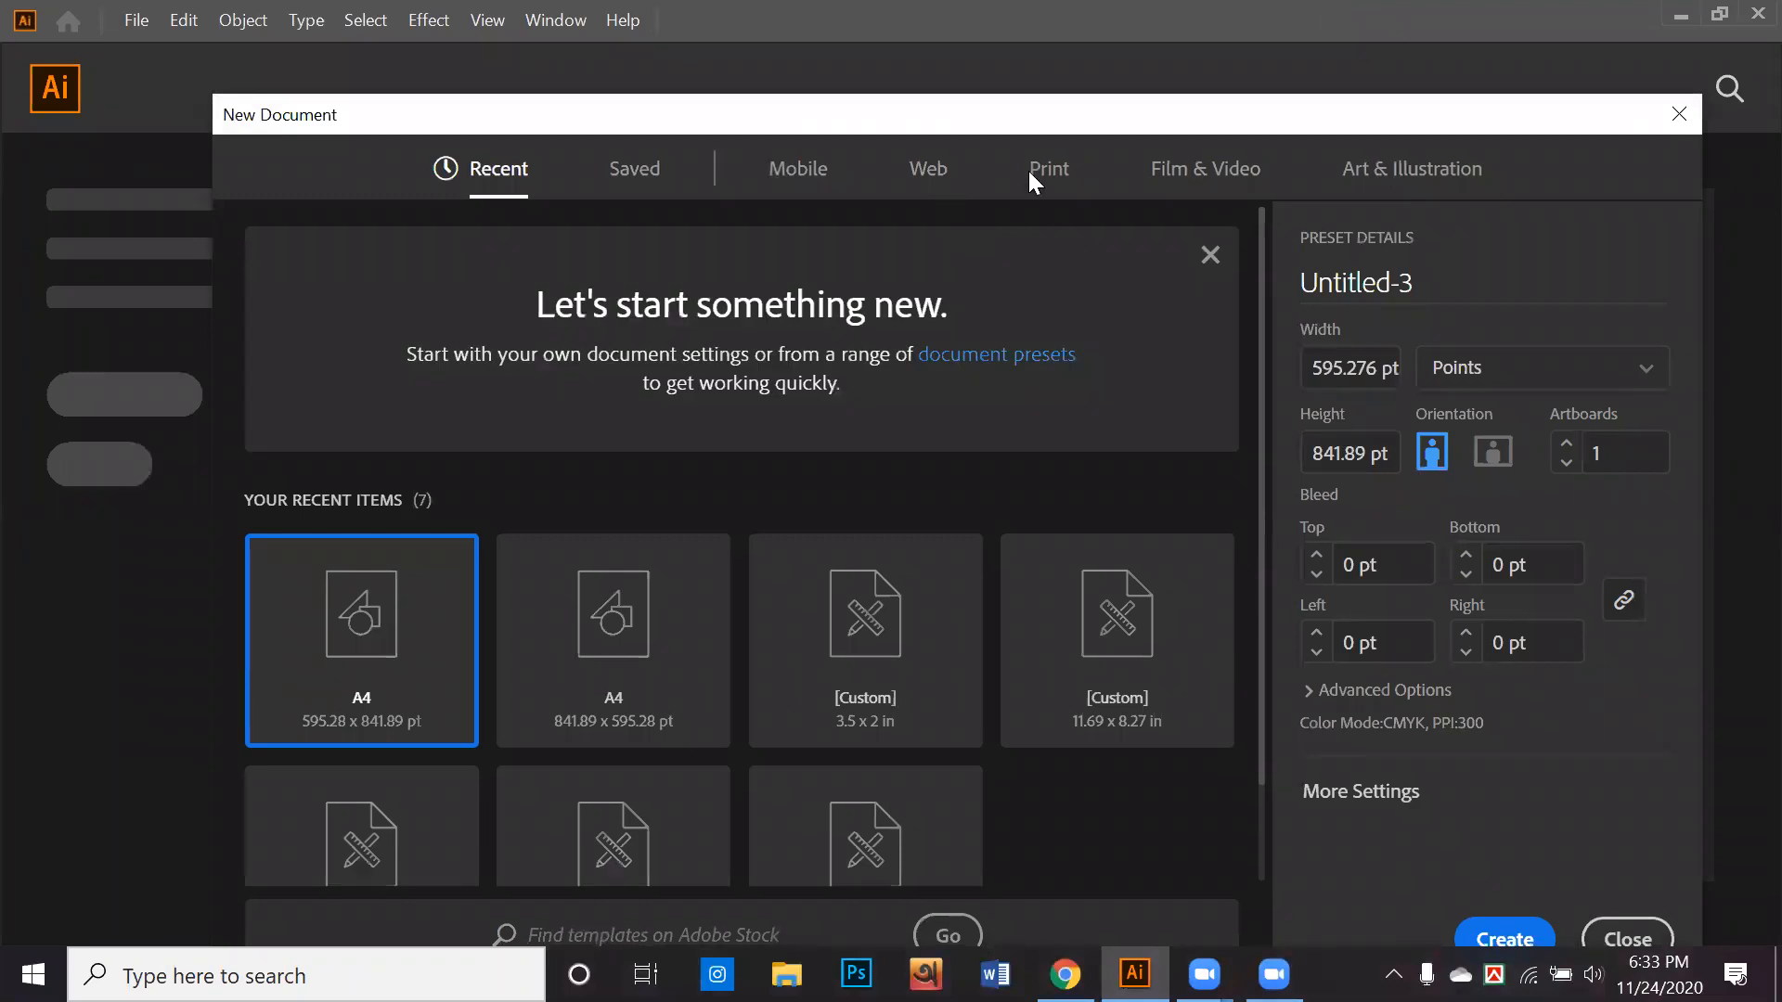
pyautogui.click(1037, 172)
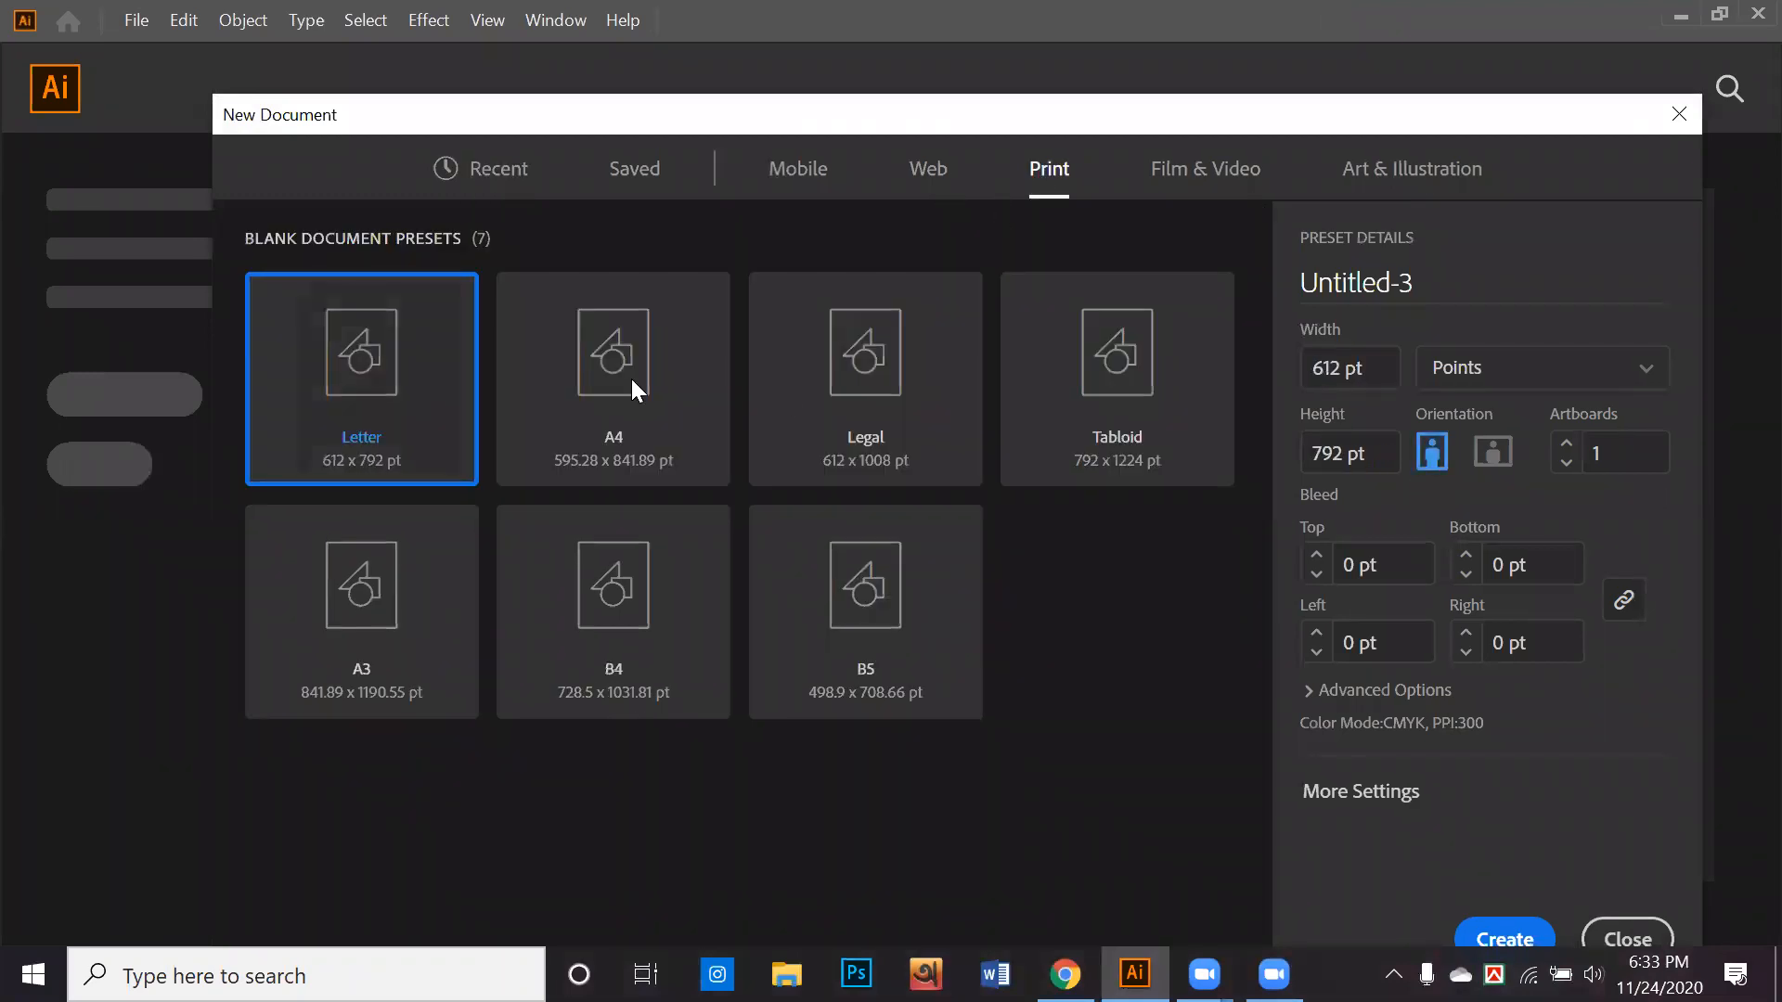
pyautogui.click(715, 400)
pyautogui.click(1489, 376)
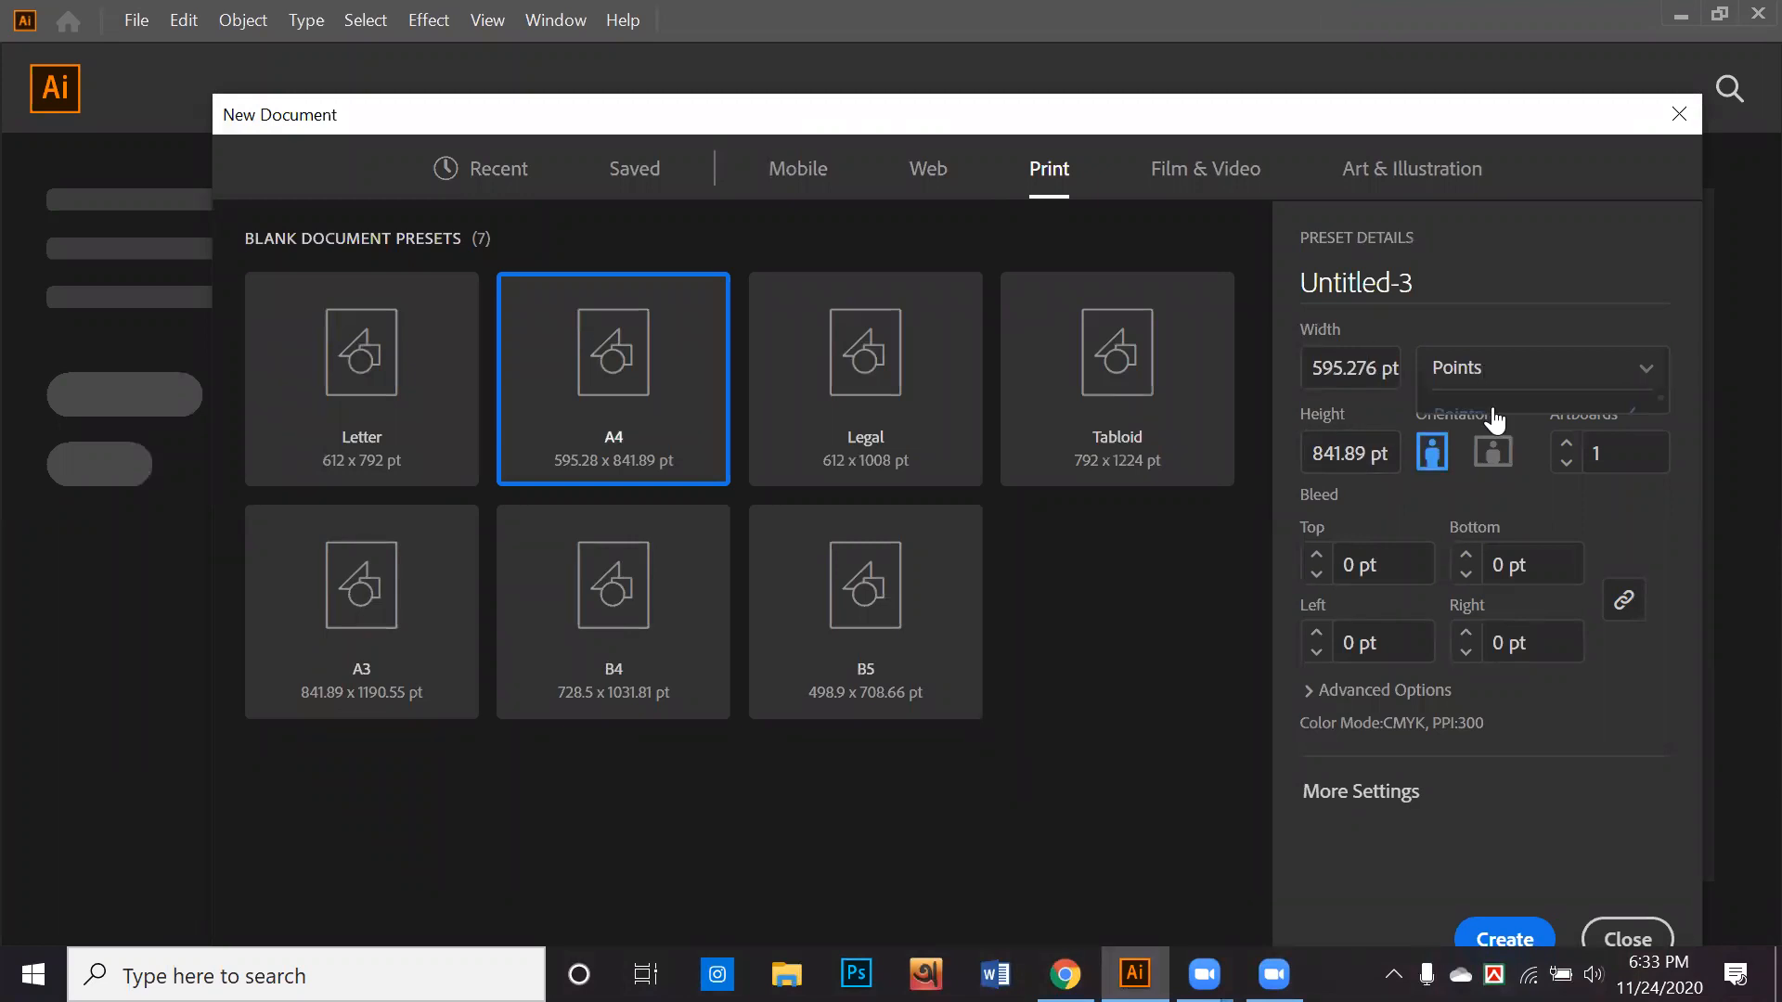
pyautogui.click(1537, 520)
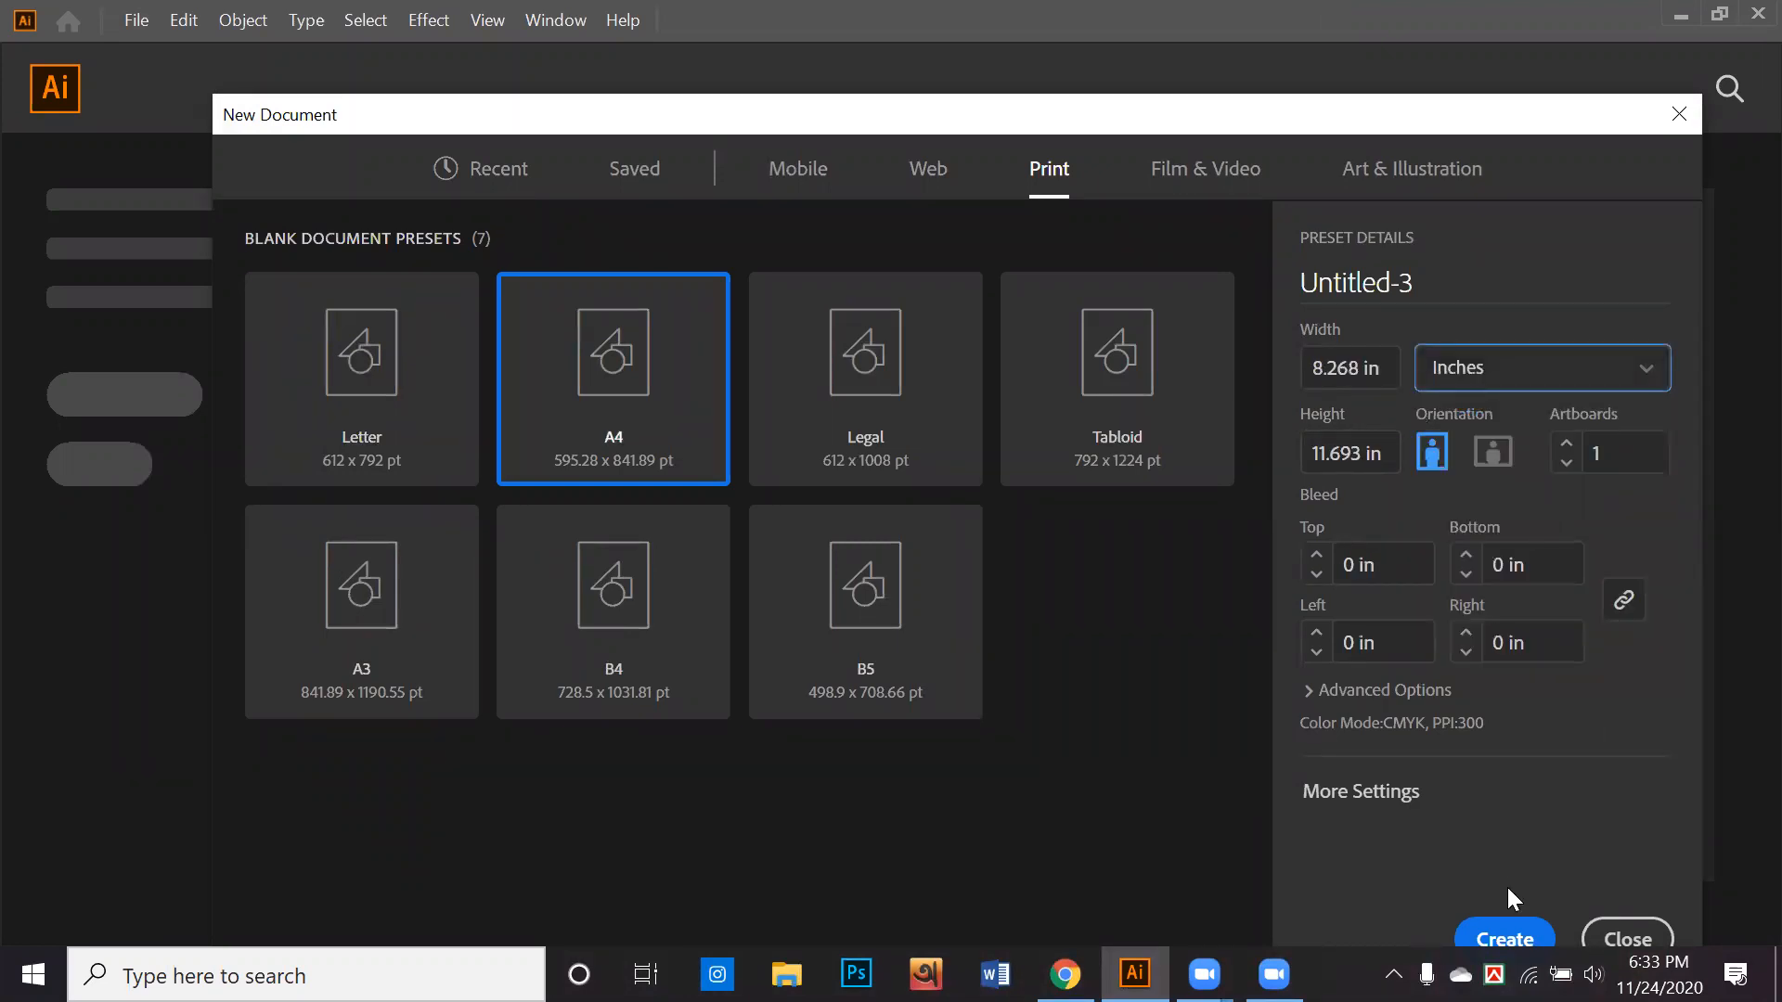
pyautogui.press('Return')
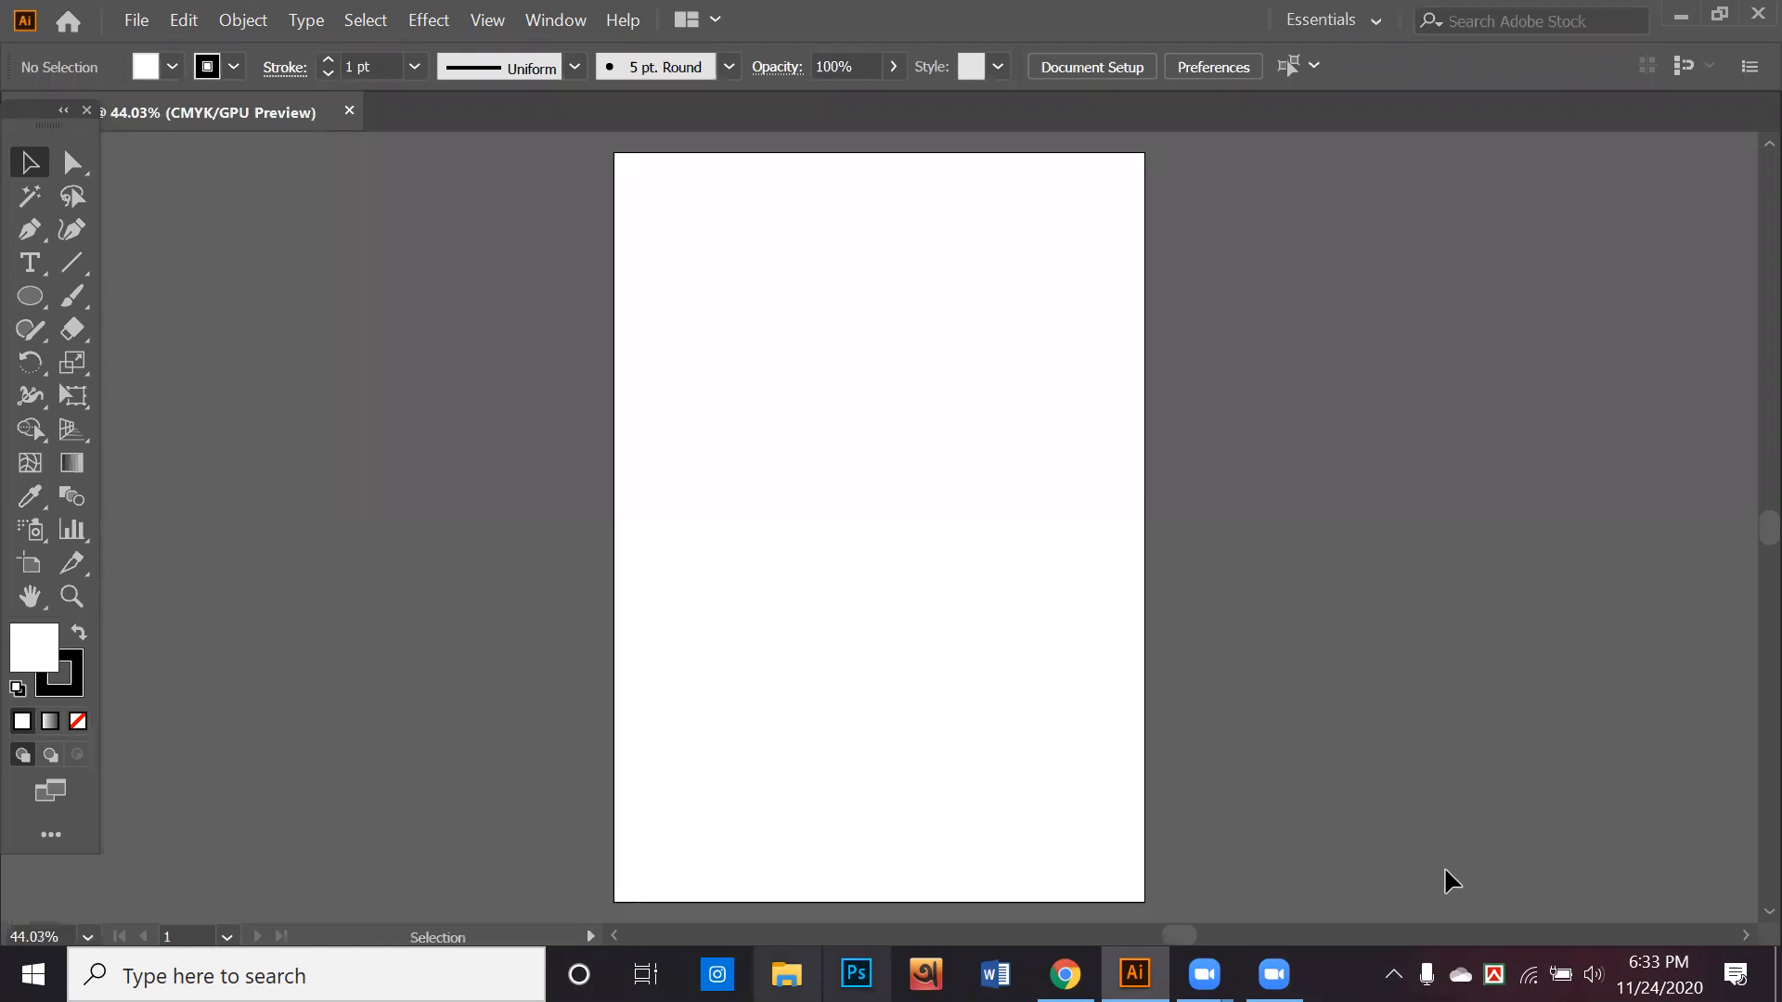
# Switch to the browser and search Google Images for "biriyani"
pyautogui.hotkey('alt', 'Tab')
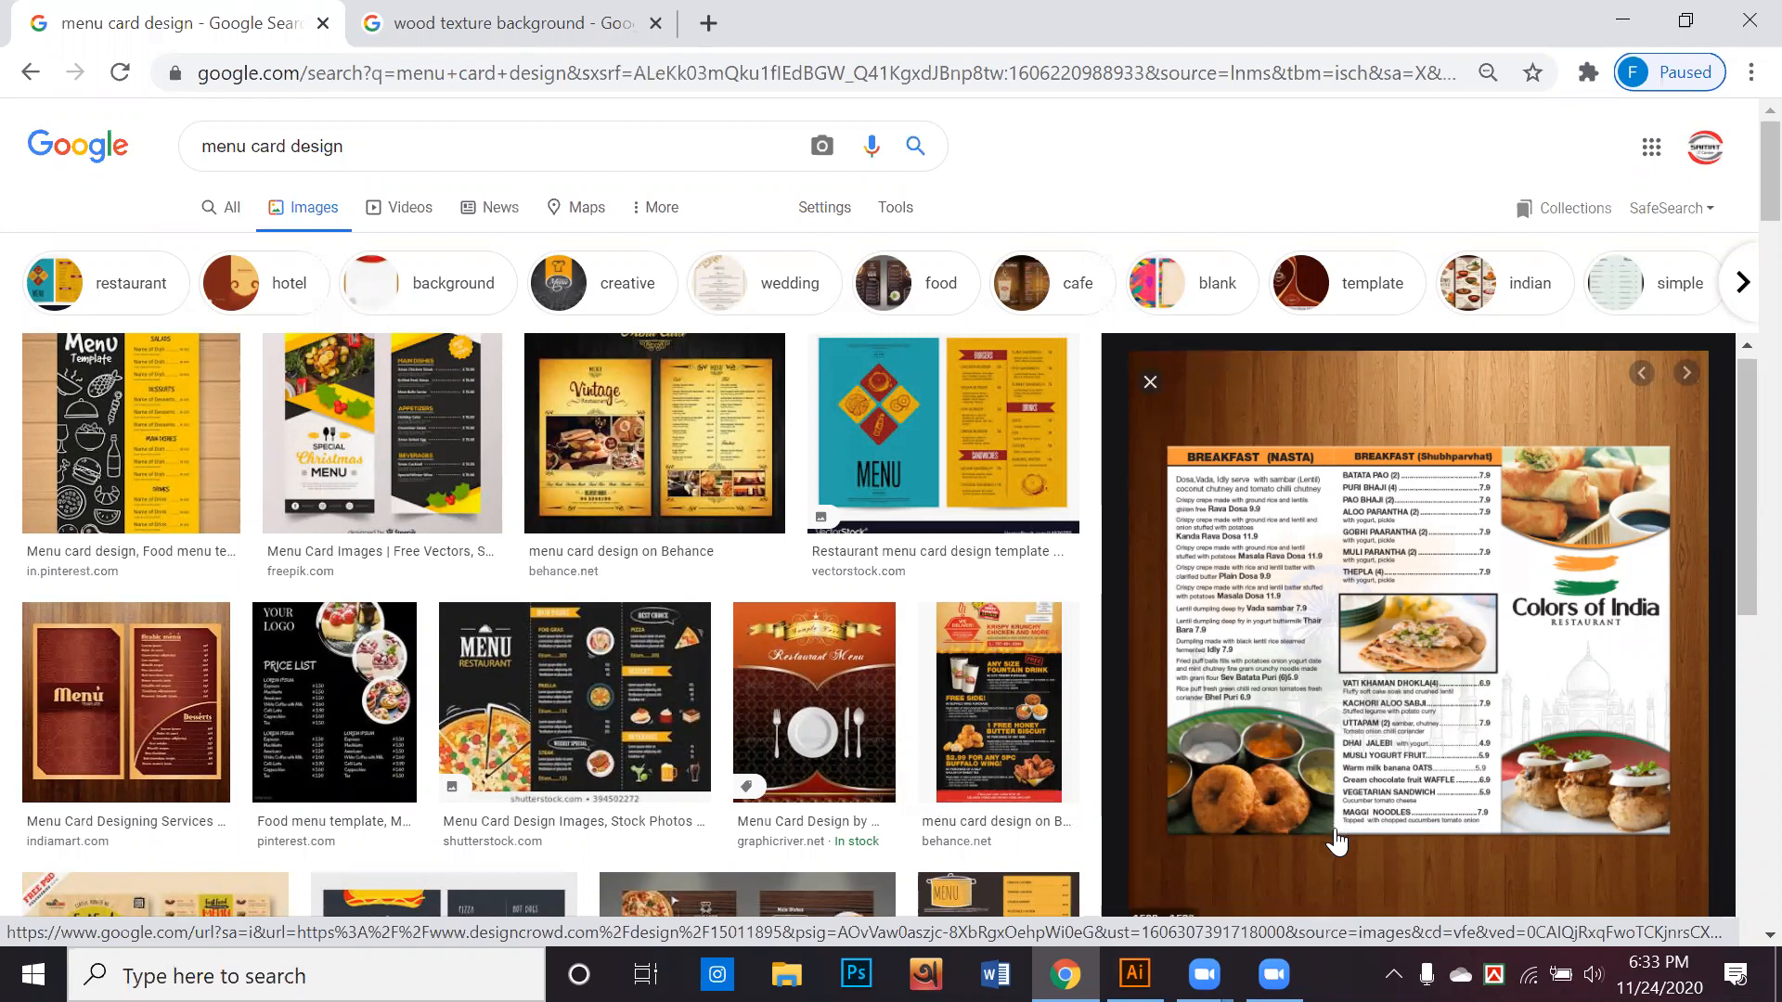
pyautogui.scroll(-5, 1314, 836)
pyautogui.click(412, 149)
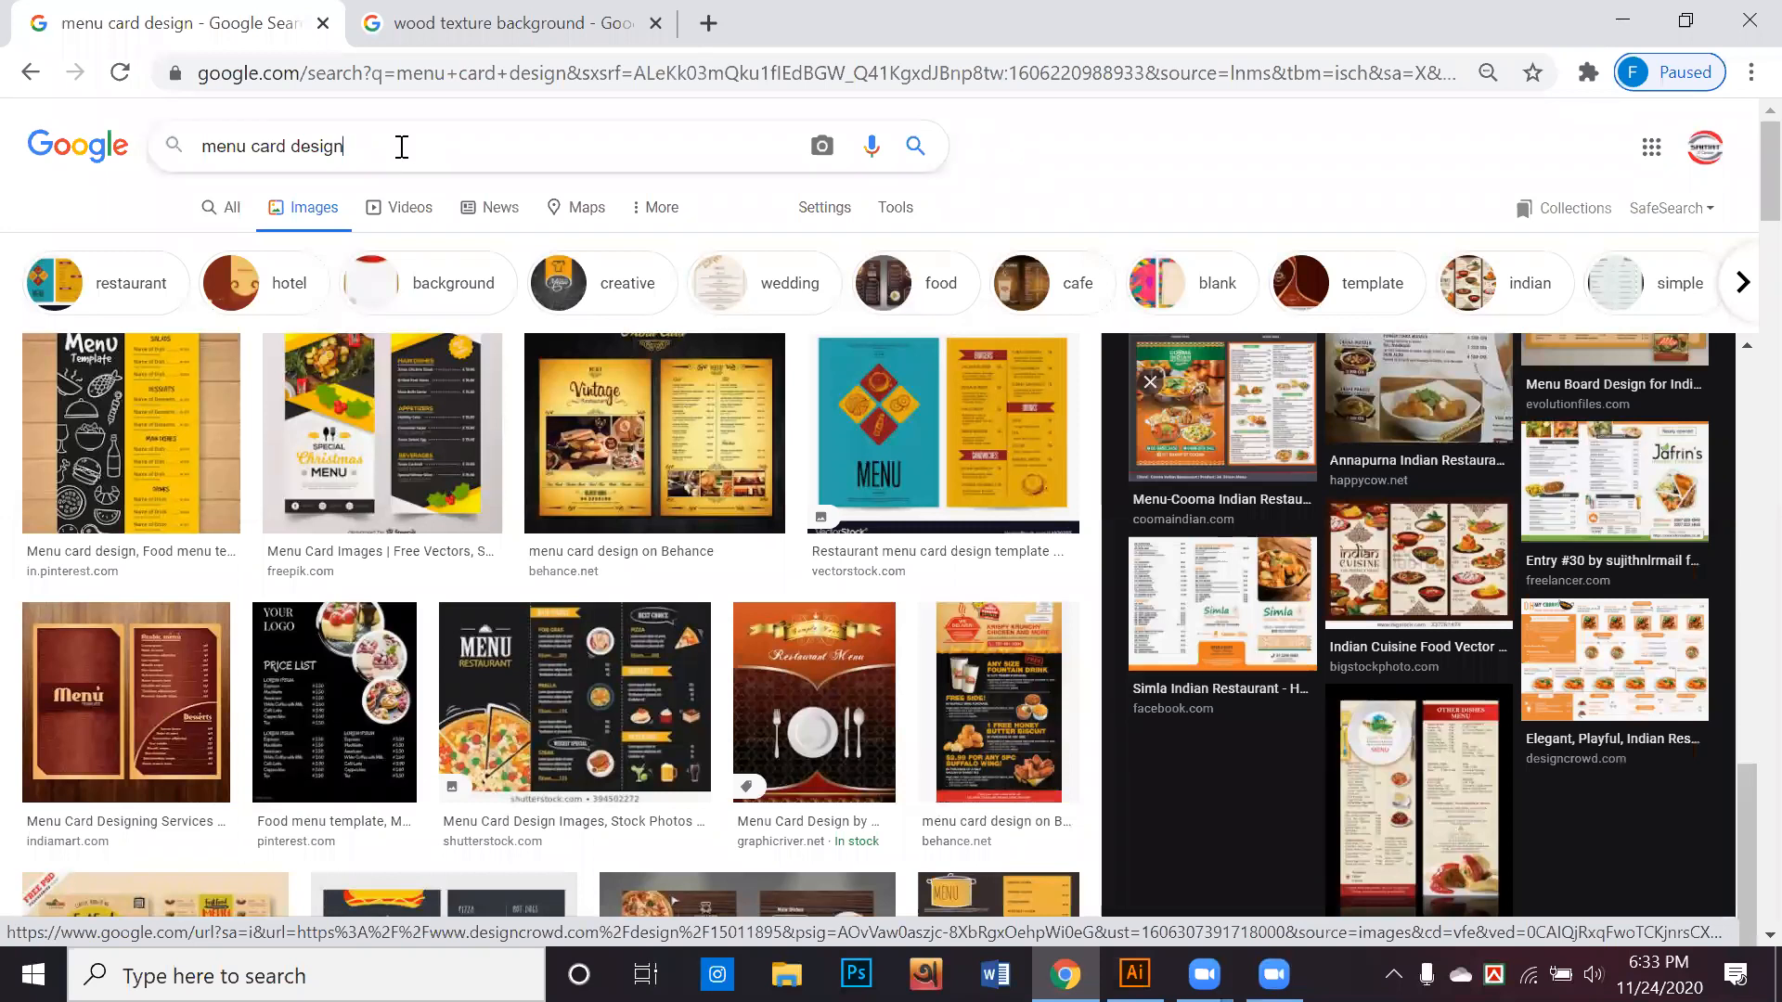
pyautogui.hotkey('ctrl', 'a')
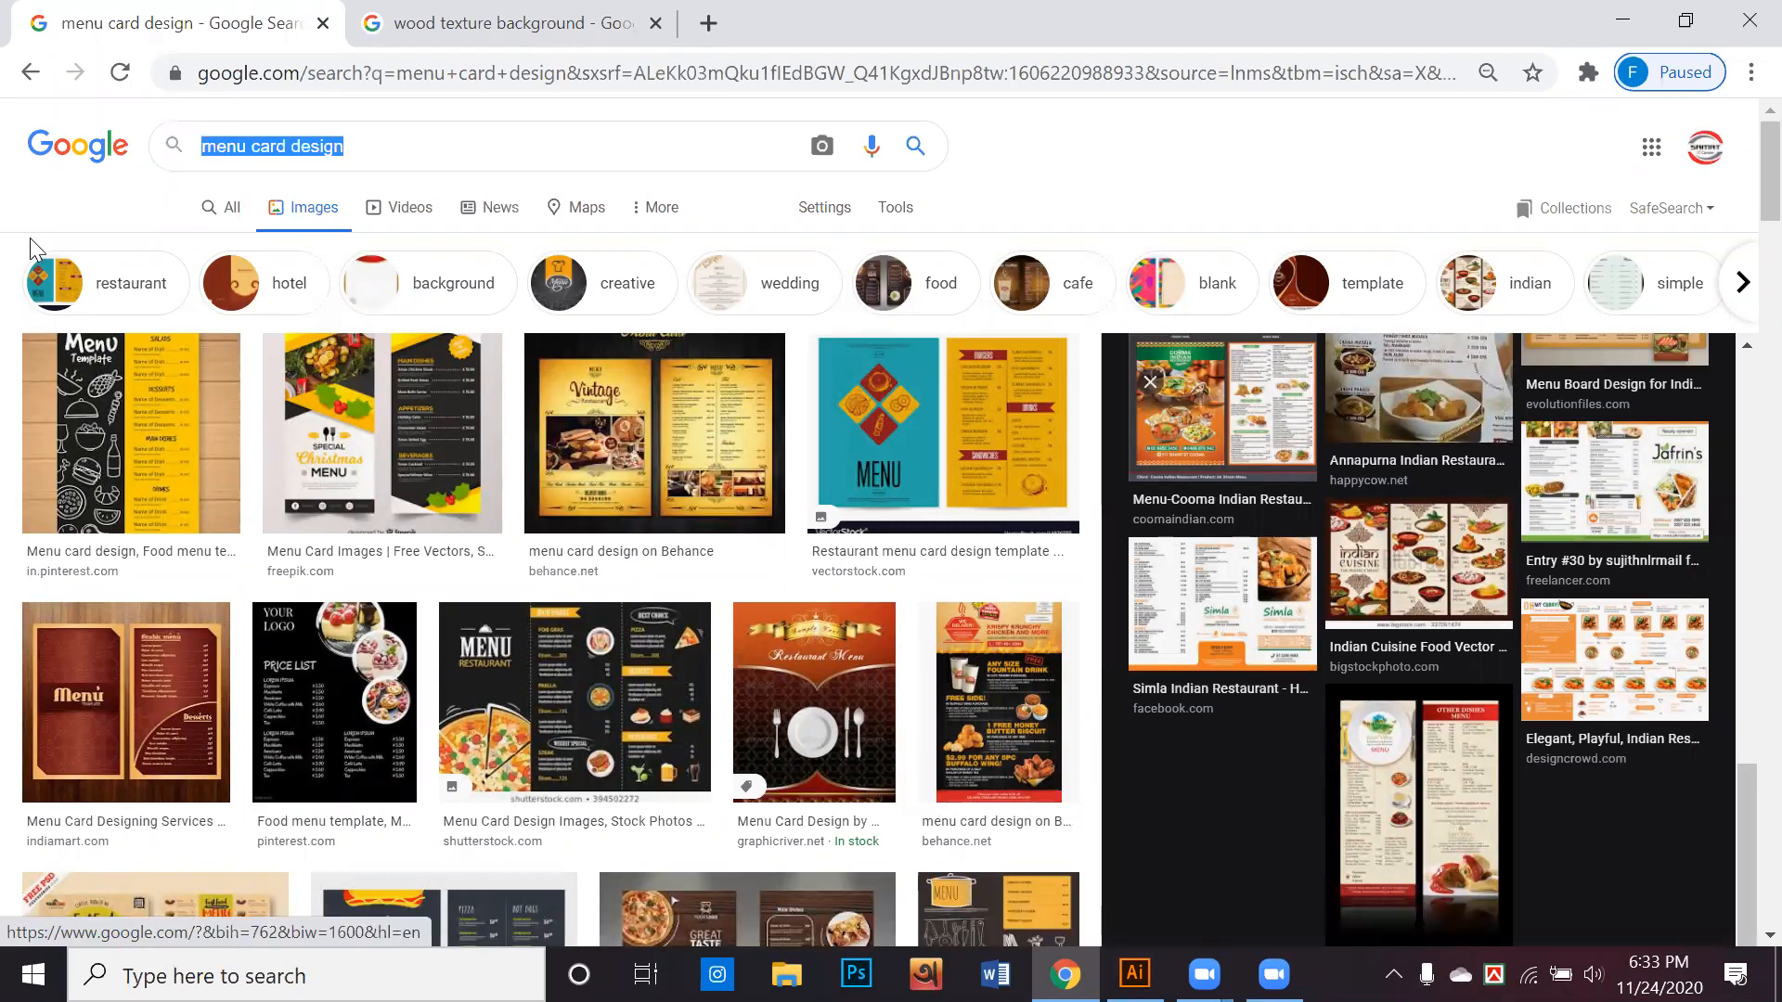
pyautogui.write('biri')
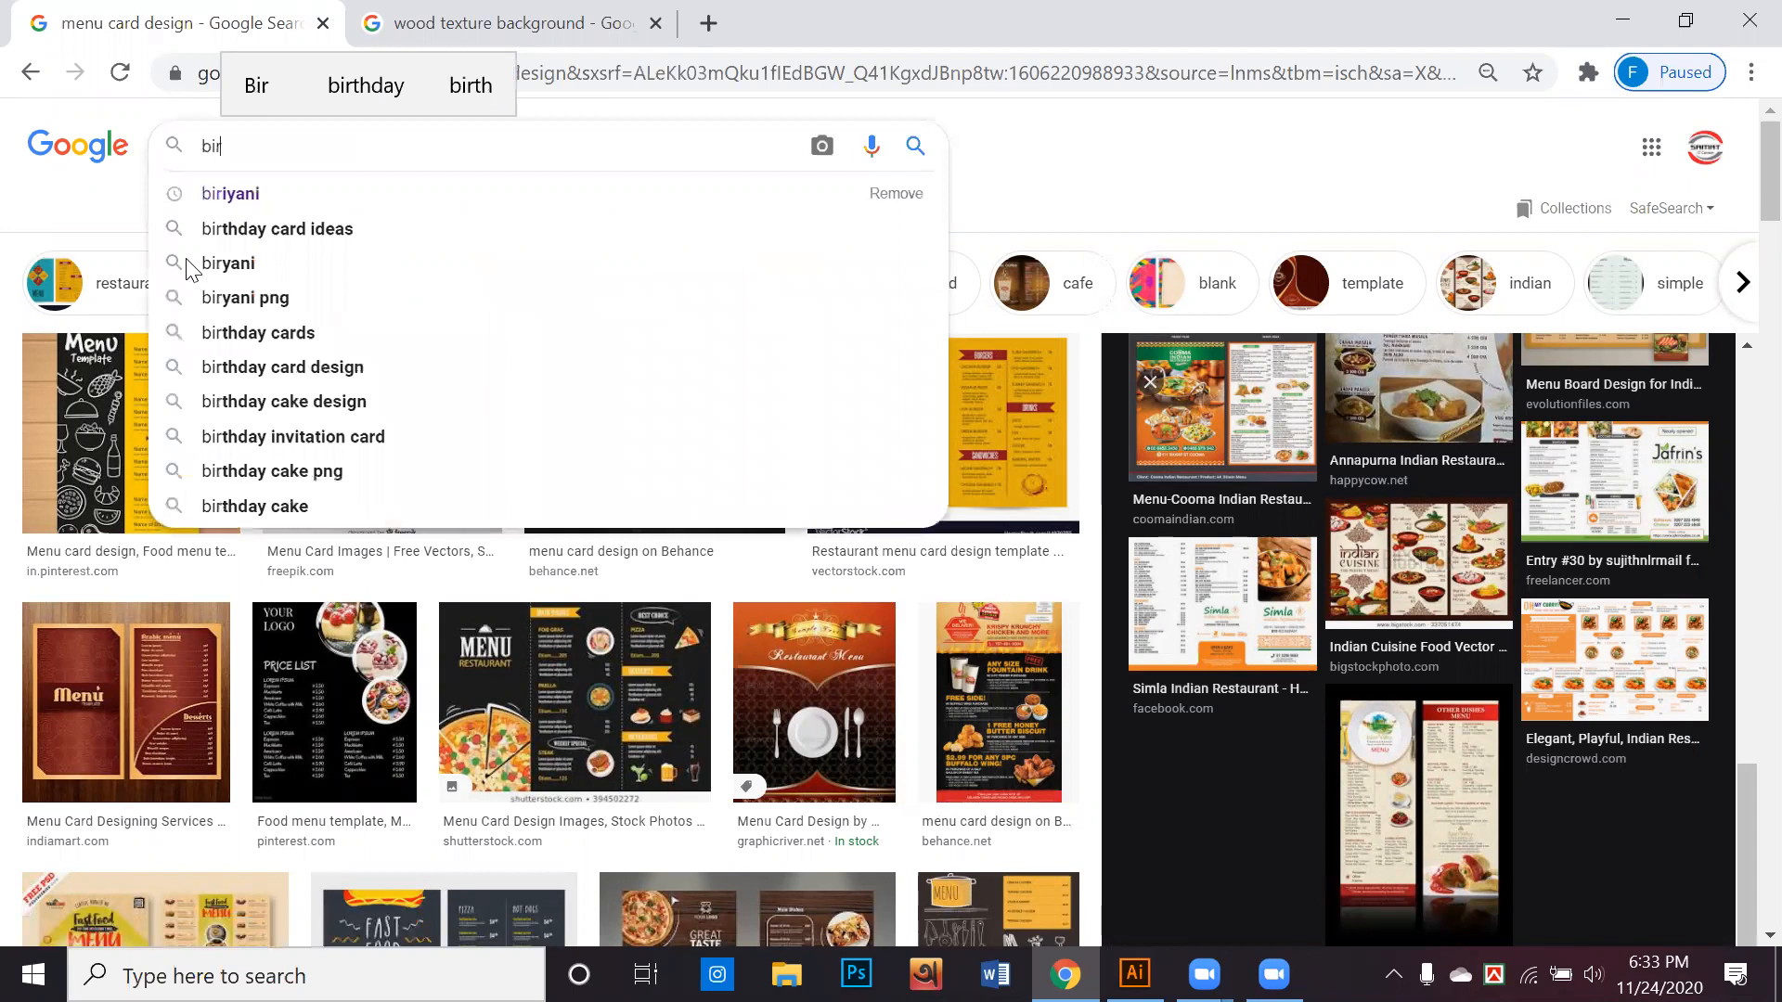
pyautogui.click(256, 195)
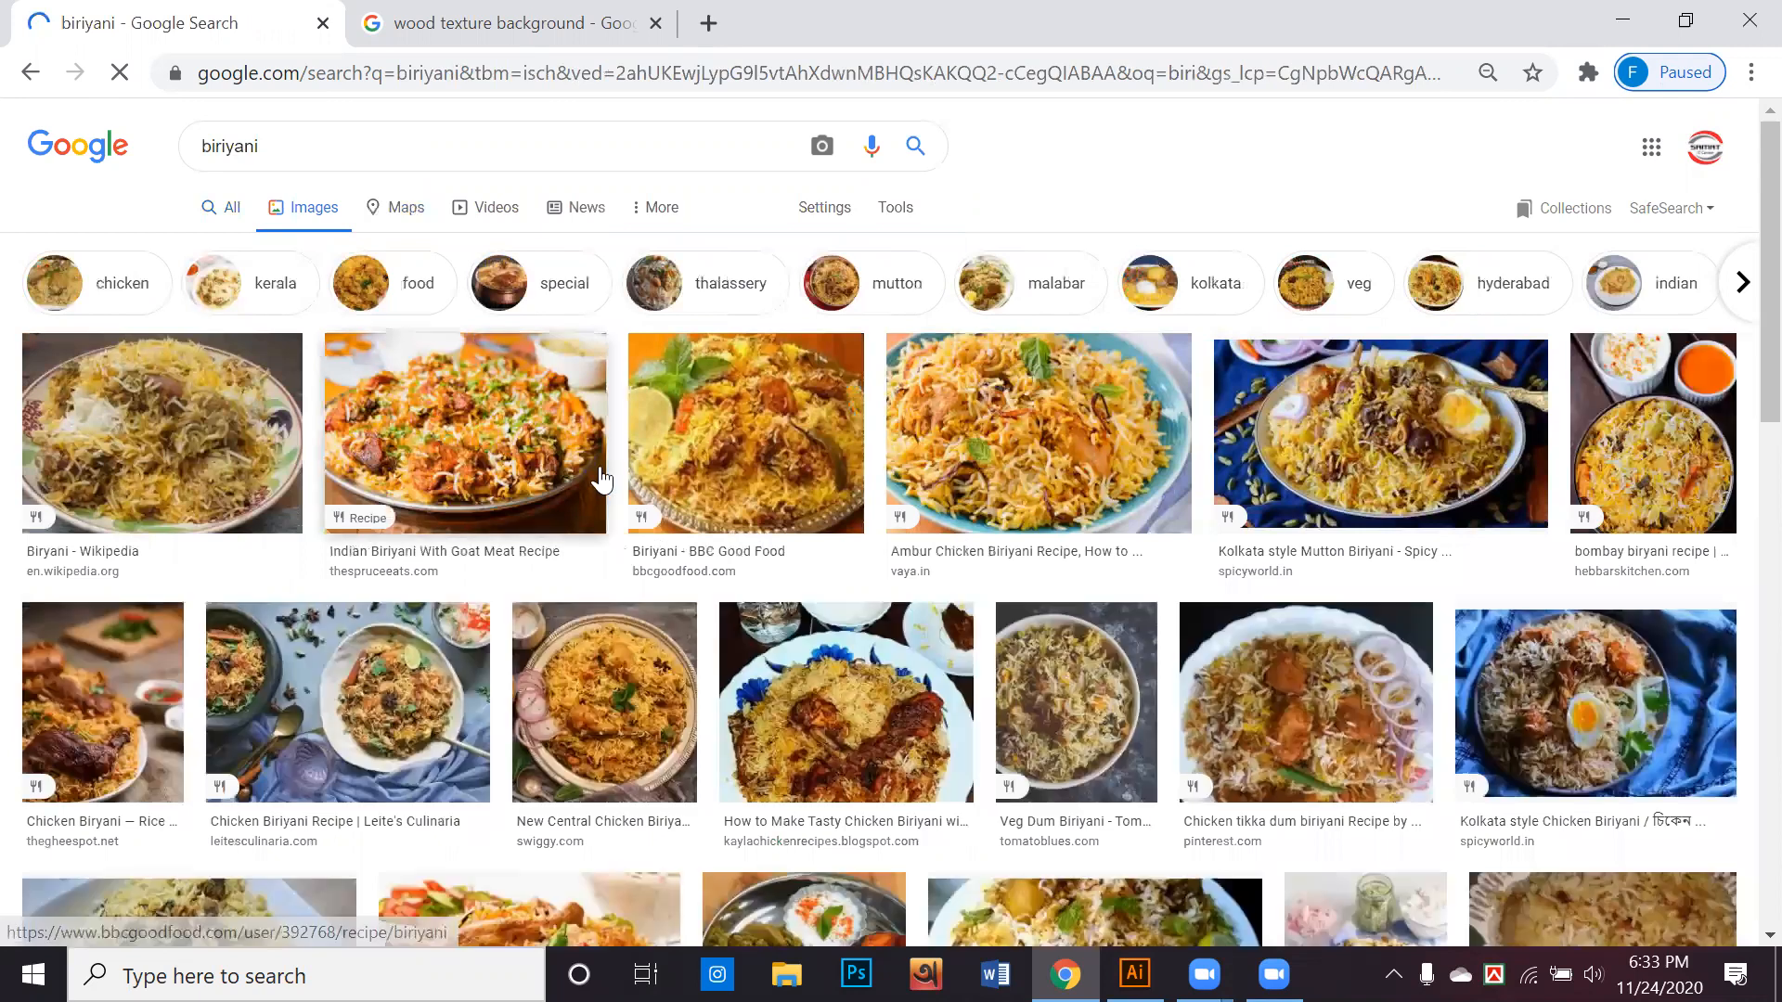
# Copy the BakeSpace Chicken Biriyani photo from the image results and paste it into the Illustrator document
pyautogui.scroll(-4, 566, 473)
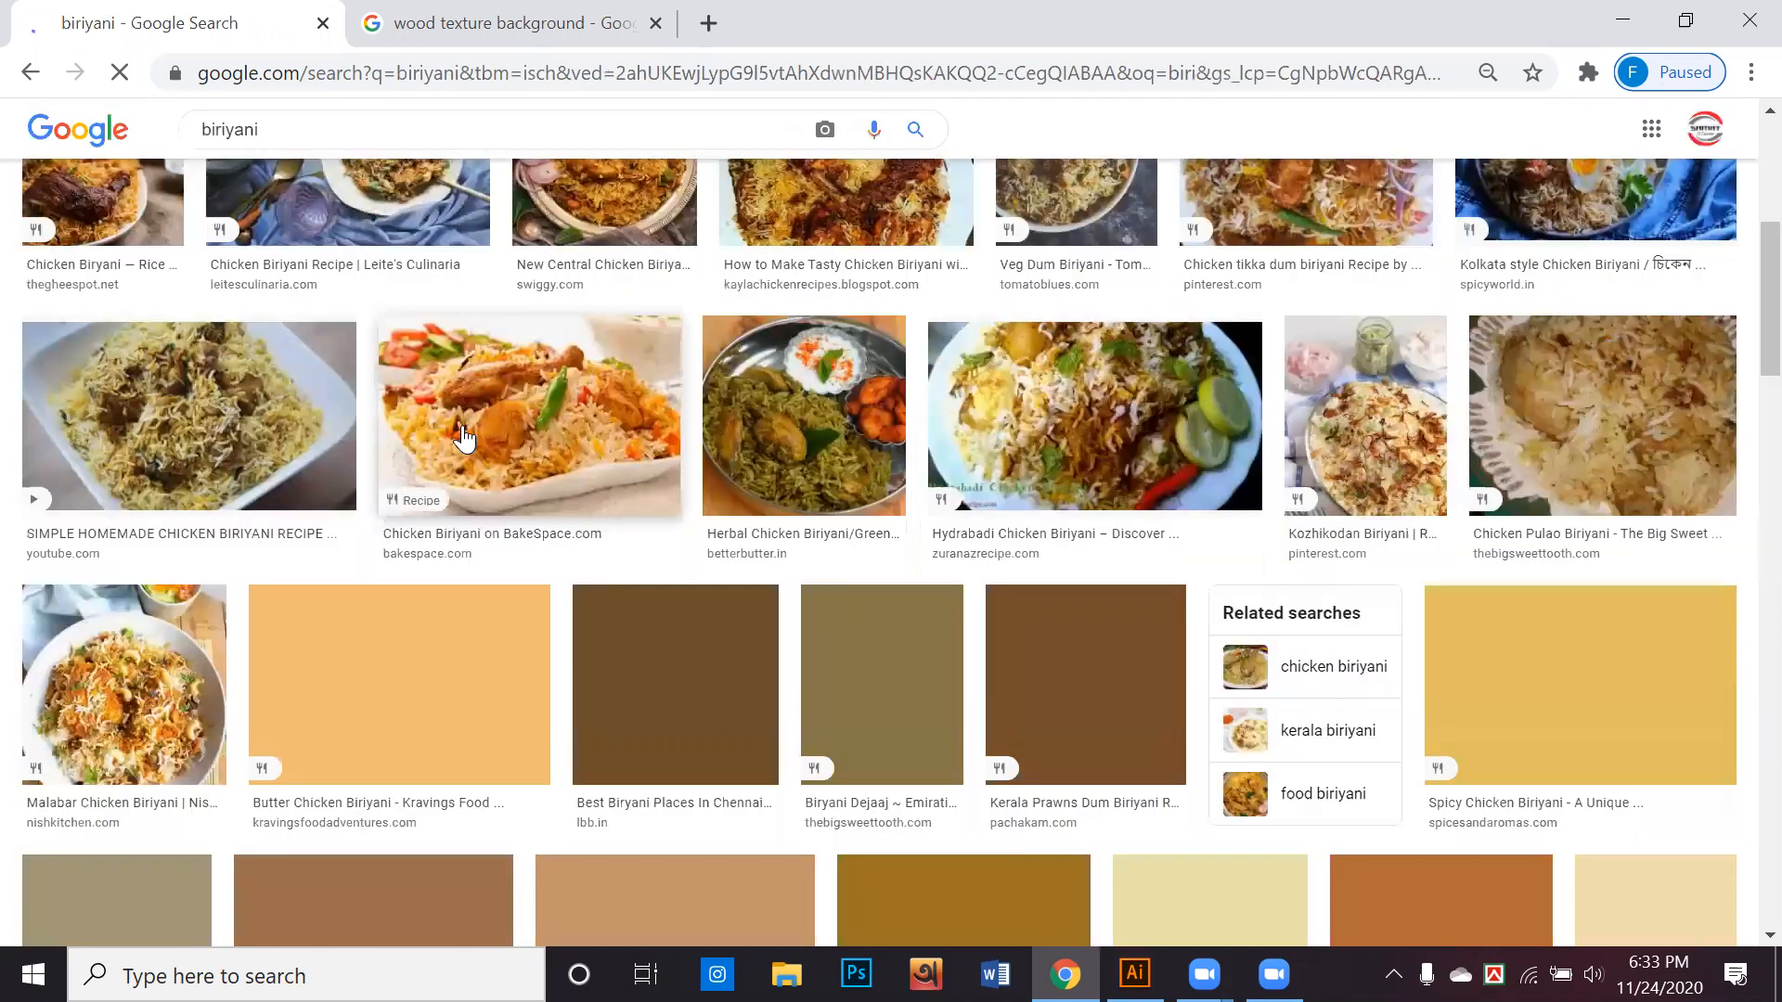
pyautogui.click(603, 436)
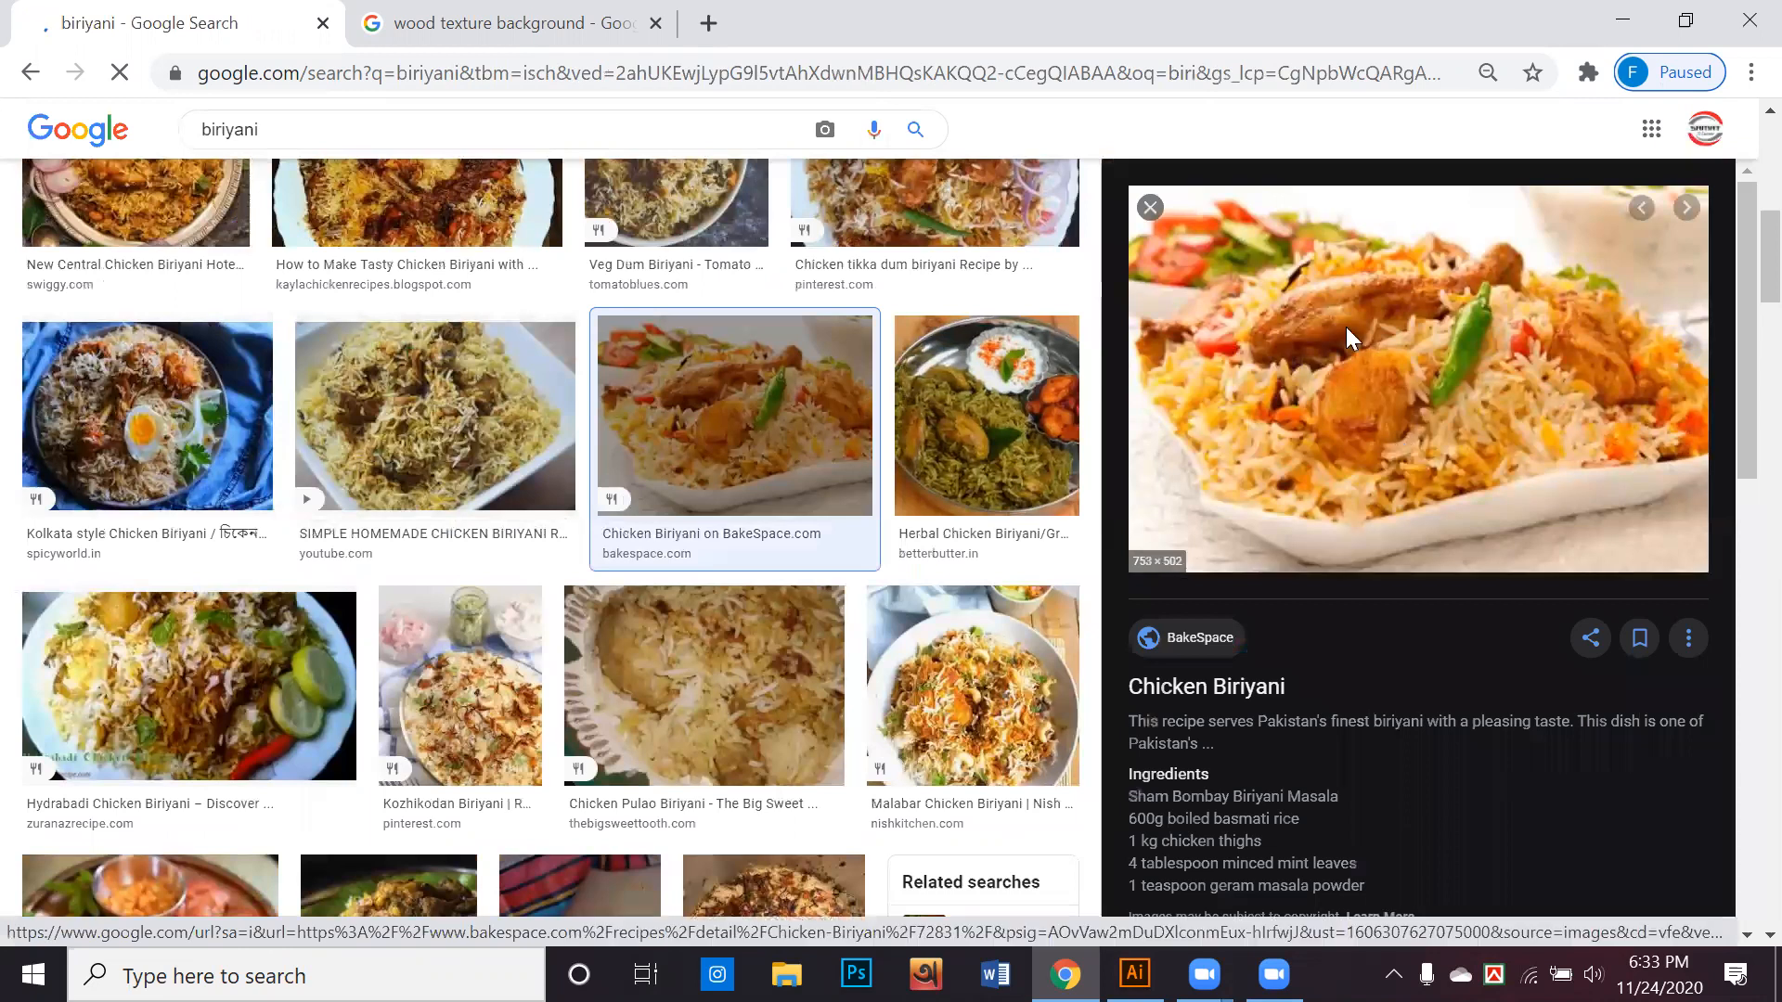
pyautogui.rightClick(1446, 594)
pyautogui.click(1412, 654)
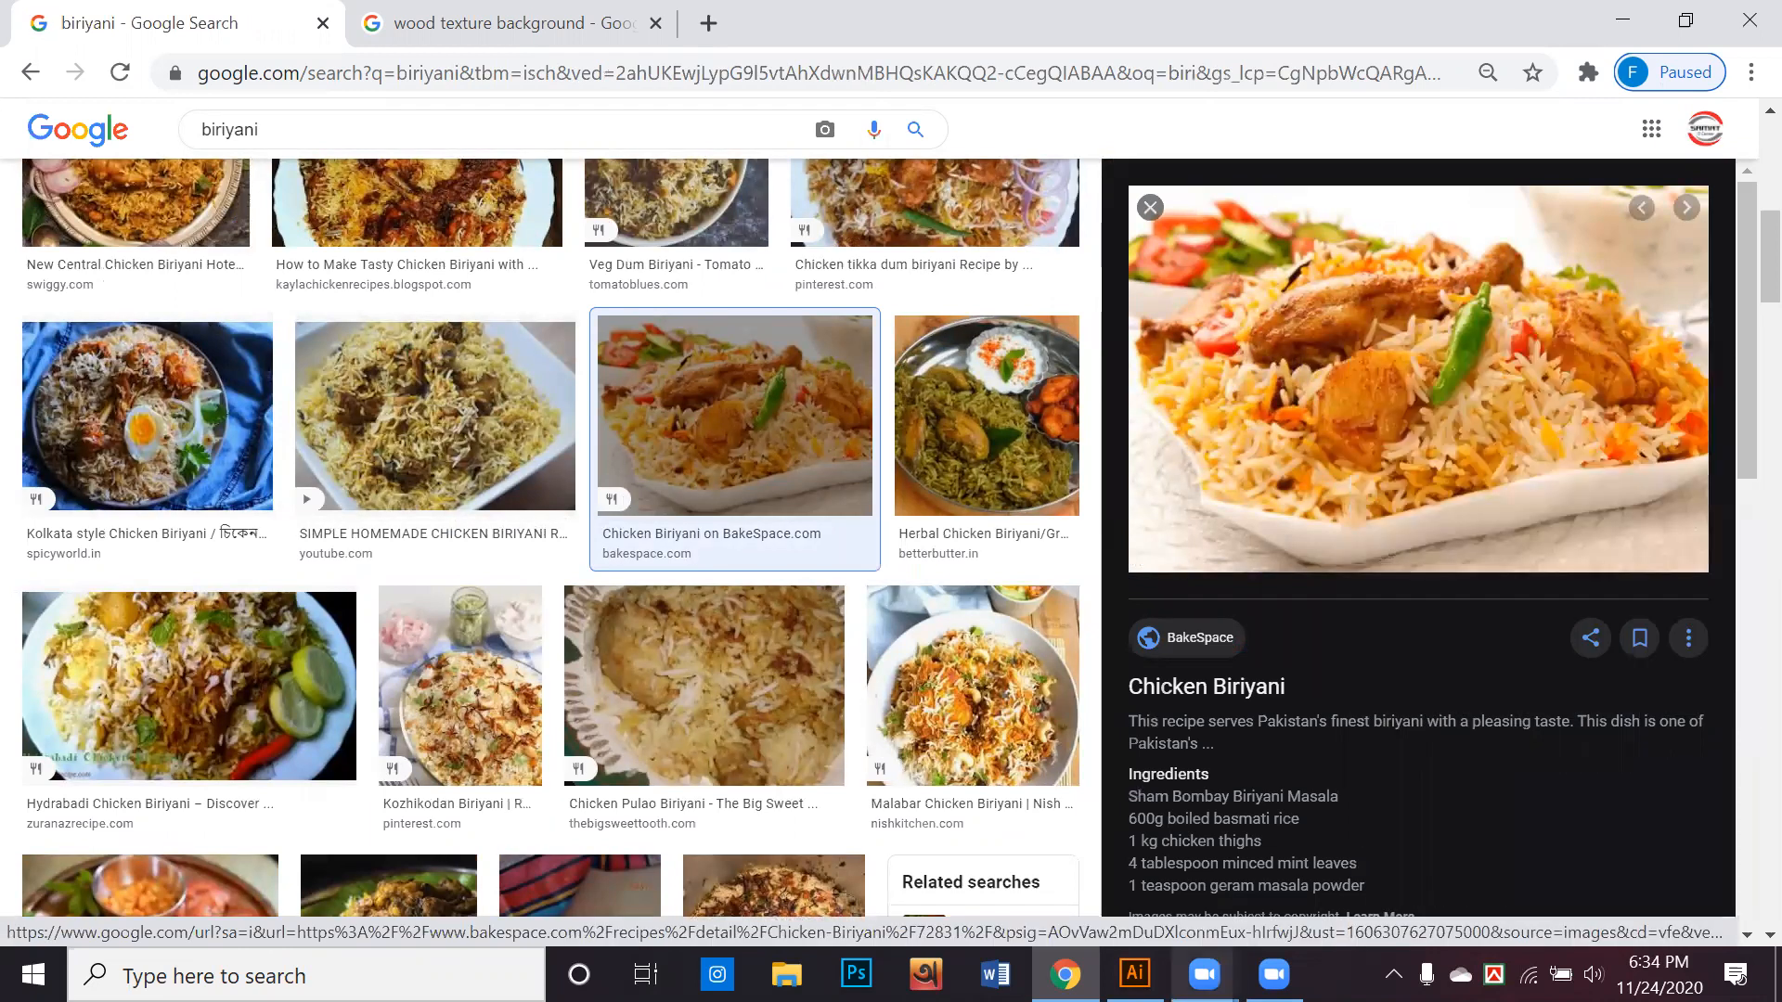
pyautogui.click(1134, 974)
pyautogui.hotkey('ctrl', 'v')
# Scale the biriyani photo proportionally to the artboard's width and place it at the top of the page
pyautogui.moveTo(989, 459); pyautogui.dragTo(1210, 566)
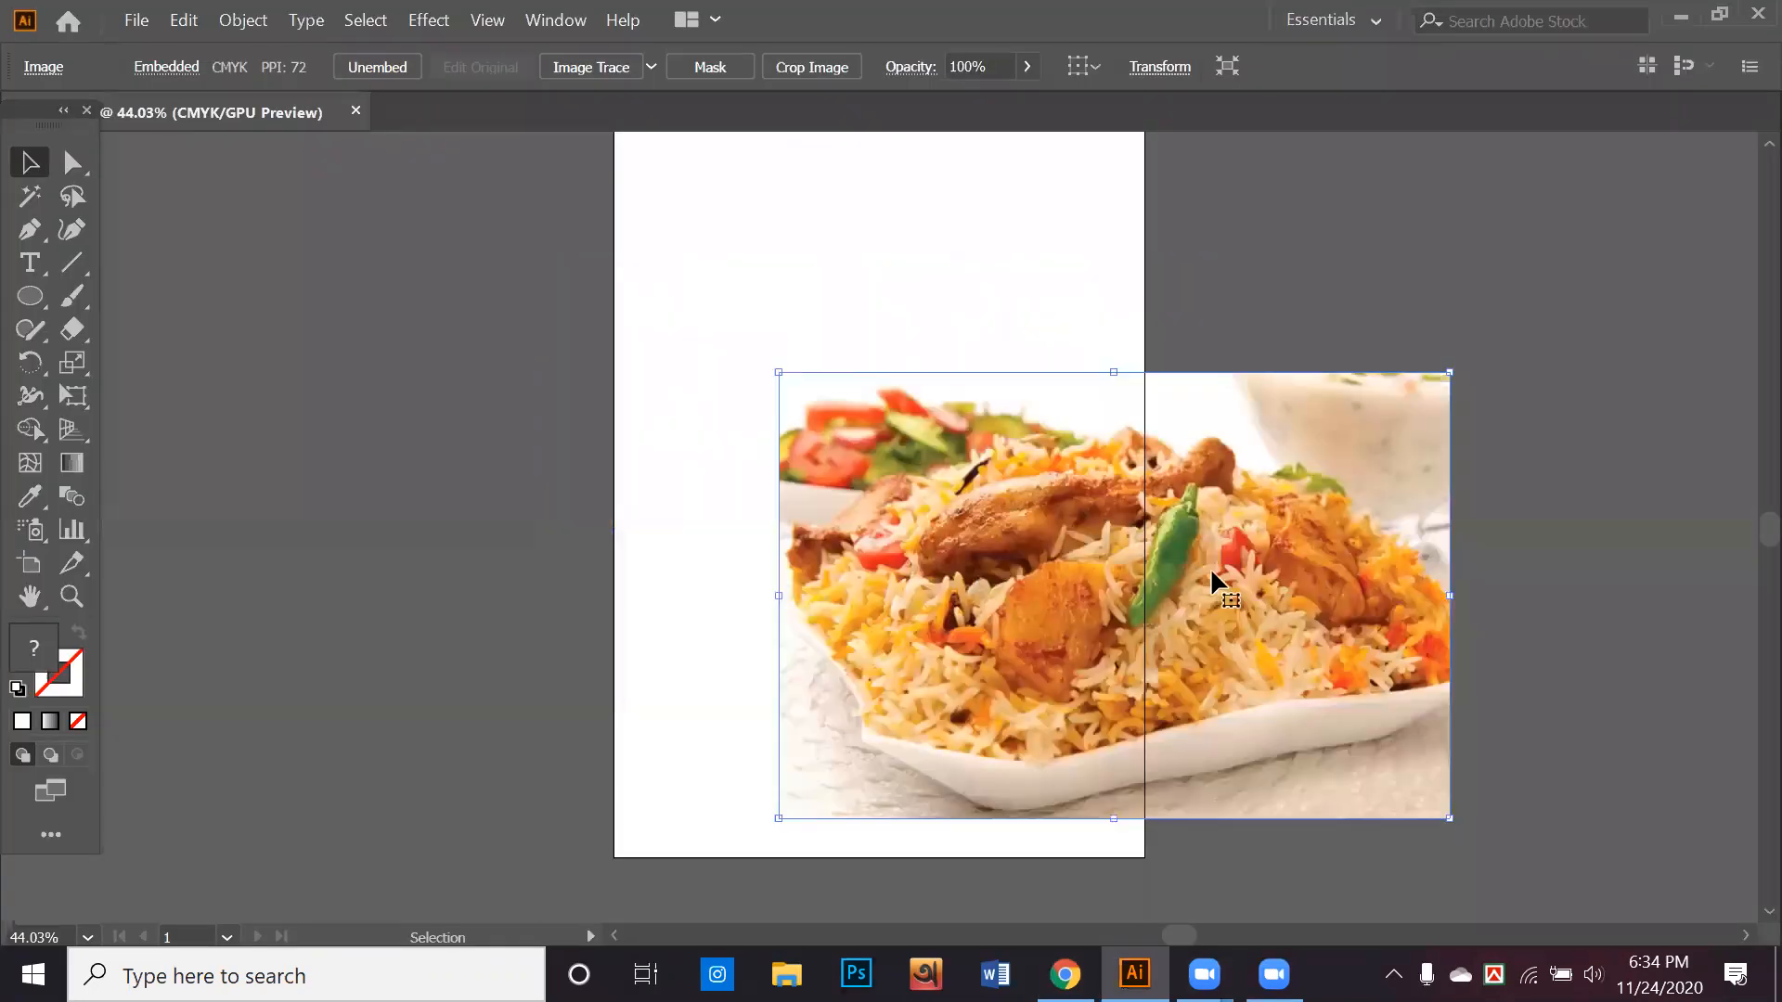
pyautogui.scroll(-1, 1210, 565)
pyautogui.scroll(-1, 1210, 557)
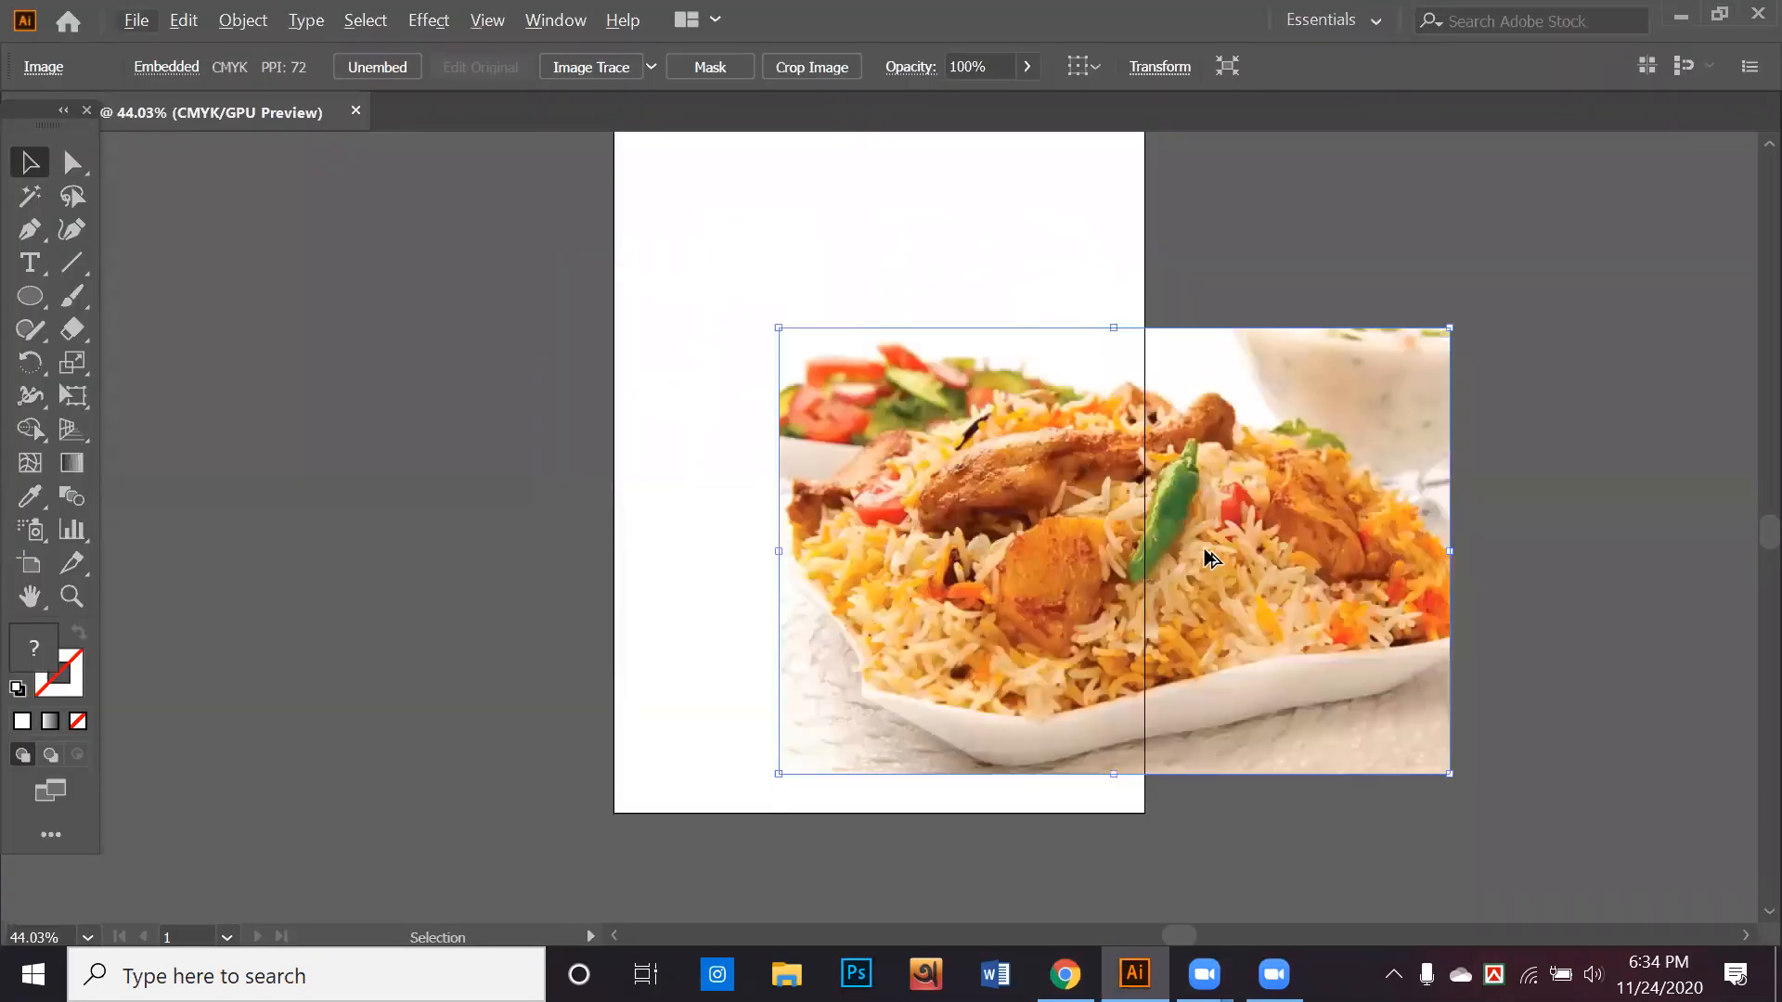
pyautogui.scroll(-1, 1210, 558)
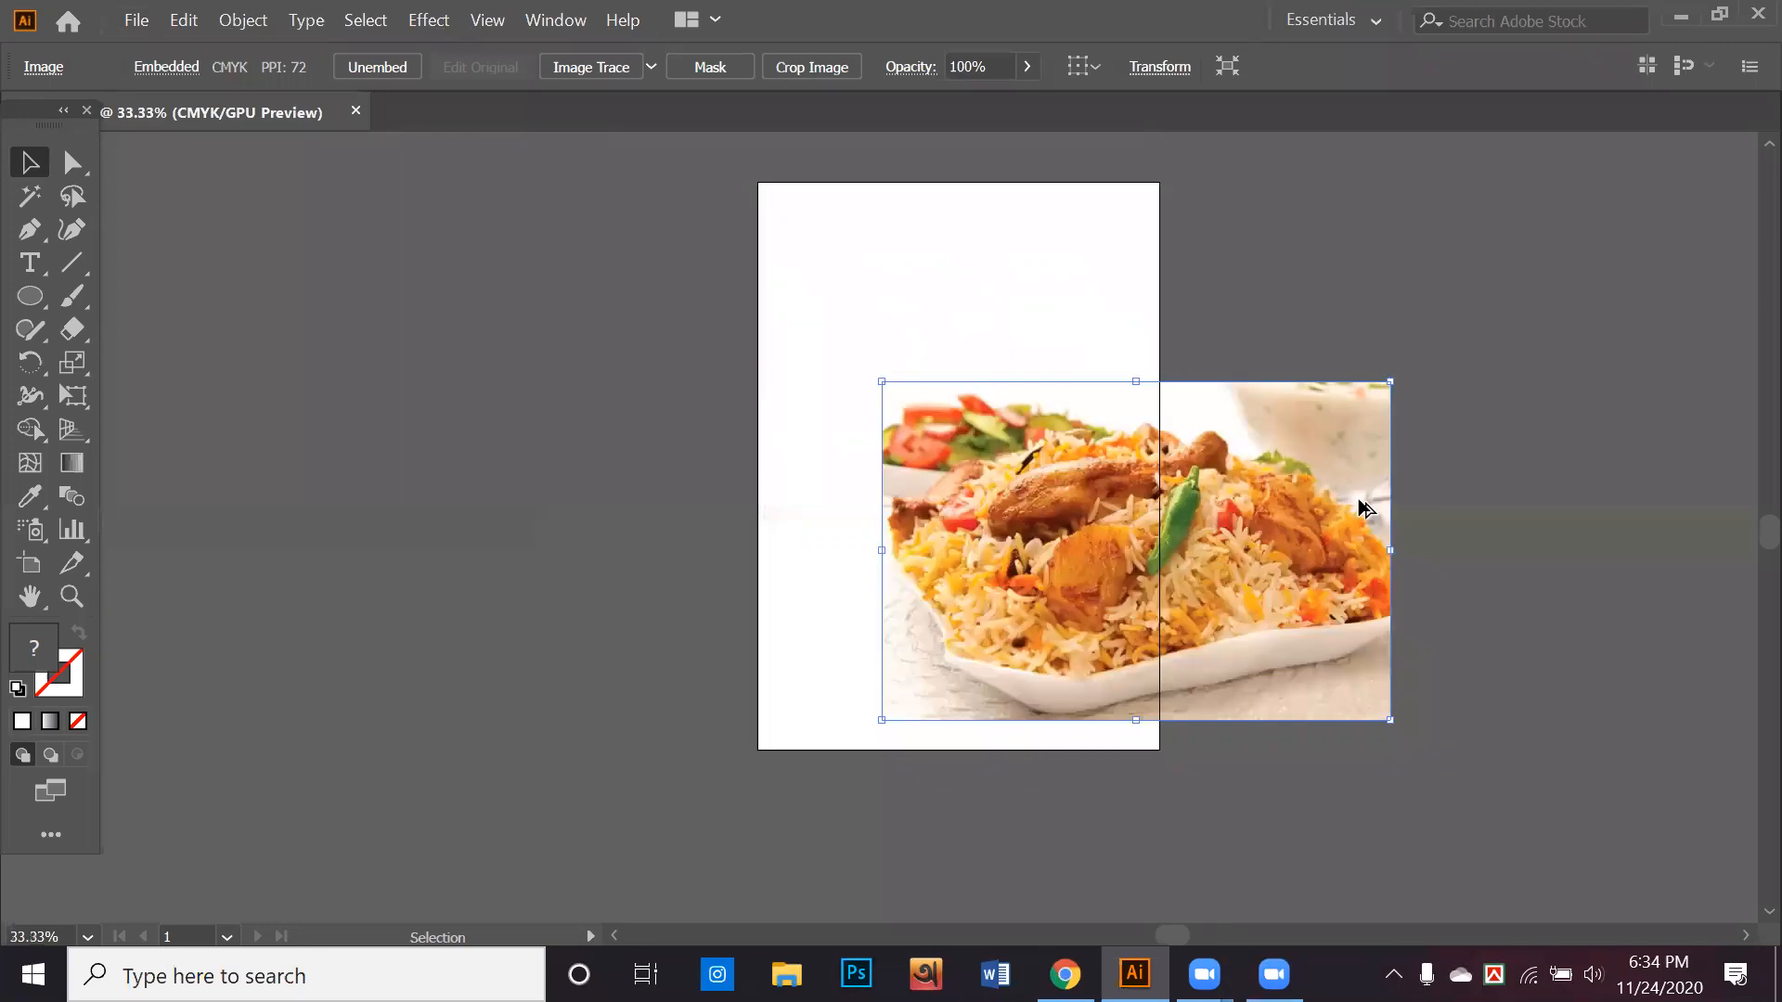
pyautogui.moveTo(1211, 453); pyautogui.dragTo(1079, 472)
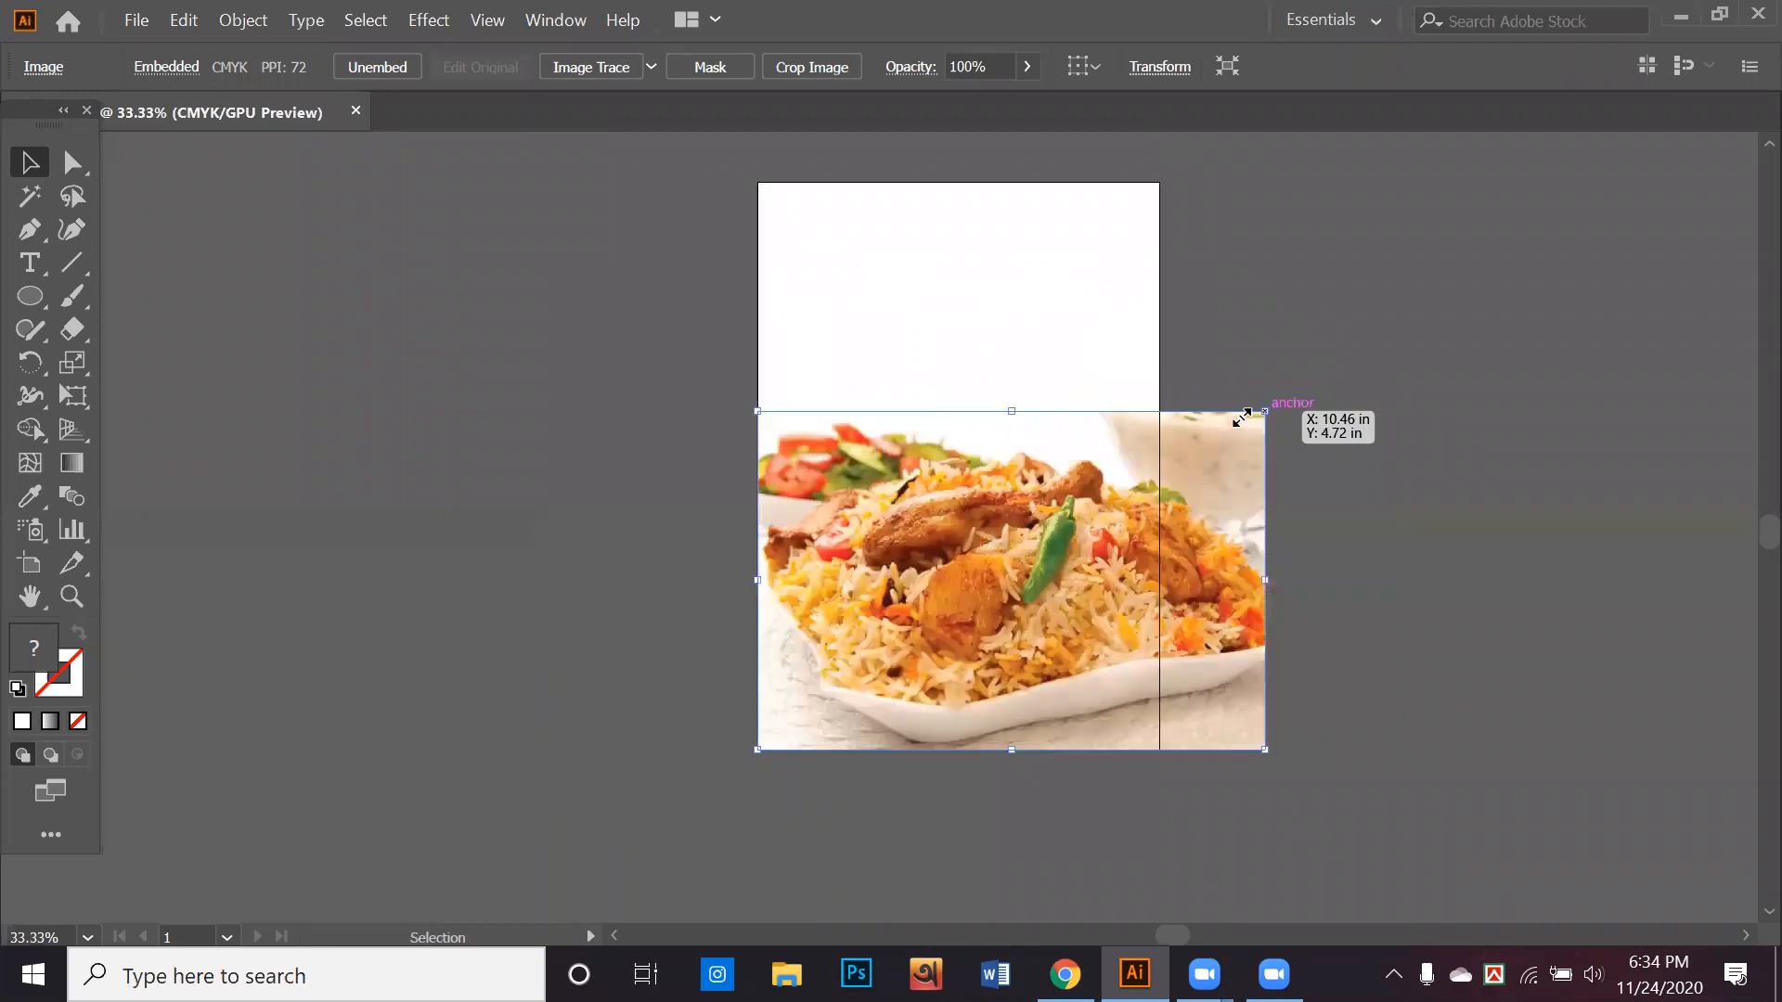
pyautogui.moveTo(1179, 424); pyautogui.dragTo(1162, 420)
pyautogui.click(1227, 442)
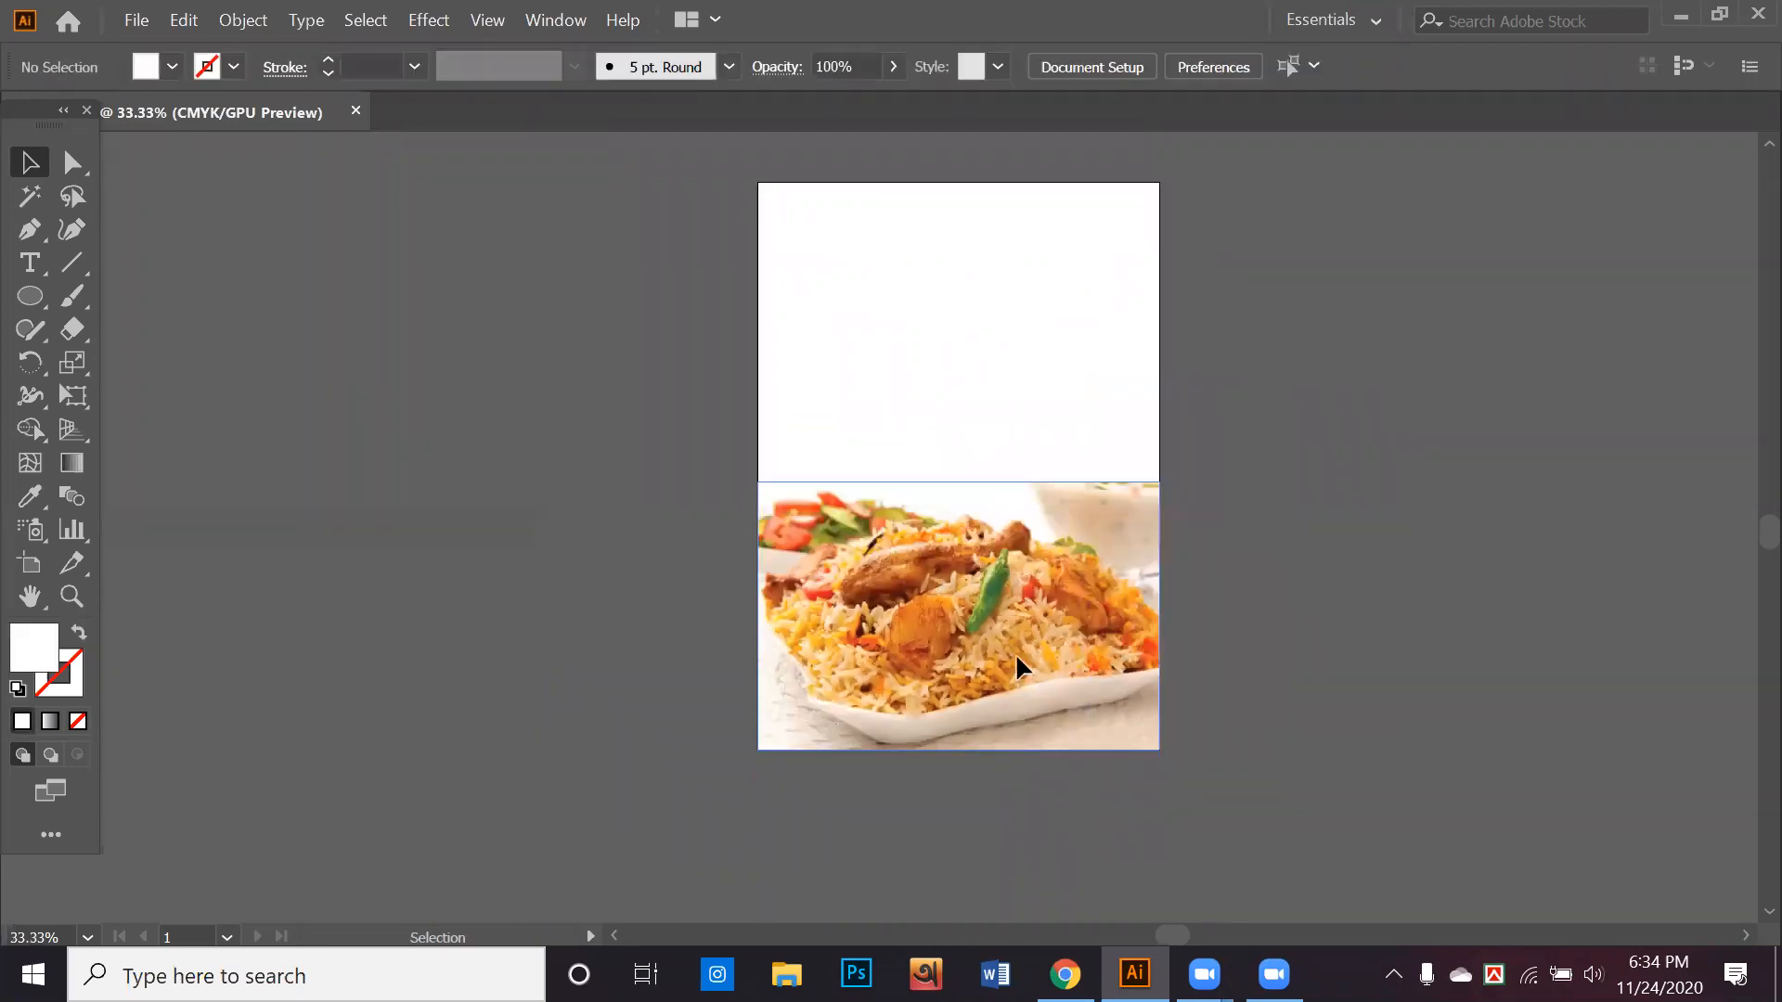
pyautogui.moveTo(976, 505); pyautogui.dragTo(1015, 351)
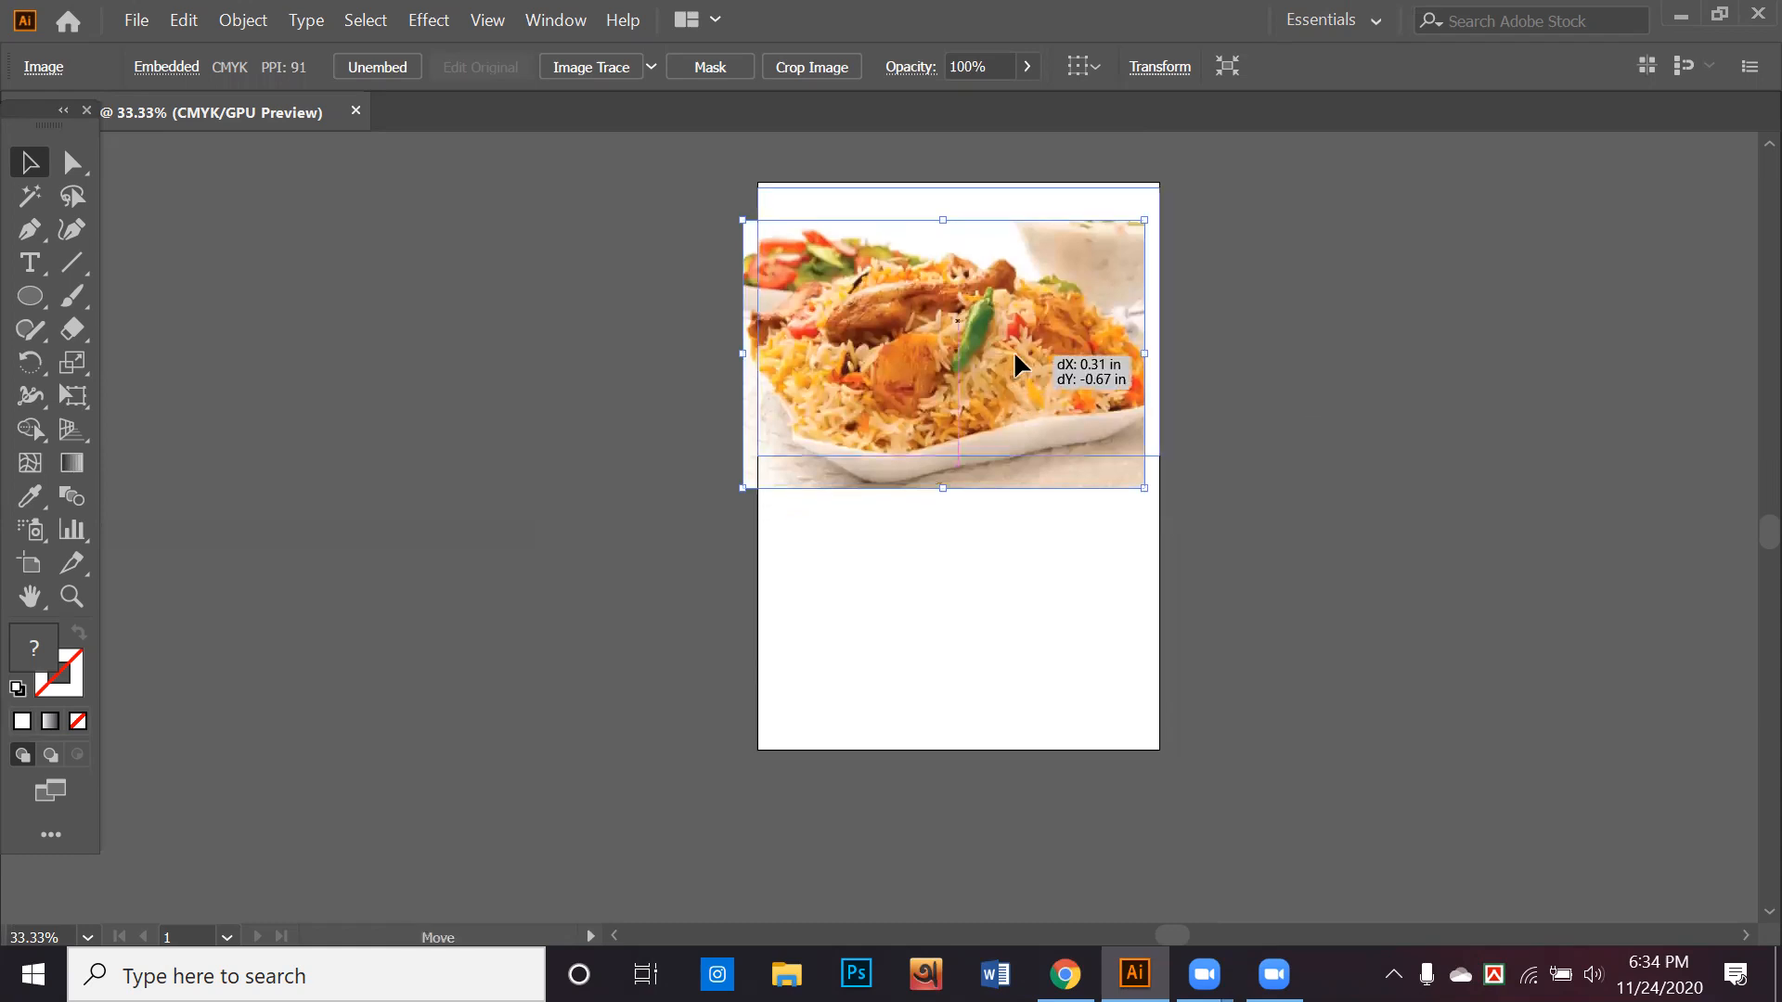
pyautogui.click(1016, 600)
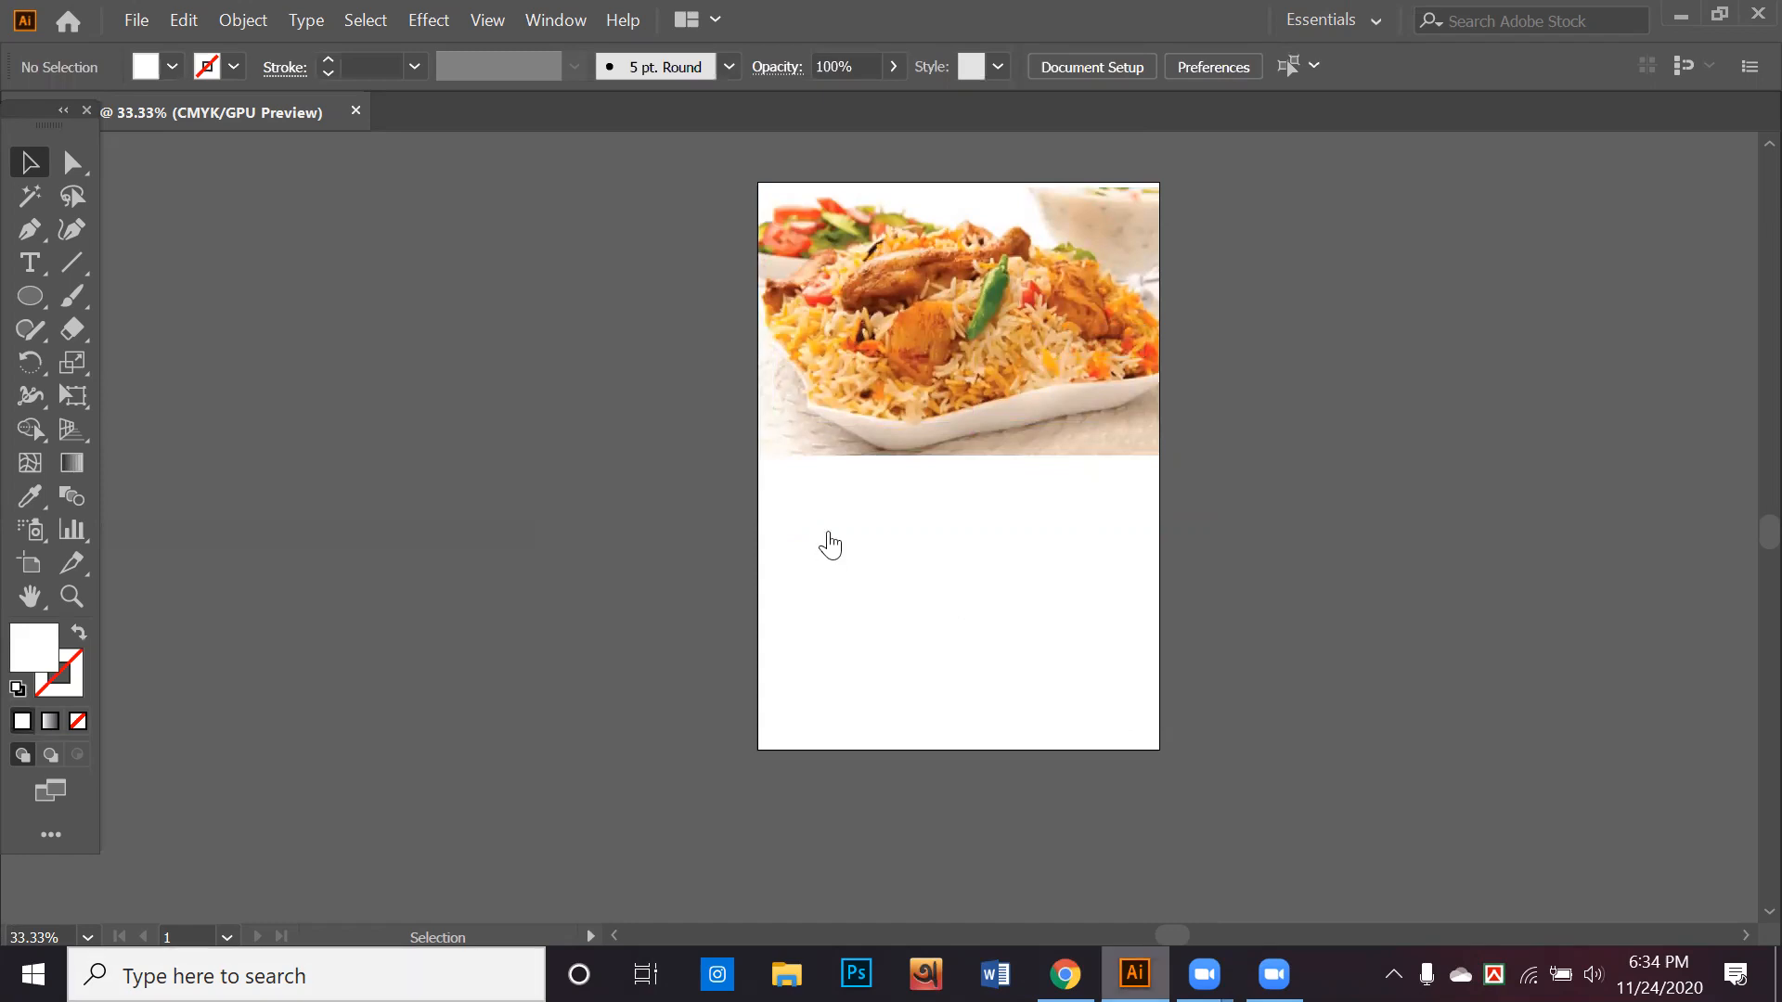
# Return to the wood texture results in the browser and preview the PhotoHDX dark red and WallpaperSafari wood textures
pyautogui.hotkey('alt', 'Tab')
pyautogui.click(698, 597)
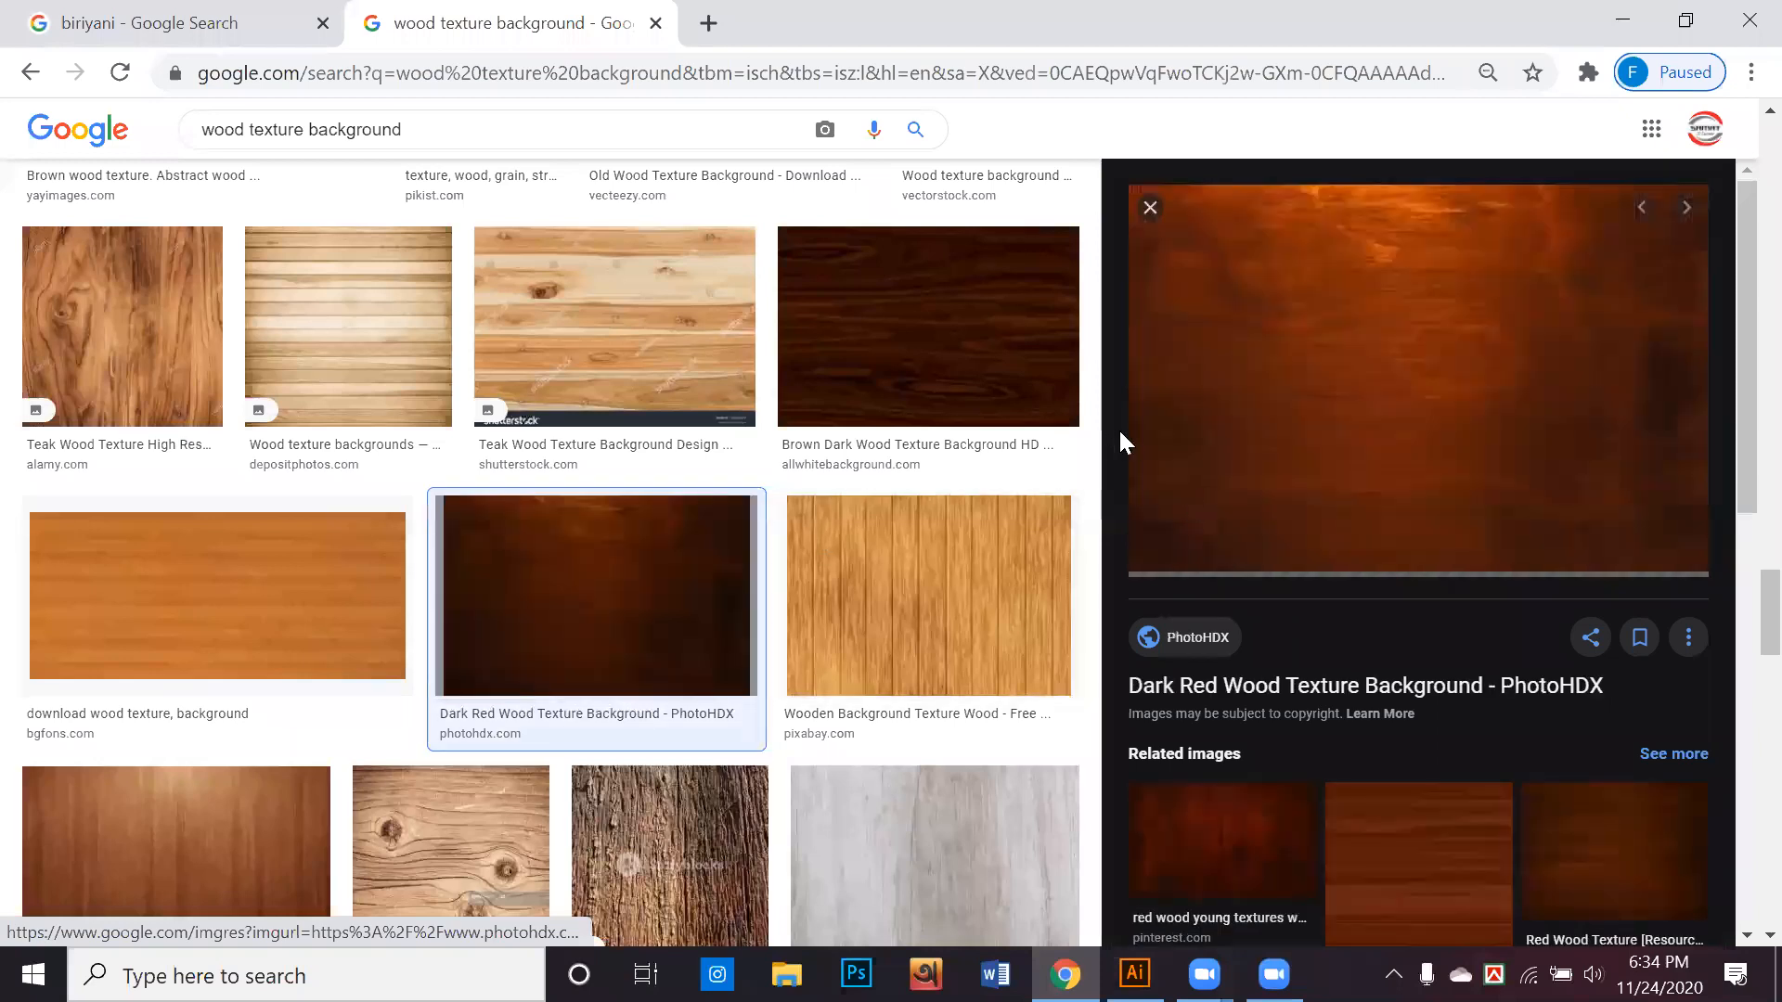
pyautogui.scroll(-3, 966, 517)
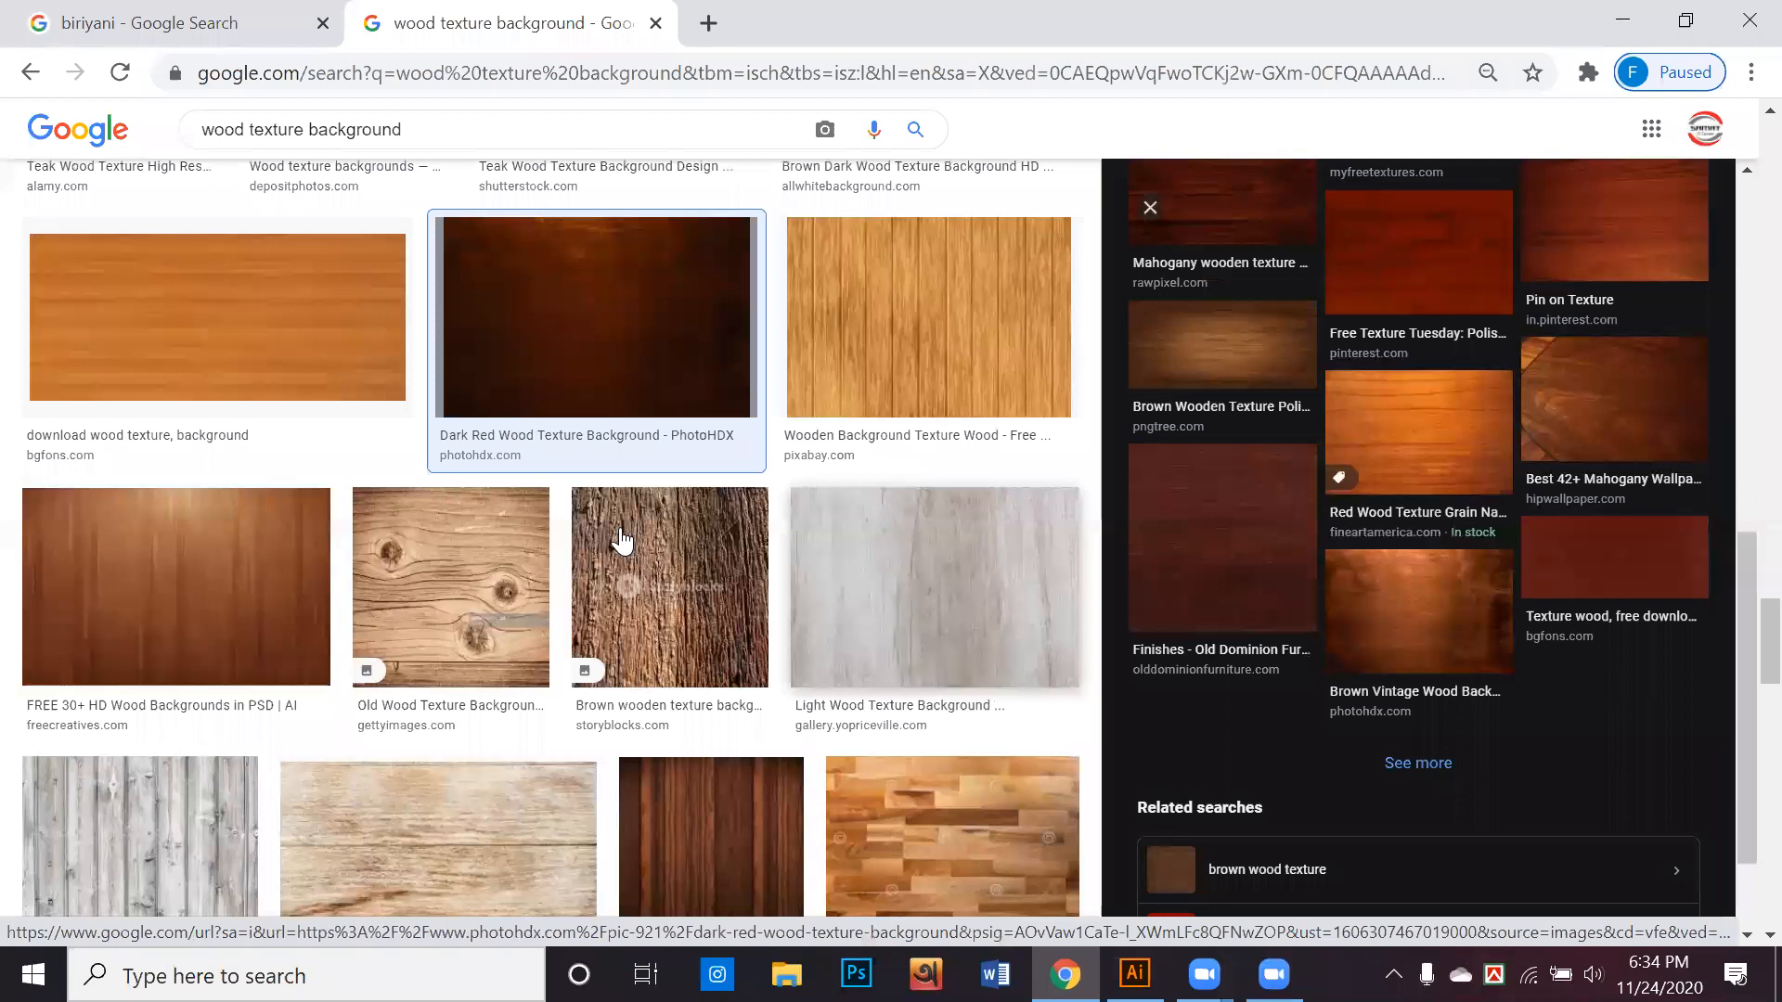
pyautogui.scroll(-2, 621, 541)
pyautogui.click(714, 566)
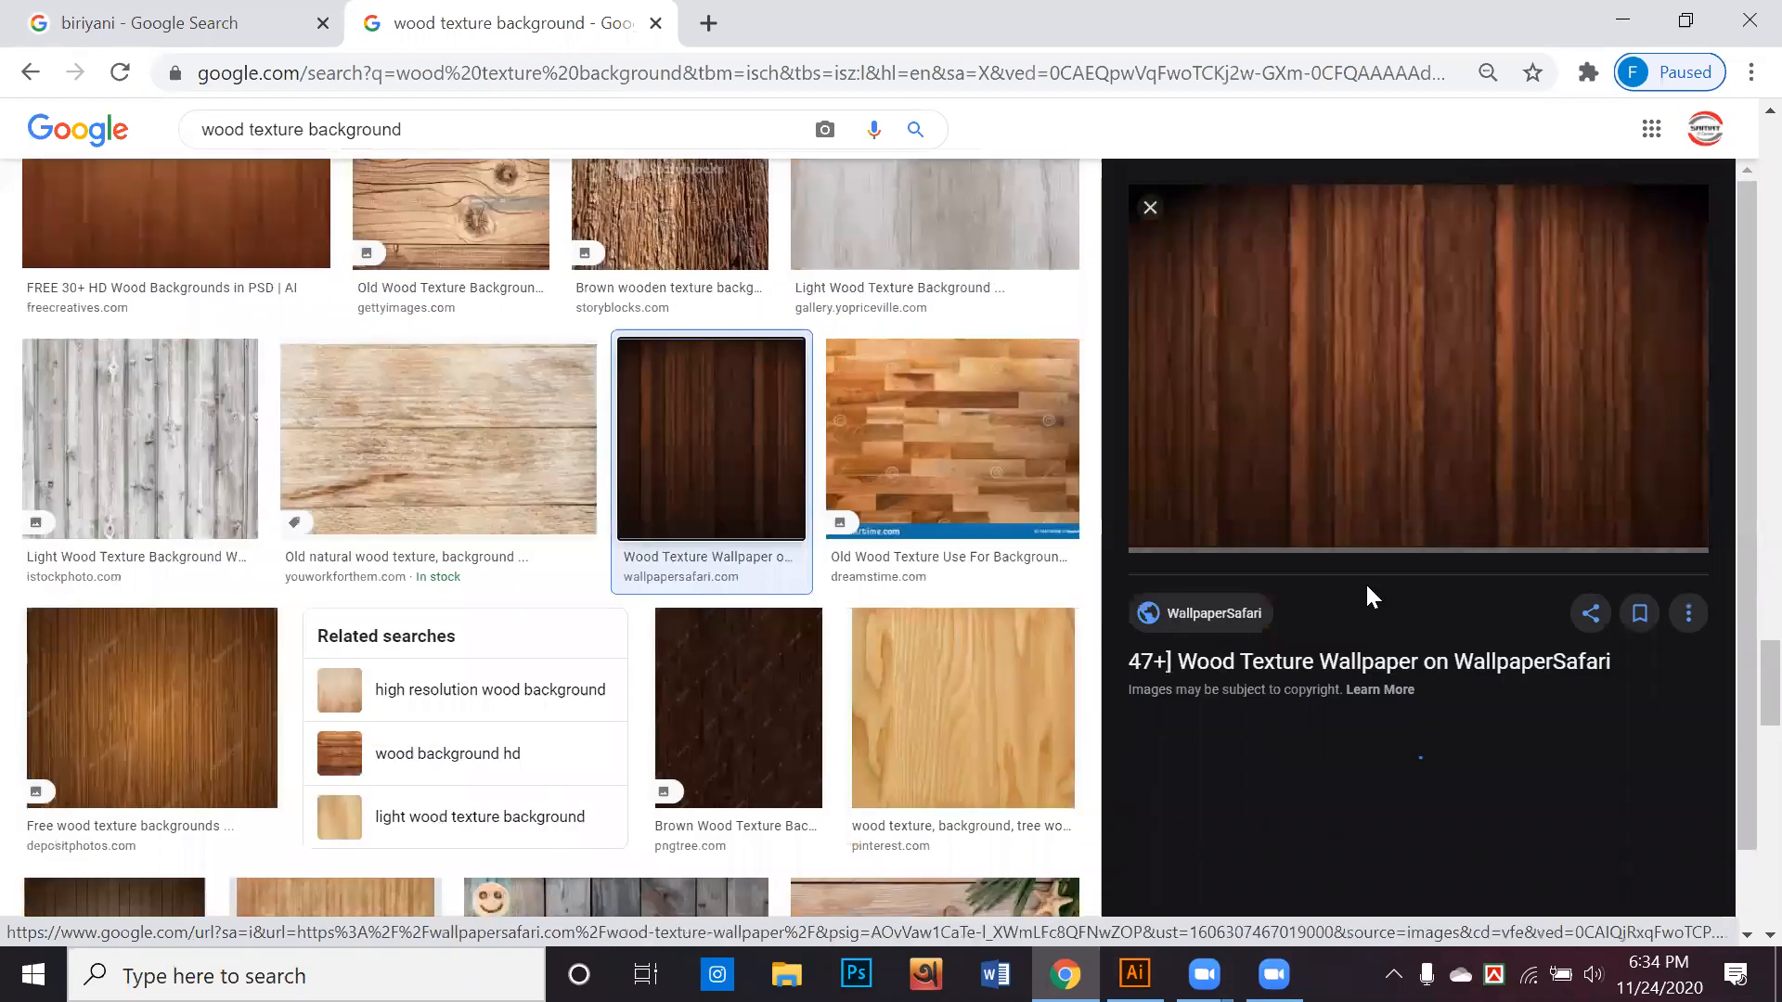
pyautogui.scroll(-5, 1403, 542)
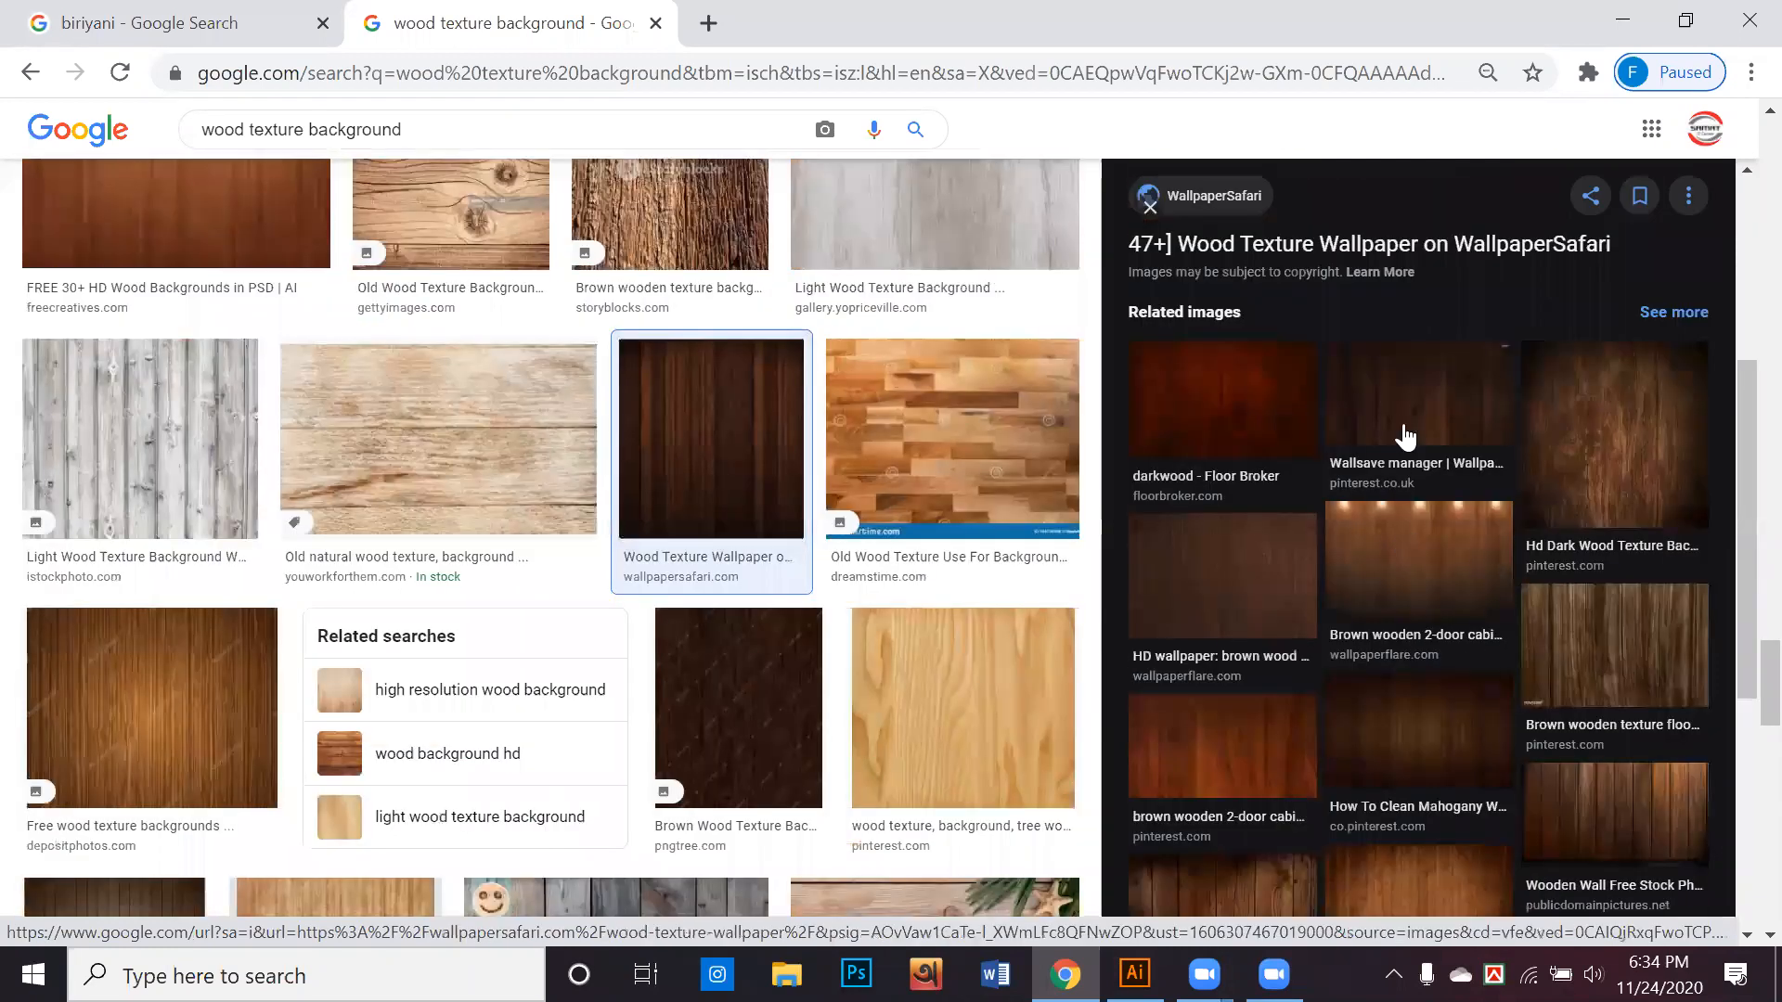
# Open the dark wood wallpaper from Pinterest among the related images and save it to the Desktop as a JPEG
pyautogui.click(1417, 473)
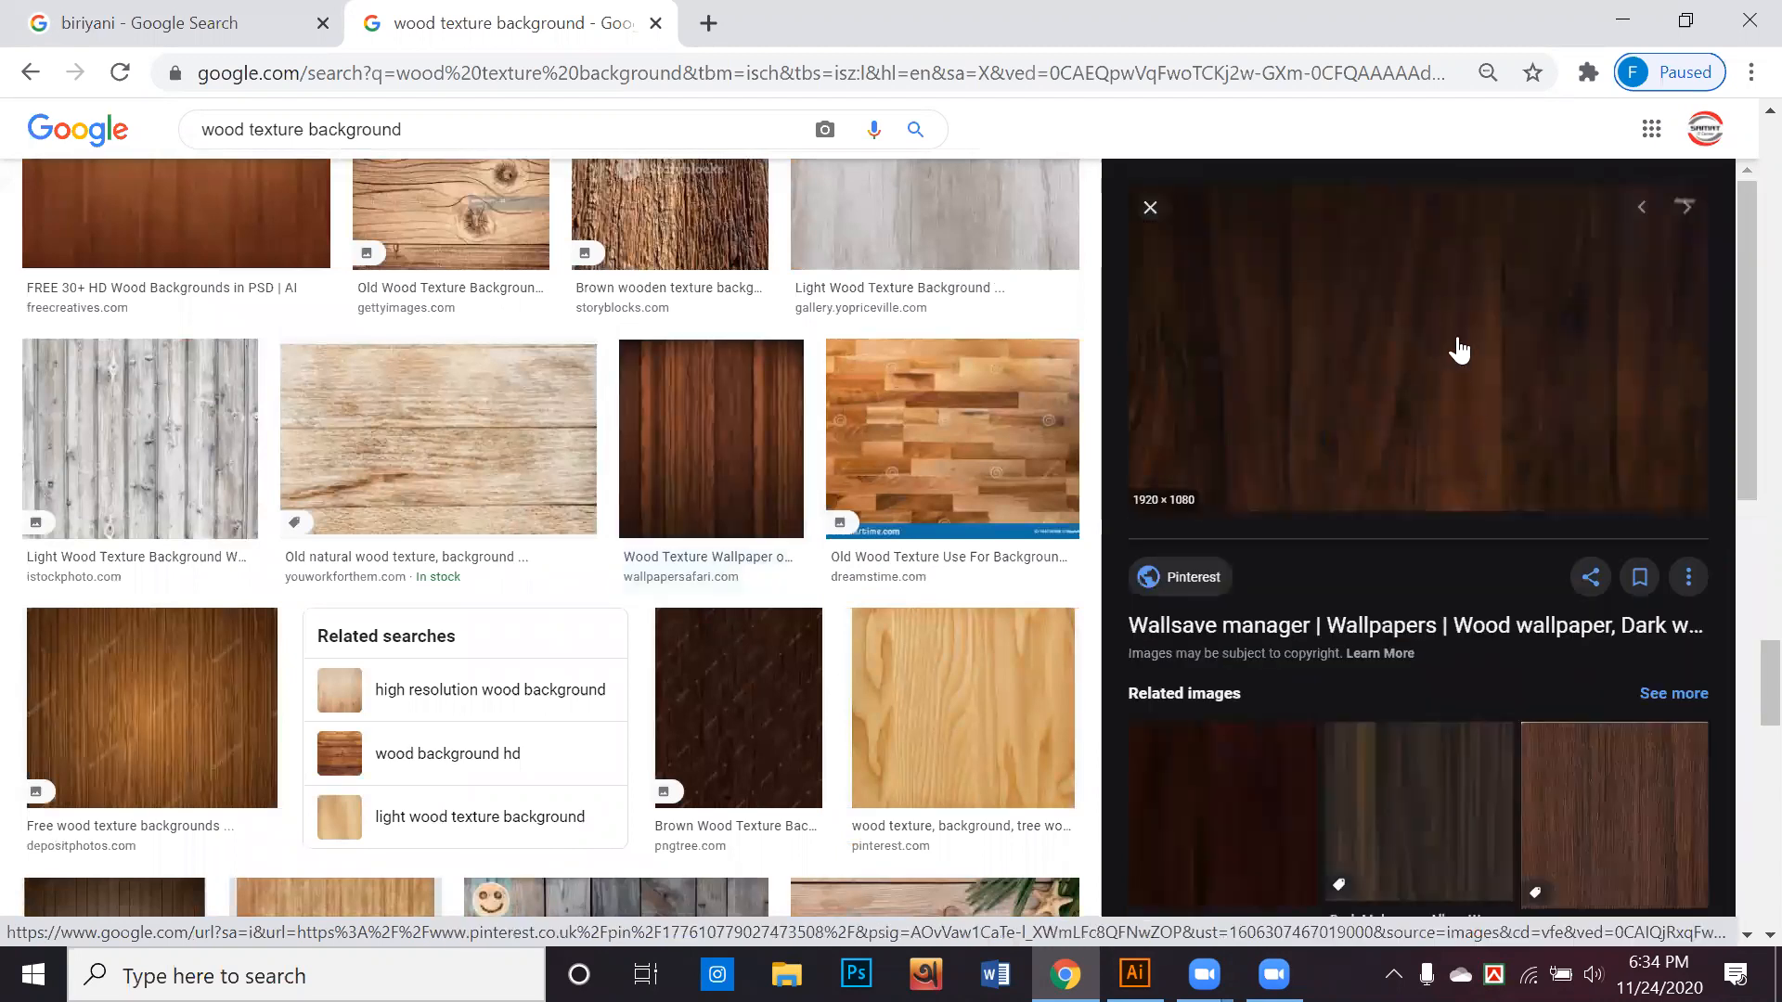
pyautogui.scroll(-3, 1452, 355)
pyautogui.scroll(2, 1452, 283)
pyautogui.rightClick(1452, 278)
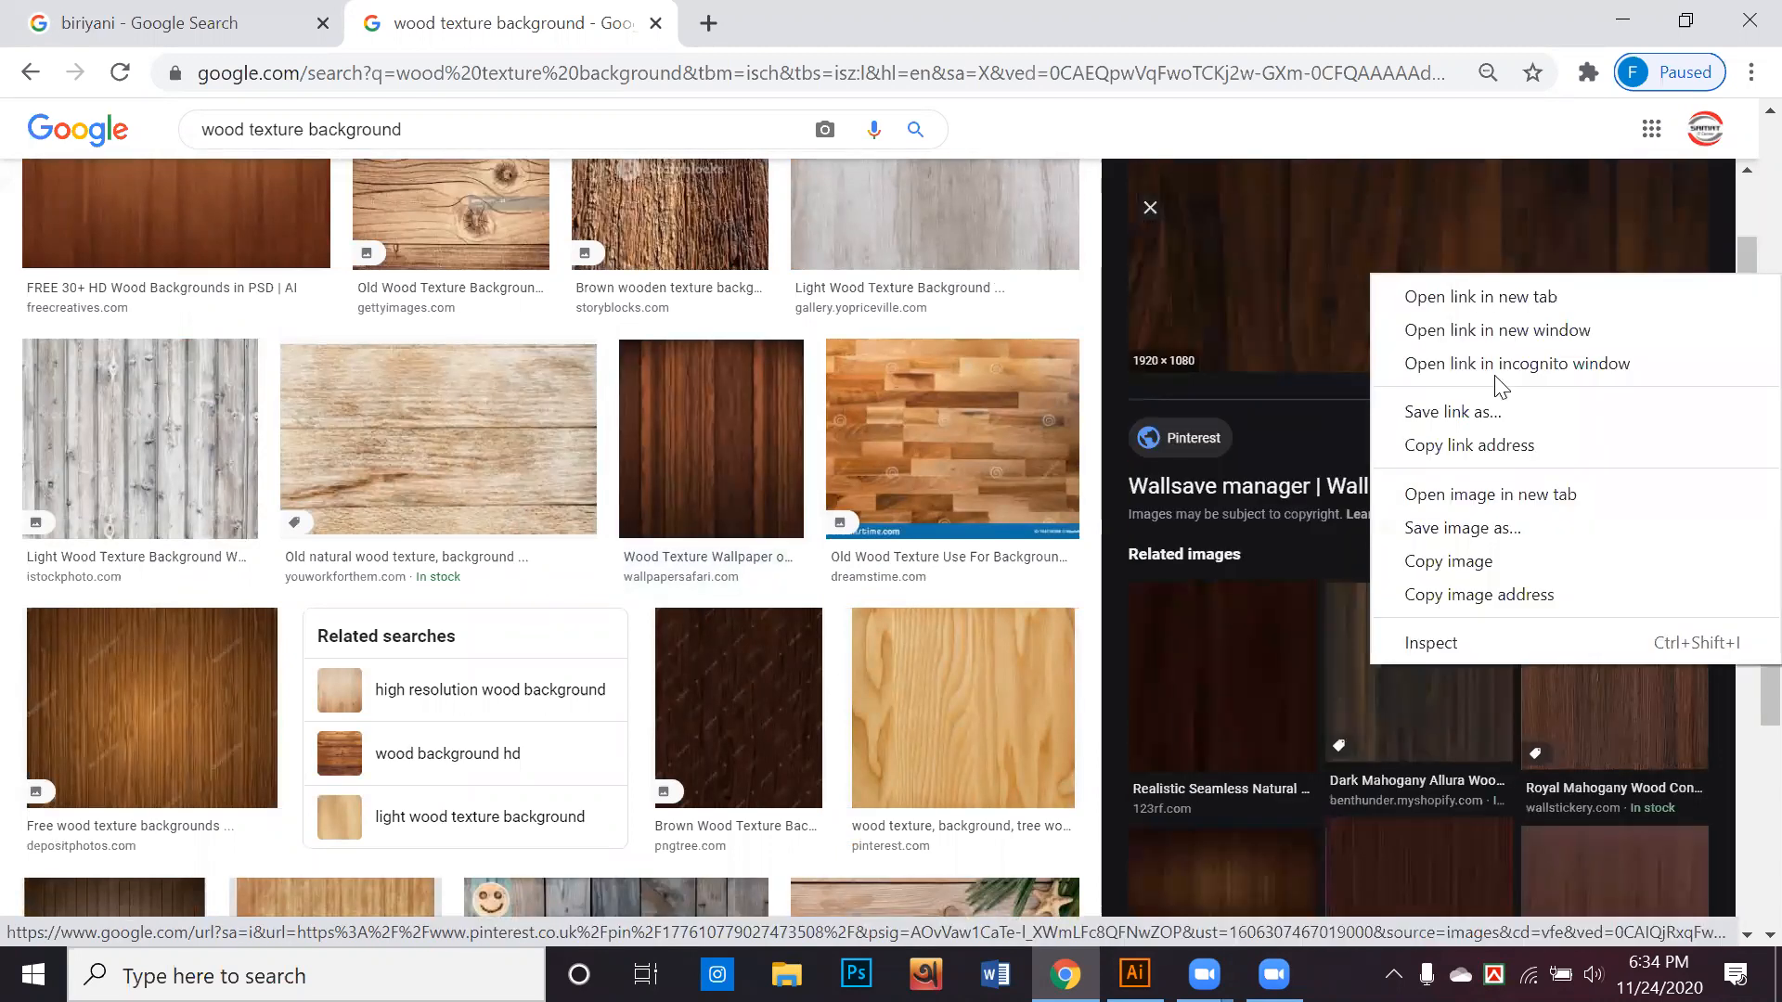
pyautogui.click(1455, 495)
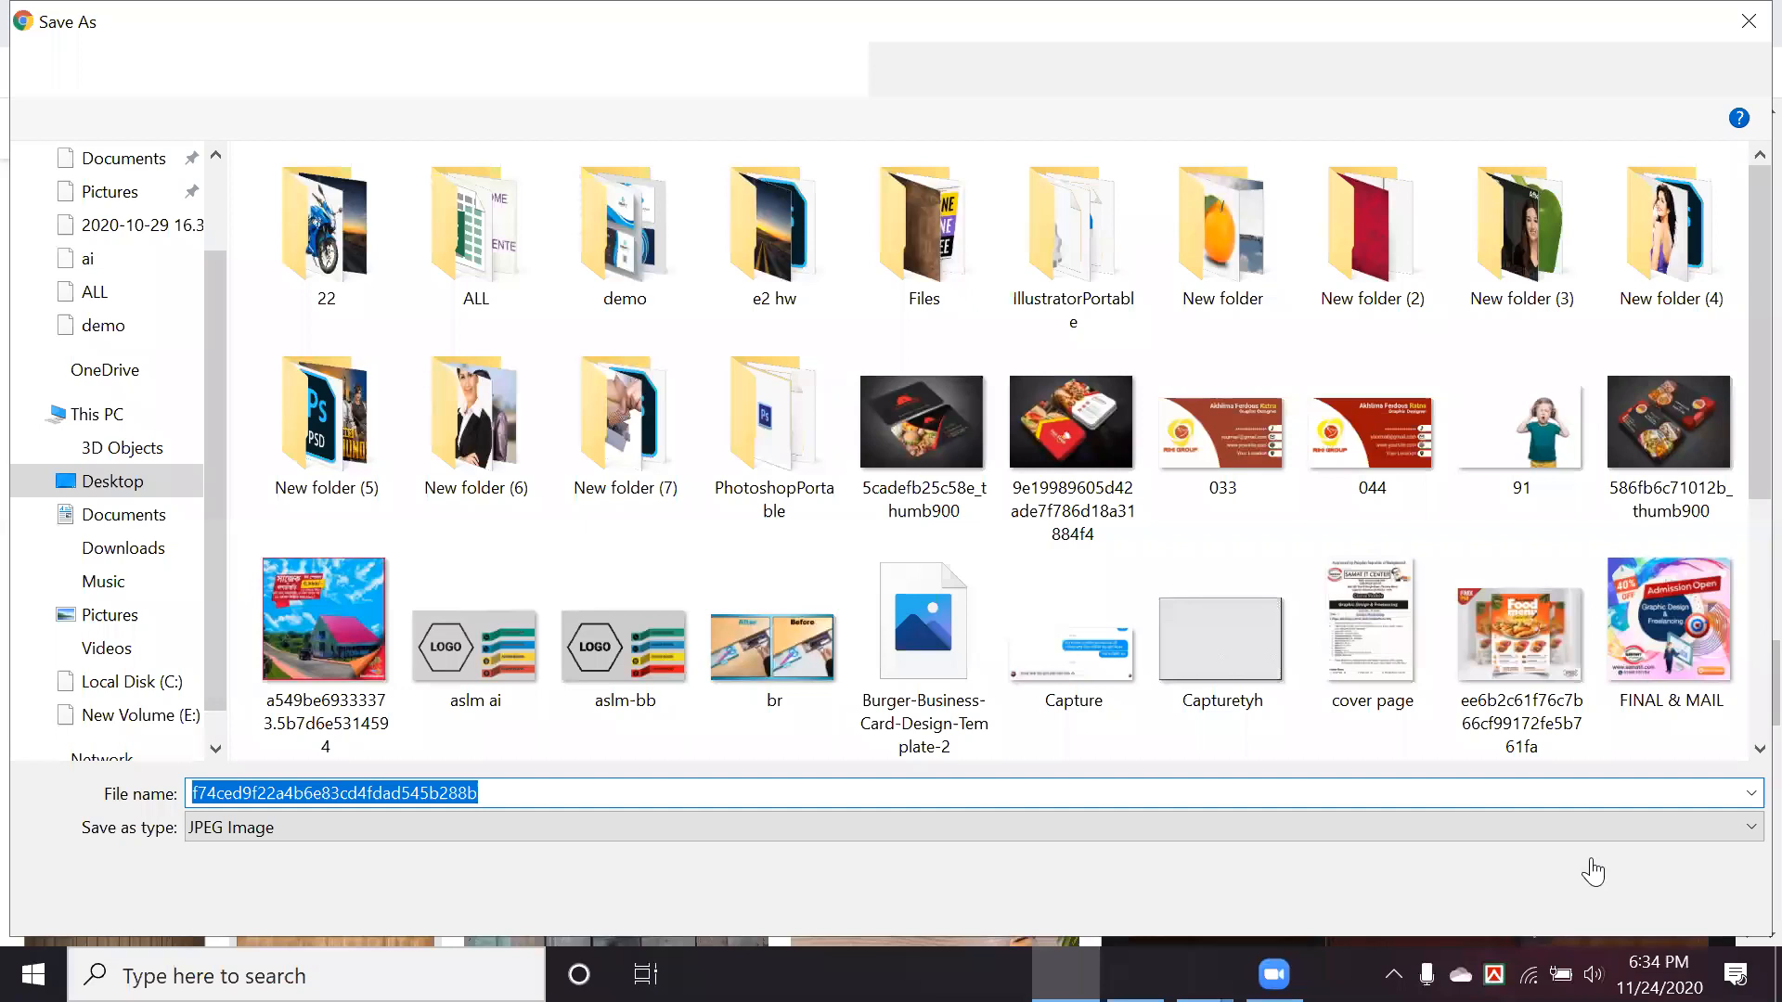
pyautogui.click(1593, 873)
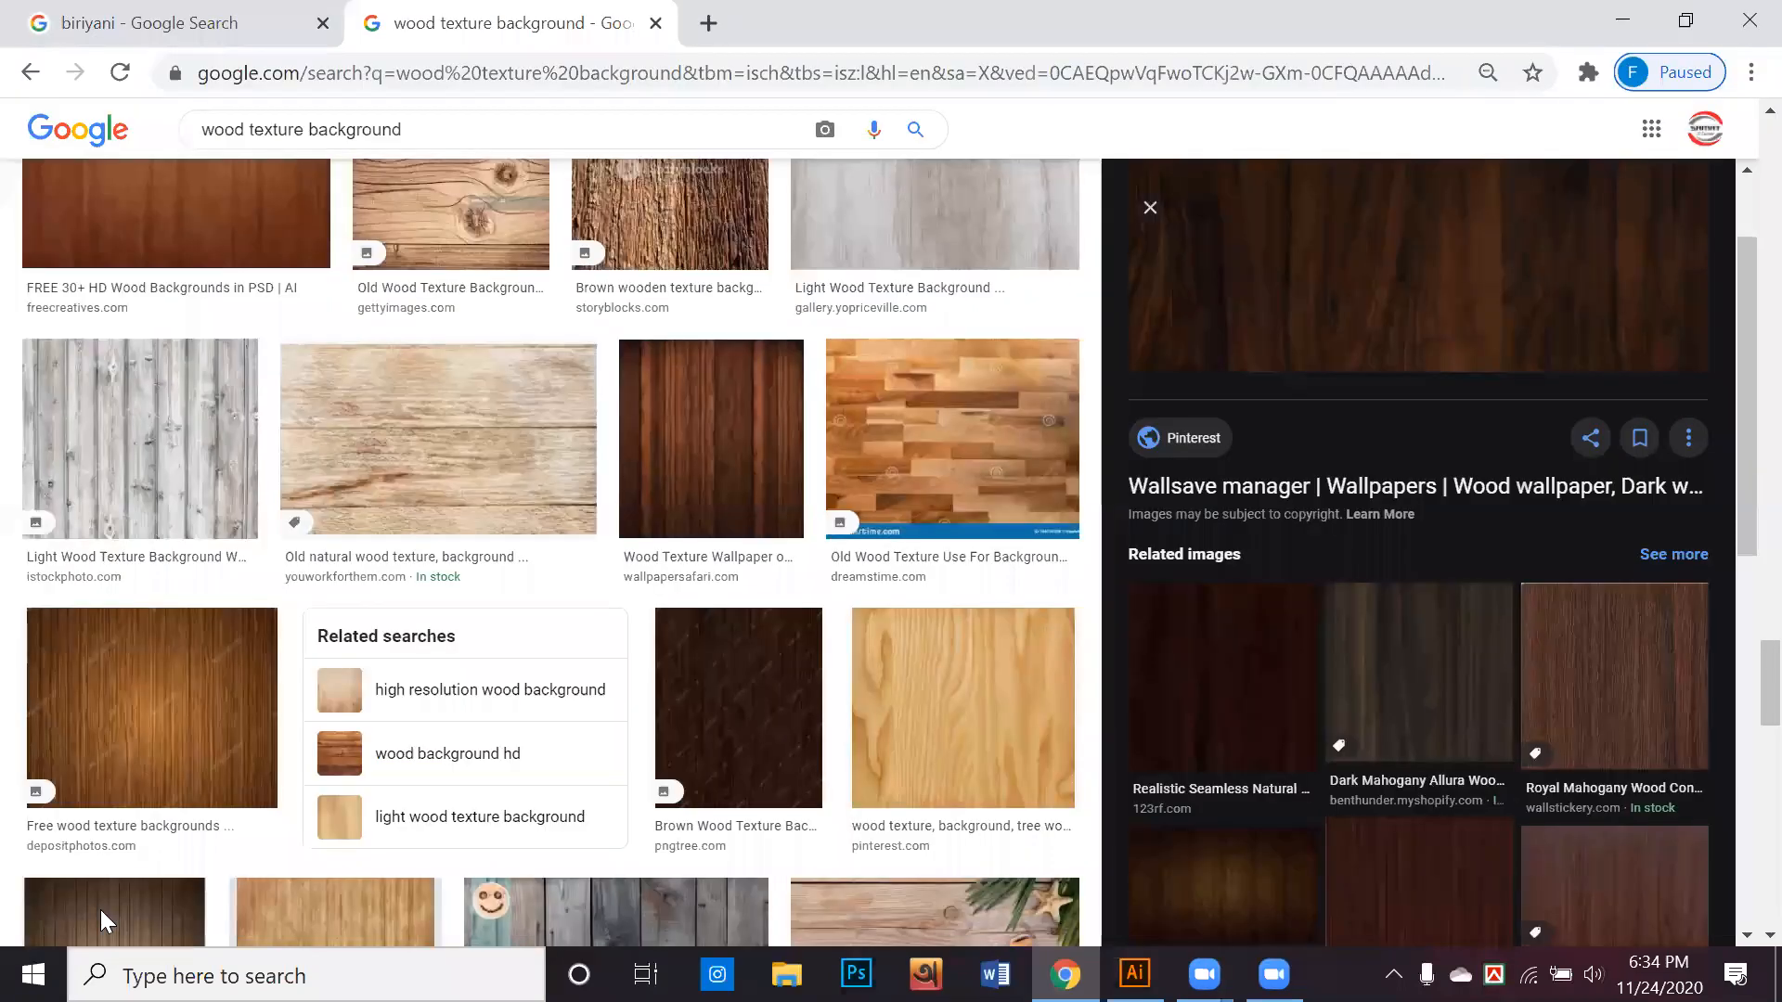
# Place the saved dark wood image in the Illustrator document and align its upper edge with the artboard's upper edge
pyautogui.moveTo(100, 909); pyautogui.dragTo(826, 609)
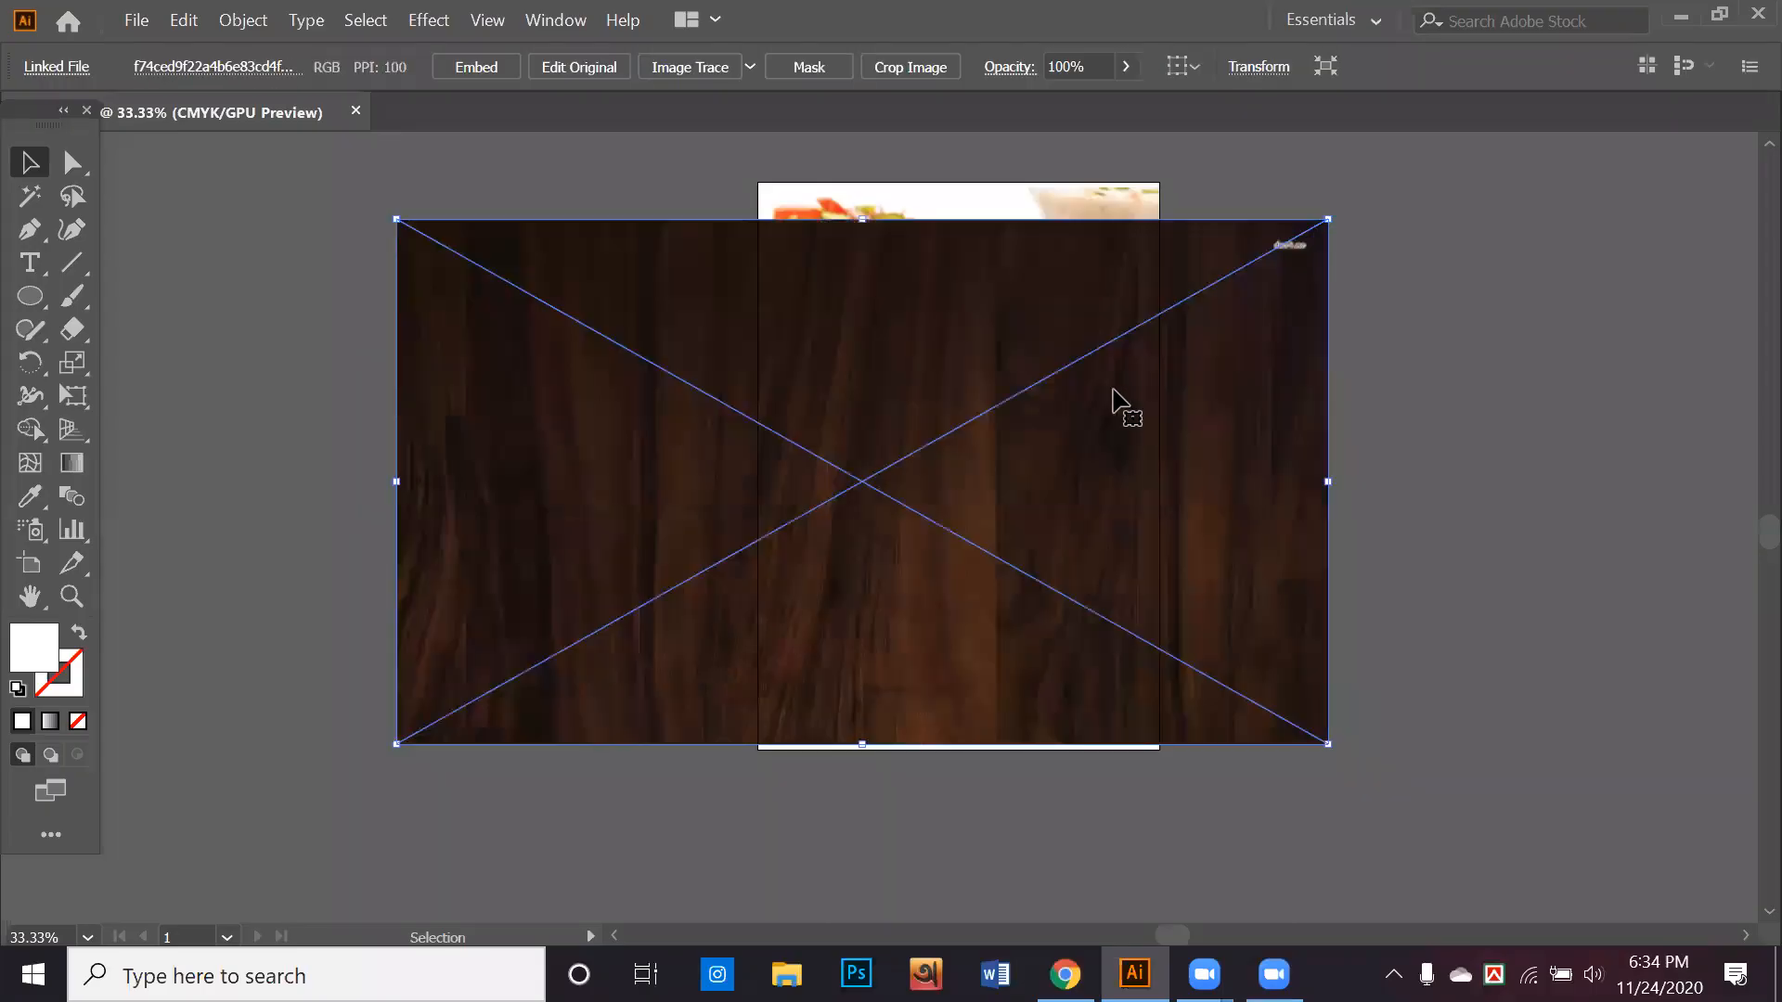
pyautogui.moveTo(1221, 414); pyautogui.dragTo(1373, 388)
pyautogui.moveTo(984, 403); pyautogui.dragTo(1000, 391)
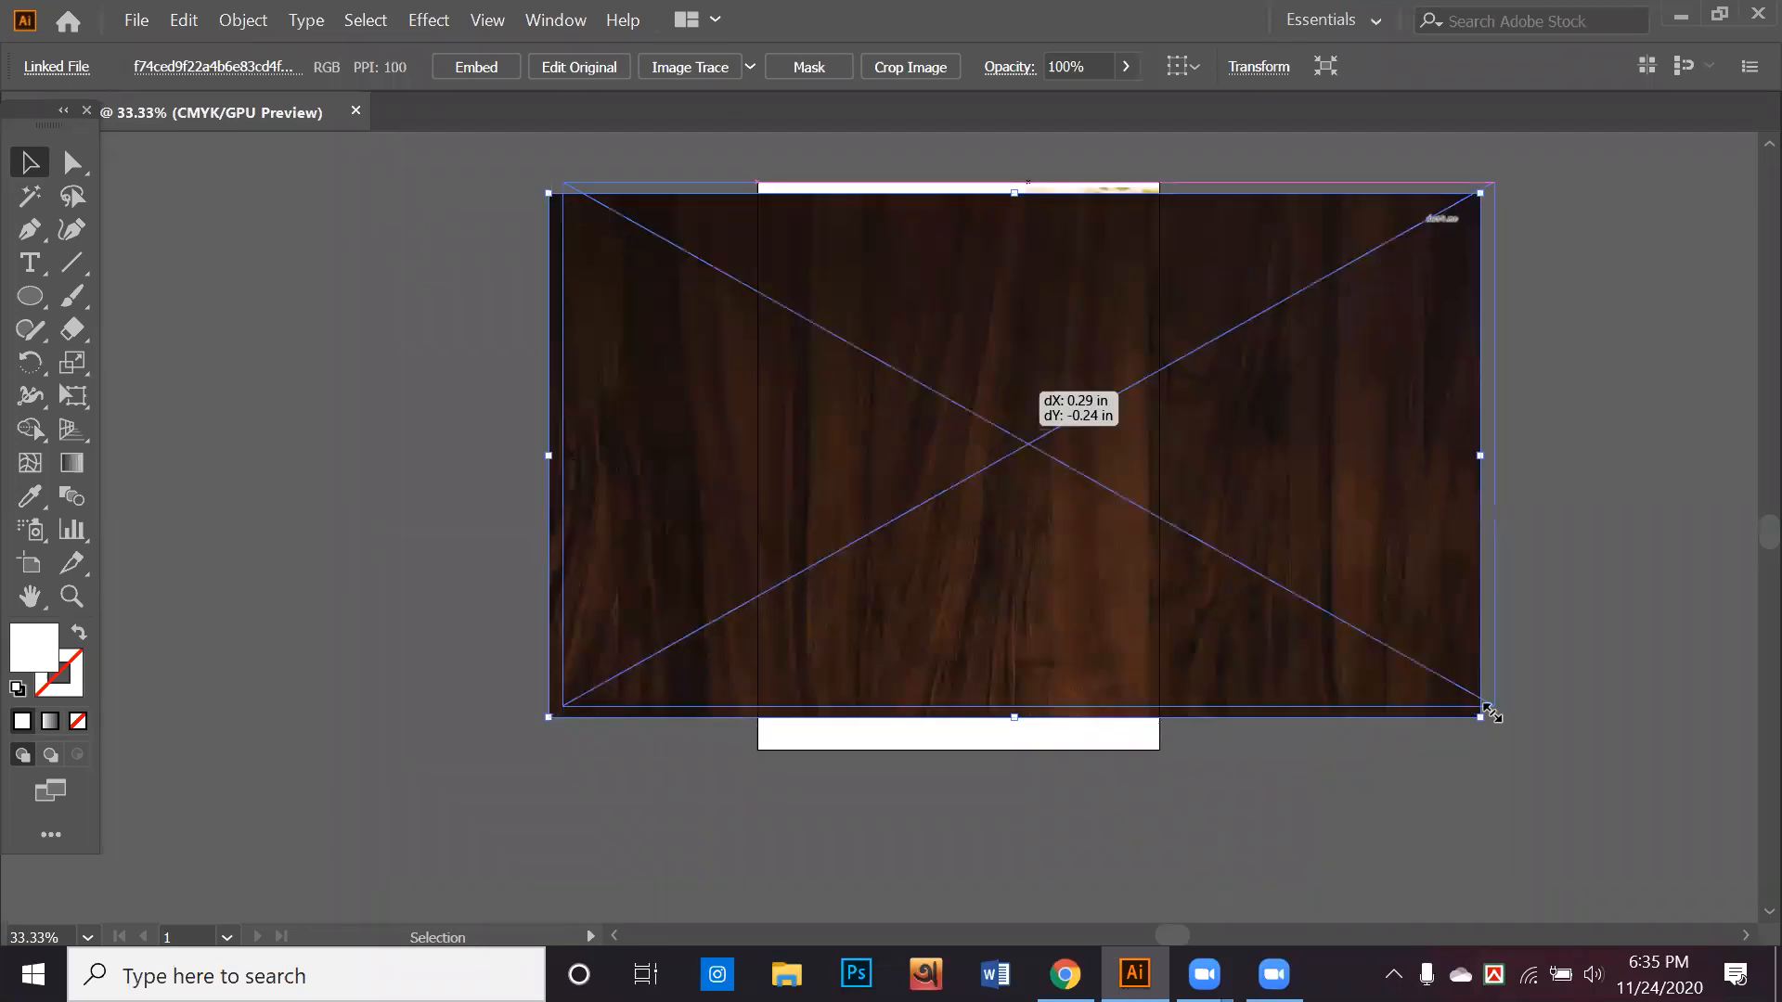
# Enlarge the wood image proportionally to about 21.07 × 11.85 in so it covers the artboard's full height
pyautogui.moveTo(1490, 711); pyautogui.dragTo(1571, 811)
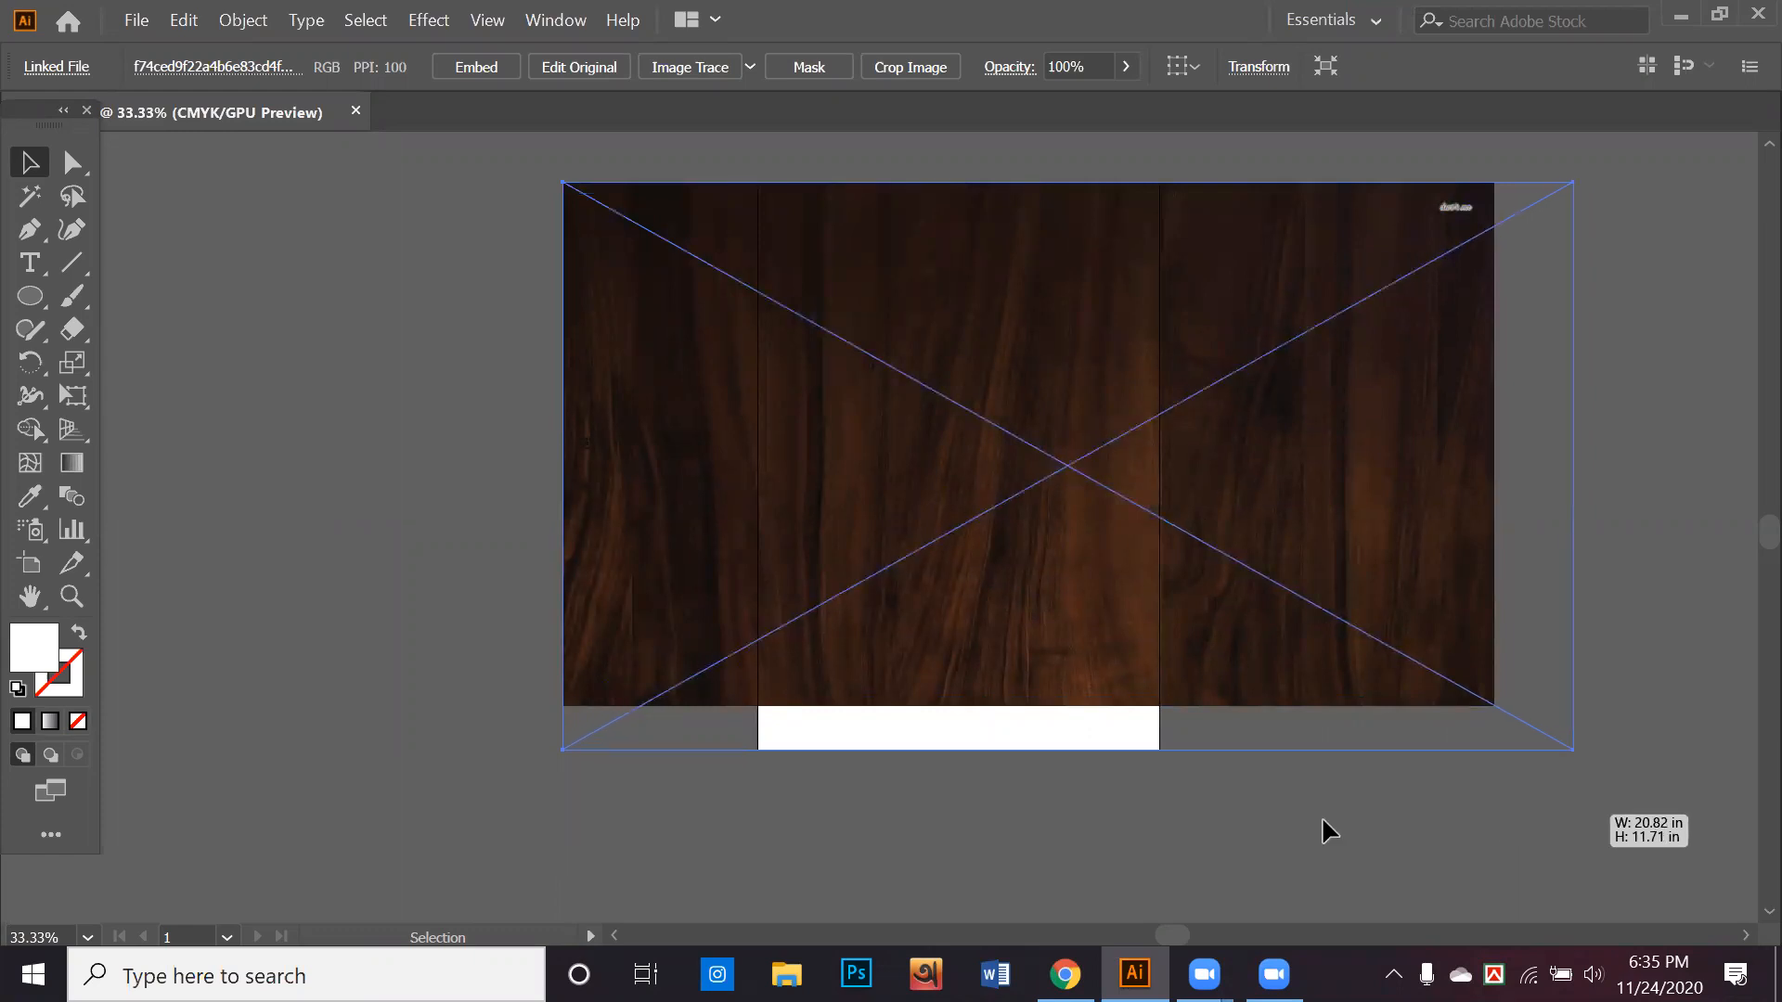
pyautogui.click(1284, 756)
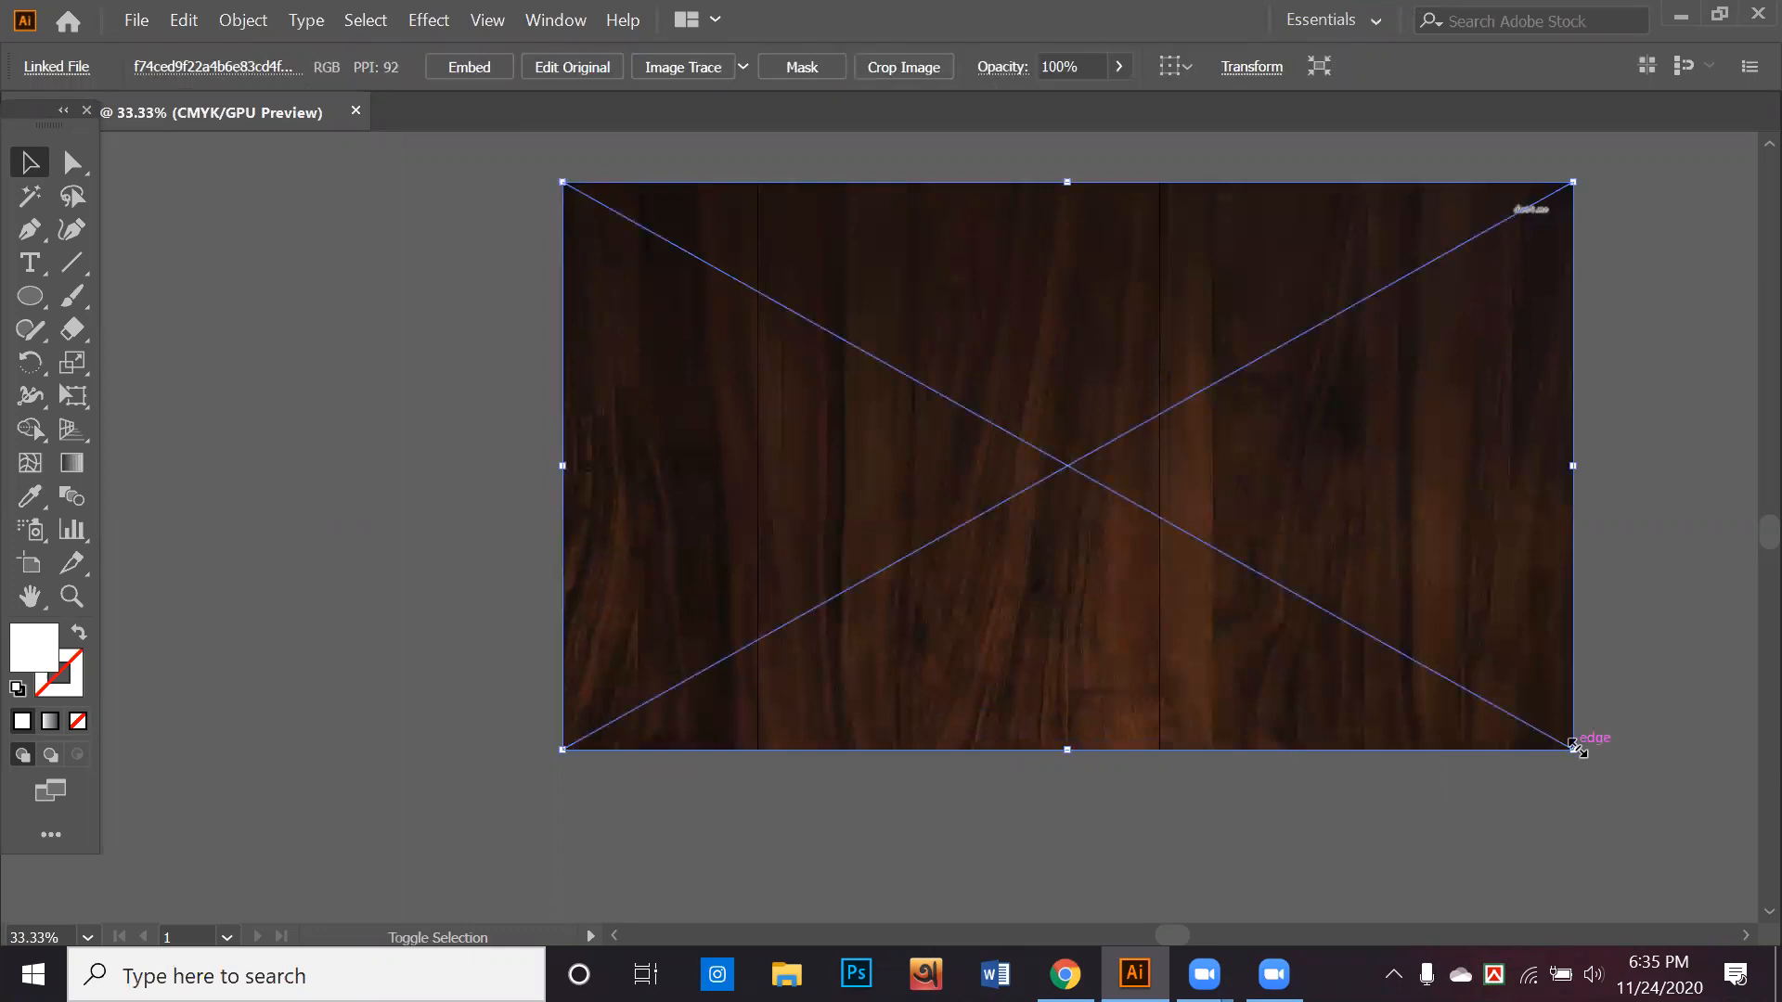
pyautogui.moveTo(1578, 755); pyautogui.dragTo(1589, 756)
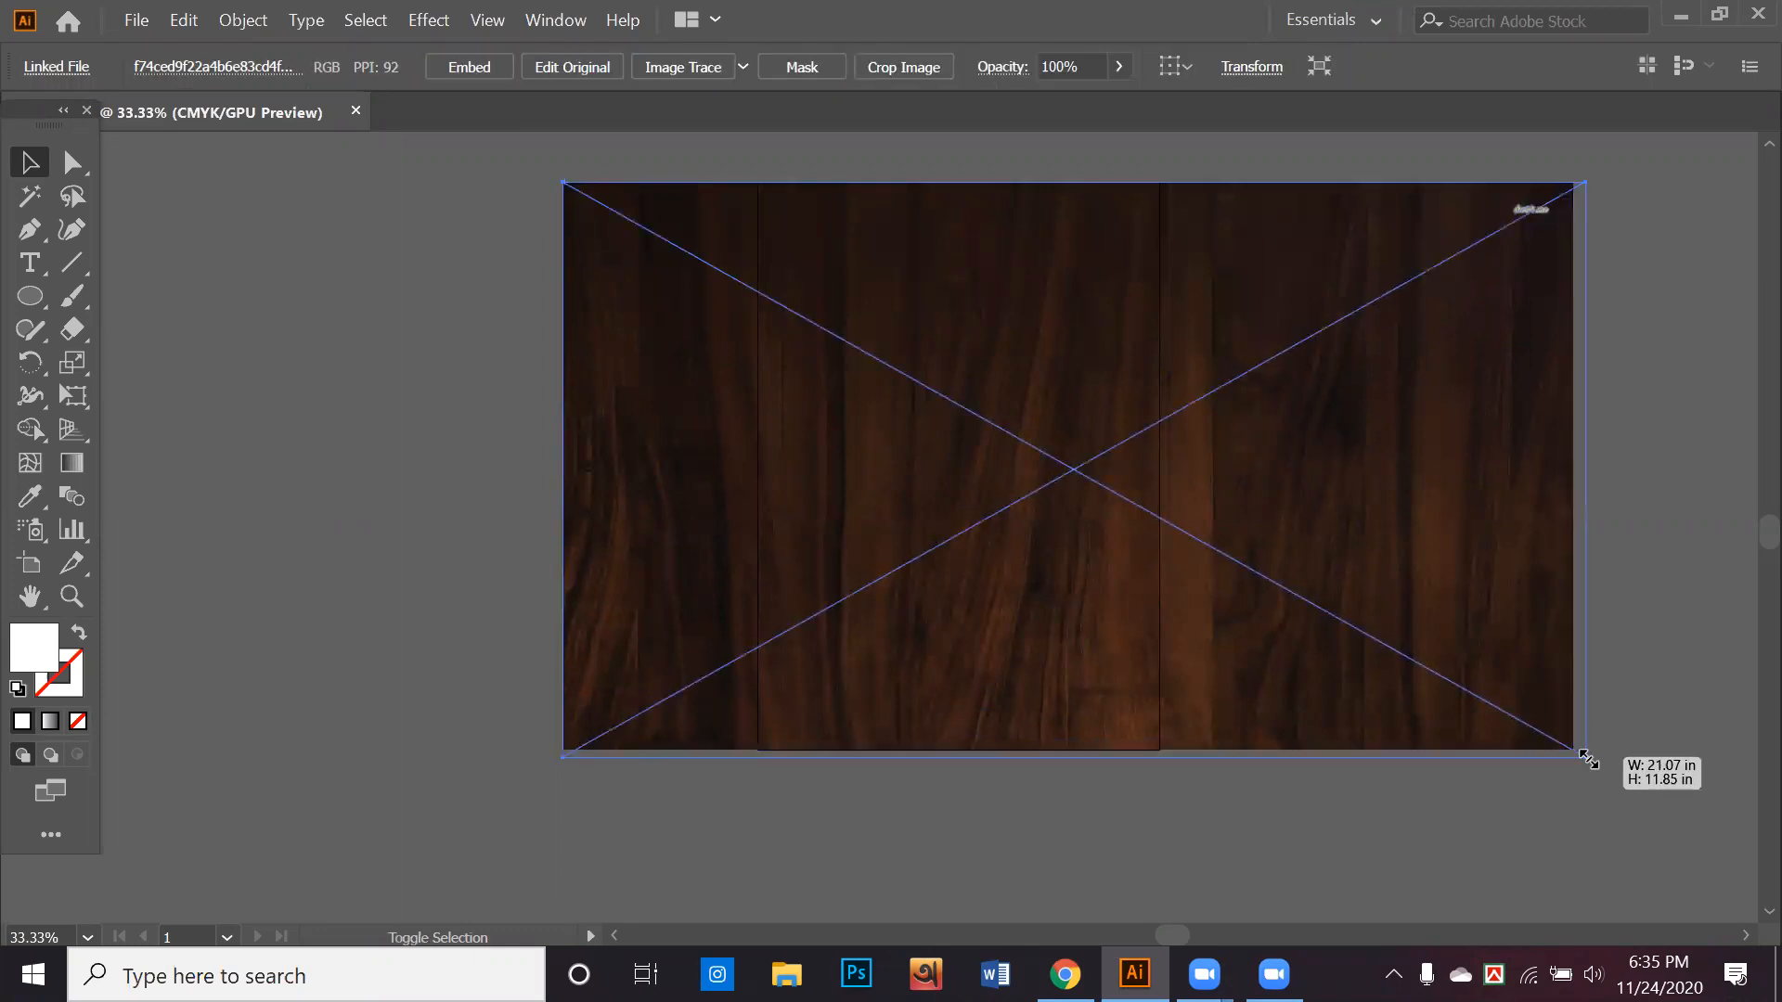
pyautogui.click(1393, 622)
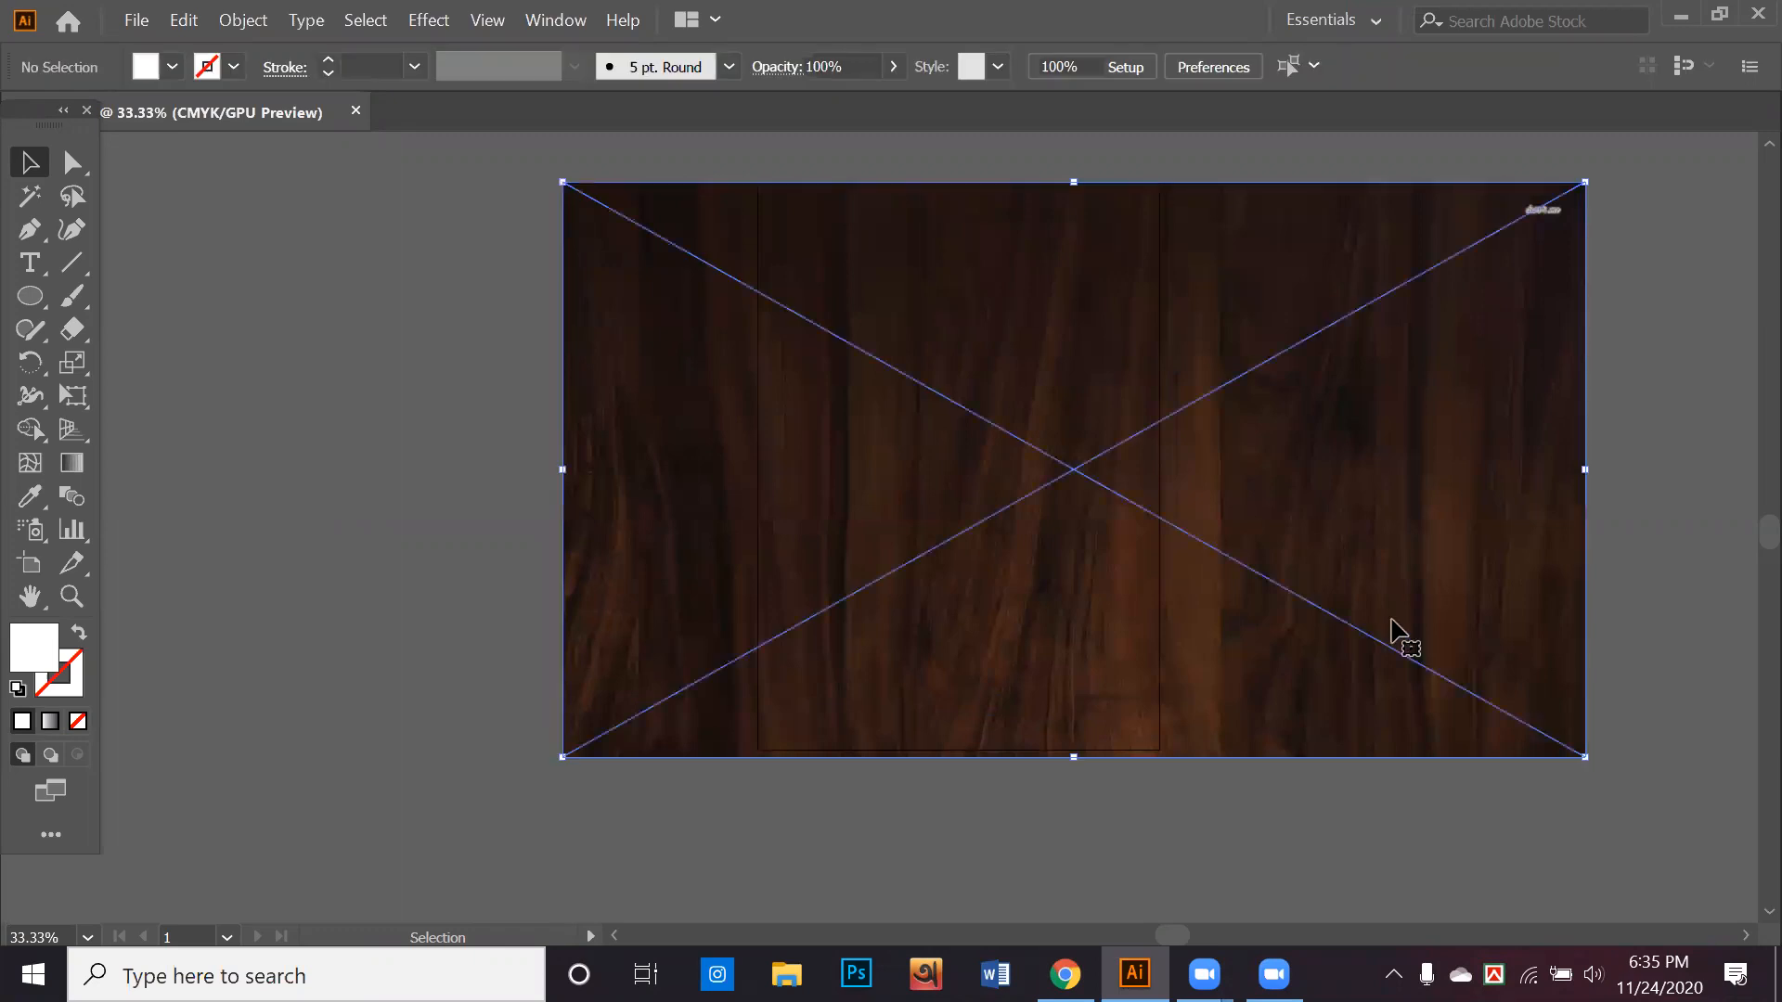
# Move the wood image off the artboard onto the empty canvas to its left
pyautogui.moveTo(1173, 625); pyautogui.dragTo(1207, 655)
pyautogui.scroll(-2, 1207, 655)
pyautogui.moveTo(1222, 594); pyautogui.dragTo(705, 595)
pyautogui.scroll(2, 707, 596)
pyautogui.moveTo(707, 596); pyautogui.dragTo(1006, 441)
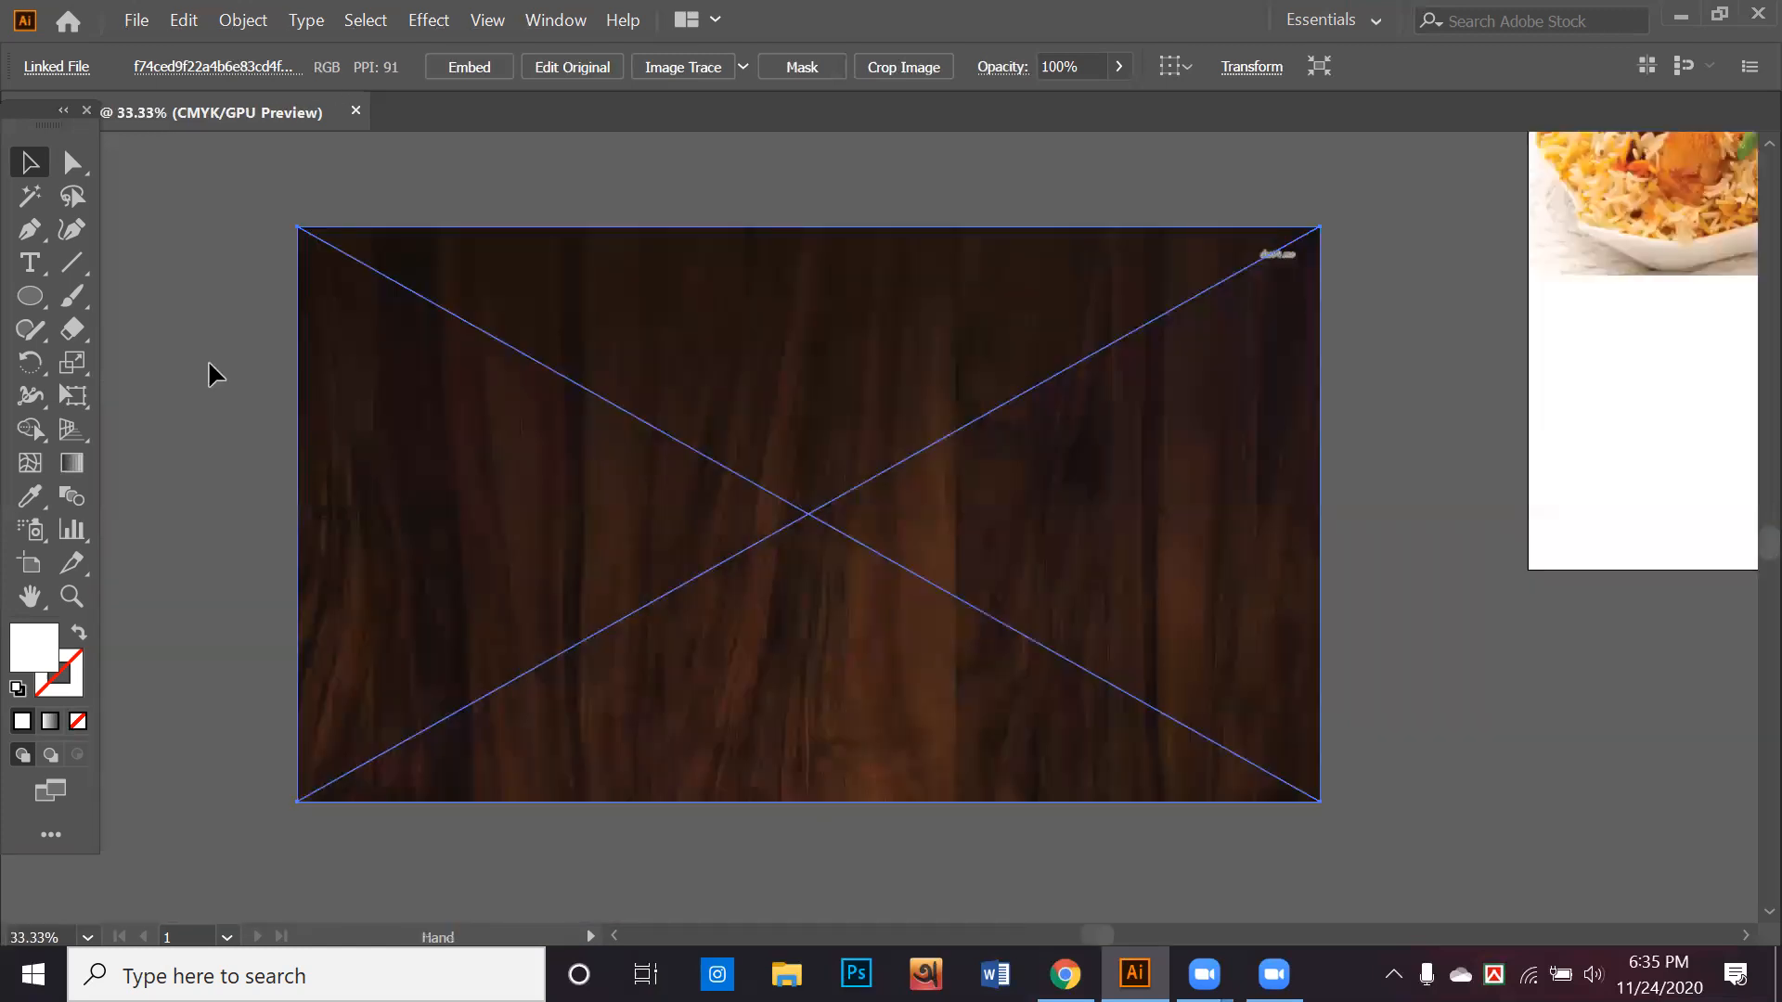
pyautogui.click(31, 296)
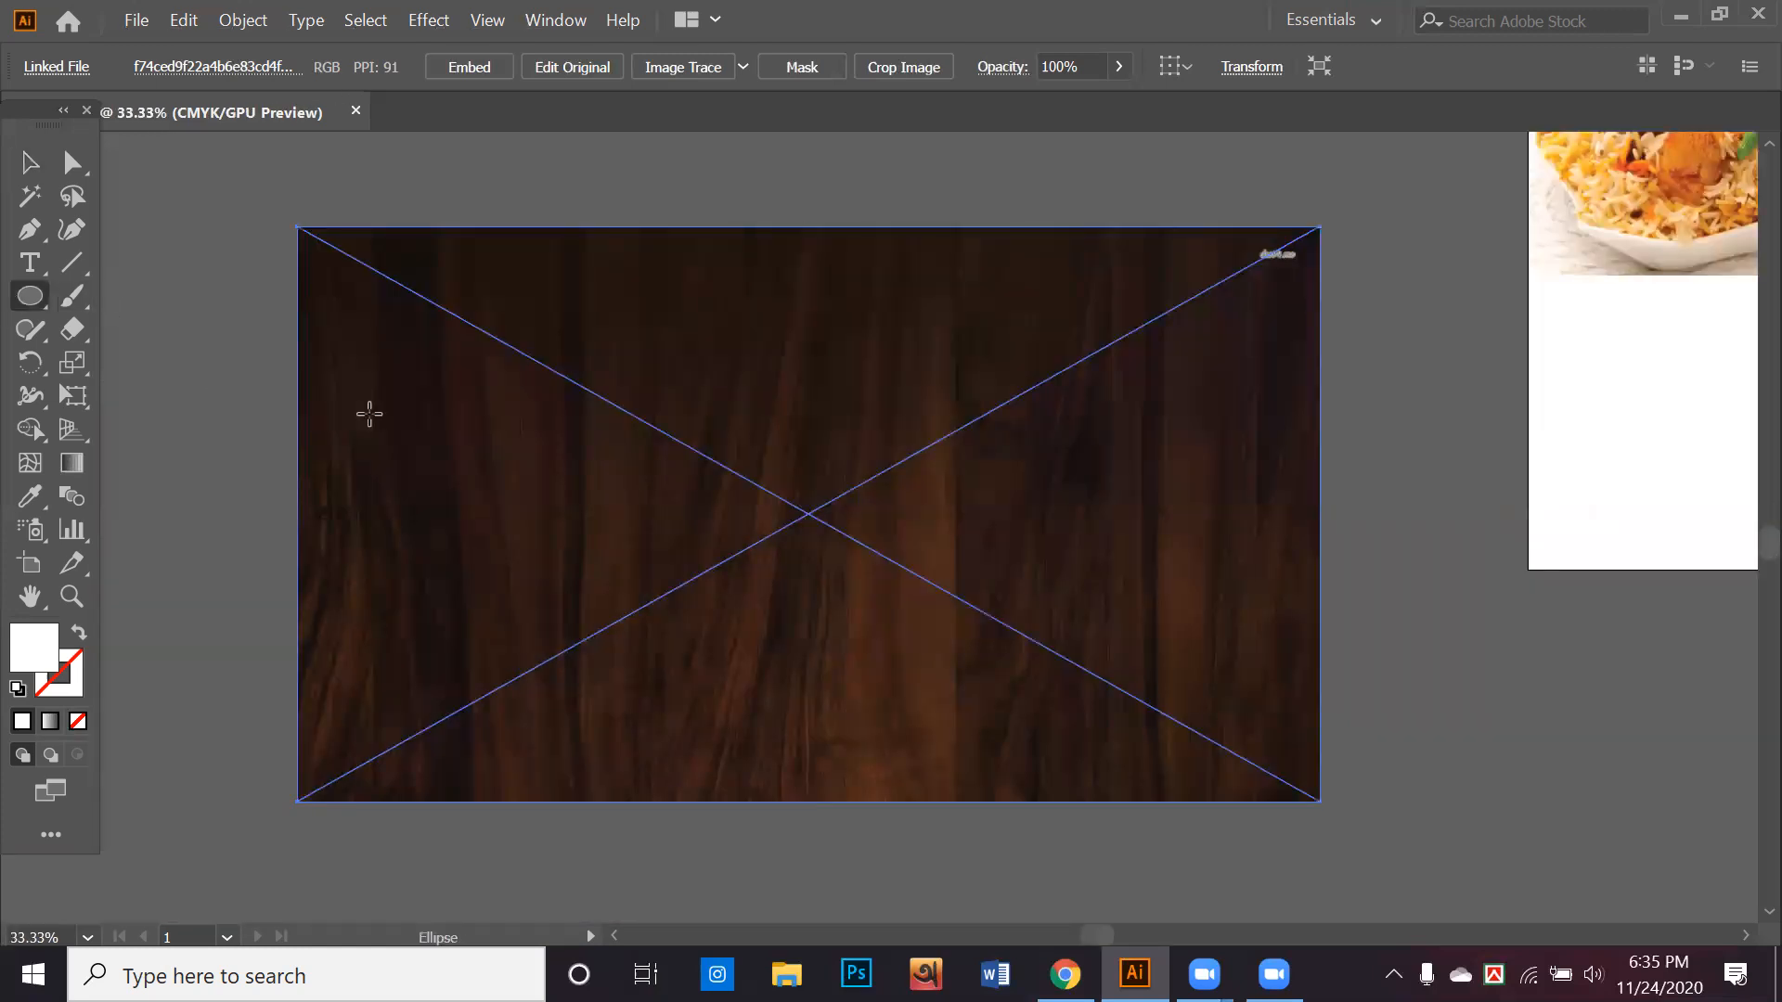
pyautogui.press('m')
pyautogui.moveTo(1354, 540); pyautogui.dragTo(1039, 585)
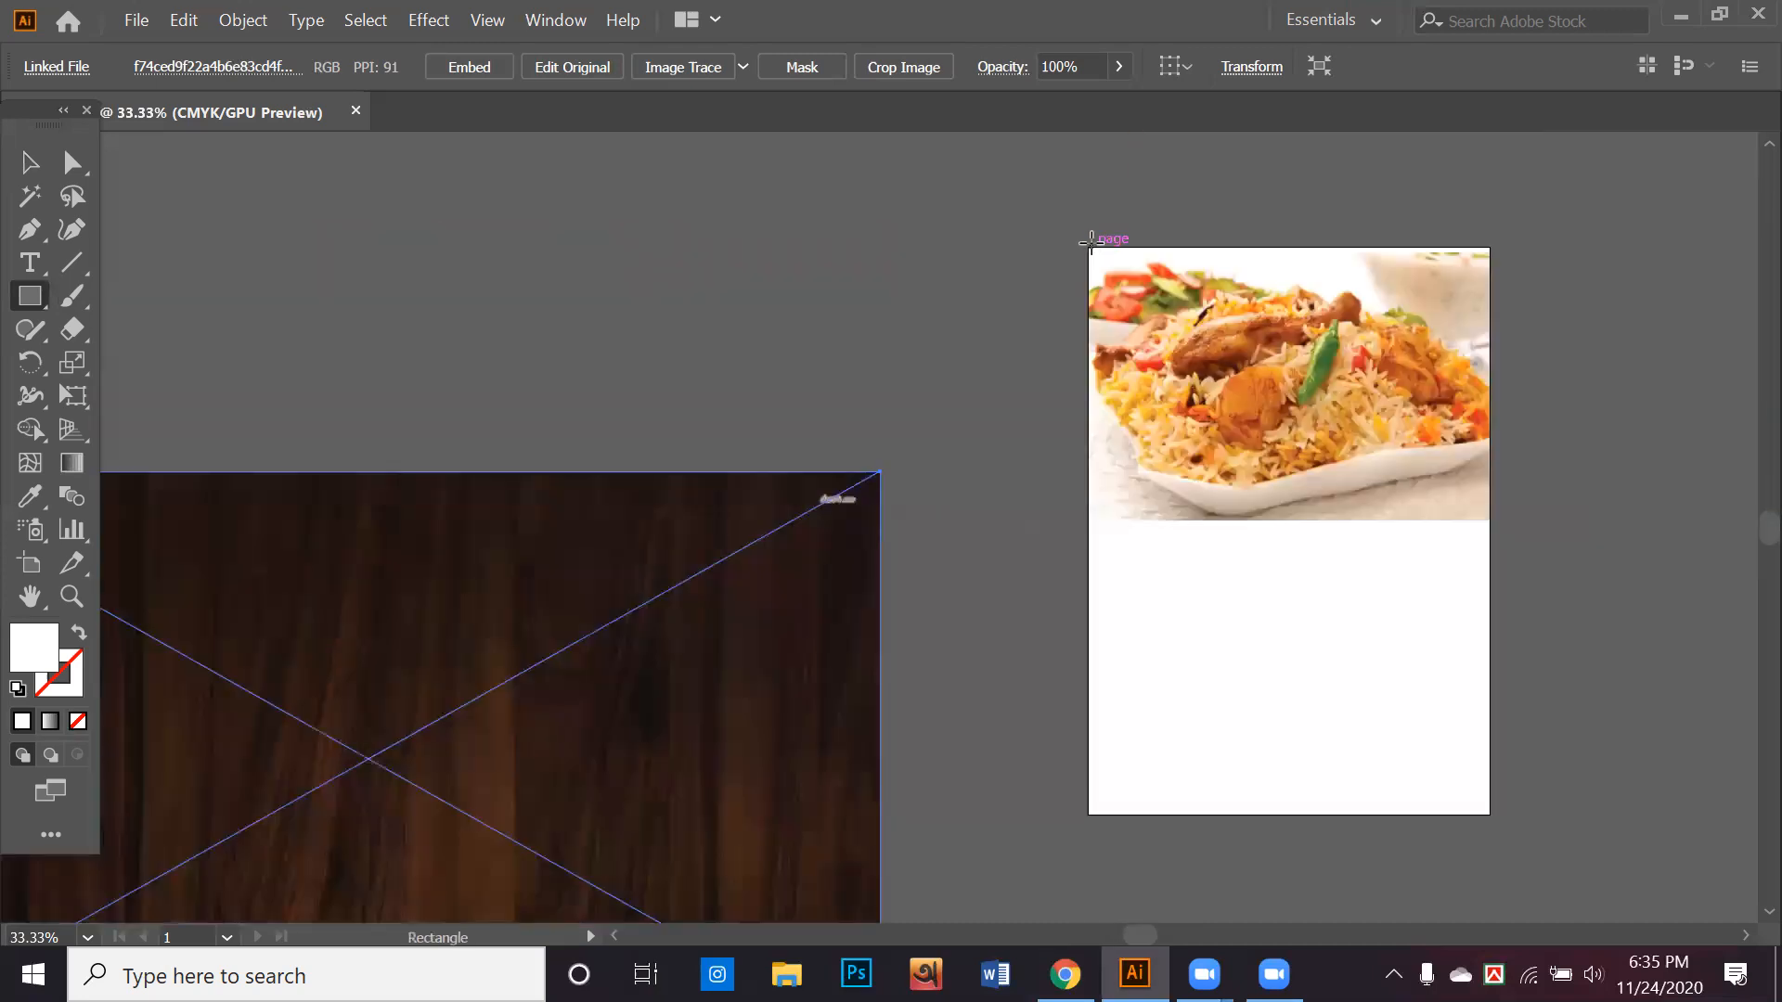
pyautogui.moveTo(1094, 247); pyautogui.dragTo(1348, 594)
pyautogui.moveTo(1220, 420); pyautogui.dragTo(1156, 338)
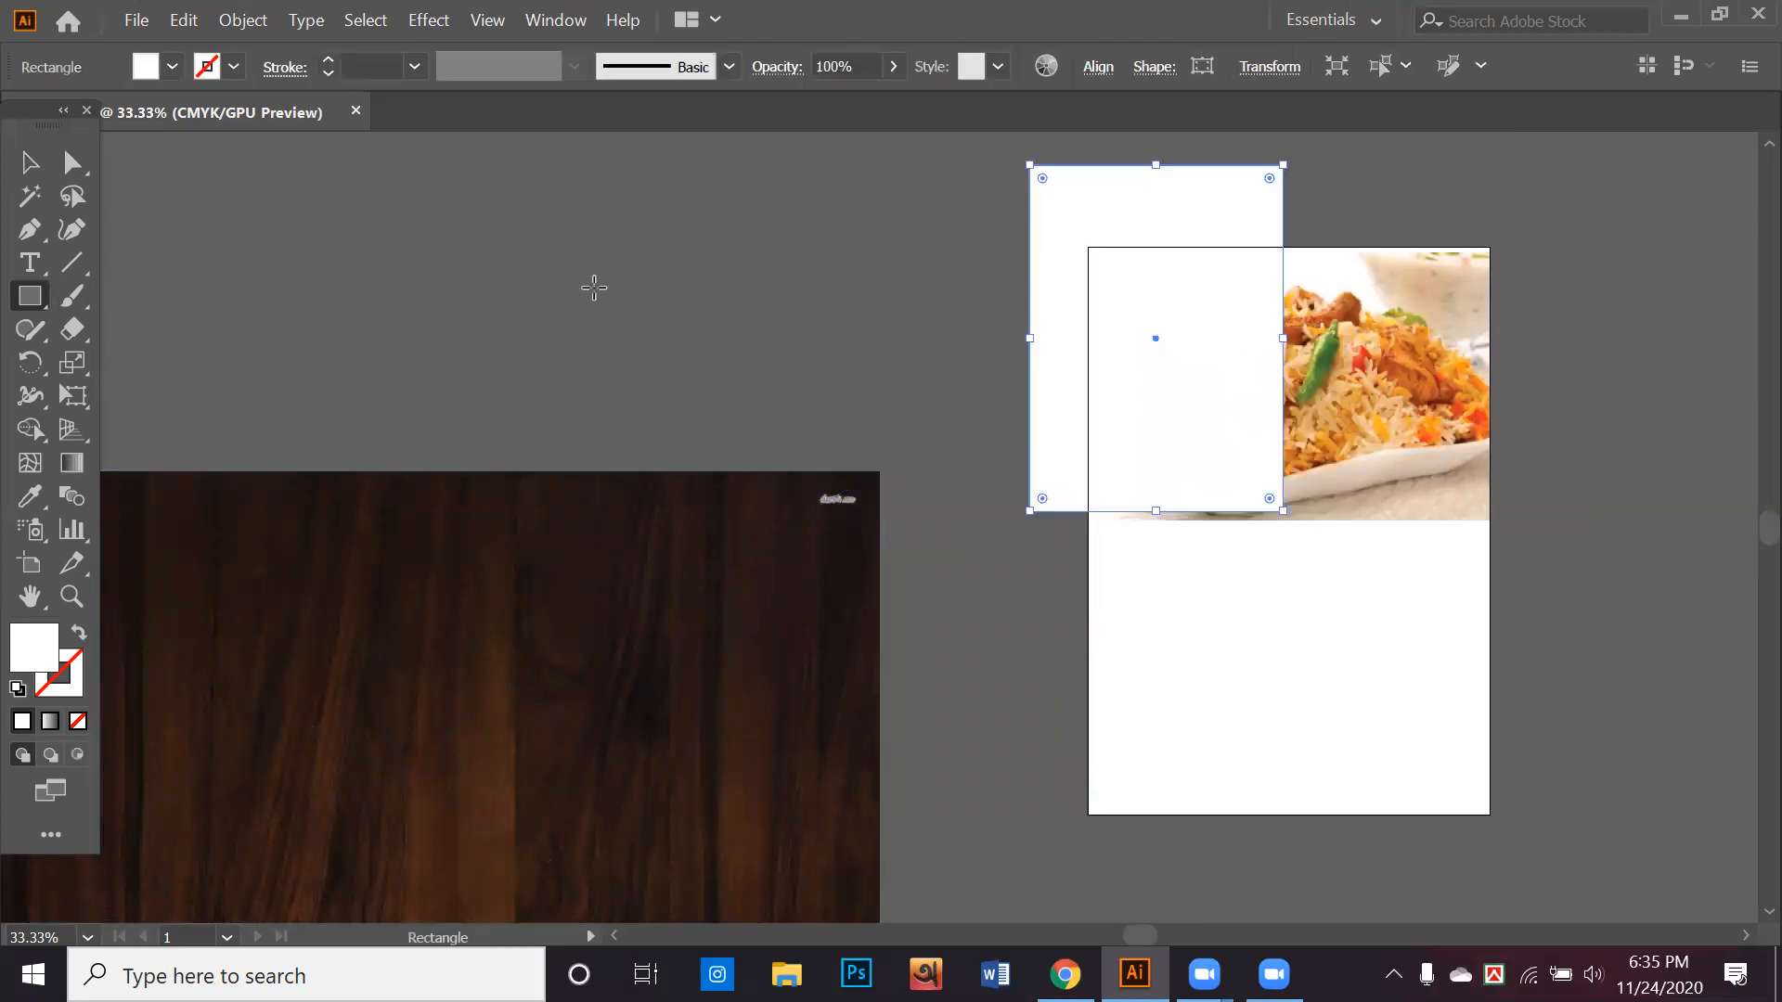
pyautogui.press('Delete')
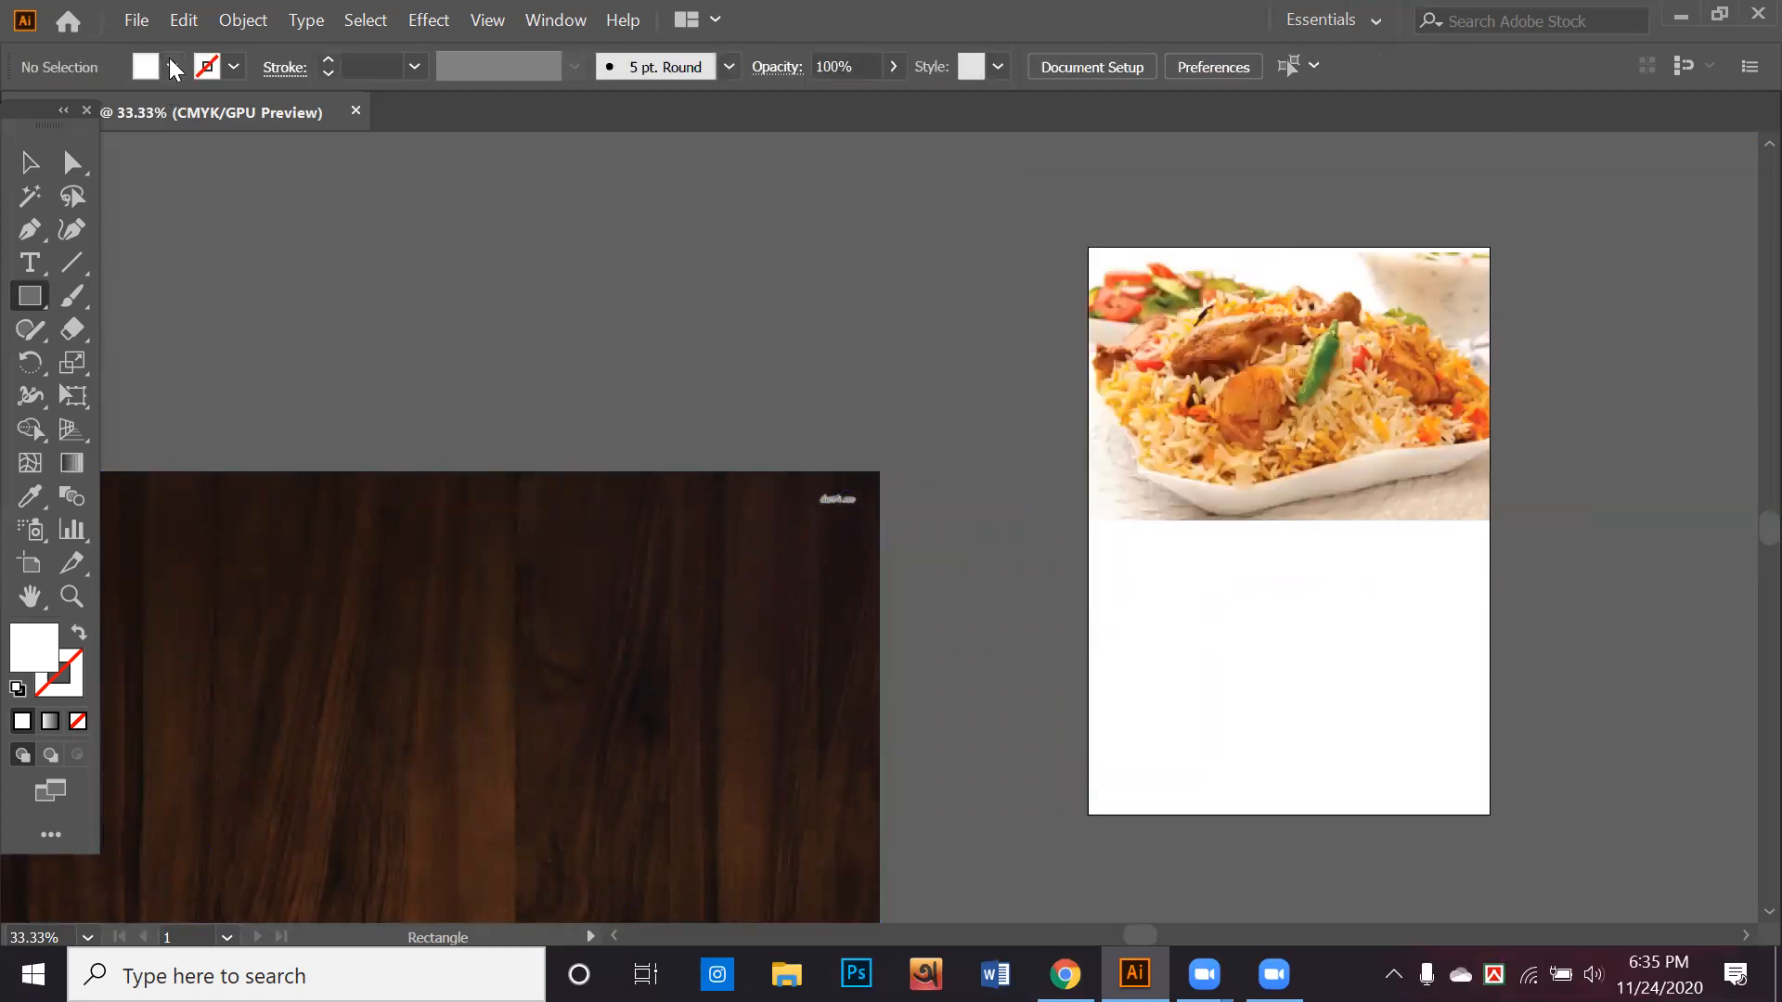
# Draw a yellow-filled rectangle without stroke, about 8.27 × 11.69 in, covering the whole artboard
pyautogui.click(172, 67)
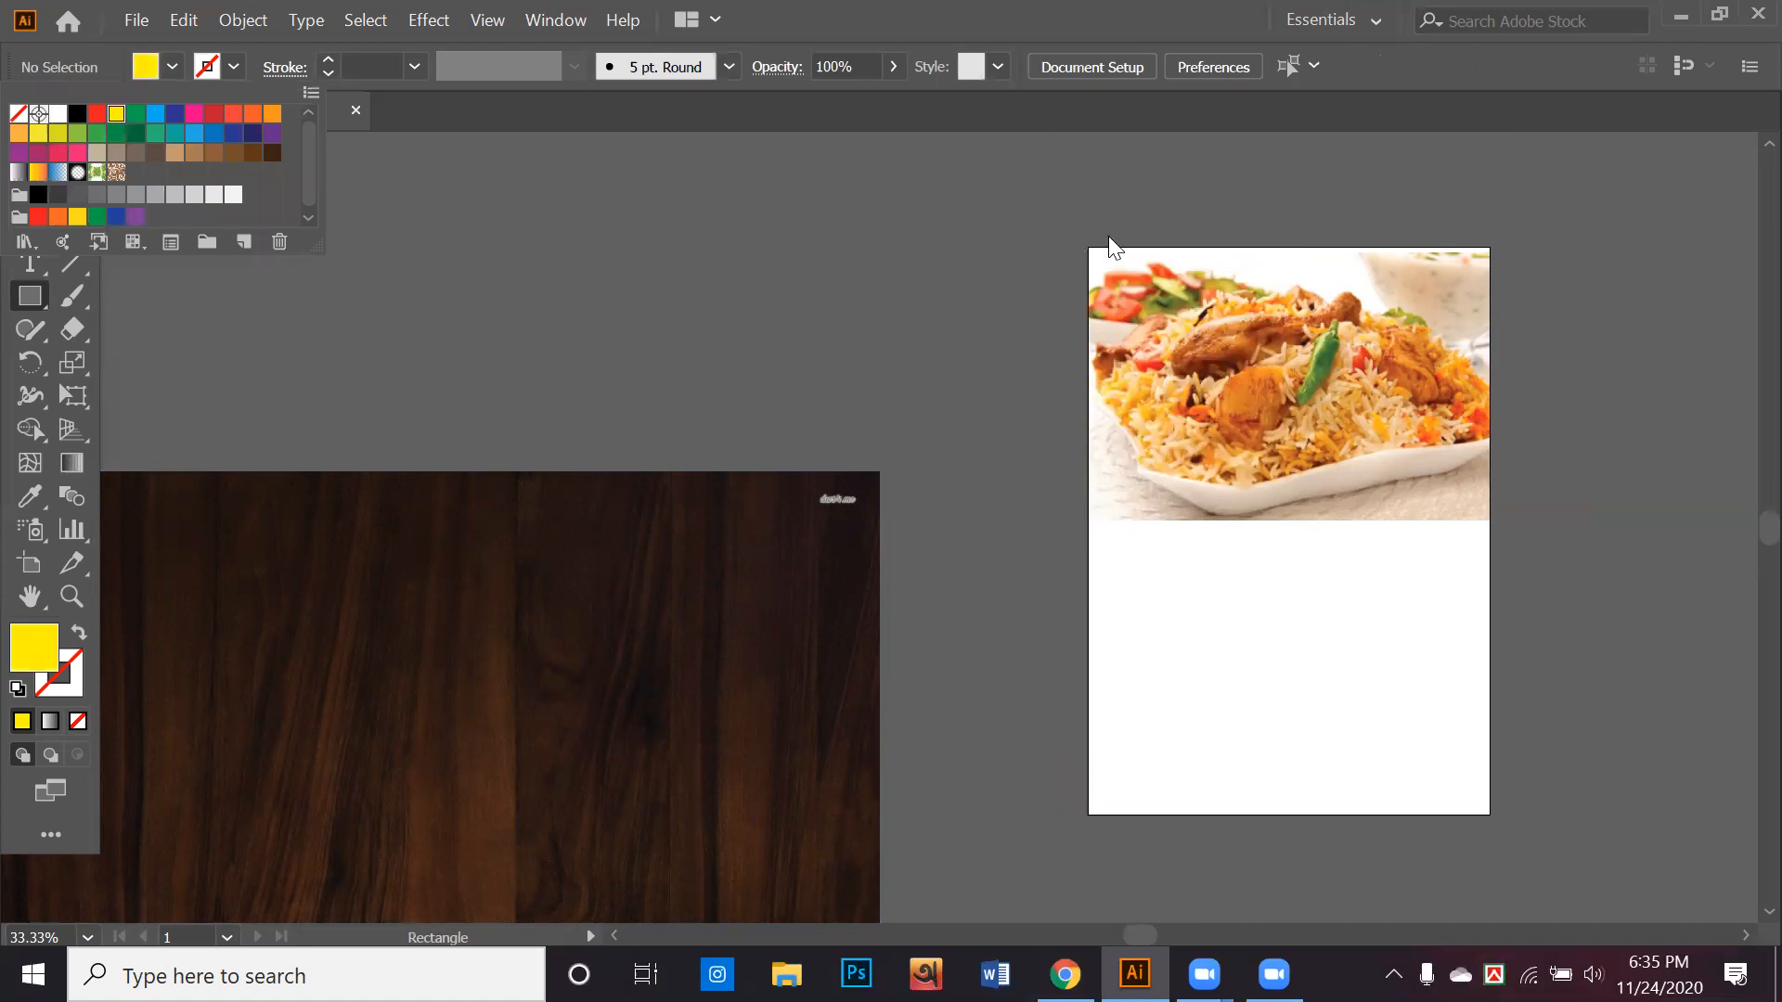
pyautogui.click(1085, 247)
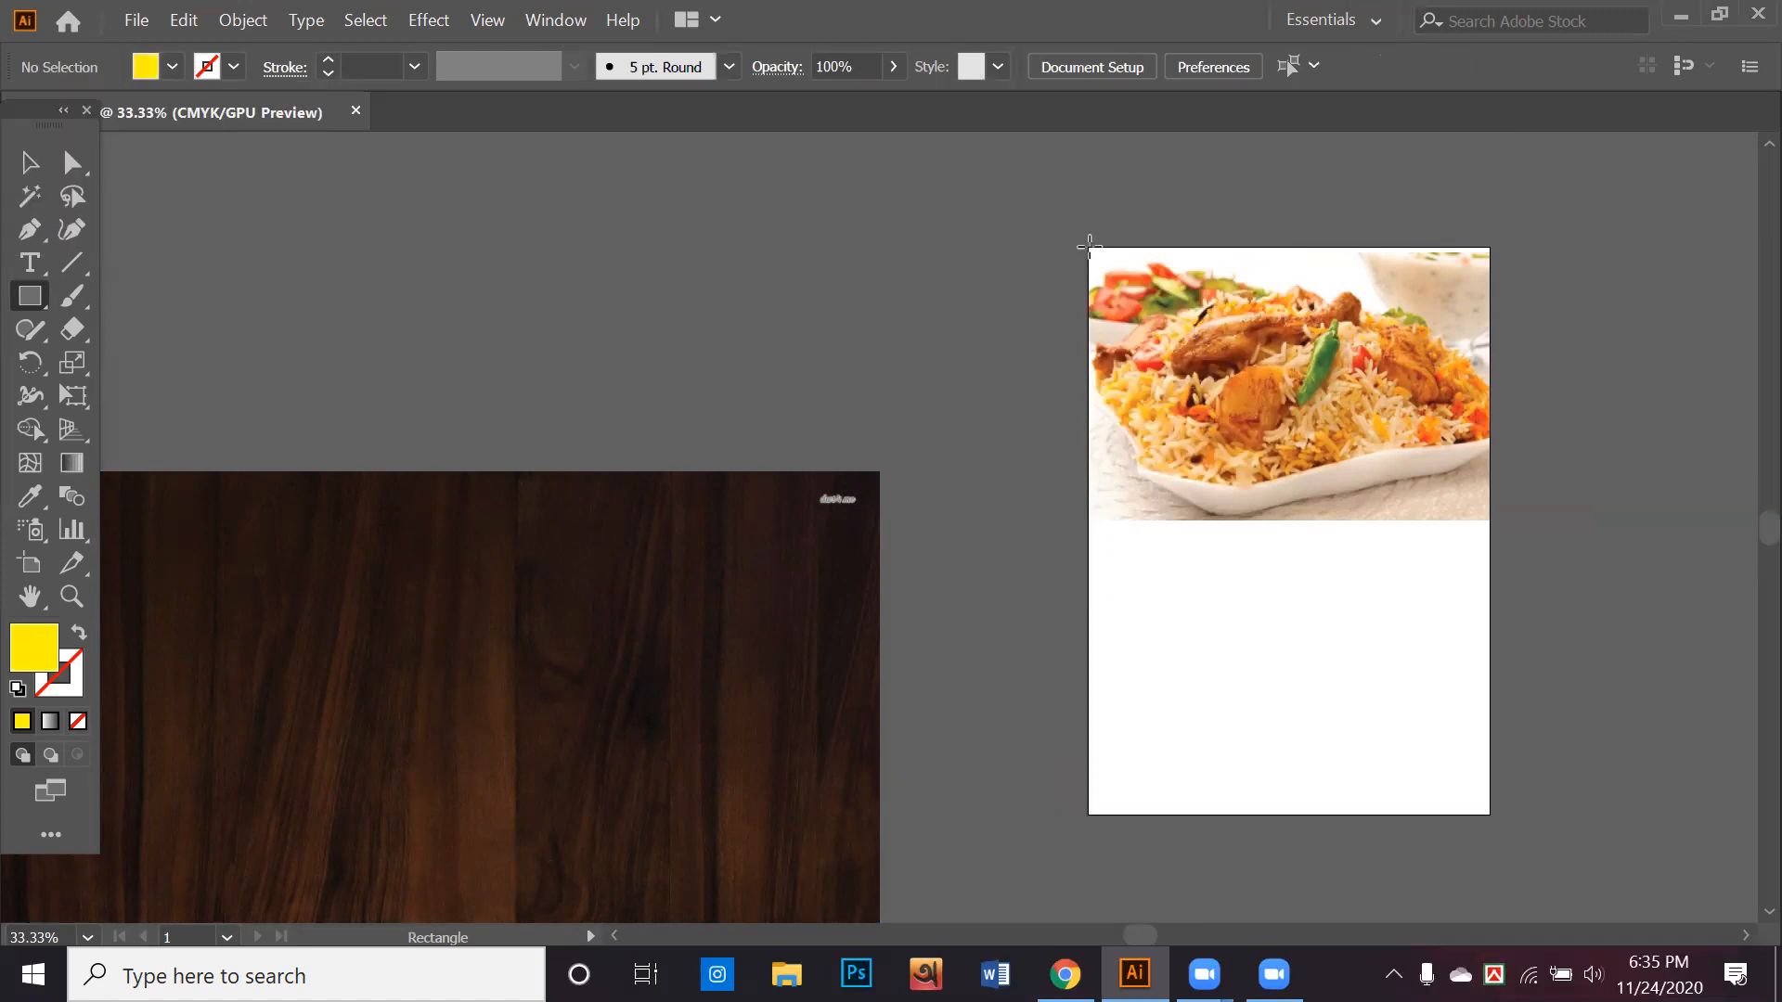
pyautogui.moveTo(1088, 247); pyautogui.dragTo(1488, 814)
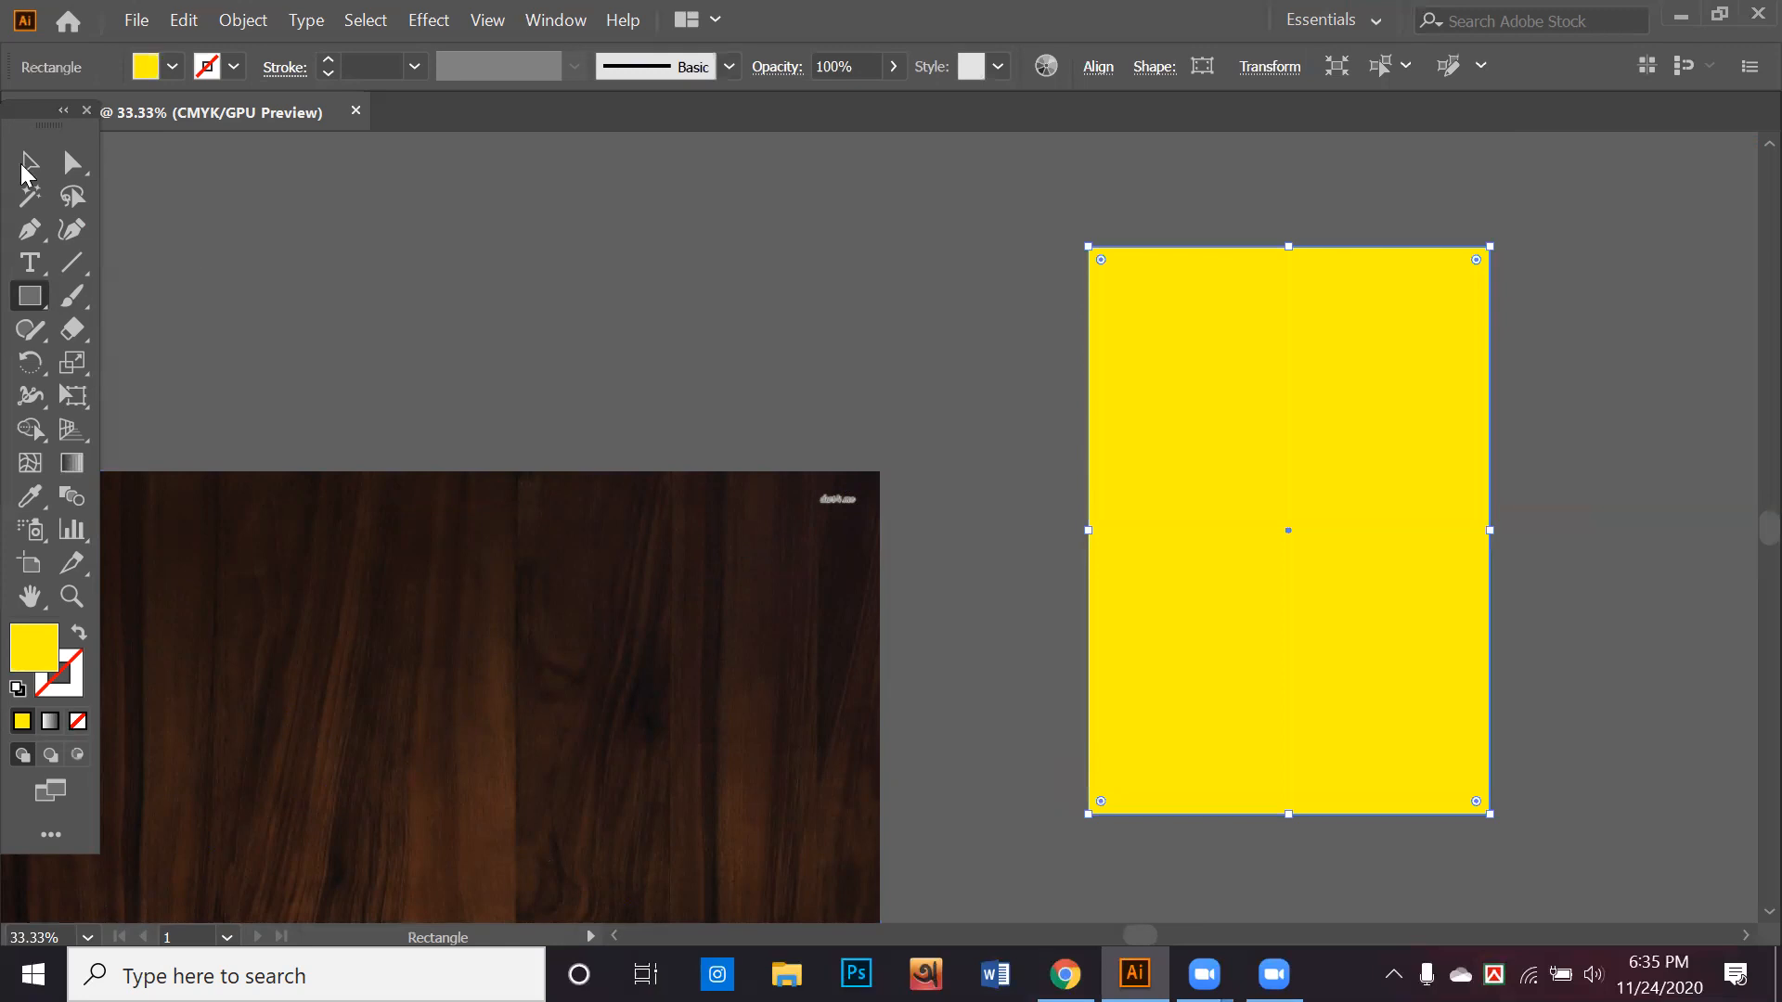
# Move the yellow rectangle off the artboard onto the dark wood image, fitting it within the image's height
pyautogui.press('v')
pyautogui.click(479, 360)
pyautogui.scroll(-1, 479, 360)
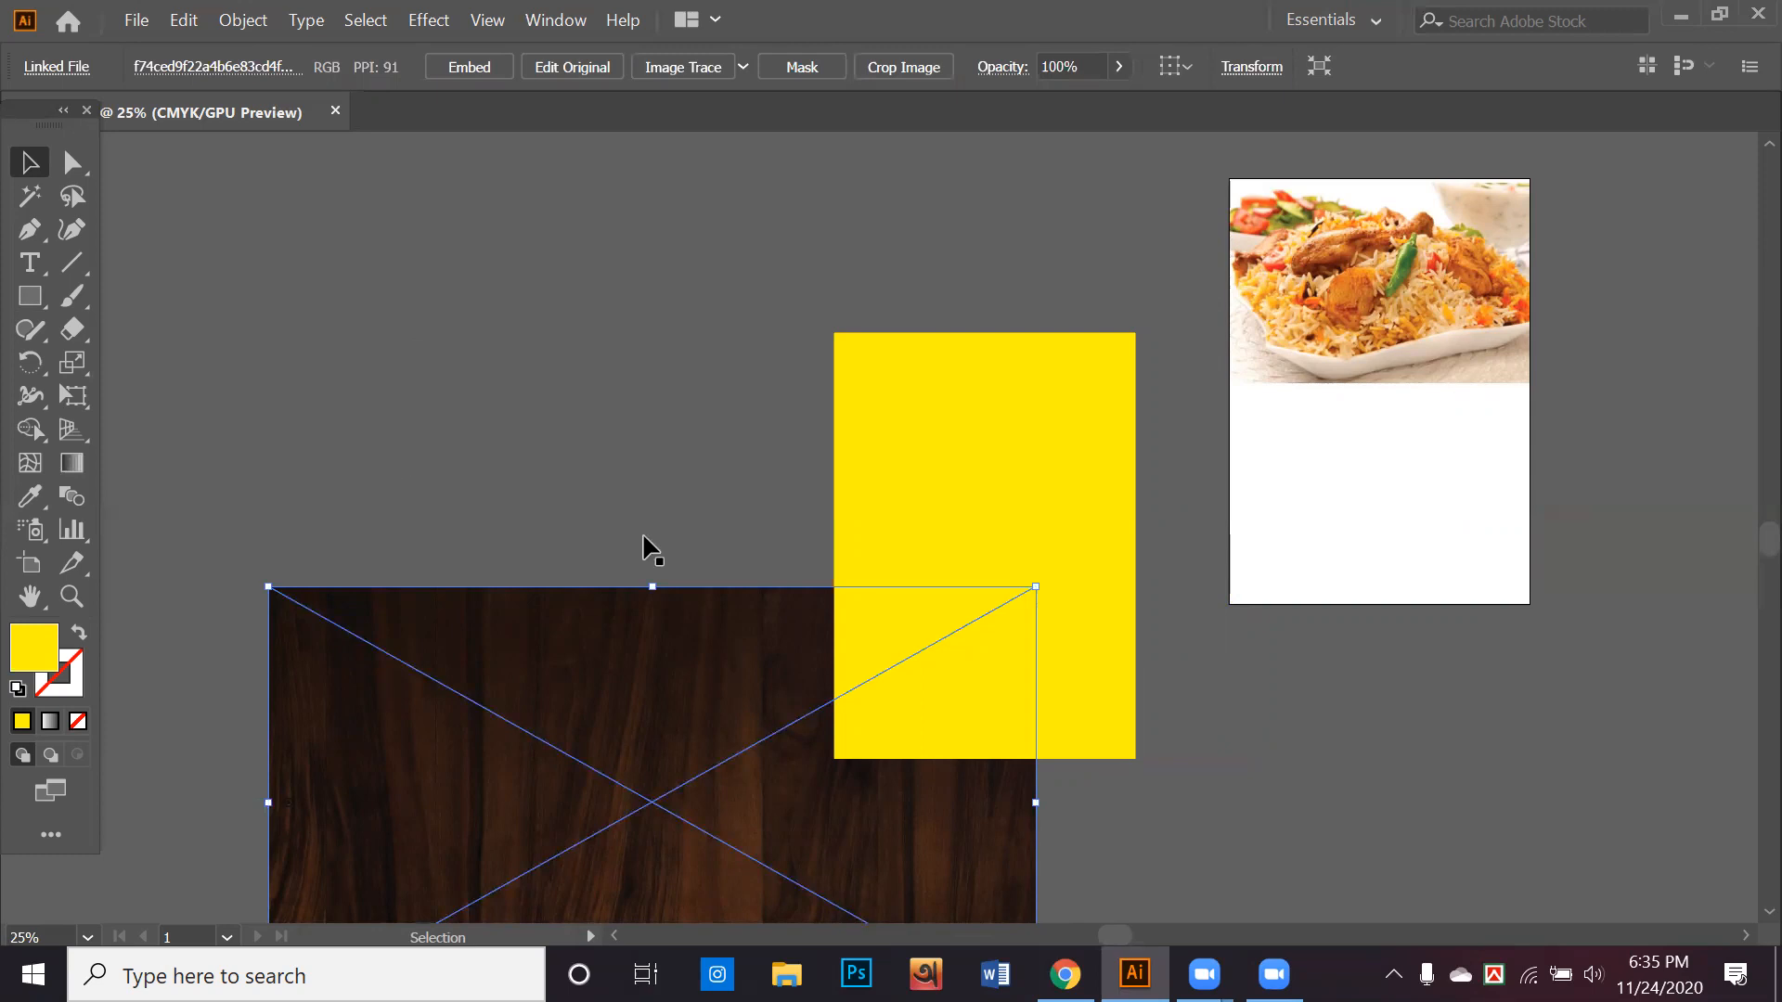
pyautogui.click(705, 533)
pyautogui.scroll(-3, 835, 455)
pyautogui.moveTo(498, 606)
pyautogui.mouseDown()
pyautogui.moveTo(483, 614)
pyautogui.moveTo(517, 619)
pyautogui.mouseUp()
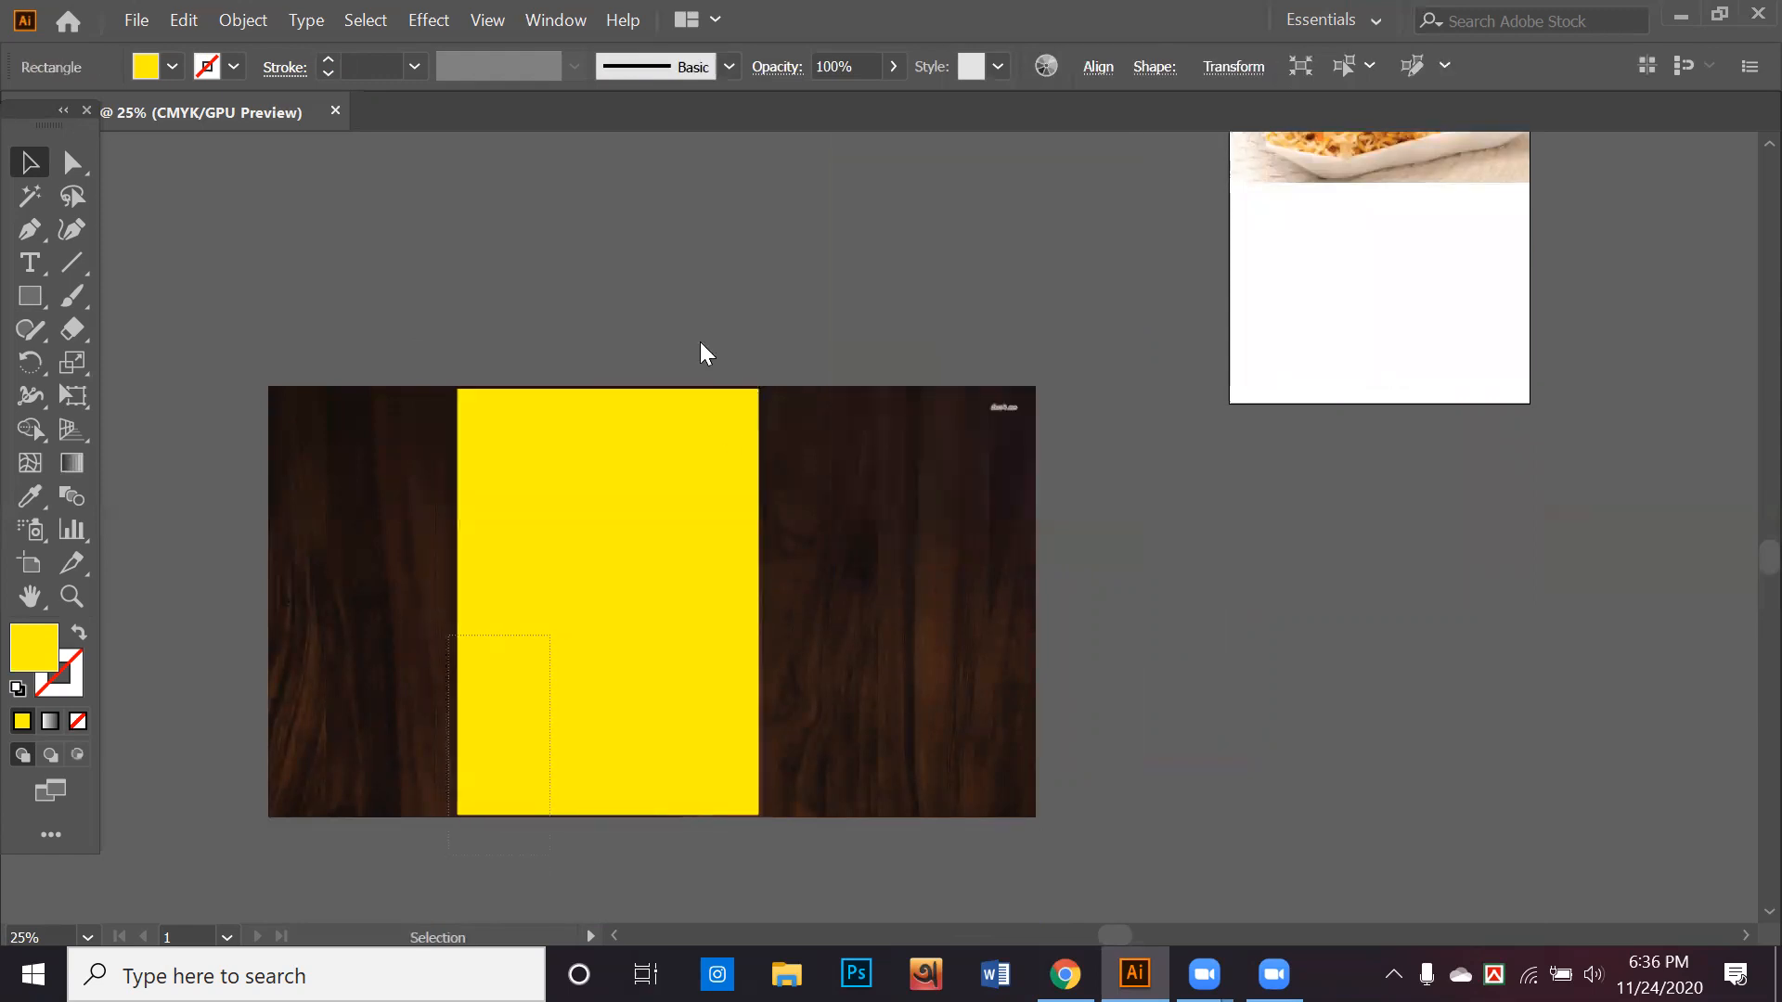
# Make a clipping mask from the yellow rectangle and the dark wood image
pyautogui.hotkey('ctrl', 'a')
pyautogui.rightClick(700, 323)
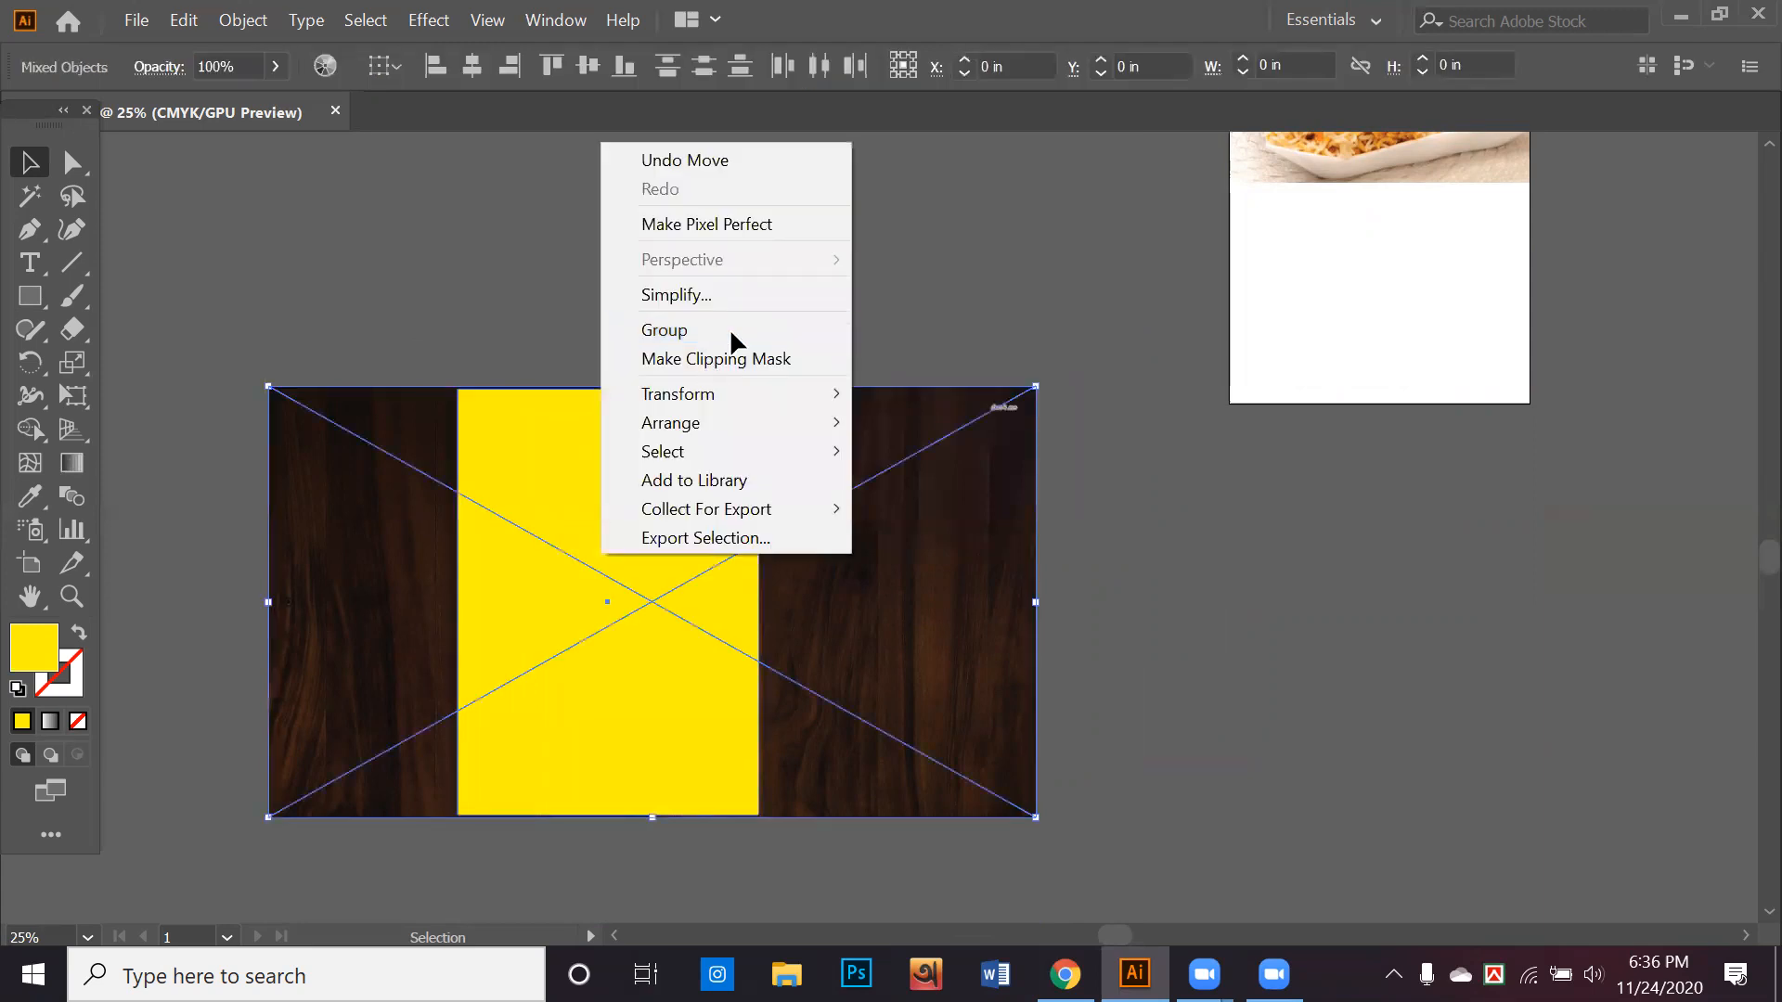
pyautogui.click(705, 358)
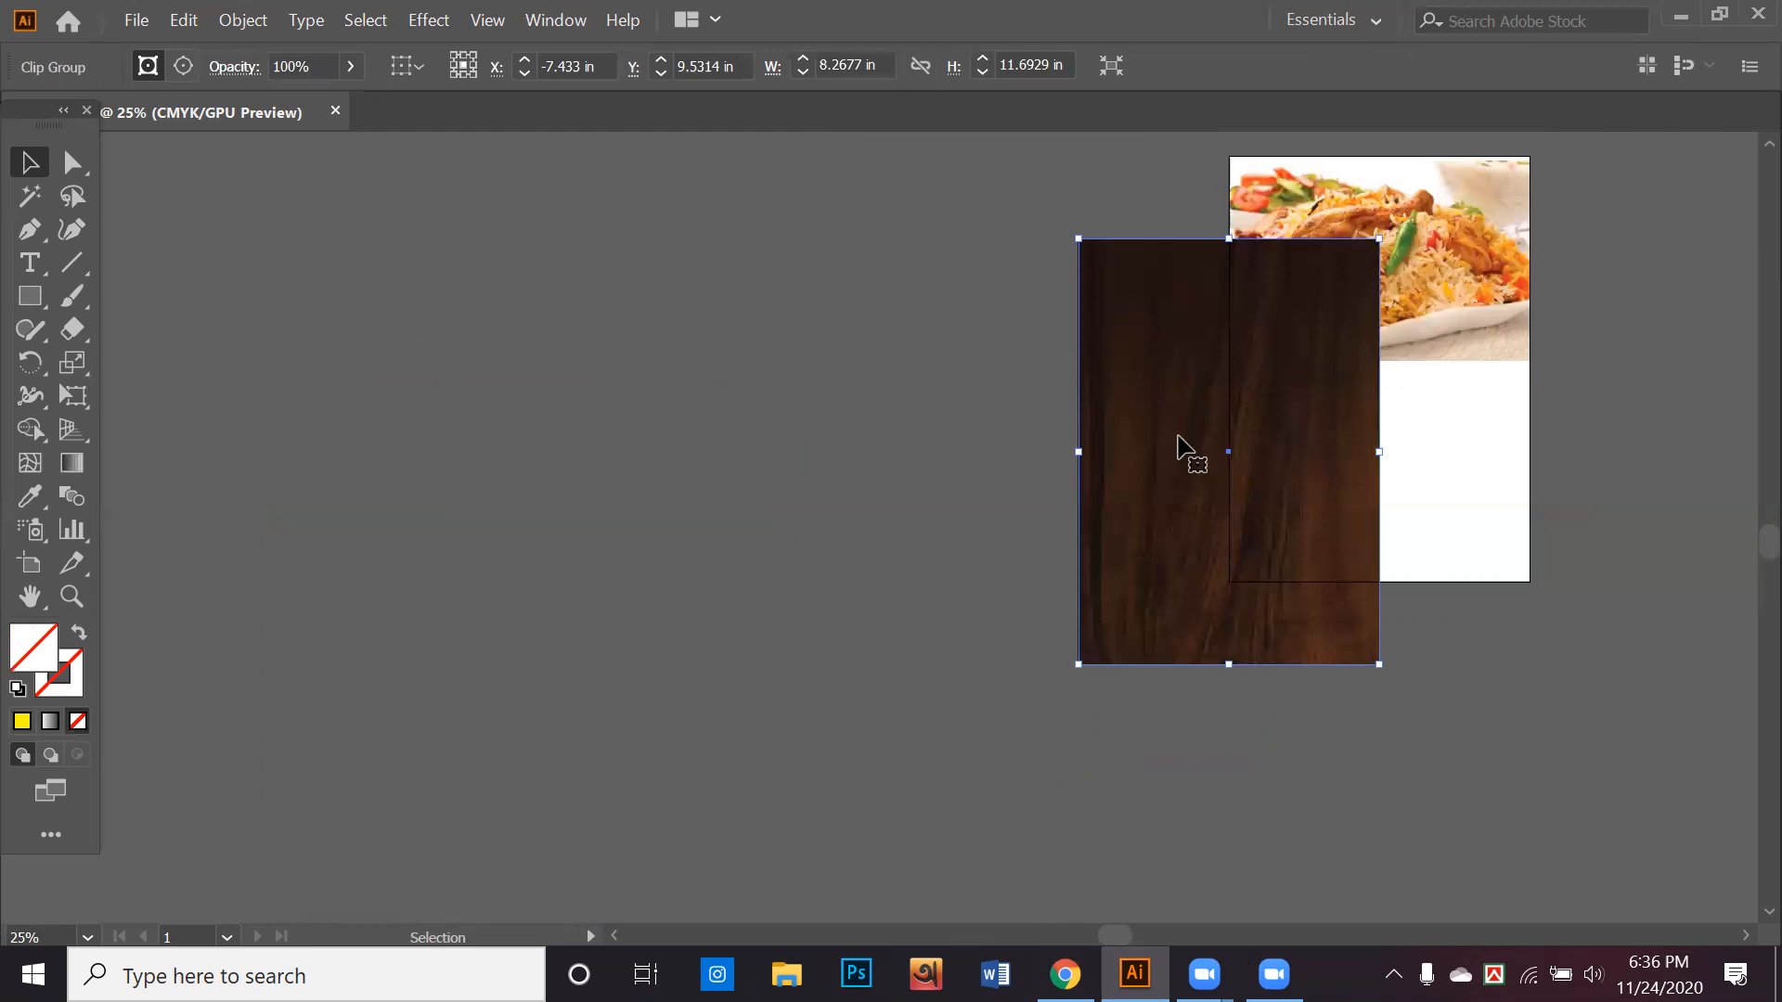
# Send the clipped wood image to the back behind the biriyani photo and align it with the artboard's edges
pyautogui.moveTo(1179, 450); pyautogui.dragTo(1278, 399)
pyautogui.rightClick(1278, 397)
pyautogui.moveTo(1346, 705)
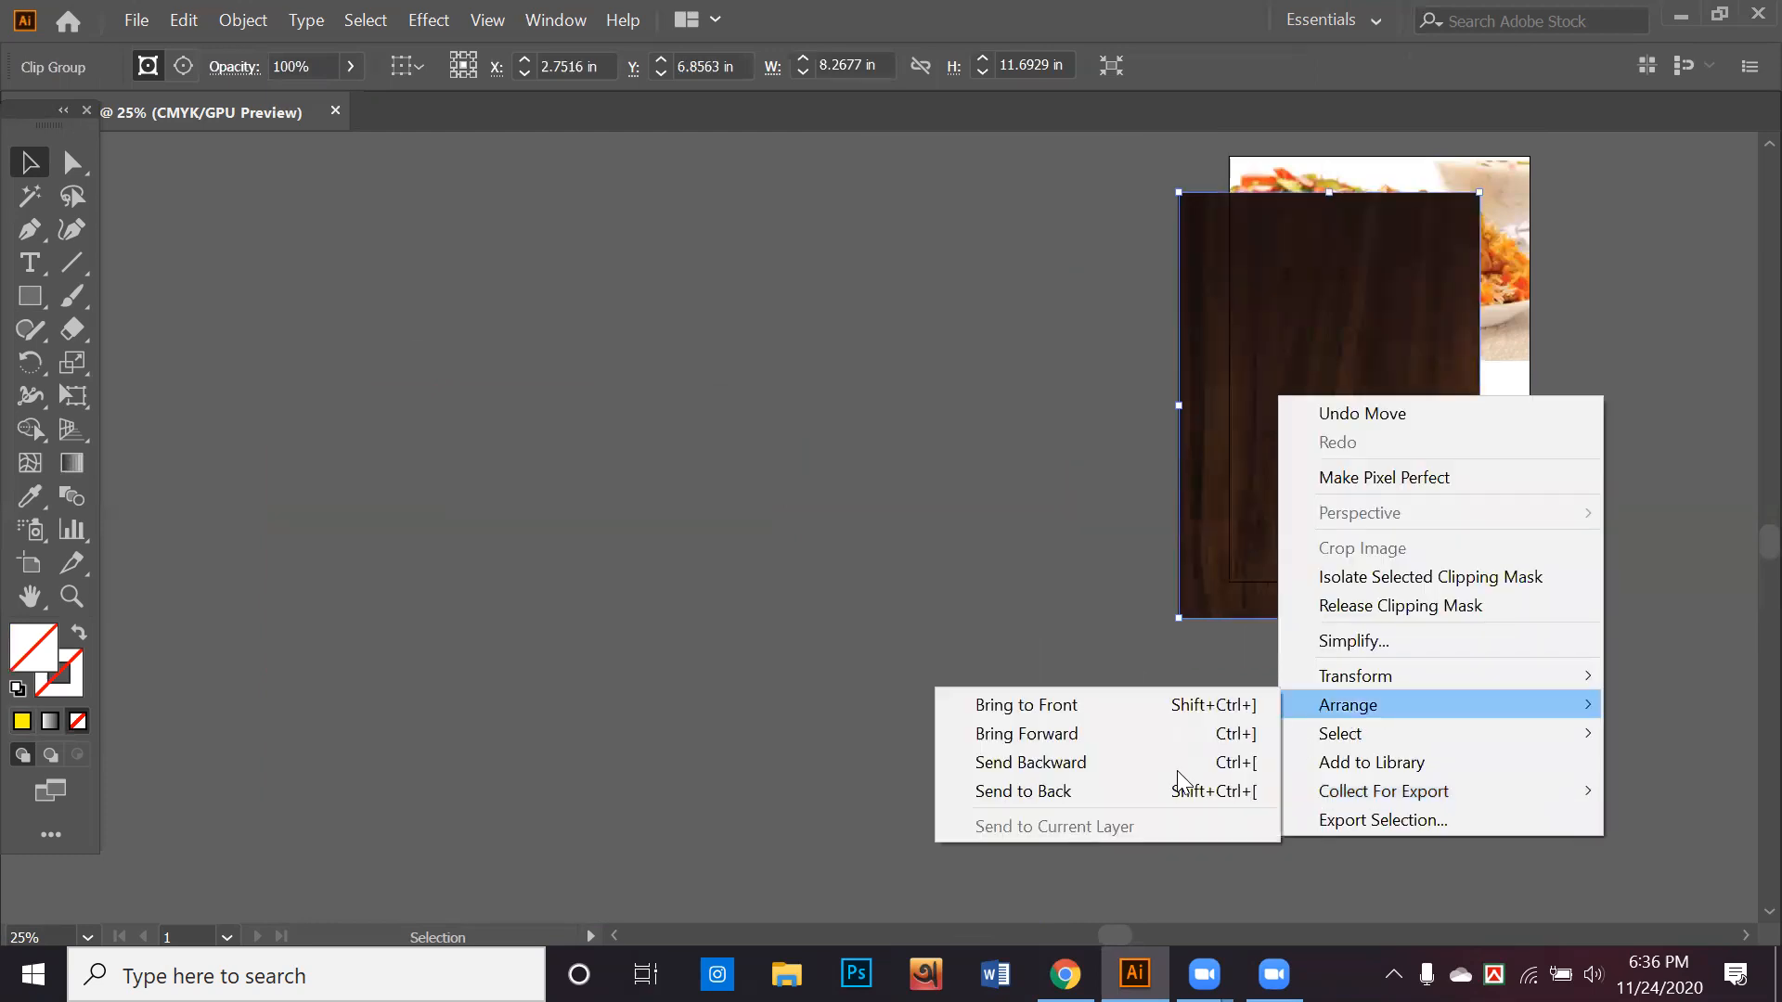
pyautogui.click(1235, 791)
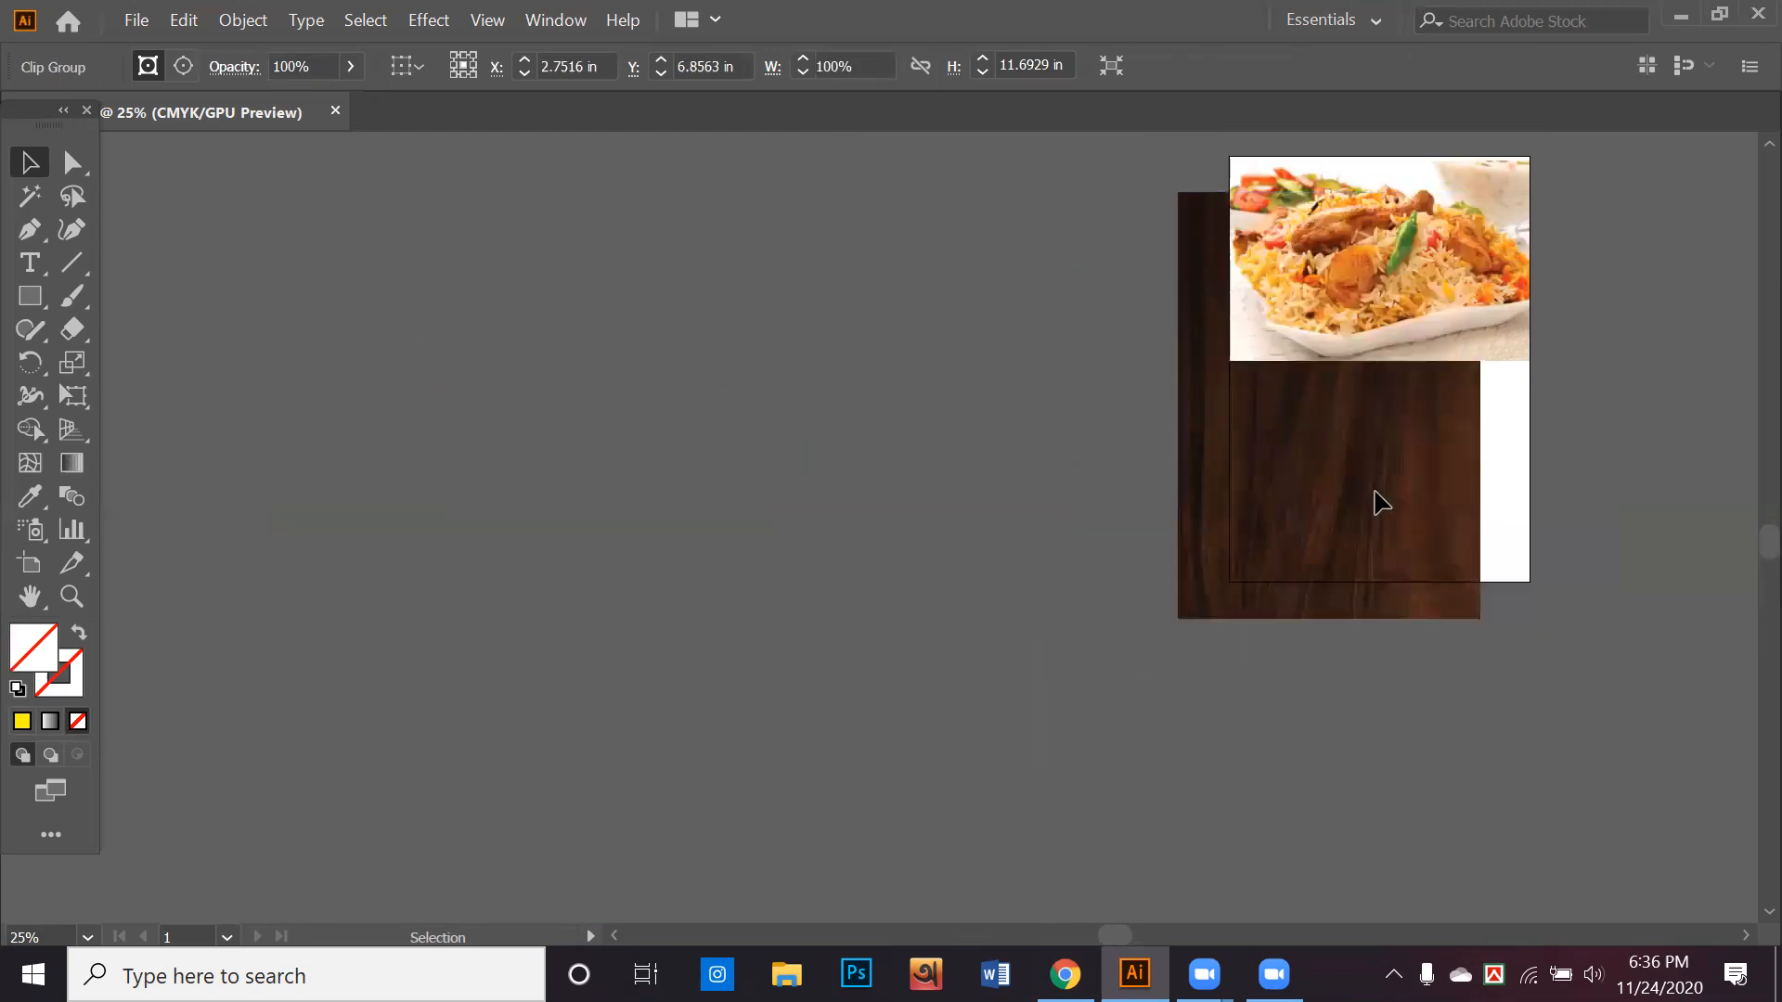
pyautogui.moveTo(1322, 521); pyautogui.dragTo(1373, 484)
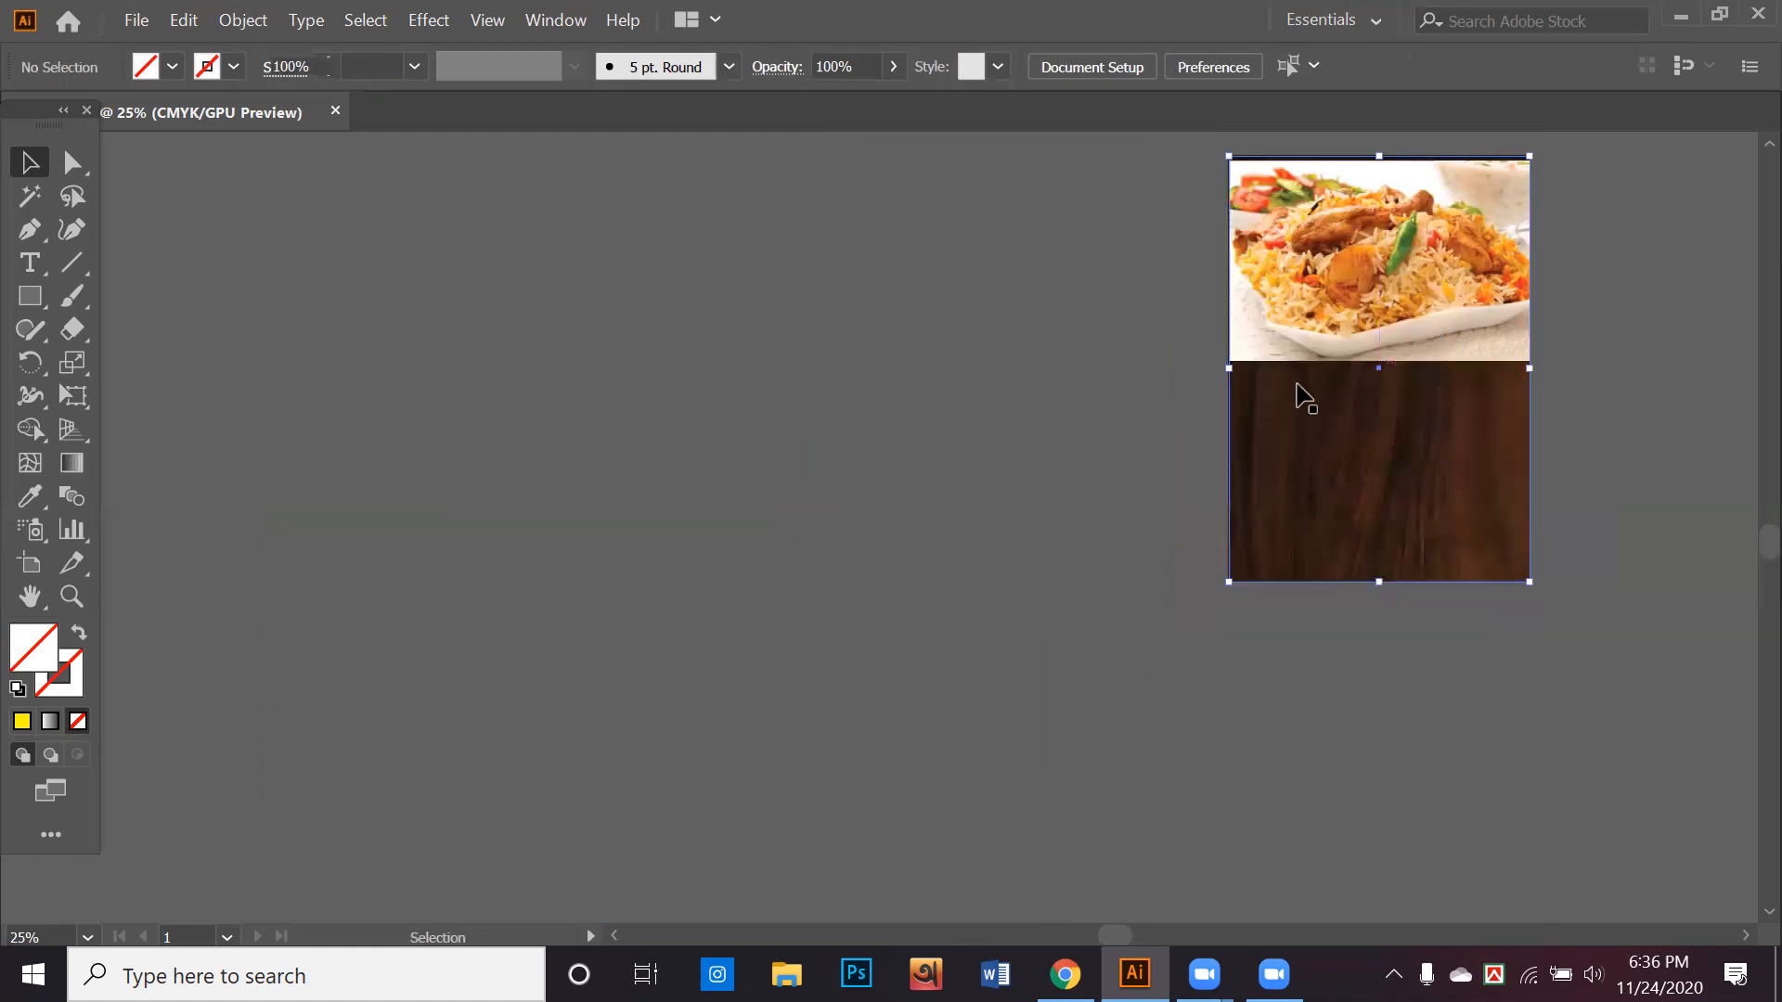
pyautogui.click(1658, 662)
pyautogui.scroll(1, 1549, 721)
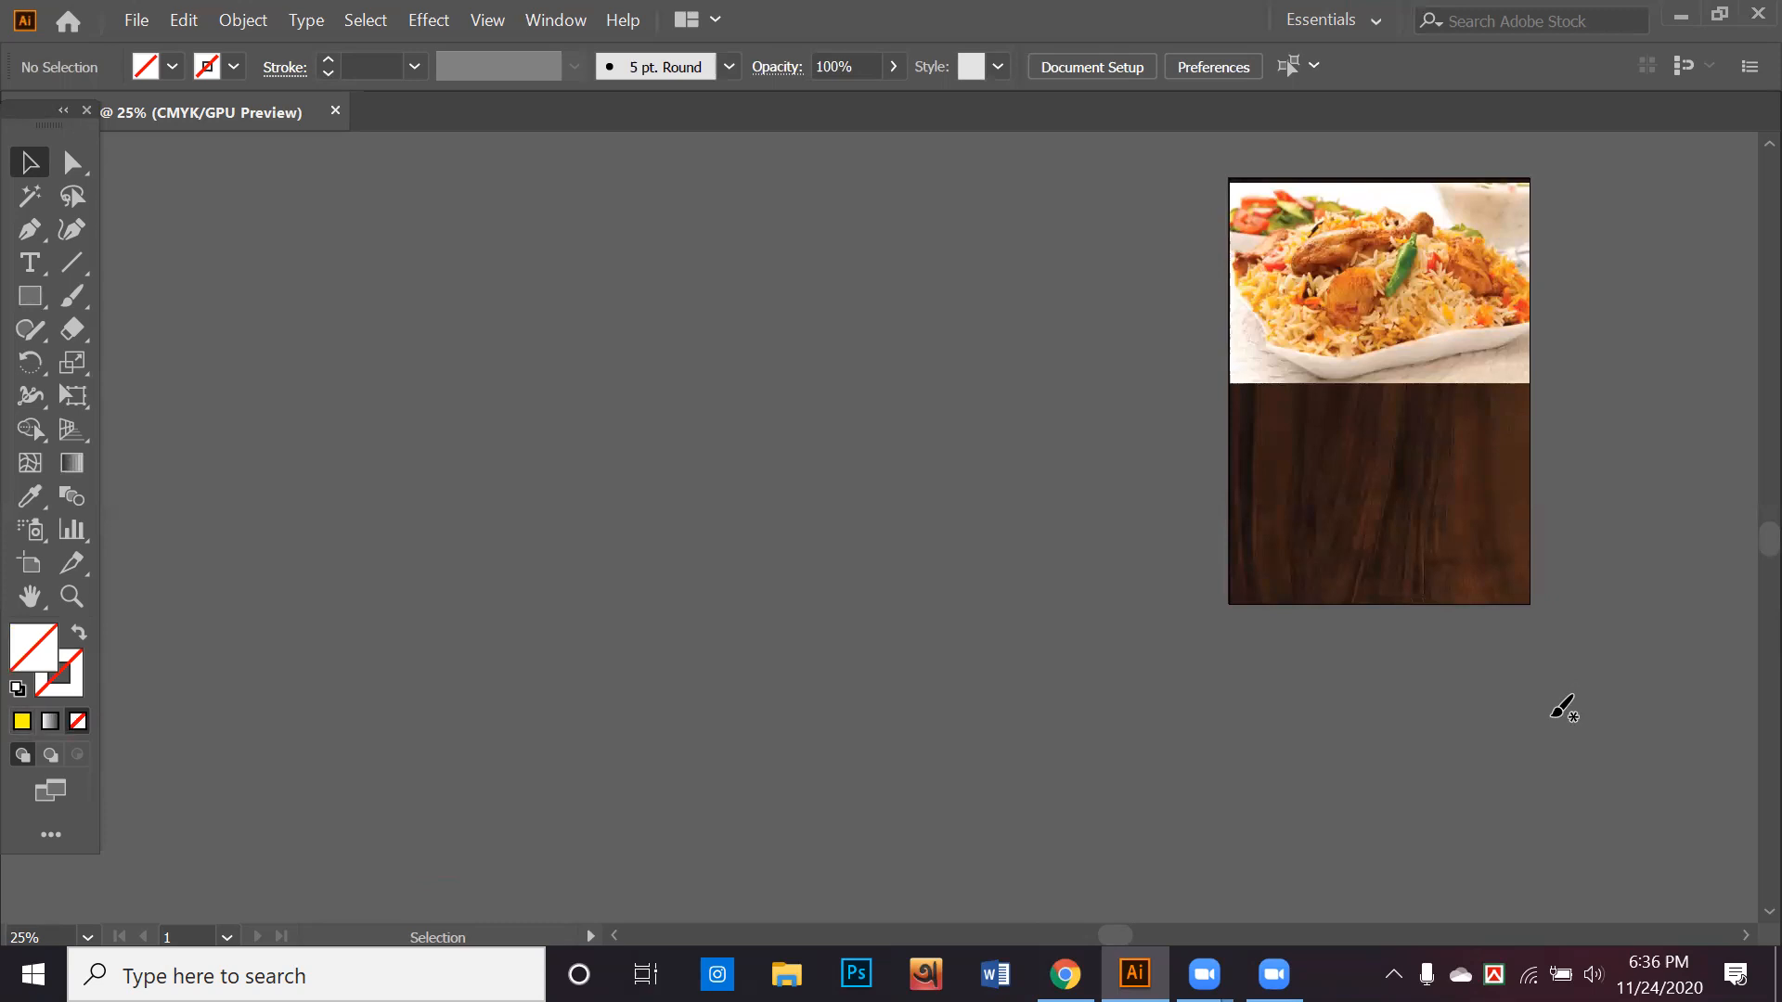
pyautogui.press('b')
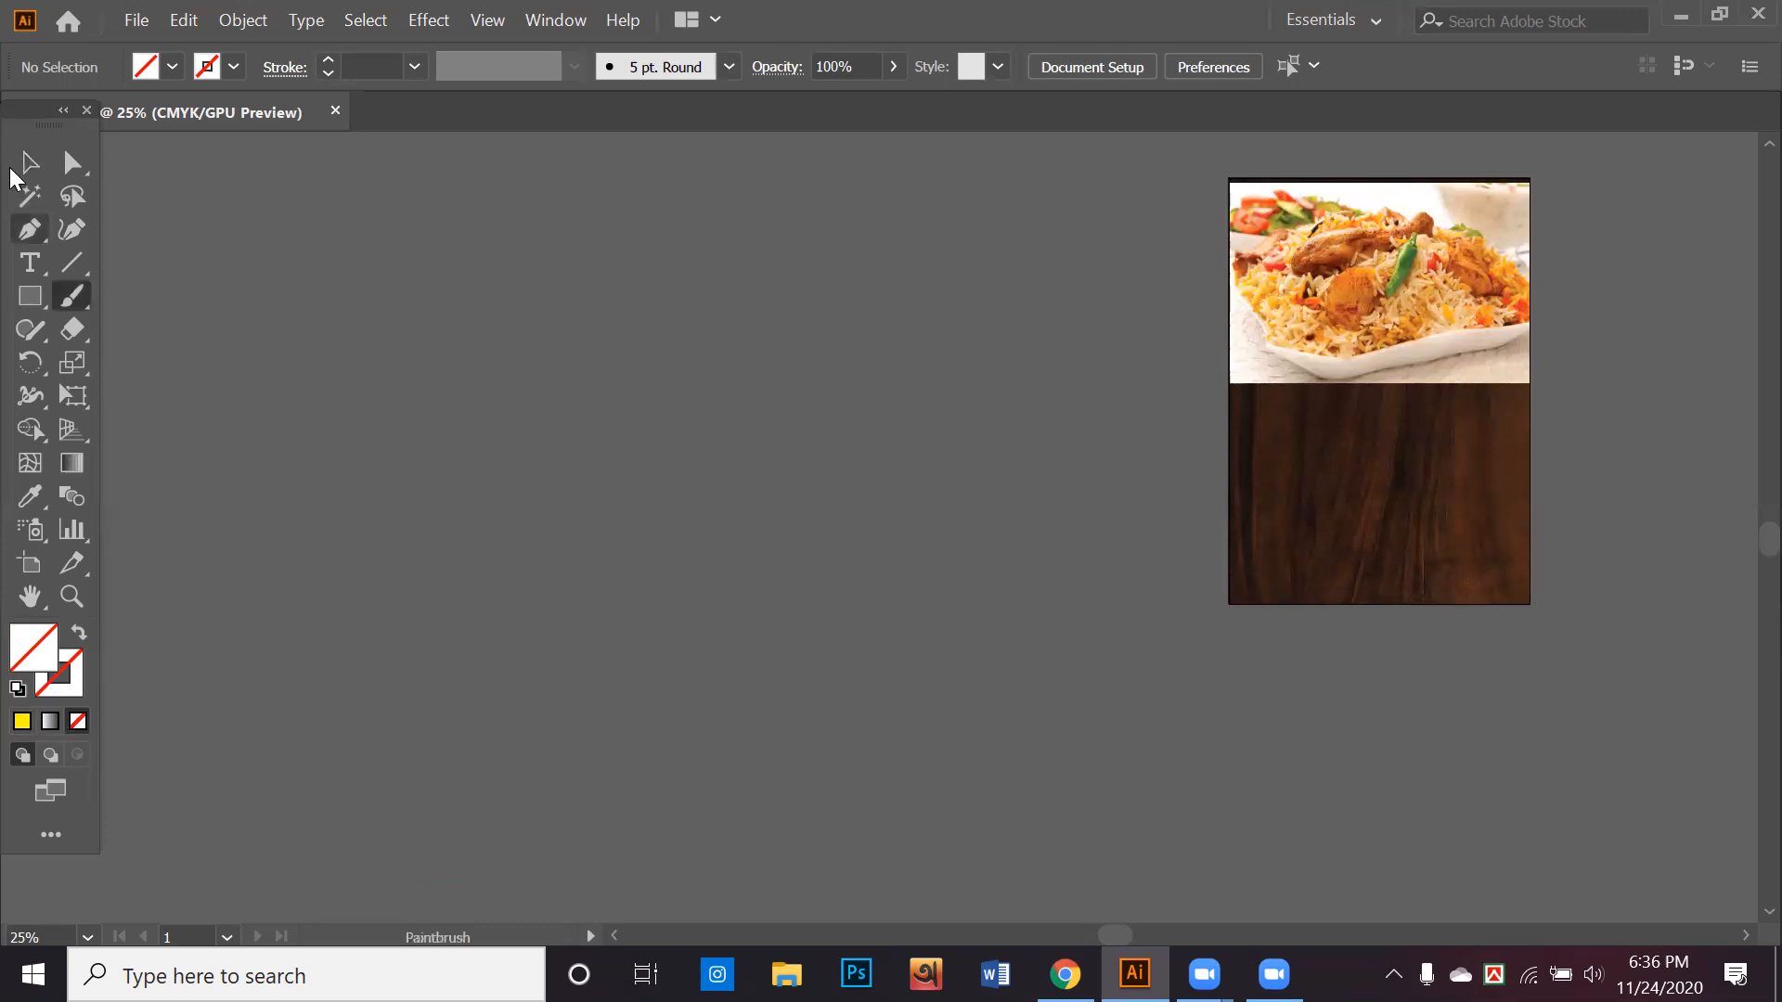
pyautogui.press('v')
pyautogui.hscroll(5, 848, 600)
pyautogui.scroll(2, 847, 600)
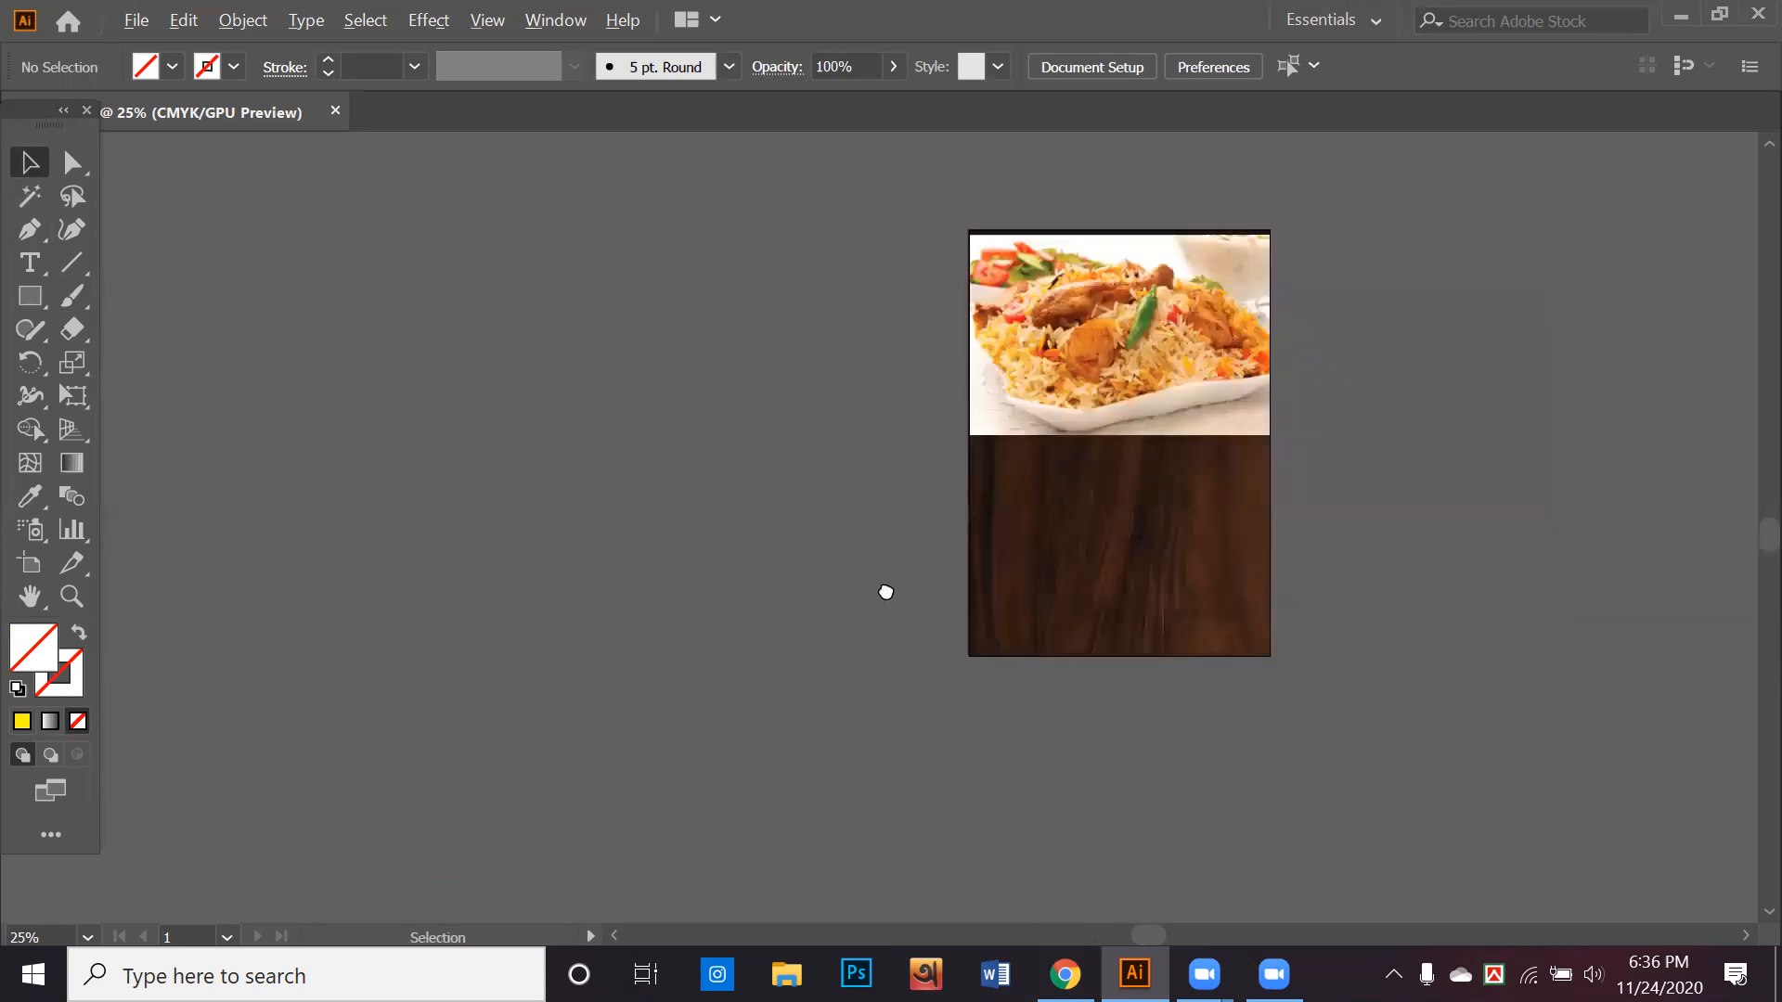
pyautogui.scroll(2, 815, 594)
pyautogui.scroll(-1, 1641, 588)
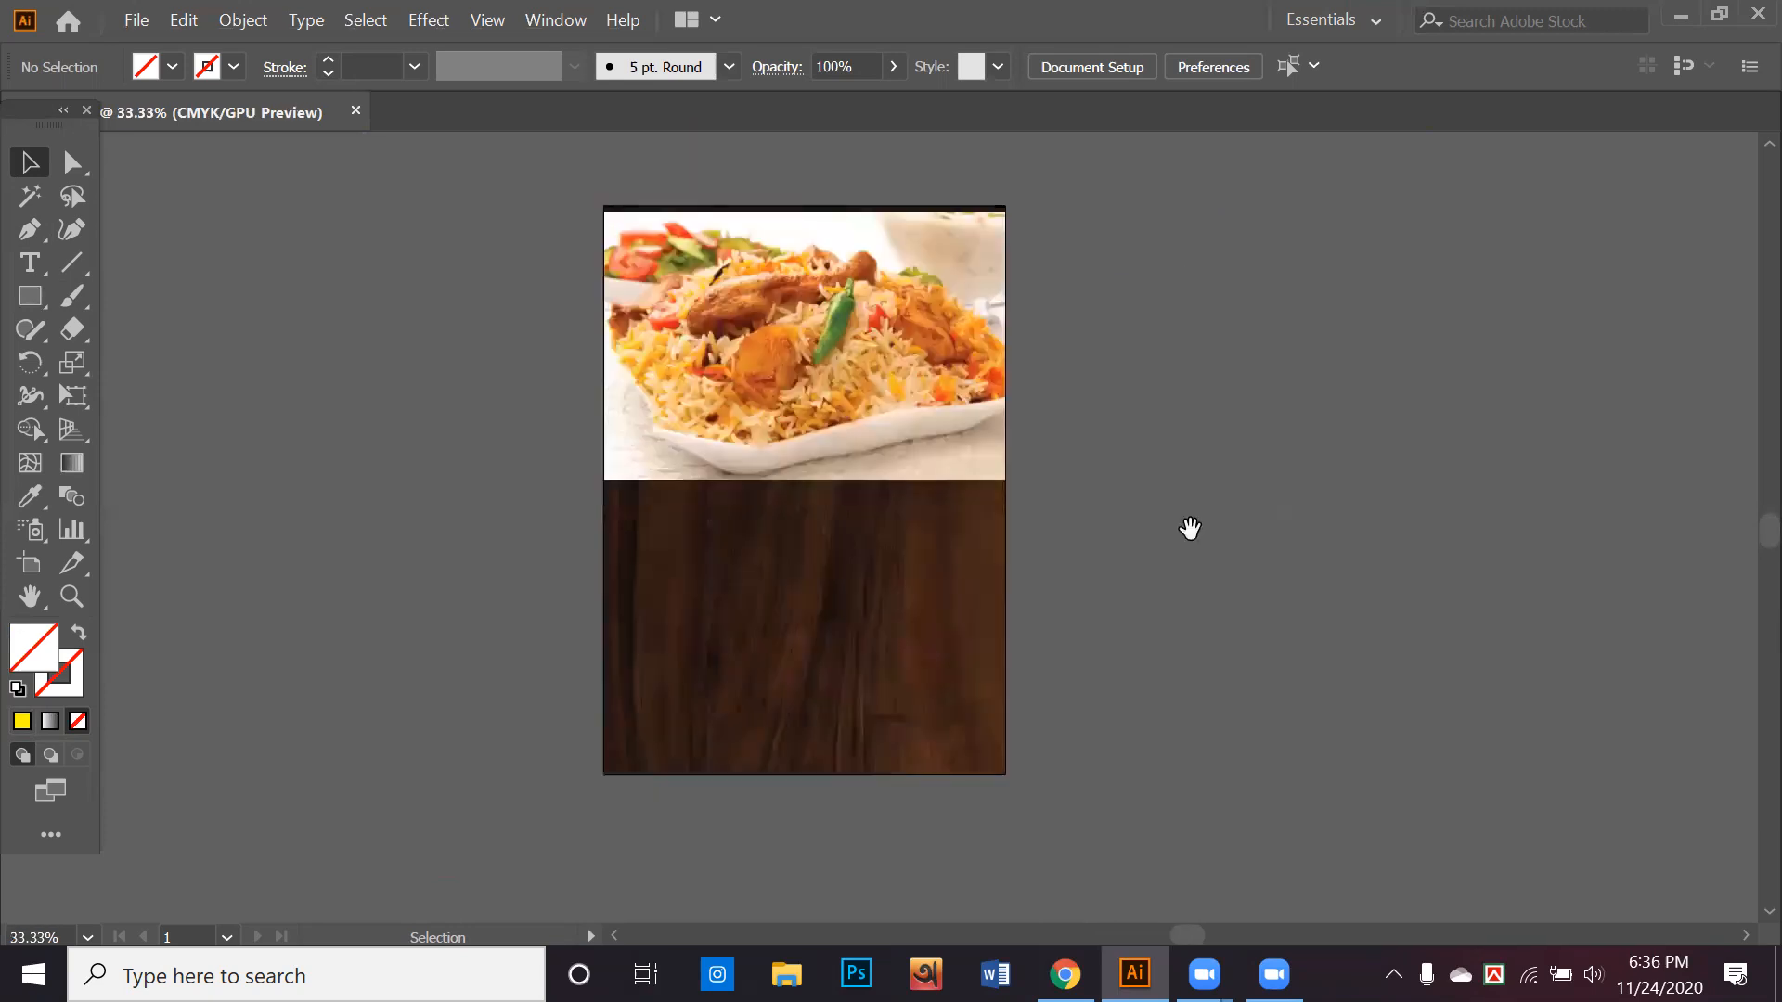
pyautogui.moveTo(1214, 822); pyautogui.dragTo(1274, 740)
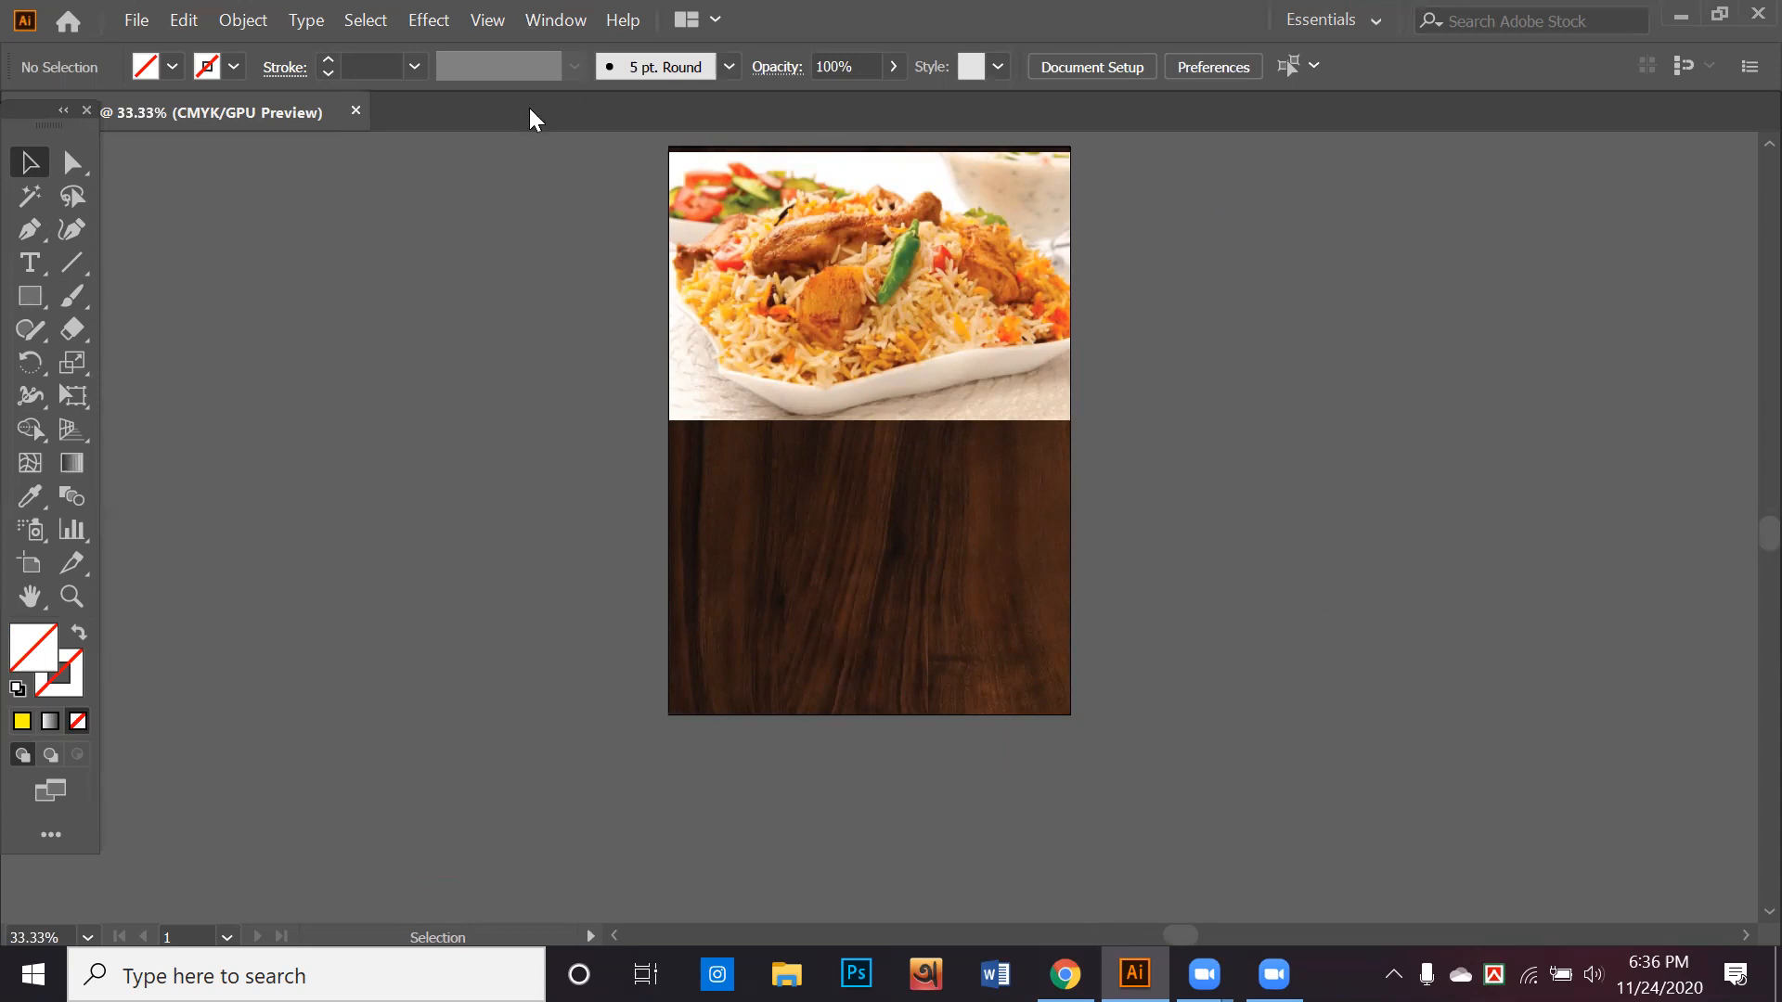
# Switch to Chrome and search Google Images for "vector shape" in place of the wood texture search
pyautogui.hotkey('alt', 'Tab')
pyautogui.tripleClick(445, 111)
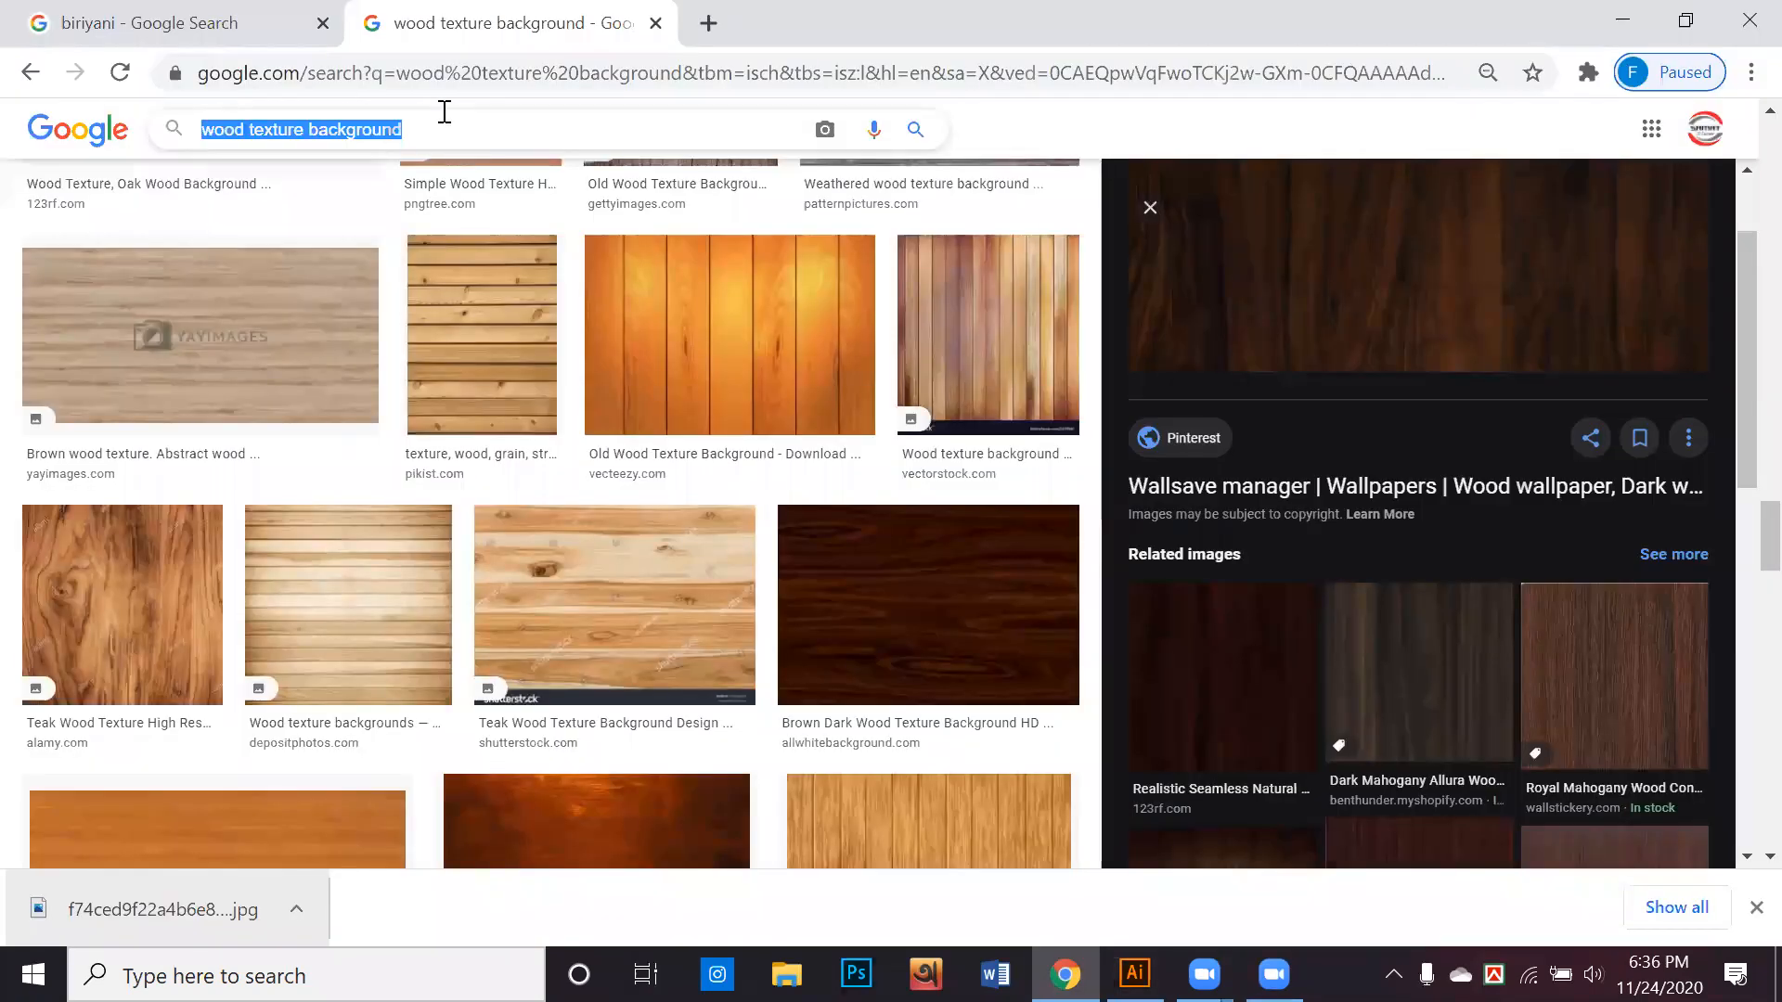
pyautogui.write('ve')
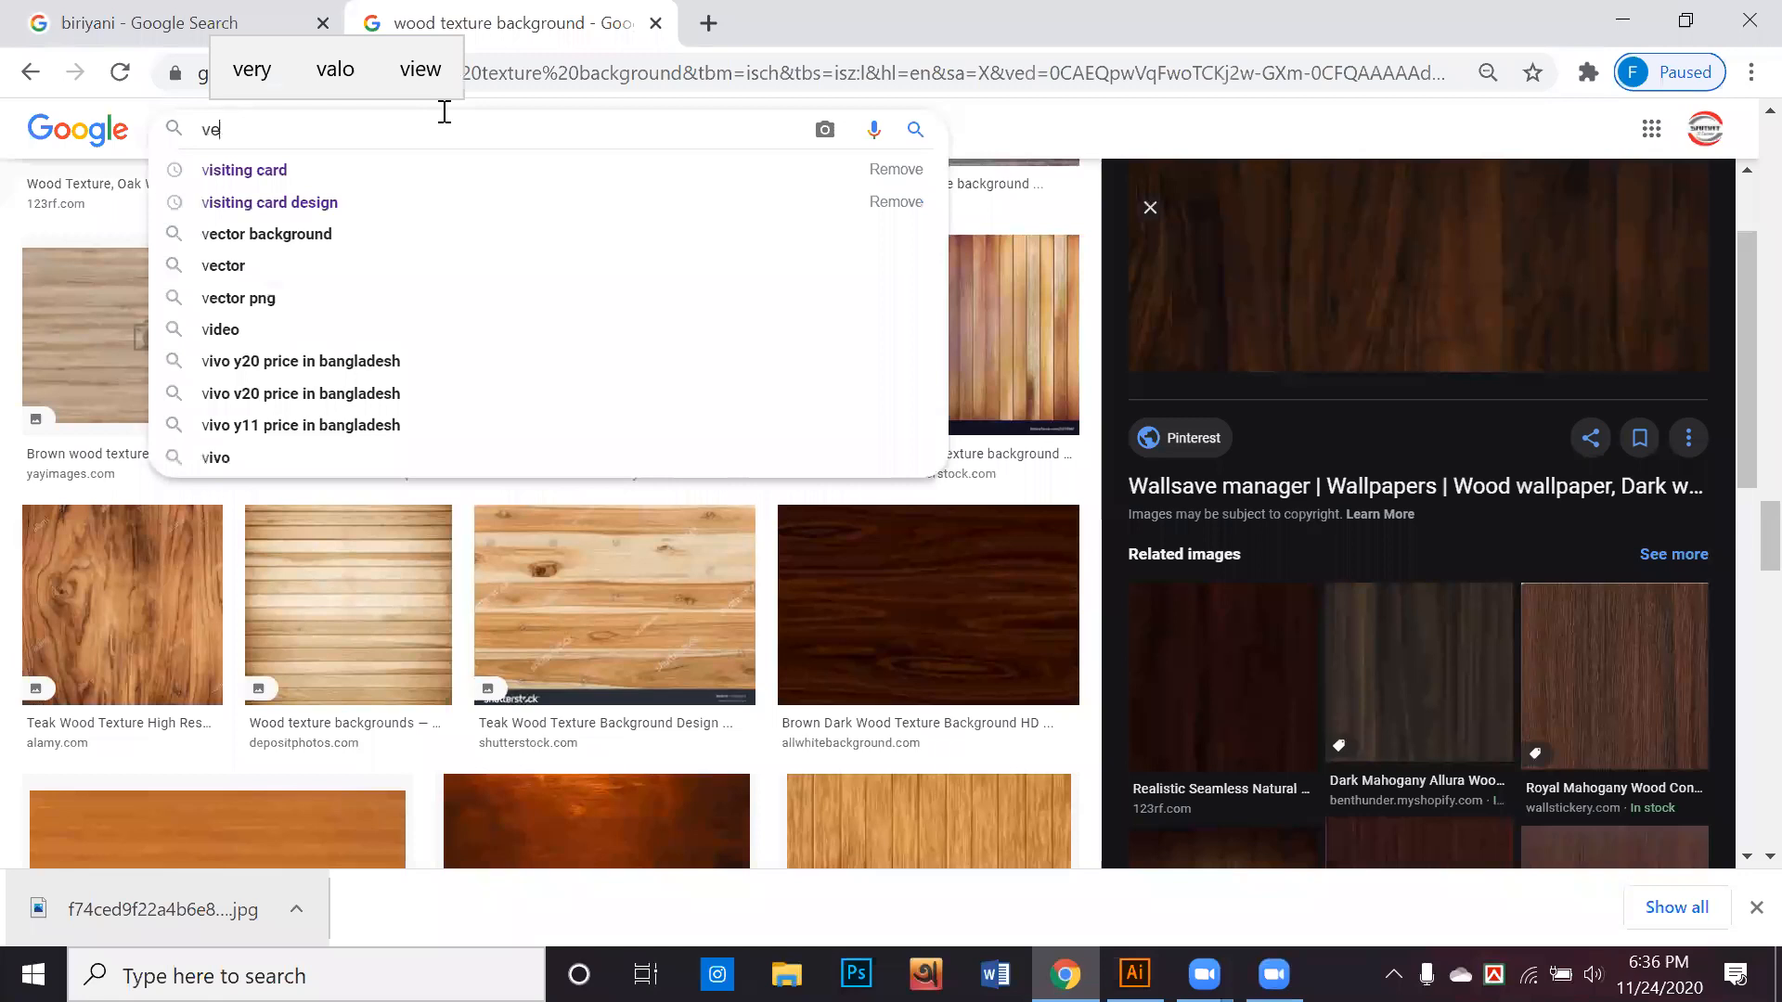
pyautogui.write('ctor s')
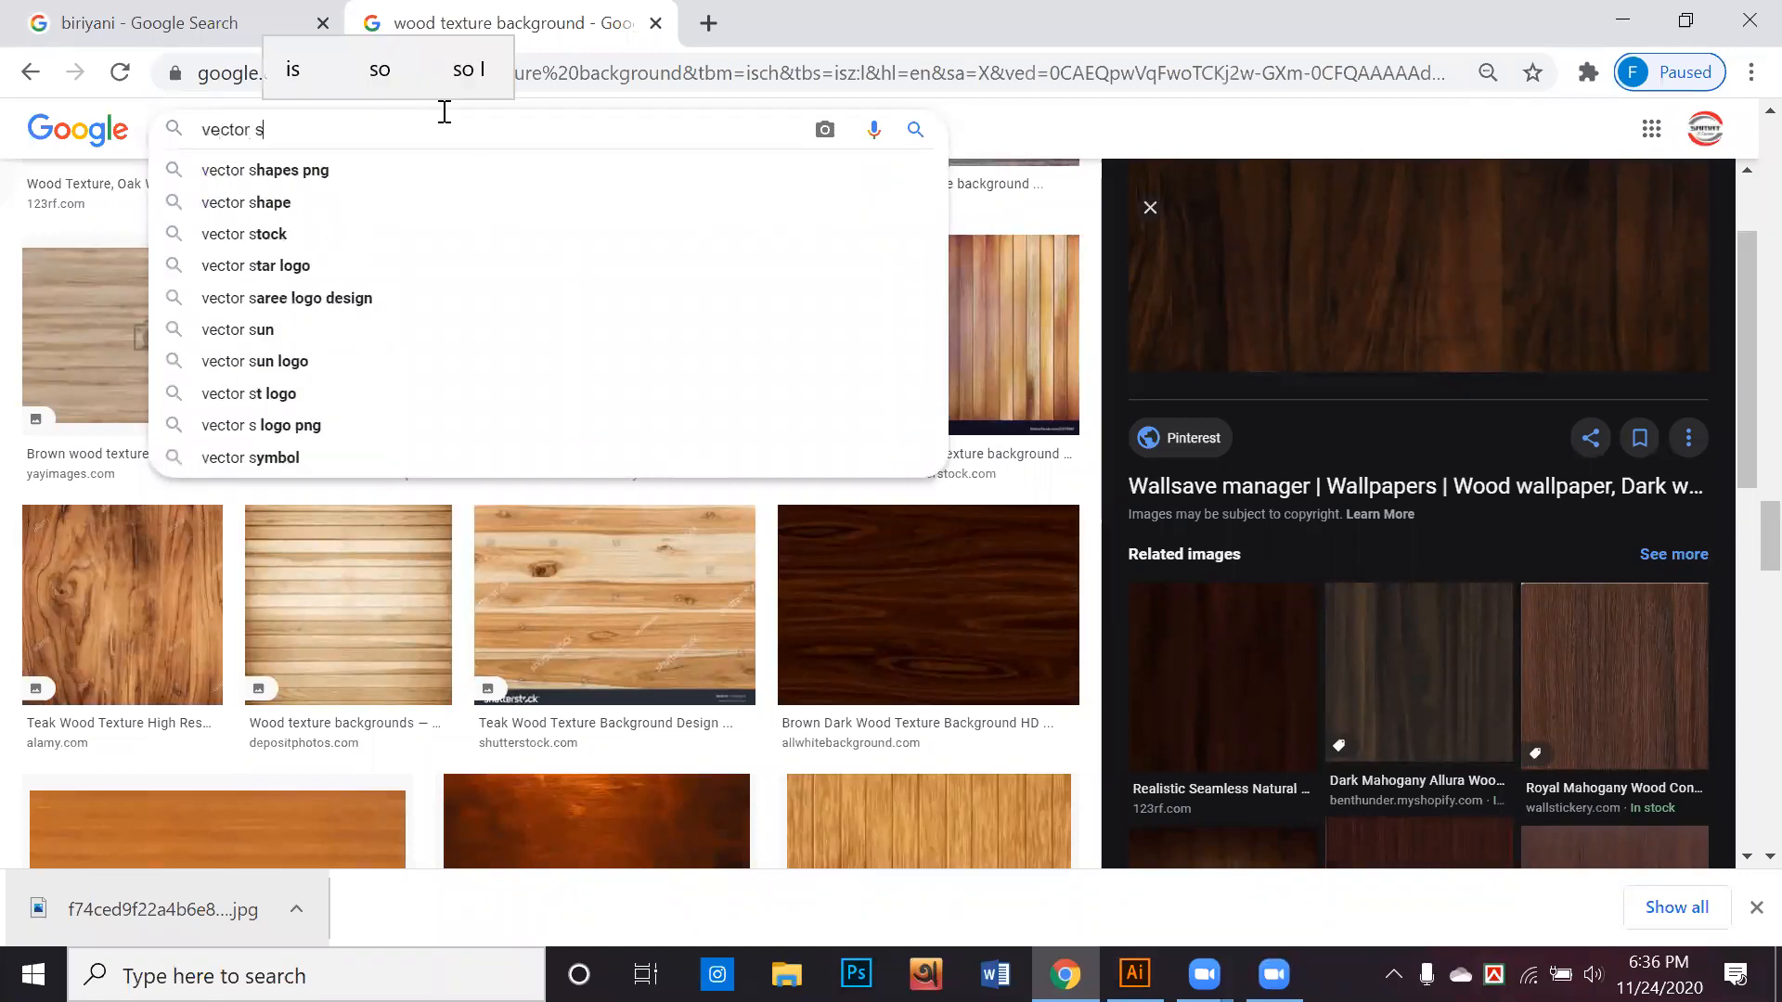
pyautogui.write('hape')
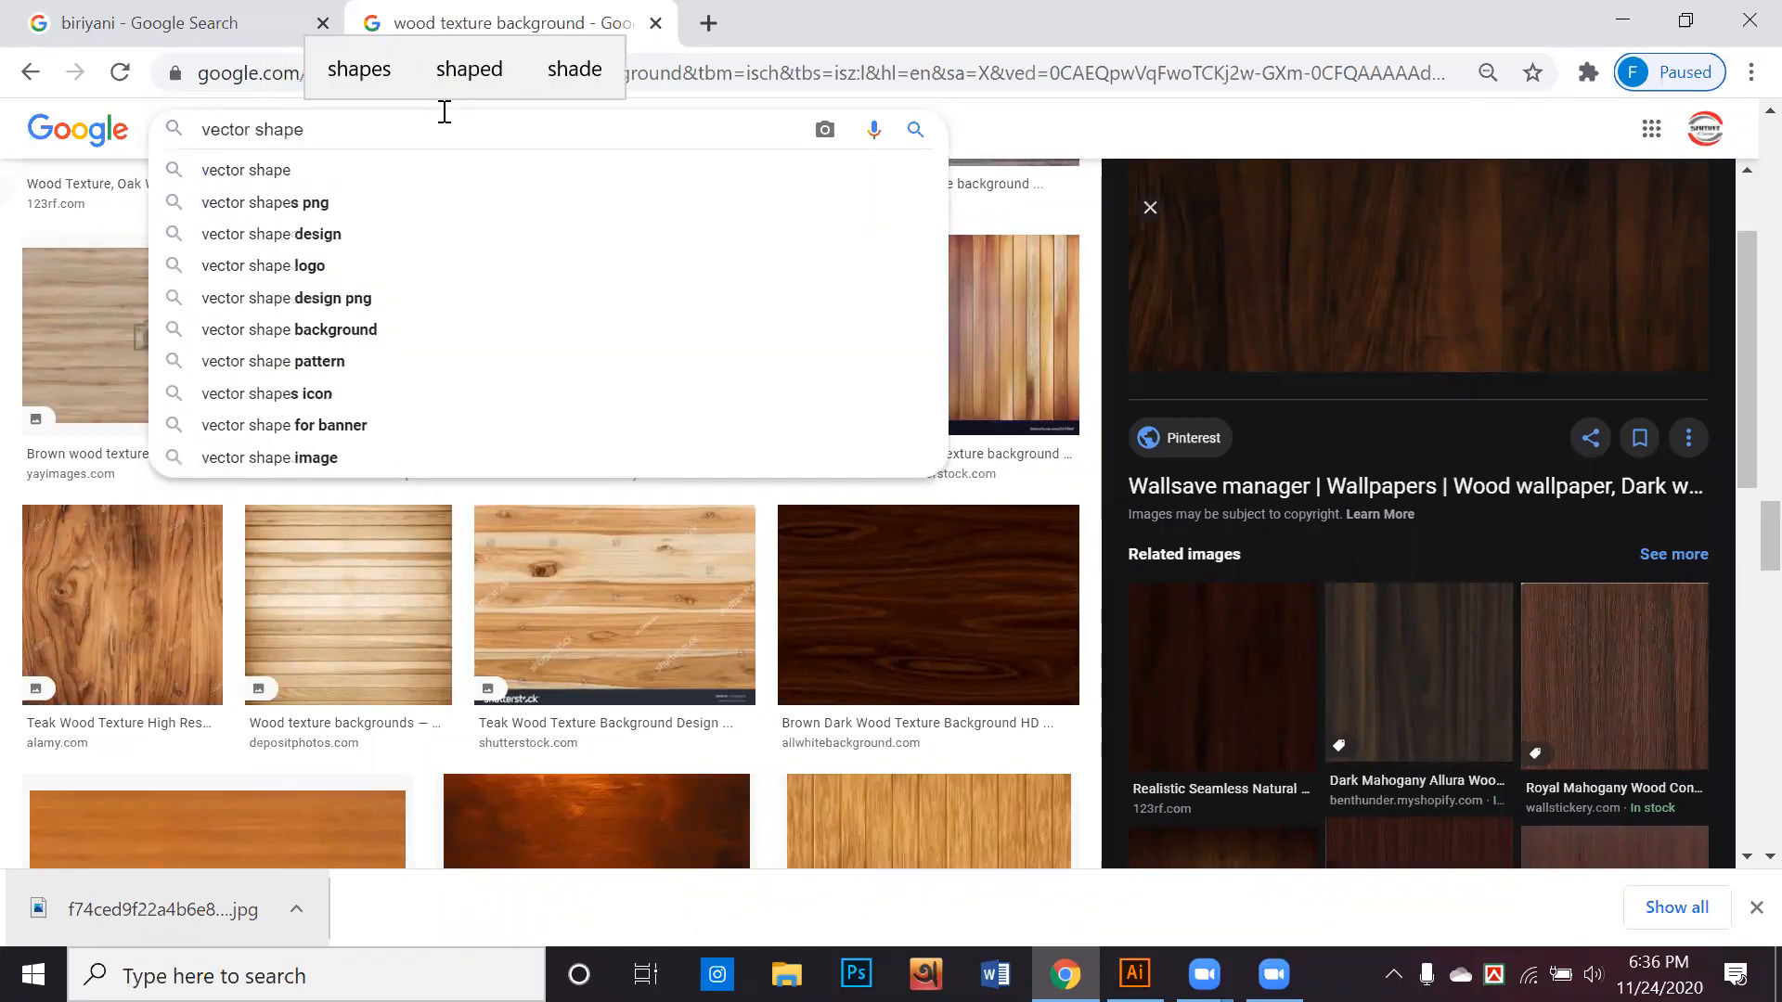
pyautogui.press('Return')
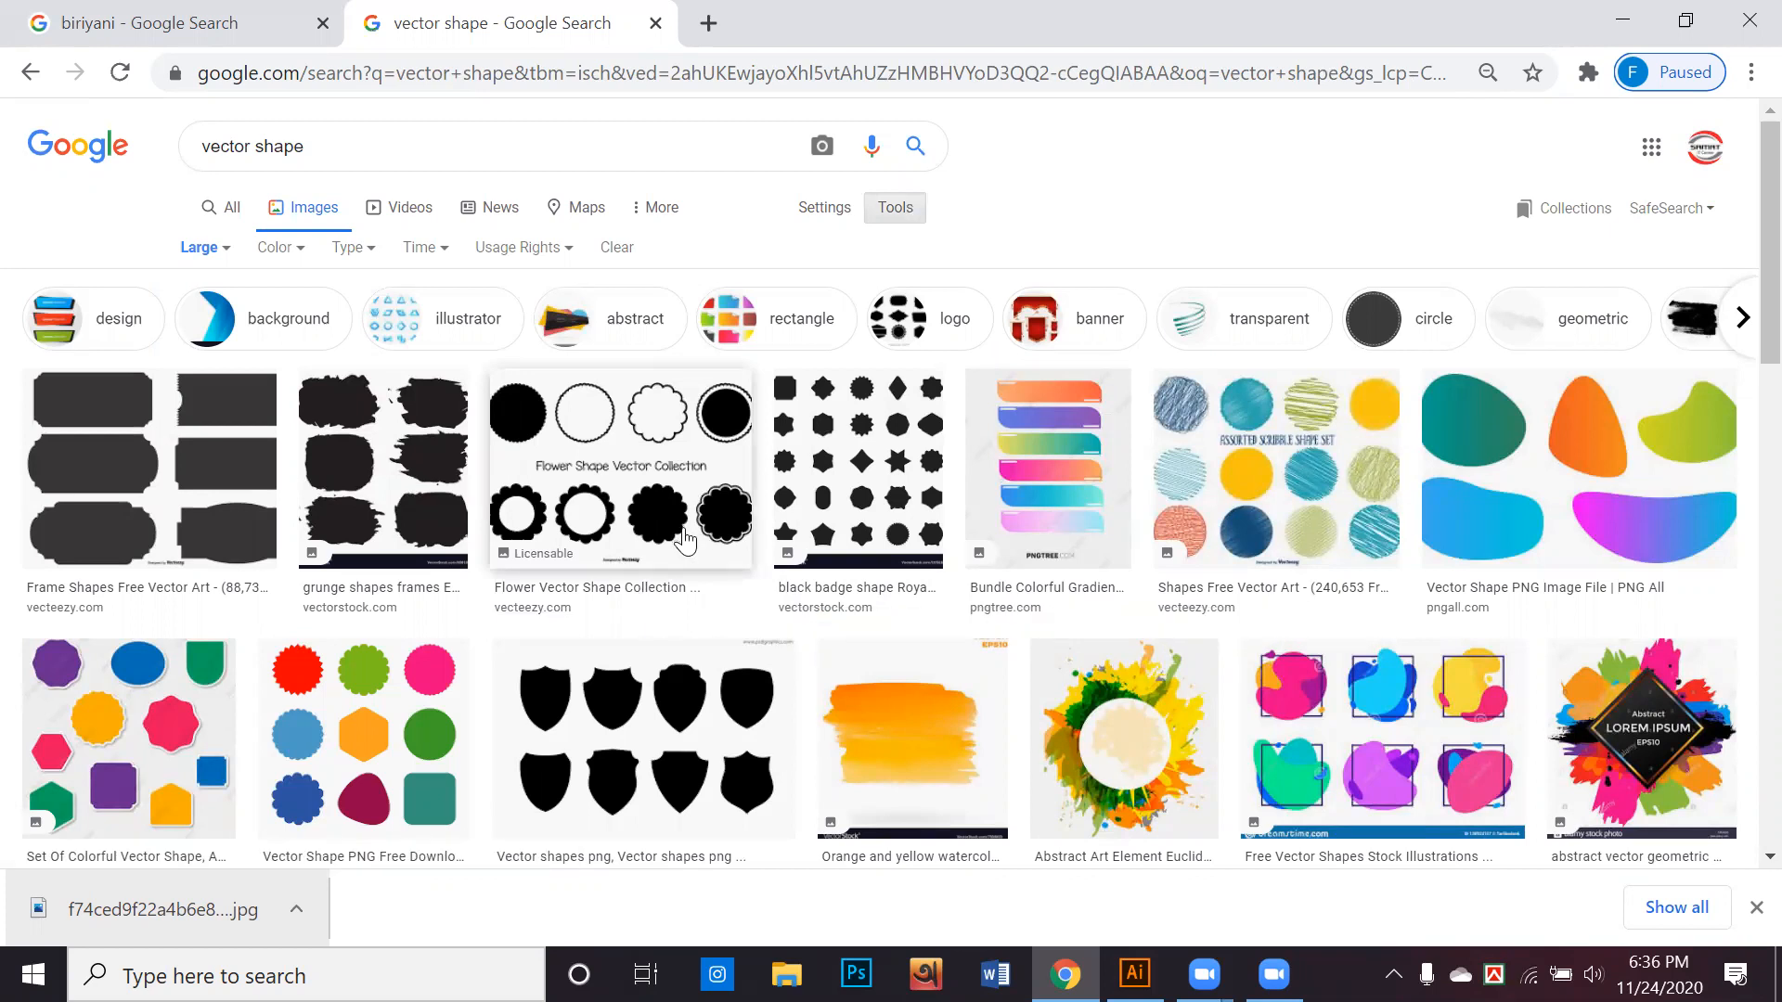
# Open the preview of the Creative Market "Abstract Vector Shape" image among the vector shape results
pyautogui.scroll(-4, 682, 561)
pyautogui.scroll(-2, 684, 564)
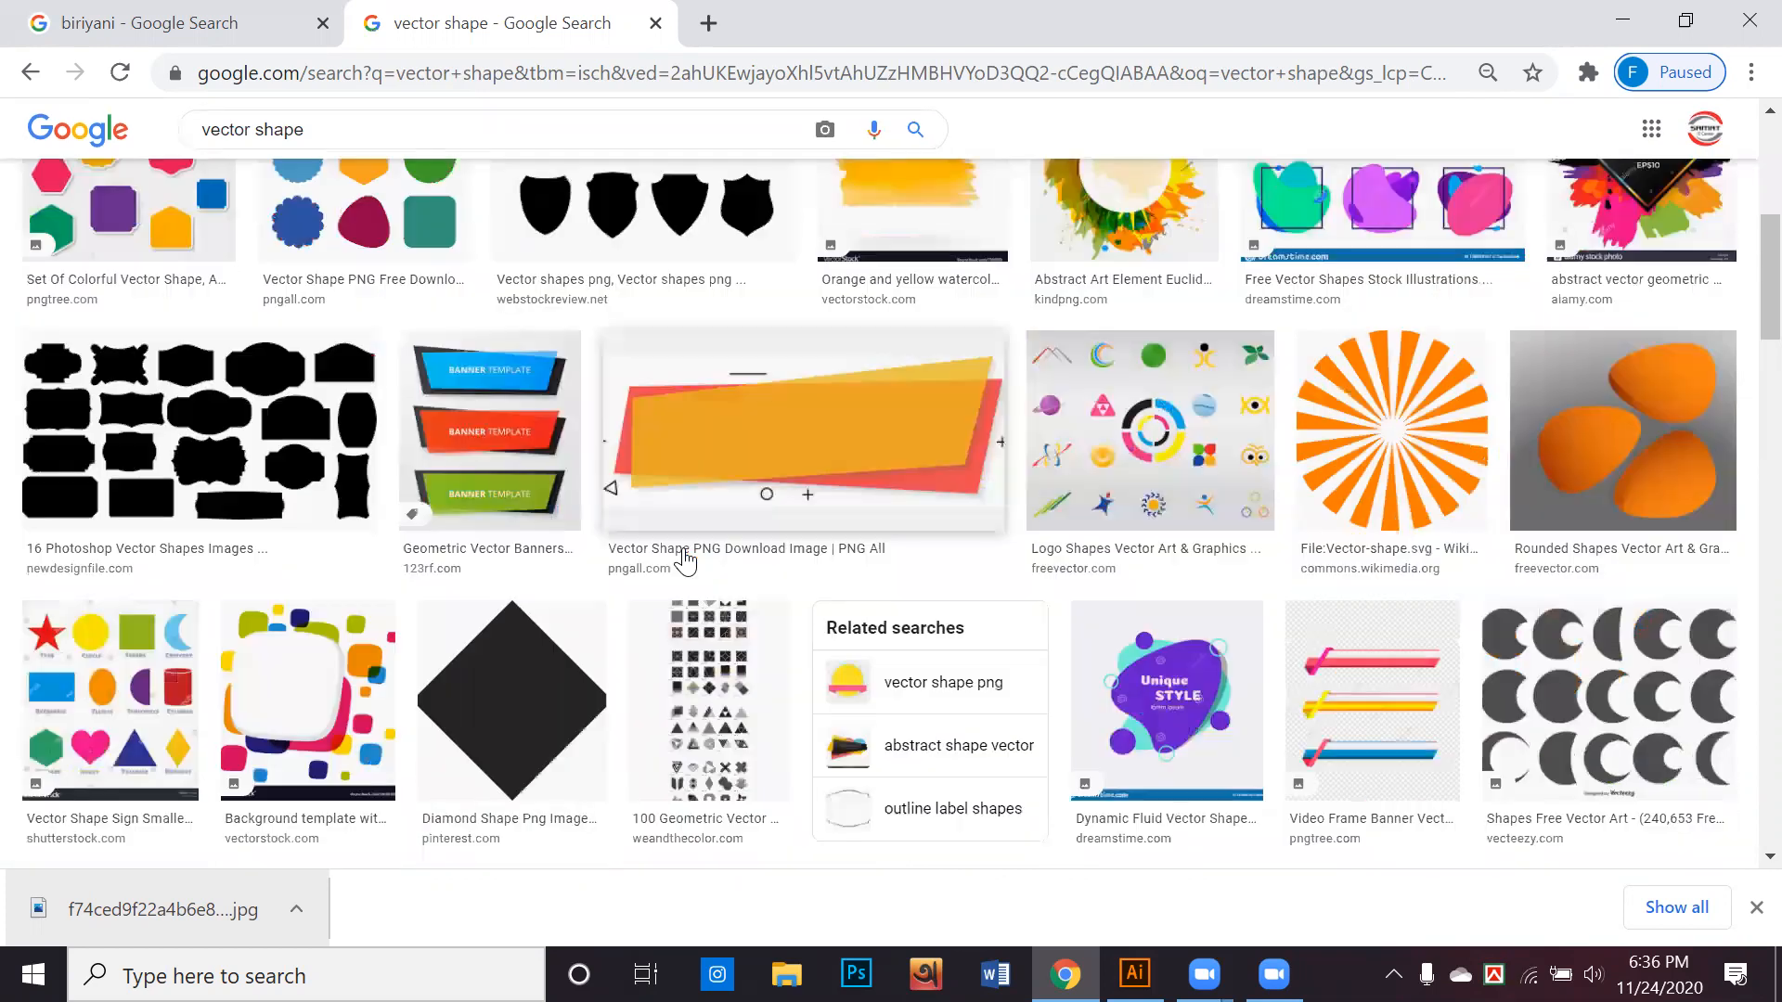
pyautogui.scroll(-7, 564, 575)
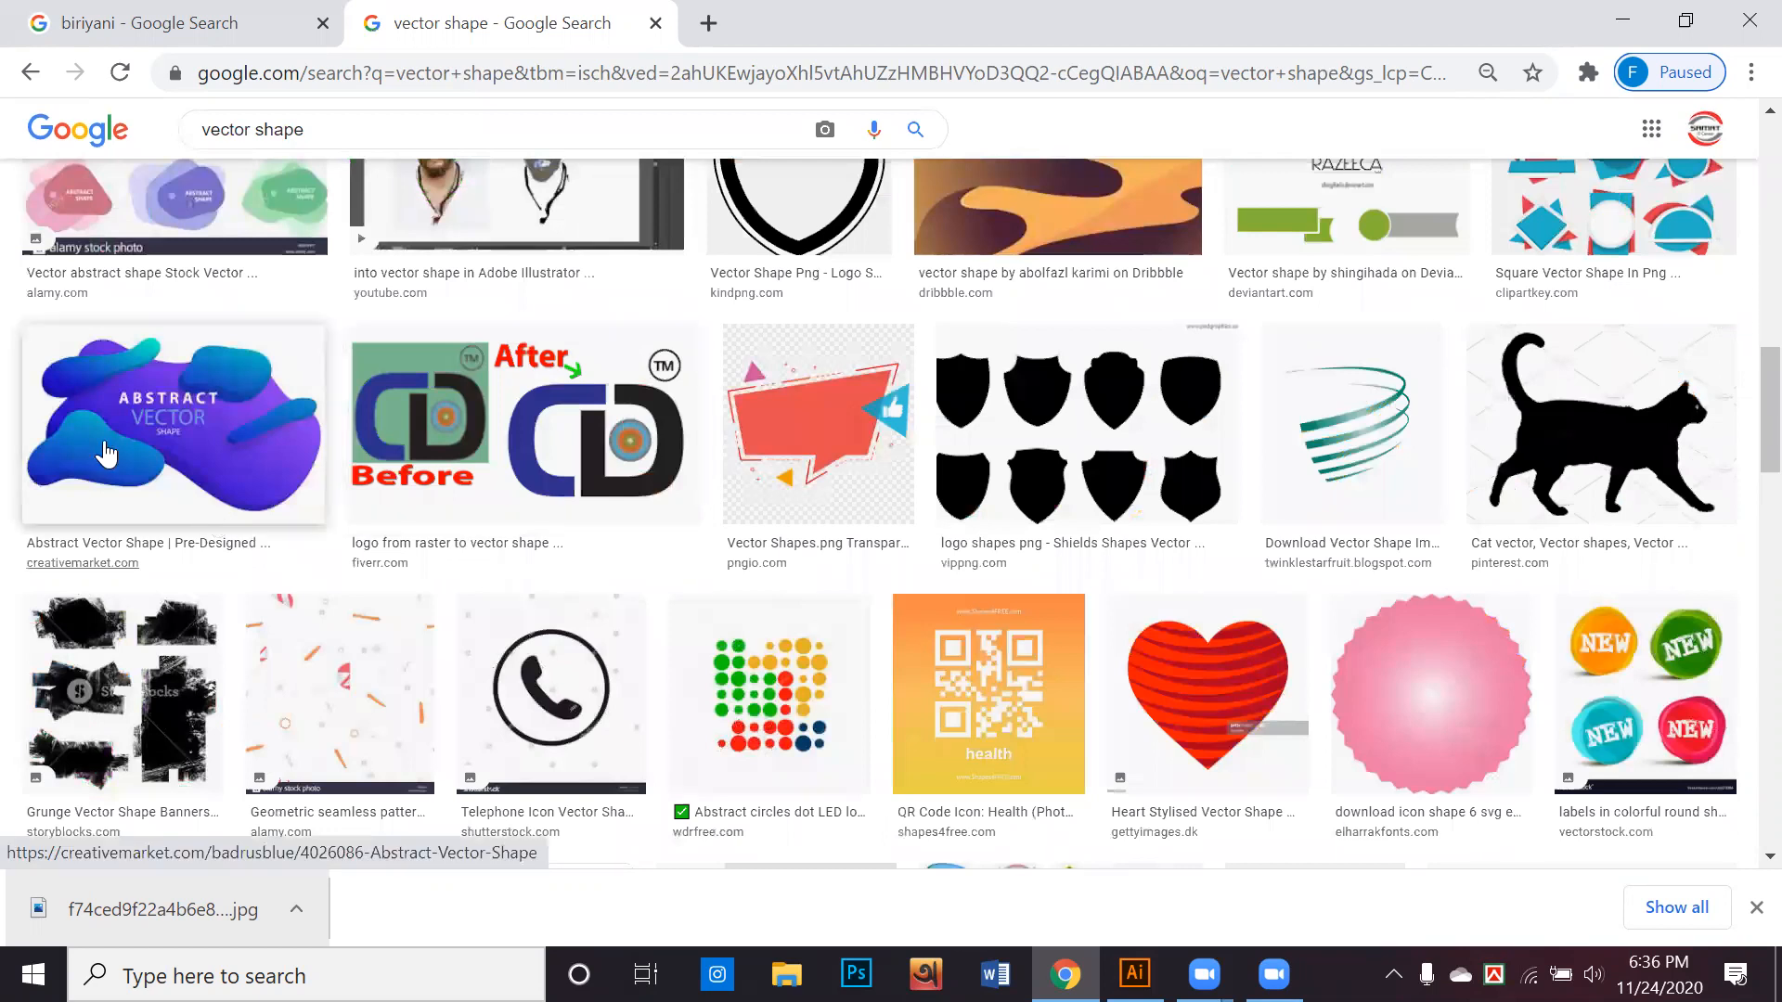
pyautogui.click(228, 439)
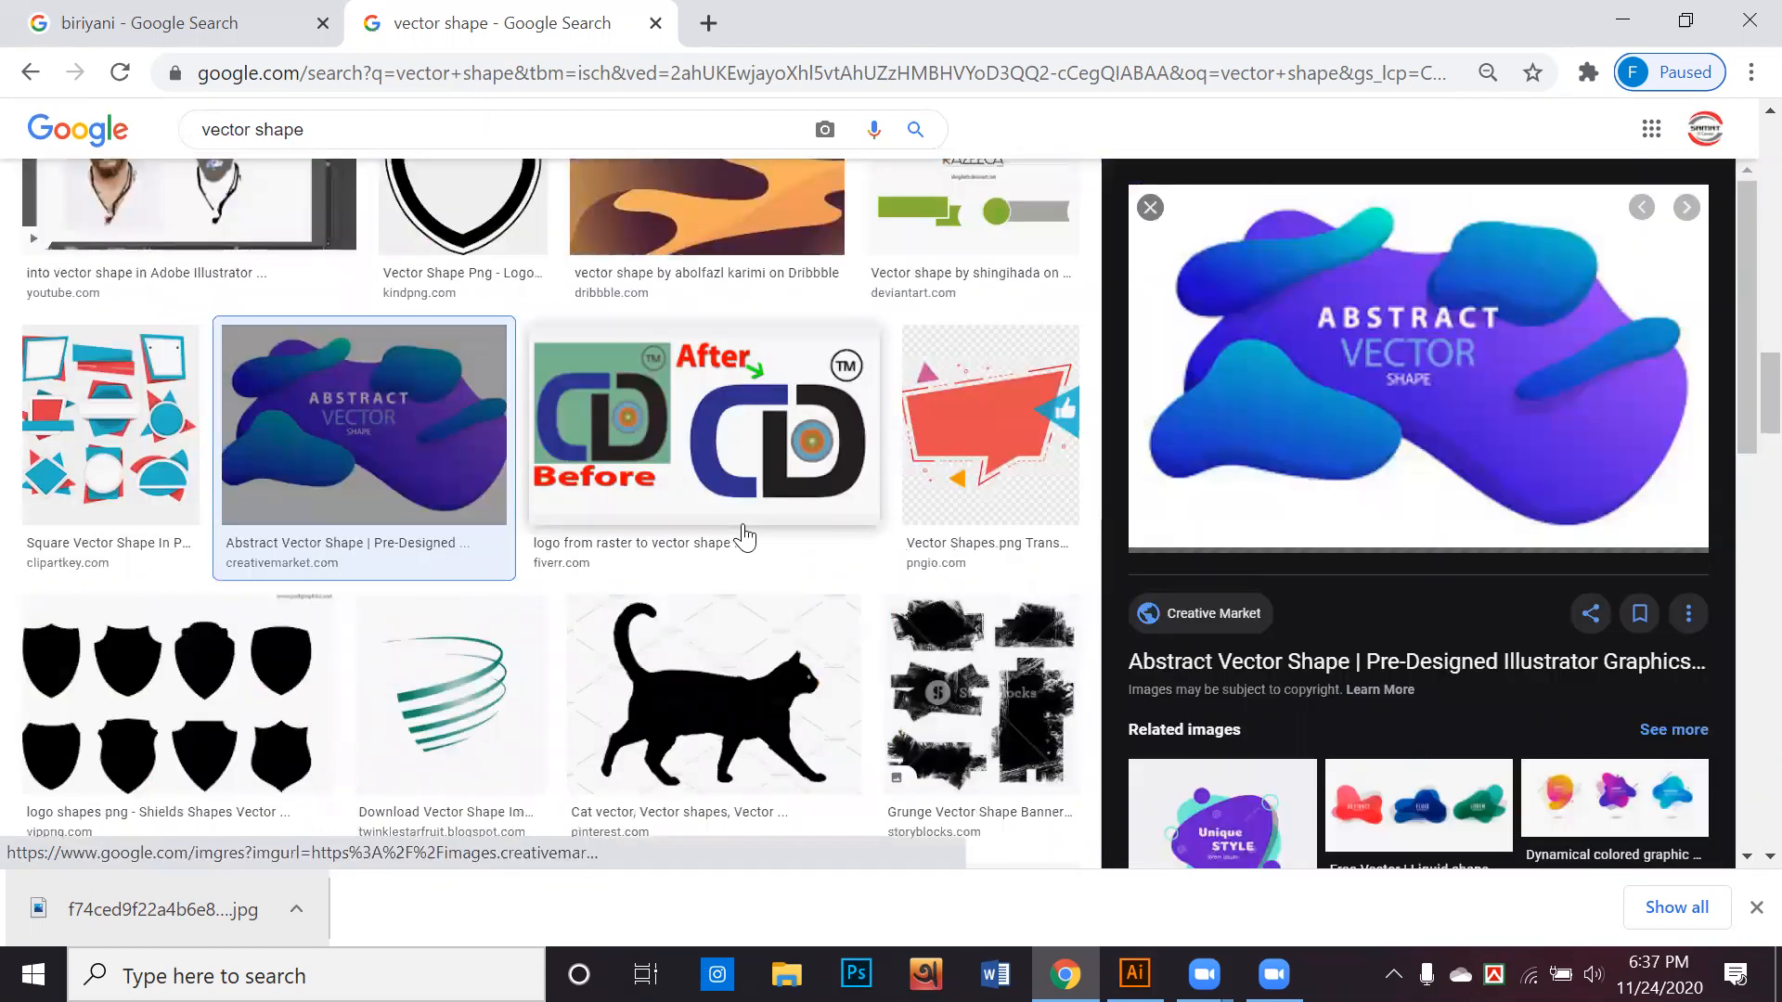
# Look through the "vector shape" image results for a suitable design shape
pyautogui.scroll(-2, 743, 537)
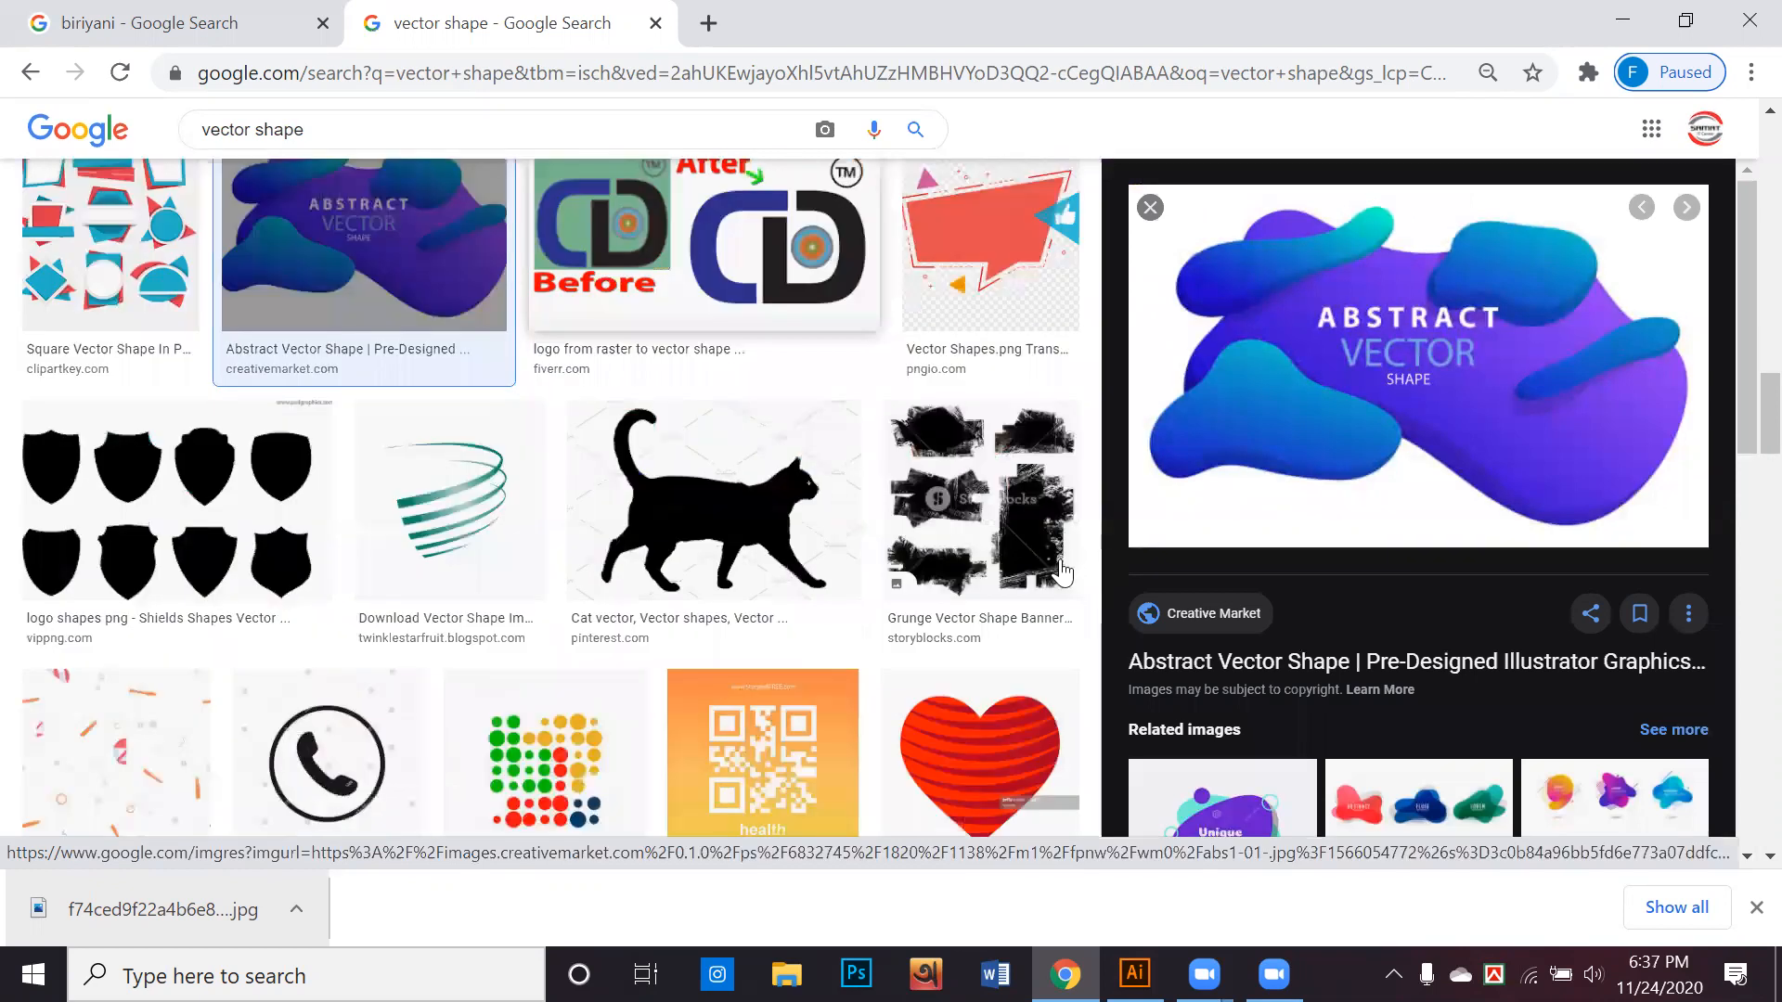
pyautogui.scroll(-3, 1384, 586)
pyautogui.scroll(-5, 1383, 586)
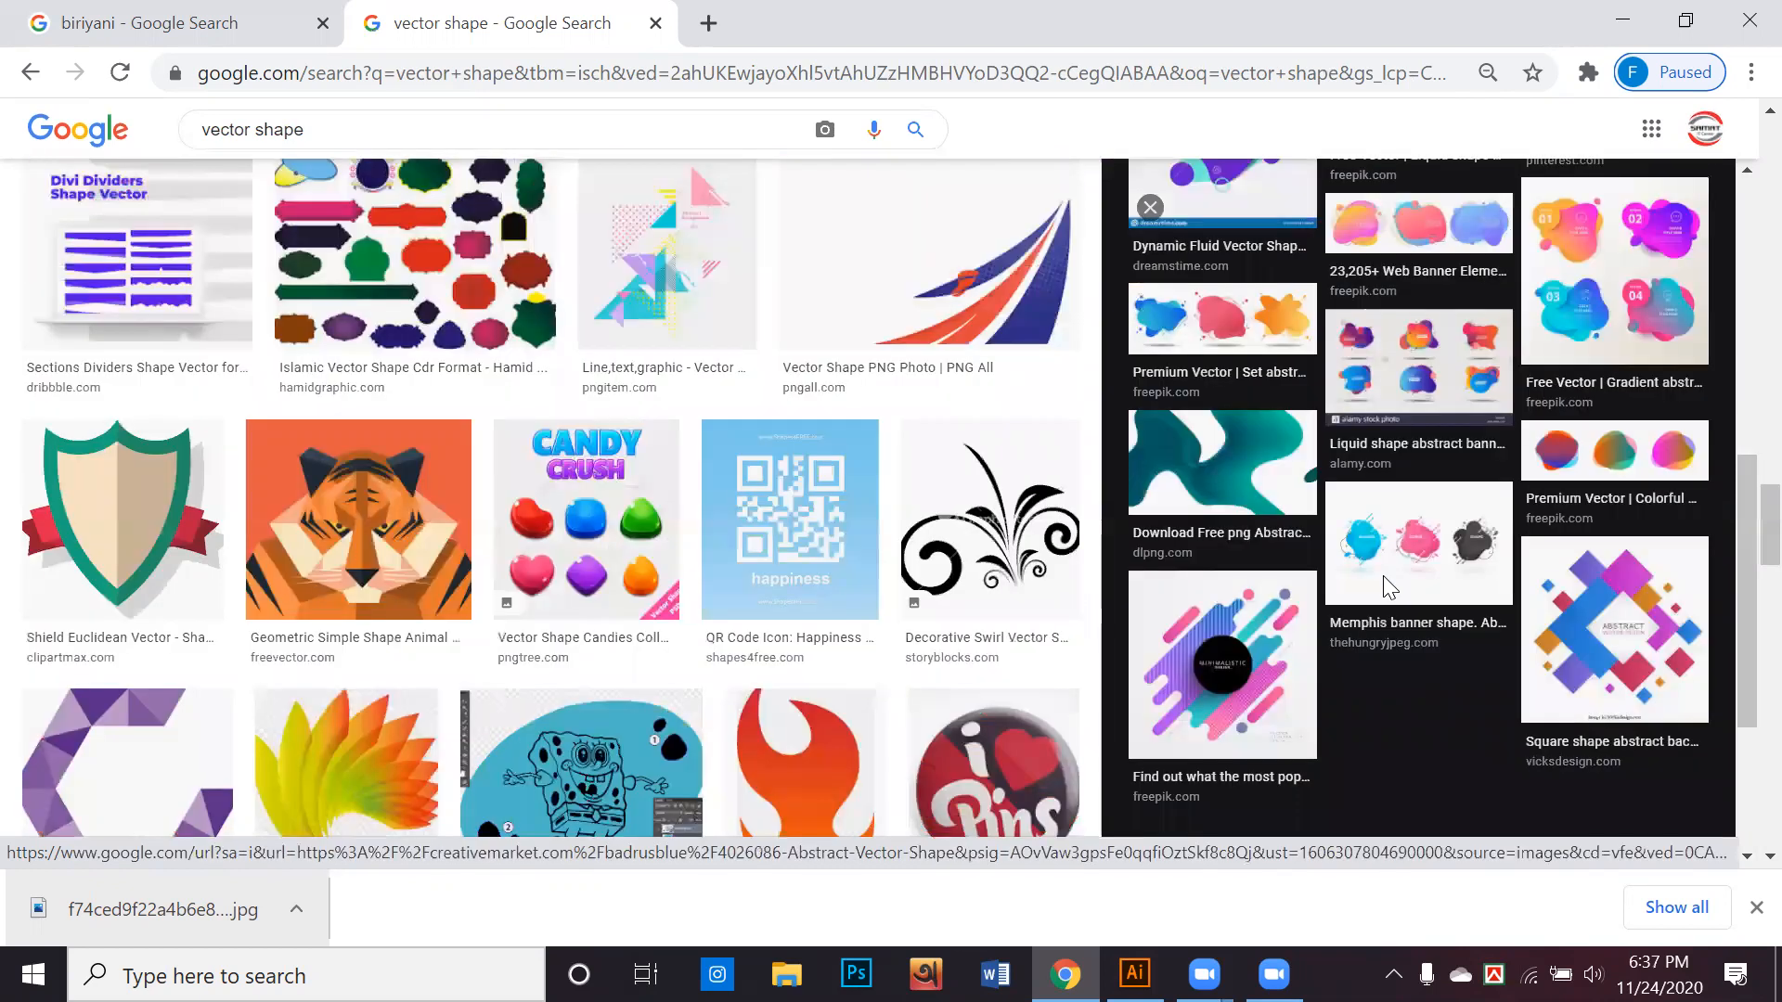
pyautogui.scroll(-3, 1390, 587)
pyautogui.scroll(-3, 647, 525)
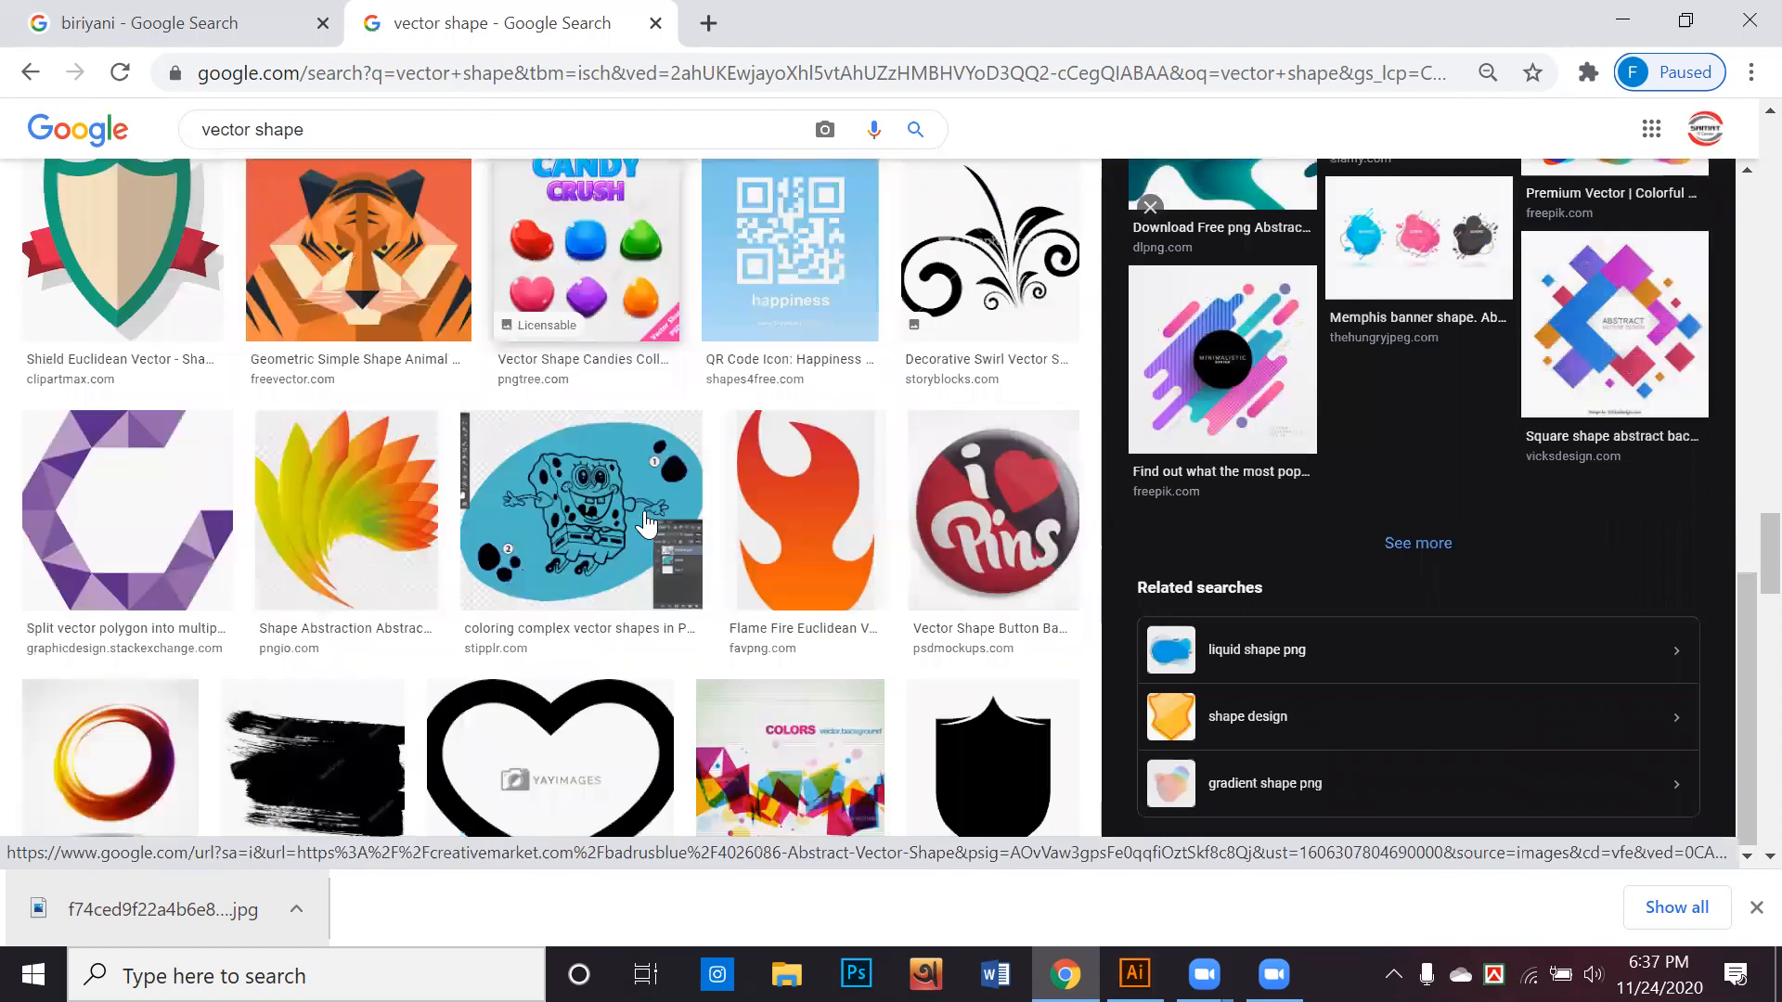
pyautogui.scroll(-6, 647, 524)
pyautogui.scroll(-4, 647, 524)
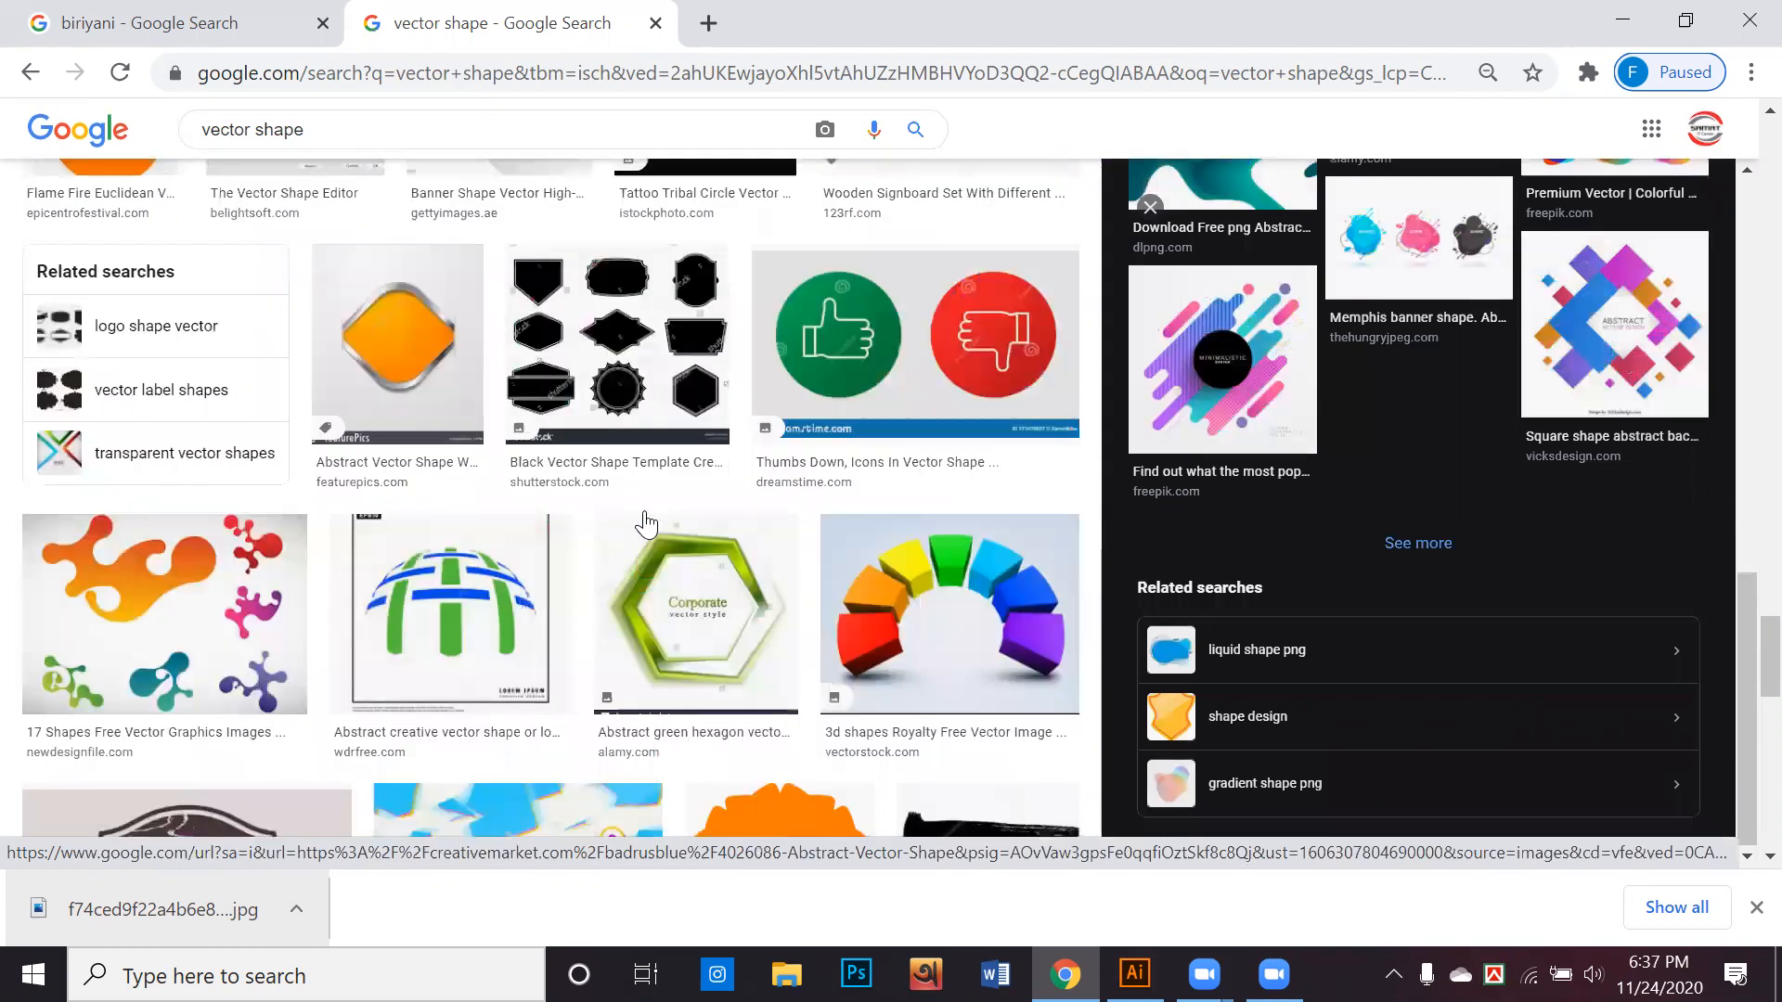
pyautogui.scroll(-7, 647, 524)
pyautogui.scroll(-1, 647, 524)
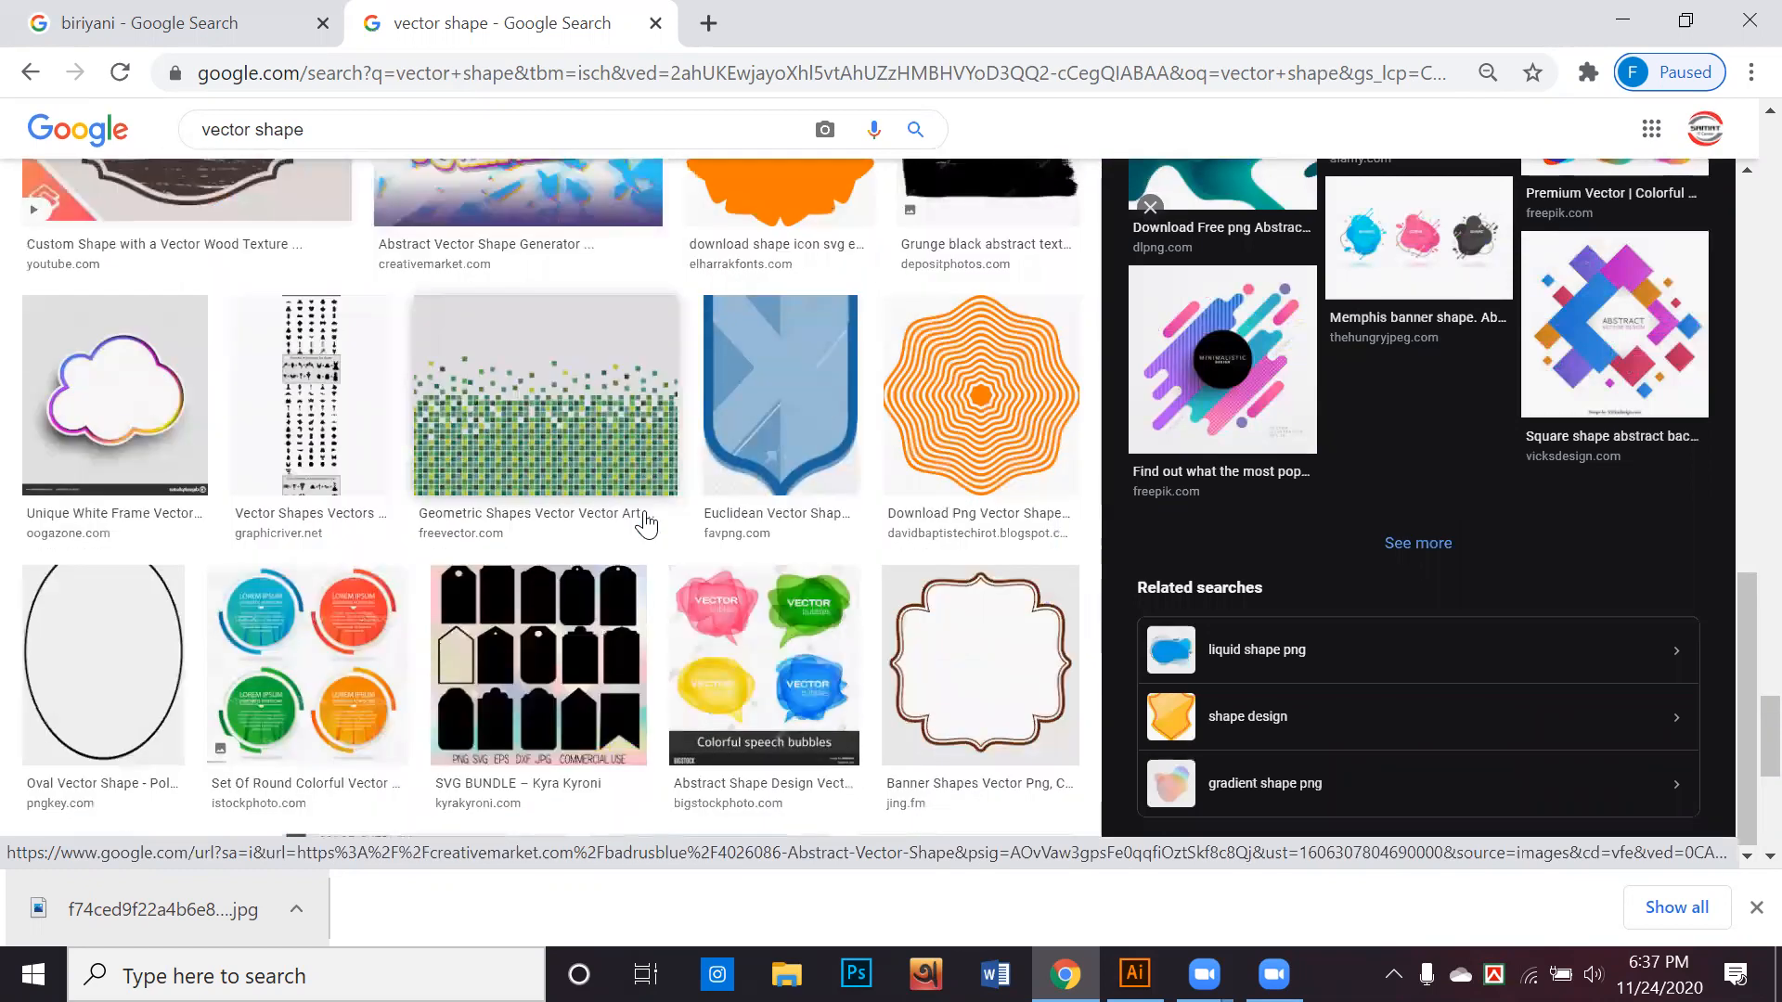
pyautogui.scroll(-6, 647, 524)
pyautogui.scroll(-3, 647, 524)
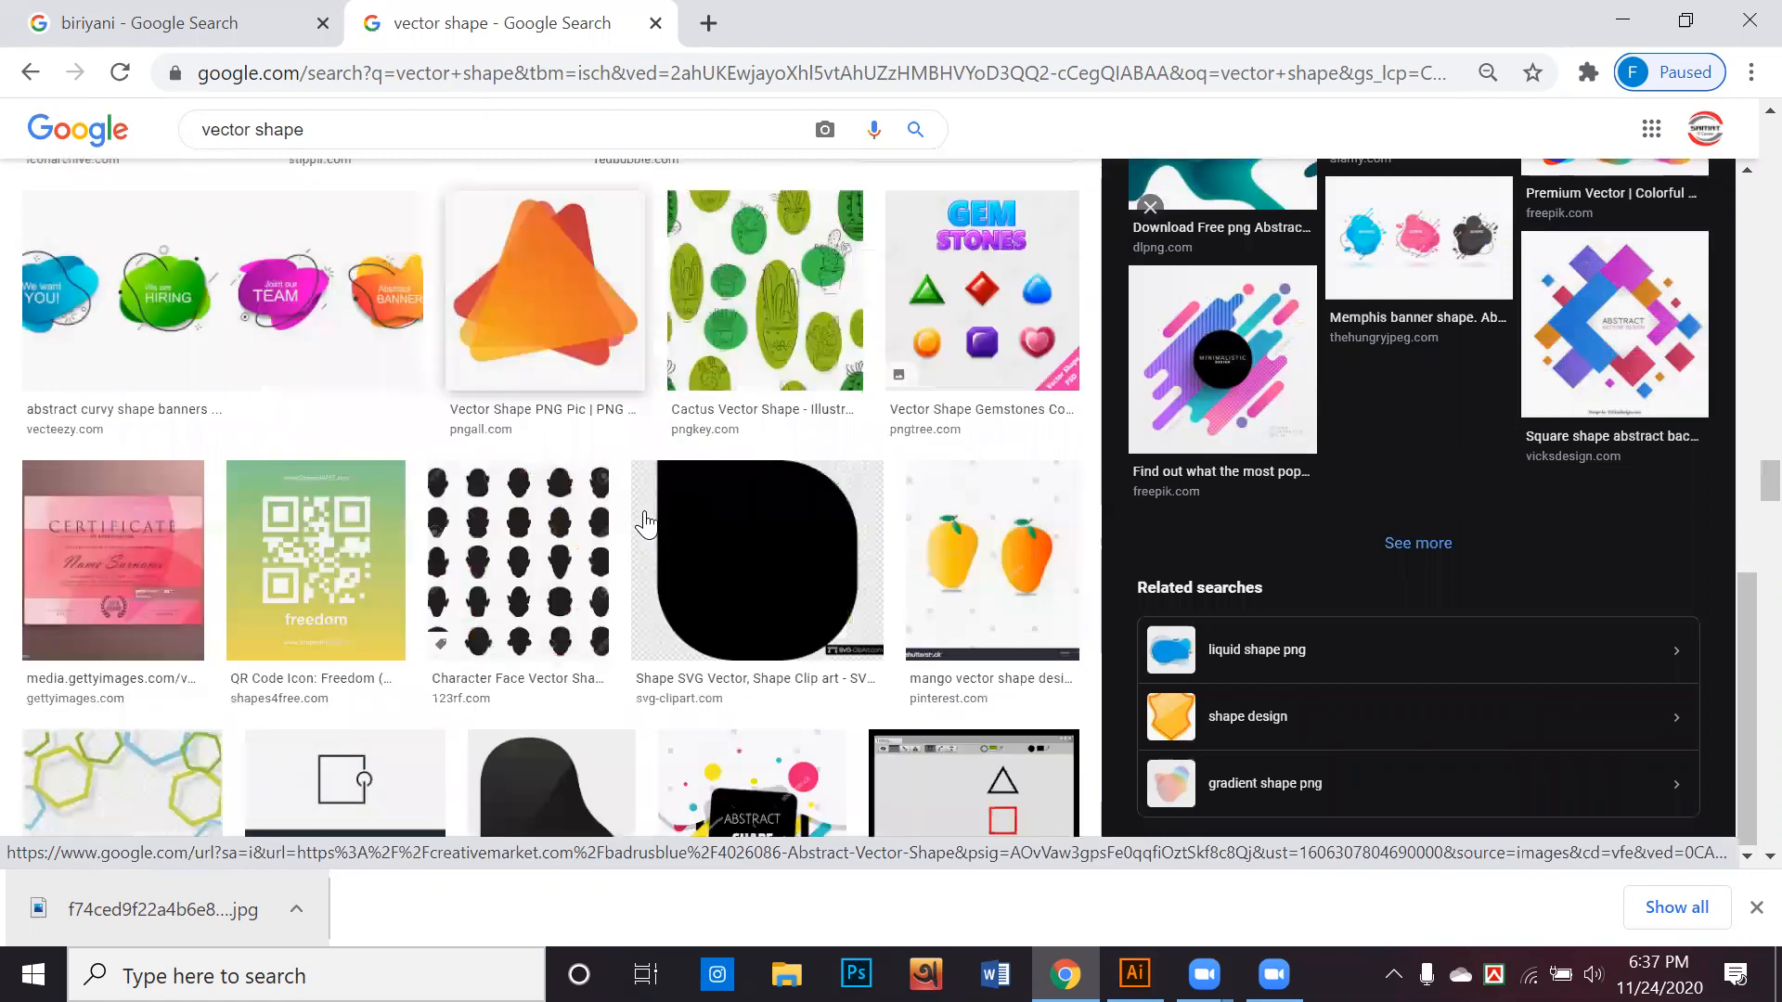
pyautogui.scroll(-7, 647, 525)
pyautogui.scroll(-4, 647, 524)
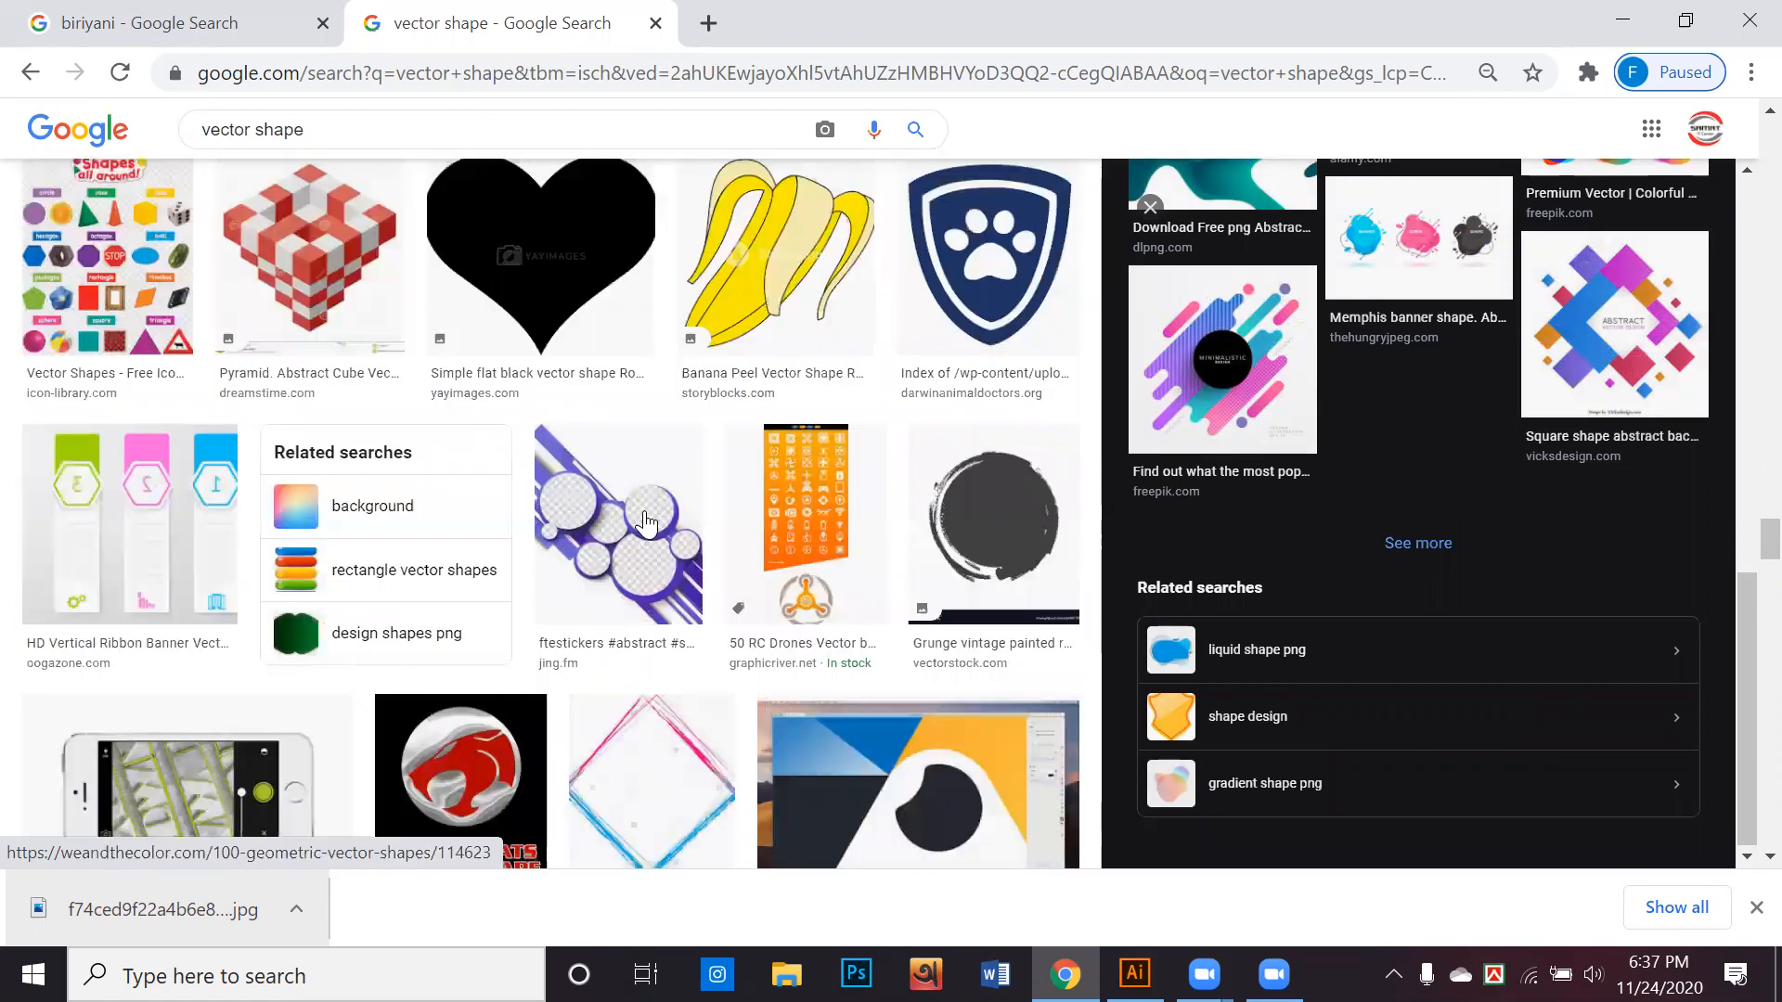
pyautogui.scroll(-3, 647, 524)
pyautogui.scroll(-6, 647, 524)
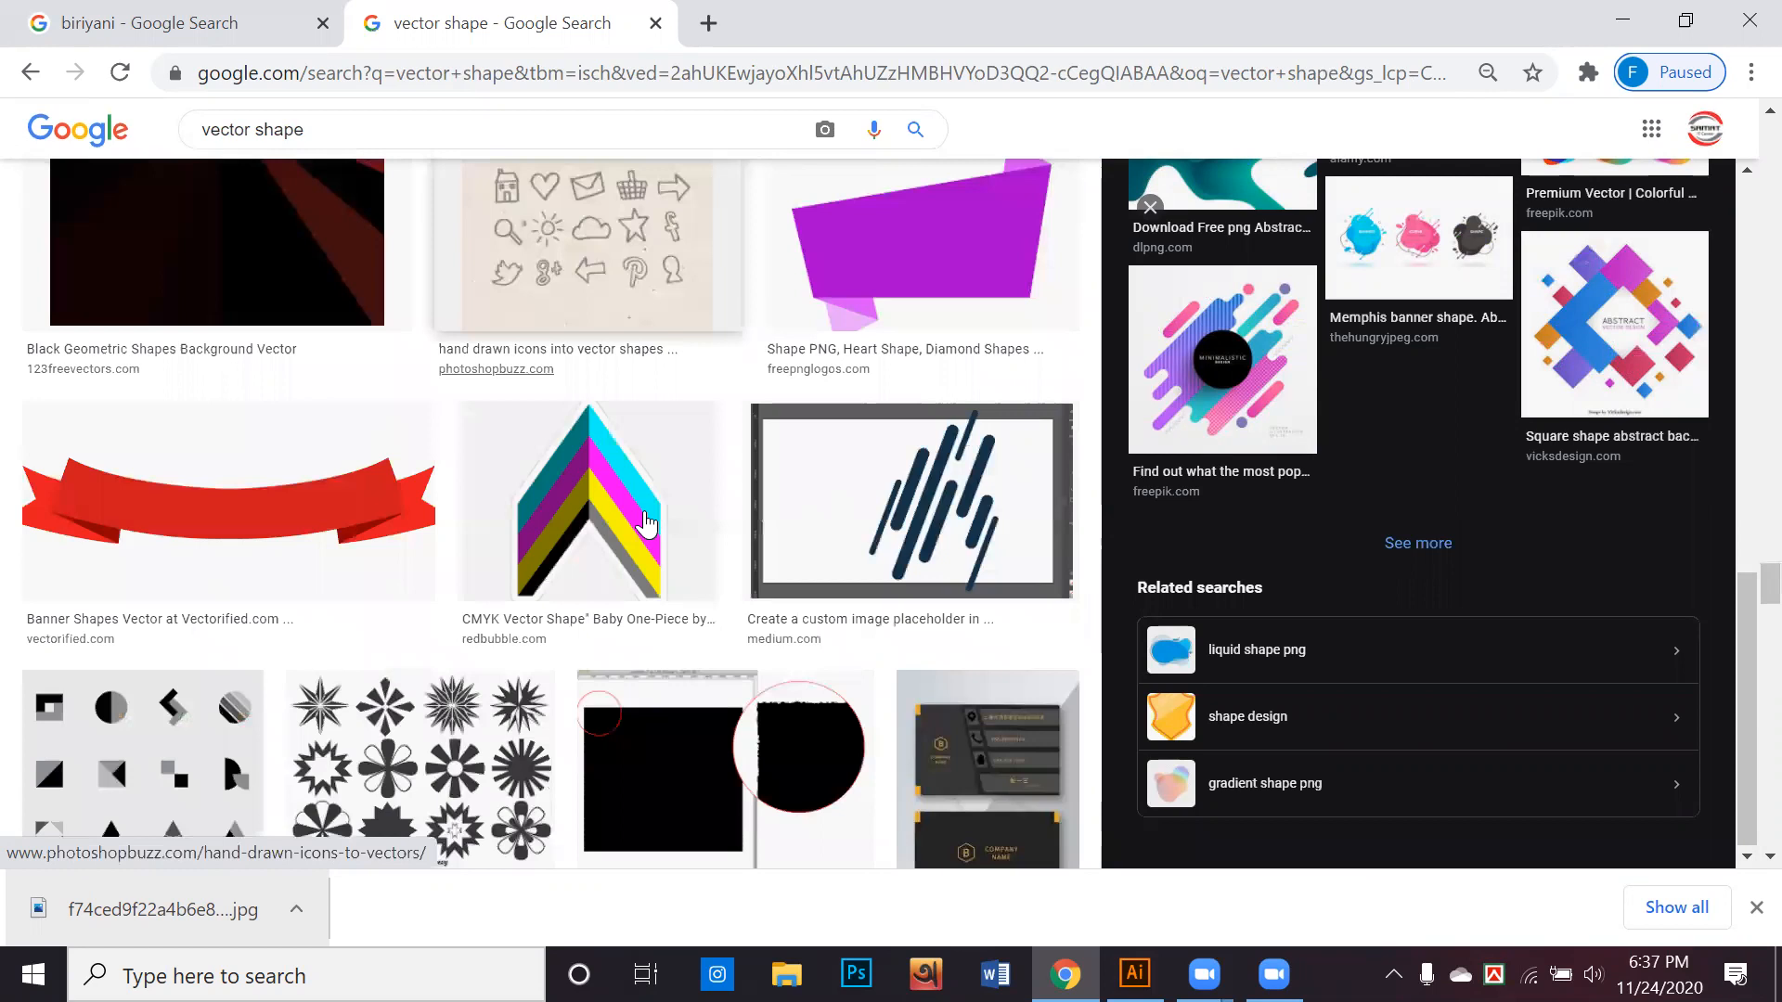
pyautogui.scroll(-3, 647, 524)
pyautogui.scroll(-5, 647, 523)
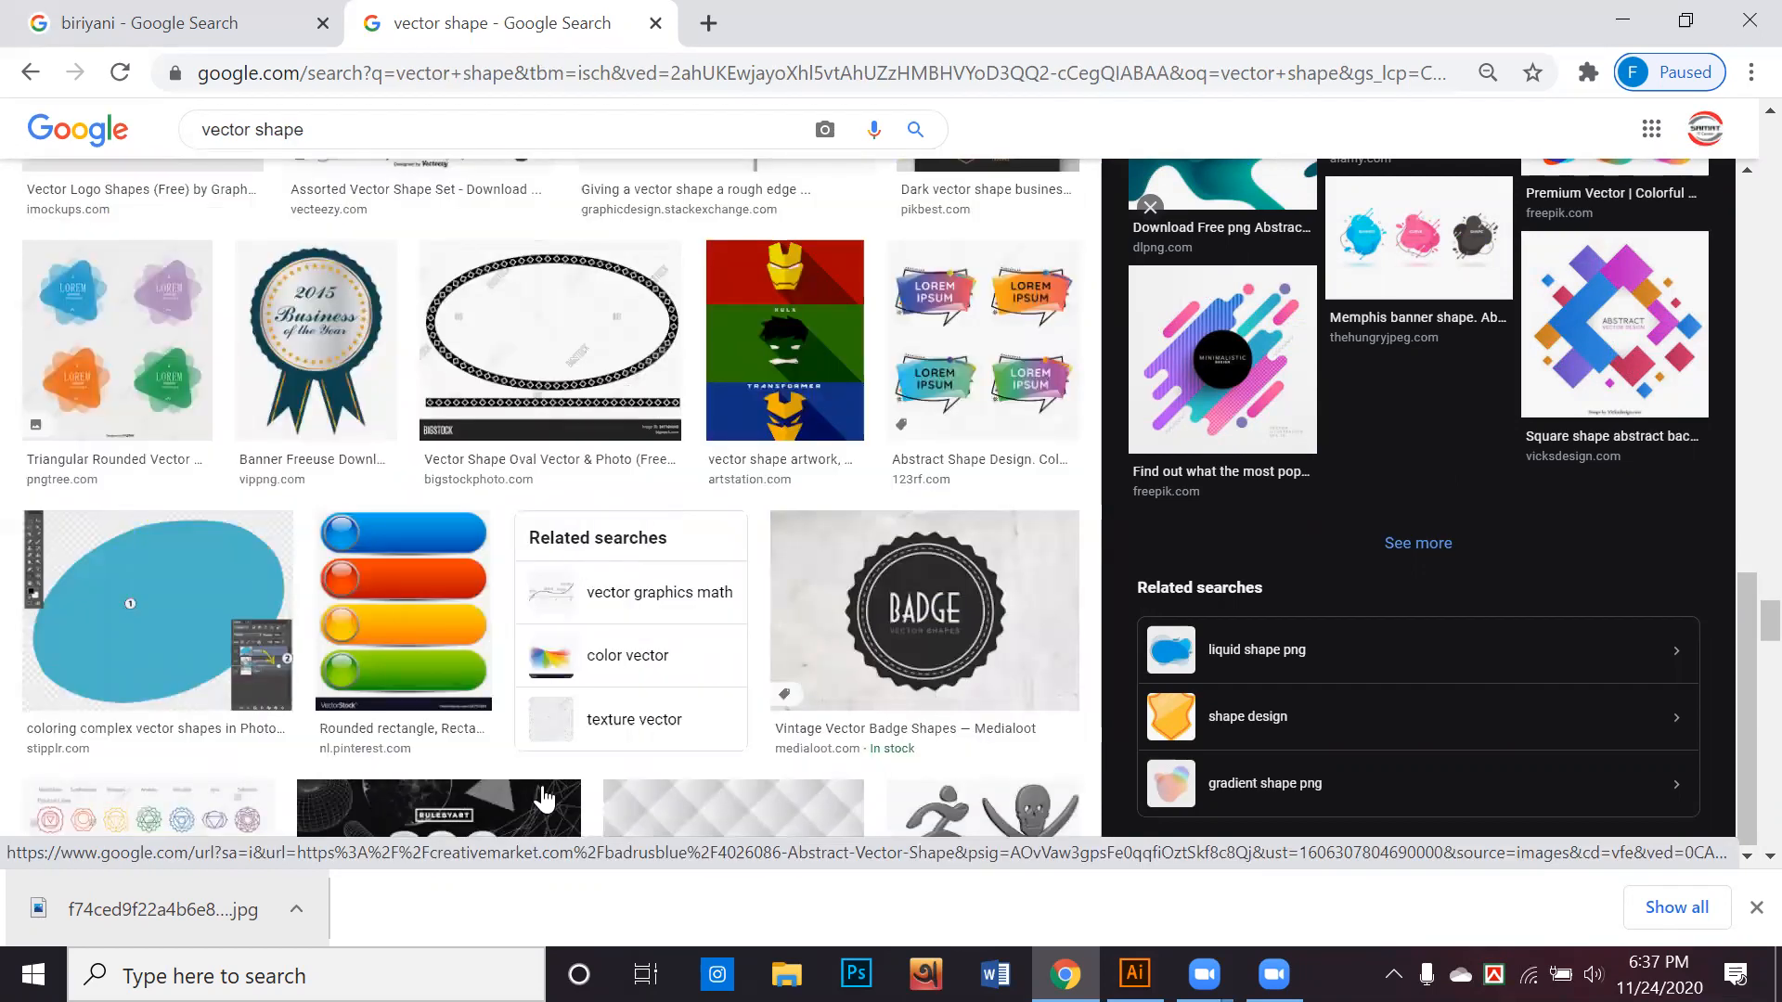
pyautogui.scroll(-8, 543, 743)
pyautogui.scroll(-4, 569, 696)
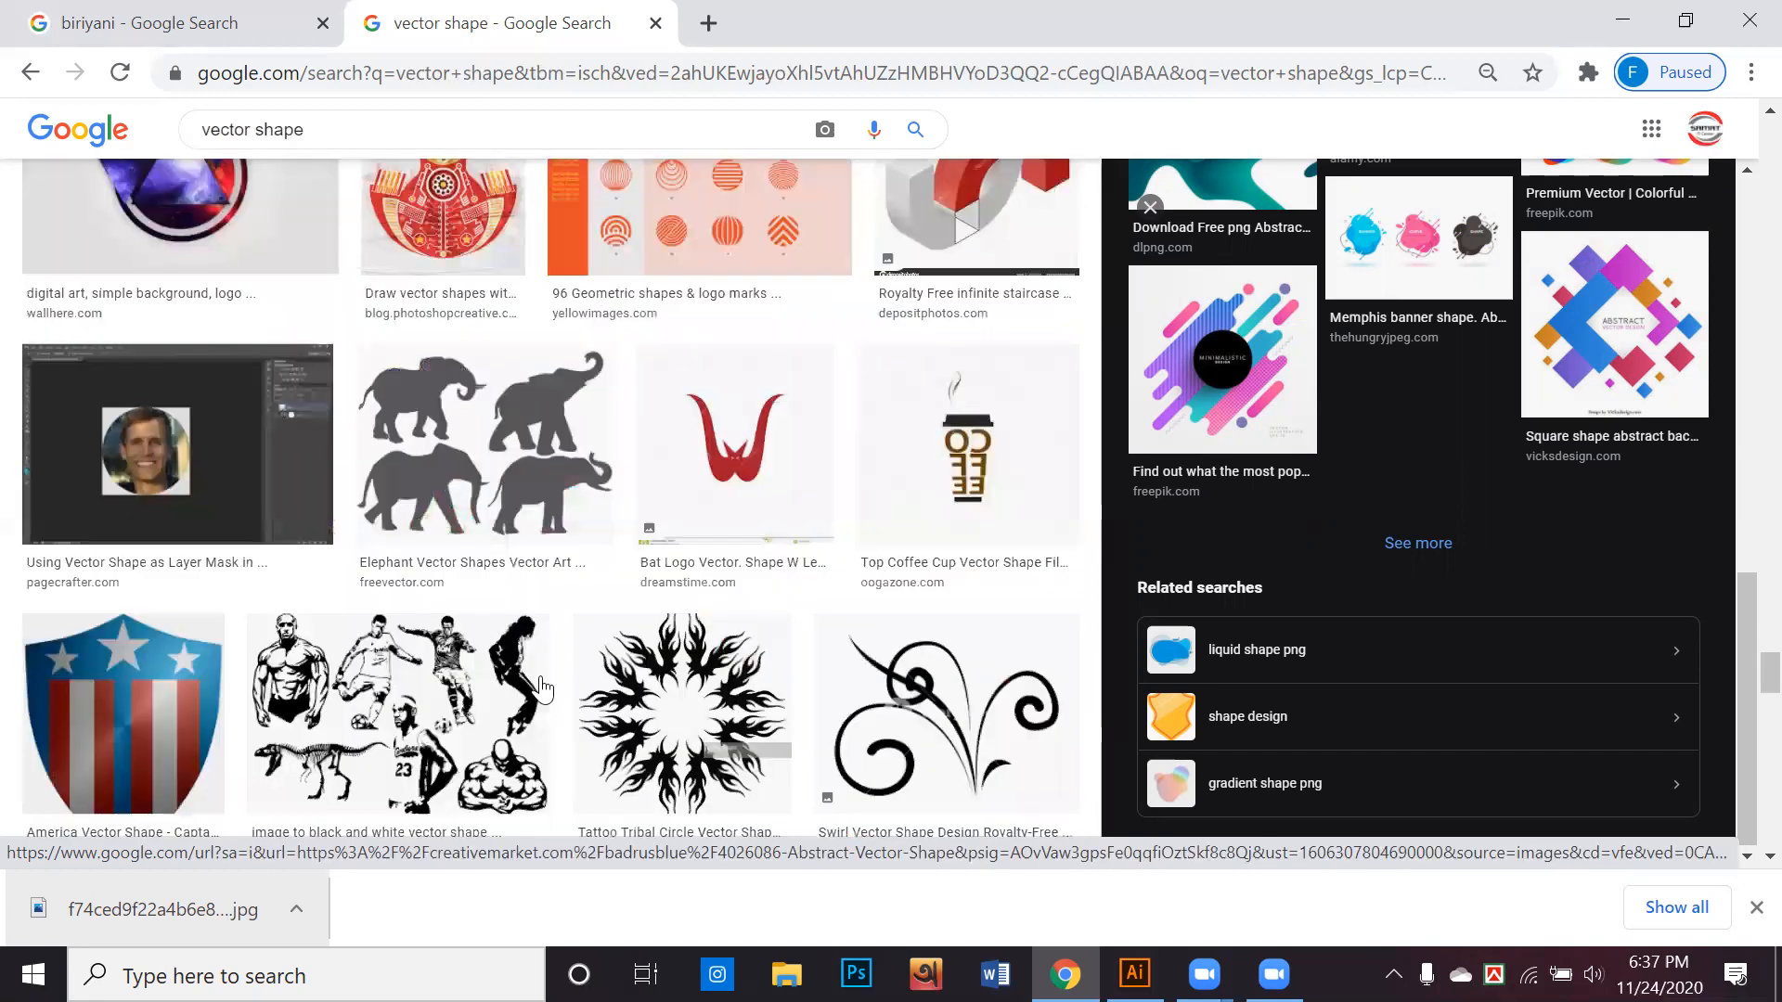
# Open the full set of related images for the Creative Market "Abstract Vector Shape" picture
pyautogui.scroll(7, 1227, 613)
pyautogui.scroll(10, 1227, 557)
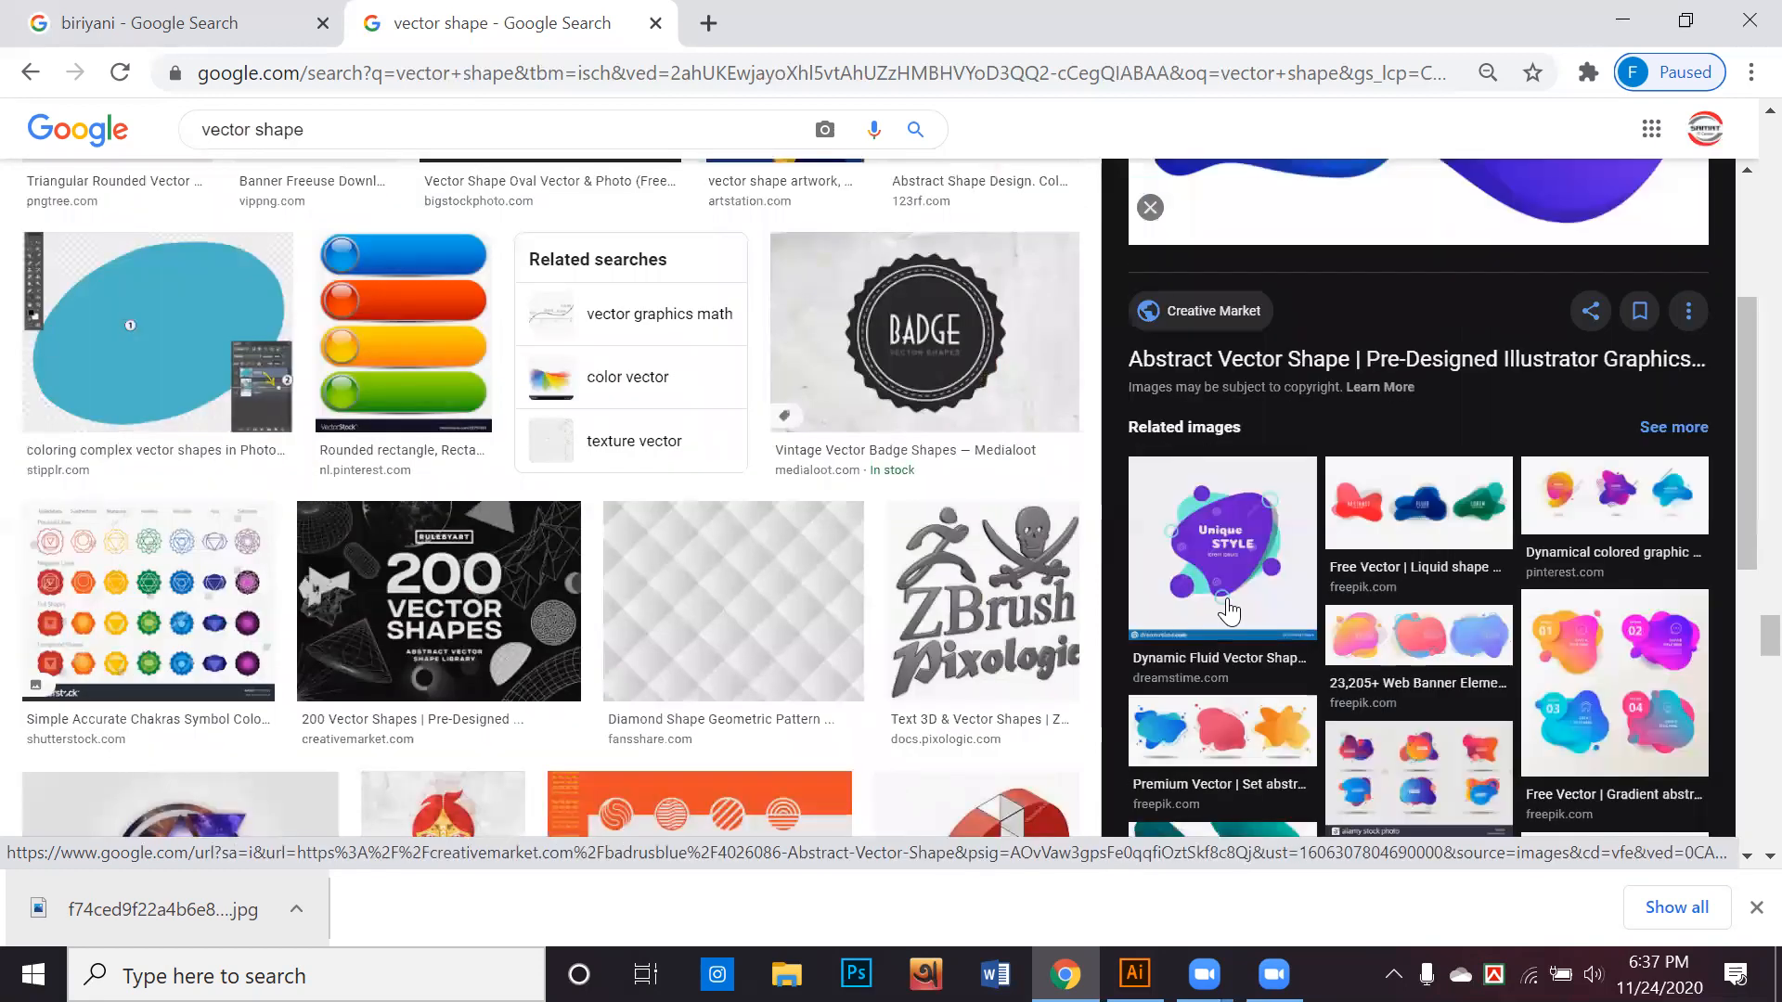
pyautogui.scroll(3, 1238, 568)
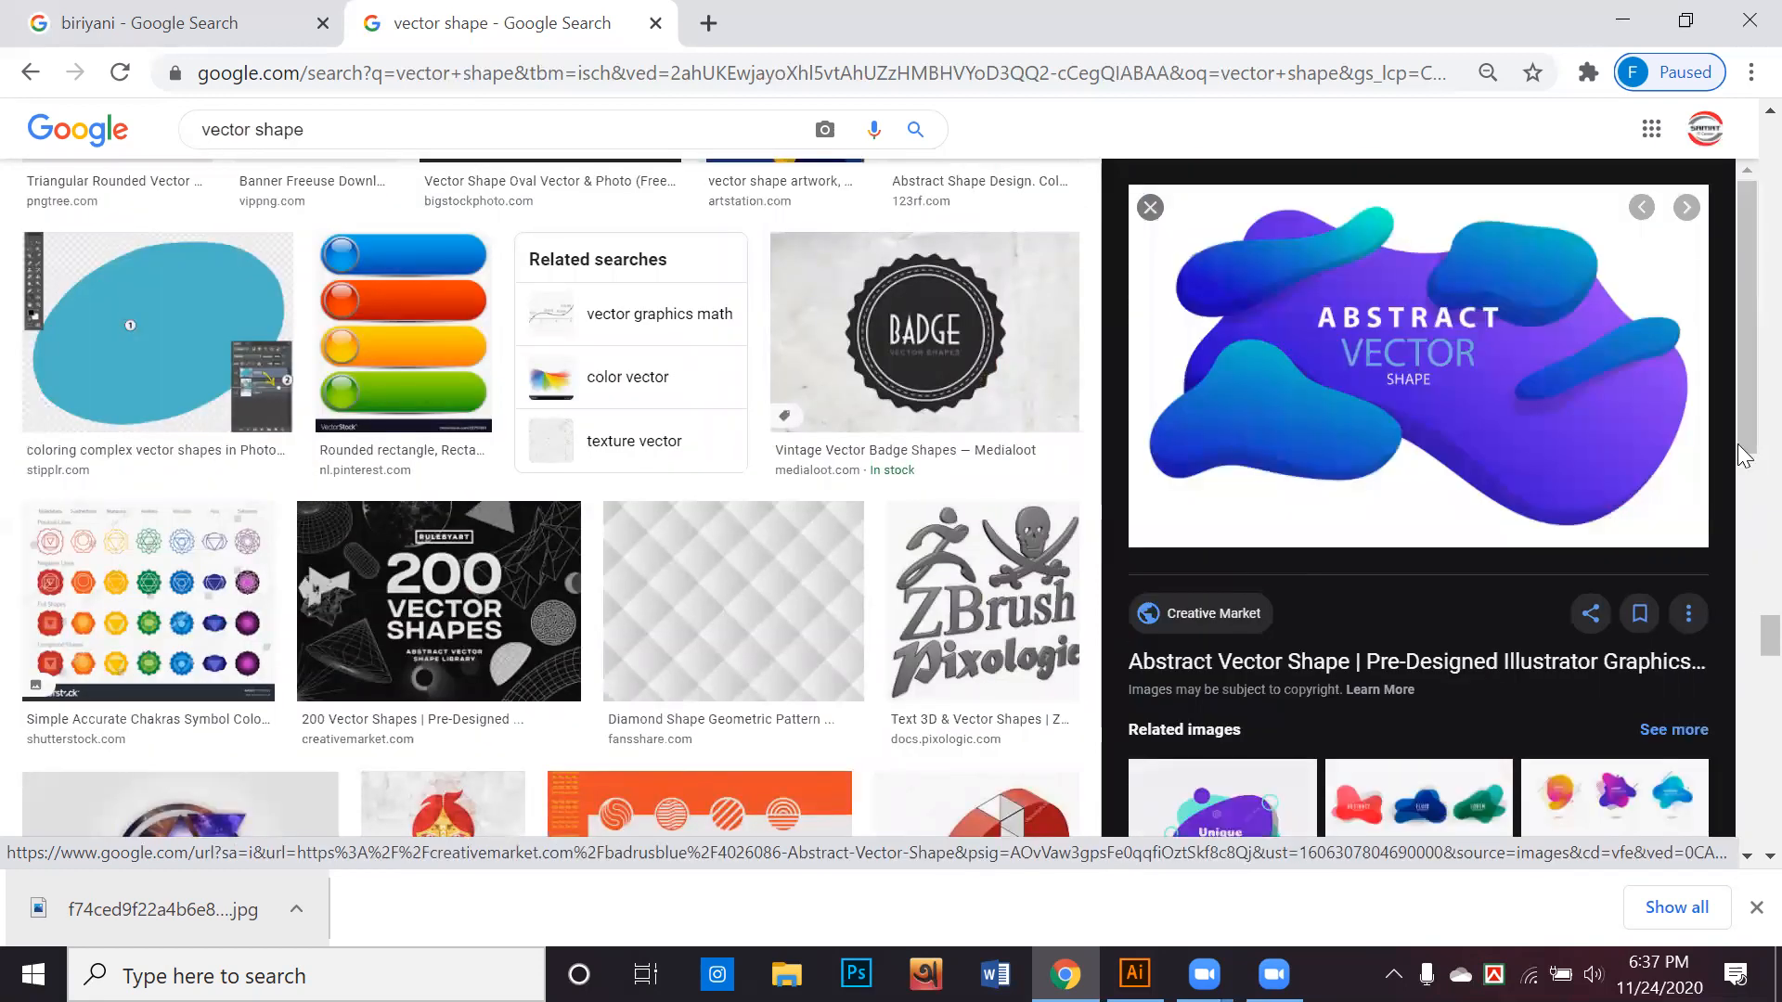
pyautogui.scroll(-3, 1515, 545)
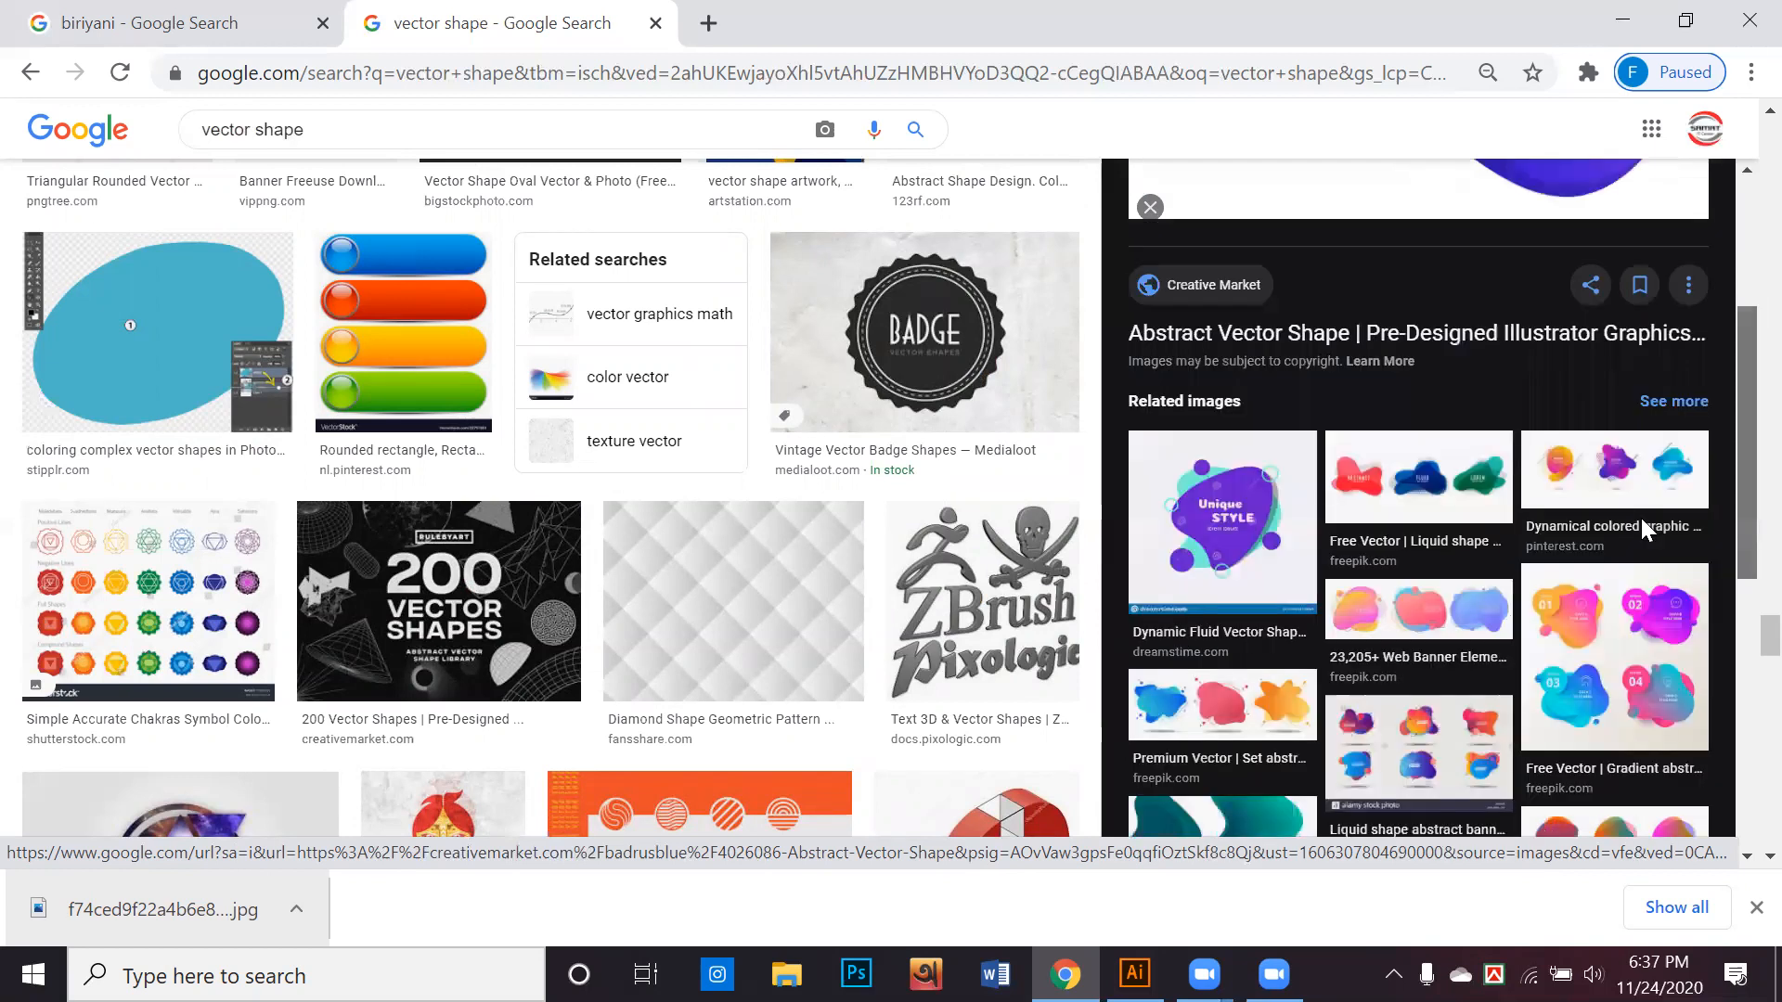
pyautogui.scroll(-8, 1514, 545)
pyautogui.click(1417, 544)
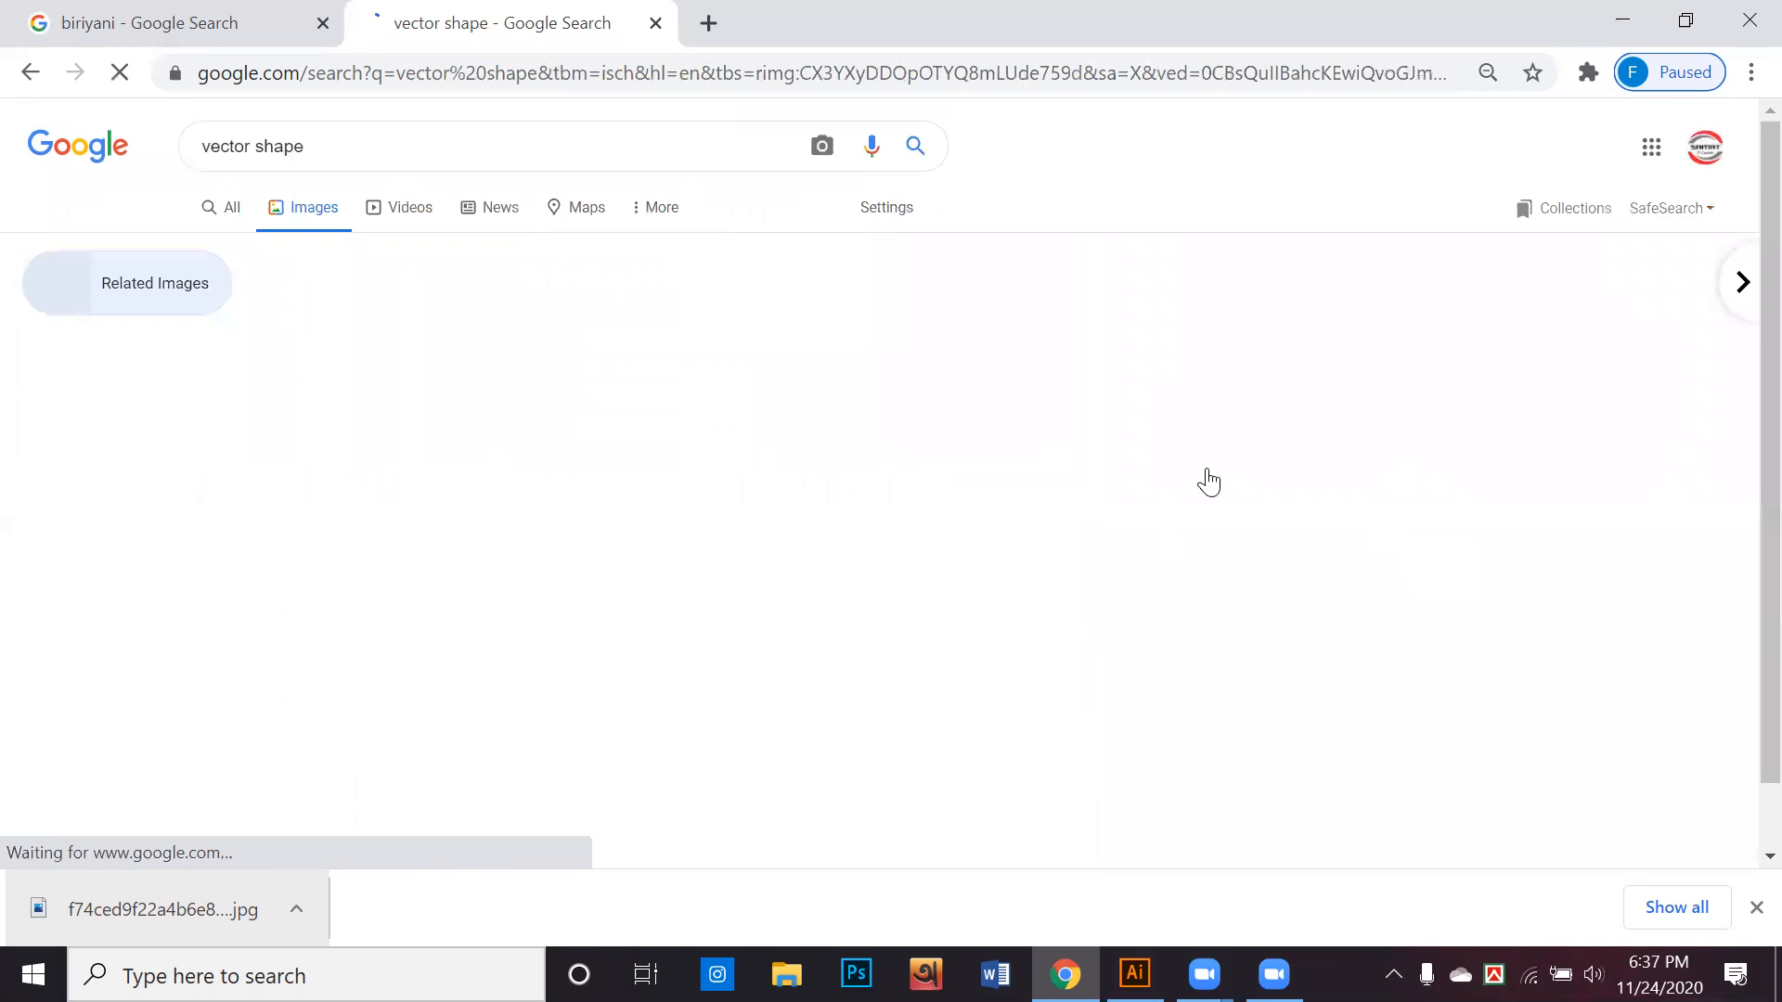
# Browse the related shape images and open the preview of the PNGitem "Transparent Triangle Shape Png" picture
pyautogui.scroll(-2, 1300, 520)
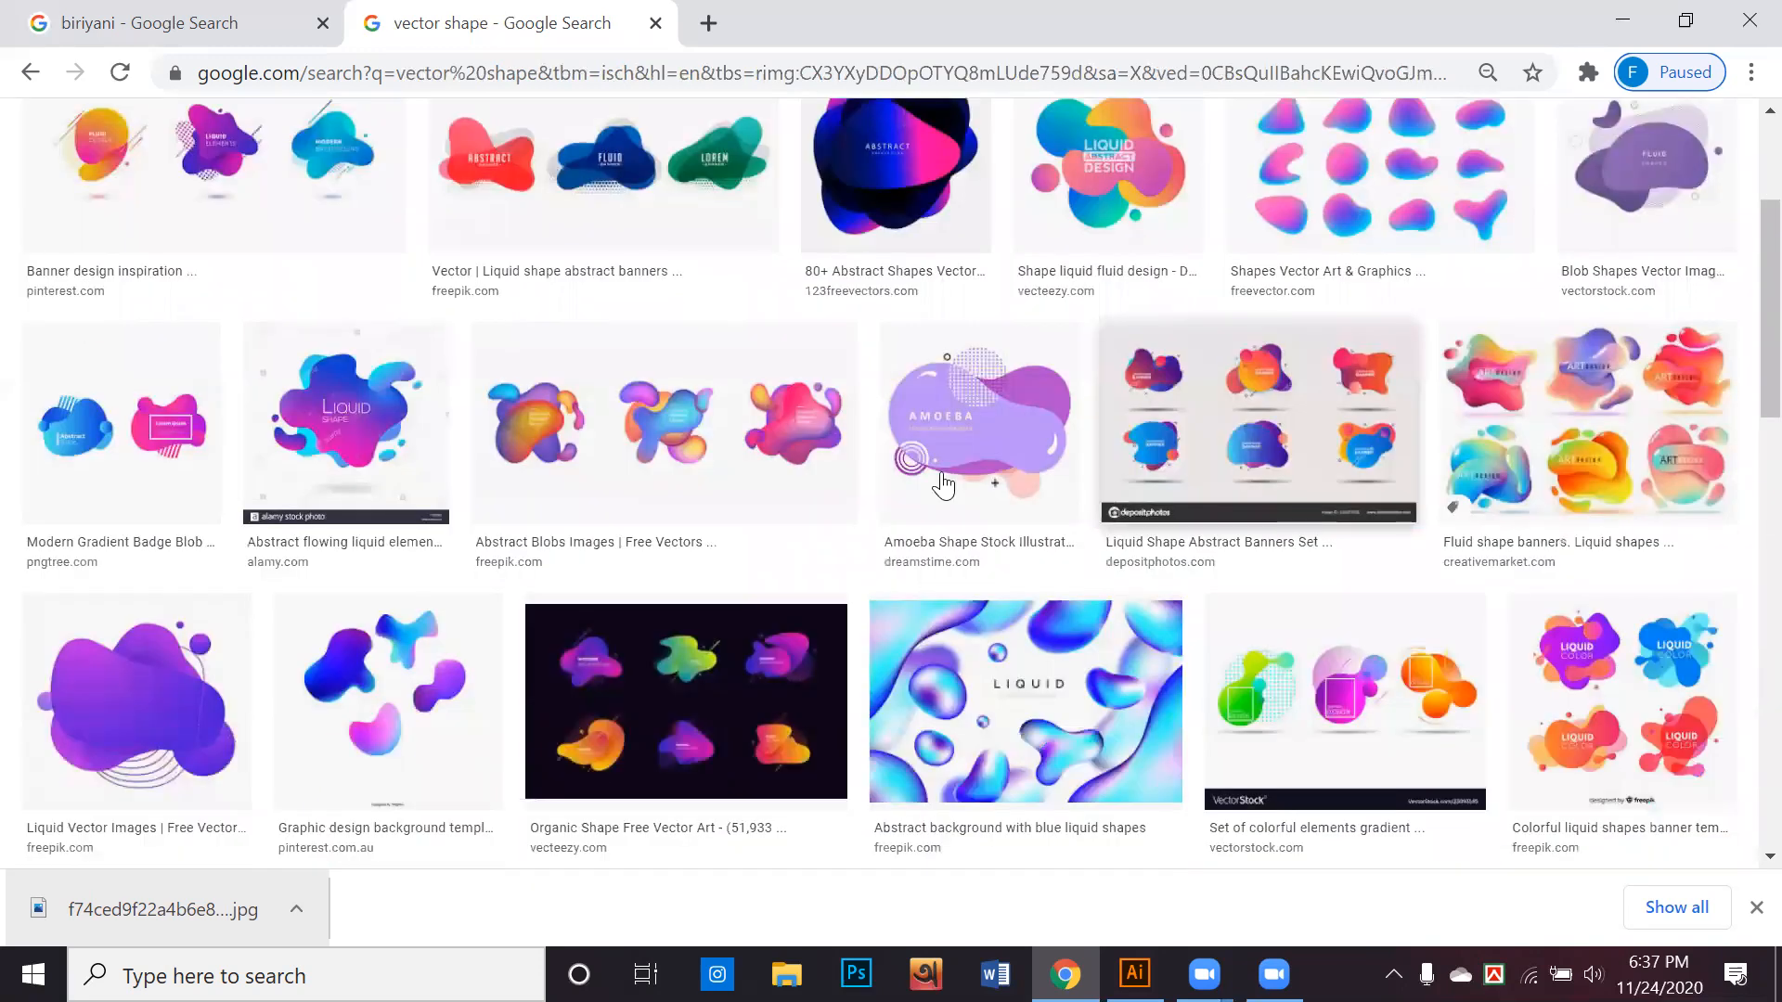
pyautogui.scroll(-4, 1003, 332)
pyautogui.scroll(3, 1002, 332)
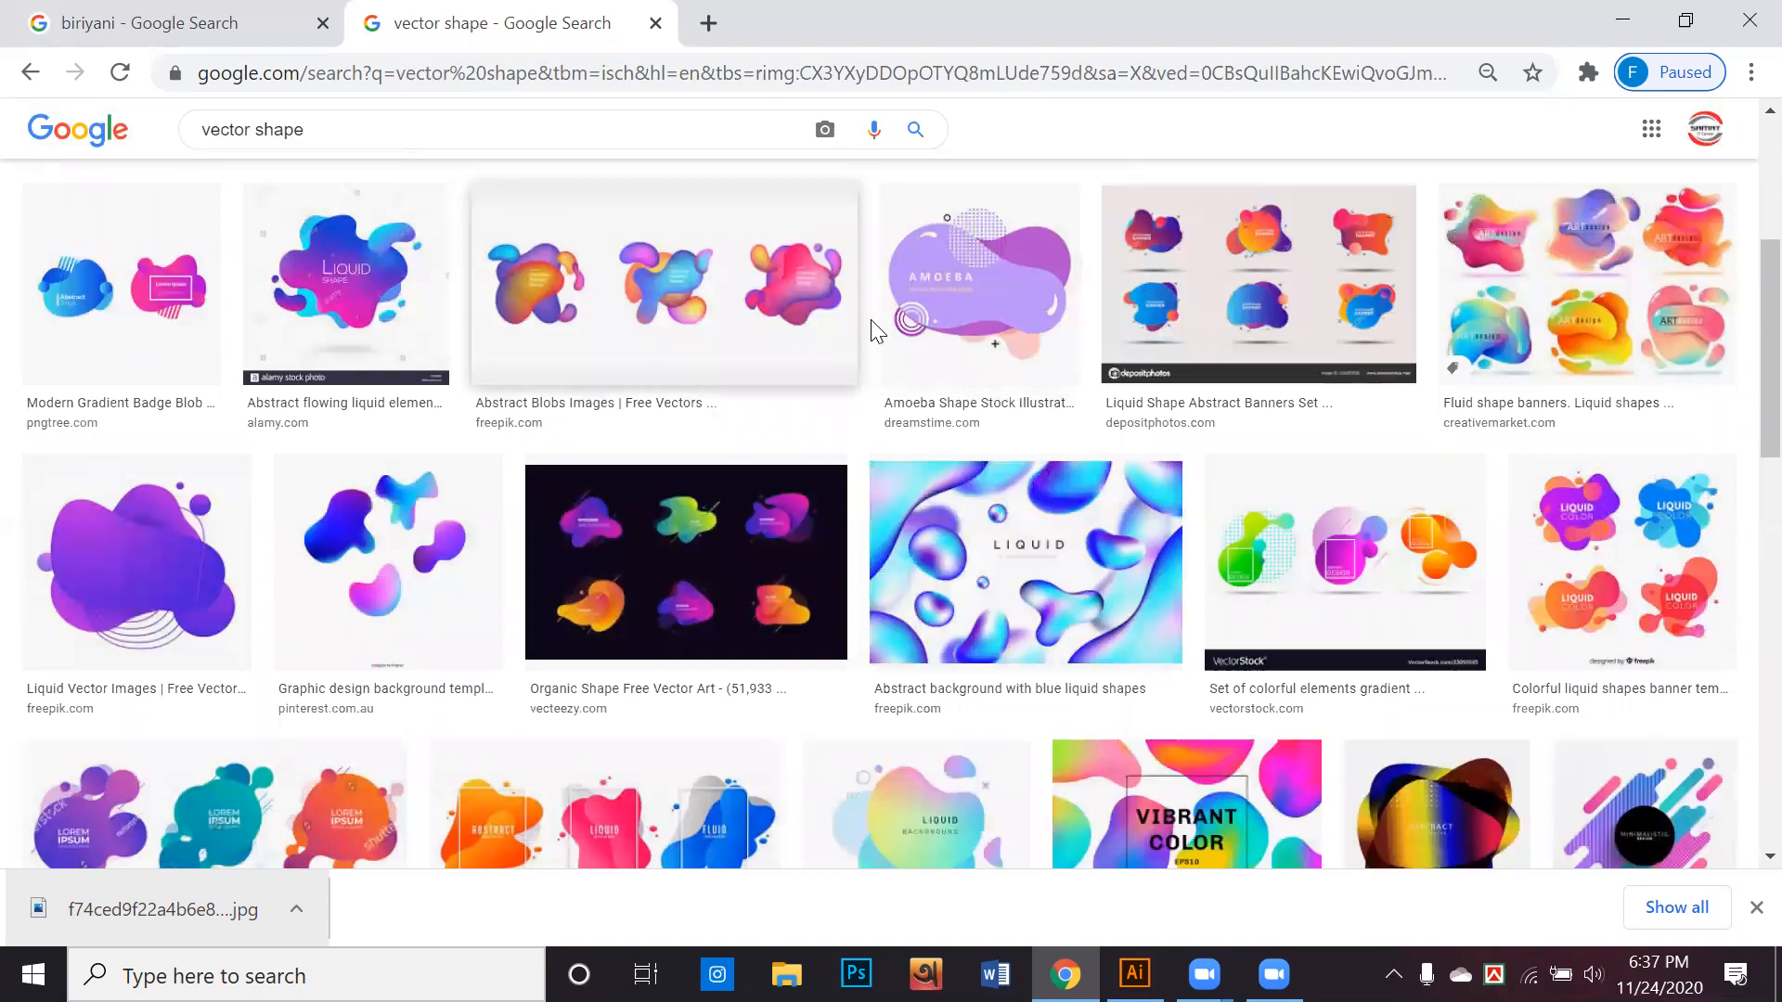
pyautogui.scroll(-3, 877, 330)
pyautogui.scroll(-3, 881, 332)
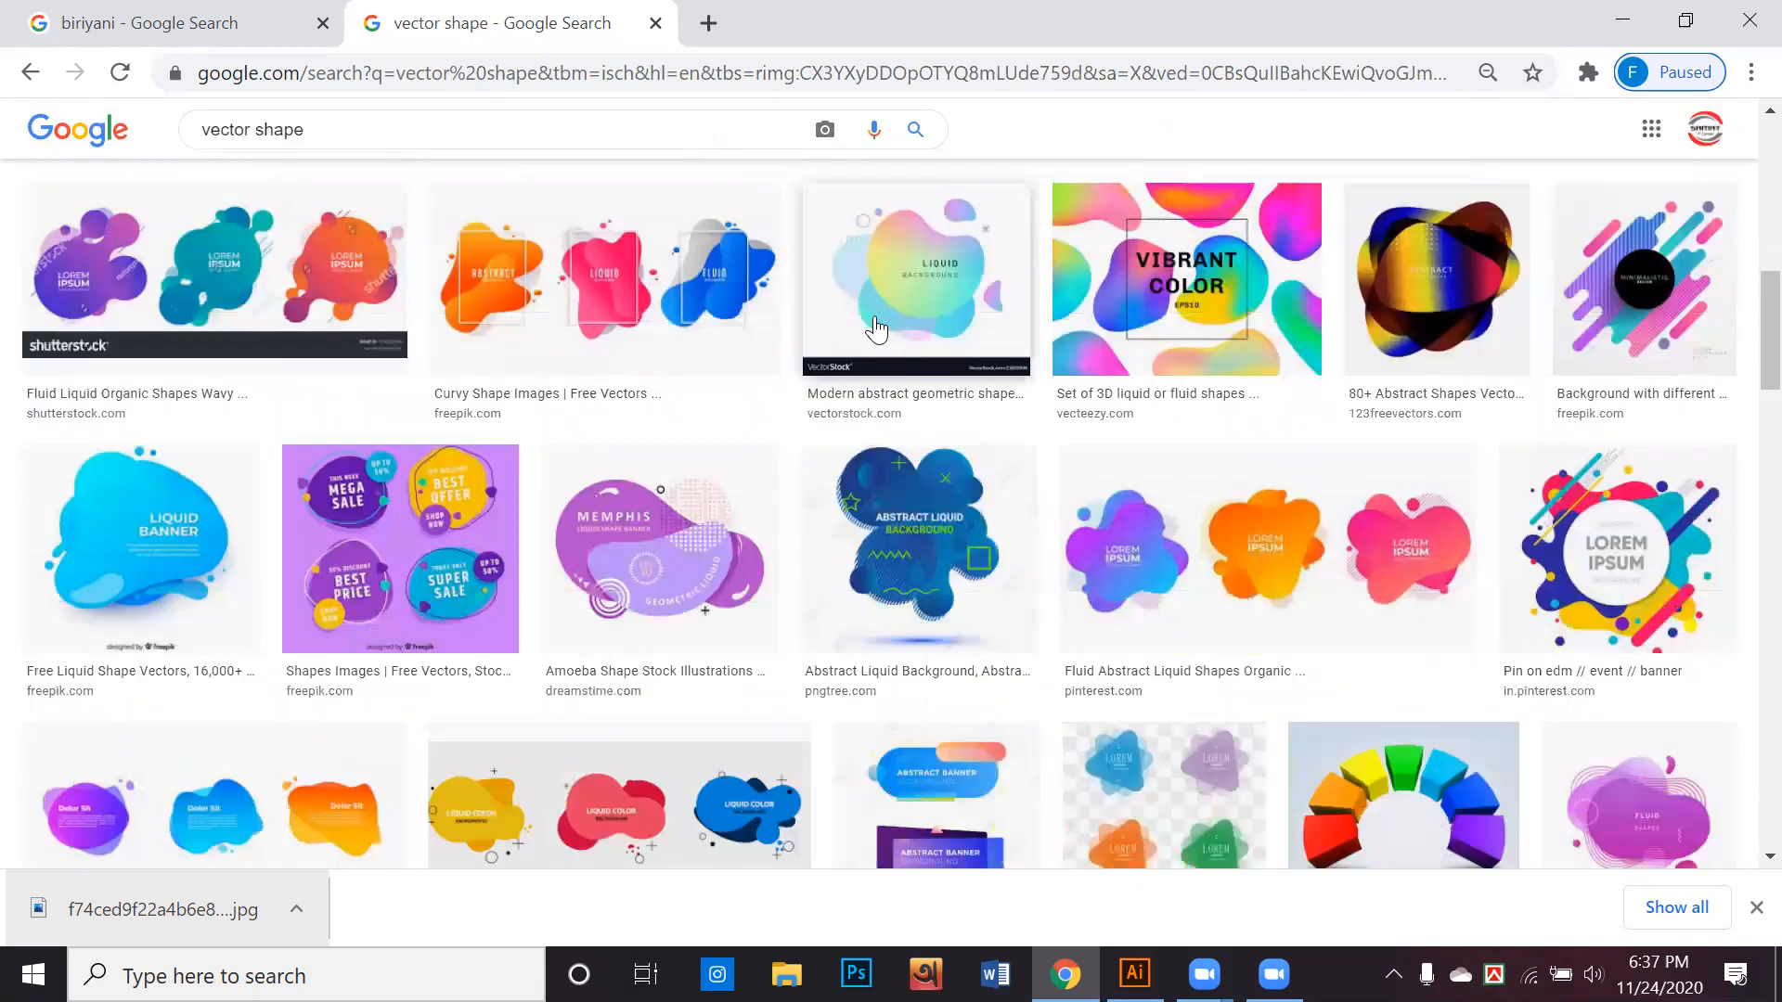
pyautogui.scroll(-2, 884, 334)
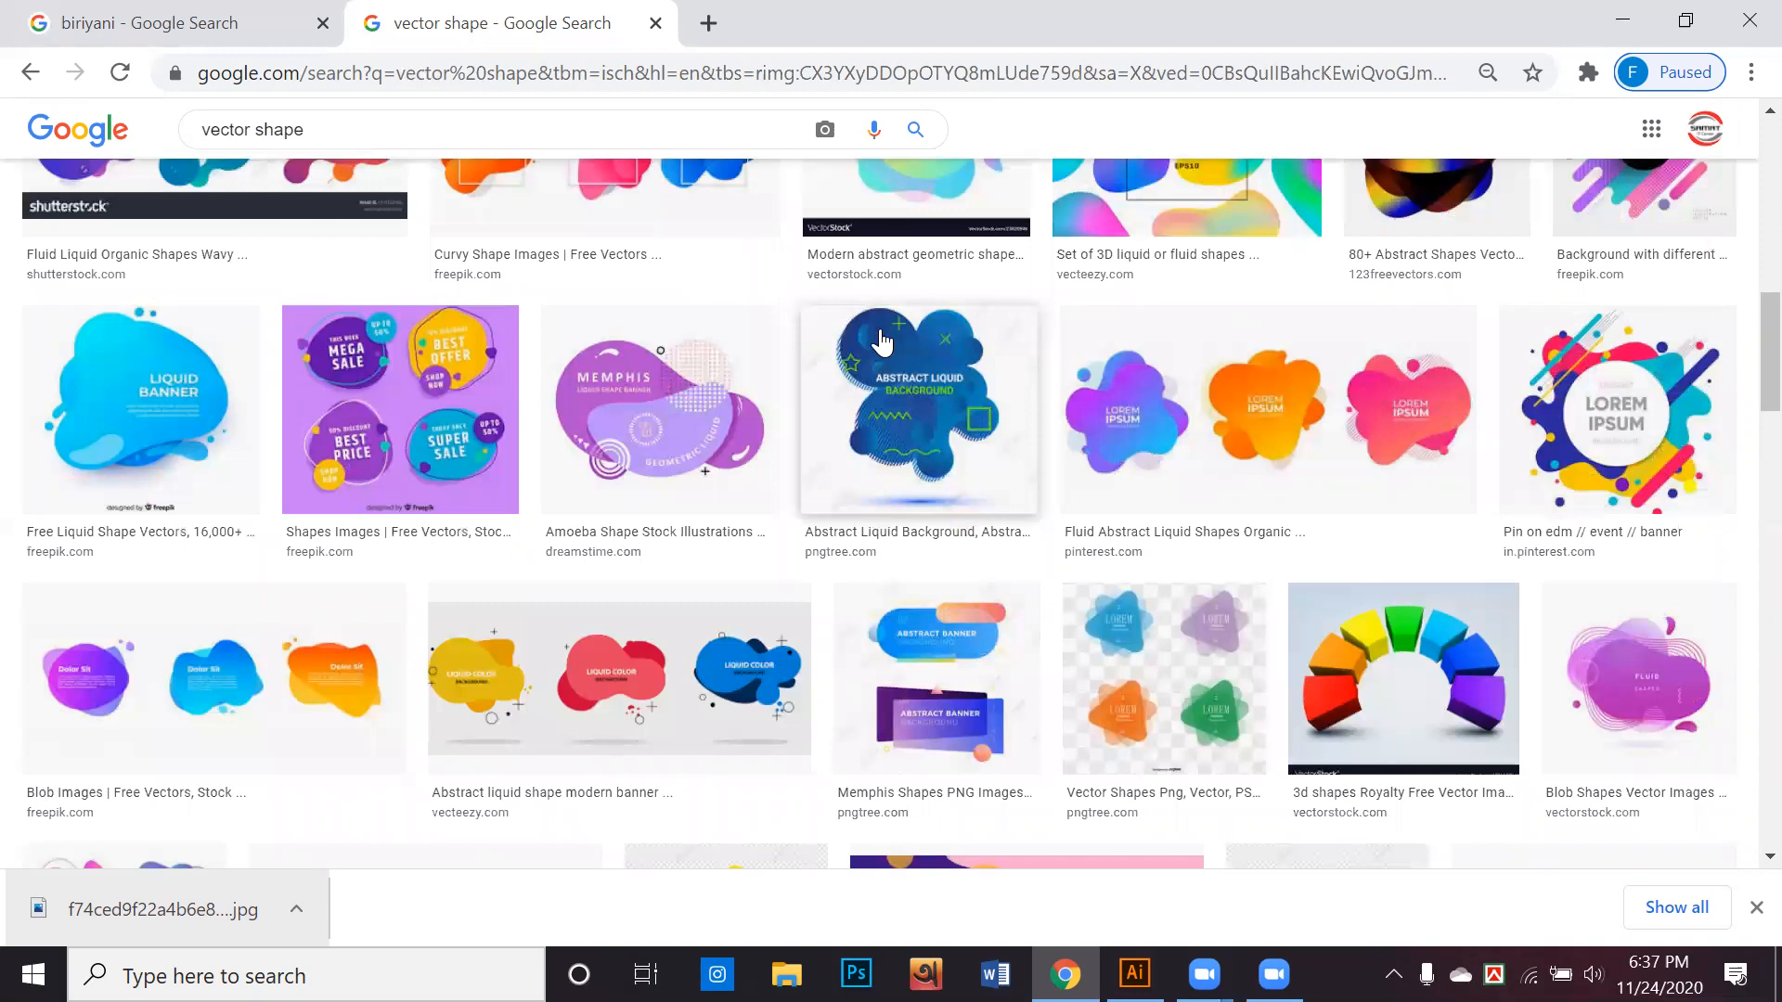
pyautogui.scroll(-3, 881, 343)
pyautogui.scroll(-2, 881, 343)
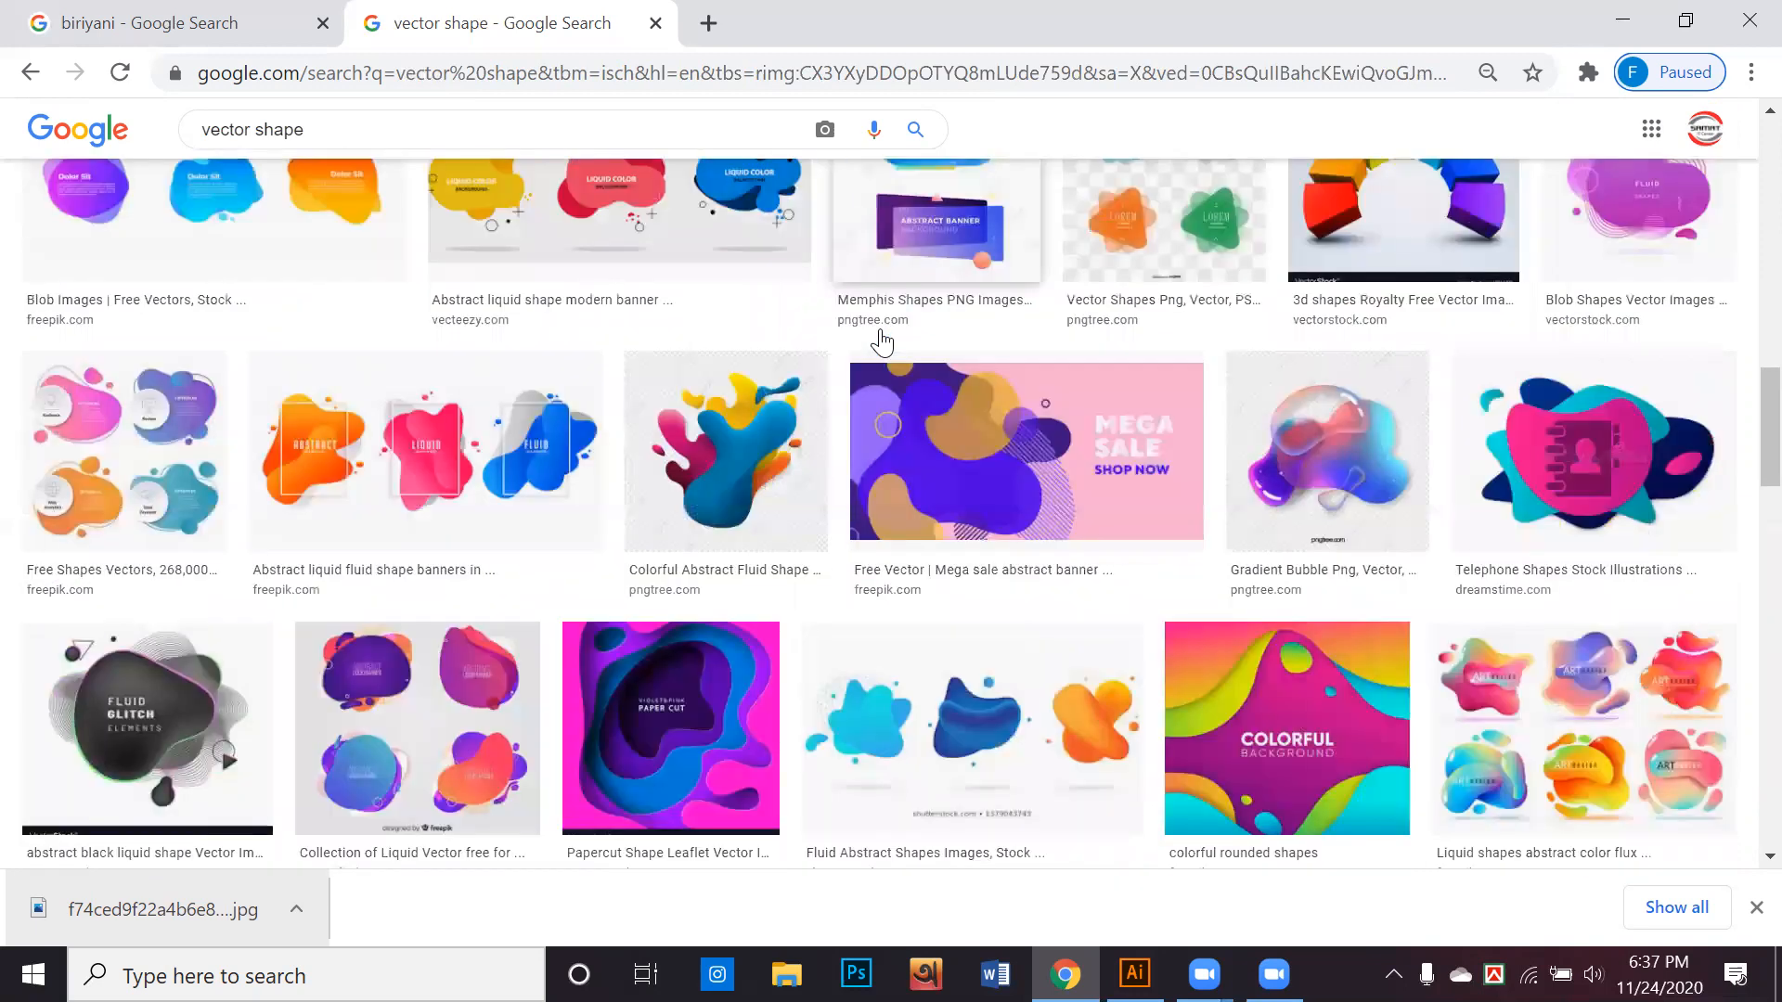
pyautogui.scroll(-5, 880, 343)
pyautogui.scroll(-2, 885, 353)
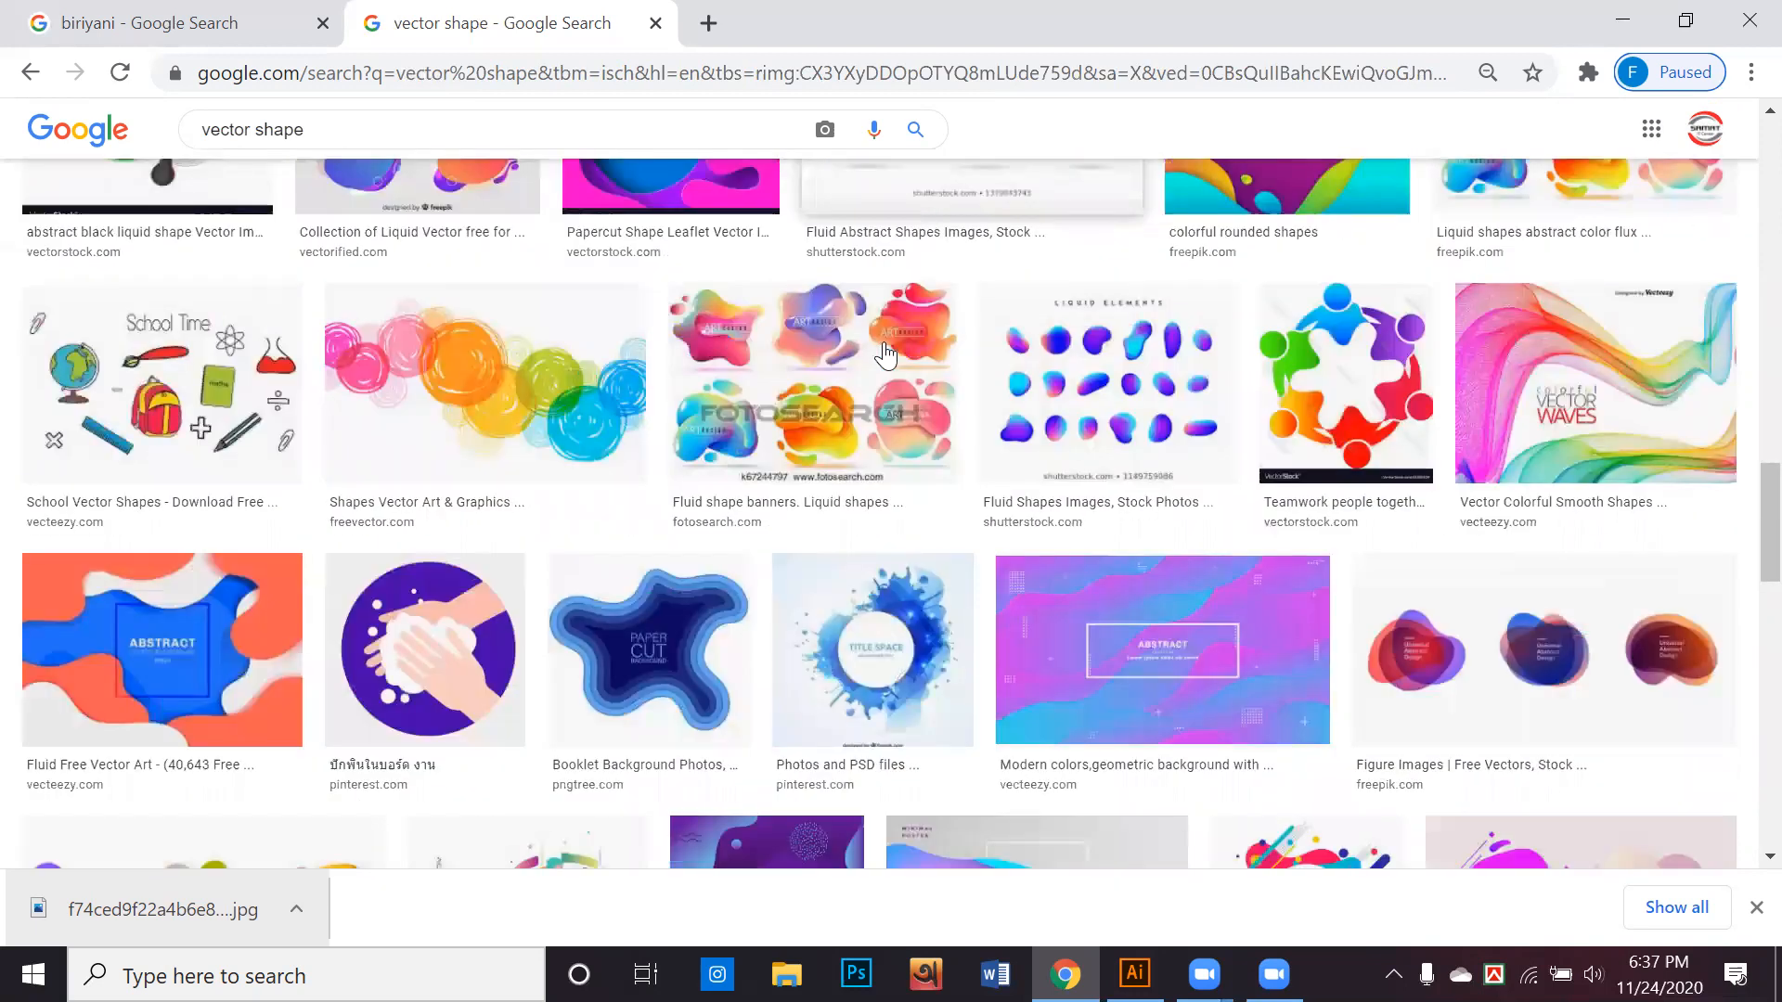
pyautogui.scroll(-4, 887, 350)
pyautogui.scroll(-2, 886, 350)
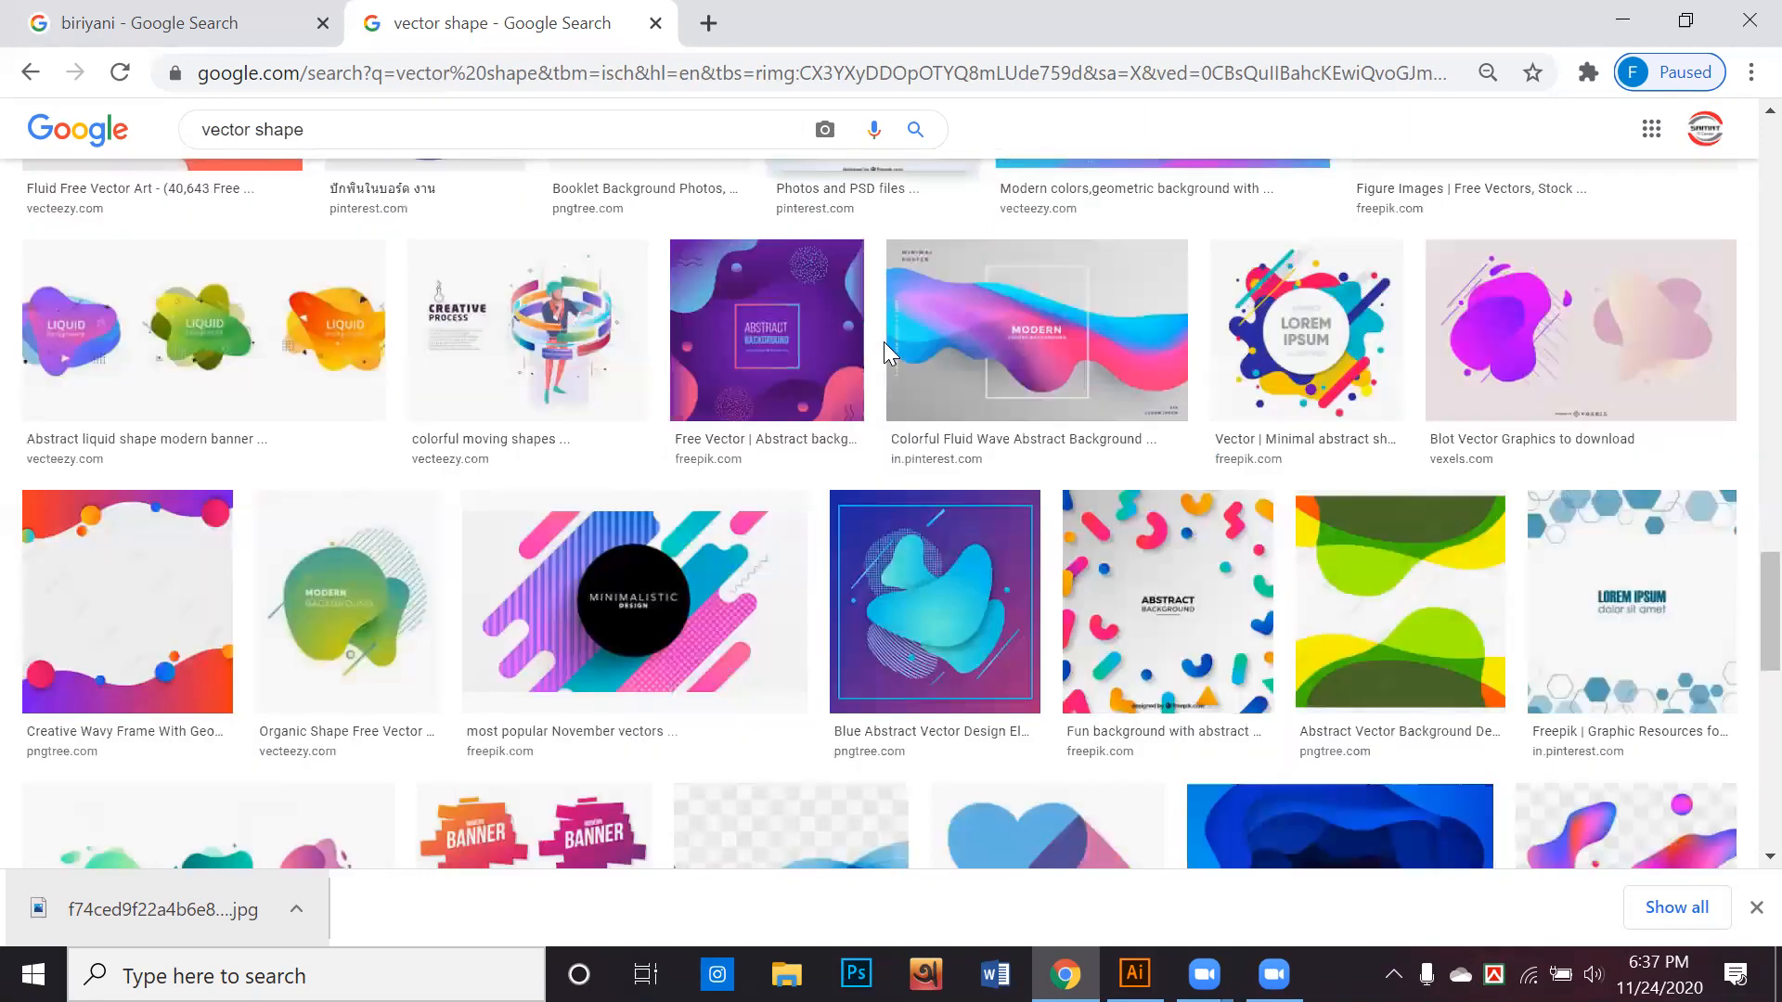
pyautogui.scroll(-5, 883, 341)
pyautogui.scroll(-4, 885, 354)
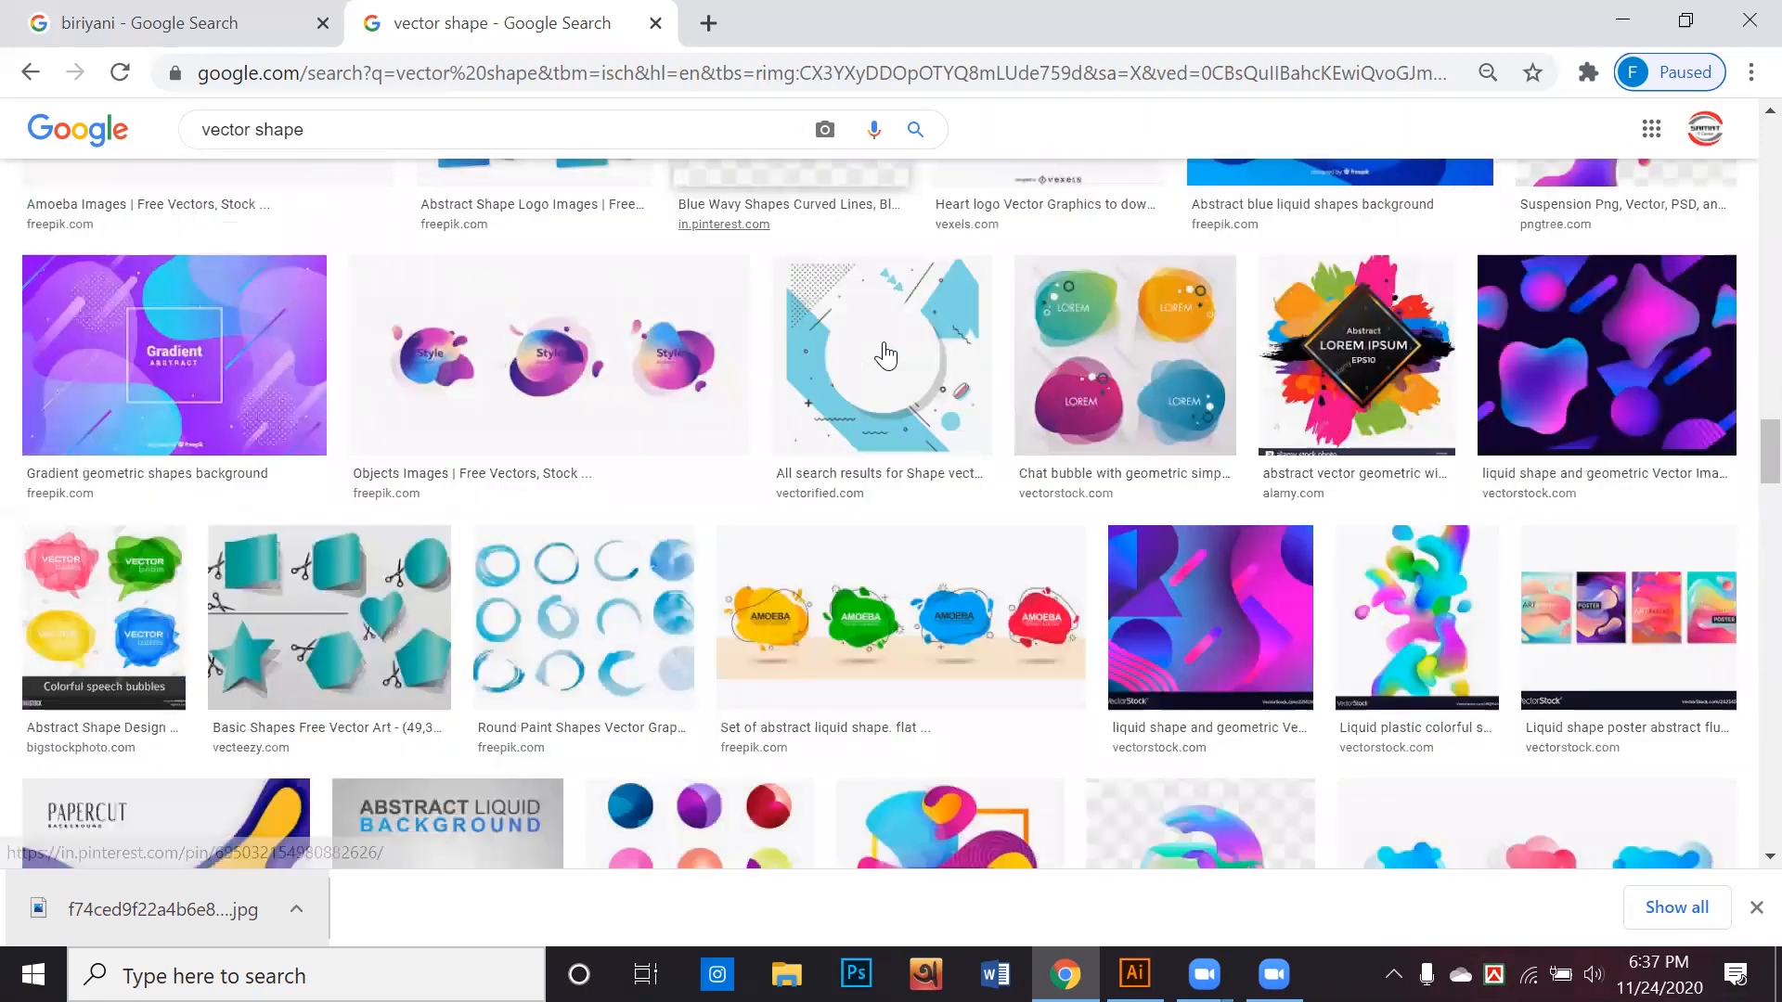
pyautogui.scroll(-5, 885, 354)
pyautogui.scroll(-4, 884, 353)
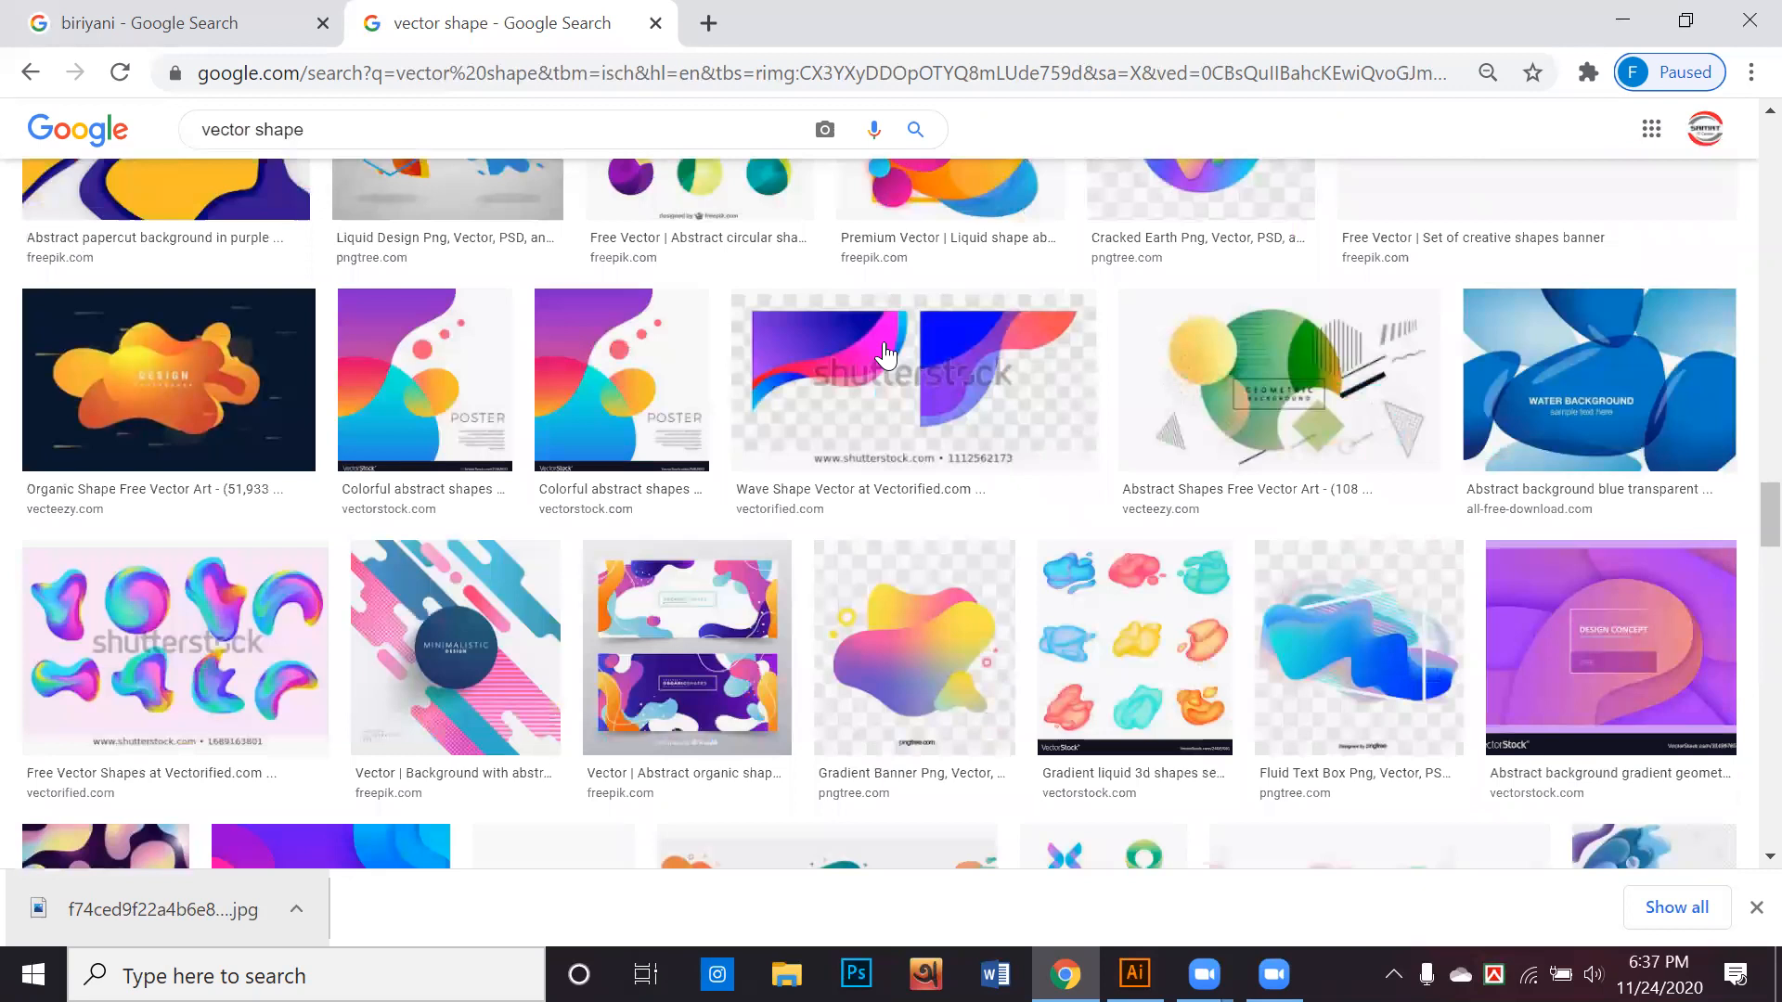
pyautogui.scroll(-4, 884, 354)
pyautogui.scroll(-3, 885, 354)
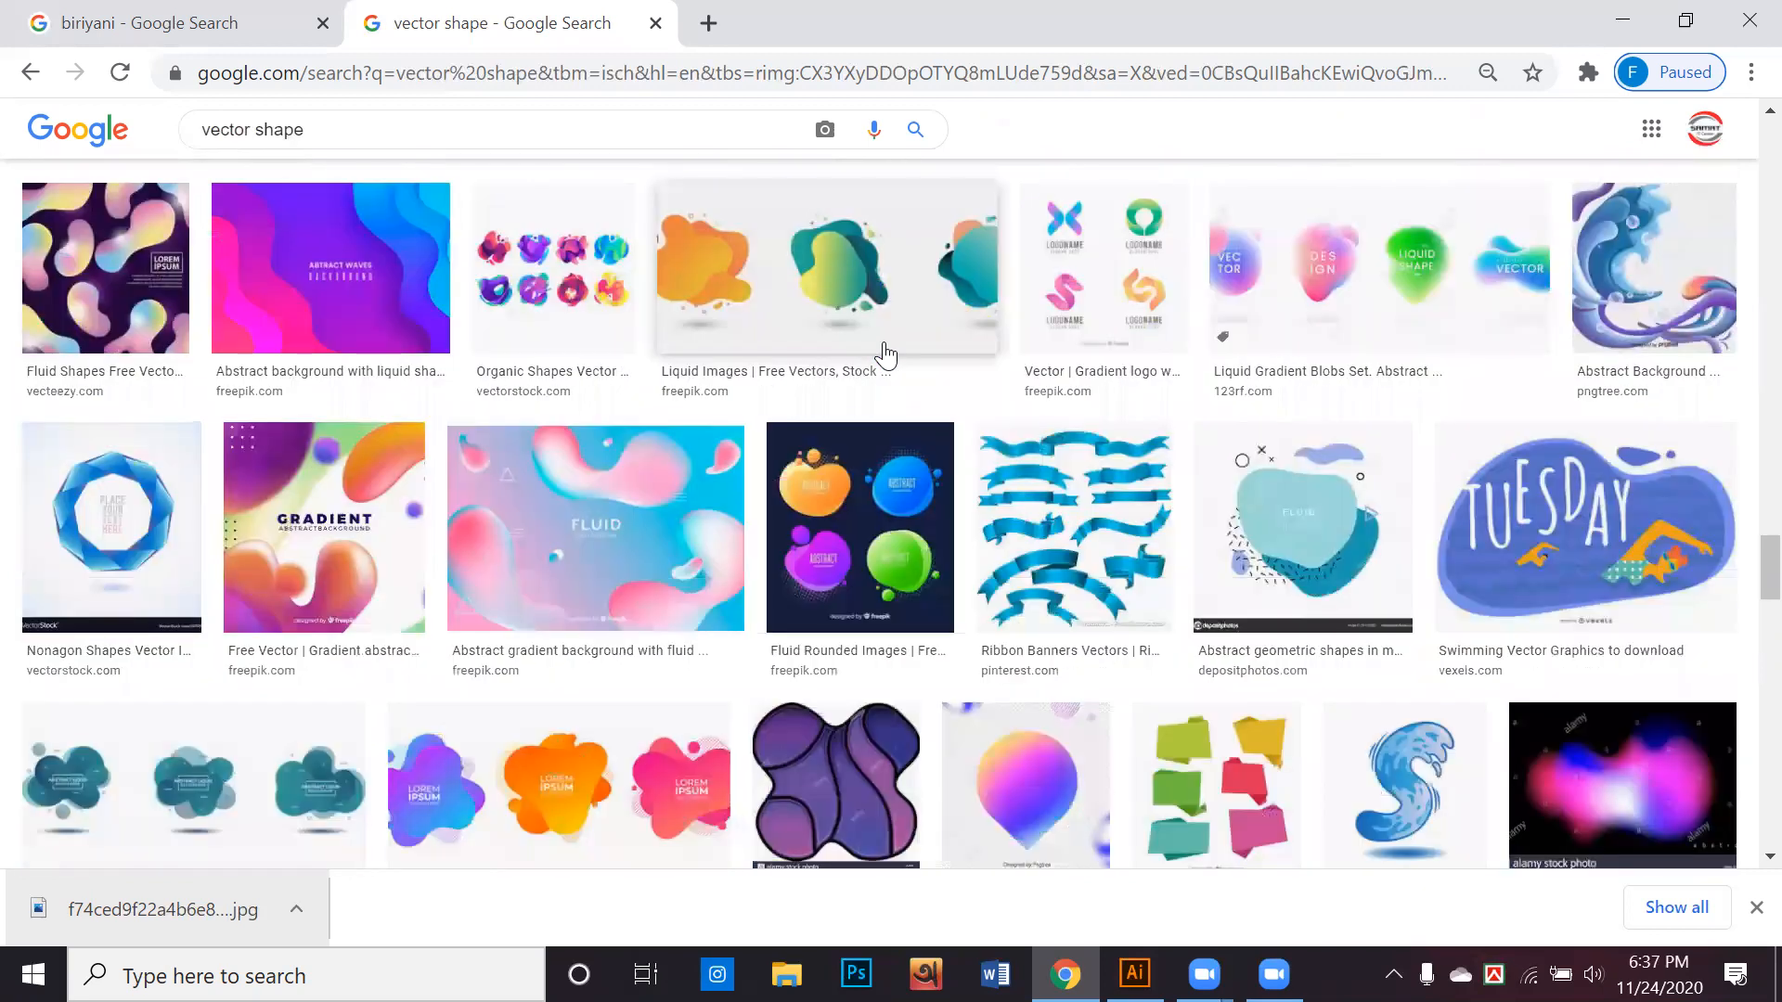
pyautogui.scroll(-2, 884, 354)
pyautogui.scroll(-4, 884, 353)
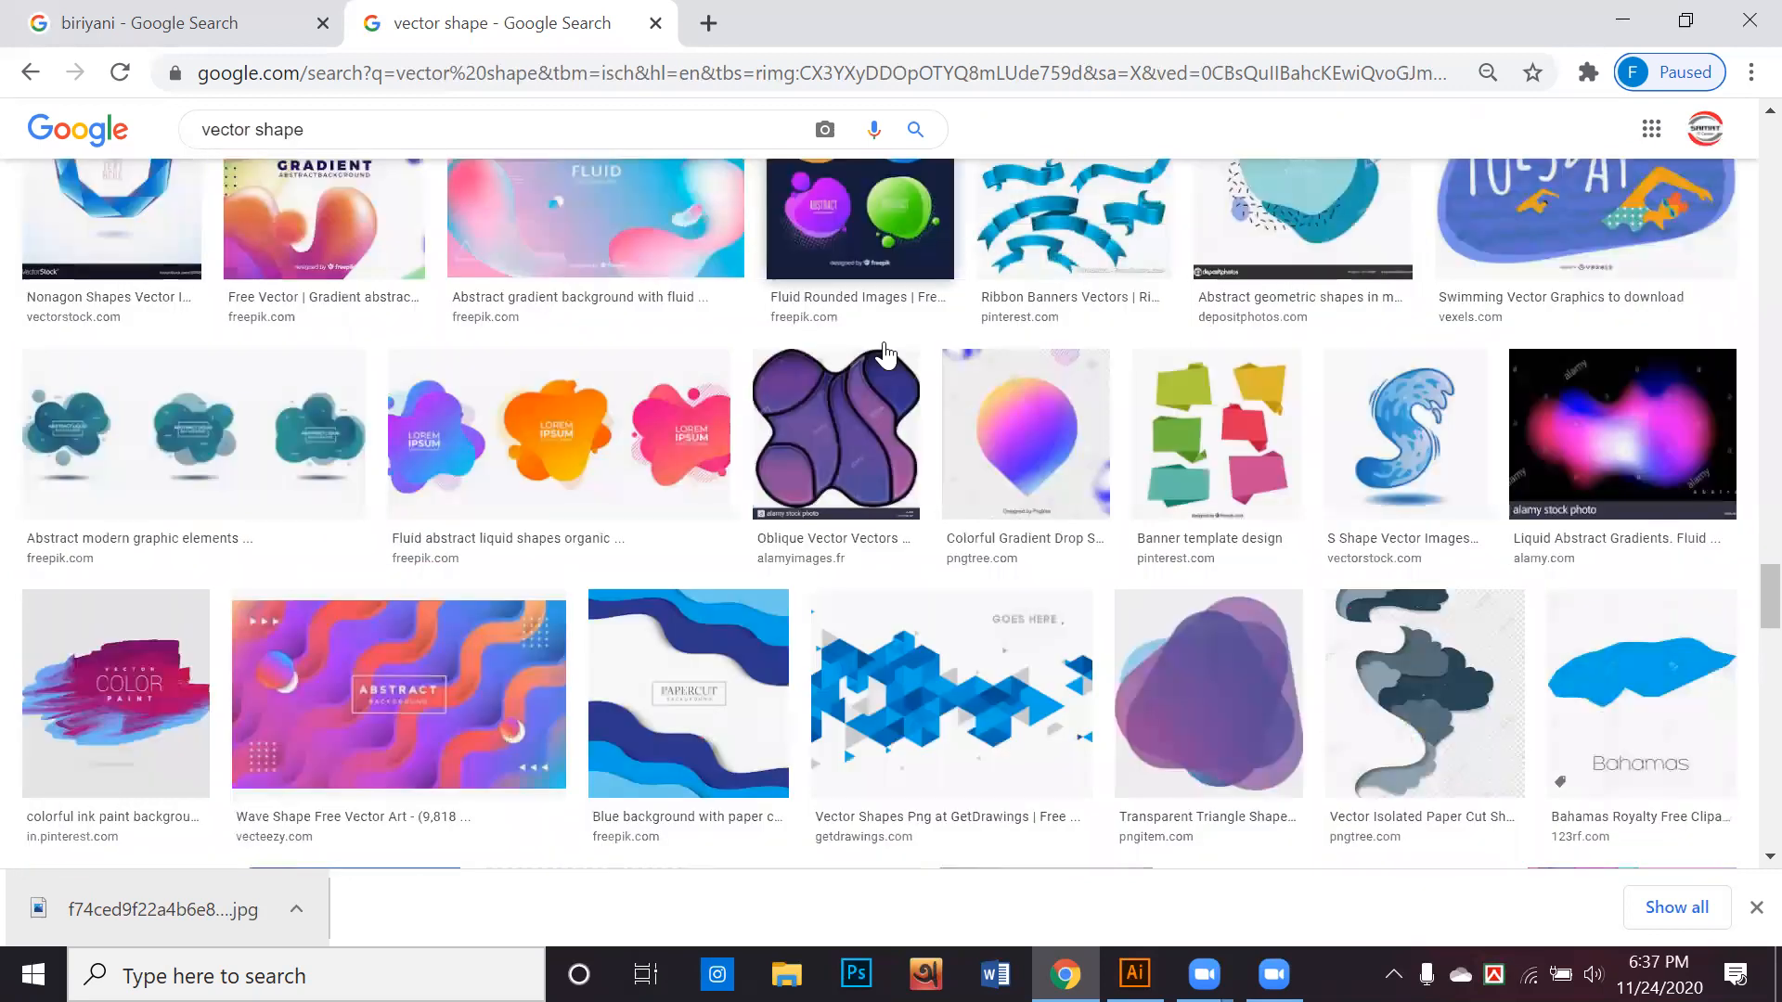
pyautogui.scroll(-1, 1140, 464)
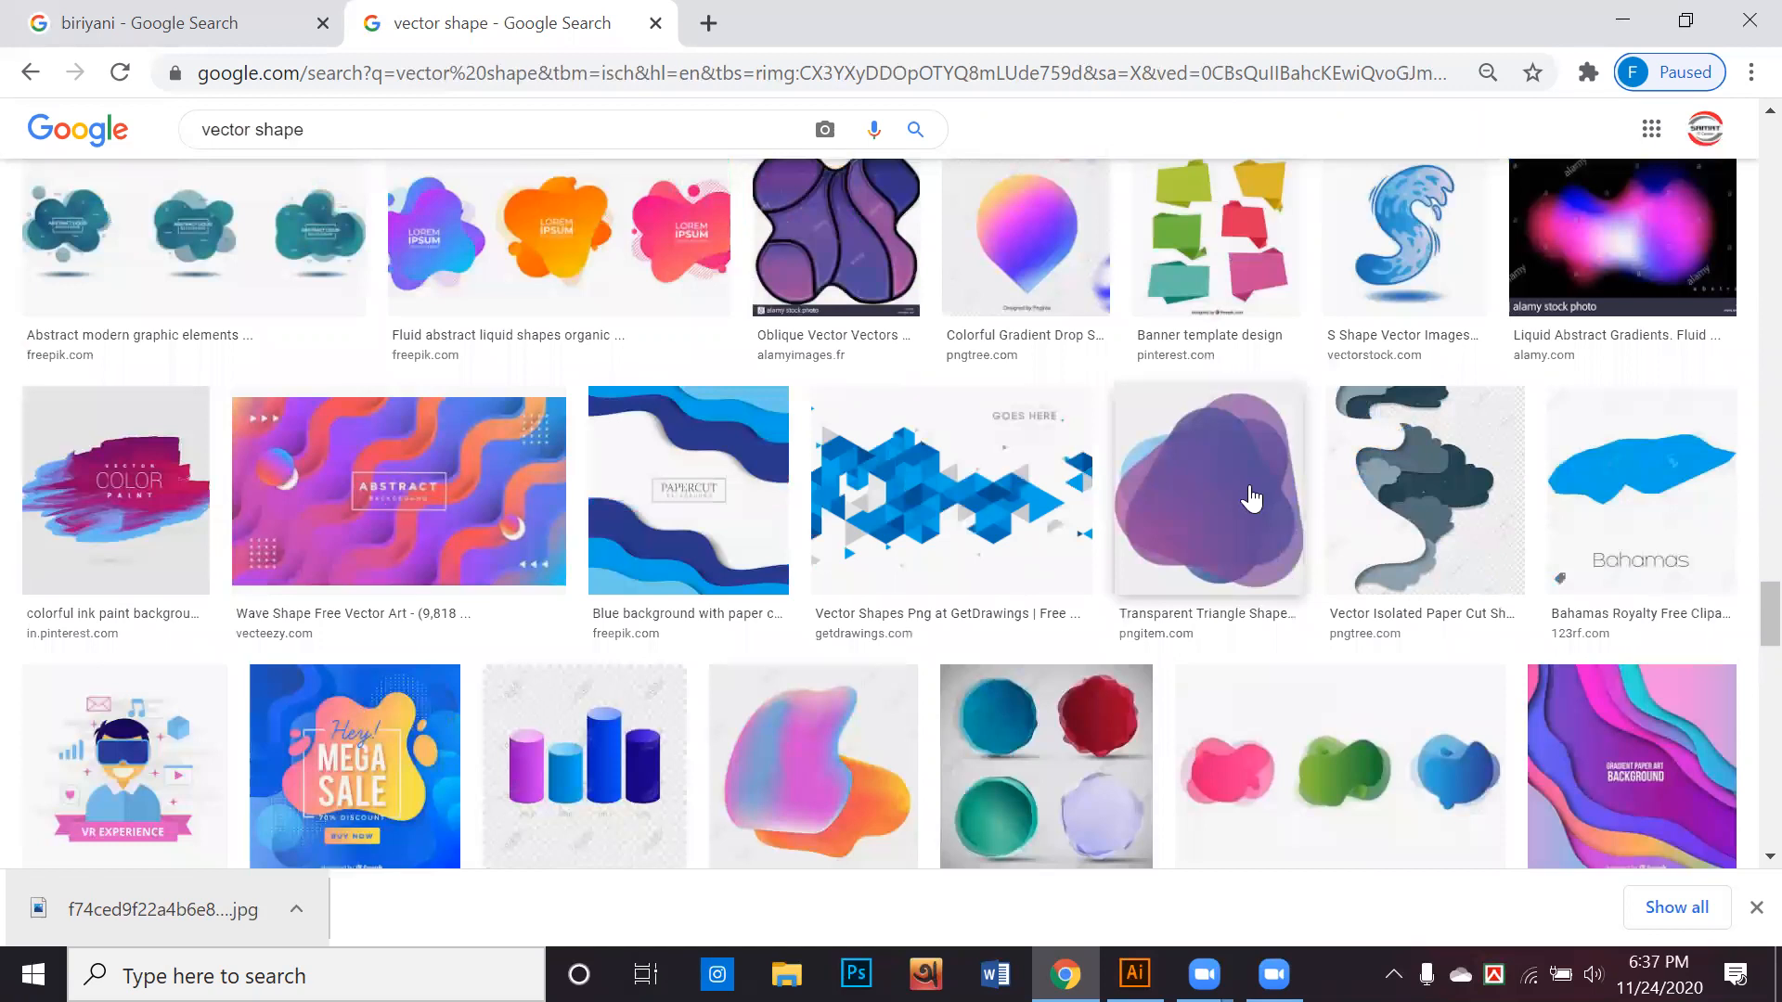
pyautogui.click(1170, 496)
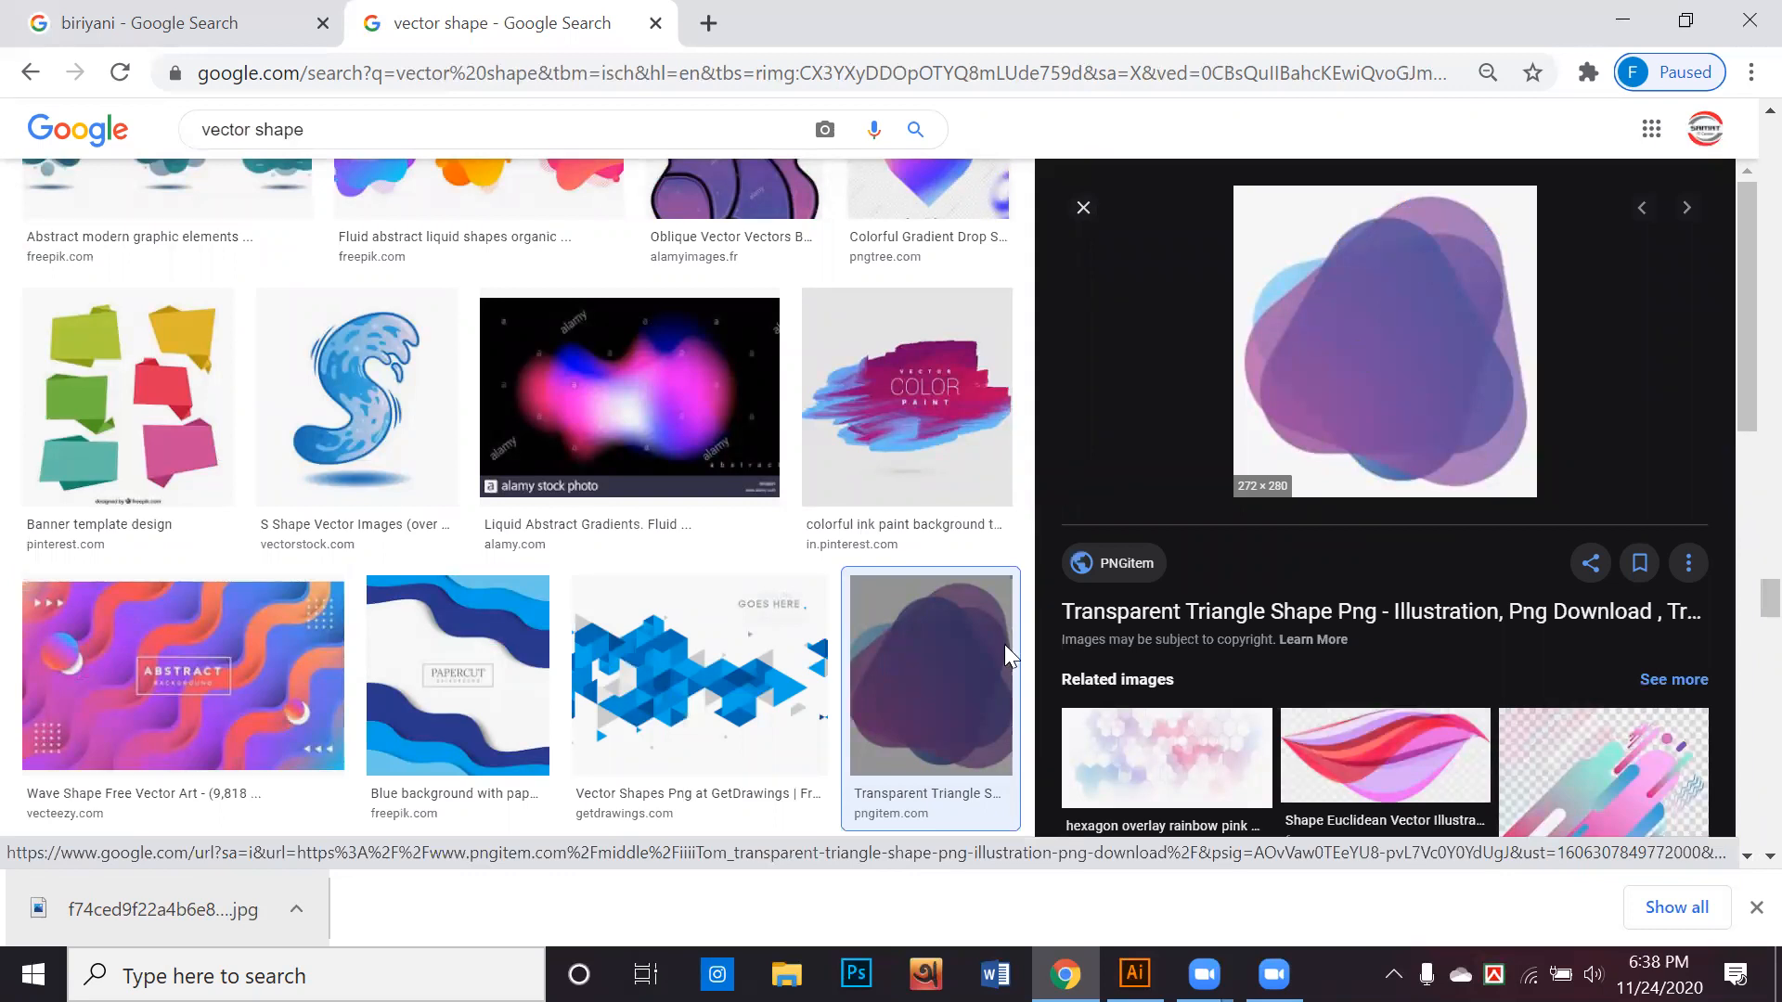
# Switch to Illustrator and draw a large tilted three-sided polygon on the empty canvas beside the artboard
pyautogui.hotkey('alt', 'Tab')
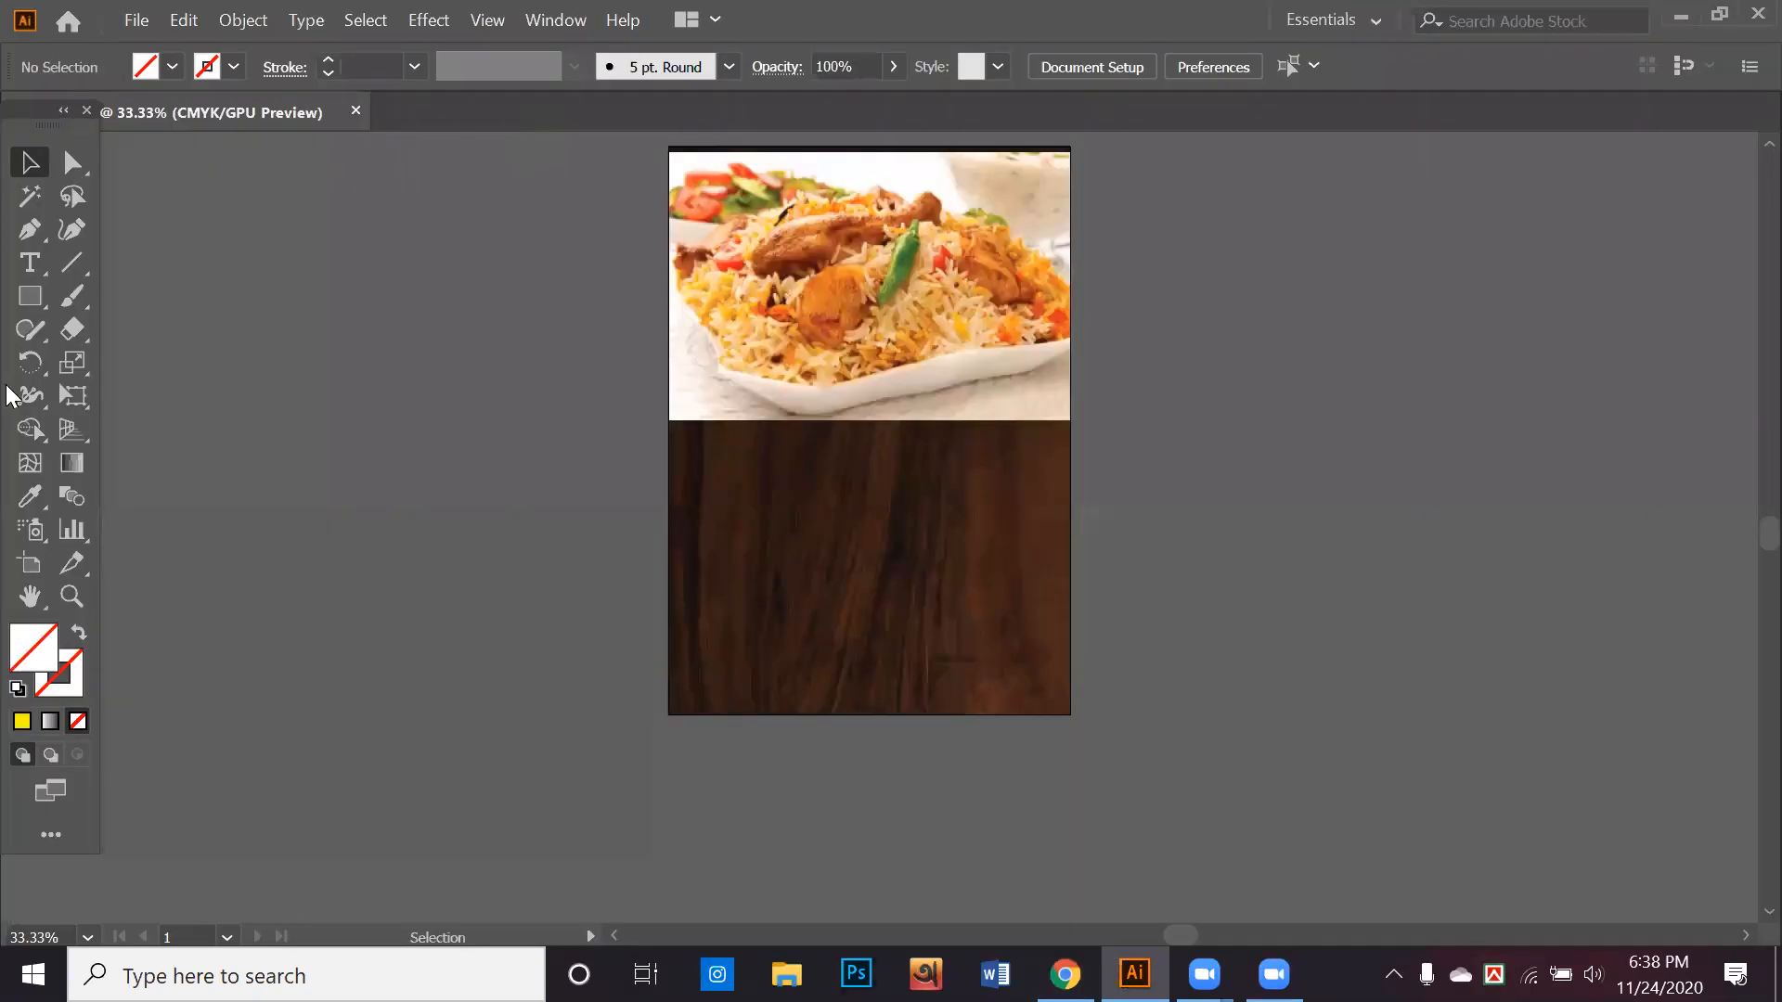
pyautogui.click(31, 297)
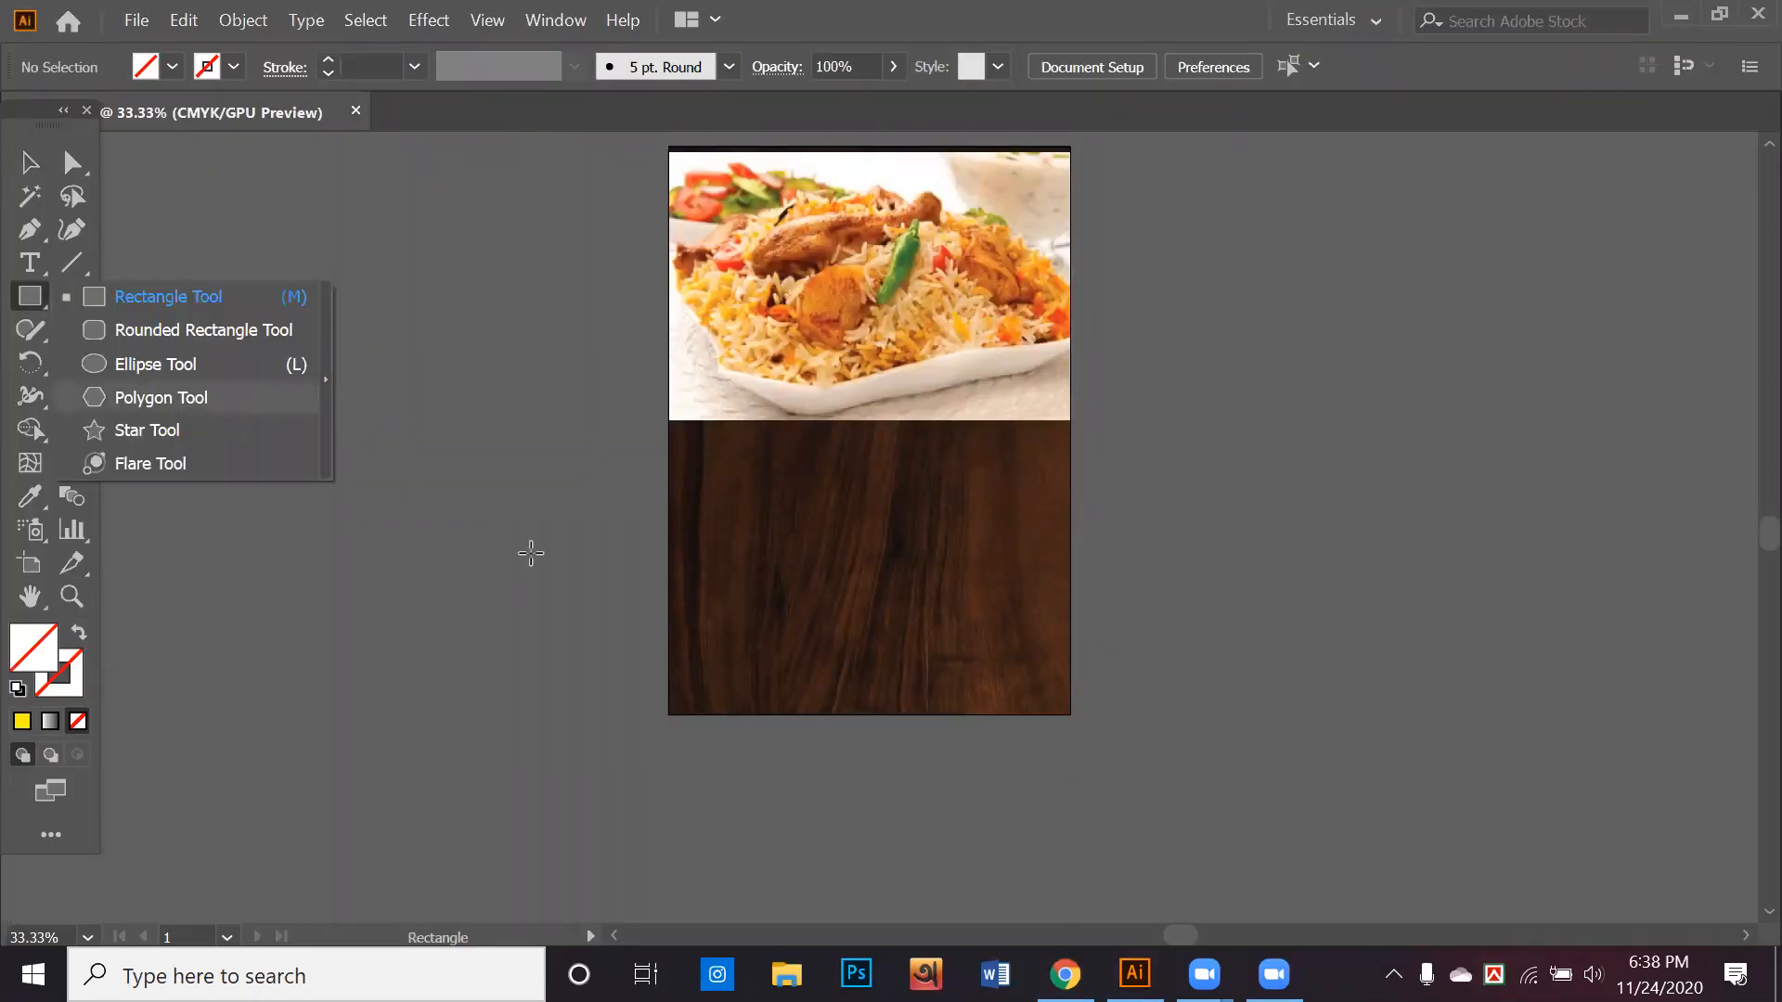
pyautogui.click(161, 398)
pyautogui.moveTo(439, 439); pyautogui.dragTo(668, 604)
pyautogui.press('Down')
pyautogui.press('Down')
pyautogui.press('Down')
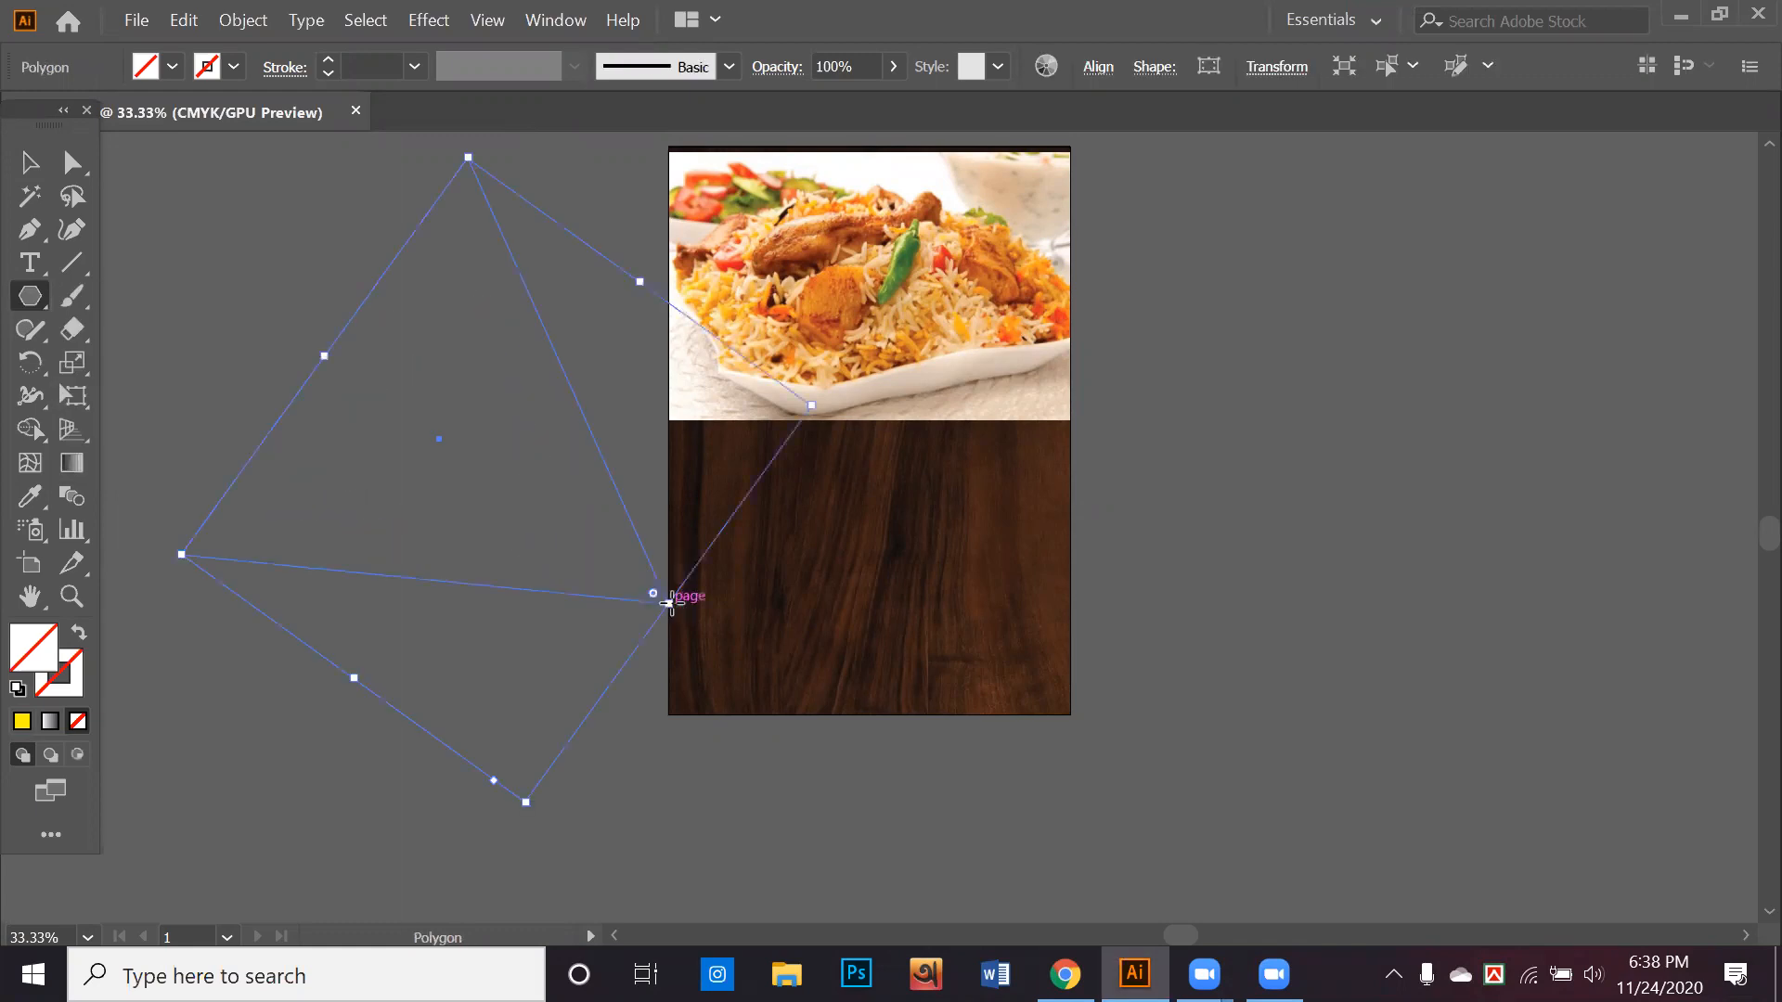
# Round all three corners of the triangle strongly and fill it with yellow (C 0, M 0, Y 100, K 0)
pyautogui.press('a')
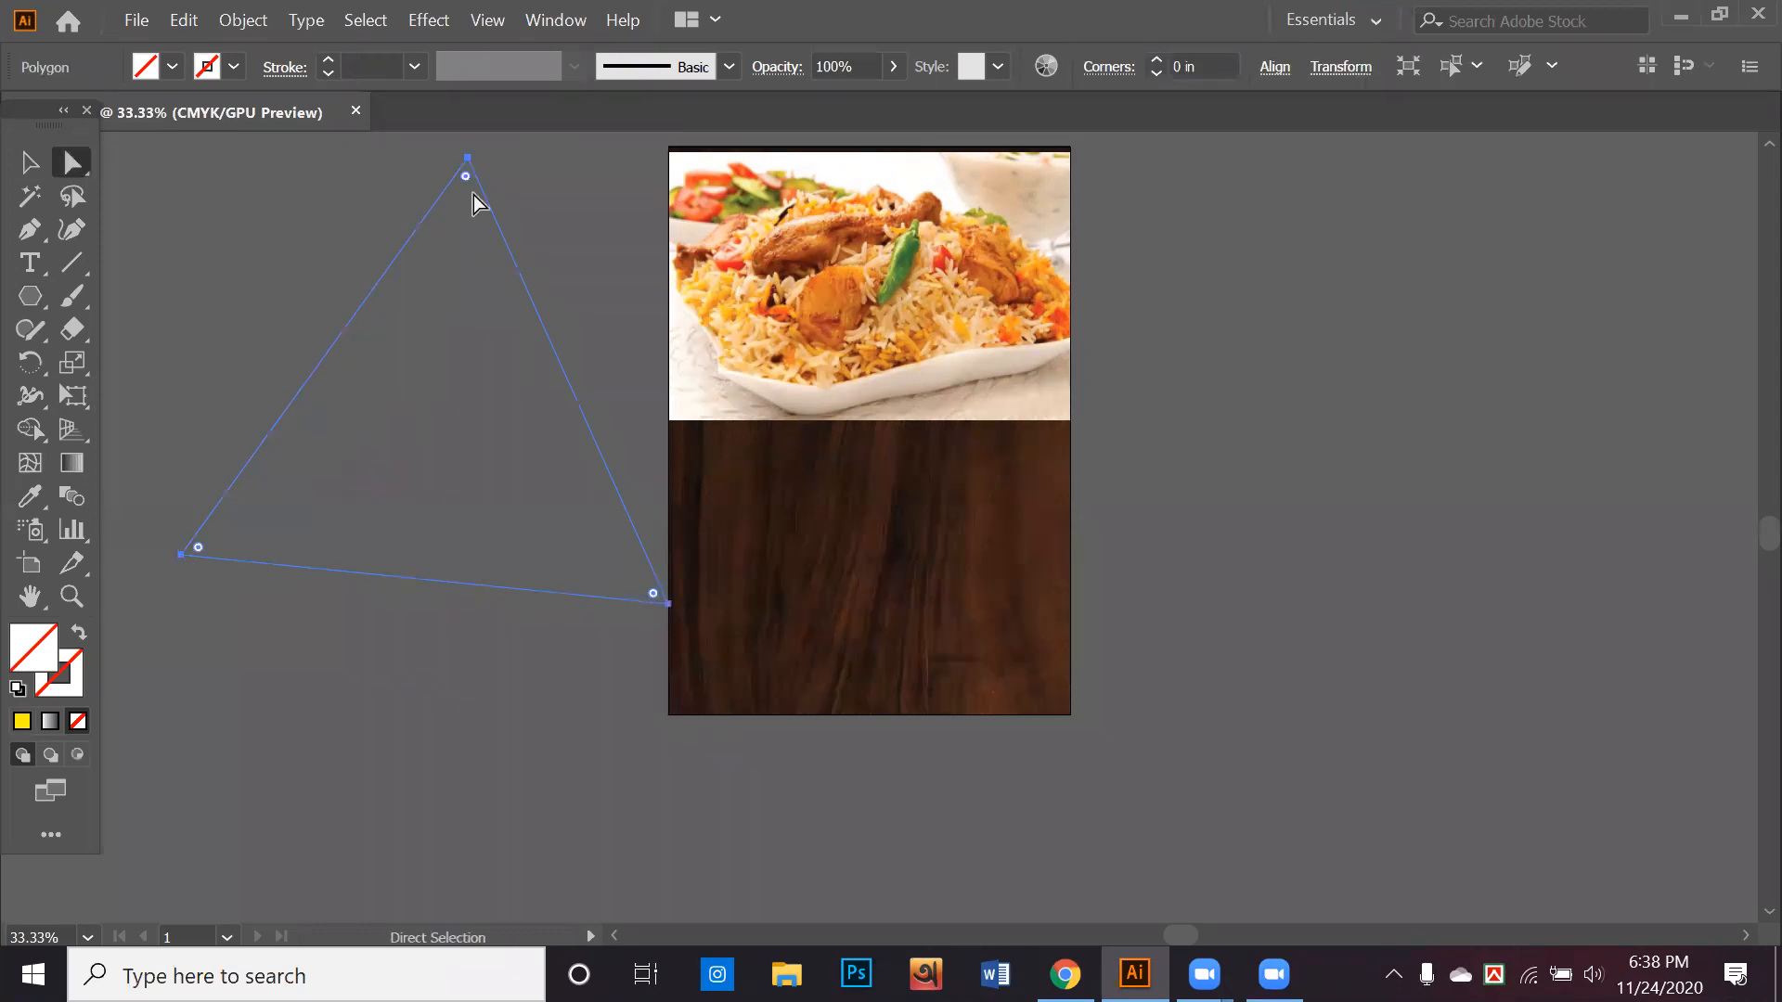
pyautogui.moveTo(466, 177); pyautogui.dragTo(464, 313)
pyautogui.press(',')
pyautogui.press('v')
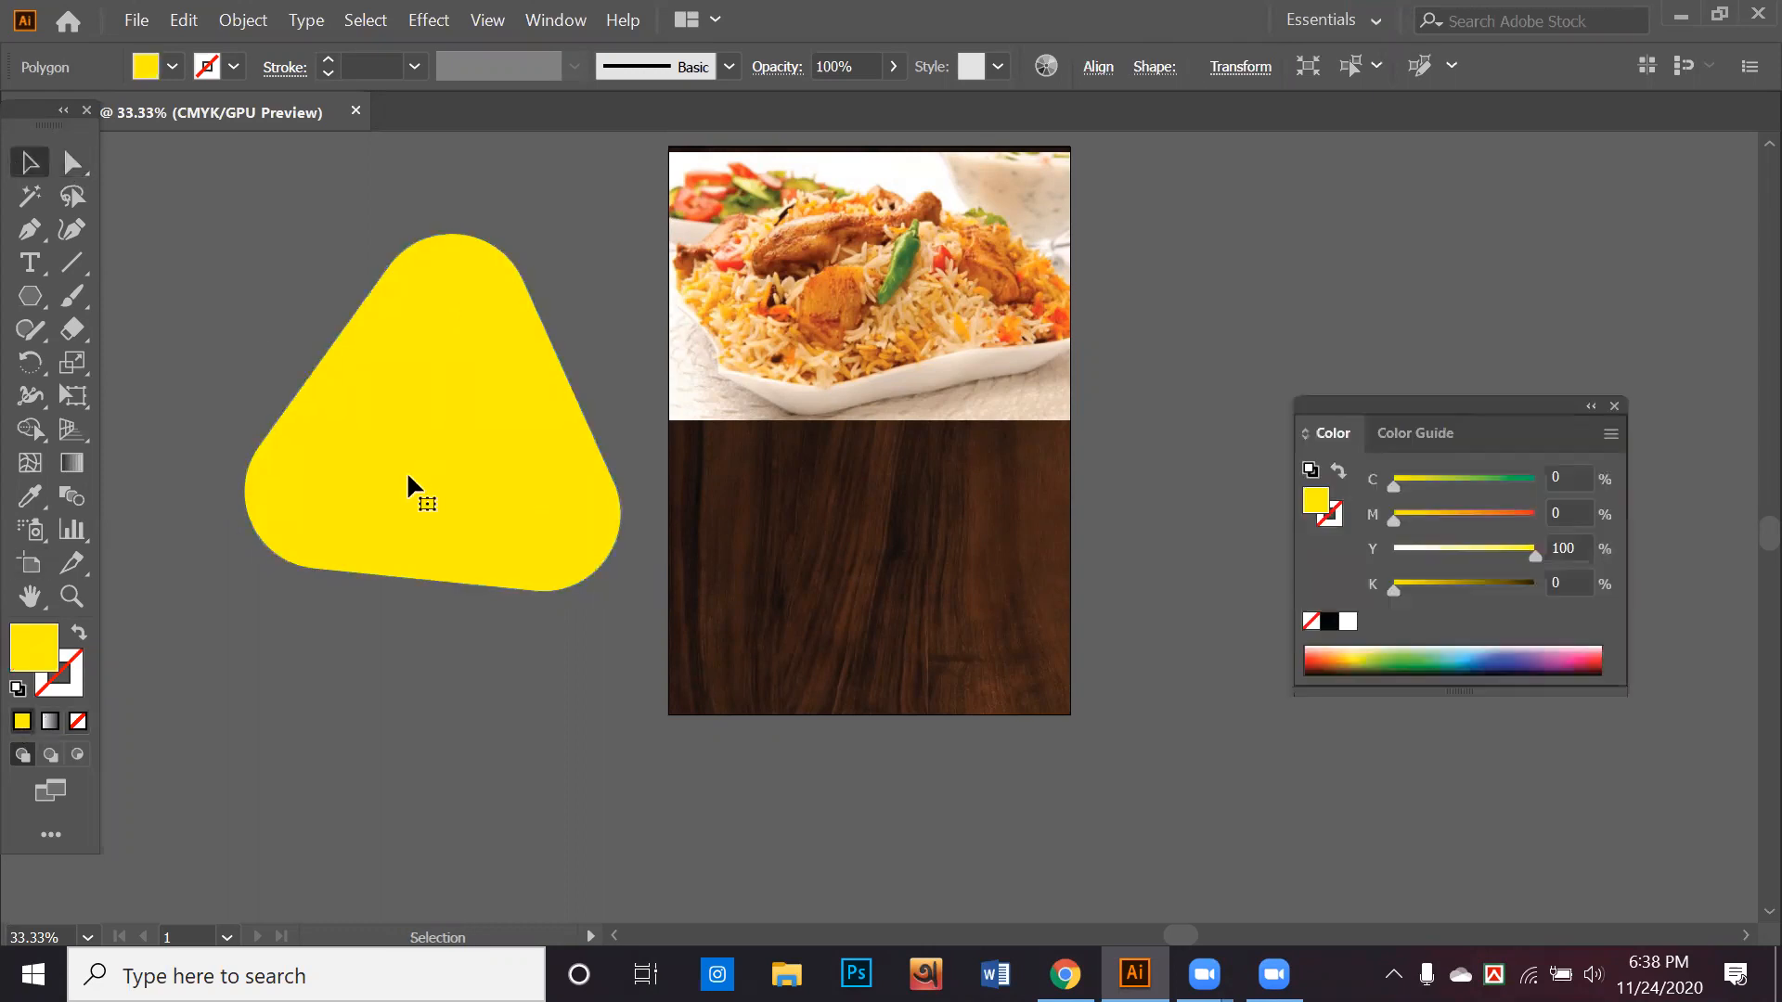
# Duplicate the rounded yellow triangle, rotate the copy slightly and position it overlapping the original
pyautogui.moveTo(403, 482); pyautogui.dragTo(820, 374)
pyautogui.click(169, 492)
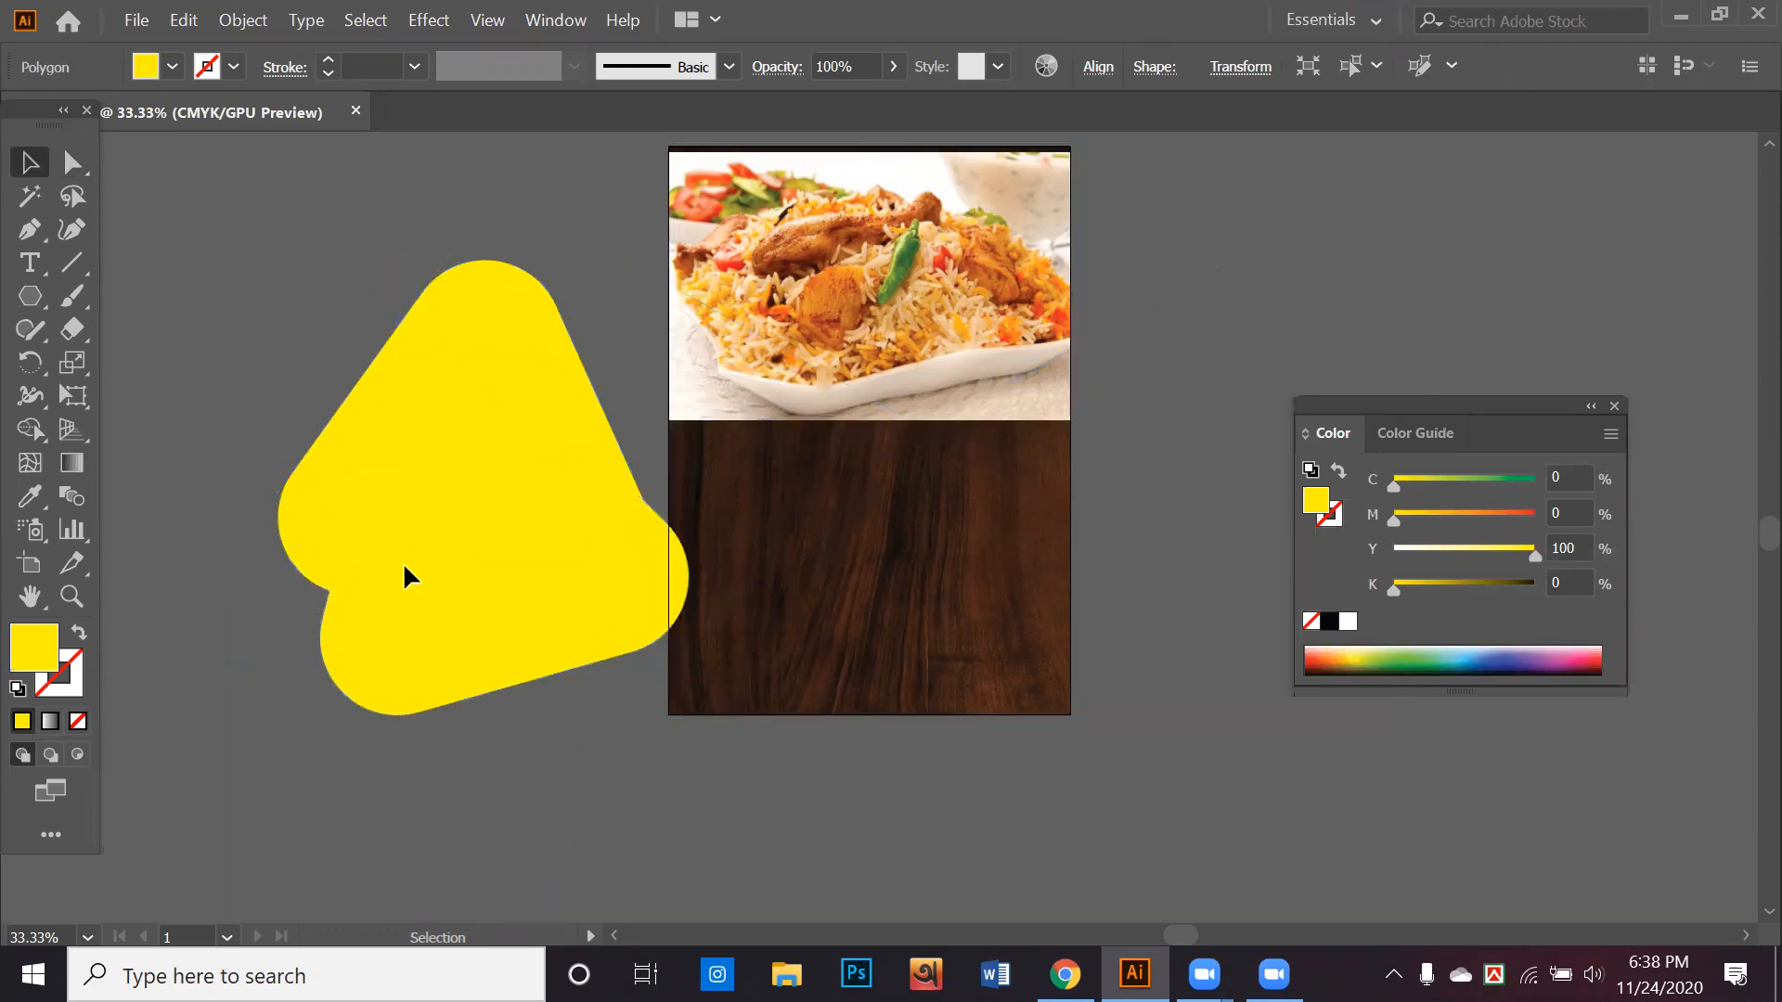
pyautogui.moveTo(388, 601); pyautogui.dragTo(404, 563)
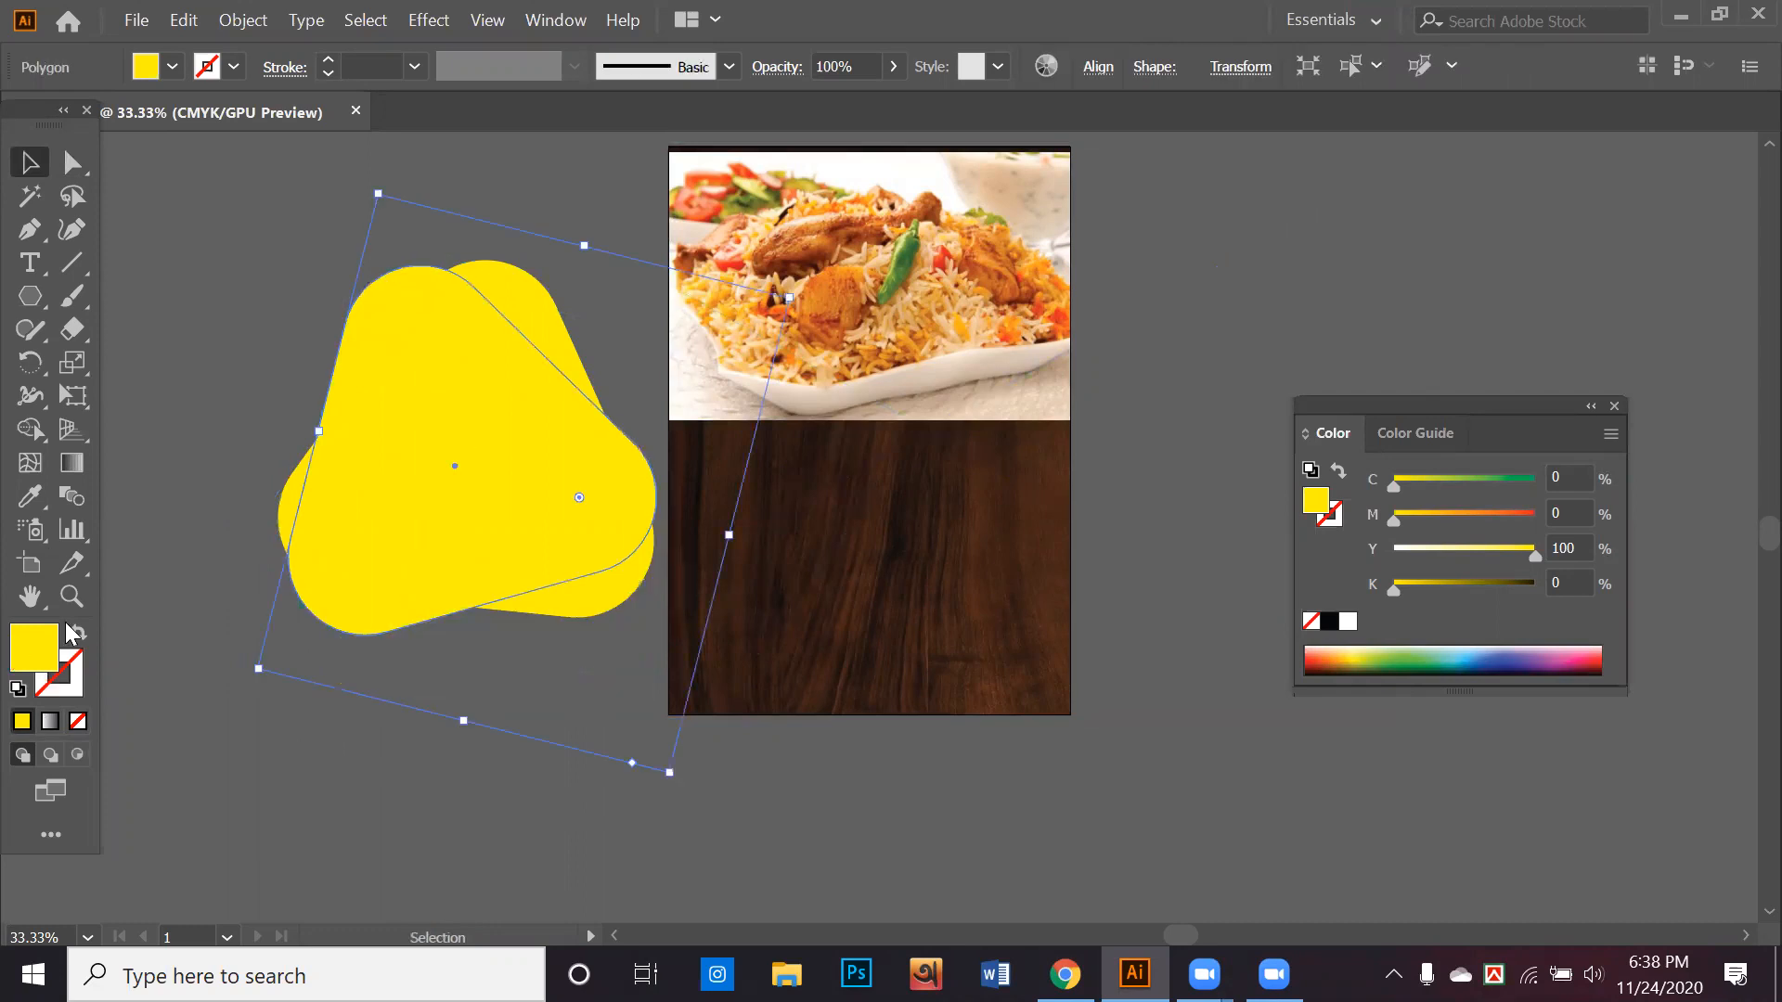
# Fill the rotated copy of the rounded triangle with black and send it to the back
pyautogui.click(171, 66)
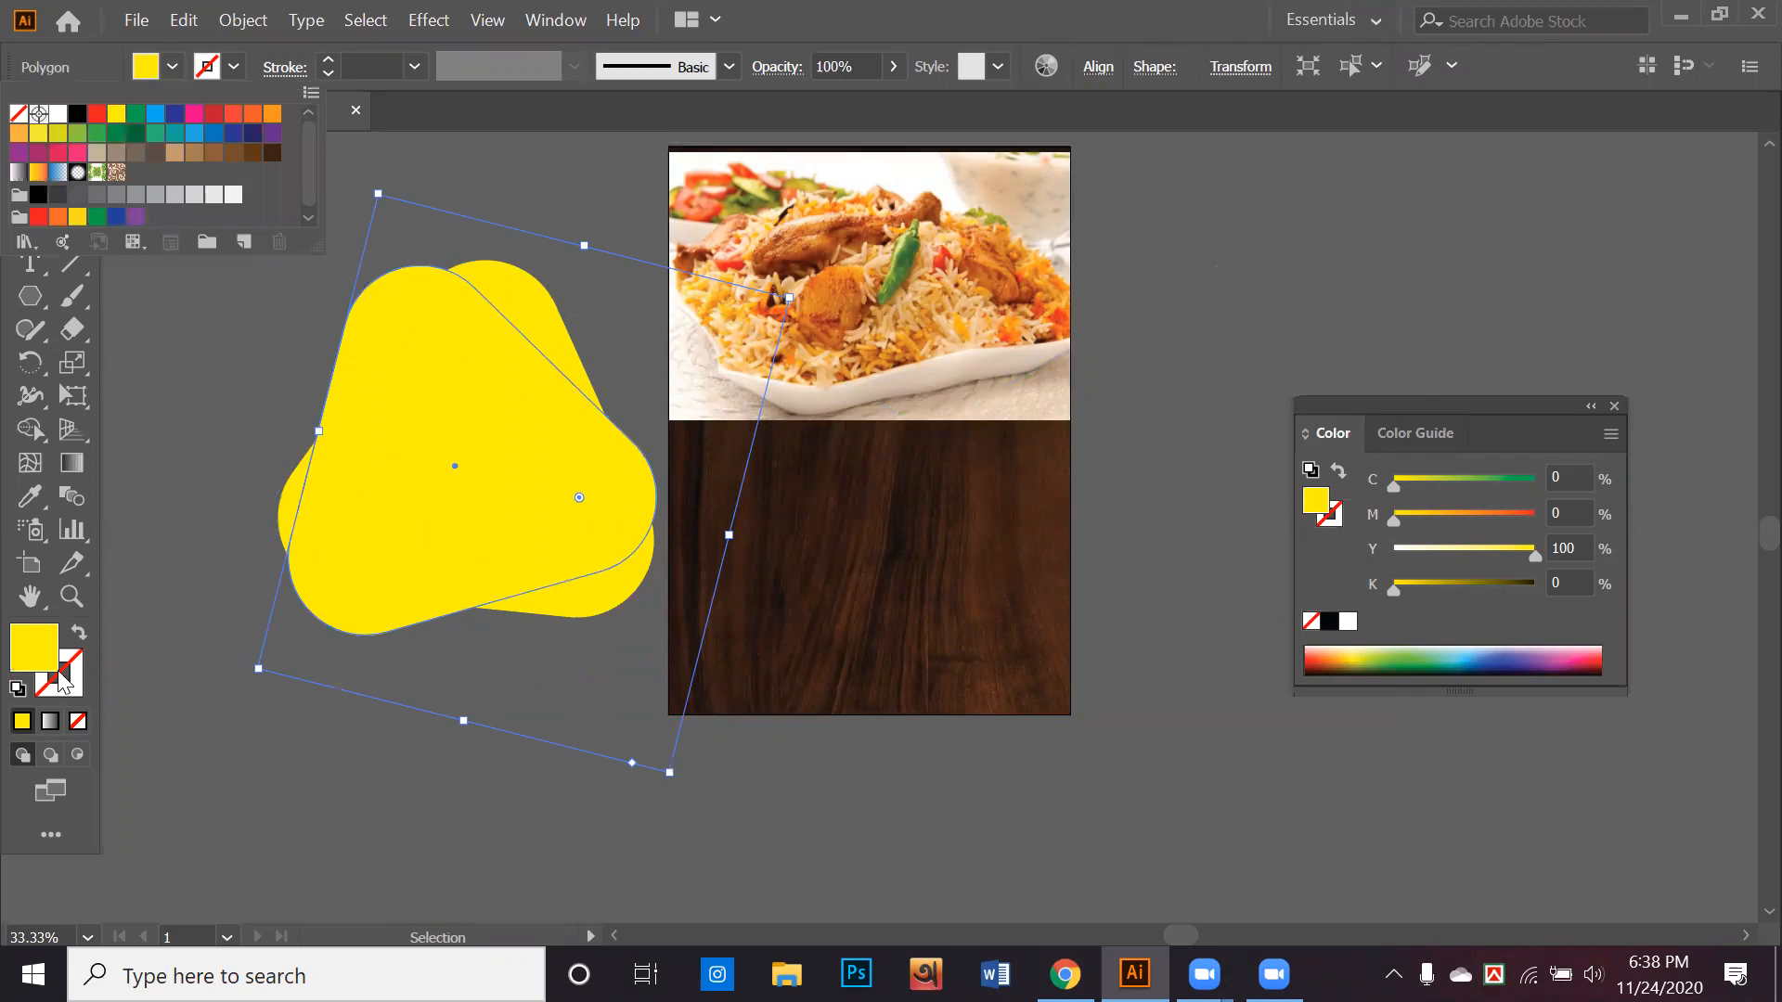
pyautogui.rightClick(402, 529)
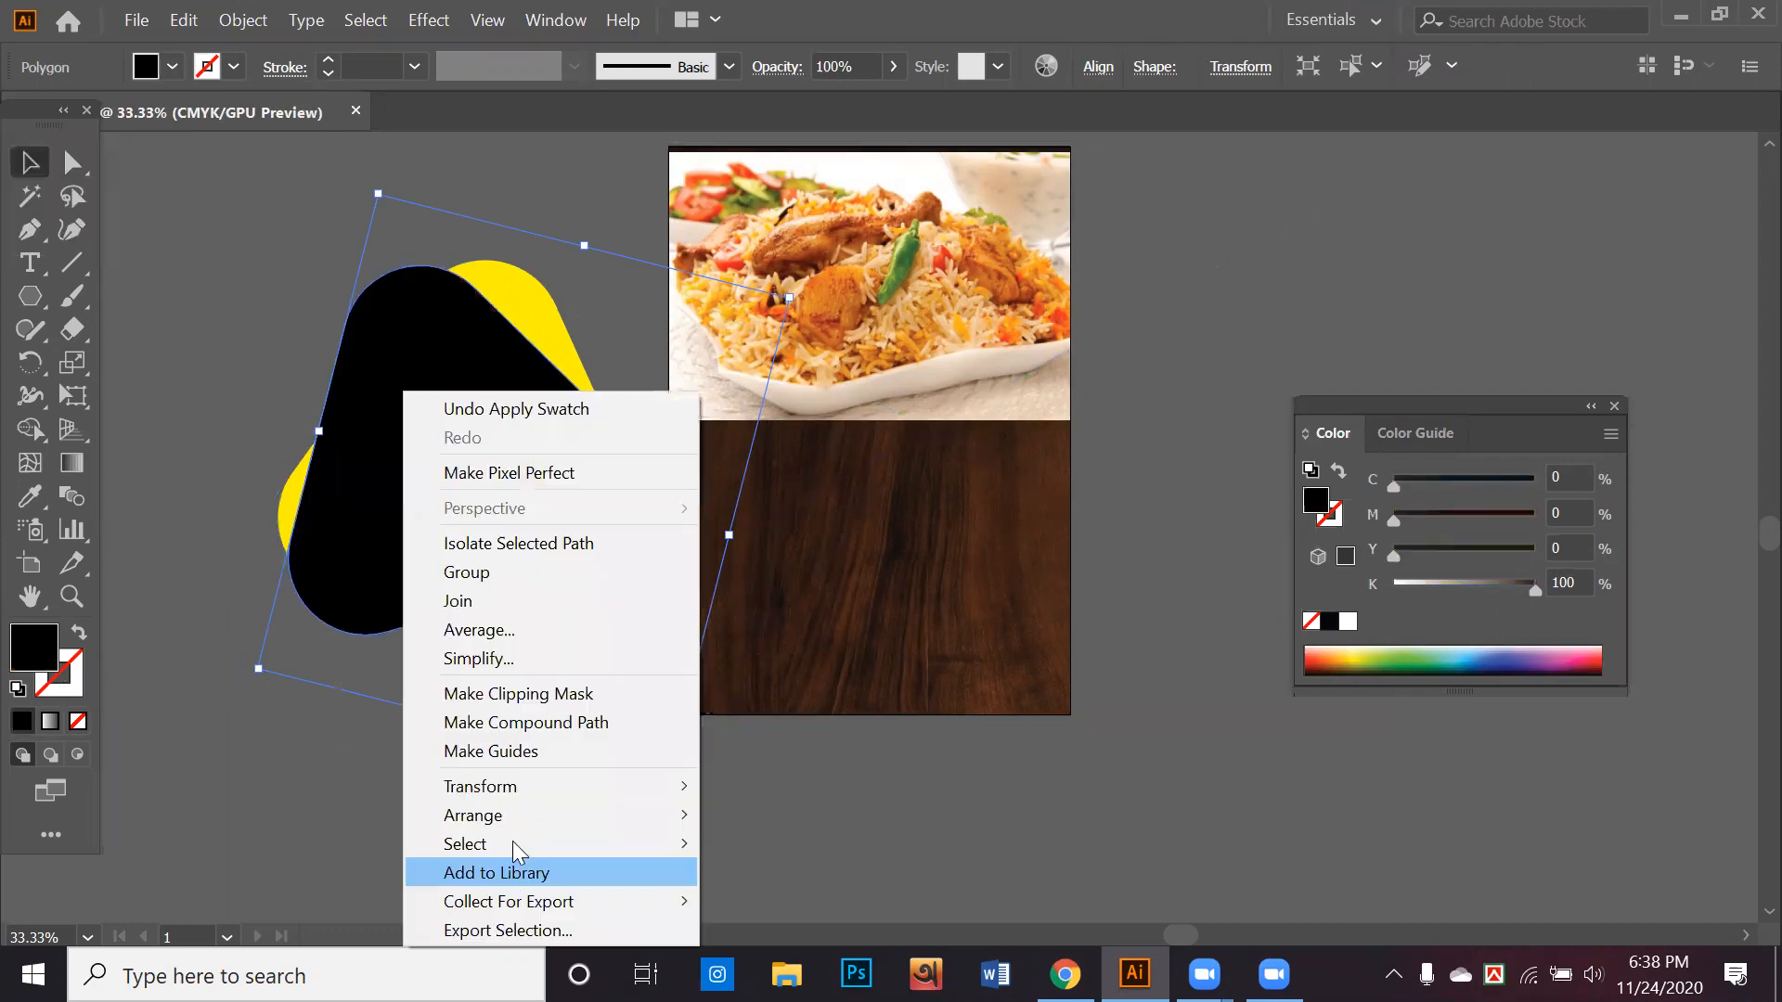
pyautogui.moveTo(522, 815)
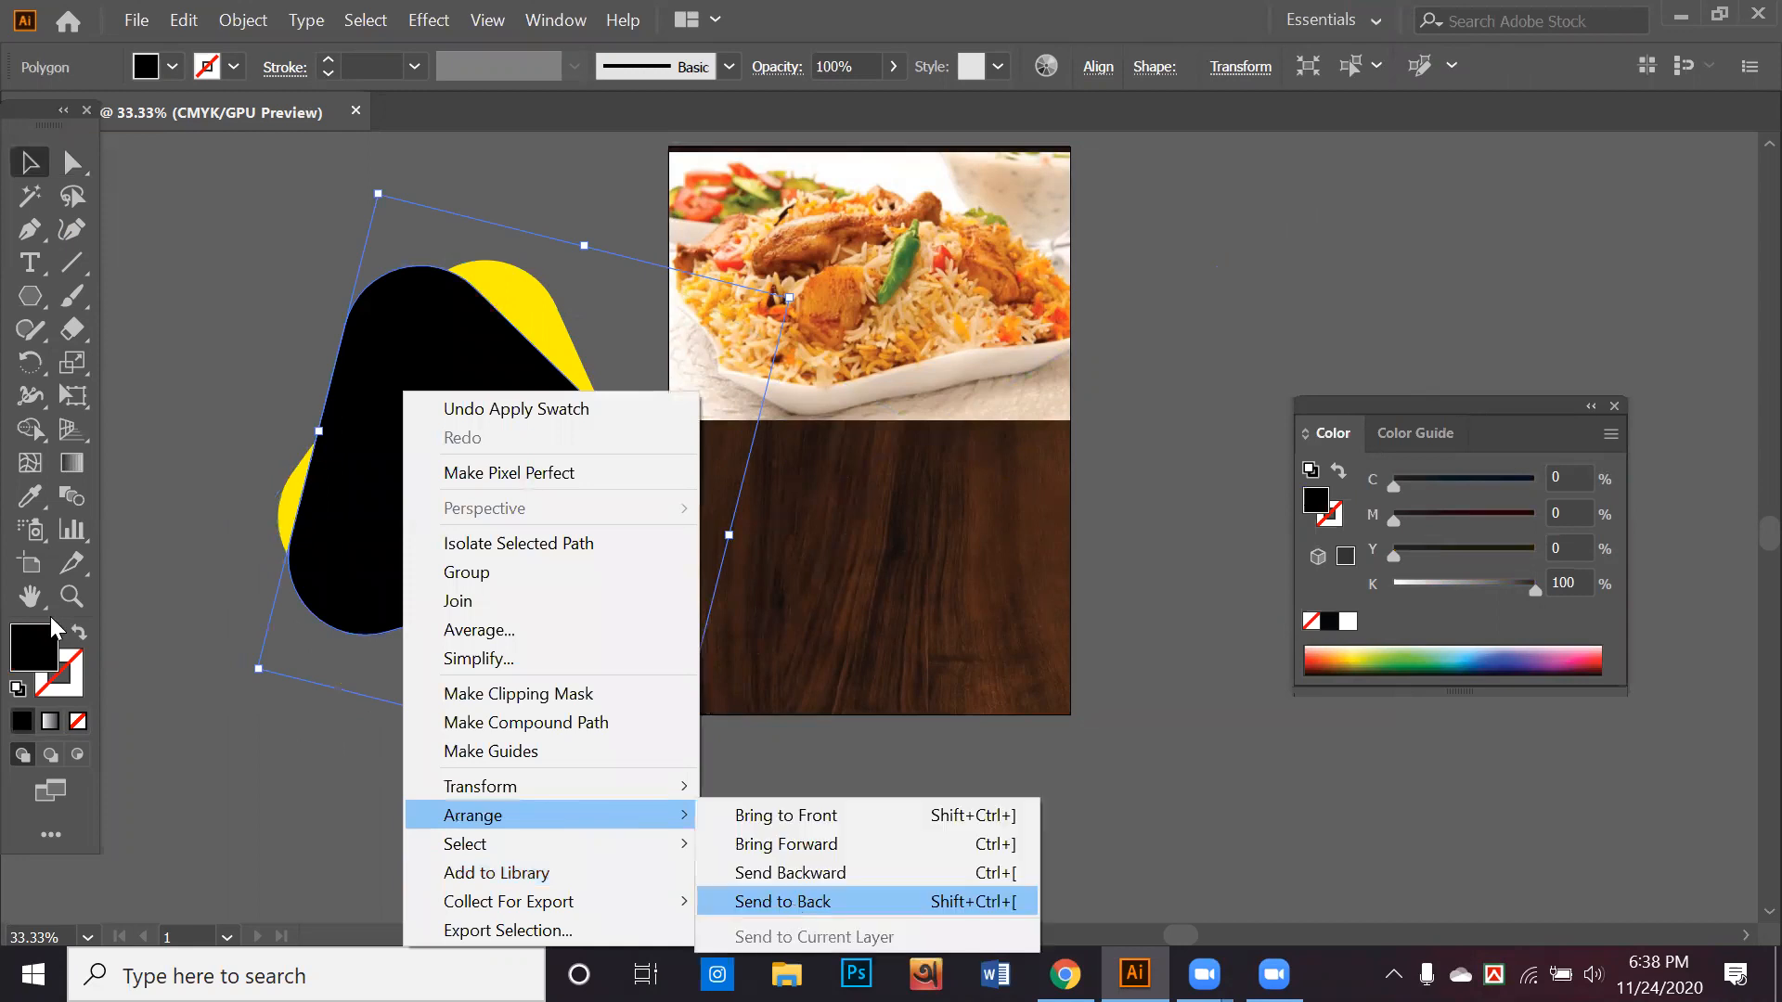
pyautogui.click(800, 902)
# Swap the rear triangle's black fill to its stroke and set the stroke weight to 8 pt
pyautogui.click(77, 634)
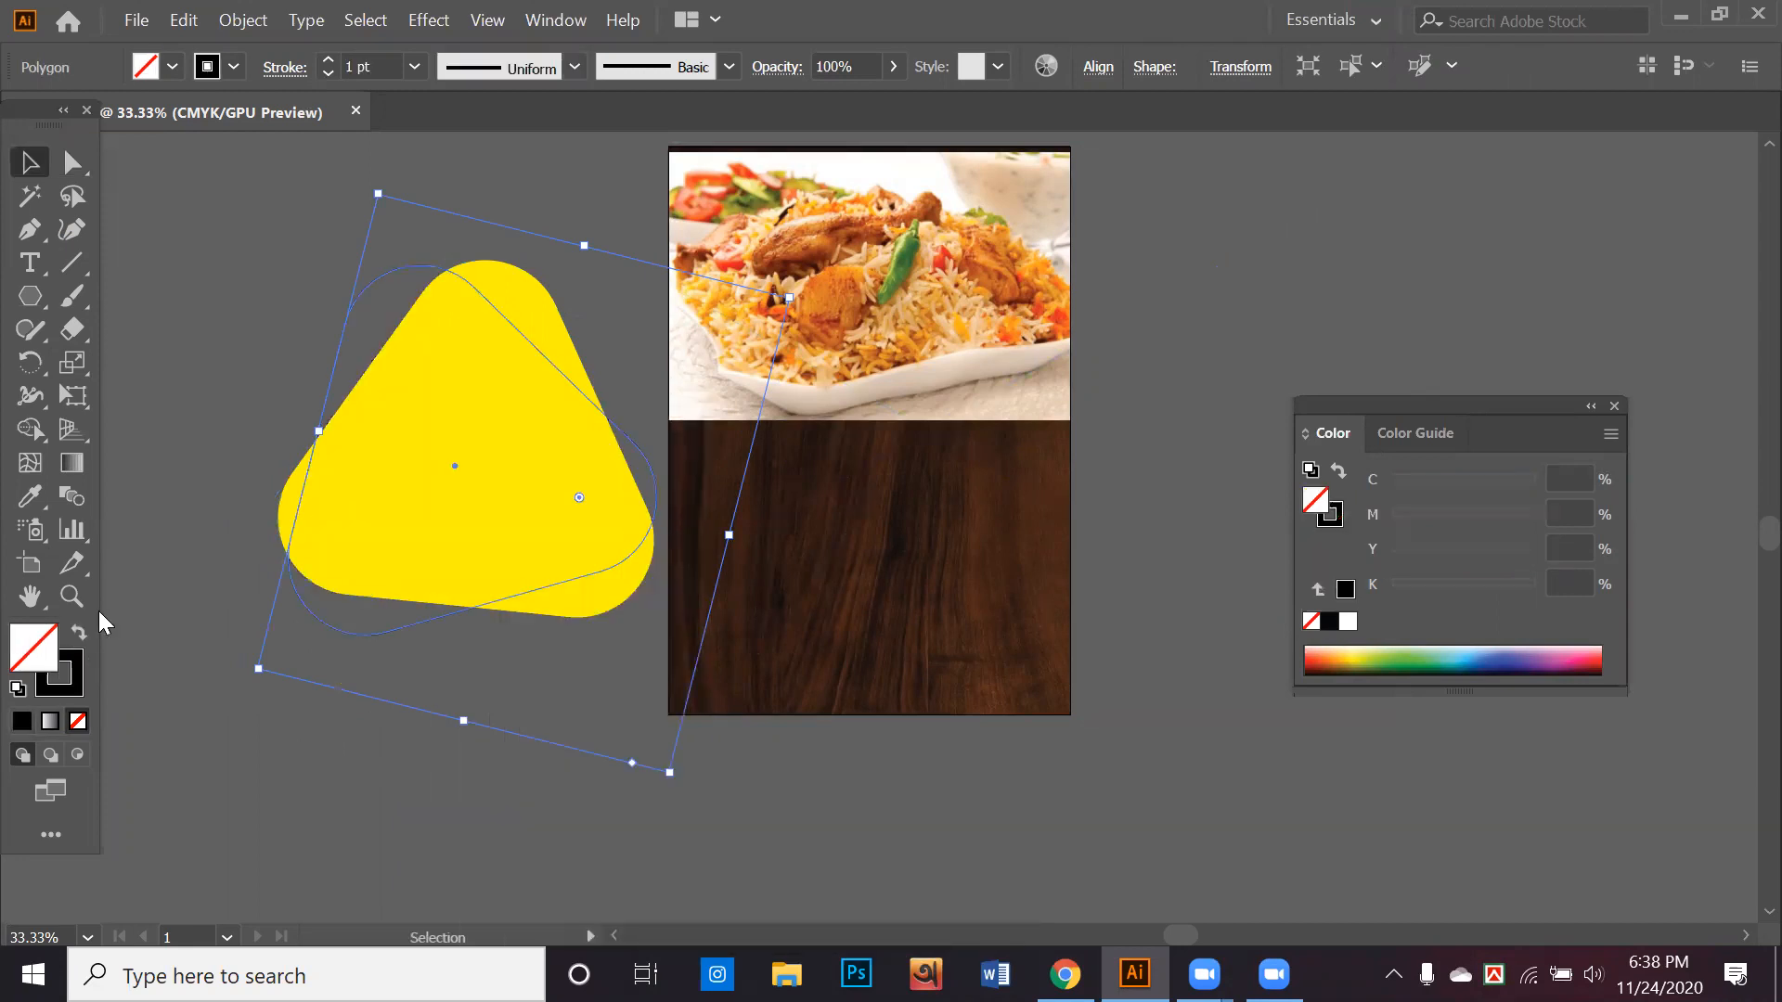
pyautogui.click(328, 61)
pyautogui.click(328, 60)
pyautogui.click(210, 294)
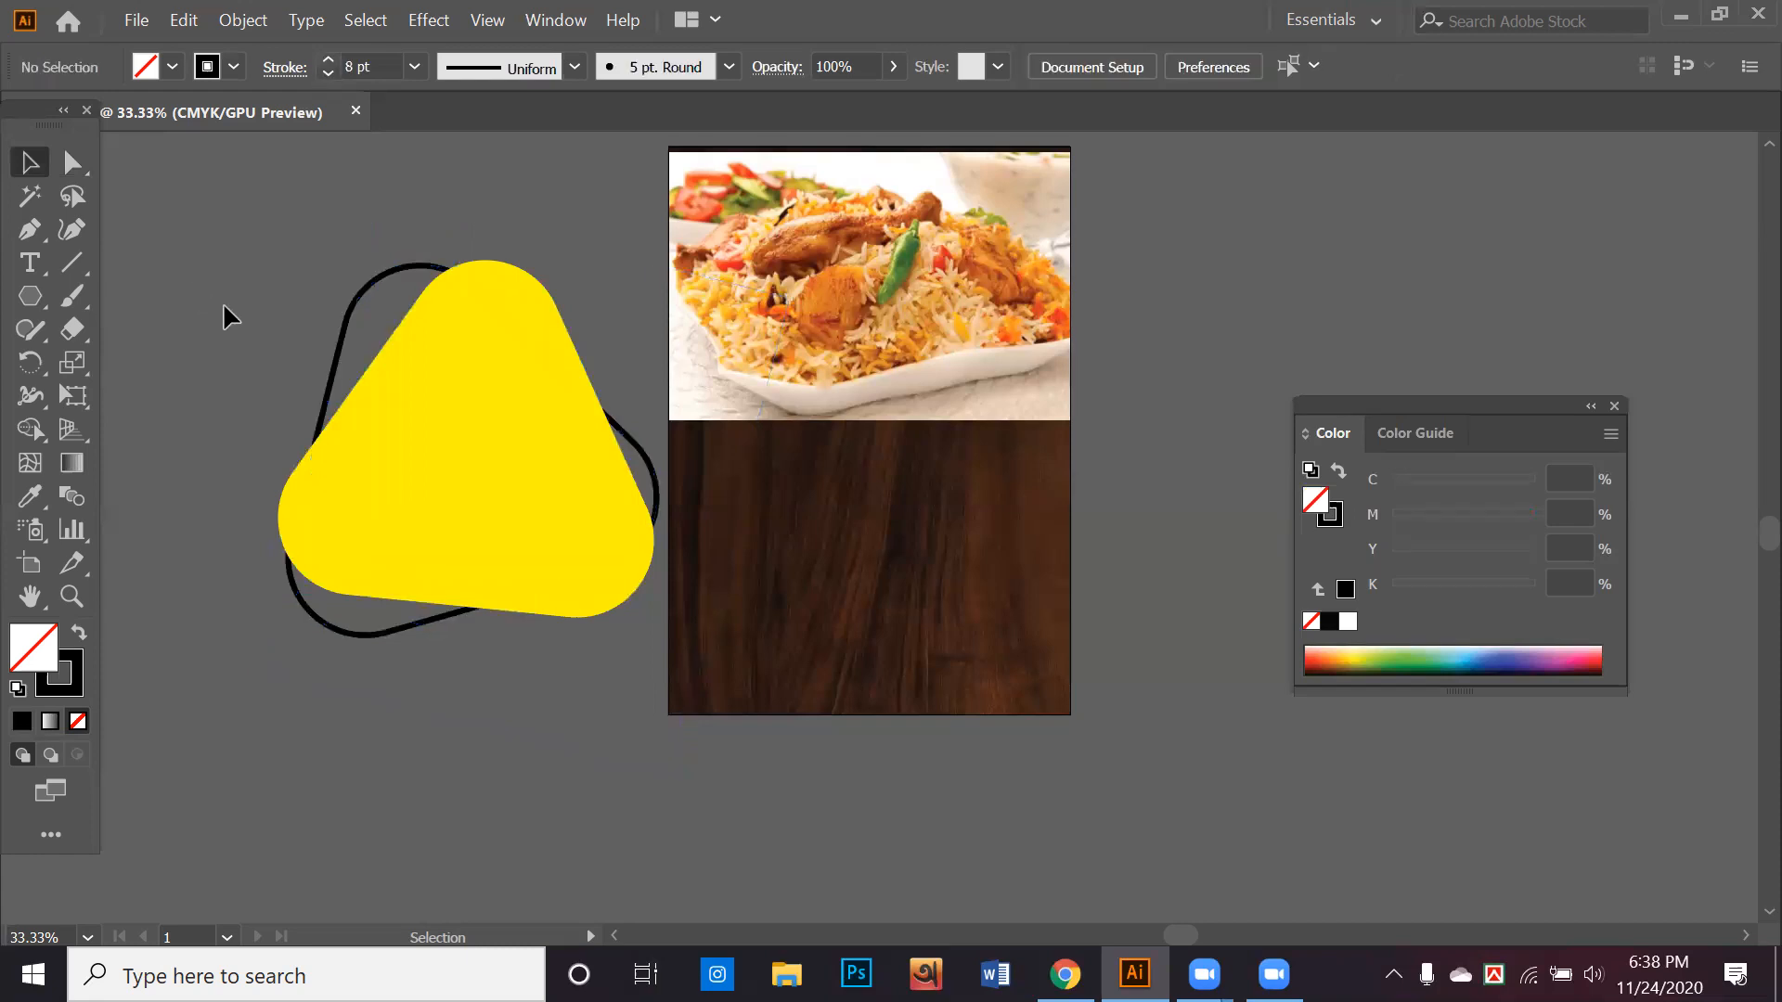
# Duplicate the black triangle outline, rotate the copy slightly and offset it from the first outline behind the yellow triangle
pyautogui.click(336, 365)
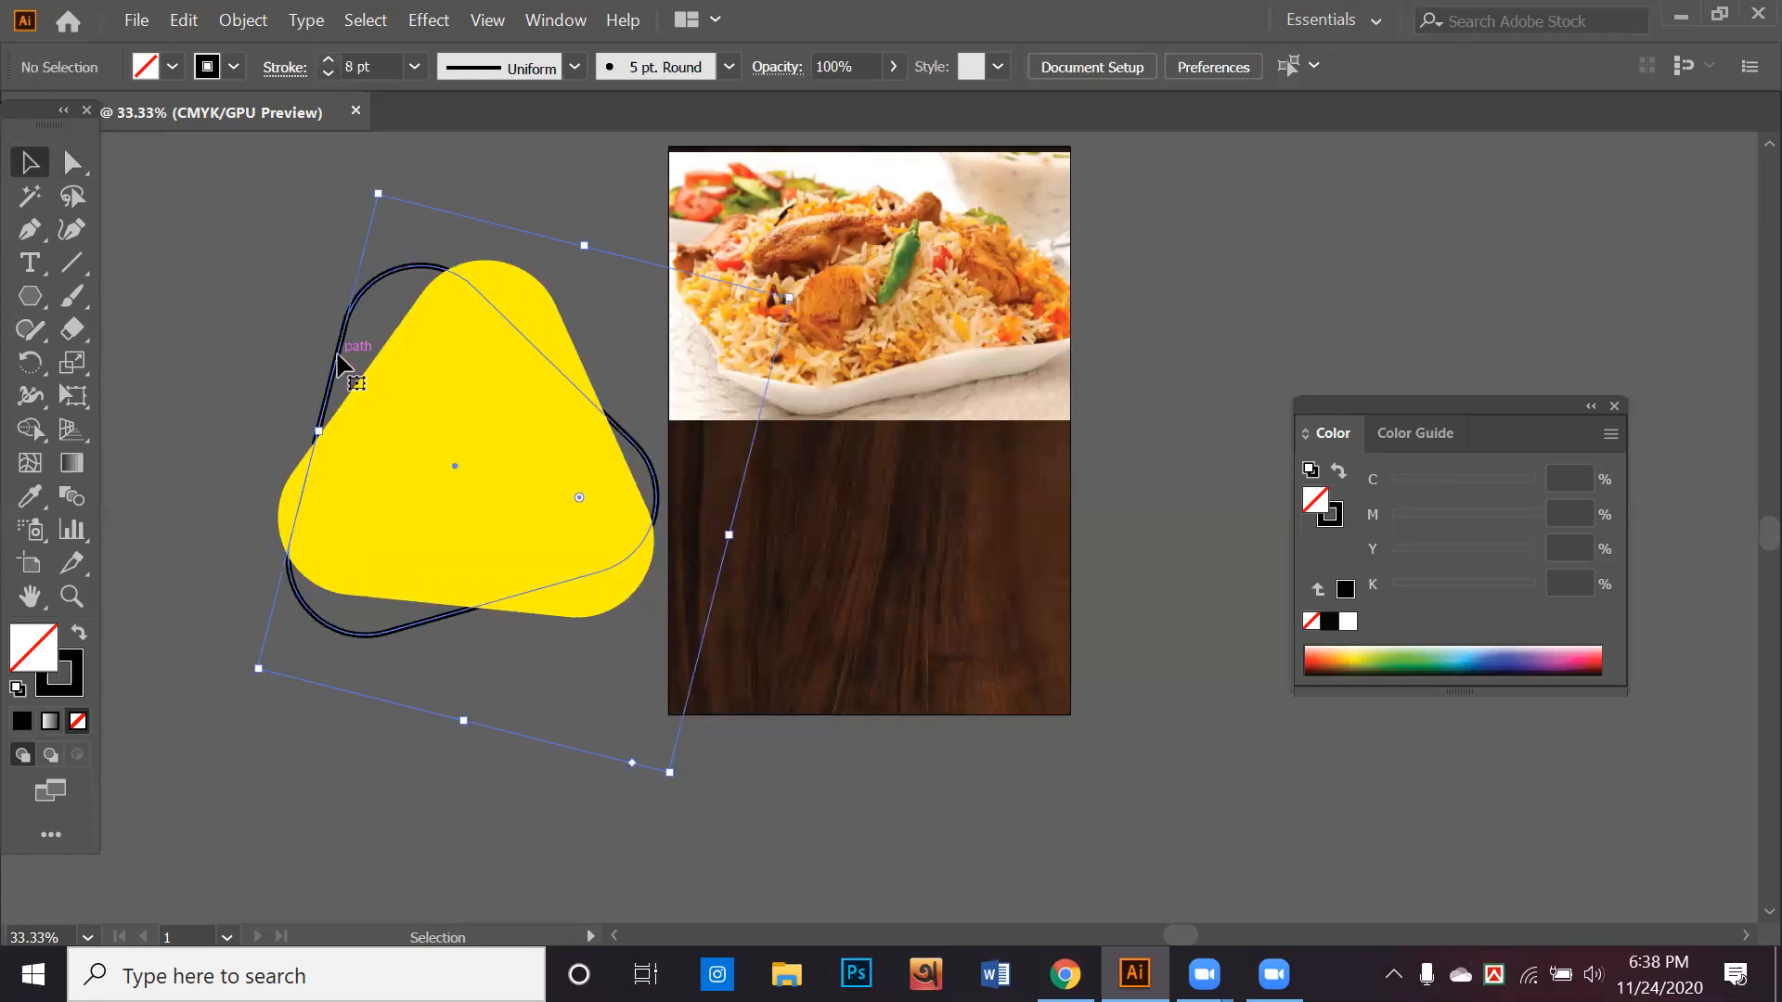
pyautogui.moveTo(338, 354); pyautogui.dragTo(316, 360)
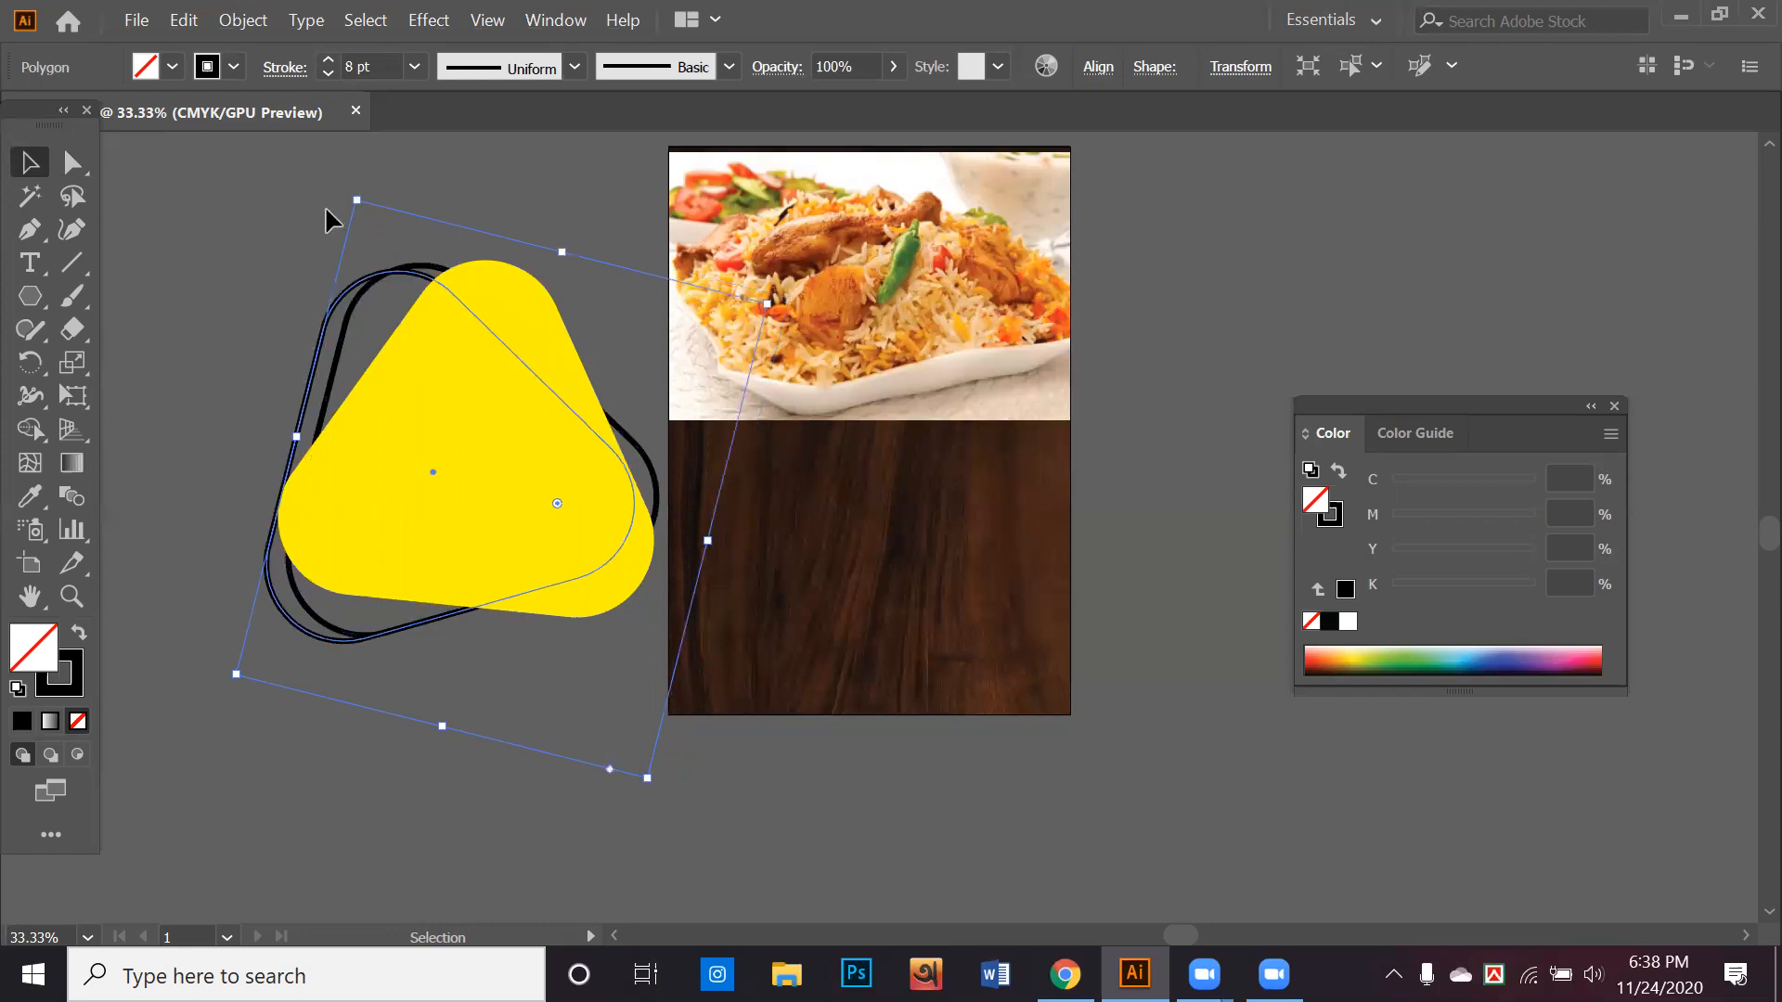
pyautogui.click(418, 662)
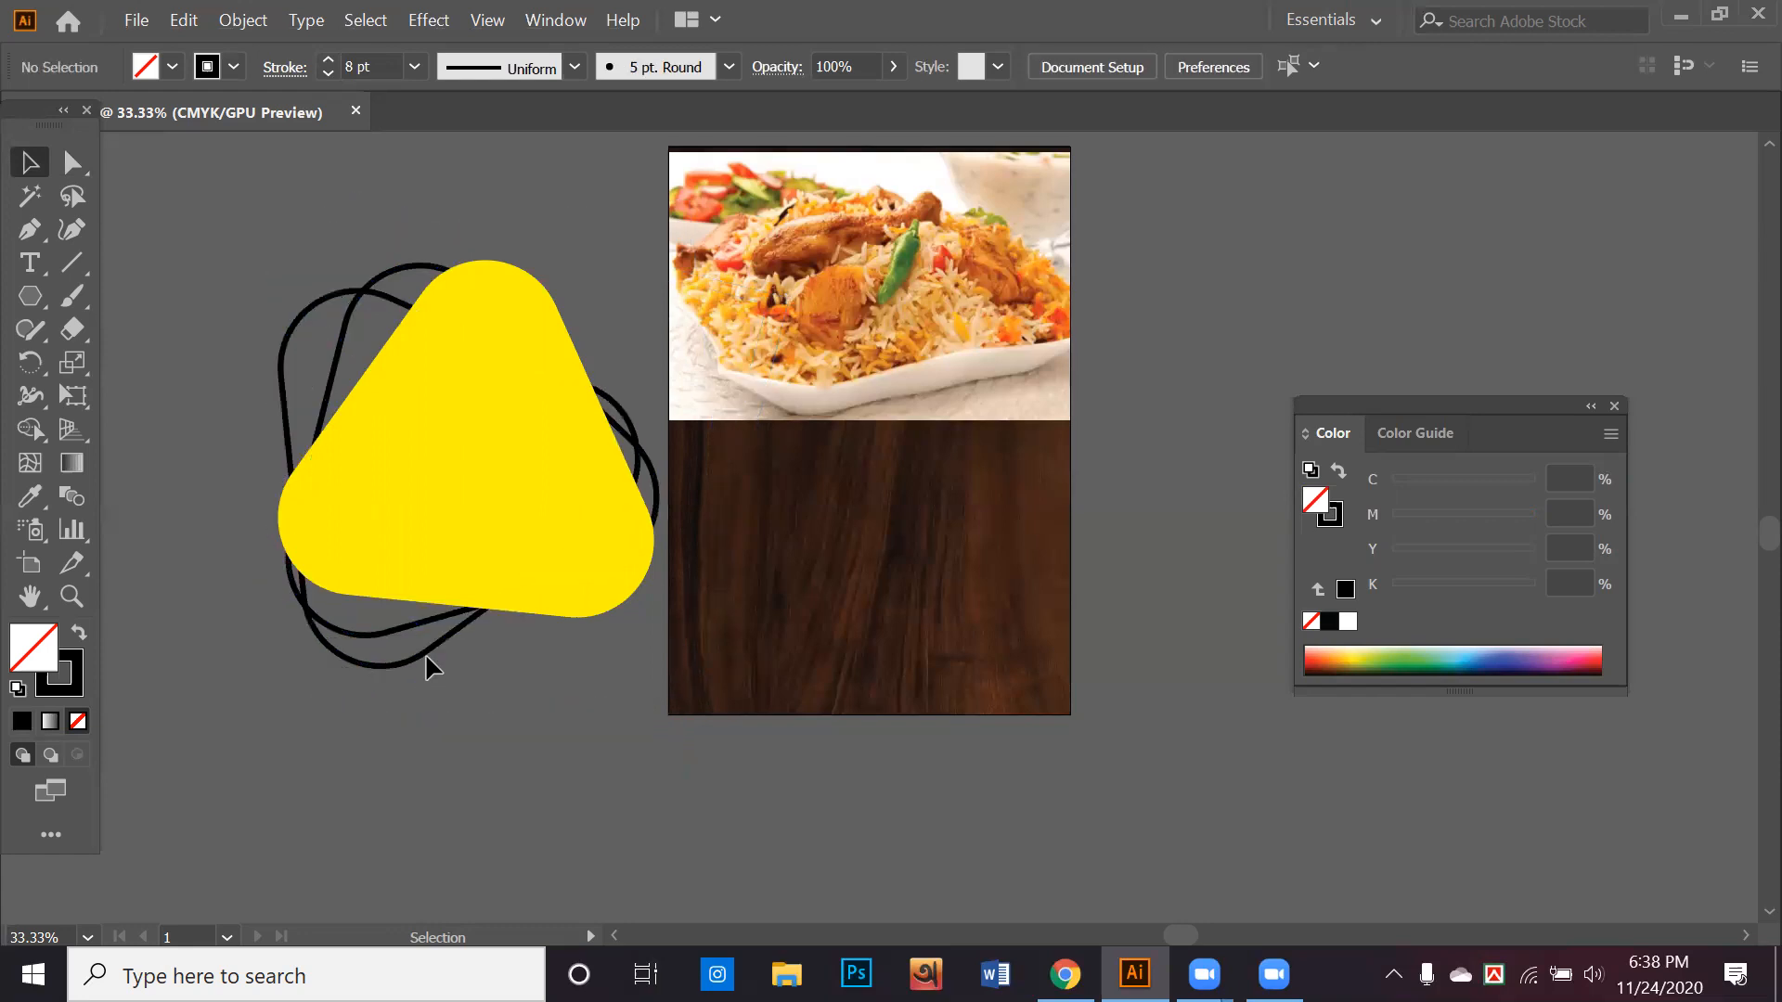
pyautogui.moveTo(452, 650); pyautogui.dragTo(430, 662)
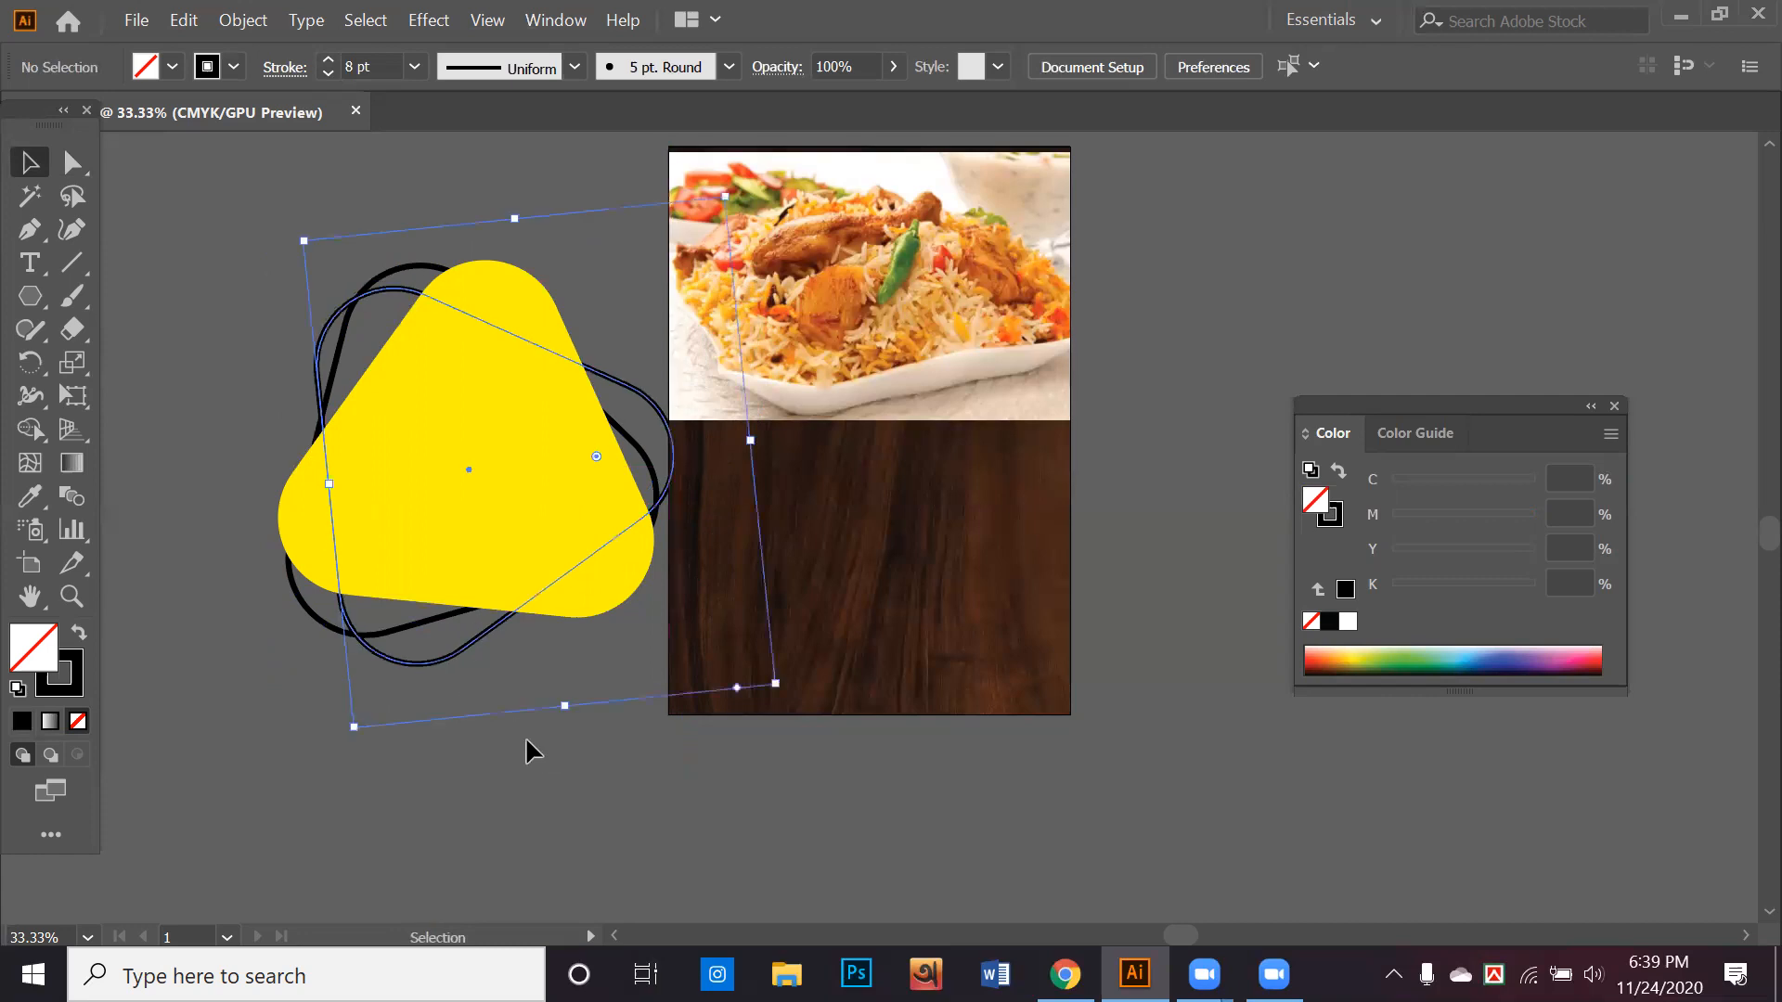
pyautogui.click(522, 650)
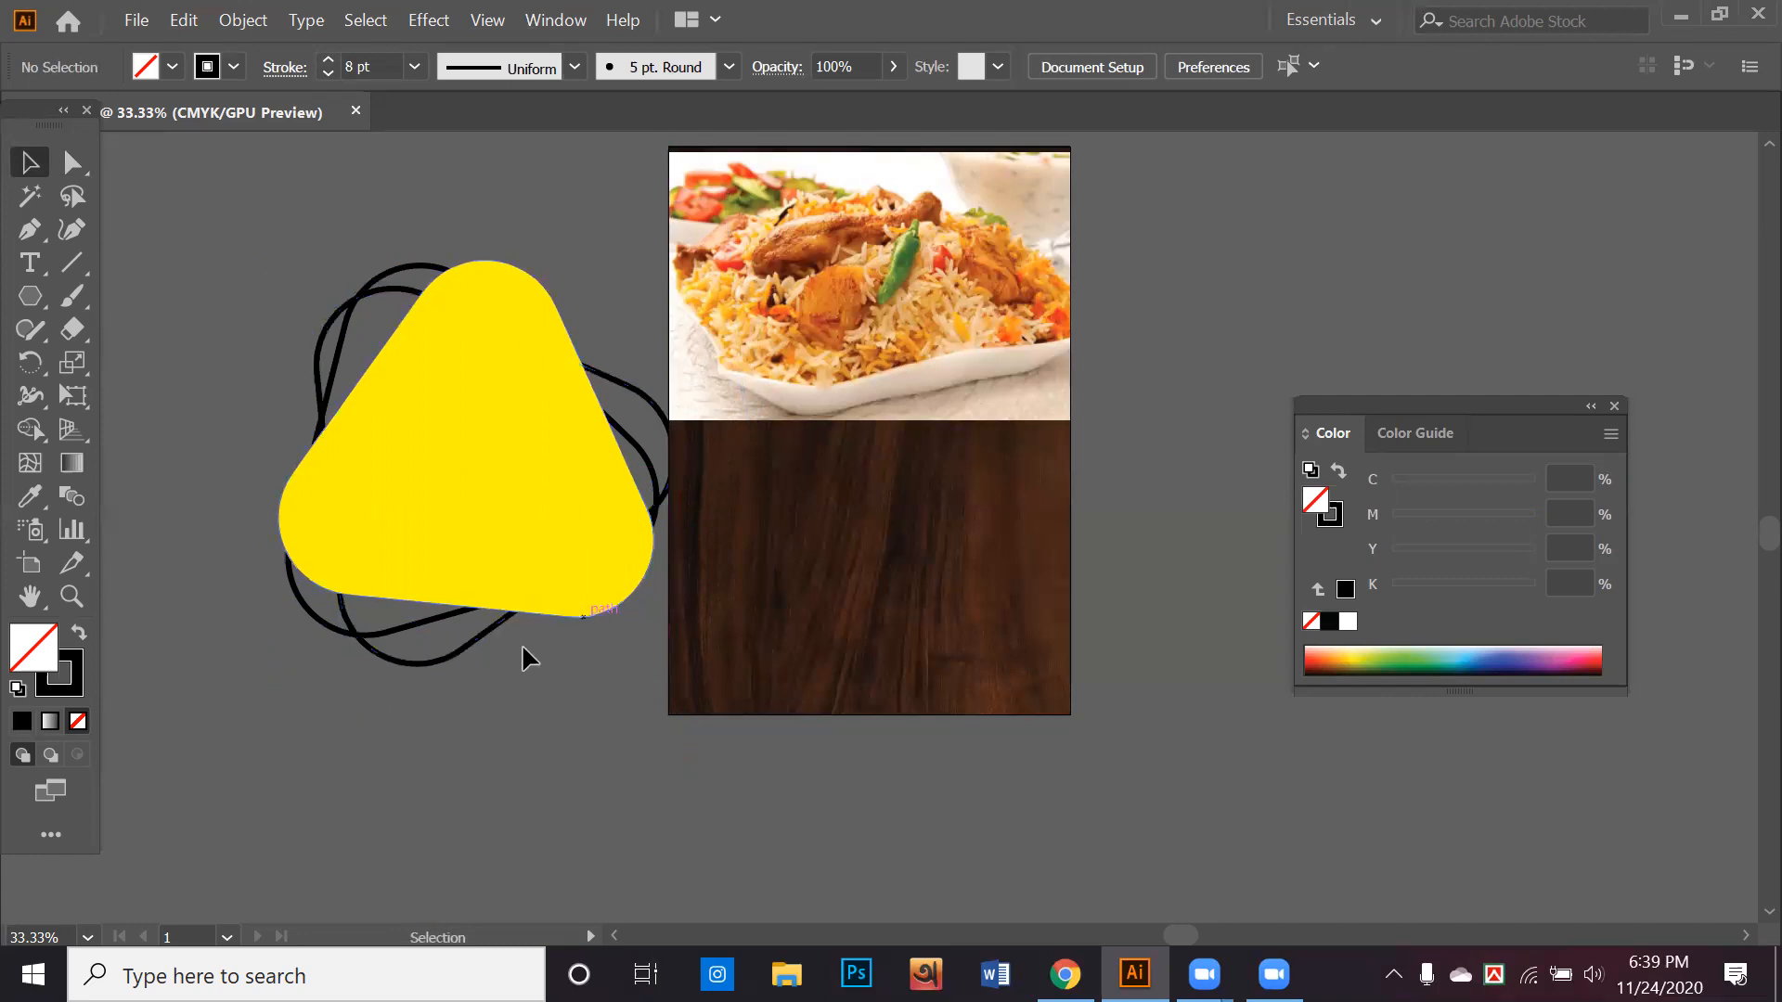
# Expand both black triangle outlines into filled shapes and recolour them white
pyautogui.click(515, 537)
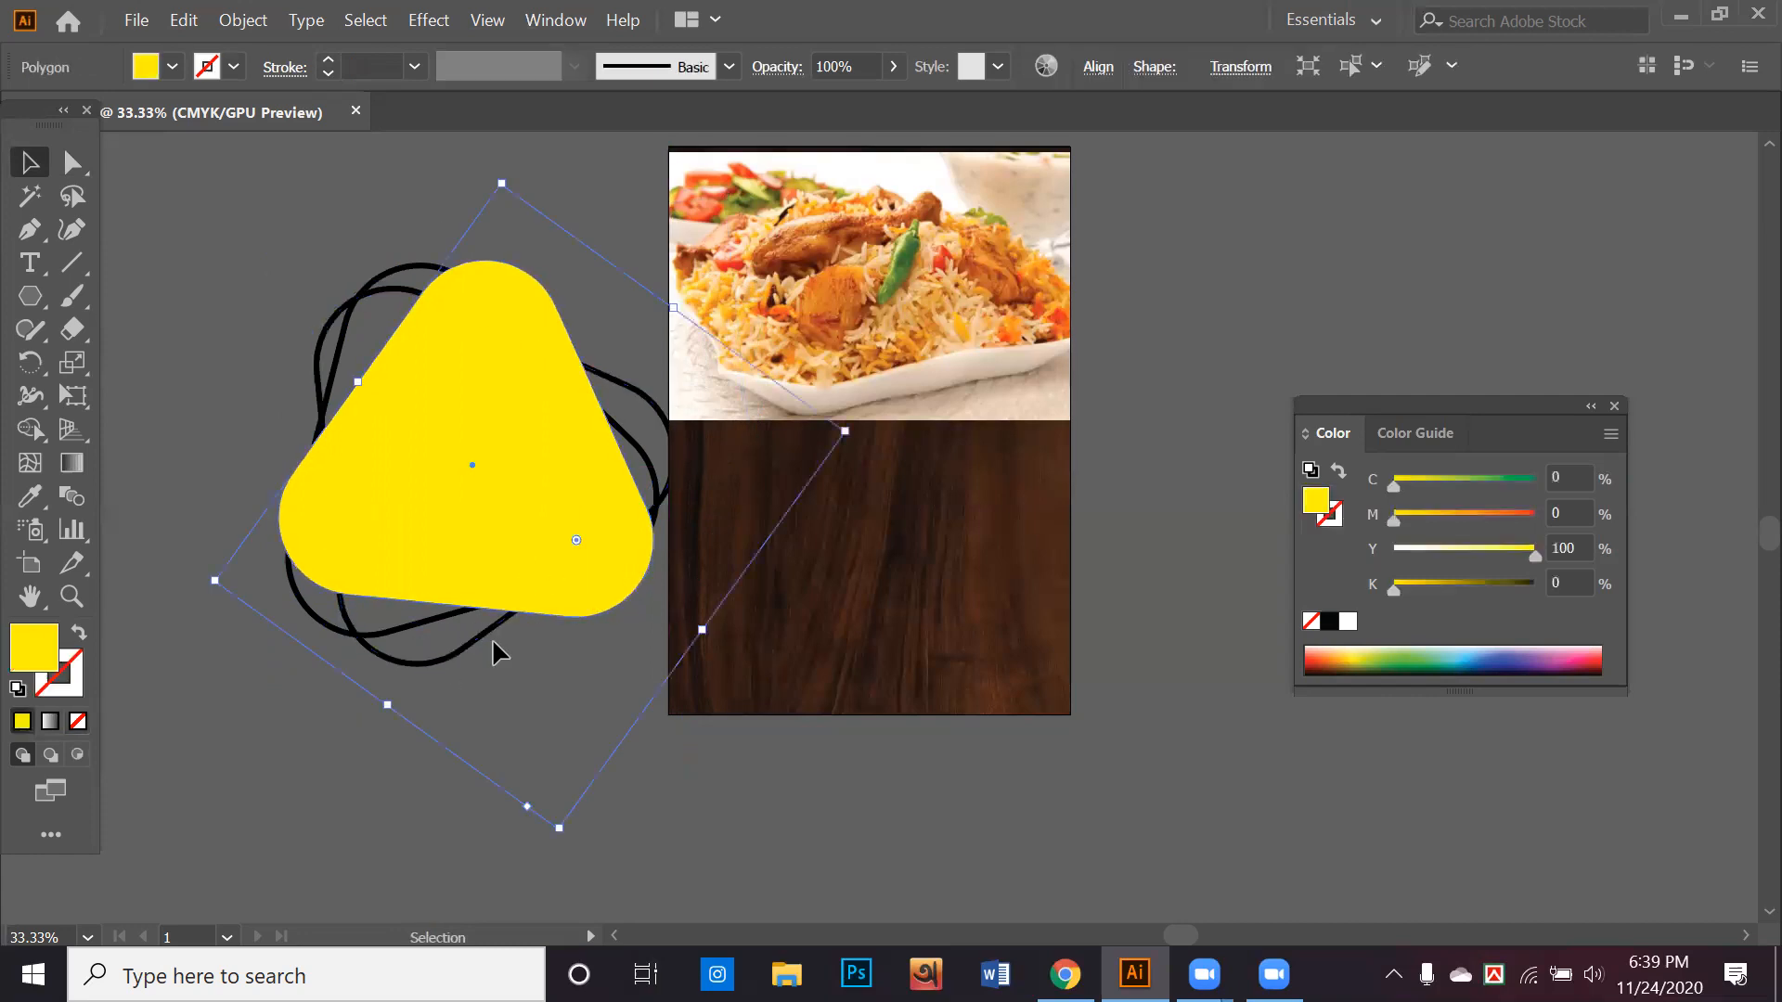
pyautogui.click(359, 624)
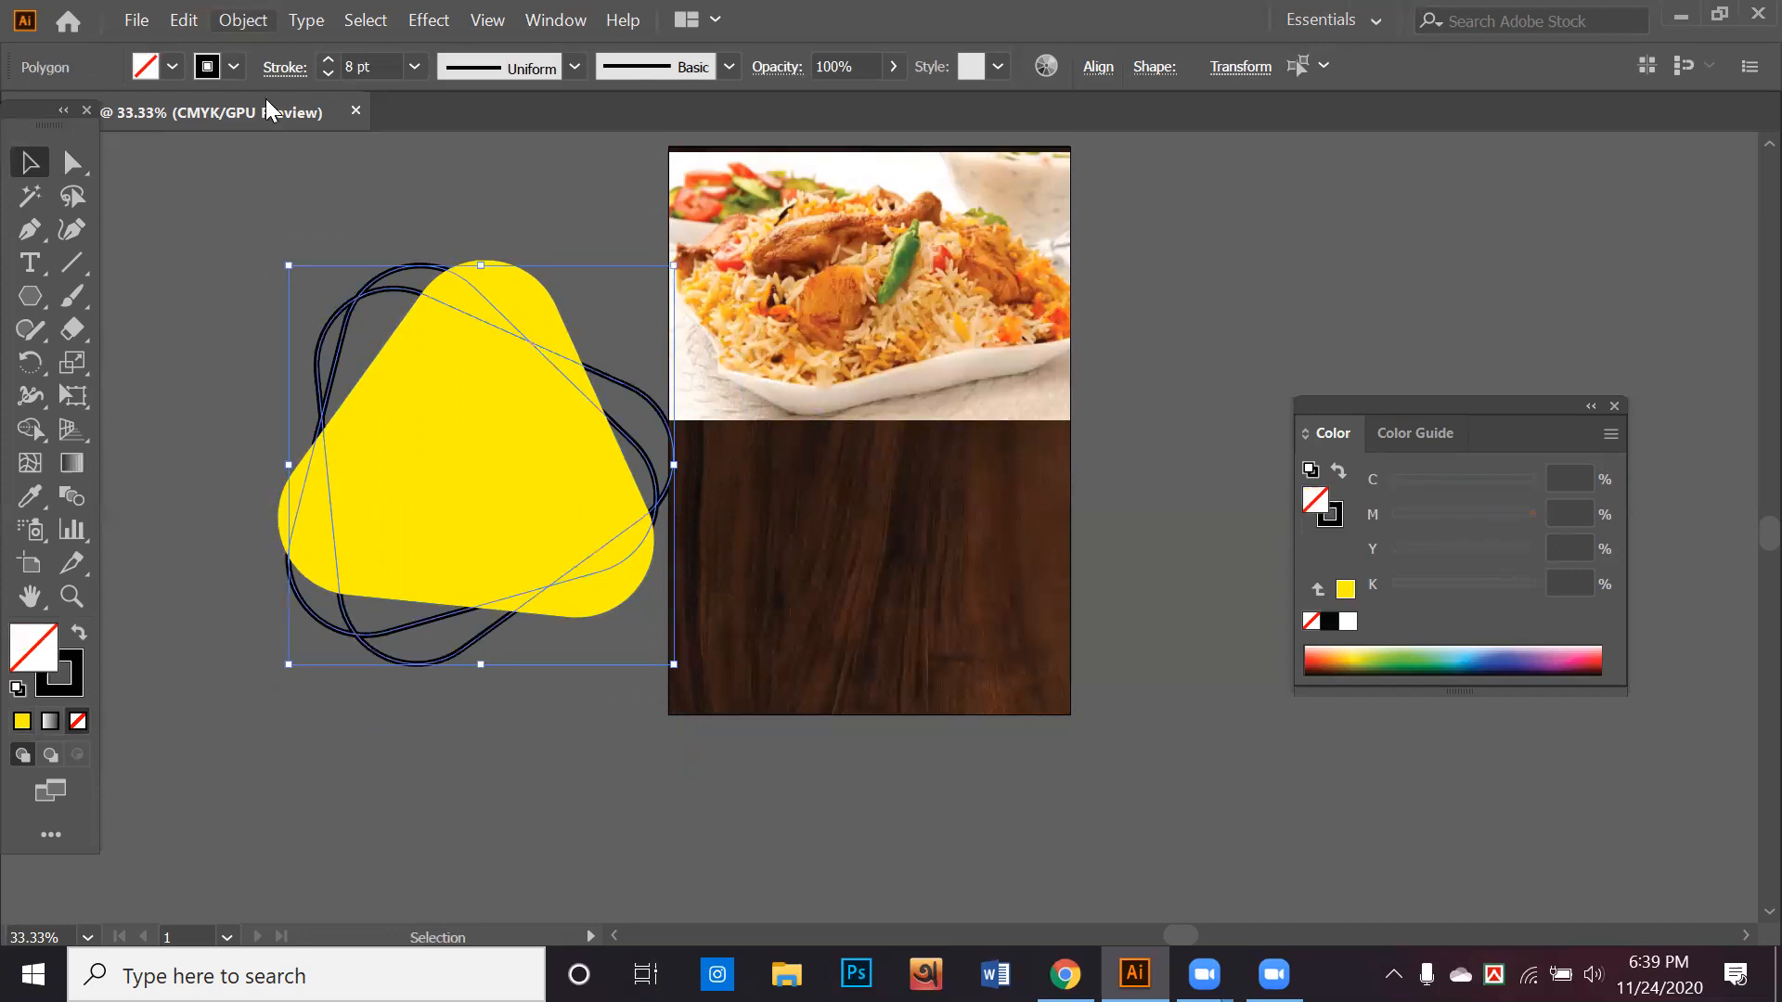
pyautogui.click(348, 293)
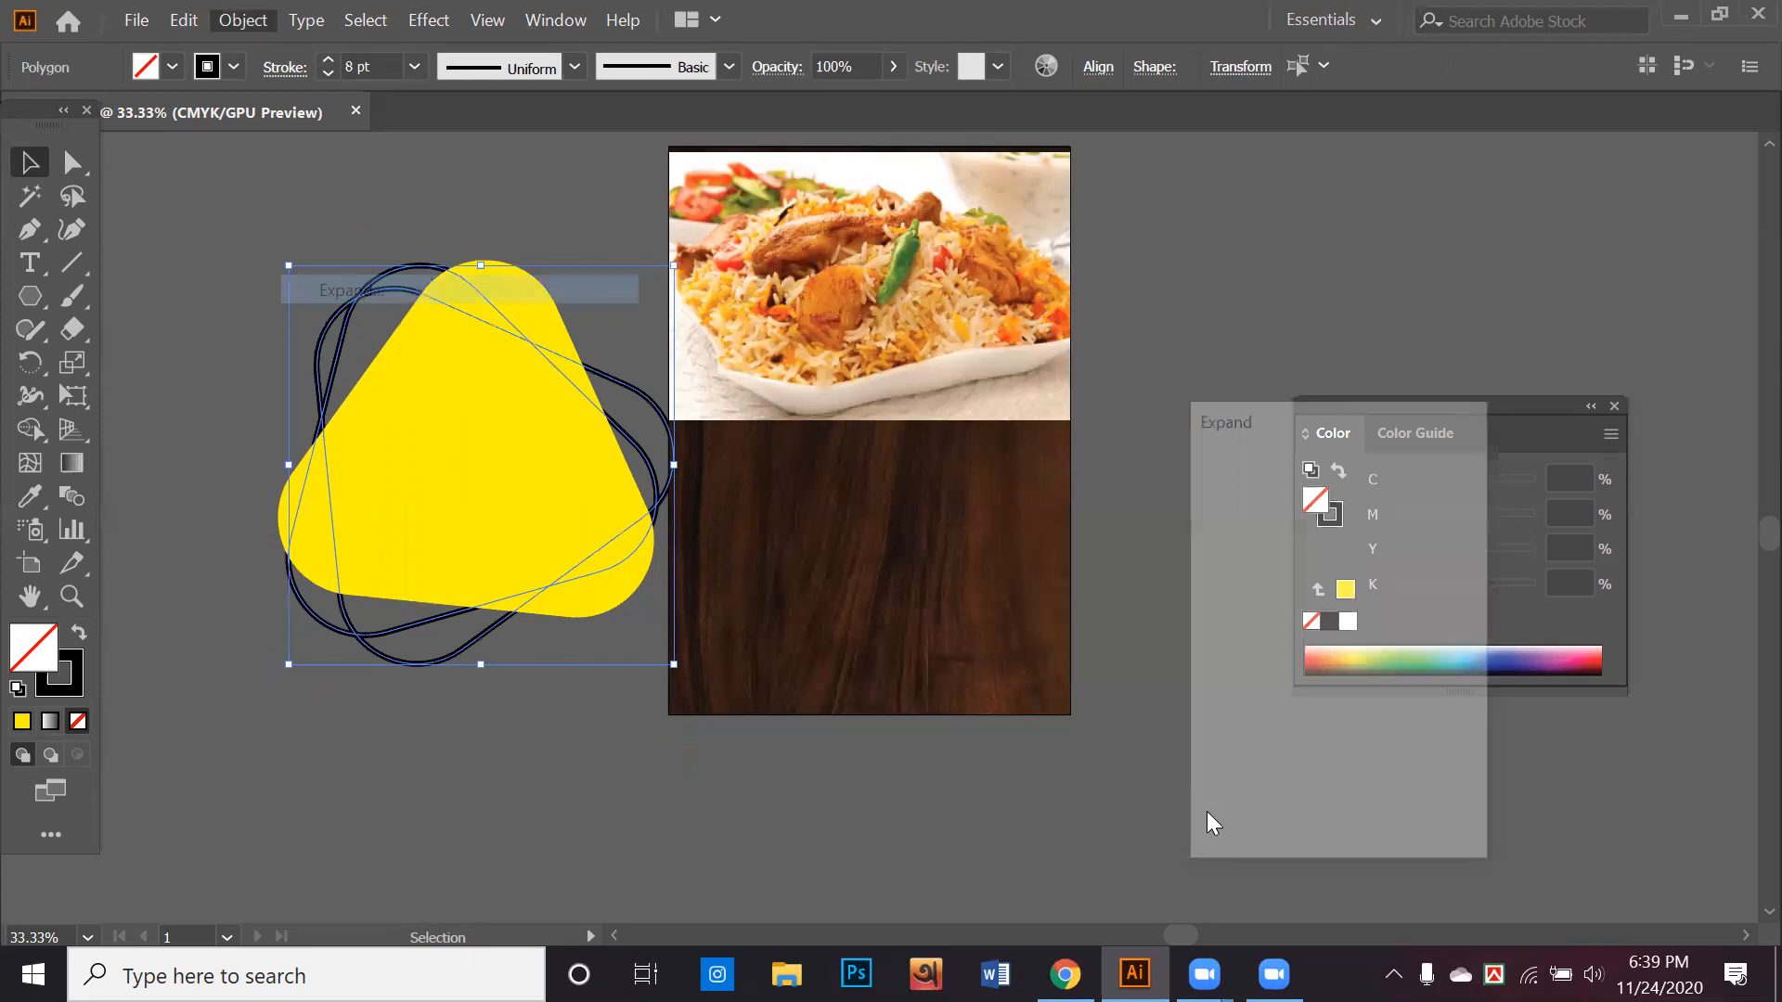
pyautogui.press('Return')
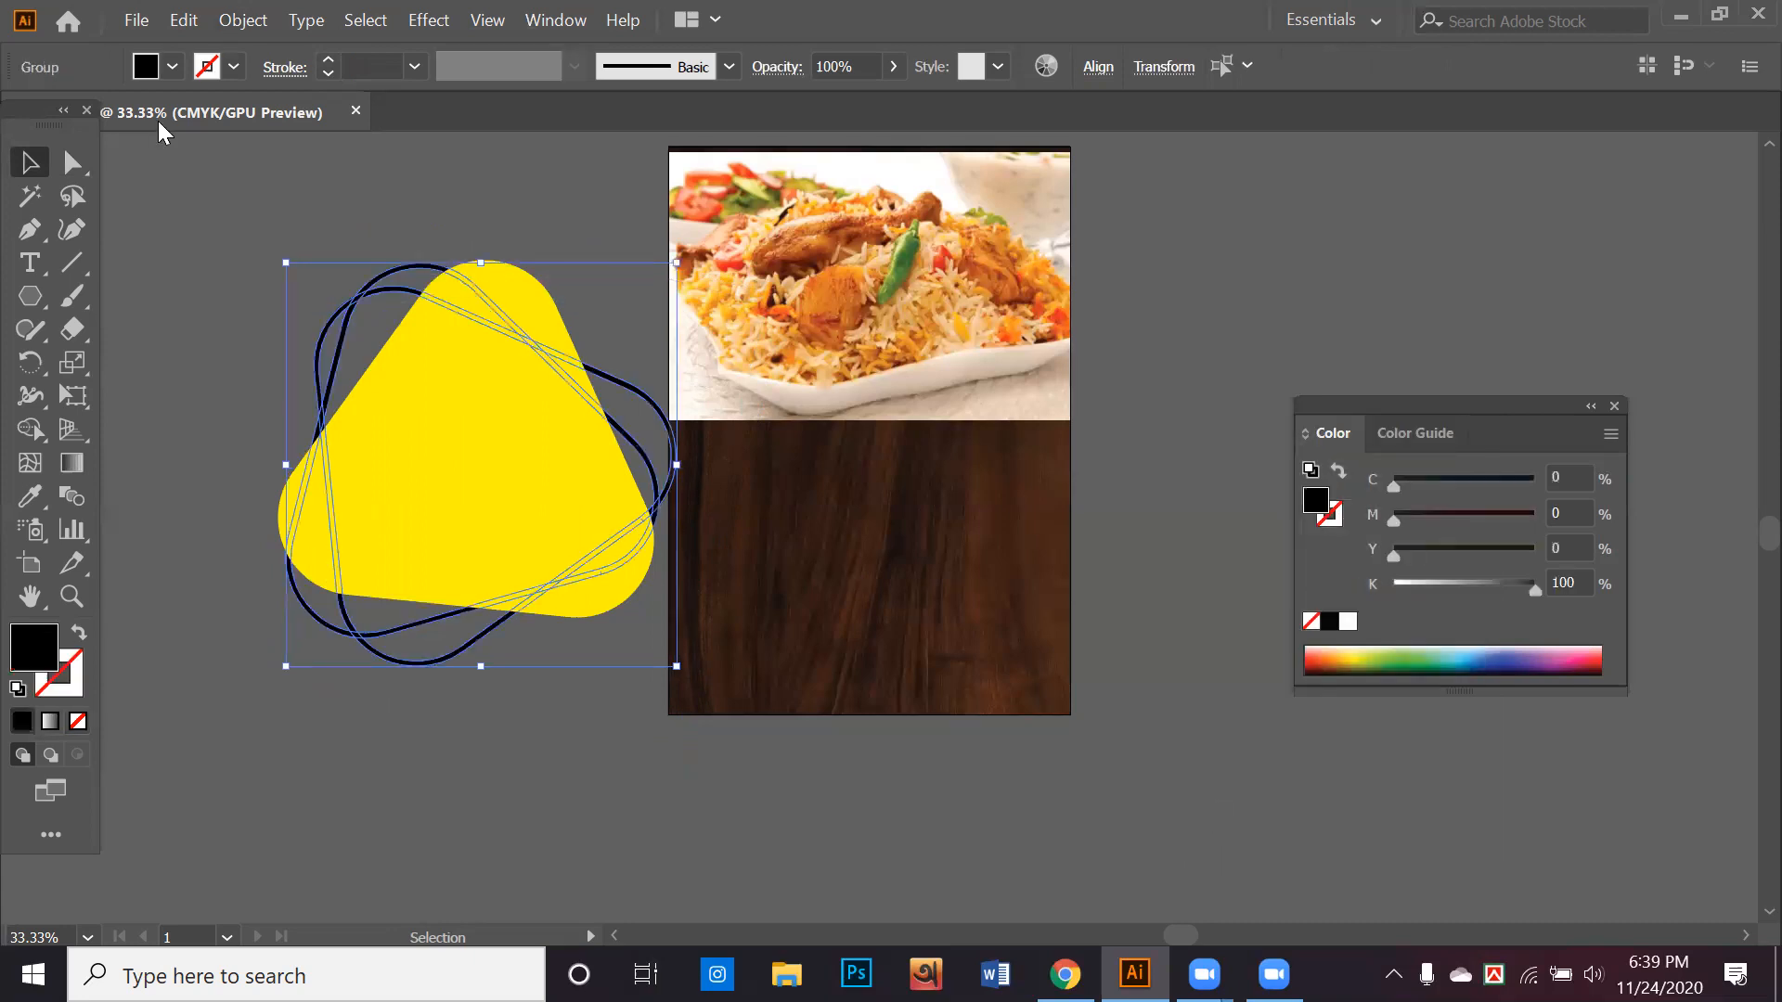
pyautogui.click(164, 65)
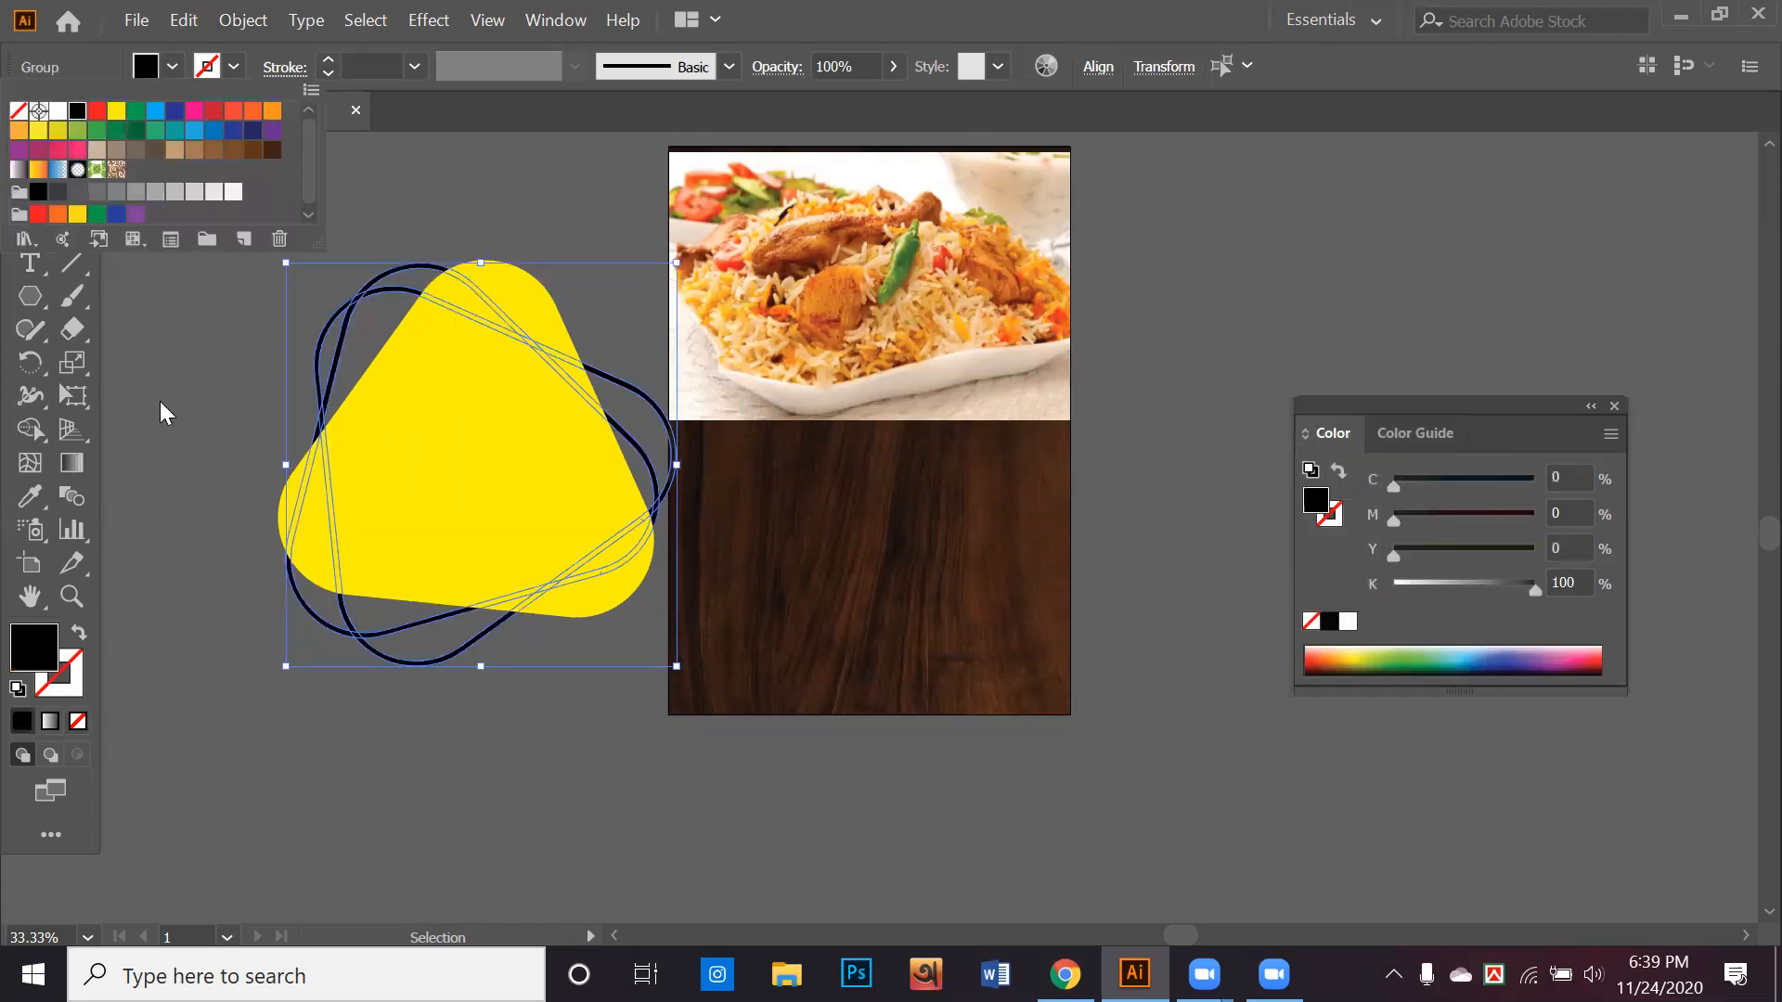
pyautogui.click(459, 588)
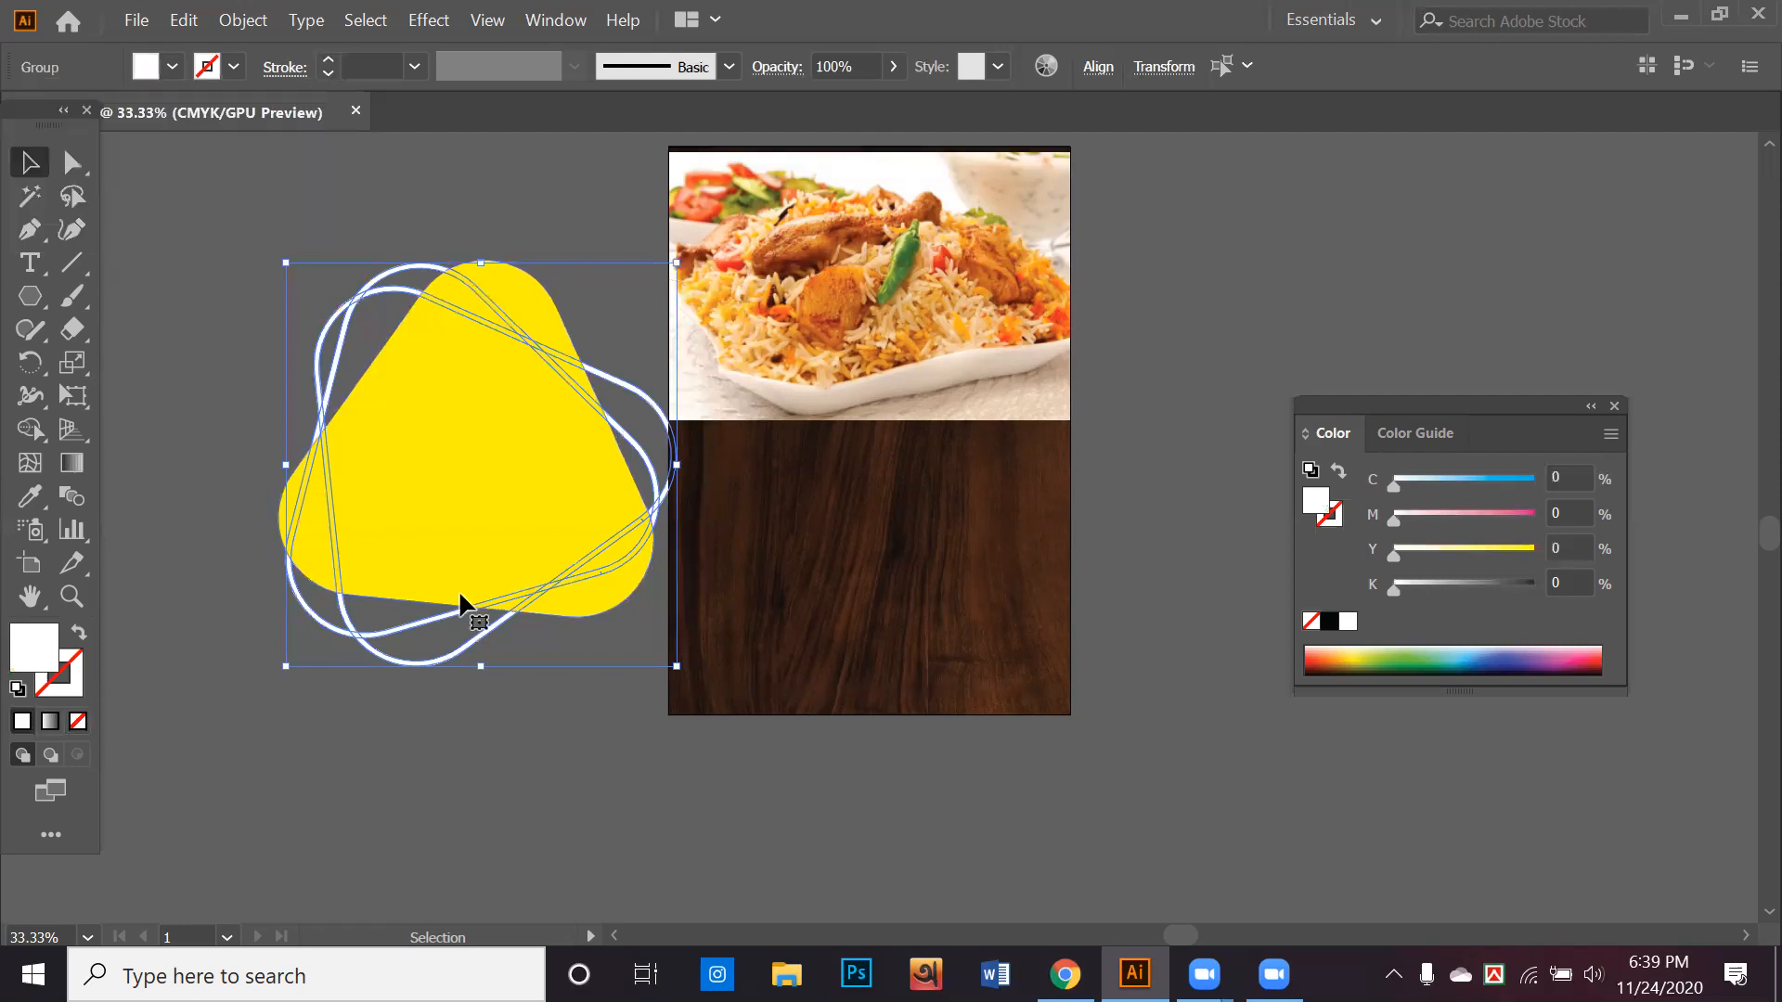
# Move the yellow rounded triangle onto the biriyani photo and scale it down to fit over the photo's left part
pyautogui.moveTo(553, 532); pyautogui.dragTo(733, 506)
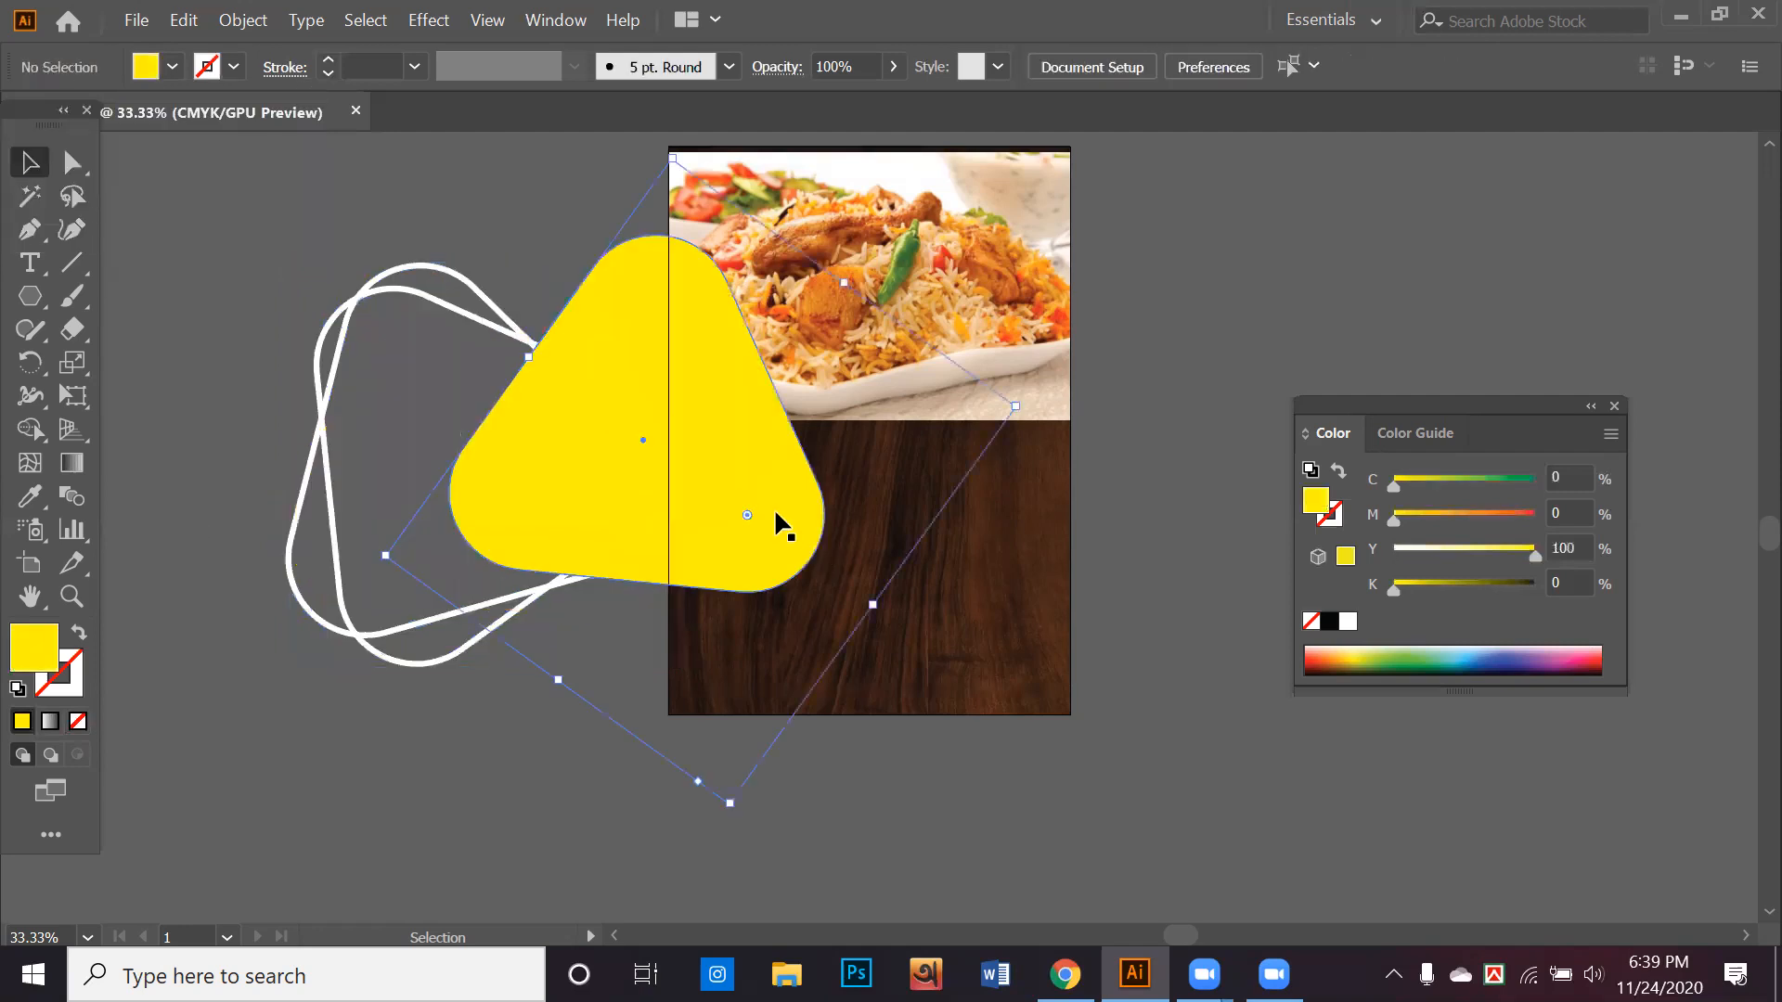
pyautogui.click(758, 711)
pyautogui.click(768, 720)
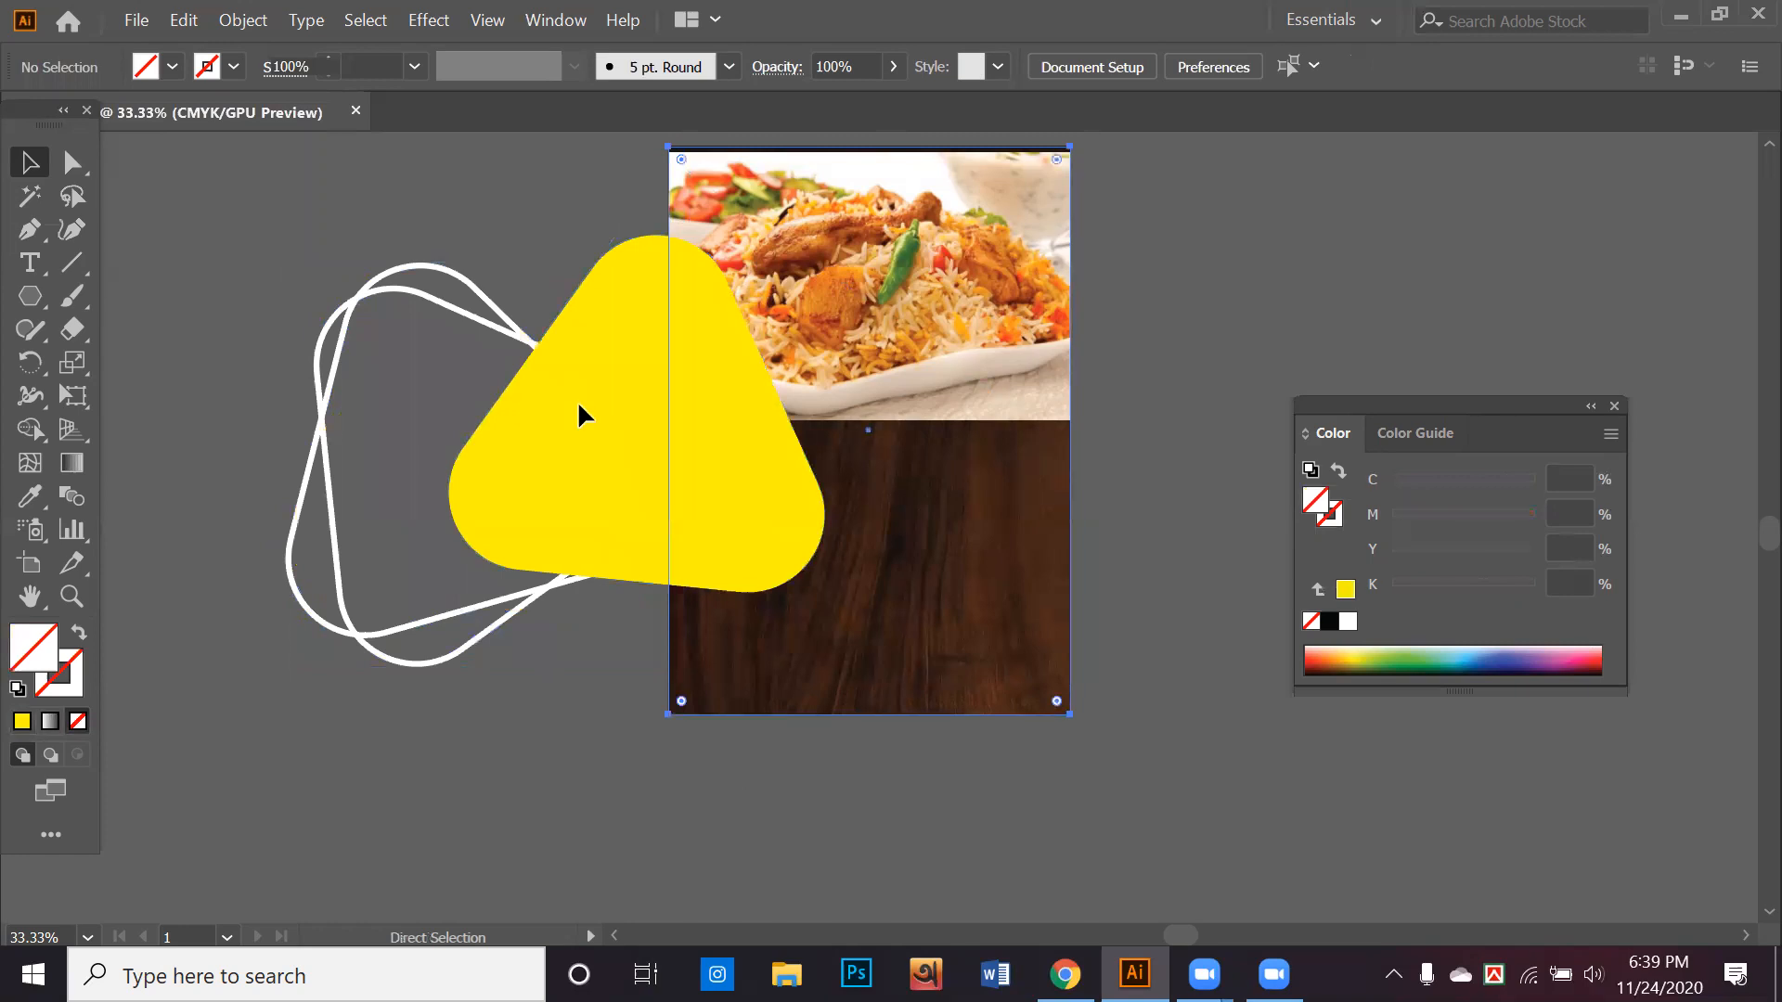
pyautogui.moveTo(594, 394); pyautogui.dragTo(703, 332)
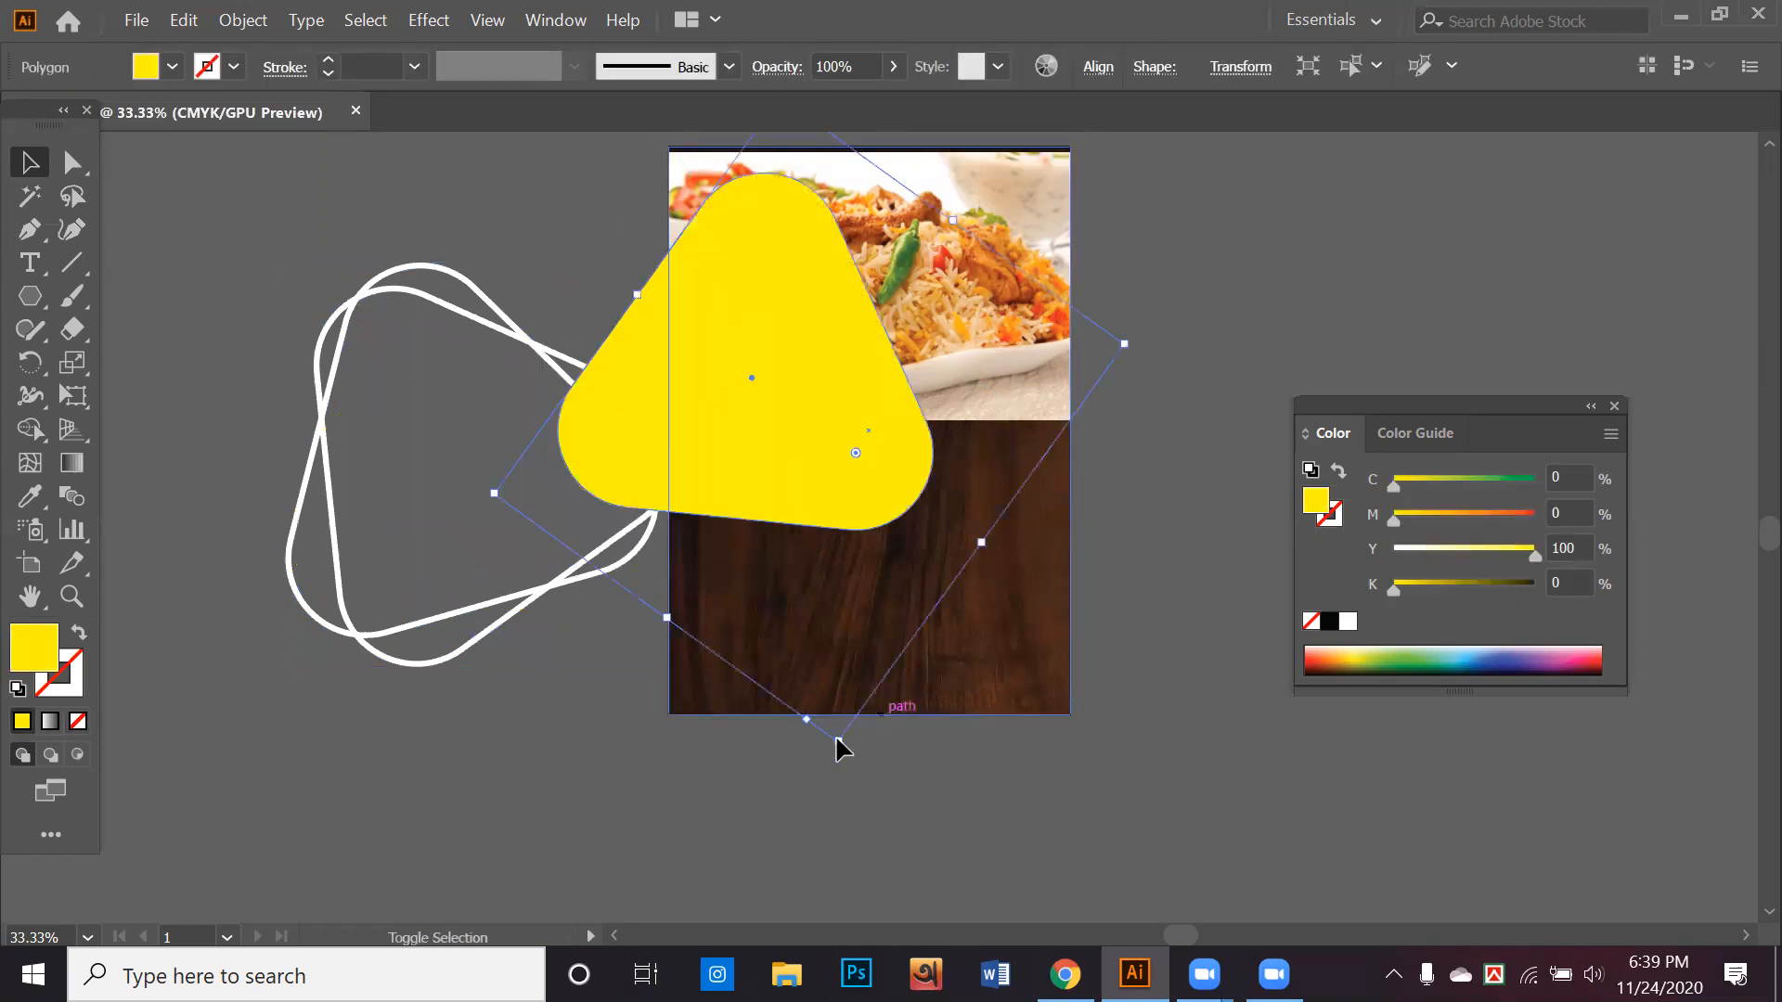
pyautogui.moveTo(841, 741); pyautogui.dragTo(821, 557)
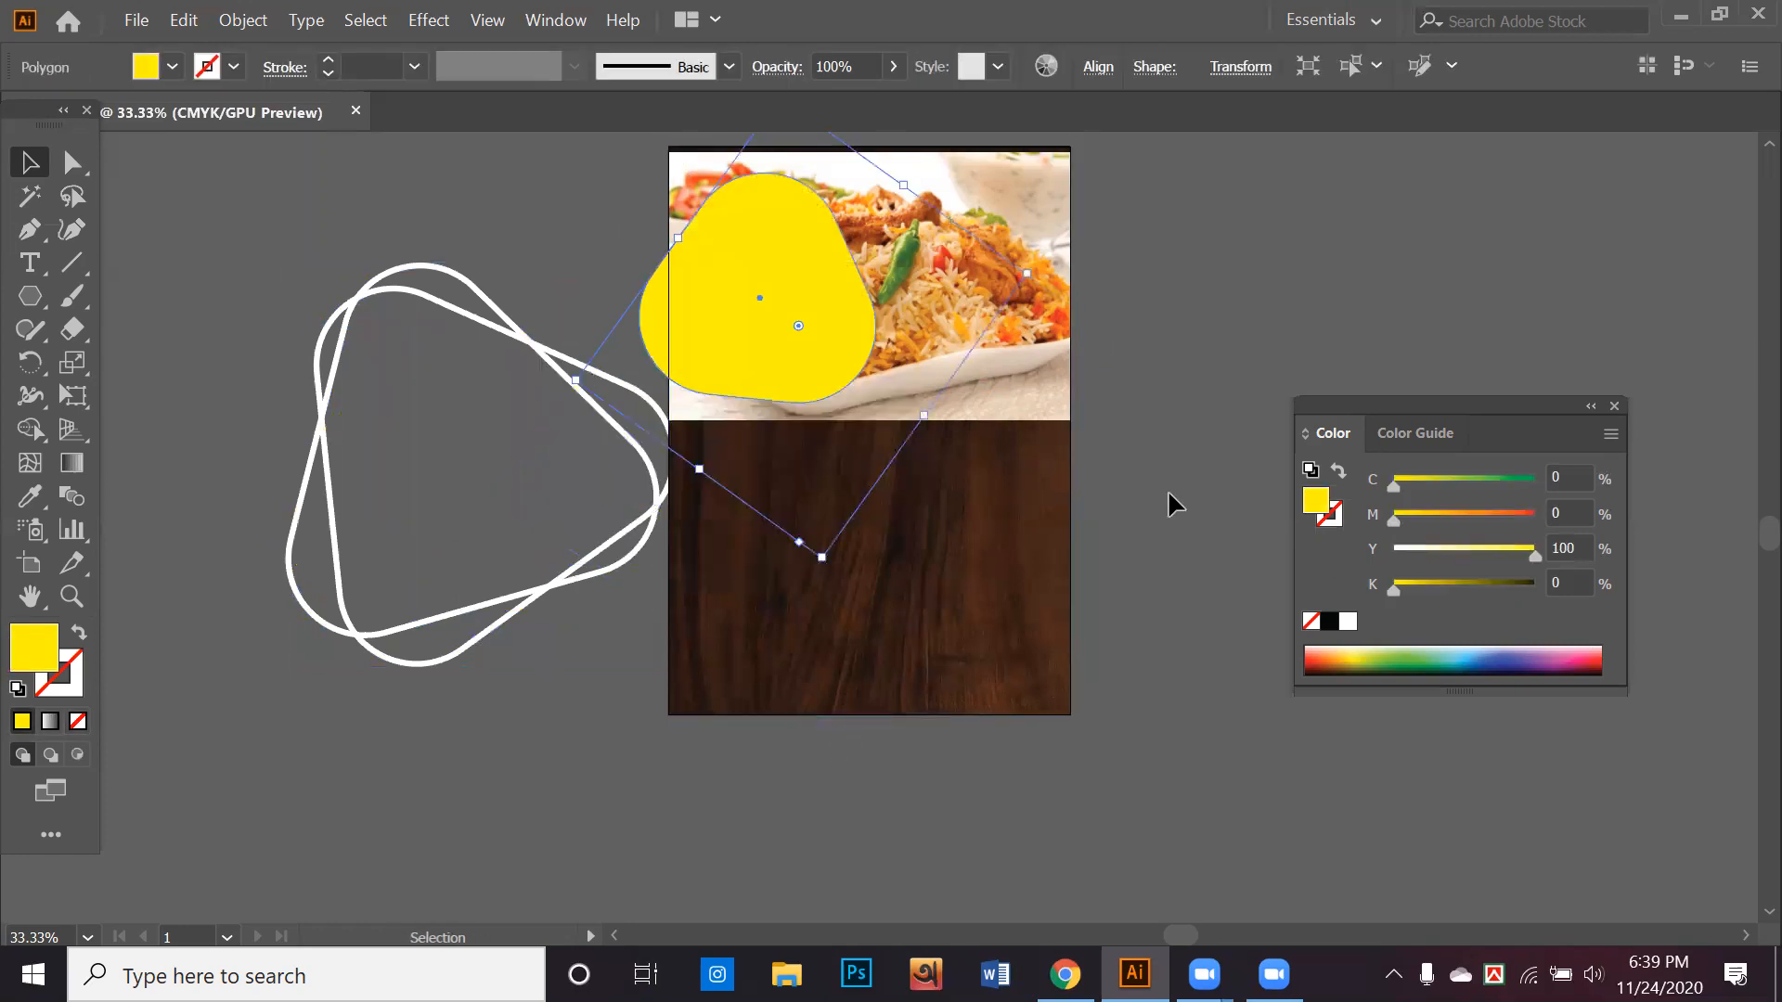
pyautogui.moveTo(820, 292); pyautogui.dragTo(852, 286)
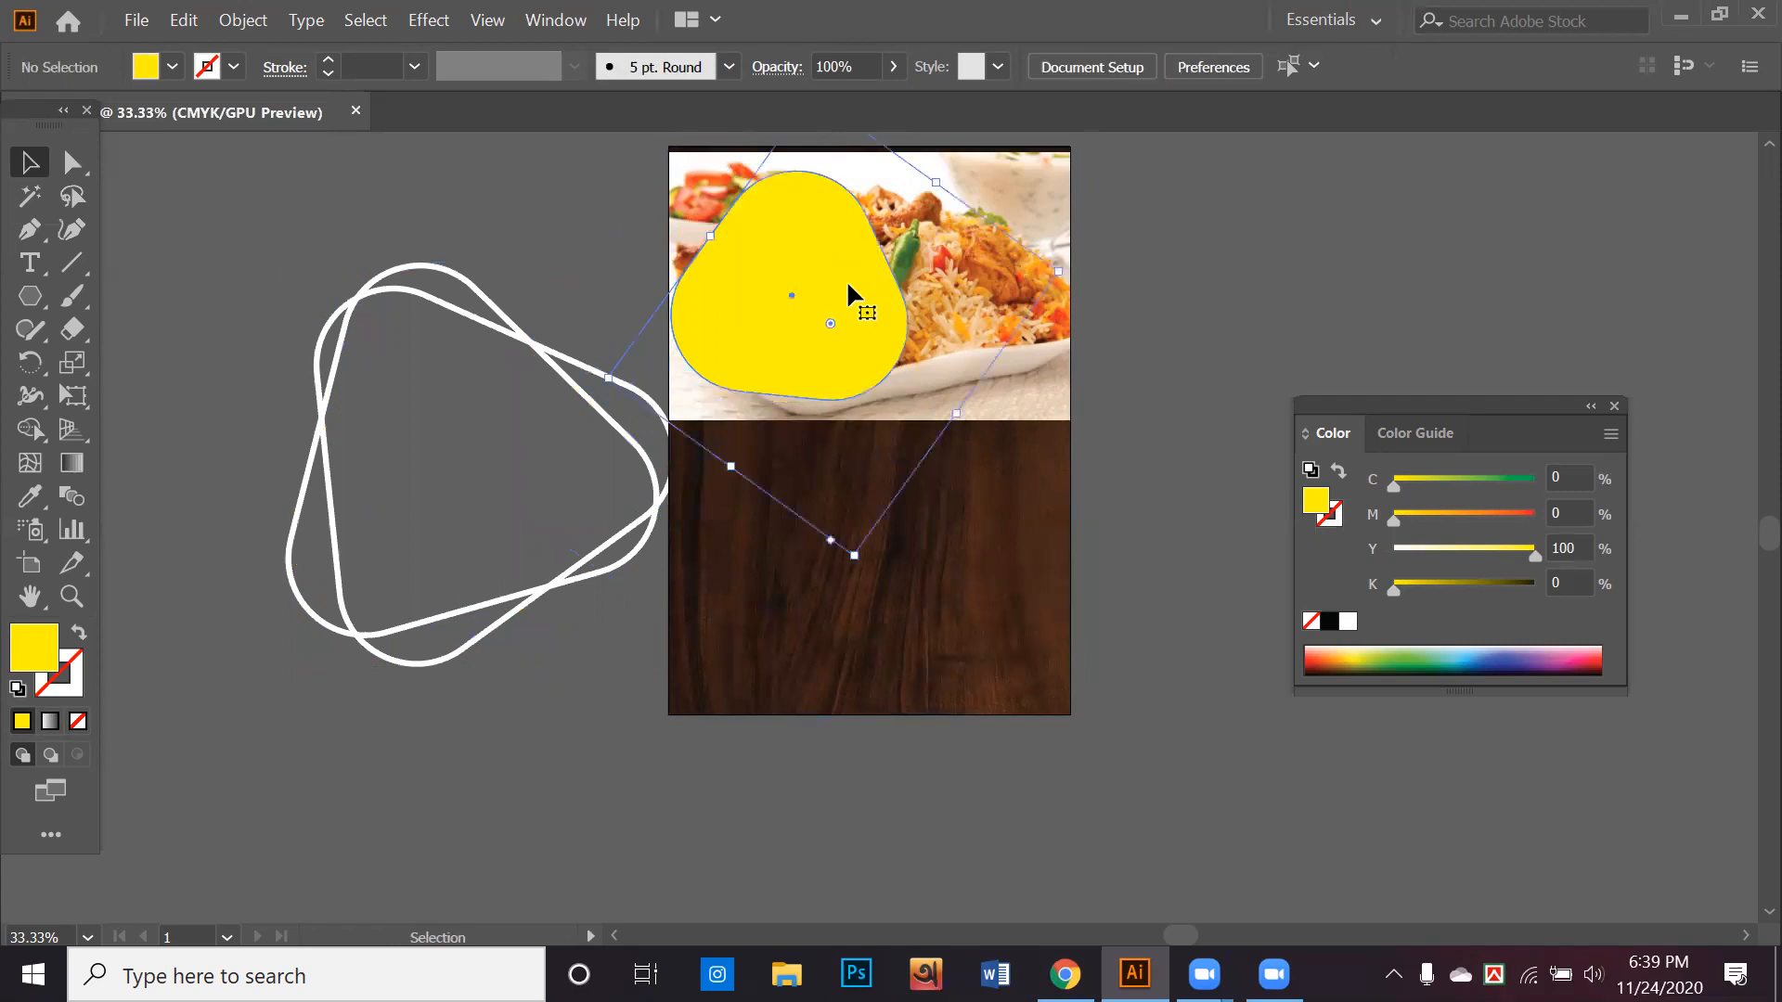
pyautogui.moveTo(853, 555); pyautogui.dragTo(822, 616)
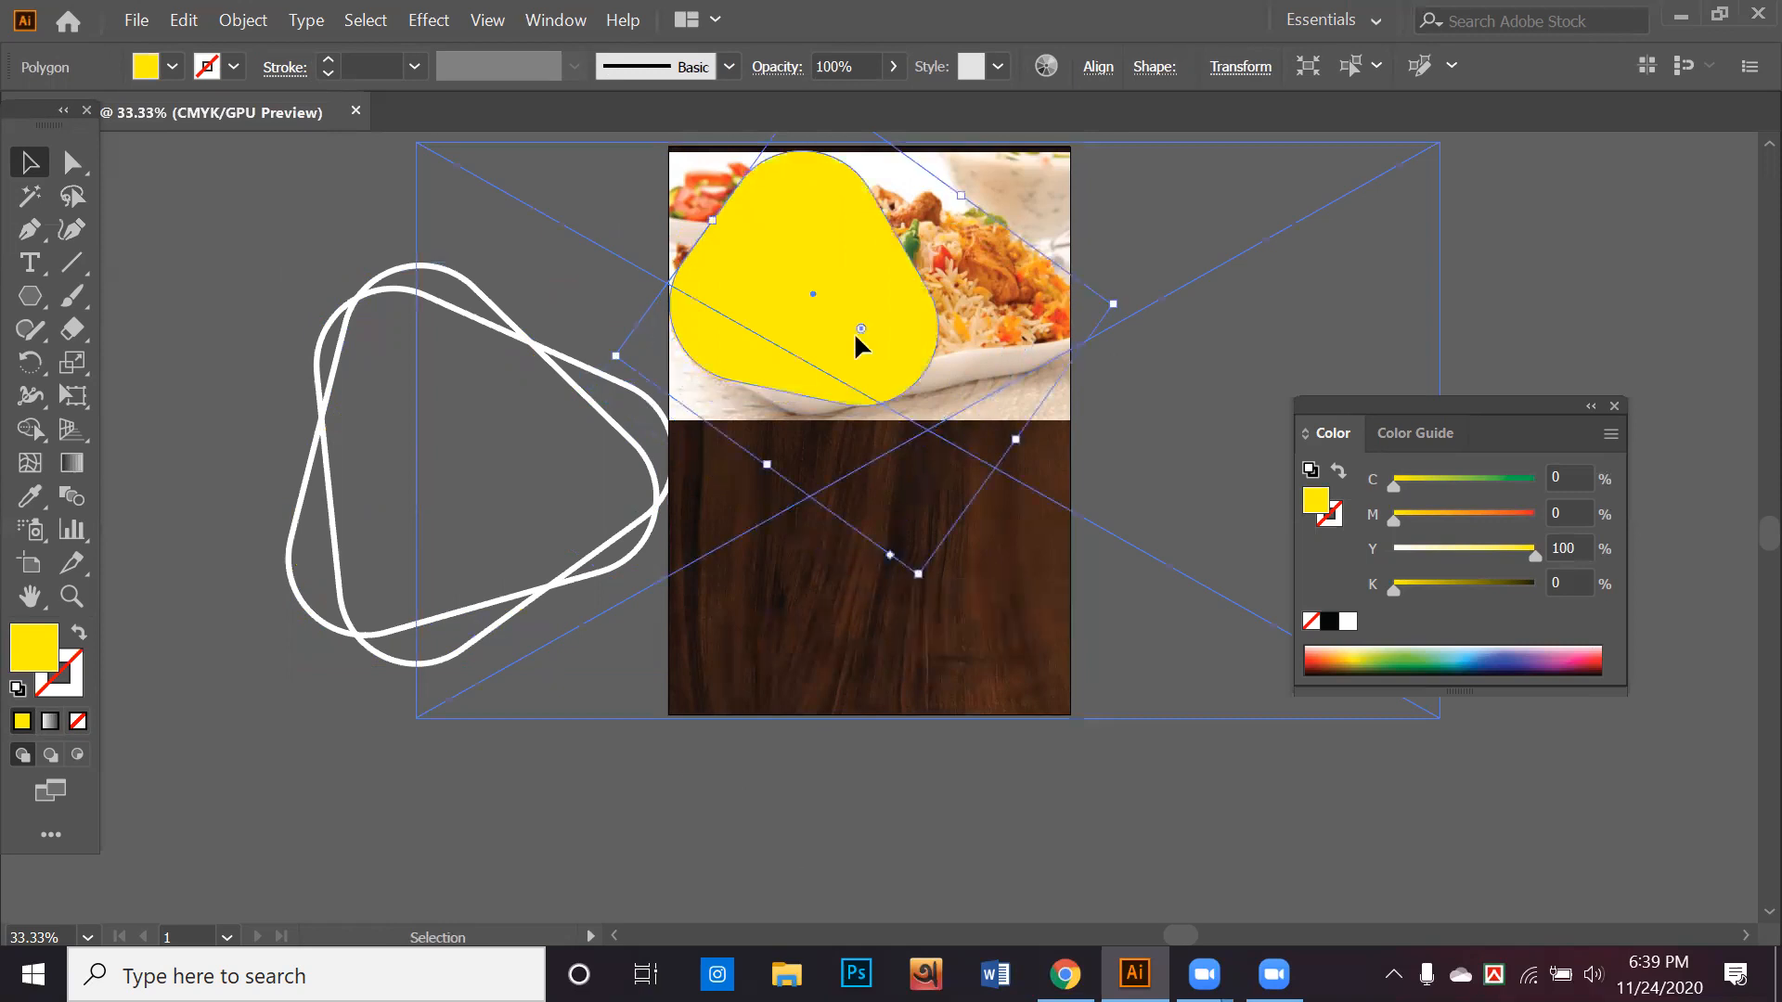
# Mask the biriyani photo with the yellow rounded triangle using Make Clipping Mask
pyautogui.hotkey('ctrl', 'z')
pyautogui.hotkey('ctrl', 'z')
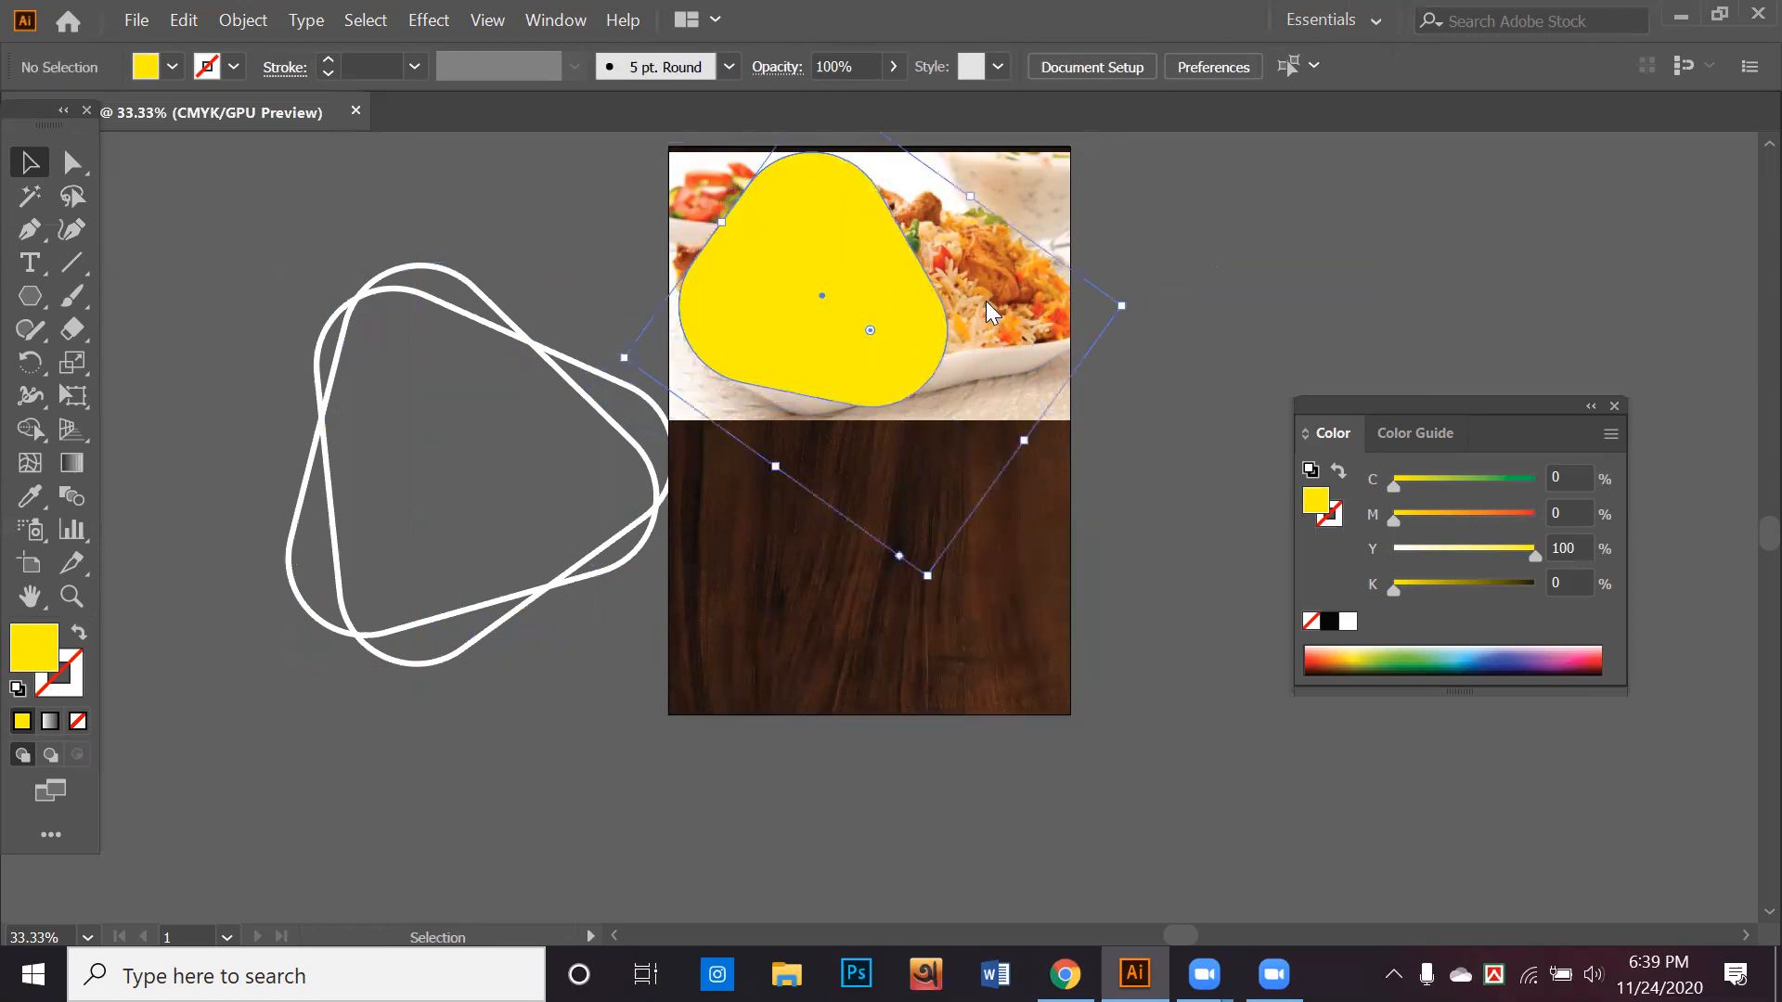
pyautogui.rightClick(987, 303)
pyautogui.click(1104, 518)
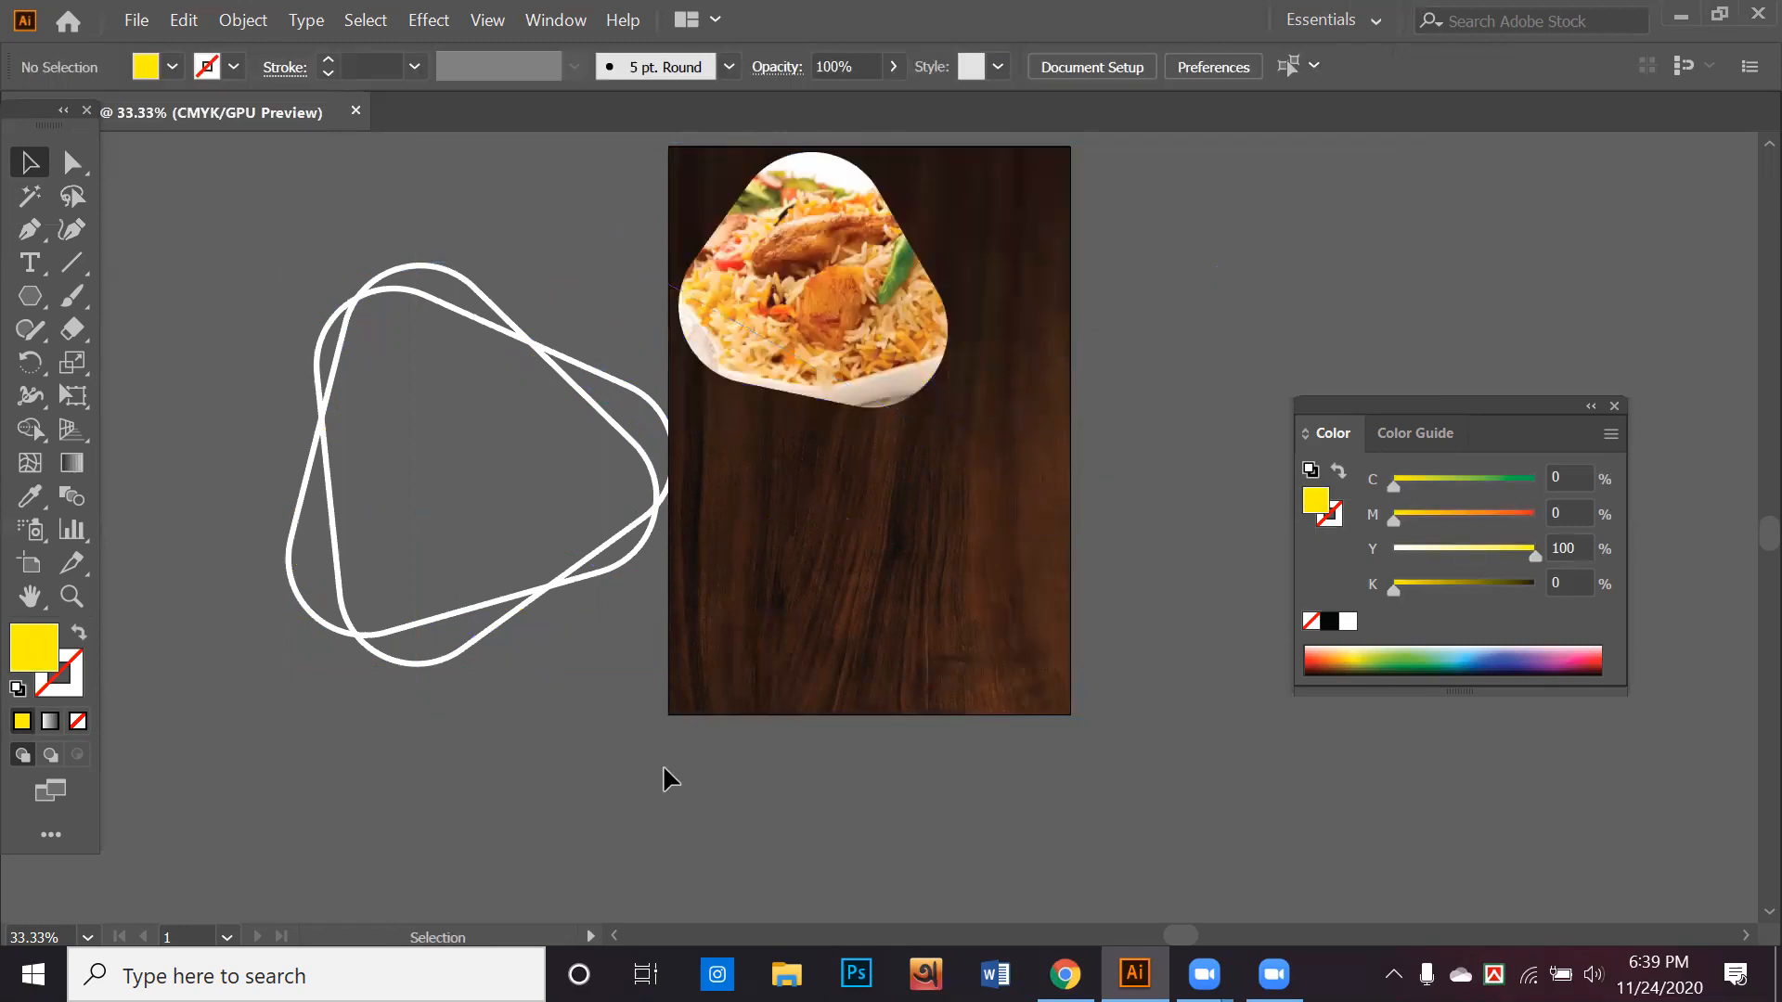
# Cut the white outline group, move the clipped photo onto the empty canvas beside the artboard and duplicate it below
pyautogui.click(465, 500)
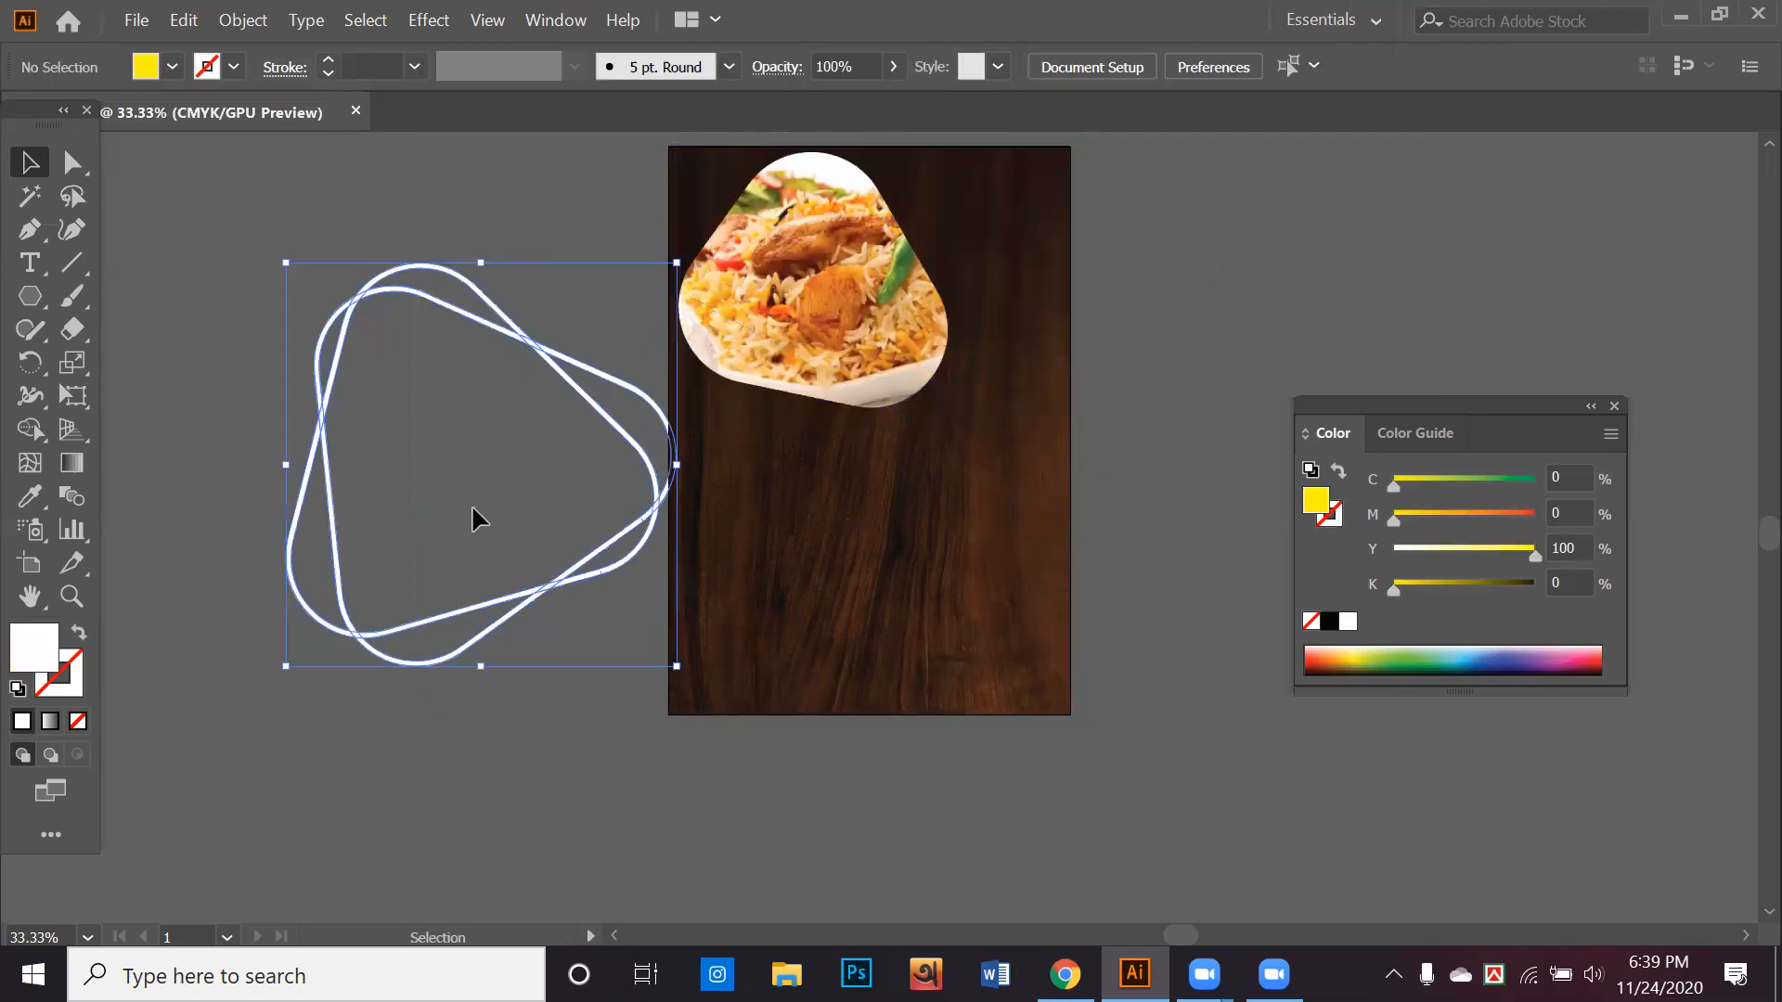
pyautogui.hotkey('ctrl', 'x')
pyautogui.click(847, 271)
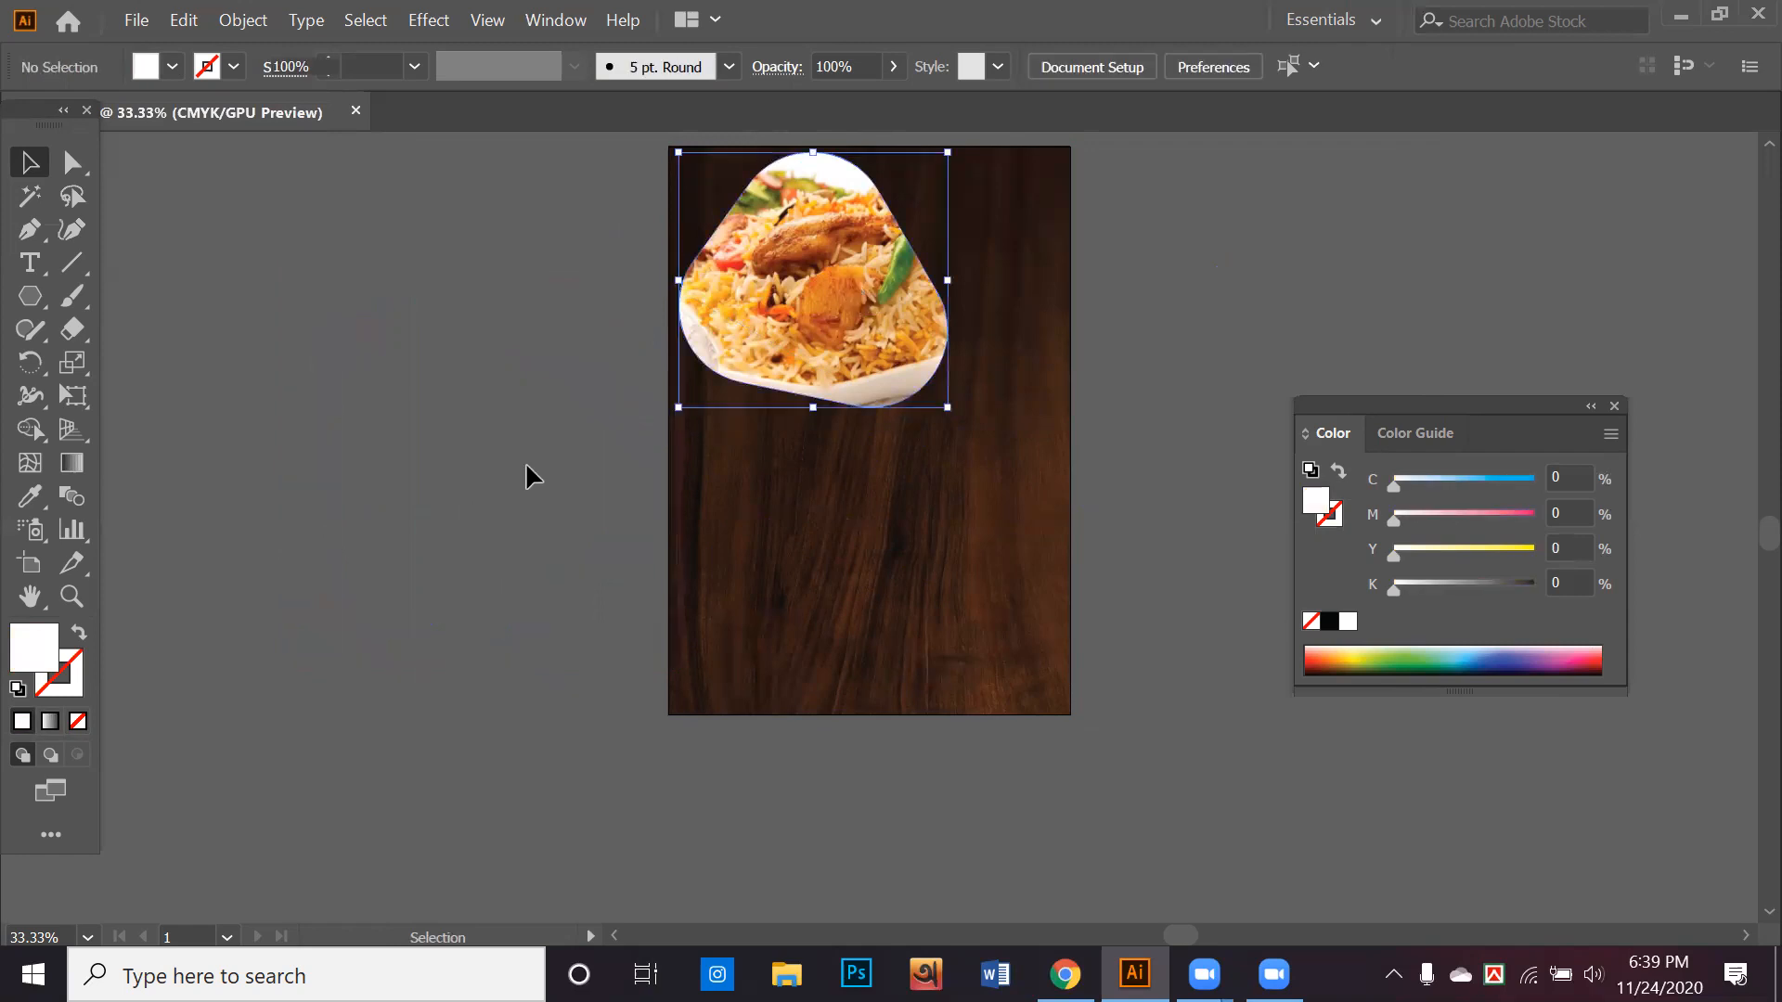
pyautogui.moveTo(848, 275); pyautogui.dragTo(485, 714)
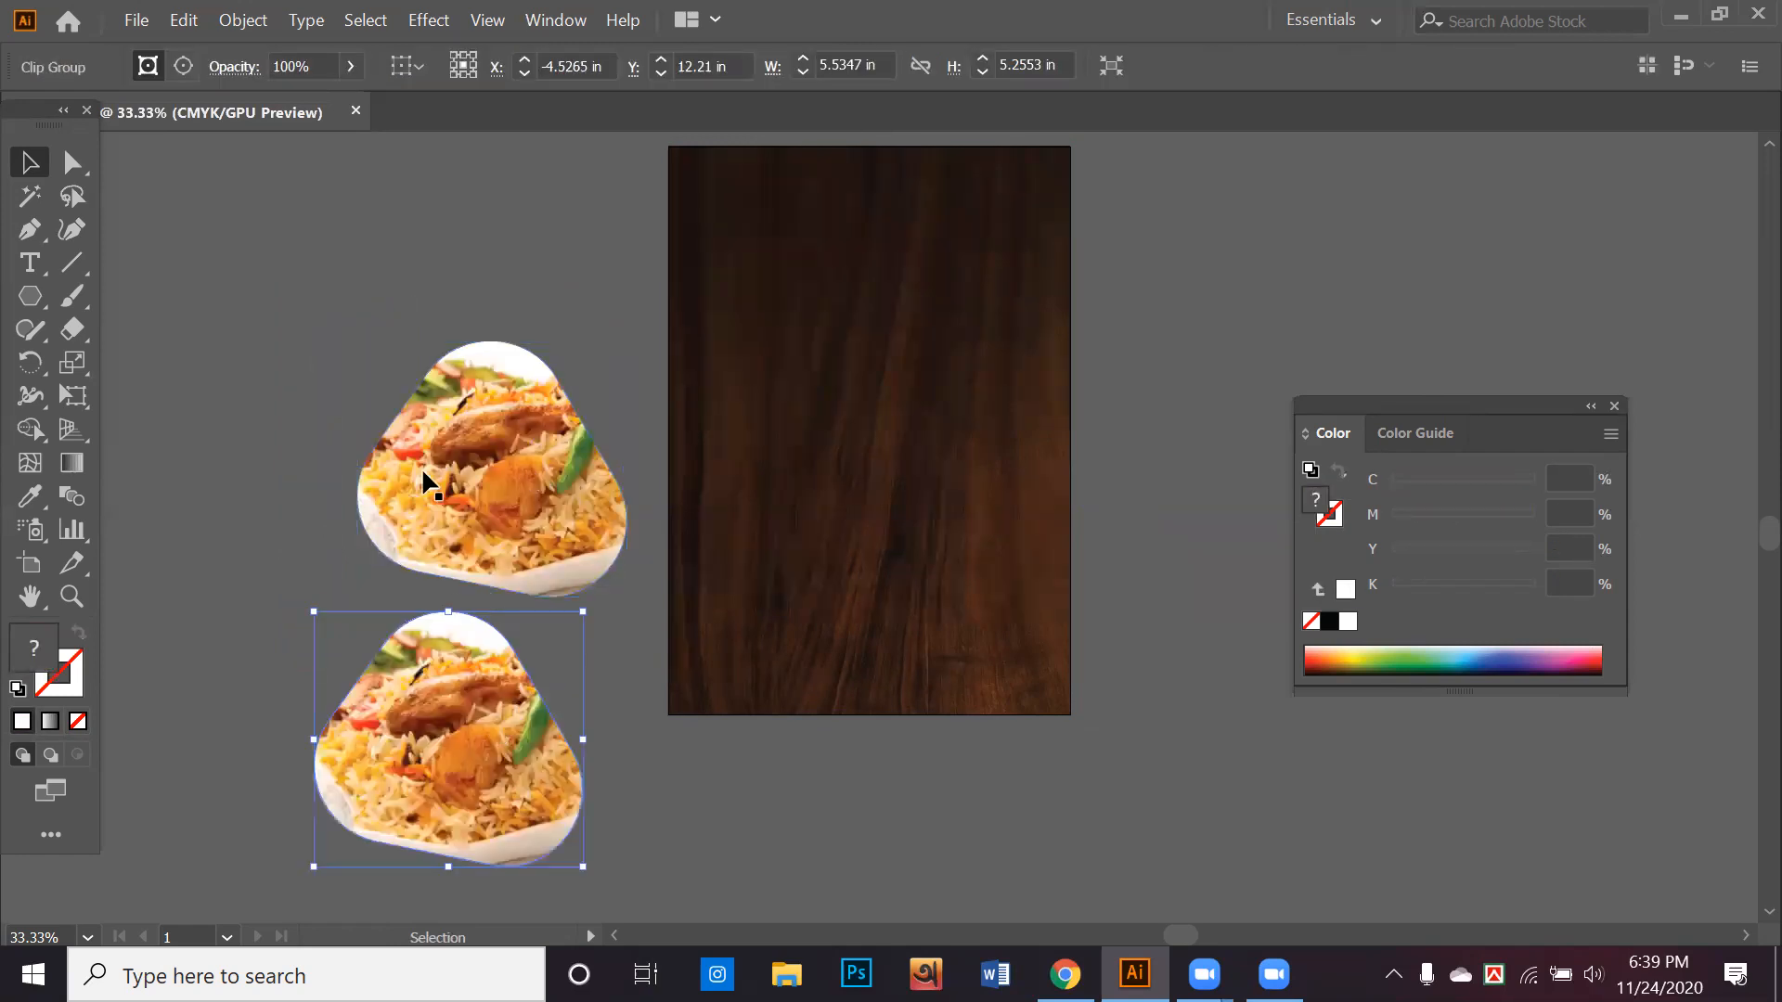
# Release the clipping mask of the lower copy, drag its photo away from the triangle path and delete the photo
pyautogui.rightClick(375, 769)
pyautogui.click(487, 533)
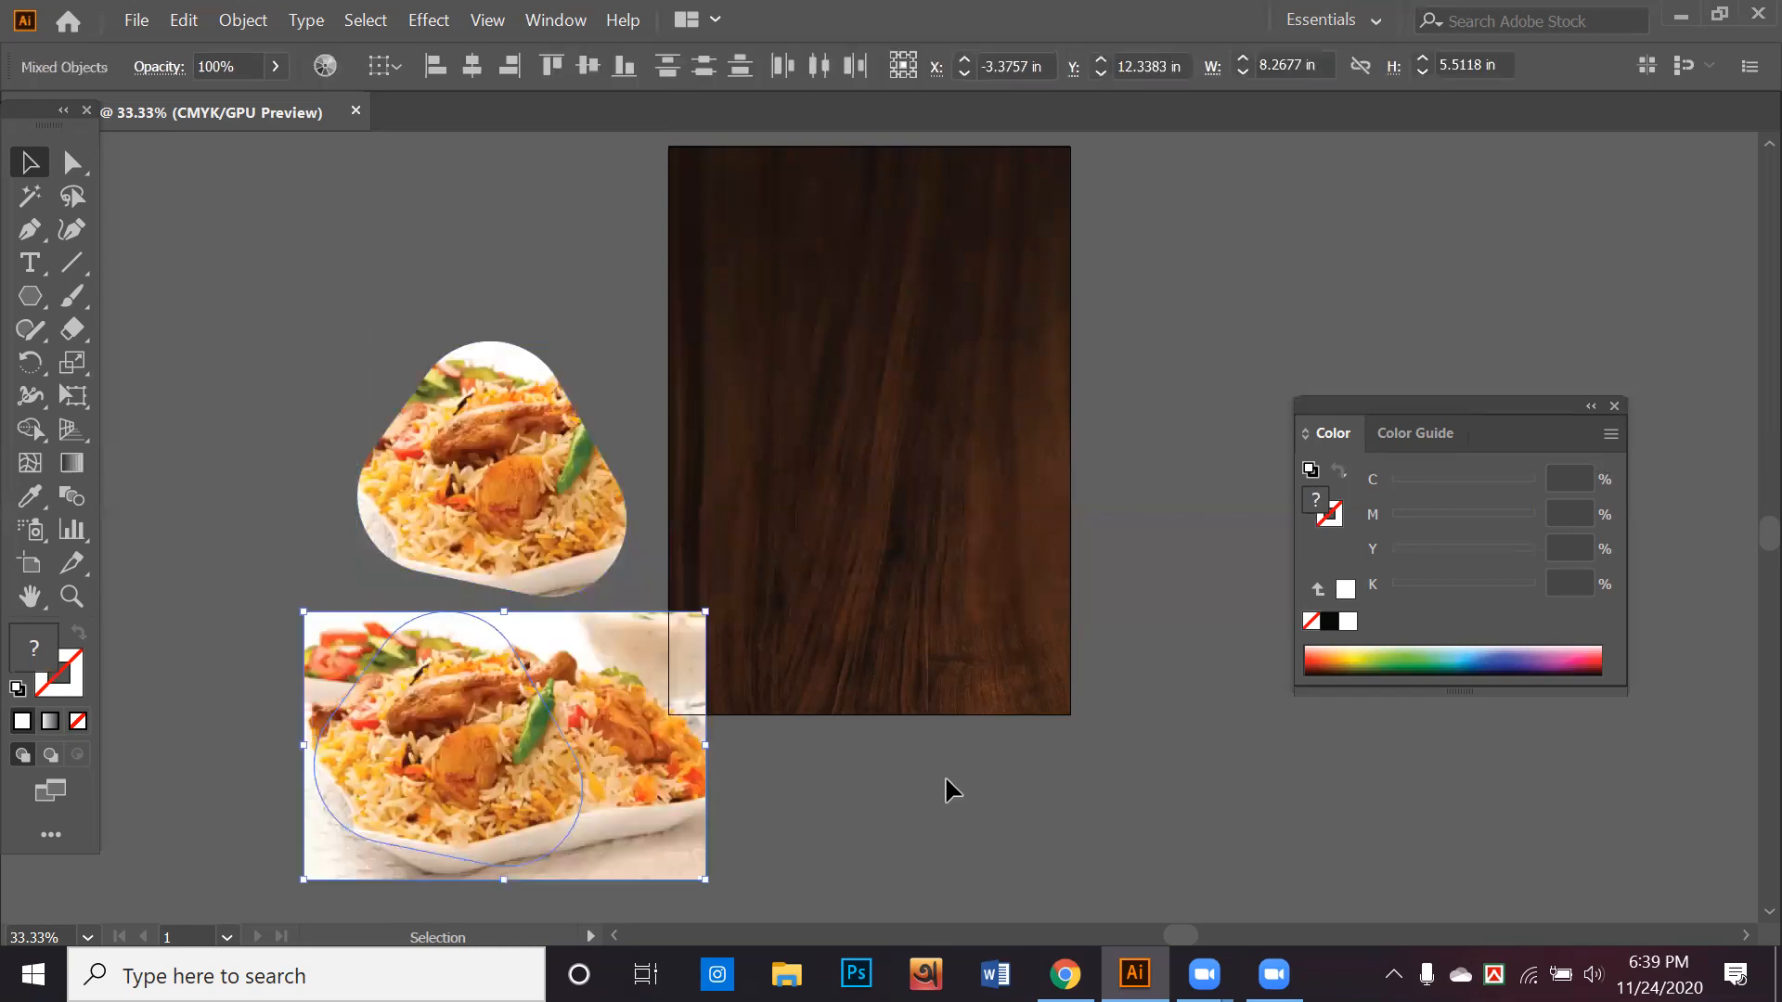
pyautogui.moveTo(604, 729); pyautogui.dragTo(913, 777)
pyautogui.moveTo(547, 760); pyautogui.dragTo(690, 859)
pyautogui.press('Delete')
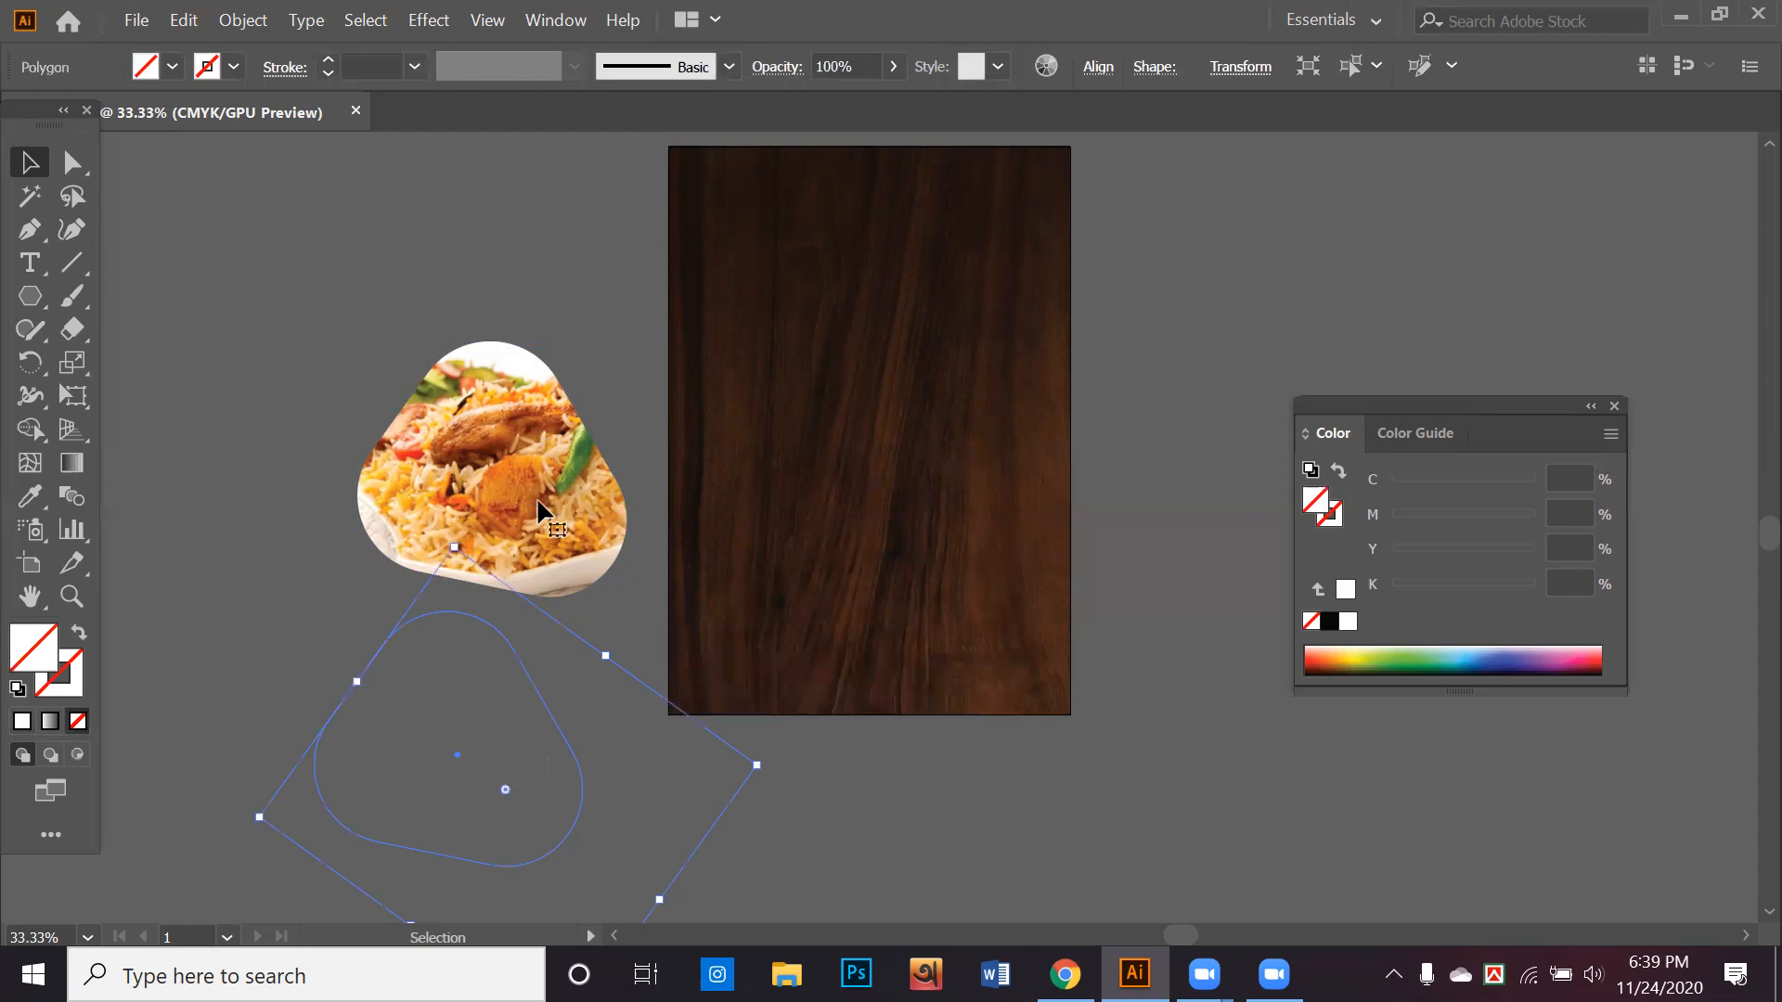
# Undo the photo deletion, the released clipping mask and the duplication of the clipped photo
pyautogui.hotkey('ctrl', 'z')
pyautogui.hotkey('ctrl', 'z')
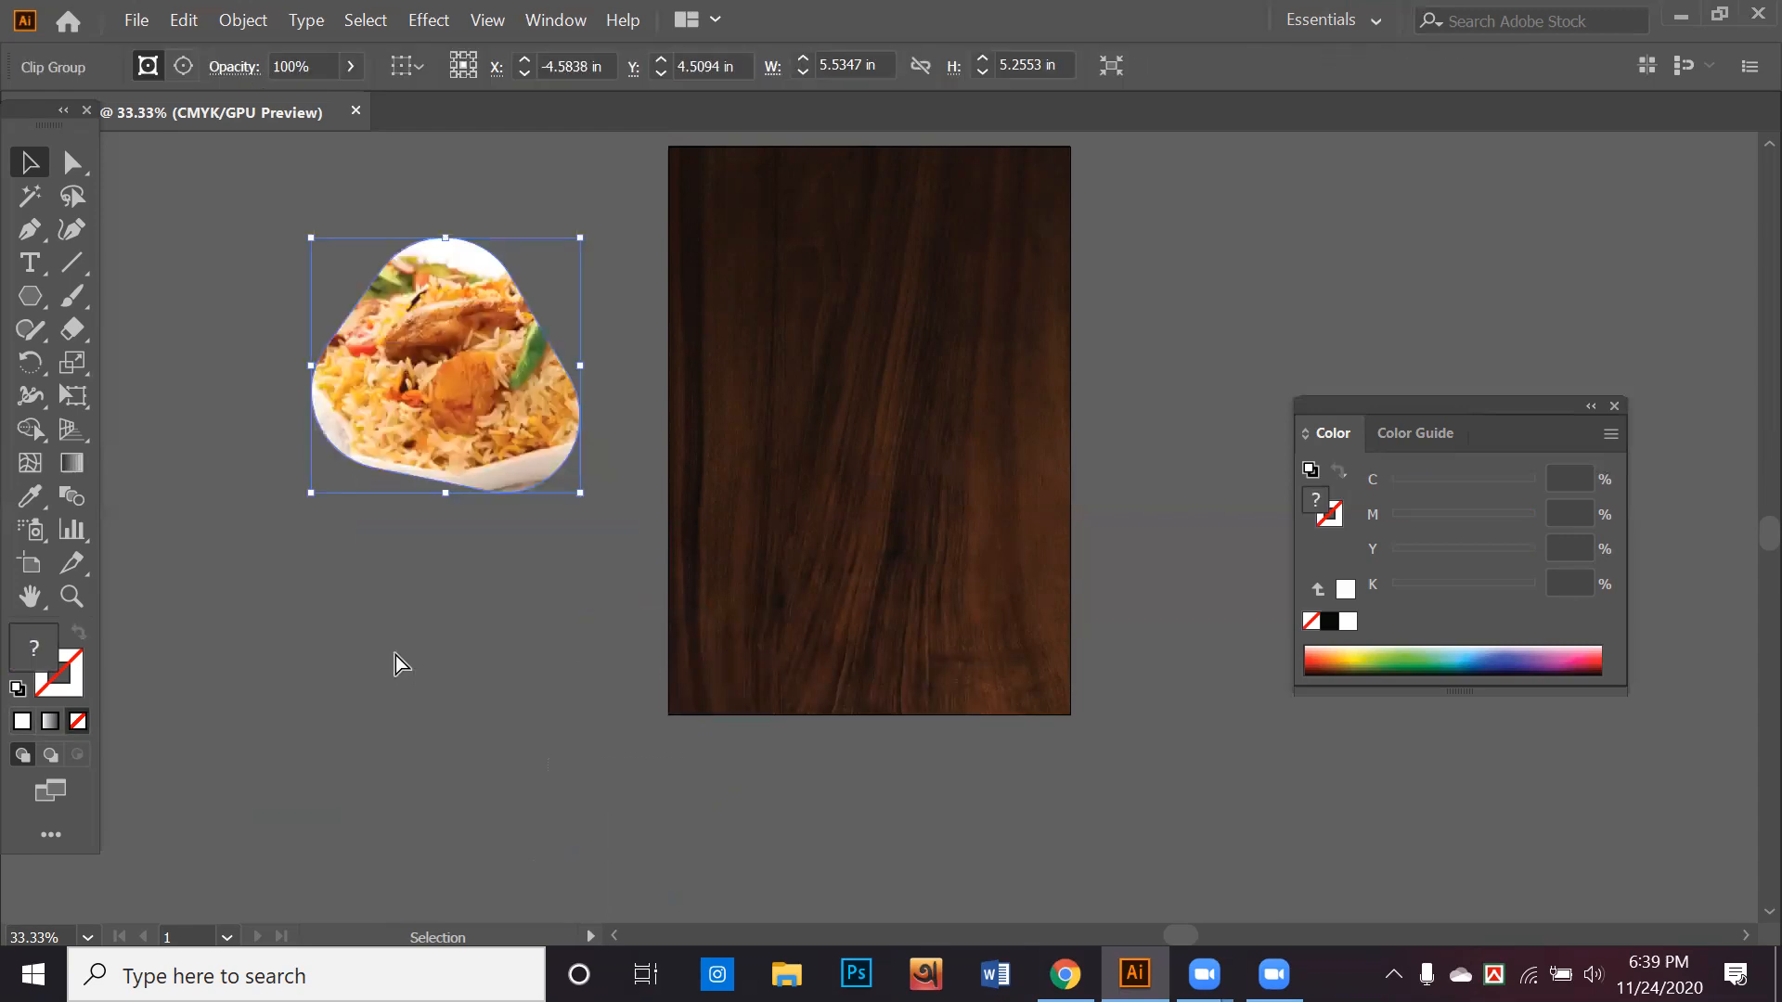
pyautogui.hotkey('ctrl', 'z')
pyautogui.hotkey('ctrl', 'z')
pyautogui.click(472, 689)
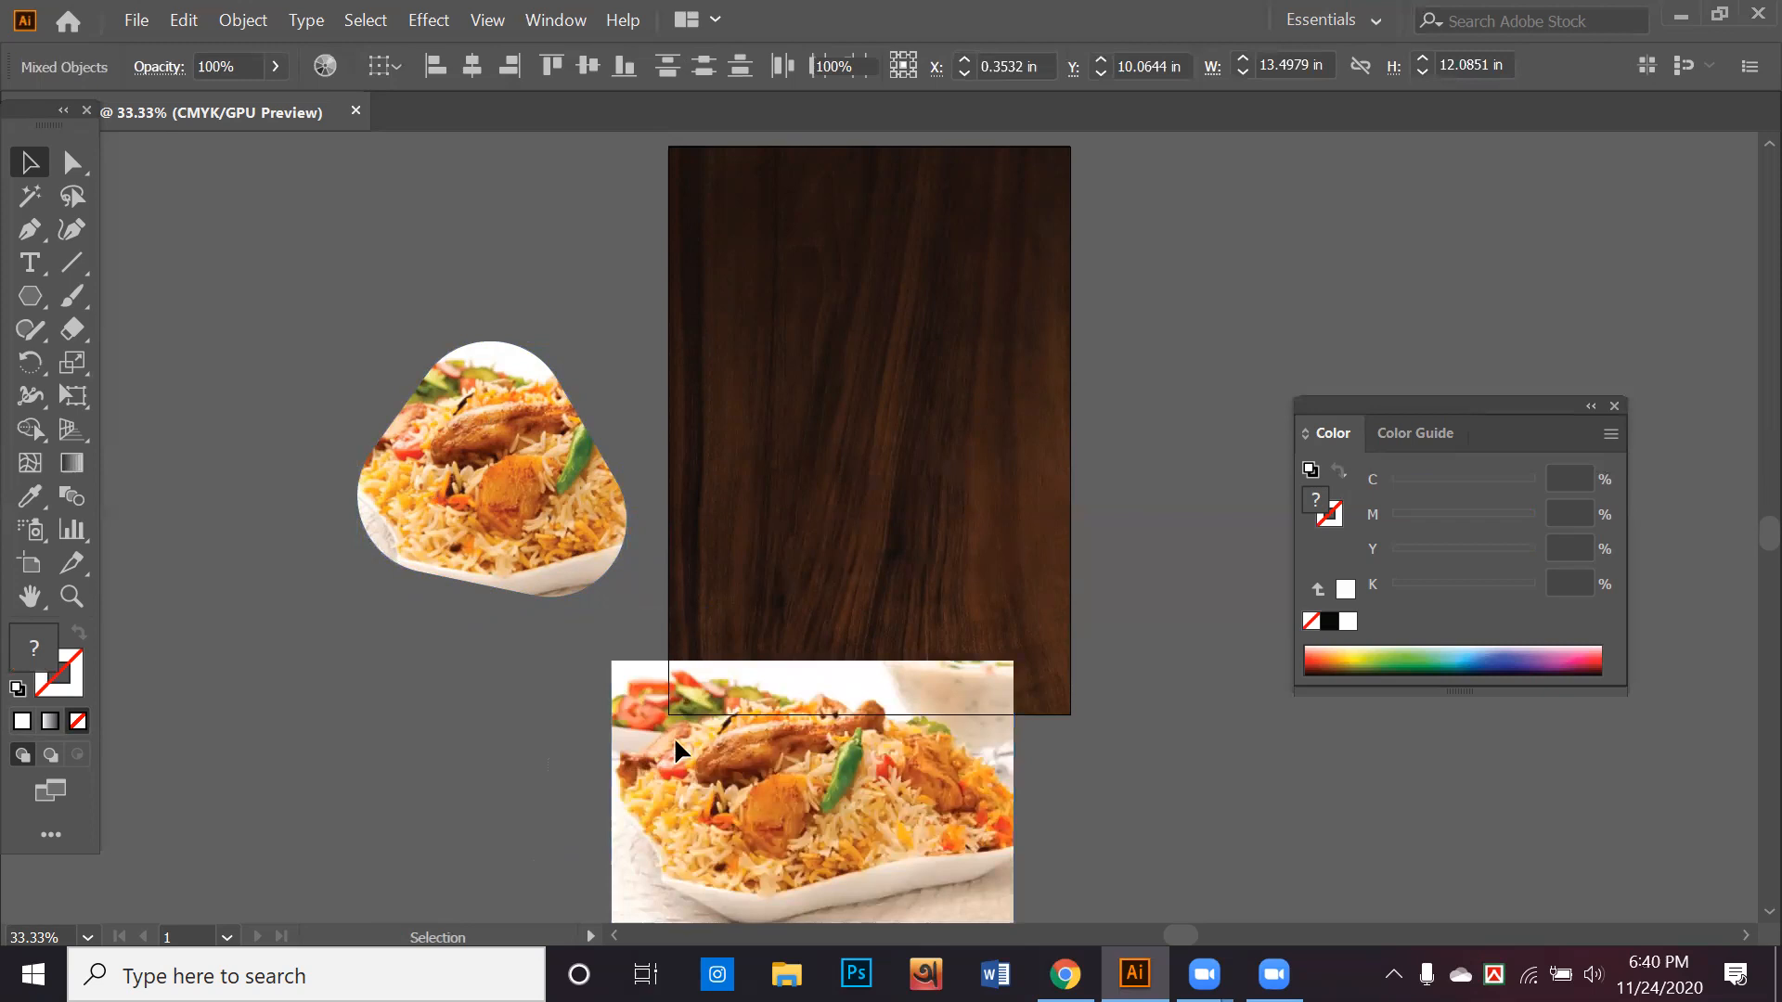
pyautogui.hotkey('ctrl', 'z')
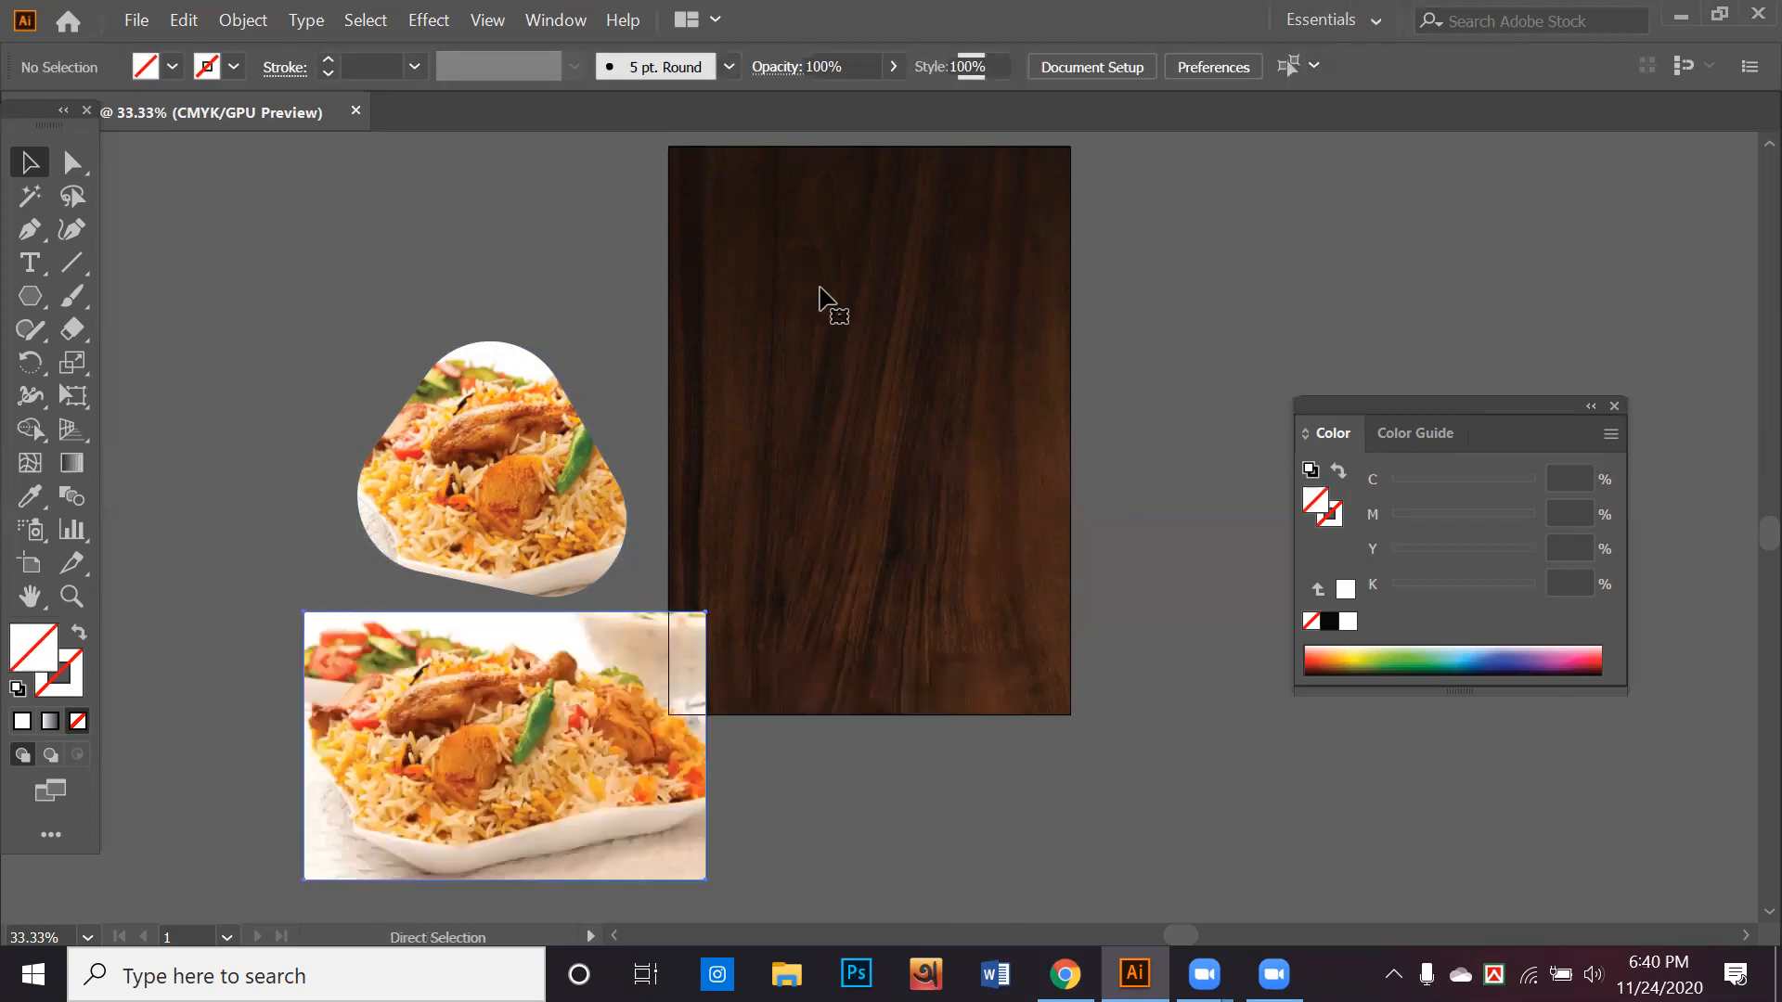
pyautogui.hotkey('ctrl', 'z')
pyautogui.hotkey('ctrl', 'z')
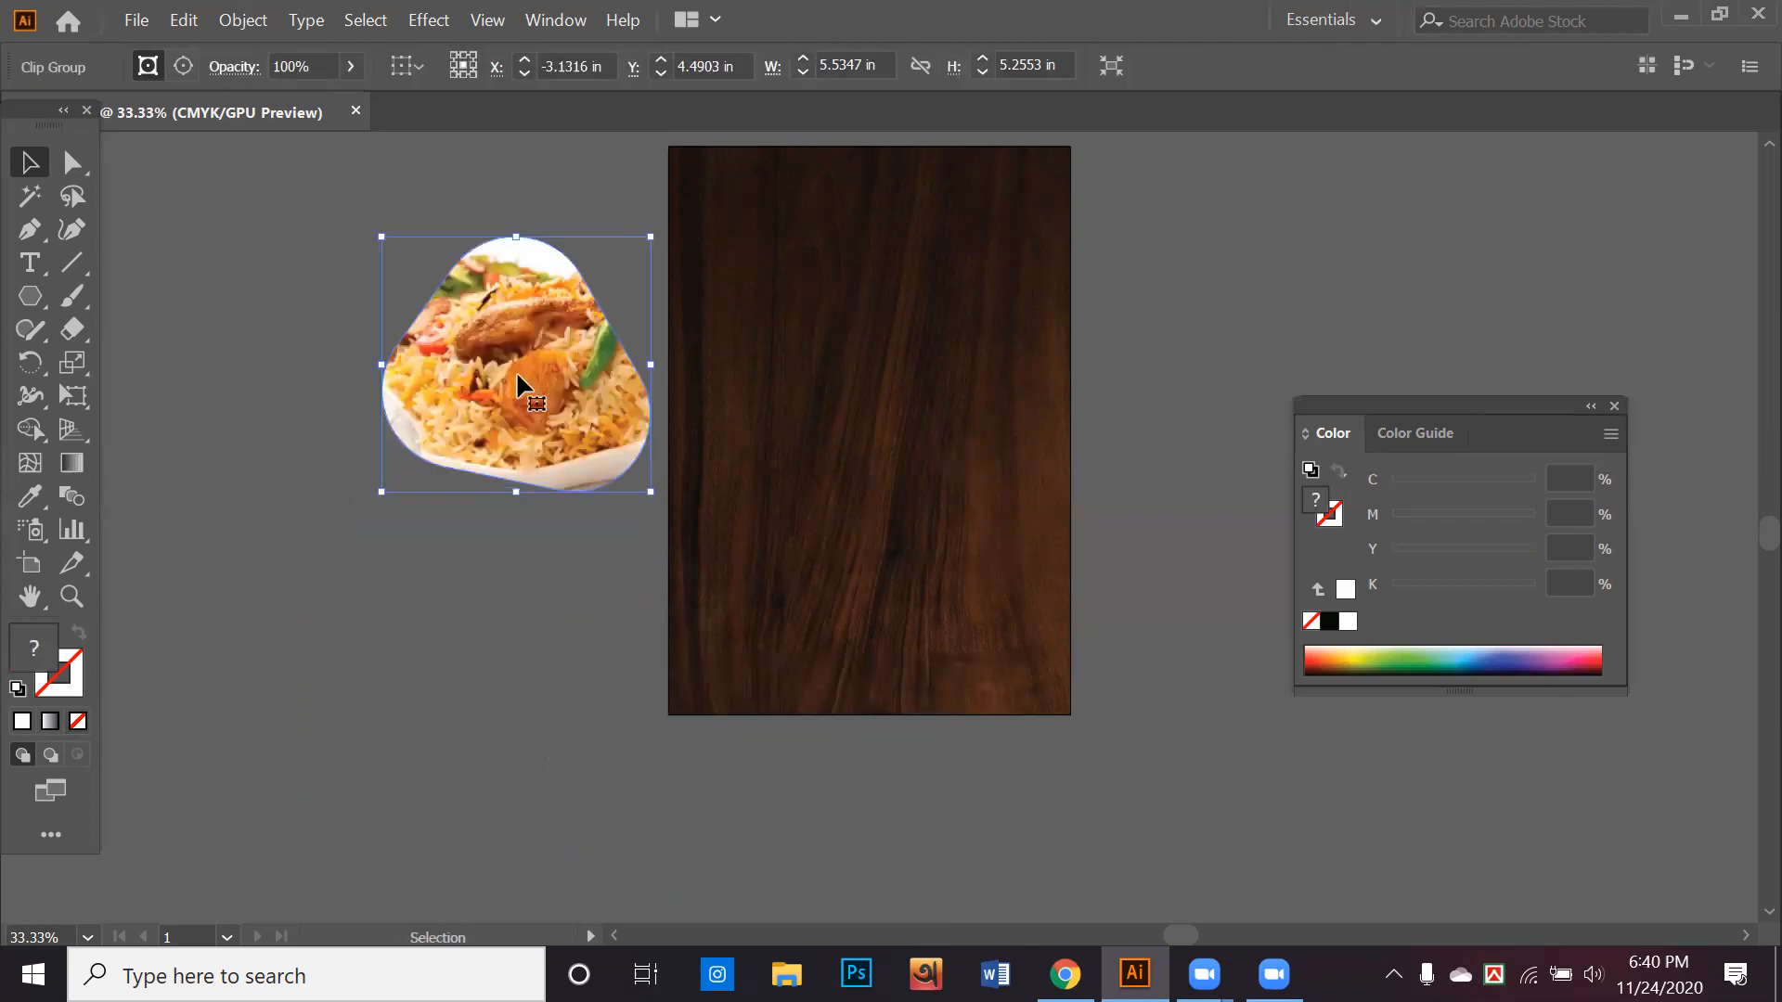
# Duplicate the clipped photo to the artboard's lower right corner and release the copy's clipping mask
pyautogui.moveTo(516, 371); pyautogui.dragTo(1082, 721)
pyautogui.rightClick(1082, 720)
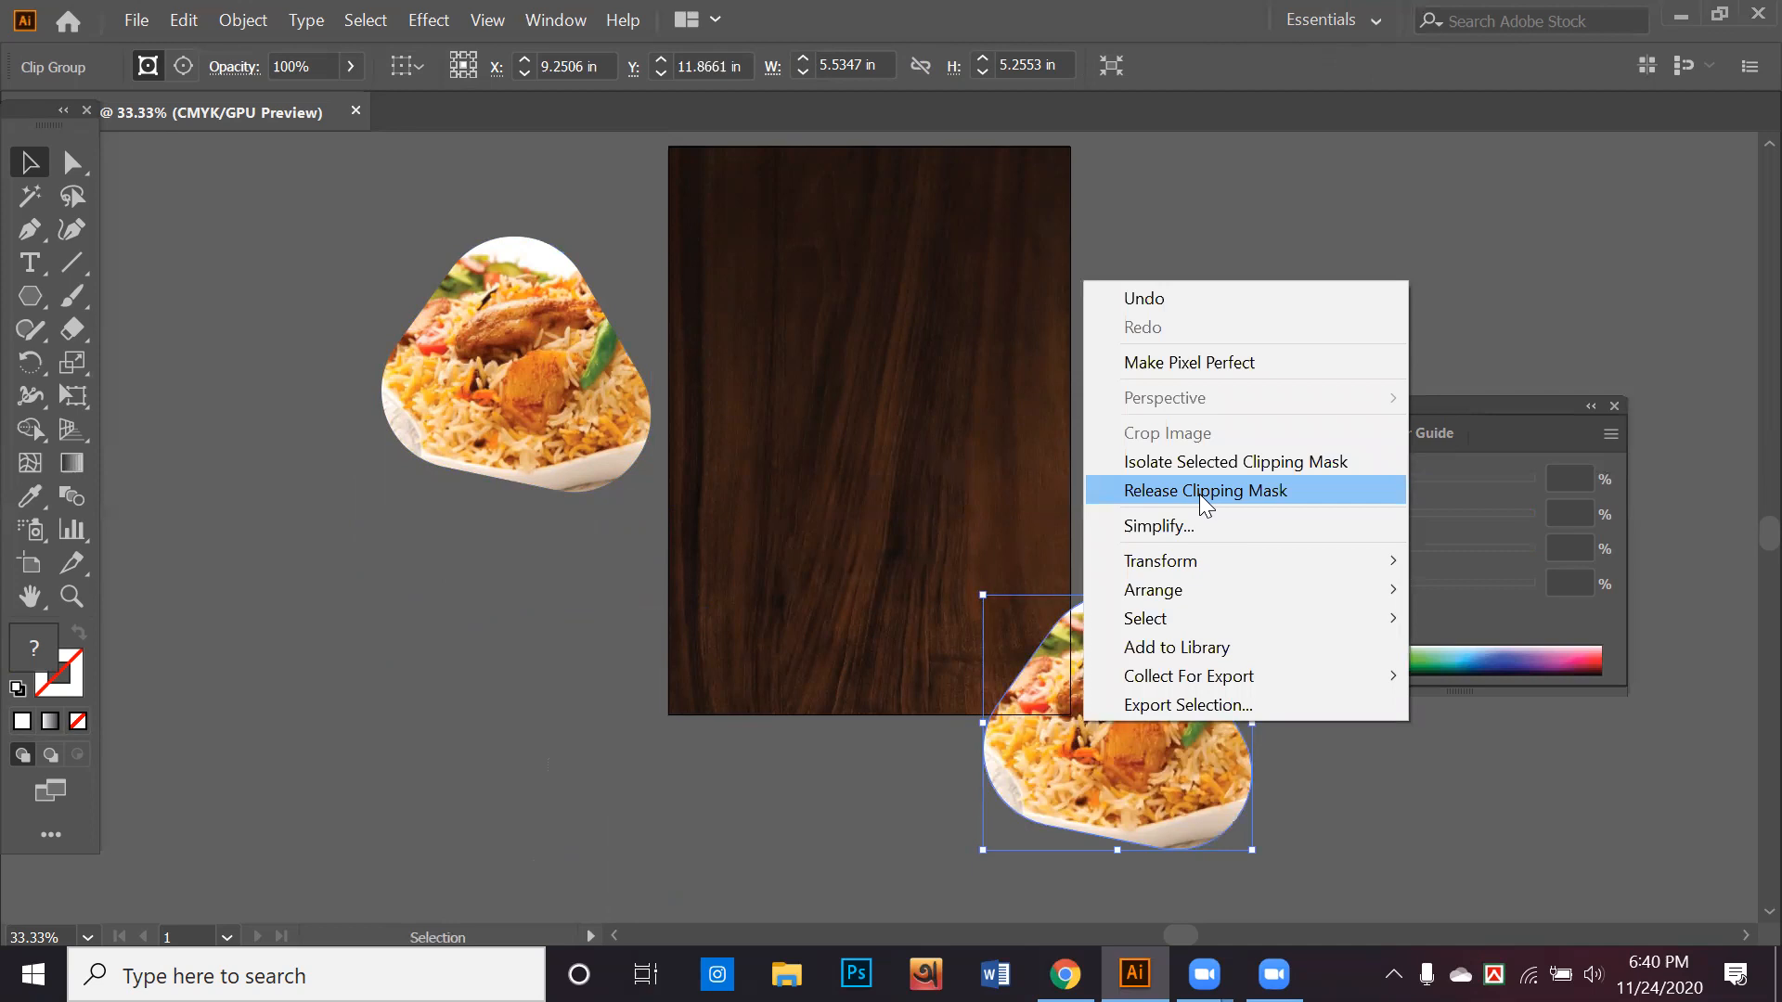
pyautogui.click(1199, 493)
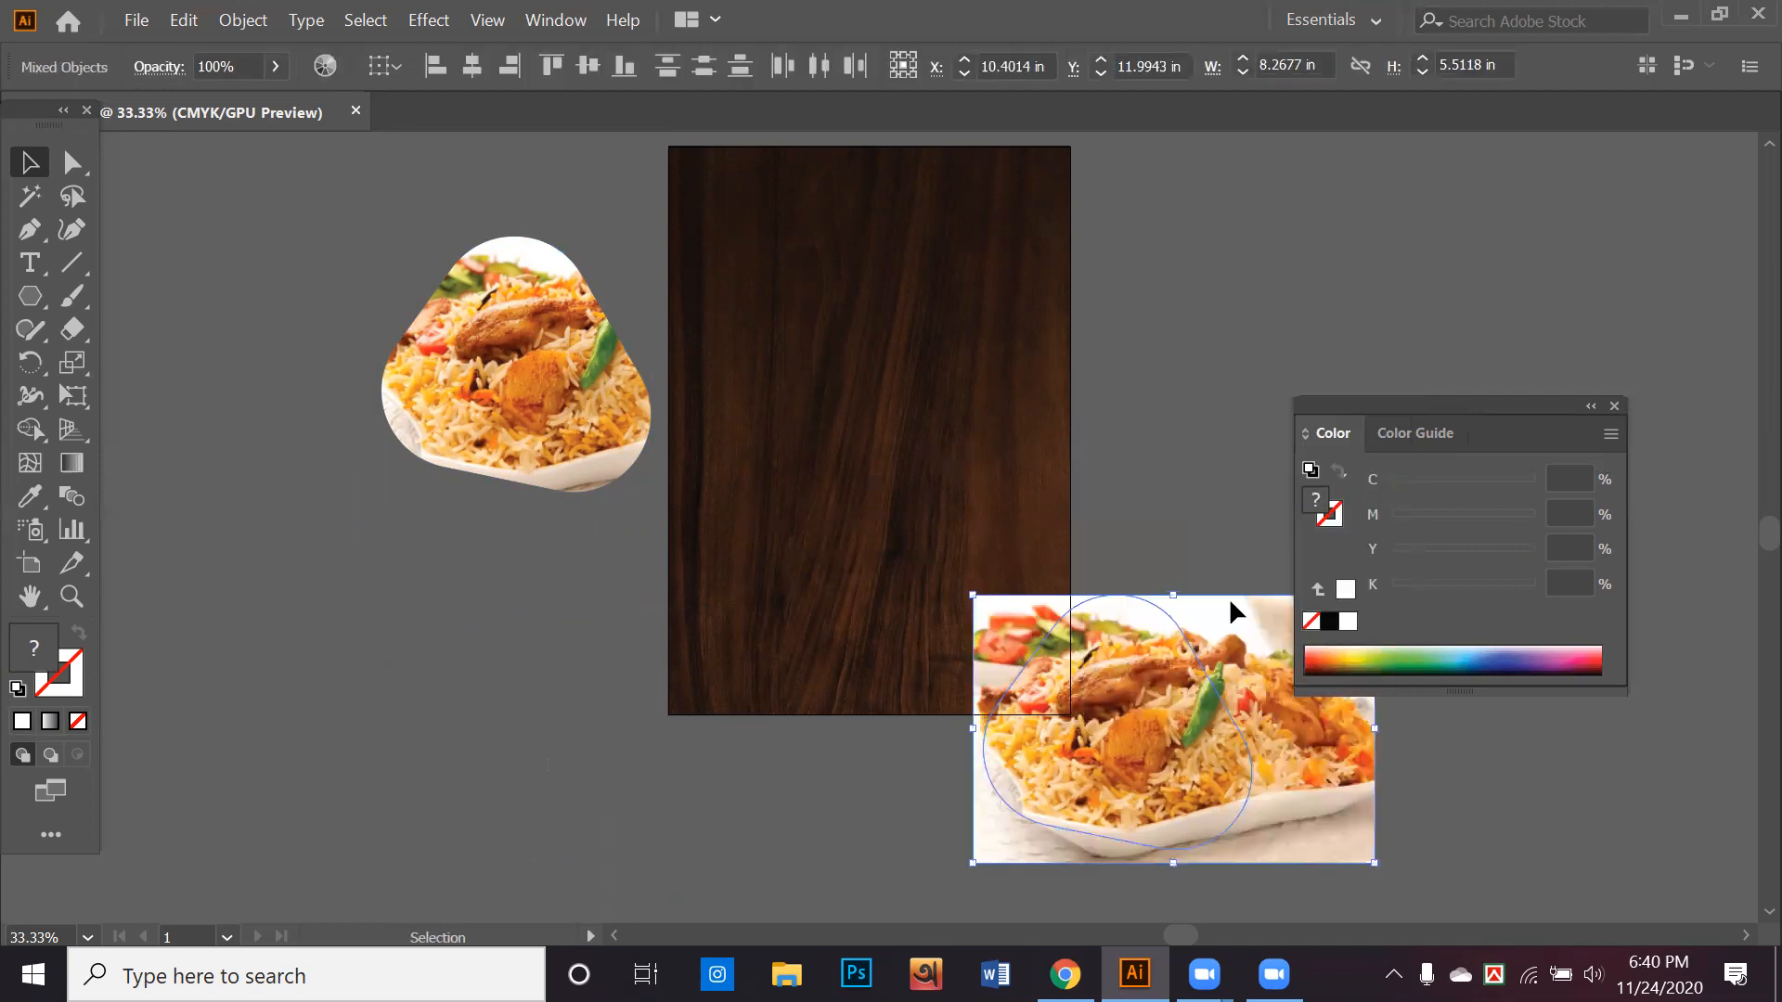
# Move the released photo up off the triangle path and fill the rounded triangle with black
pyautogui.click(1239, 427)
pyautogui.moveTo(1183, 594); pyautogui.dragTo(1189, 366)
pyautogui.moveTo(1149, 724); pyautogui.dragTo(1268, 840)
pyautogui.click(1331, 622)
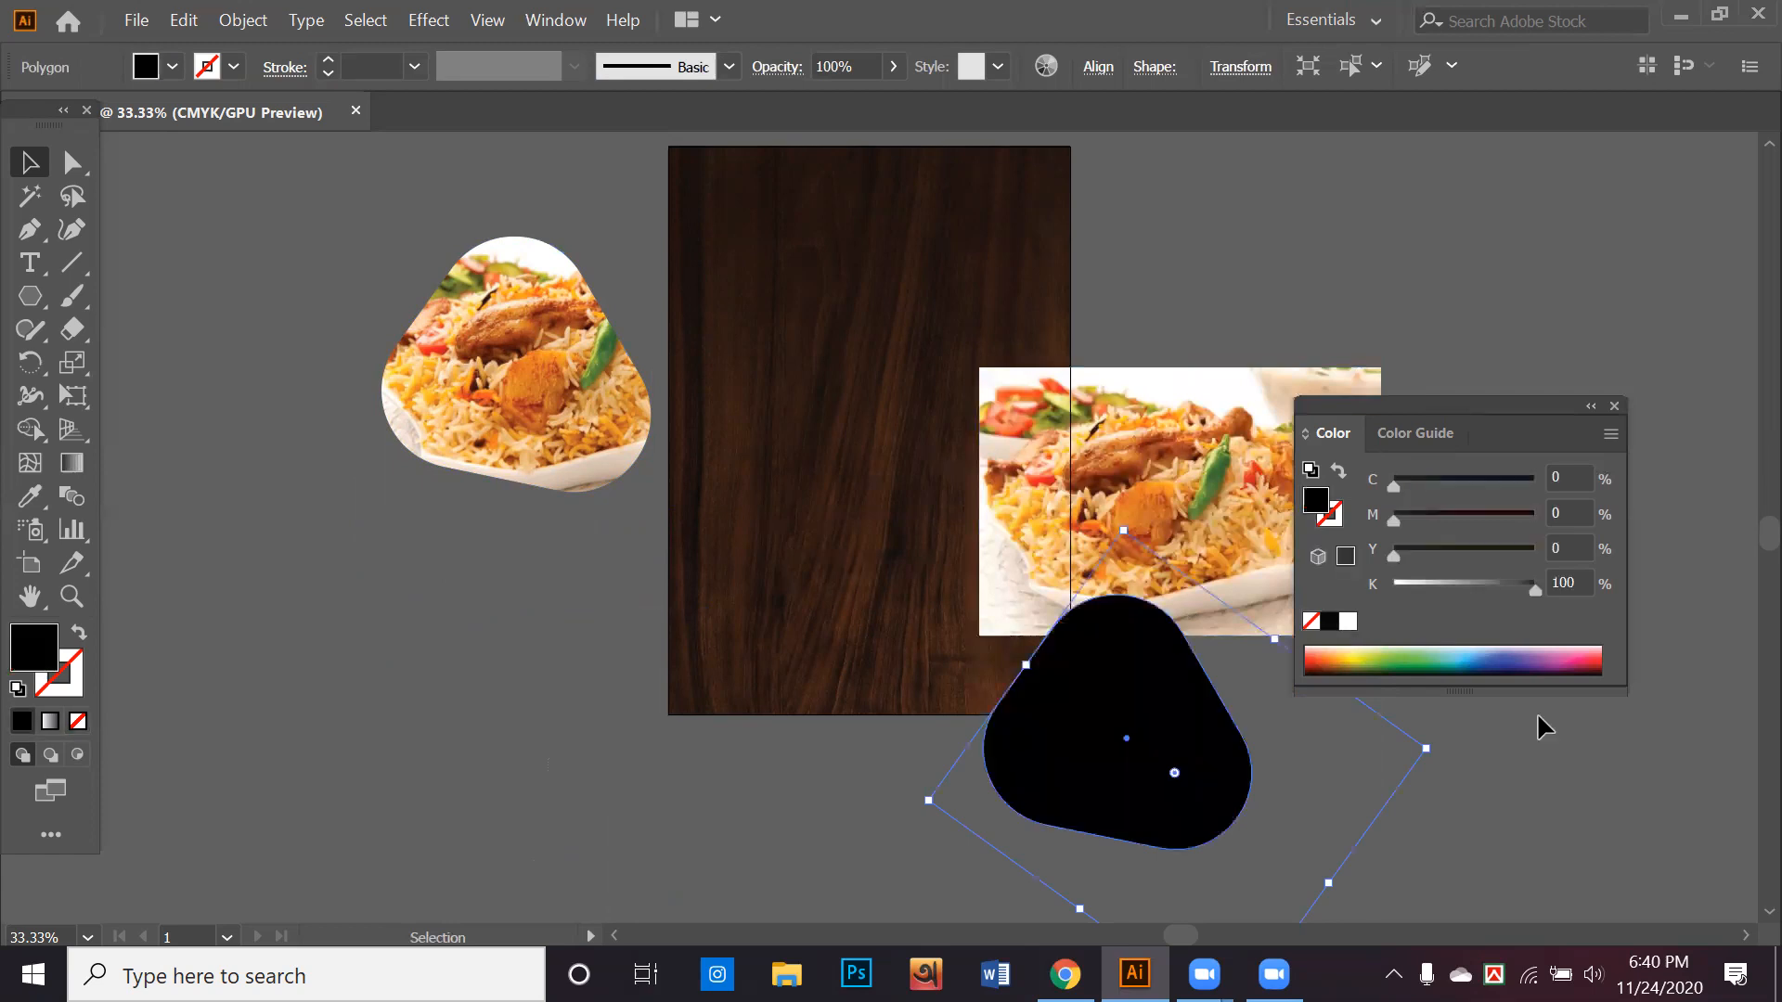
pyautogui.click(1548, 717)
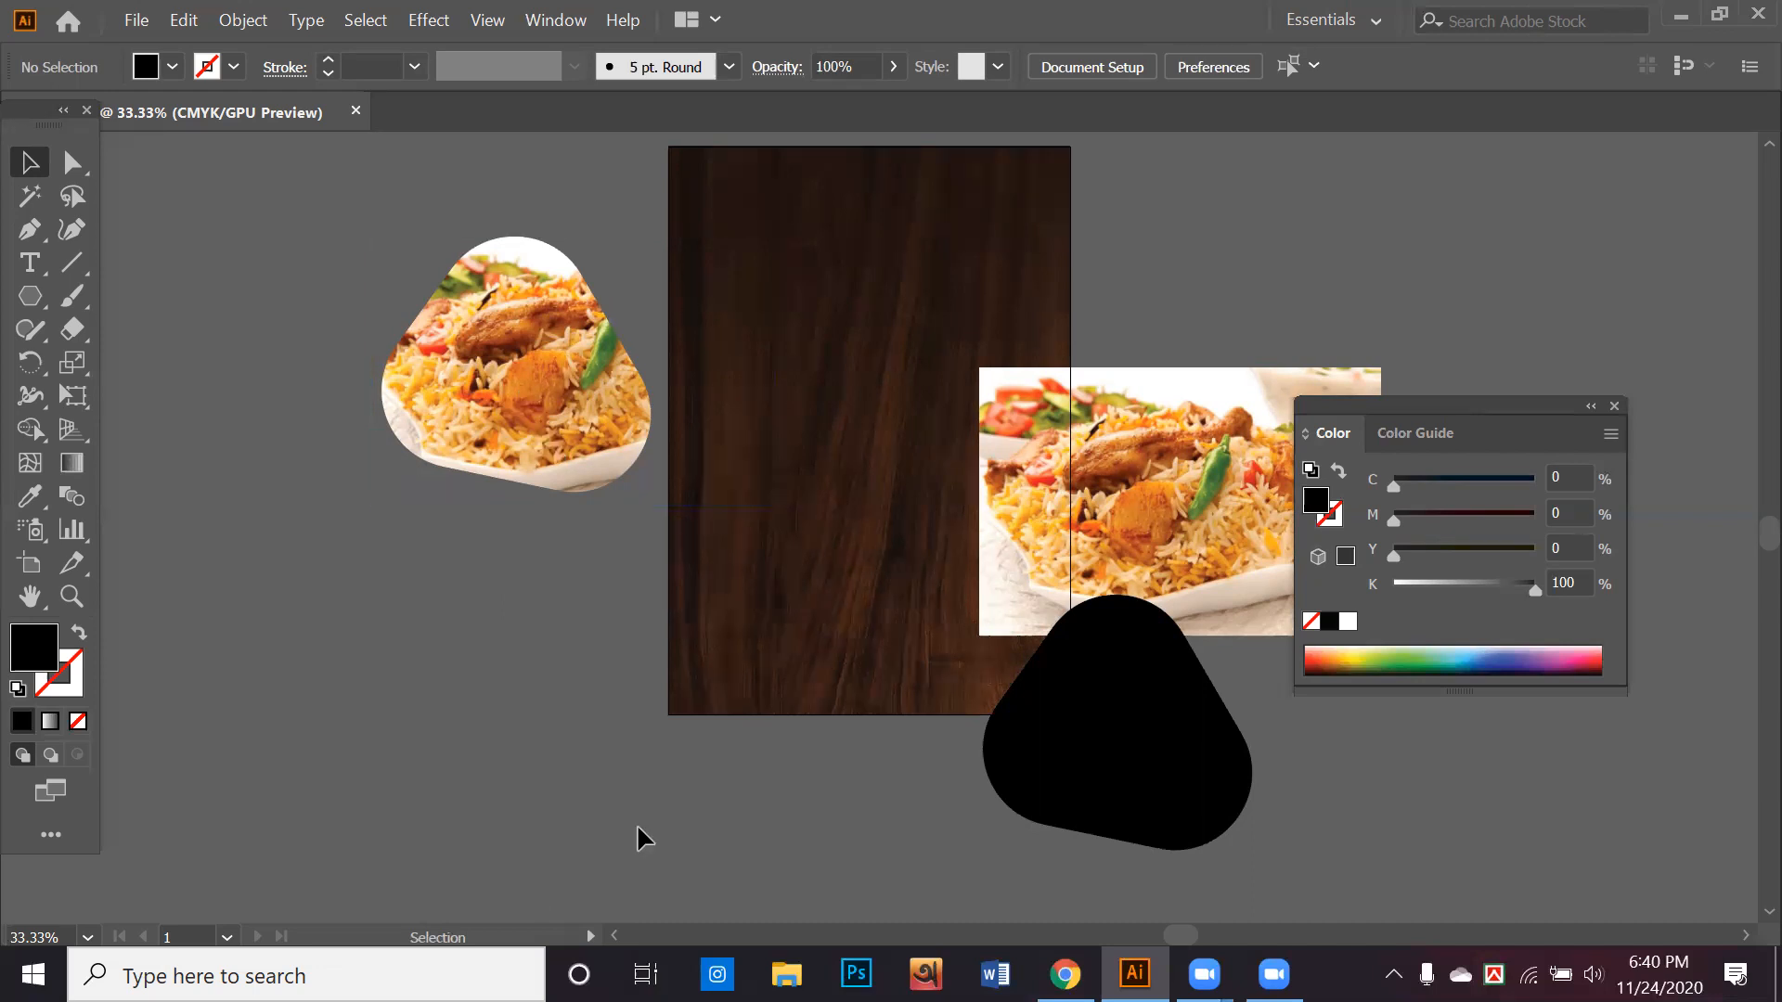
# Swap the rounded triangle's black fill to its stroke and set the stroke weight to 8 pt
pyautogui.click(1016, 722)
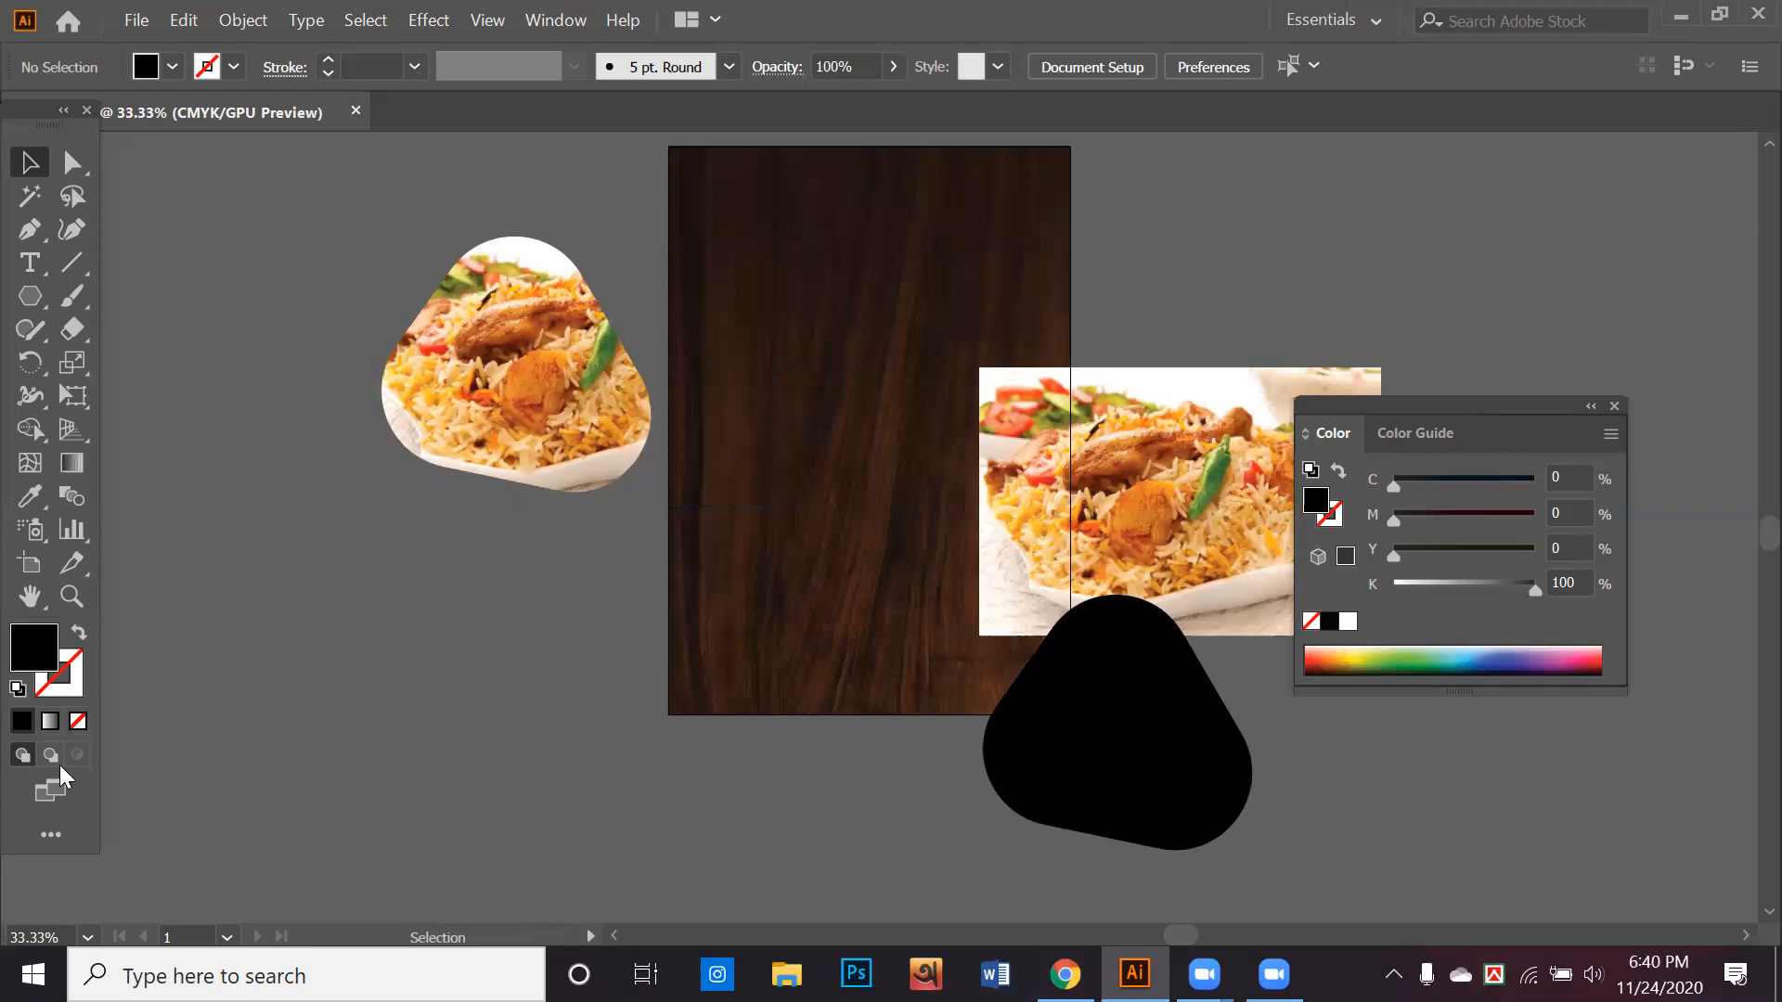
pyautogui.click(79, 633)
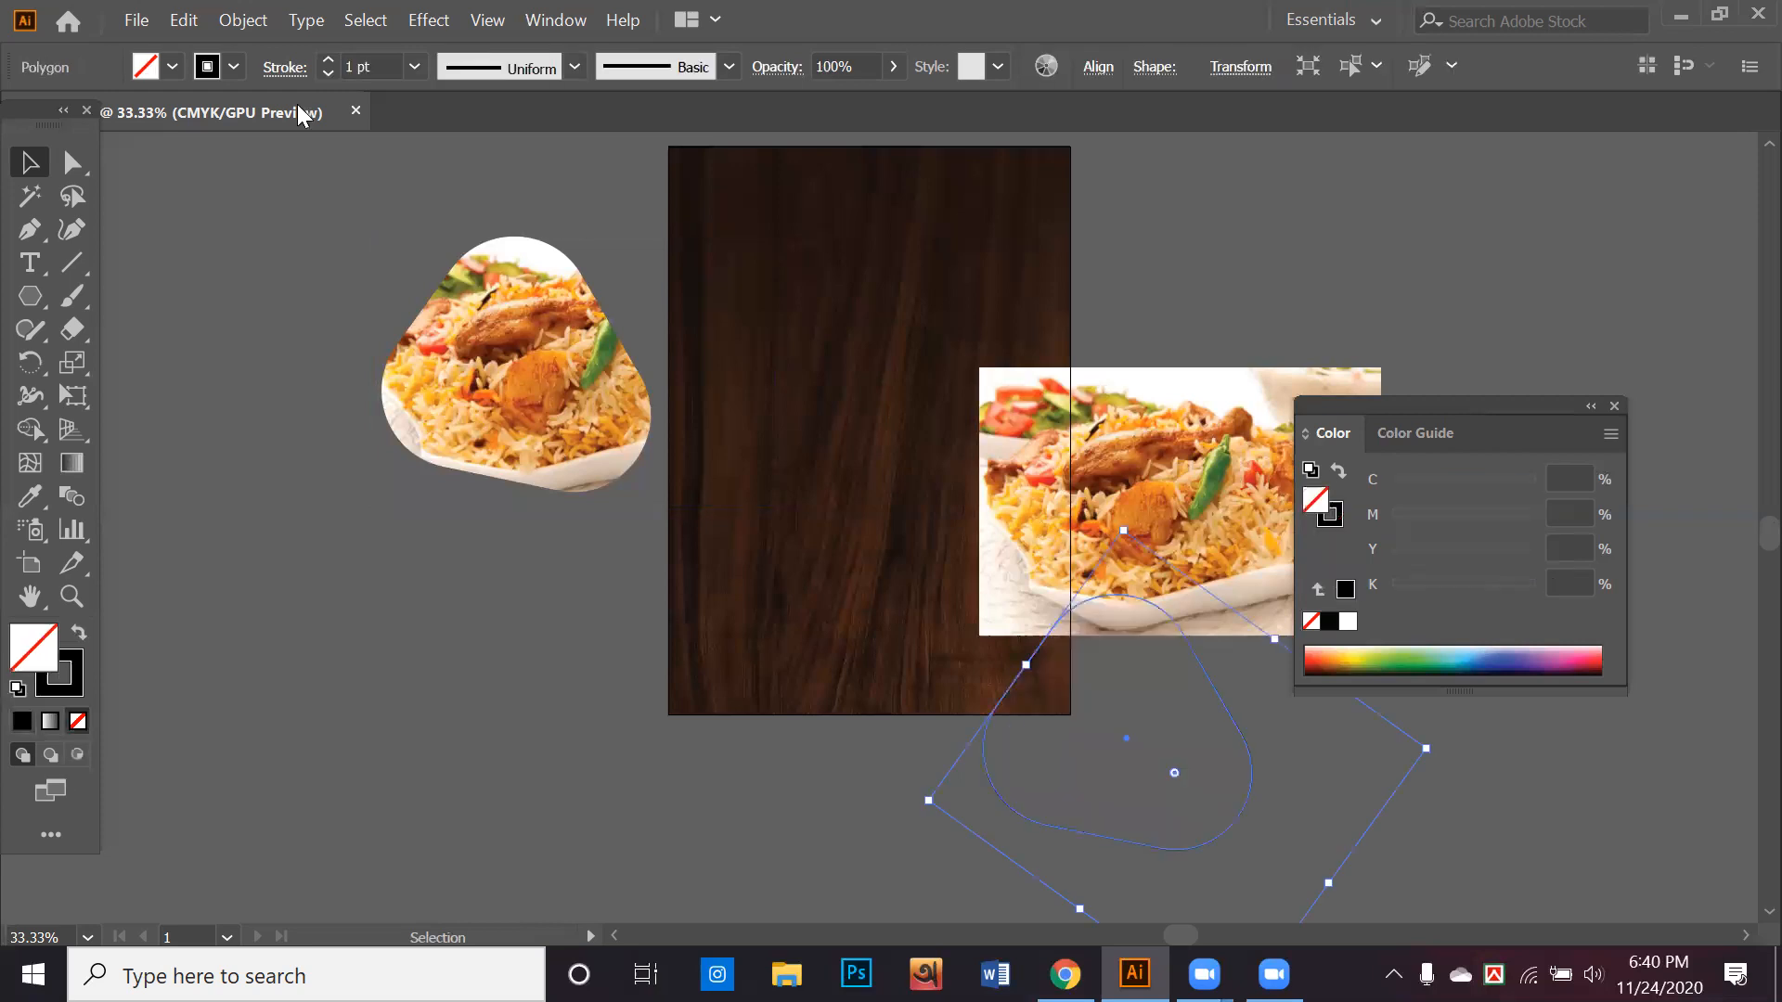
pyautogui.click(328, 59)
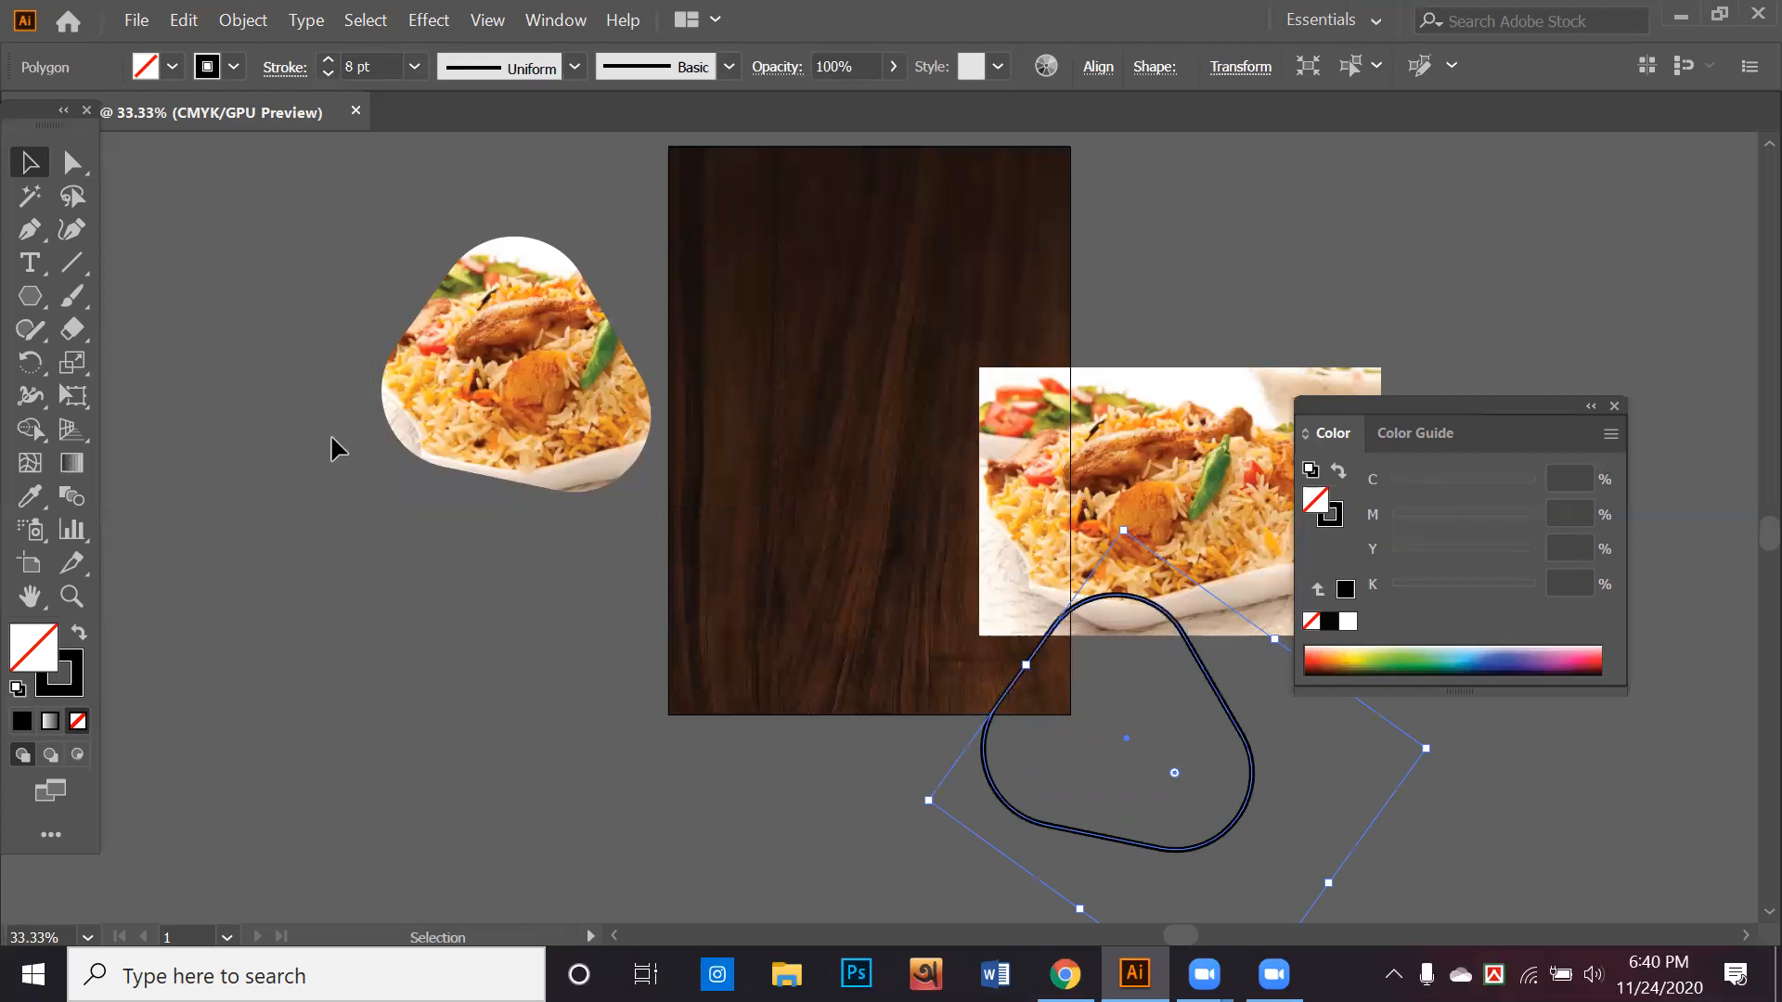
# Expand the triangle's fill and stroke into shapes and recolour the resulting outline white
pyautogui.click(1006, 814)
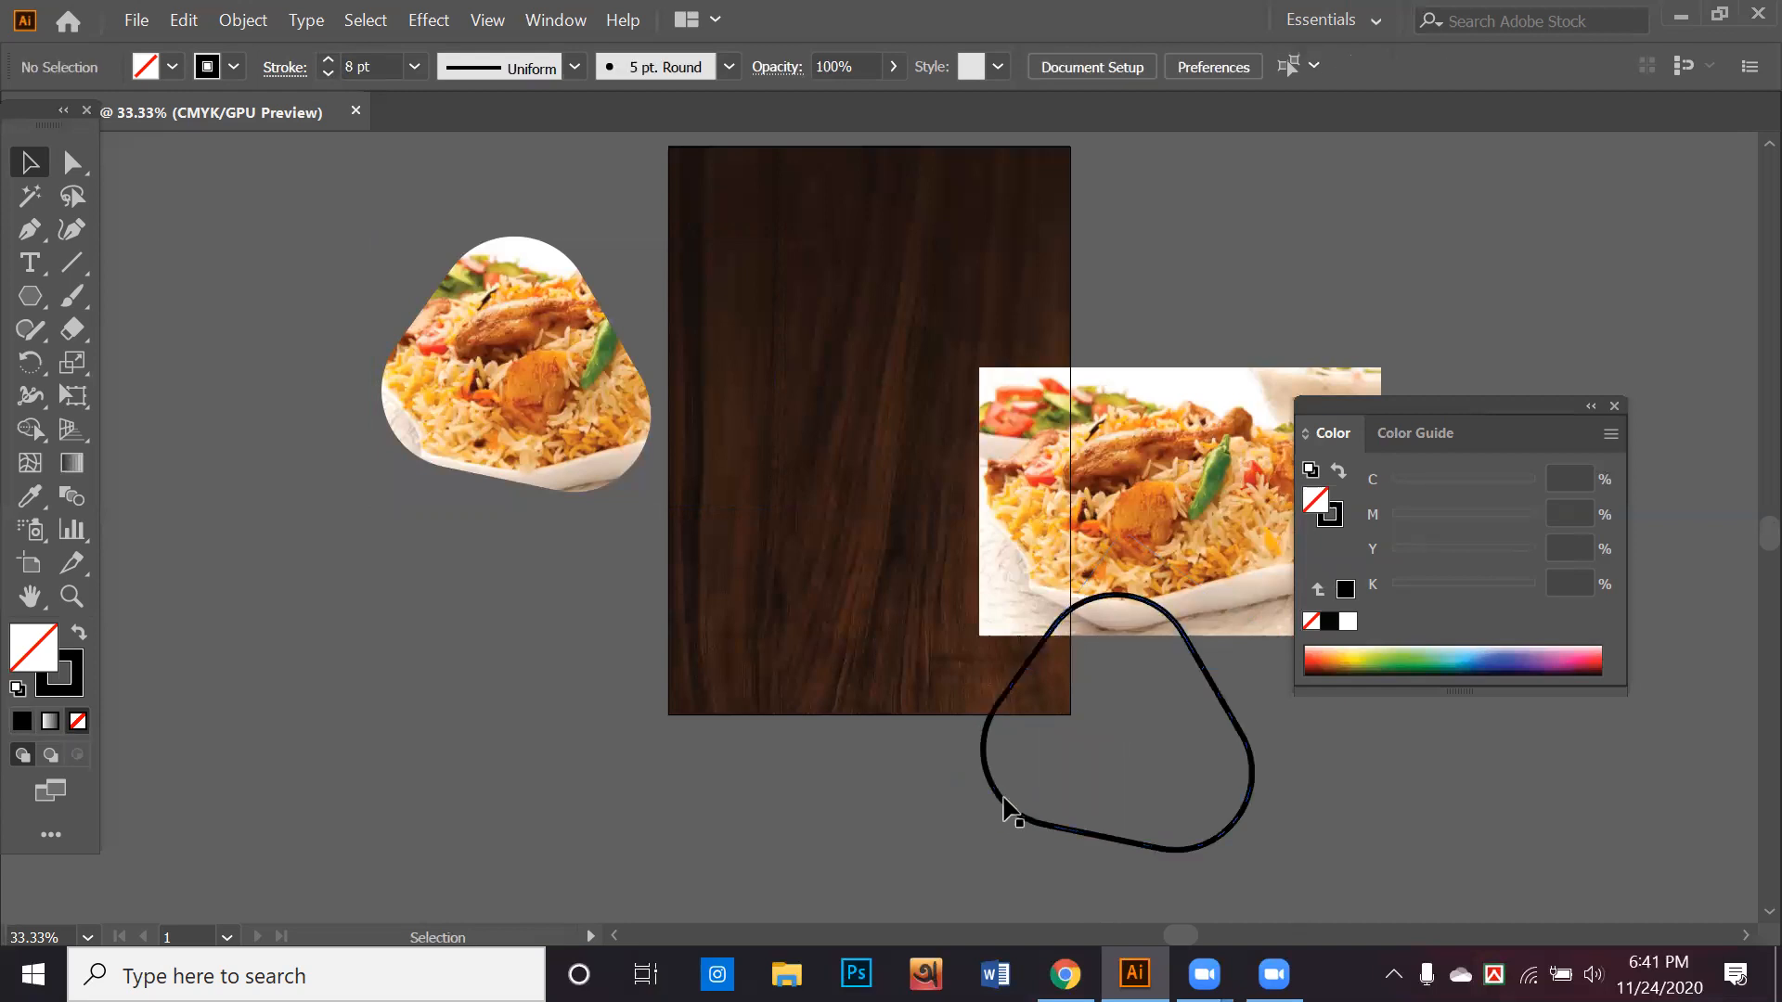
pyautogui.click(244, 20)
pyautogui.click(339, 301)
pyautogui.click(1312, 824)
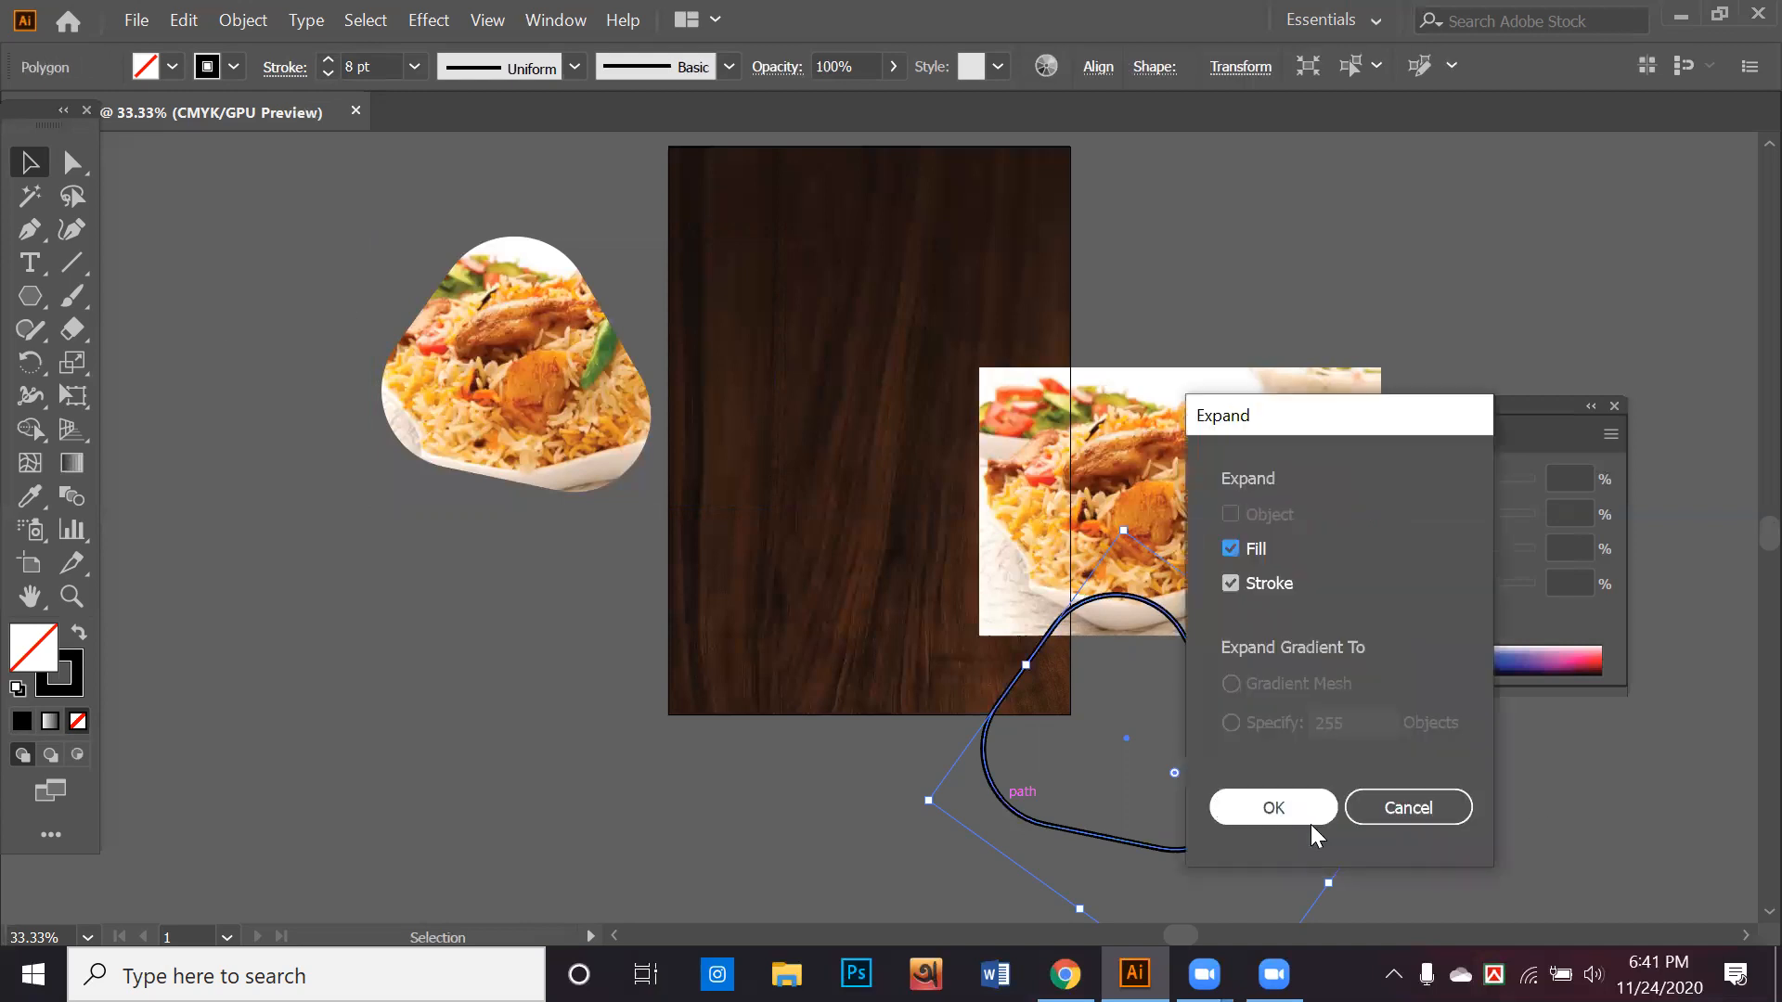
pyautogui.click(172, 67)
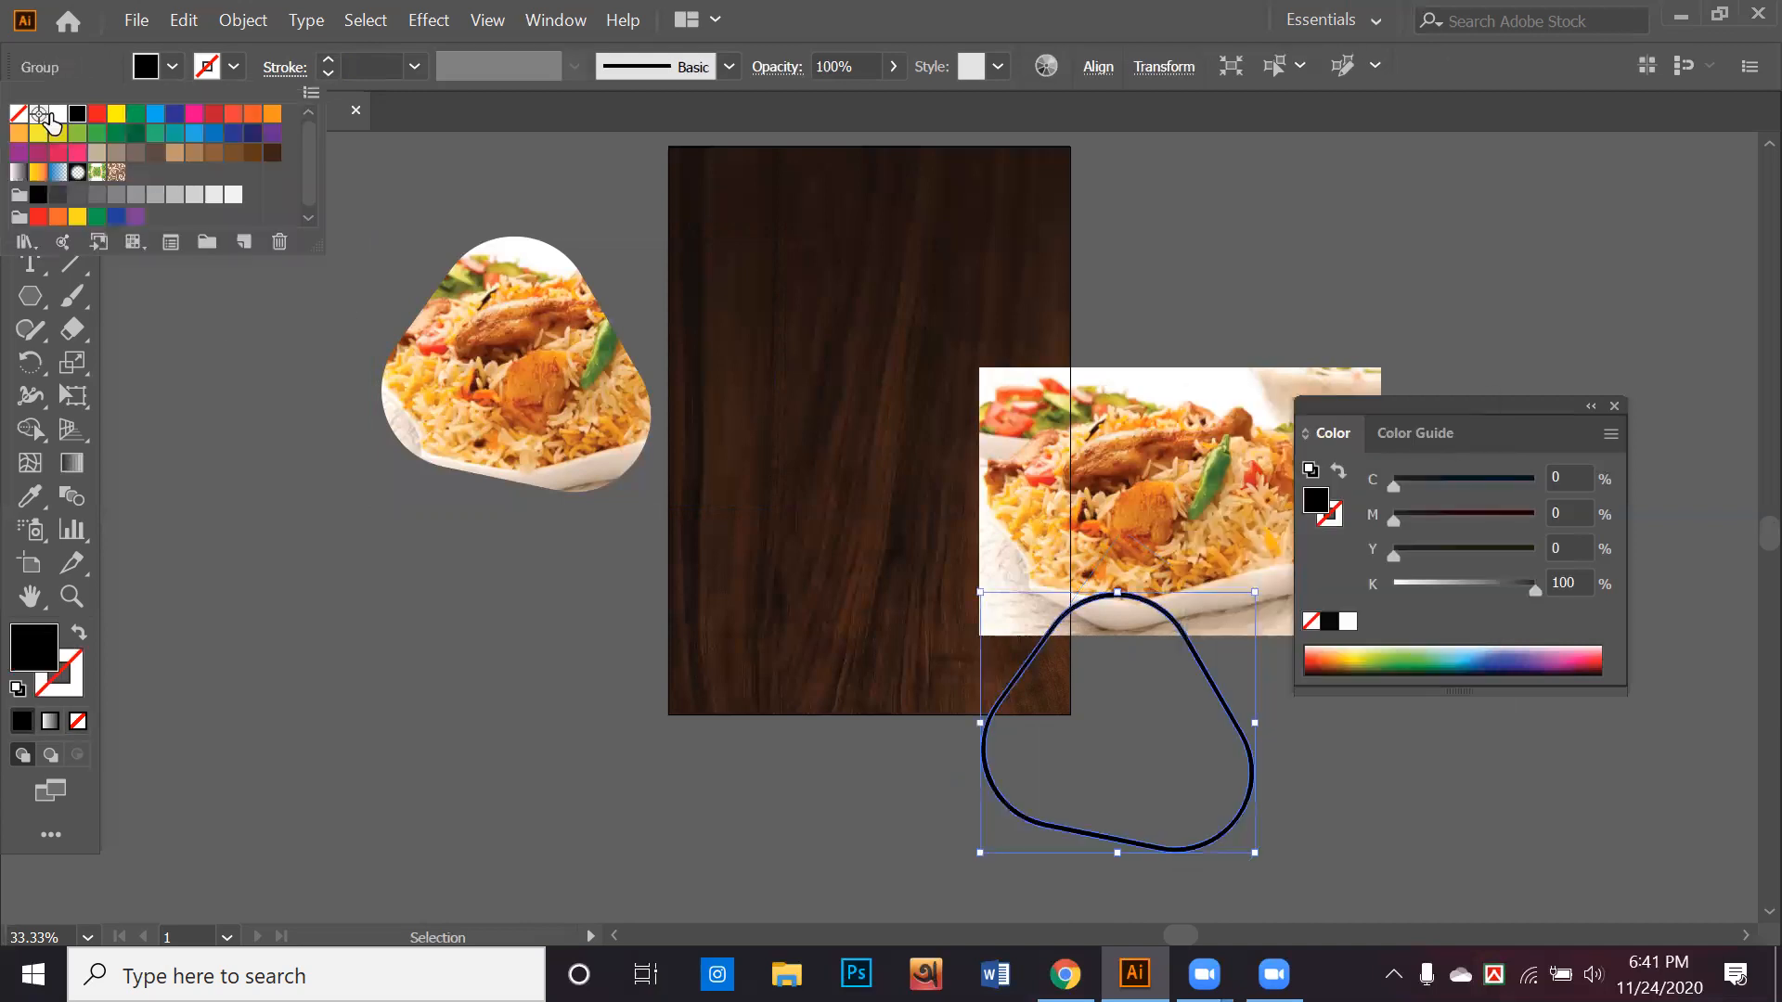
pyautogui.click(58, 113)
# Move the white triangle outline over the clipped biriyani photo beside the artboard and rotate it
pyautogui.moveTo(1164, 846); pyautogui.dragTo(661, 527)
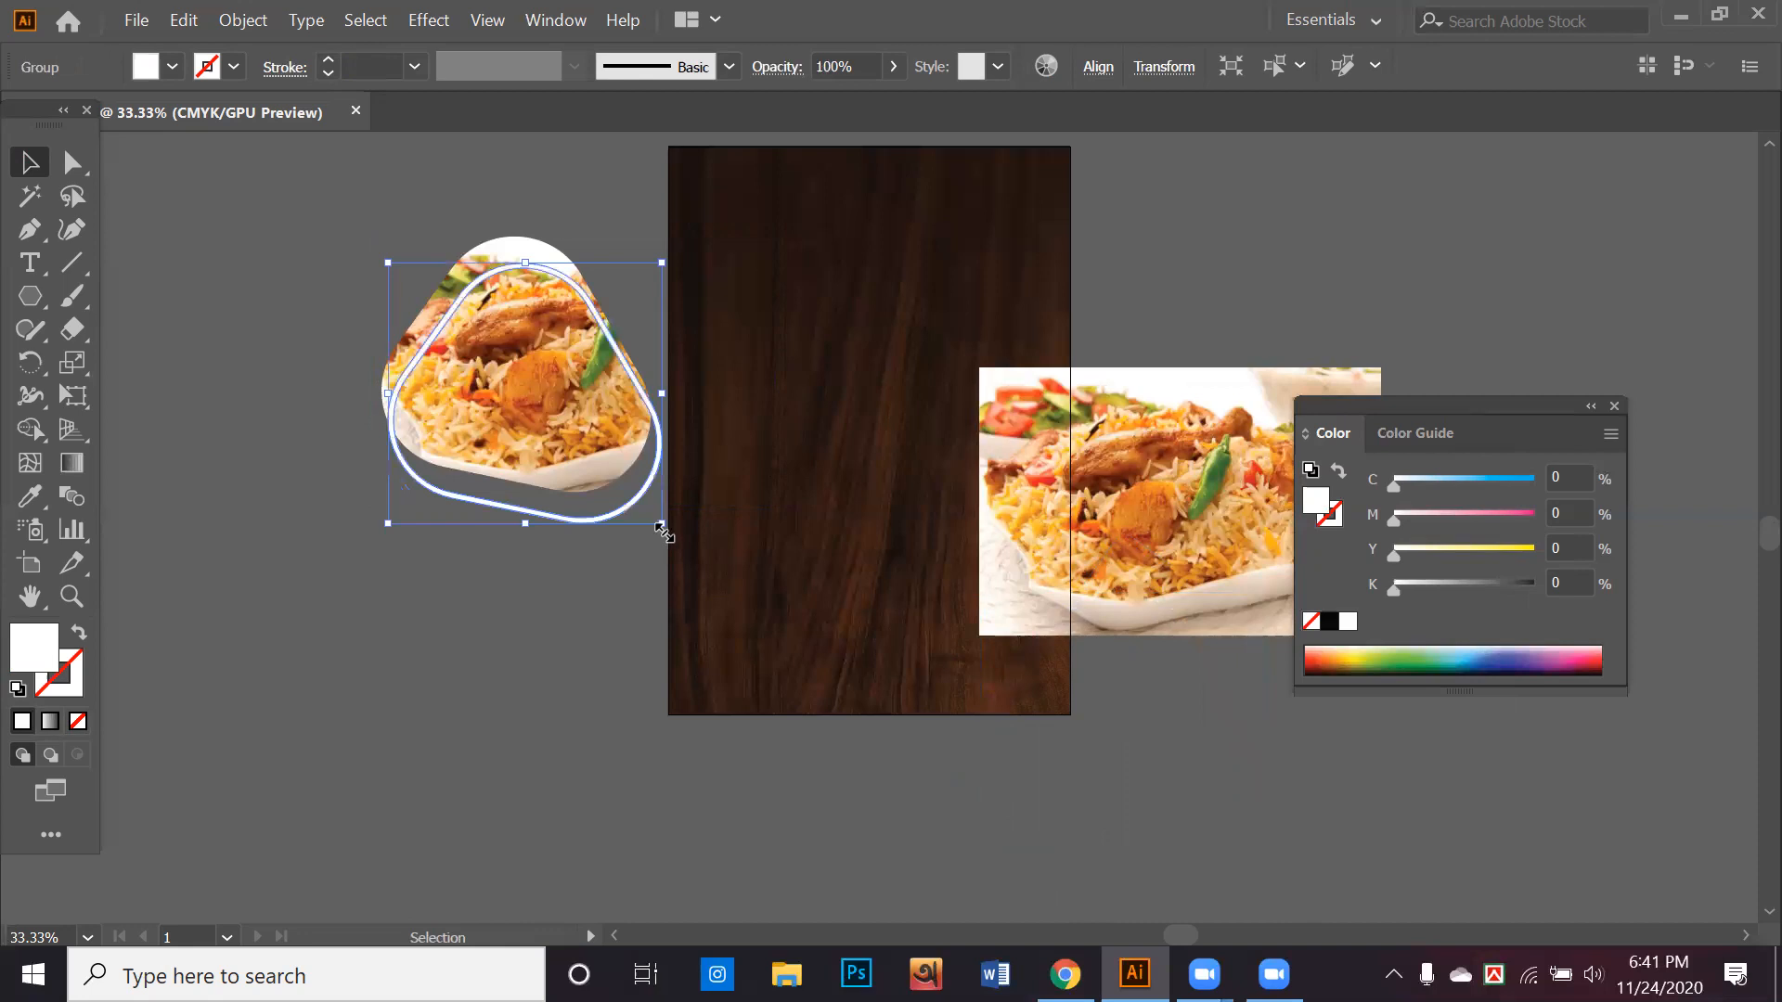
pyautogui.moveTo(684, 469); pyautogui.dragTo(599, 501)
pyautogui.click(597, 504)
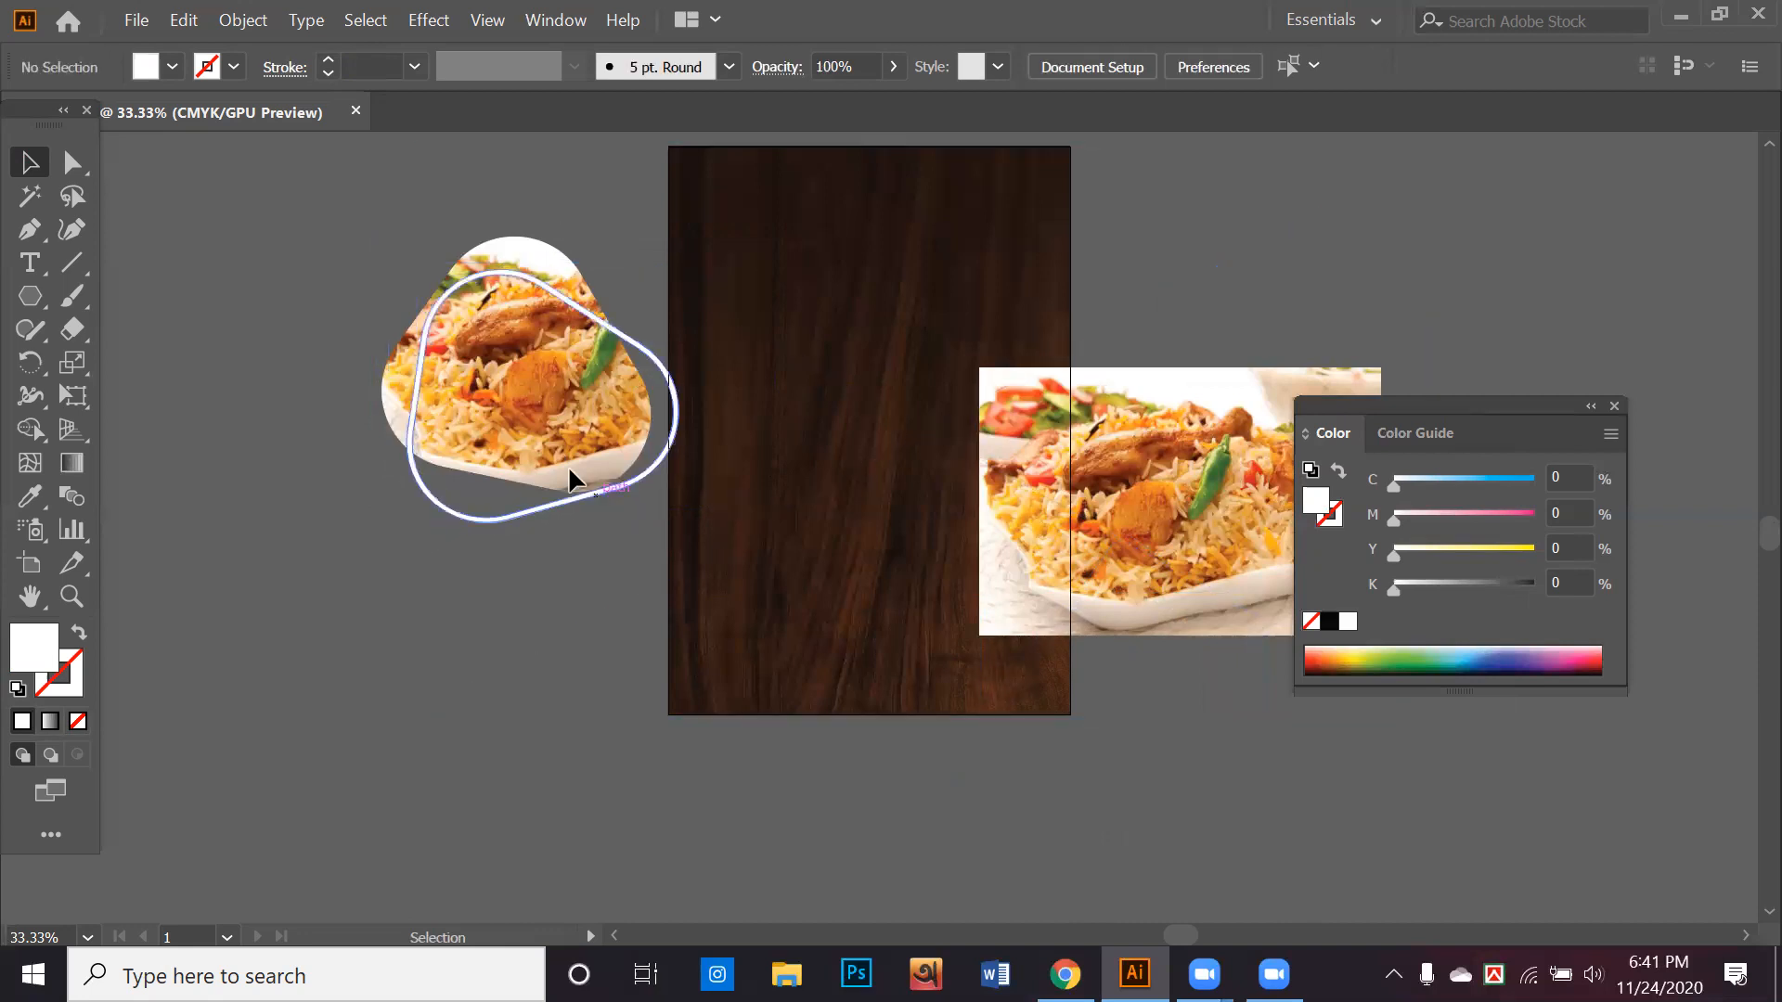
# Duplicate the rotated white outline, turn the copy to a different angle and offset it around the photo
pyautogui.moveTo(476, 511); pyautogui.dragTo(465, 561)
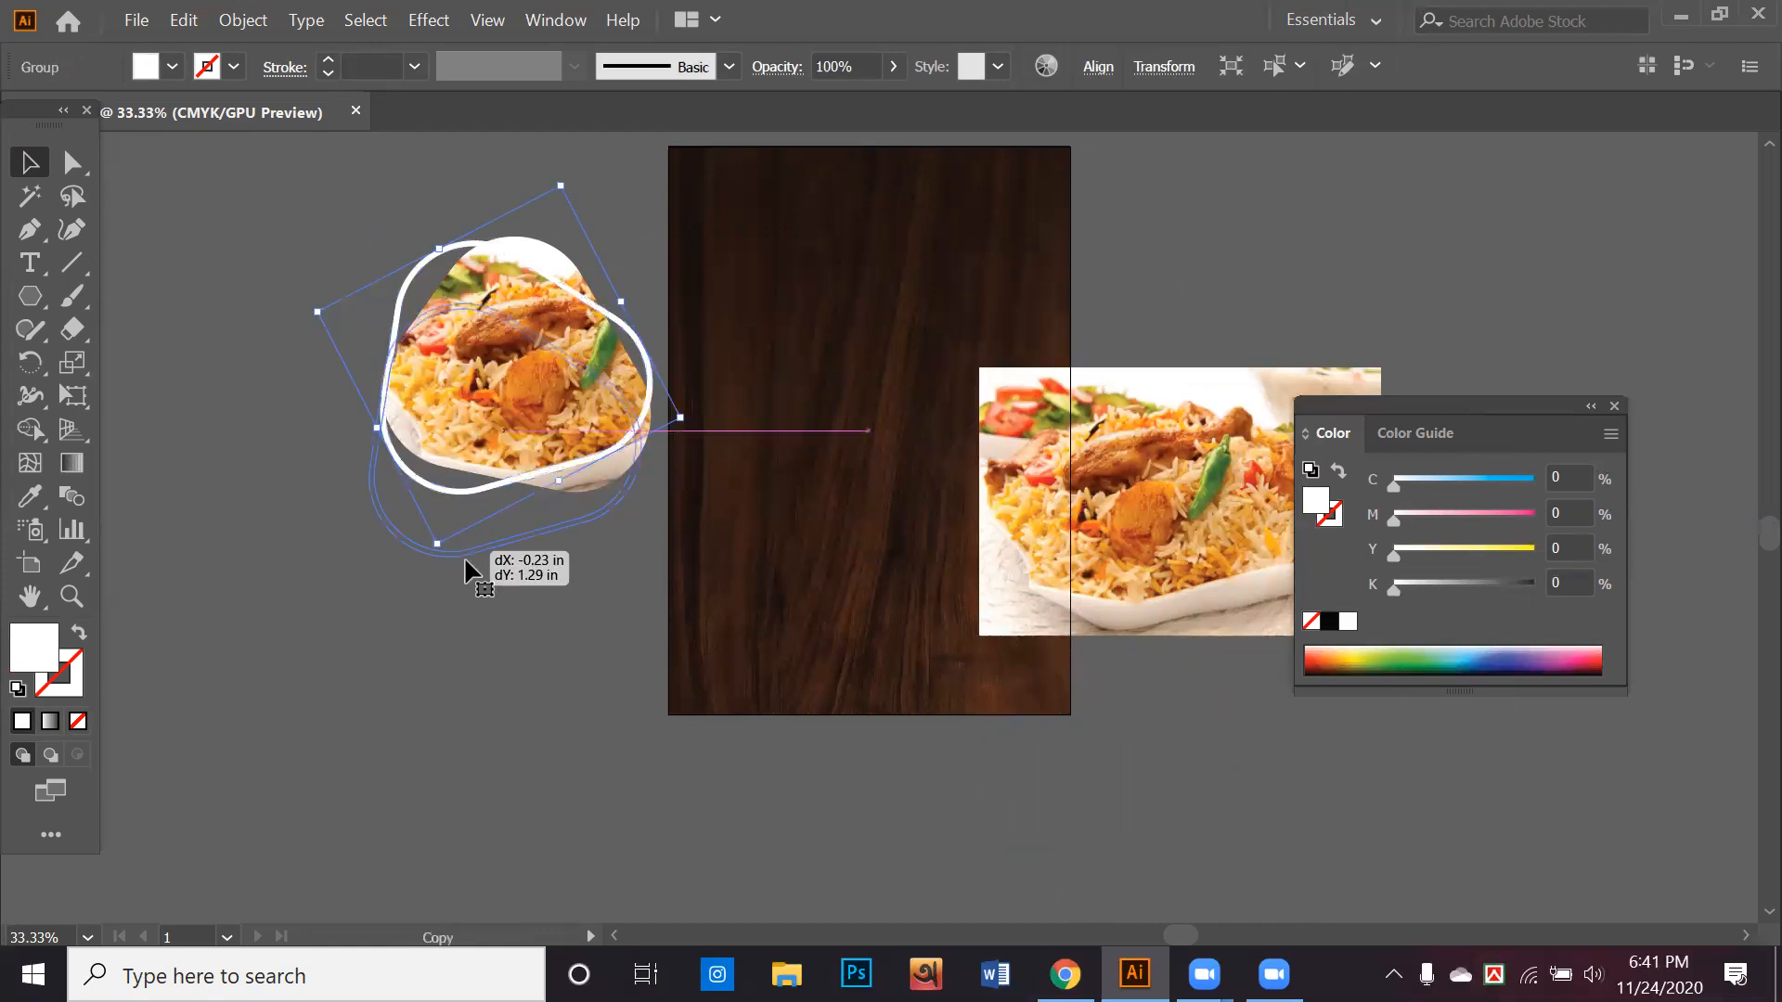
pyautogui.moveTo(428, 625); pyautogui.dragTo(426, 622)
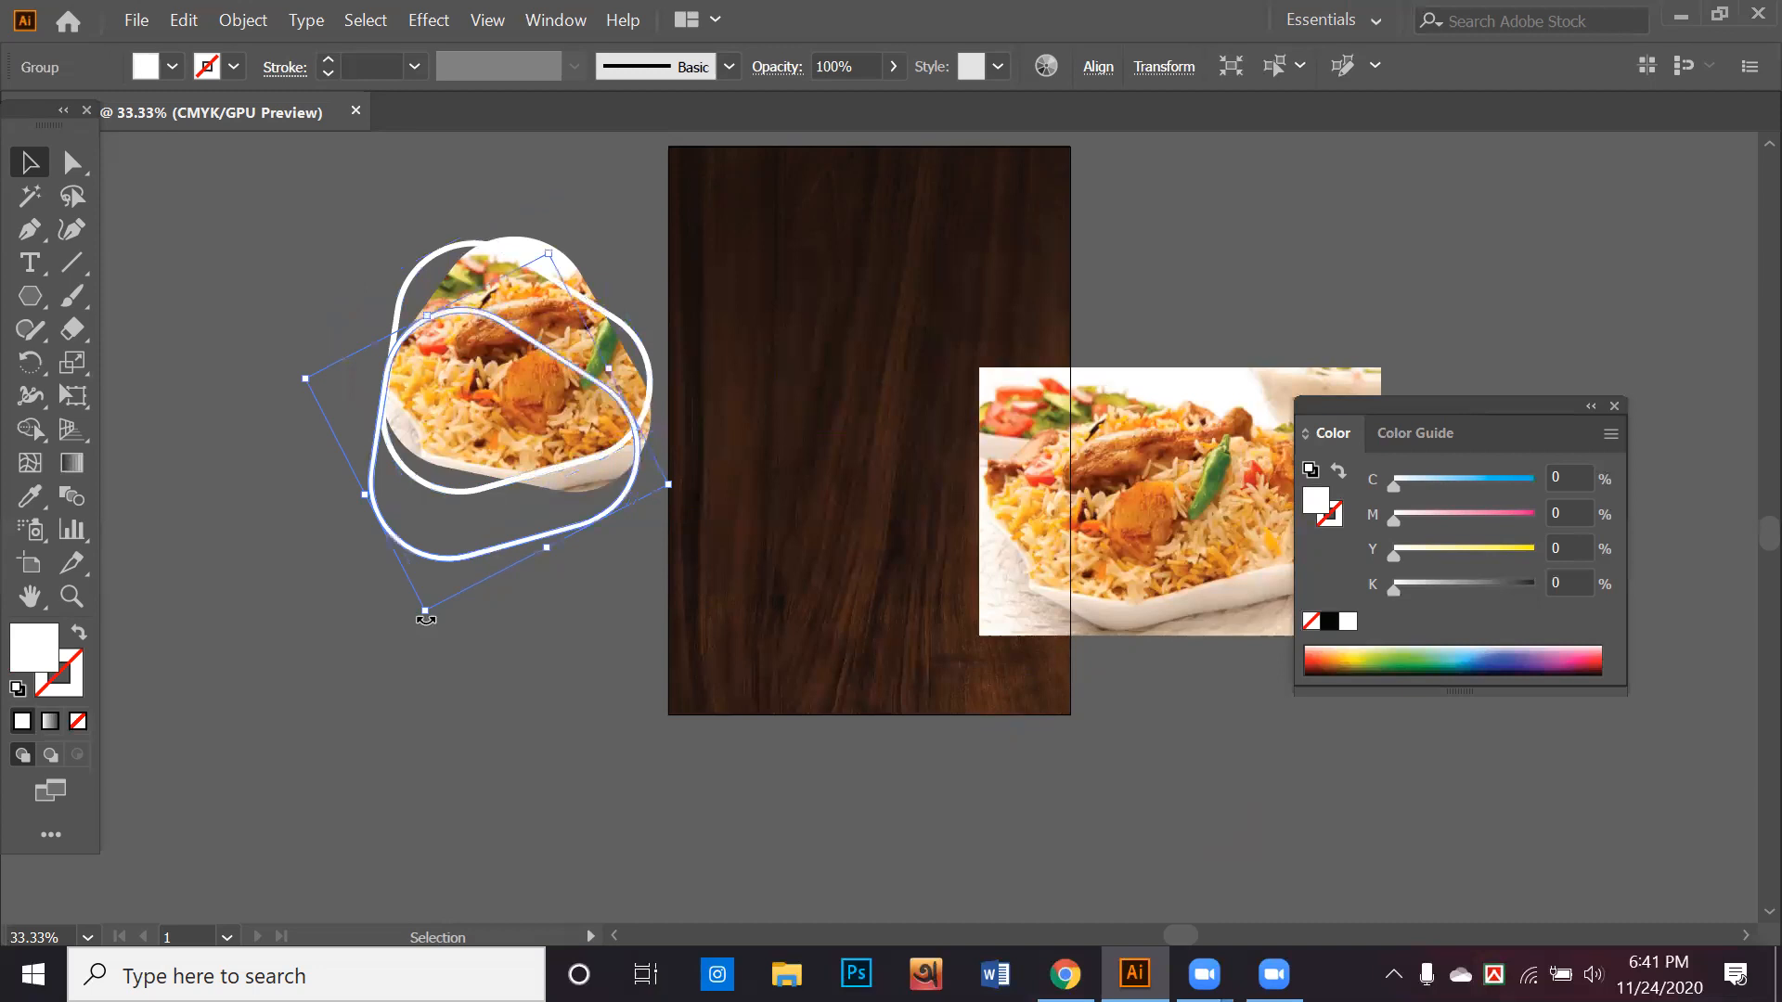
pyautogui.click(471, 577)
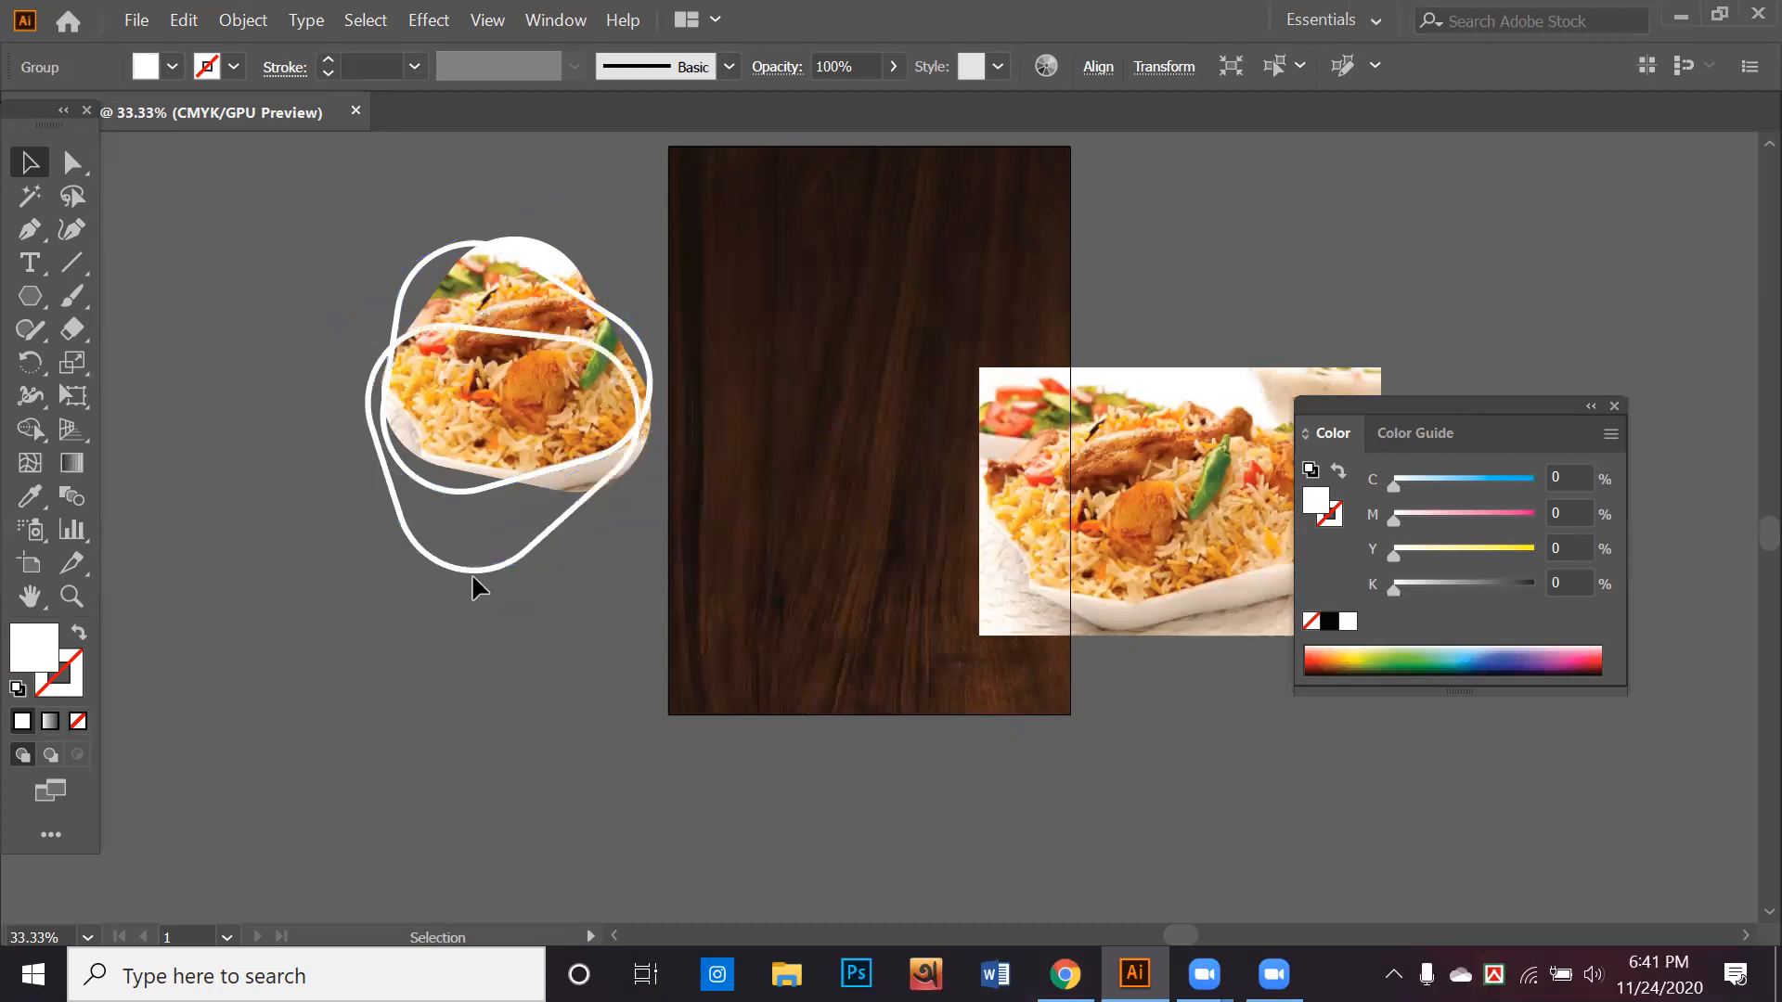
pyautogui.moveTo(476, 515); pyautogui.dragTo(461, 492)
# Send both white outlines to the back so they lie behind the clipped photo
pyautogui.rightClick(464, 493)
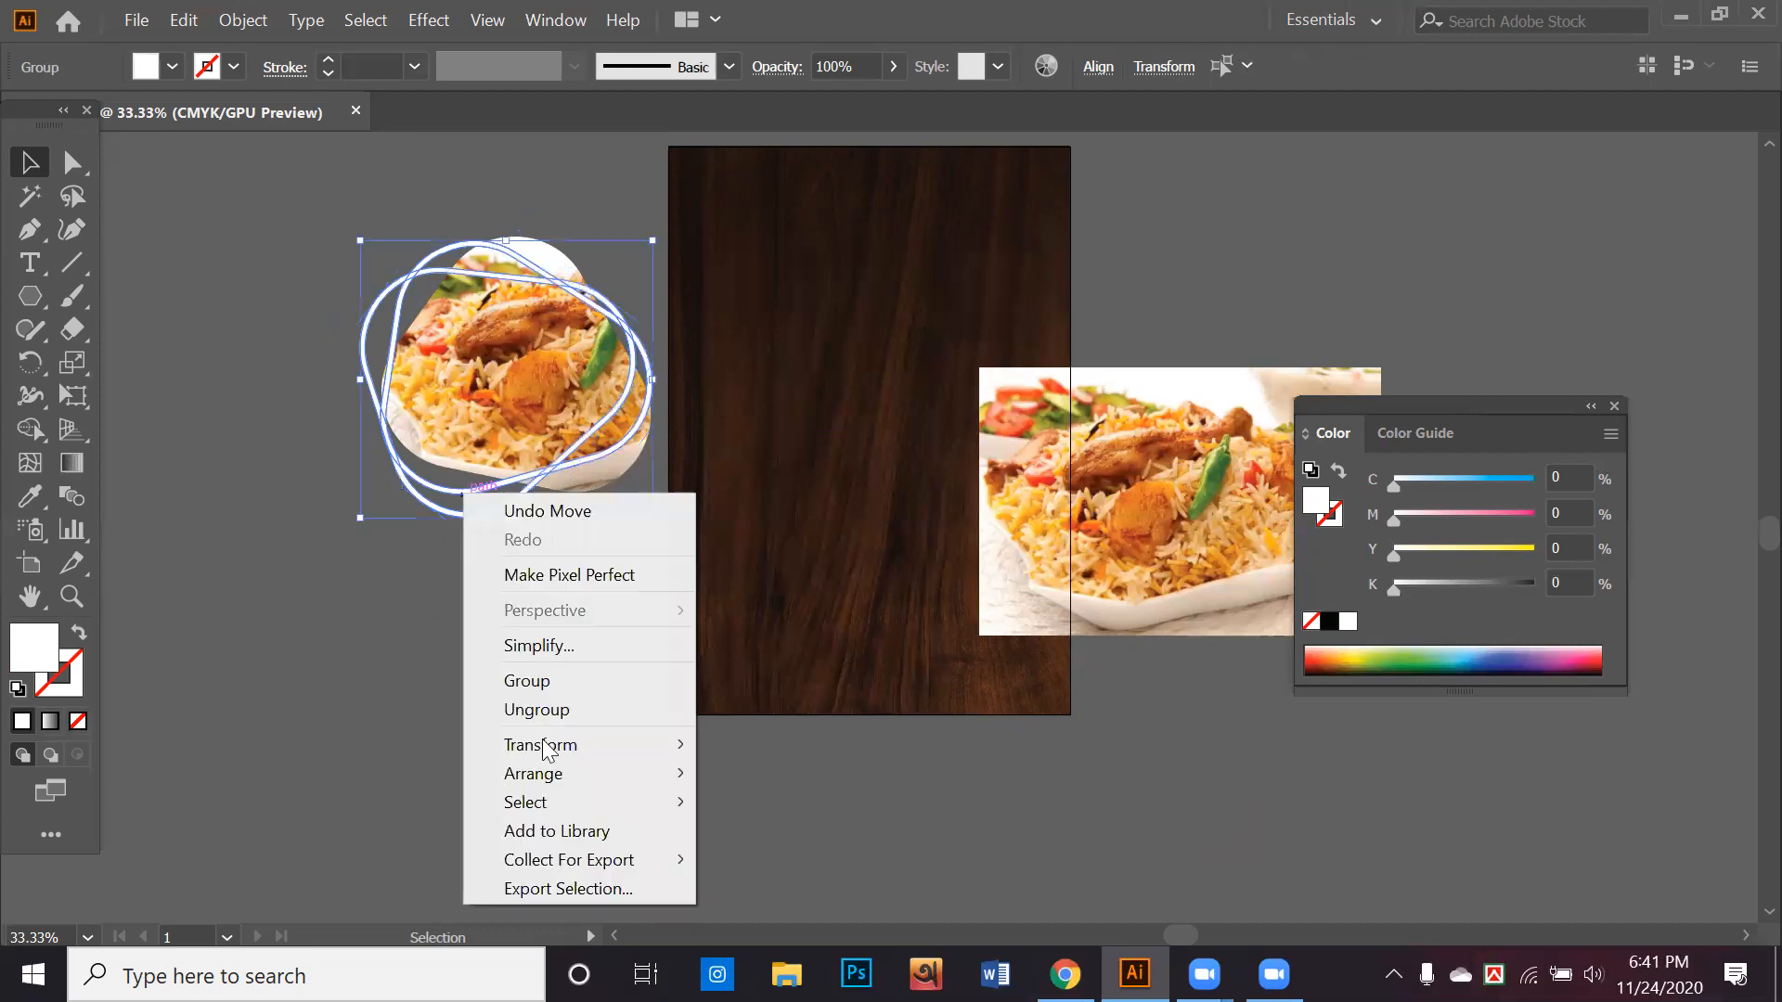
pyautogui.moveTo(547, 775)
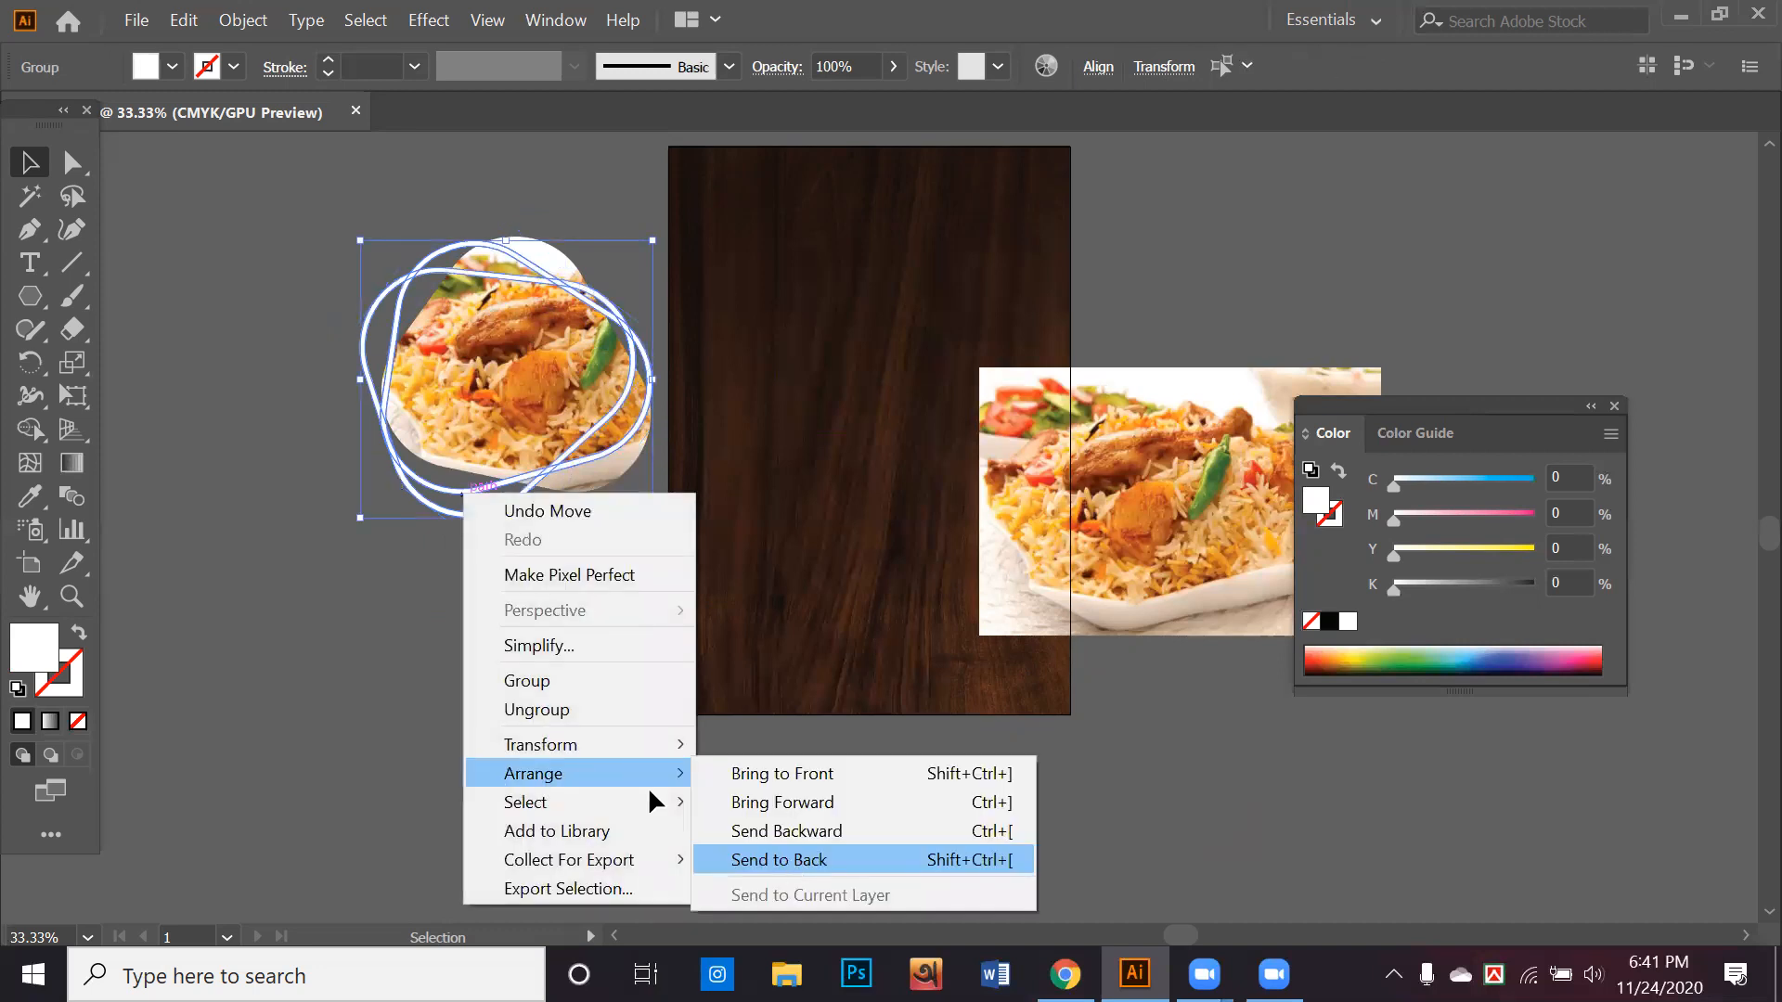
pyautogui.click(780, 859)
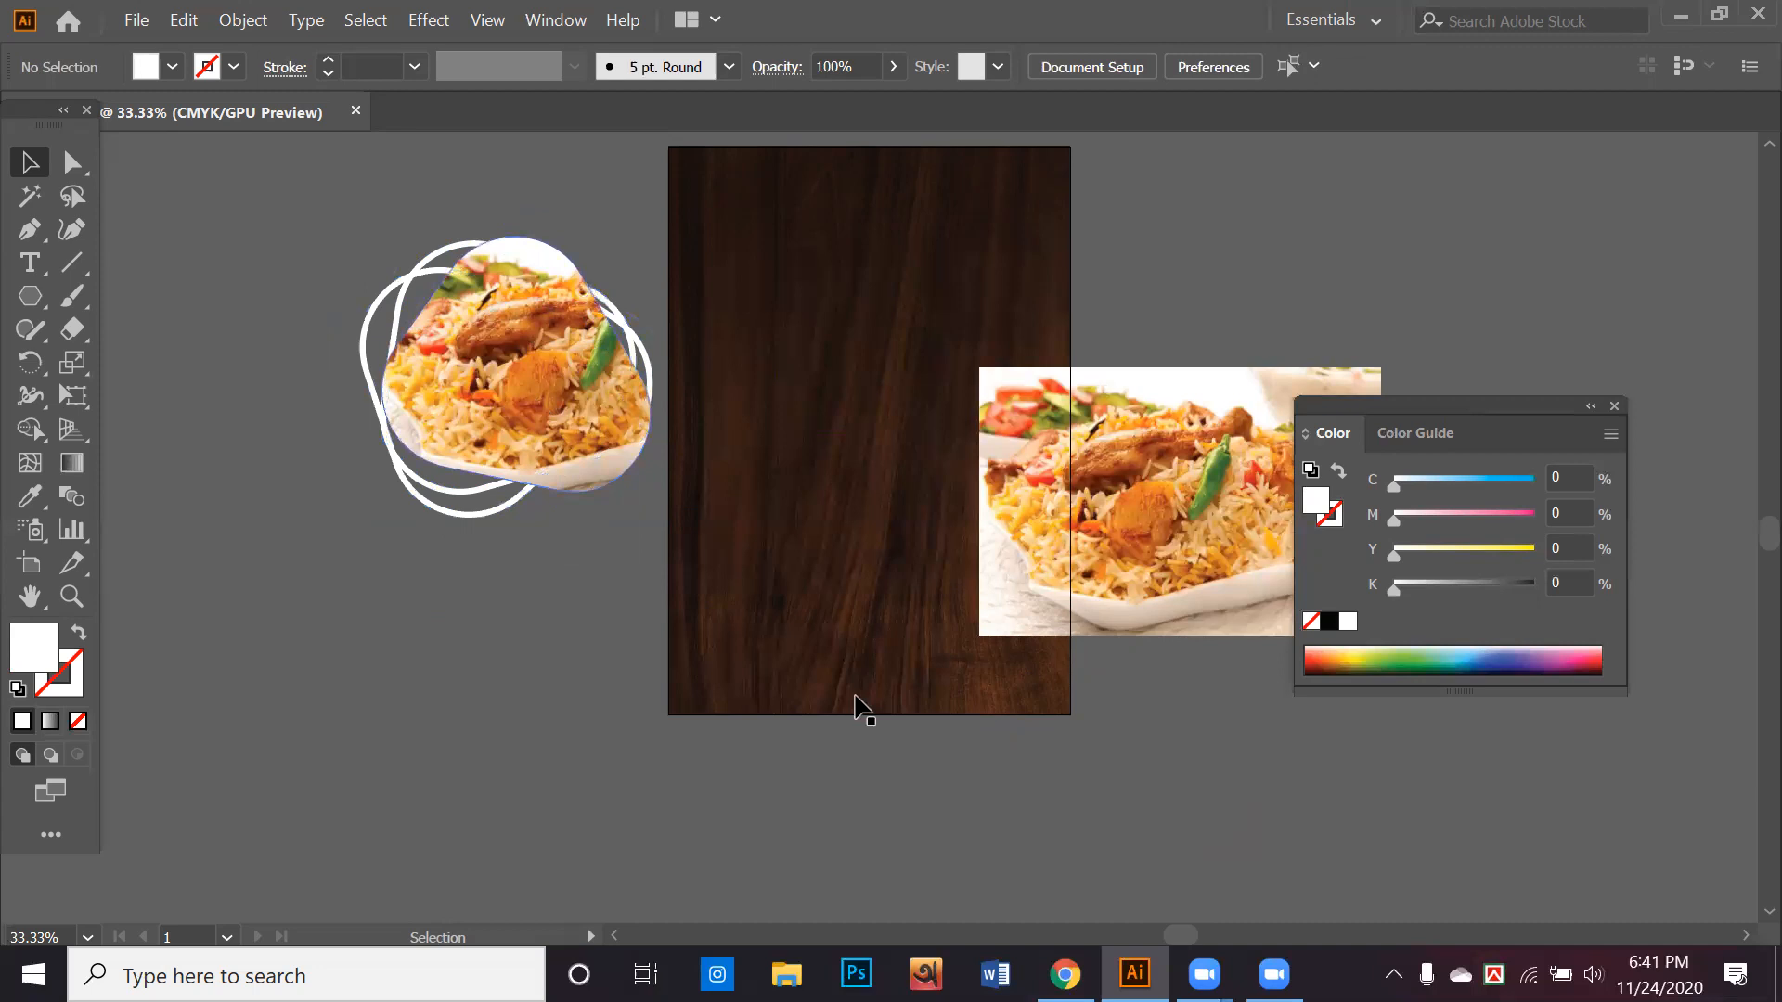
# Nudge the clipped photo slightly to the left within the two white outlines
pyautogui.click(920, 713)
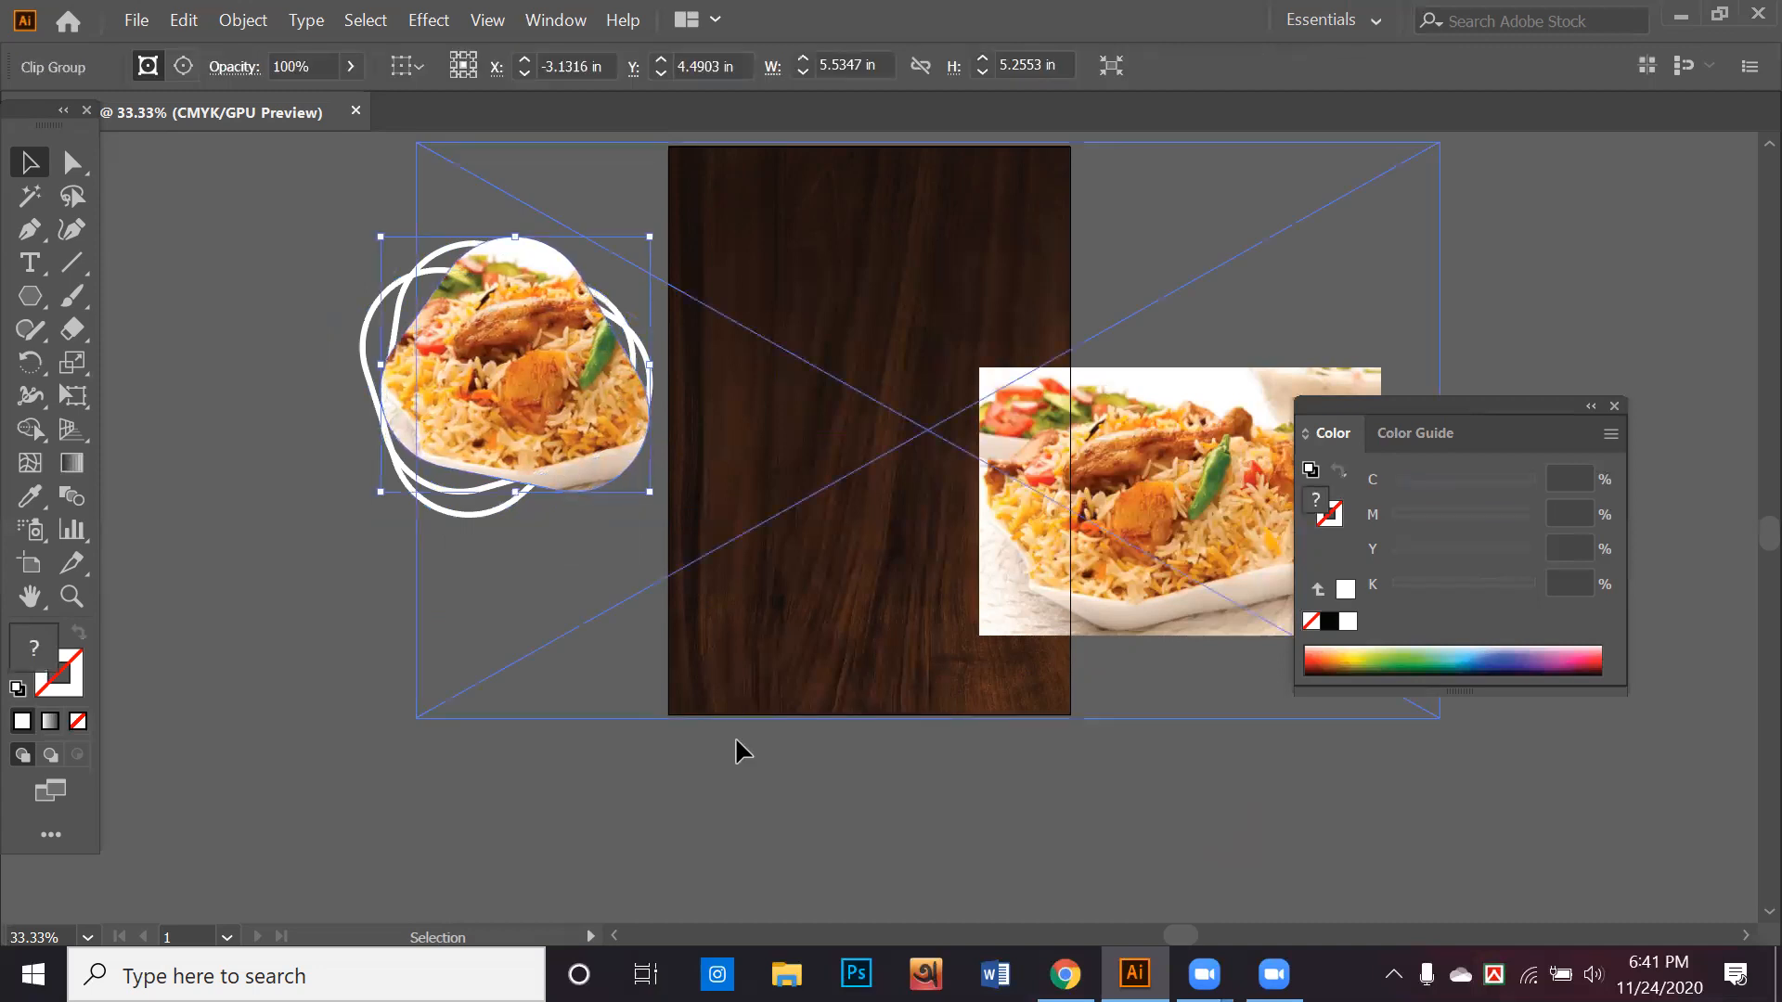
pyautogui.press('Left')
pyautogui.press('Left')
pyautogui.press('Left')
pyautogui.press('Left')
pyautogui.press('Left')
pyautogui.press('Left')
pyautogui.press('Left')
pyautogui.press('Left')
pyautogui.press('Left')
pyautogui.press('Left')
pyautogui.press('Left')
pyautogui.press('Left')
pyautogui.press('Left')
pyautogui.press('Left')
pyautogui.press('Left')
pyautogui.press('Left')
pyautogui.press('Left')
pyautogui.press('Left')
pyautogui.press('Left')
pyautogui.press('Left')
pyautogui.press('Left')
pyautogui.press('Left')
# Rotate and reposition the two white outlines so they frame the clipped photo
pyautogui.click(457, 488)
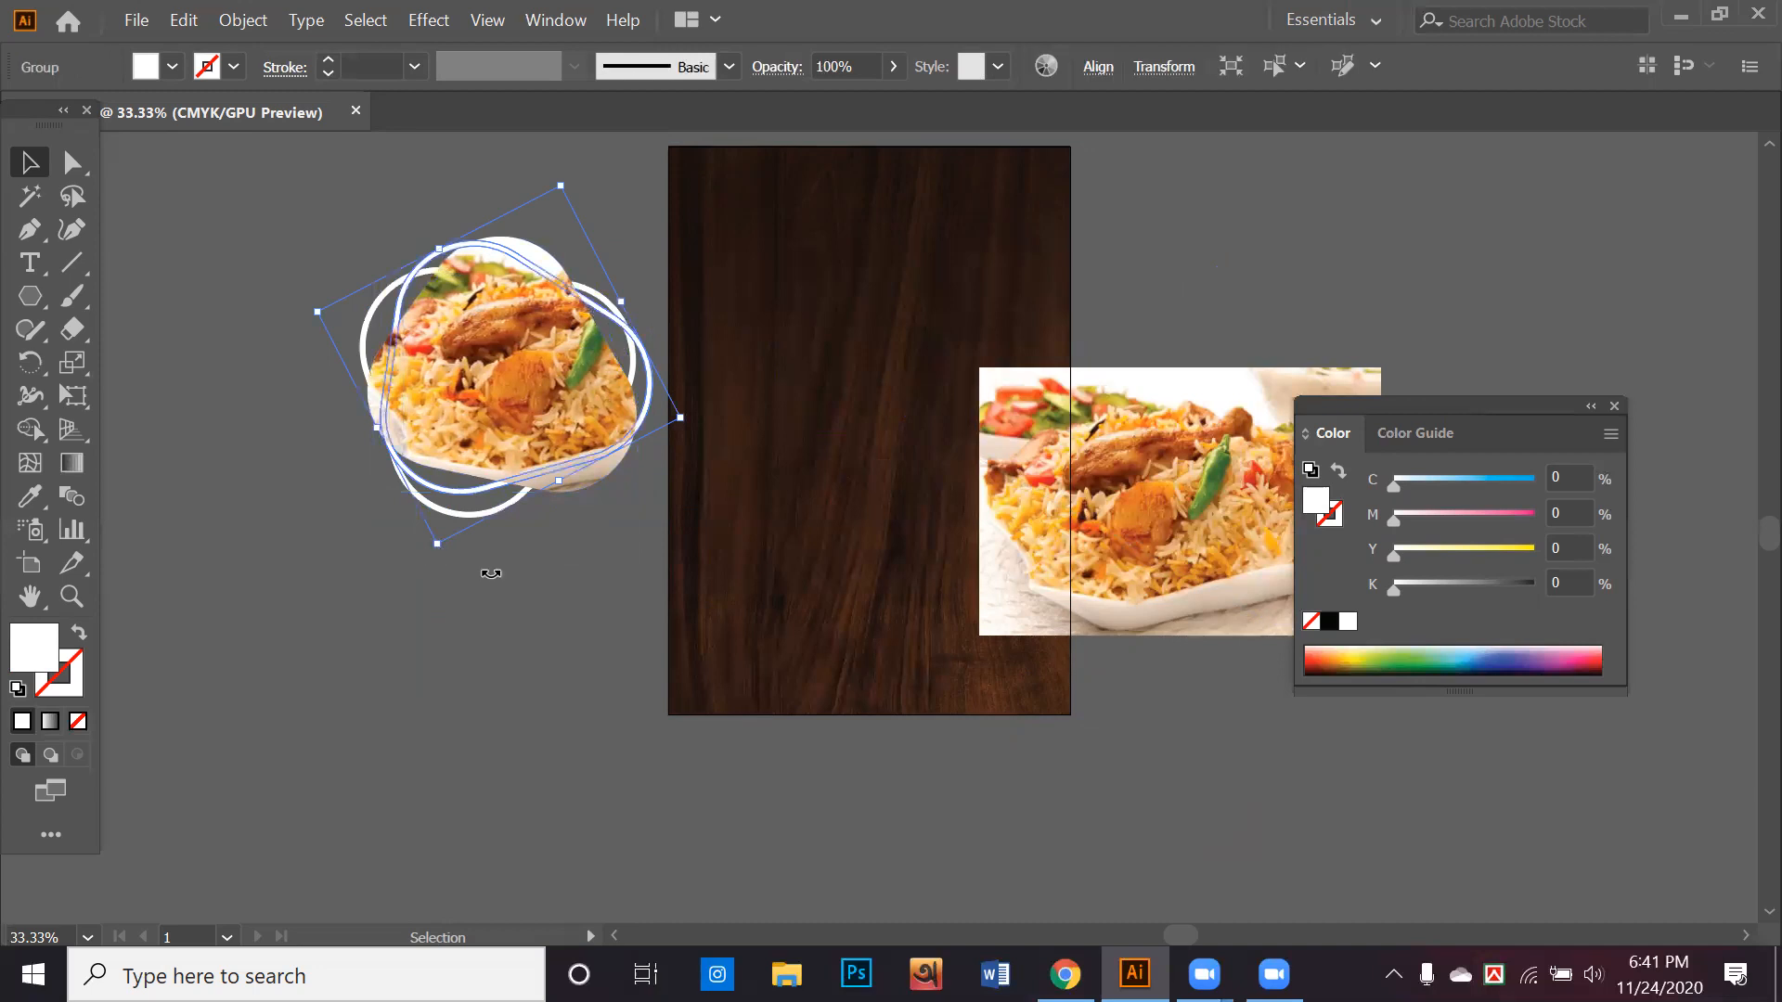
pyautogui.click(434, 516)
pyautogui.click(451, 509)
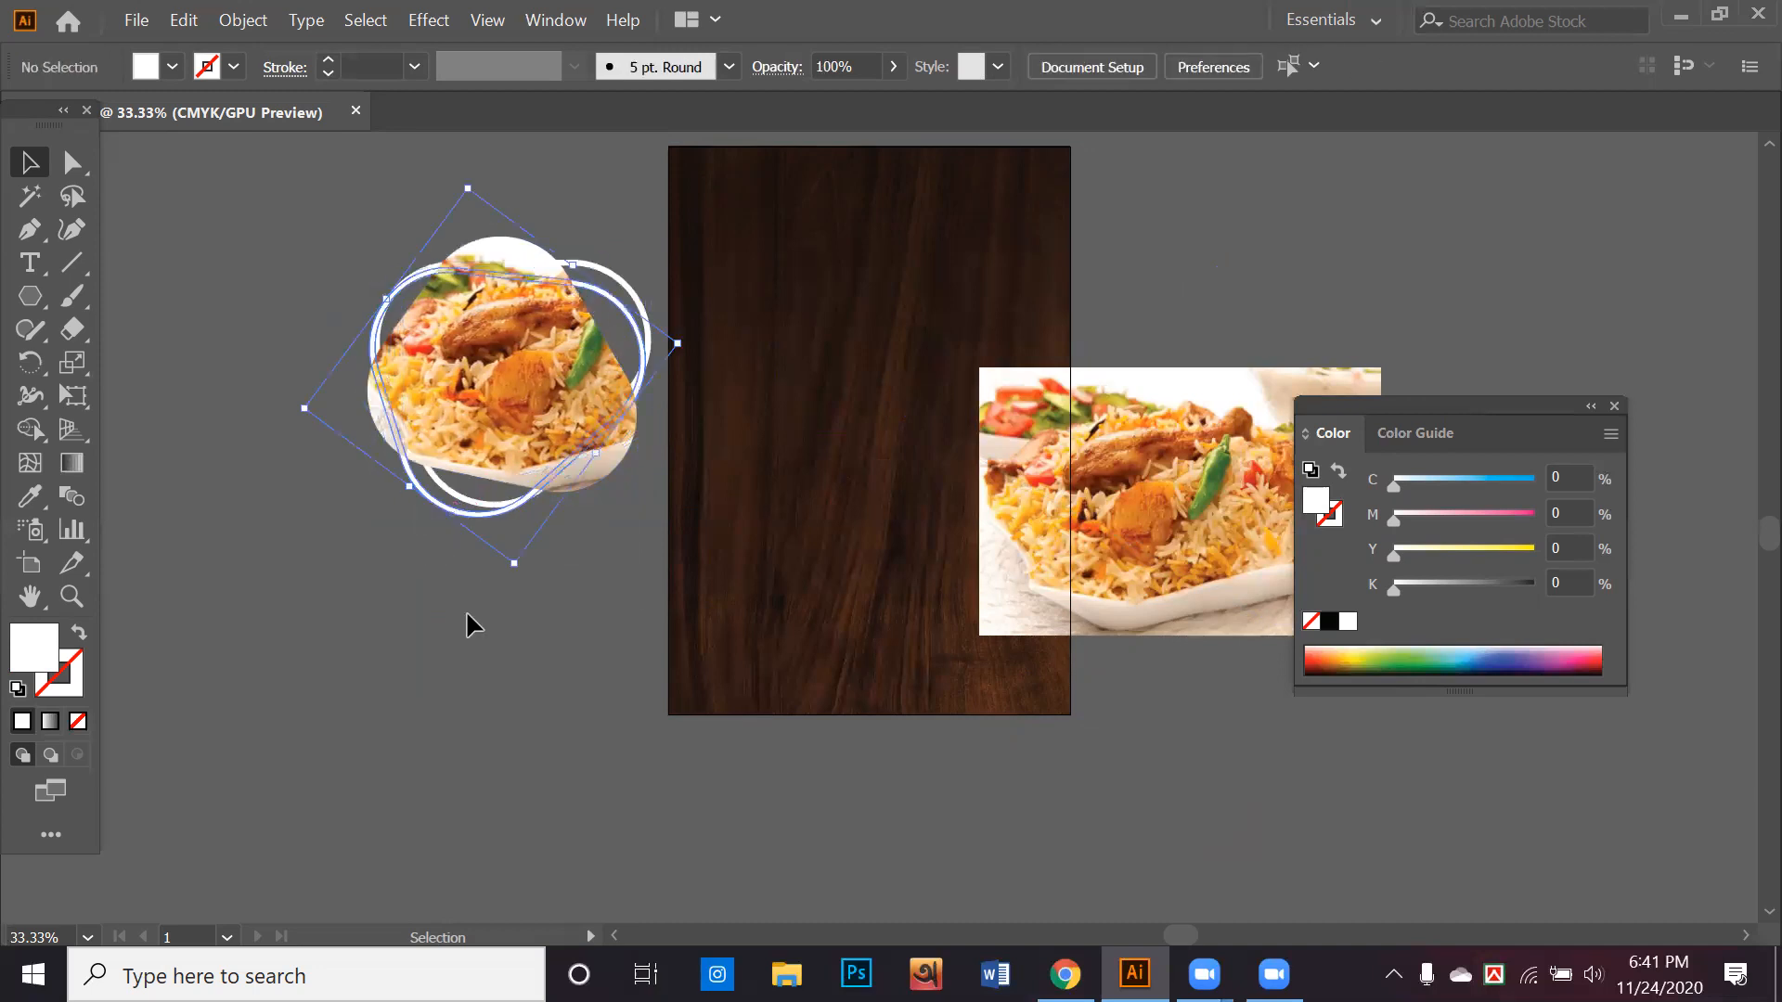
# Group the clipped photo with both white outlines and move the group onto the upper part of the wood background
pyautogui.click(501, 591)
pyautogui.click(497, 516)
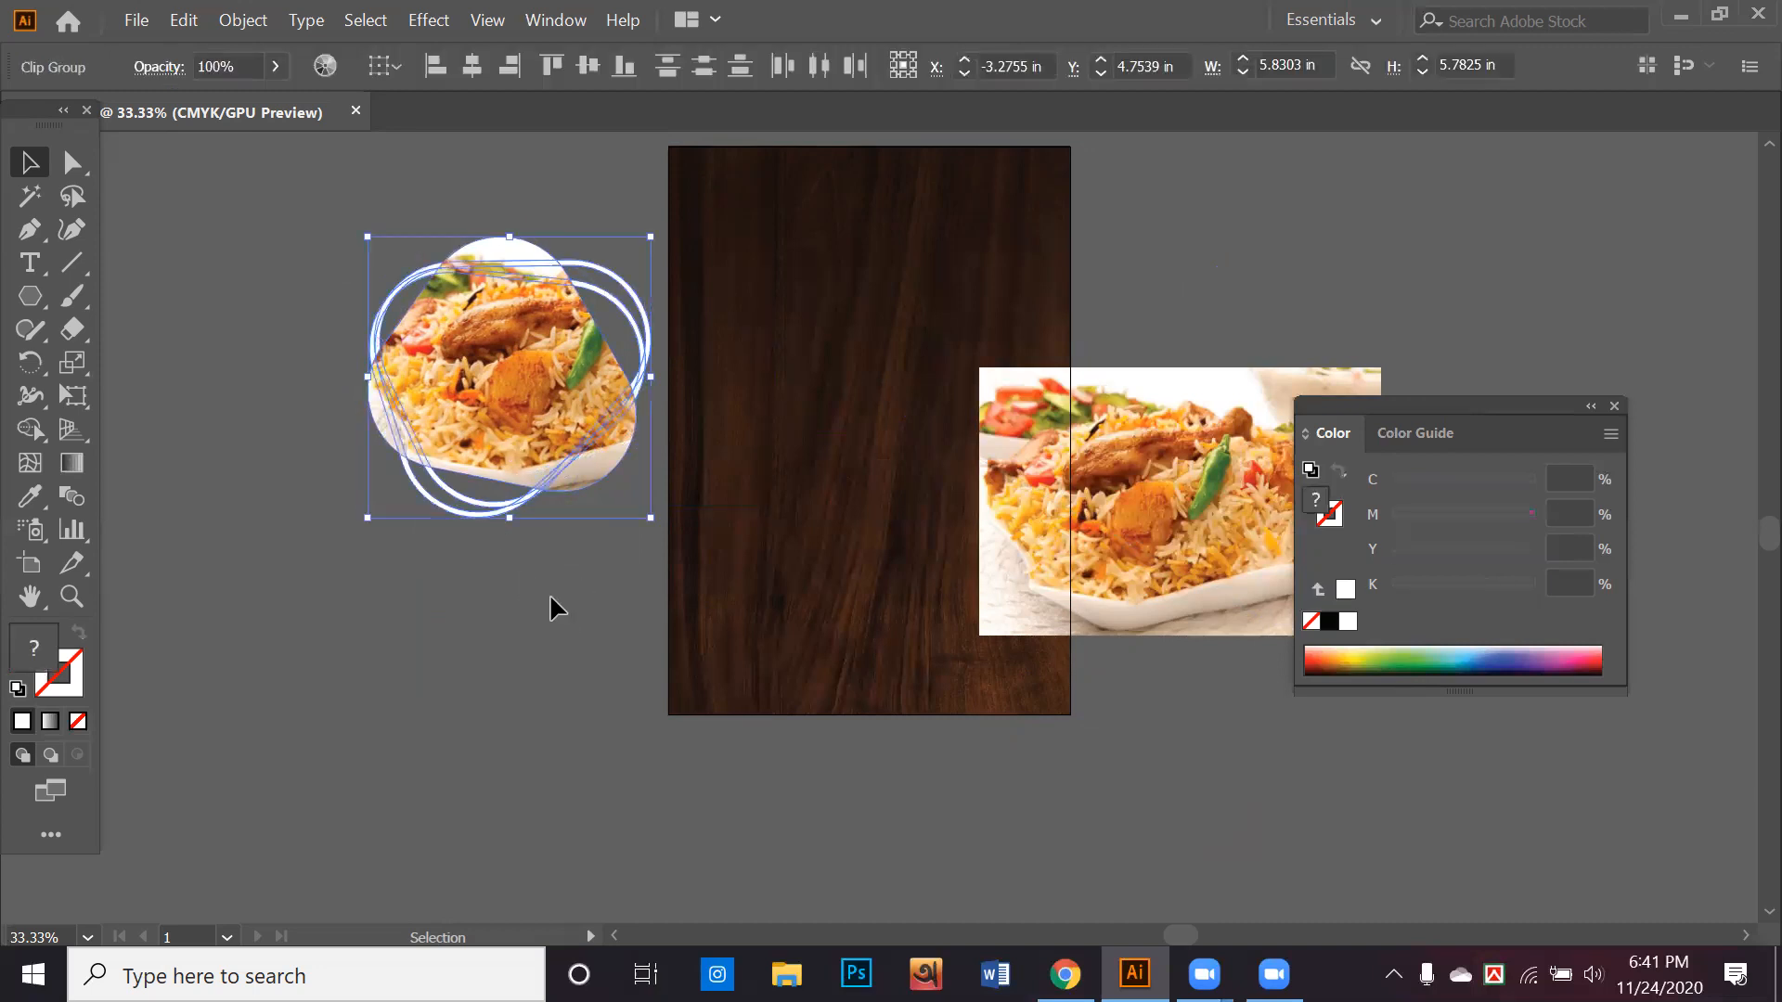
pyautogui.press('a')
pyautogui.hotkey('ctrl', 'g')
pyautogui.moveTo(503, 412); pyautogui.dragTo(930, 327)
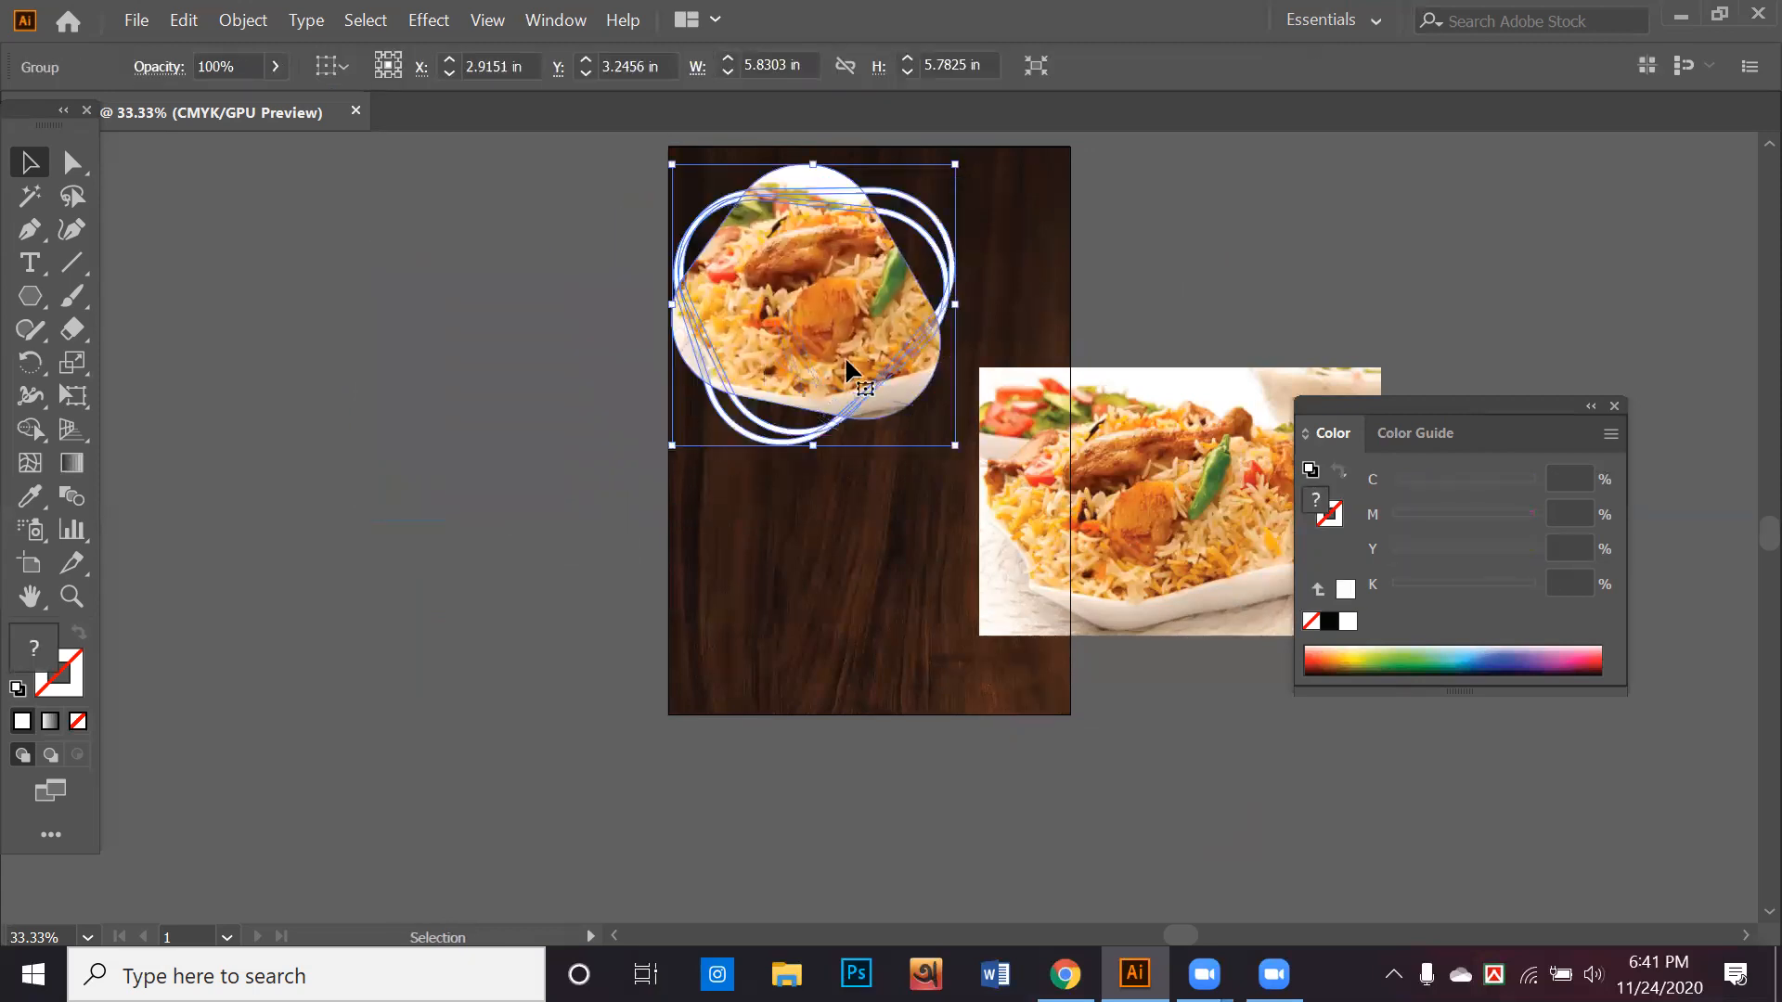
# Delete the leftover unclipped photo and the grouped photo with its outlines, leaving only the wood background
pyautogui.click(1158, 508)
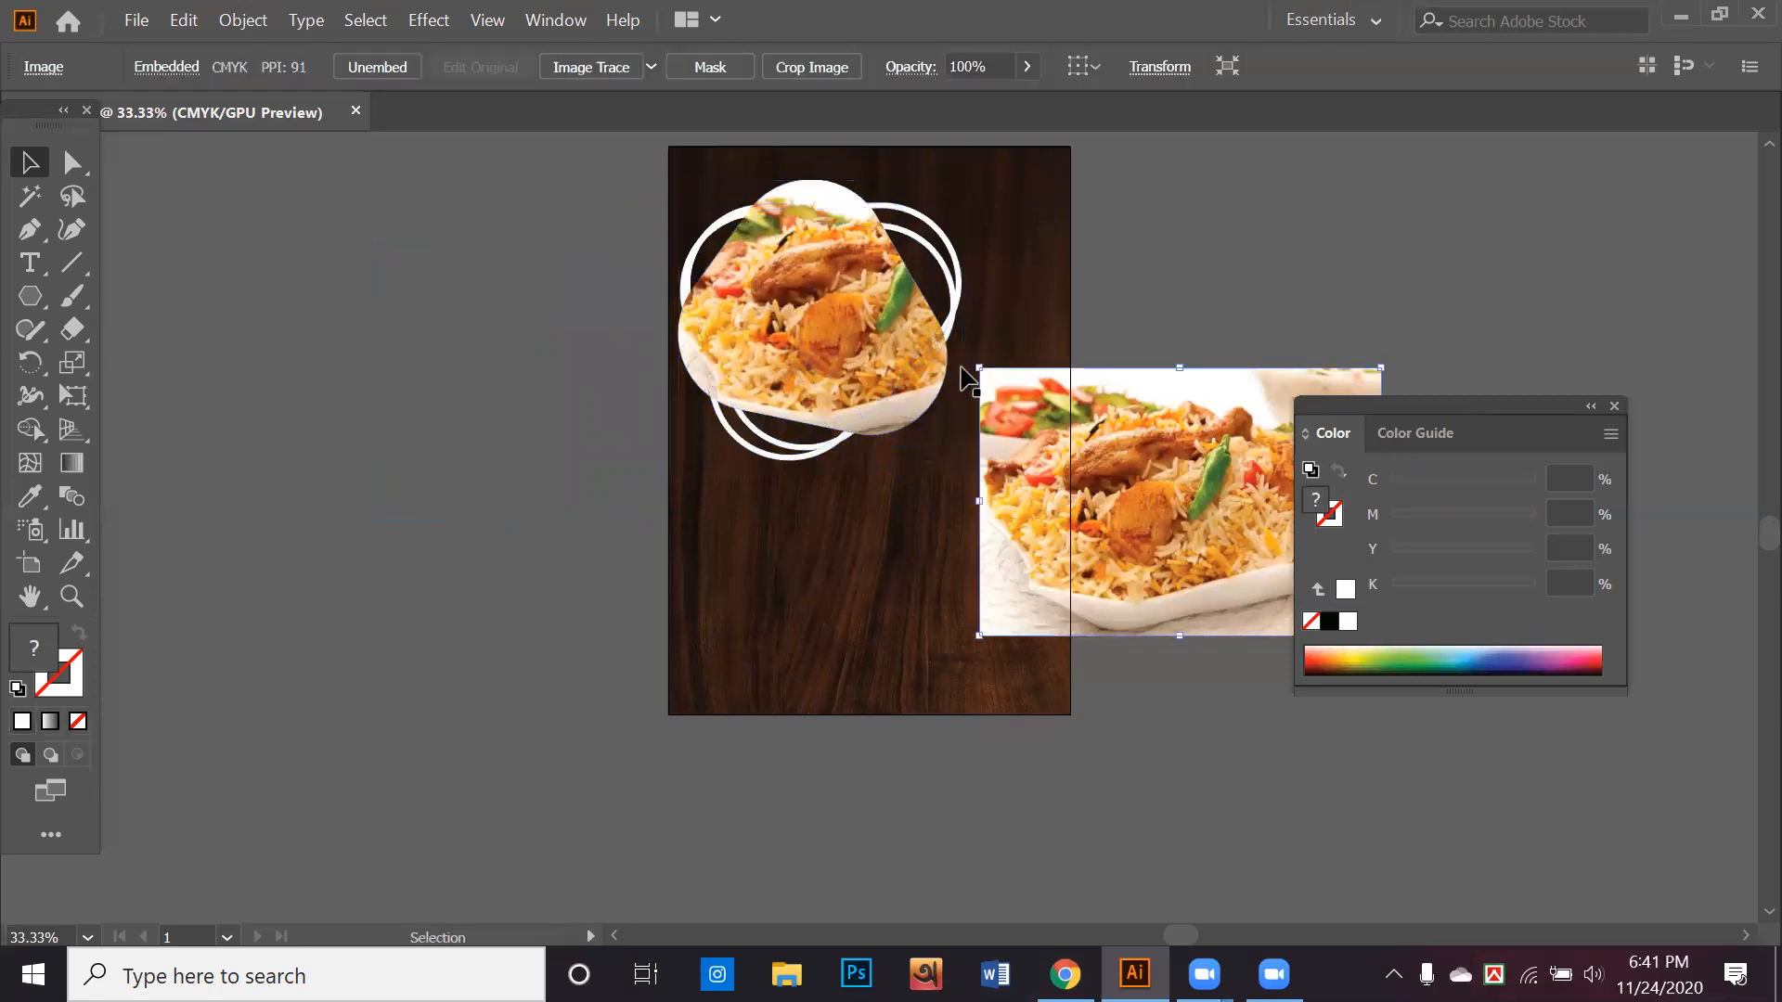
pyautogui.press('Delete')
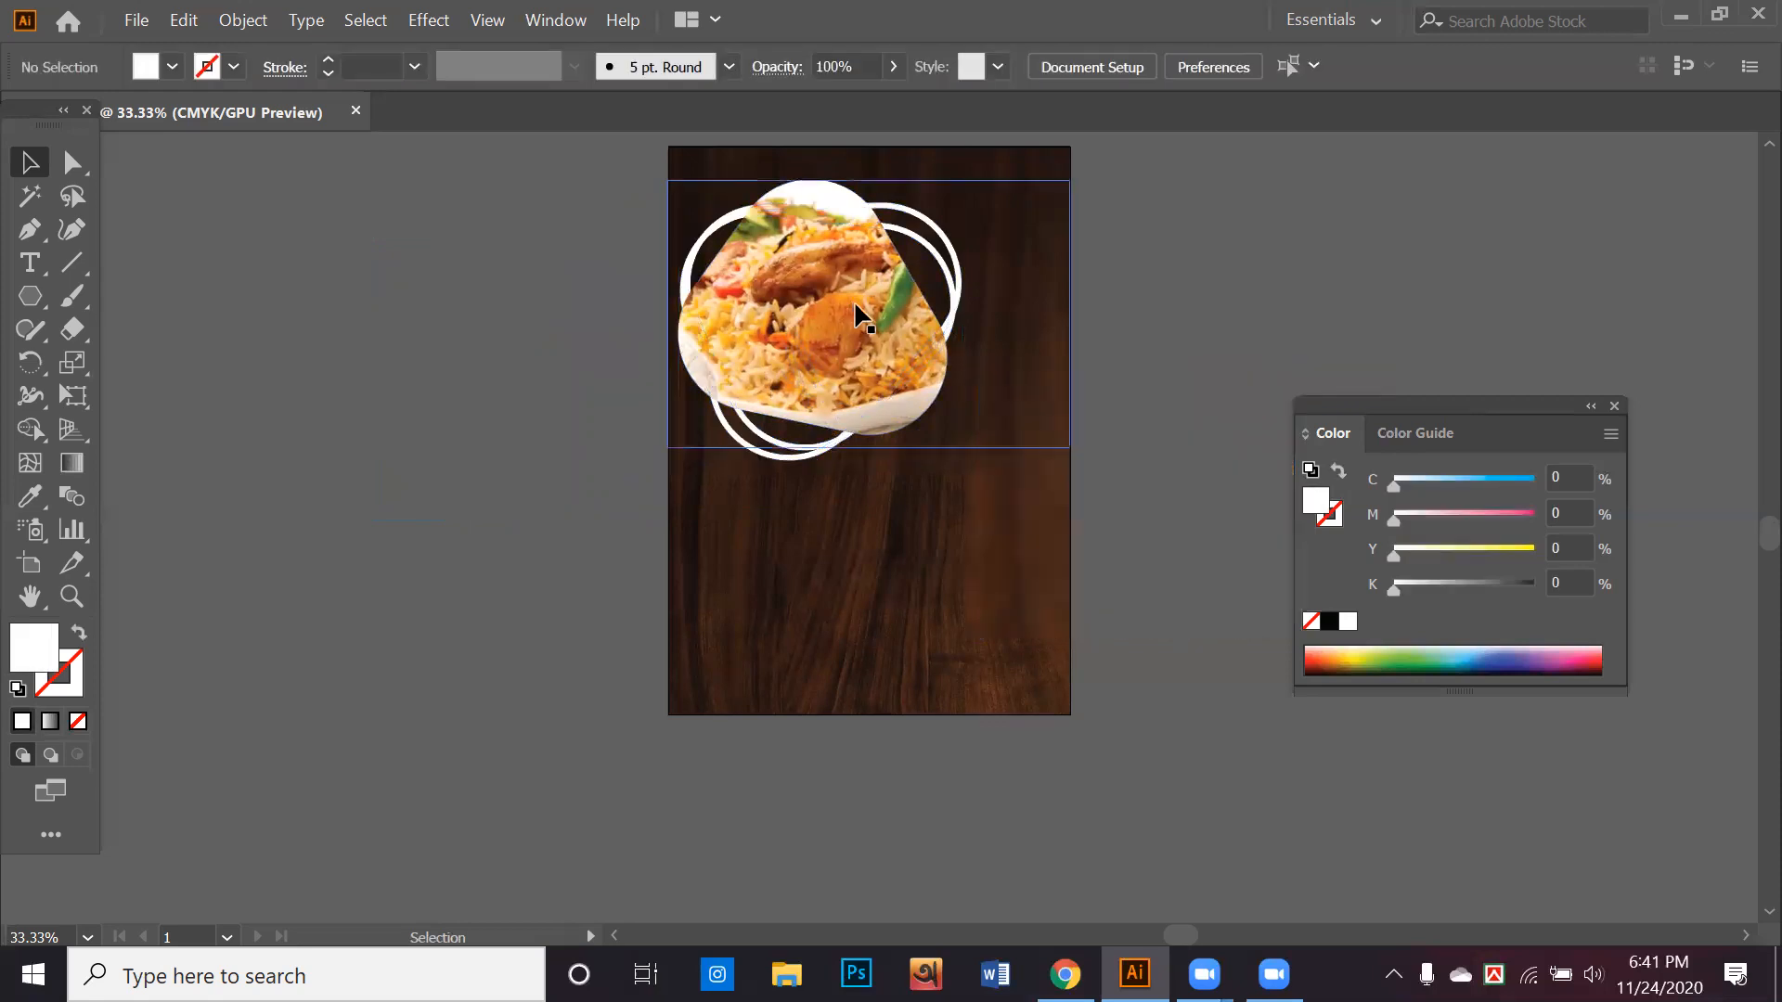
pyautogui.click(874, 361)
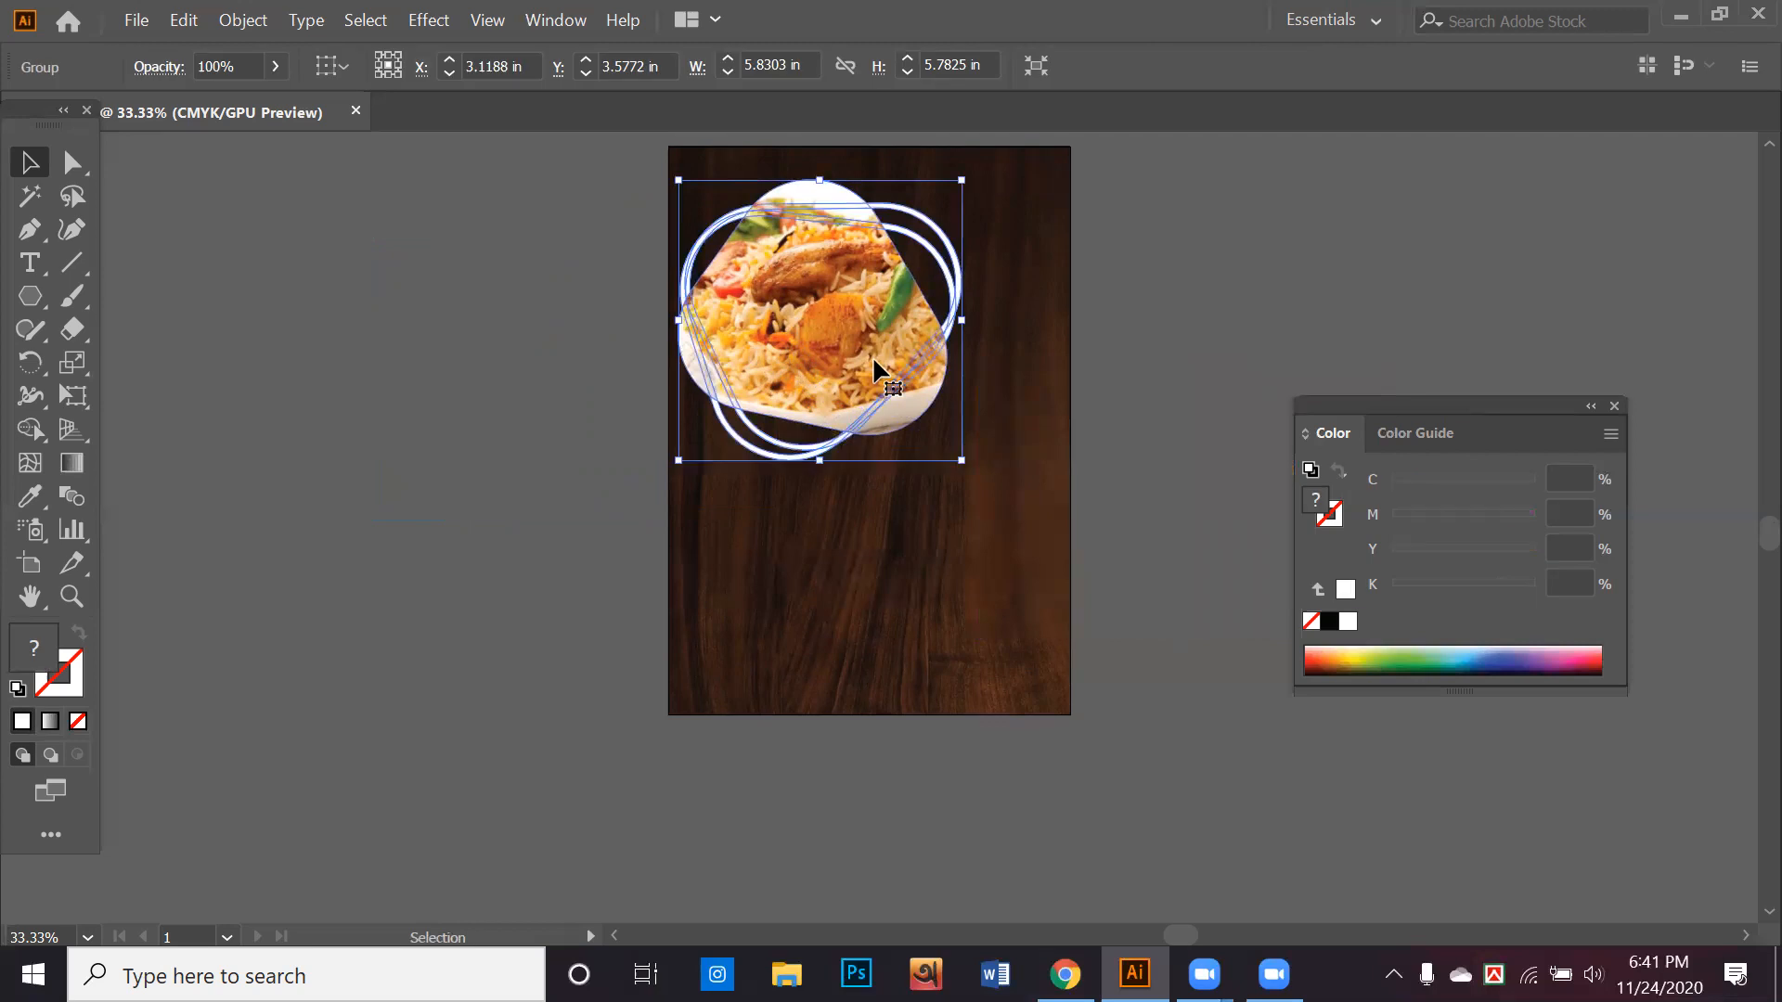
pyautogui.press('Delete')
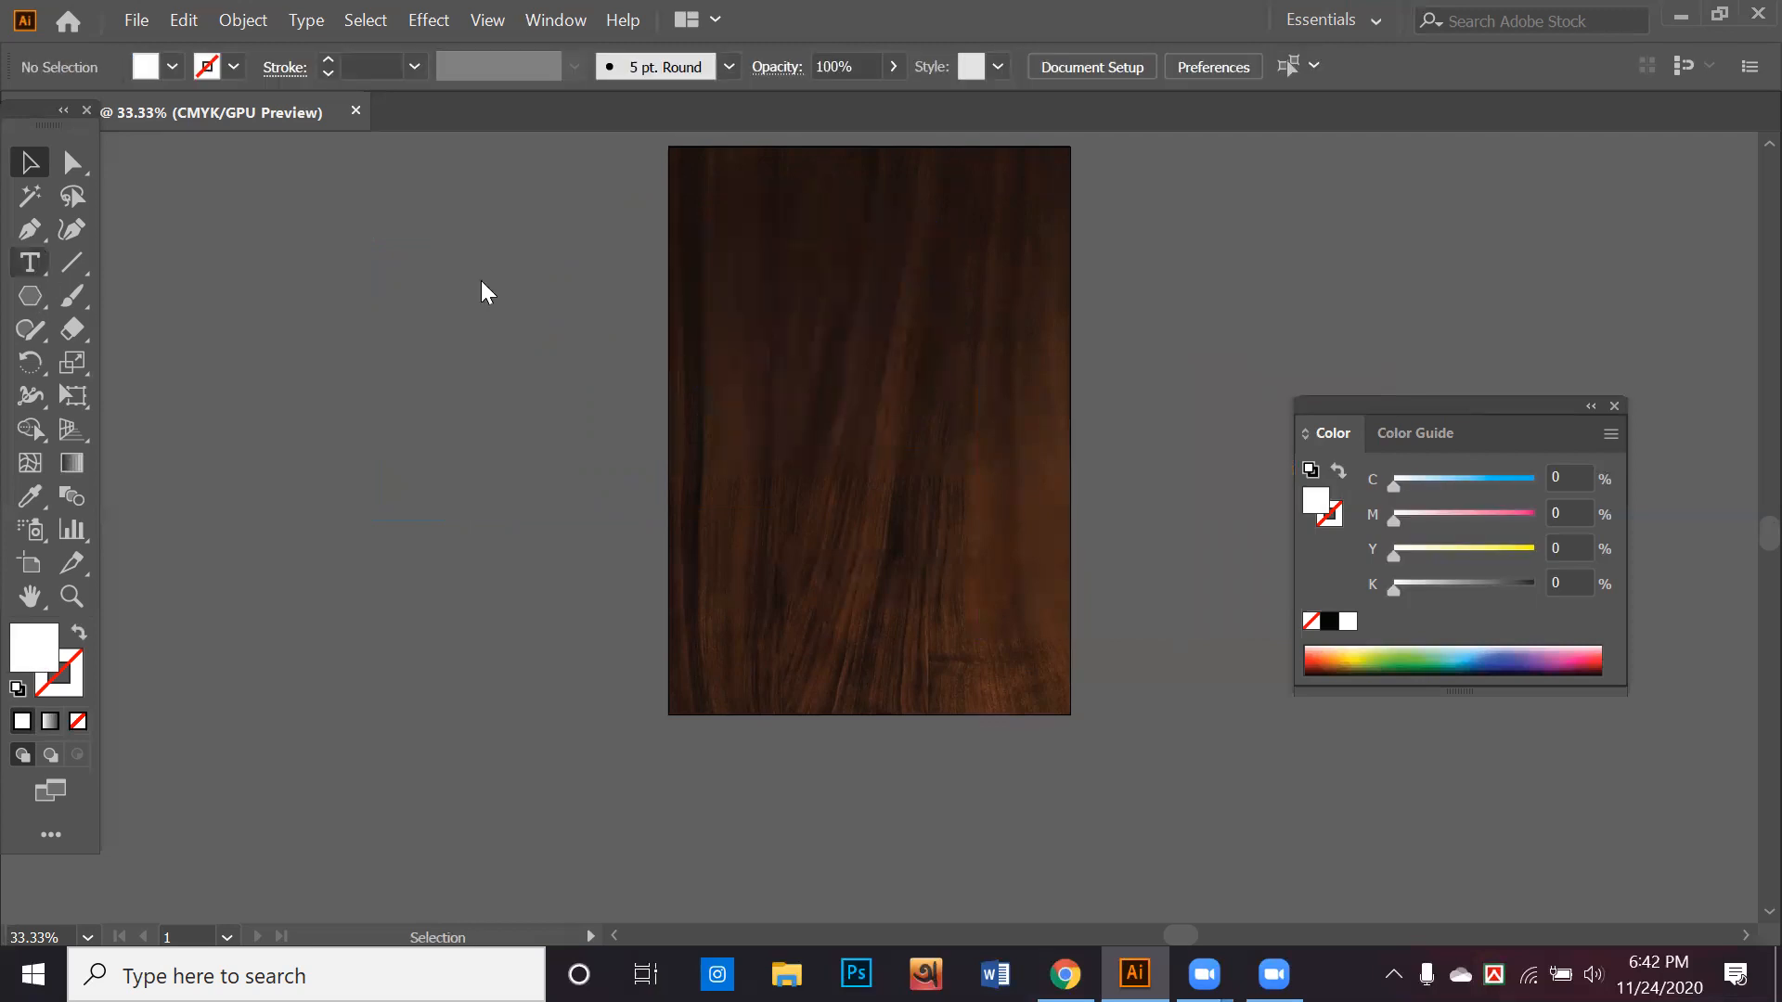
pyautogui.press('p')
pyautogui.scroll(2, 881, 283)
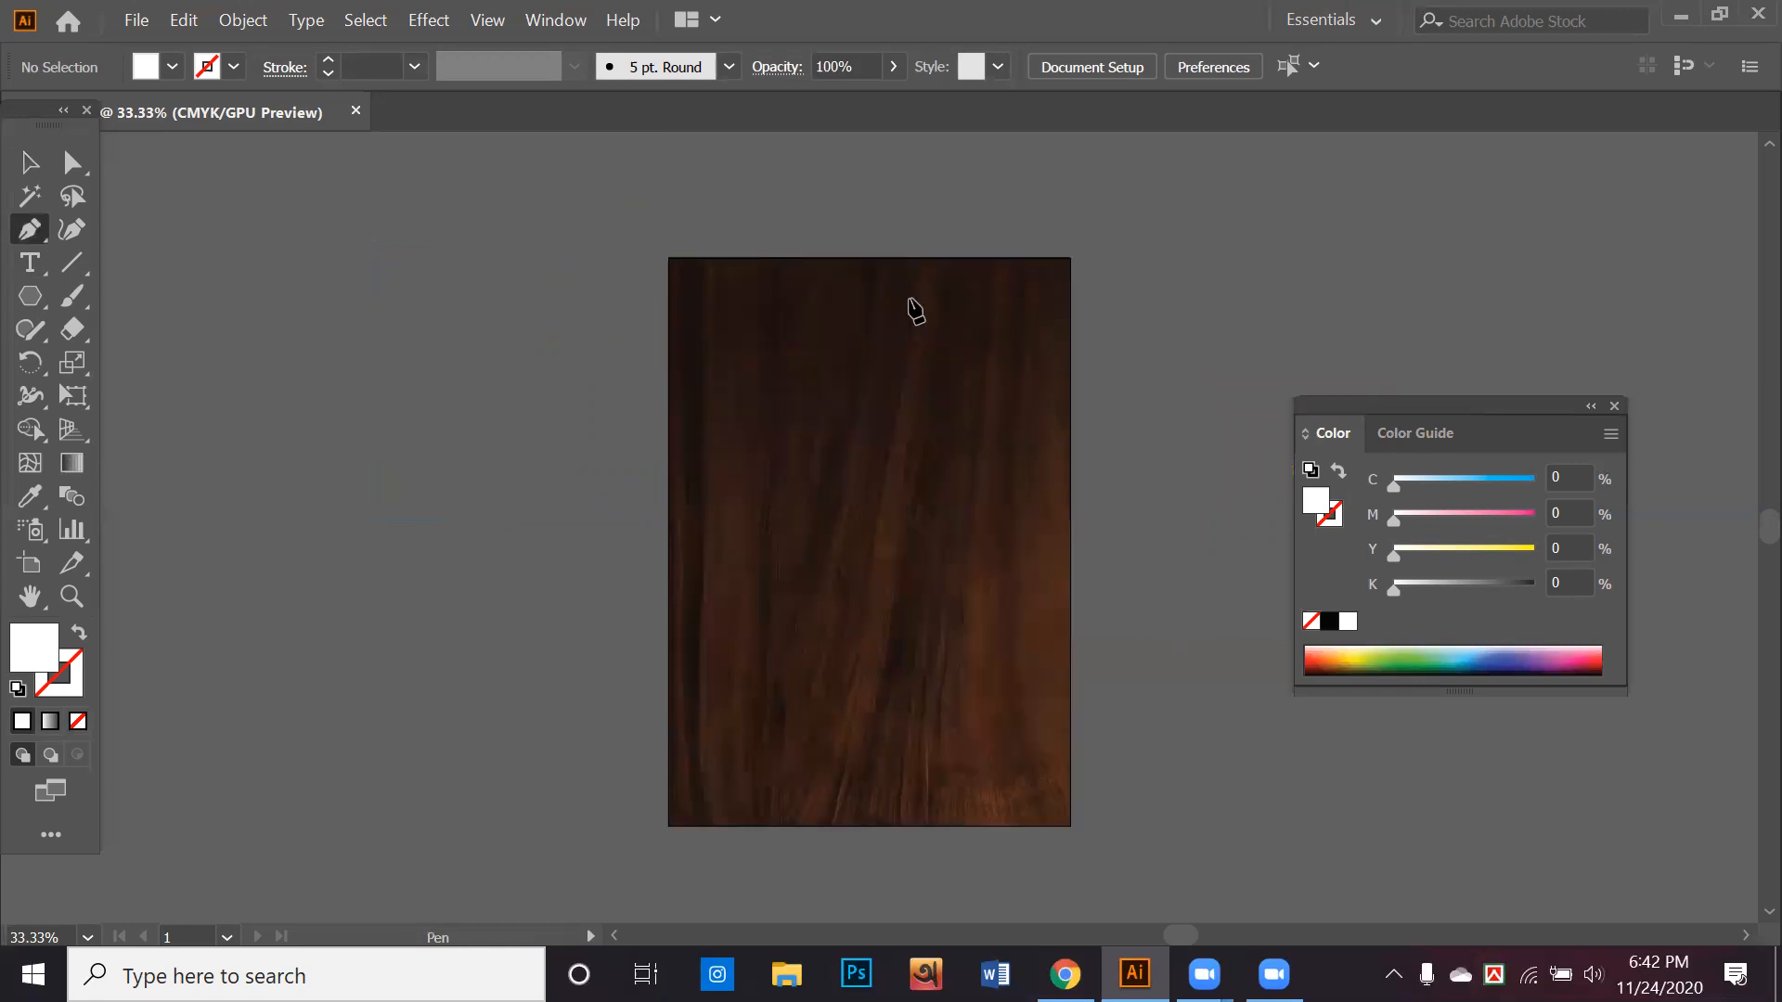
pyautogui.click(884, 243)
pyautogui.hotkey('ctrl', 'z')
pyautogui.scroll(3, 999, 264)
pyautogui.click(876, 260)
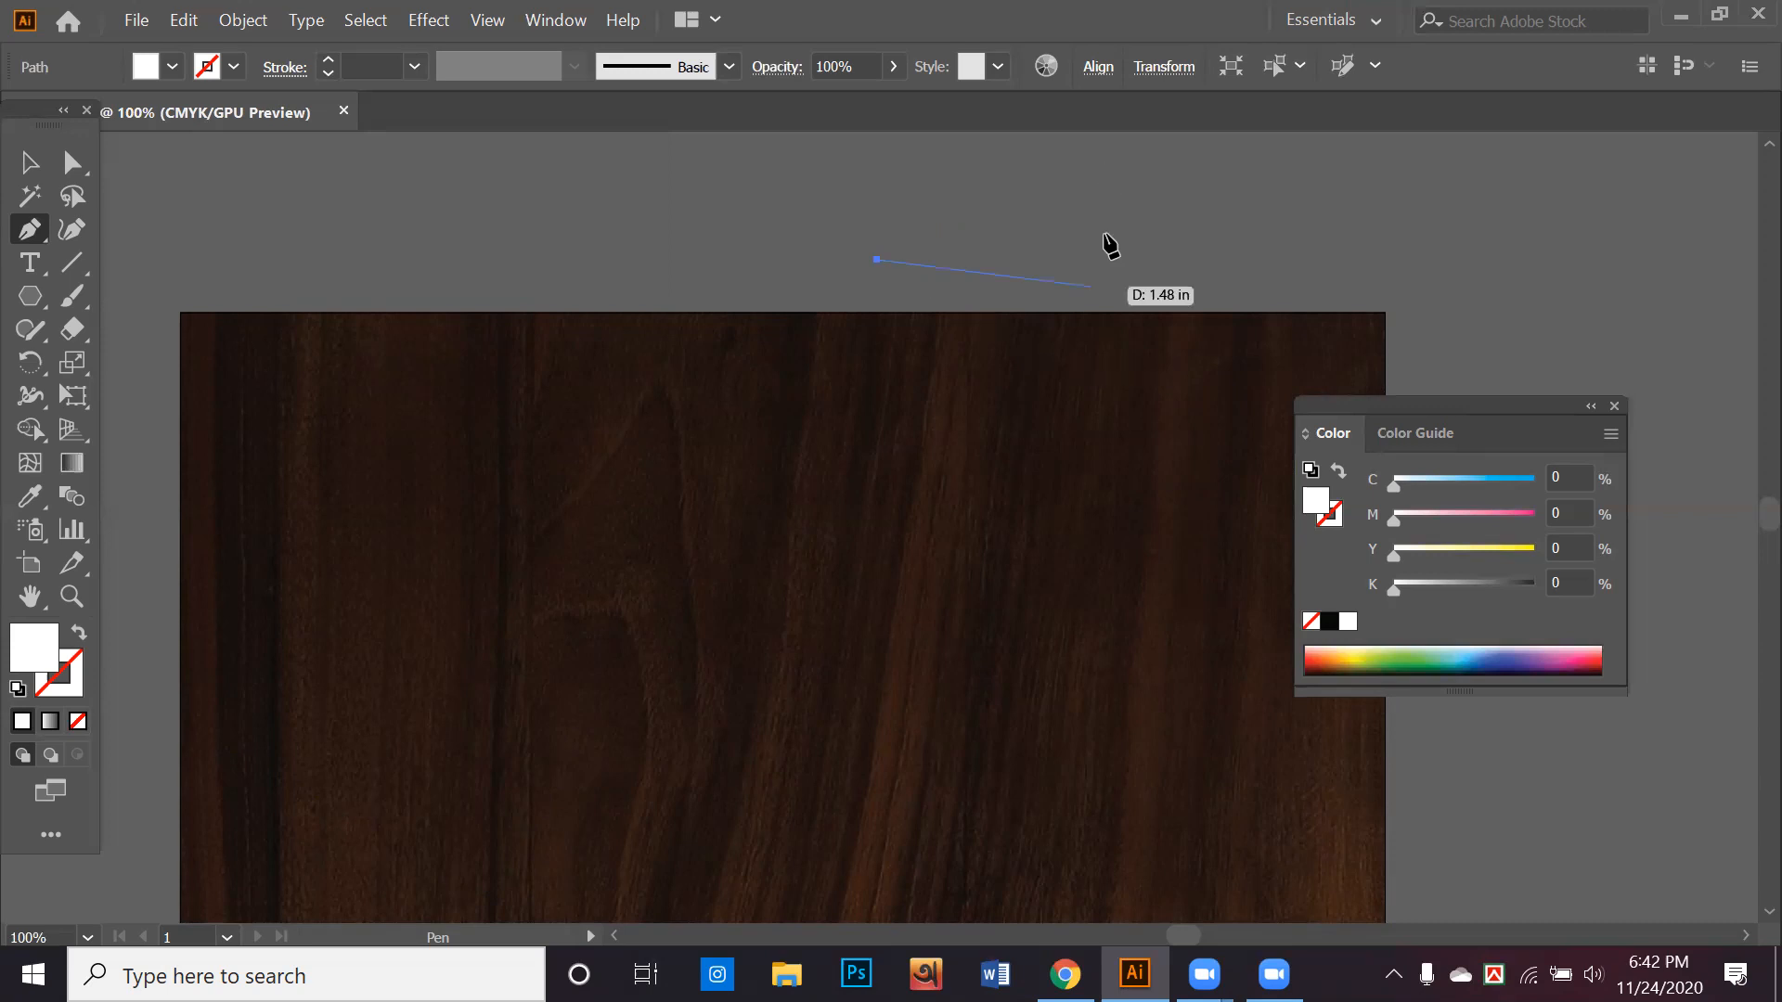
pyautogui.press('Escape')
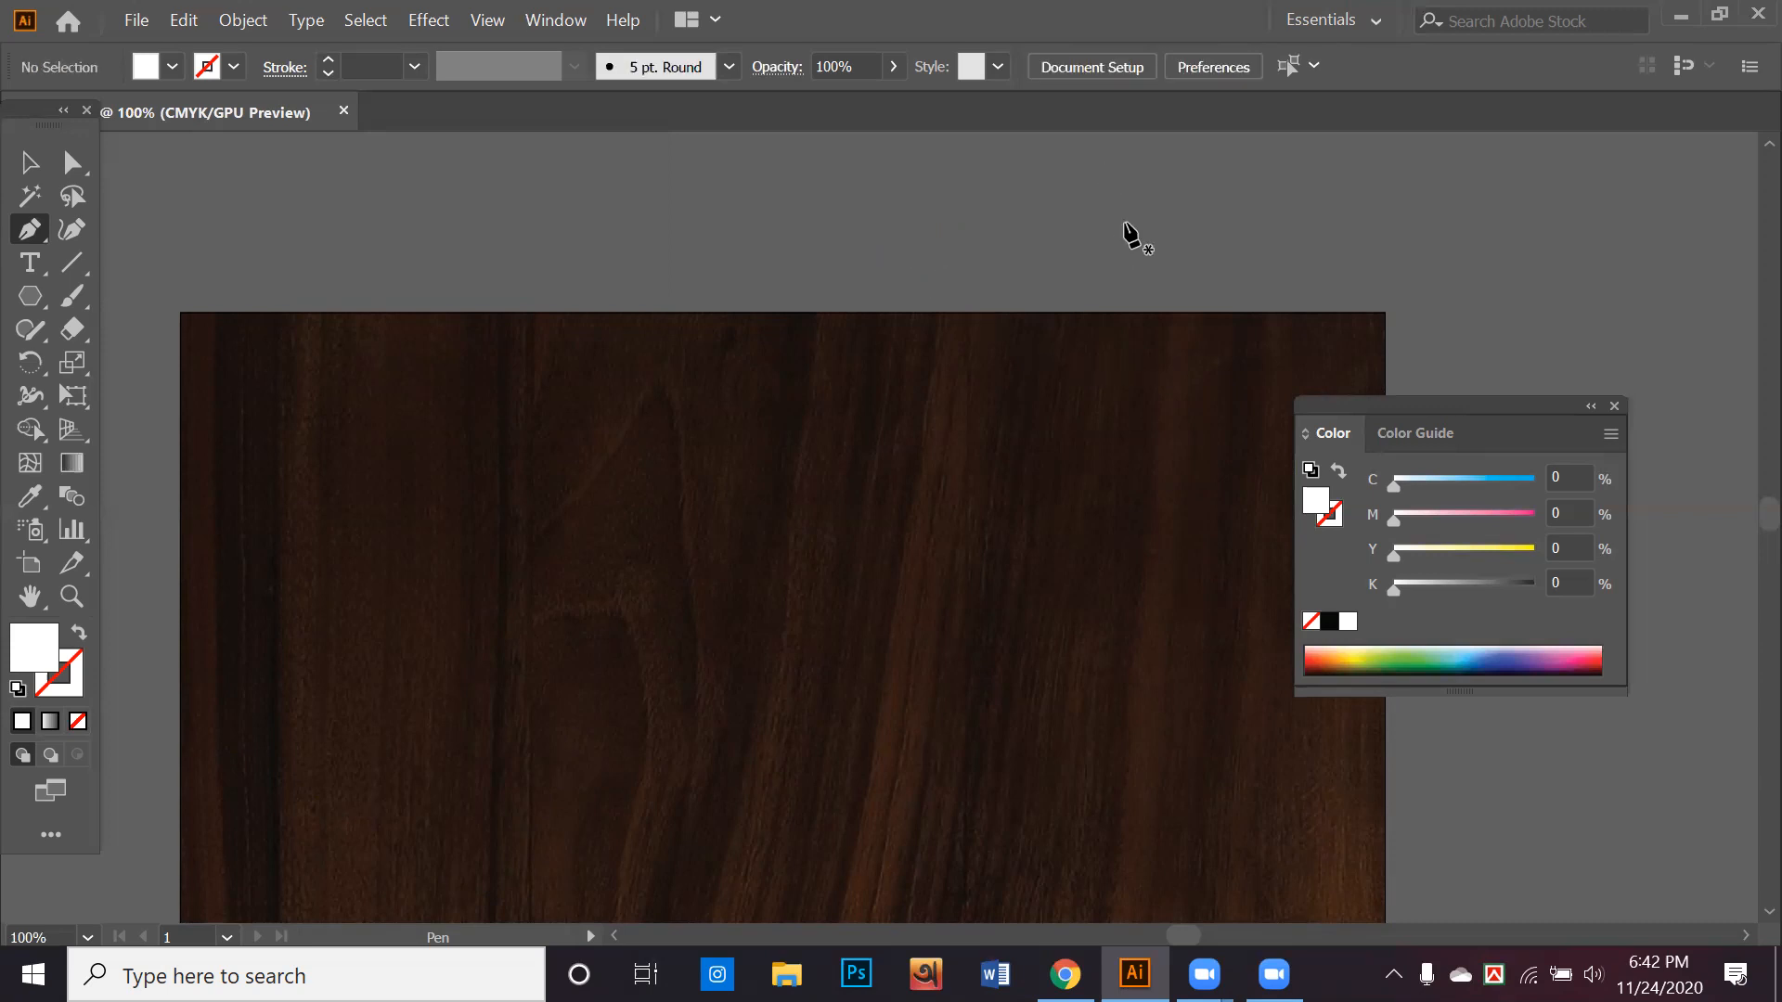
# Start a white closed shape with the Pen tool, curving its wavy right side from above the wood background's upper edge down the right part
pyautogui.moveTo(1128, 222); pyautogui.dragTo(1110, 313)
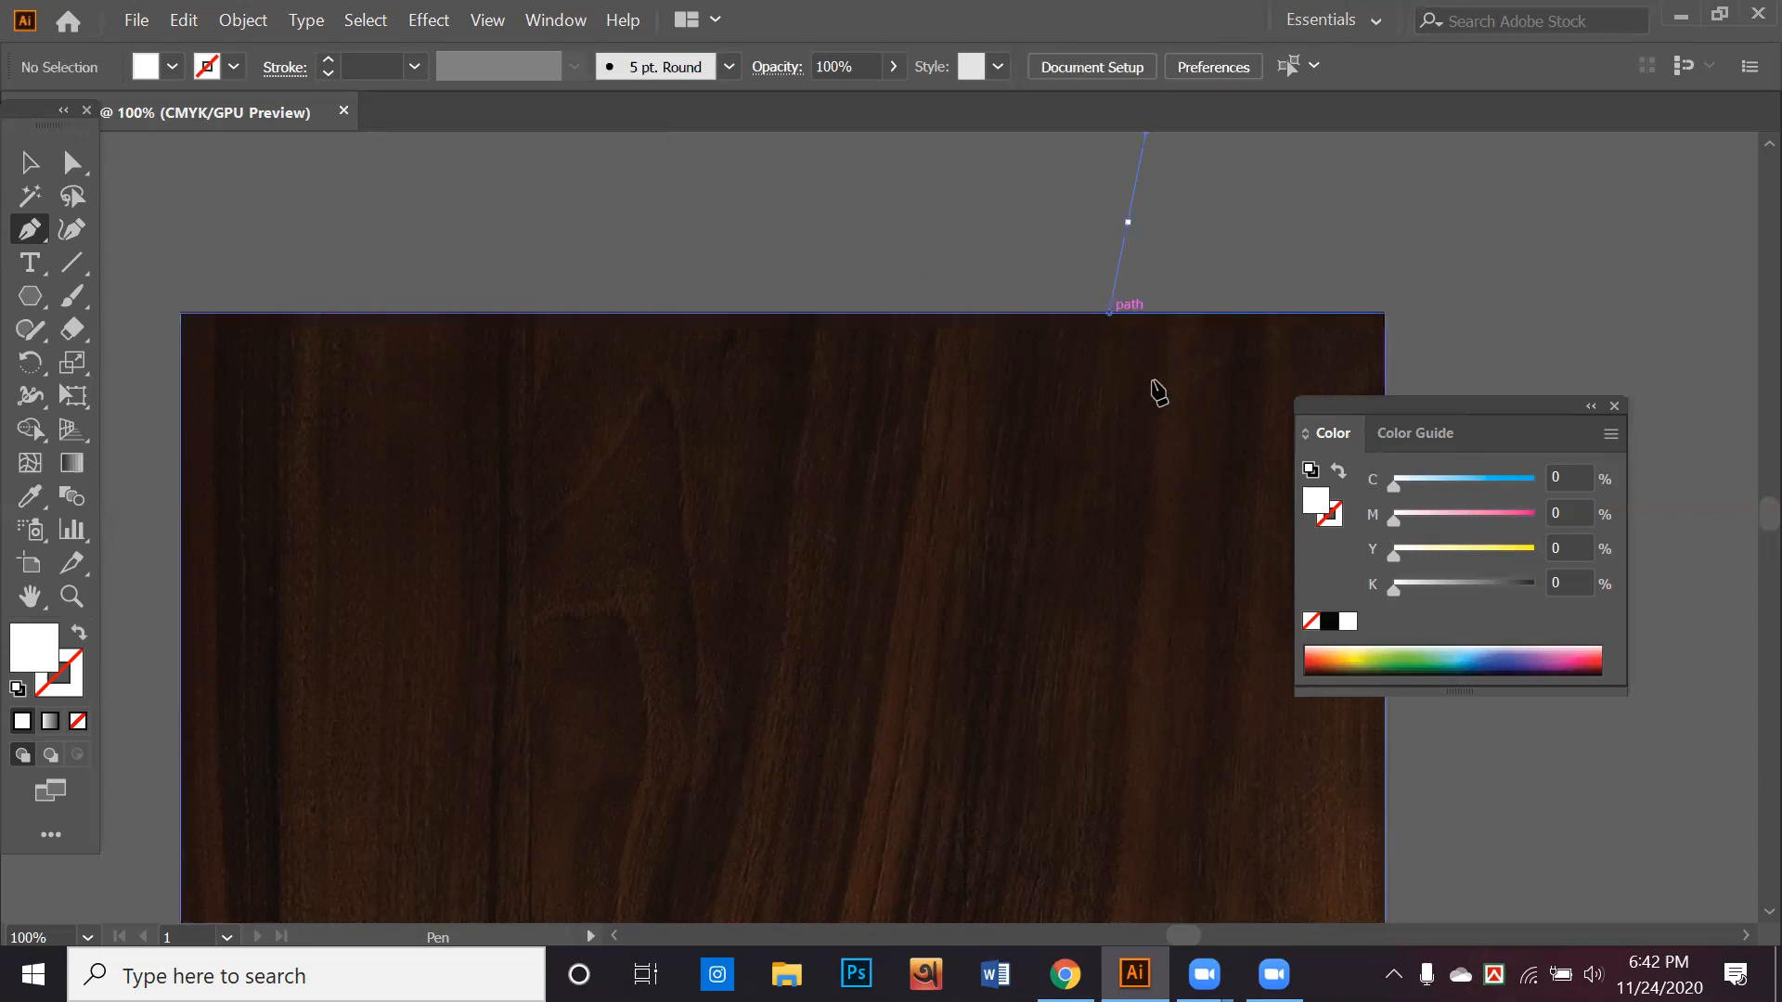
pyautogui.moveTo(1153, 381); pyautogui.dragTo(1227, 358)
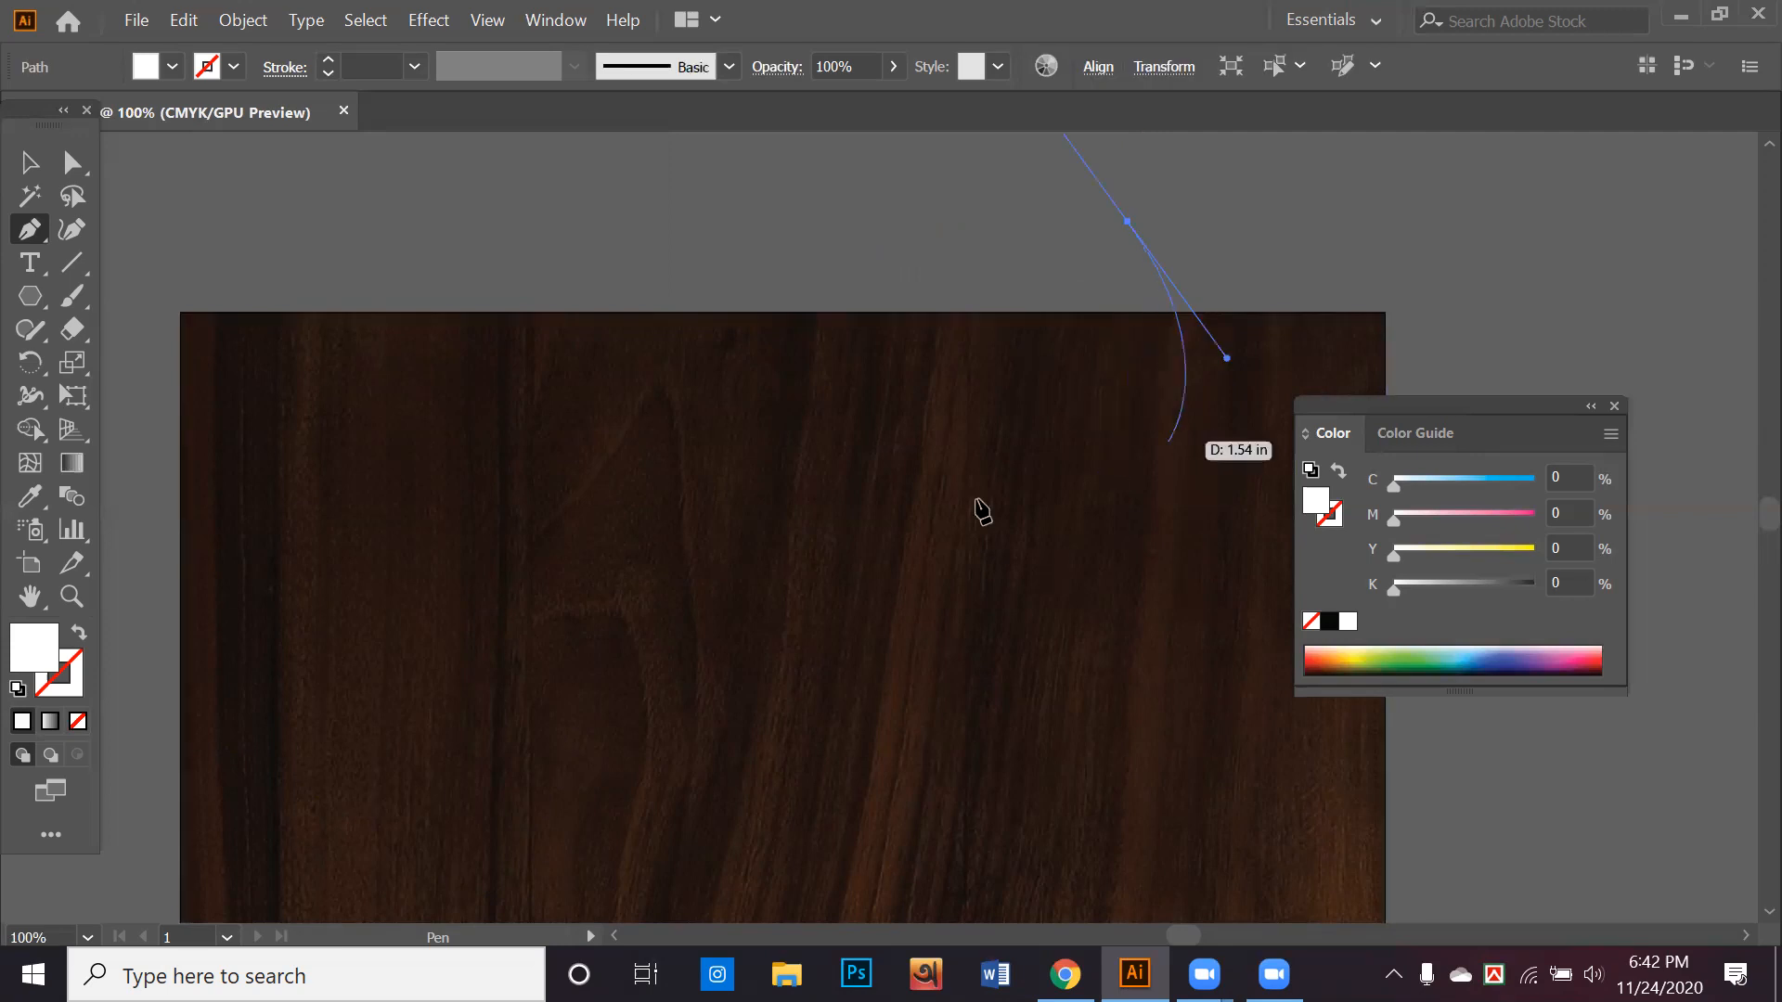
pyautogui.moveTo(1114, 515); pyautogui.dragTo(1141, 628)
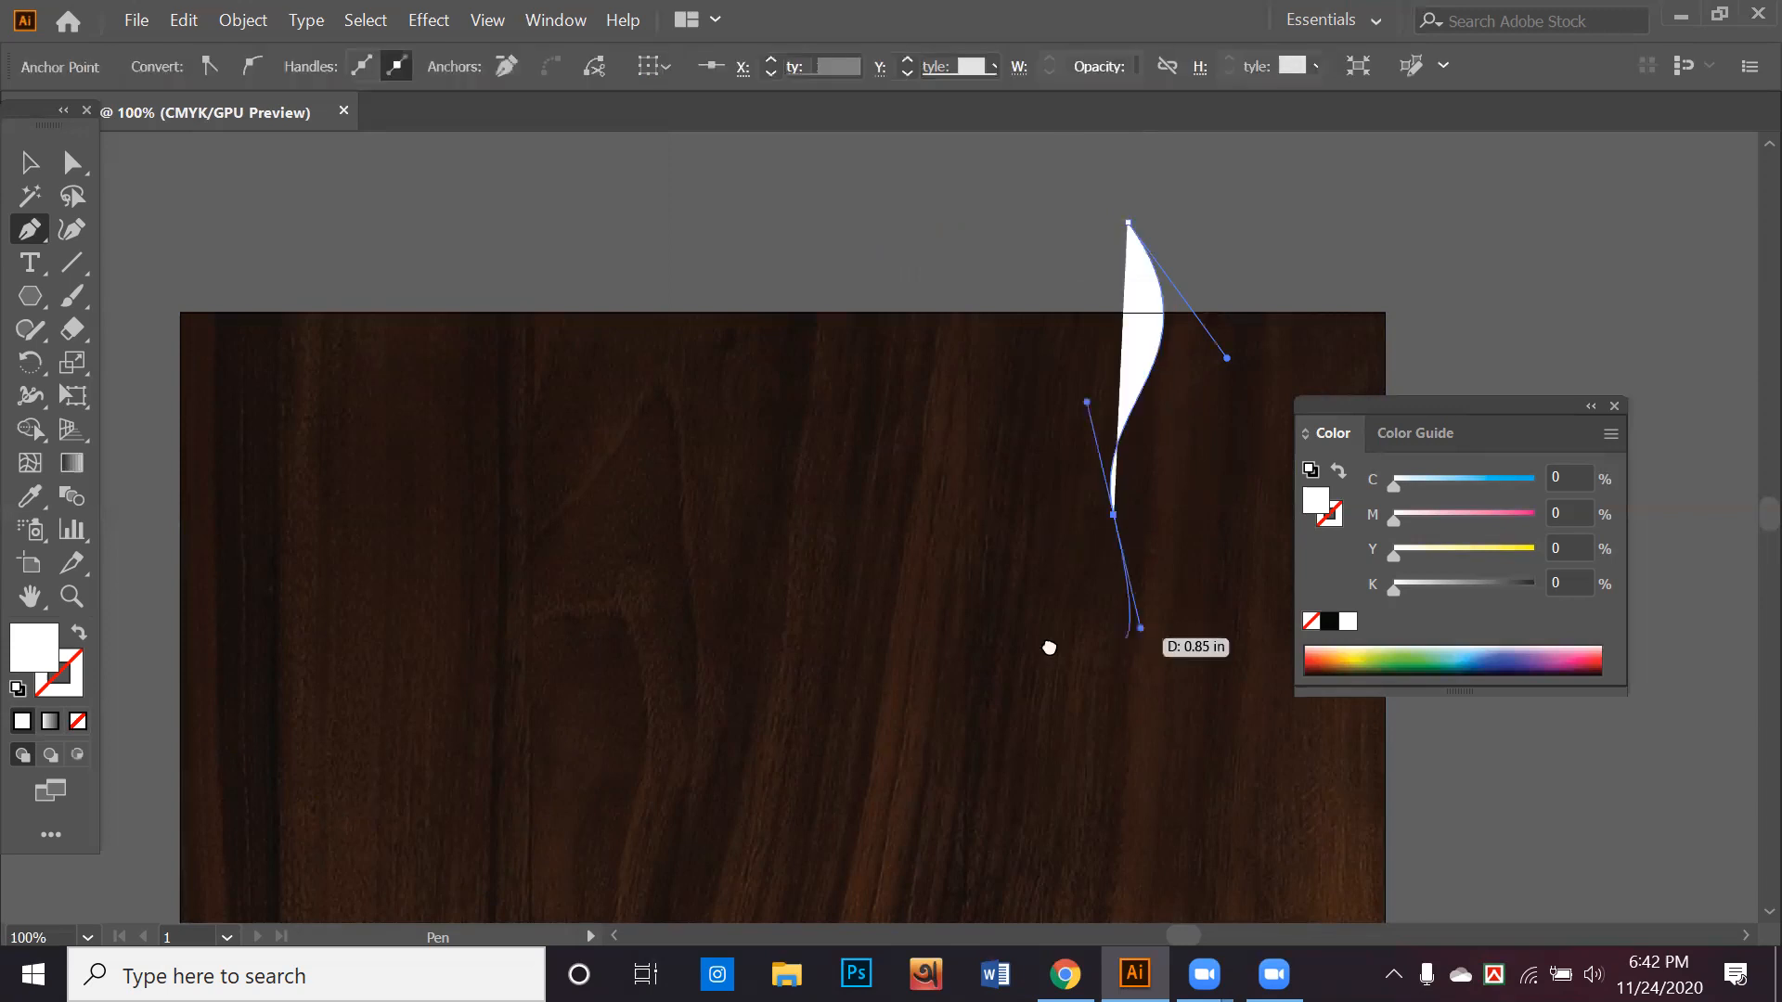
pyautogui.moveTo(910, 513); pyautogui.dragTo(772, 373)
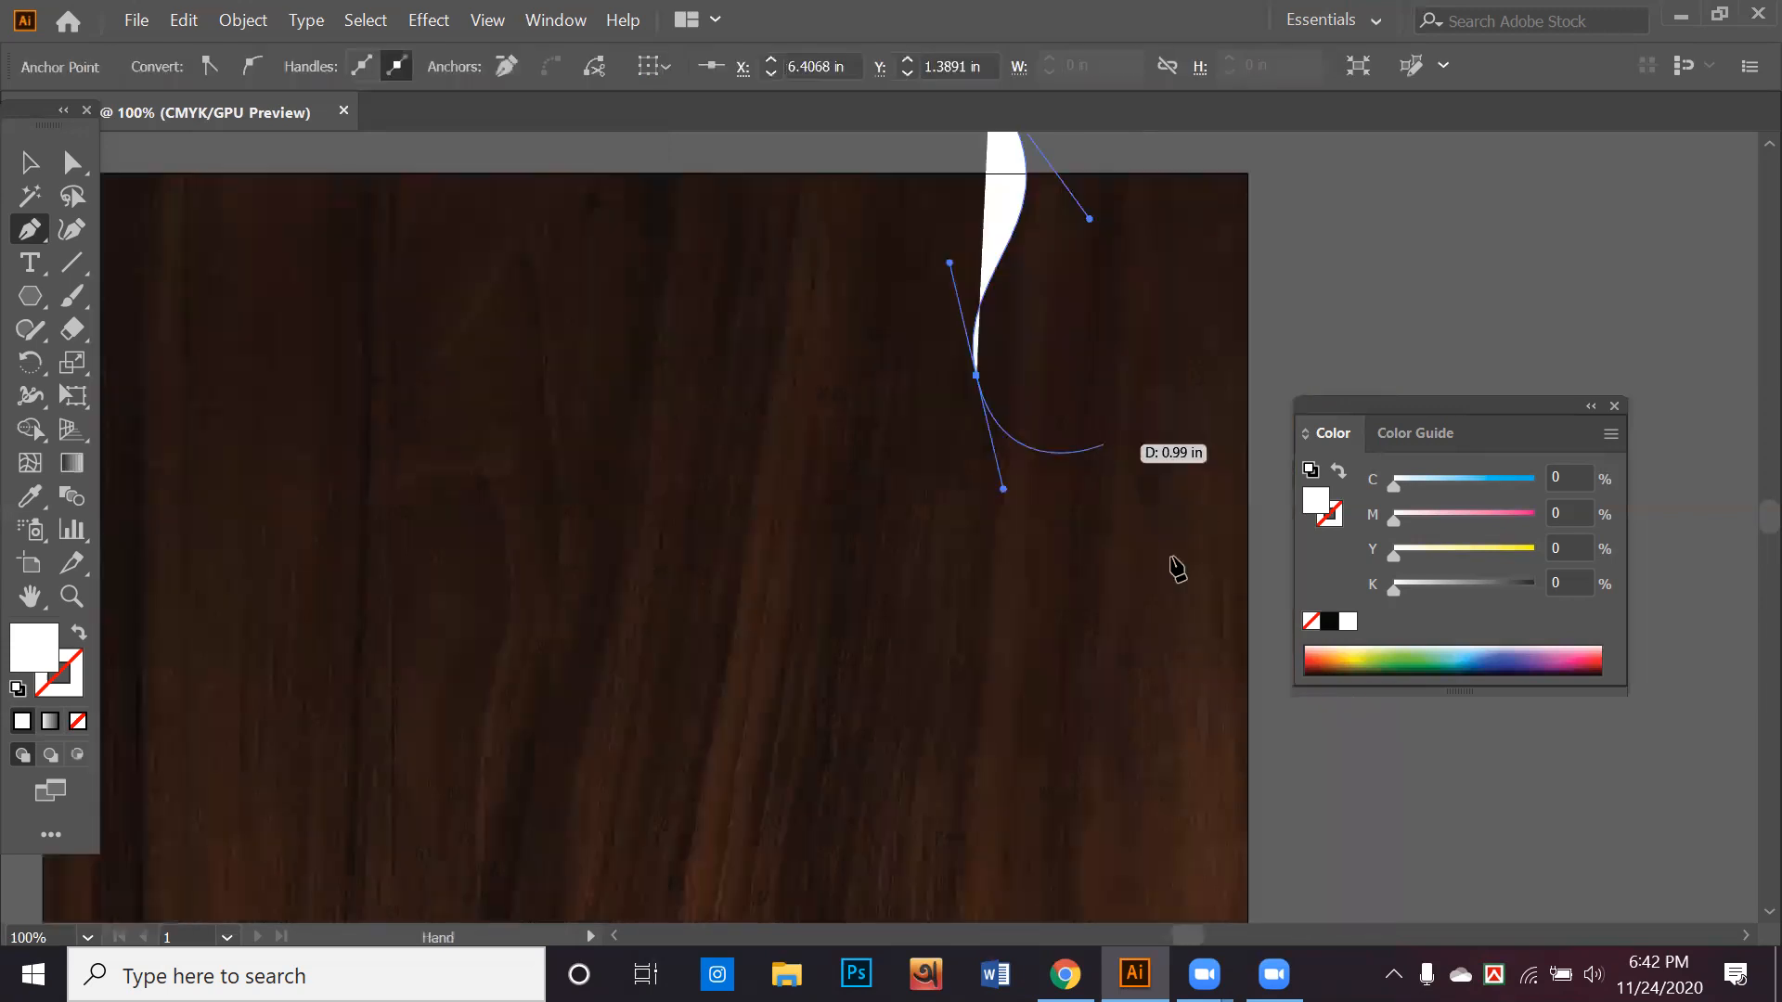
pyautogui.moveTo(1167, 604); pyautogui.dragTo(1178, 633)
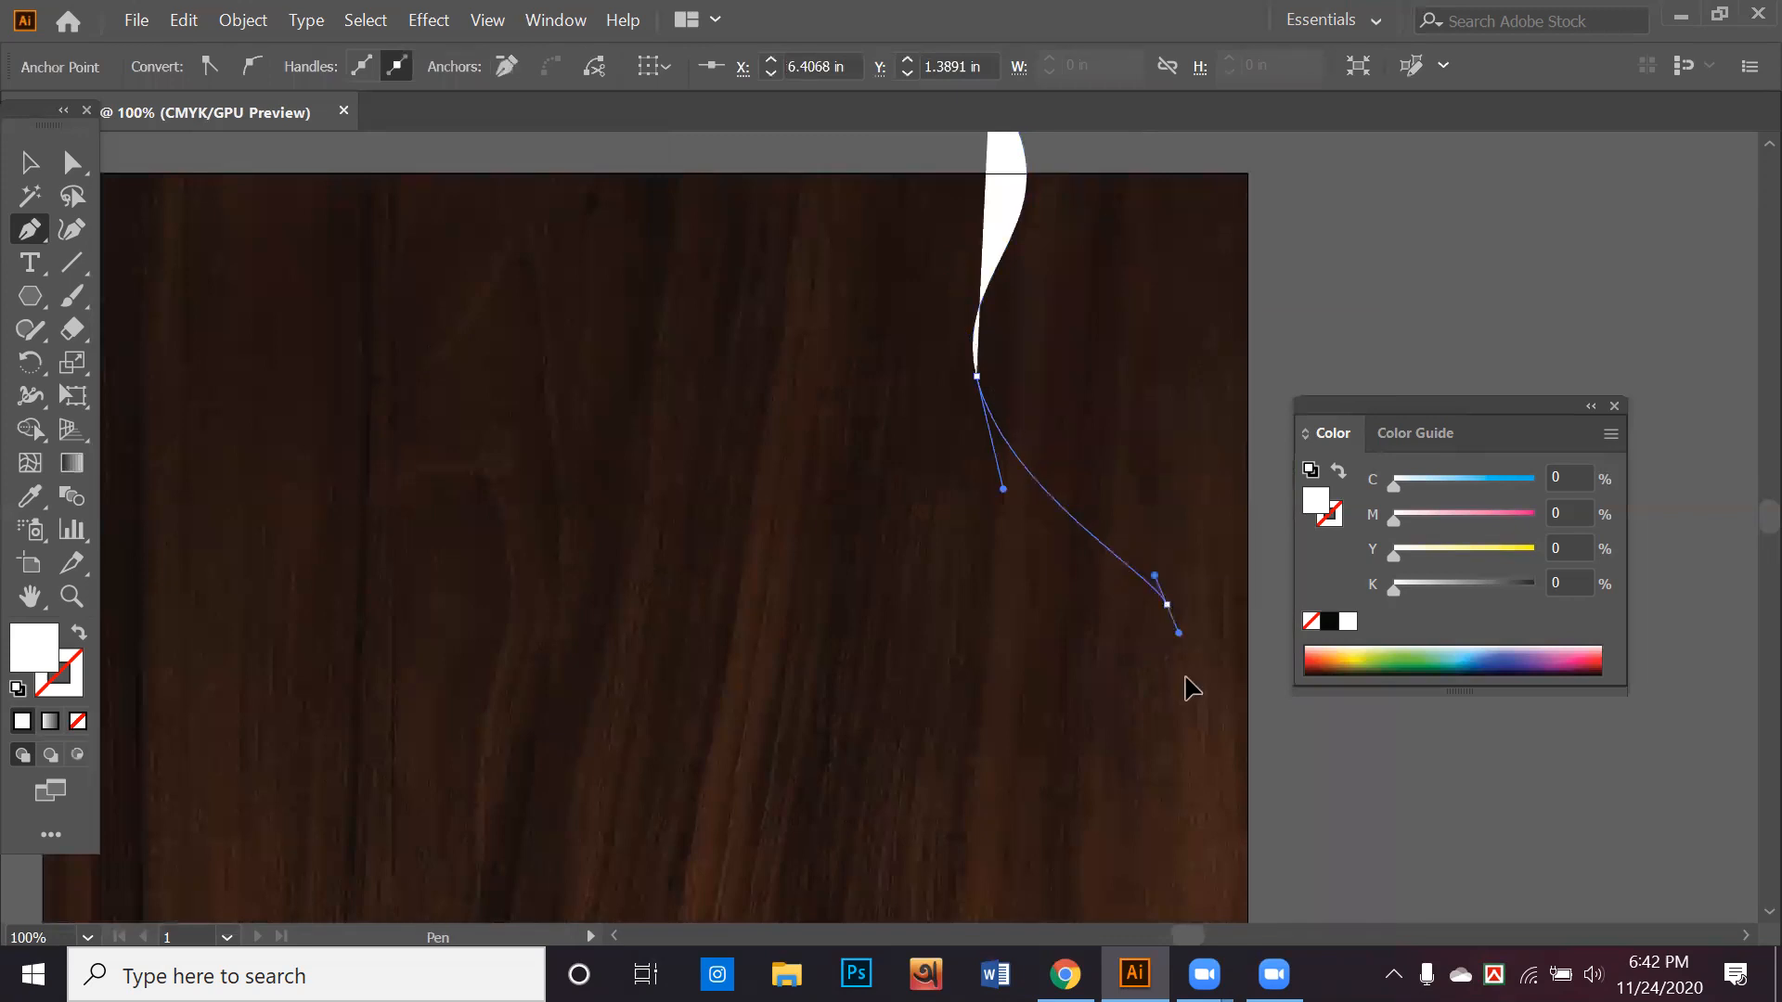
pyautogui.moveTo(1046, 675); pyautogui.dragTo(1039, 529)
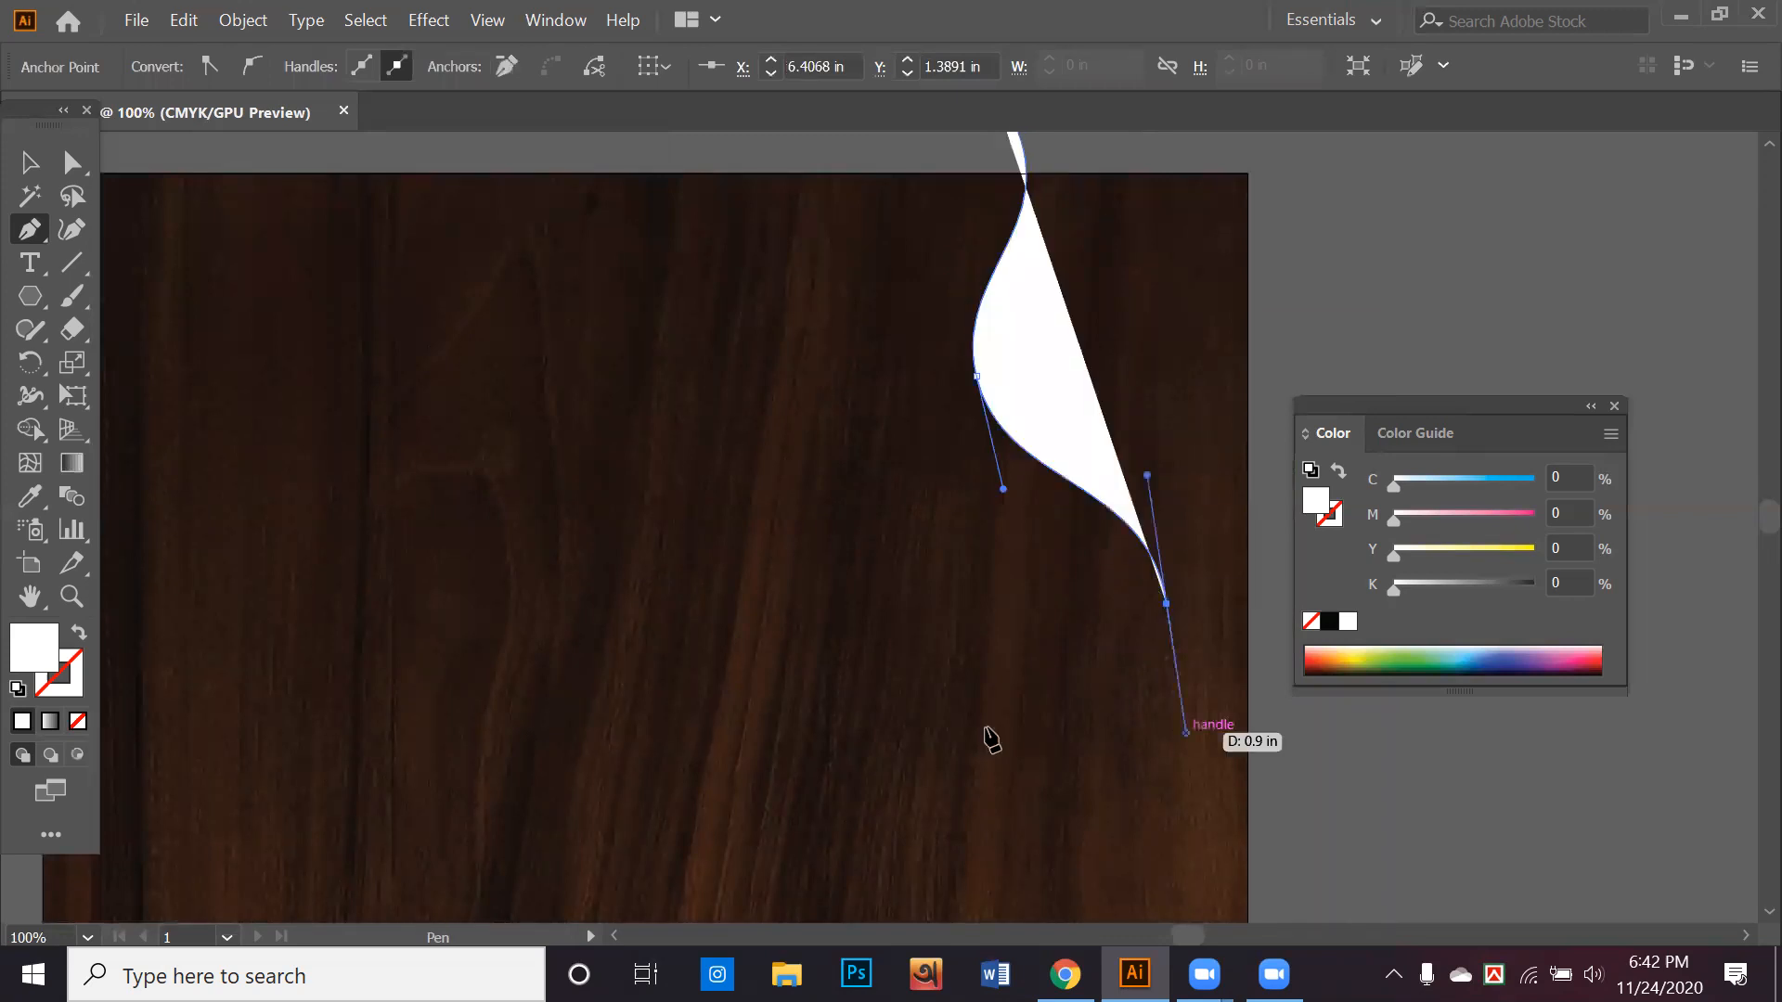
pyautogui.moveTo(1005, 737); pyautogui.dragTo(1034, 769)
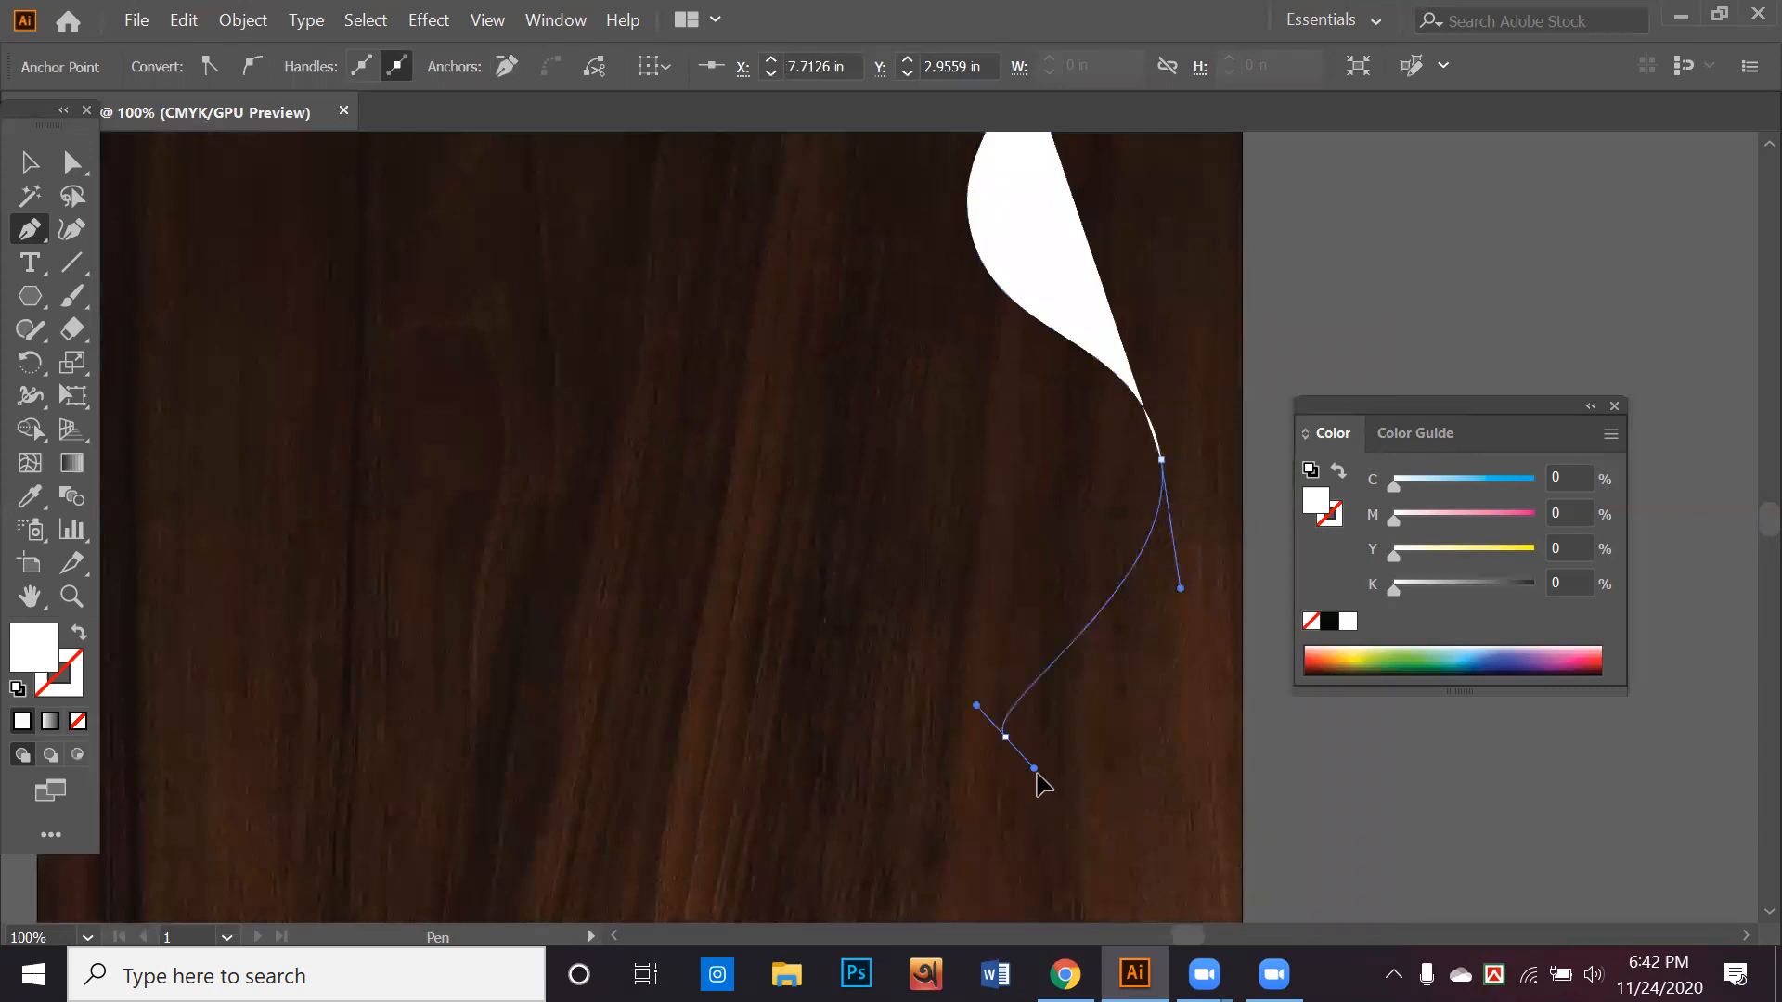
pyautogui.moveTo(1054, 871); pyautogui.dragTo(1056, 871)
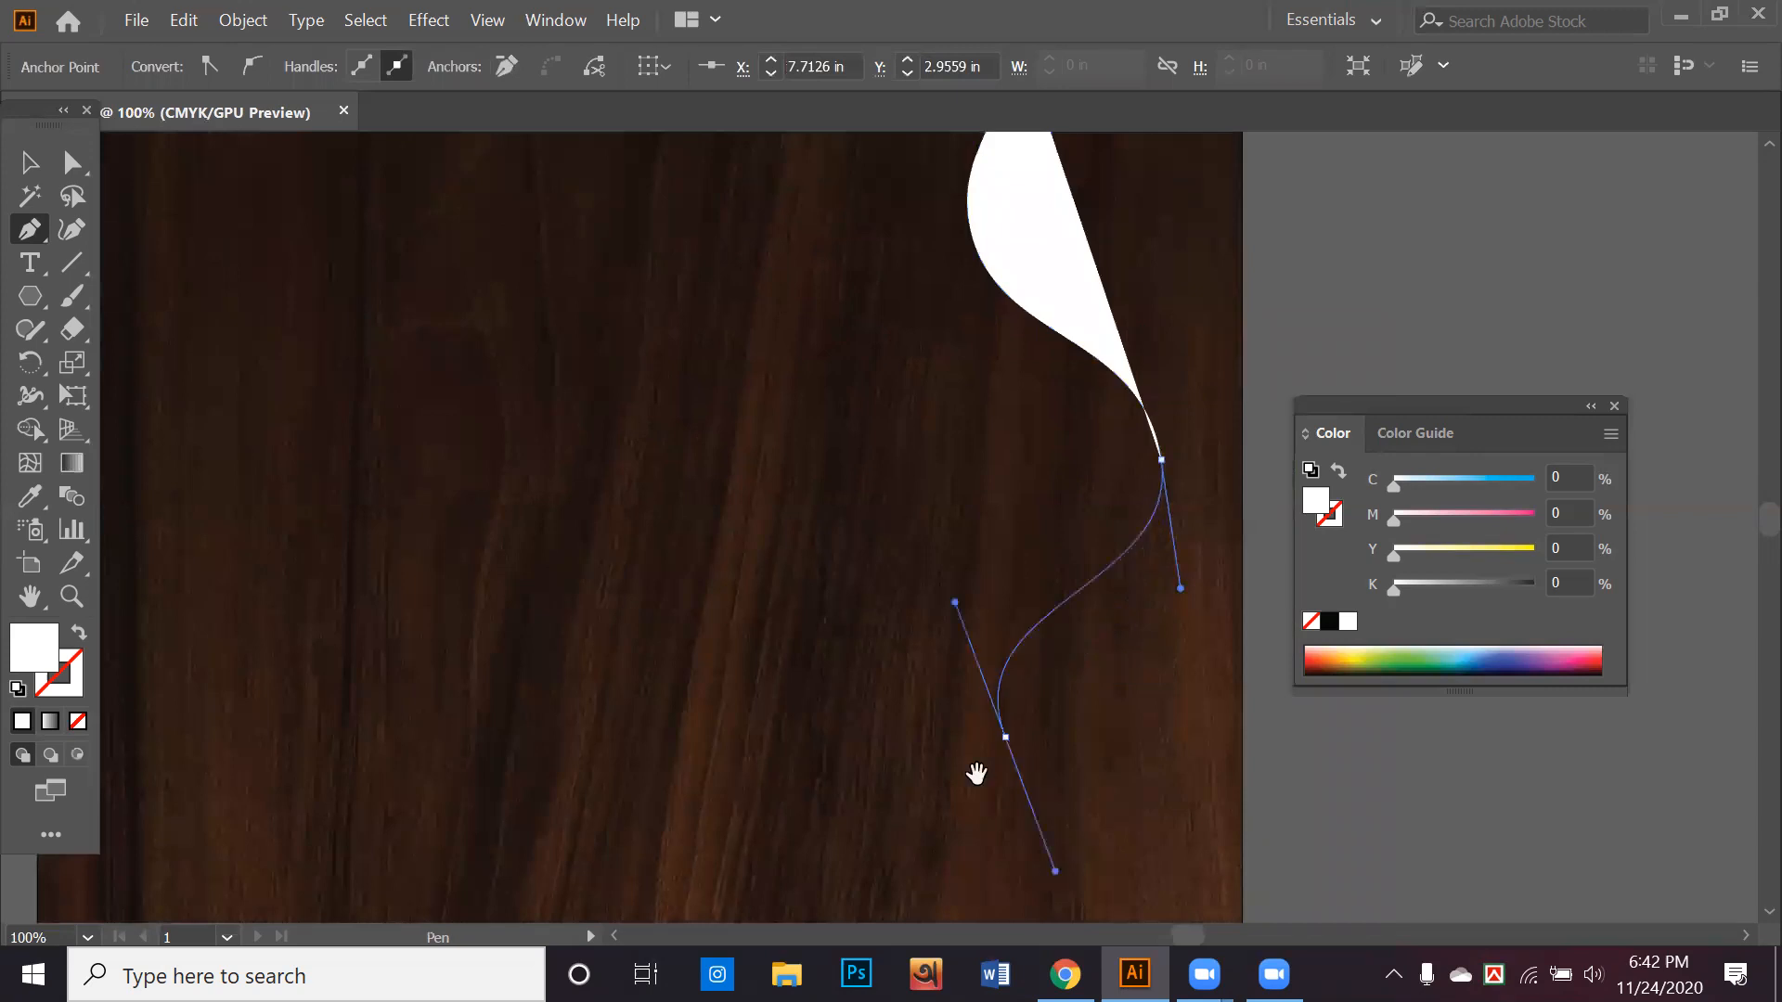
# Continue the Pen path with wavy curves along the shape's lower edge and up its lower left side
pyautogui.moveTo(934, 640); pyautogui.dragTo(937, 489)
pyautogui.moveTo(723, 701); pyautogui.dragTo(746, 650)
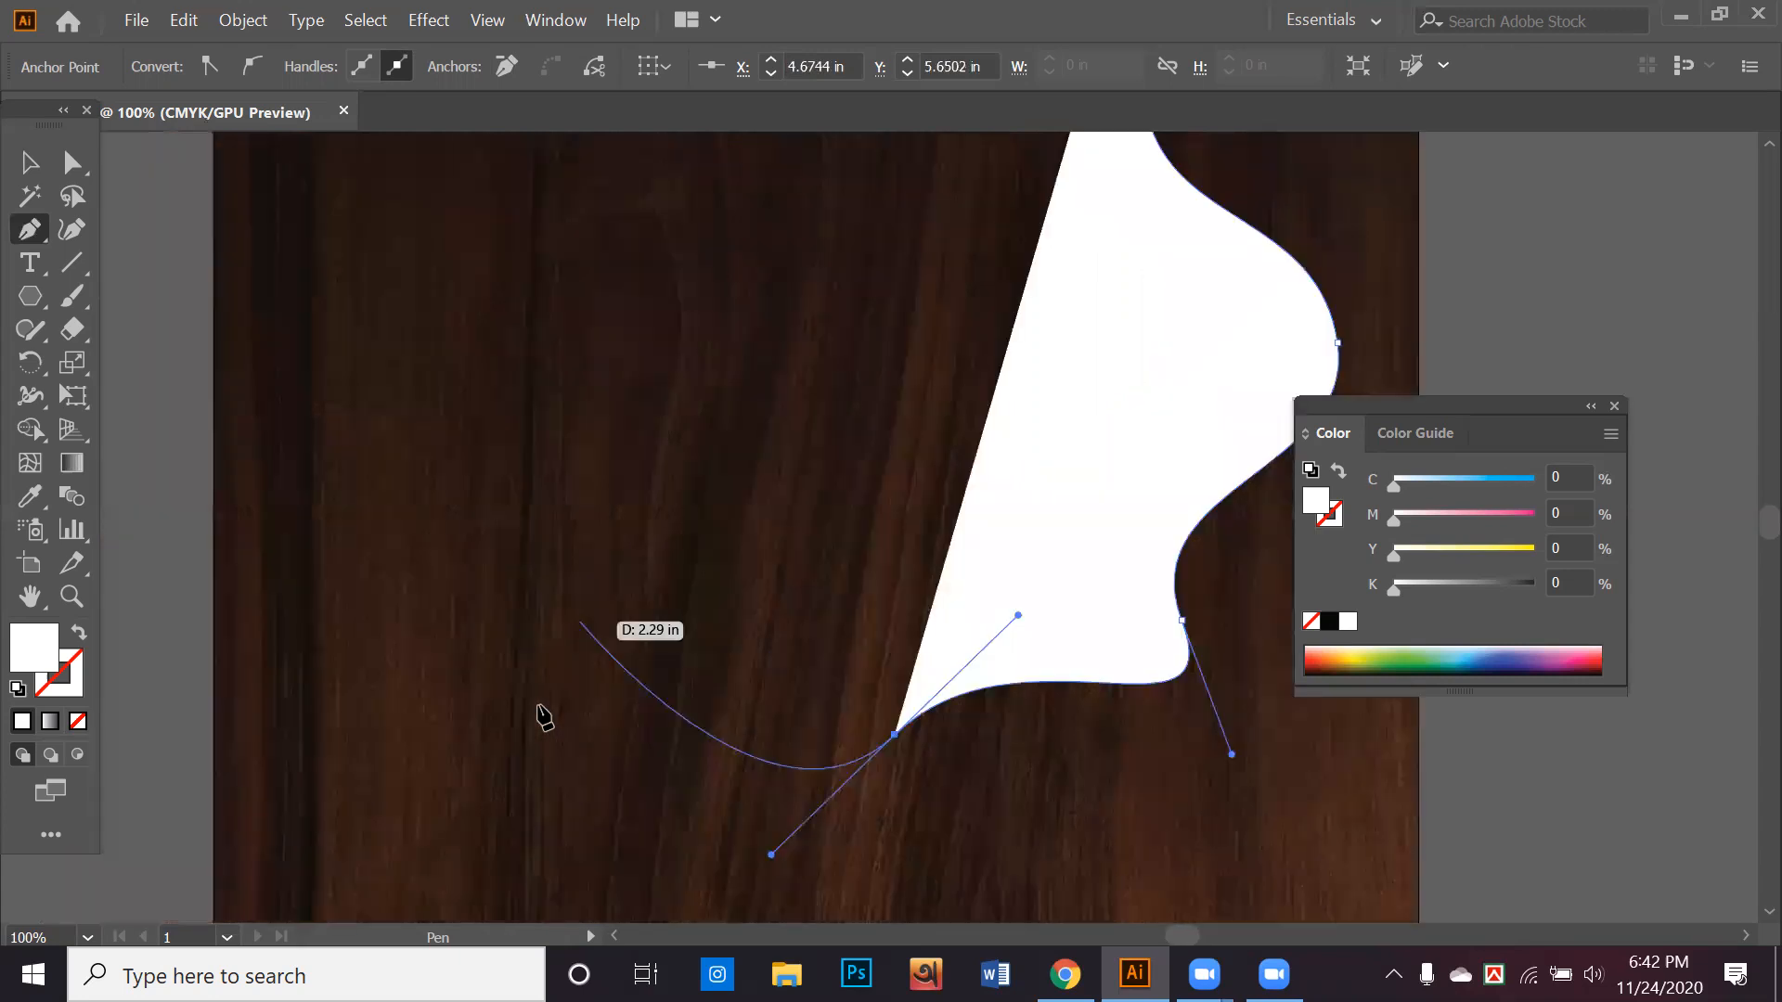
pyautogui.moveTo(539, 707); pyautogui.dragTo(311, 840)
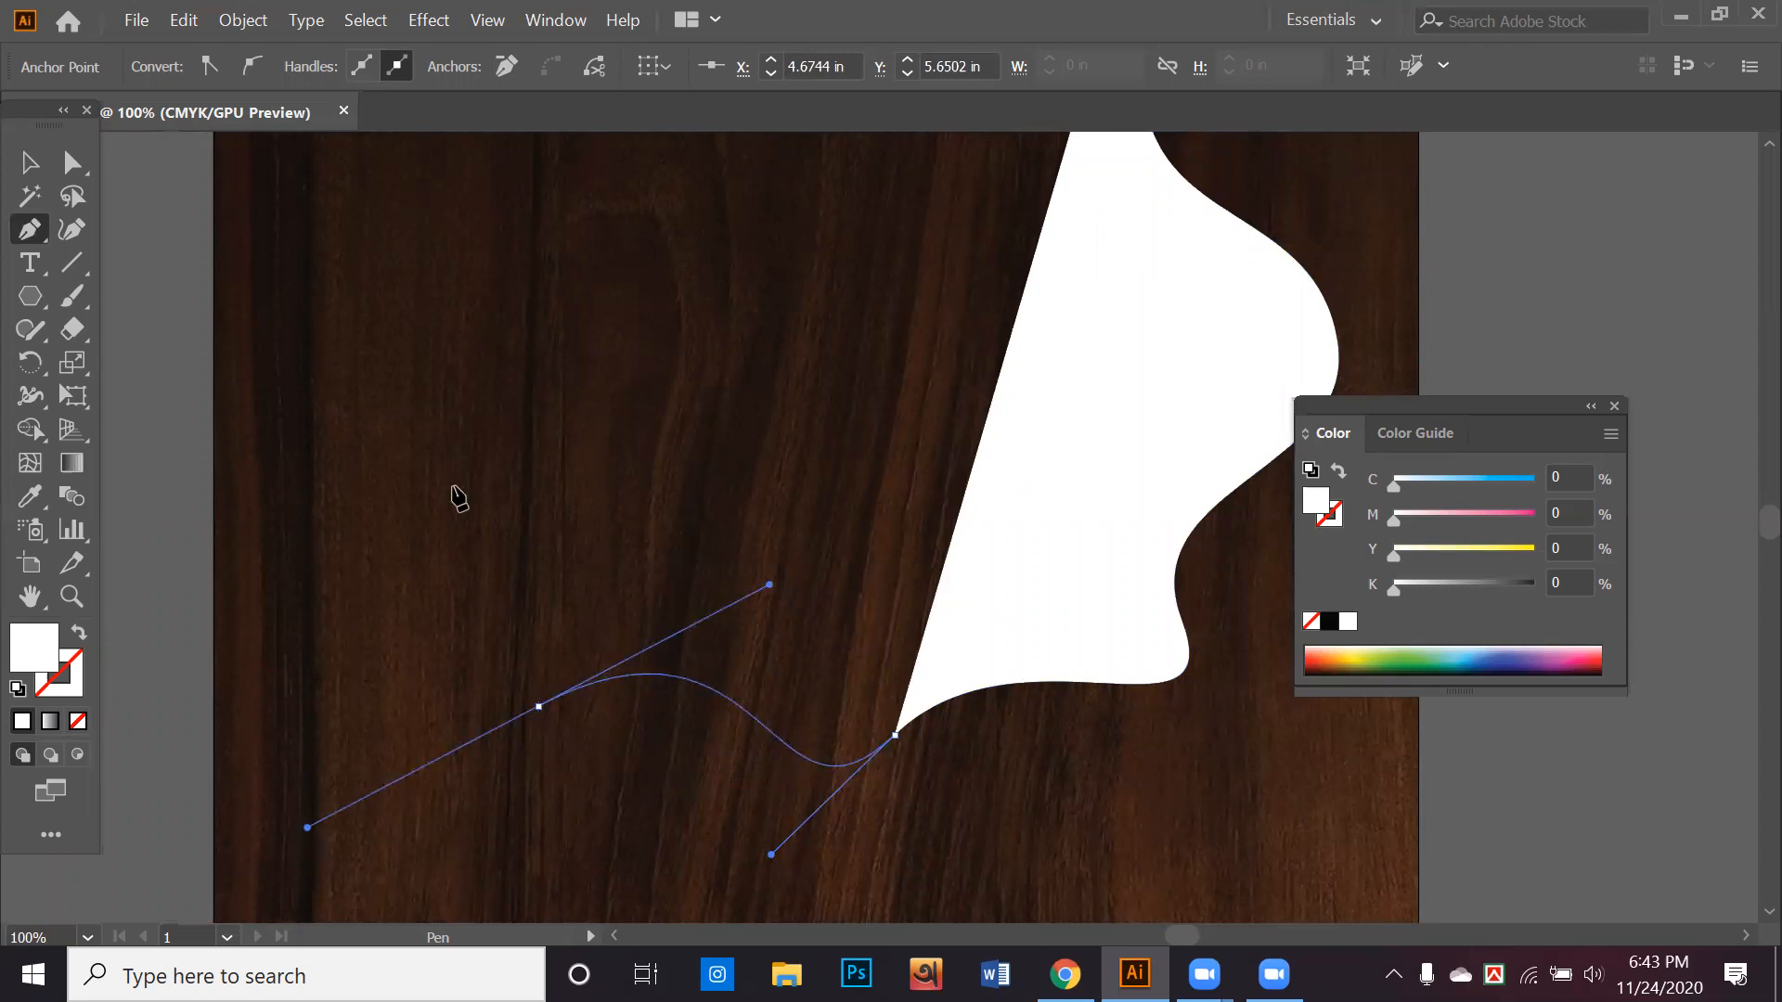
pyautogui.moveTo(454, 486); pyautogui.dragTo(348, 394)
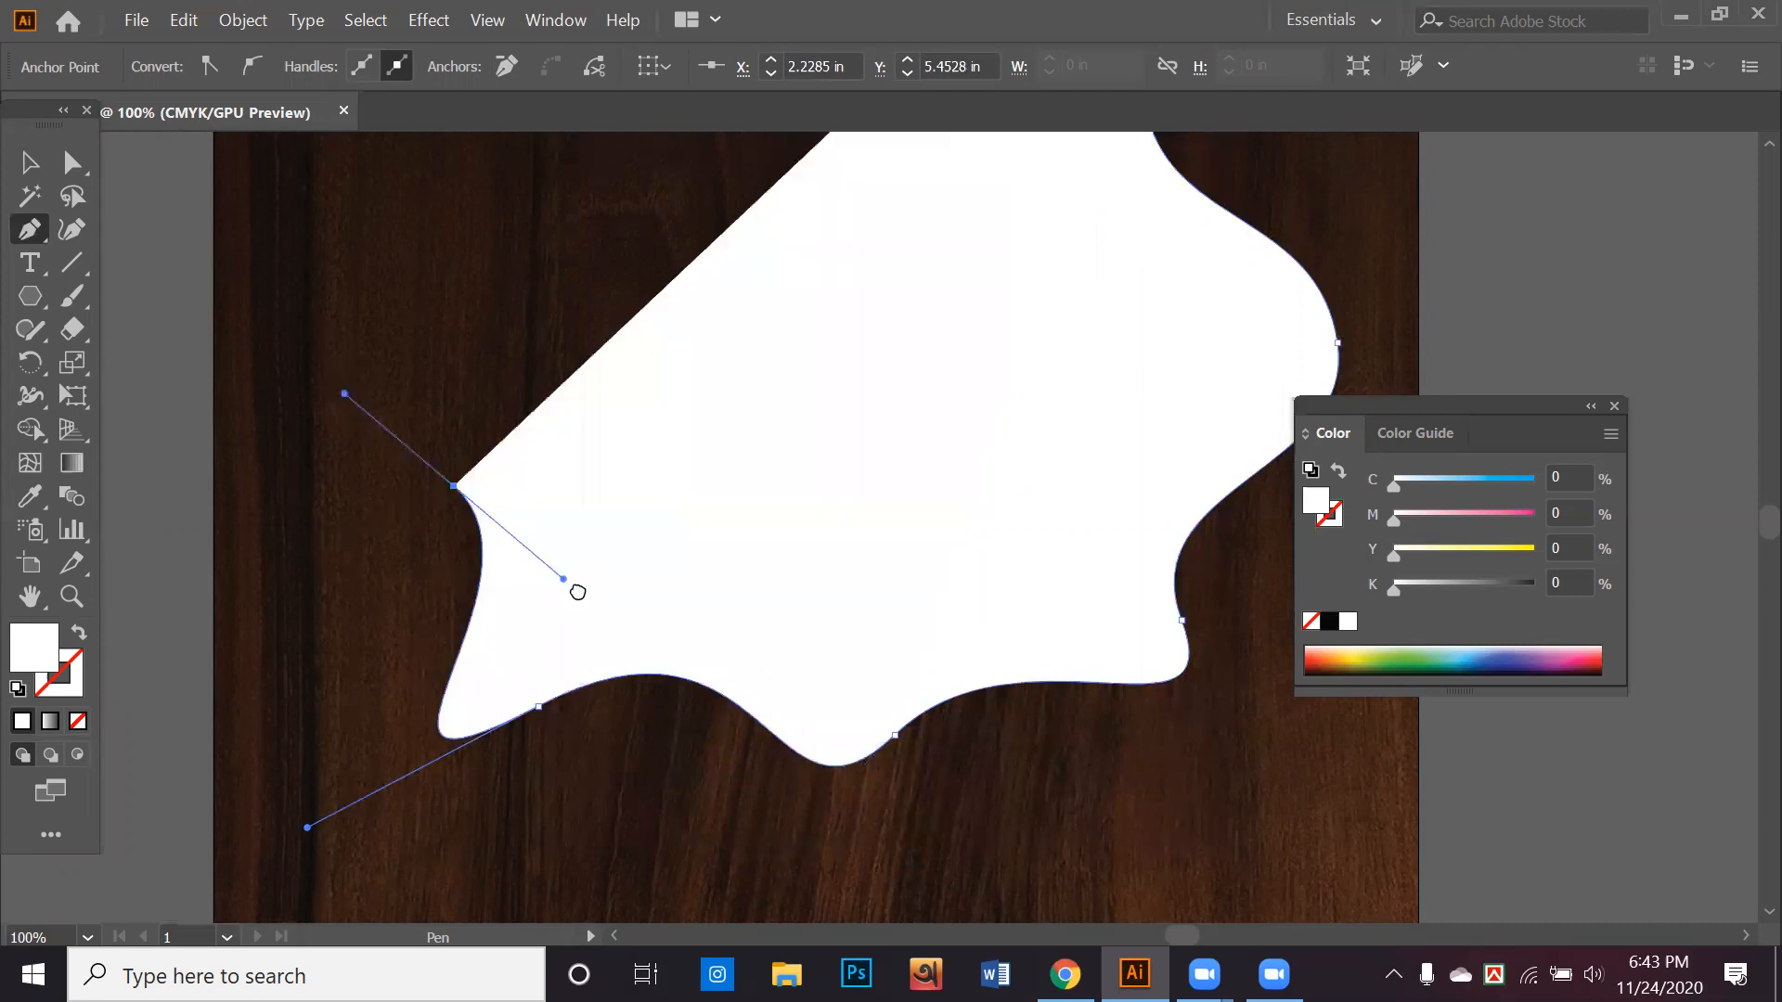
pyautogui.moveTo(577, 592); pyautogui.dragTo(681, 774)
pyautogui.moveTo(527, 436); pyautogui.dragTo(655, 326)
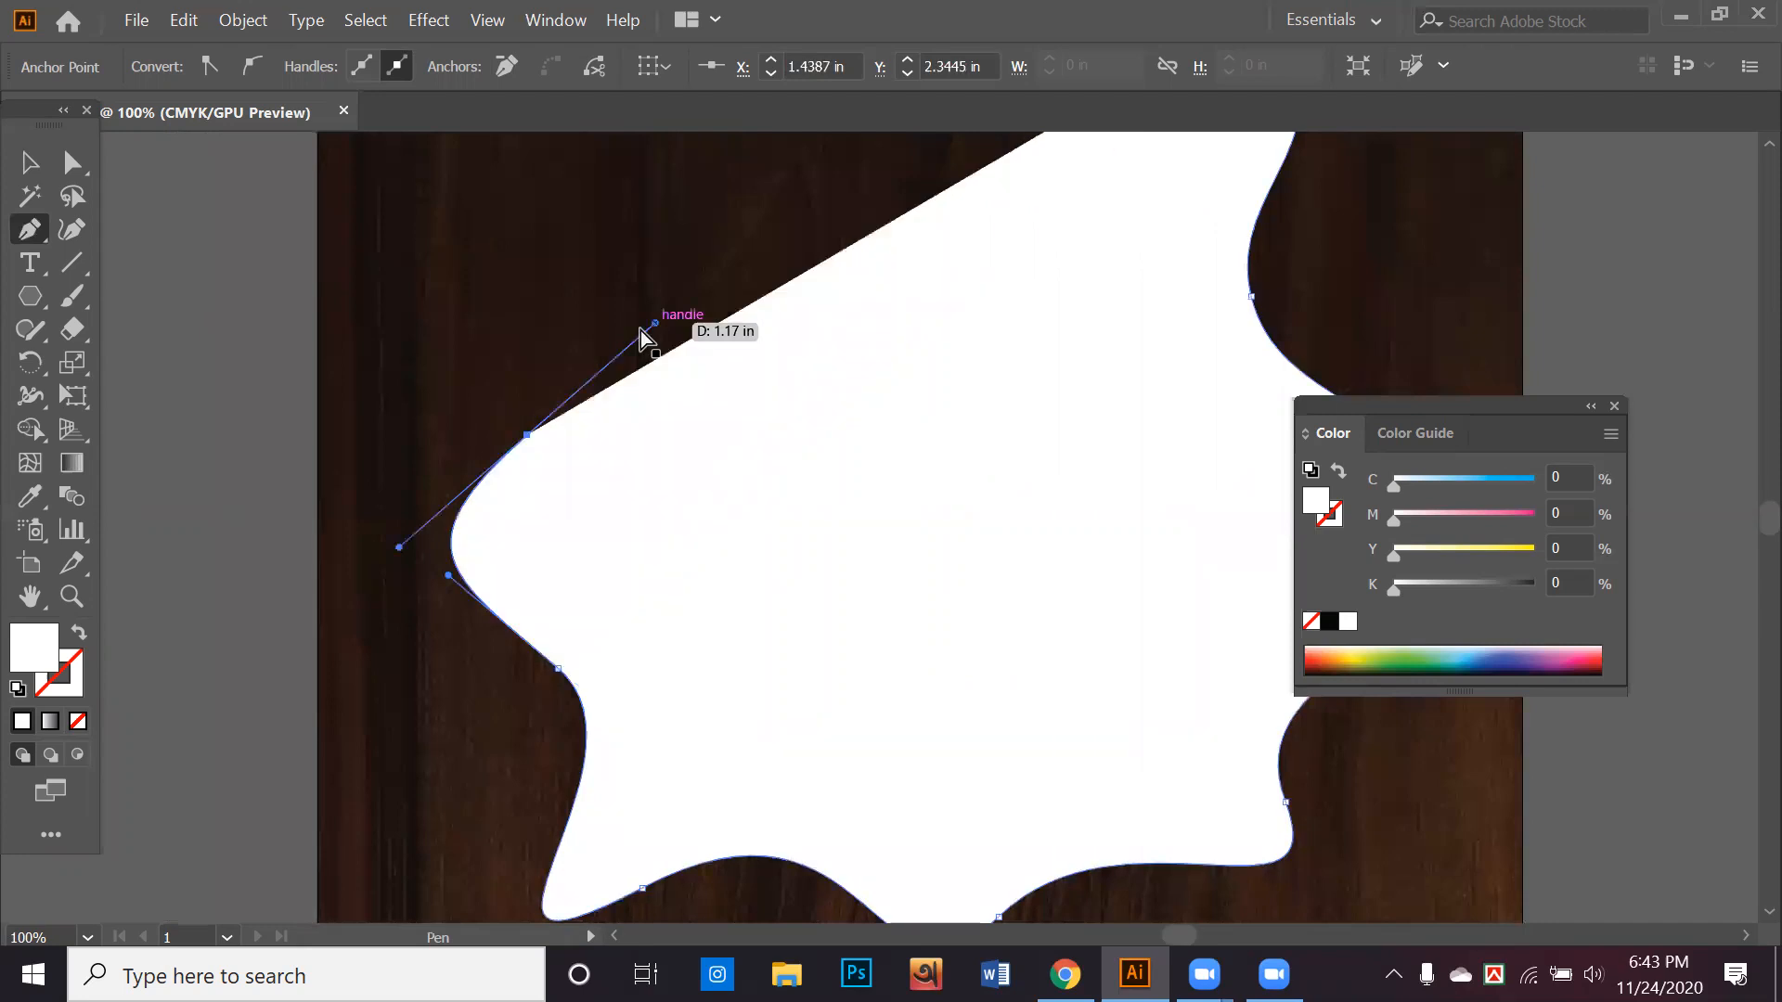
# Continue the curves up the left side and across the top above the wood background, and close the path at its starting anchor
pyautogui.moveTo(520, 219); pyautogui.dragTo(616, 429)
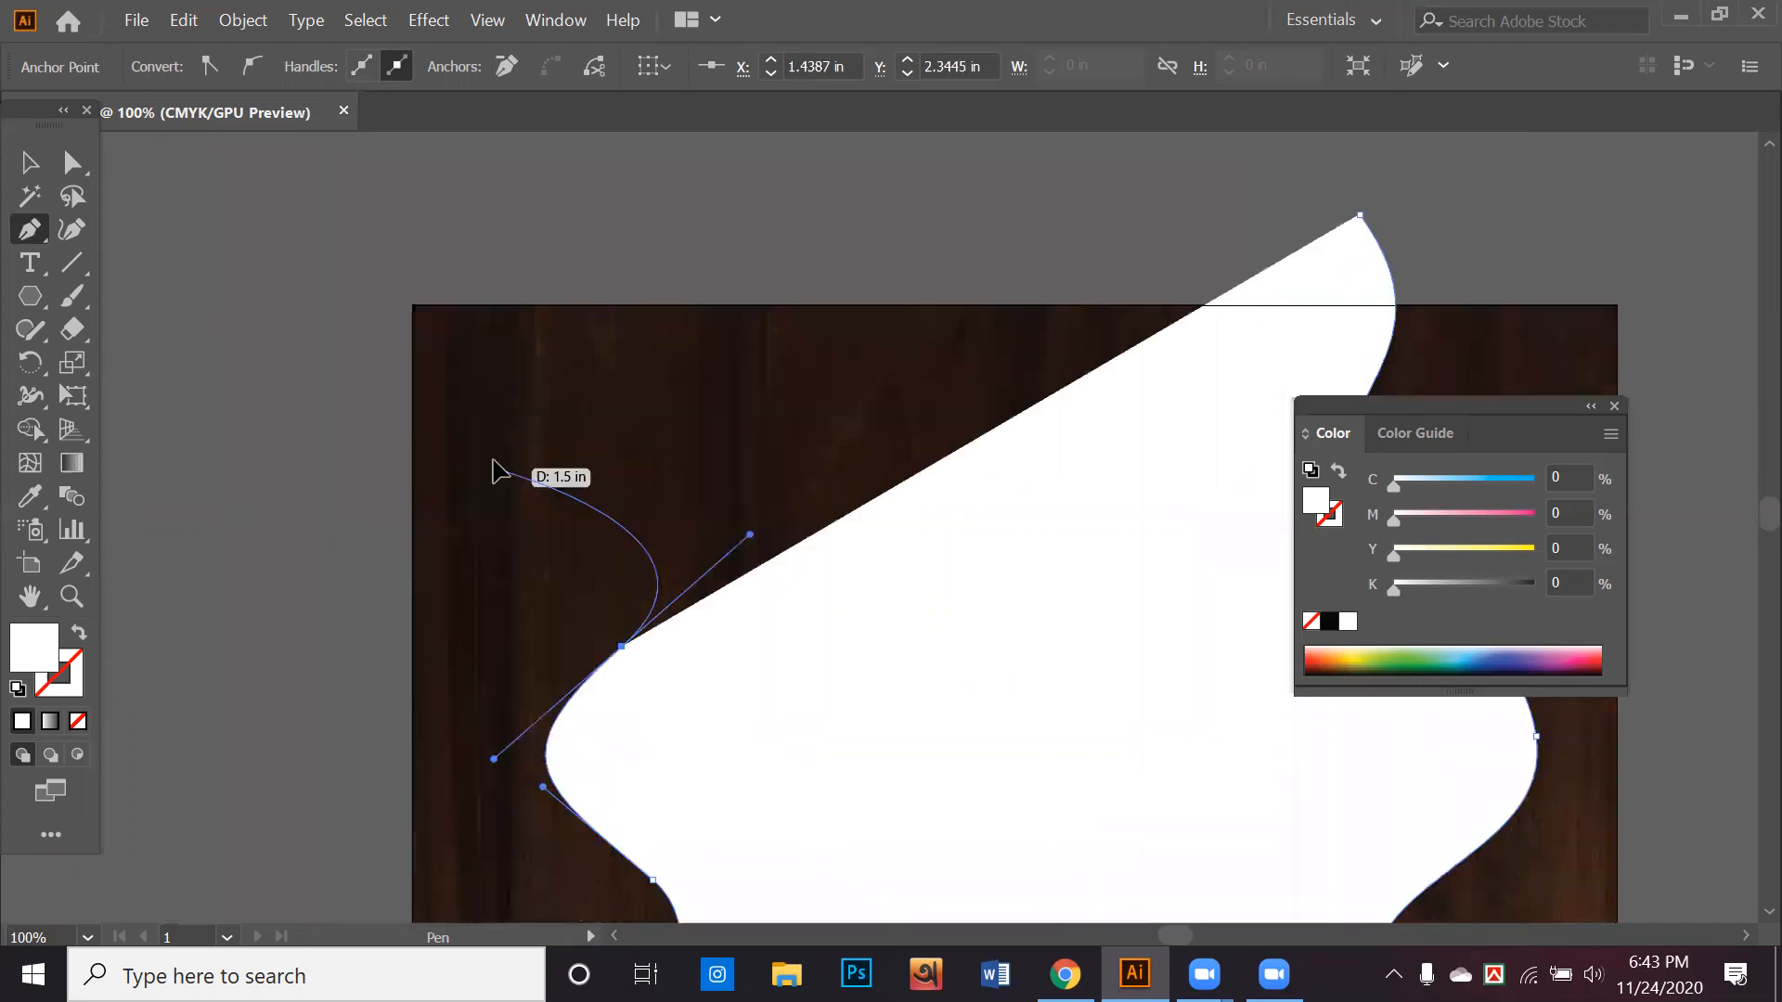
pyautogui.moveTo(566, 363); pyautogui.dragTo(548, 365)
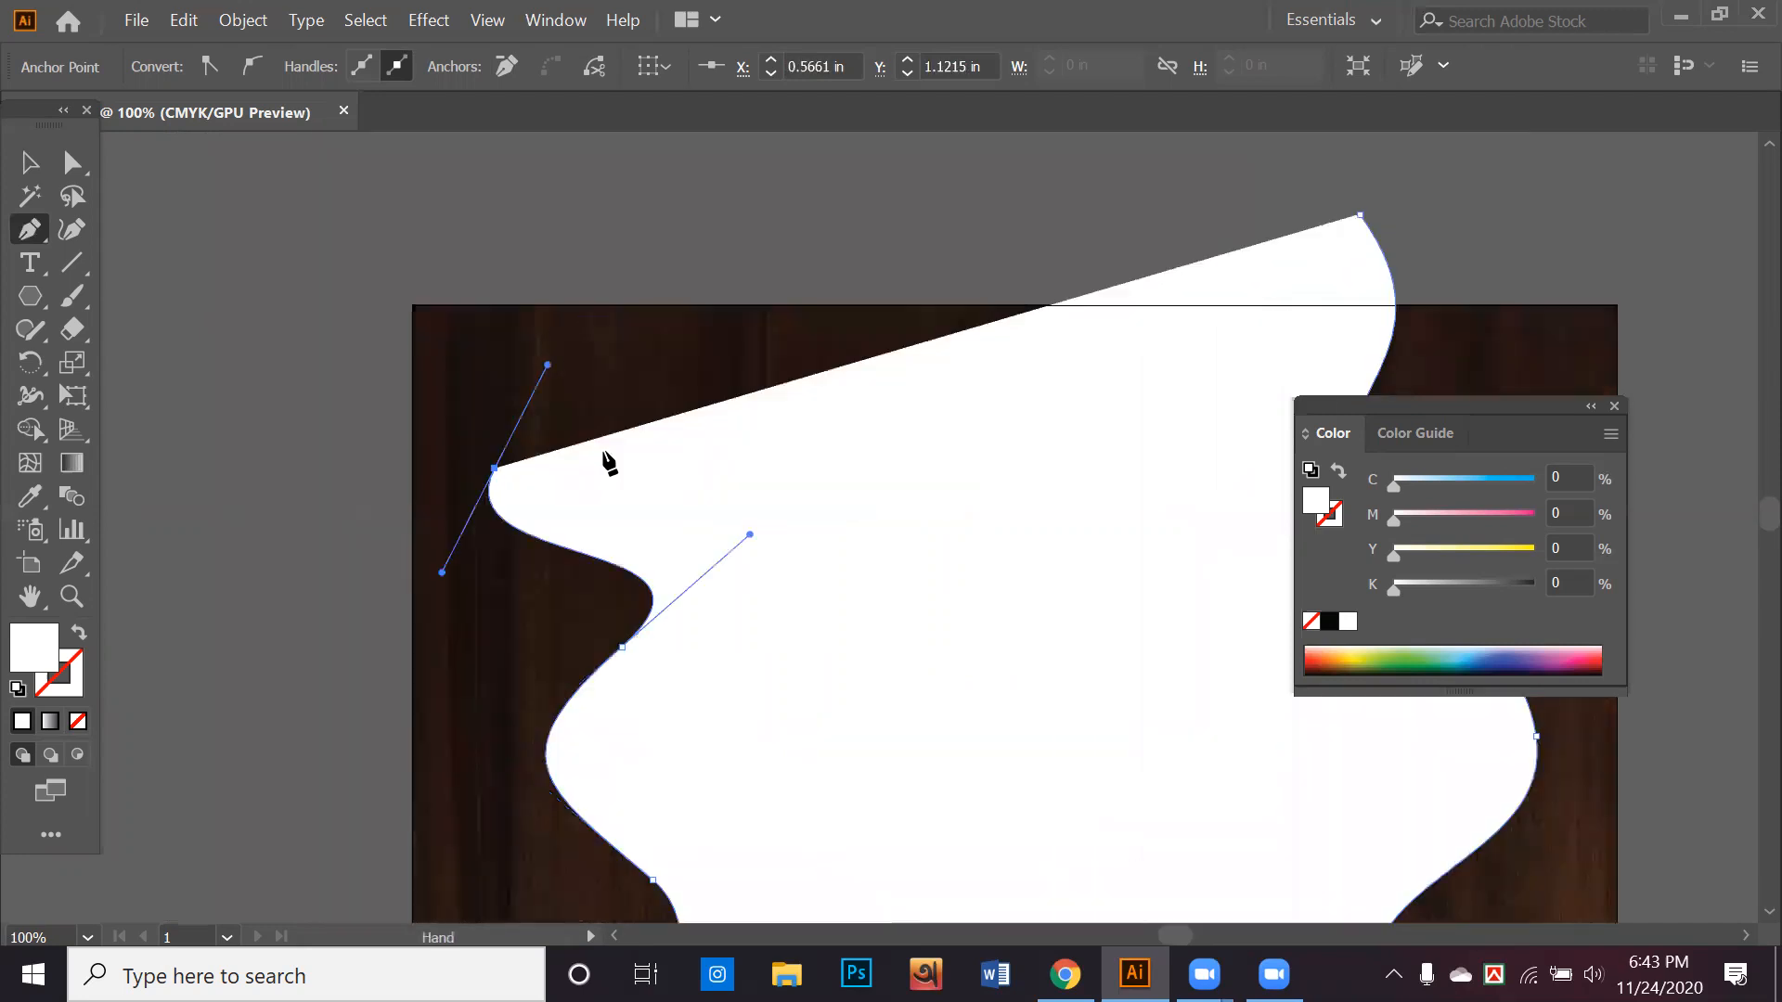
pyautogui.moveTo(546, 243); pyautogui.dragTo(603, 453)
pyautogui.moveTo(764, 471); pyautogui.dragTo(812, 496)
pyautogui.moveTo(982, 455); pyautogui.dragTo(692, 509)
pyautogui.moveTo(758, 411); pyautogui.dragTo(968, 368)
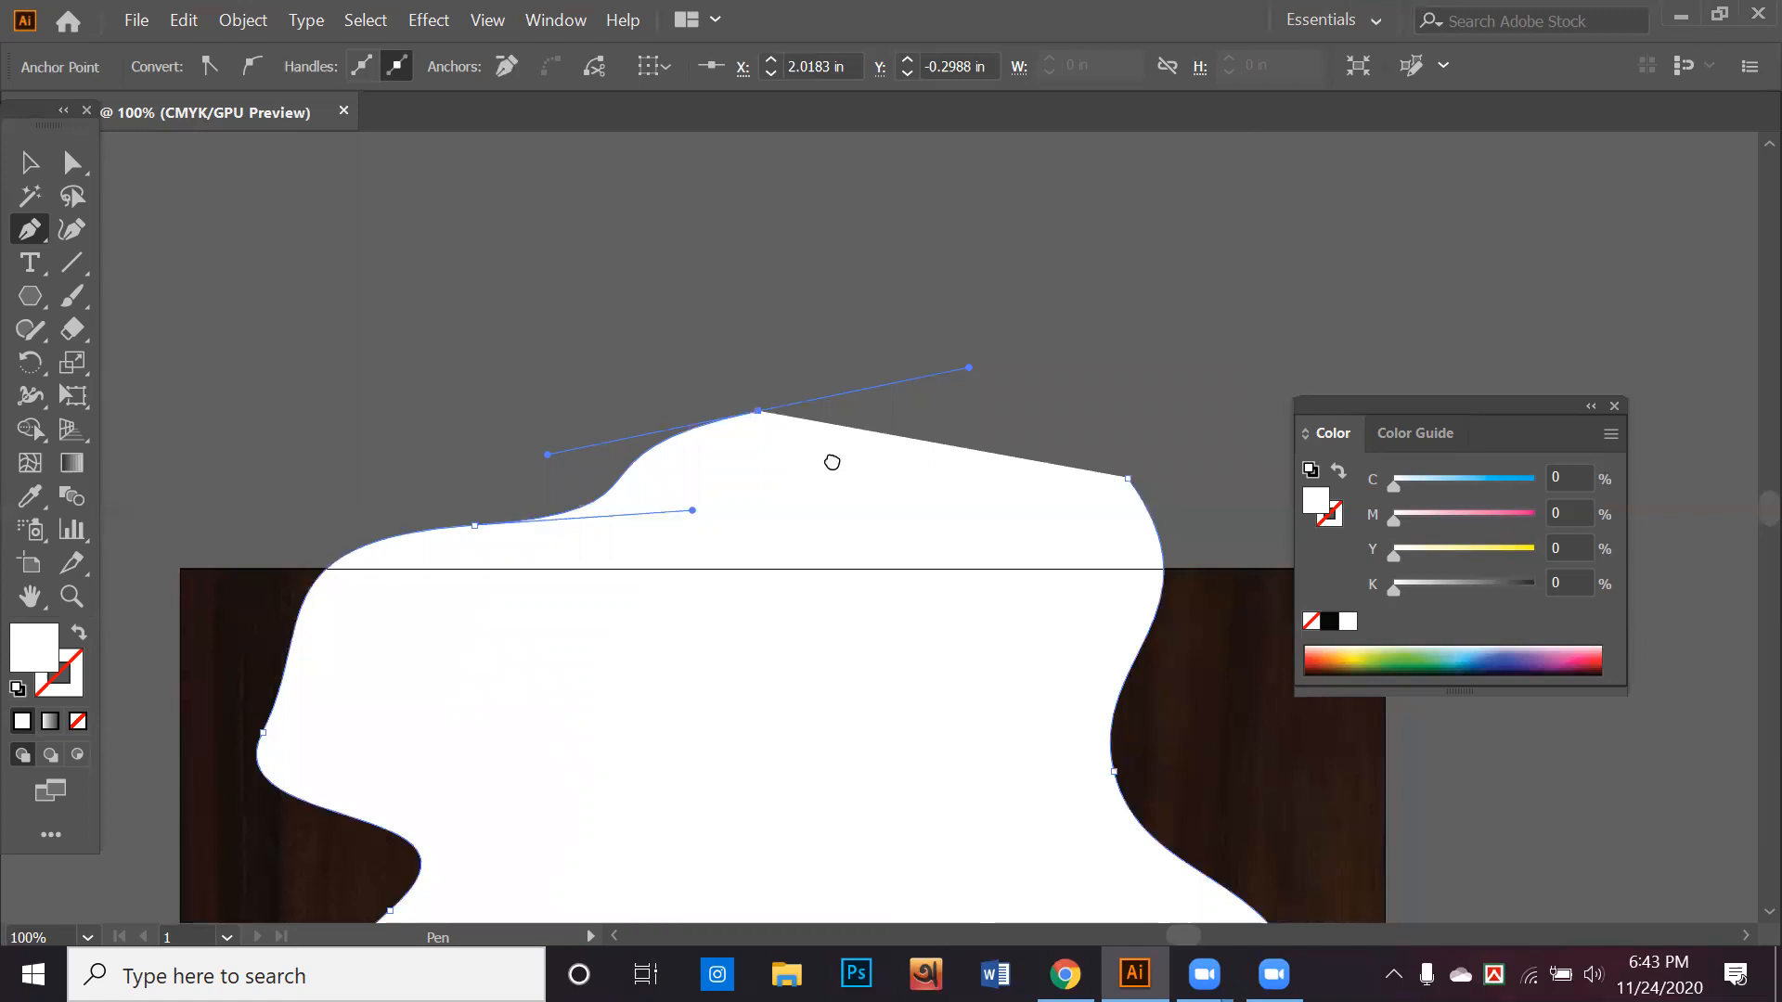
pyautogui.moveTo(1129, 478); pyautogui.dragTo(1185, 390)
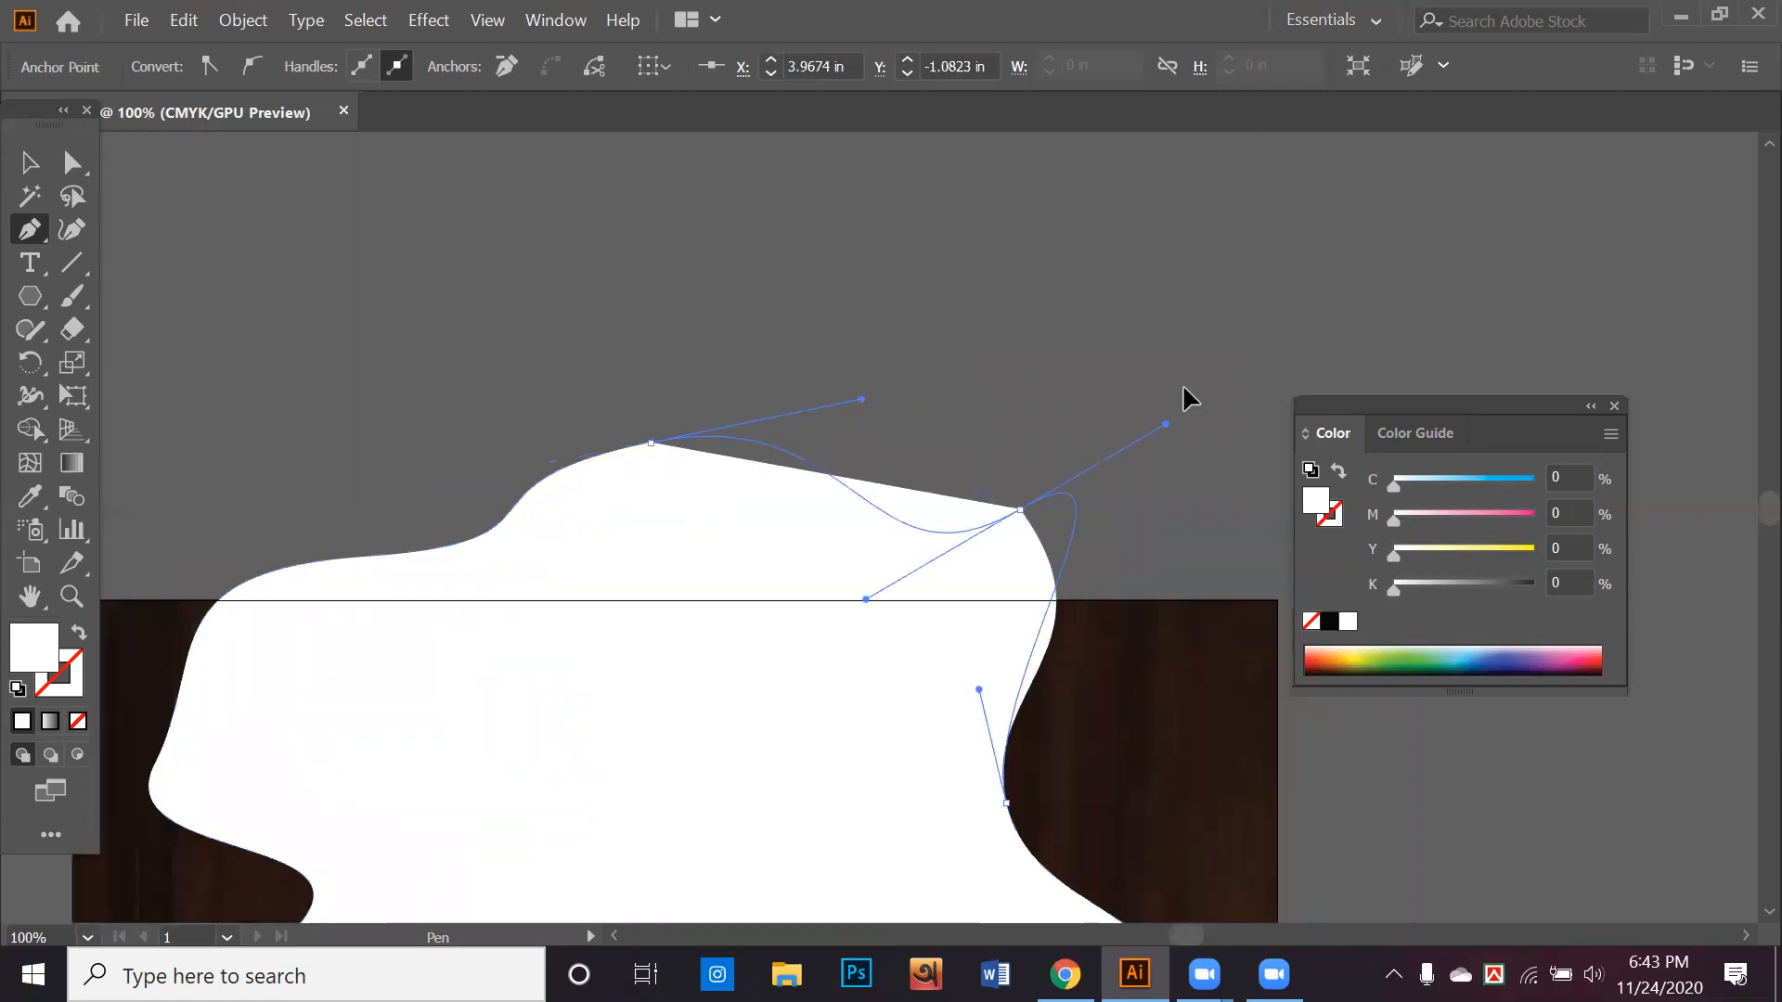
pyautogui.moveTo(1200, 516); pyautogui.dragTo(1201, 527)
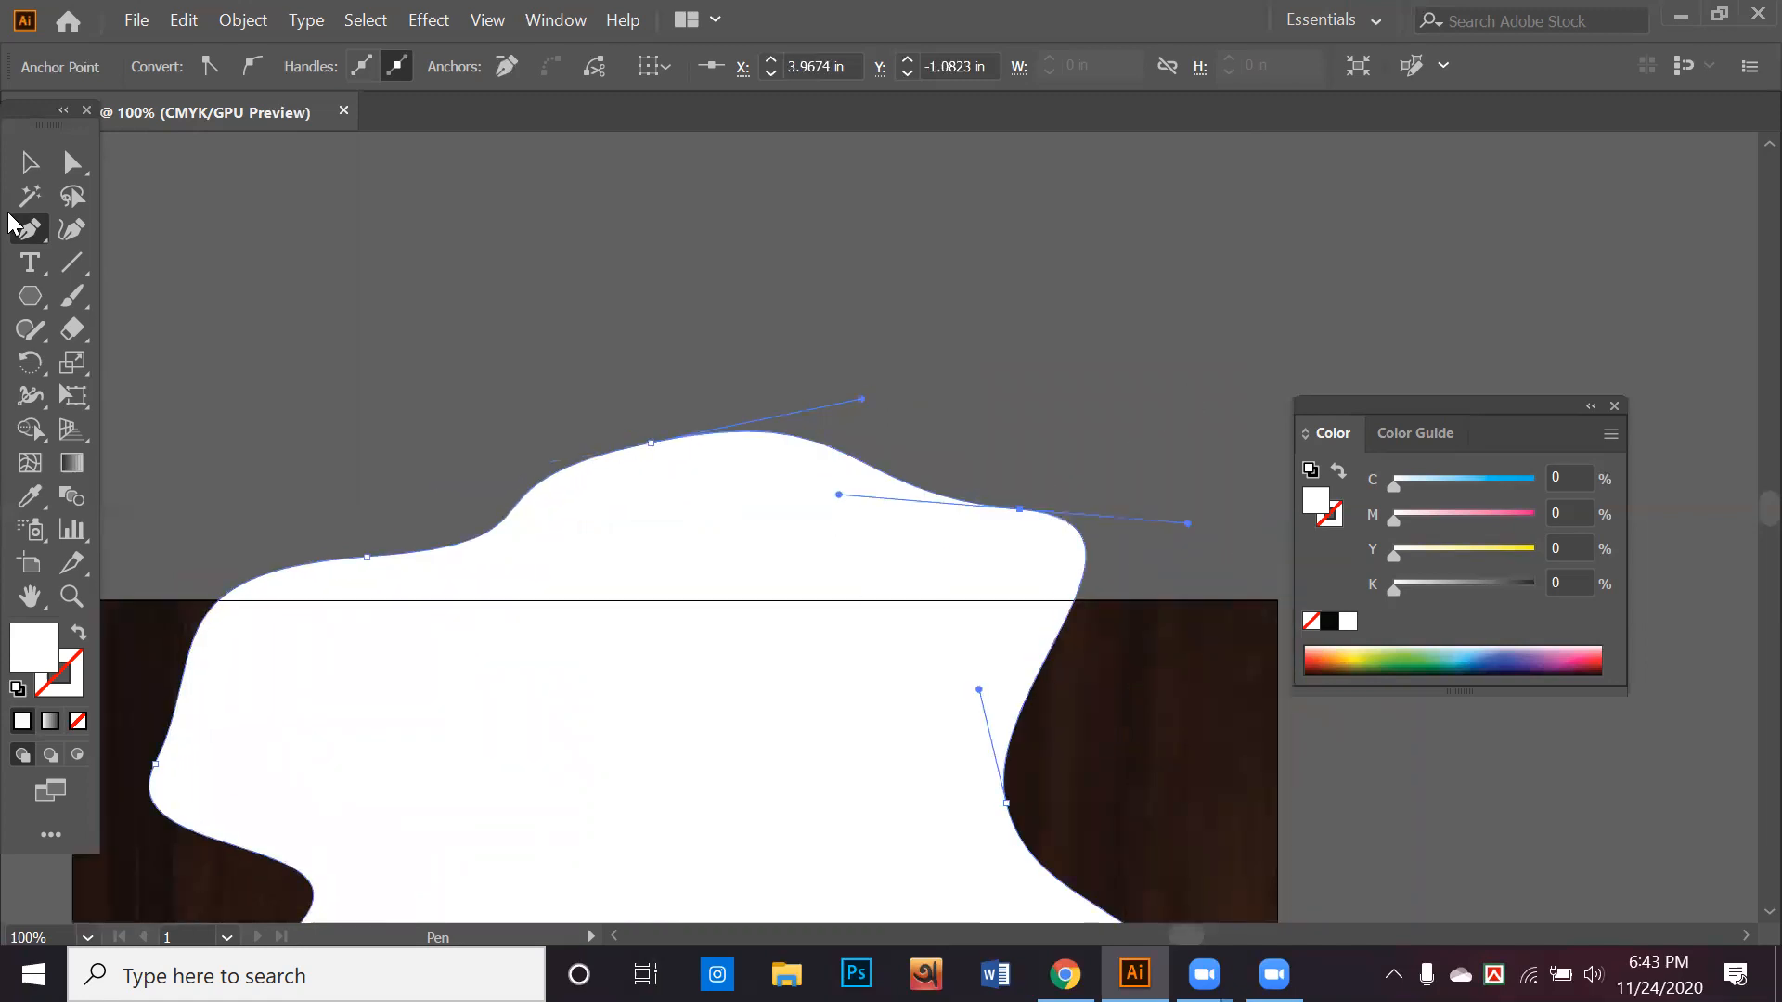
# Move the white wavy shape off the wood background to the empty area above its upper right corner
pyautogui.press('v')
pyautogui.click(628, 385)
pyautogui.scroll(-1, 629, 385)
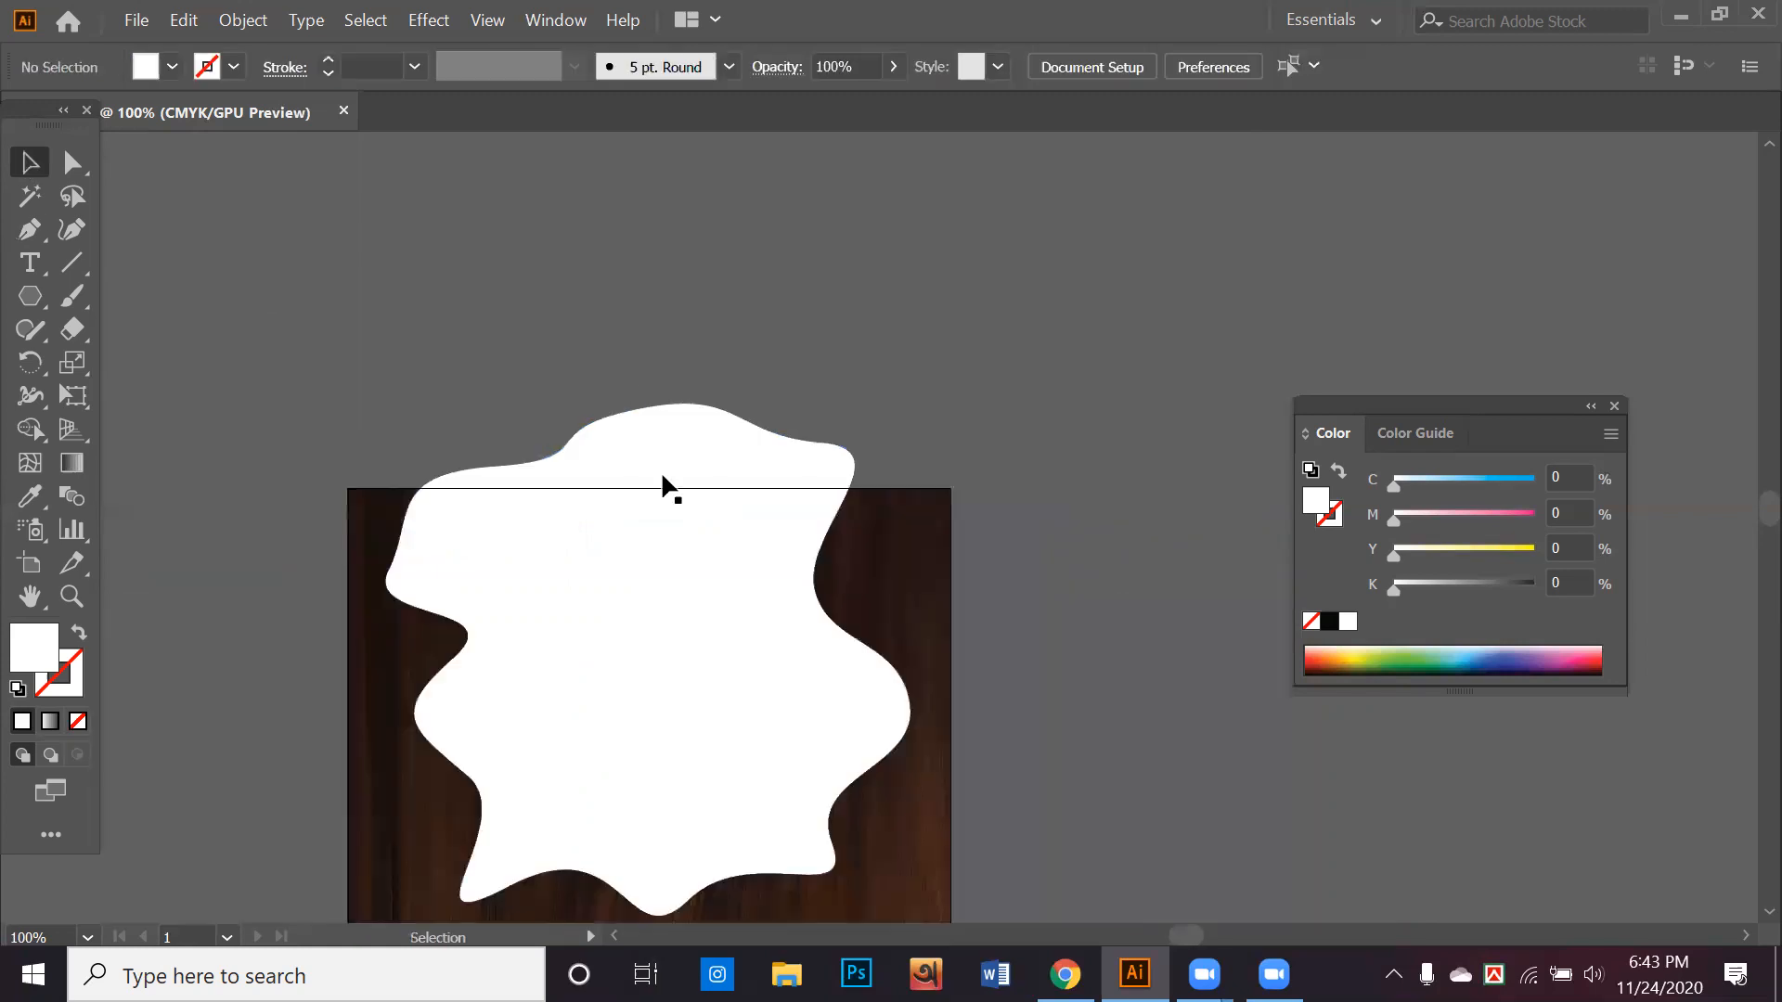
pyautogui.scroll(-1, 664, 486)
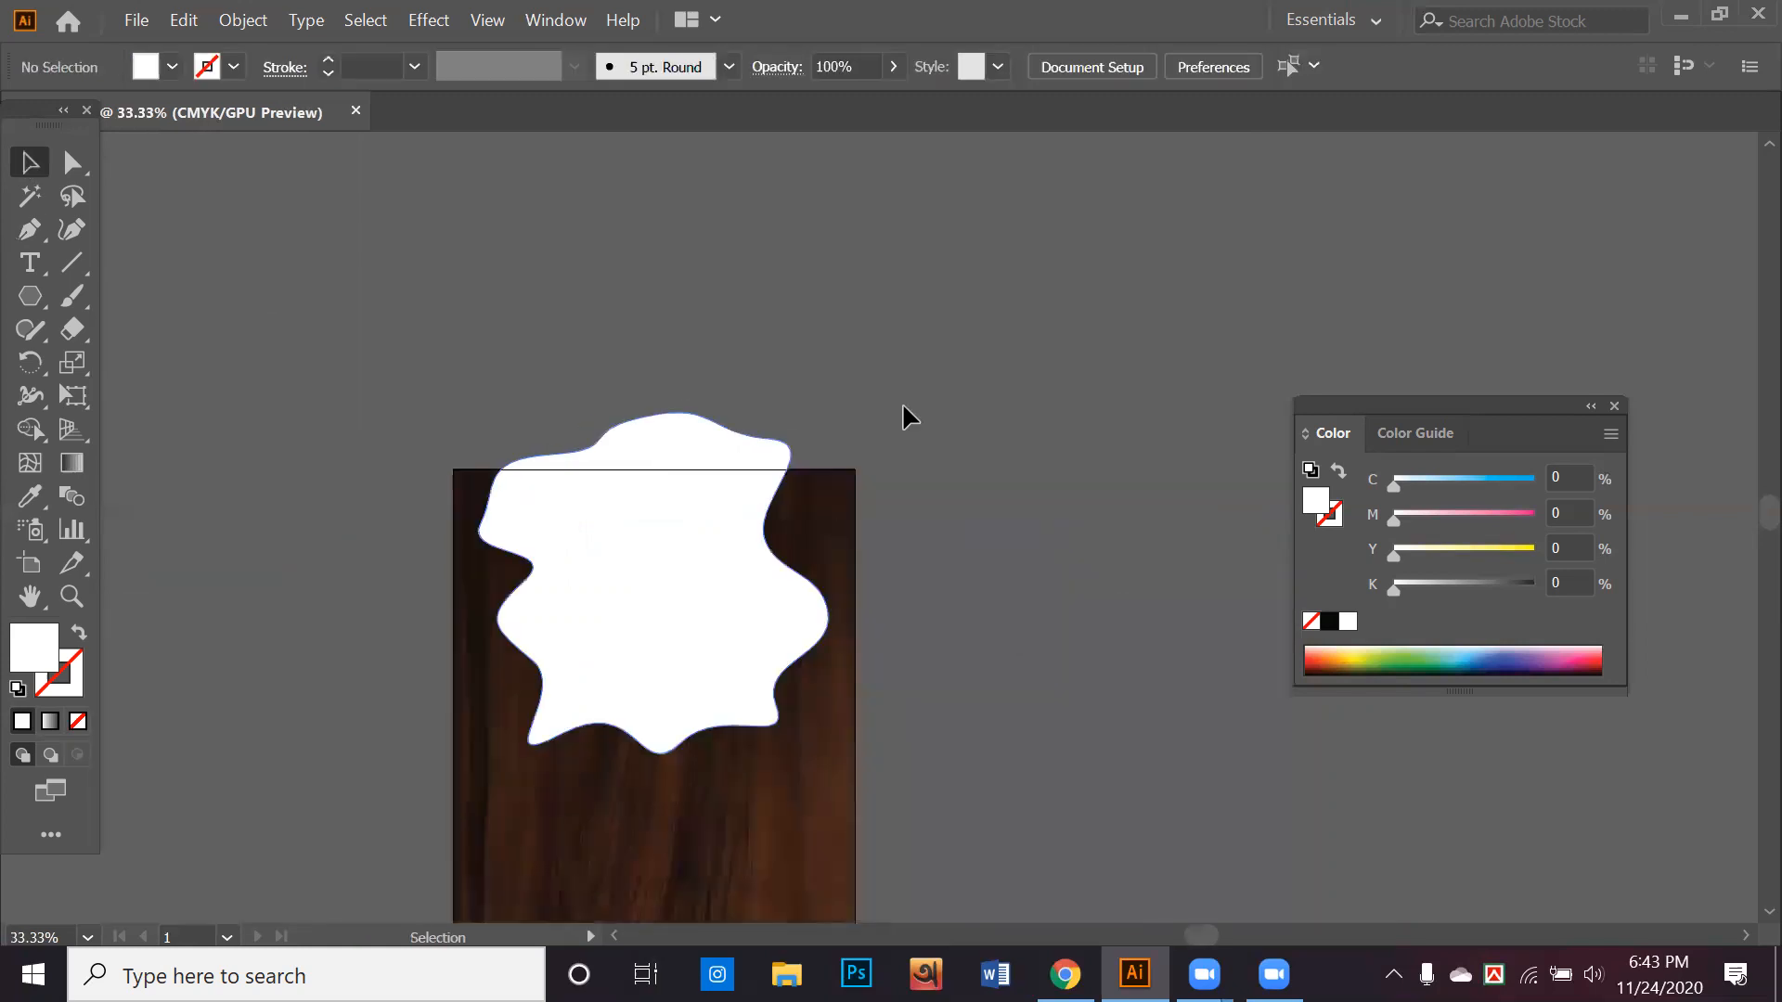
pyautogui.moveTo(905, 408); pyautogui.dragTo(1017, 487)
pyautogui.moveTo(1138, 316); pyautogui.dragTo(1060, 329)
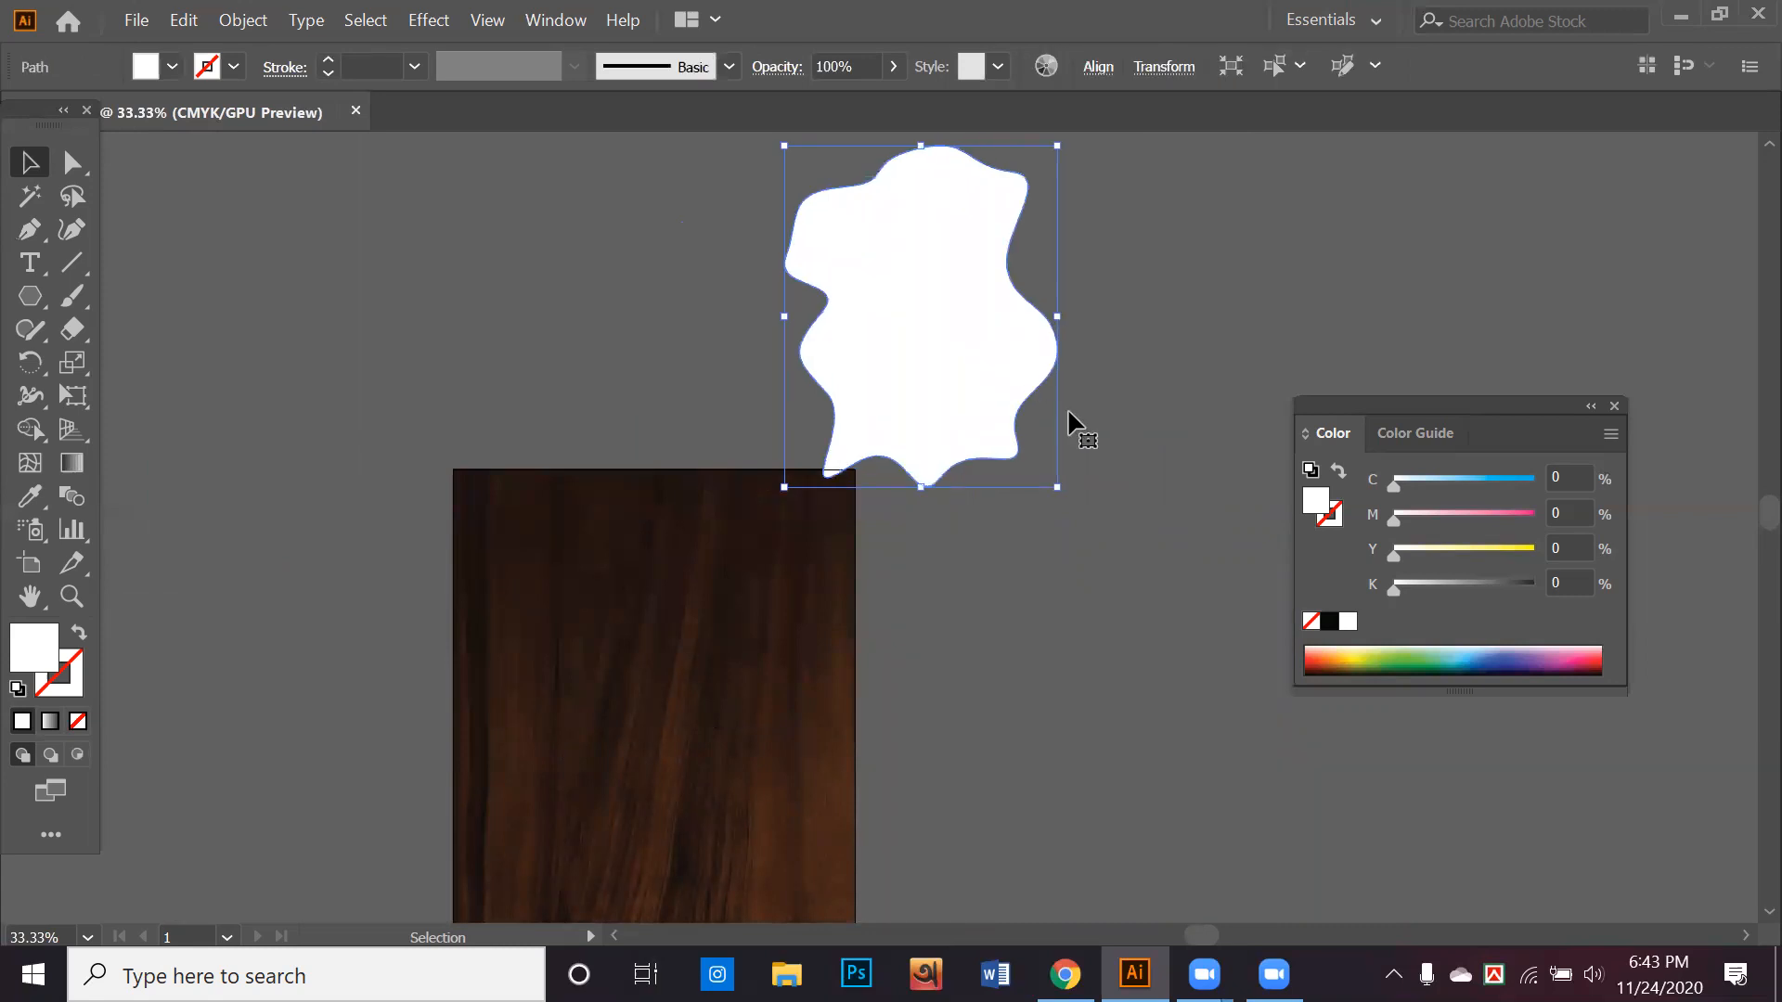
pyautogui.moveTo(1085, 469); pyautogui.dragTo(1128, 422)
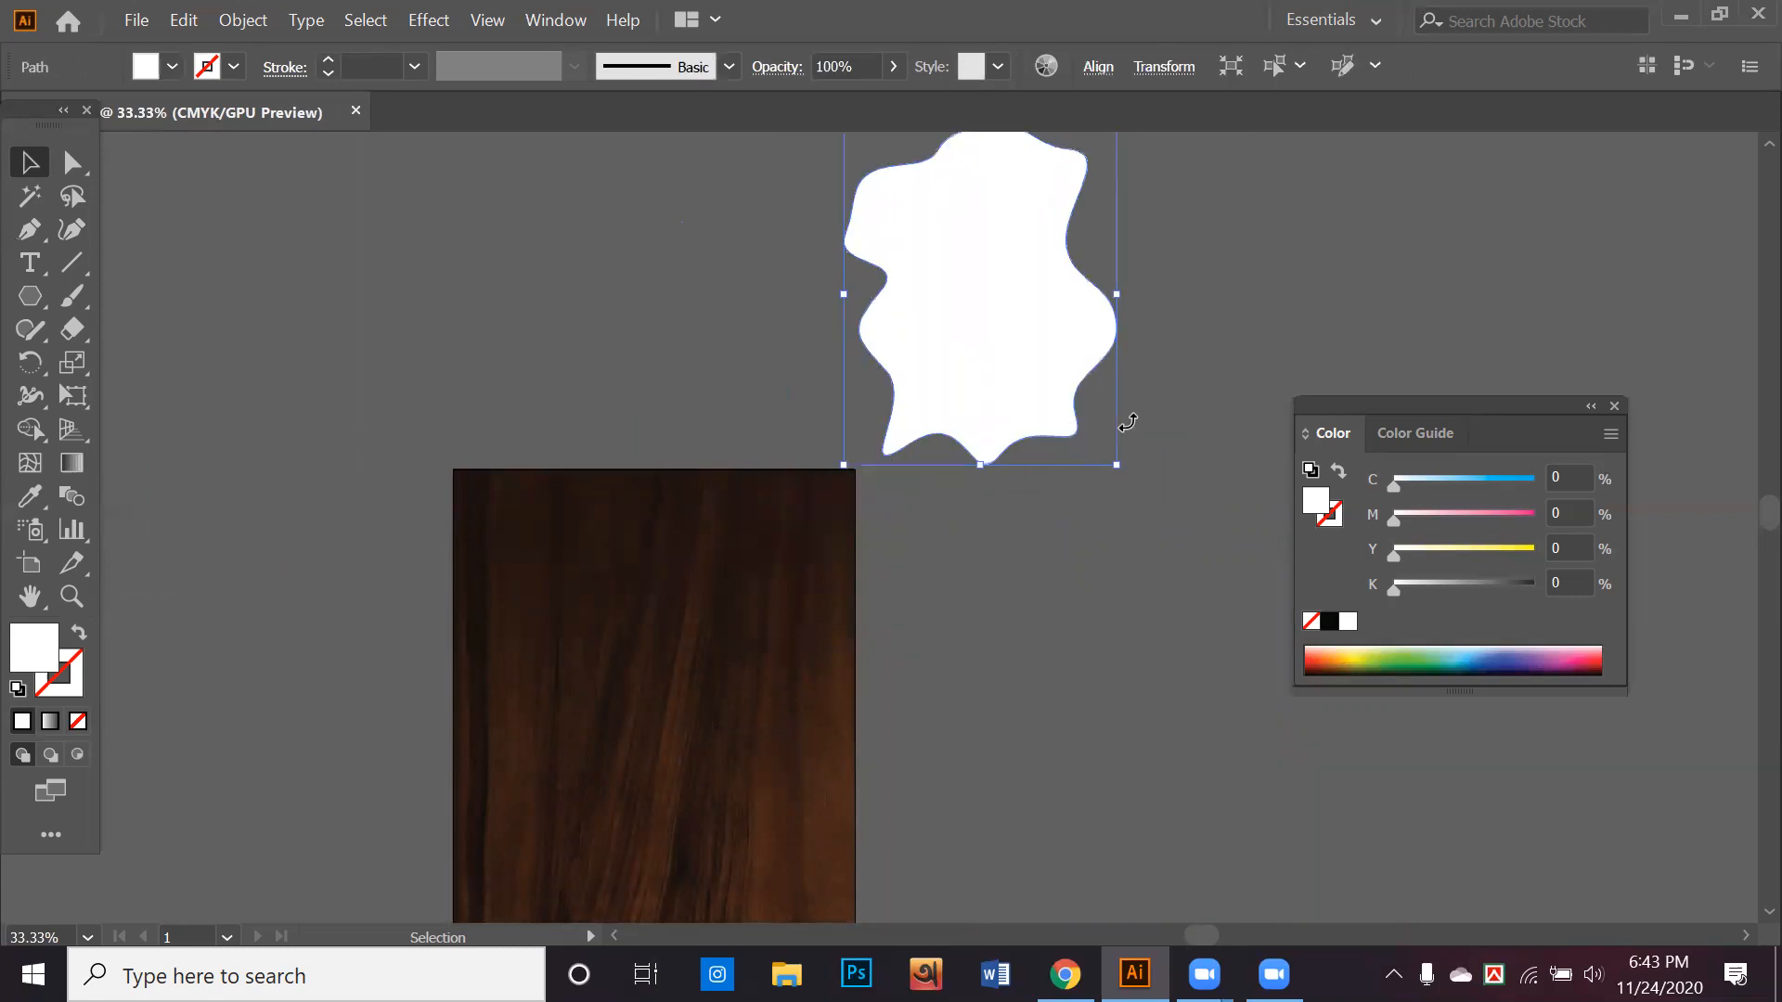
# Rotate the white wavy shape 90 degrees counterclockwise into landscape orientation and reduce its height slightly from the top
pyautogui.moveTo(1134, 199); pyautogui.dragTo(1150, 243)
pyautogui.moveTo(1246, 288); pyautogui.dragTo(1246, 287)
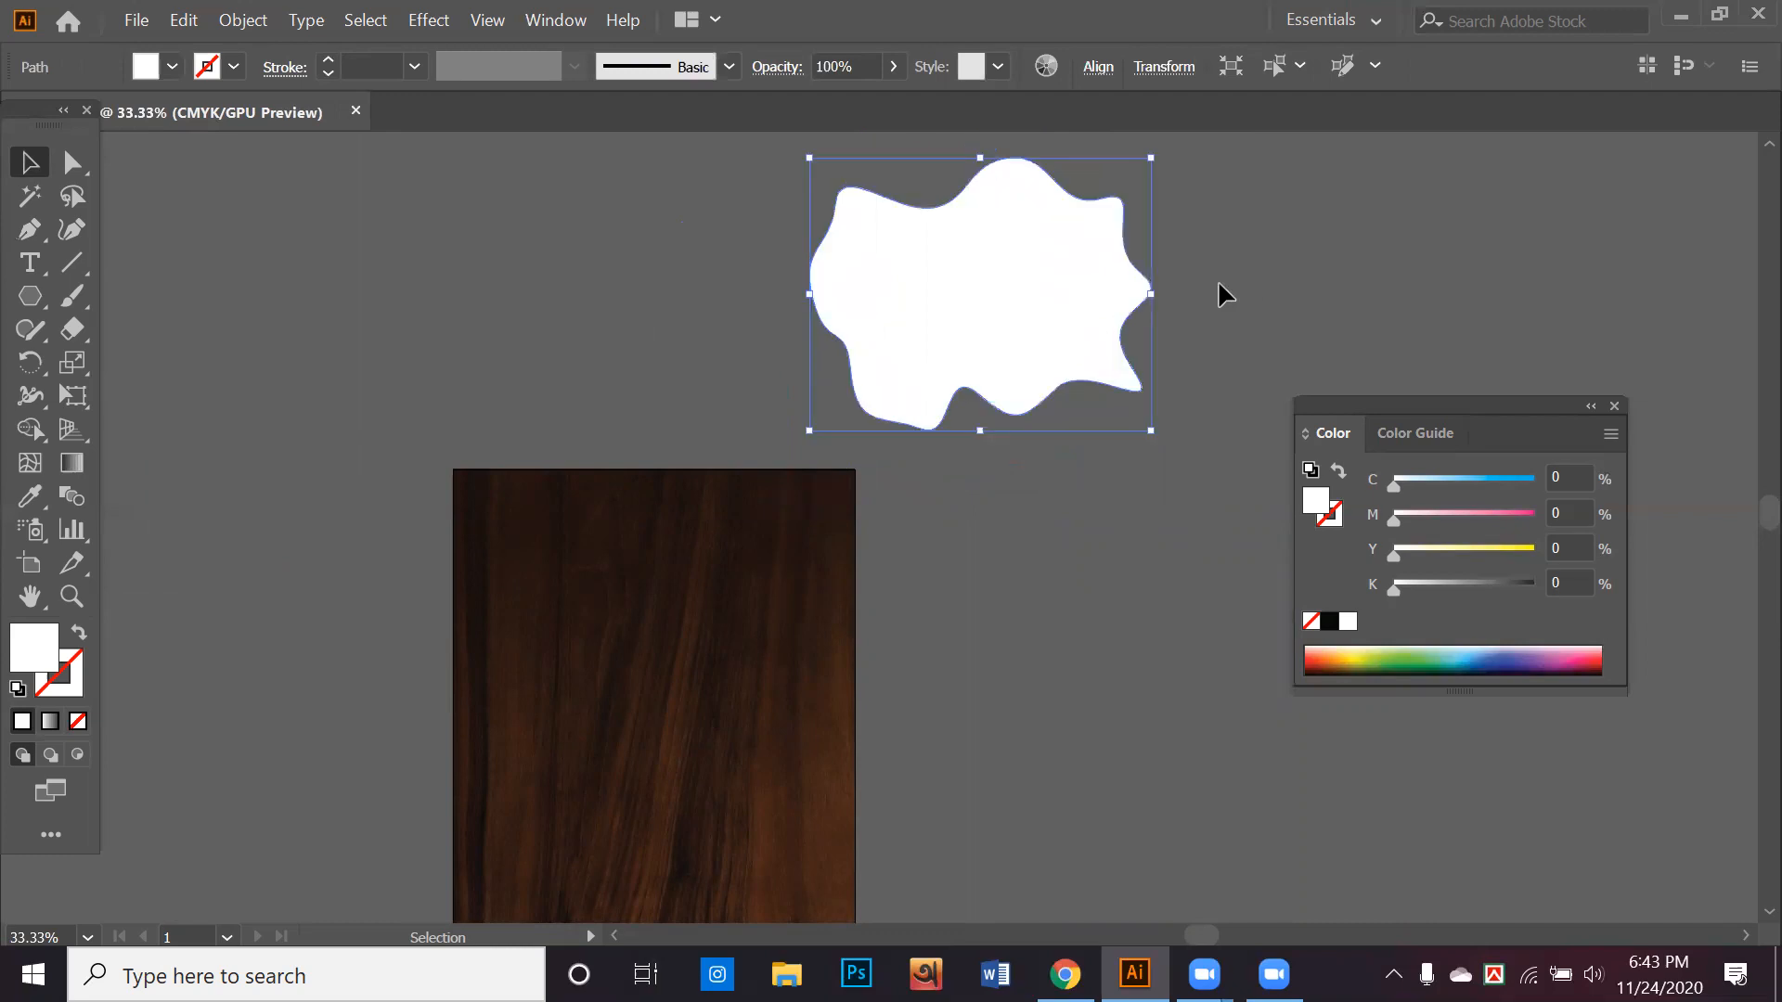
pyautogui.click(1198, 371)
pyautogui.click(966, 191)
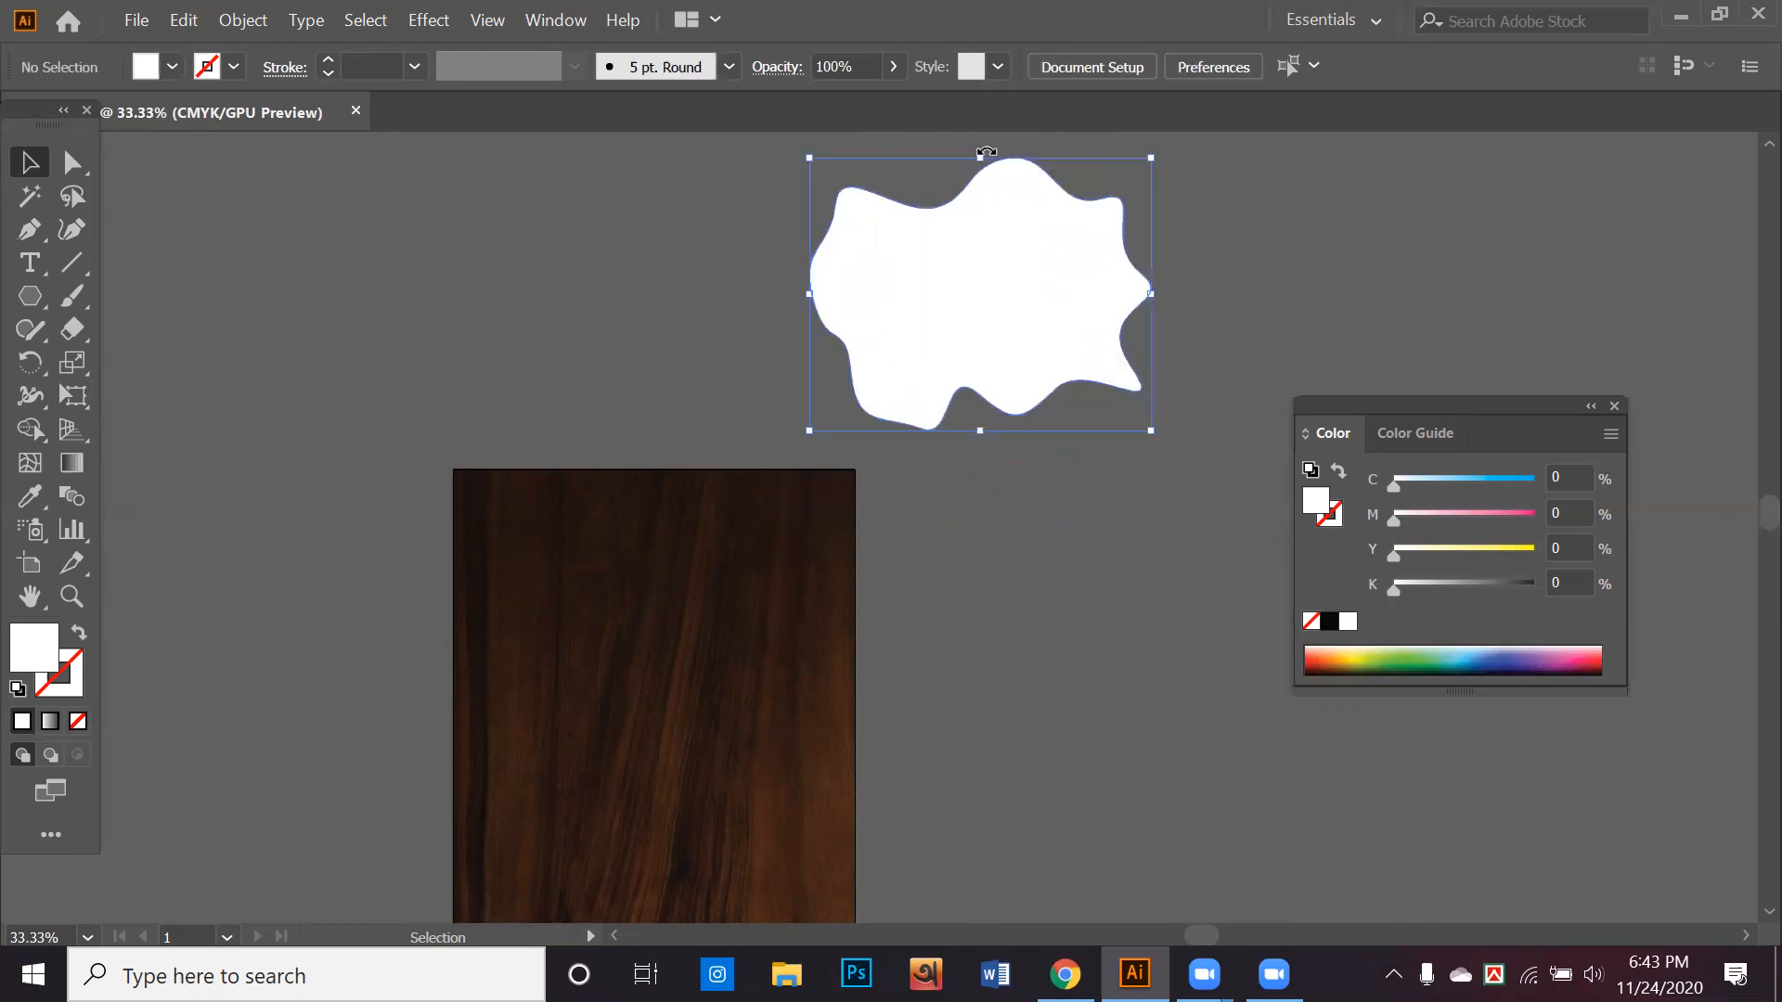
pyautogui.moveTo(966, 191); pyautogui.dragTo(980, 203)
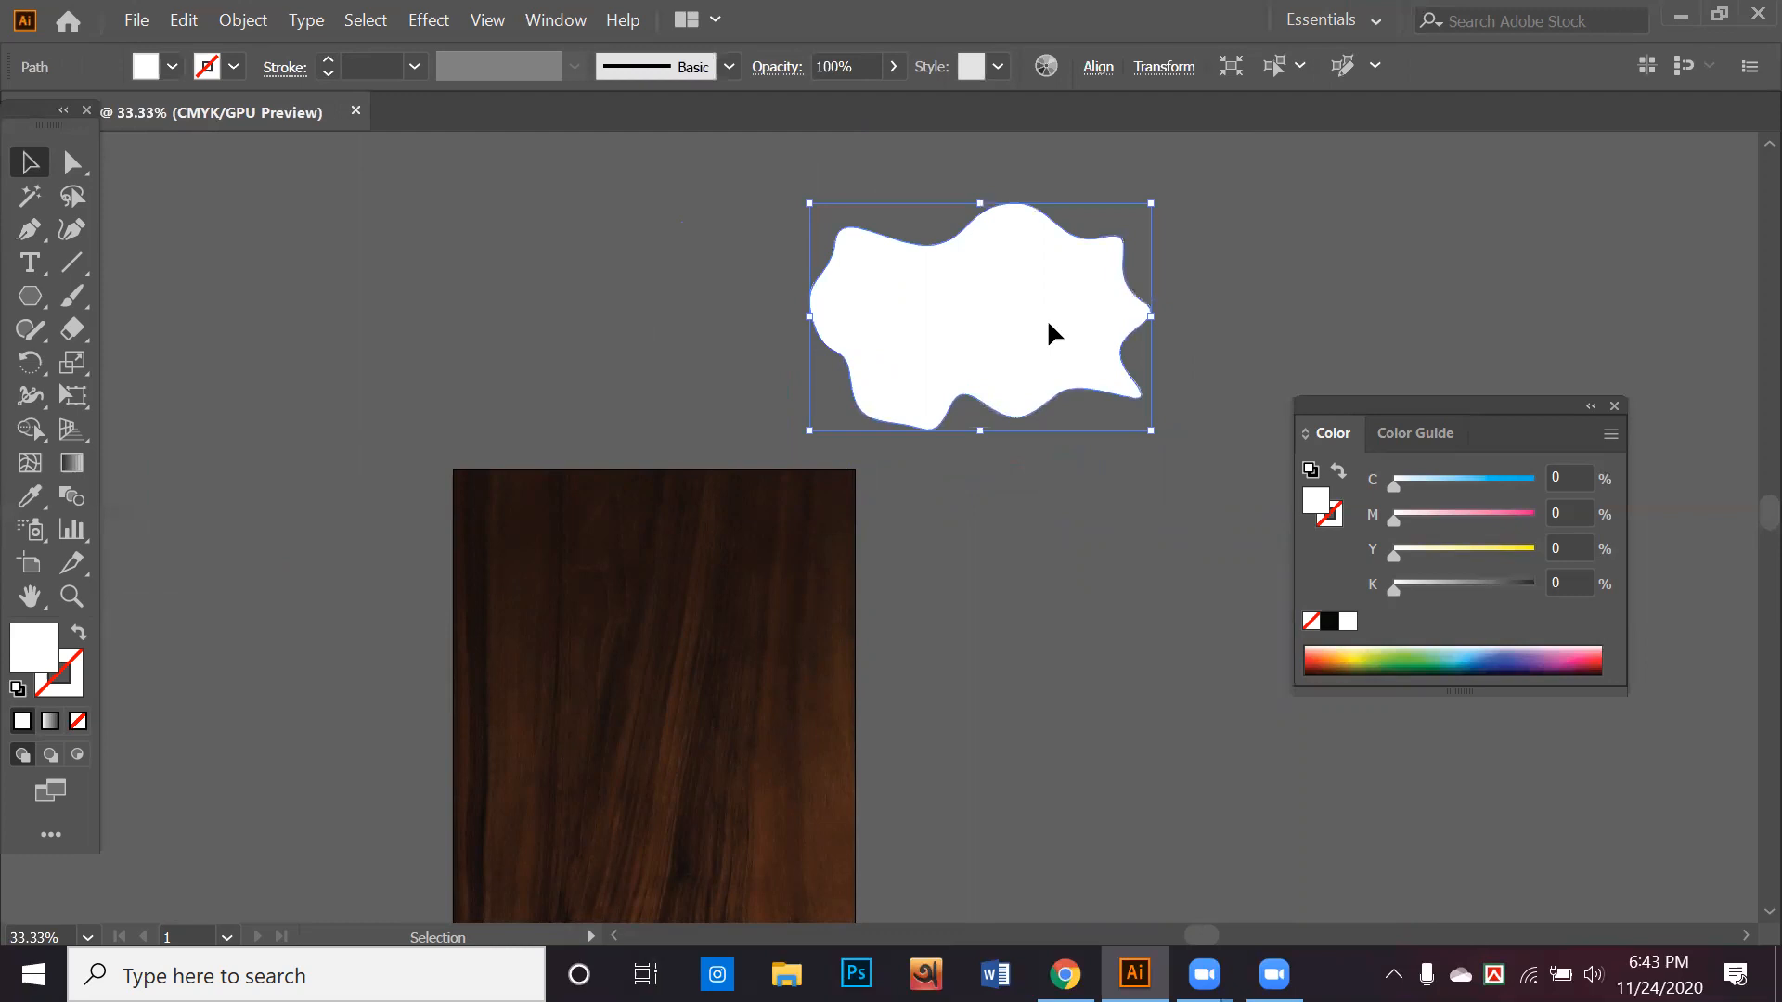
# Cut and paste the white wavy shape onto the wood background, centred horizontally close to the upper edge
pyautogui.hotkey('ctrl', 'x')
pyautogui.hotkey('ctrl', 'v')
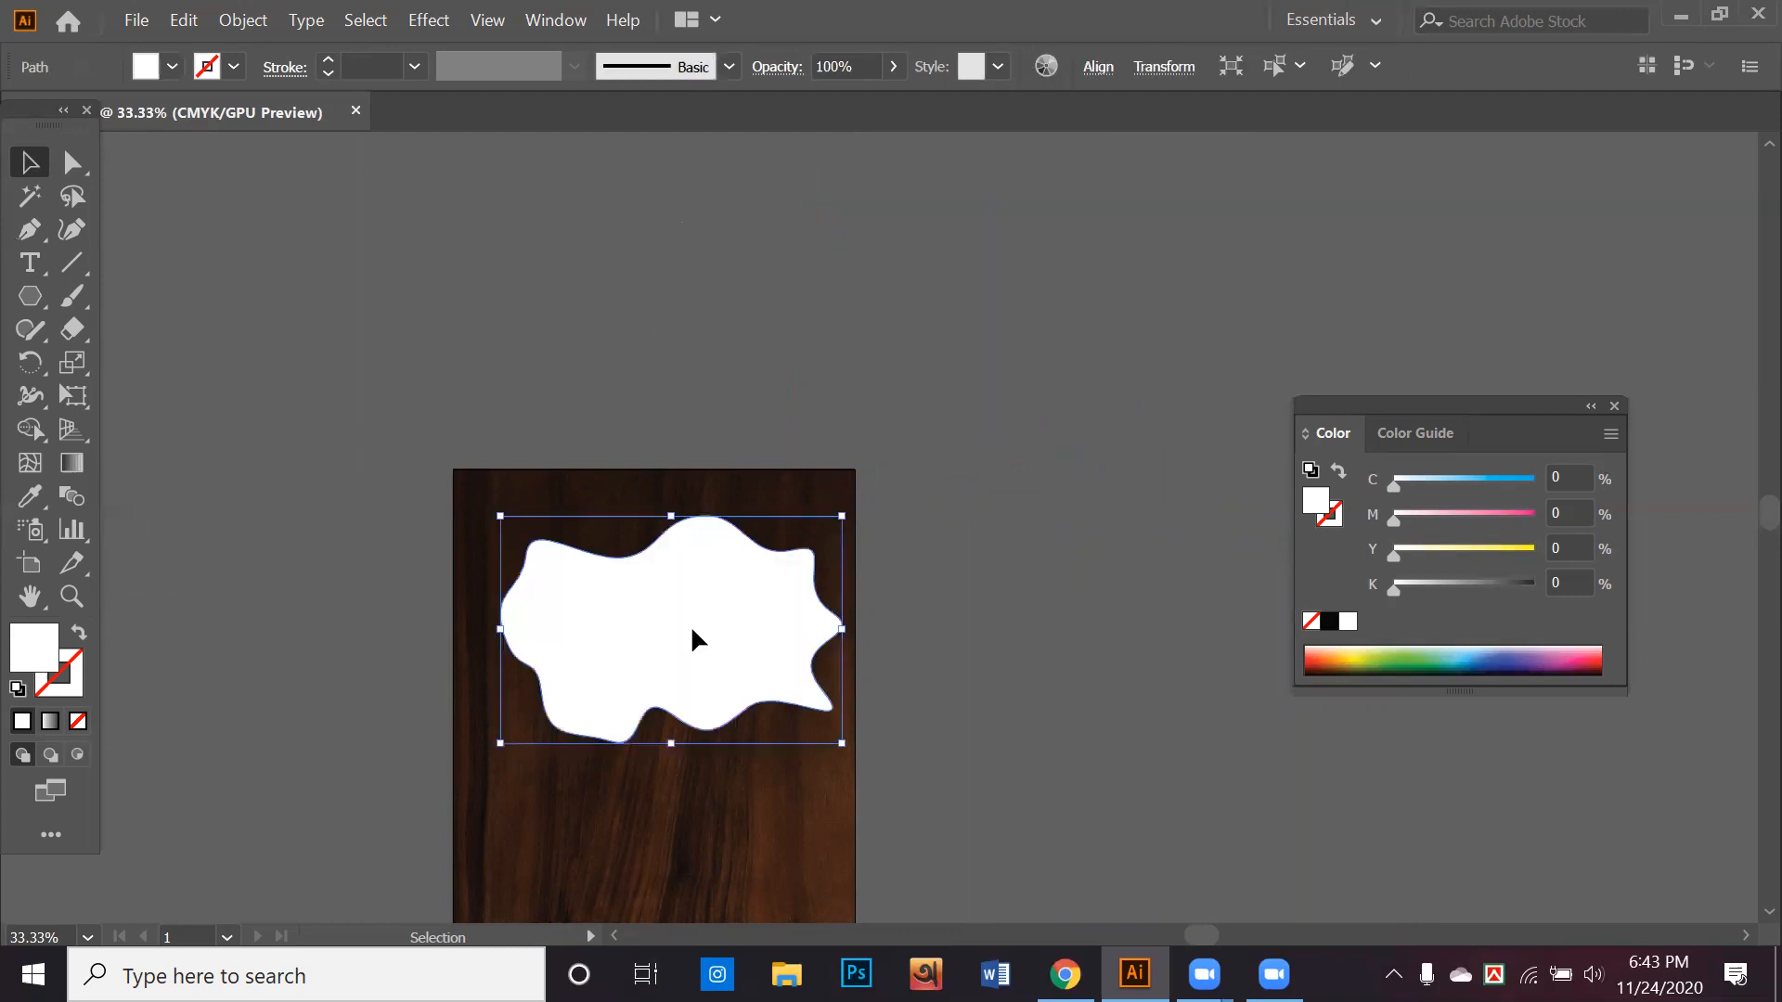
pyautogui.click(1018, 522)
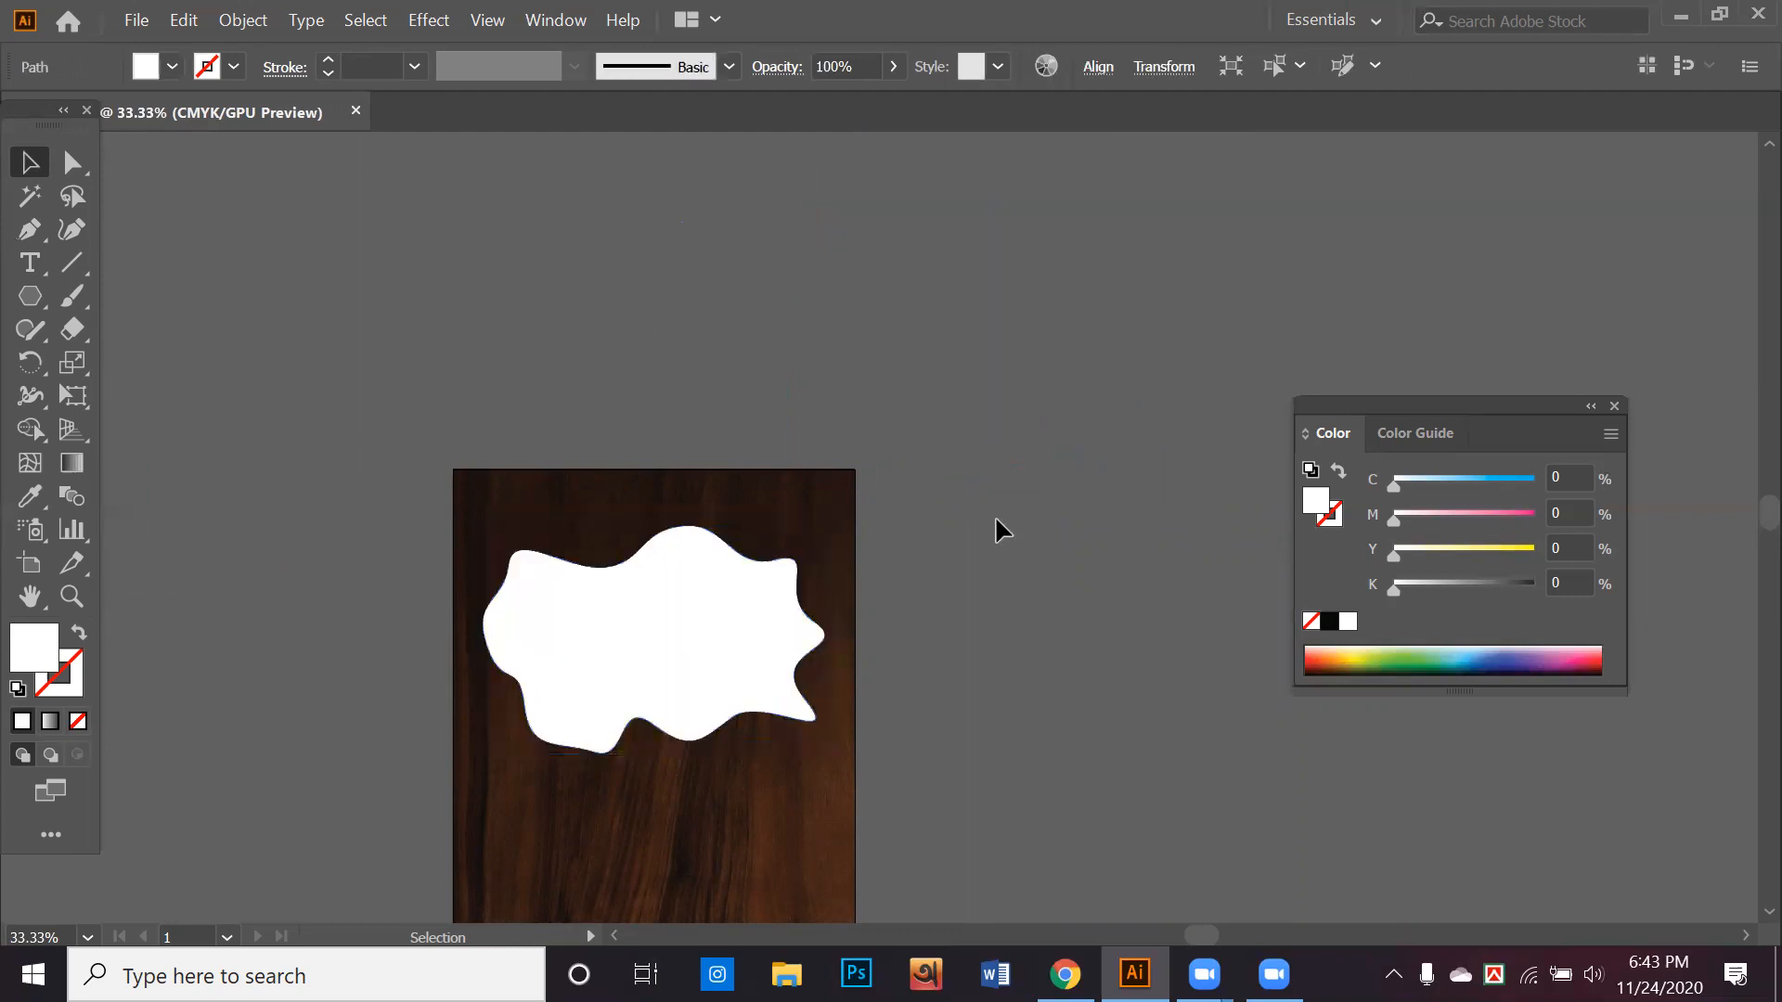
pyautogui.press('alt')
pyautogui.scroll(-2, 1018, 613)
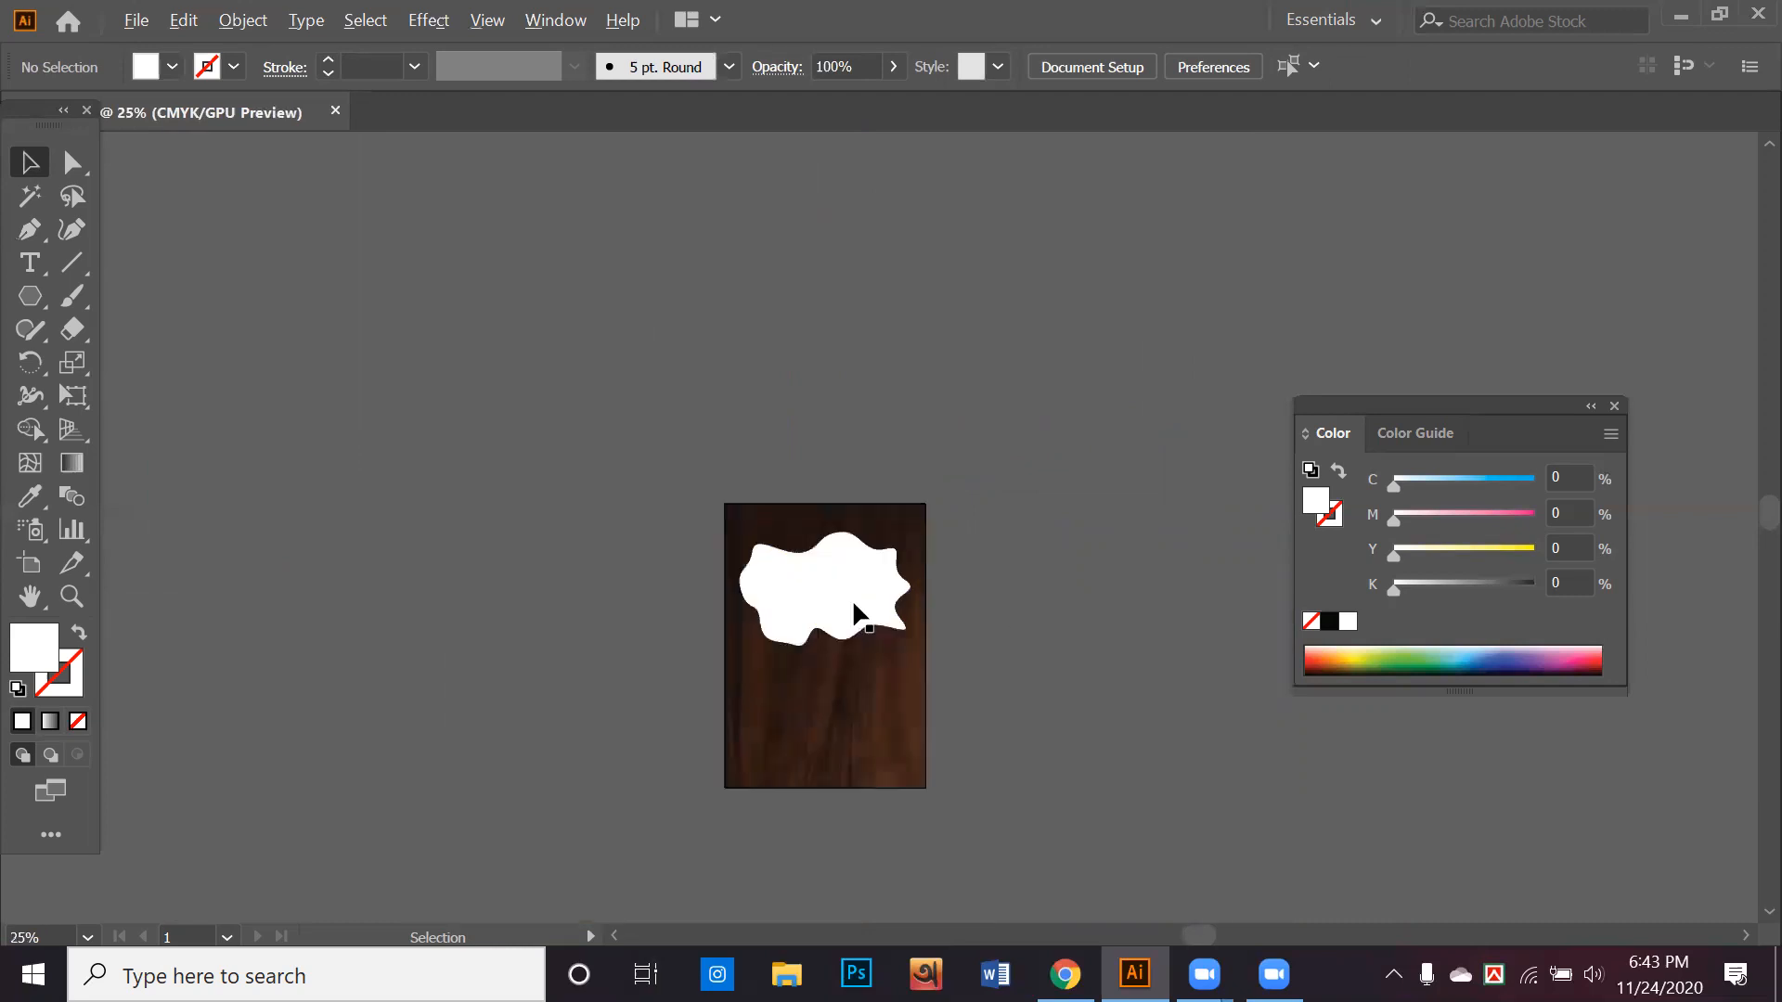
pyautogui.moveTo(829, 603); pyautogui.dragTo(1040, 620)
pyautogui.click(1035, 613)
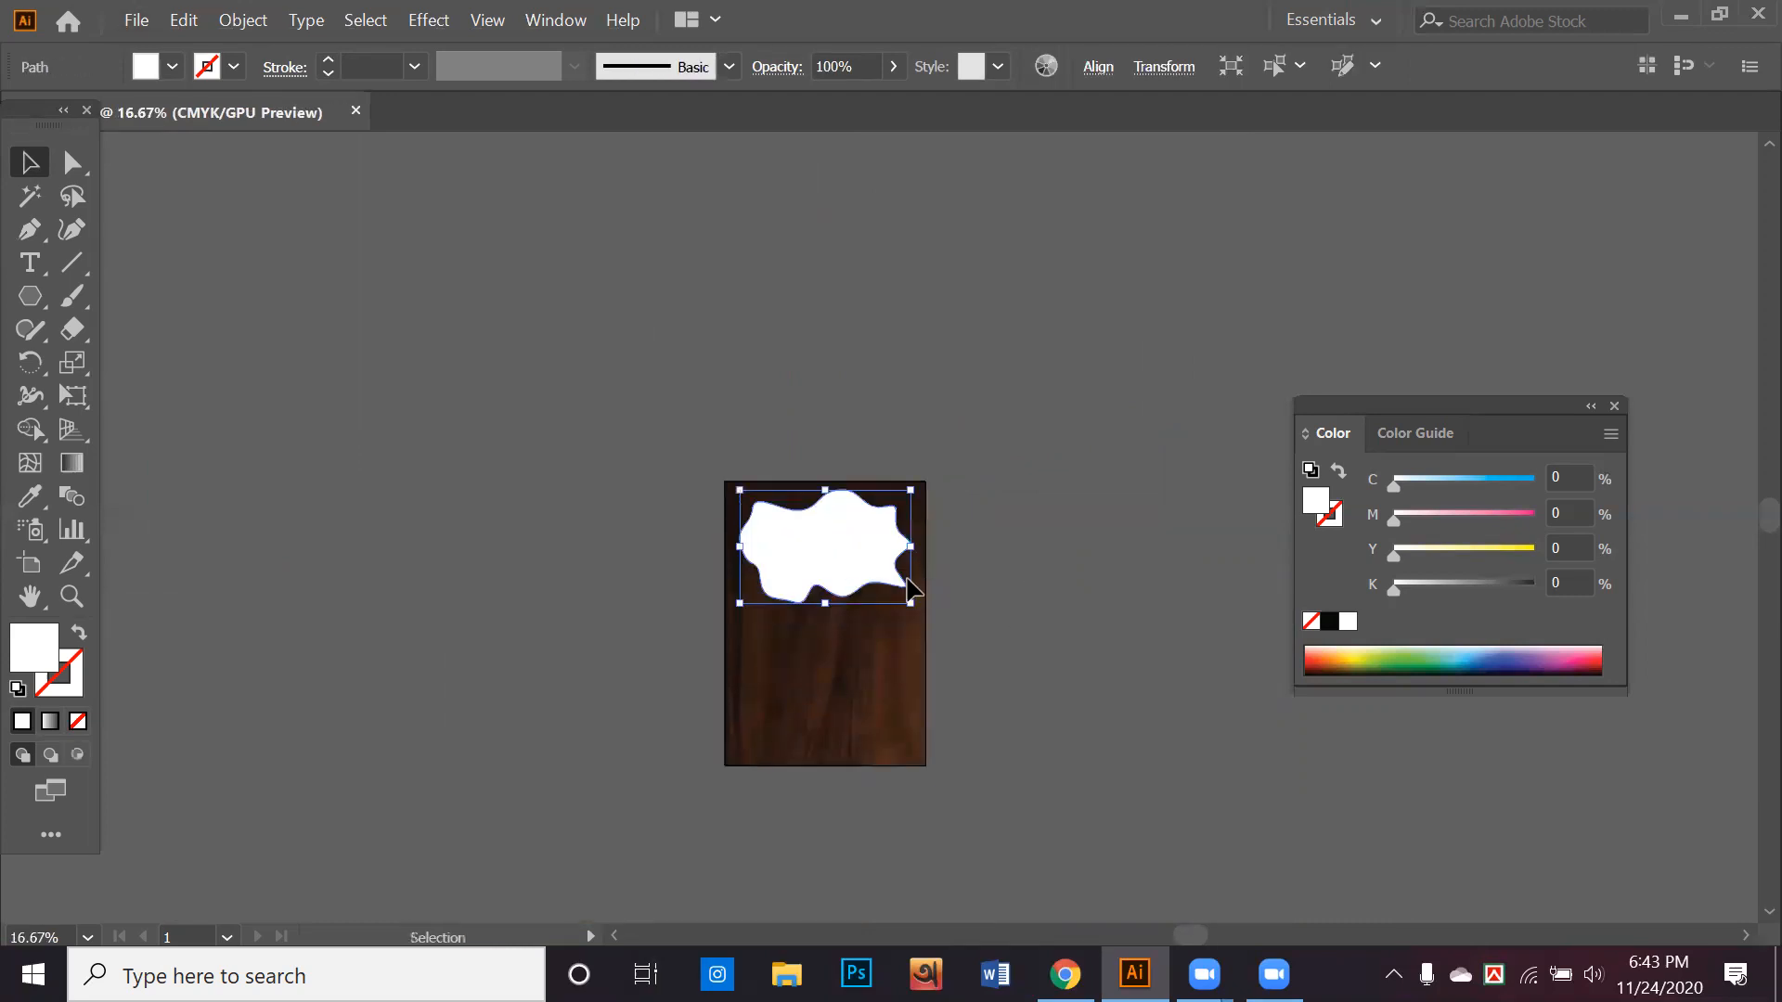
pyautogui.hotkey('ctrl', '+')
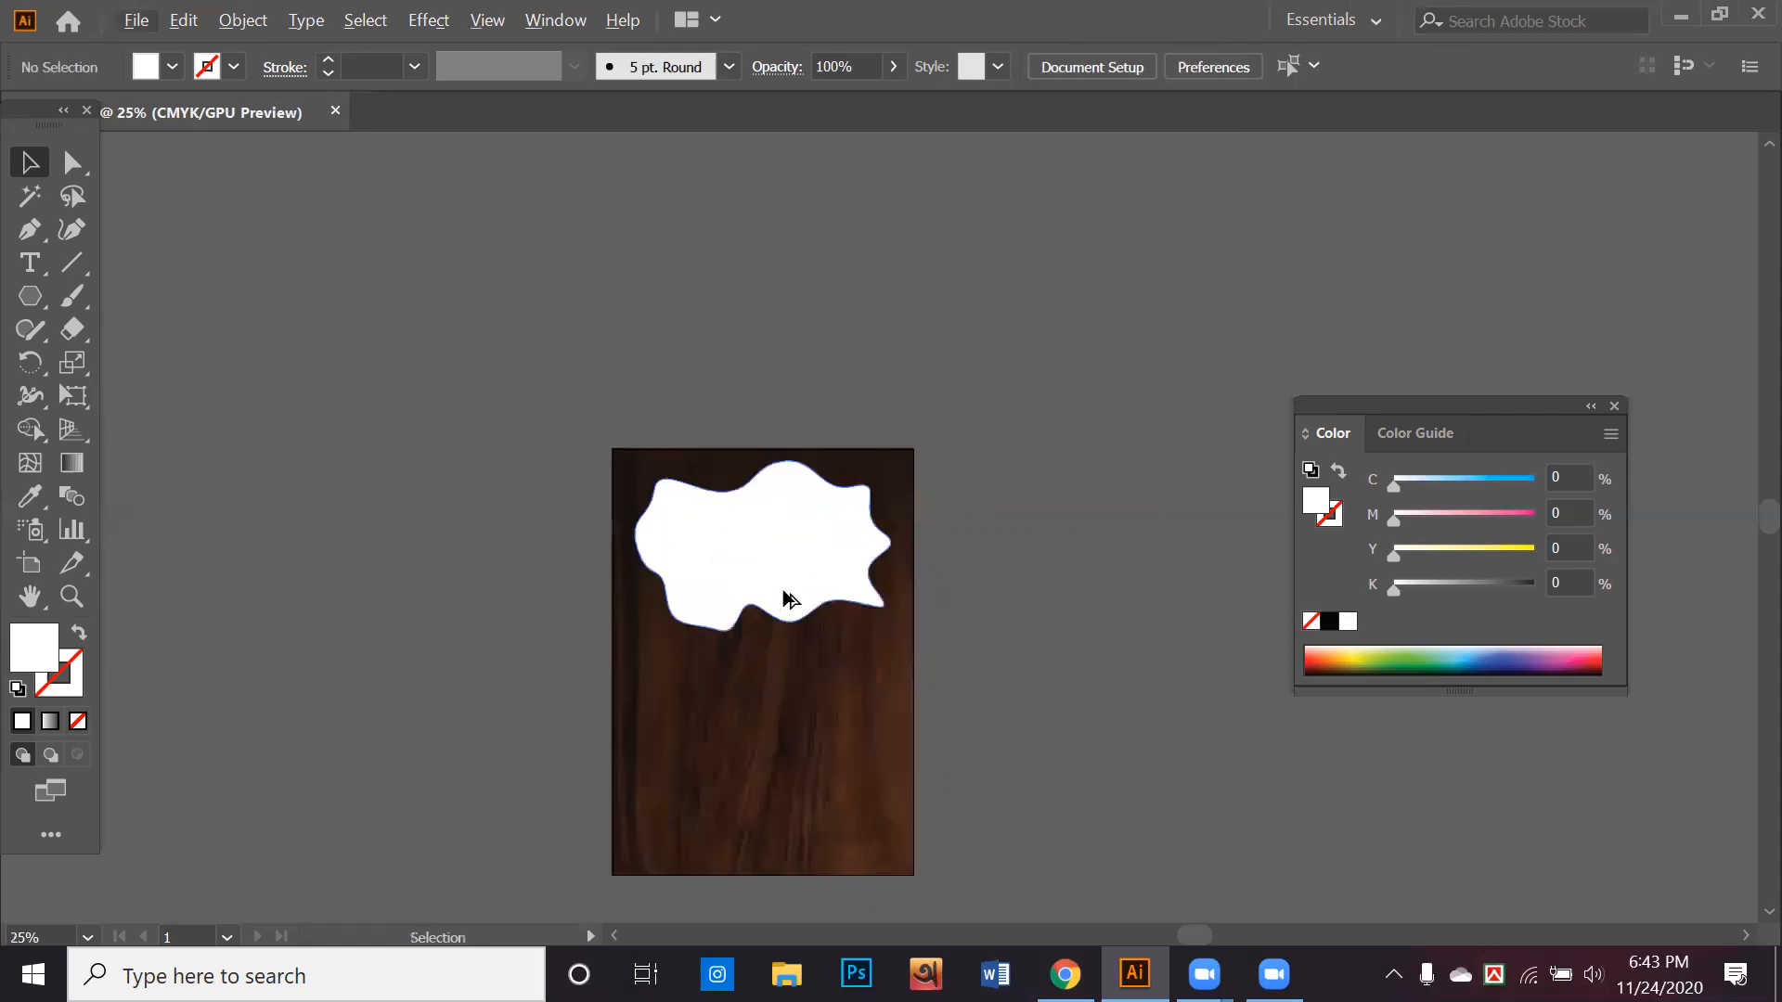
pyautogui.hotkey('ctrl', 'a')
pyautogui.hotkey('ctrl', '+')
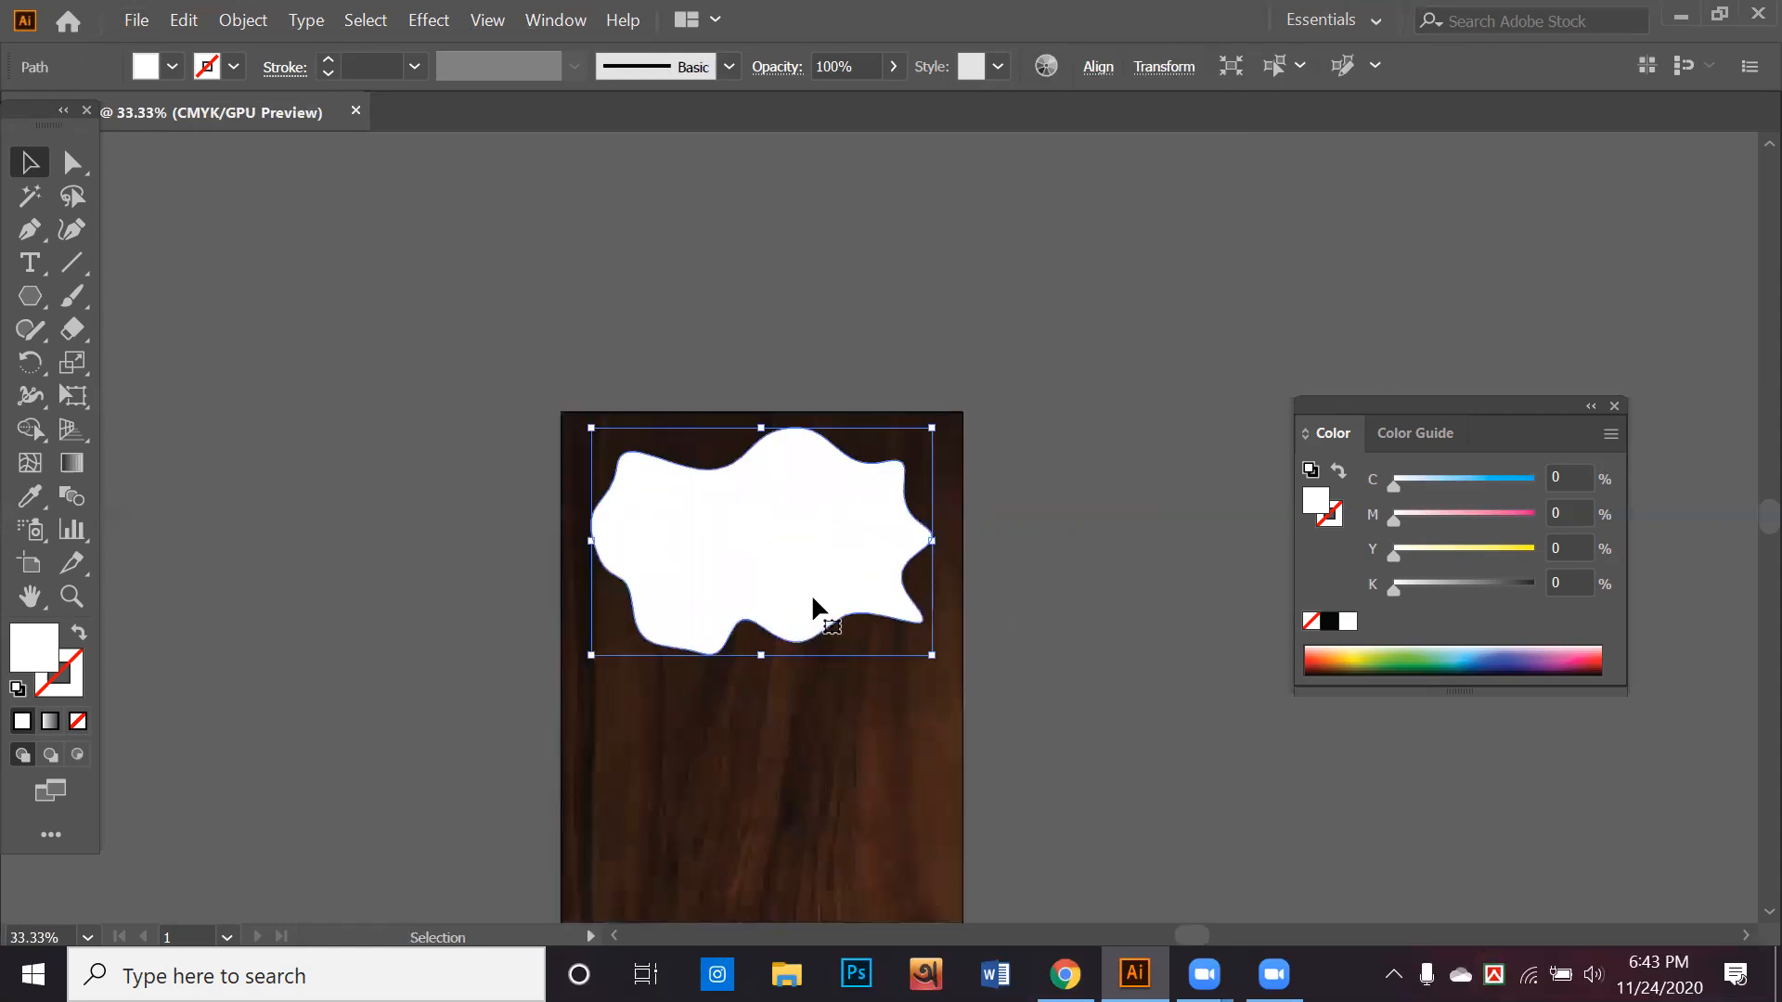
pyautogui.keyDown('alt'); pyautogui.scroll(-1, 817, 608); pyautogui.keyUp('alt')
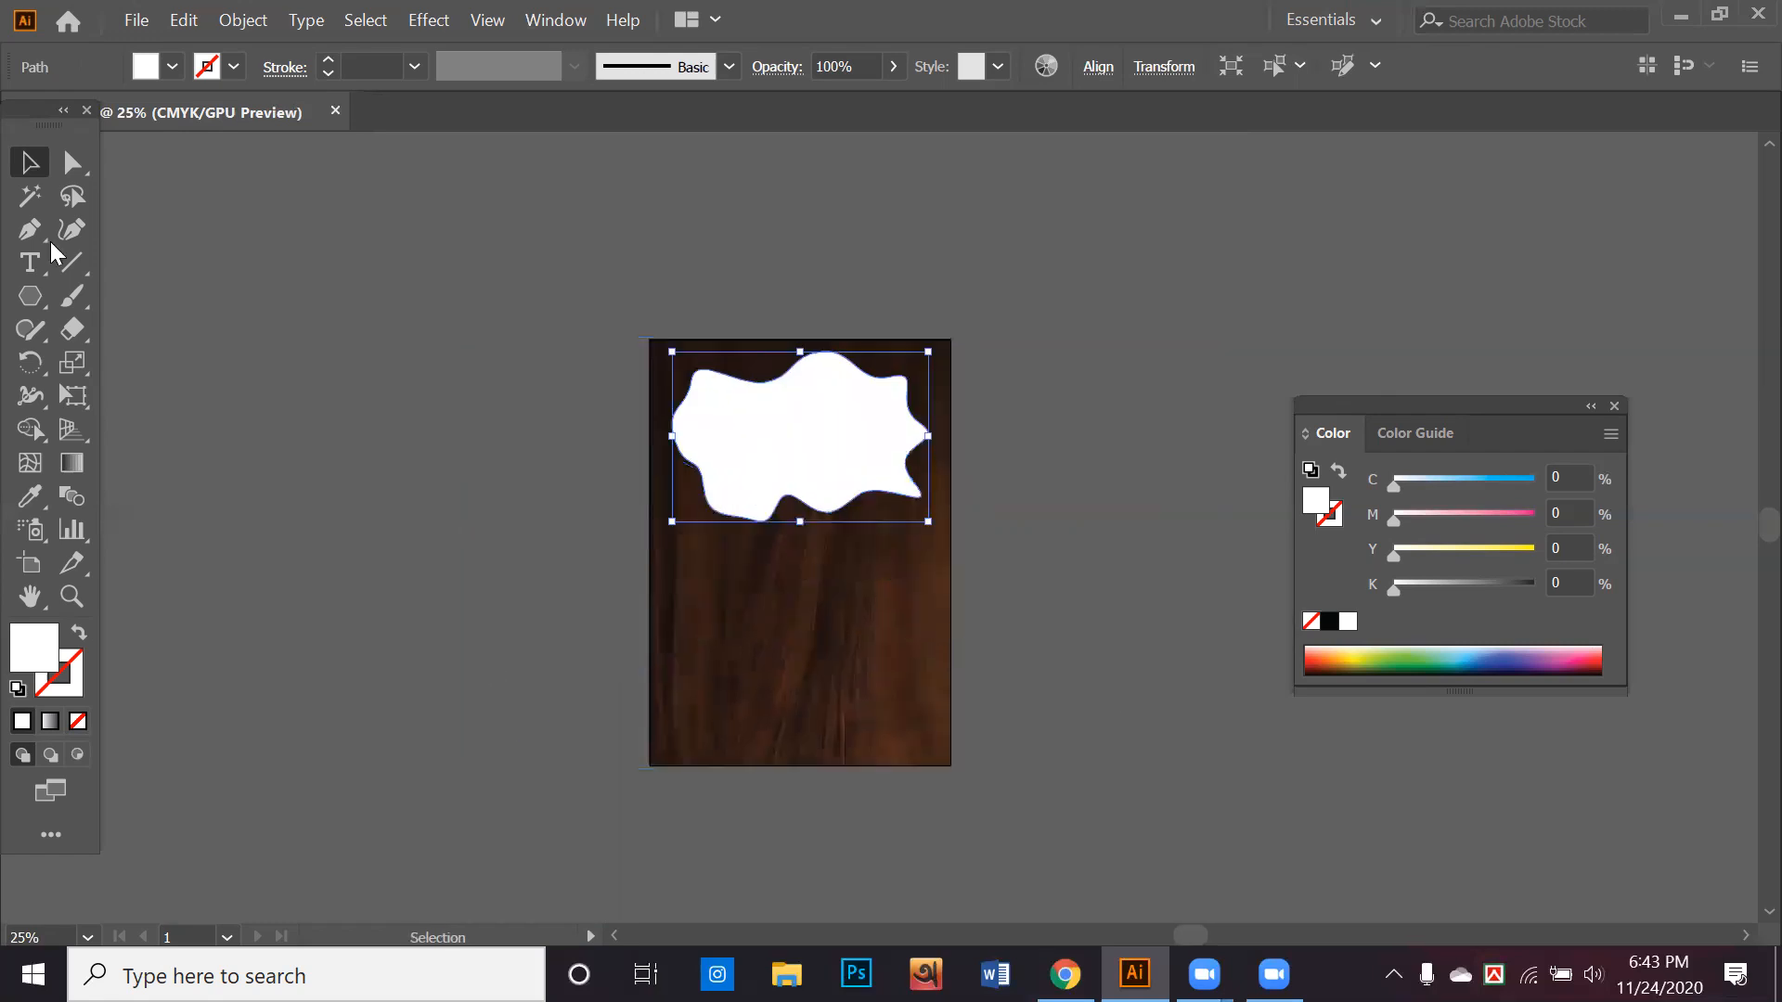
pyautogui.hotkey('ctrl', 'shift', 'a')
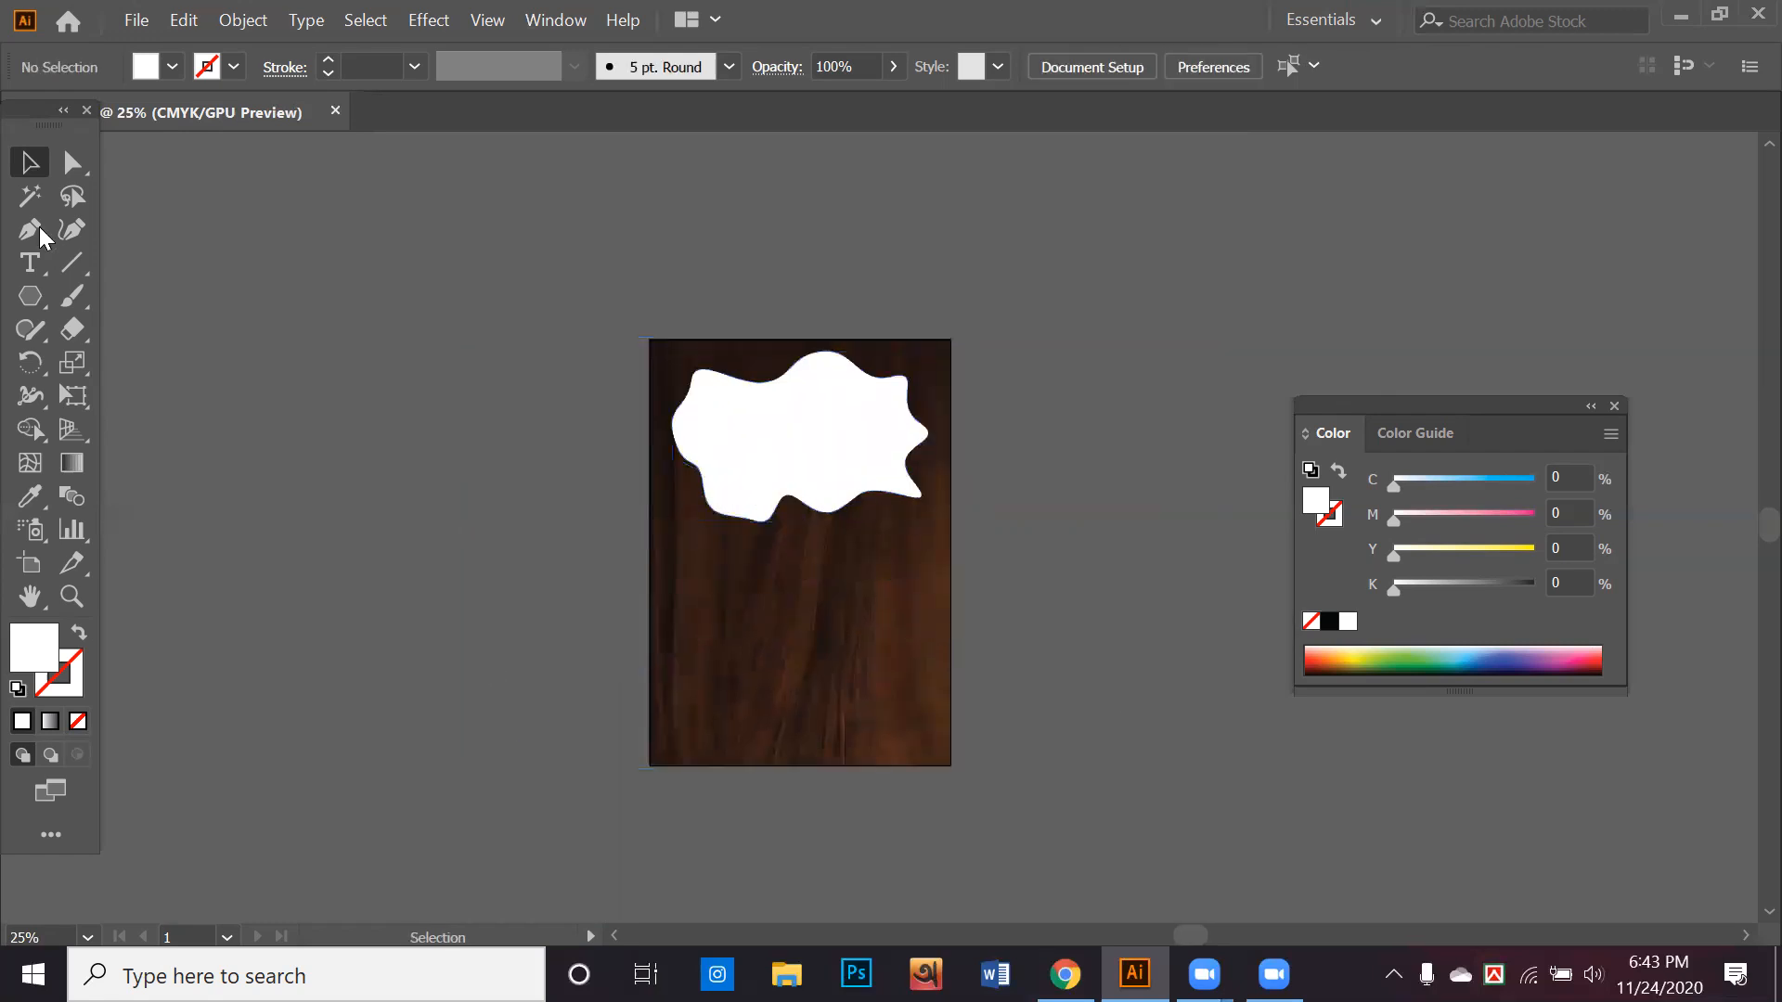
# Draw a wavy white Pen curve along the lower part of the wood background from its left edge to its right edge
pyautogui.press('p')
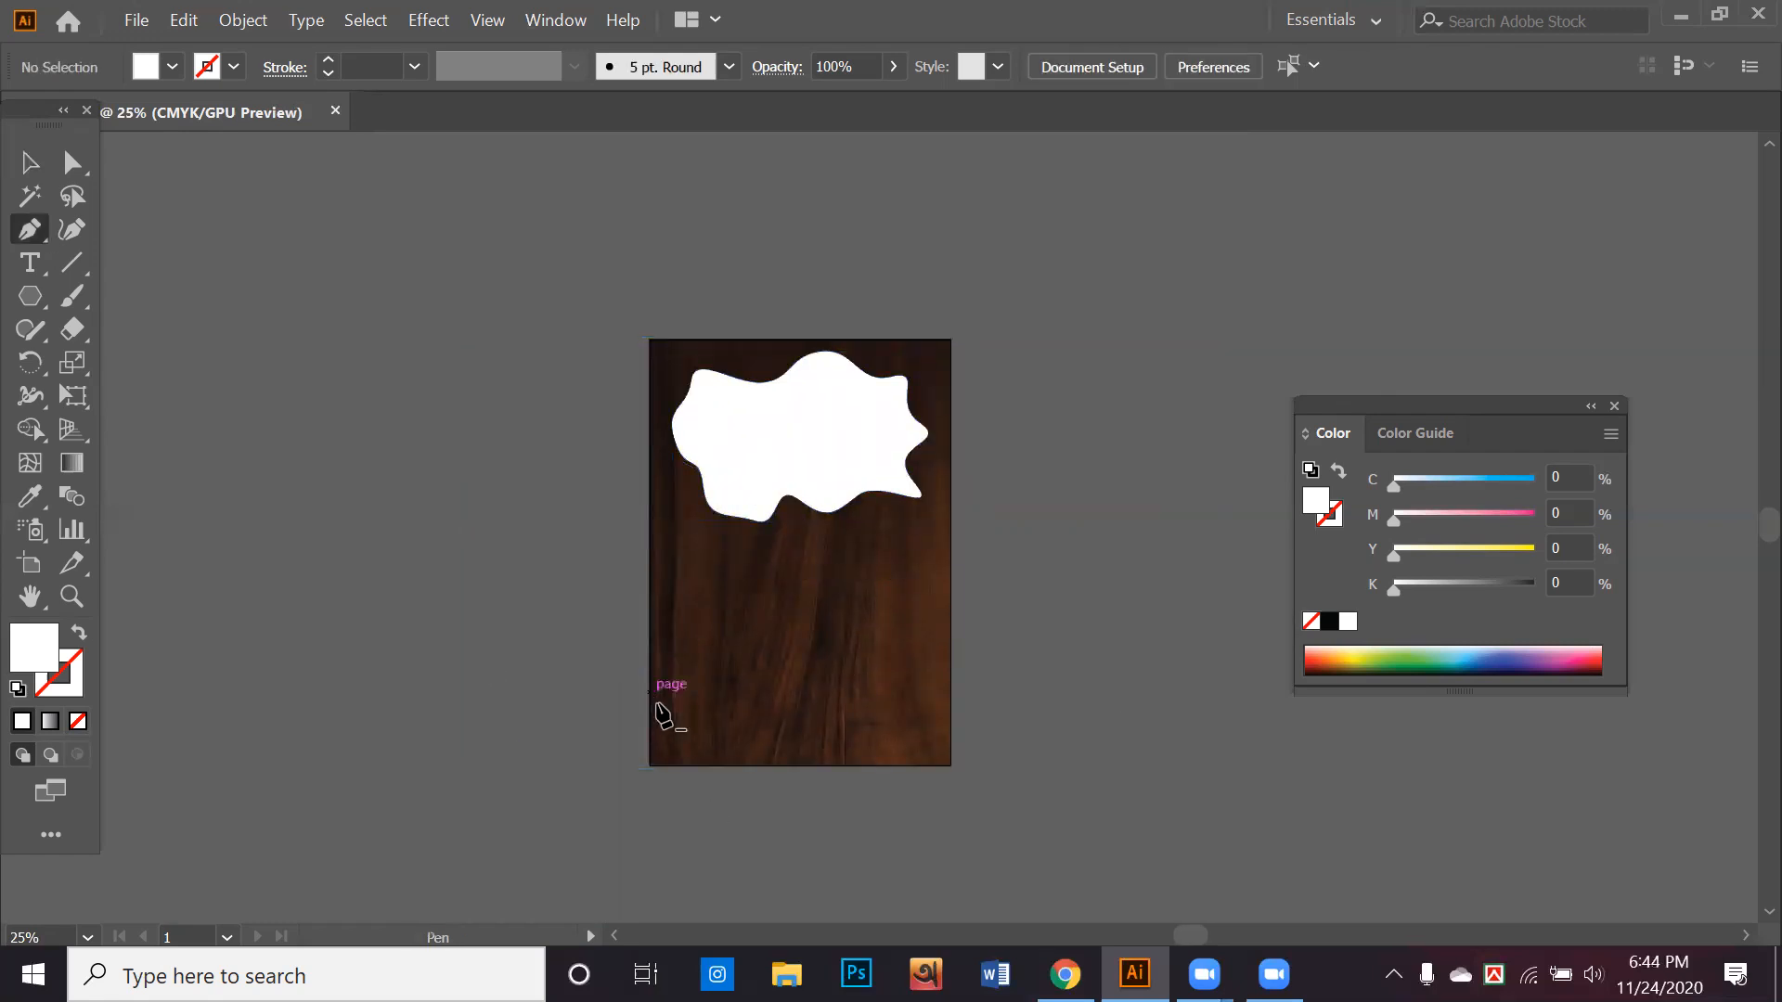
pyautogui.click(650, 693)
pyautogui.moveTo(704, 746); pyautogui.dragTo(931, 770)
pyautogui.click(956, 748)
pyautogui.scroll(2, 967, 739)
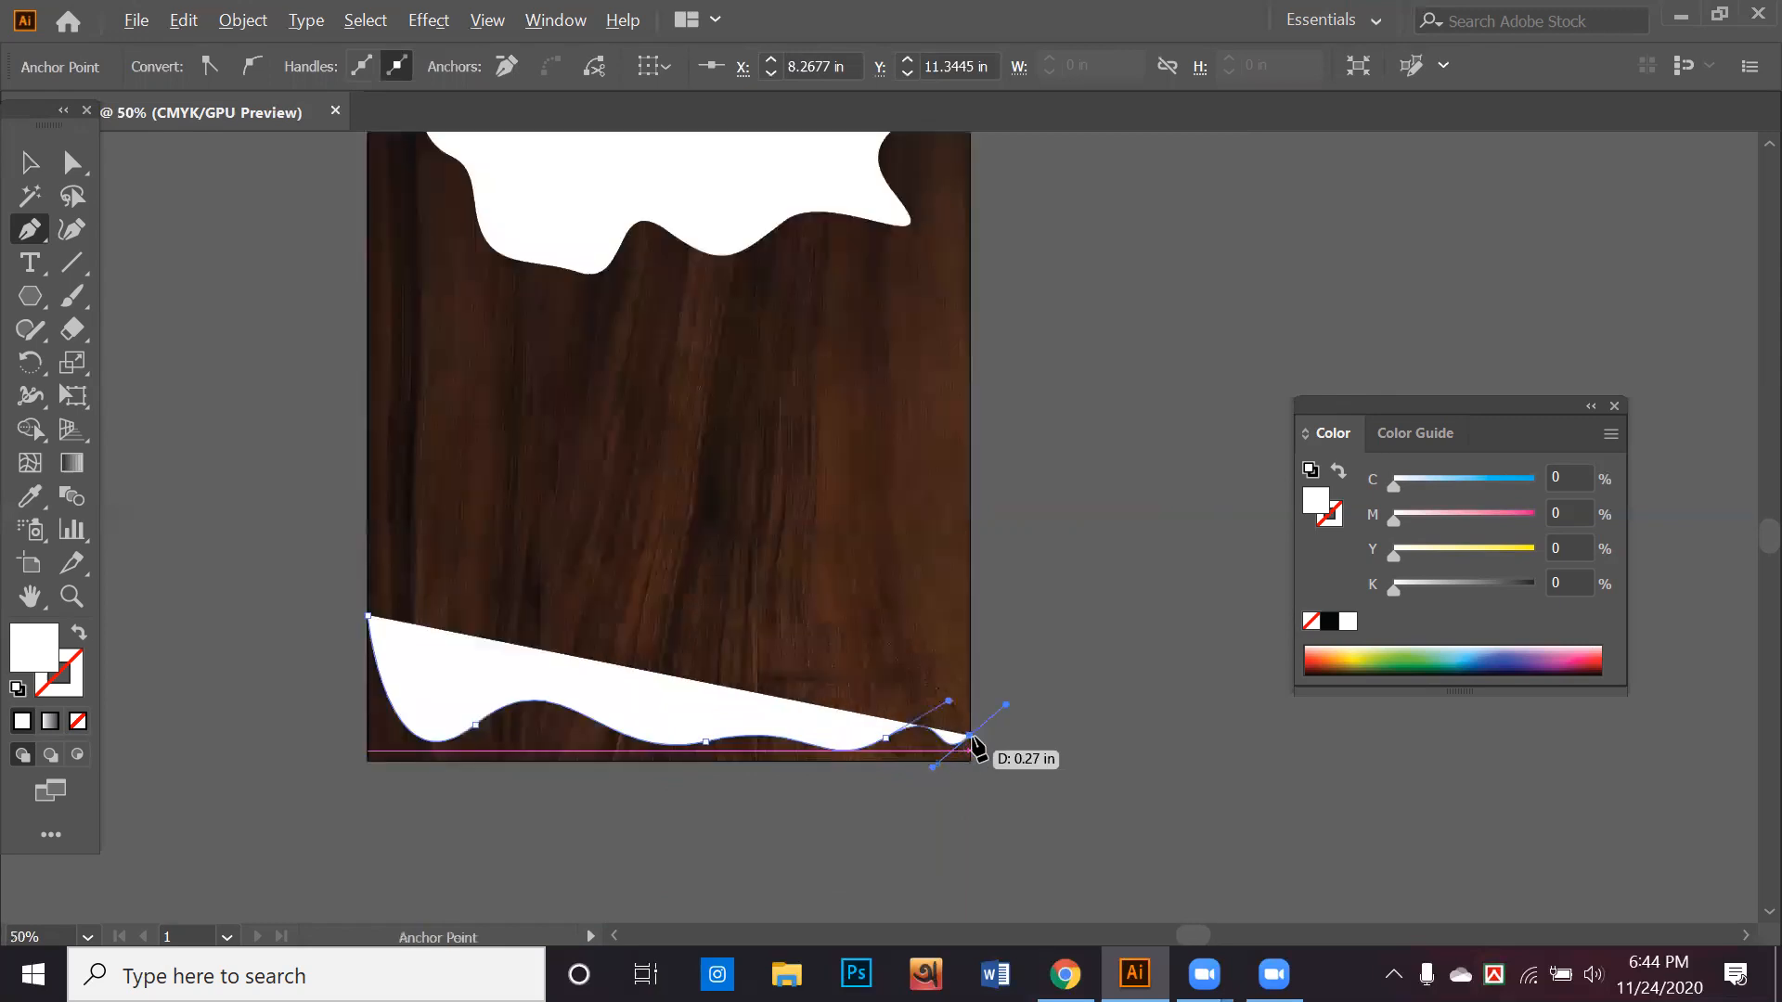
# Extend the path straight through the artboard's lower right and lower left corners and close it at its starting anchor
pyautogui.click(975, 738)
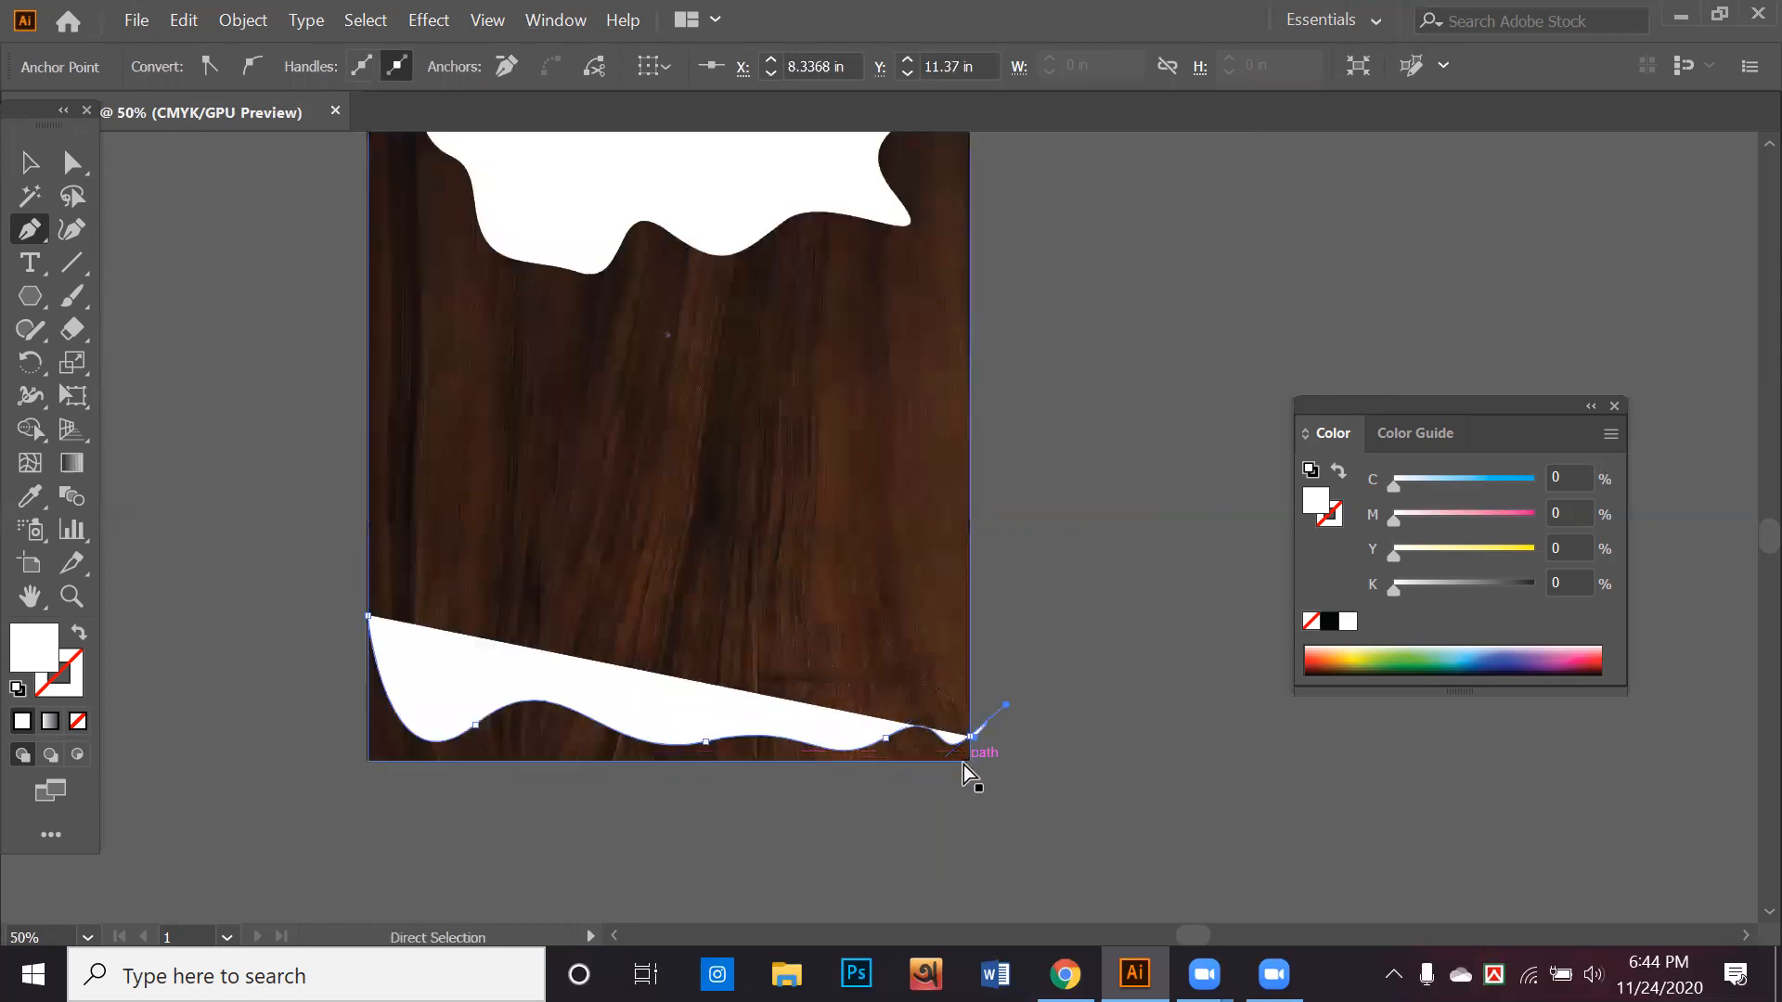
pyautogui.moveTo(969, 746); pyautogui.dragTo(971, 747)
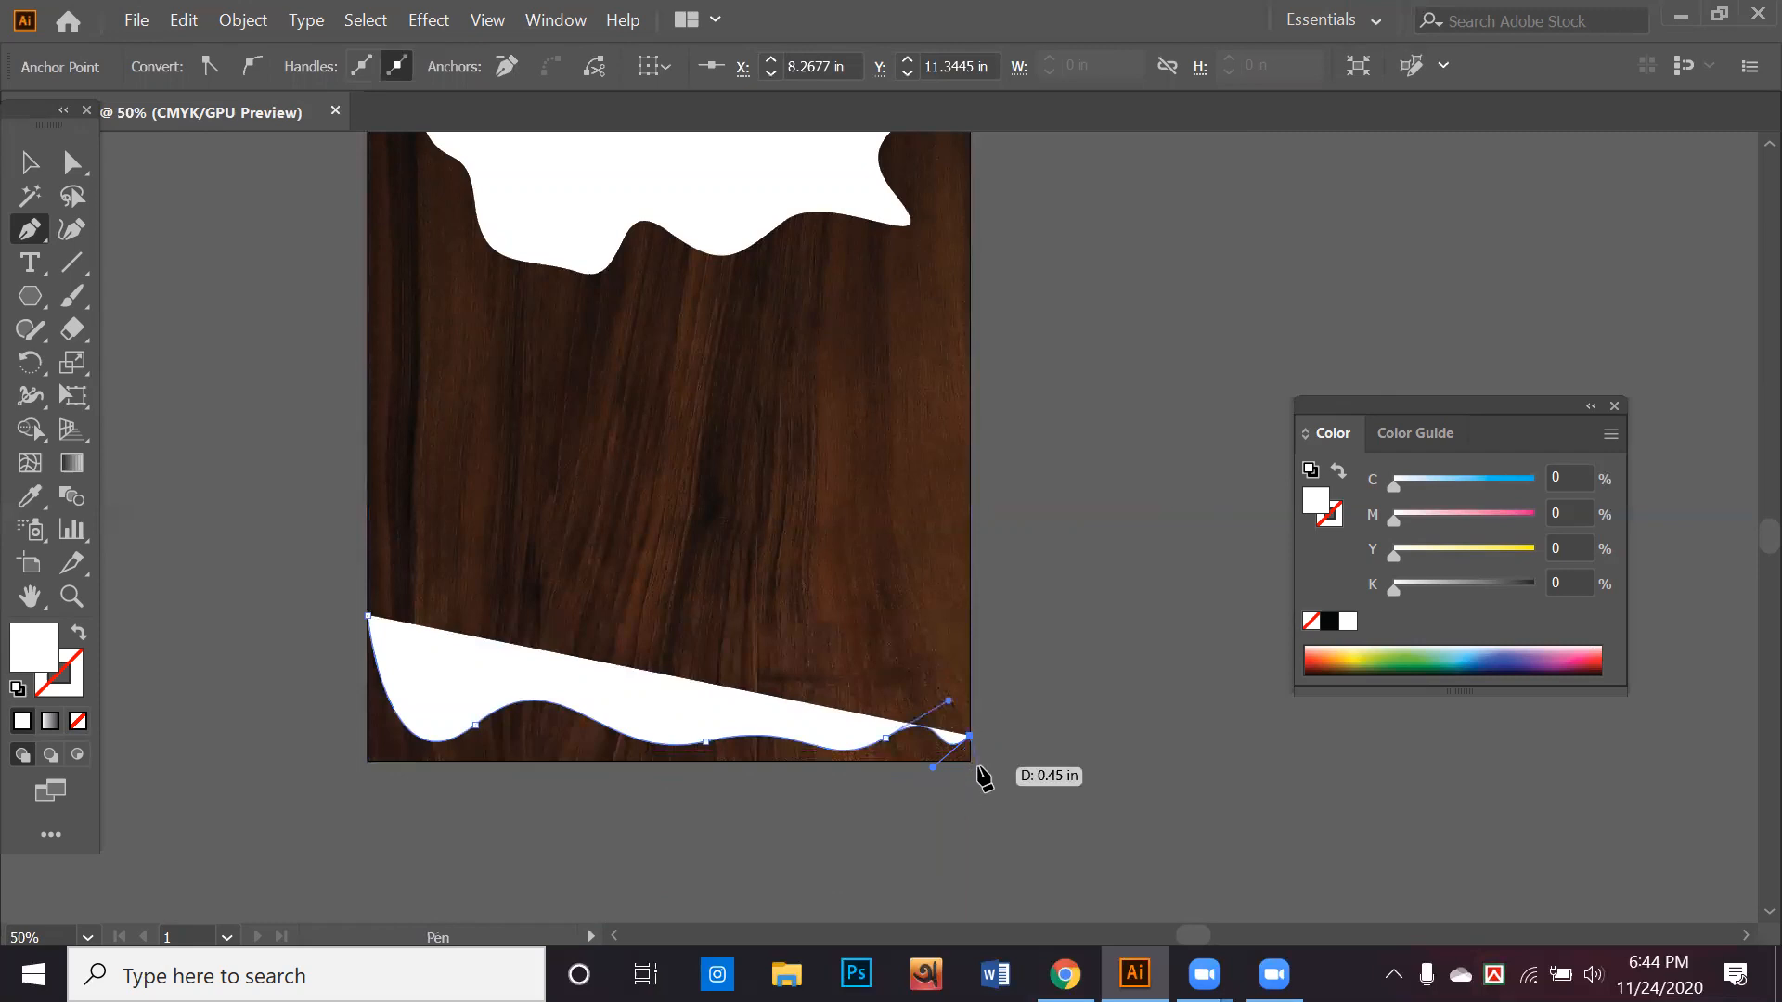
pyautogui.click(969, 760)
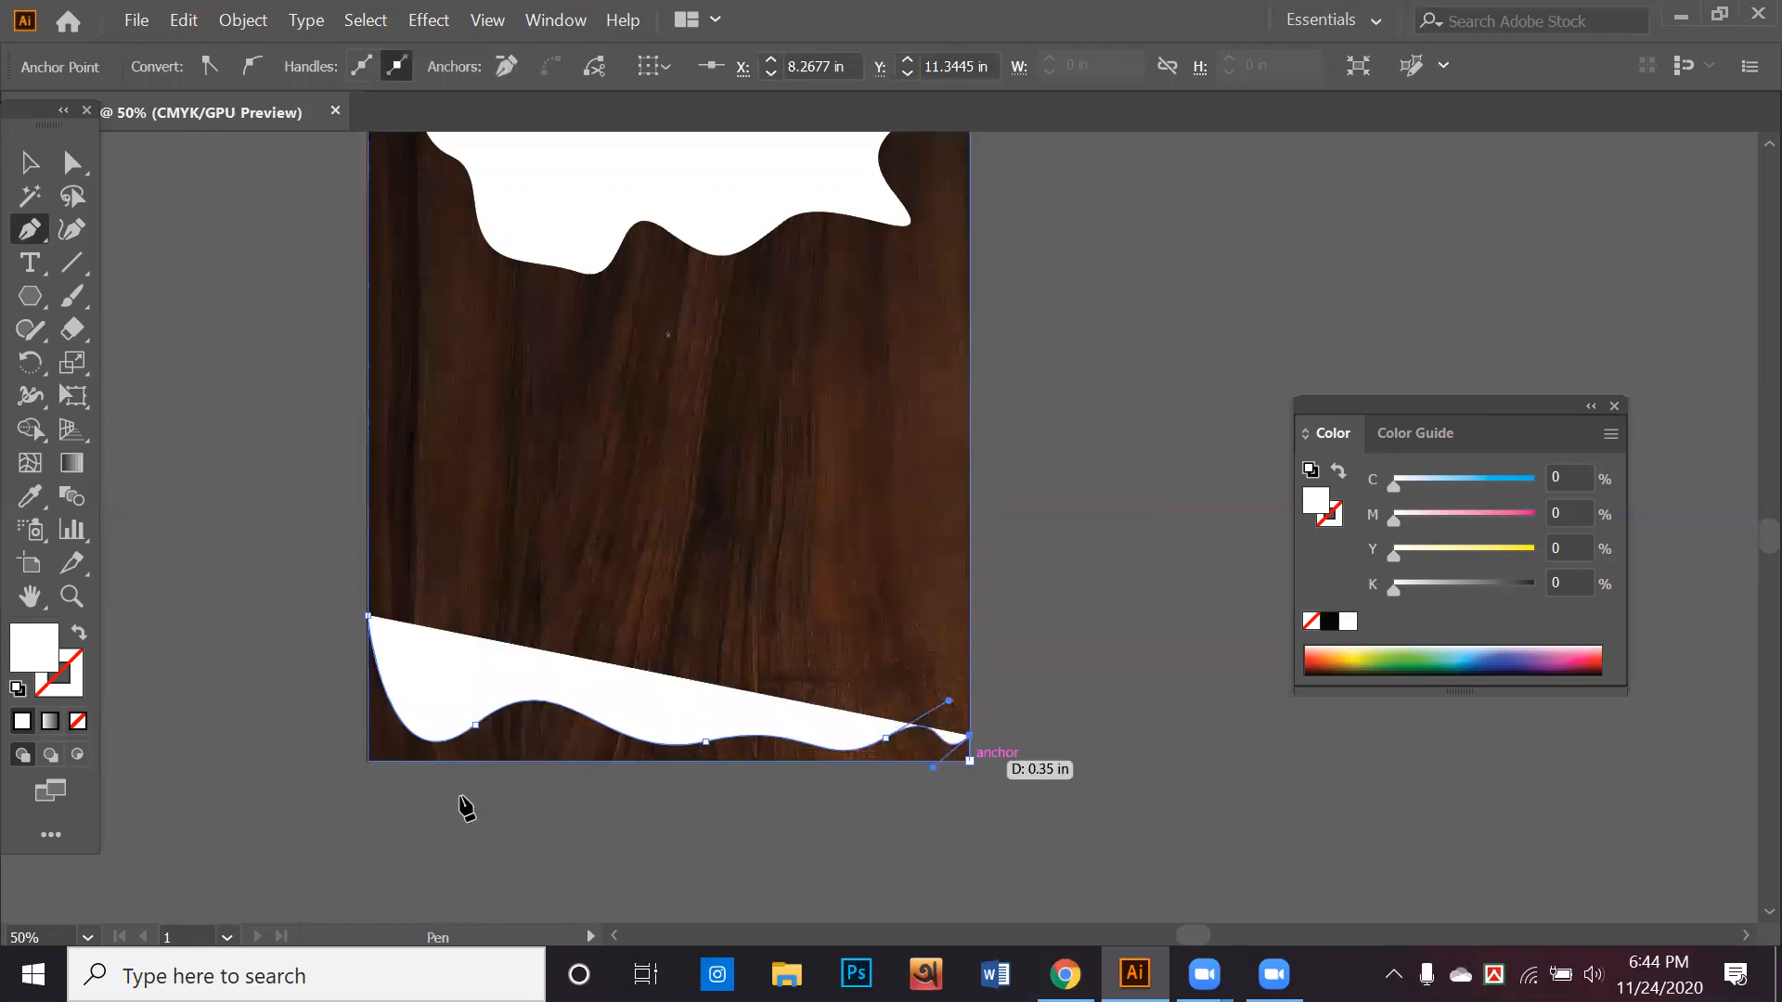
pyautogui.click(368, 761)
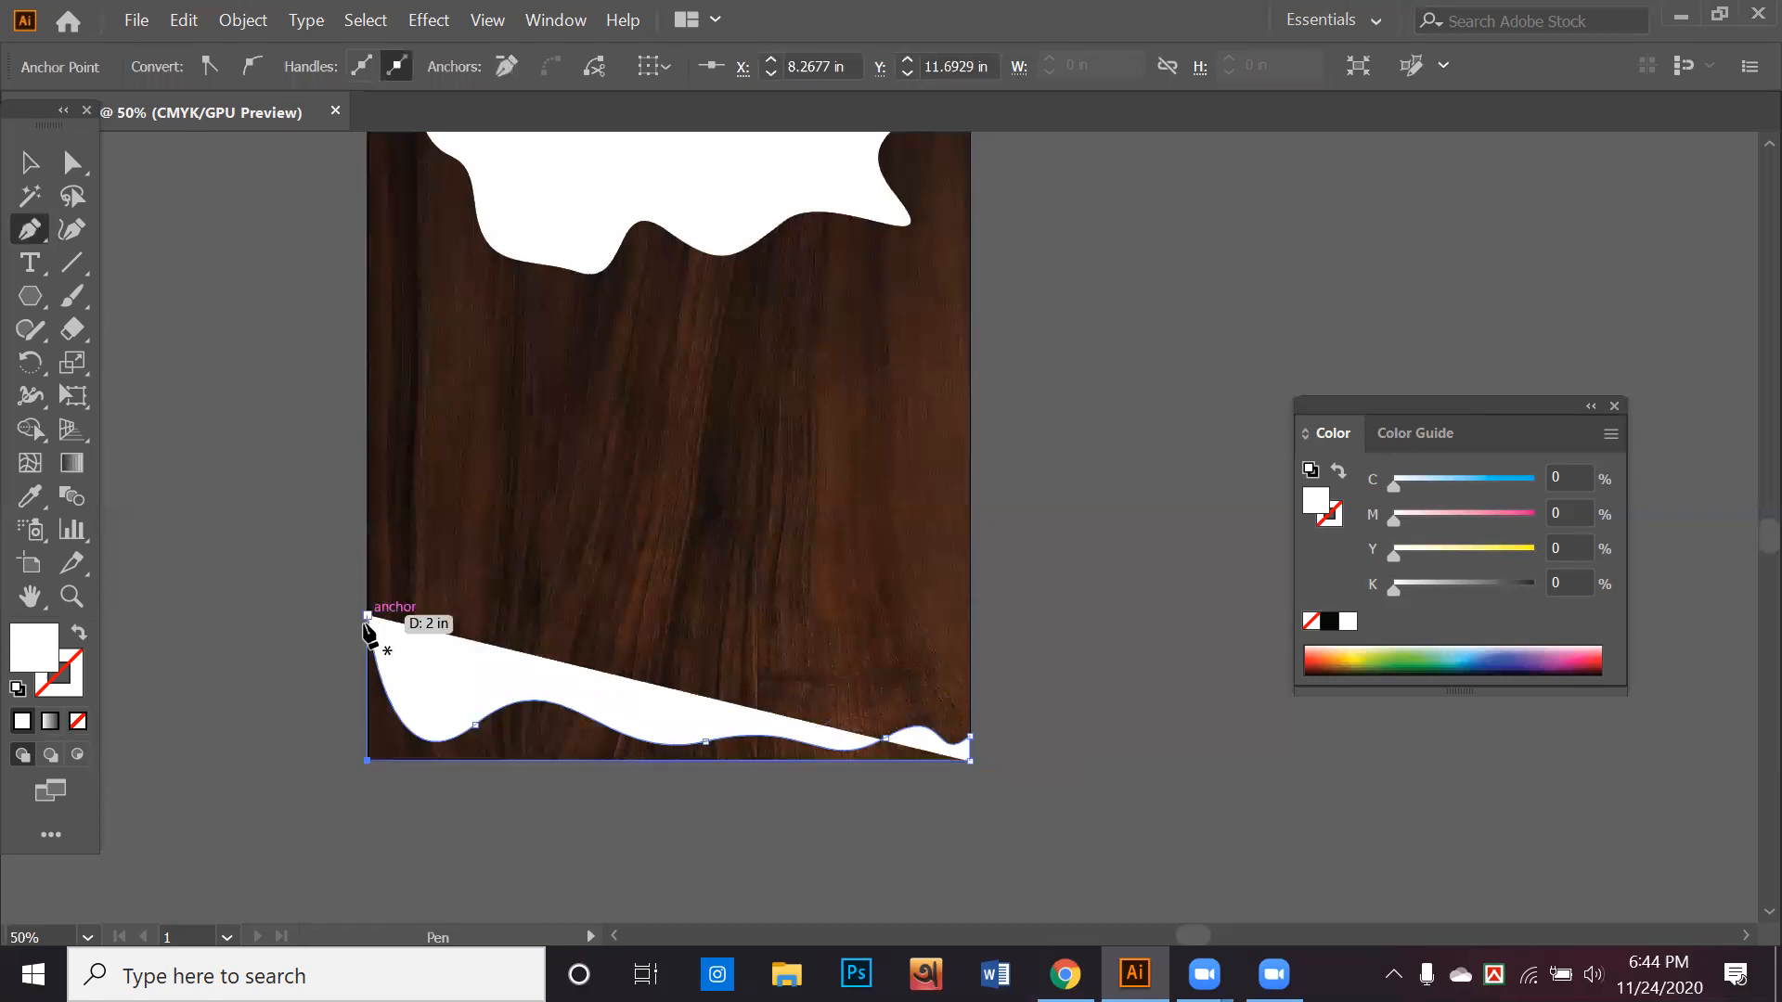
pyautogui.click(368, 616)
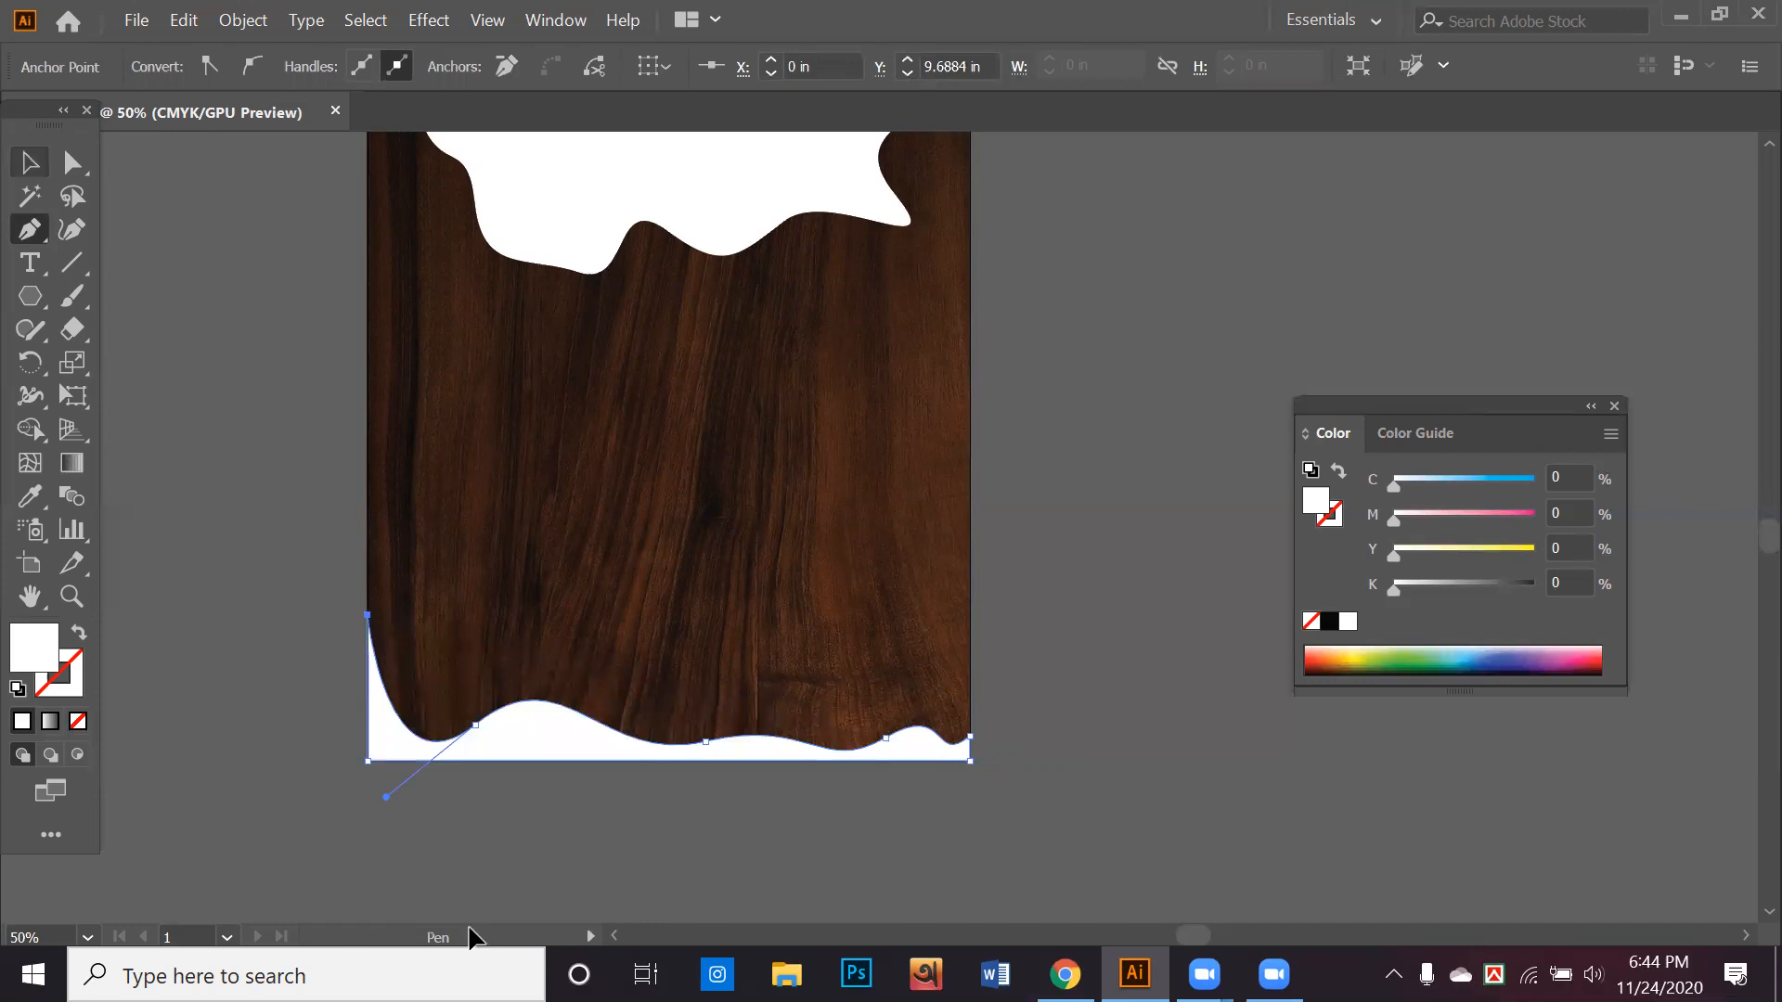
pyautogui.scroll(1, 591, 830)
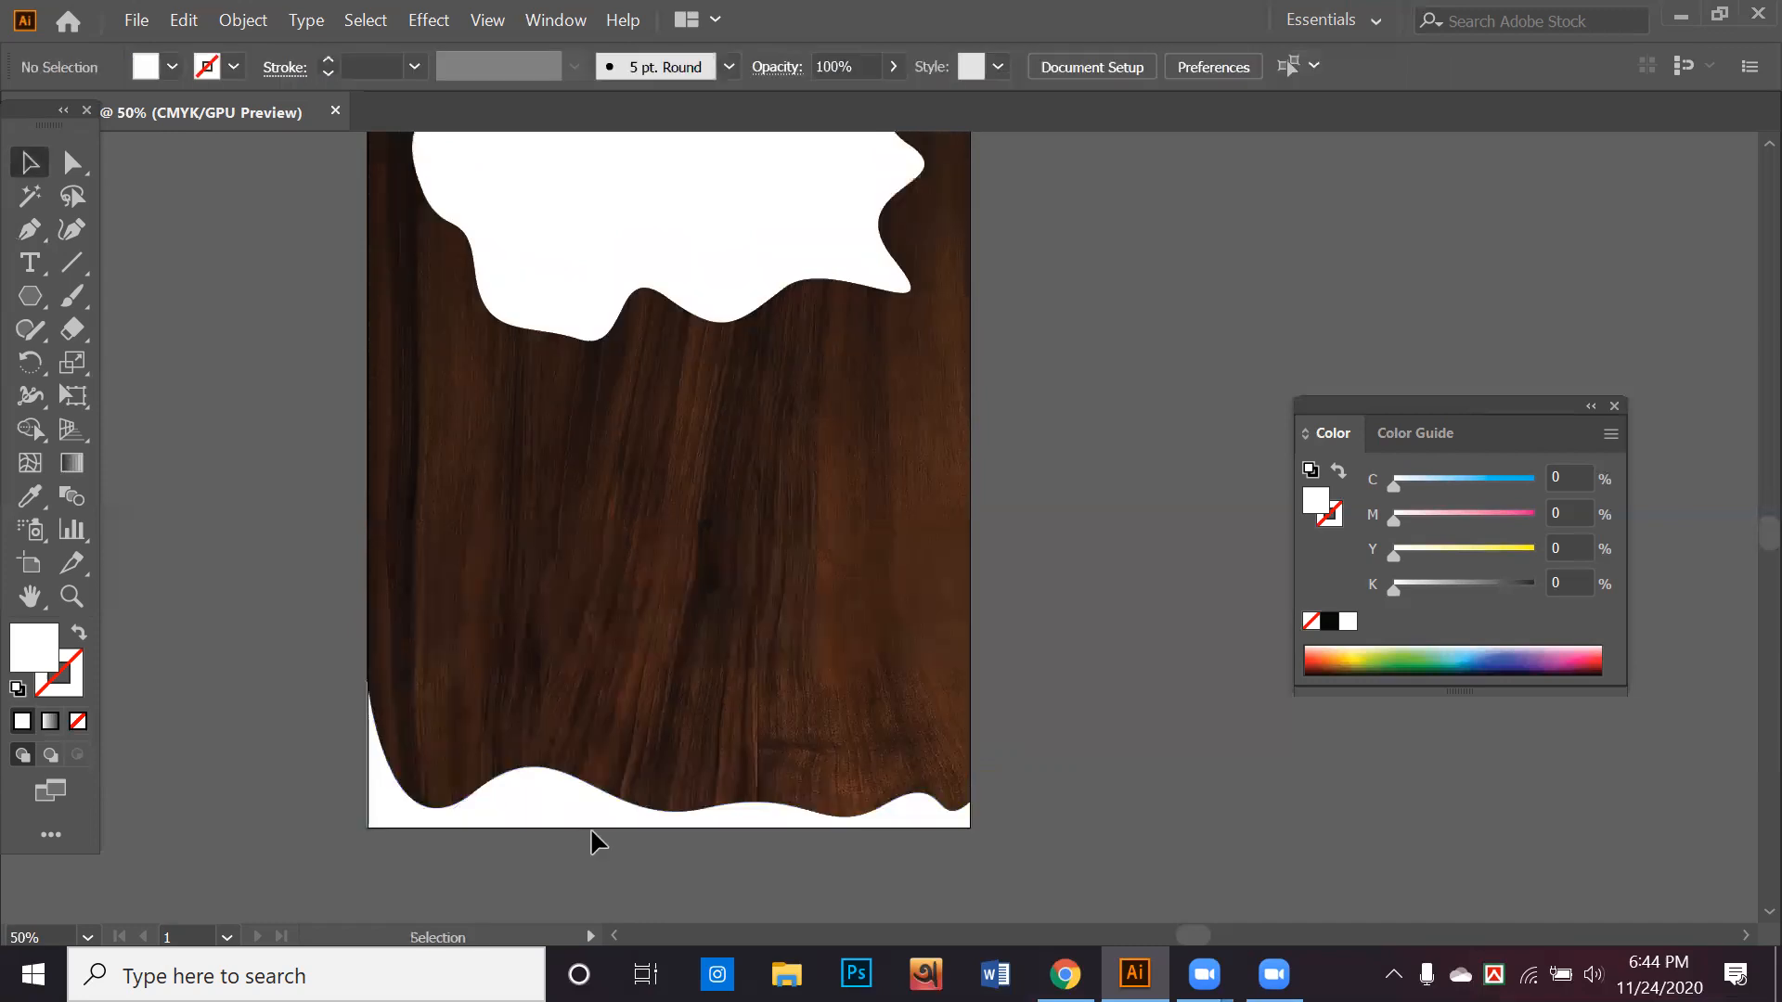
pyautogui.scroll(1, 590, 835)
pyautogui.keyDown('alt'); pyautogui.scroll(-1, 589, 836); pyautogui.keyUp('alt')
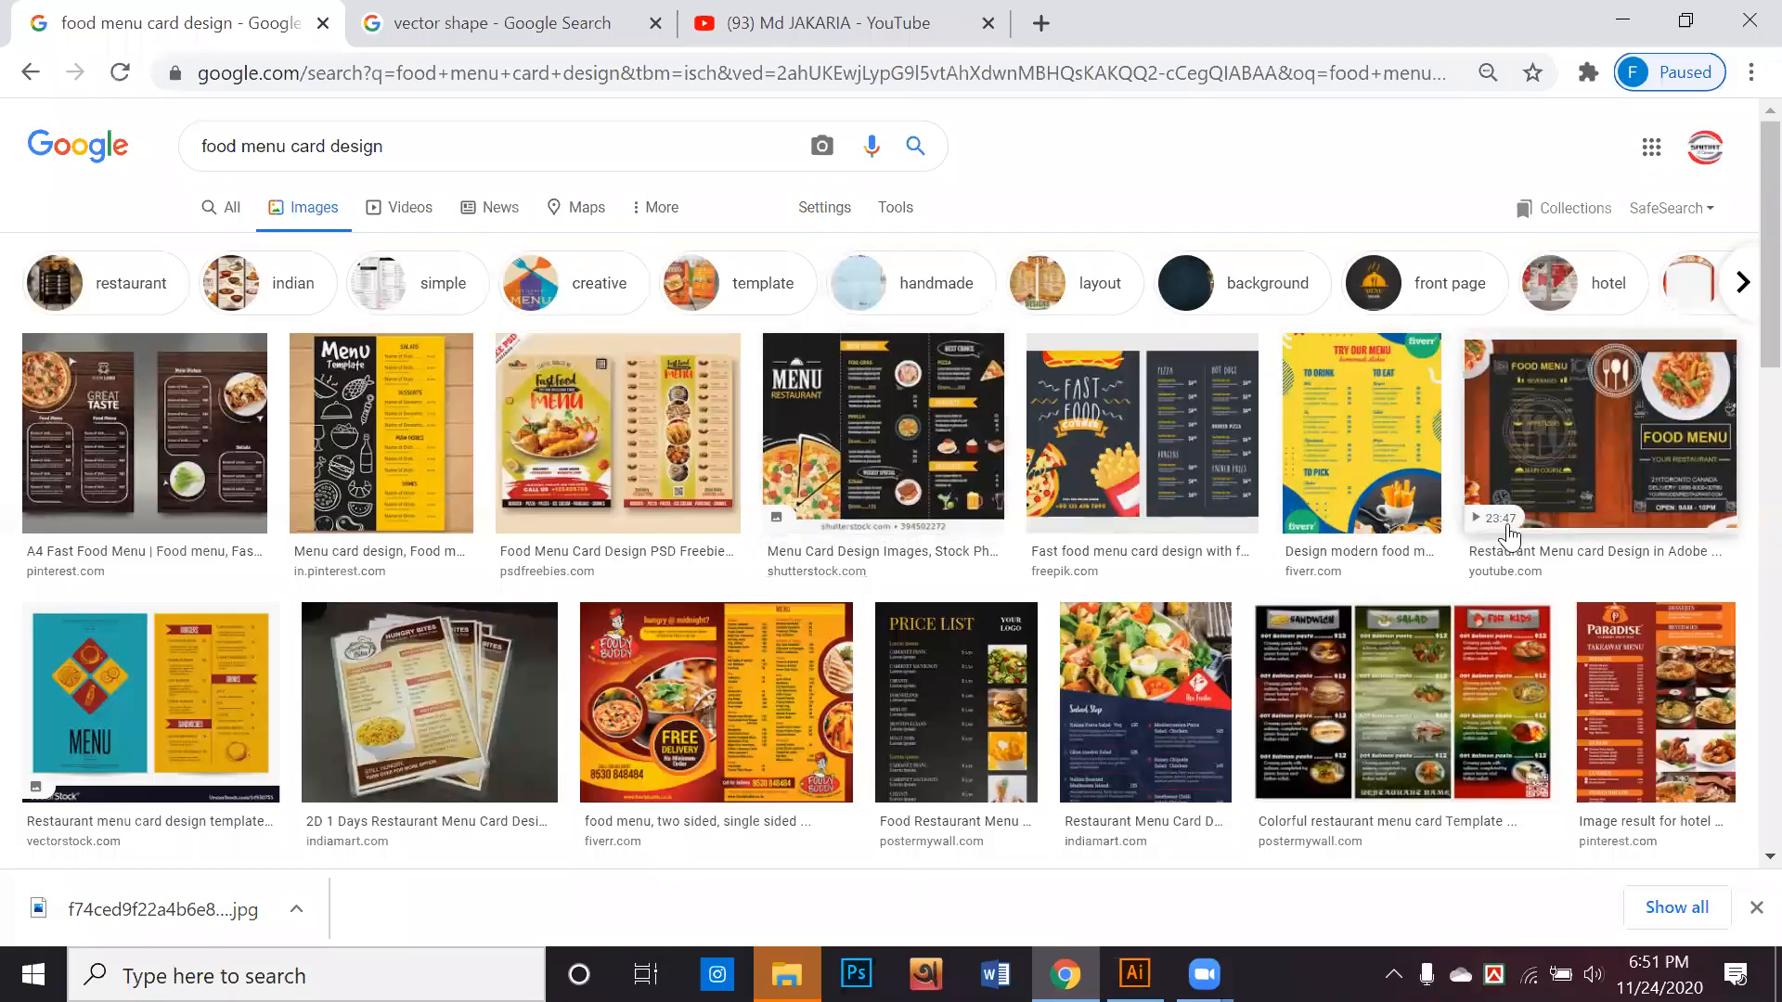
# Switch to Chrome, browse the "food menu card design" image results, and examine the Food Home template preview and its related images
pyautogui.scroll(-1, 1476, 520)
pyautogui.scroll(-3, 1465, 537)
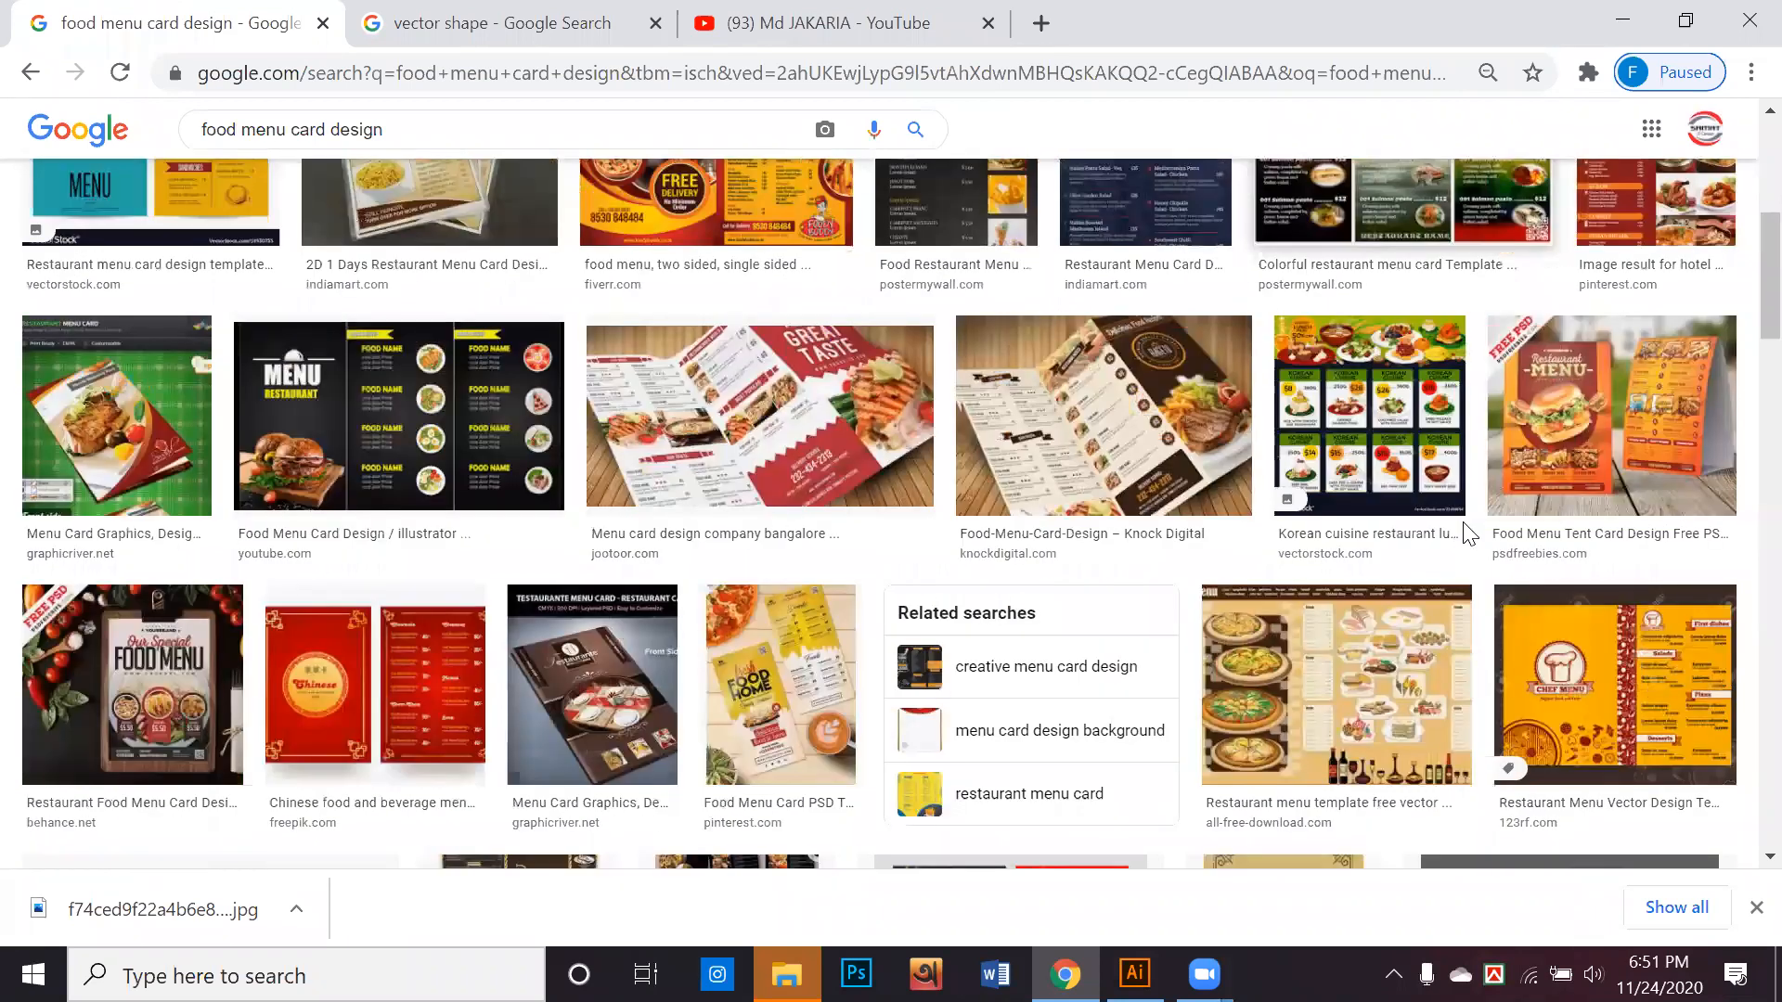
pyautogui.scroll(-1, 1466, 546)
pyautogui.click(756, 449)
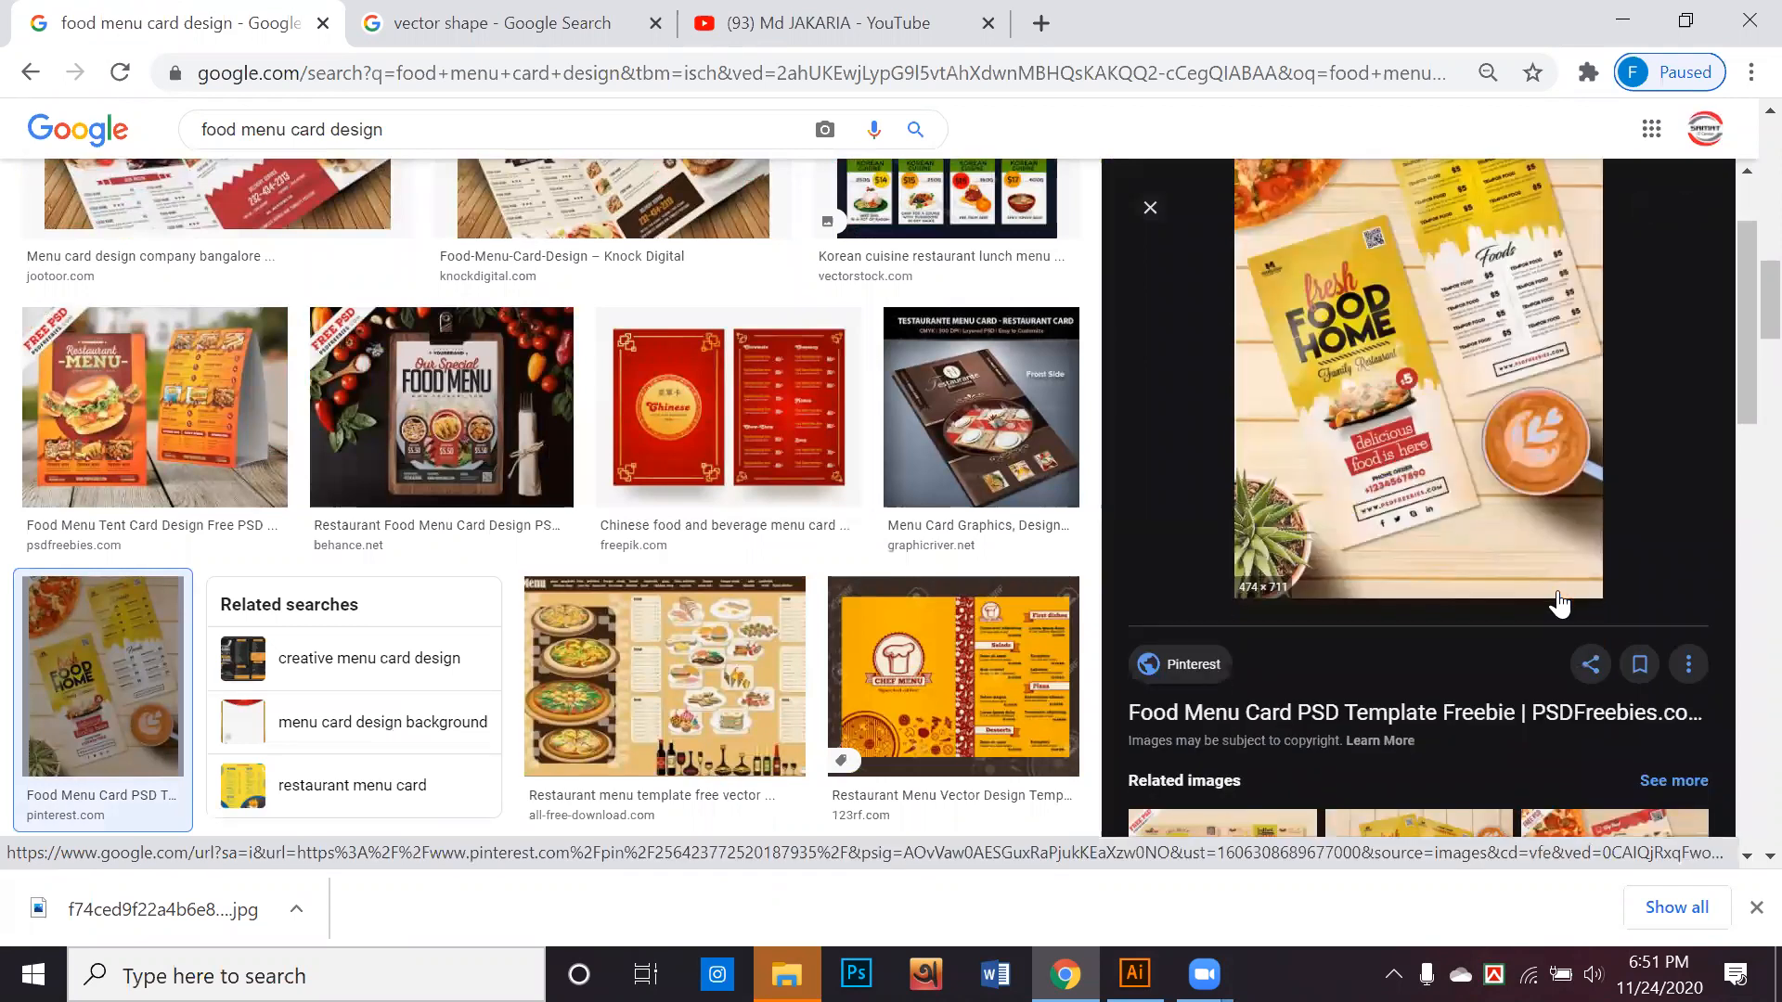
pyautogui.scroll(-2, 1560, 604)
pyautogui.scroll(-4, 1559, 604)
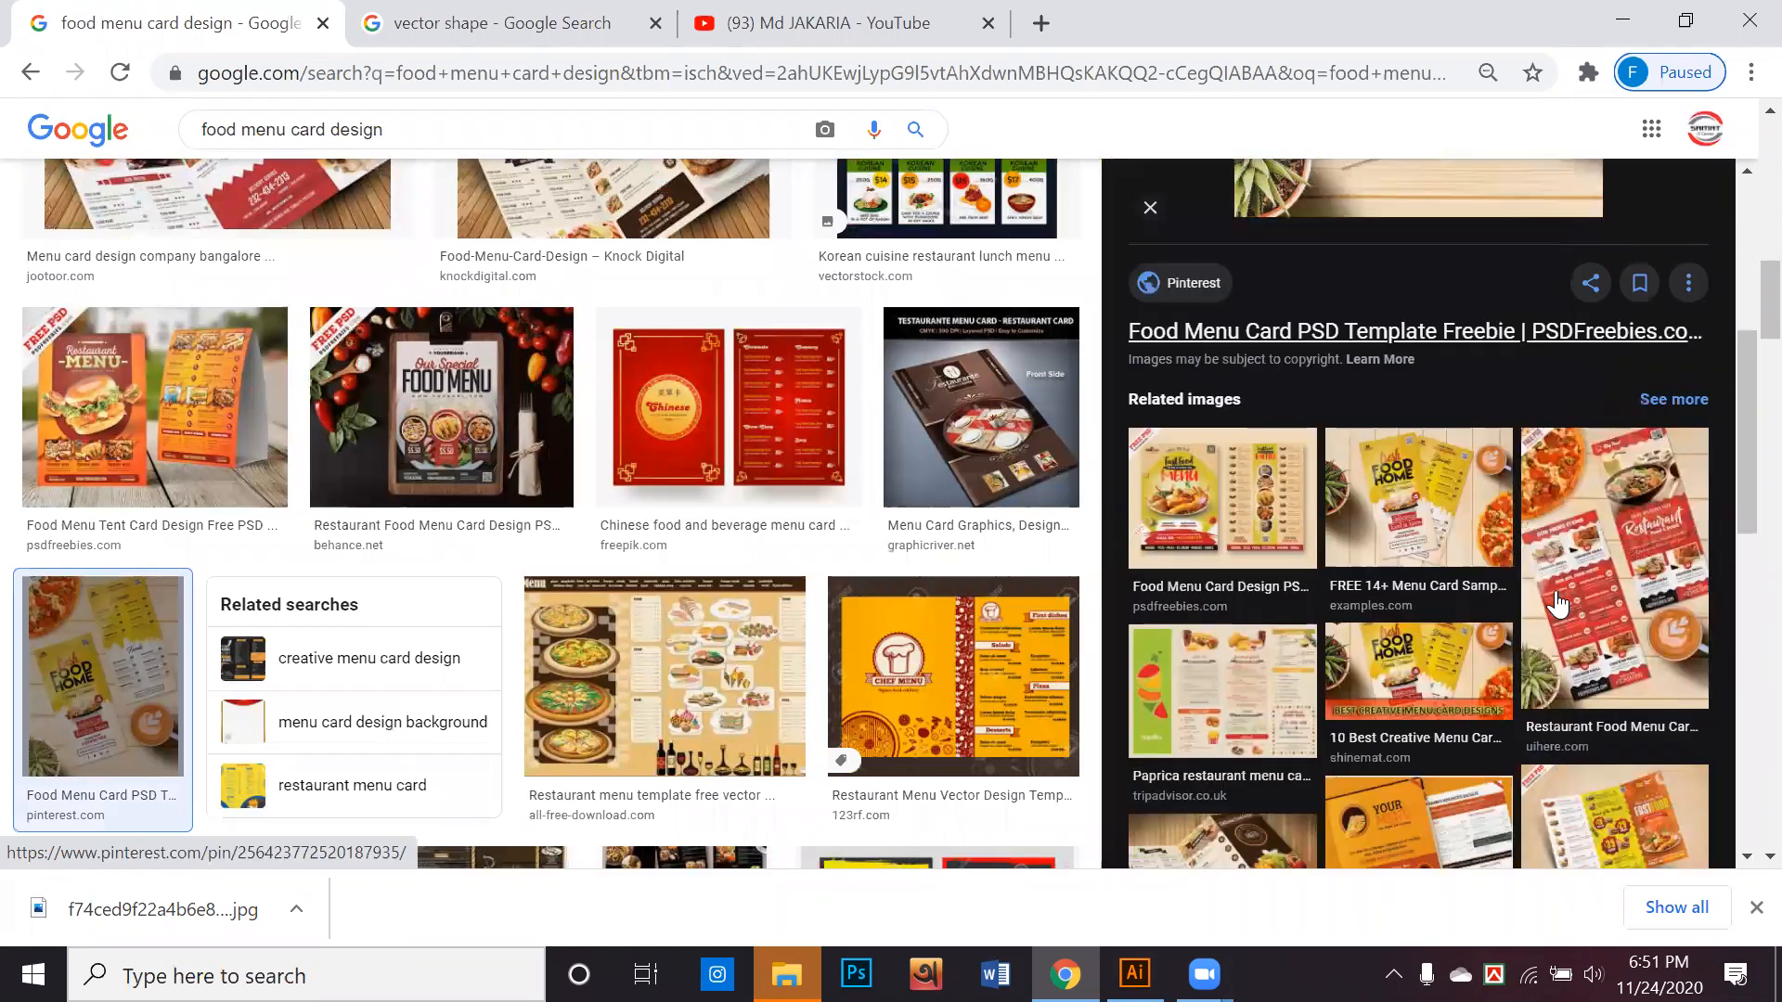
pyautogui.scroll(-10, 1558, 604)
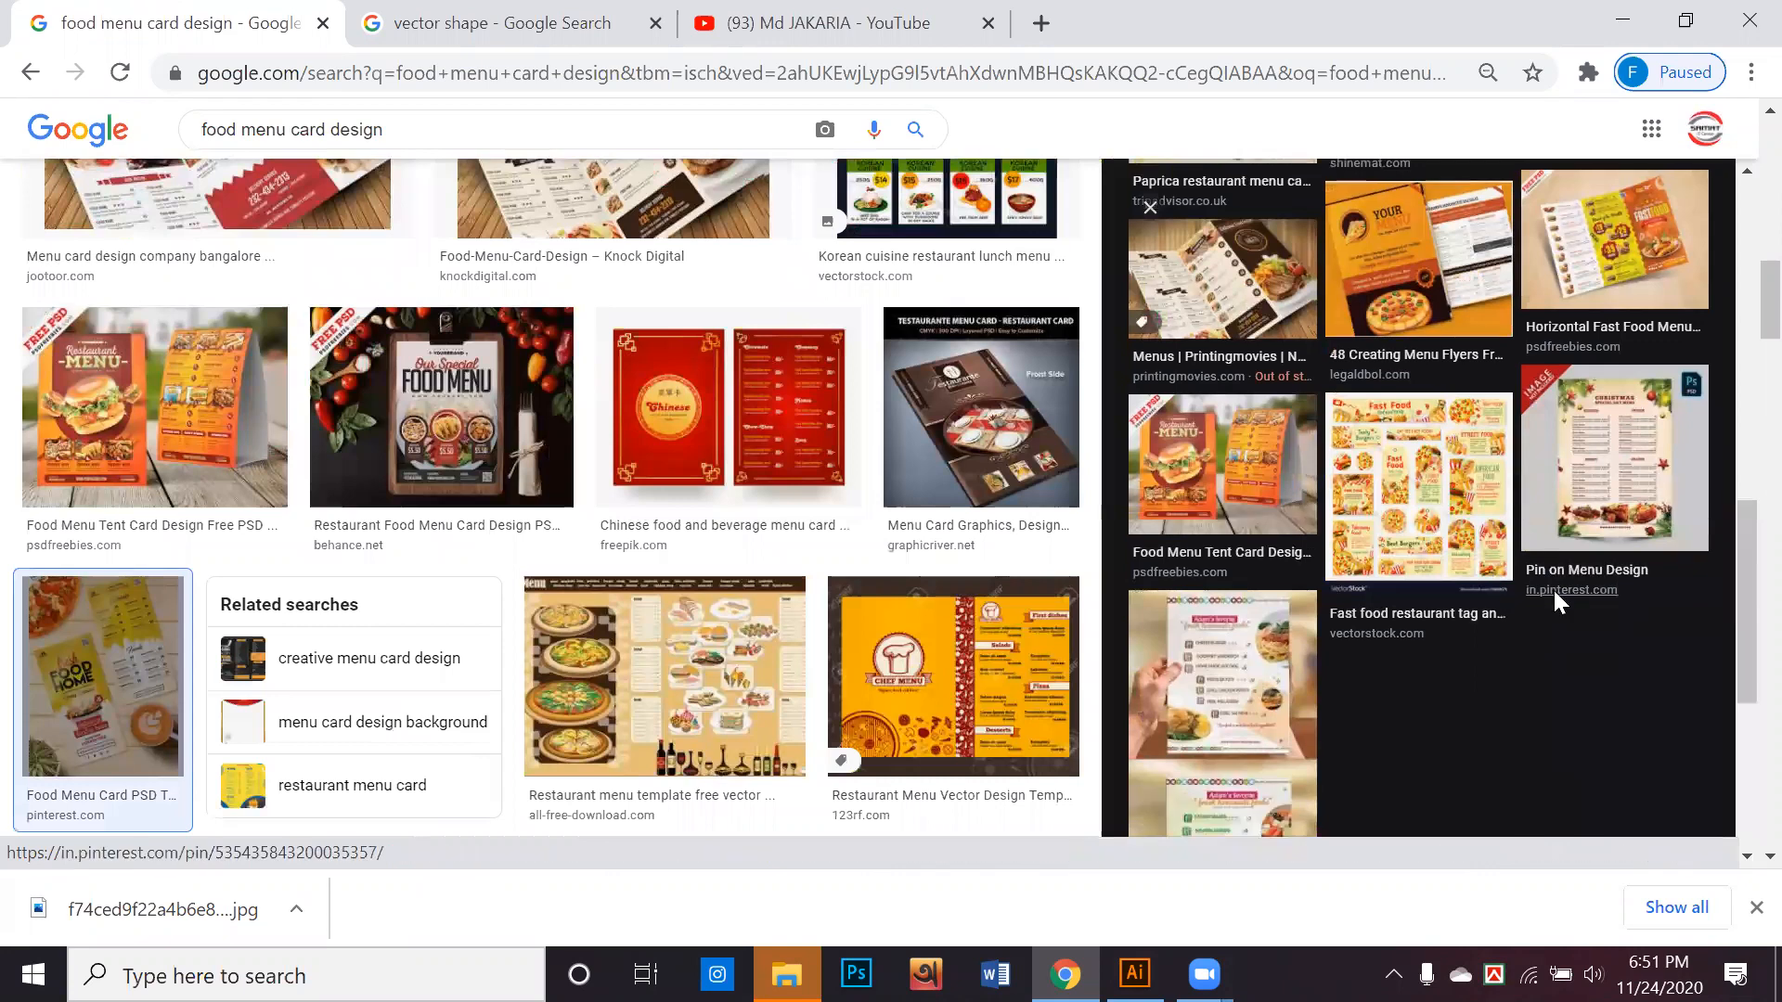
pyautogui.scroll(-12, 1037, 730)
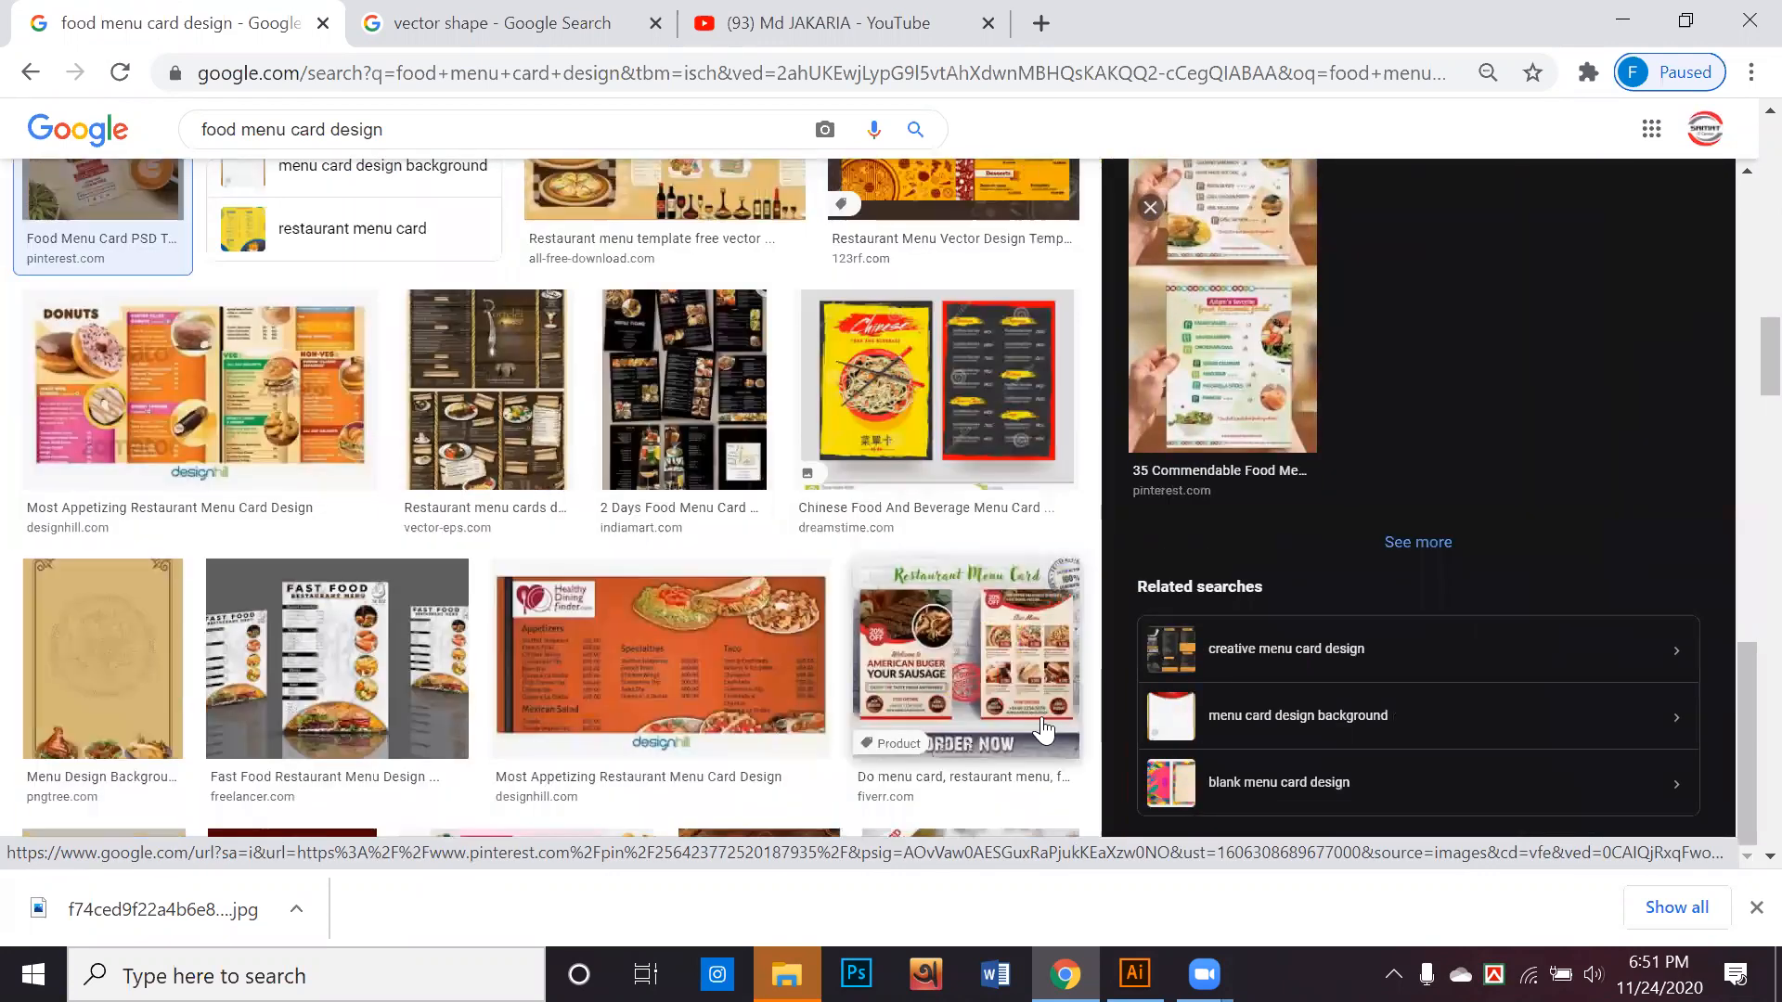
# Look further down the results, preview "50+ Best Food & Drink Menu Templates" from Design Shack, and examine its related images
pyautogui.scroll(-3, 1037, 730)
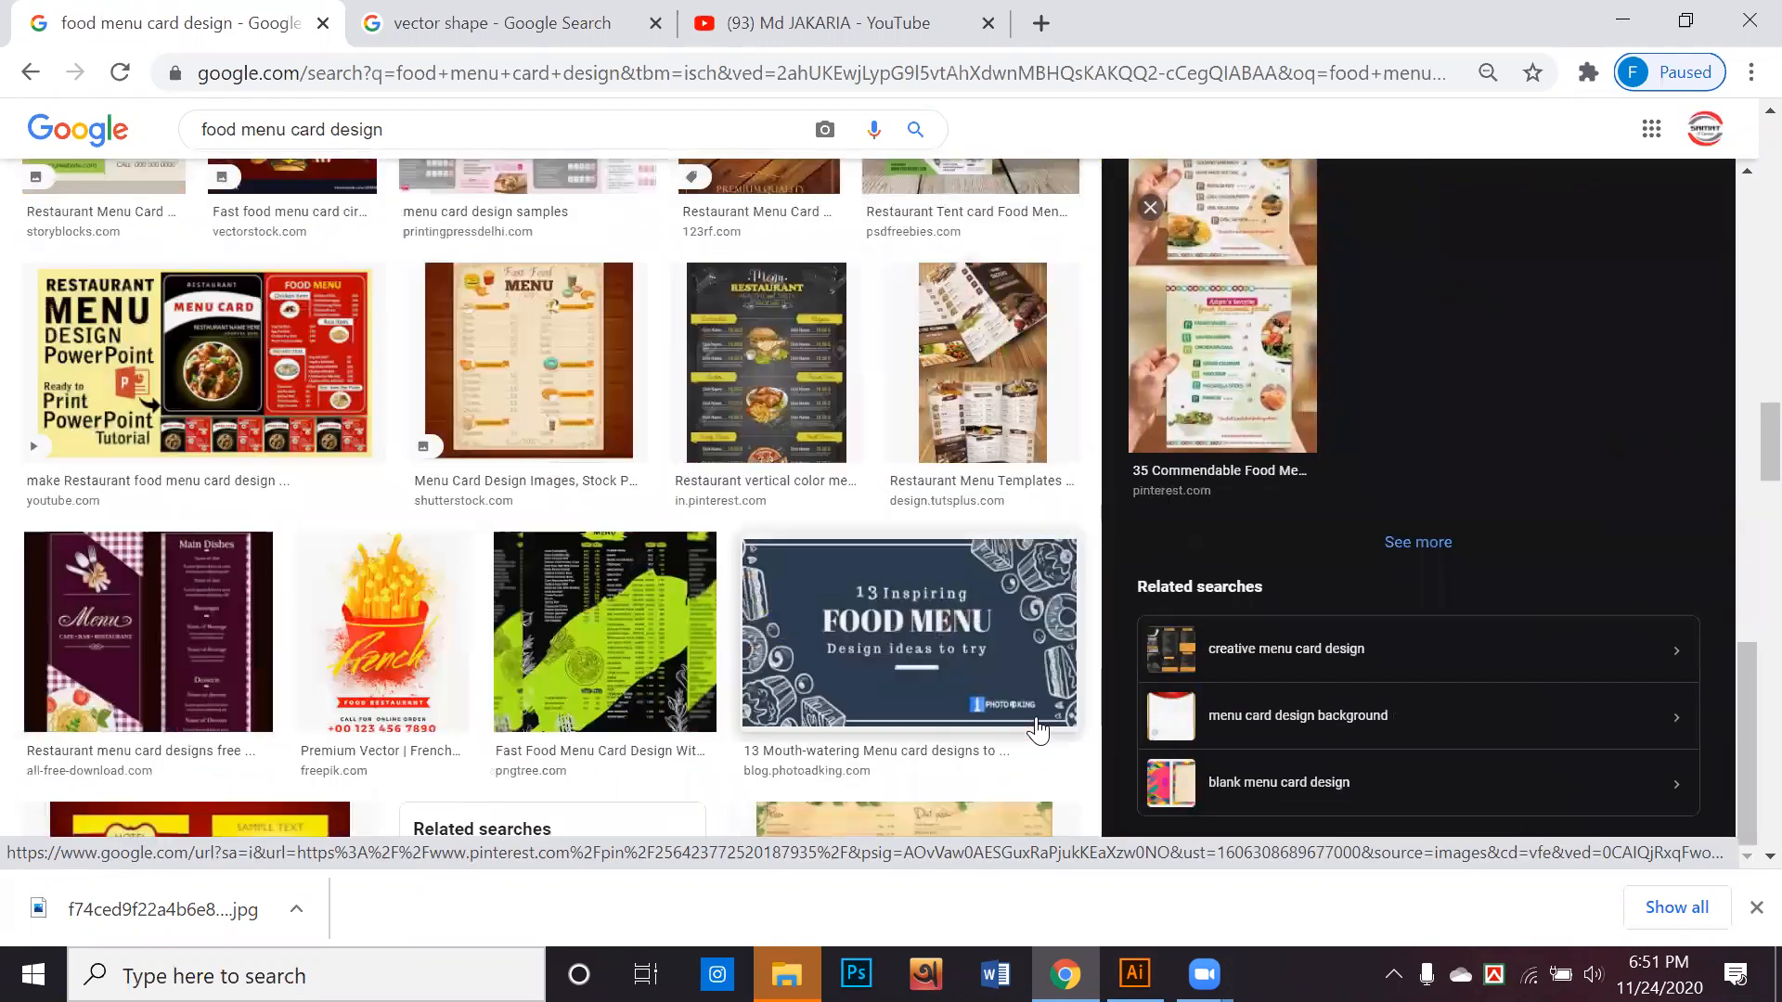
pyautogui.scroll(3, 1037, 730)
pyautogui.scroll(-10, 1038, 730)
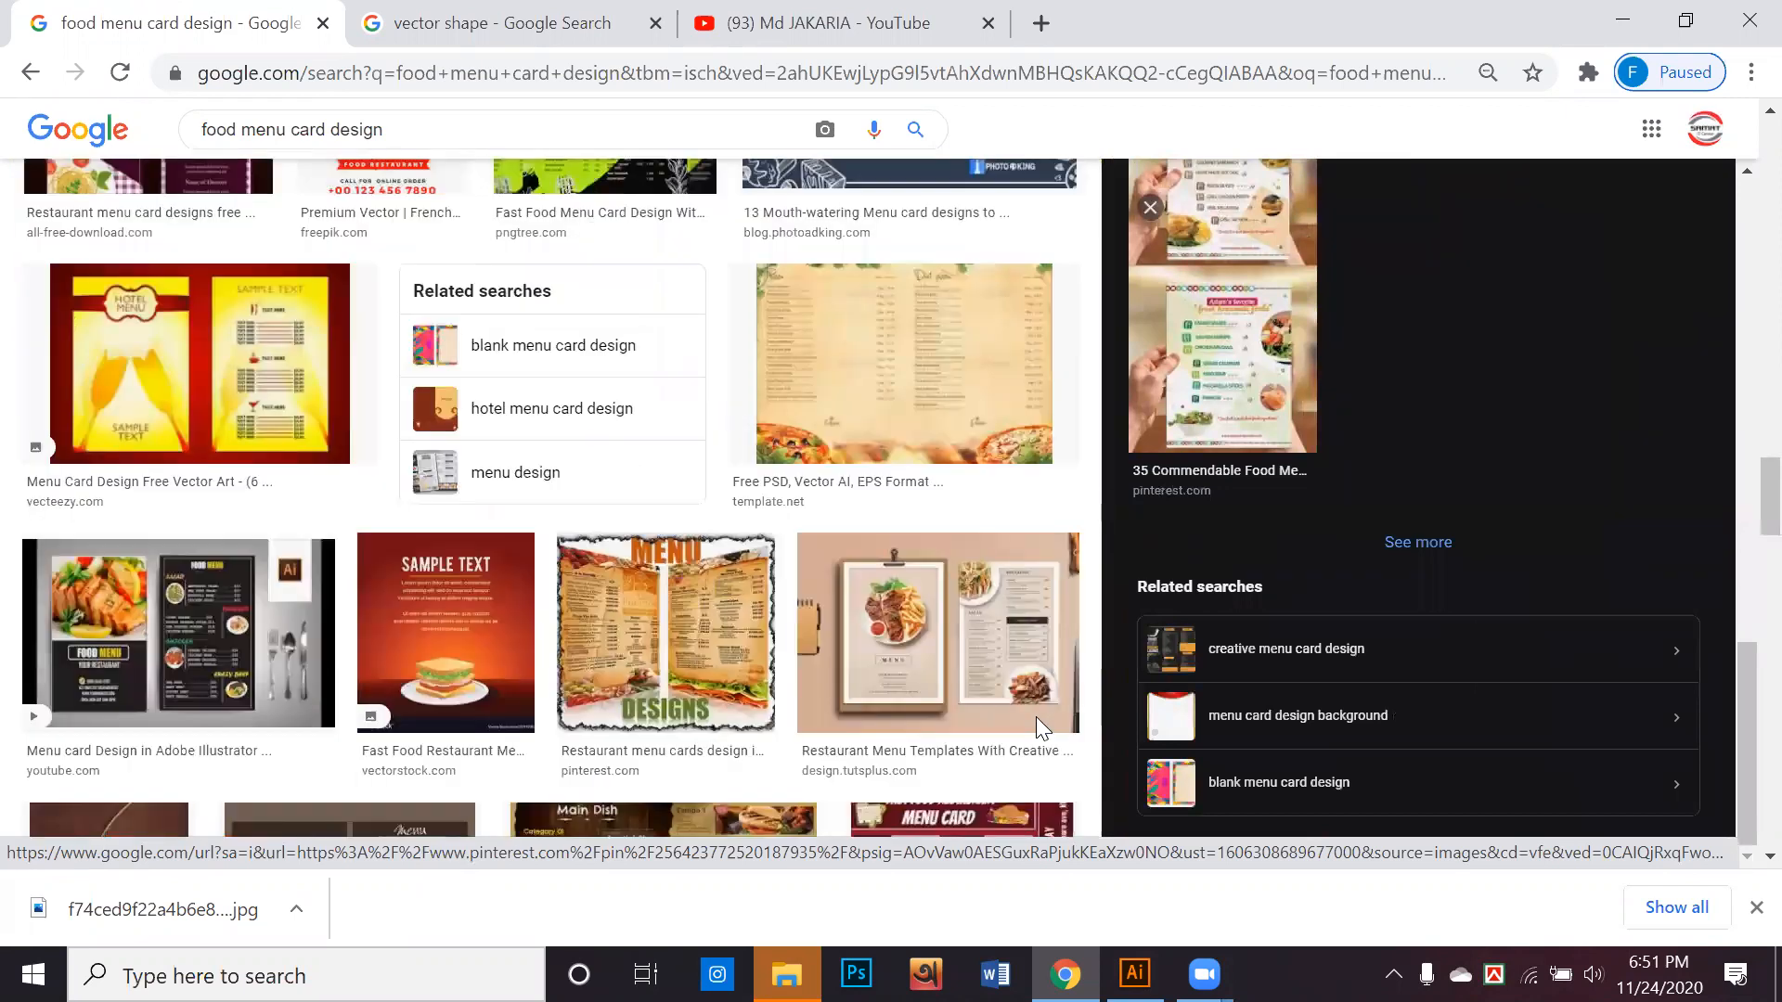
pyautogui.scroll(-5, 1038, 731)
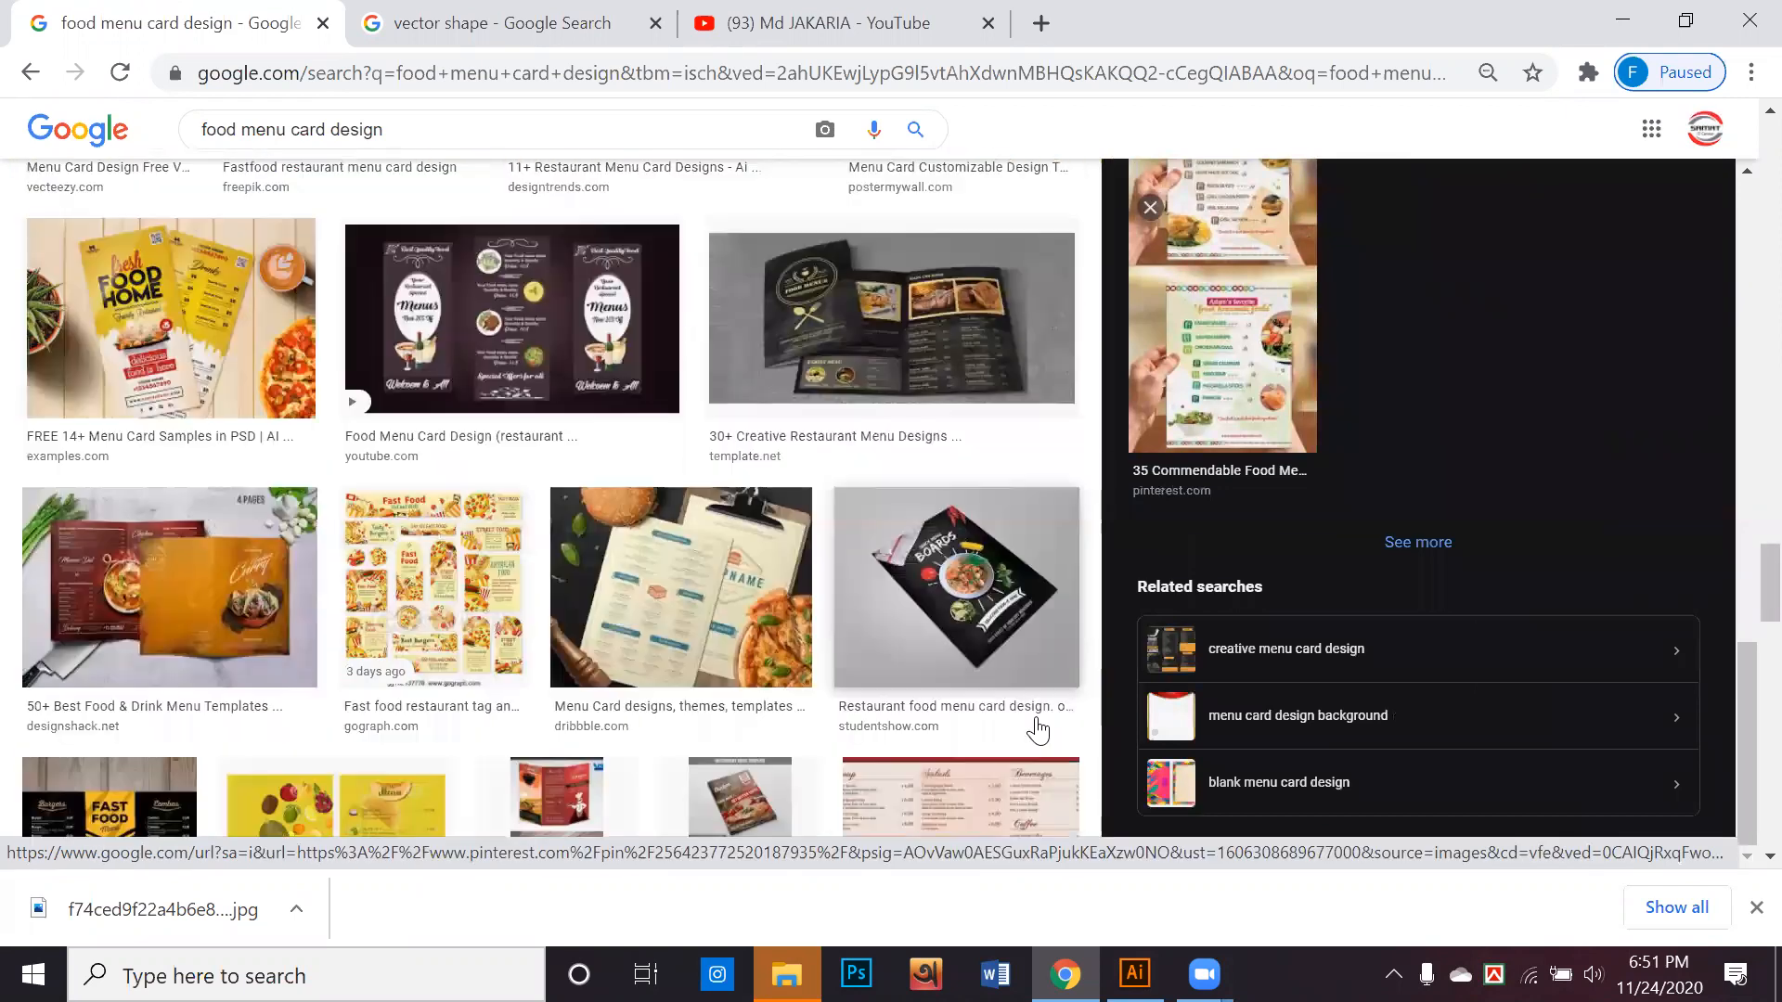
pyautogui.scroll(-5, 123, 390)
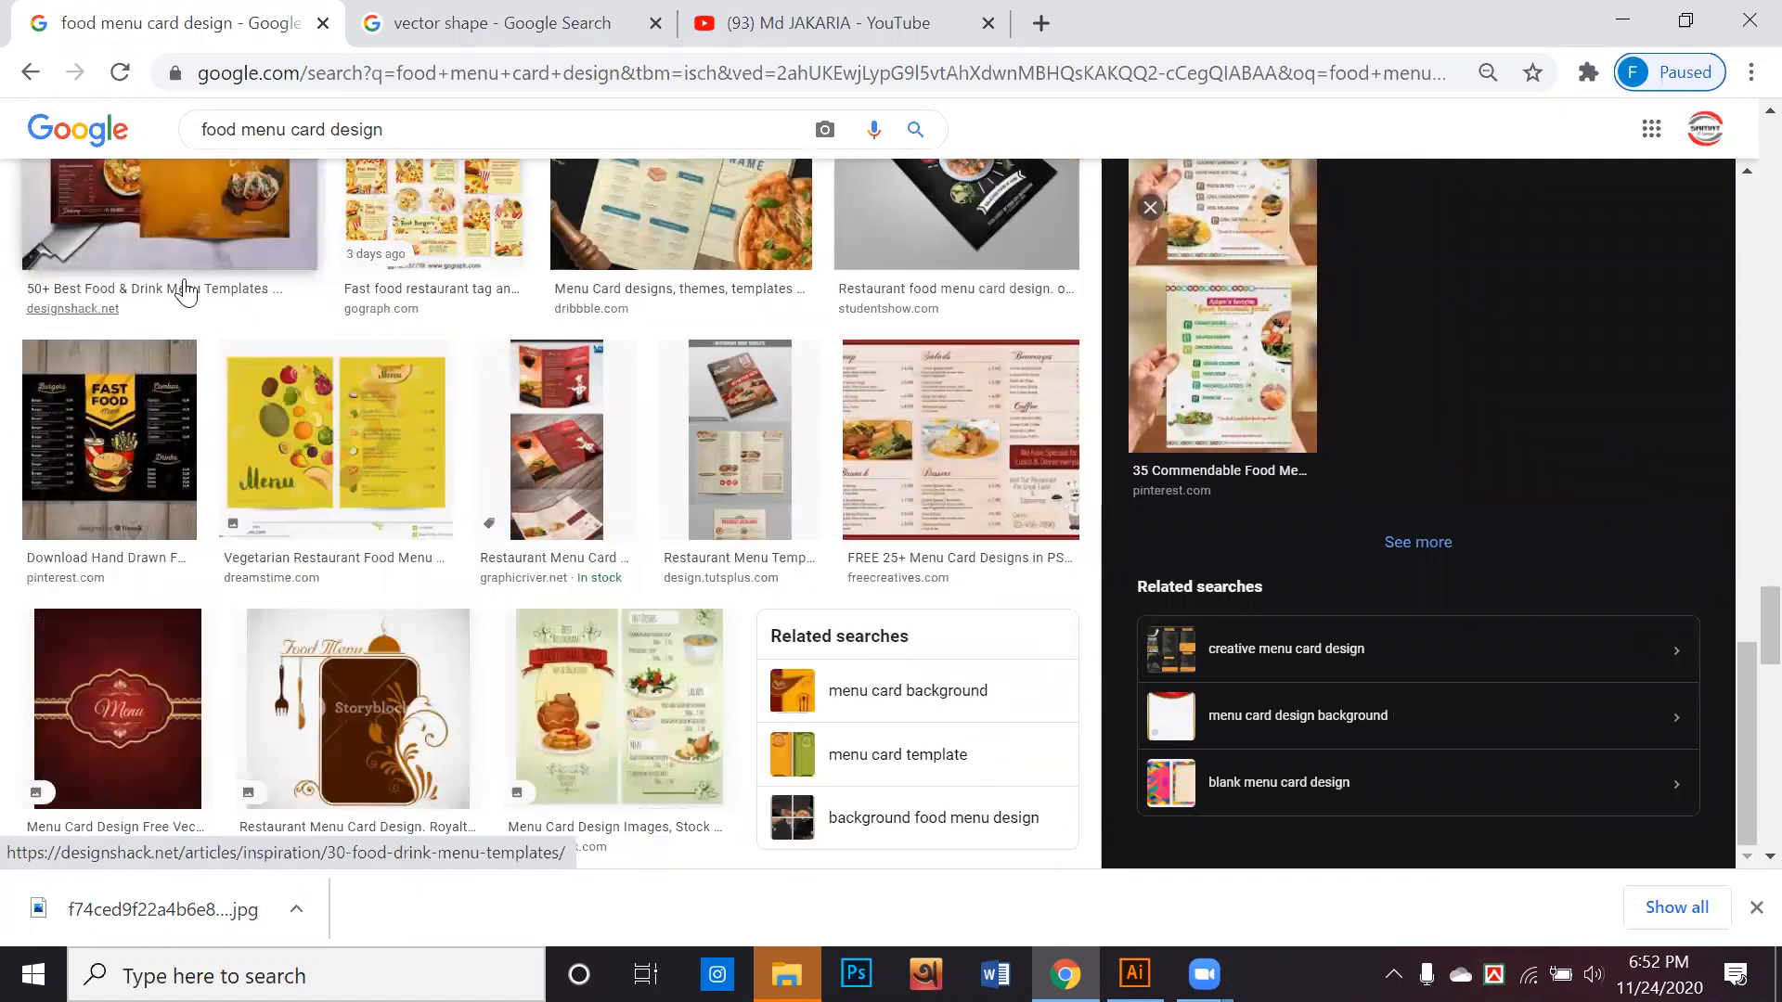
pyautogui.click(206, 223)
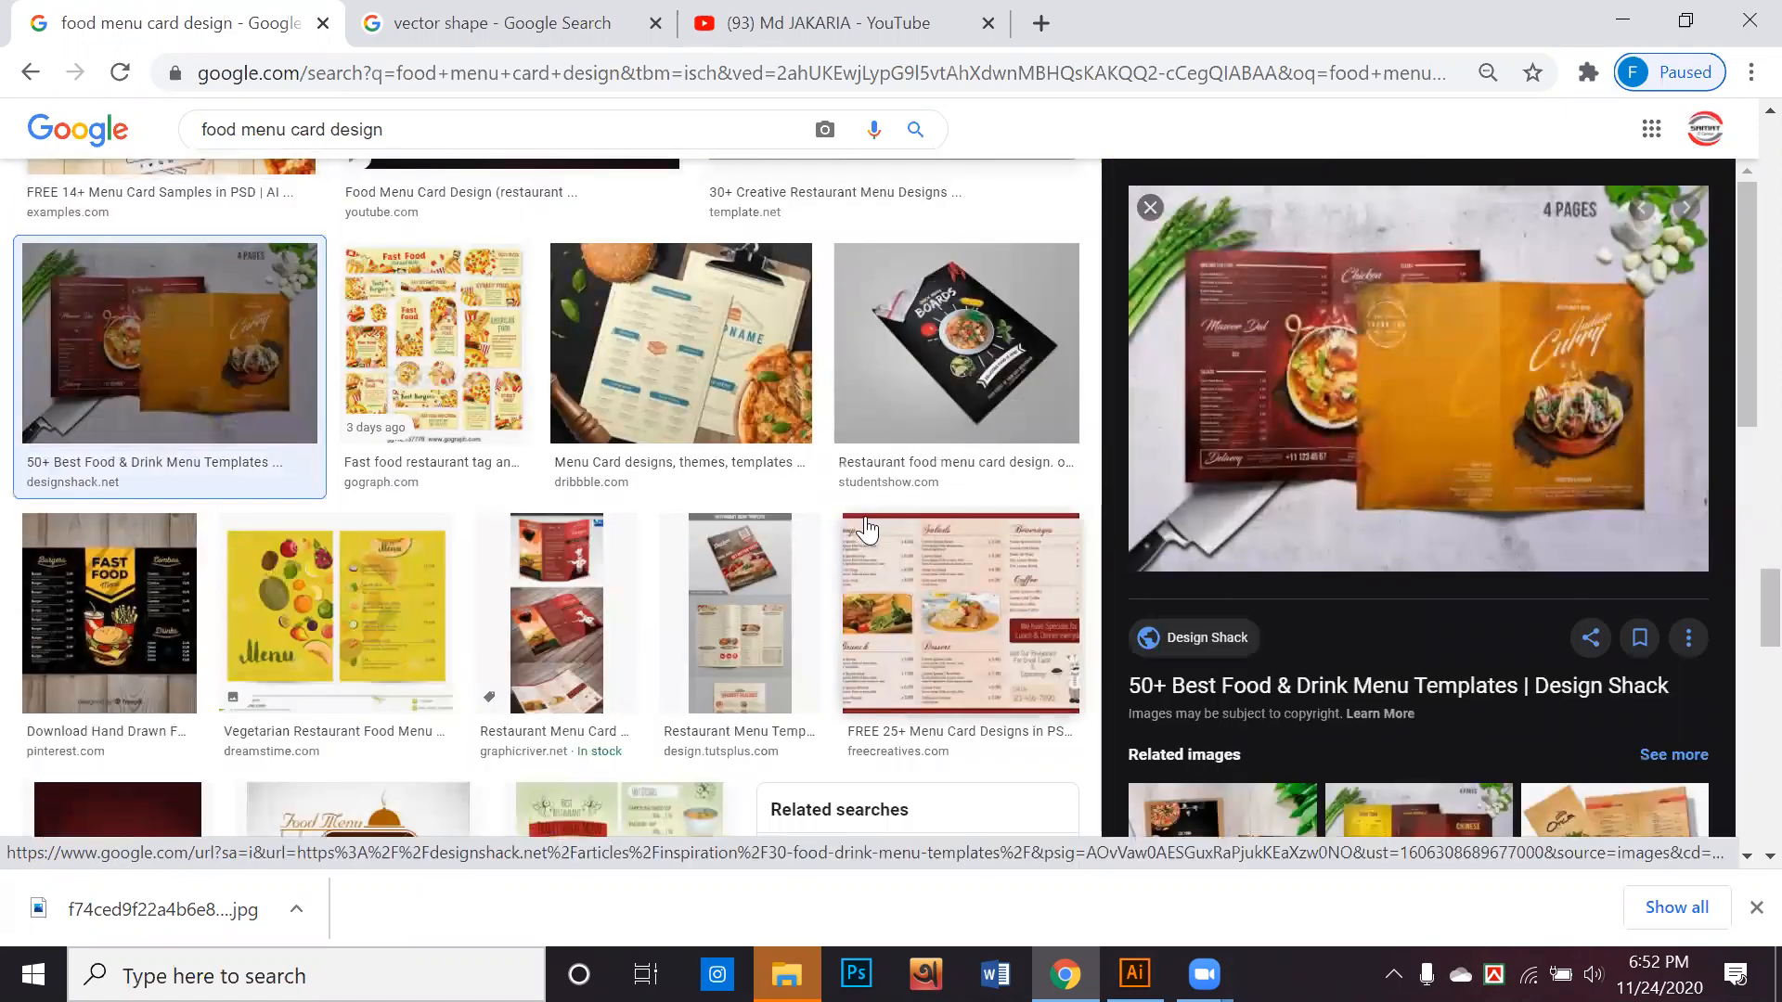
pyautogui.scroll(-3, 873, 524)
pyautogui.scroll(-6, 877, 524)
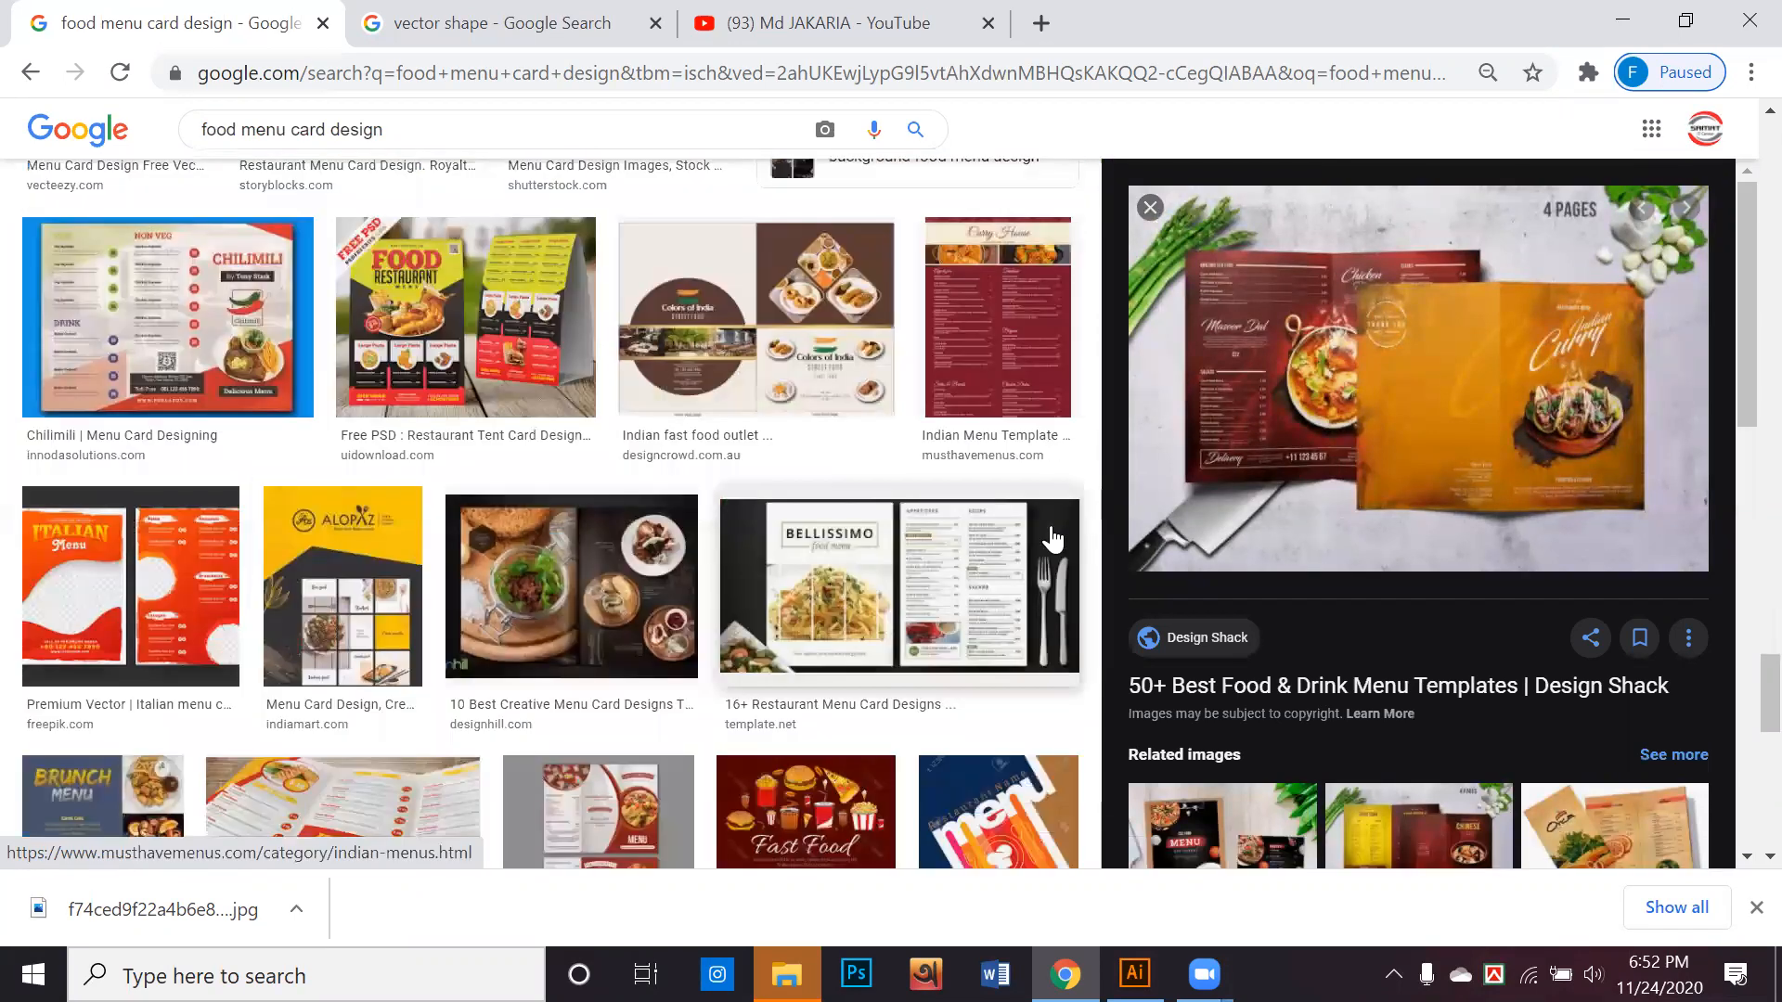
pyautogui.scroll(-5, 1284, 569)
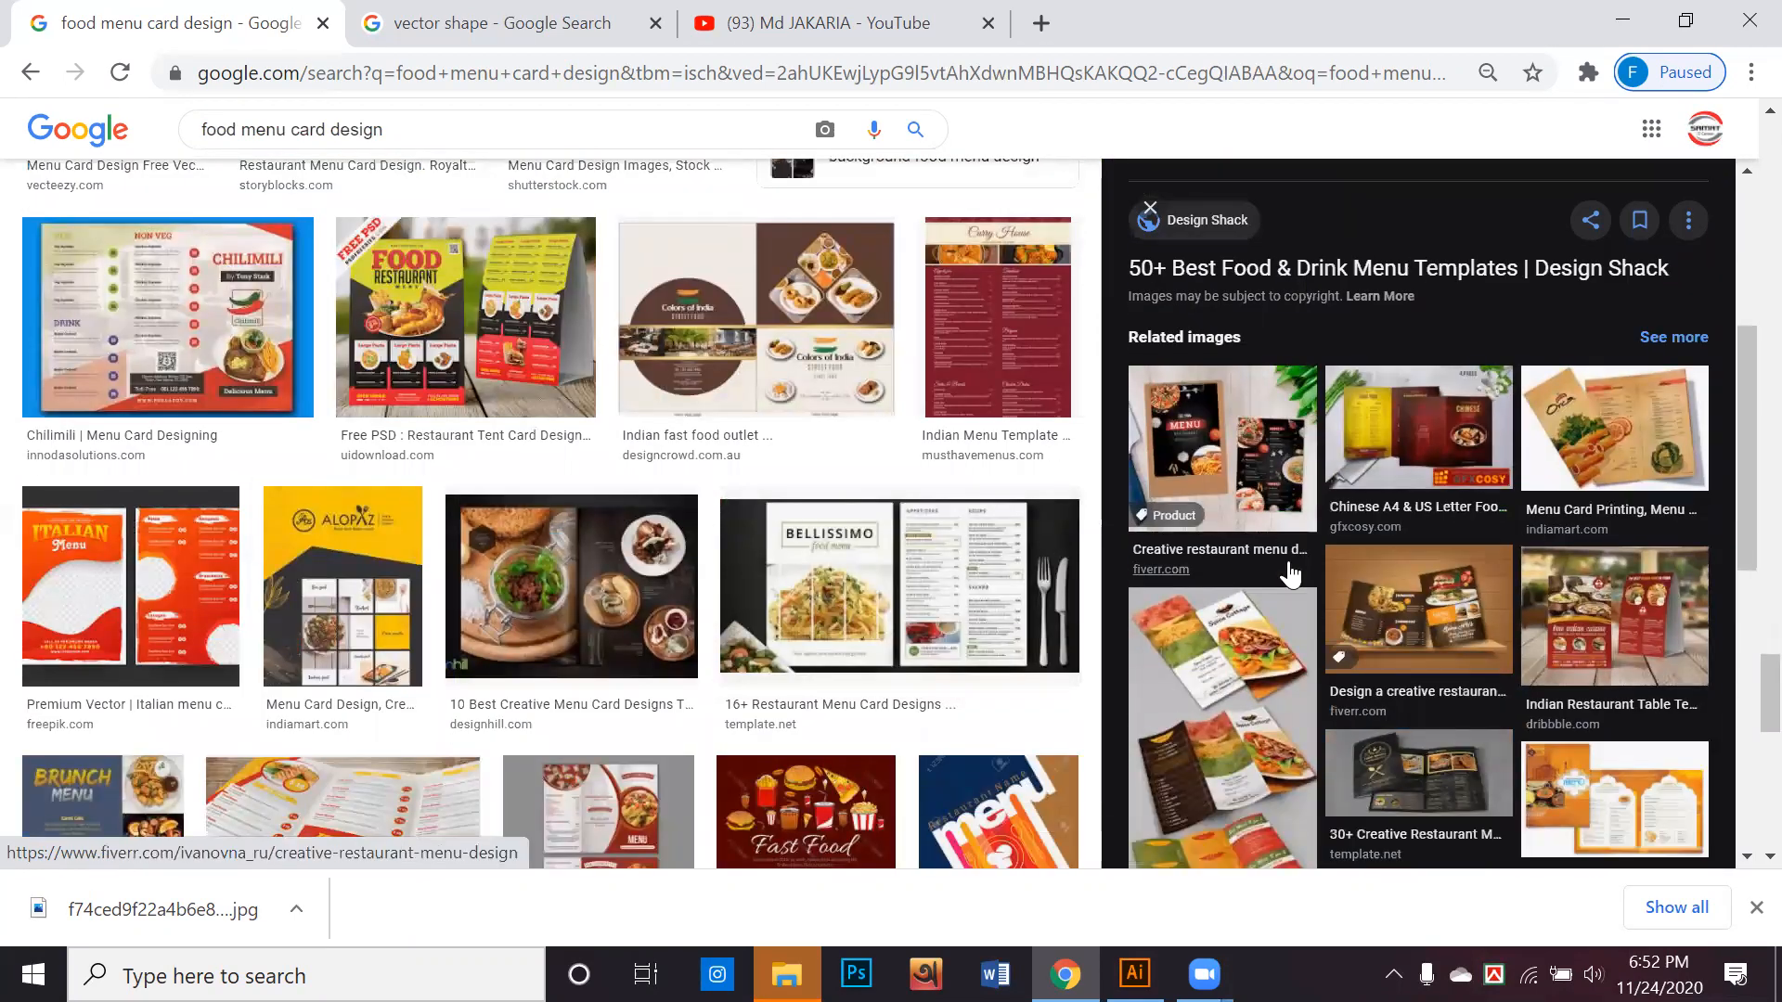
pyautogui.scroll(-5, 1290, 576)
pyautogui.scroll(-4, 1290, 576)
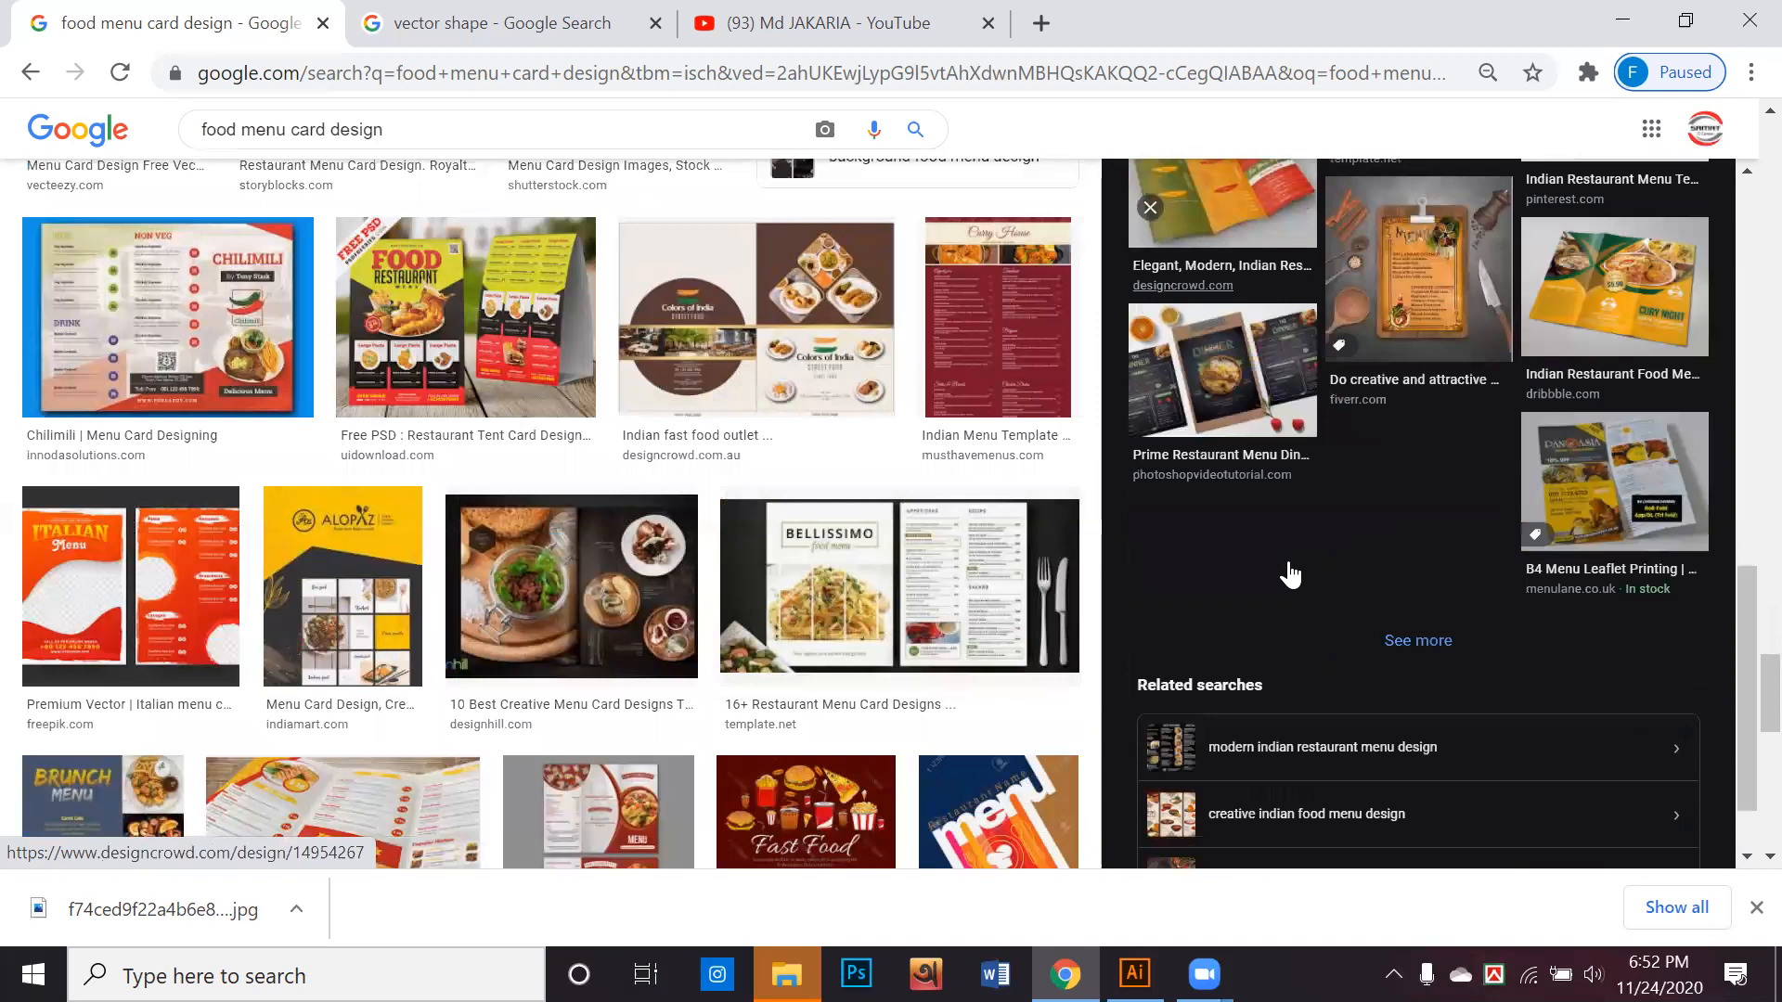
# Find and preview the blue "Card Design Menu projects" design from Behance and look through its related images
pyautogui.scroll(-3, 1068, 585)
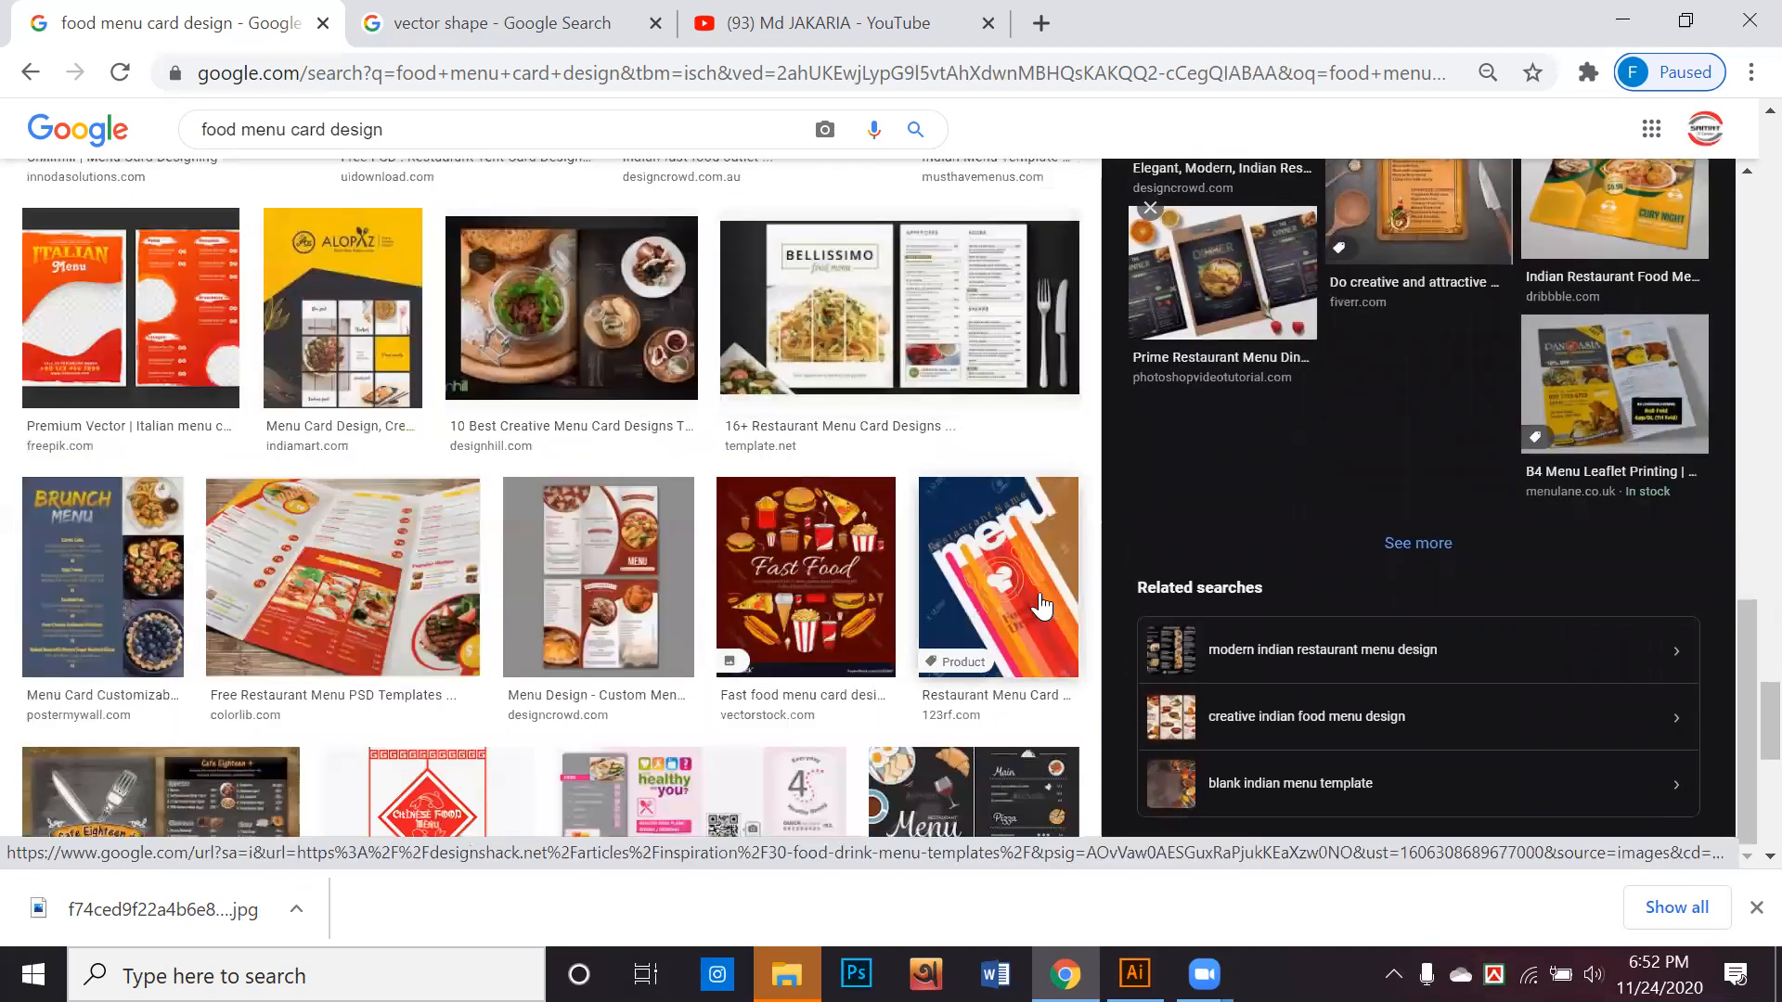
pyautogui.scroll(-10, 1053, 594)
pyautogui.scroll(-6, 1042, 606)
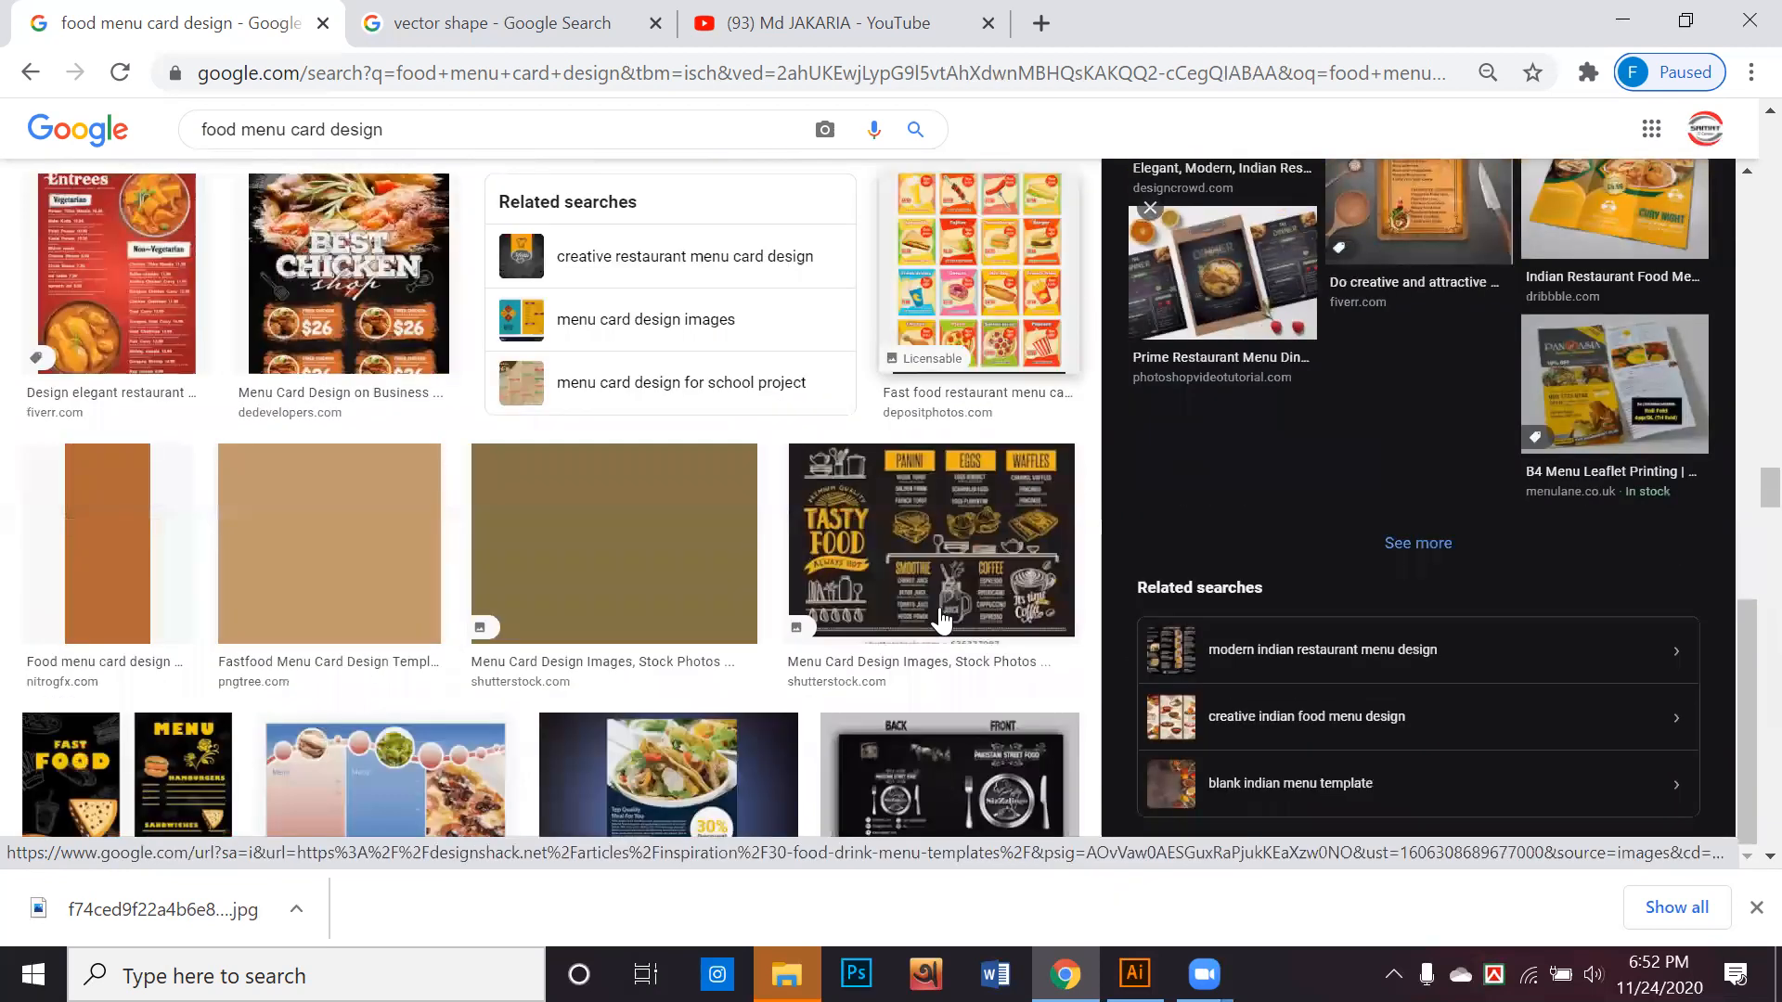
pyautogui.click(739, 575)
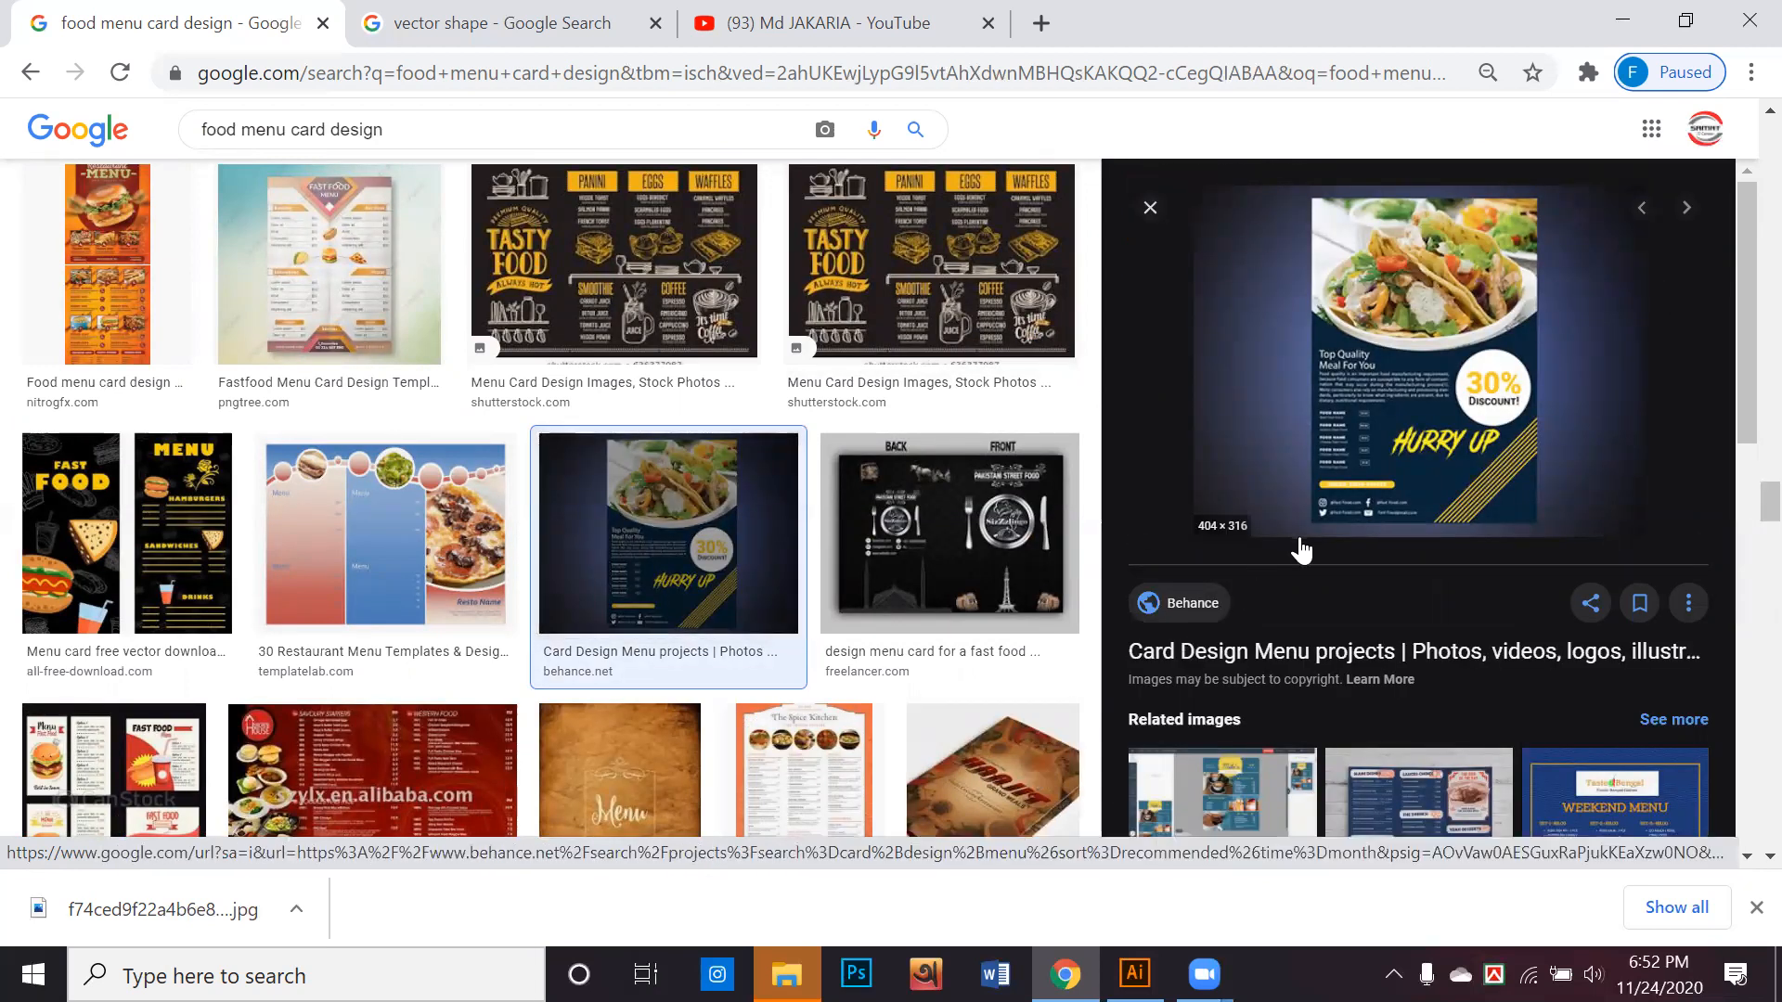
pyautogui.scroll(-4, 1465, 495)
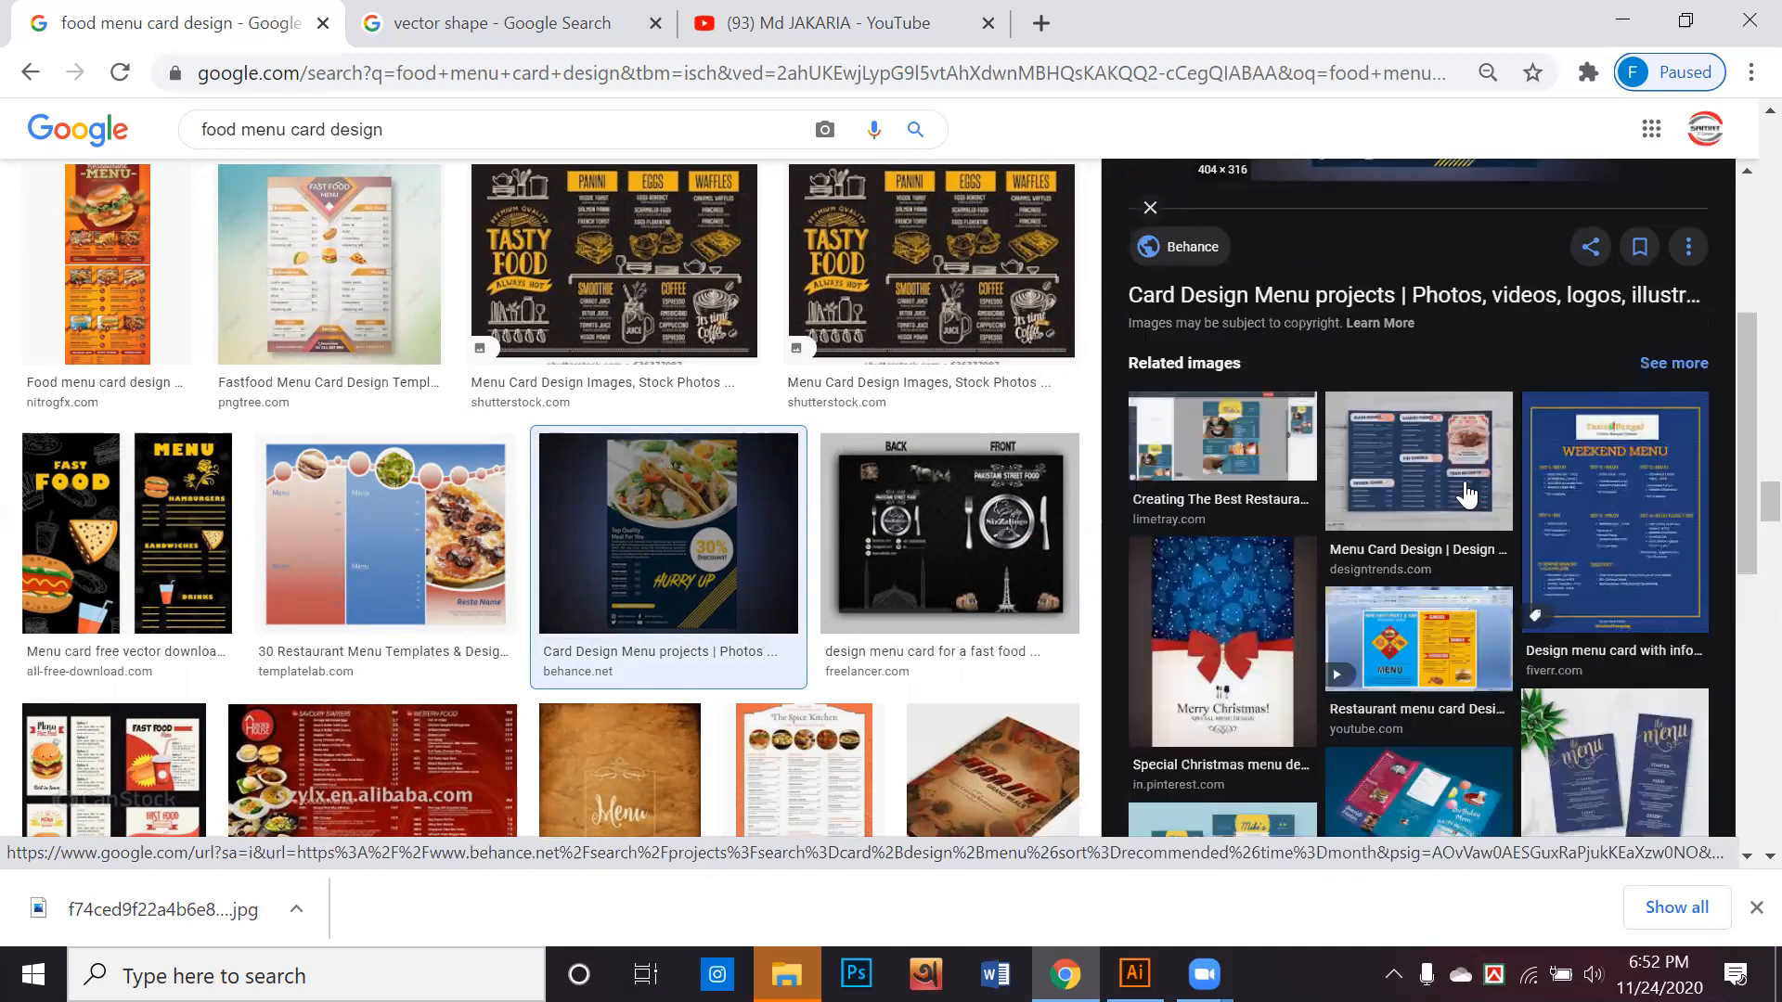
pyautogui.scroll(-7, 1464, 494)
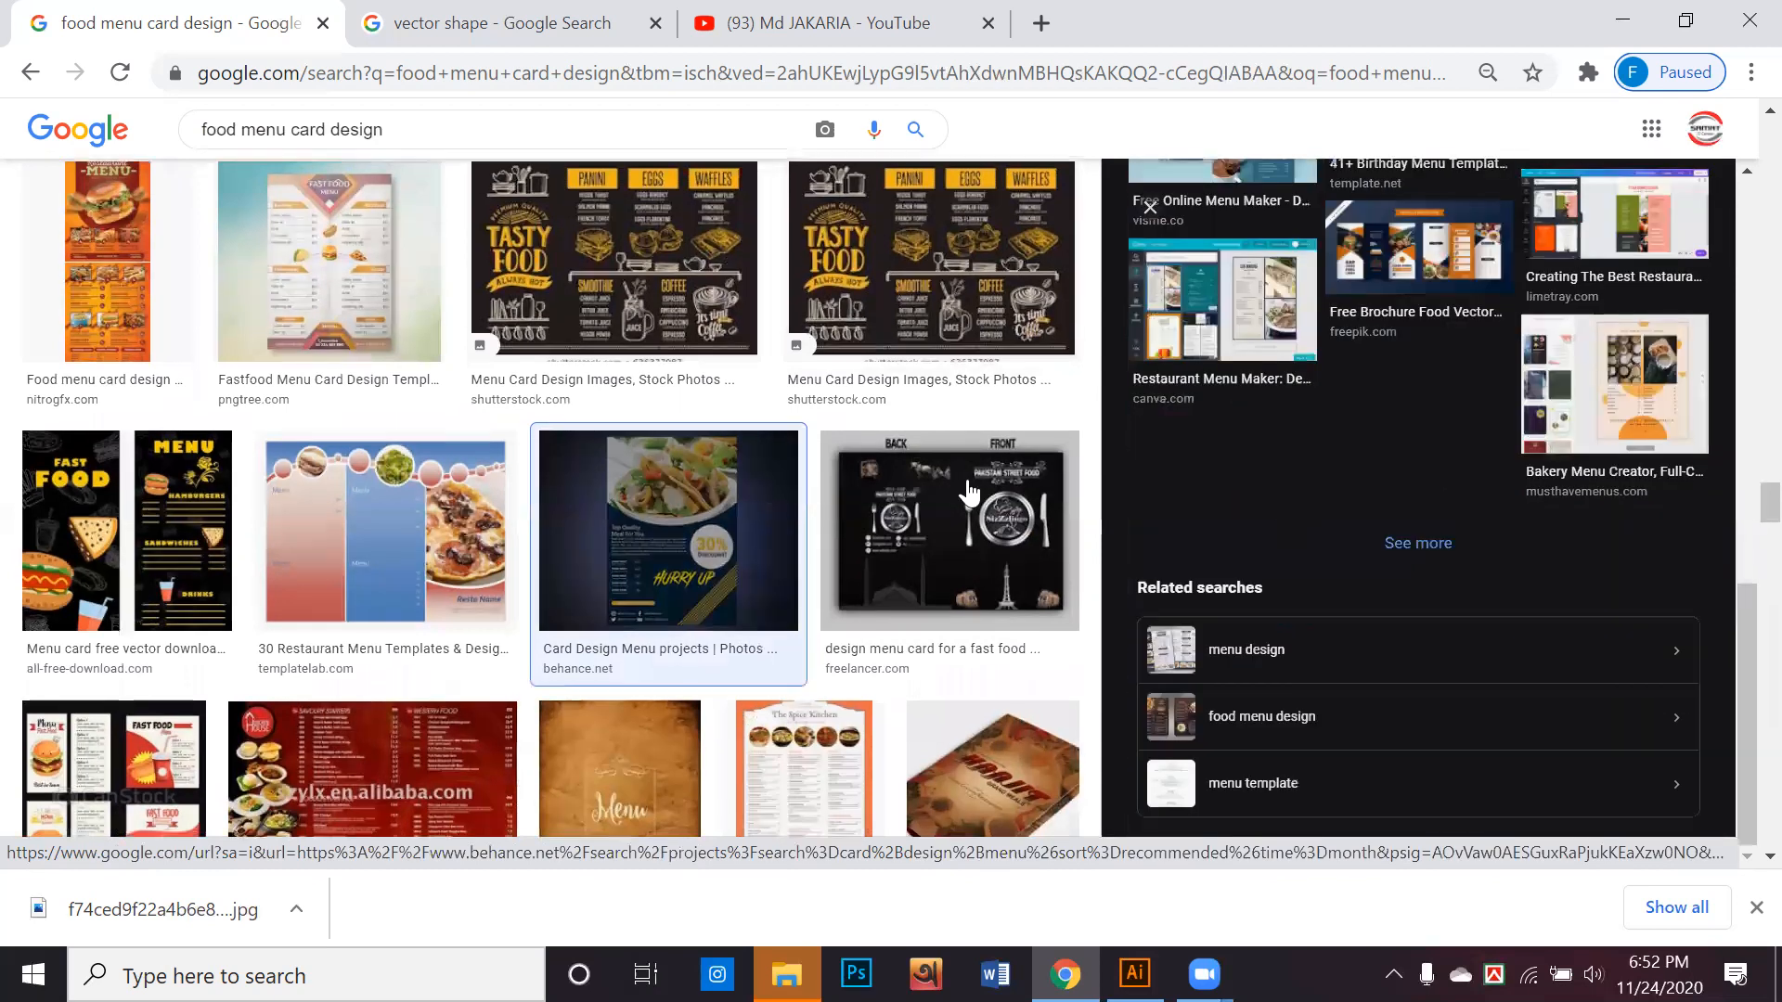
# Find and preview "Food Menu Card PSD Template Freebie" from Download PSD and look through its related images
pyautogui.scroll(-10, 969, 492)
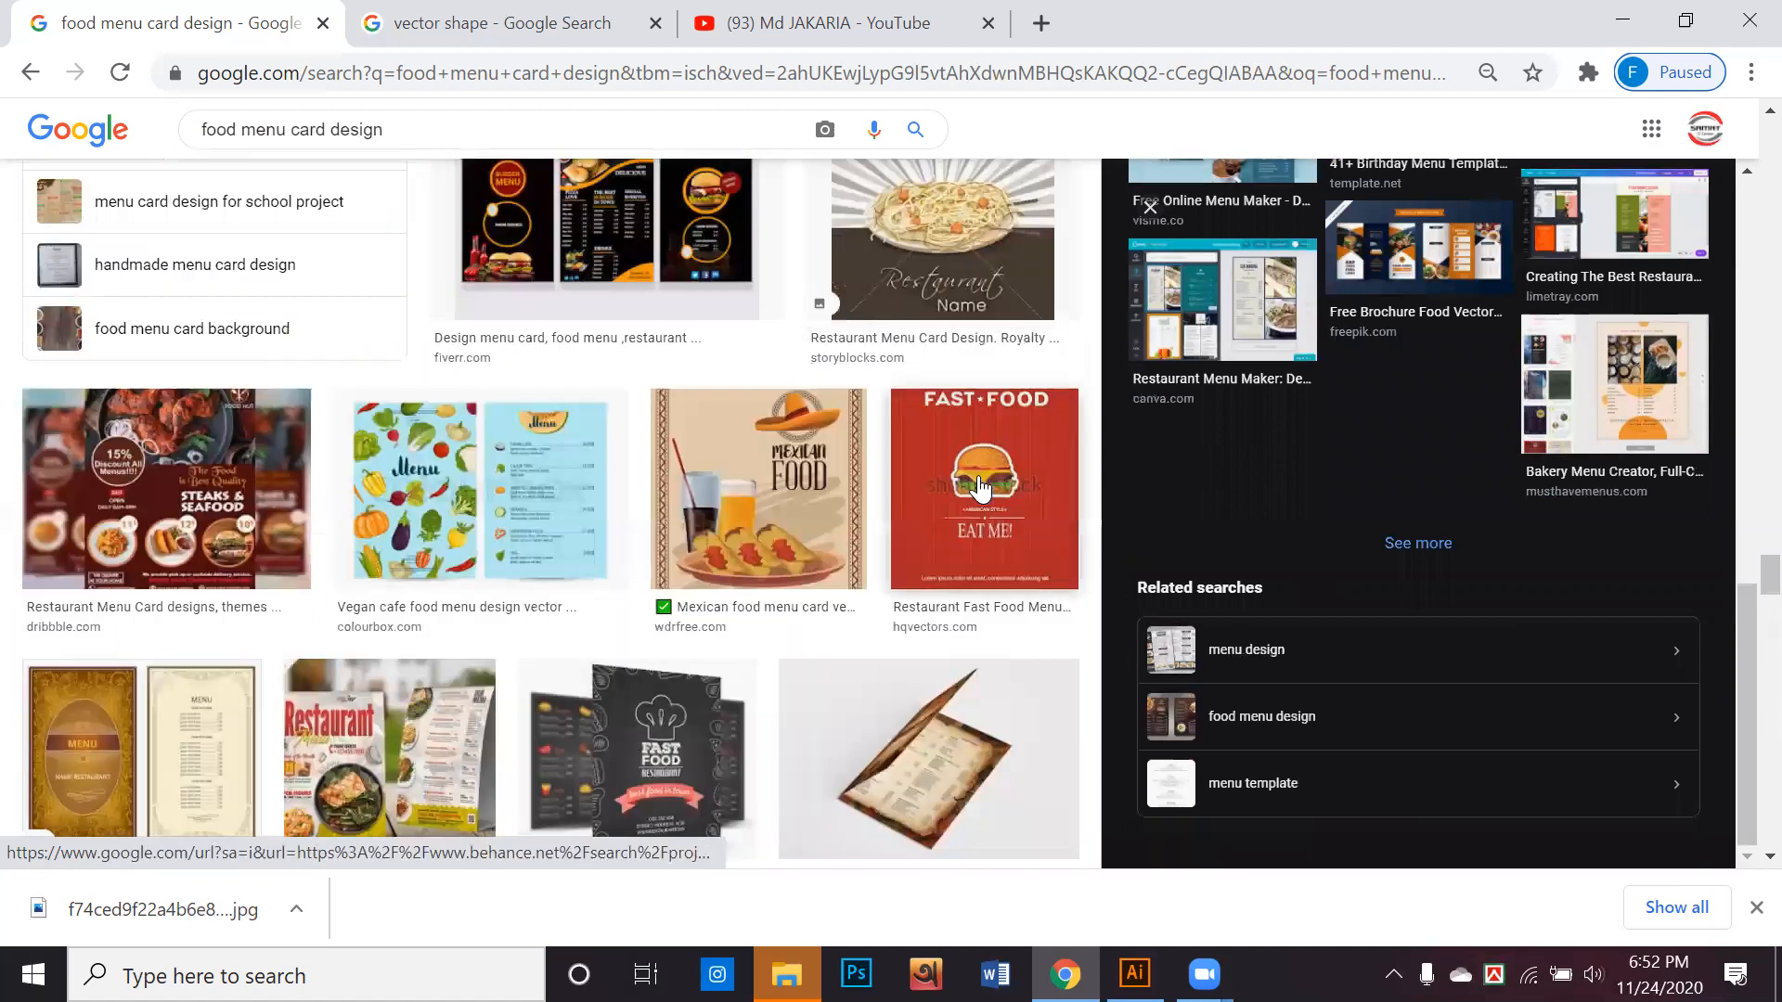
pyautogui.scroll(-5, 981, 487)
pyautogui.scroll(-2, 981, 488)
pyautogui.scroll(3, 978, 485)
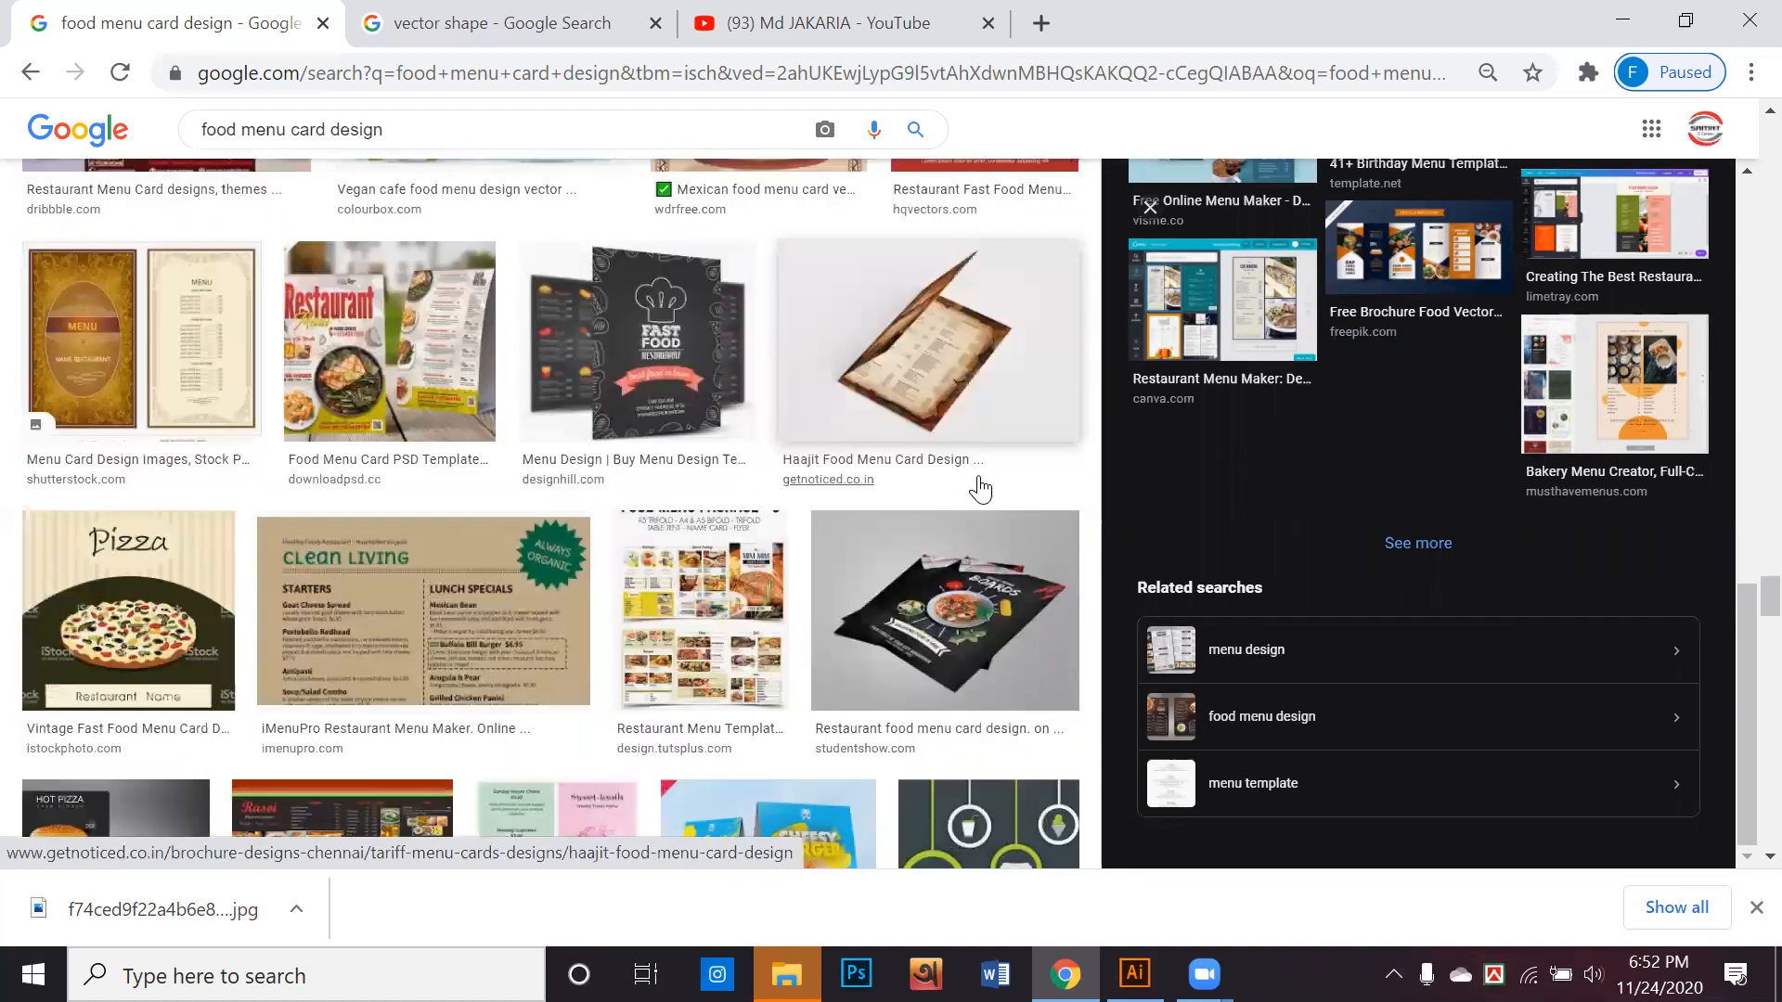
pyautogui.click(452, 342)
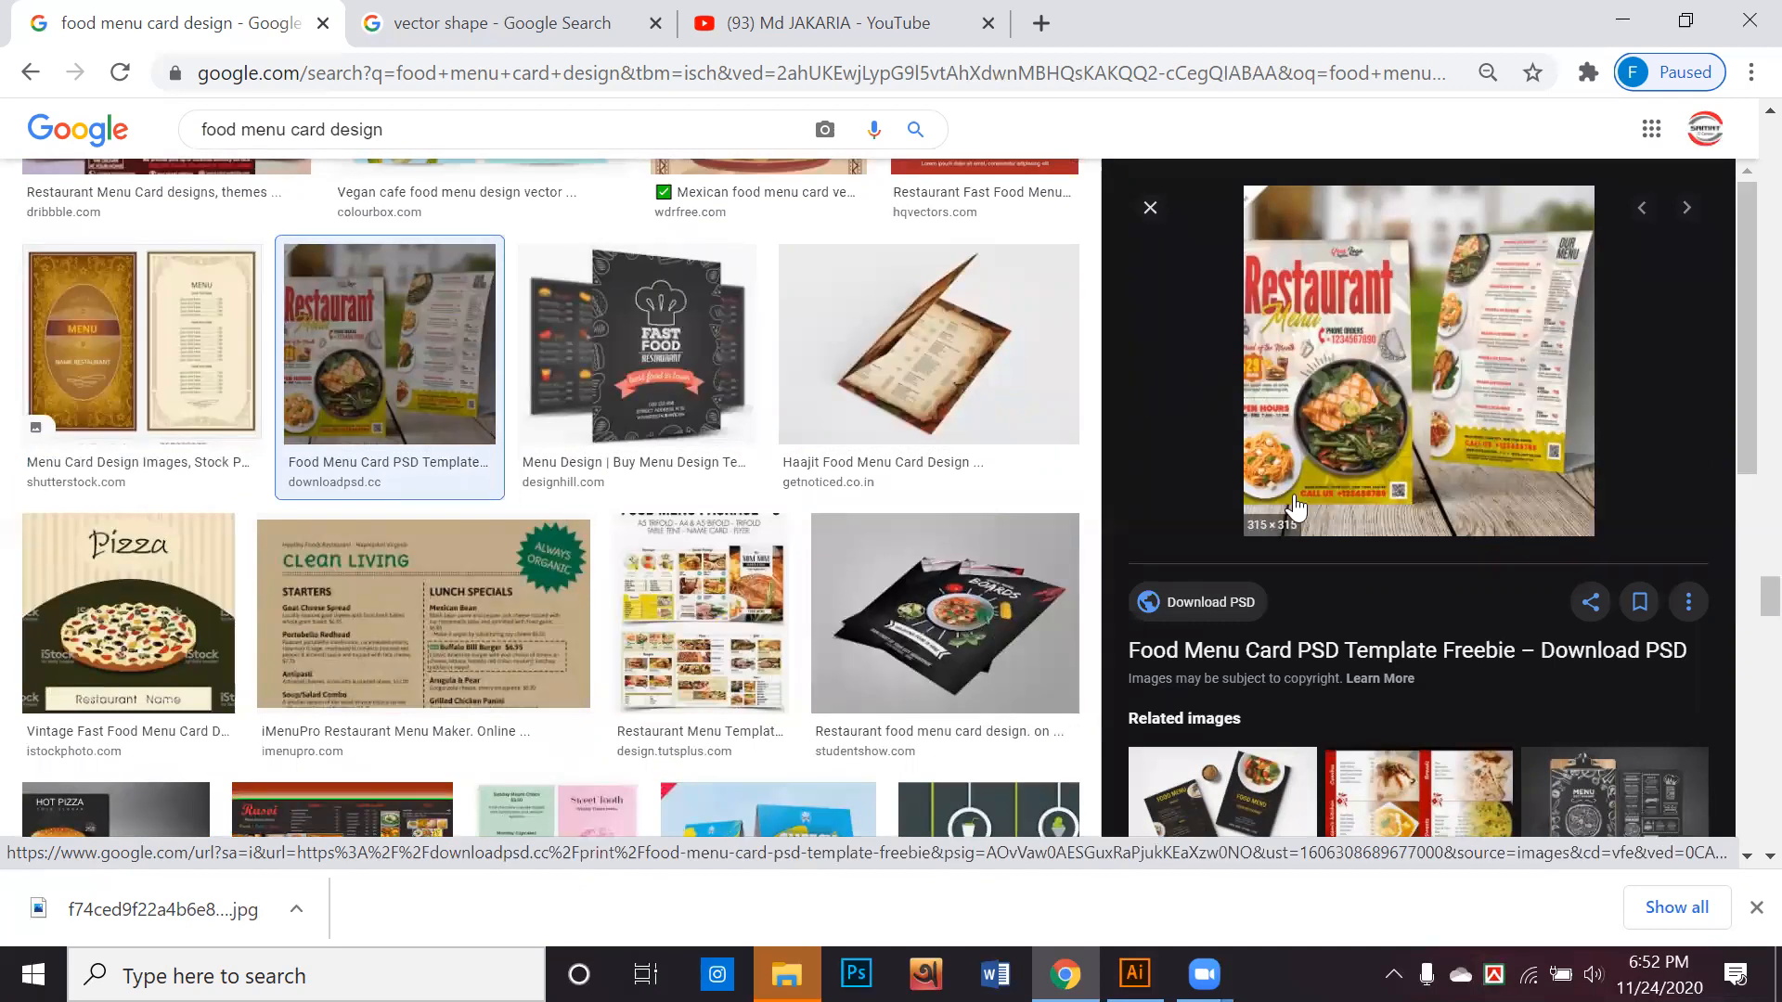
pyautogui.scroll(-4, 1173, 496)
pyautogui.scroll(-5, 1173, 496)
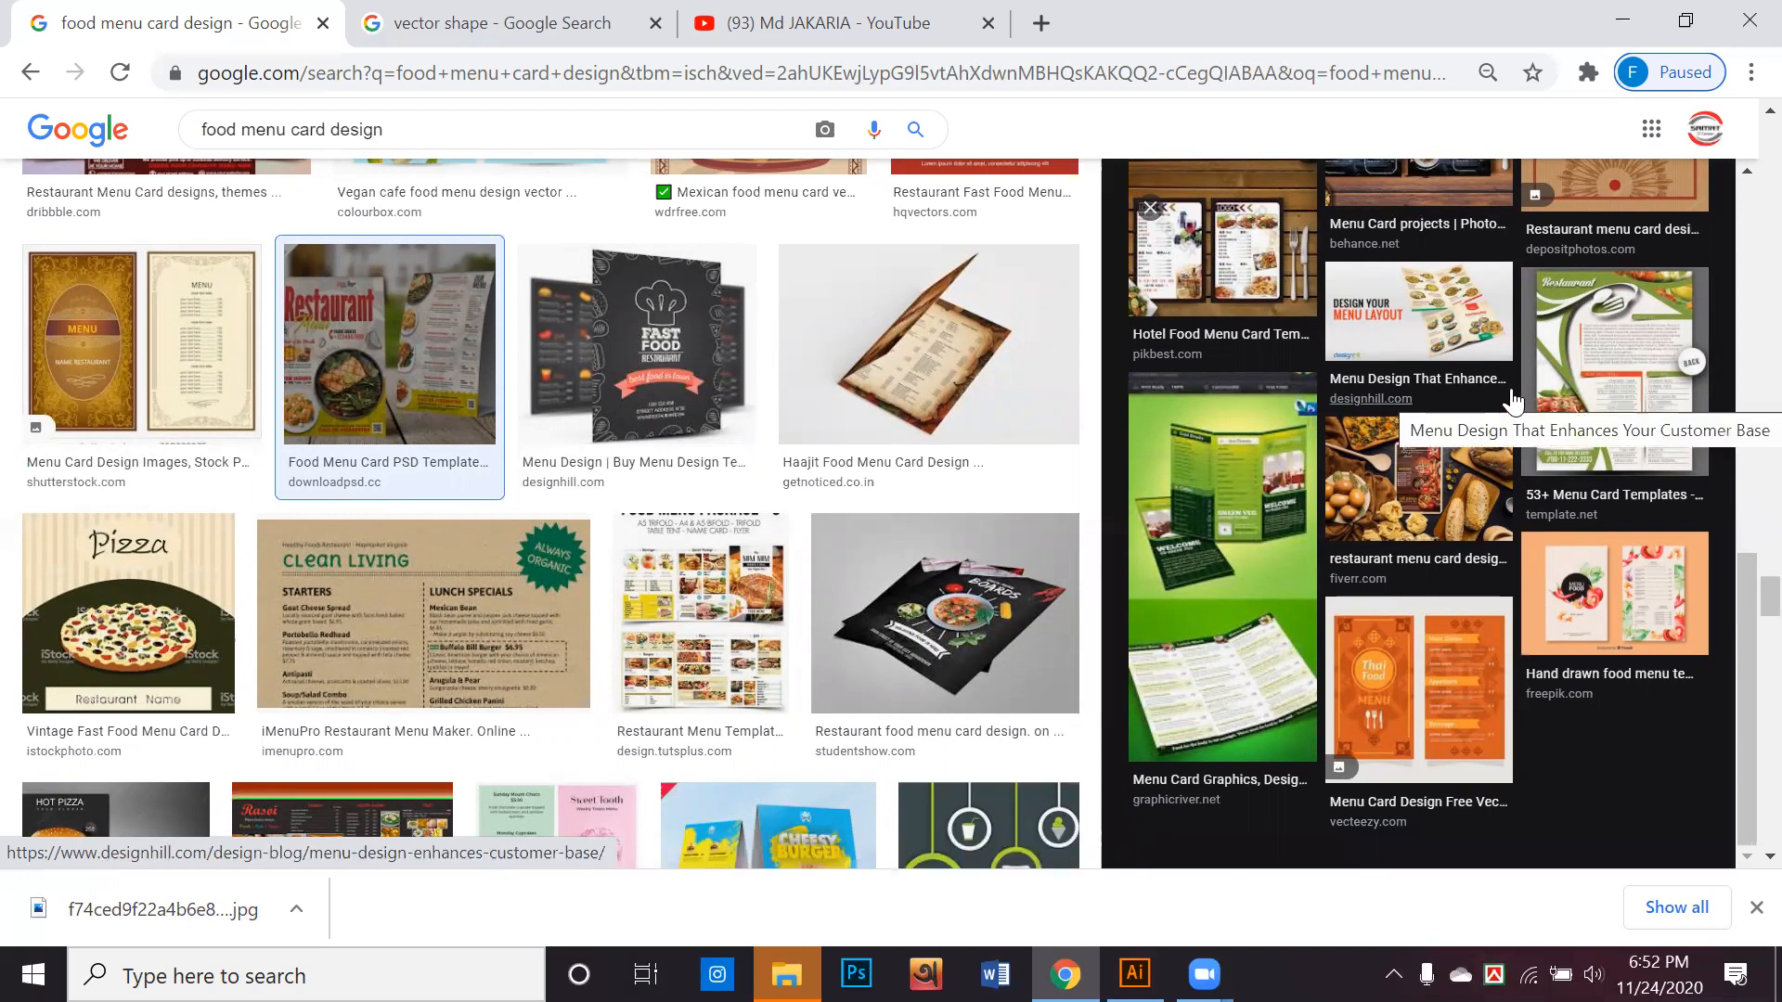
# Browse further through the food menu card results and preview the "Restaurant Tent card Food Menu Design" PSD from UI Download
pyautogui.scroll(-10, 1511, 401)
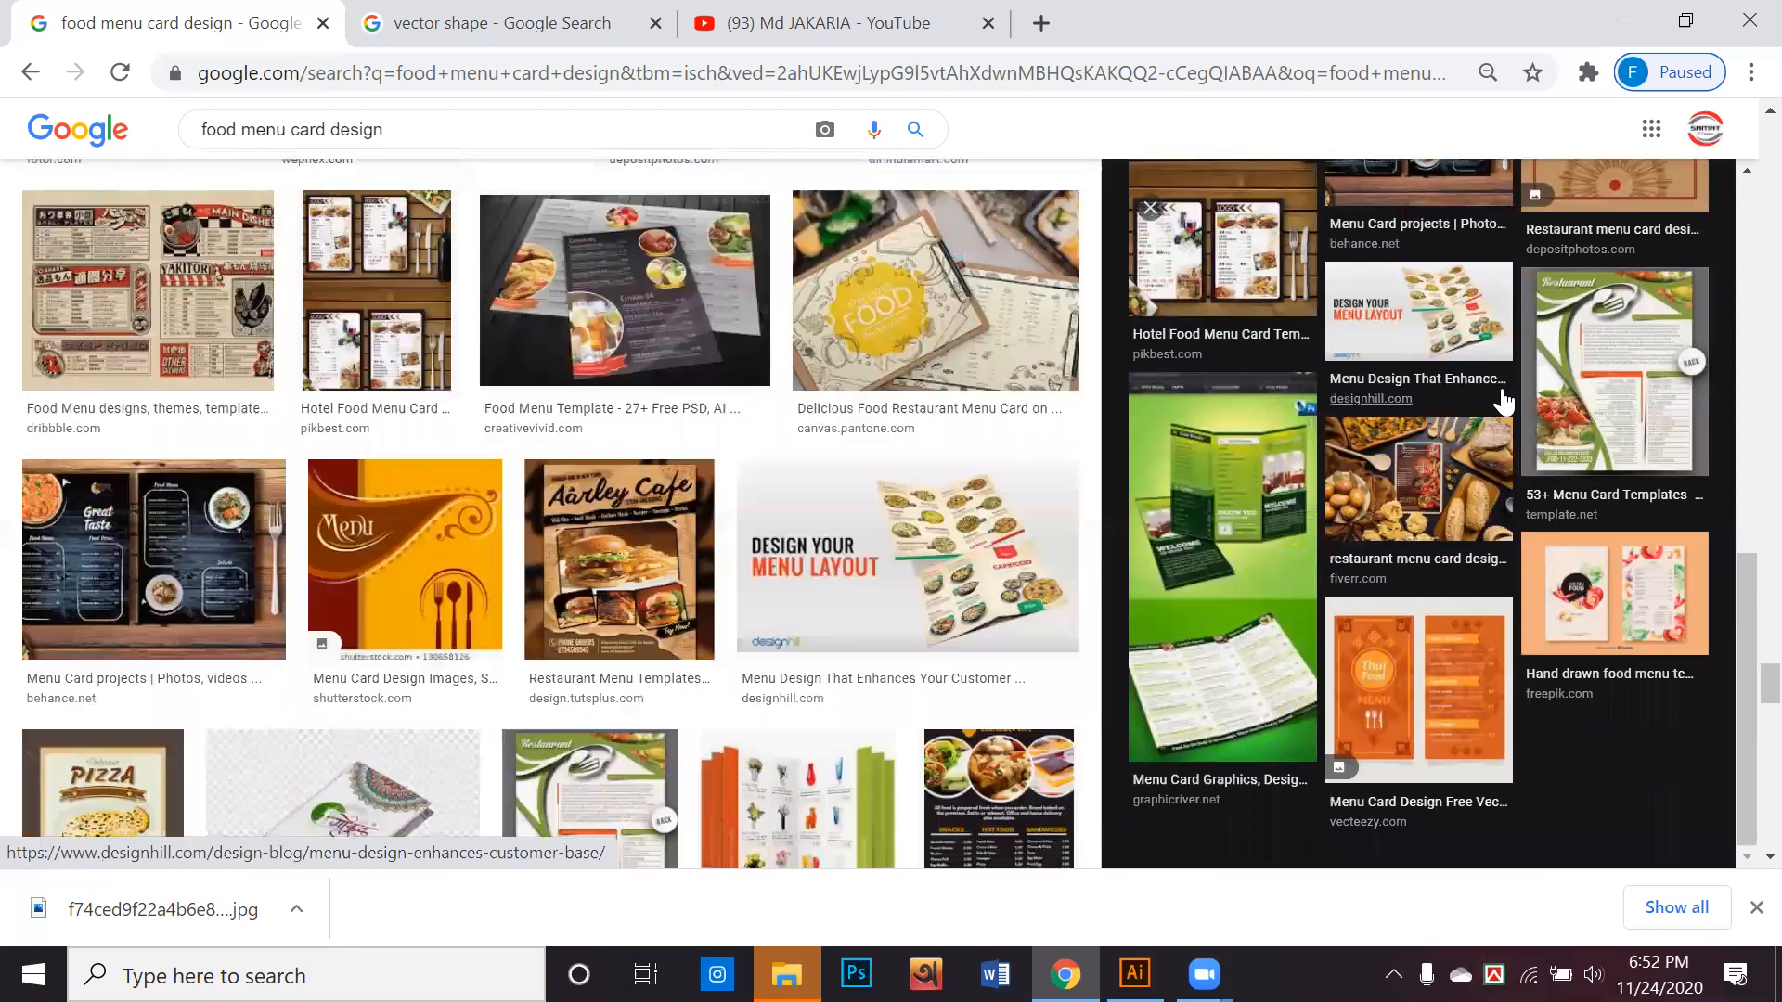
pyautogui.scroll(-7, 1504, 401)
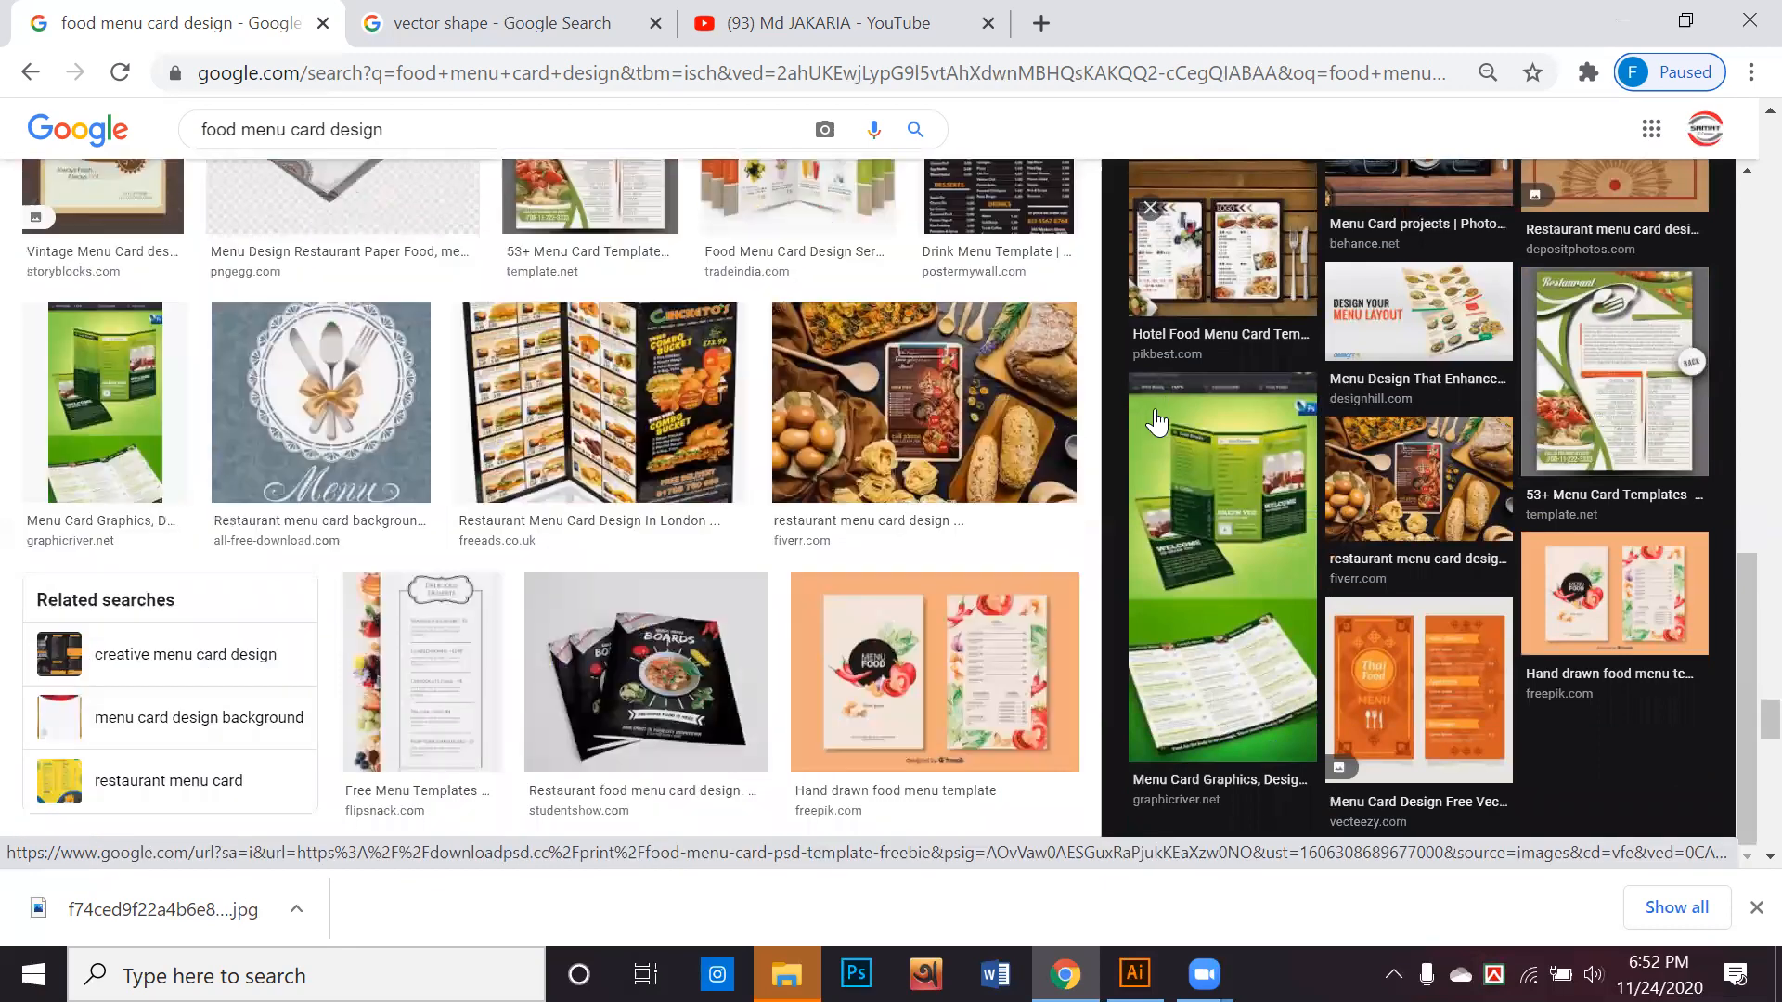
pyautogui.scroll(-6, 1130, 427)
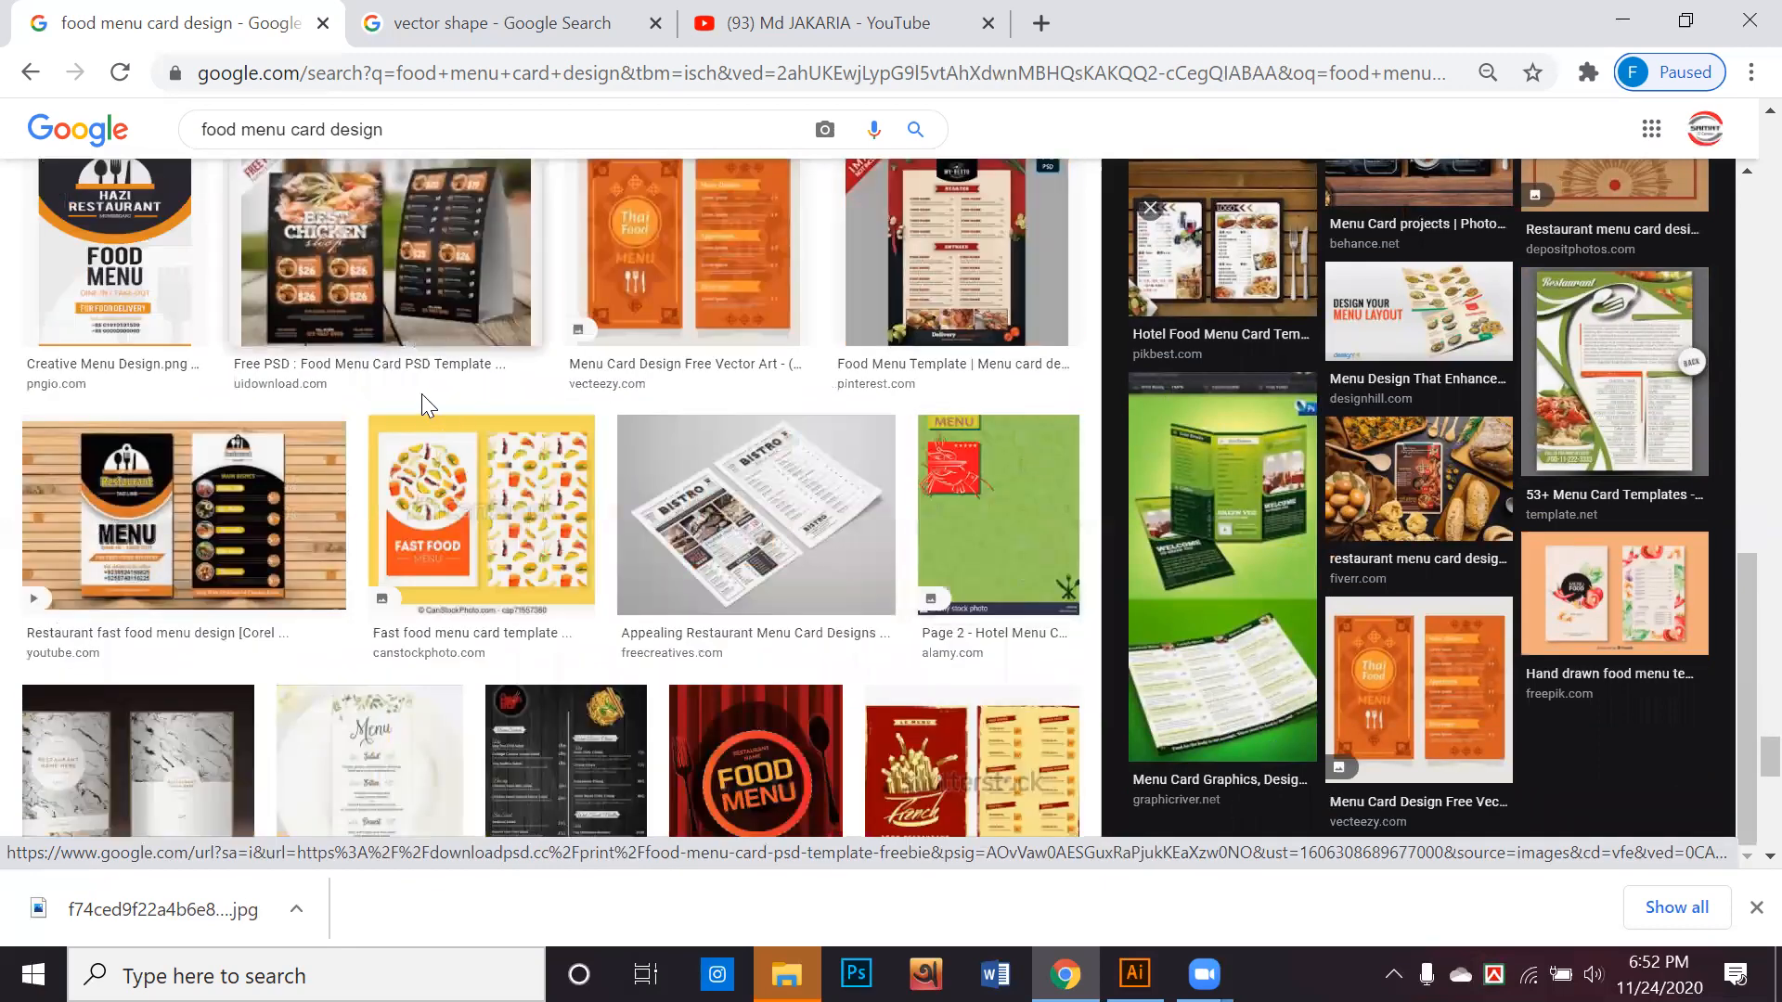
pyautogui.scroll(-2, 378, 419)
pyautogui.scroll(-5, 320, 431)
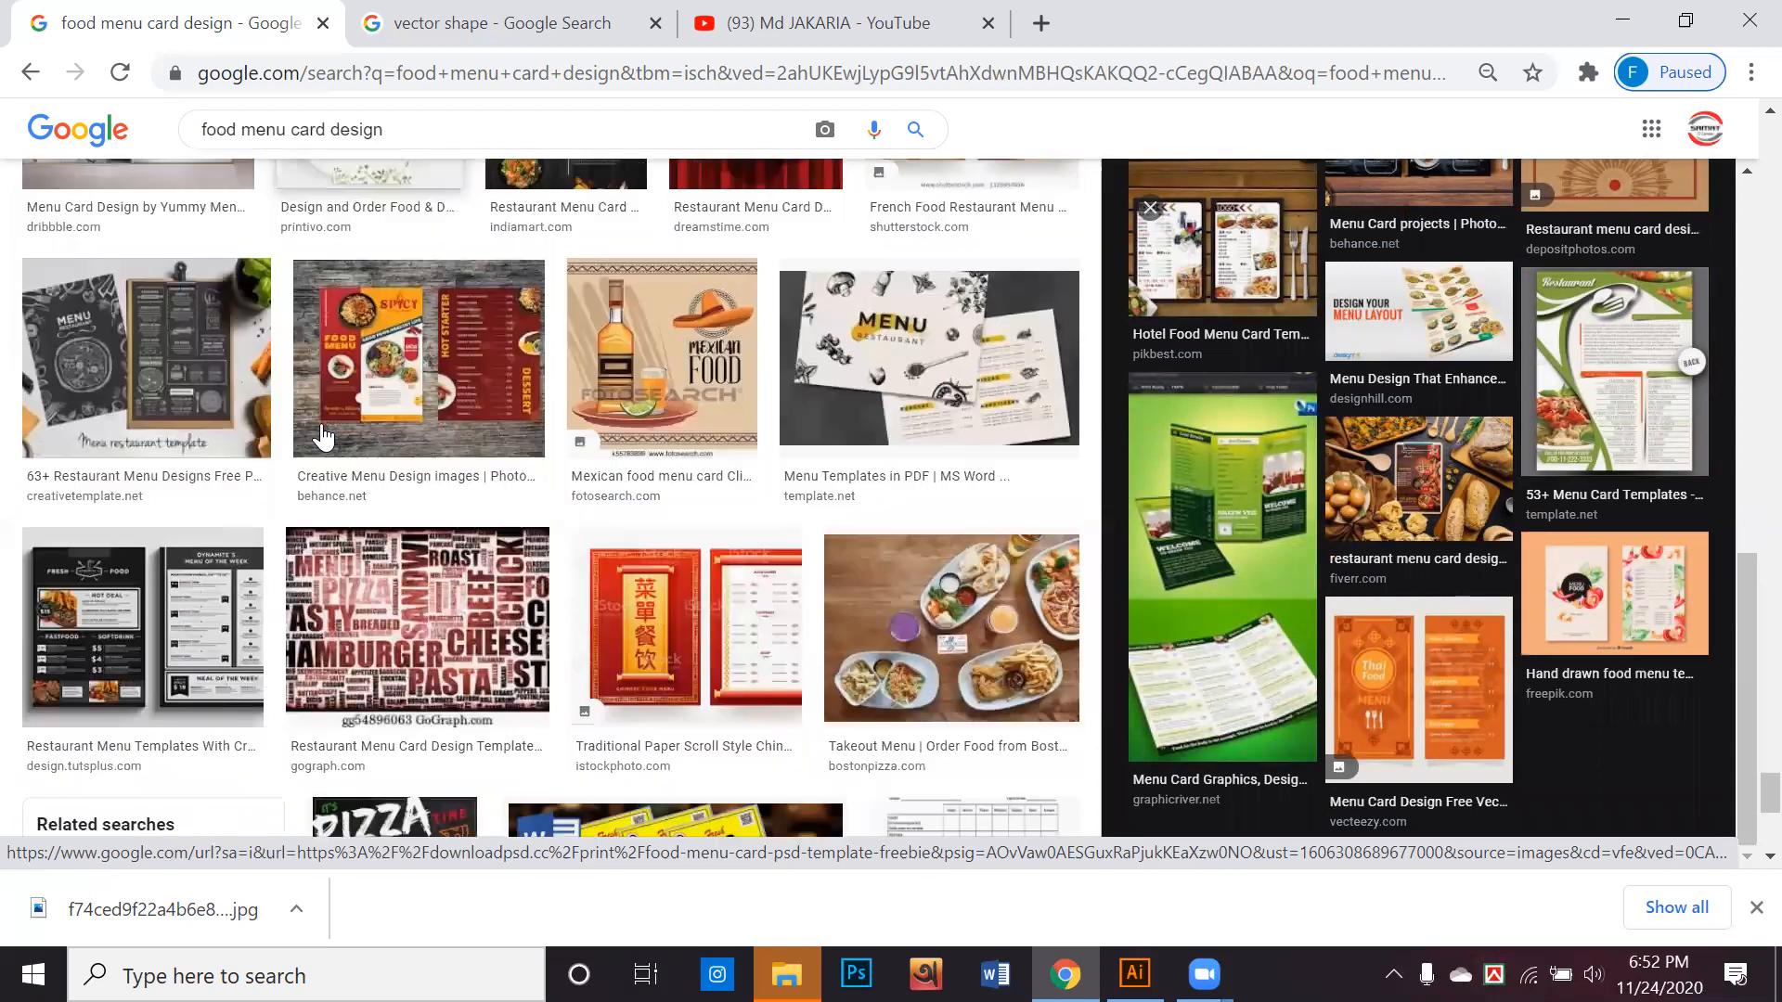
pyautogui.scroll(-6, 534, 501)
pyautogui.scroll(1, 534, 501)
pyautogui.scroll(-3, 536, 518)
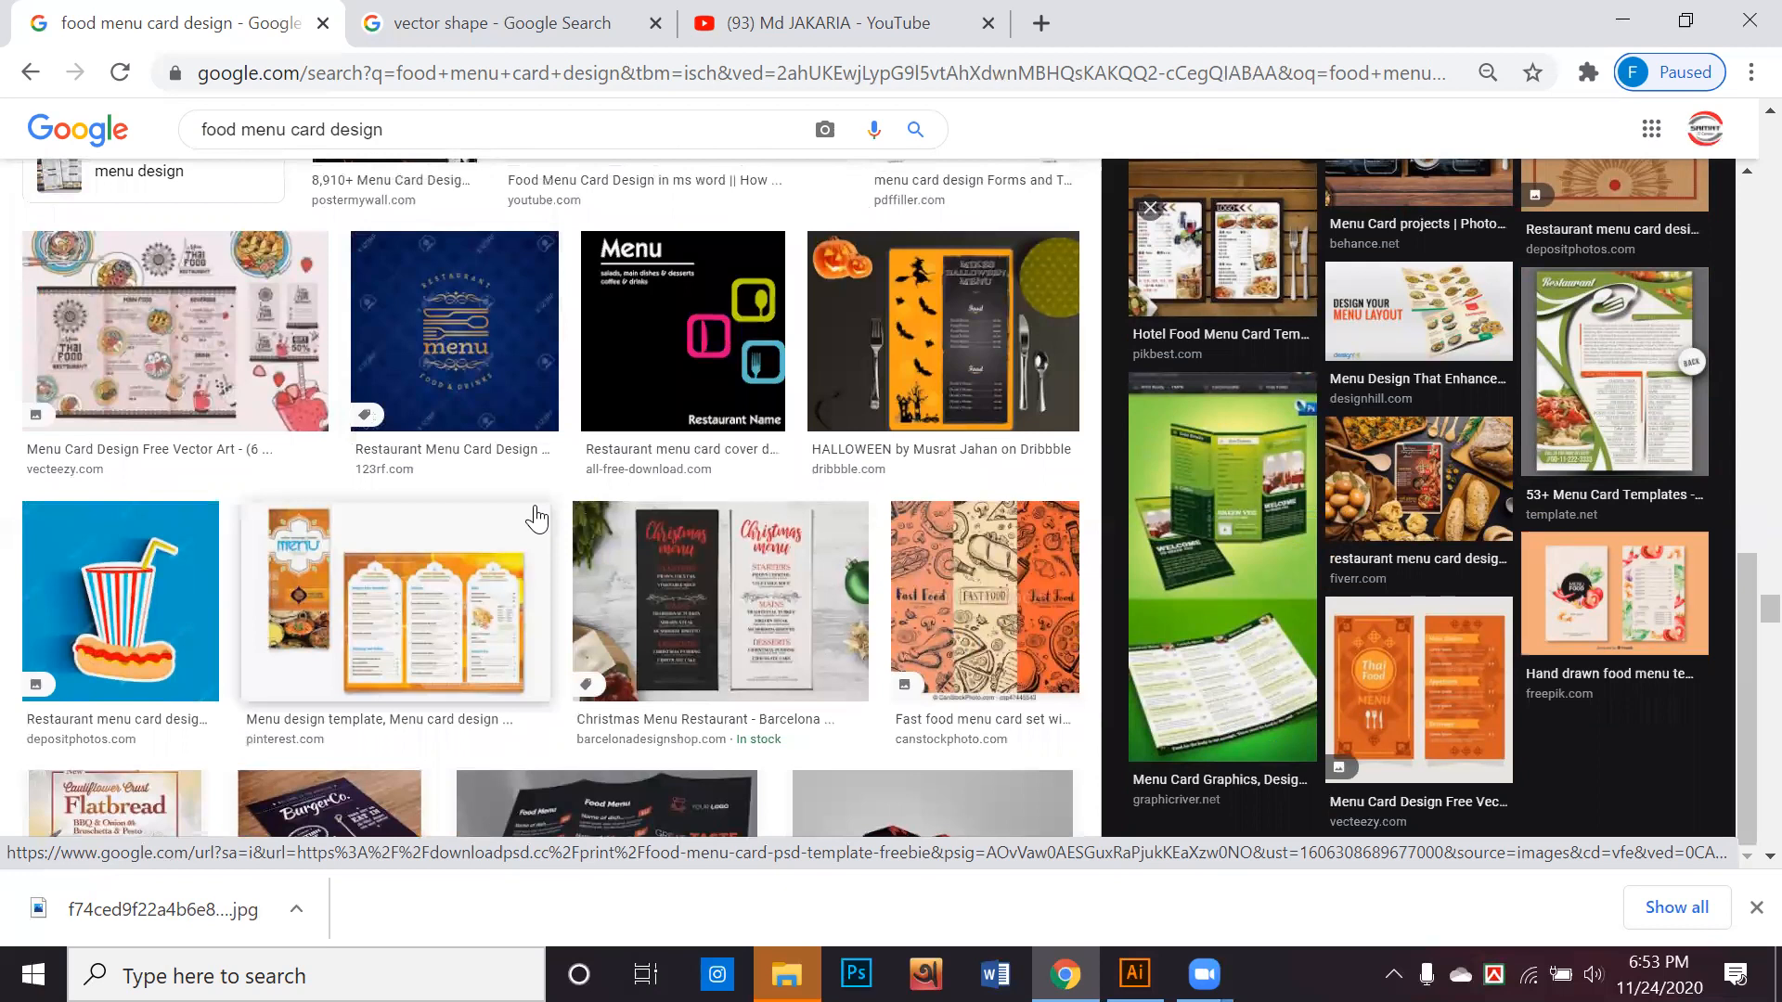
pyautogui.scroll(-5, 536, 518)
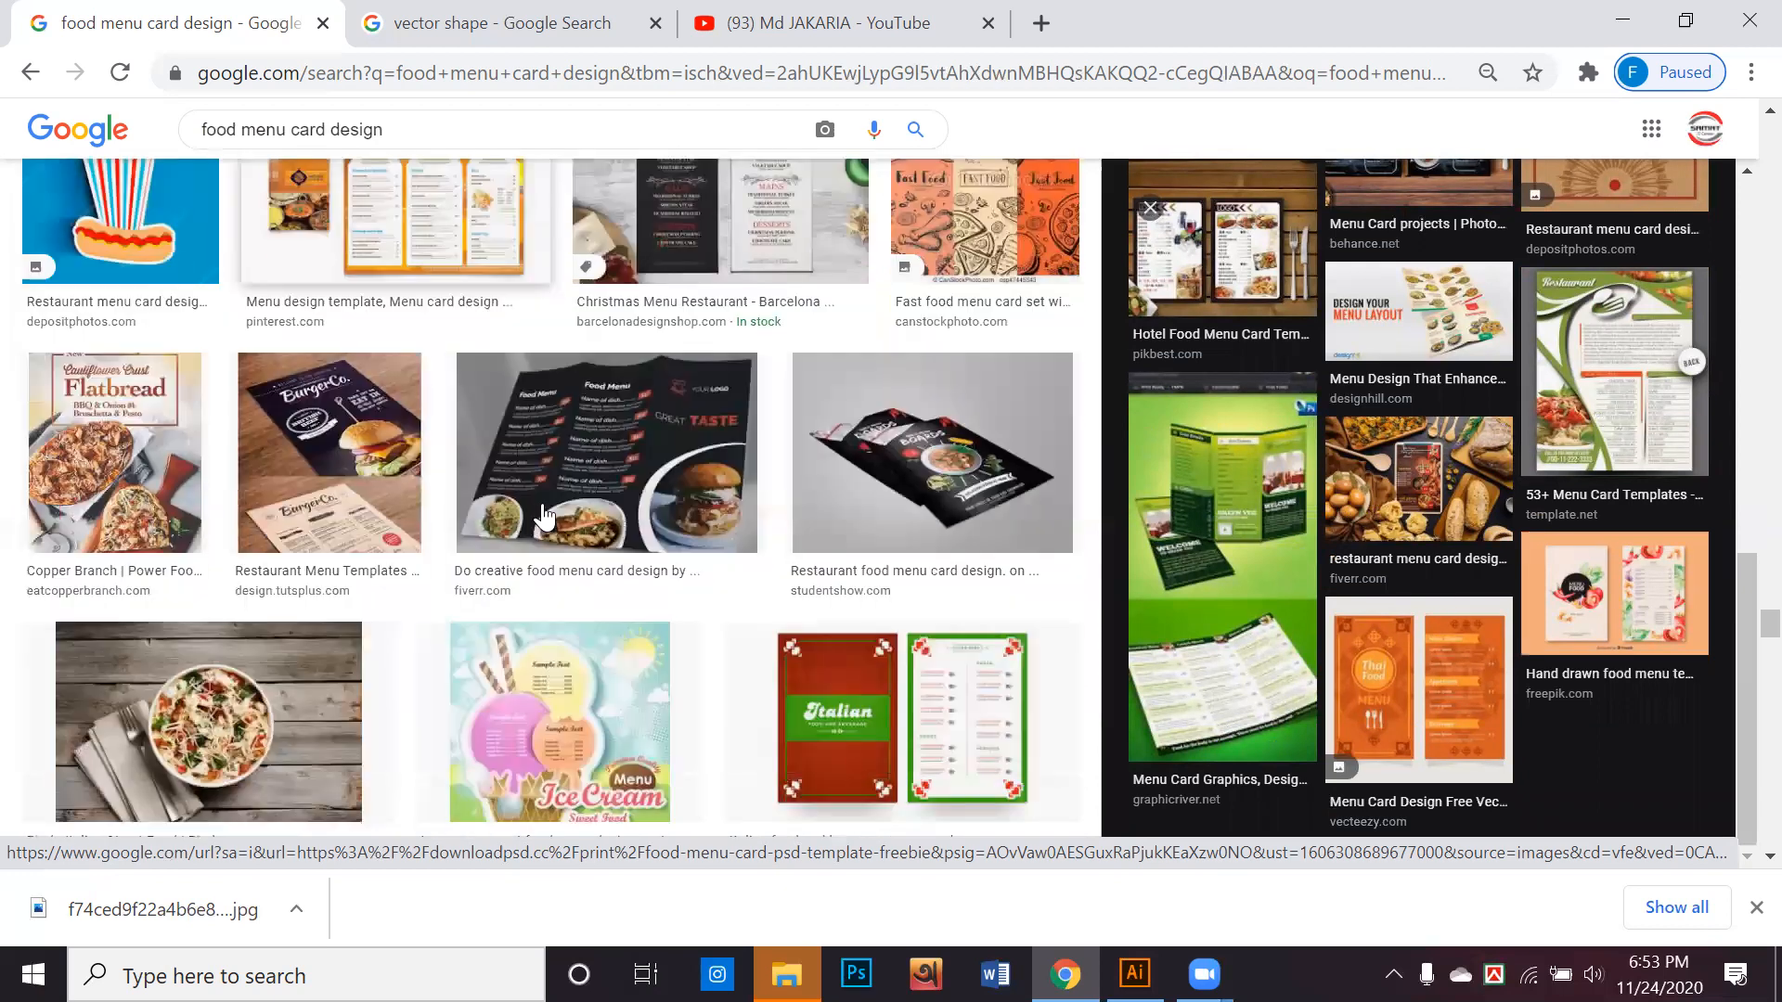
pyautogui.scroll(-1, 665, 490)
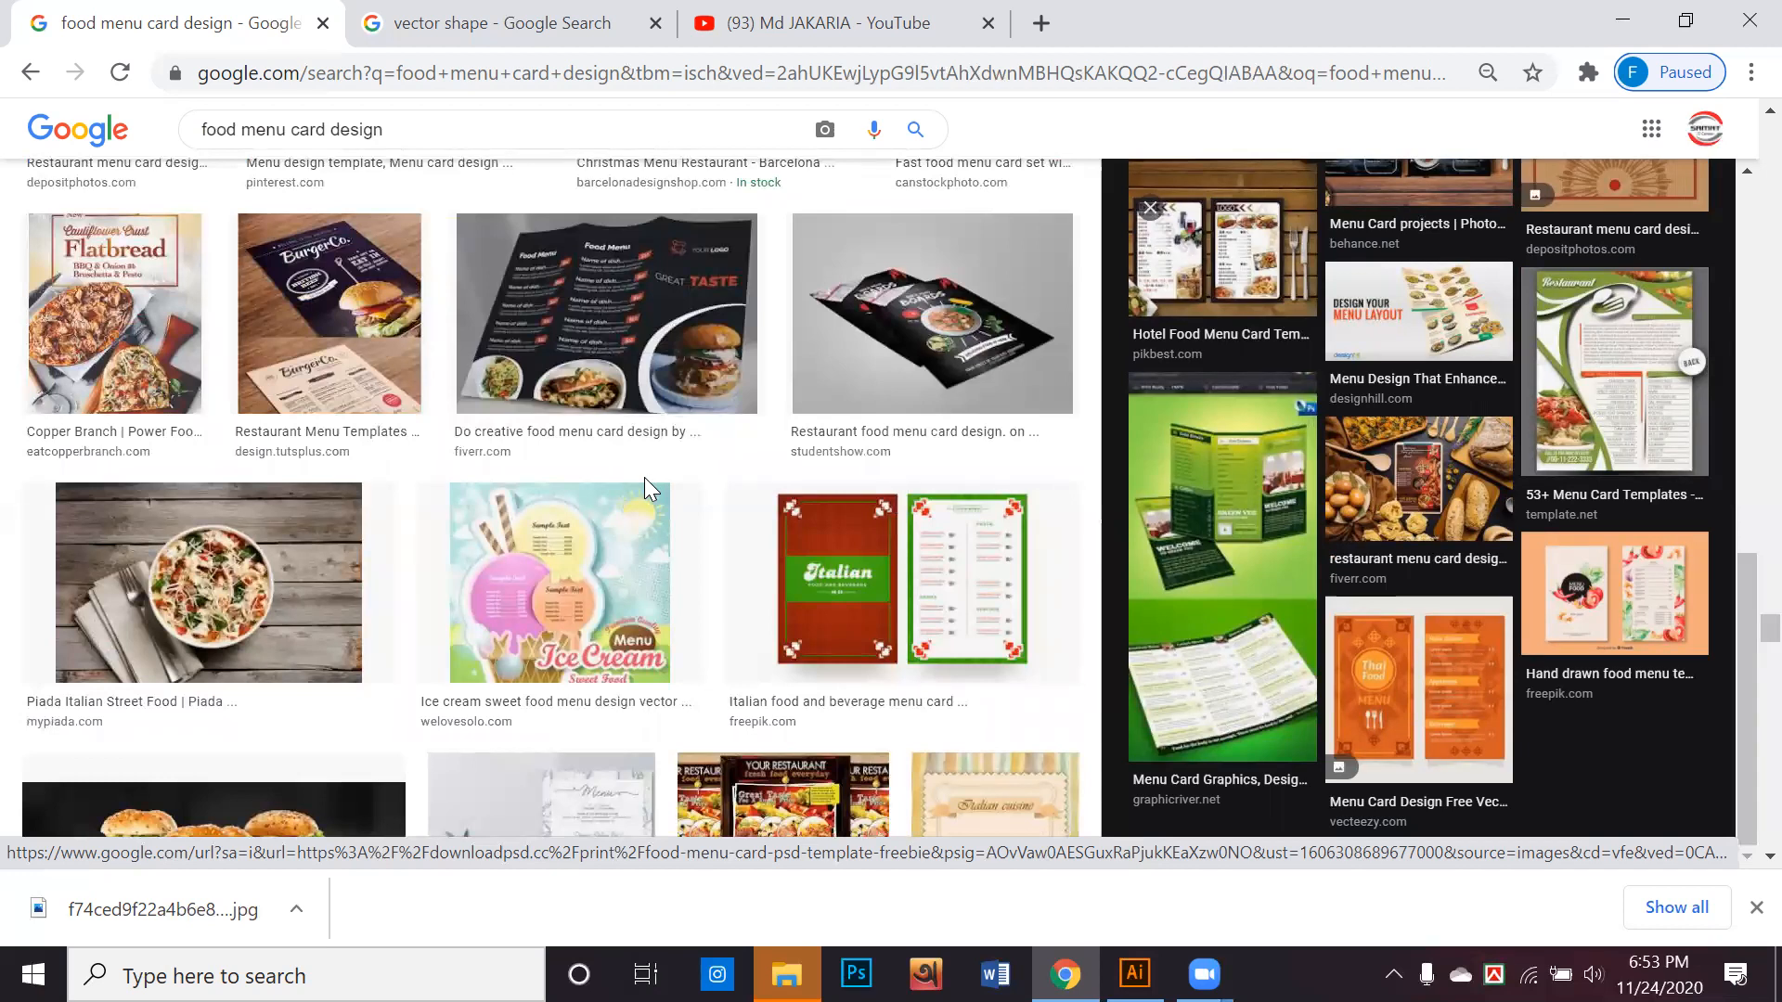
pyautogui.scroll(-6, 644, 477)
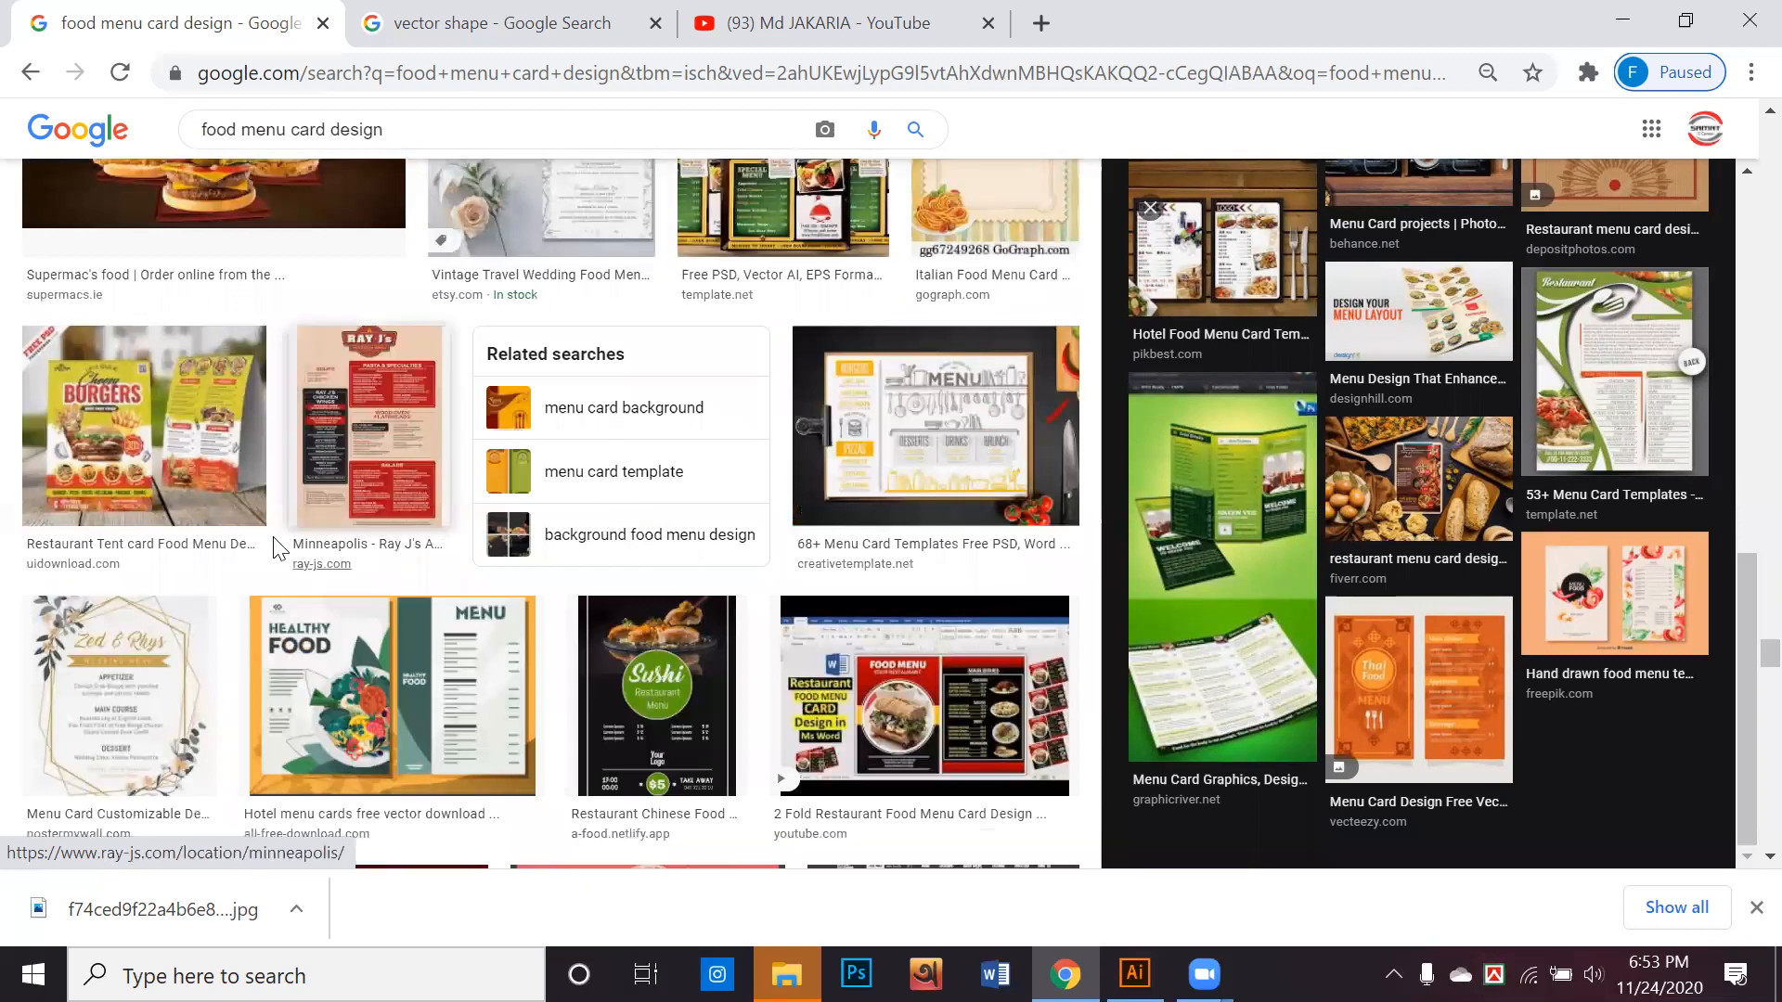
pyautogui.click(245, 480)
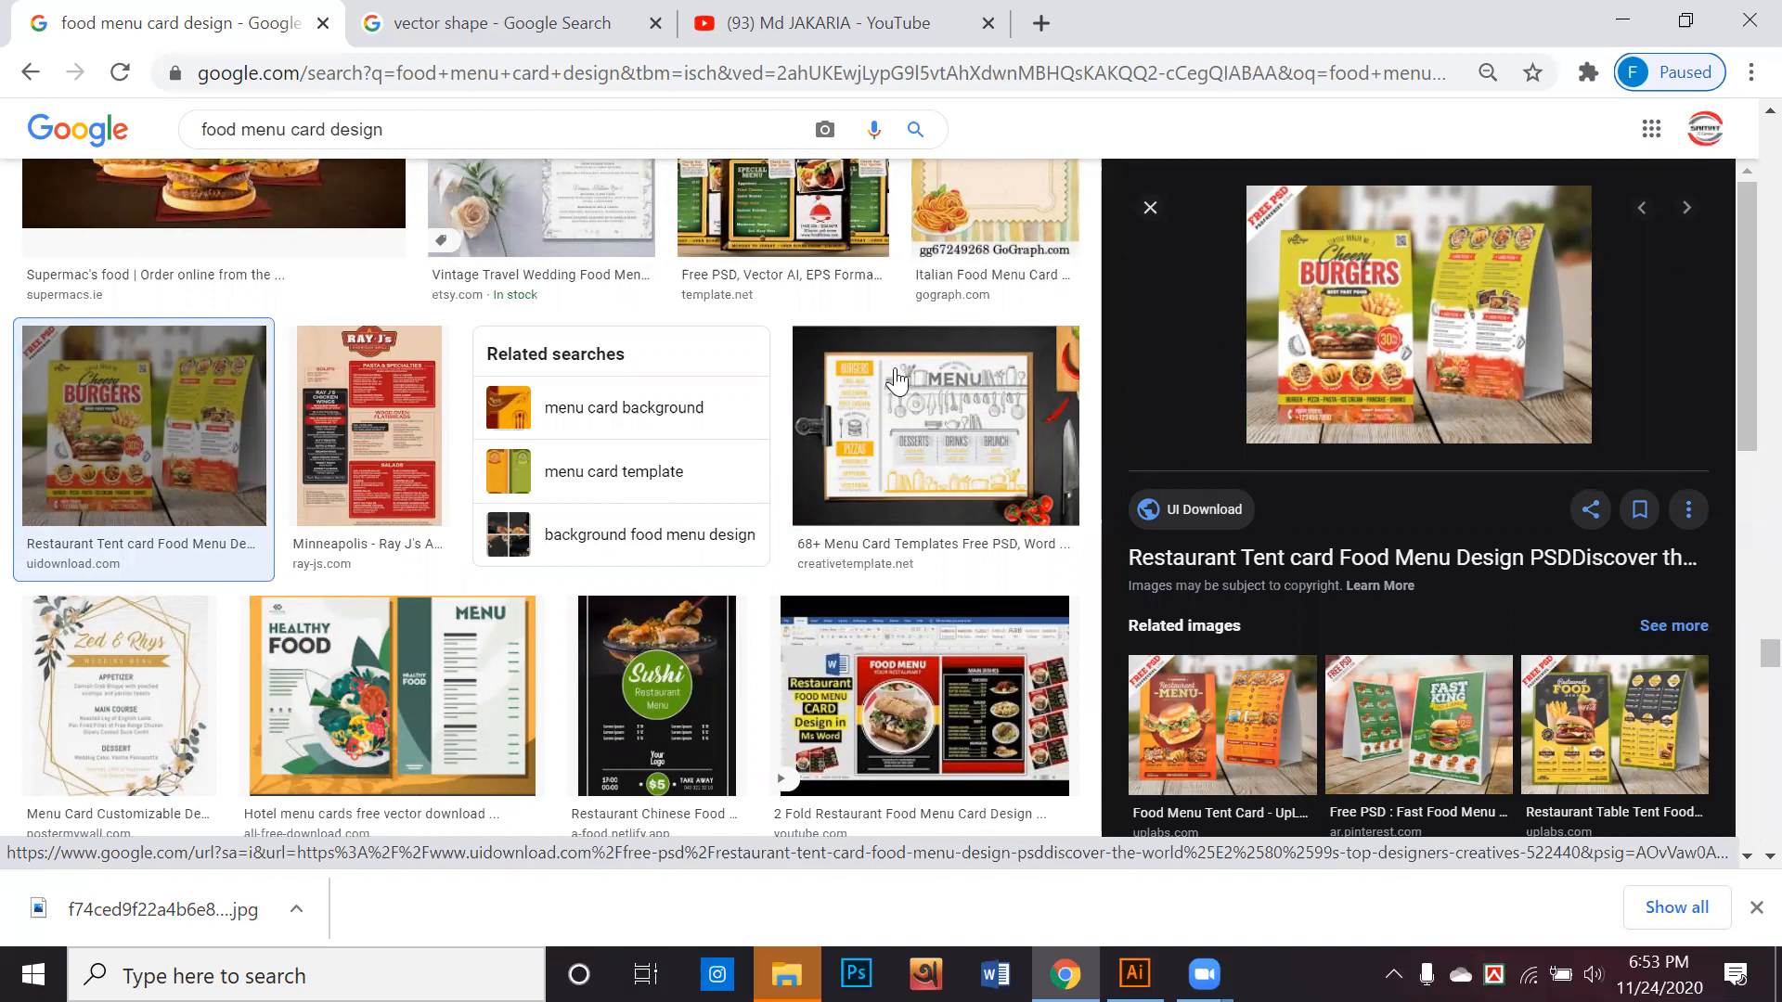
# Look further down the results and preview the "Best Food" burger design titled "Fast Food Menu Card Images" from Shutterstock
pyautogui.scroll(-5, 837, 442)
pyautogui.scroll(-3, 843, 442)
pyautogui.scroll(-3, 843, 441)
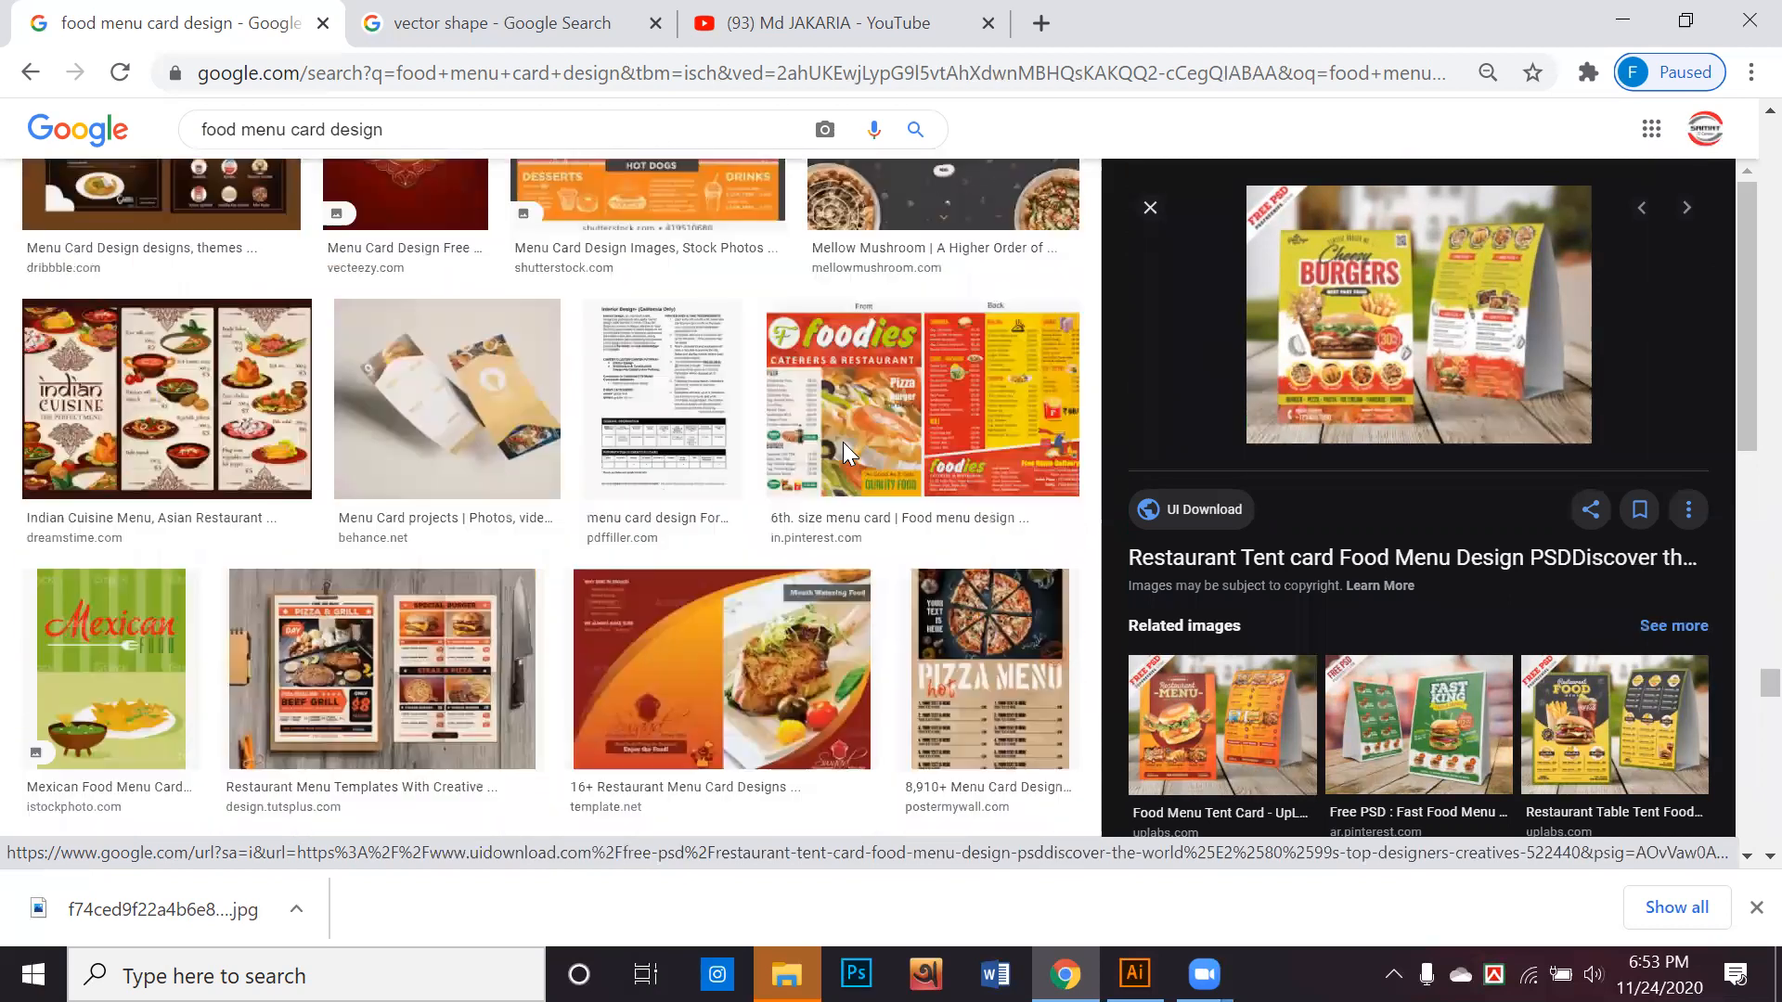
pyautogui.scroll(-8, 770, 572)
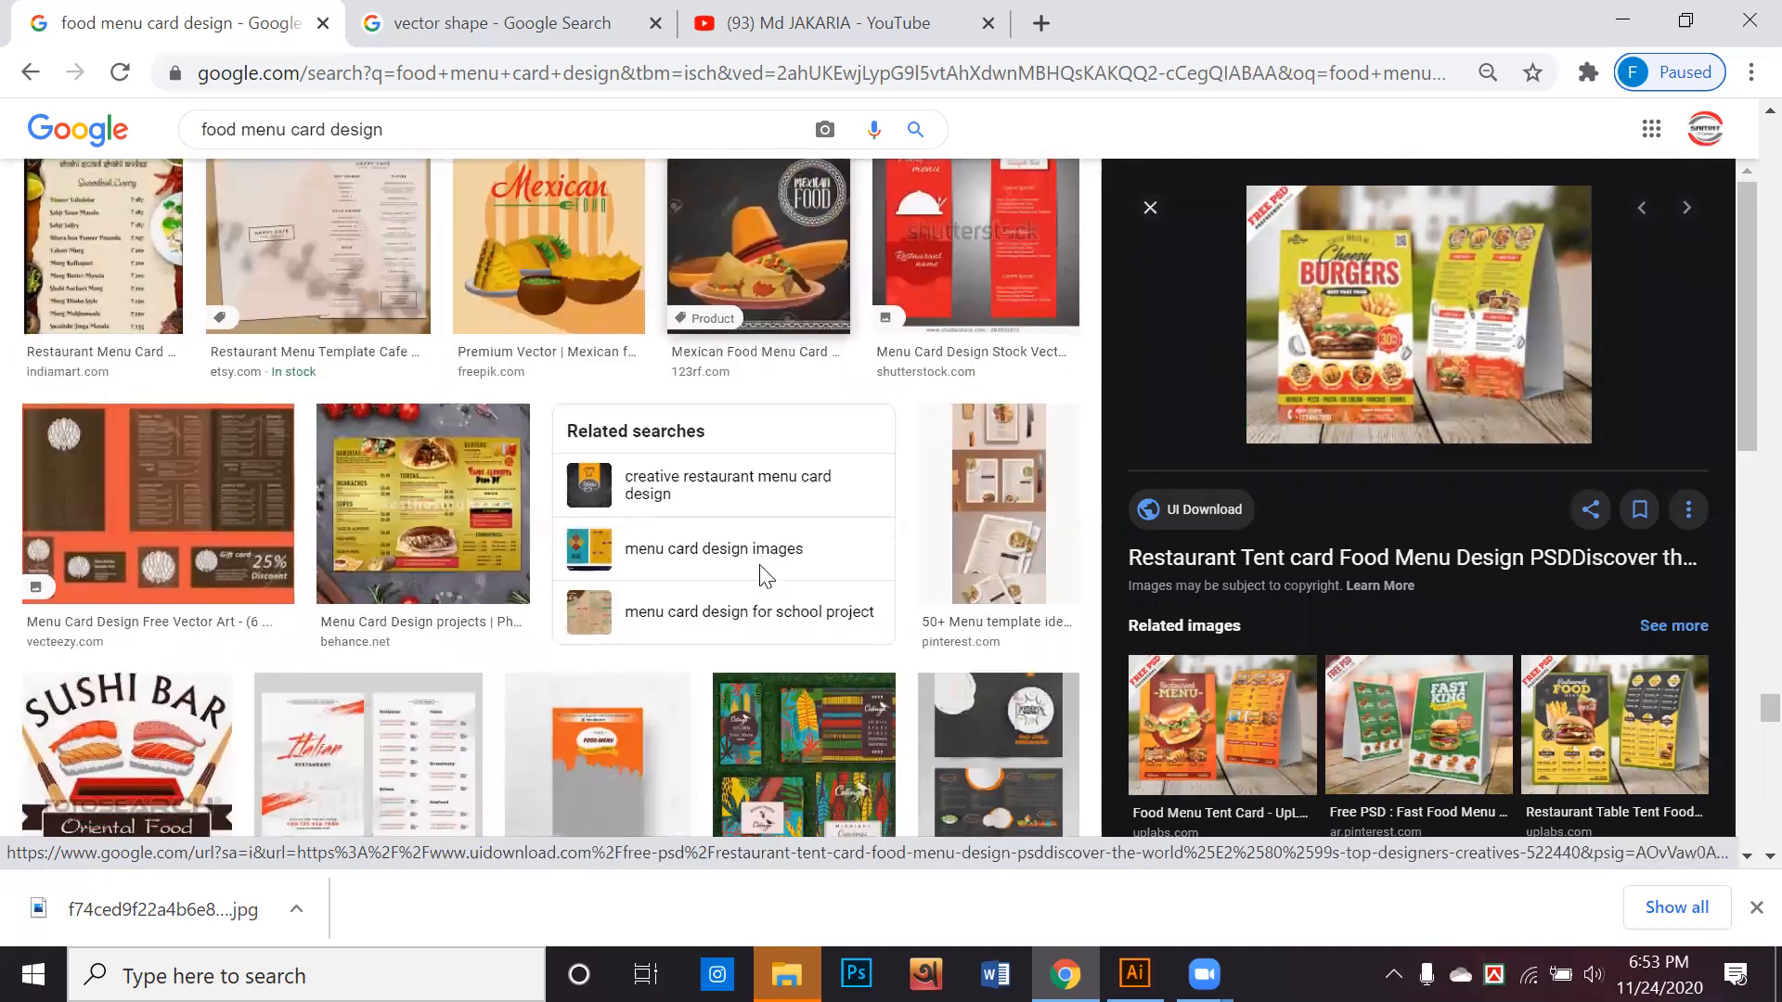
pyautogui.scroll(-8, 763, 577)
pyautogui.scroll(-10, 759, 579)
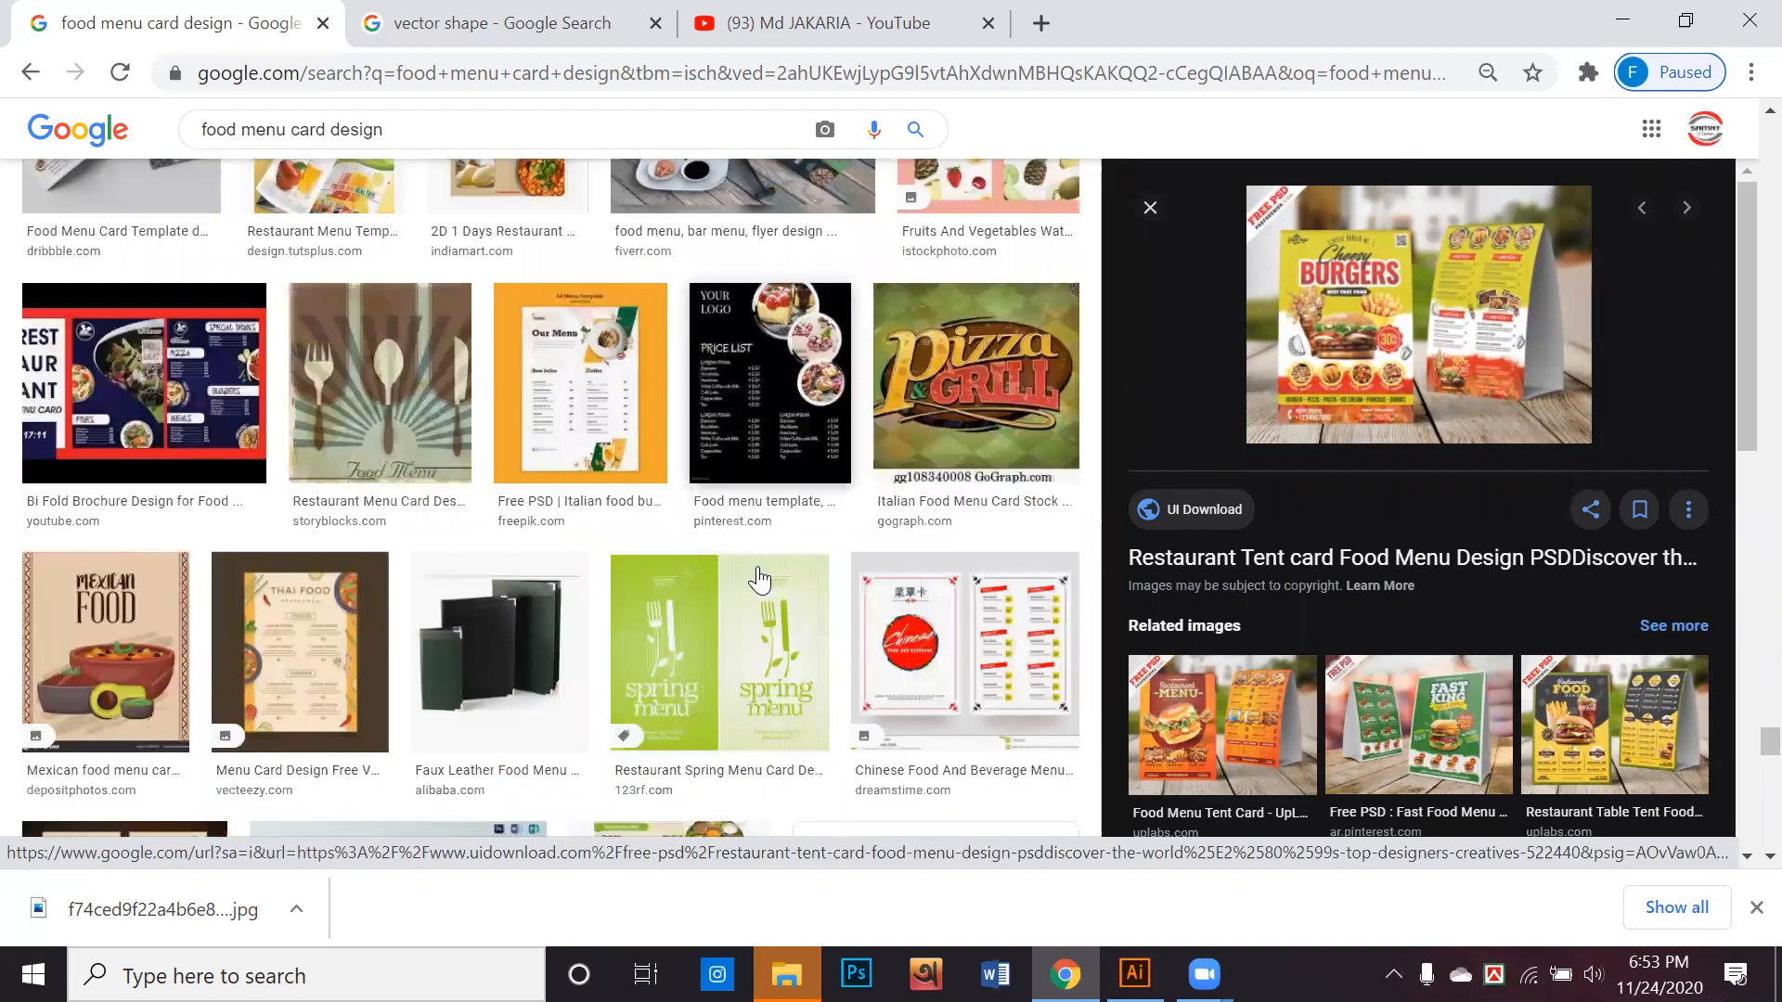
pyautogui.scroll(-10, 497, 549)
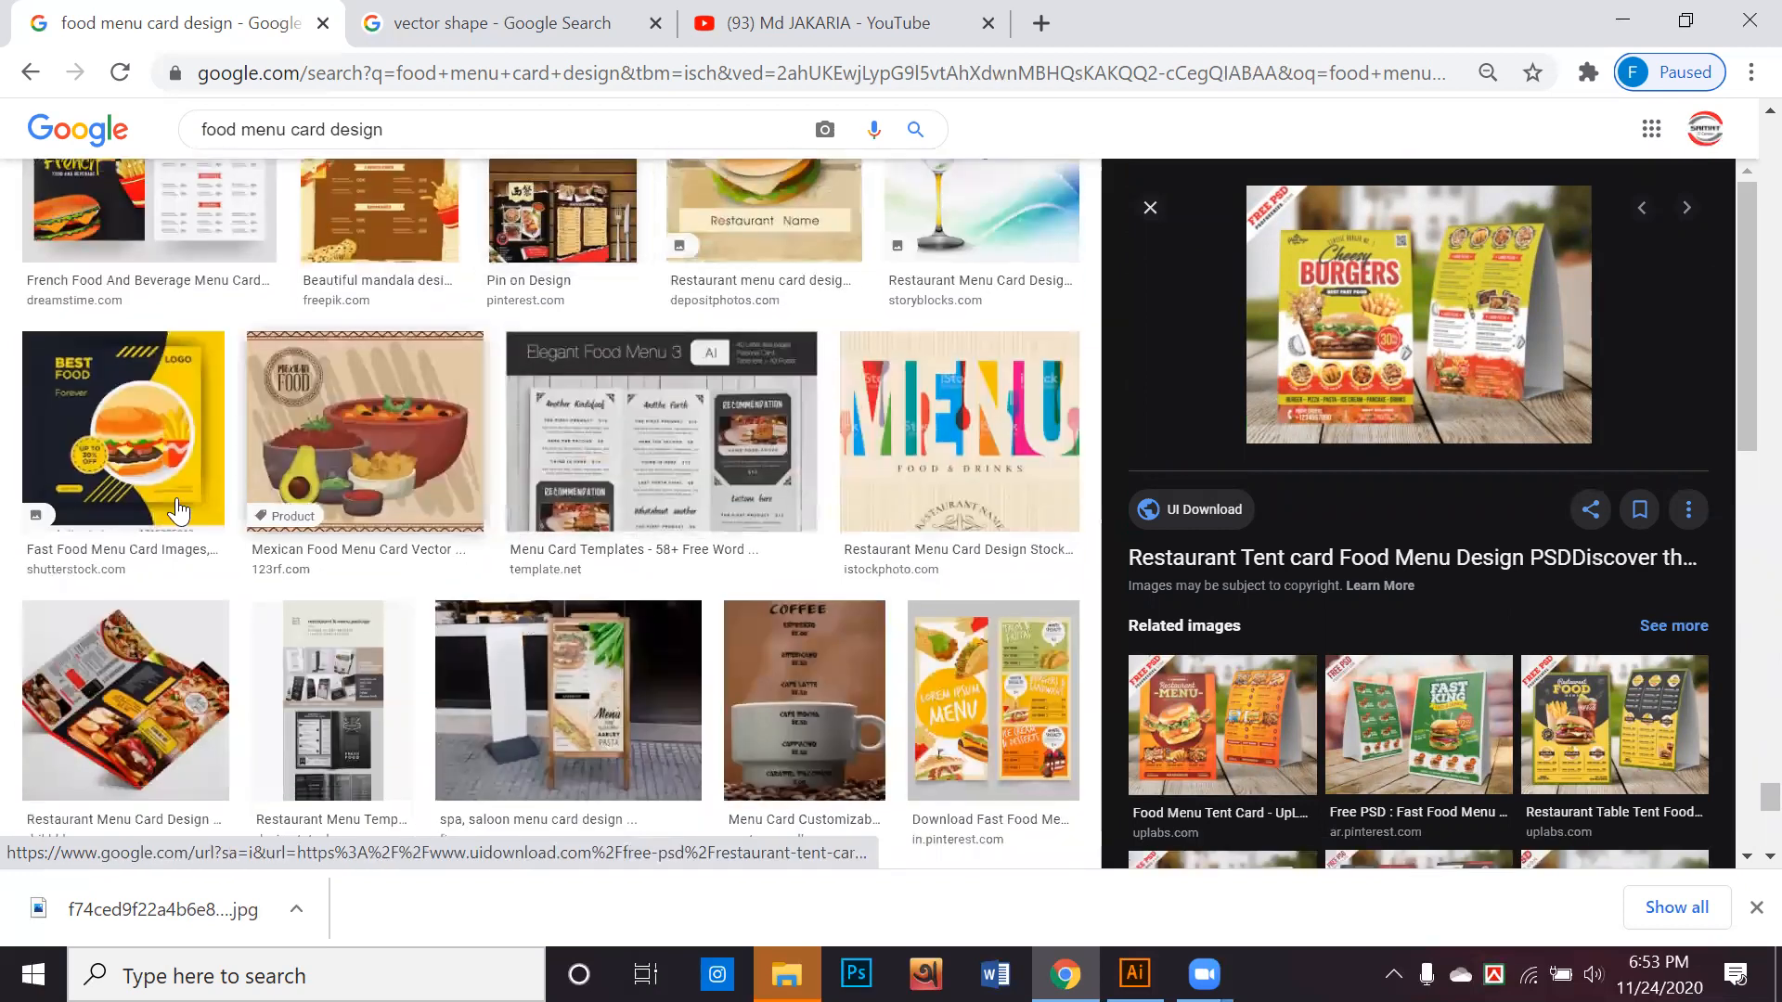
pyautogui.click(123, 475)
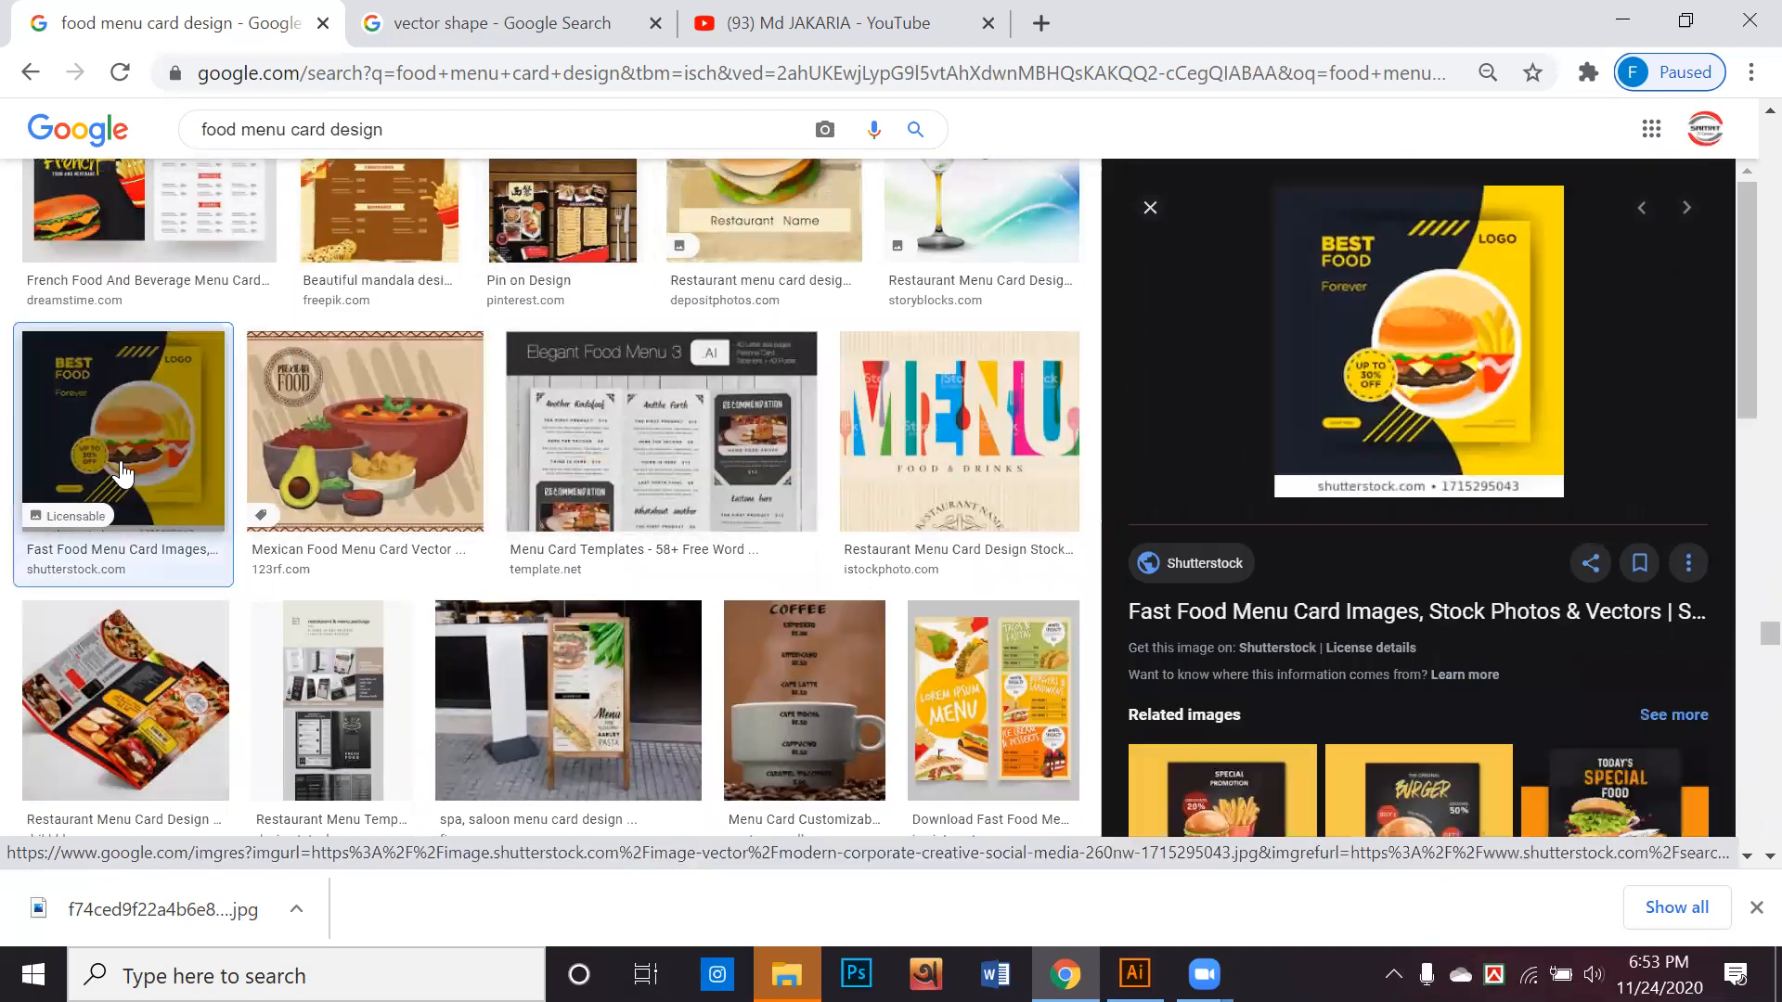
pyautogui.scroll(-4, 1164, 689)
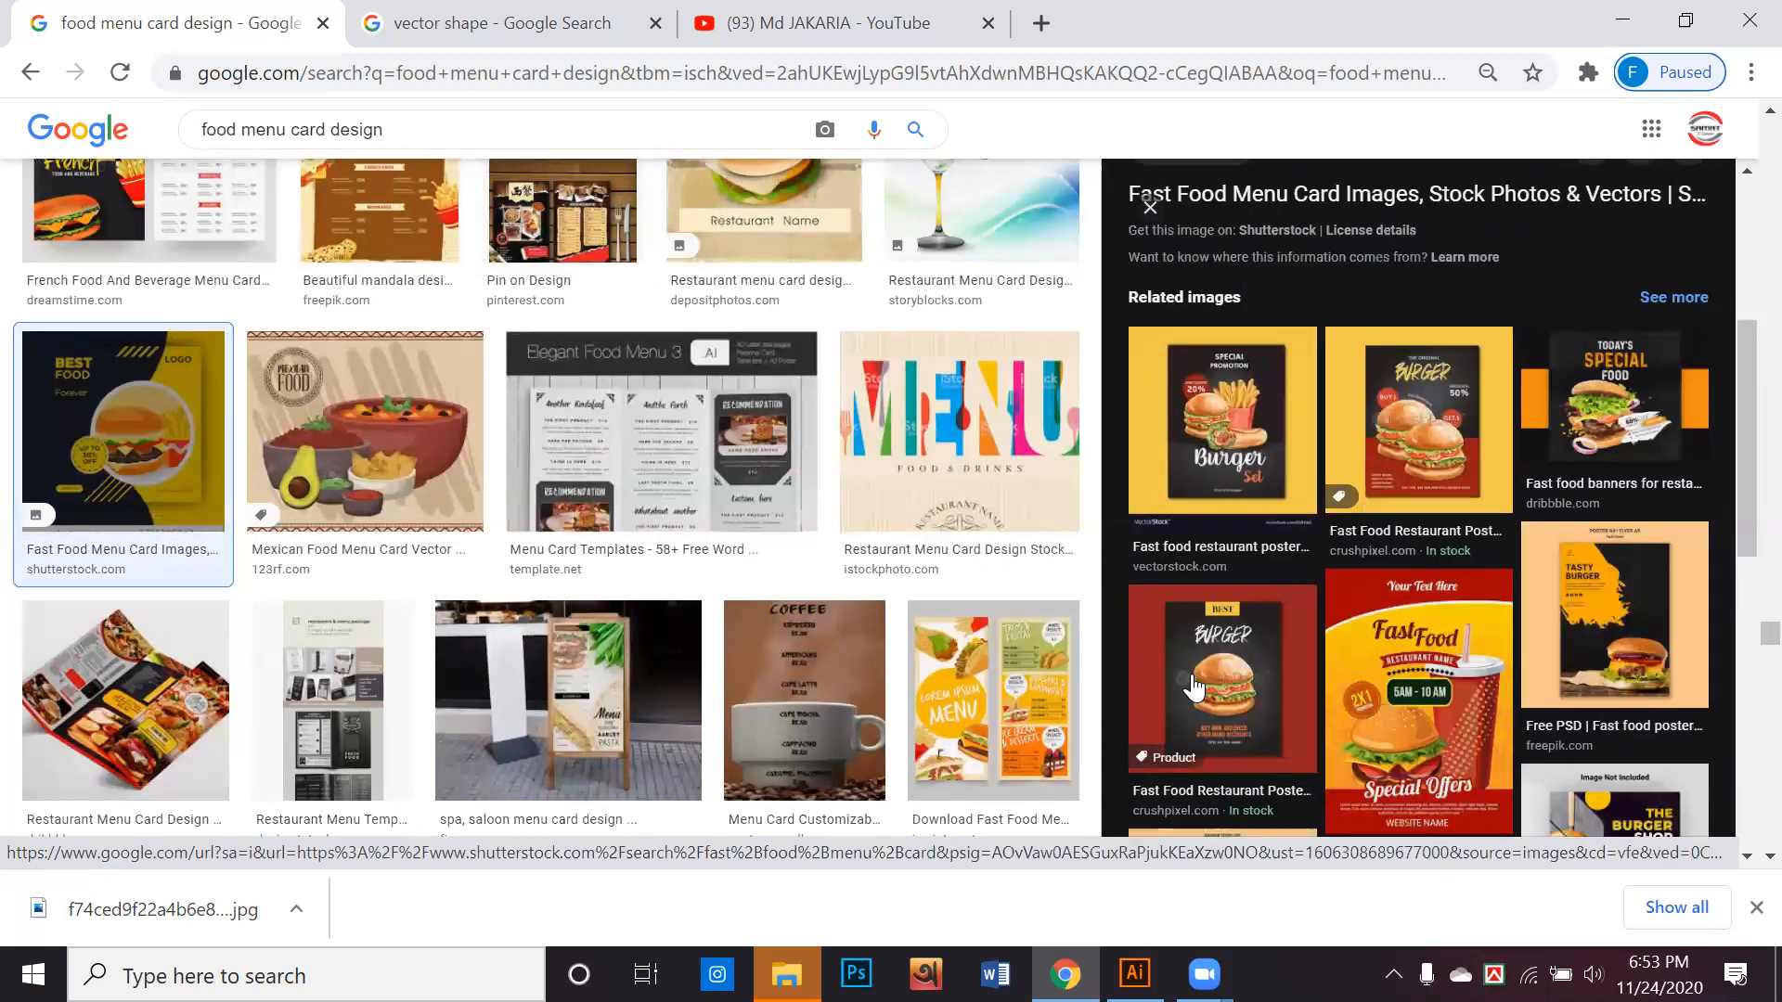
pyautogui.scroll(-4, 1195, 687)
pyautogui.click(1195, 687)
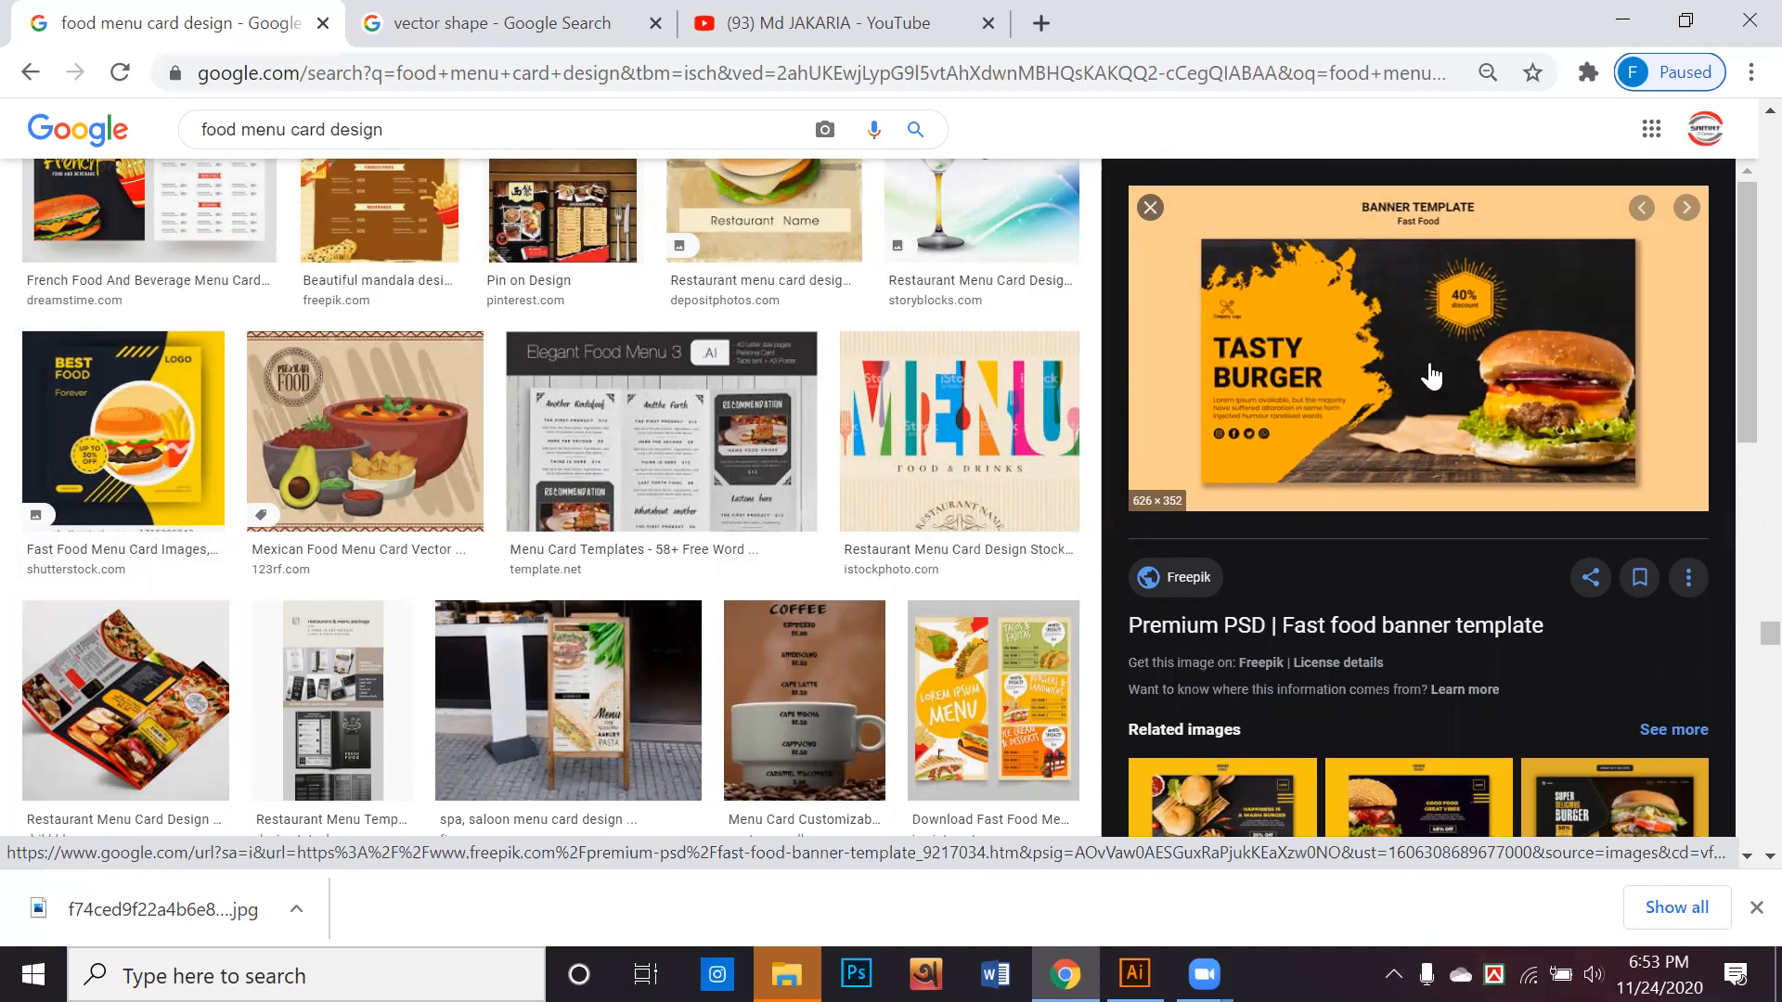
pyautogui.rightClick(1316, 312)
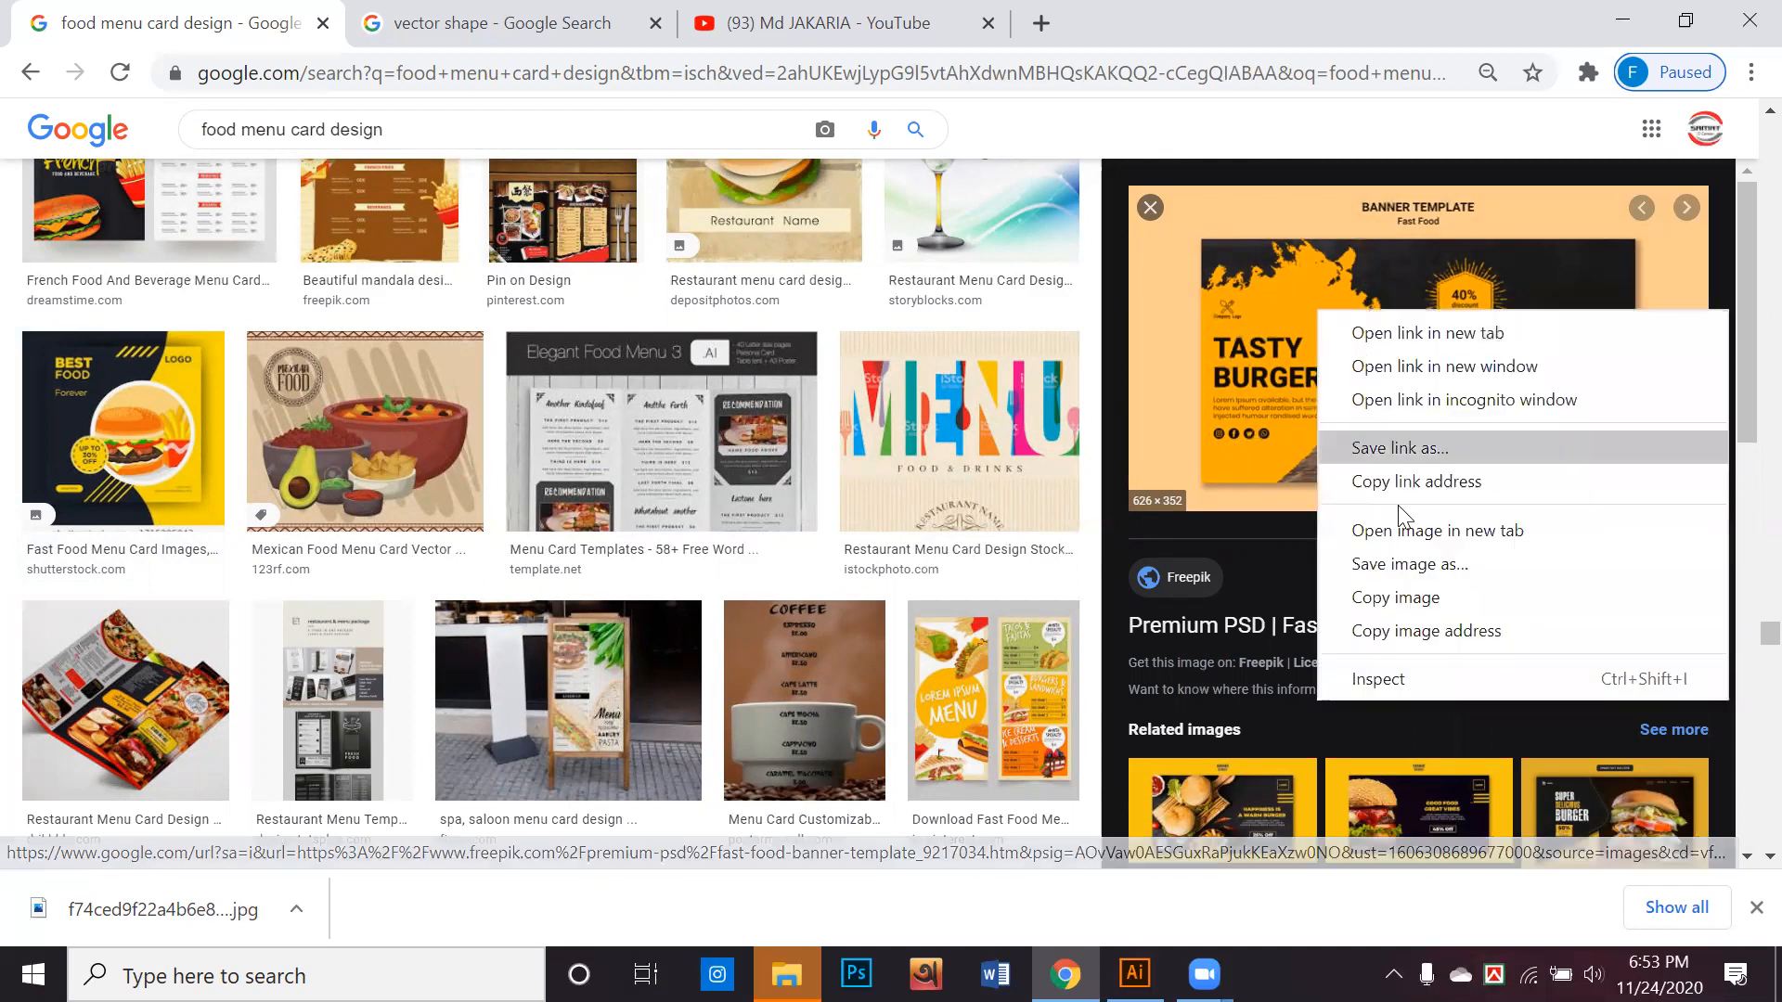
pyautogui.click(1430, 565)
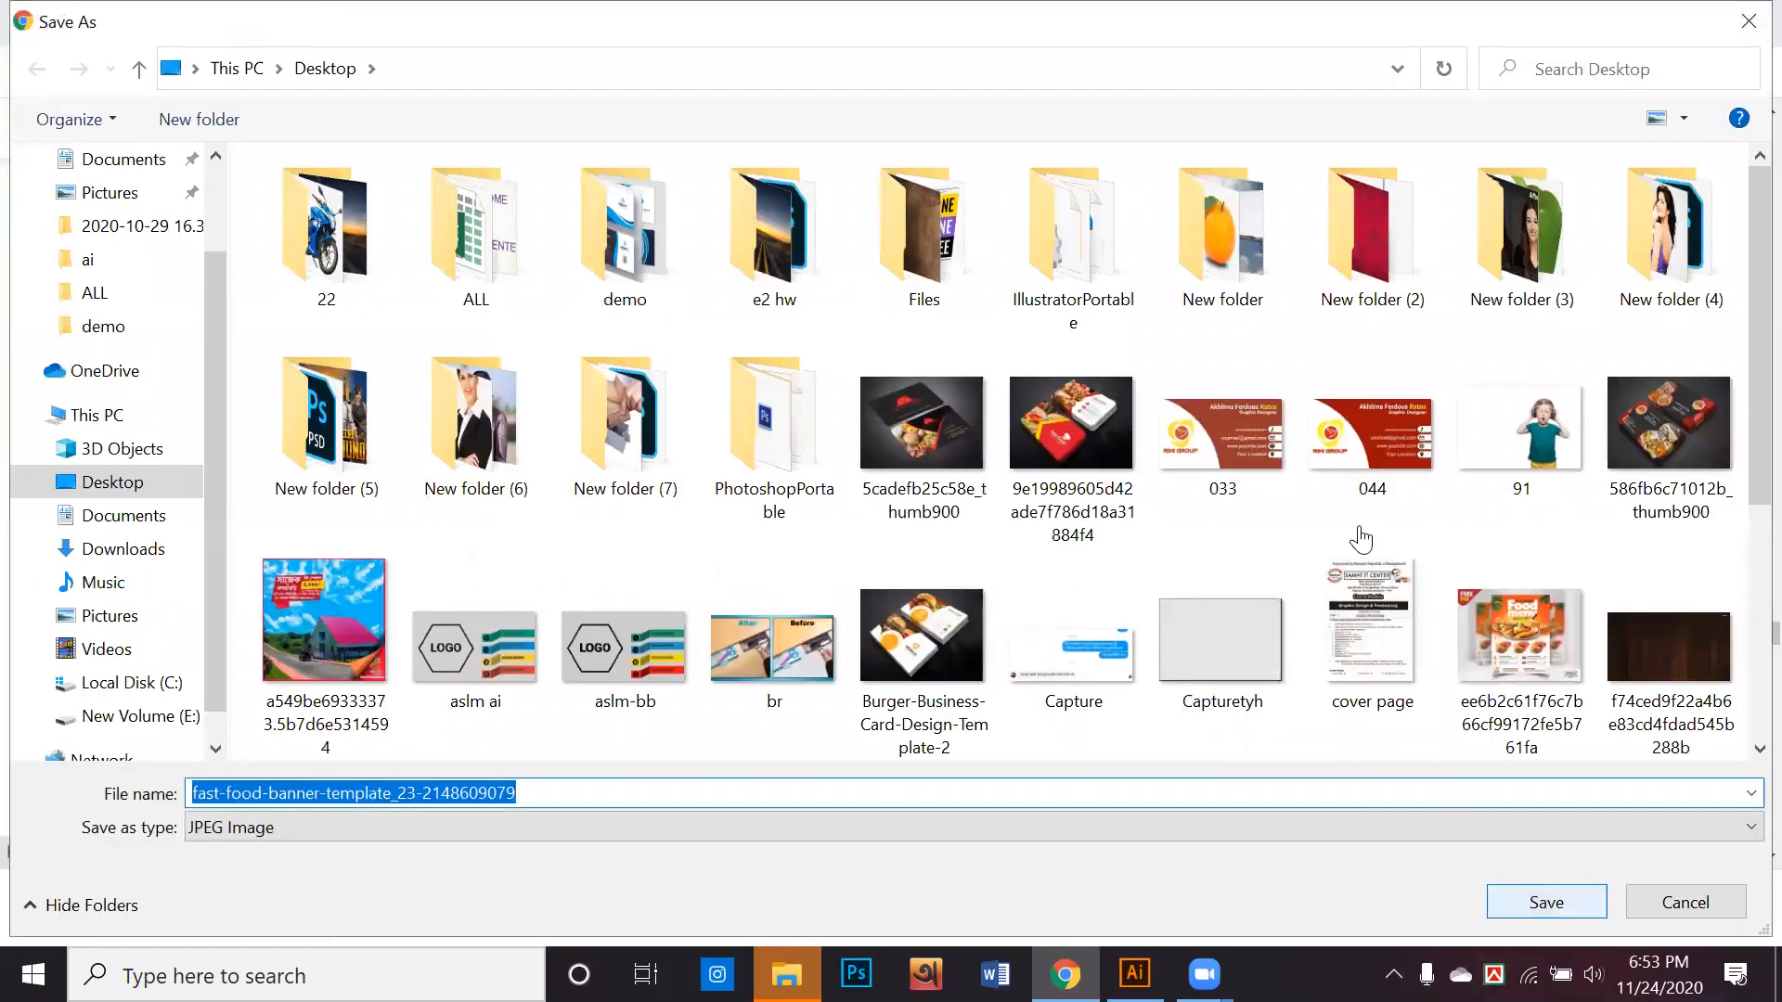
pyautogui.press('Return')
# Examine the burger banner's related images and further menu card results, and preview the dark "Food Menu Design" mockup from Dribbble
pyautogui.scroll(-8, 1641, 464)
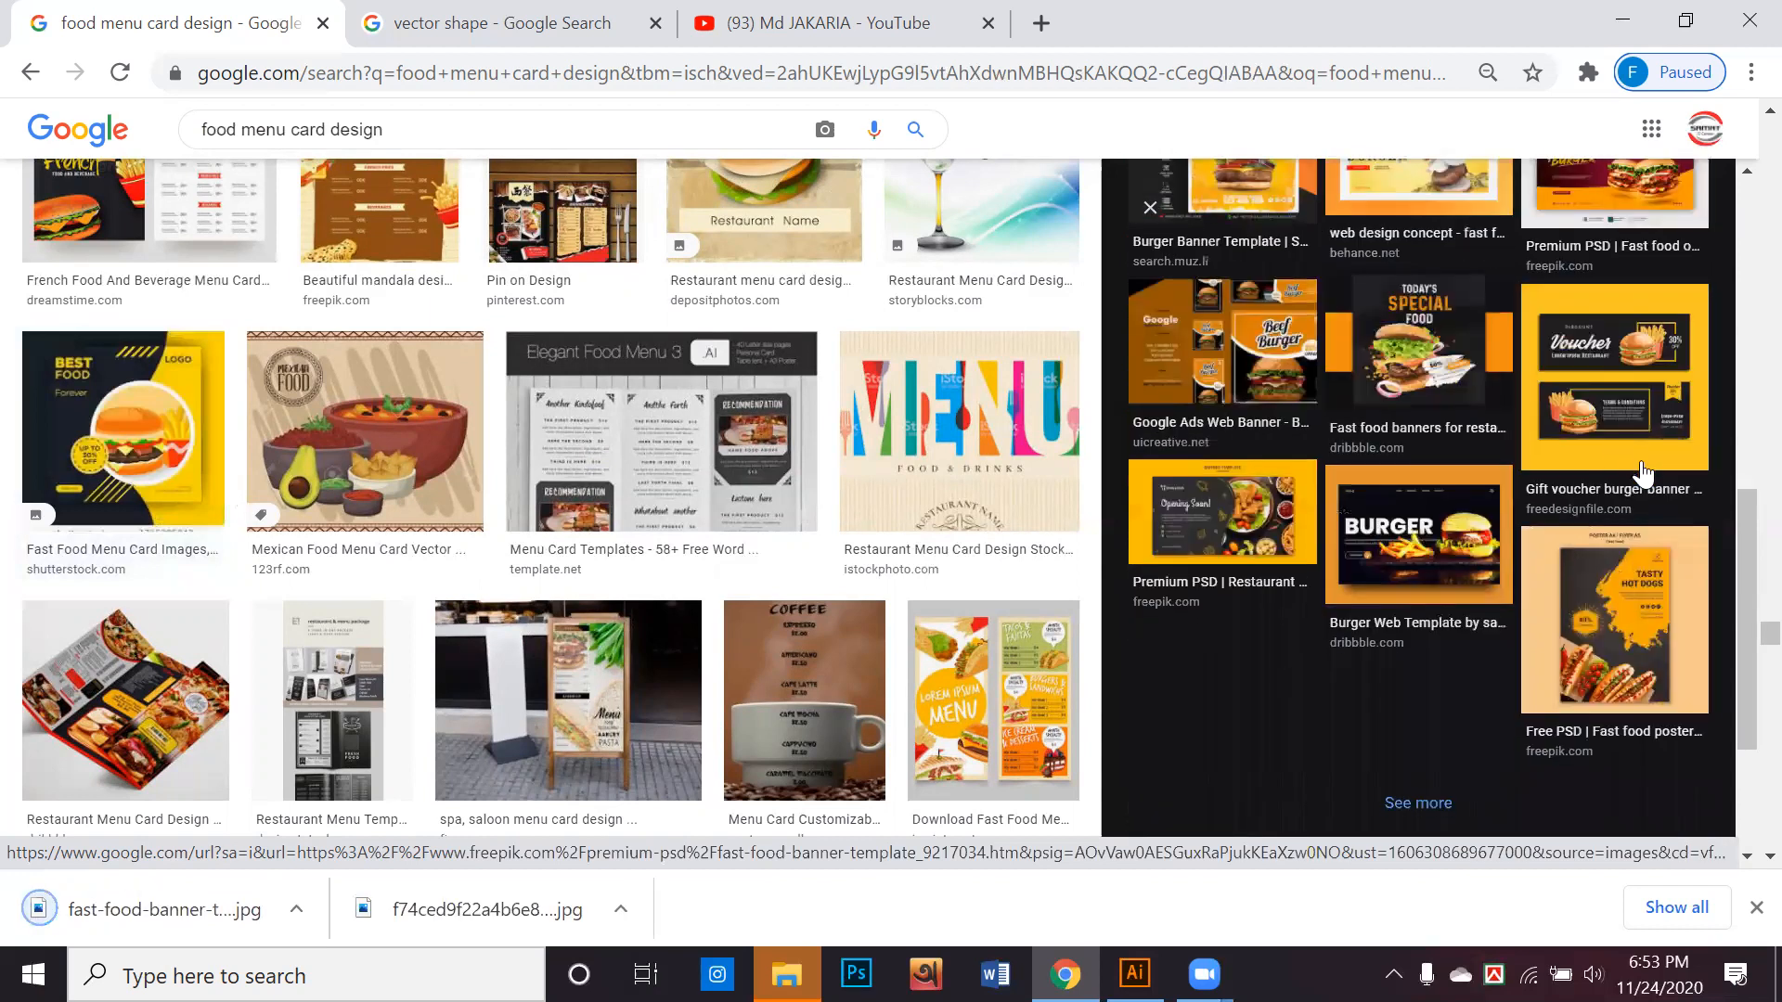
pyautogui.scroll(-2, 1641, 473)
pyautogui.scroll(-2, 1572, 588)
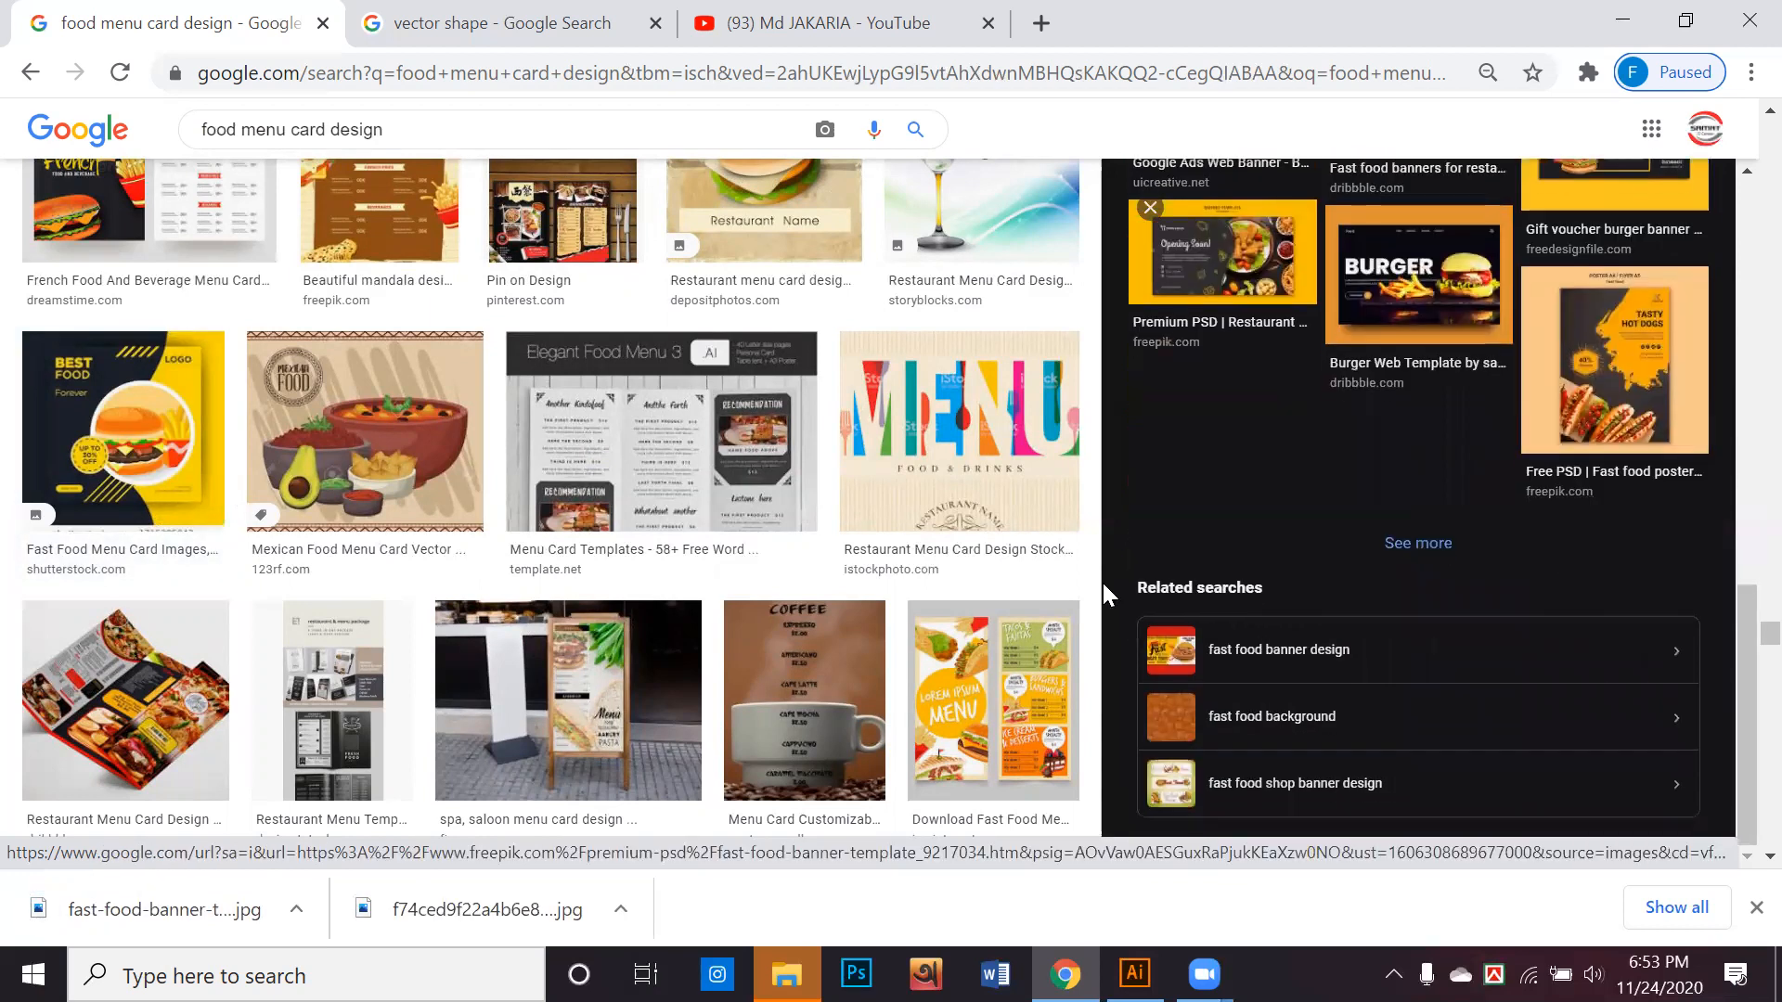
pyautogui.scroll(-9, 1102, 583)
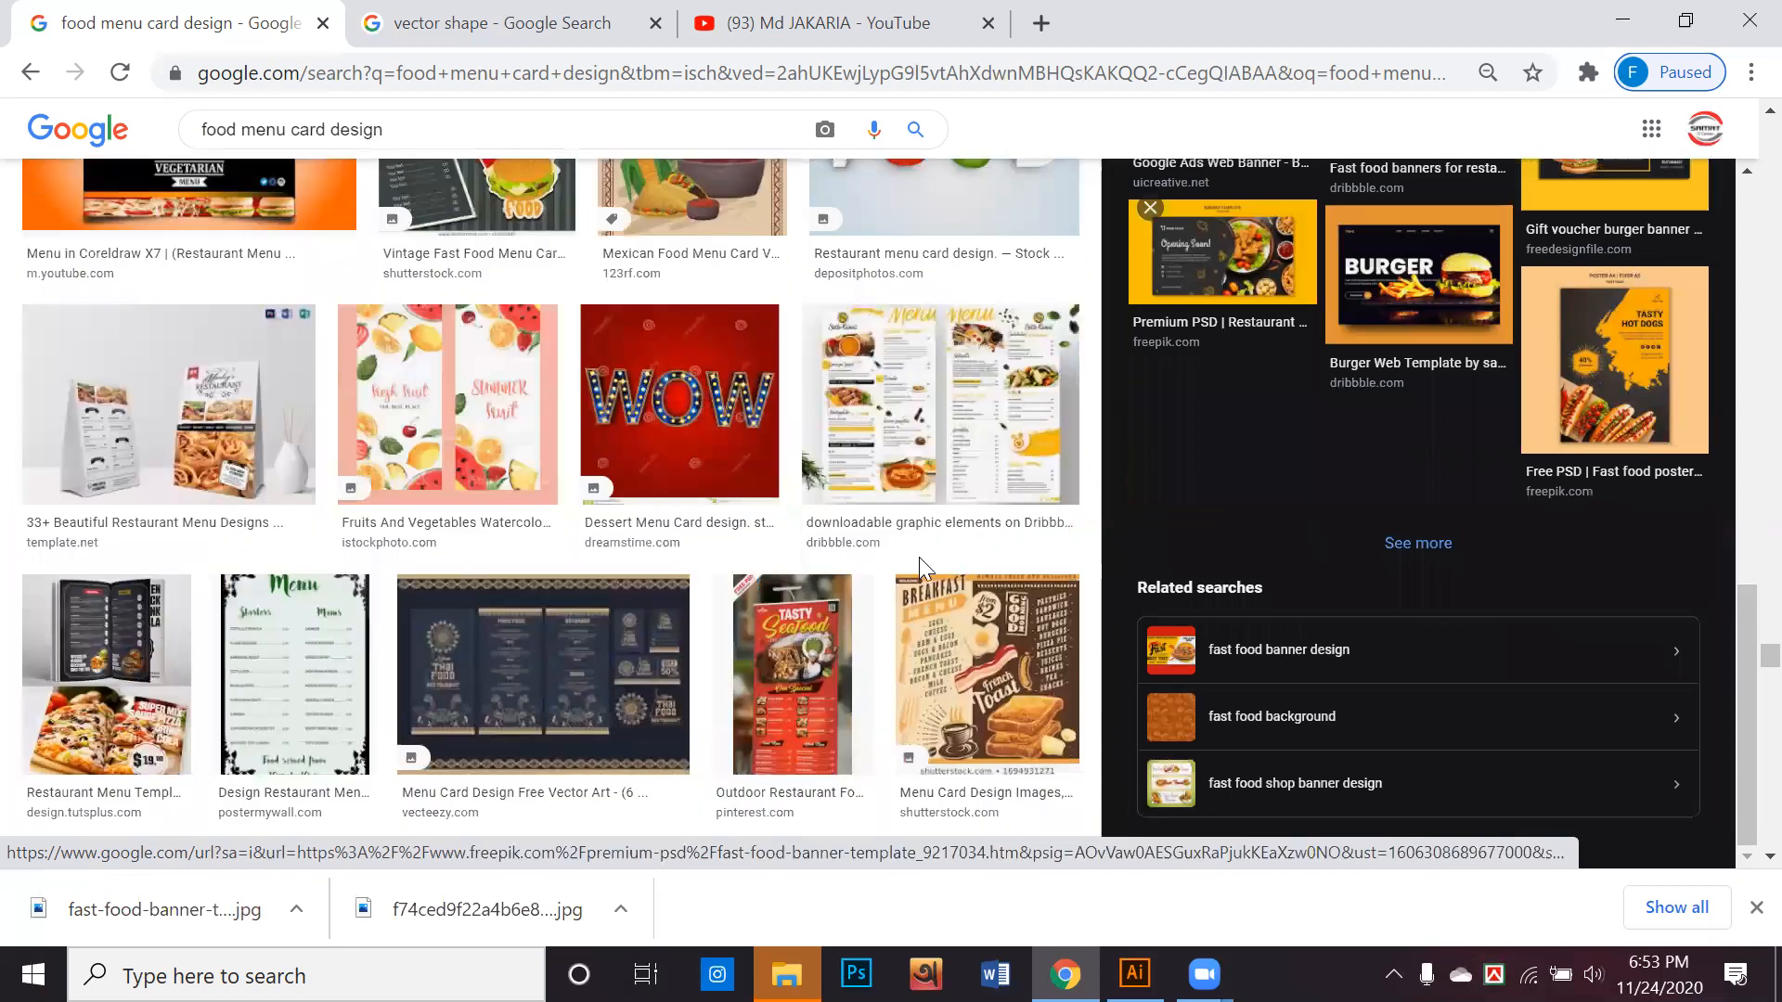
pyautogui.scroll(-10, 919, 557)
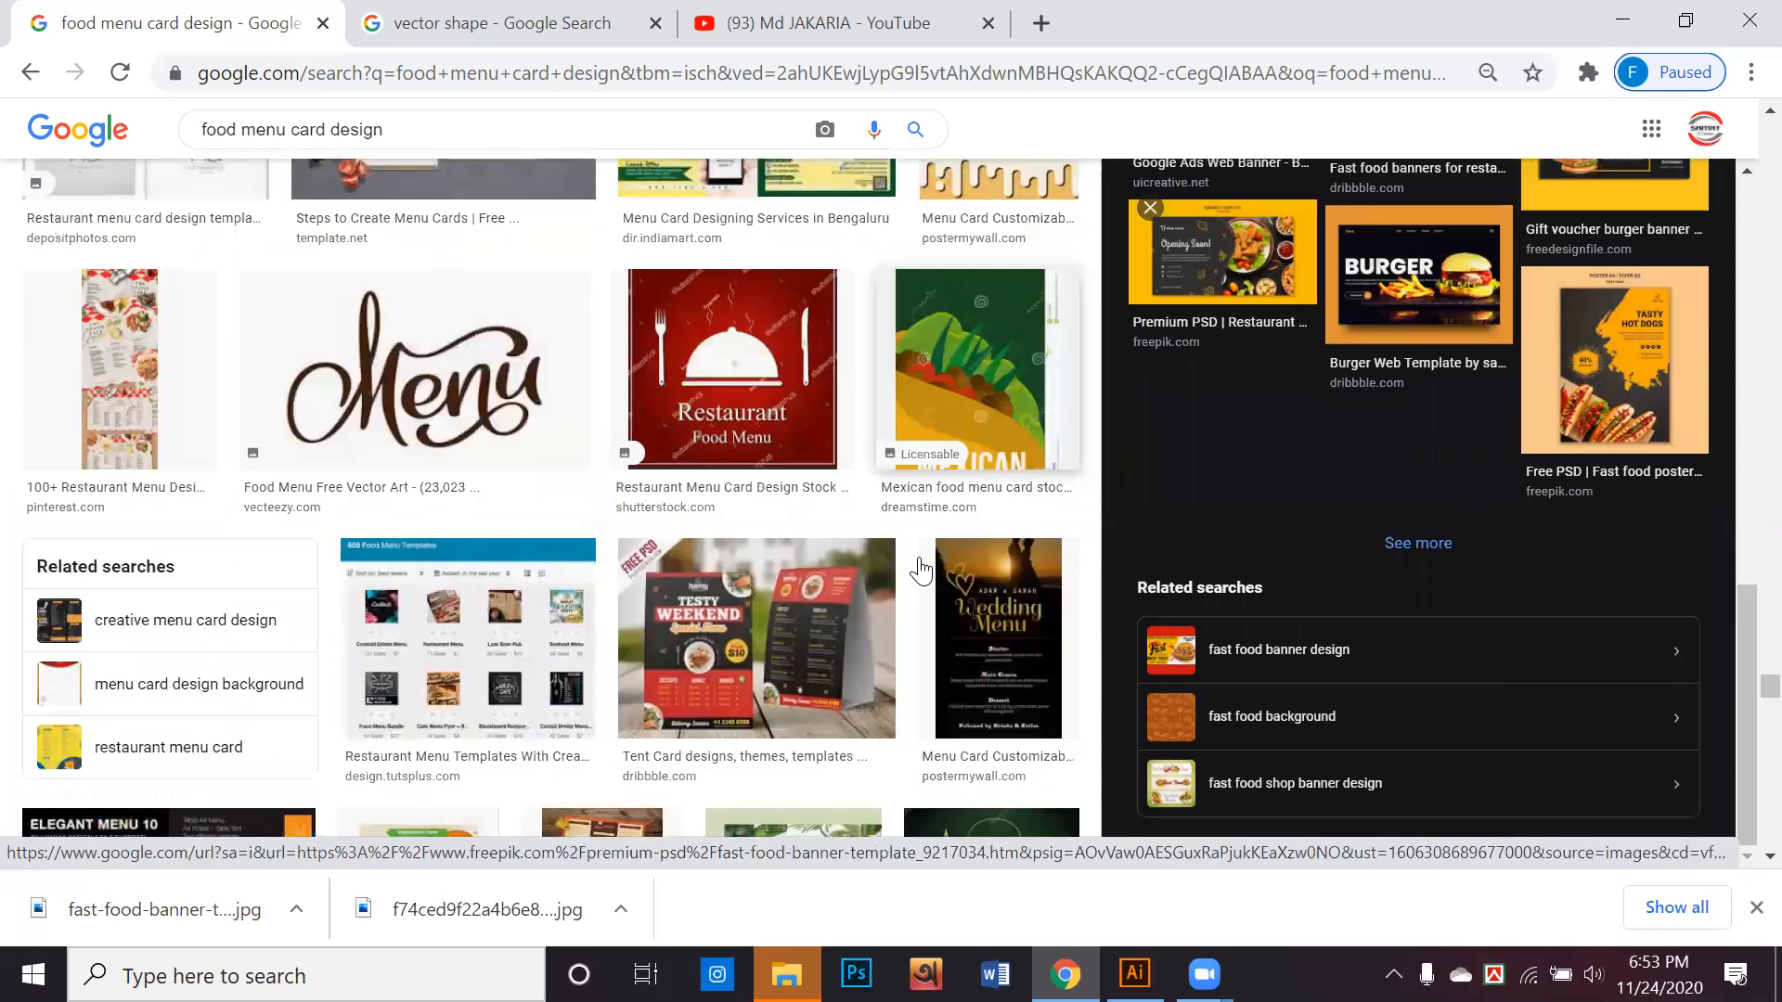
pyautogui.scroll(-4, 921, 570)
pyautogui.scroll(-8, 921, 568)
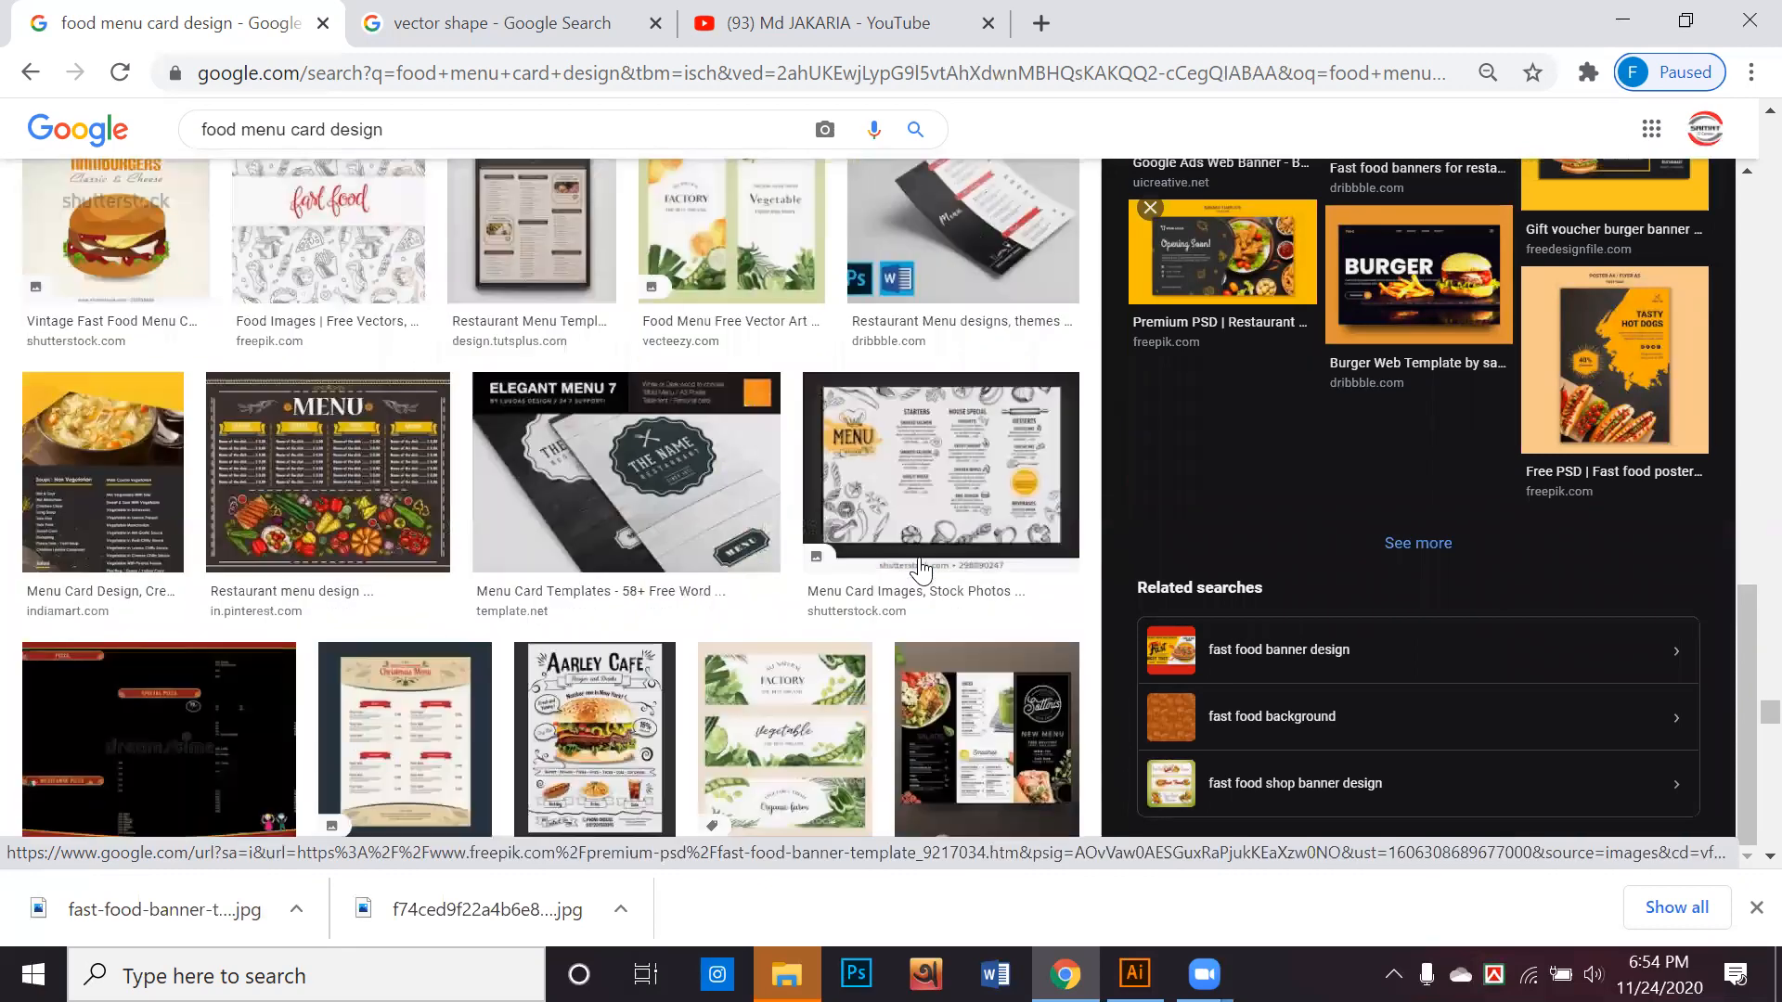
pyautogui.scroll(-3, 921, 568)
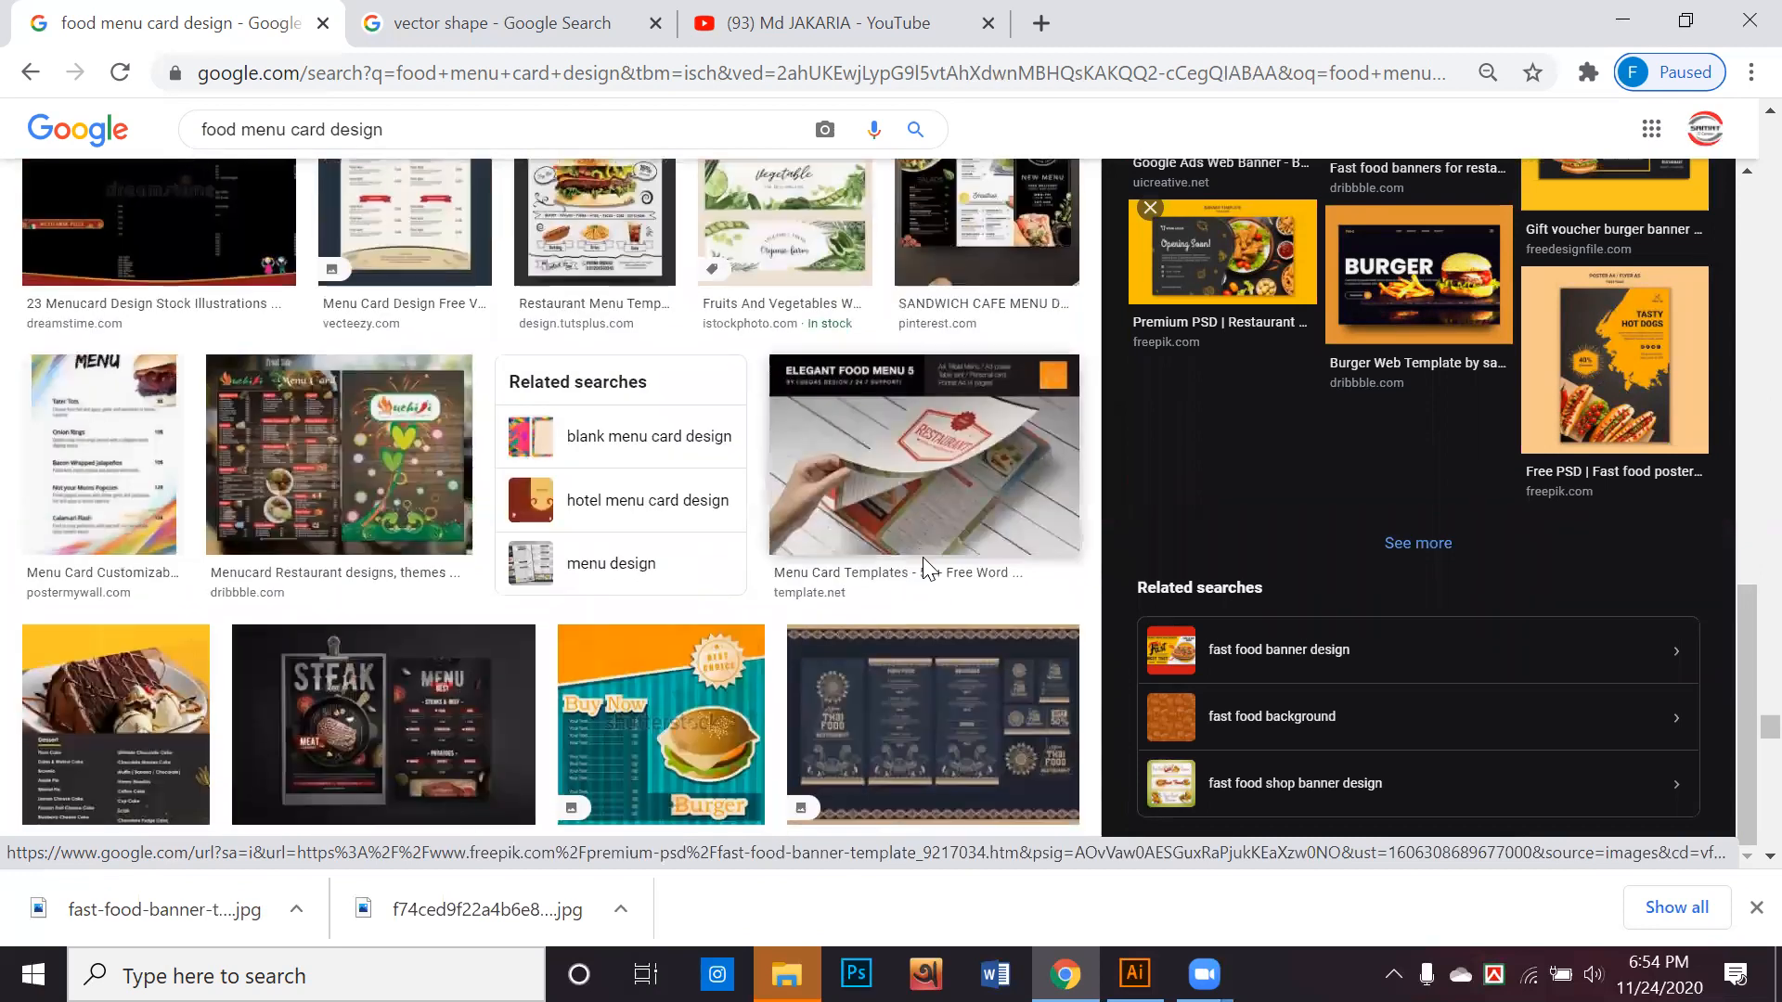
pyautogui.scroll(-8, 924, 571)
pyautogui.scroll(-7, 917, 581)
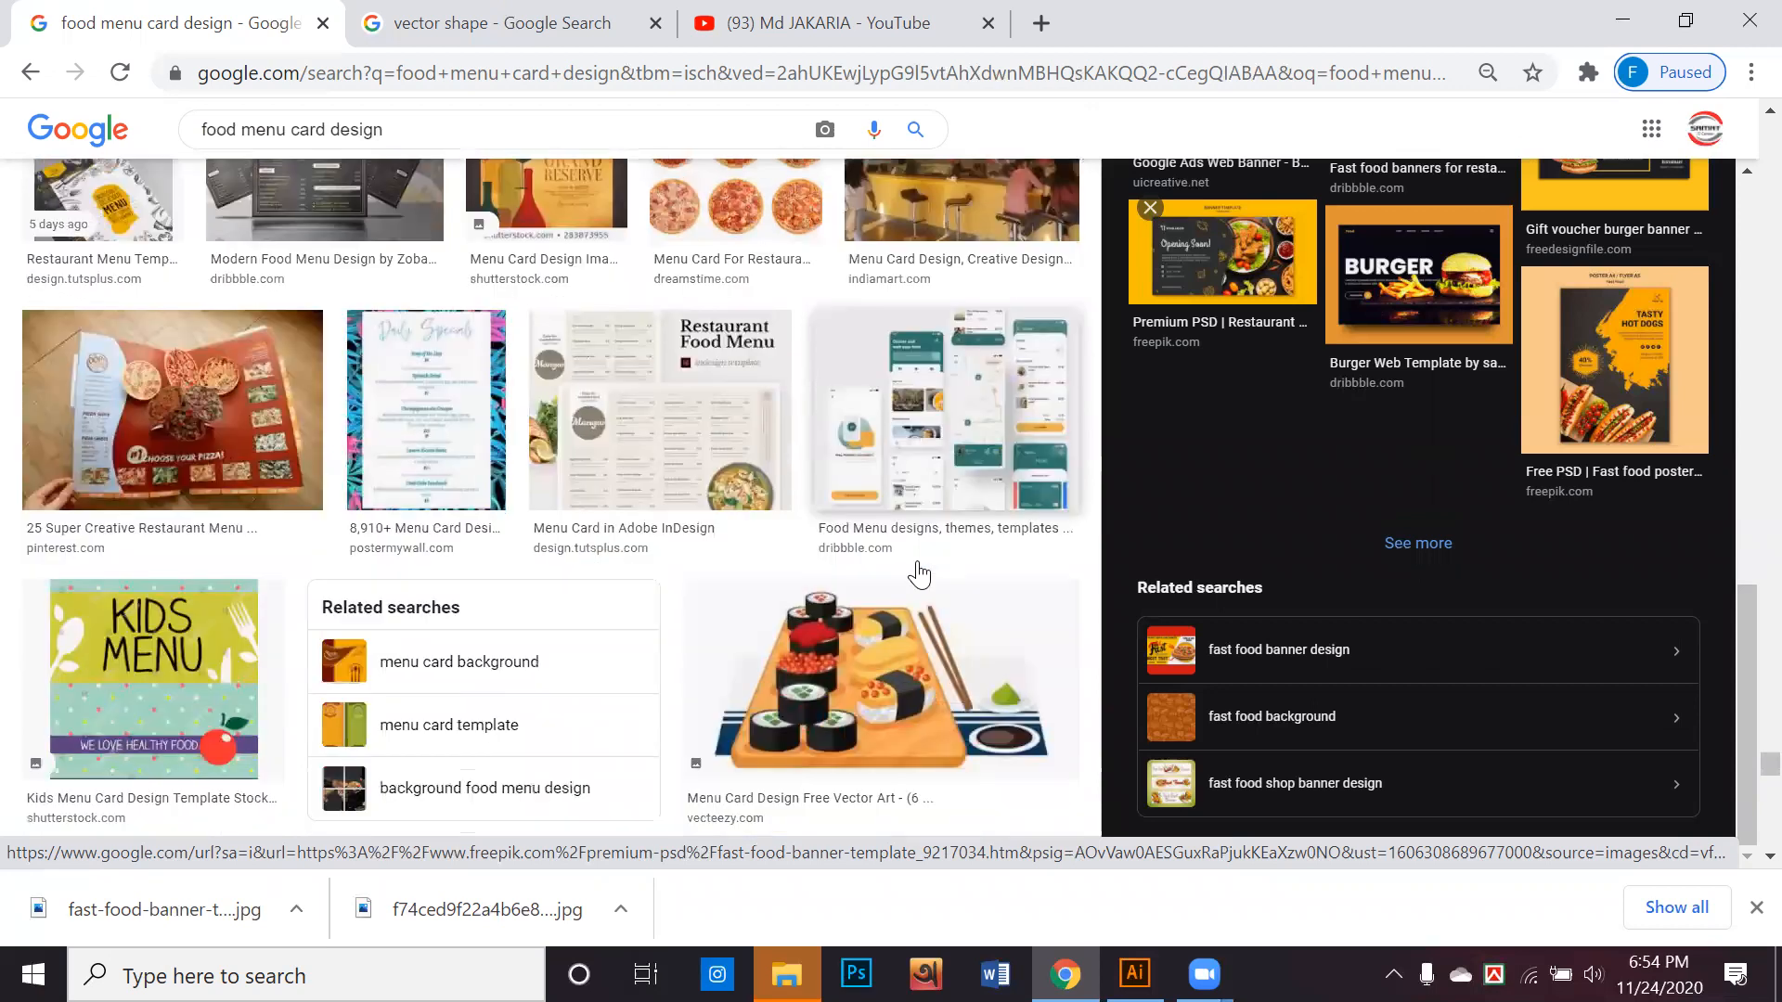
pyautogui.scroll(-9, 923, 572)
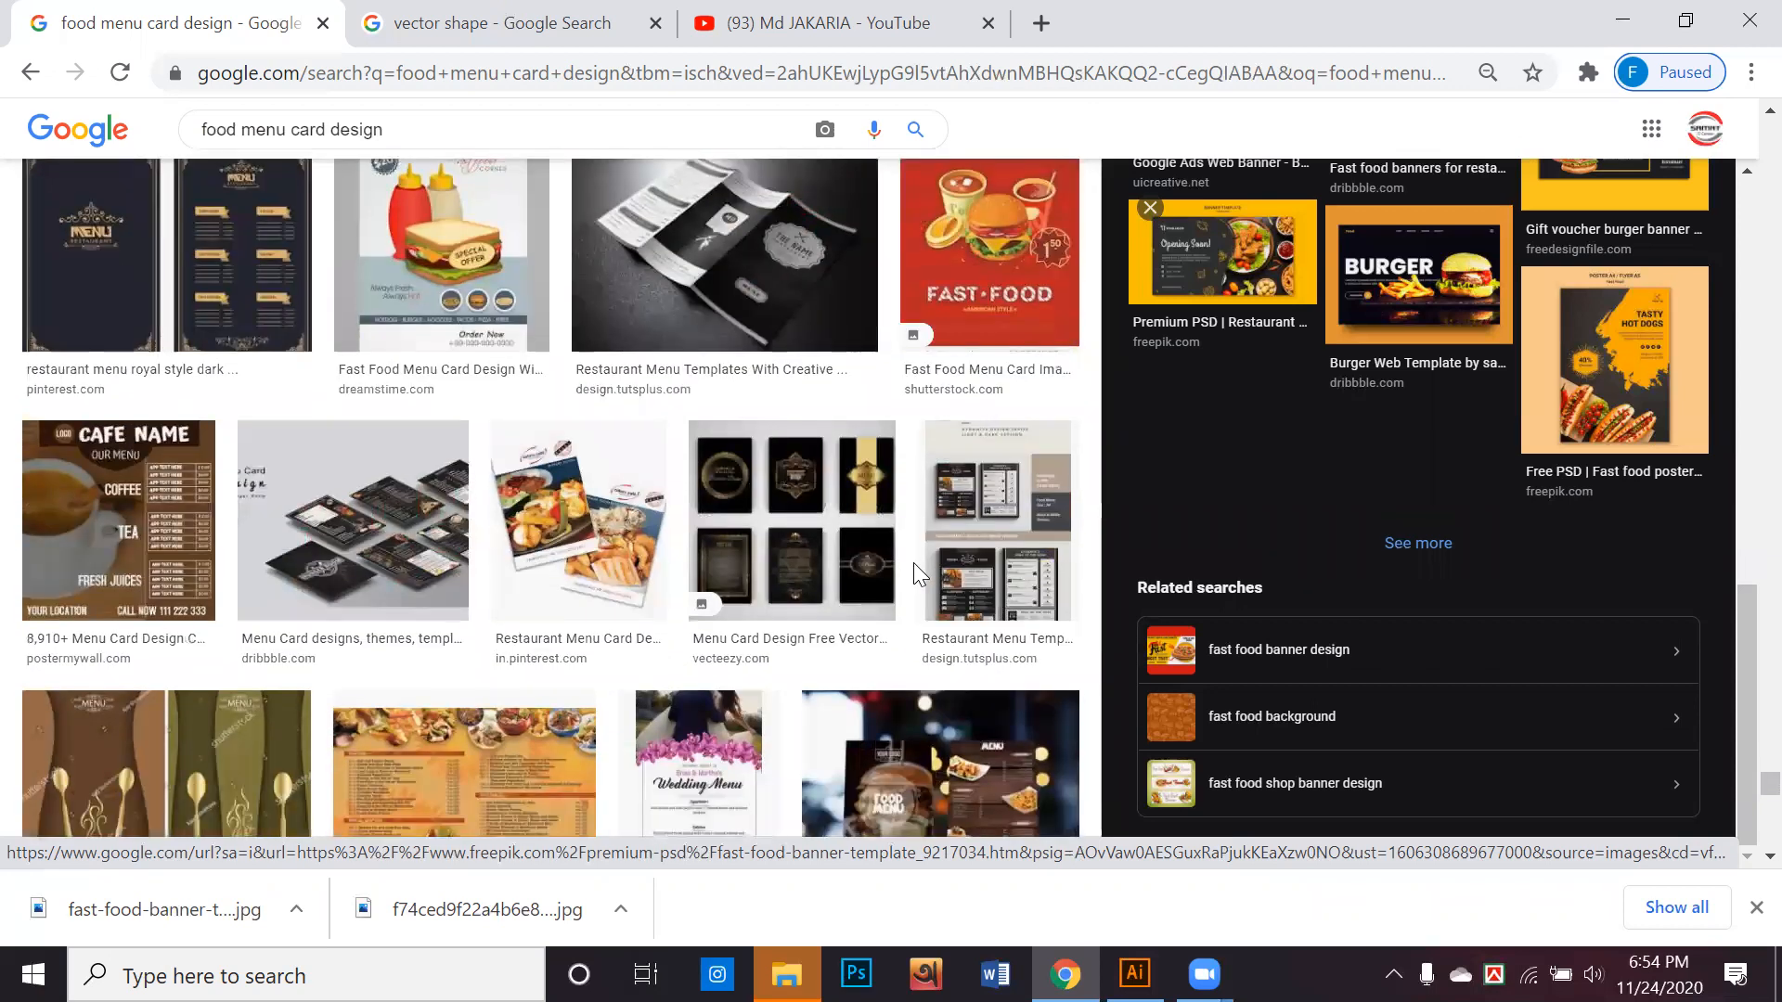
pyautogui.scroll(-6, 916, 575)
pyautogui.scroll(4, 916, 575)
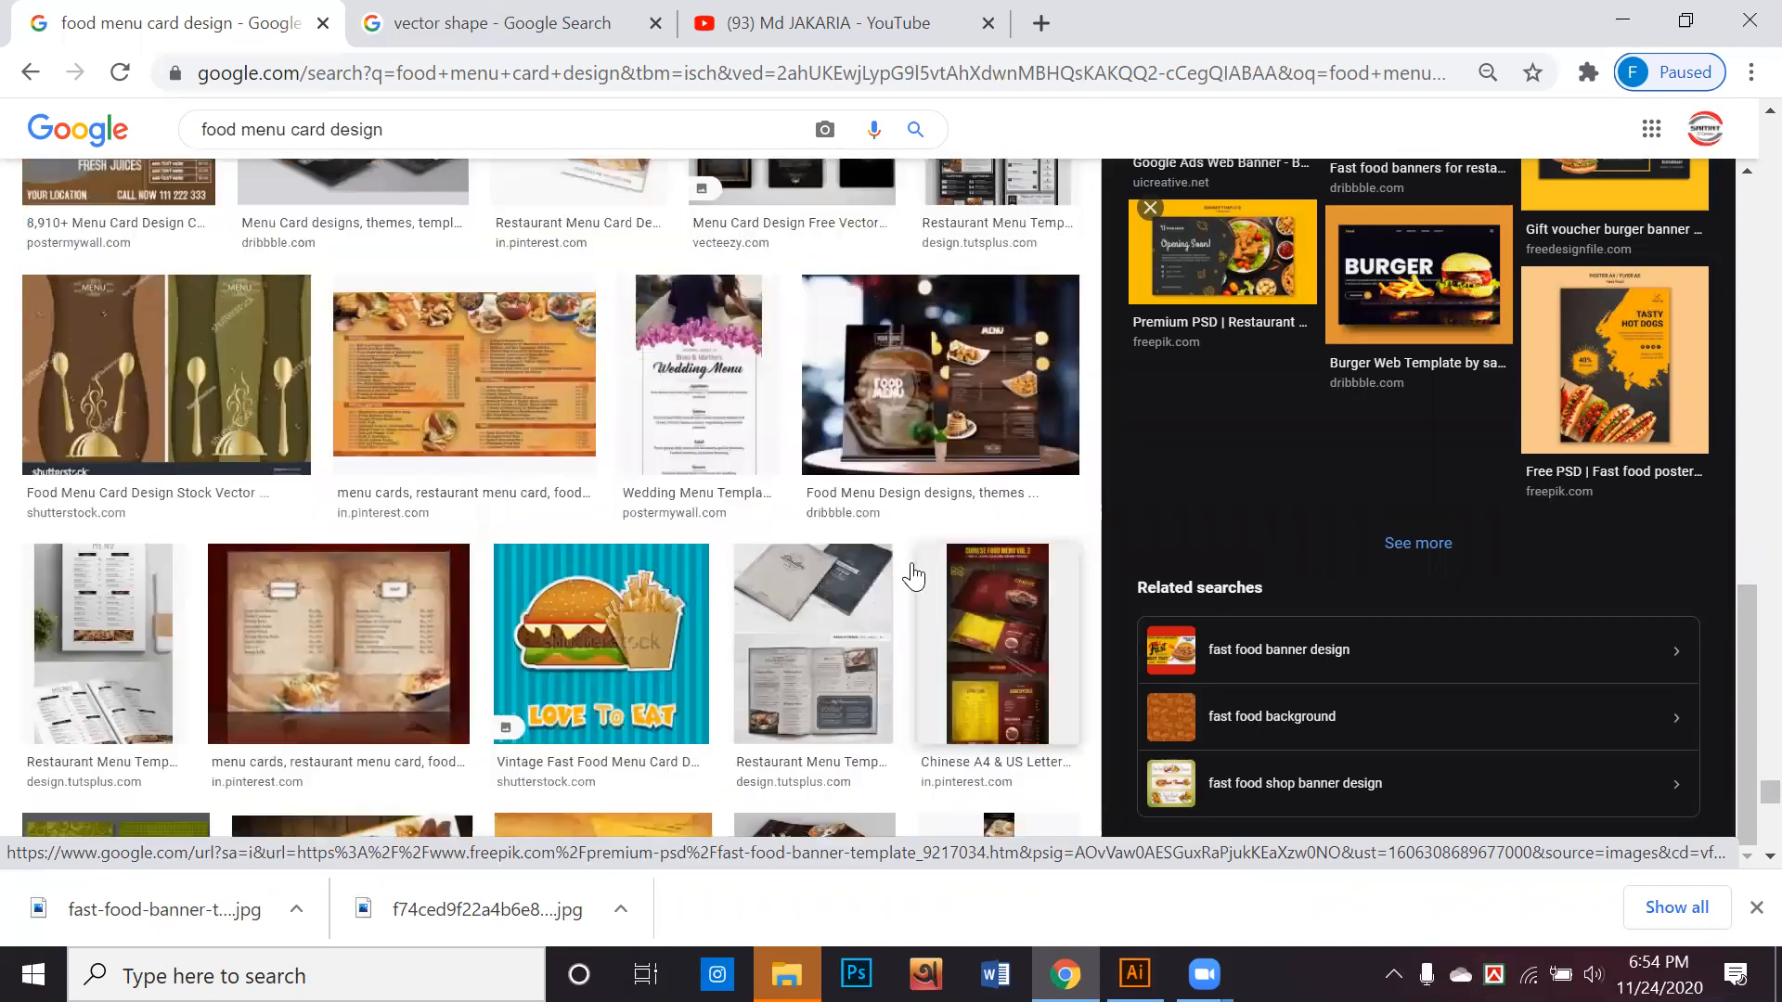
pyautogui.click(916, 406)
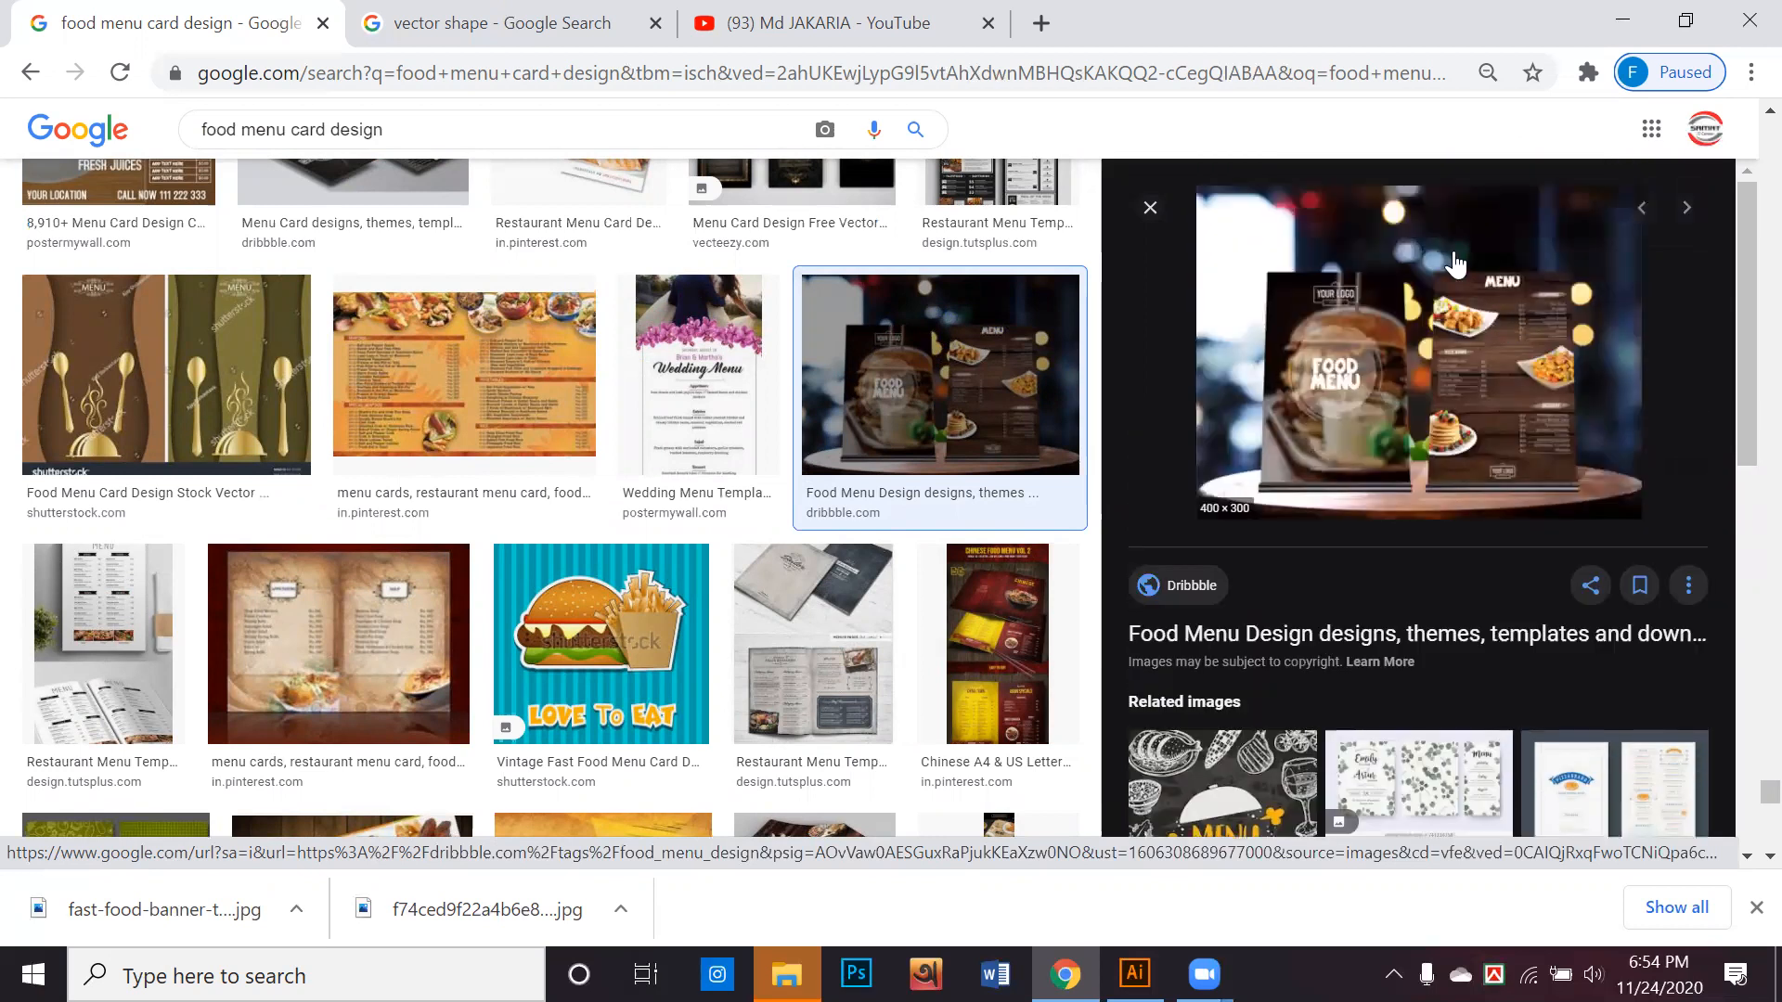
pyautogui.rightClick(1446, 253)
pyautogui.click(1493, 501)
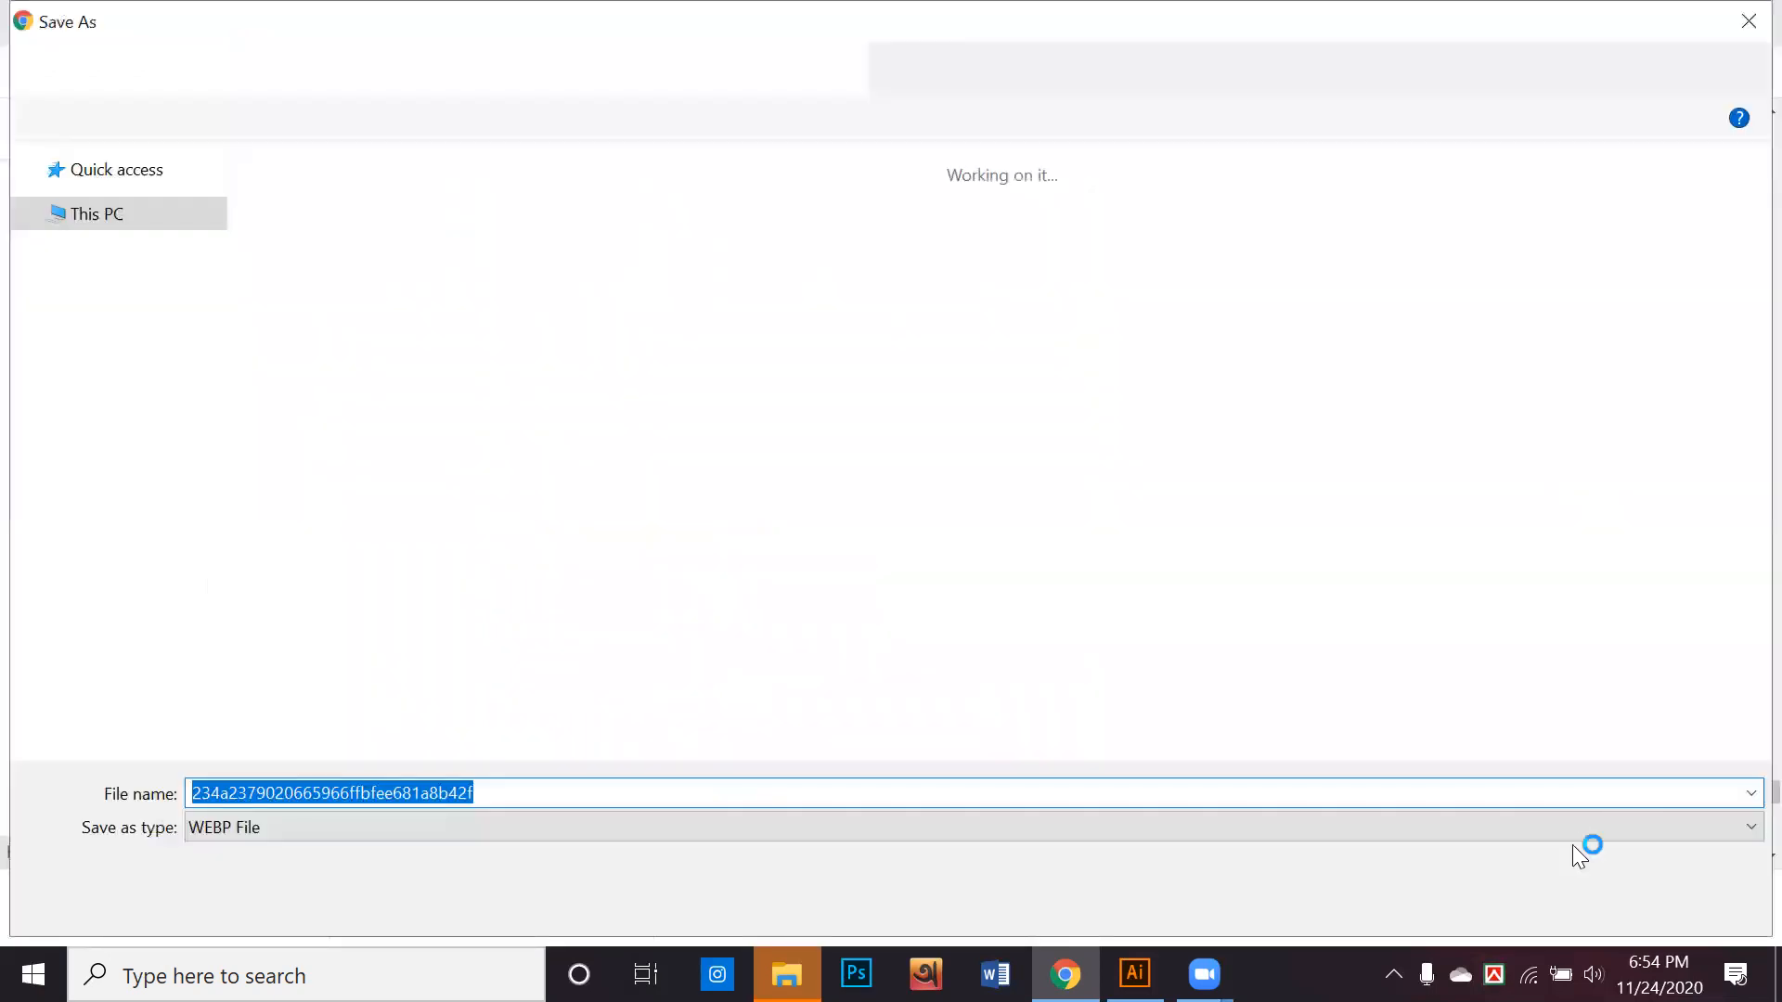
pyautogui.press('Return')
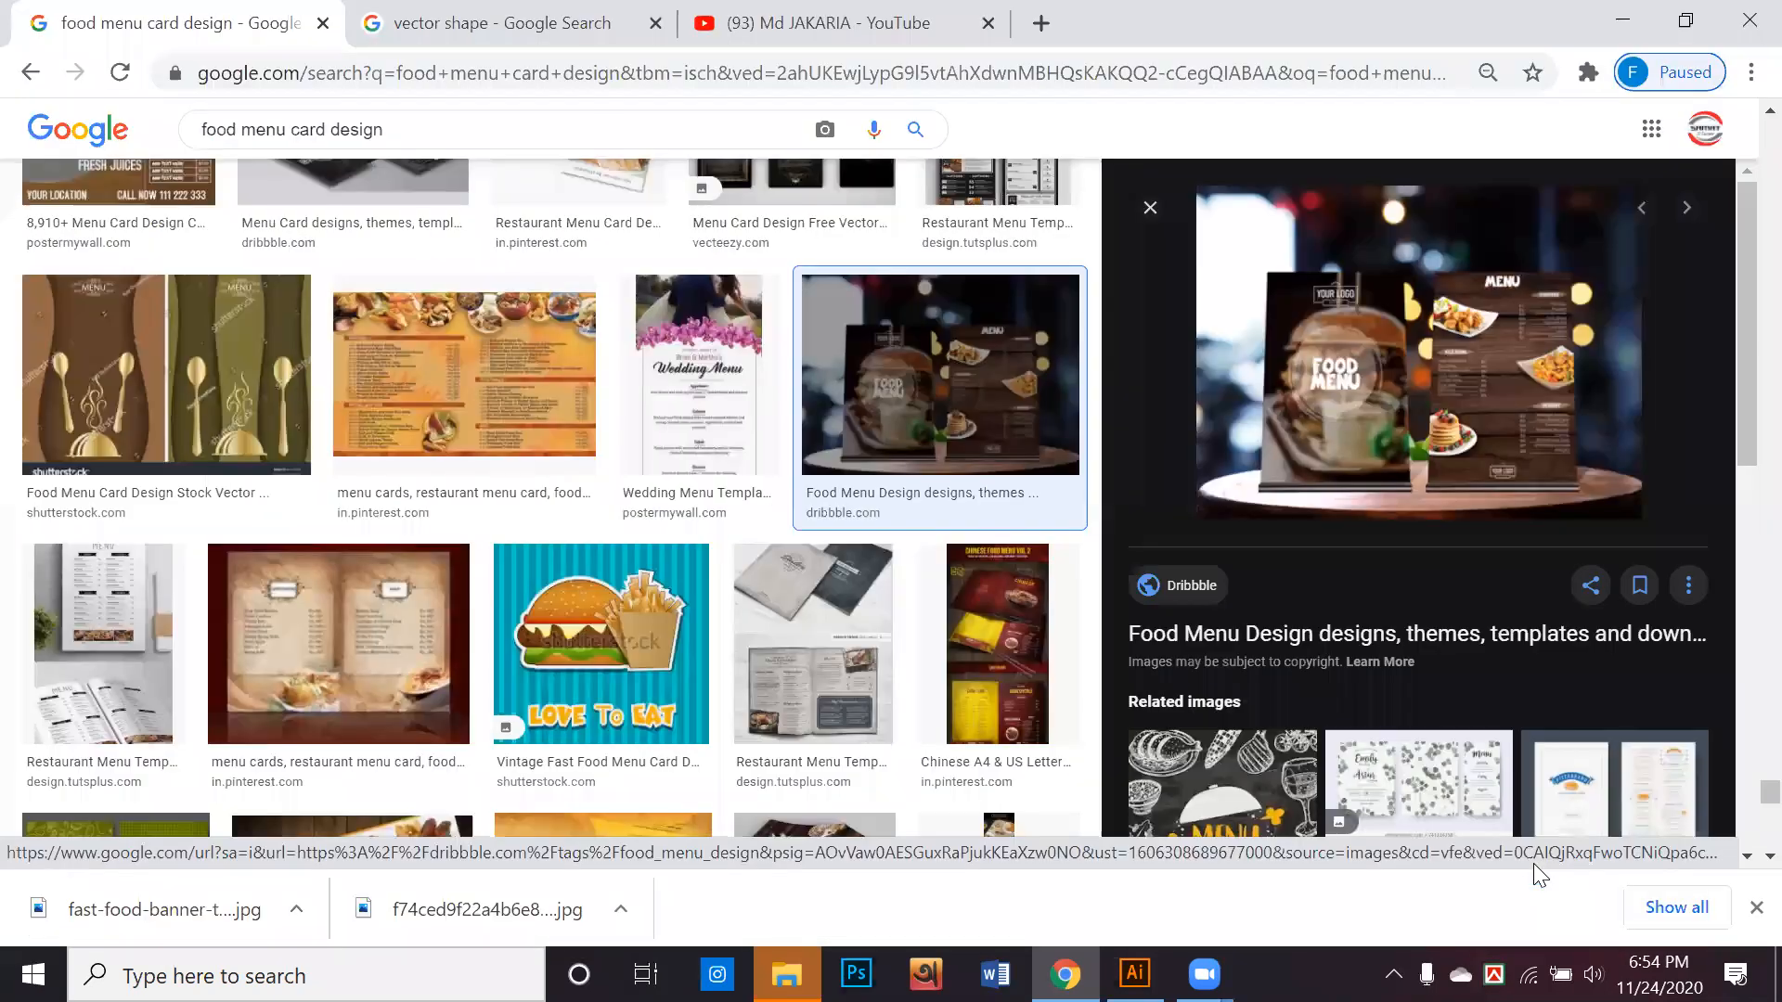
# Preview the "Food Menu Tent Card Design Free PSD" from PSD Freebies among the mockup's related images
pyautogui.scroll(-3, 1366, 599)
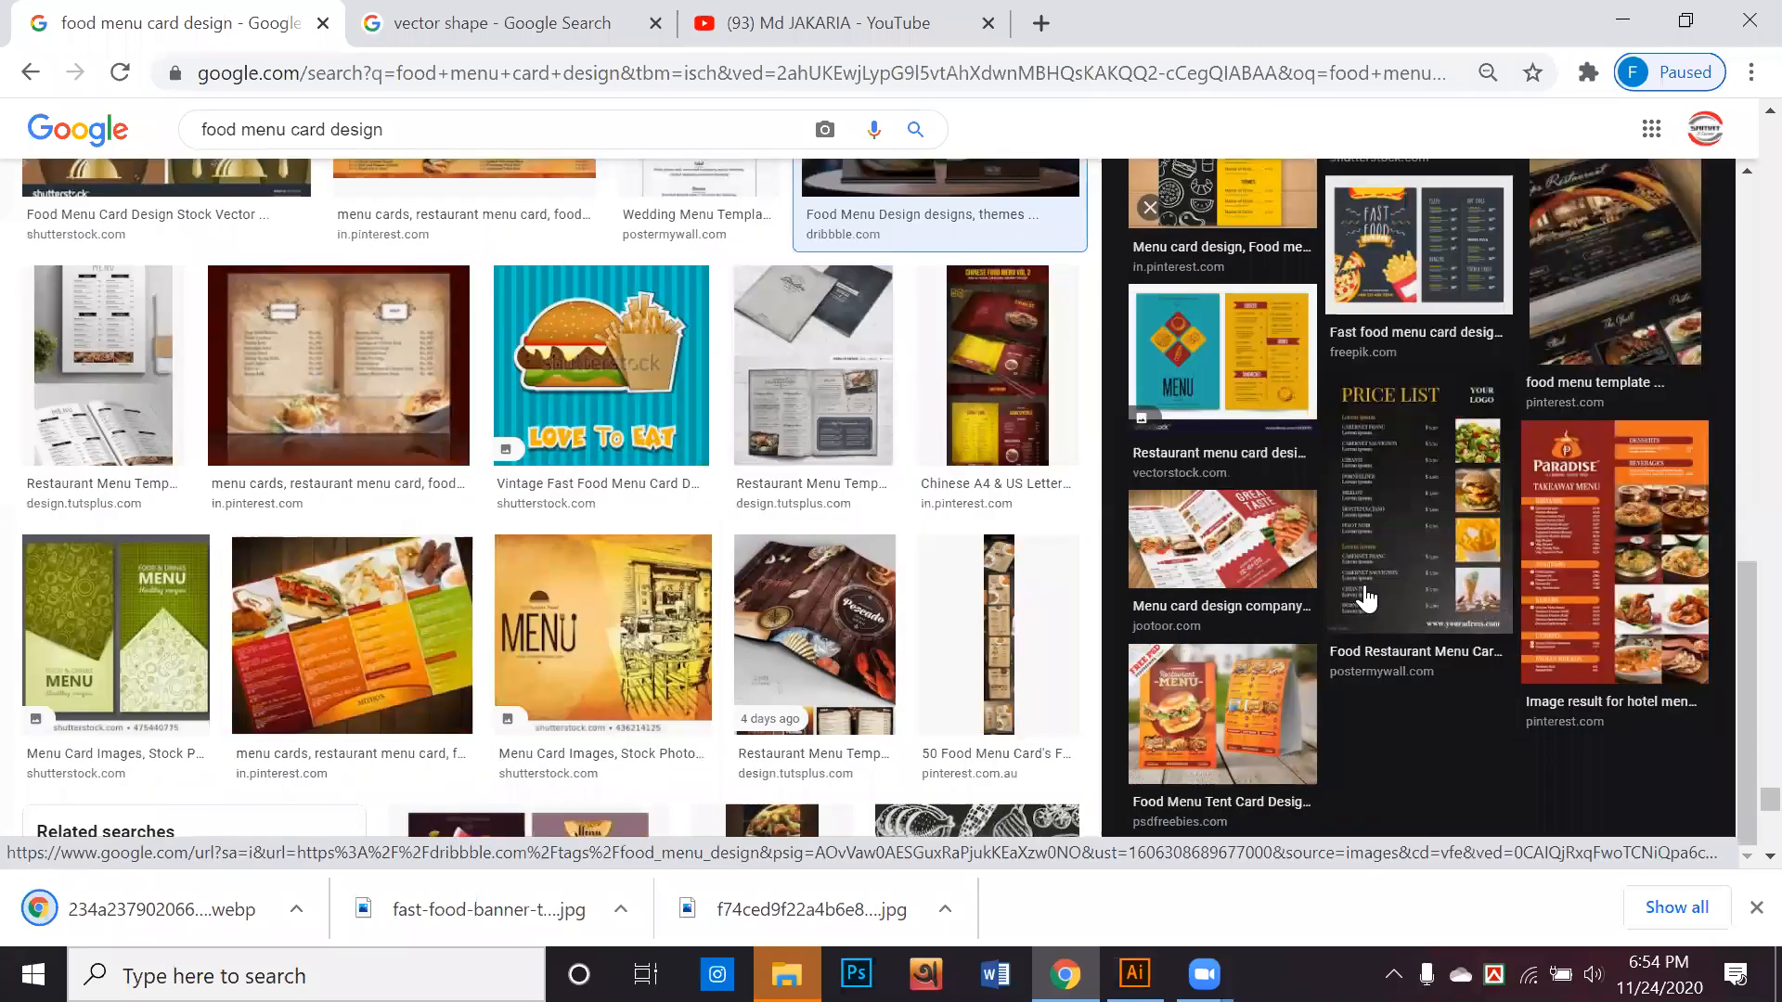
pyautogui.scroll(-1, 1223, 745)
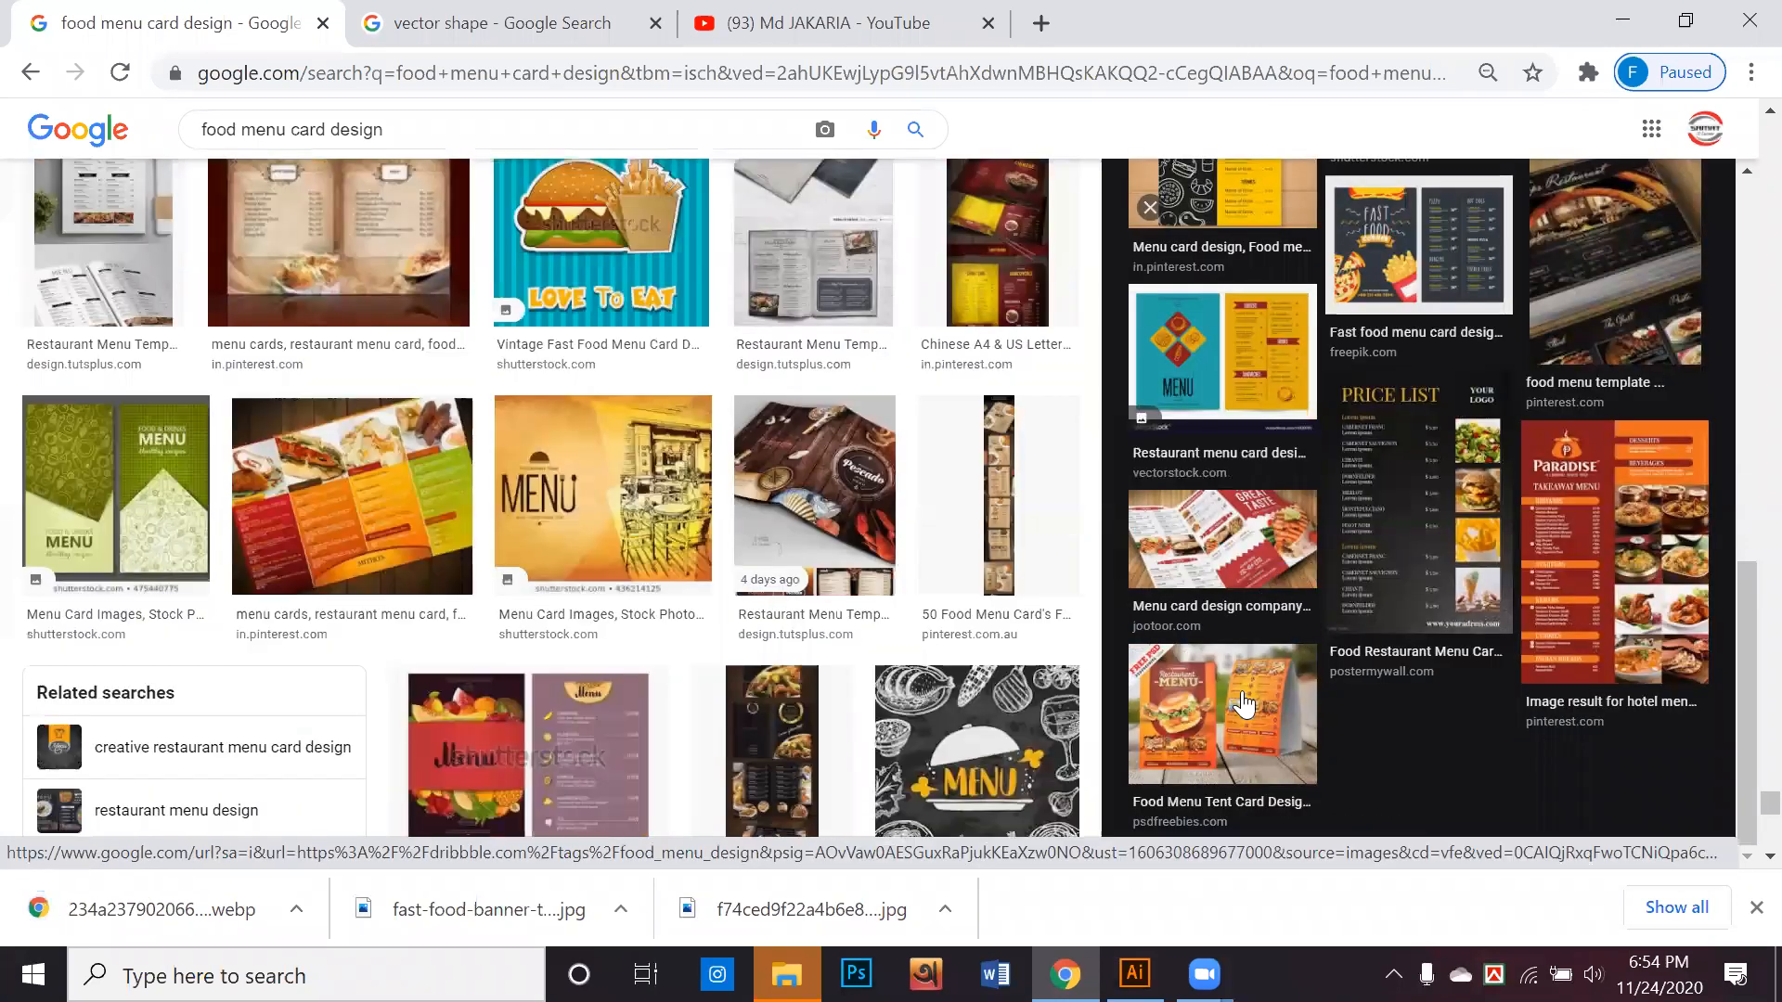
pyautogui.click(1226, 738)
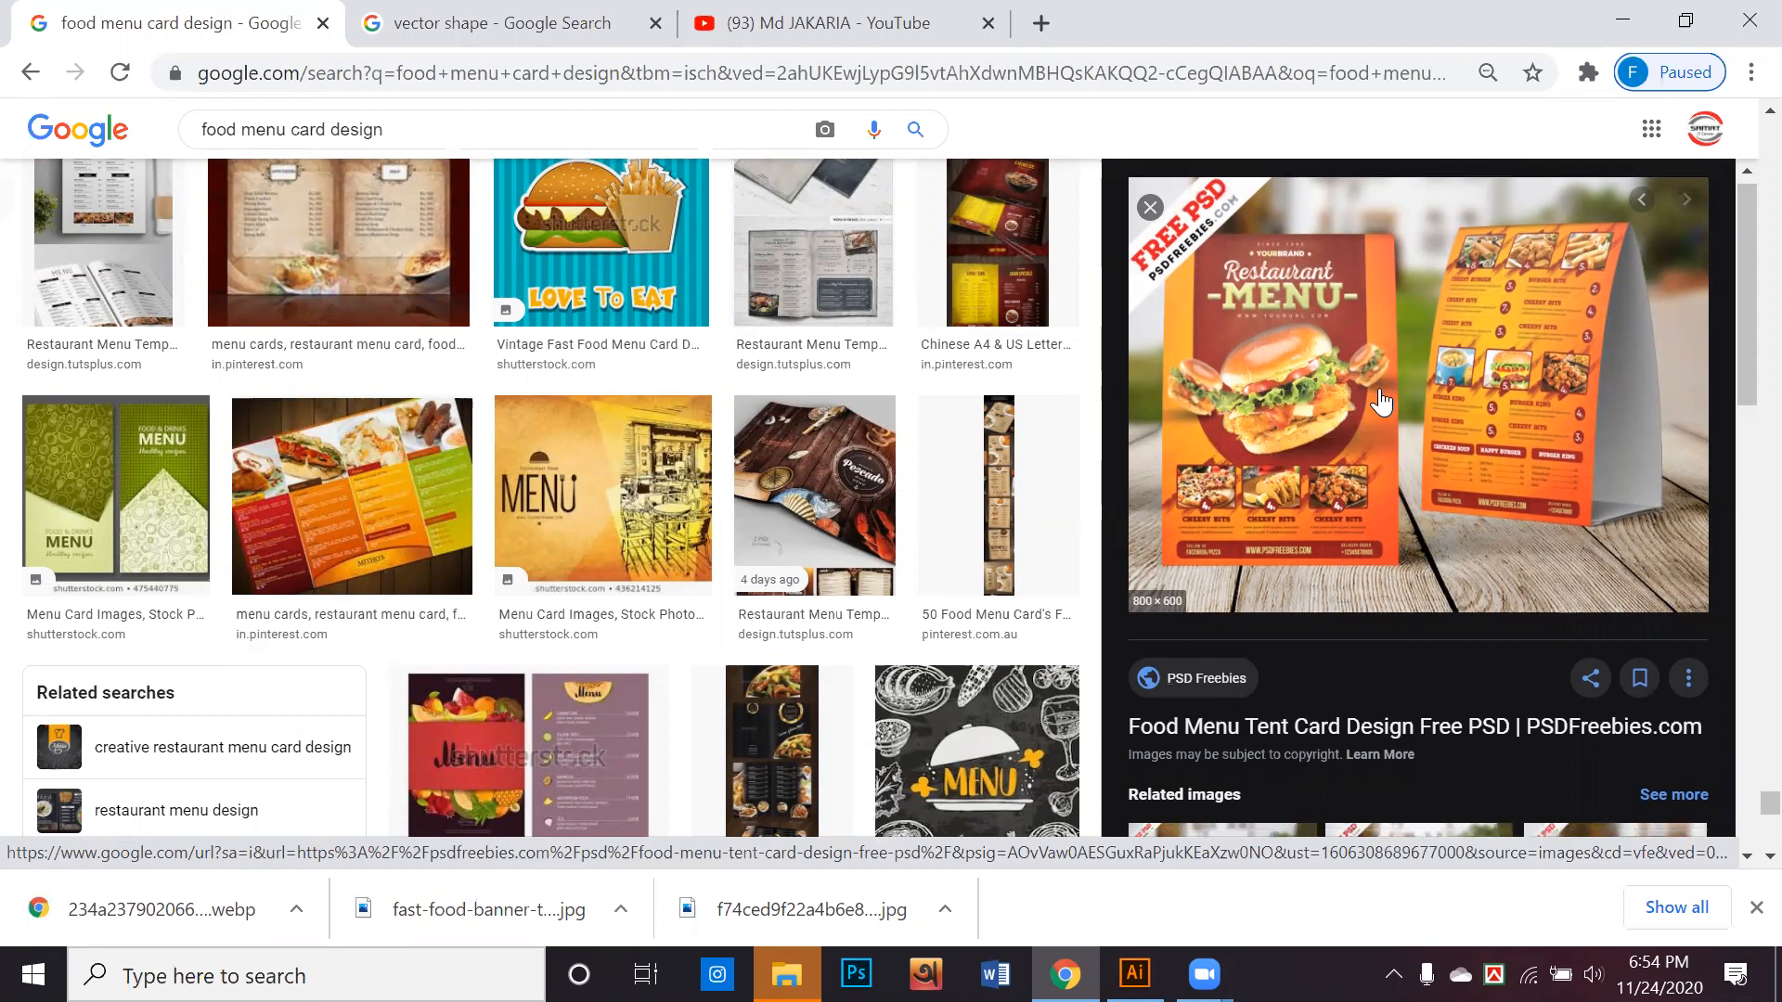
# Open the related "Food Menu Card PSD Template Freebie" and save its image to the Desktop as JPEG Food-Menu-Card-PSD-Template-Freebie (1)
pyautogui.scroll(-4, 1388, 394)
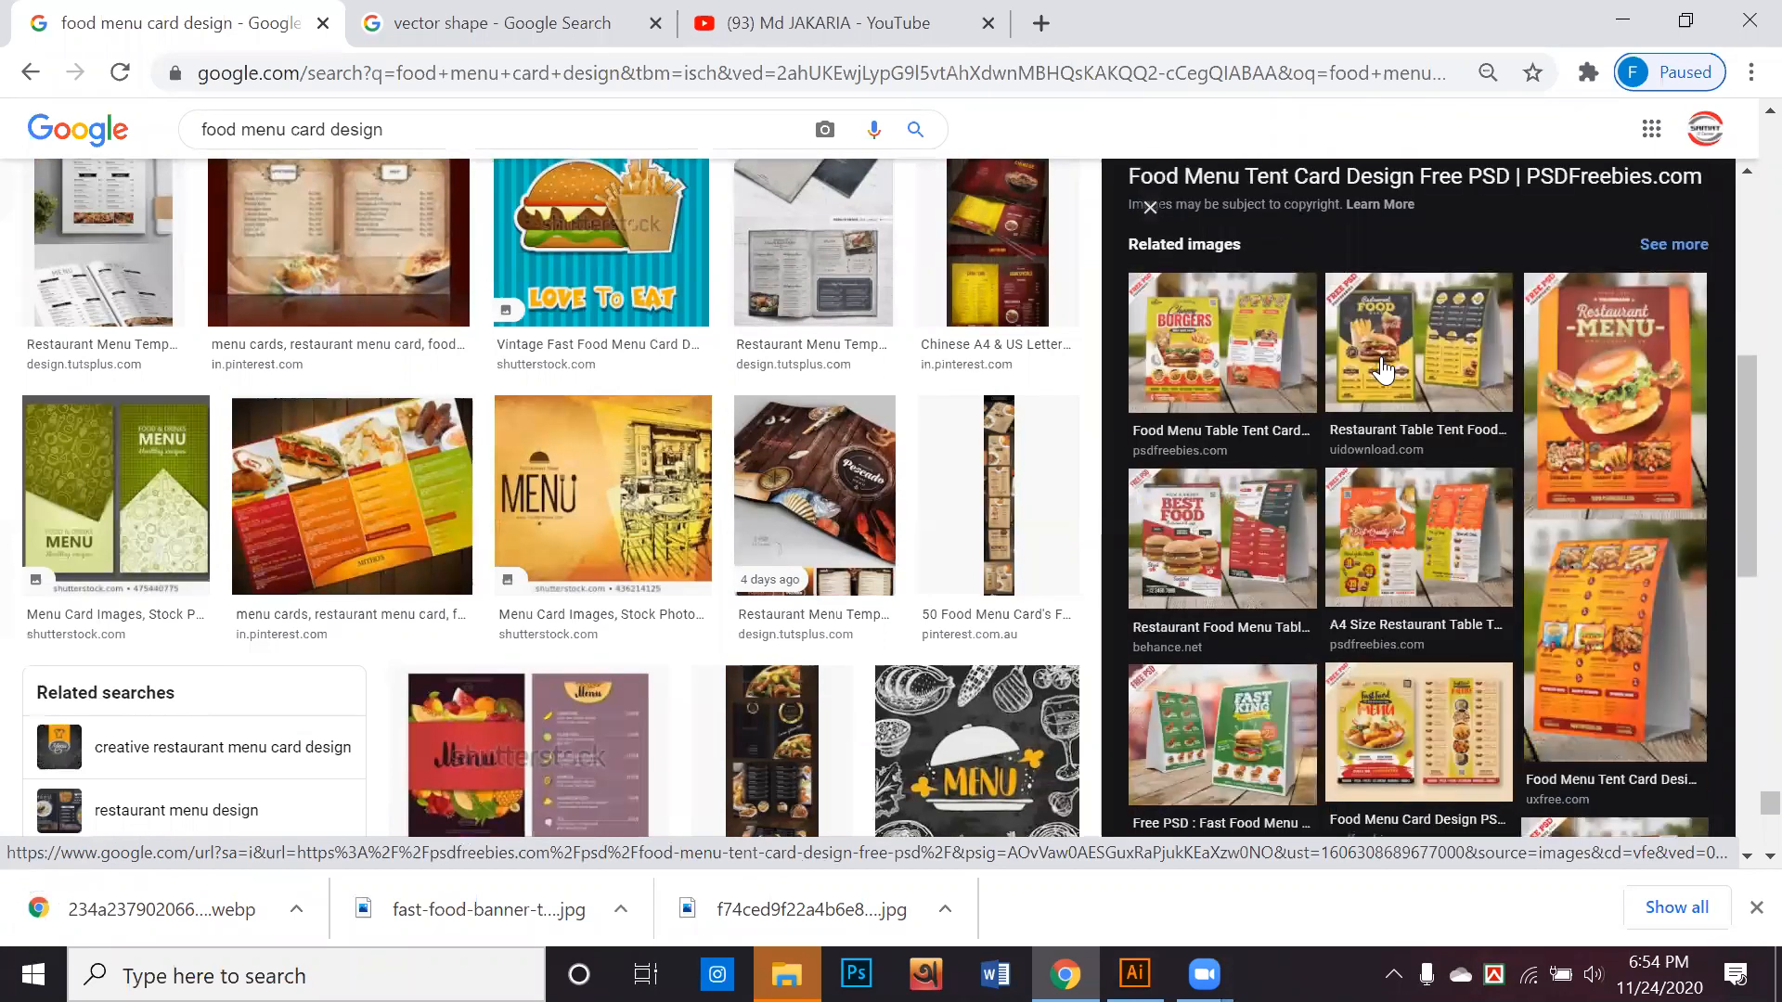
pyautogui.scroll(-4, 1383, 368)
pyautogui.scroll(-3, 1383, 368)
pyautogui.click(1237, 372)
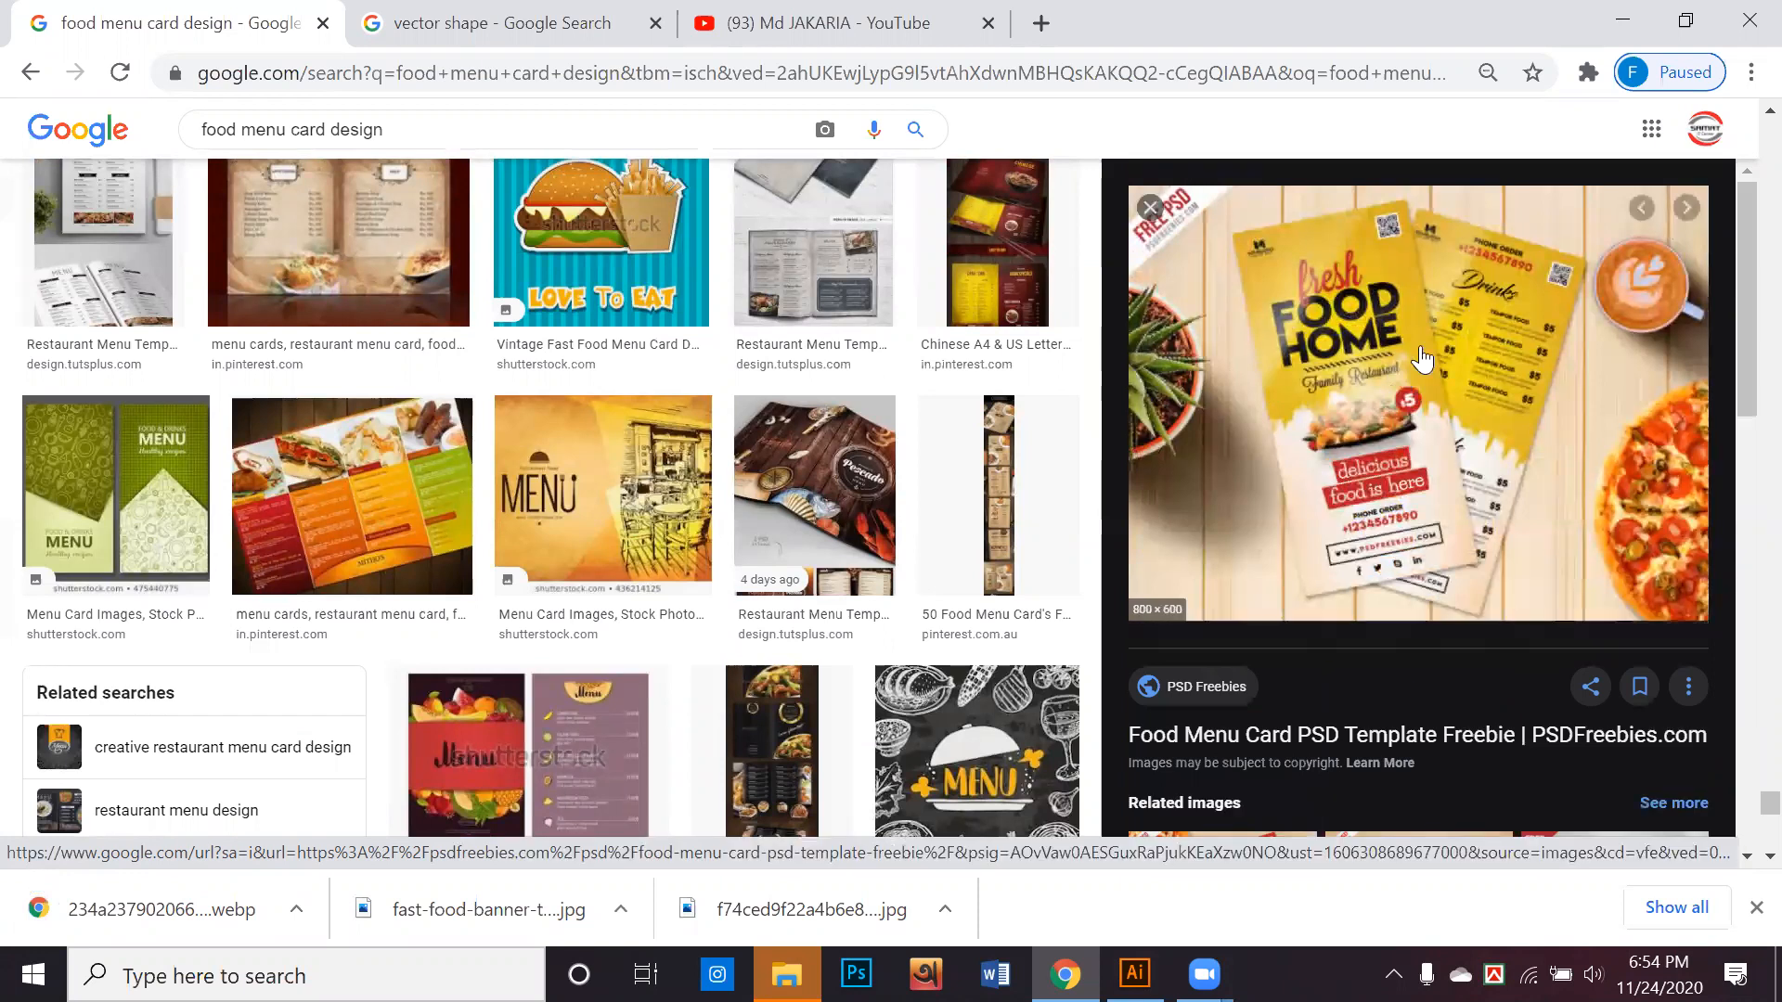
pyautogui.rightClick(1371, 345)
pyautogui.click(1473, 596)
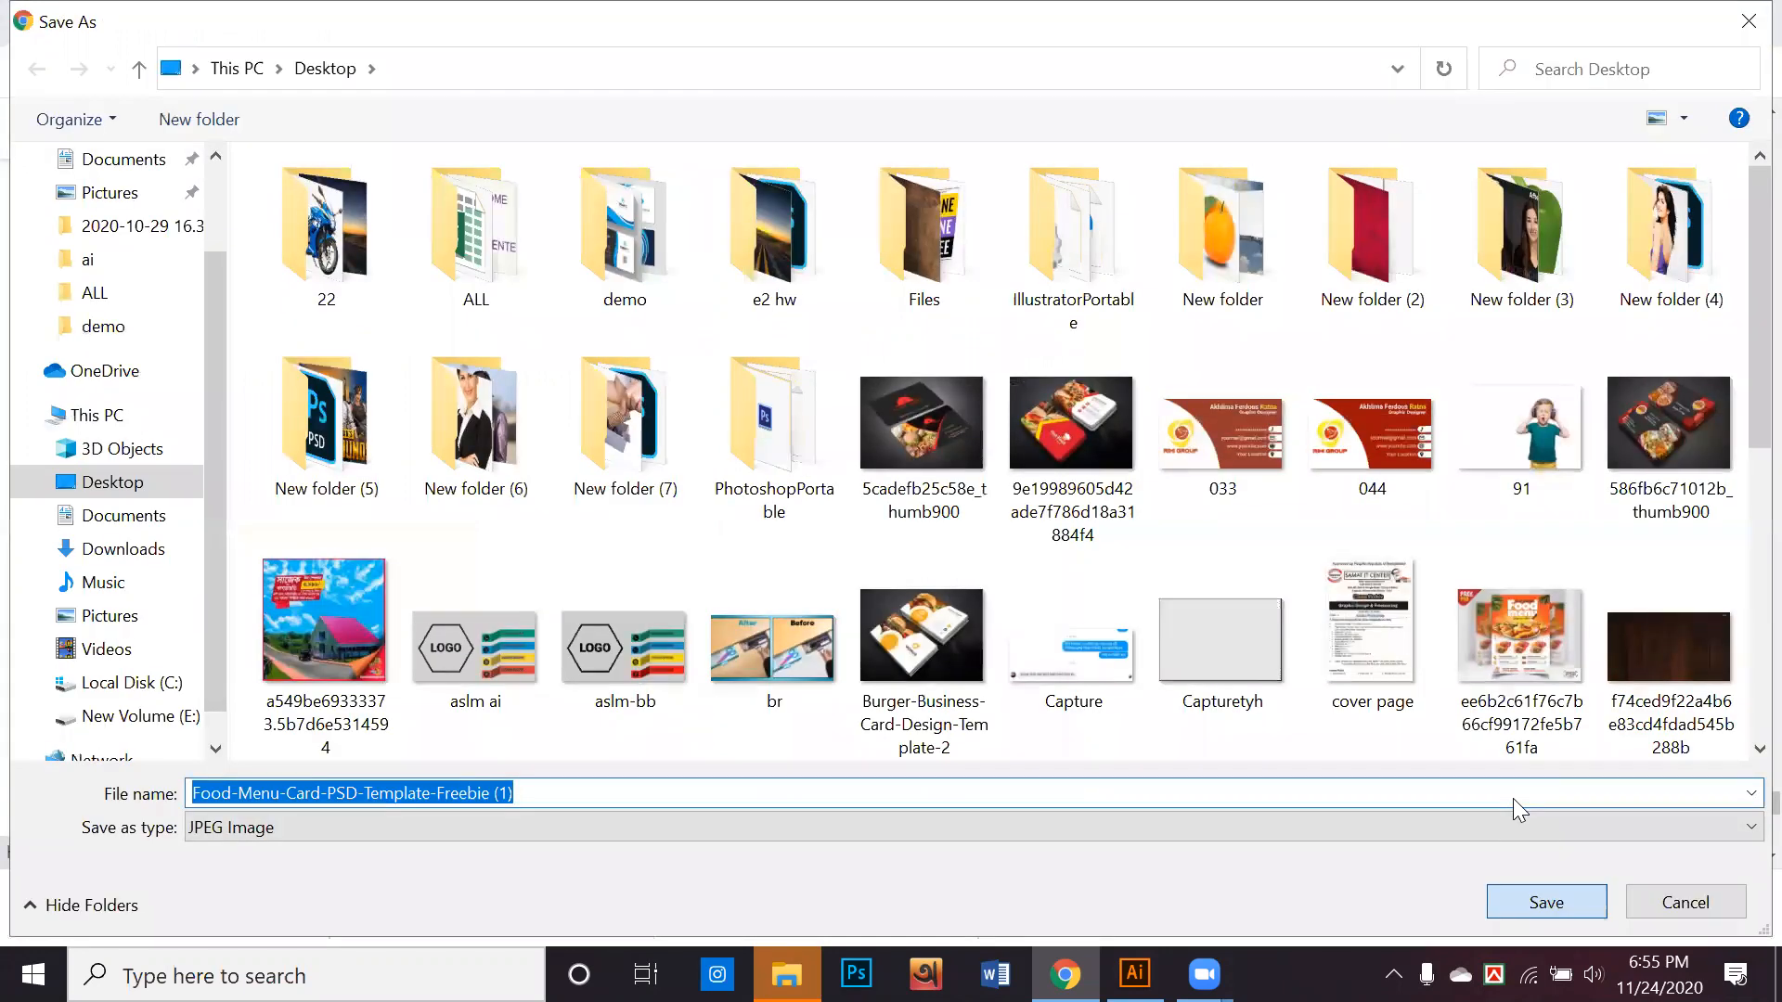
pyautogui.press('Return')
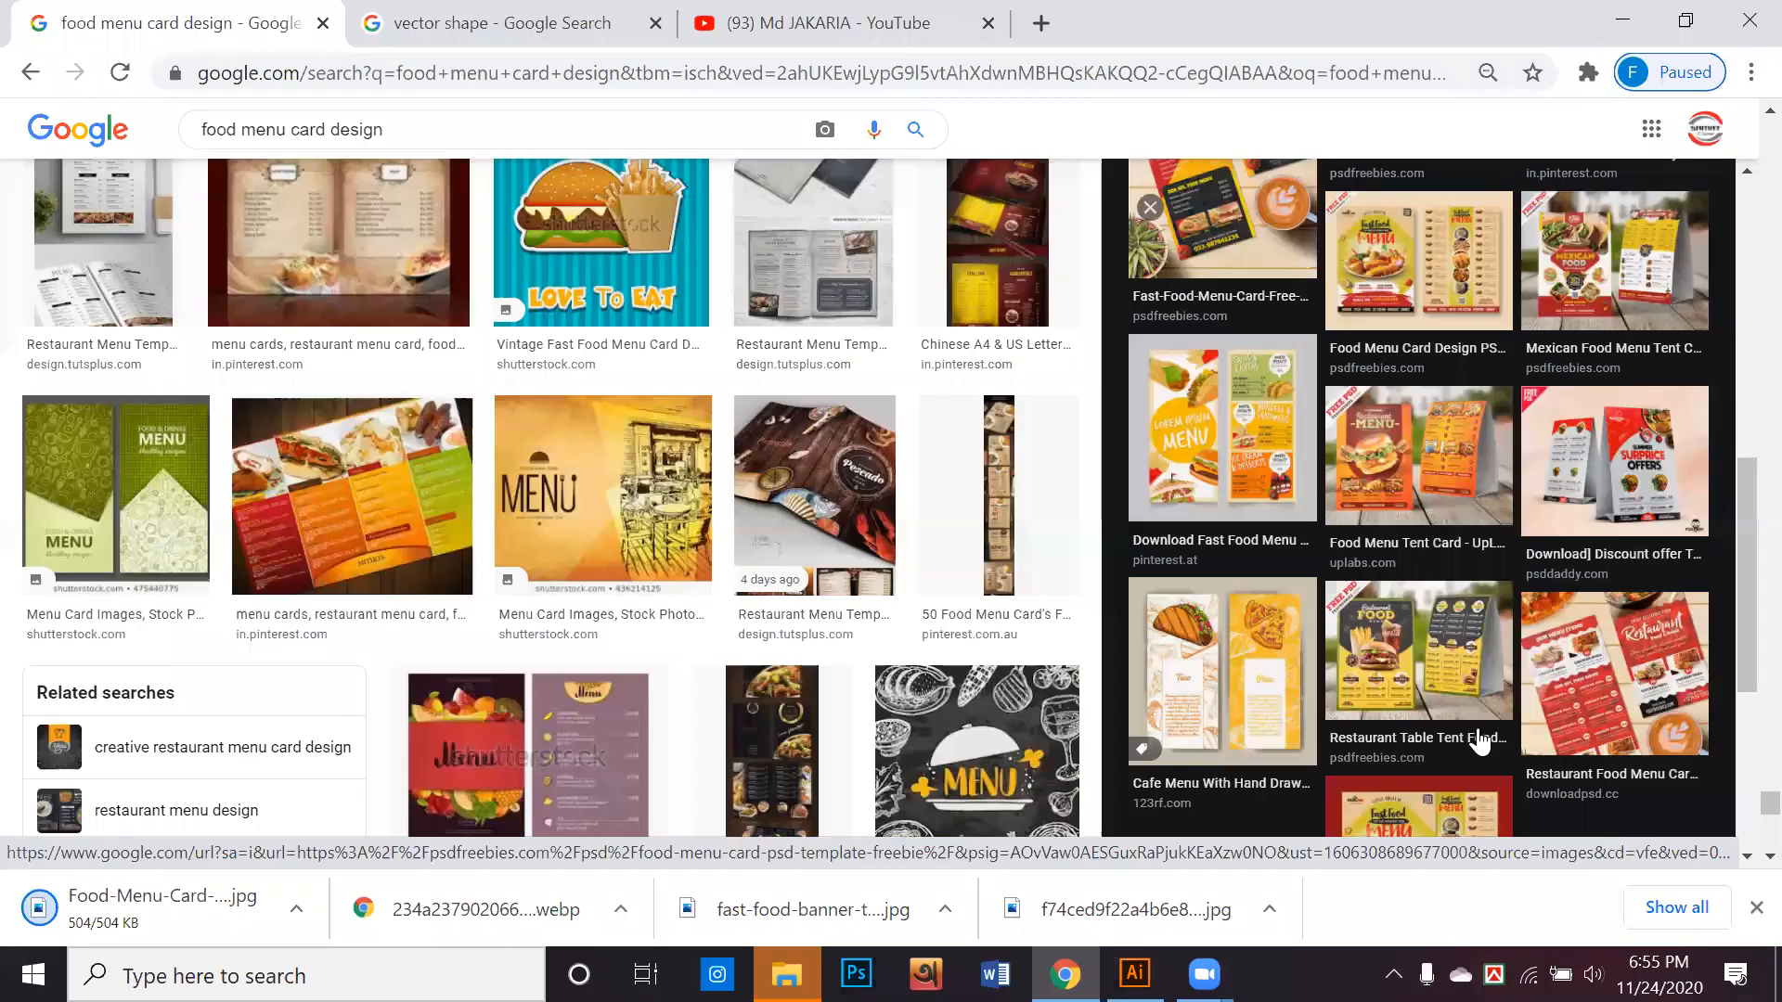
pyautogui.scroll(-2, 1481, 743)
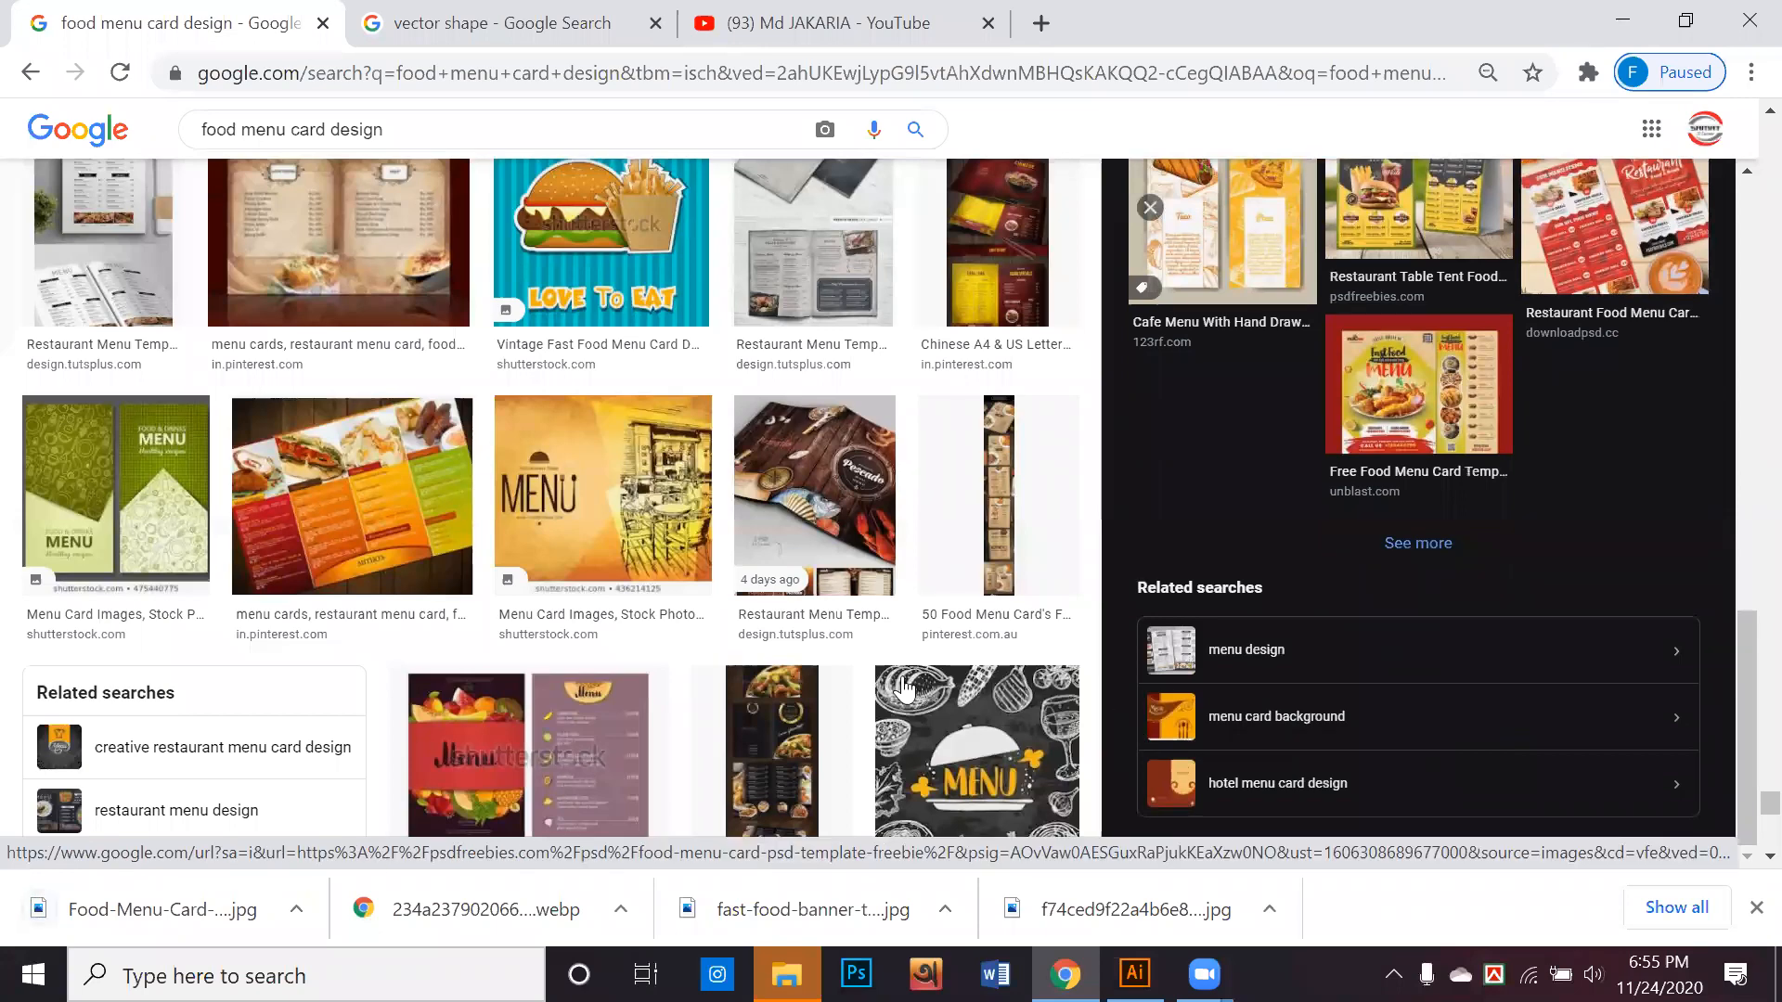
pyautogui.scroll(-3, 858, 670)
pyautogui.scroll(-10, 858, 670)
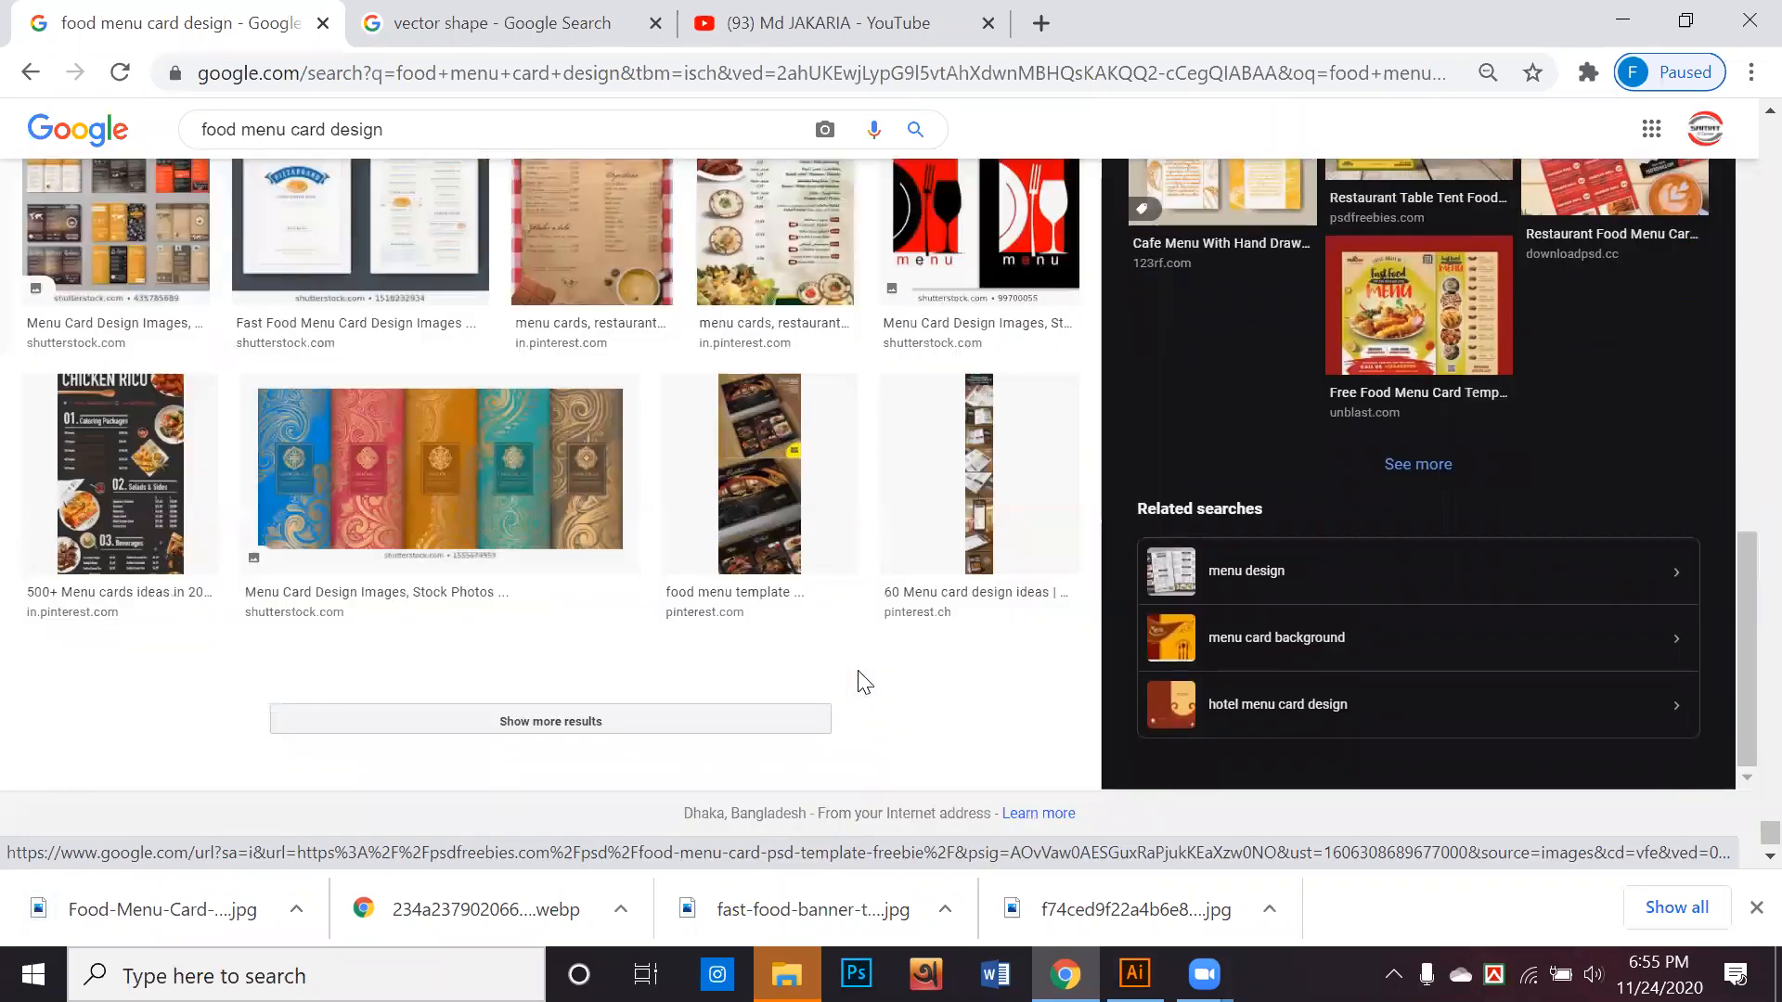
pyautogui.scroll(-10, 858, 682)
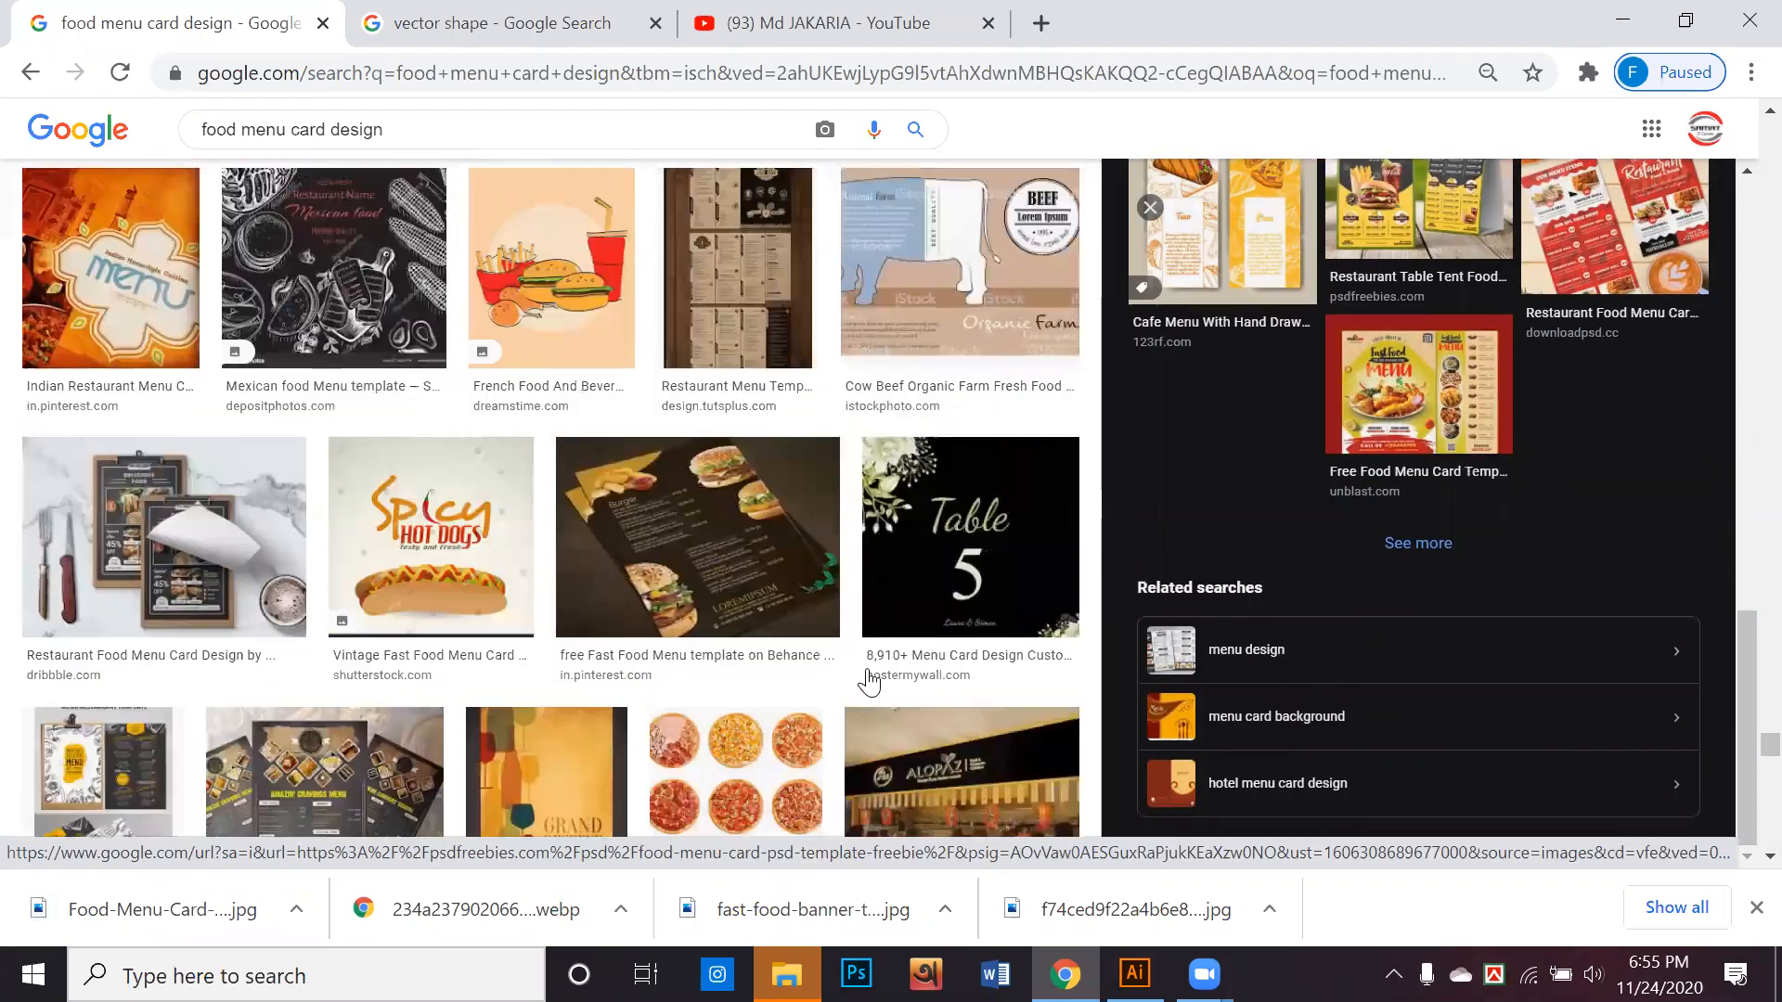
pyautogui.scroll(-6, 868, 682)
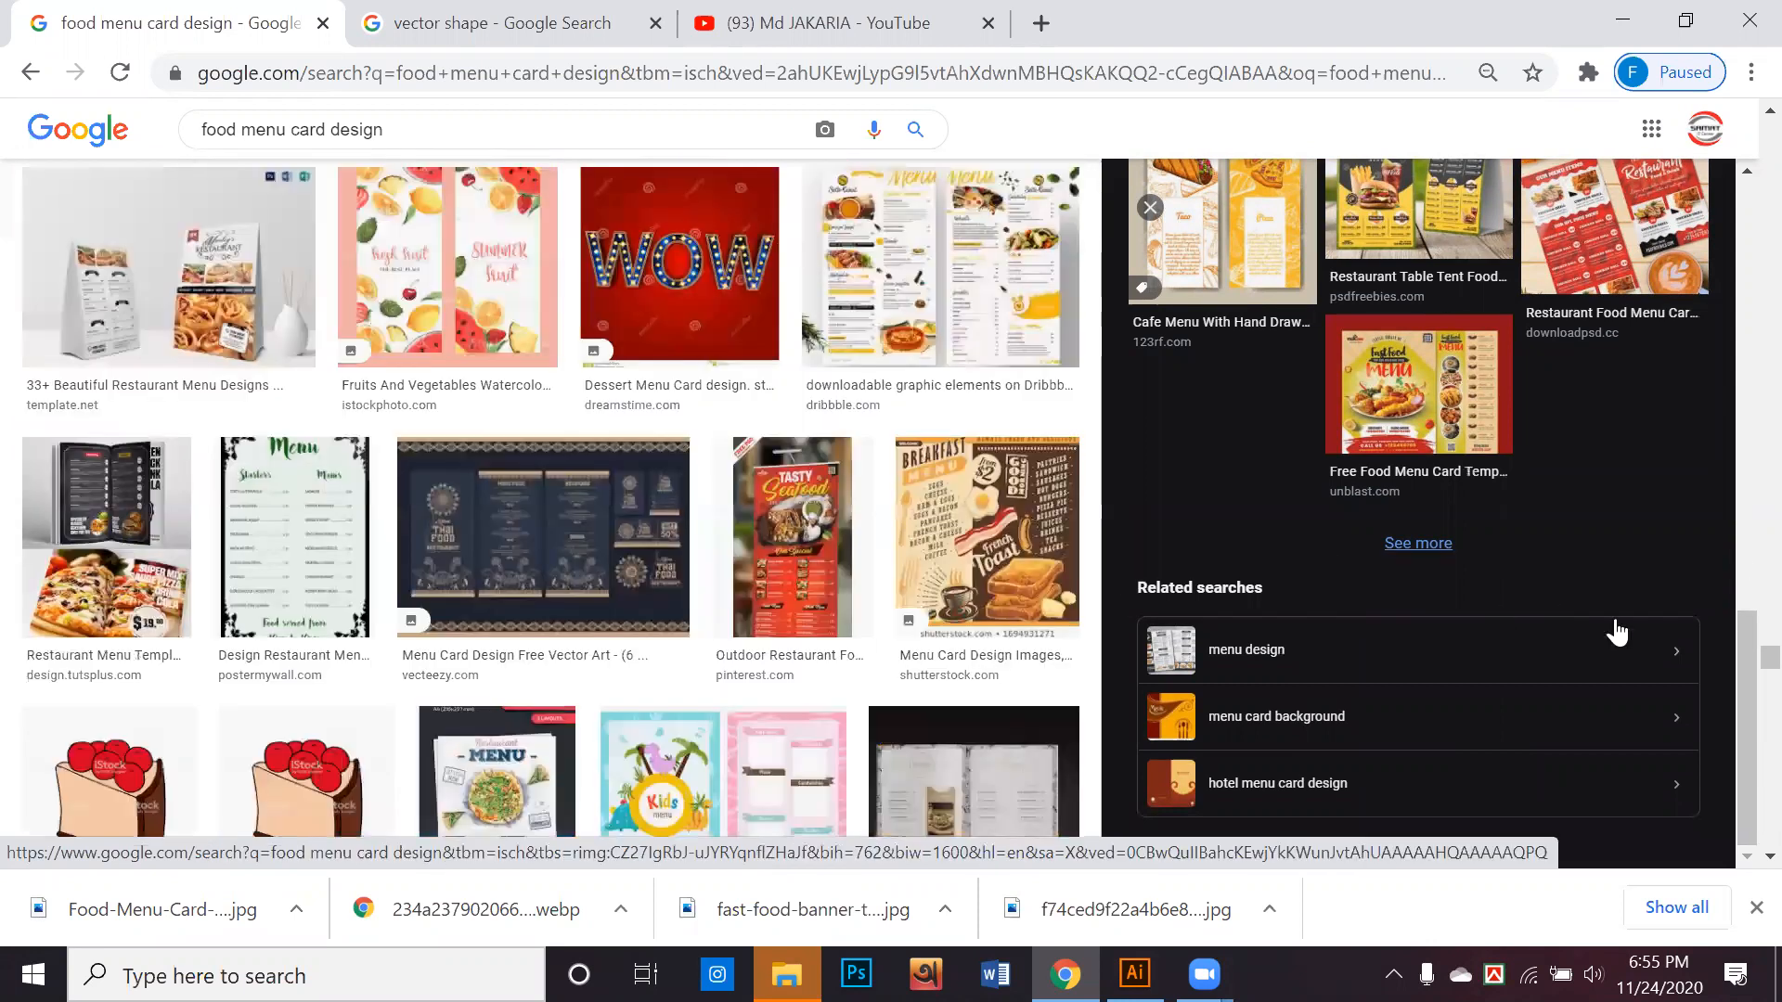
pyautogui.moveTo(1737, 661); pyautogui.dragTo(1715, 126)
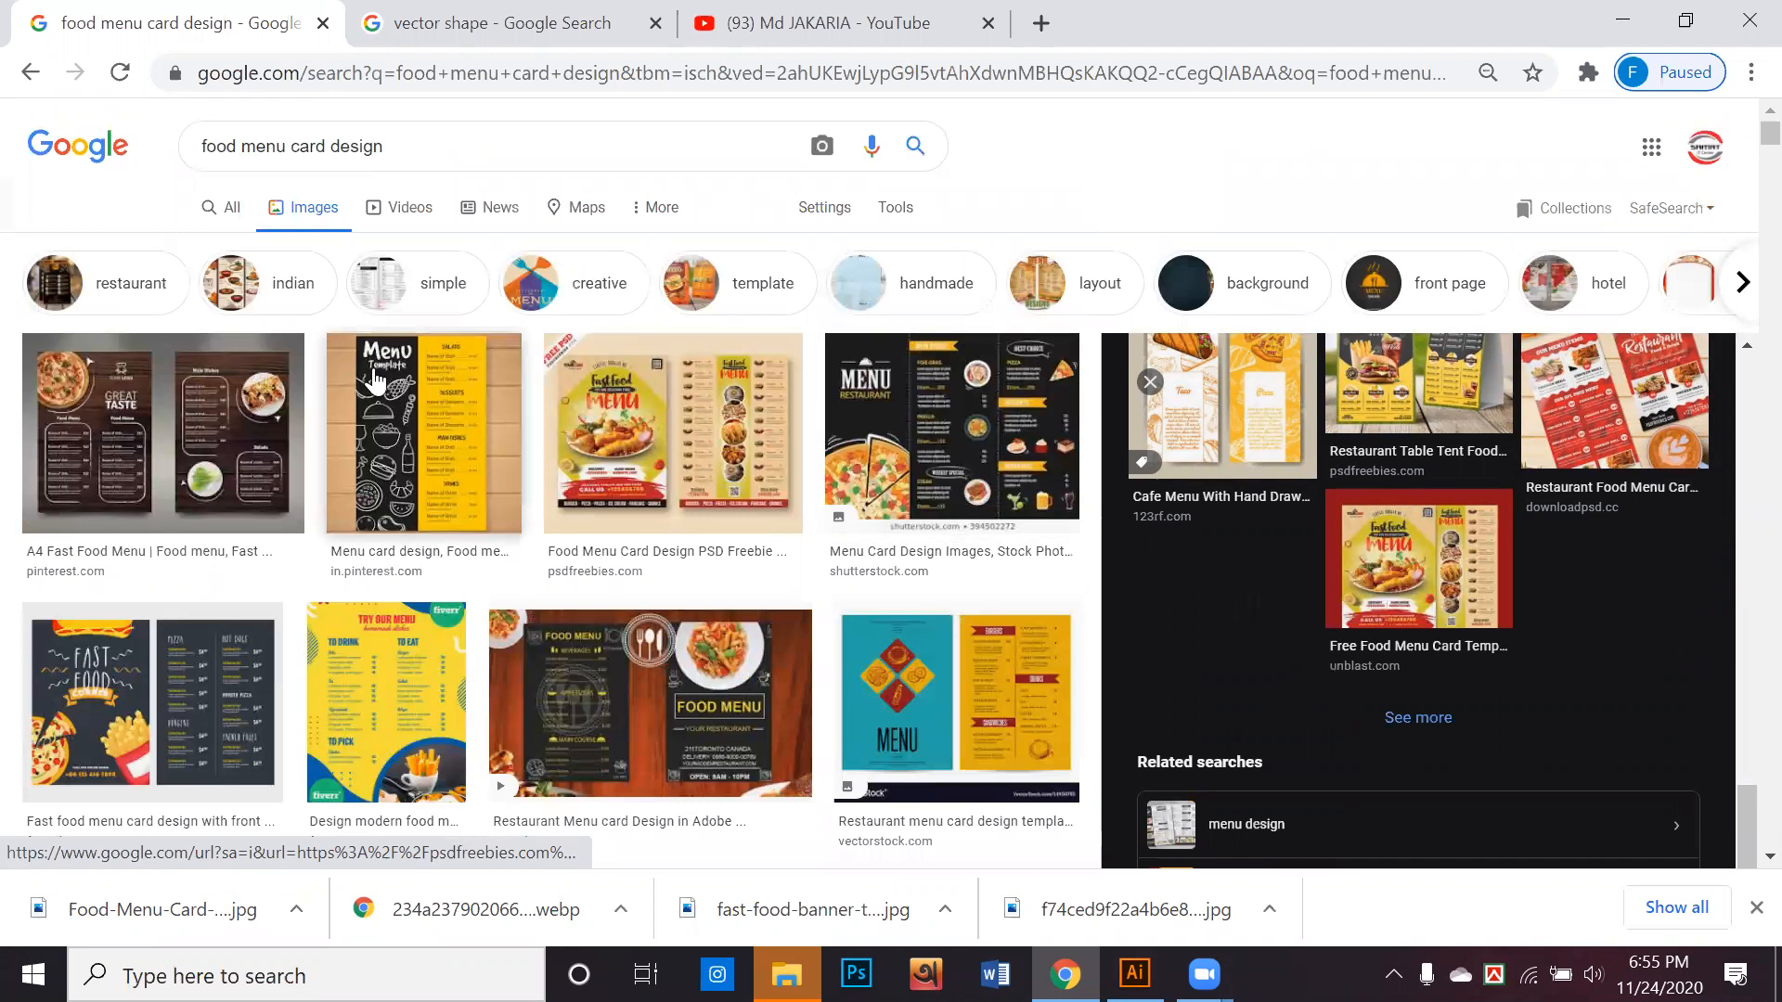
pyautogui.click(280, 426)
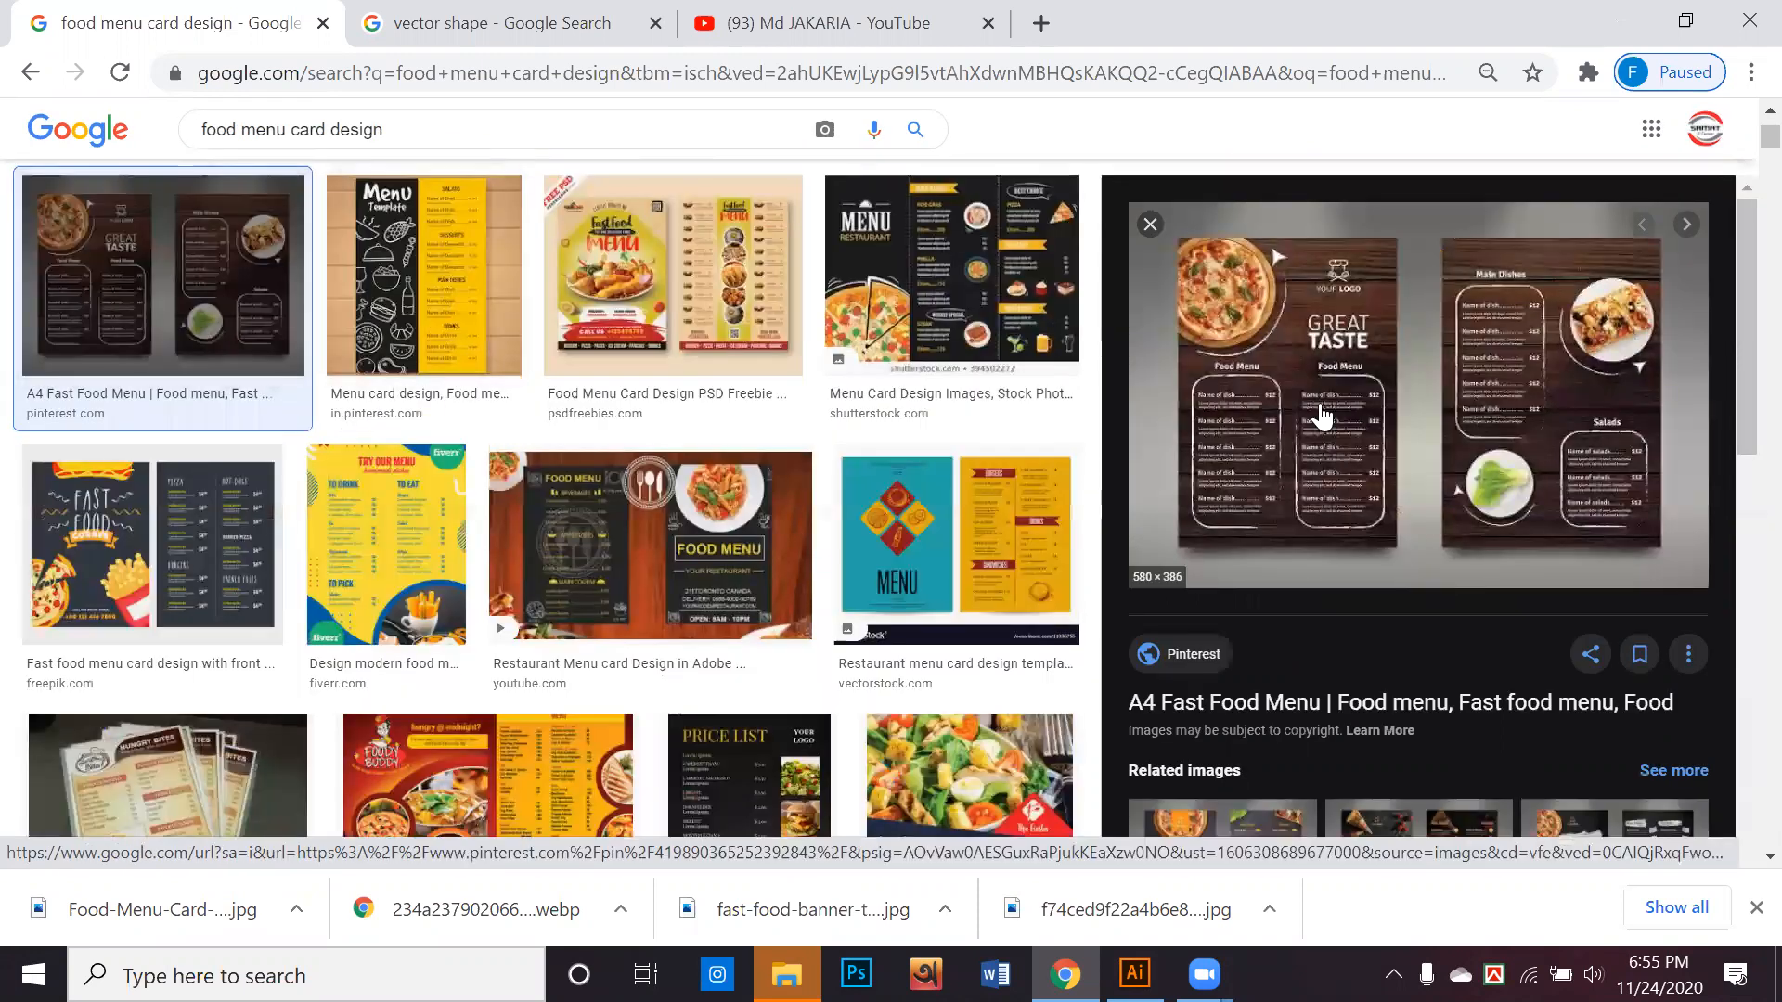
pyautogui.rightClick(1323, 404)
pyautogui.click(1407, 655)
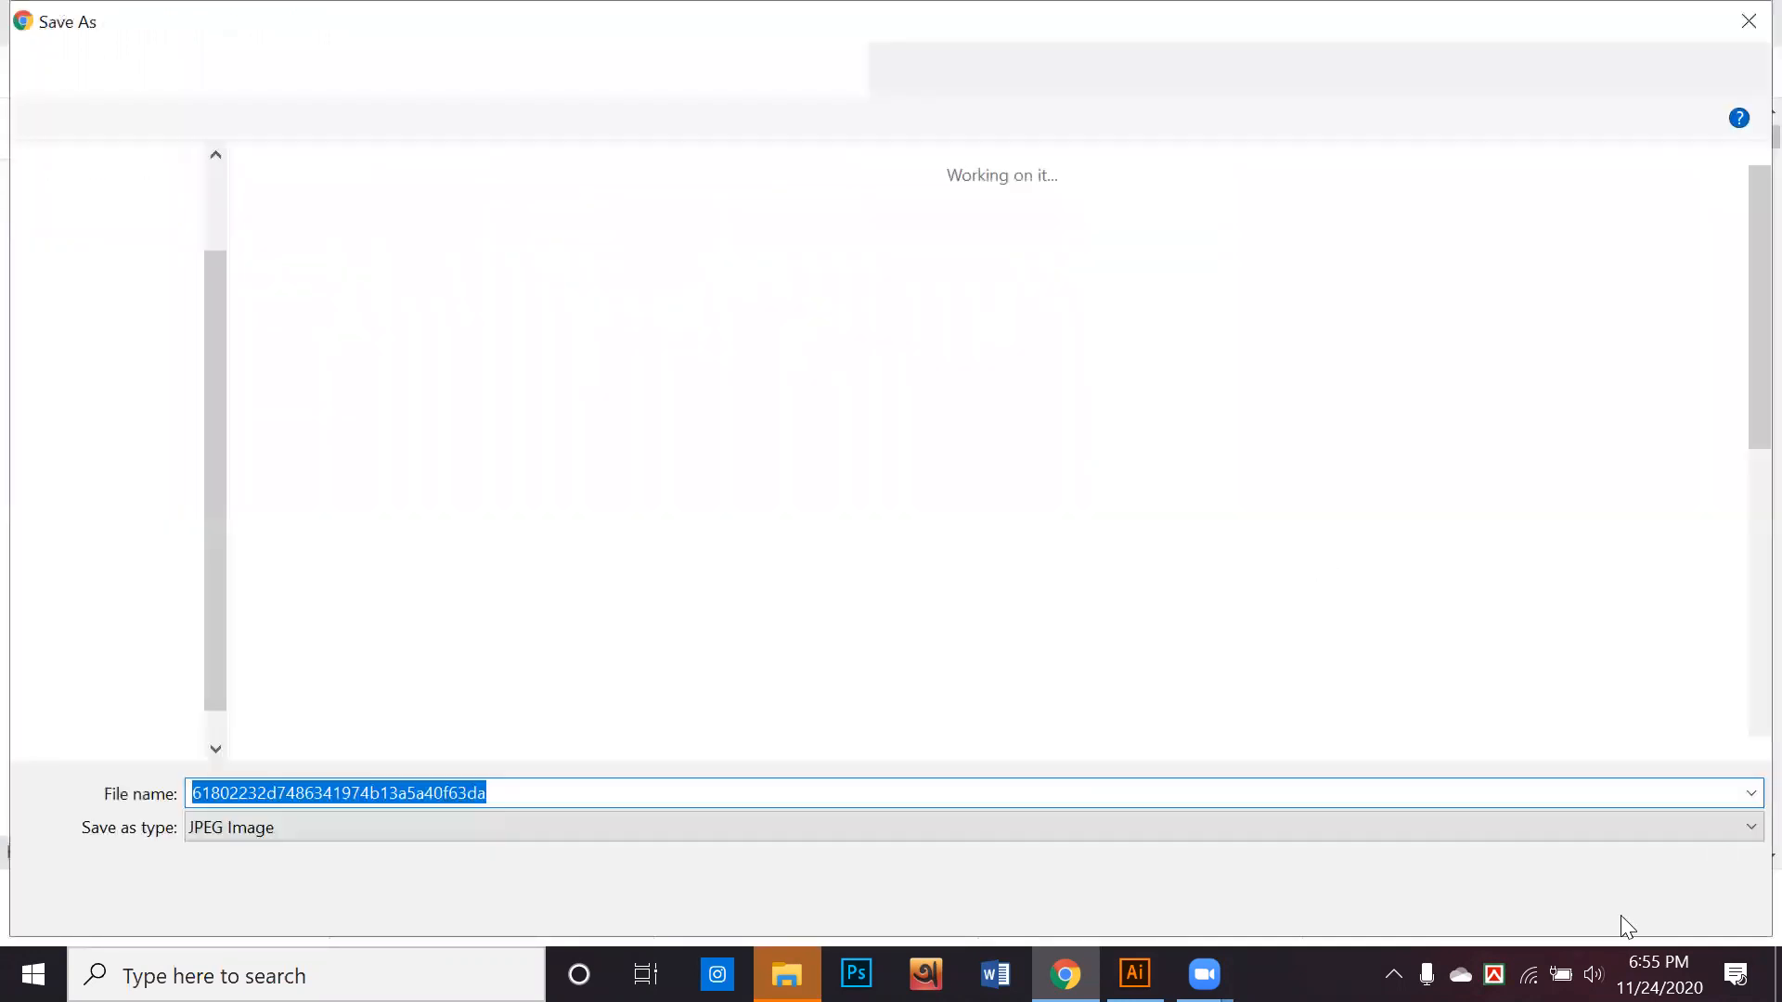
pyautogui.click(1543, 898)
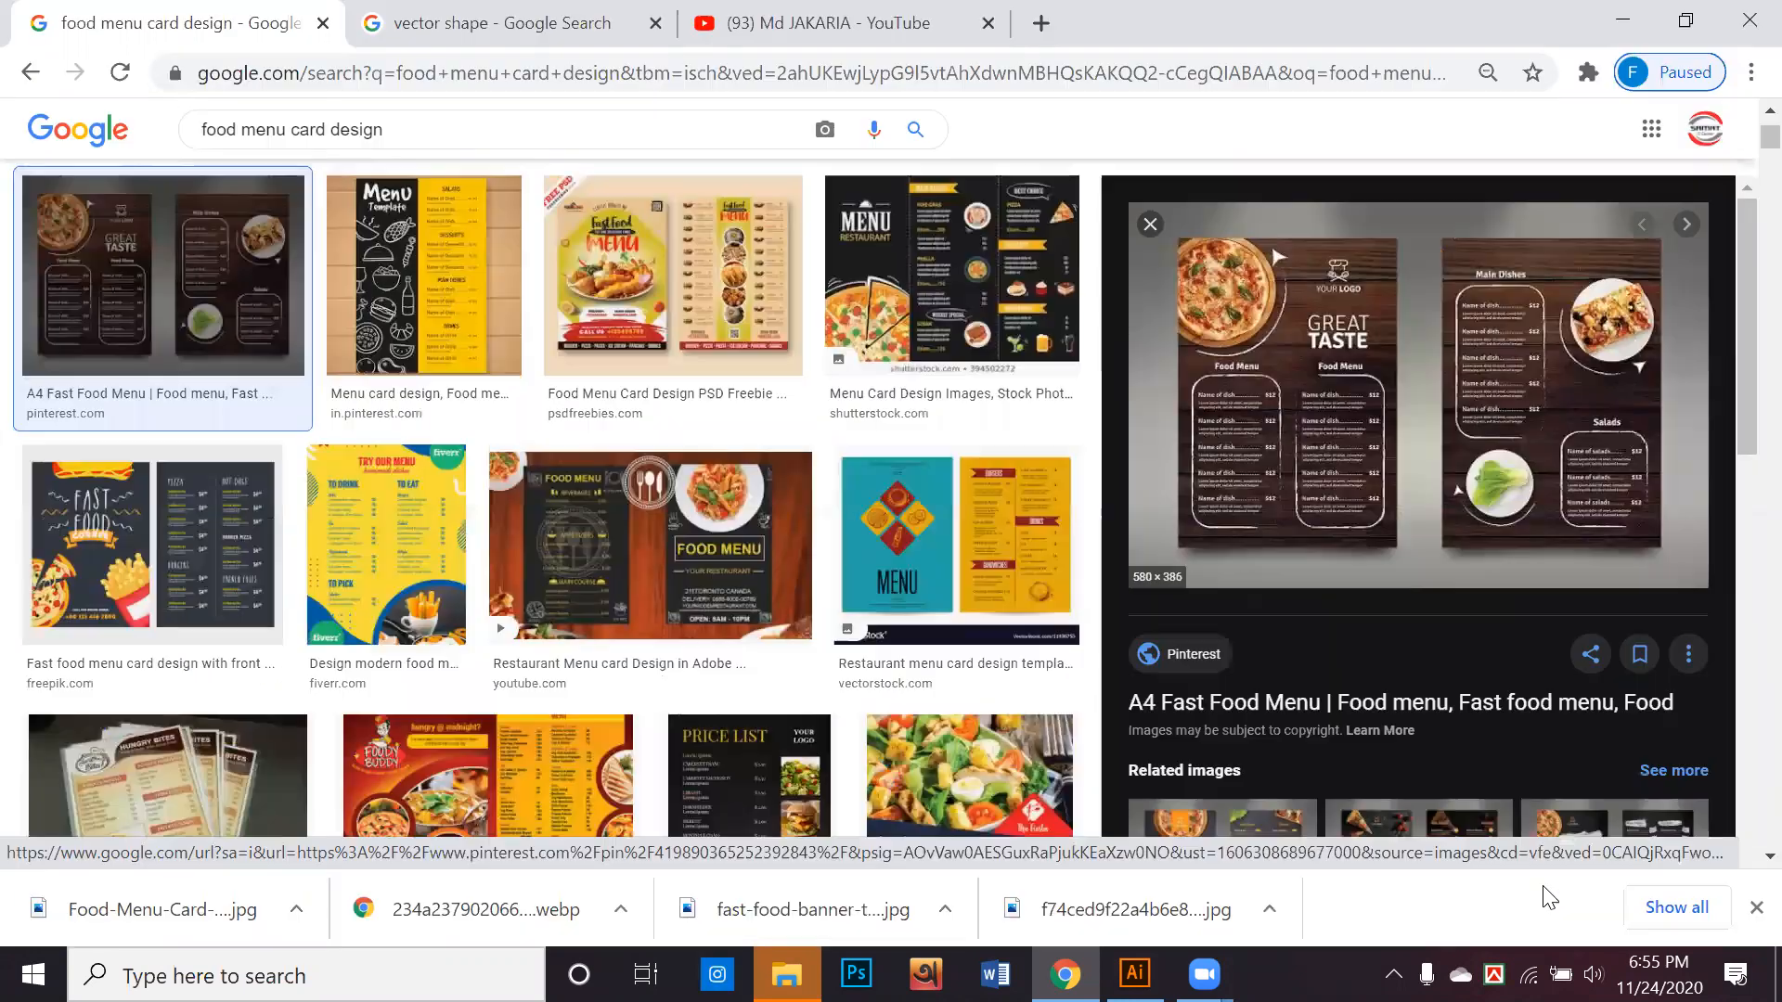
pyautogui.scroll(-3, 1468, 452)
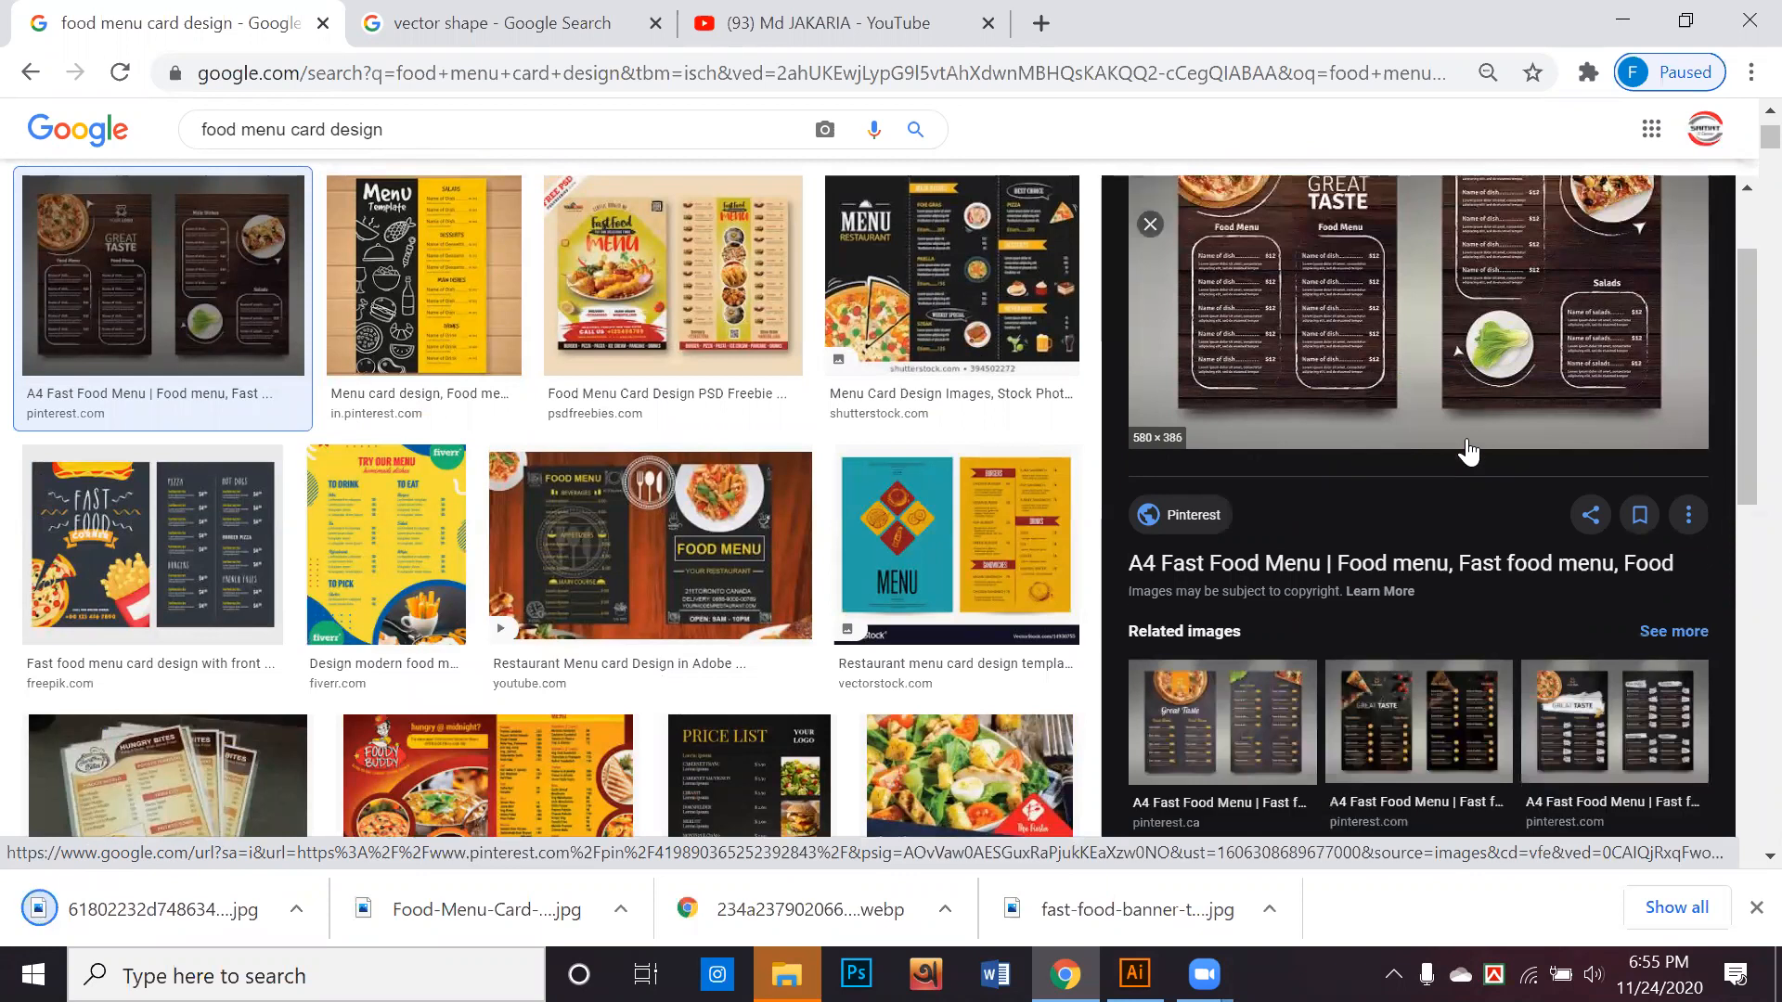
pyautogui.scroll(-3, 1469, 452)
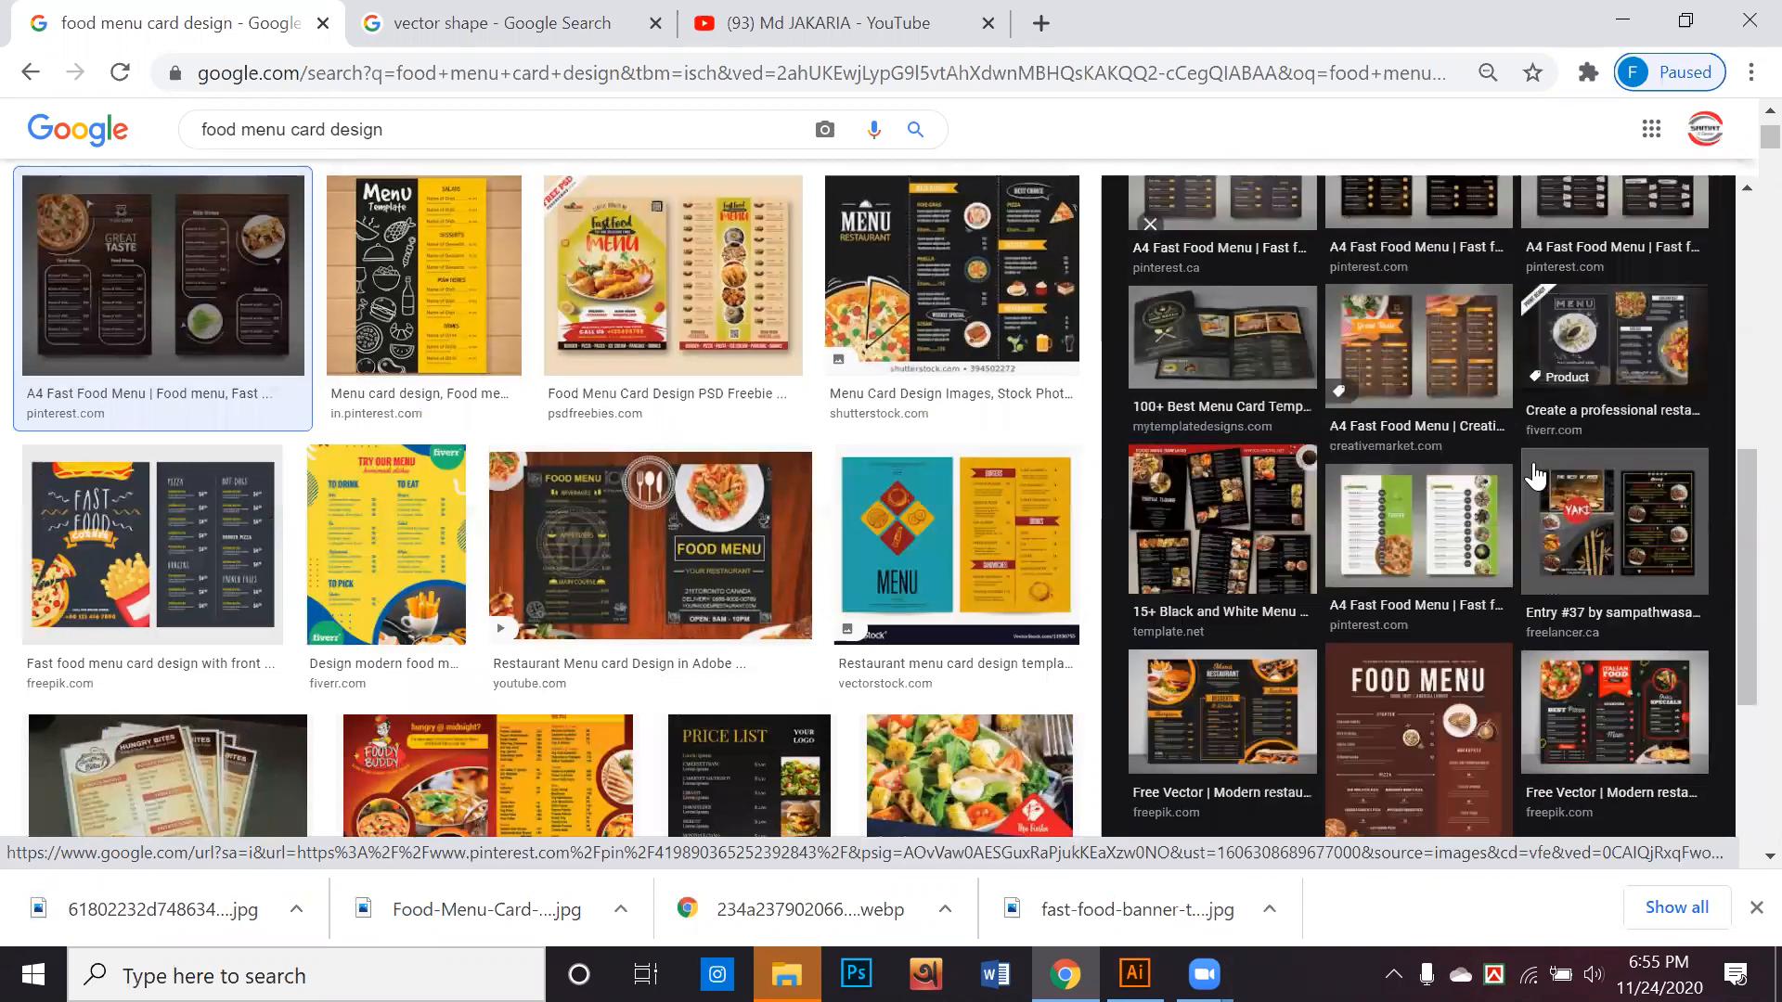
pyautogui.scroll(-3, 1533, 475)
pyautogui.scroll(-3, 1533, 475)
pyautogui.click(1277, 465)
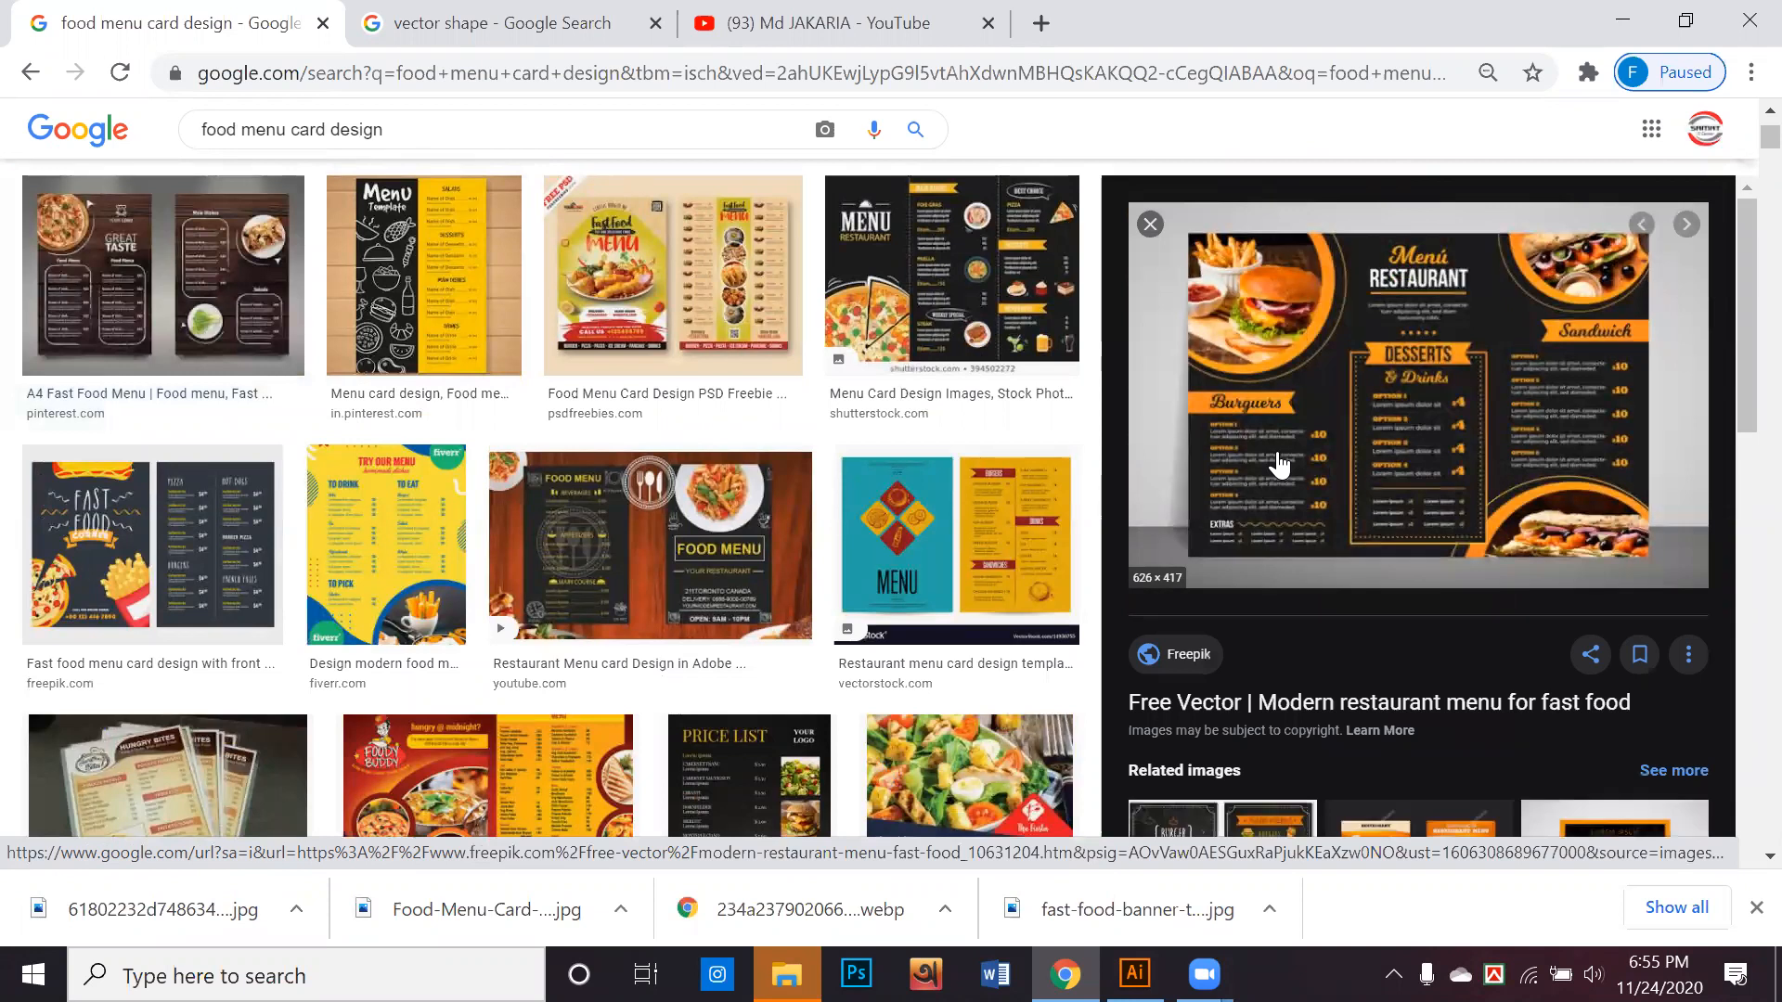
pyautogui.rightClick(1264, 345)
pyautogui.click(1361, 596)
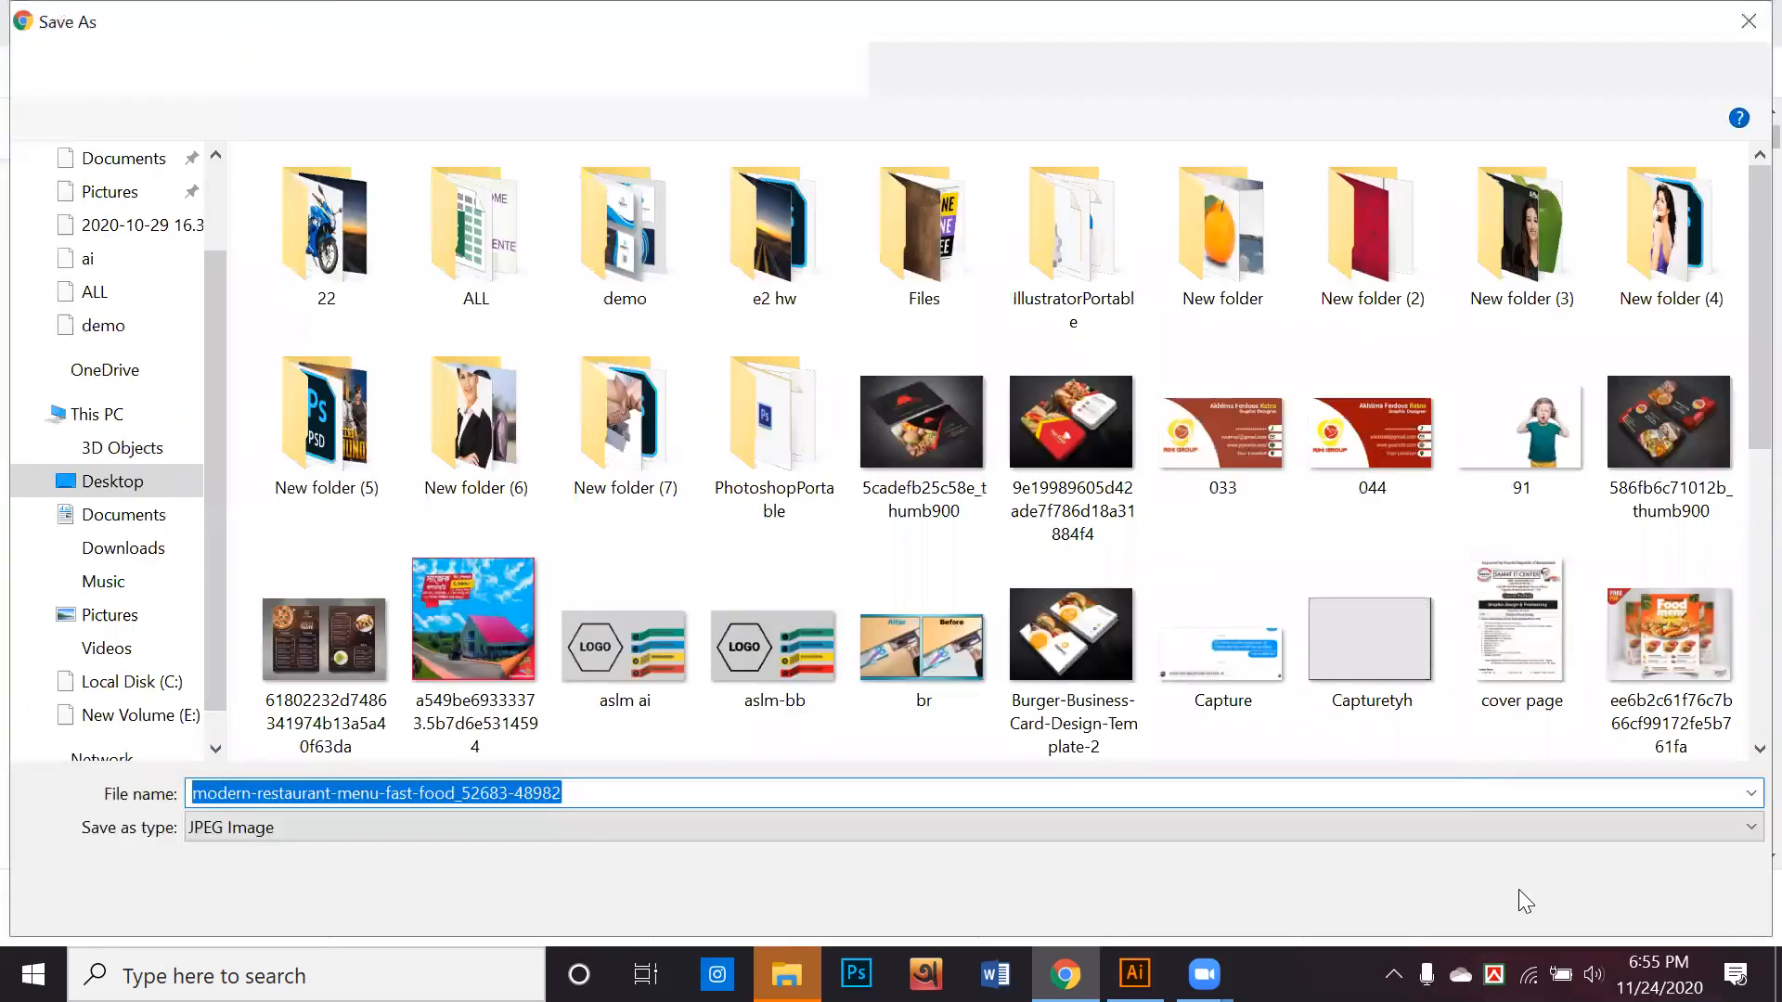
pyautogui.click(1519, 896)
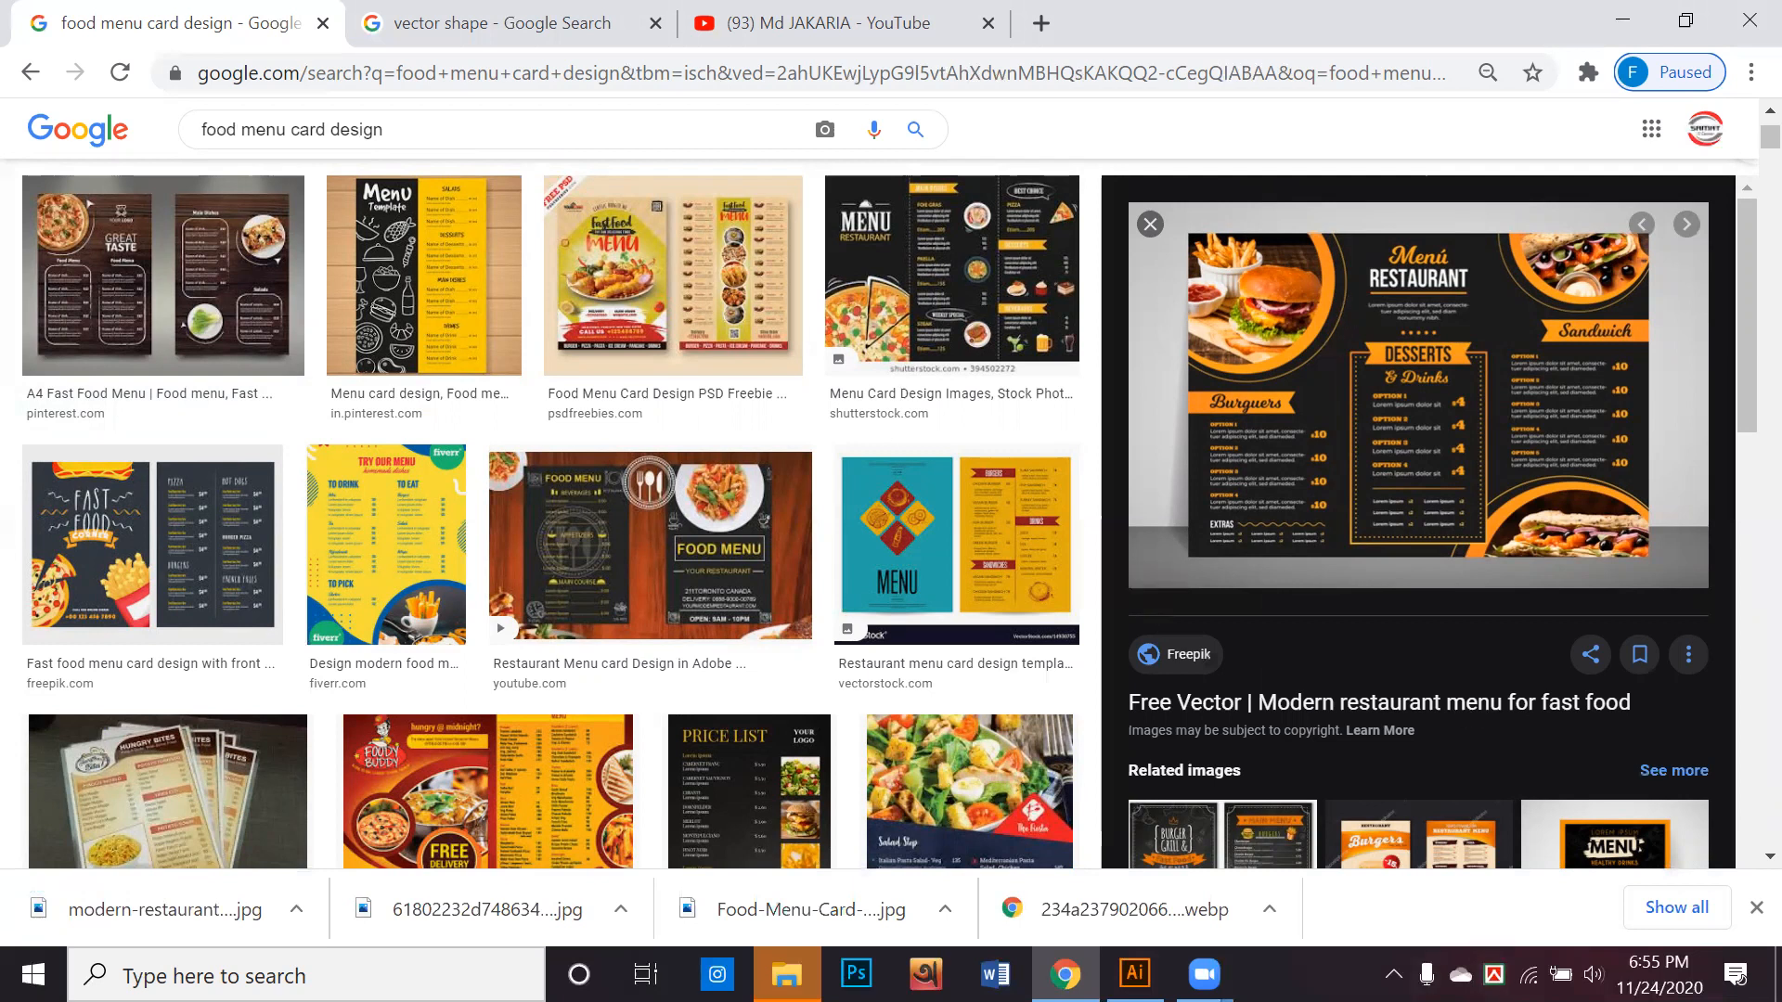
# Look over more of the food menu card search results for further design references
pyautogui.scroll(-5, 1064, 703)
pyautogui.scroll(-10, 1064, 713)
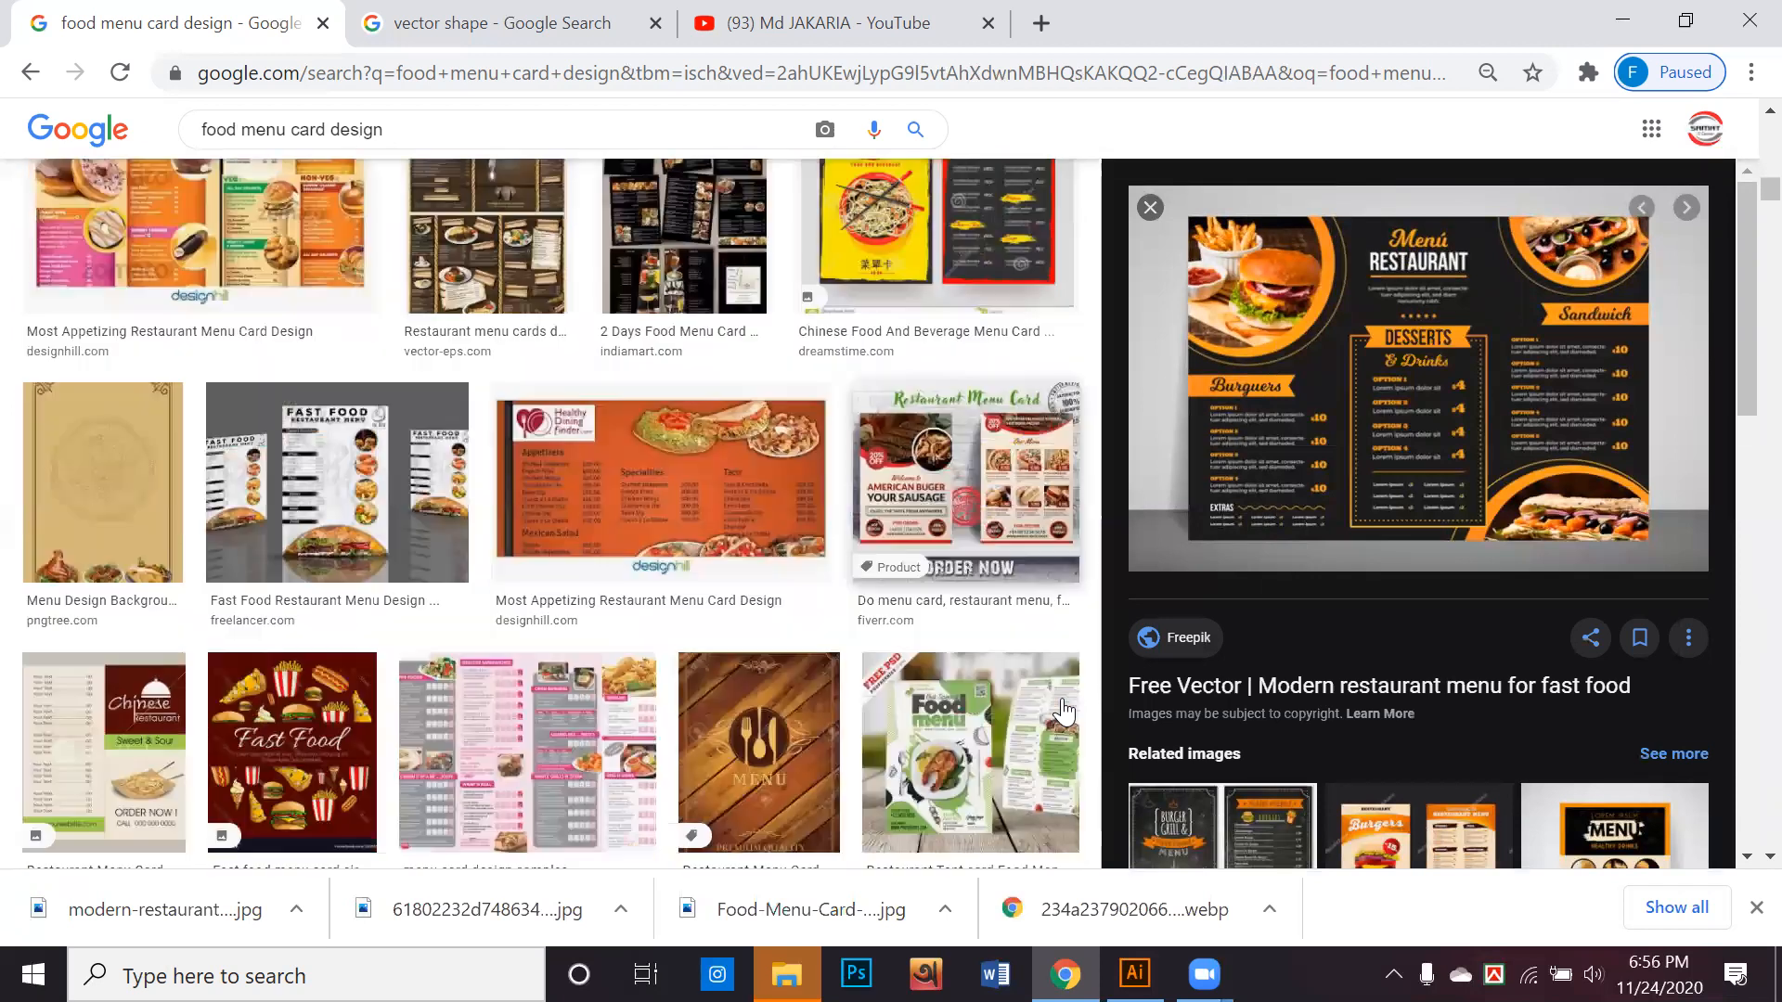
pyautogui.scroll(-5, 1063, 711)
# Switch to Illustrator and move the floating Gradient panel off the wood menu artboard
pyautogui.click(1622, 21)
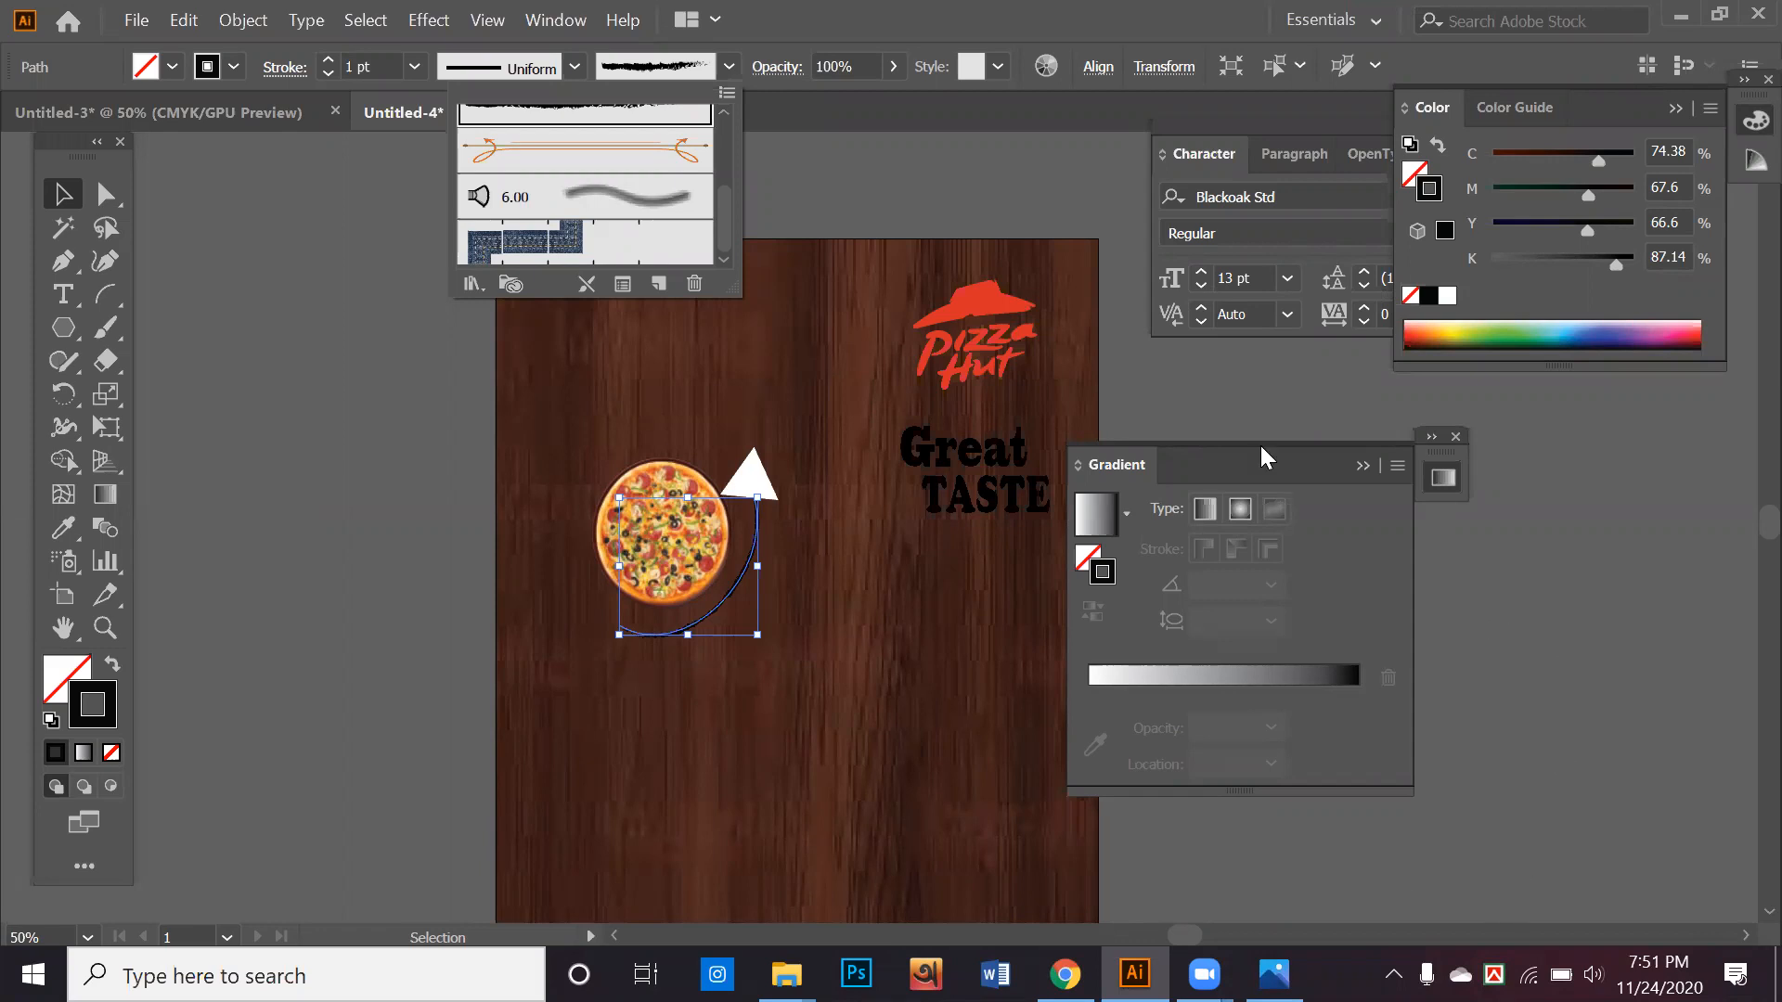
pyautogui.click(1421, 438)
pyautogui.moveTo(1212, 462); pyautogui.dragTo(1328, 441)
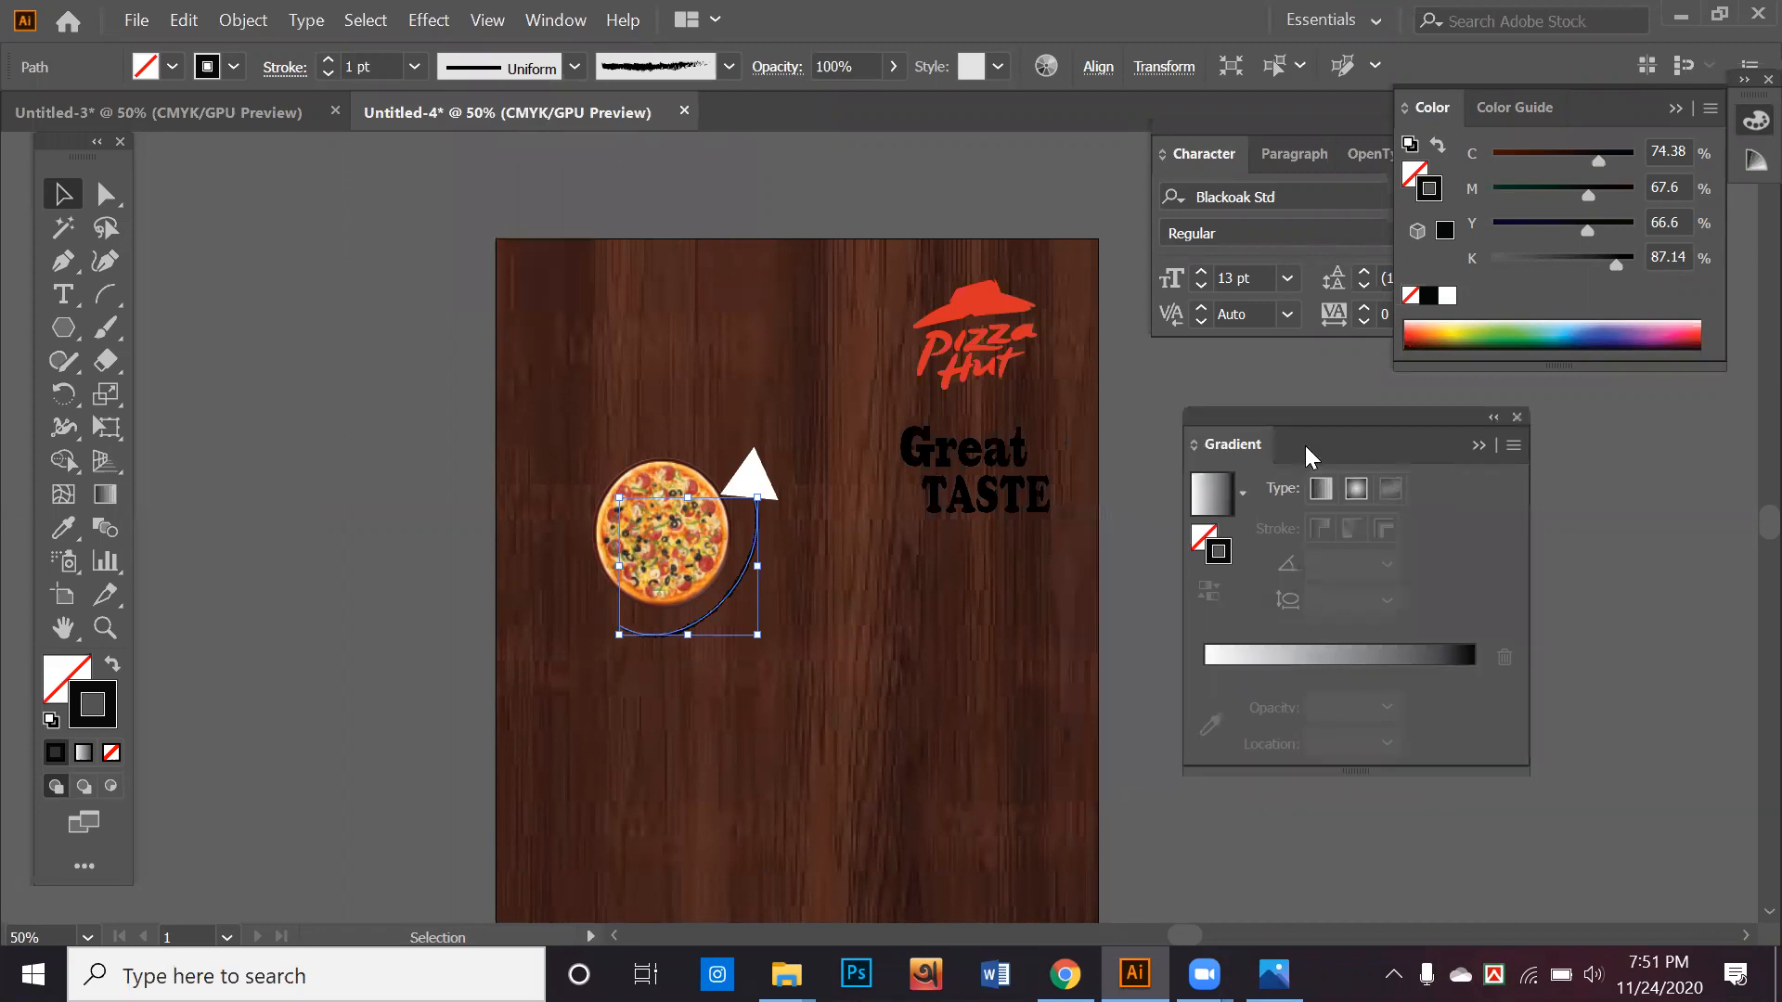
pyautogui.scroll(-2, 1025, 882)
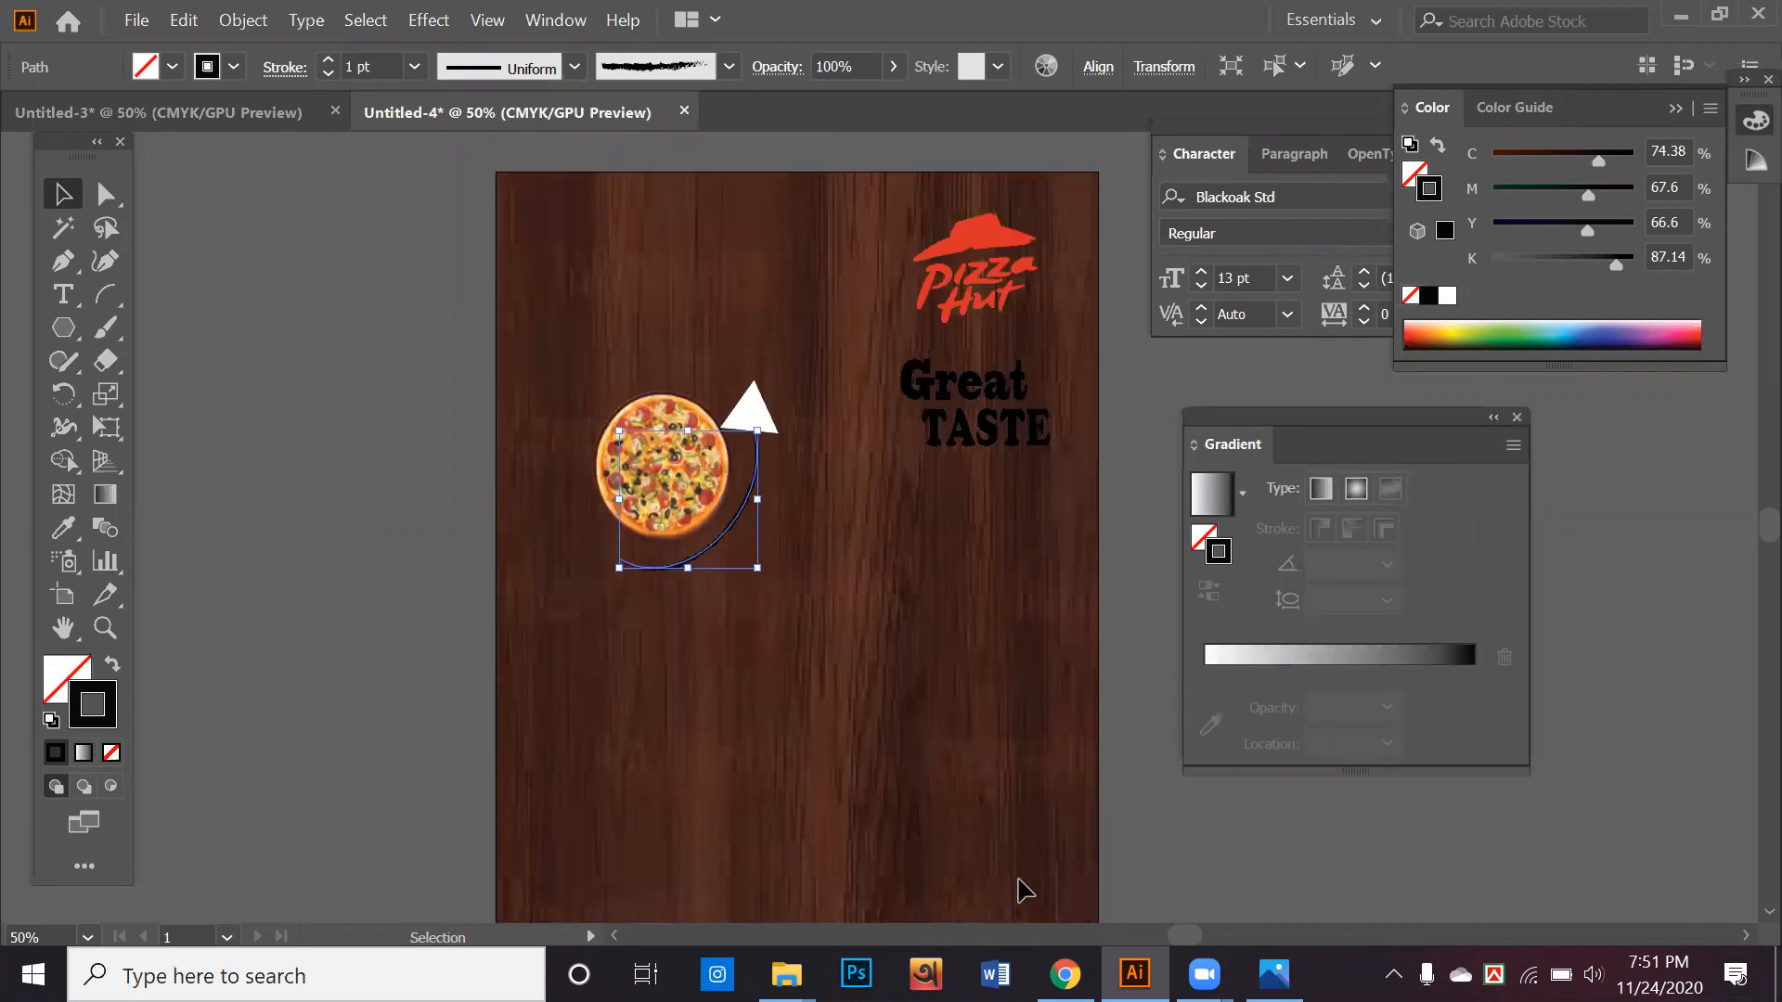
# Switch to Chrome's vector shape results and preview Pngtree's "Geometric Shape Vector With Abstract Dark Blue Background"
pyautogui.click(1064, 974)
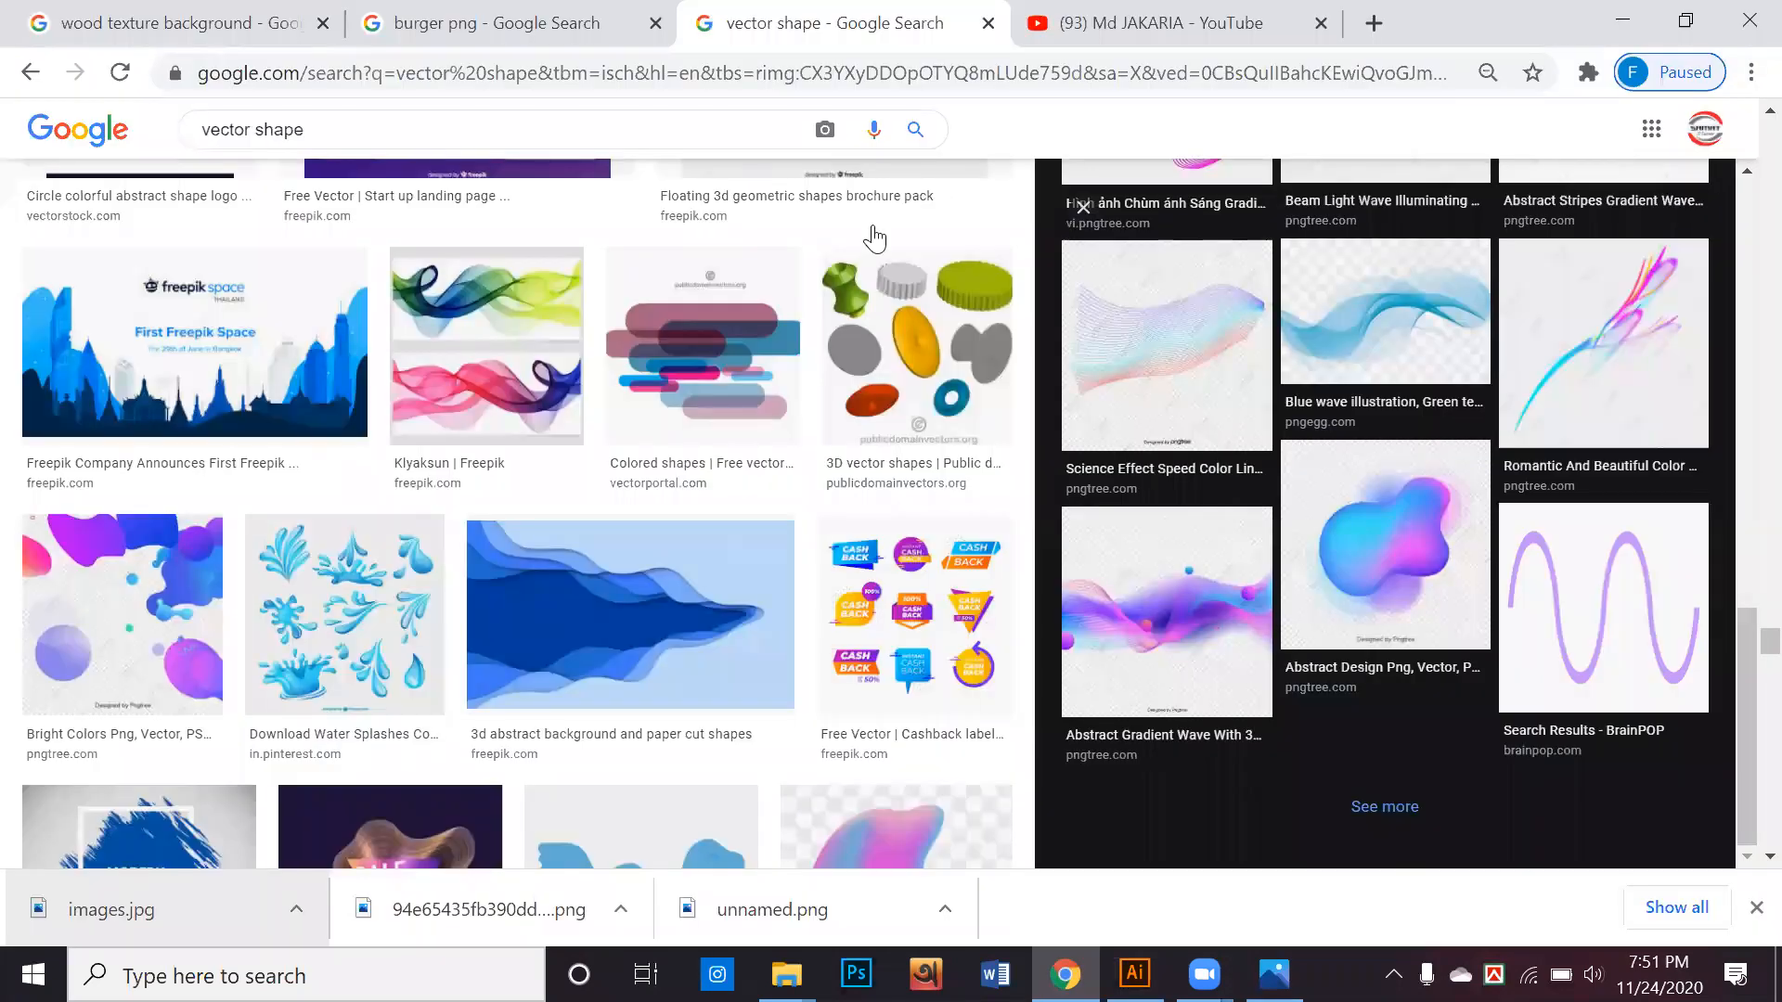
pyautogui.scroll(-3, 869, 244)
pyautogui.scroll(-5, 845, 381)
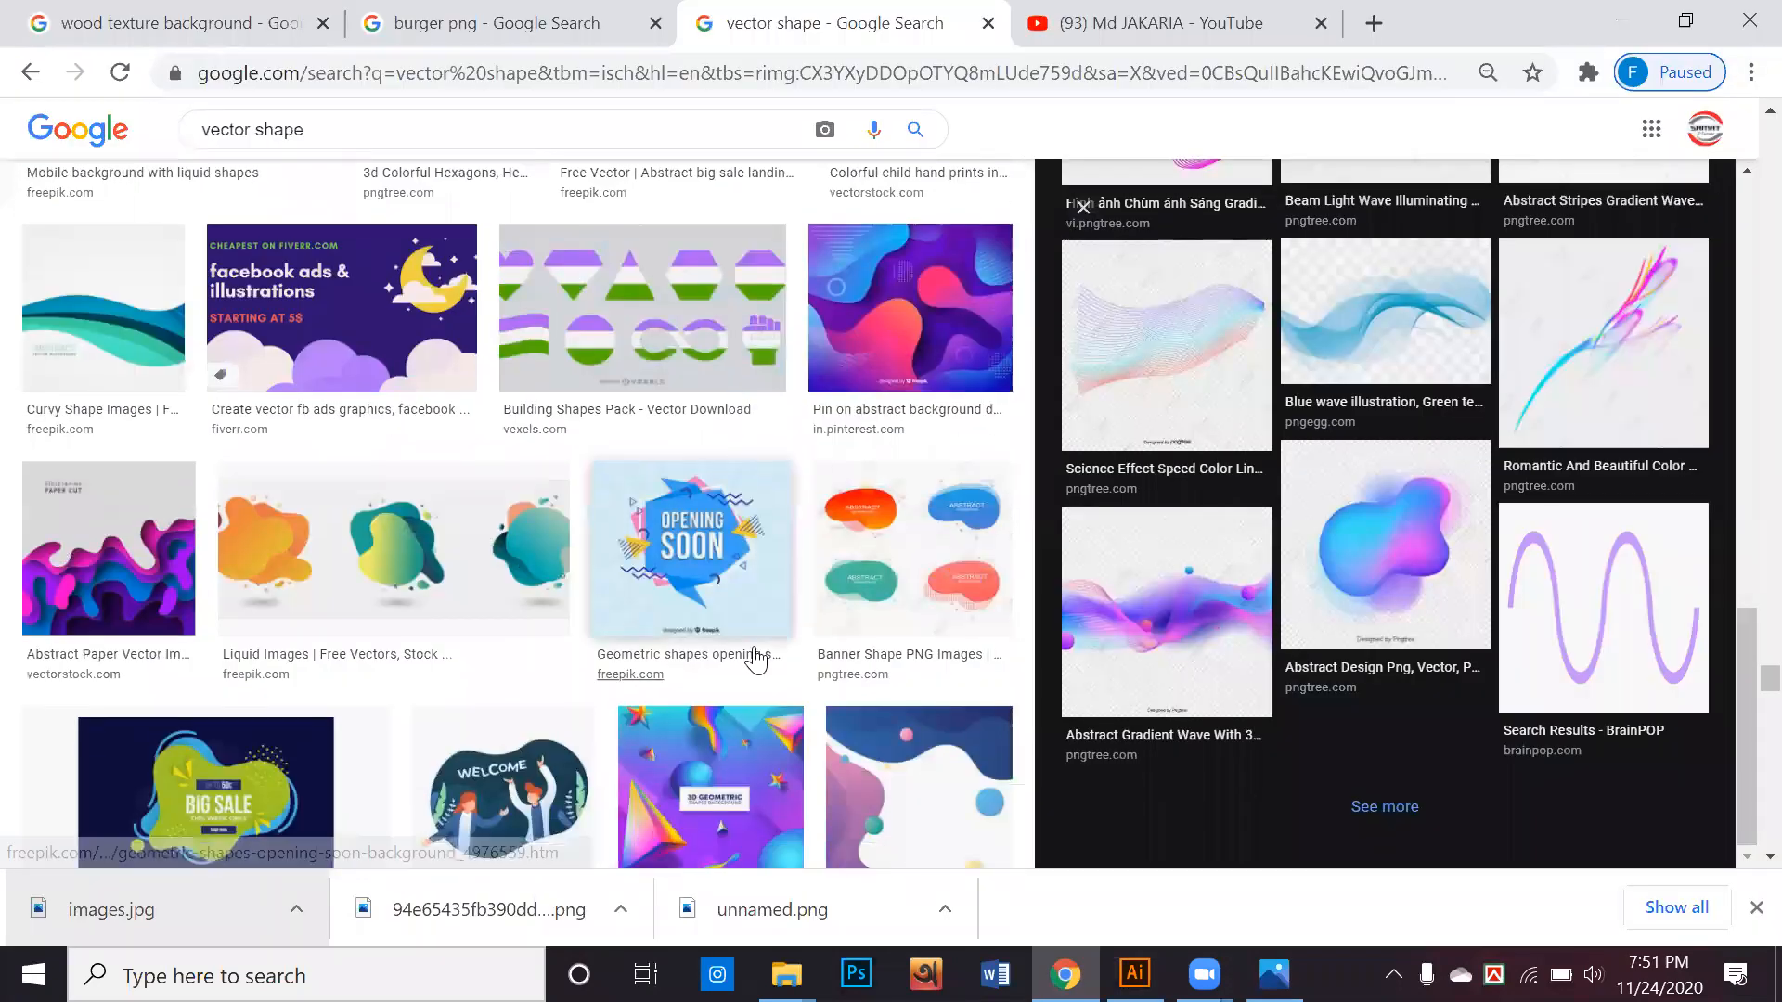
pyautogui.scroll(-4, 755, 661)
pyautogui.click(912, 359)
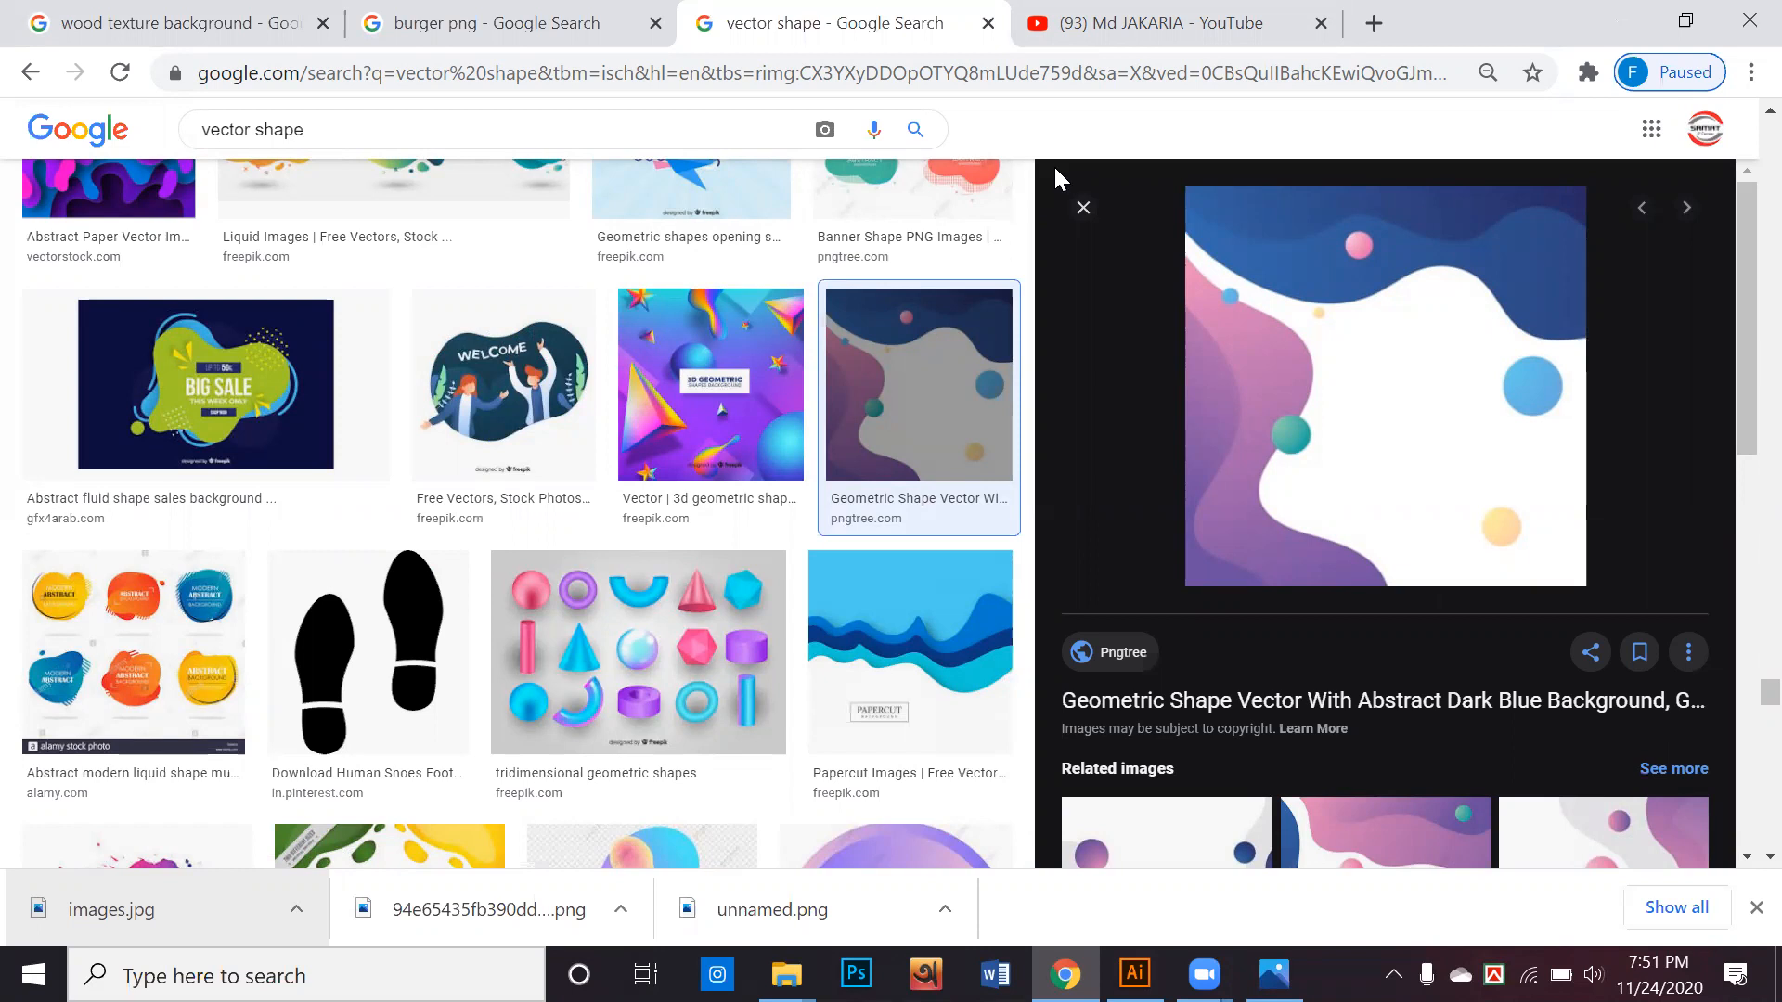
# Preview the related Pinterest abstract fluid geometric background with purple and blue circles, and close the image preview
pyautogui.scroll(-8, 966, 464)
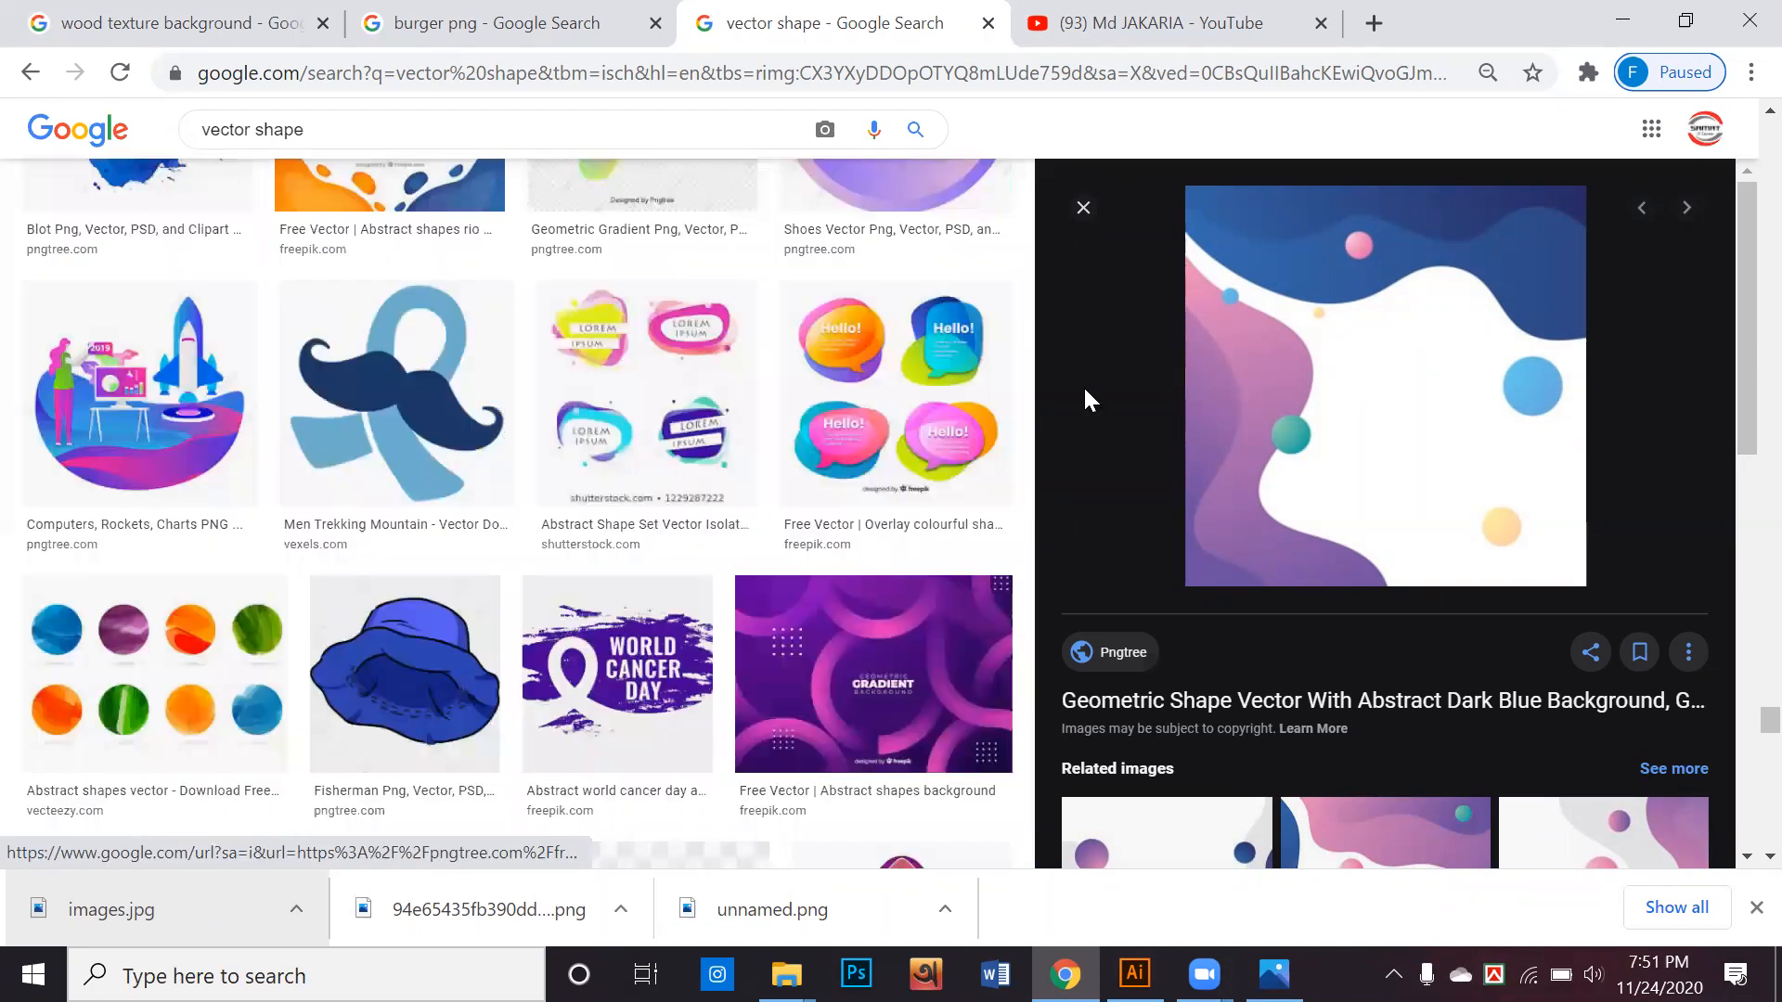
pyautogui.scroll(-3, 1076, 389)
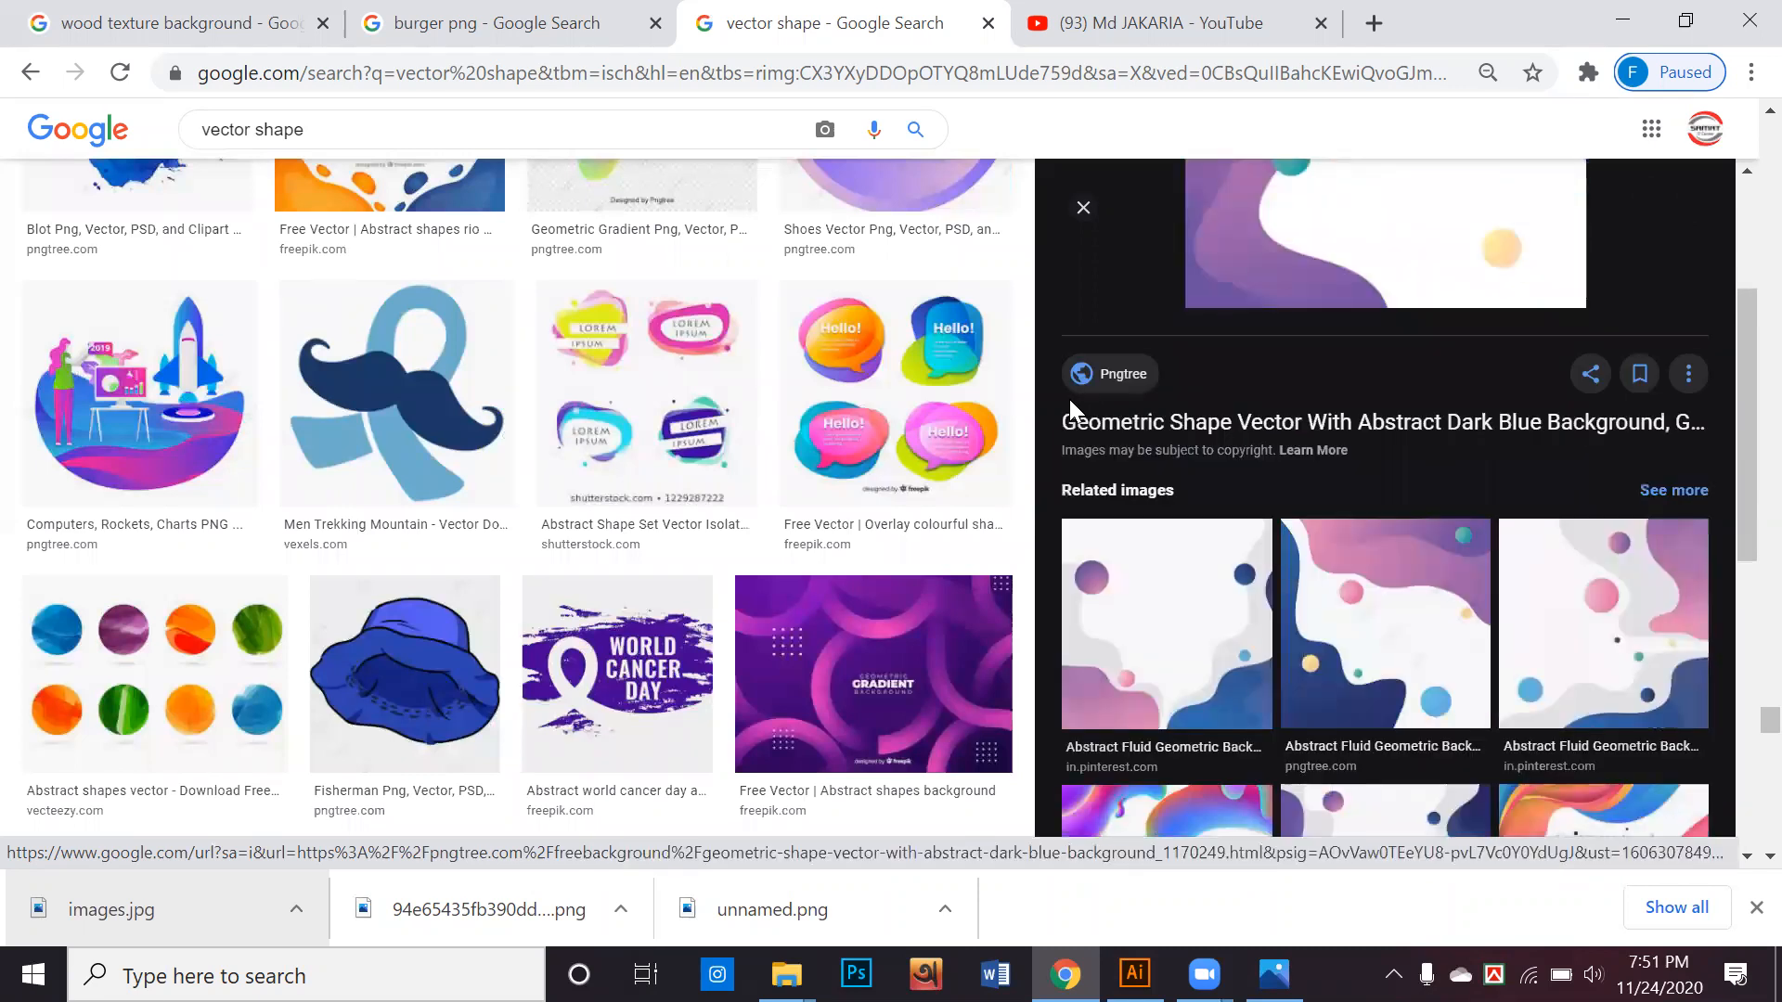
pyautogui.scroll(-3, 1076, 399)
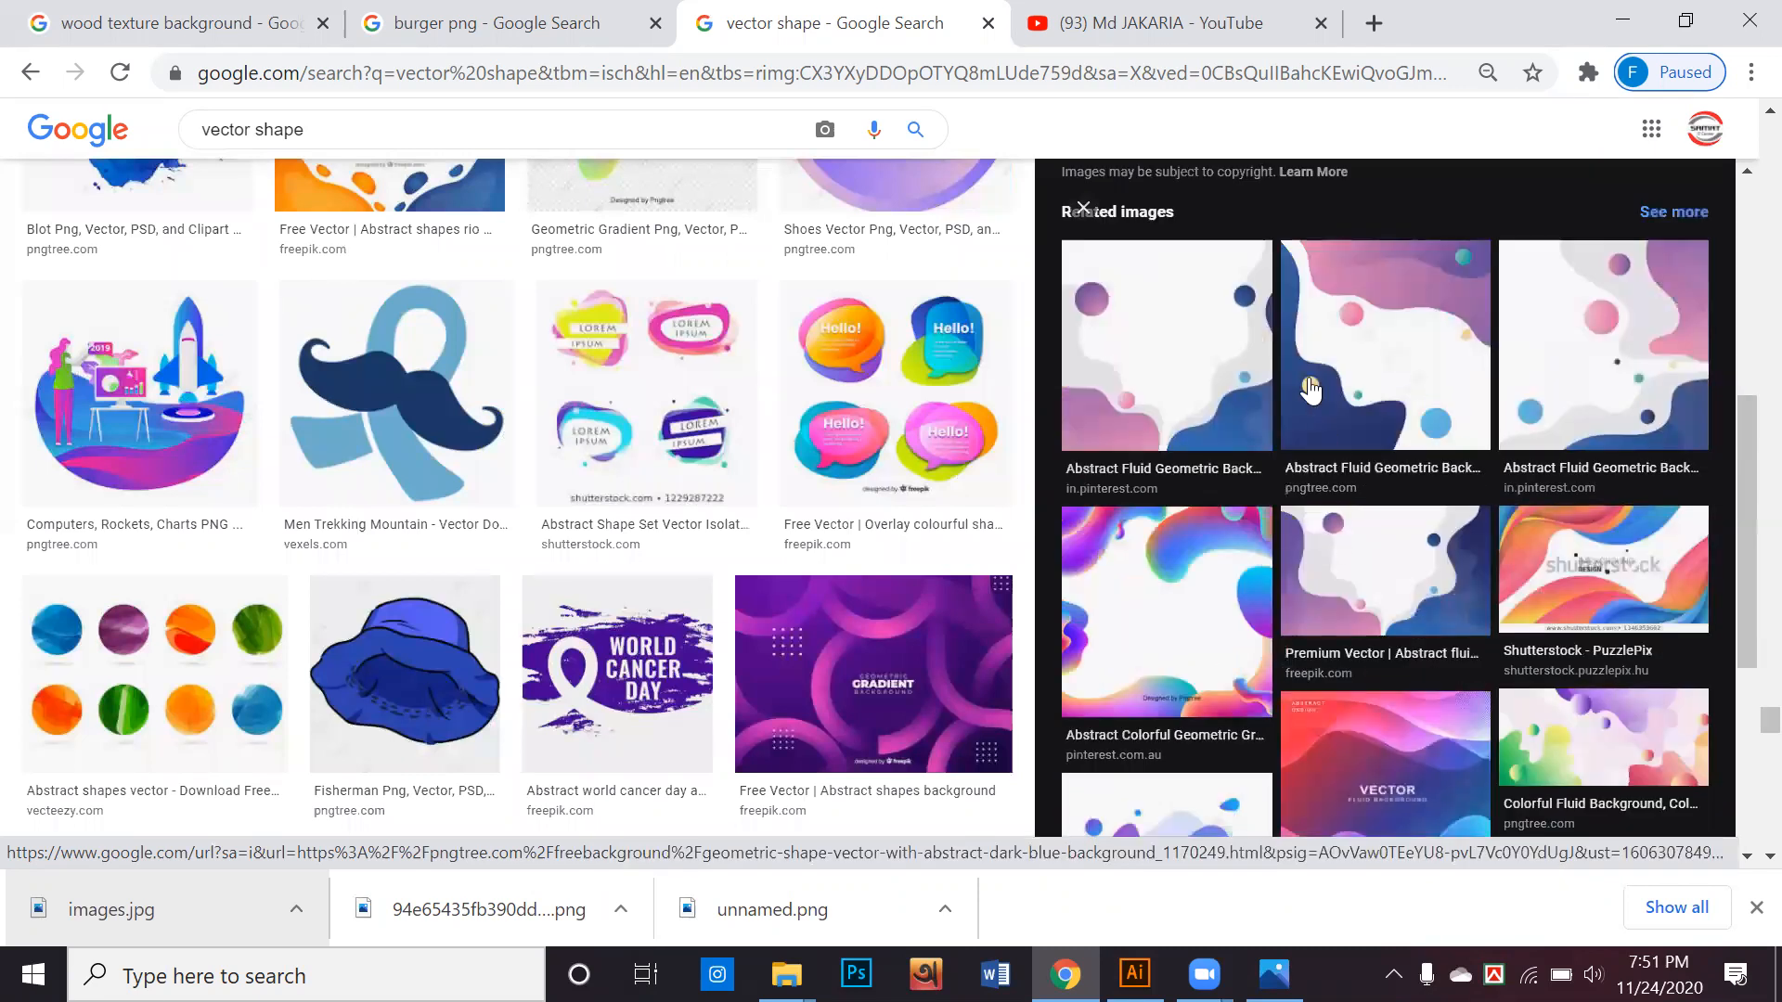
pyautogui.click(1216, 376)
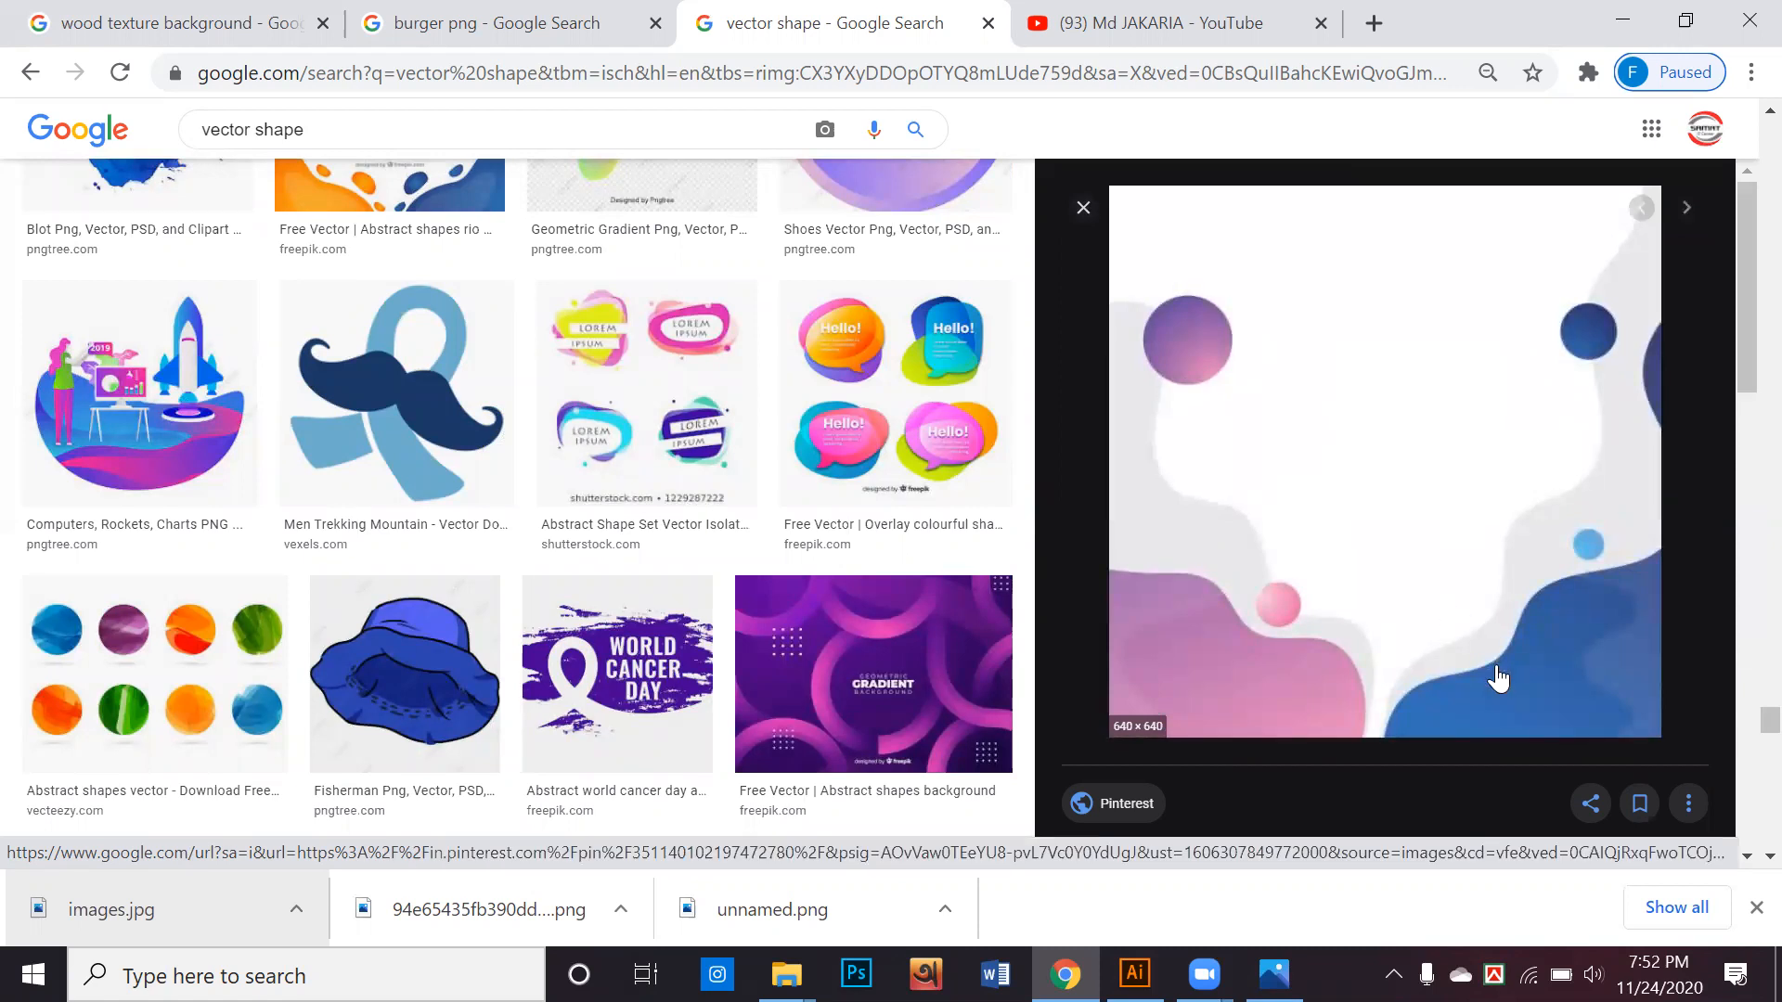
pyautogui.scroll(10, 1497, 679)
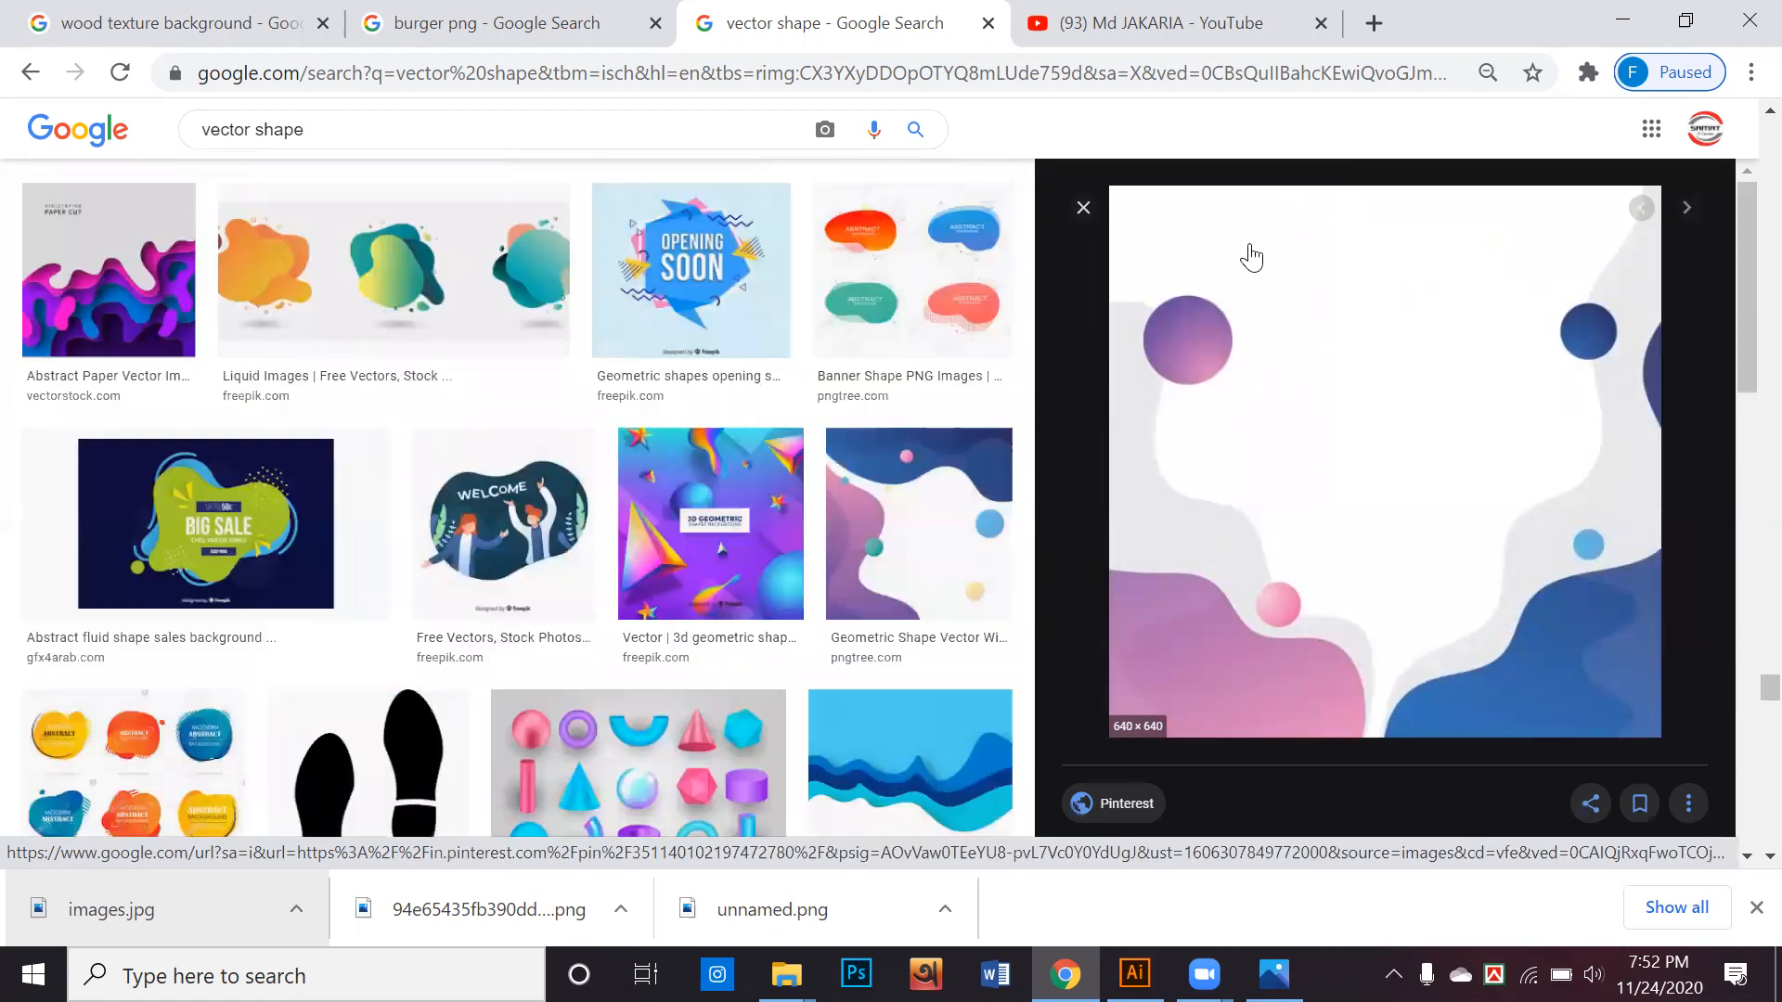
pyautogui.click(1083, 207)
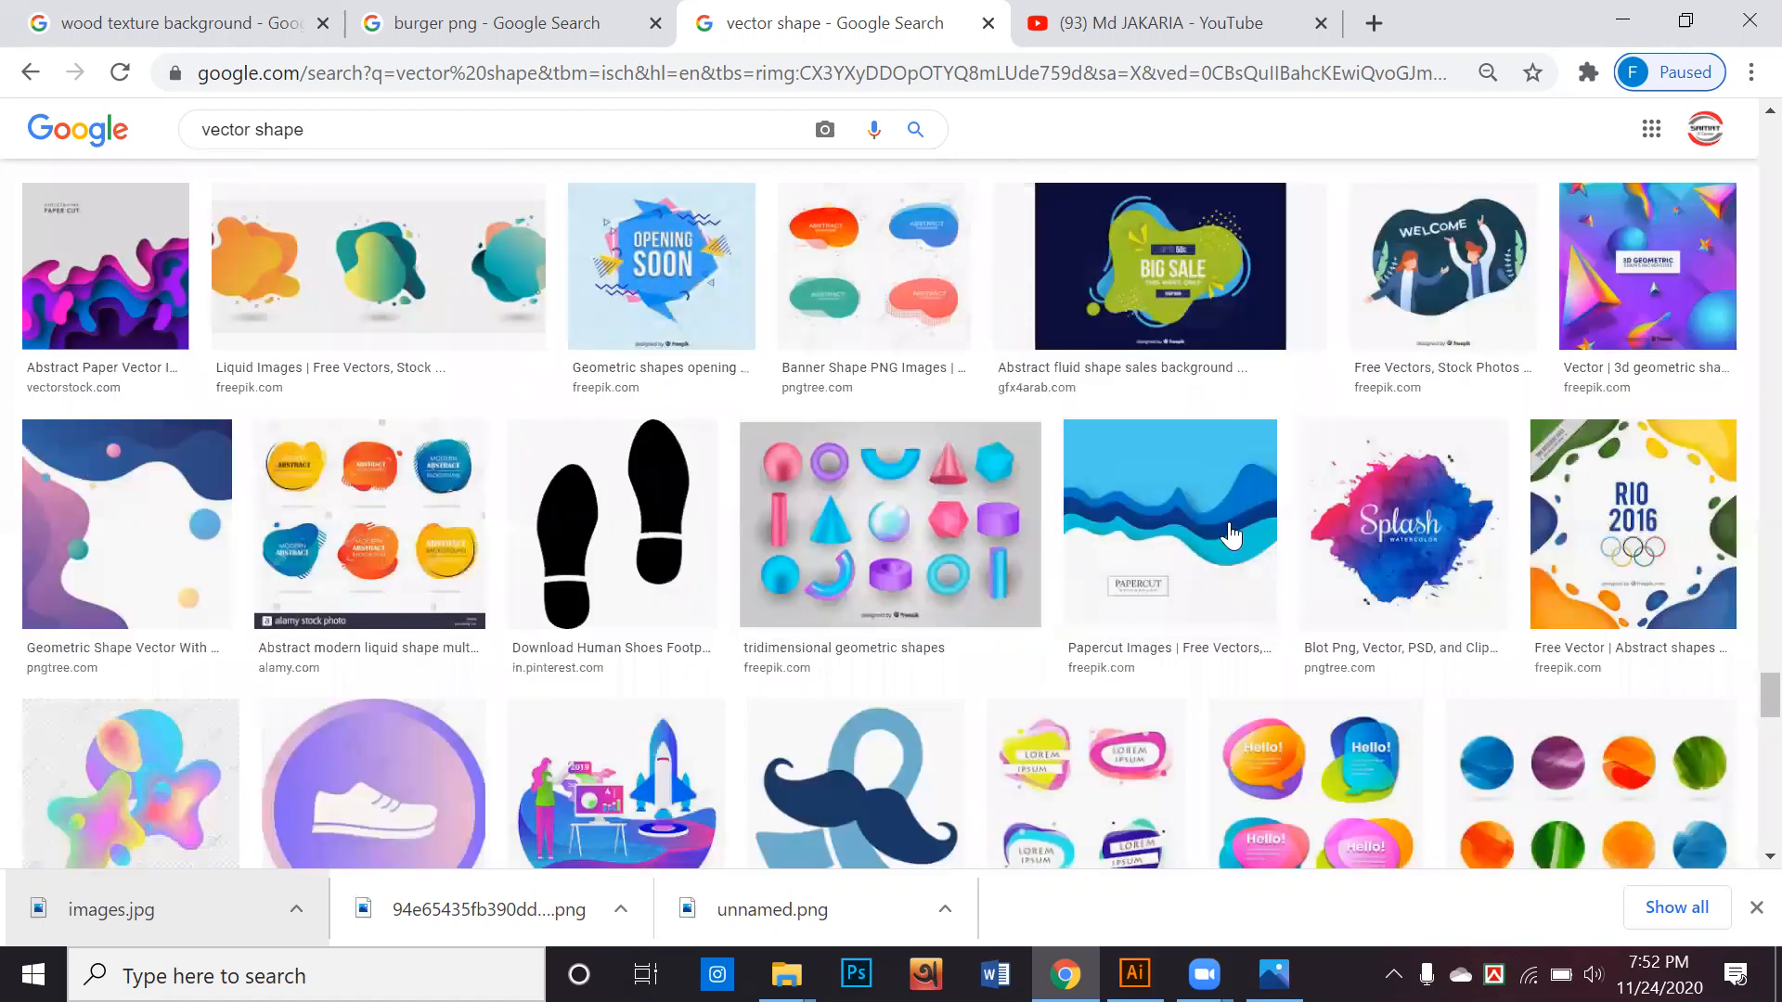
# Look through more of the vector shape image results
pyautogui.scroll(-3, 1134, 531)
pyautogui.scroll(-8, 1062, 505)
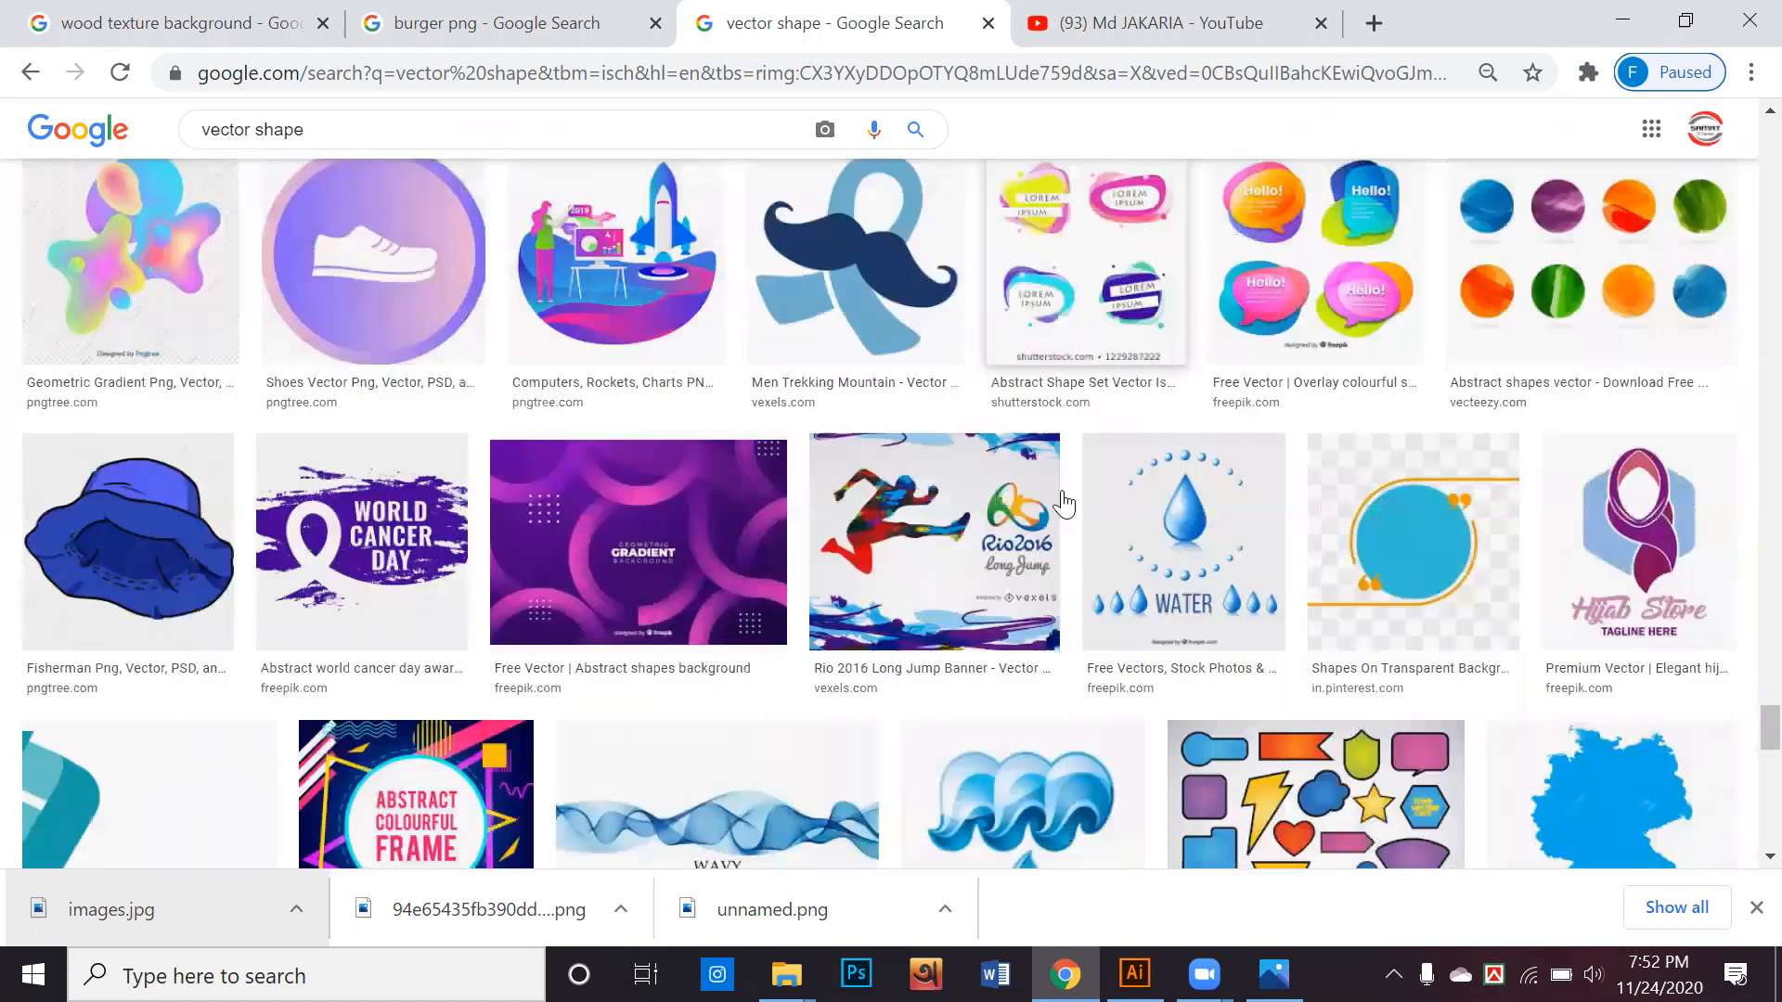
pyautogui.scroll(-6, 1067, 488)
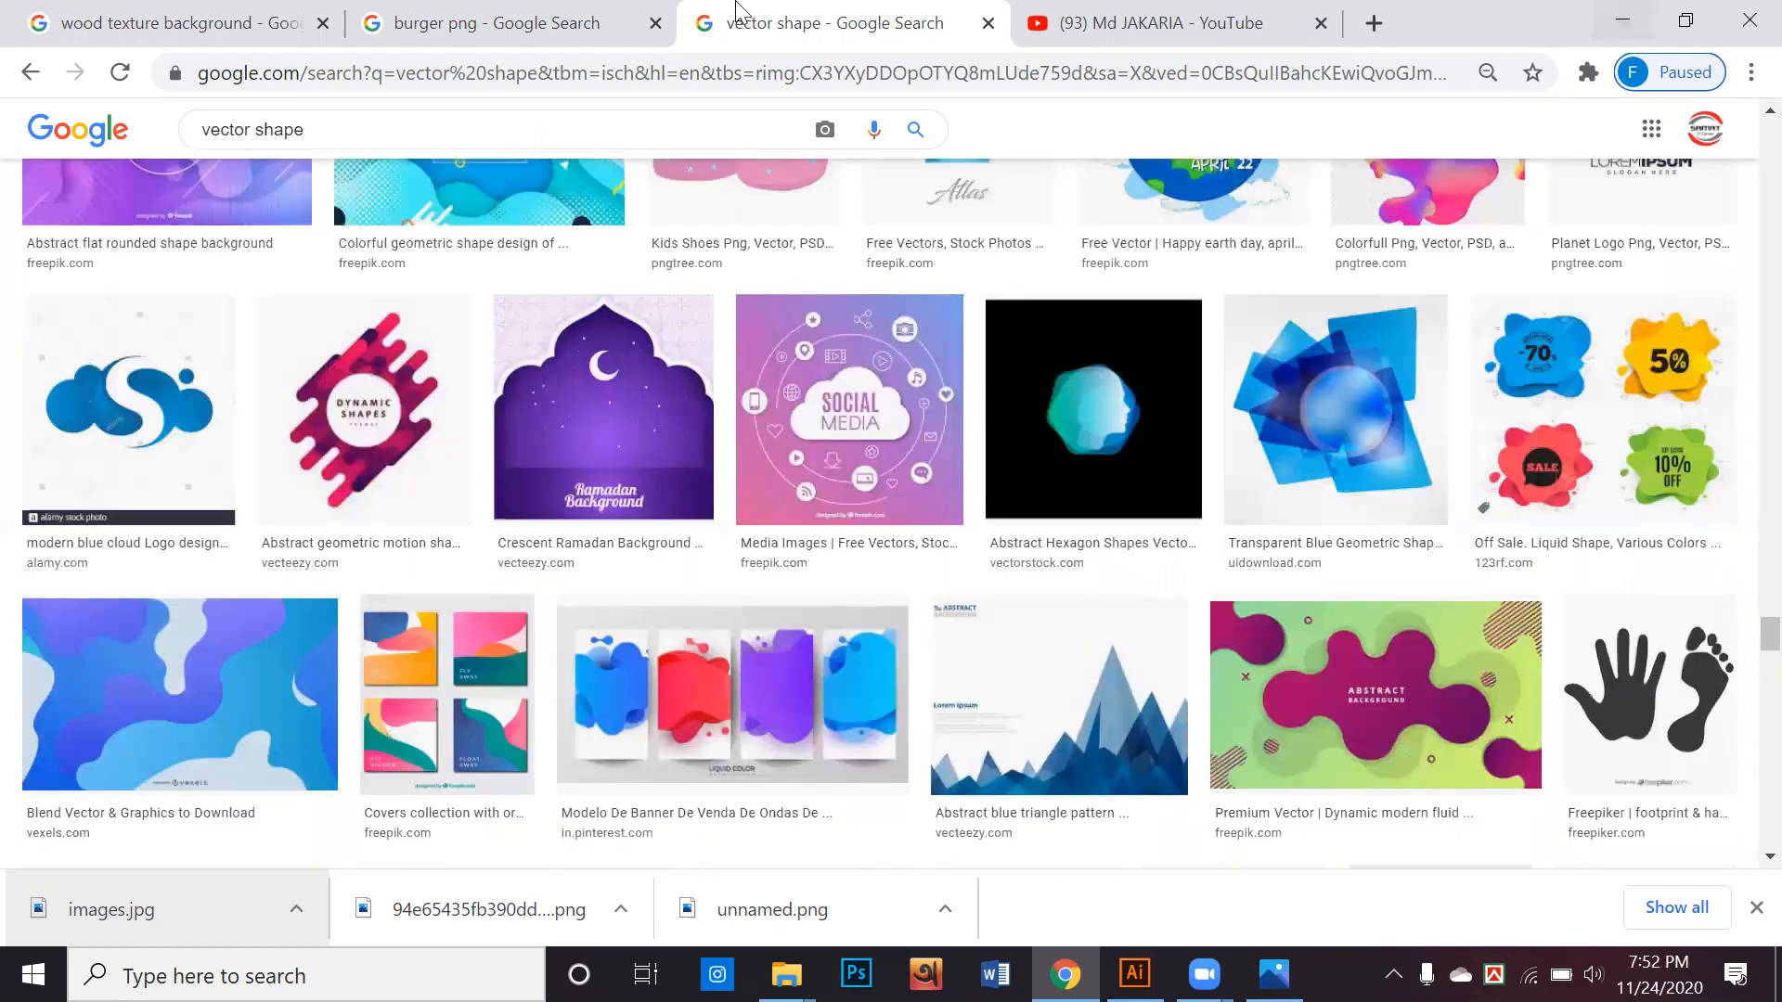
# Replace the wood texture background image search with a search for "food menu"
pyautogui.click(221, 30)
pyautogui.scroll(3, 674, 247)
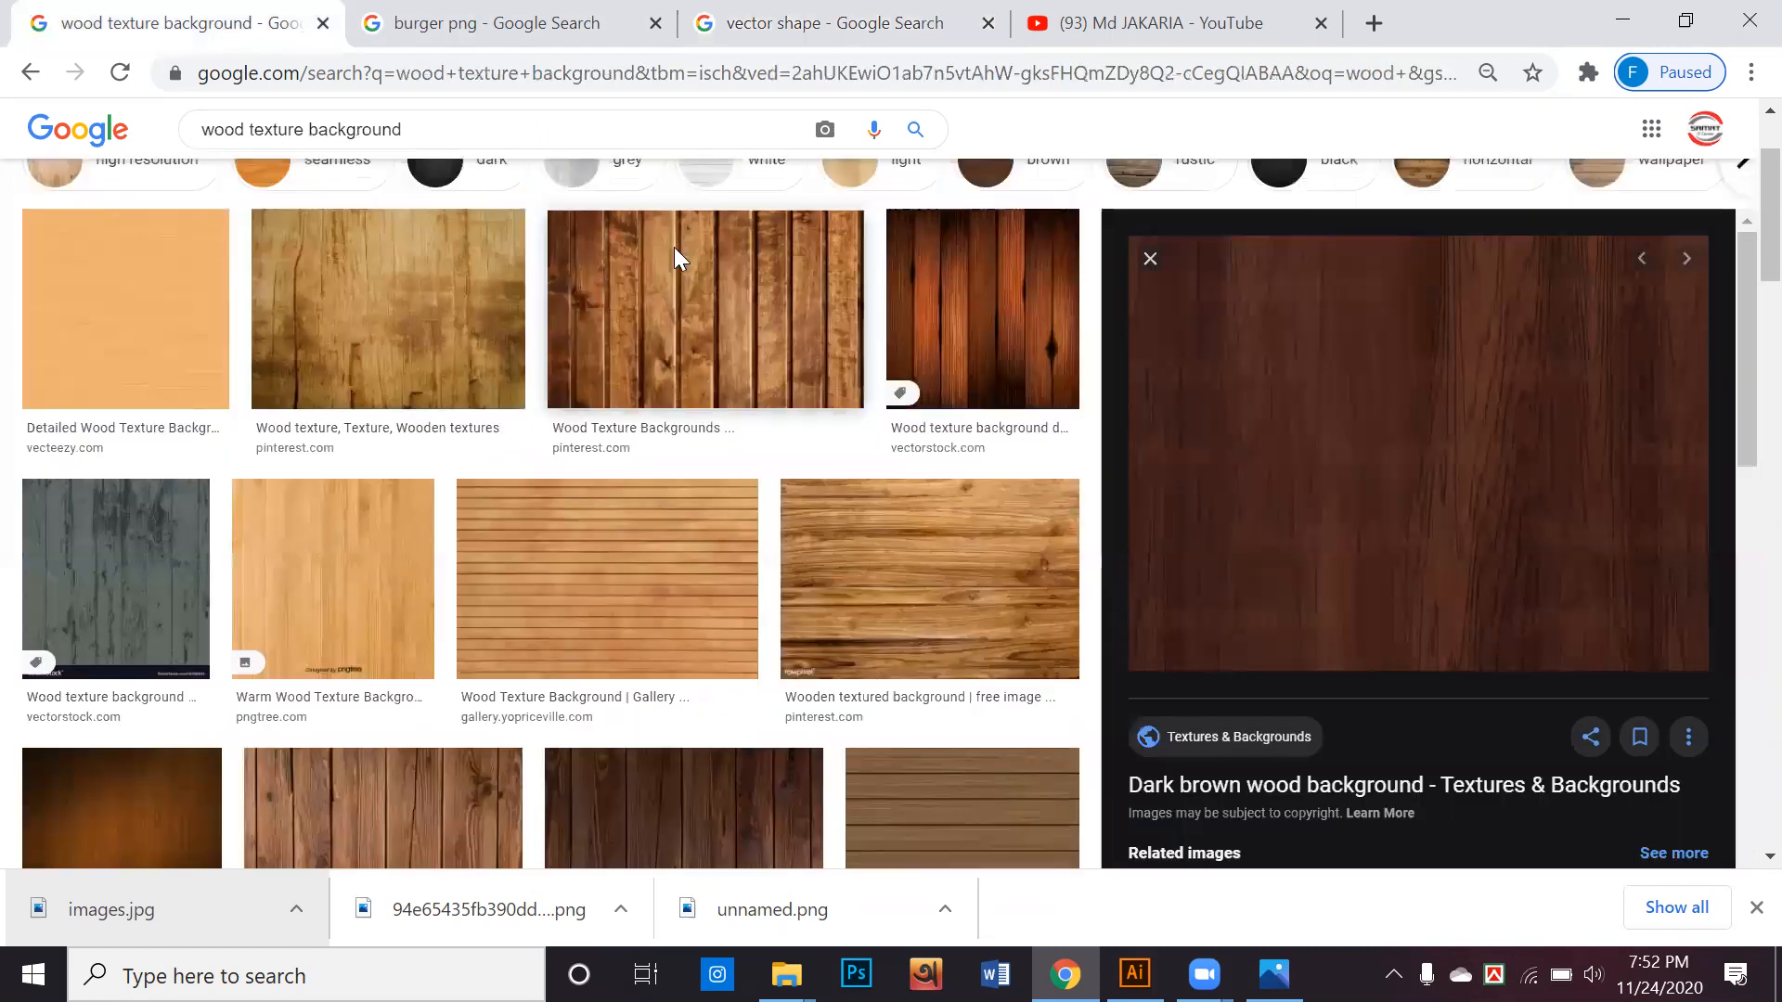
pyautogui.click(439, 136)
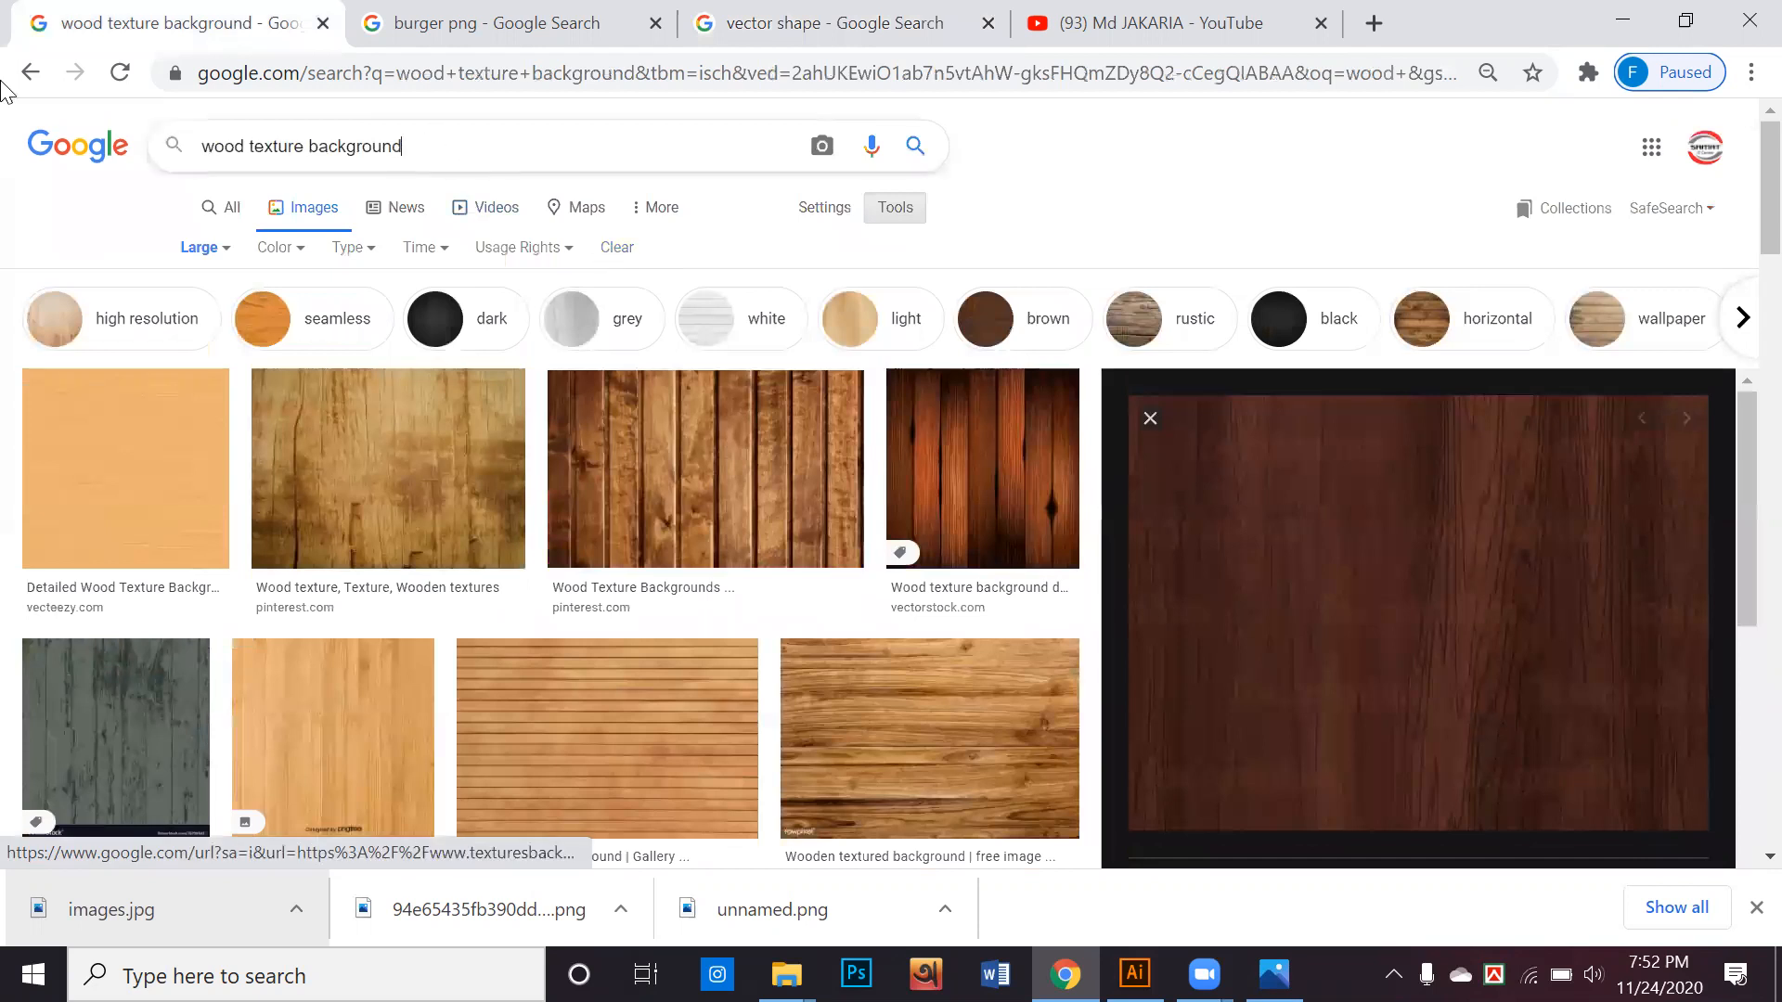
pyautogui.hotkey('ctrl', 'a')
pyautogui.write('food')
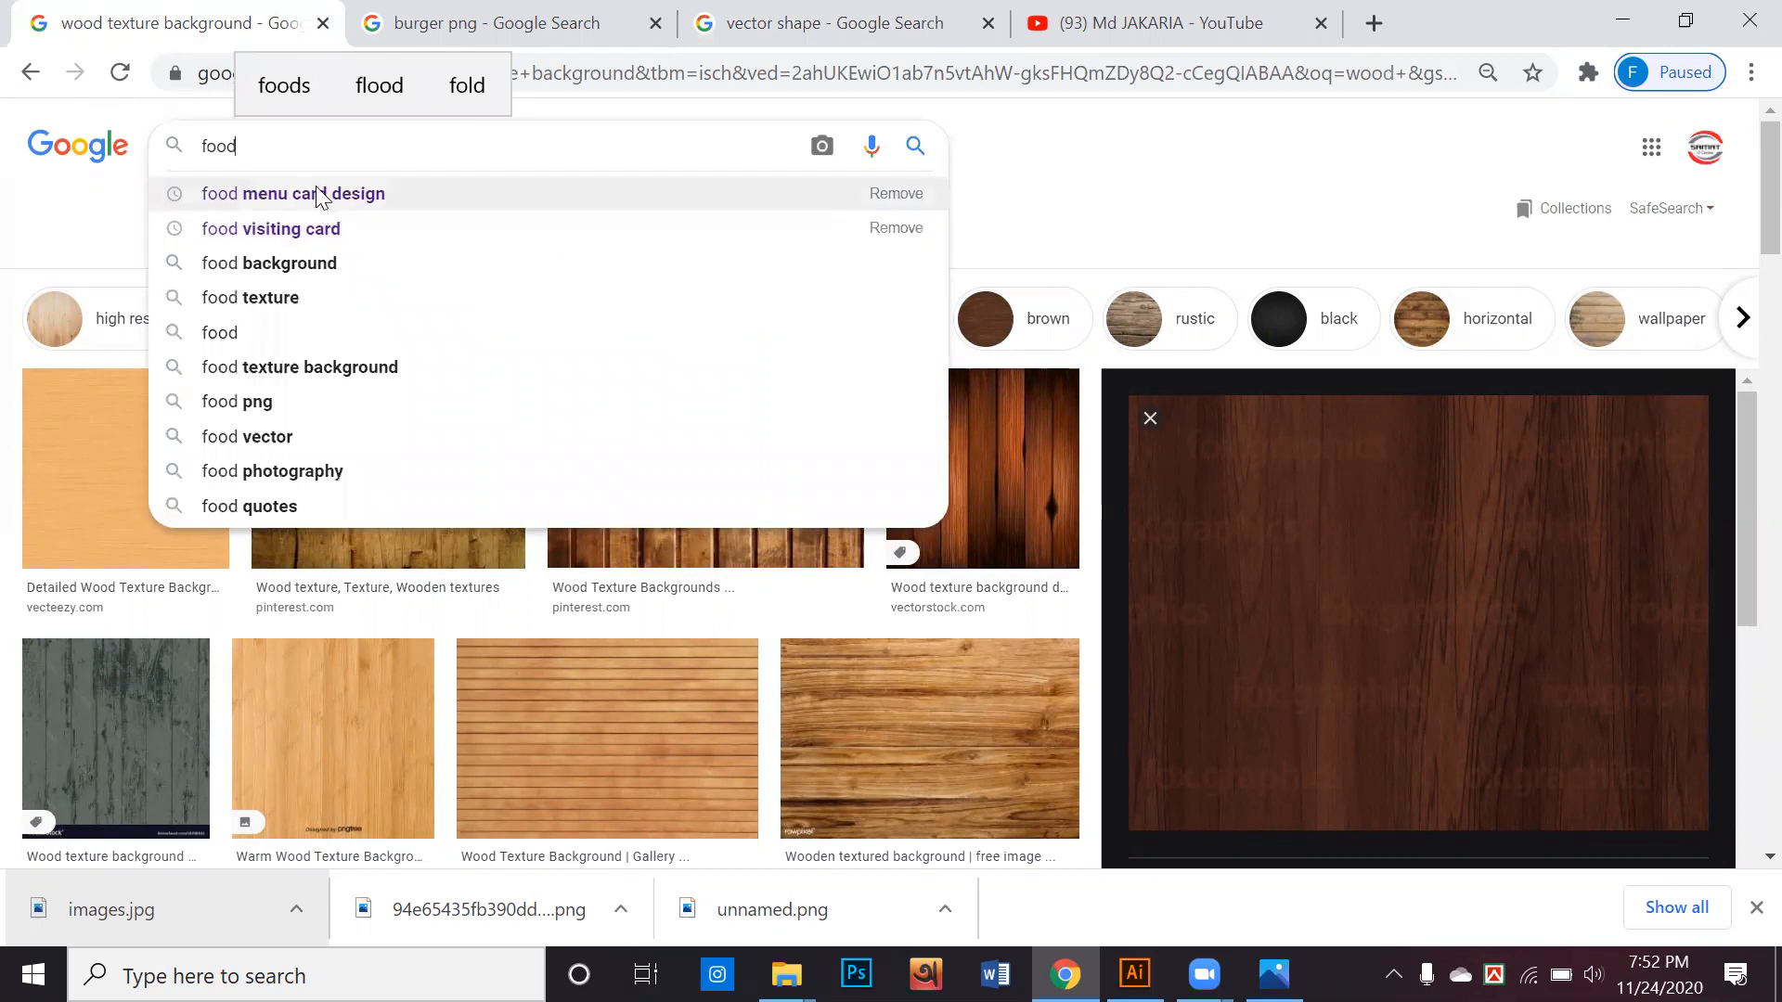
pyautogui.click(293, 197)
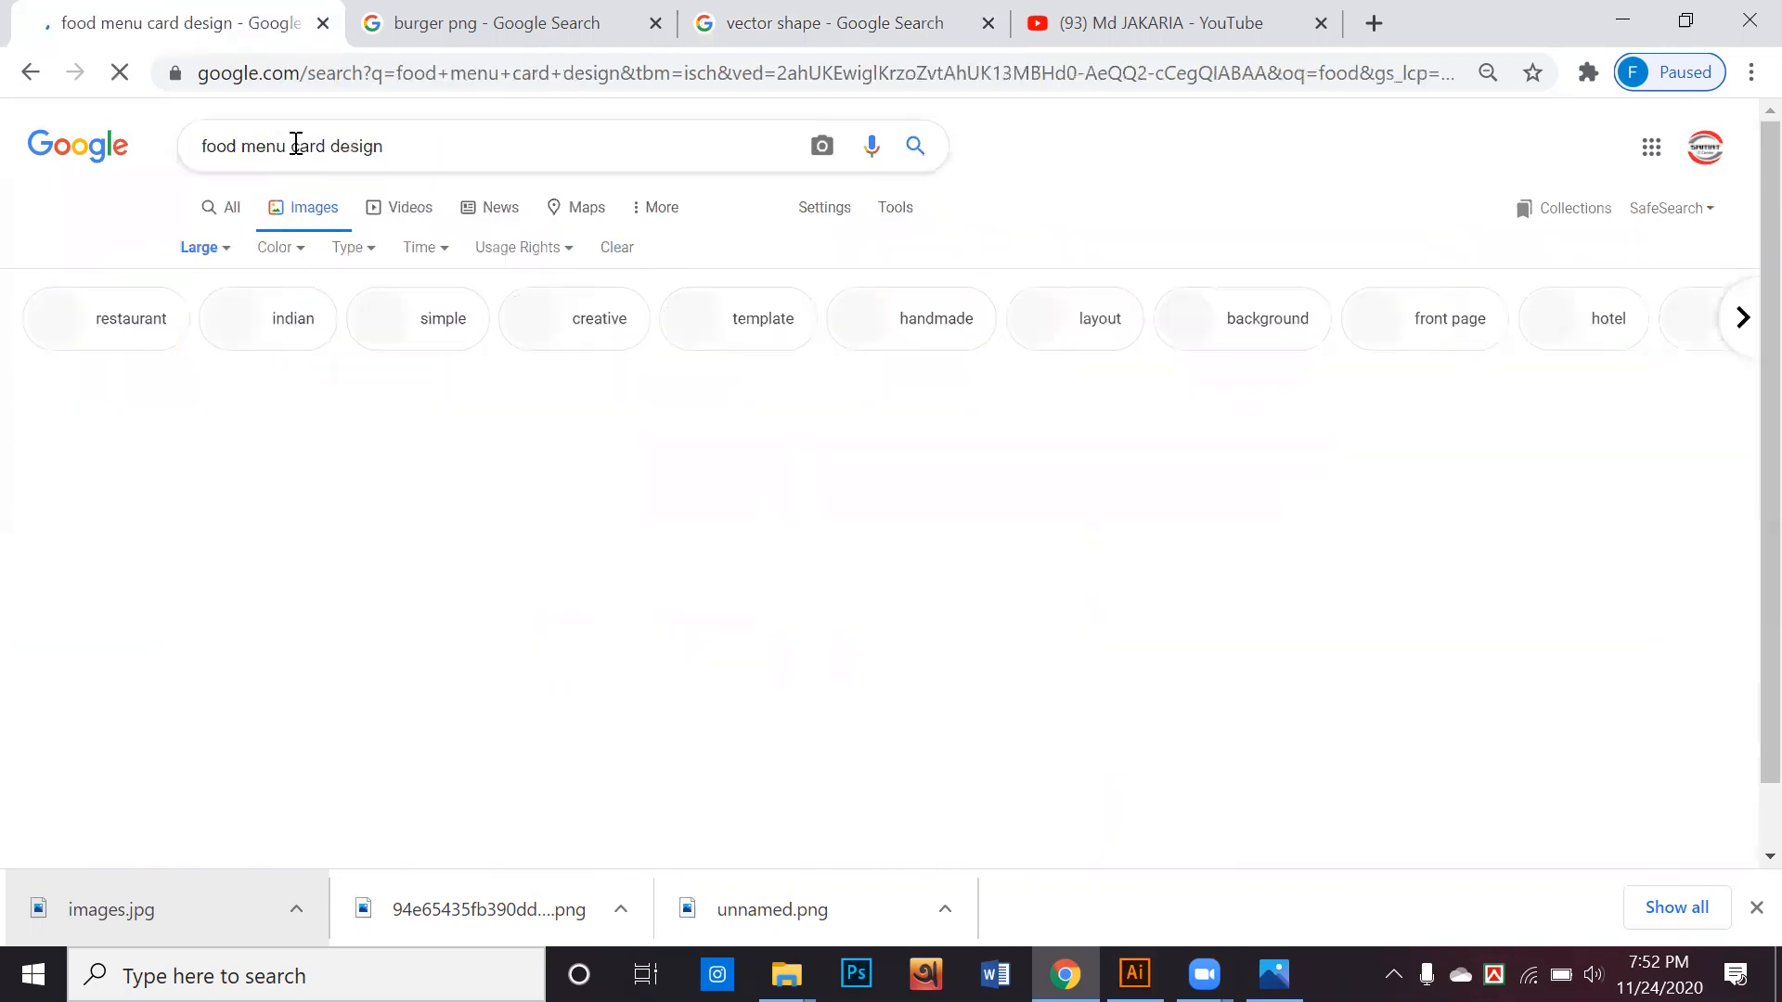
pyautogui.moveTo(289, 144); pyautogui.dragTo(703, 158)
pyautogui.press('BackSpace')
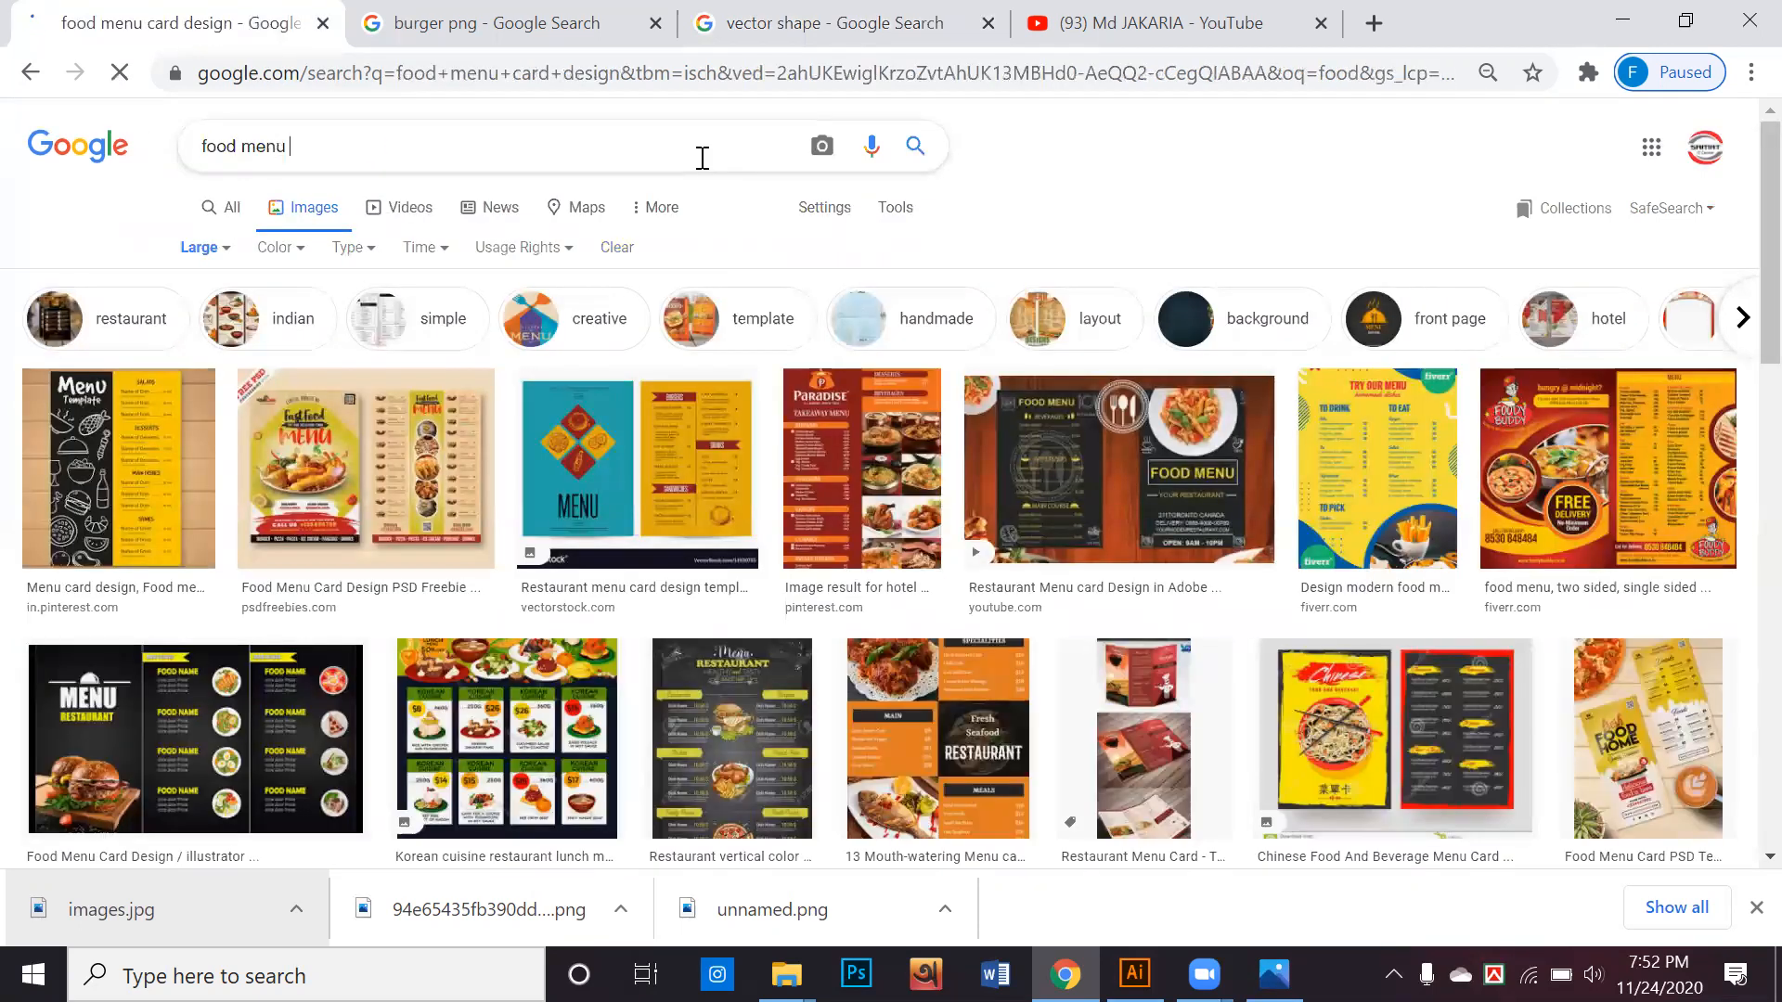
pyautogui.press('Return')
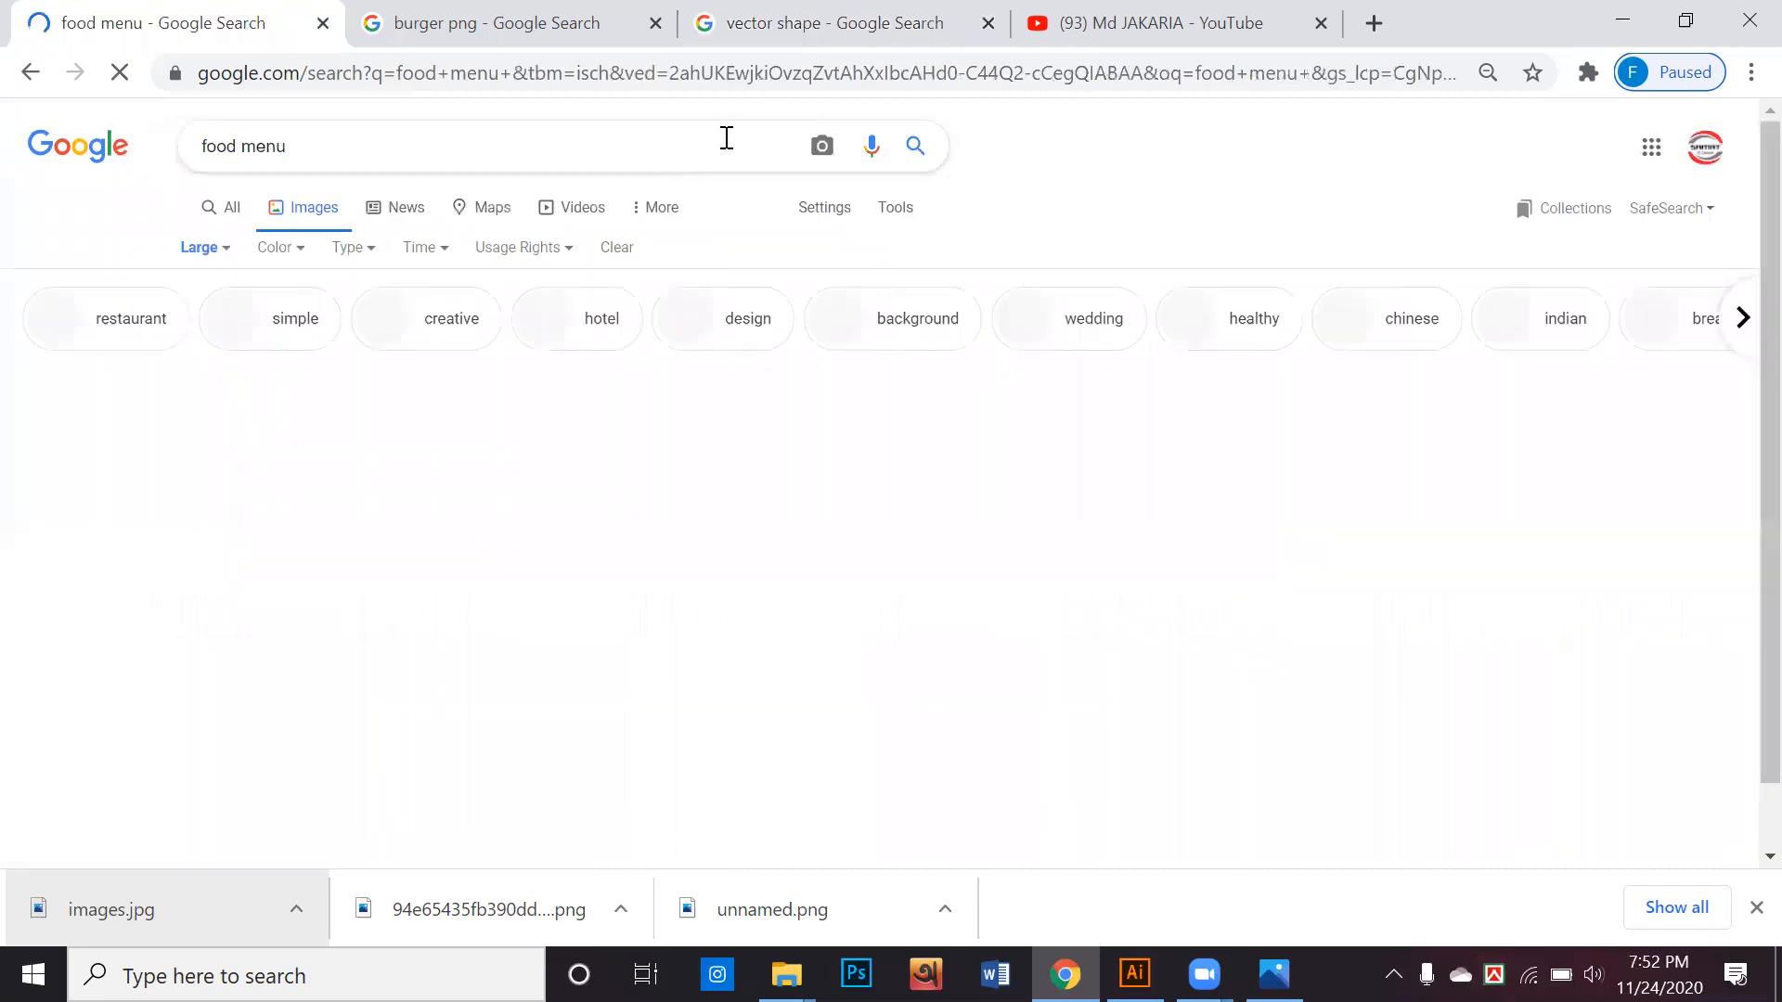
# Preview the Eat App image "New Restaurant Menu Ideas Crazy Fast" from the food menu results
pyautogui.scroll(-8, 902, 506)
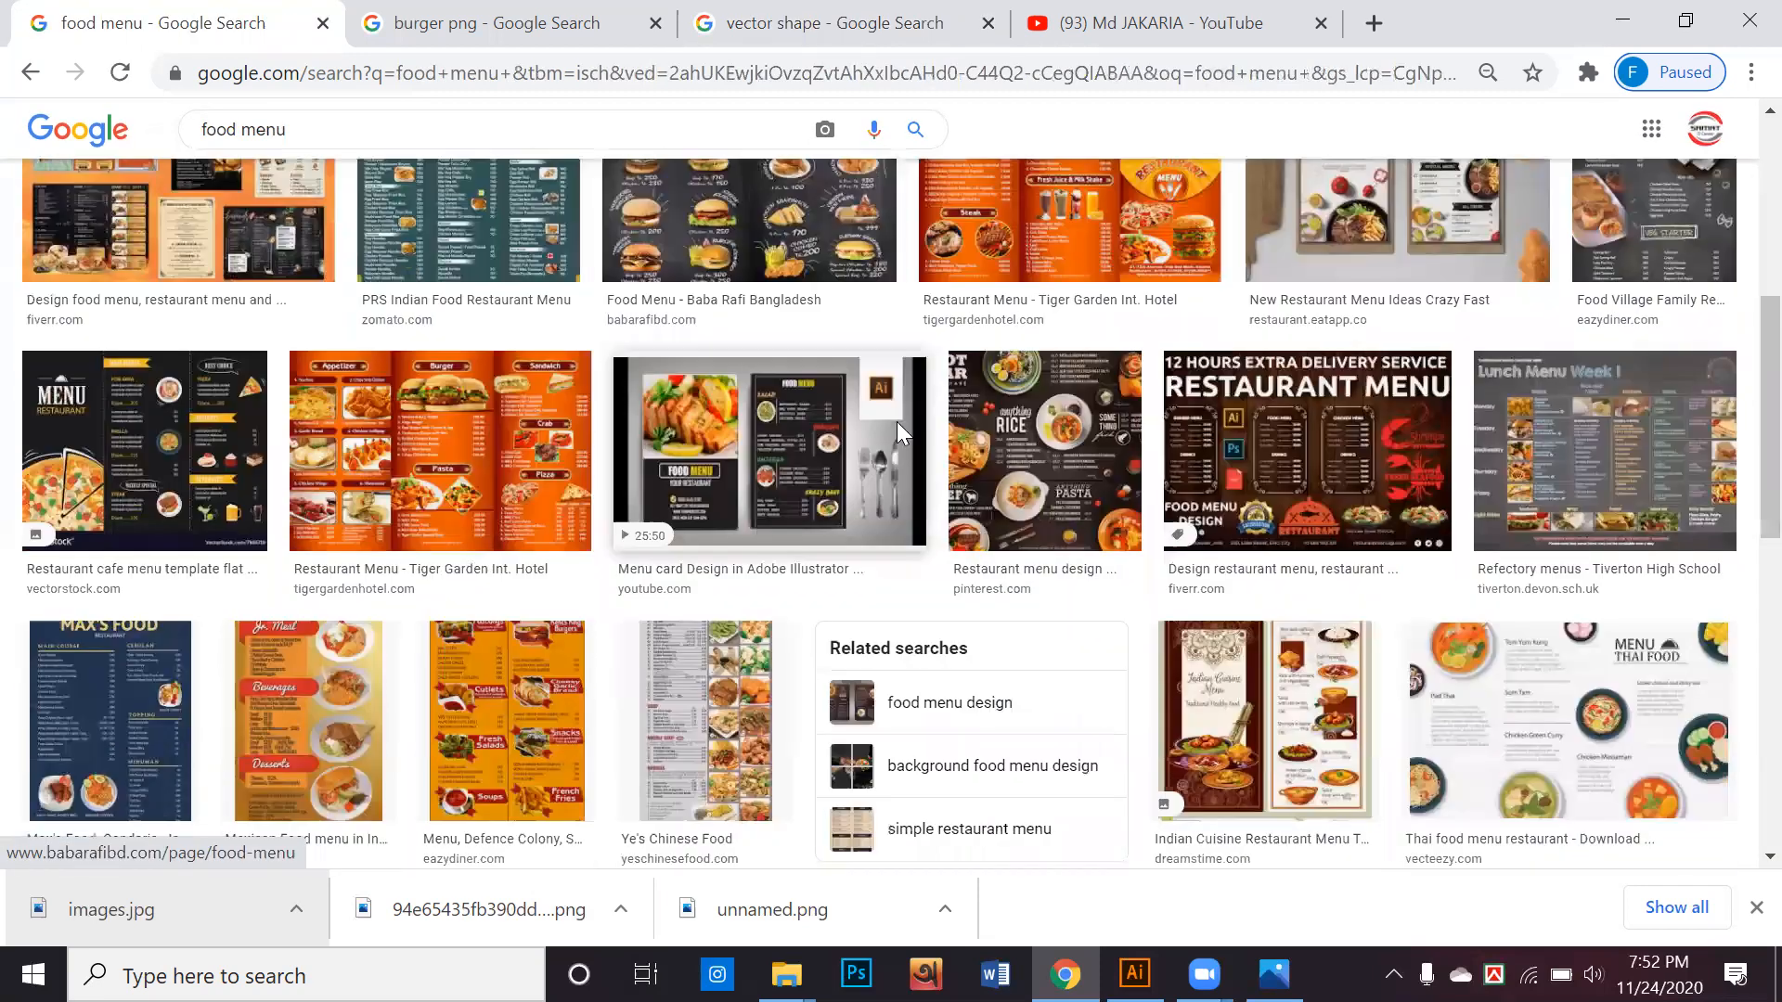
pyautogui.scroll(5, 1293, 467)
pyautogui.click(1293, 467)
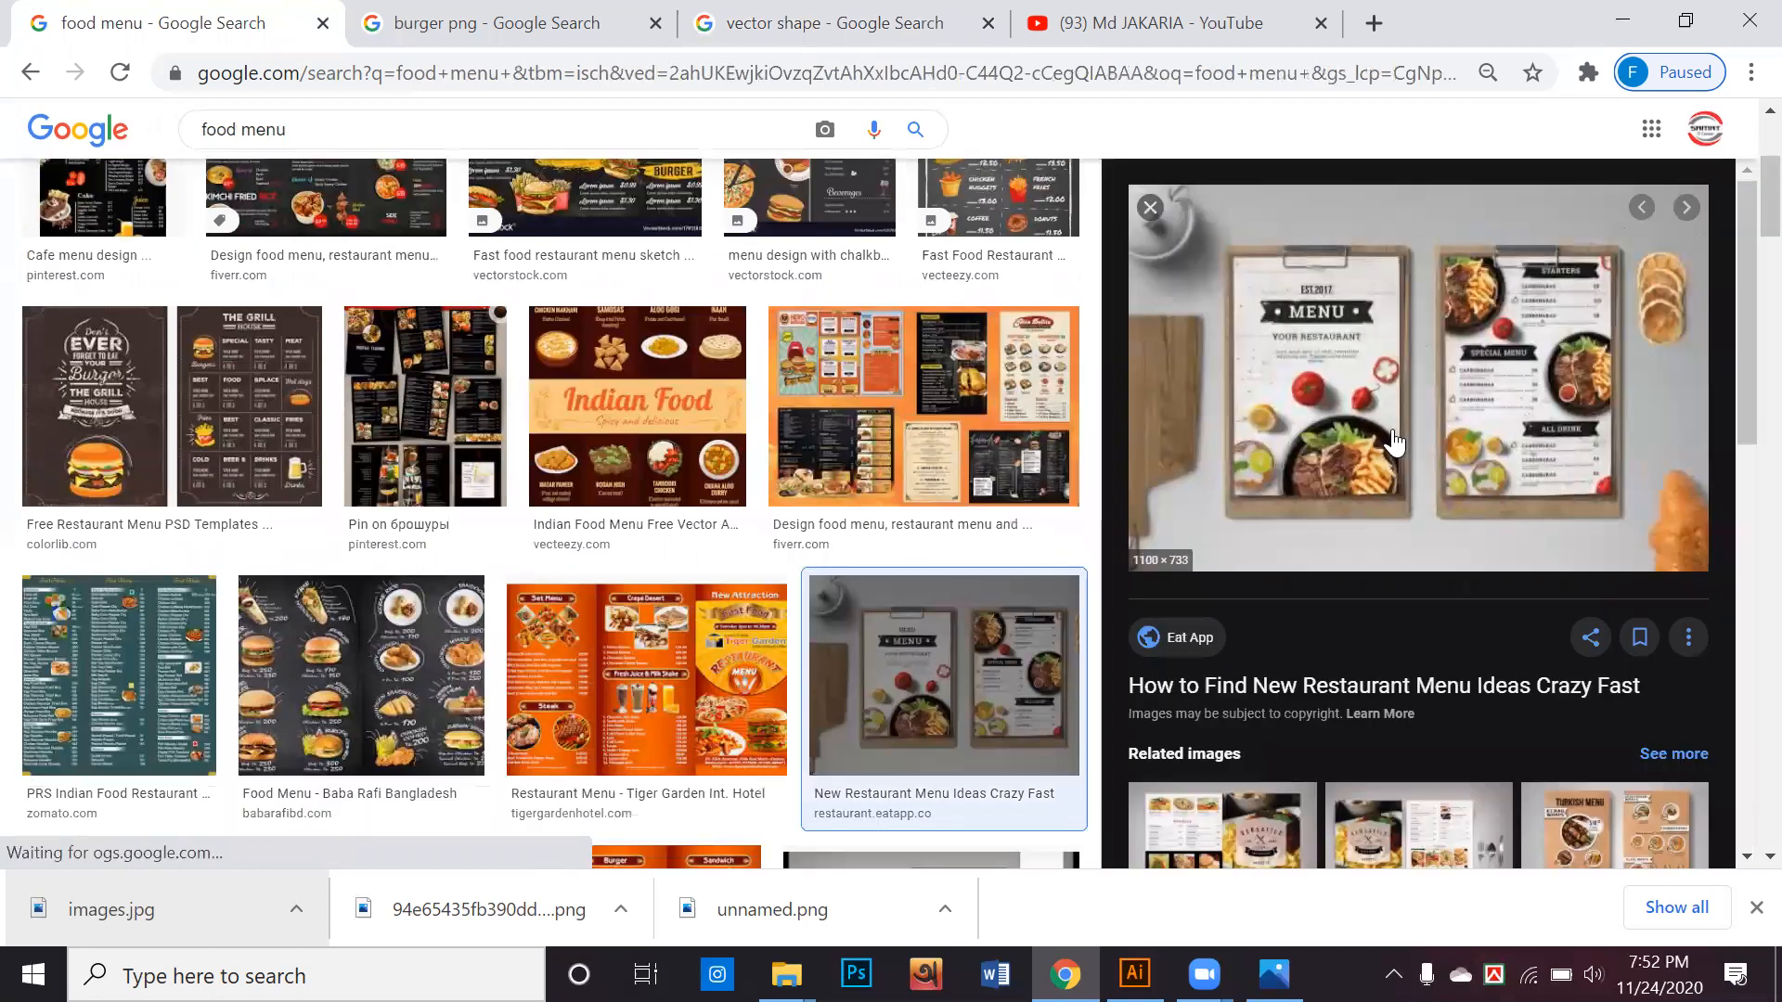
pyautogui.rightClick(1352, 369)
pyautogui.click(1409, 624)
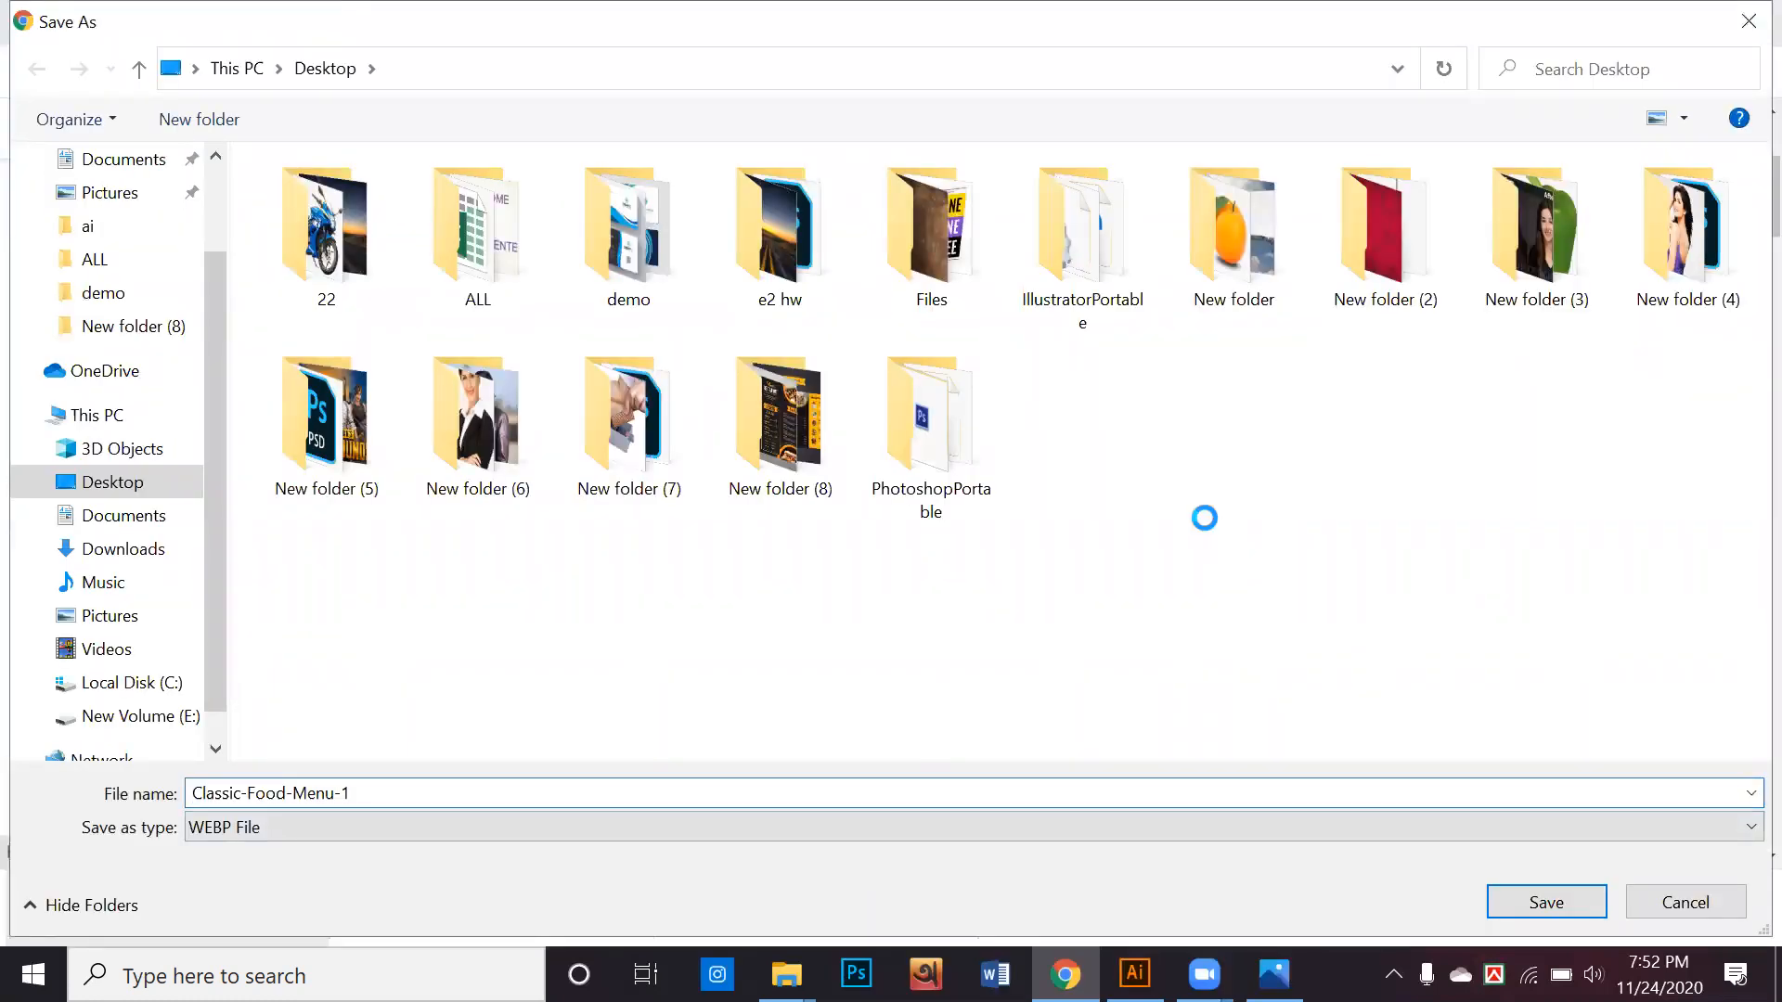
pyautogui.click(1682, 900)
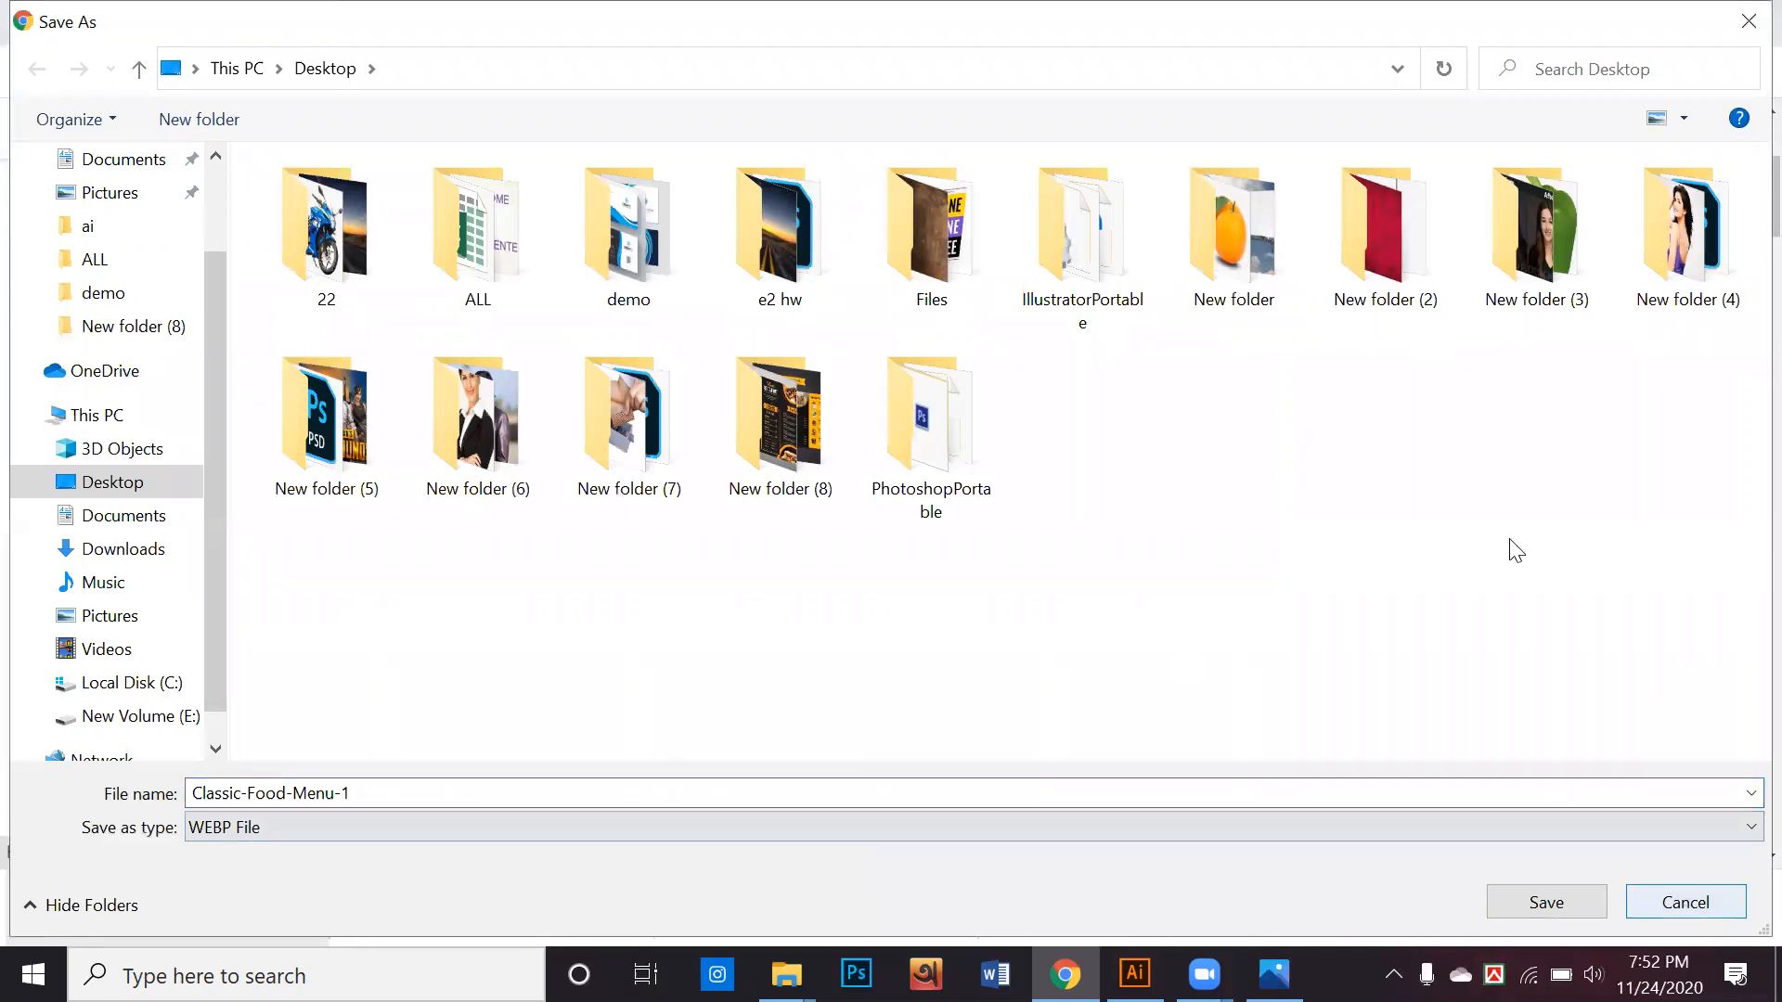
# Zoom in the results page to enlarge the previewed Eat App menu image
pyautogui.scroll(3, 1503, 550)
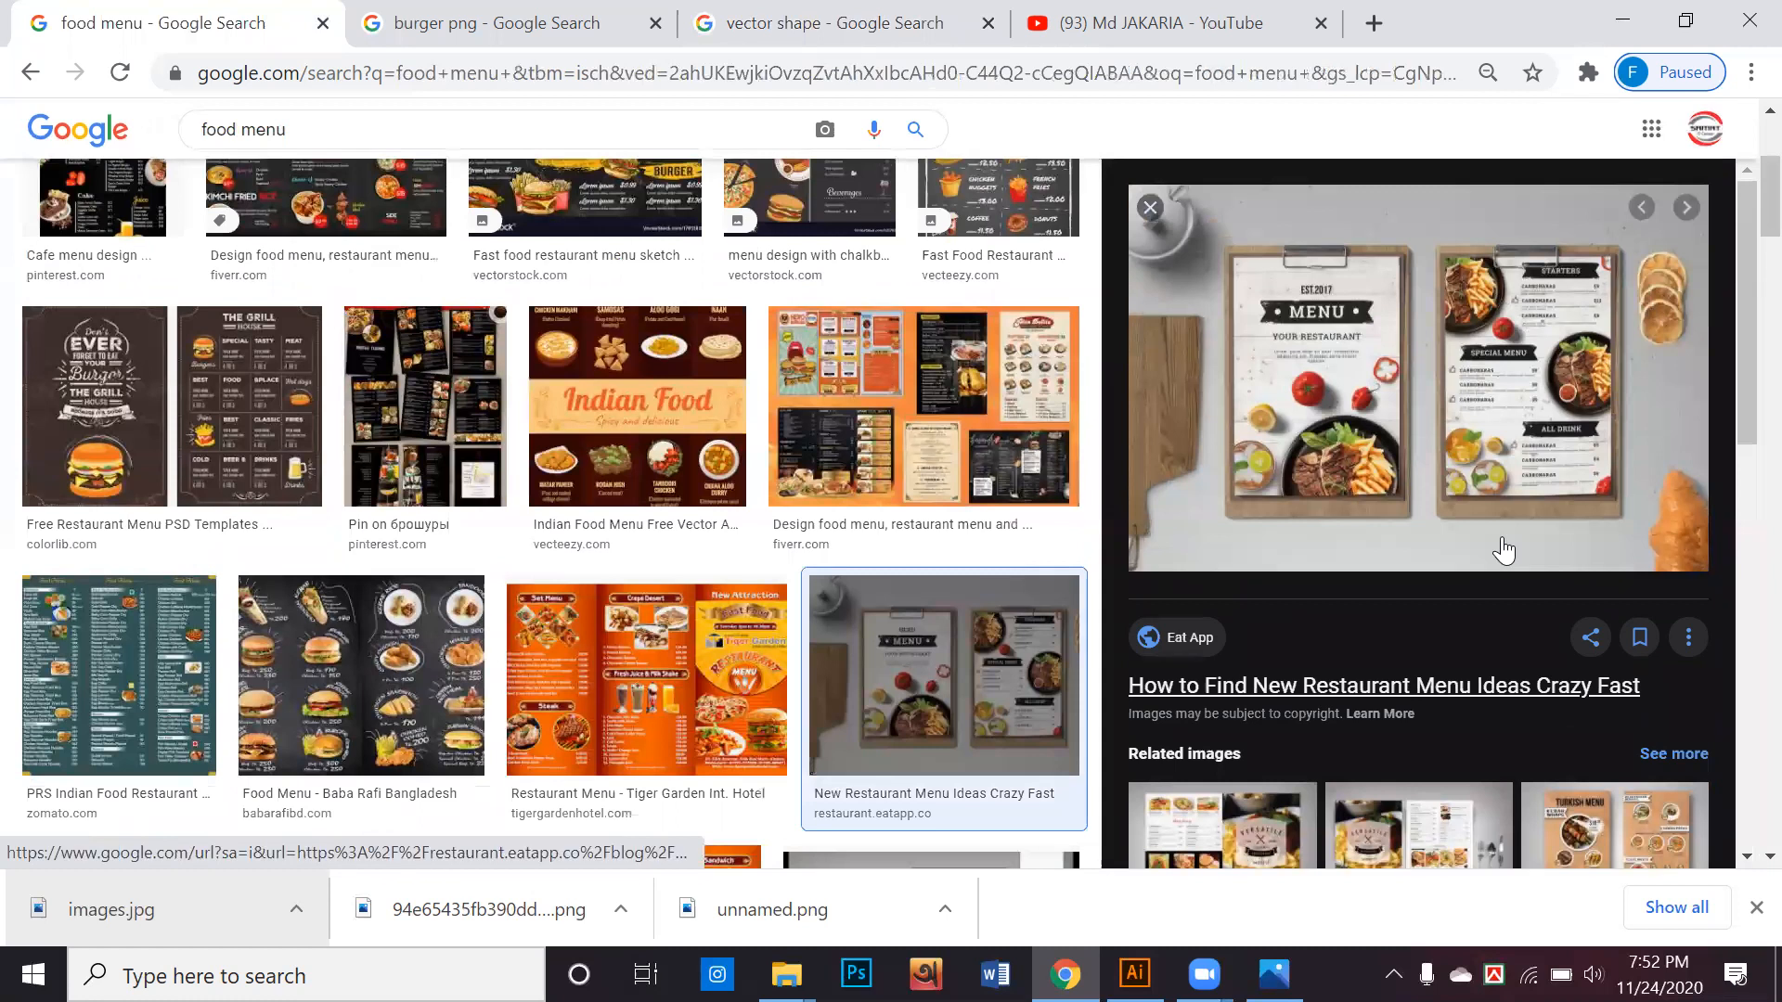
pyautogui.scroll(1, 1503, 550)
pyautogui.scroll(2, 1503, 550)
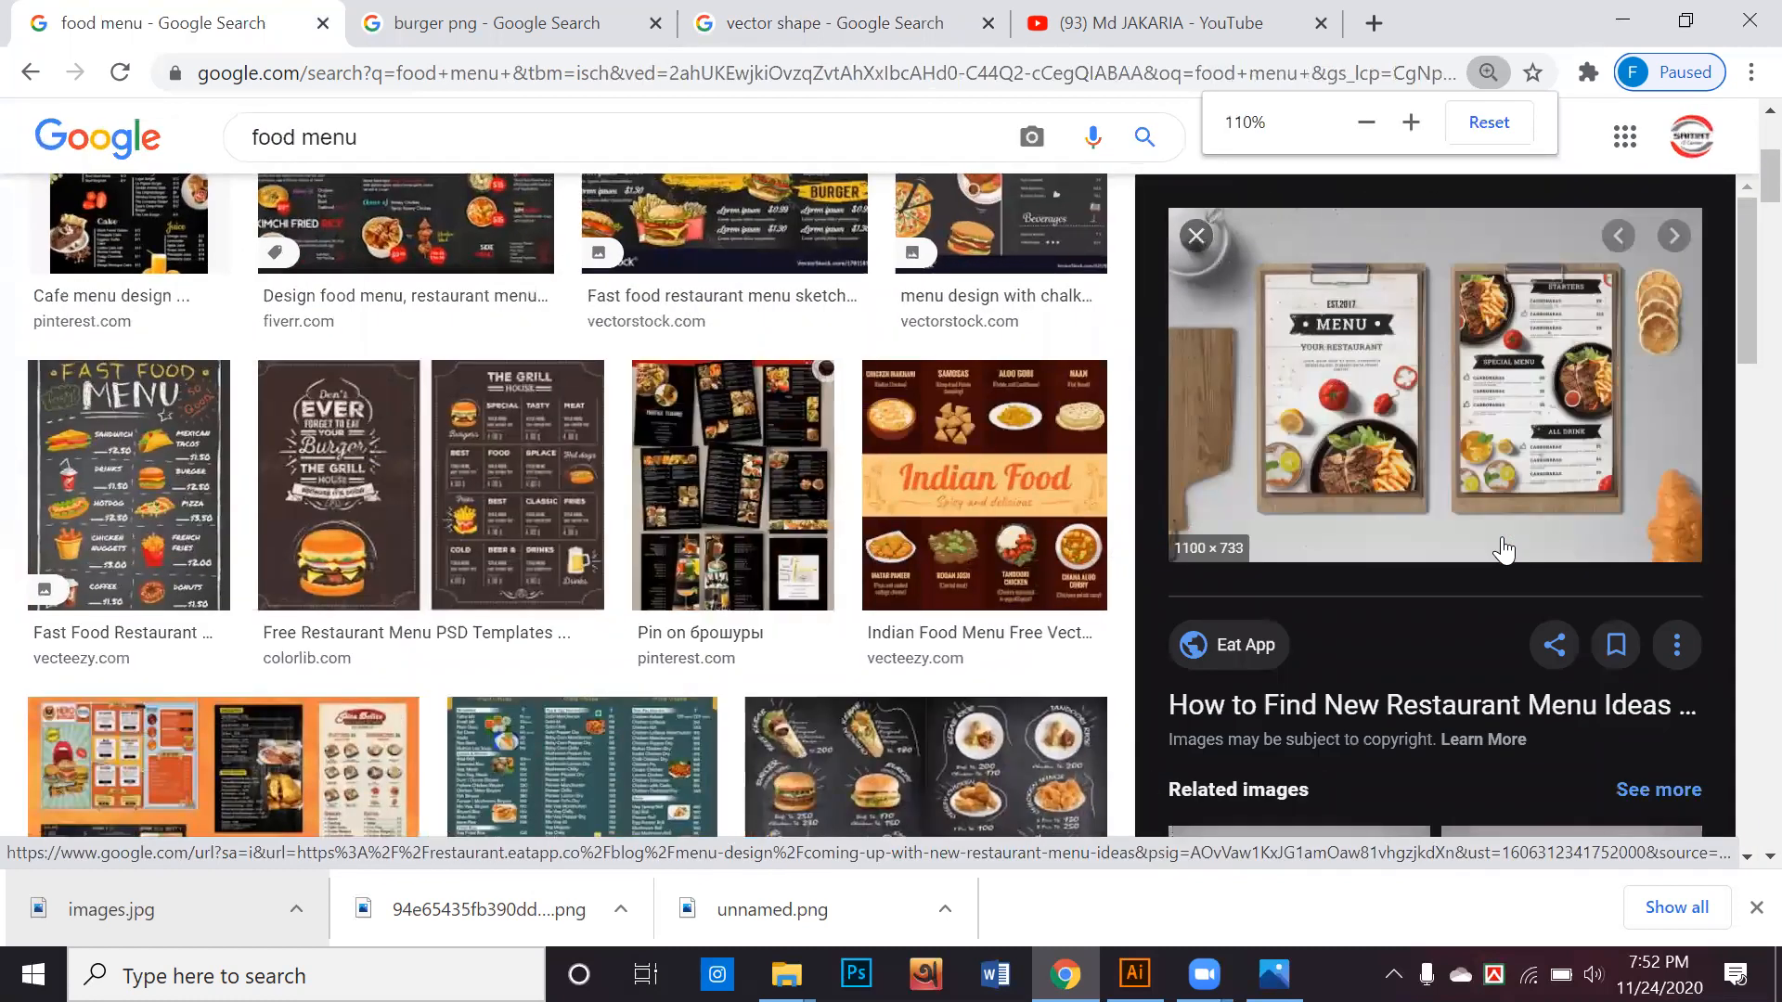
pyautogui.scroll(1, 1334, 488)
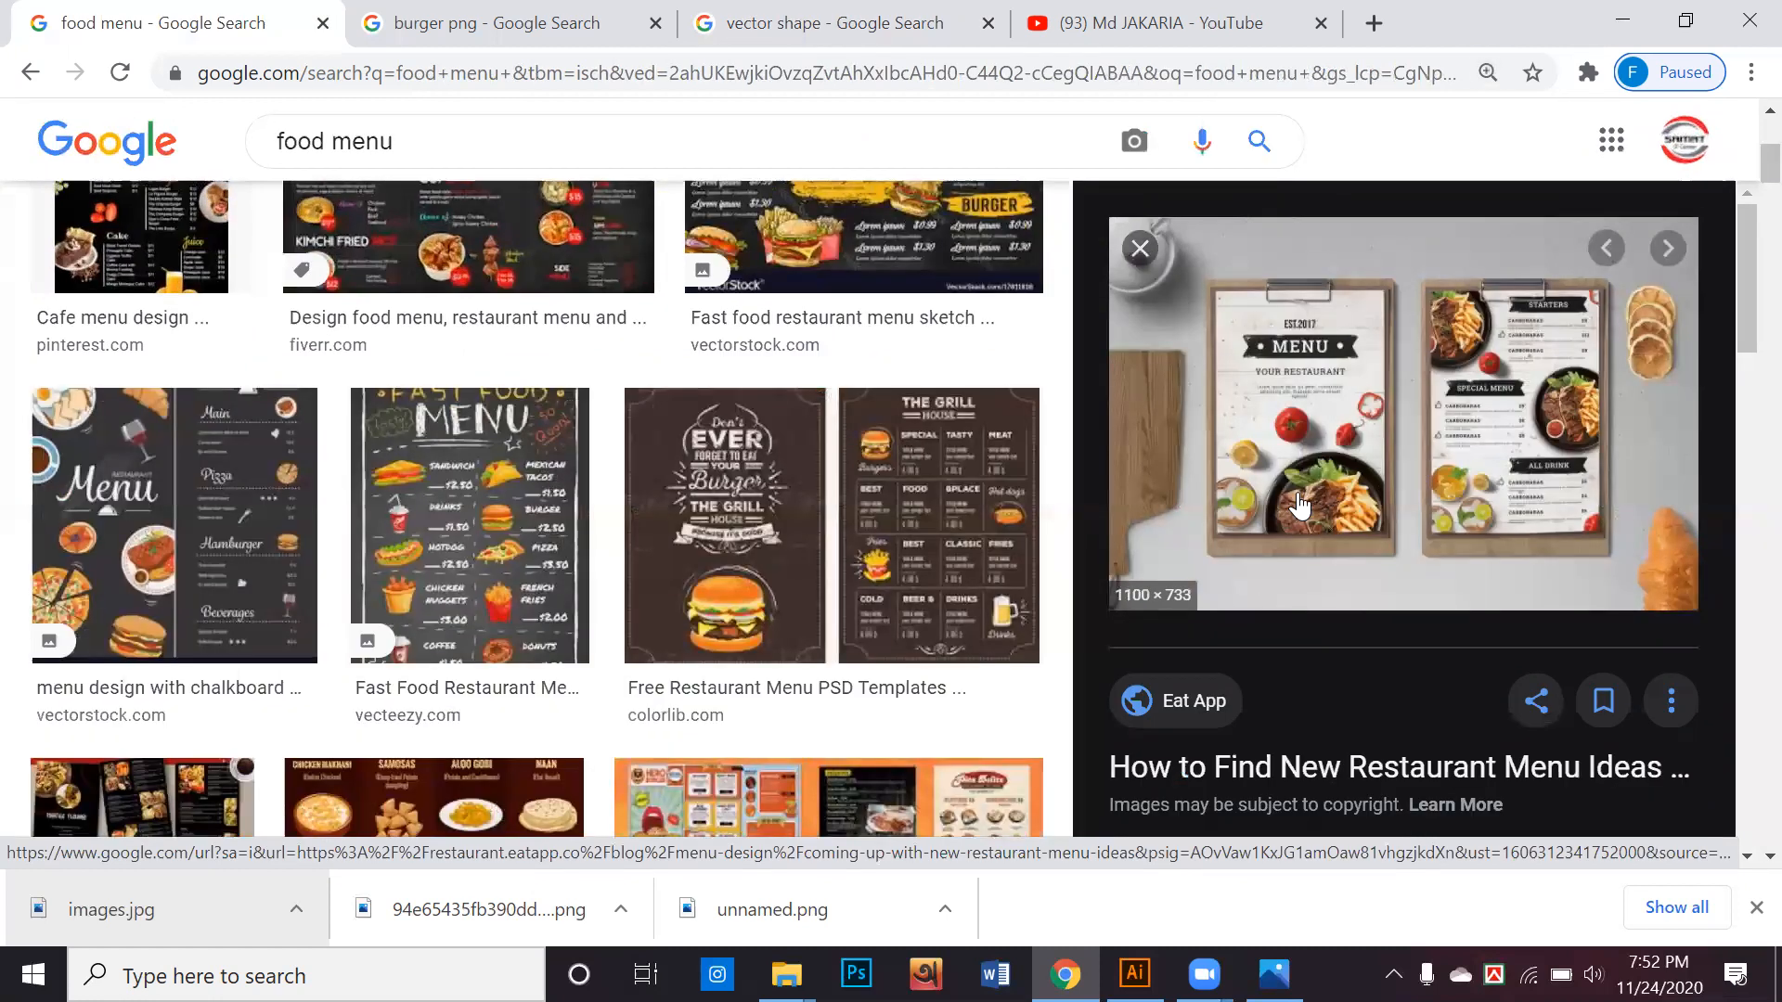
pyautogui.rightClick(1264, 352)
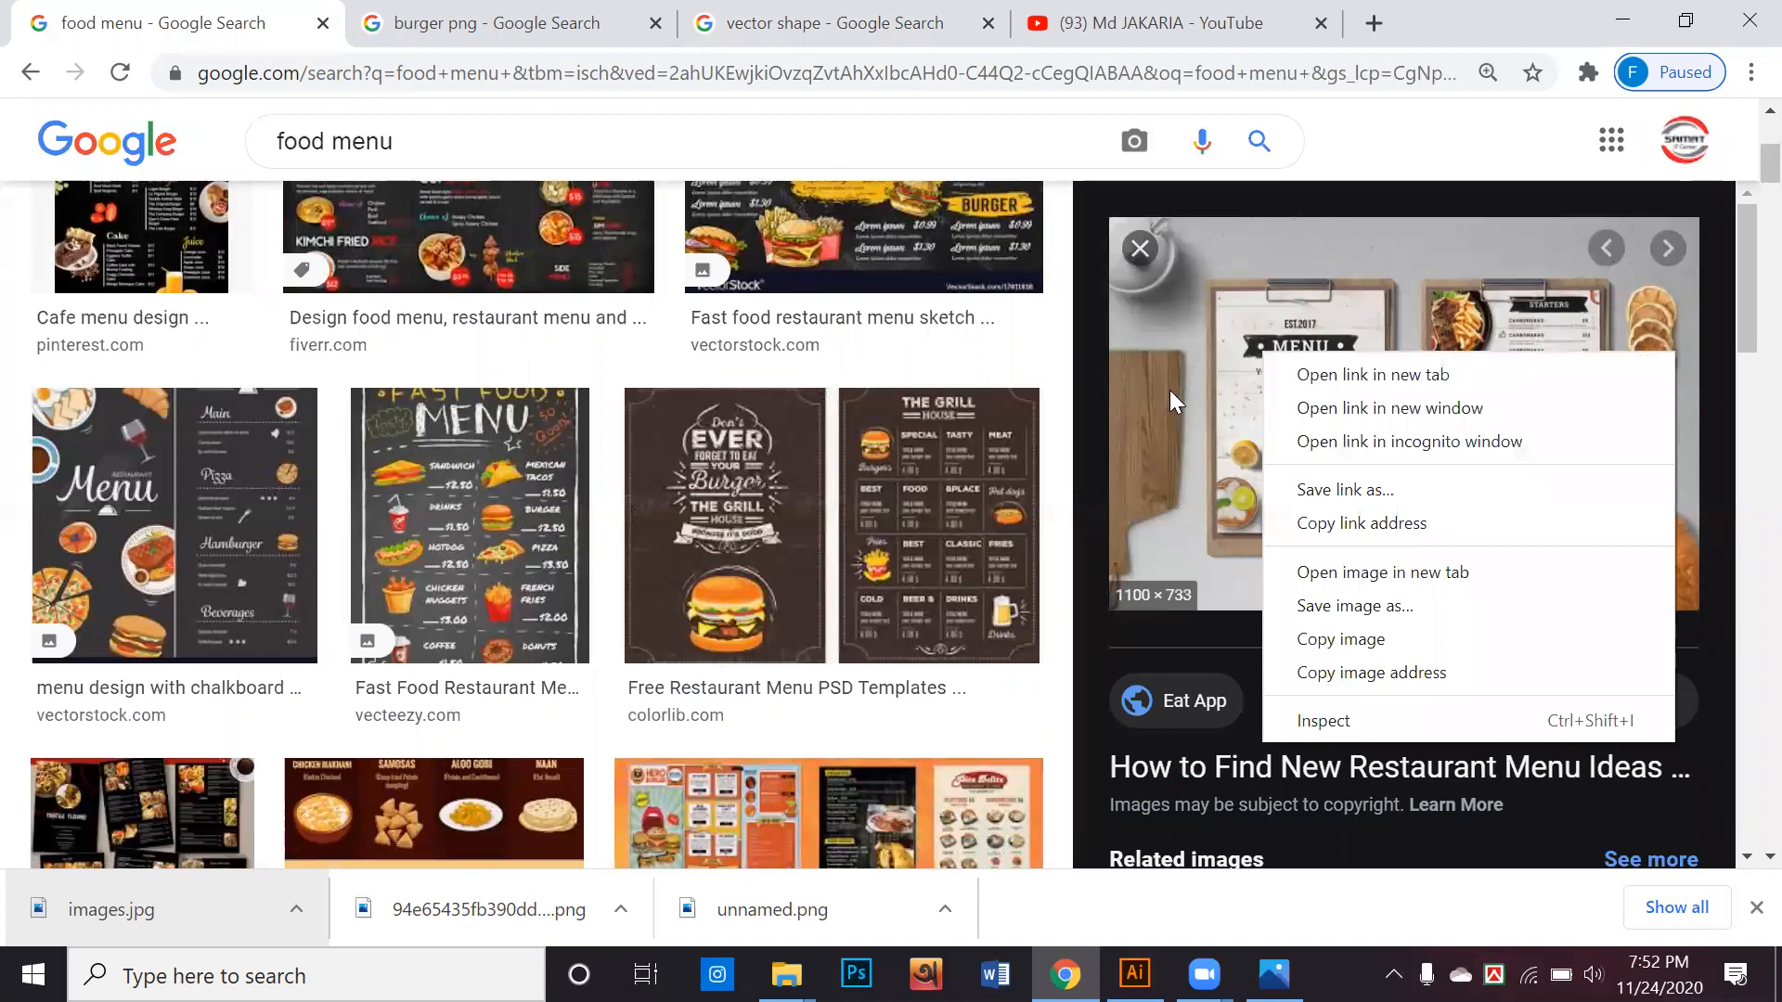
pyautogui.click(1494, 8)
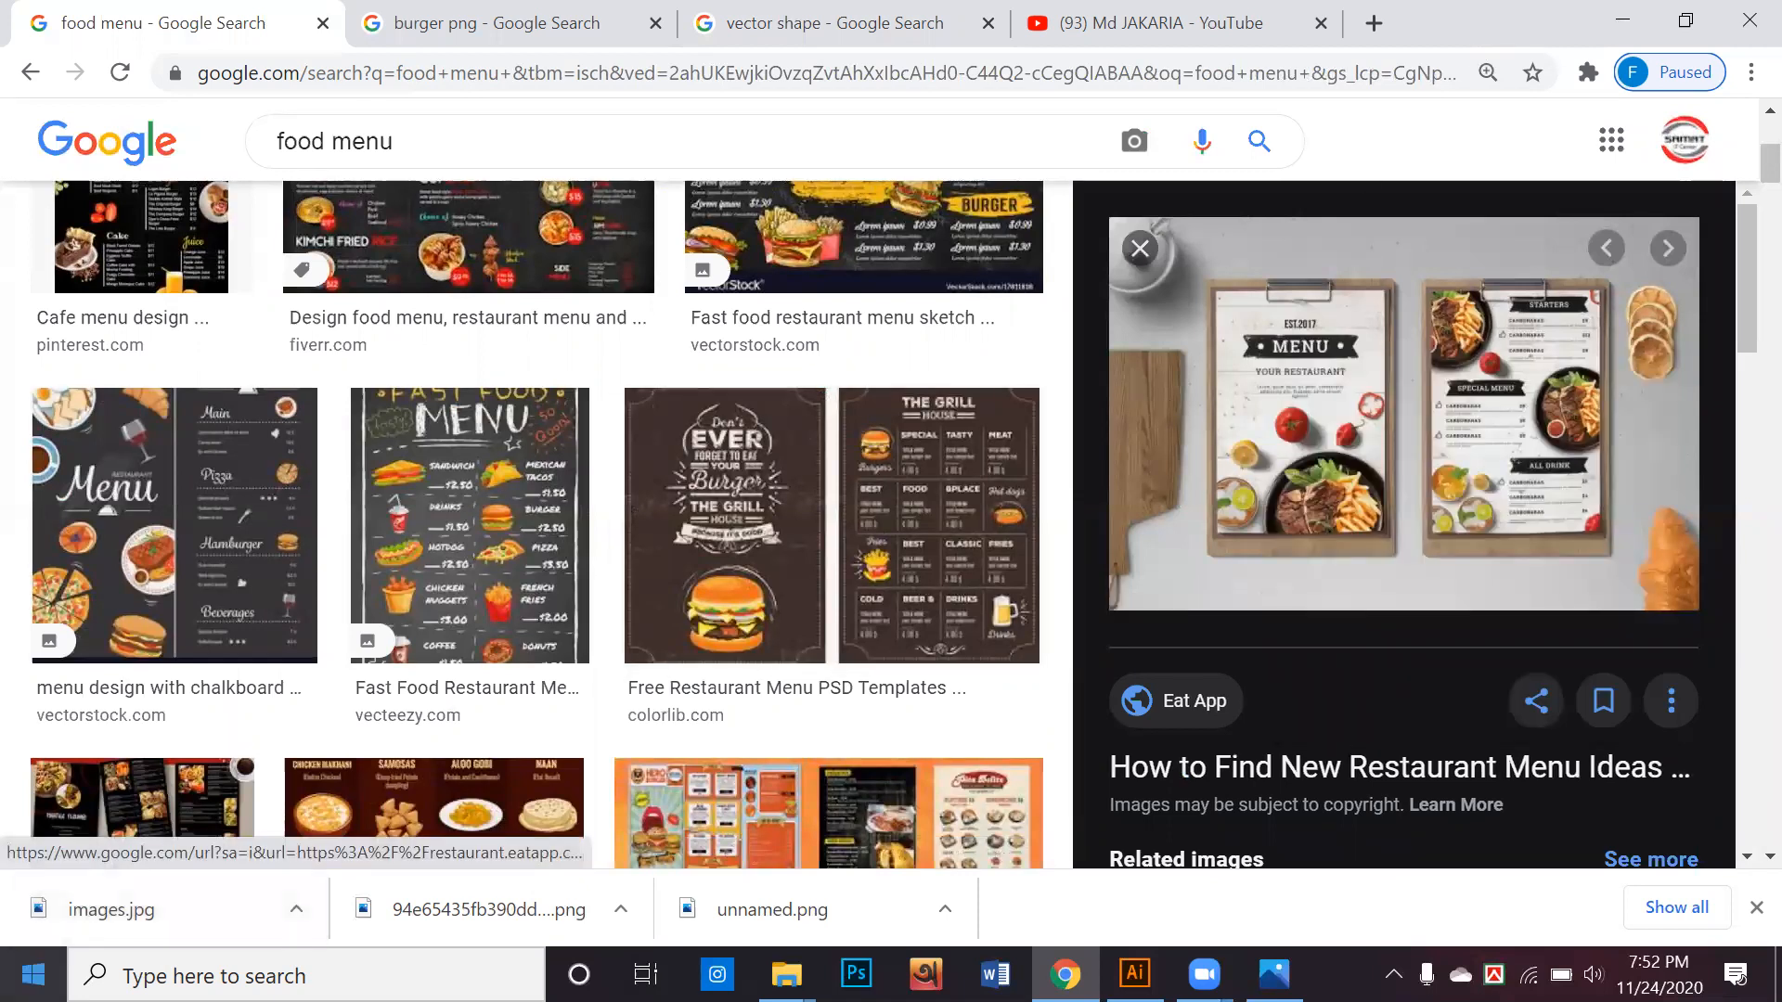
pyautogui.click(33, 974)
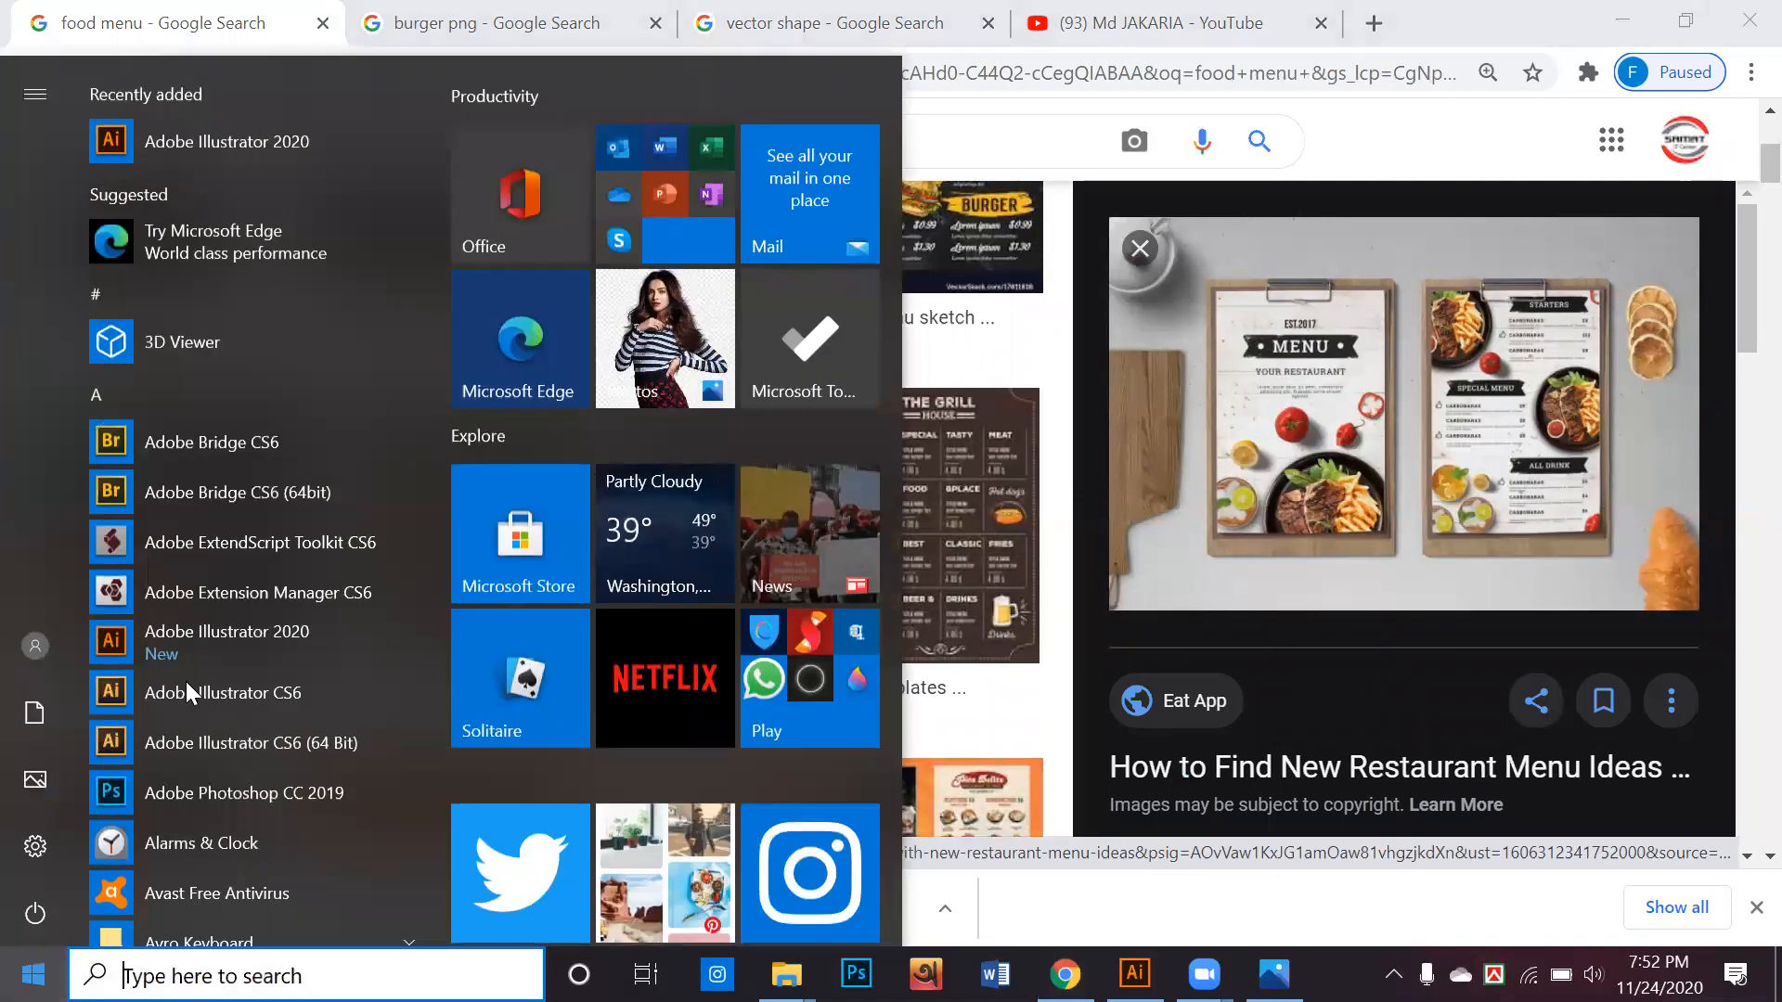
pyautogui.scroll(-10, 201, 726)
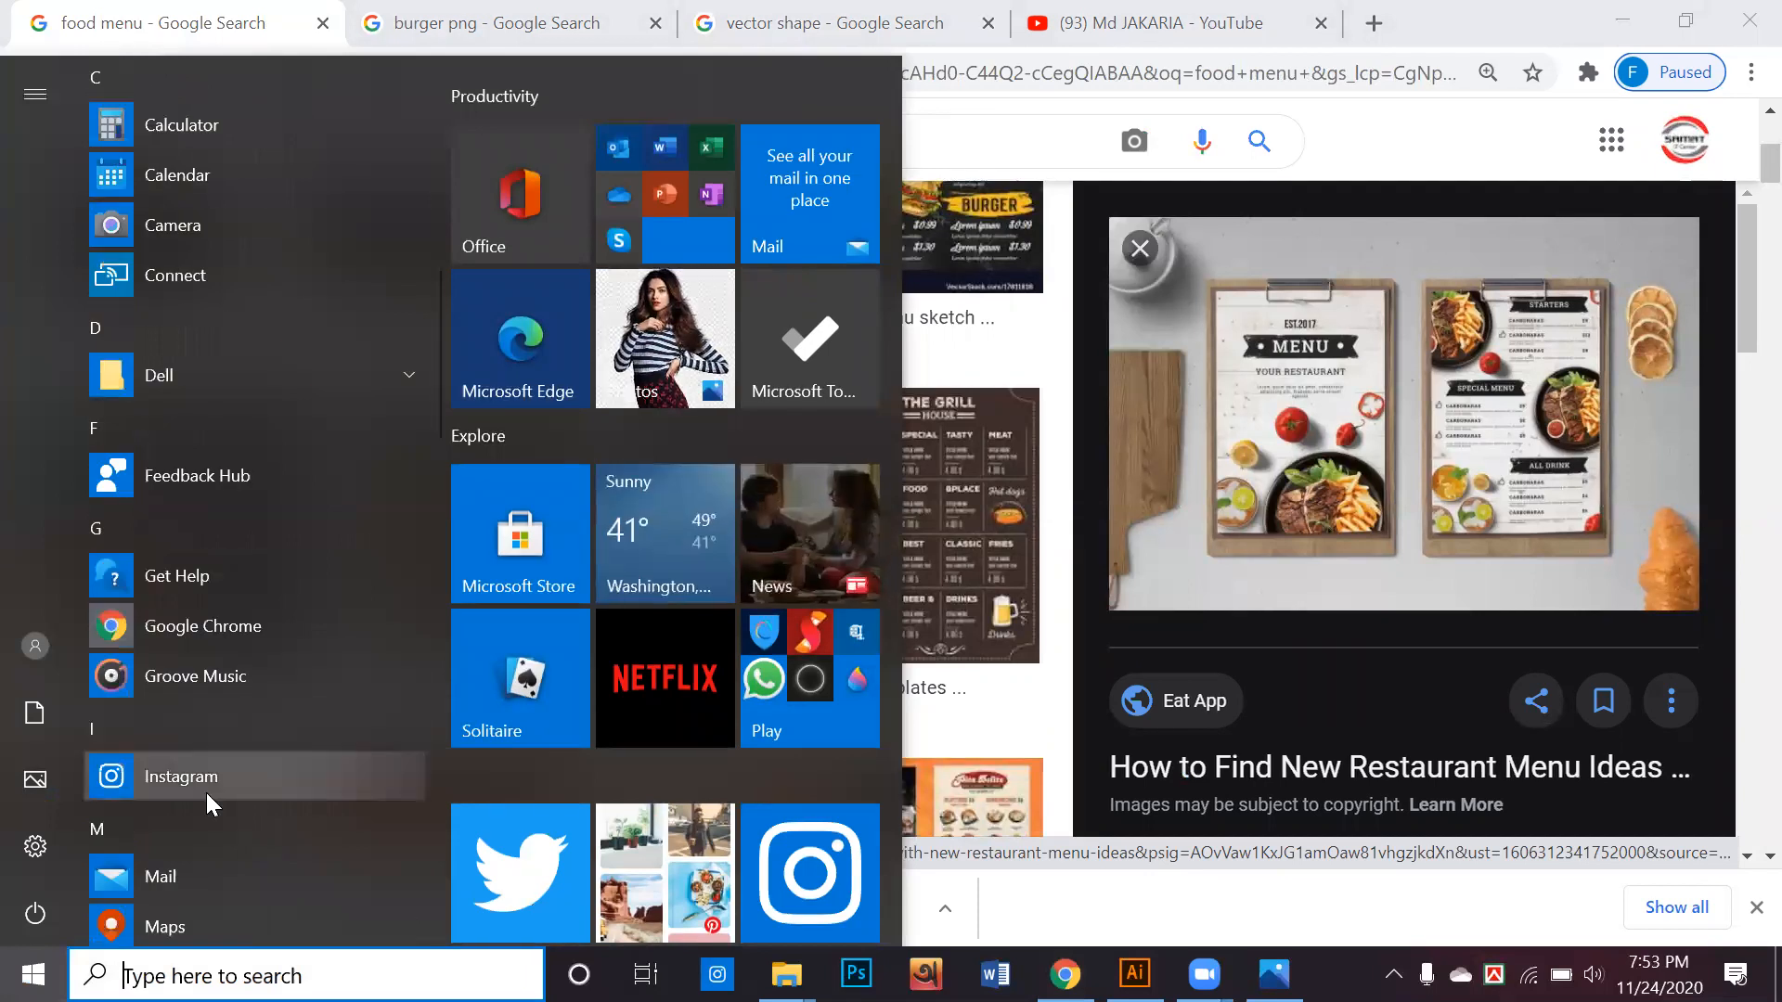
pyautogui.click(203, 799)
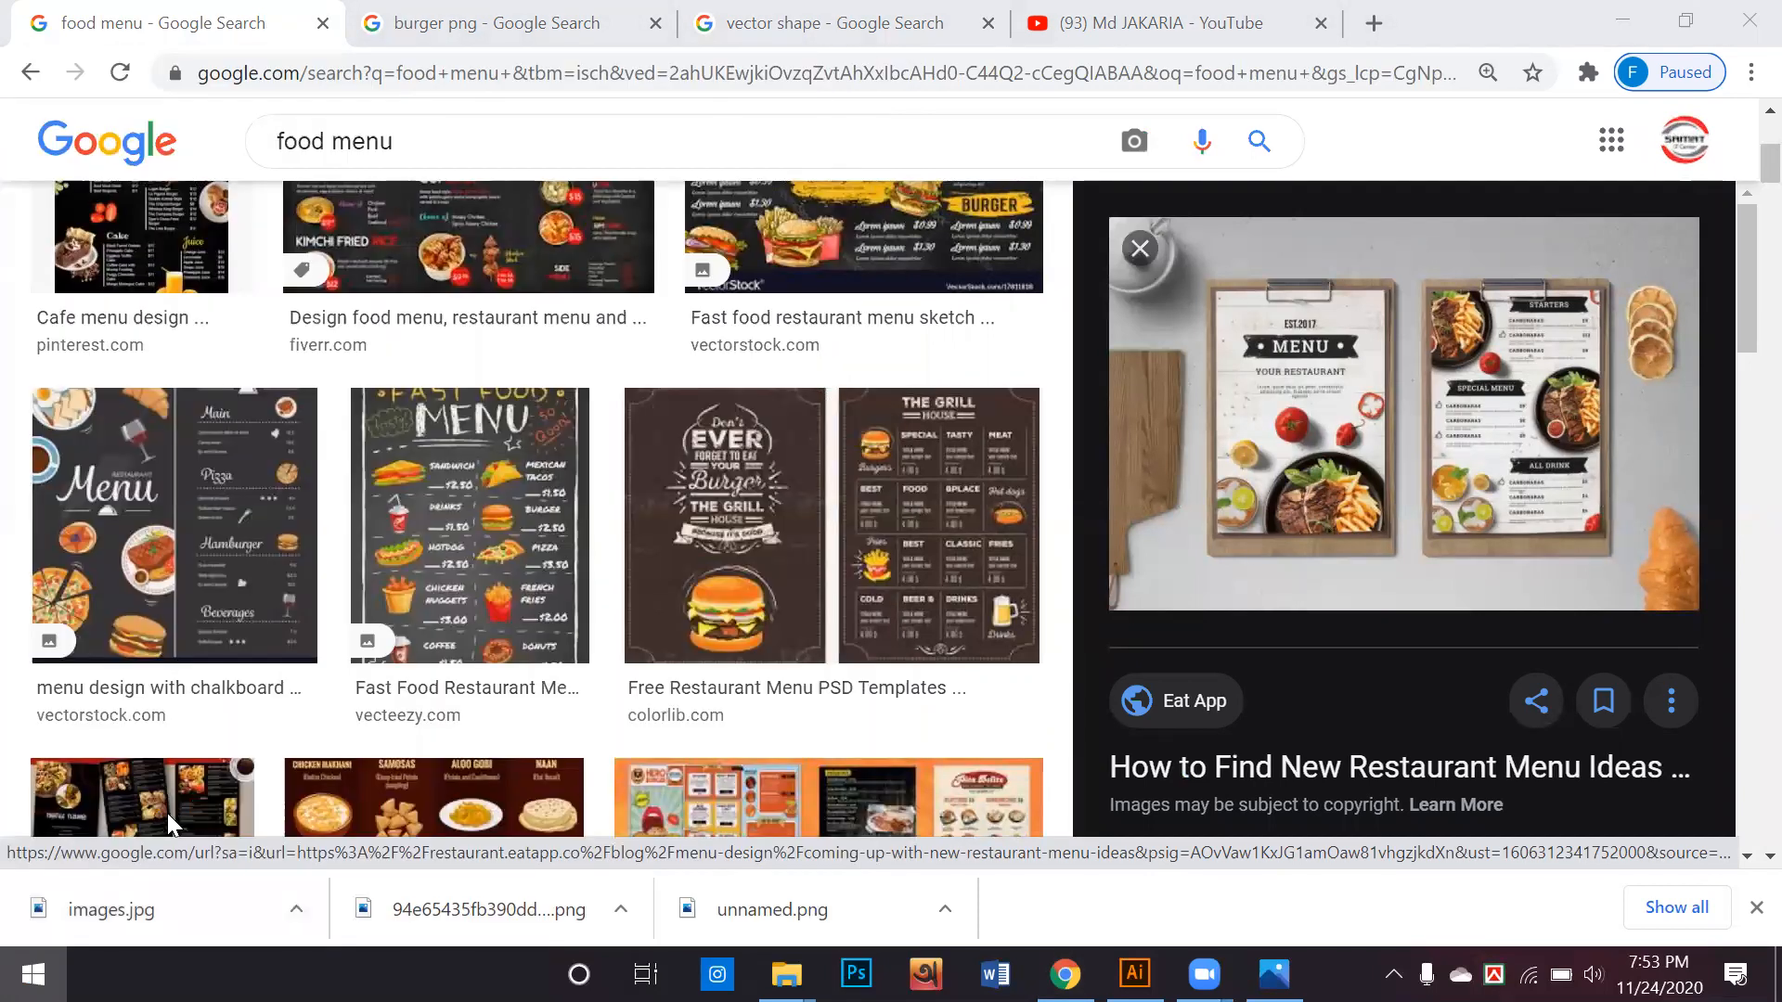
# Open Snipping Tool and capture a rectangular snip of the previewed Eat App menu image
pyautogui.press('super')
pyautogui.write('sni')
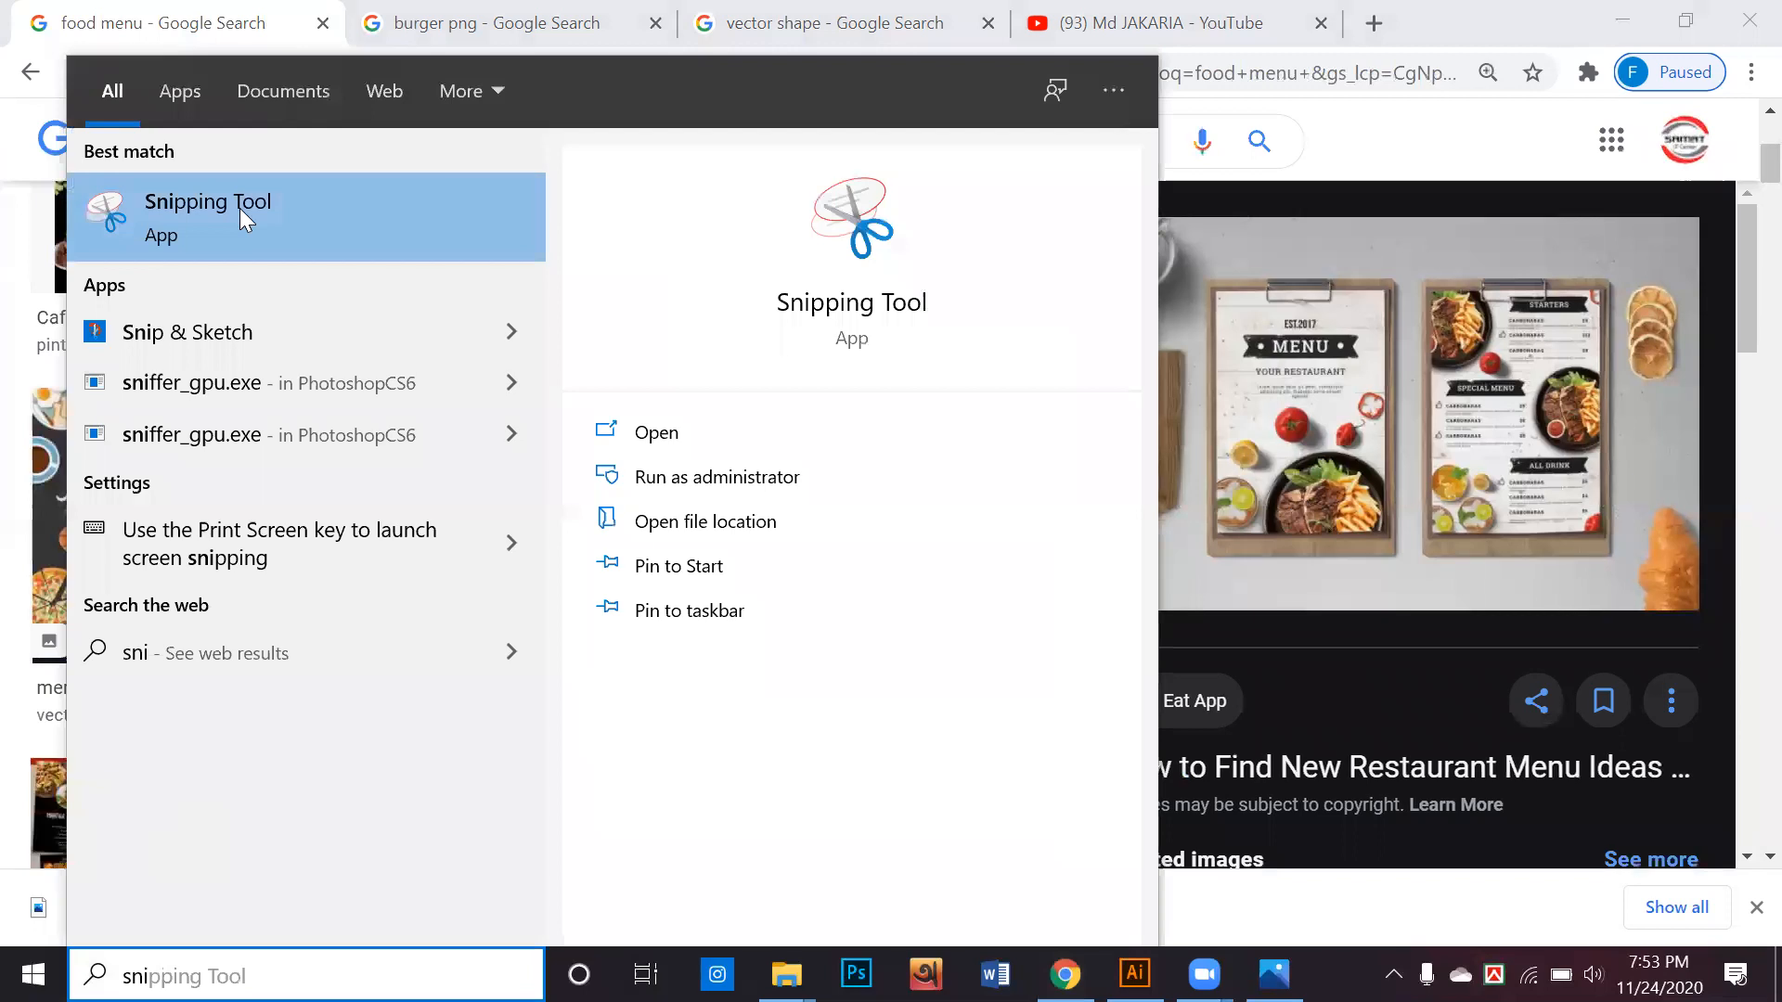
pyautogui.click(167, 237)
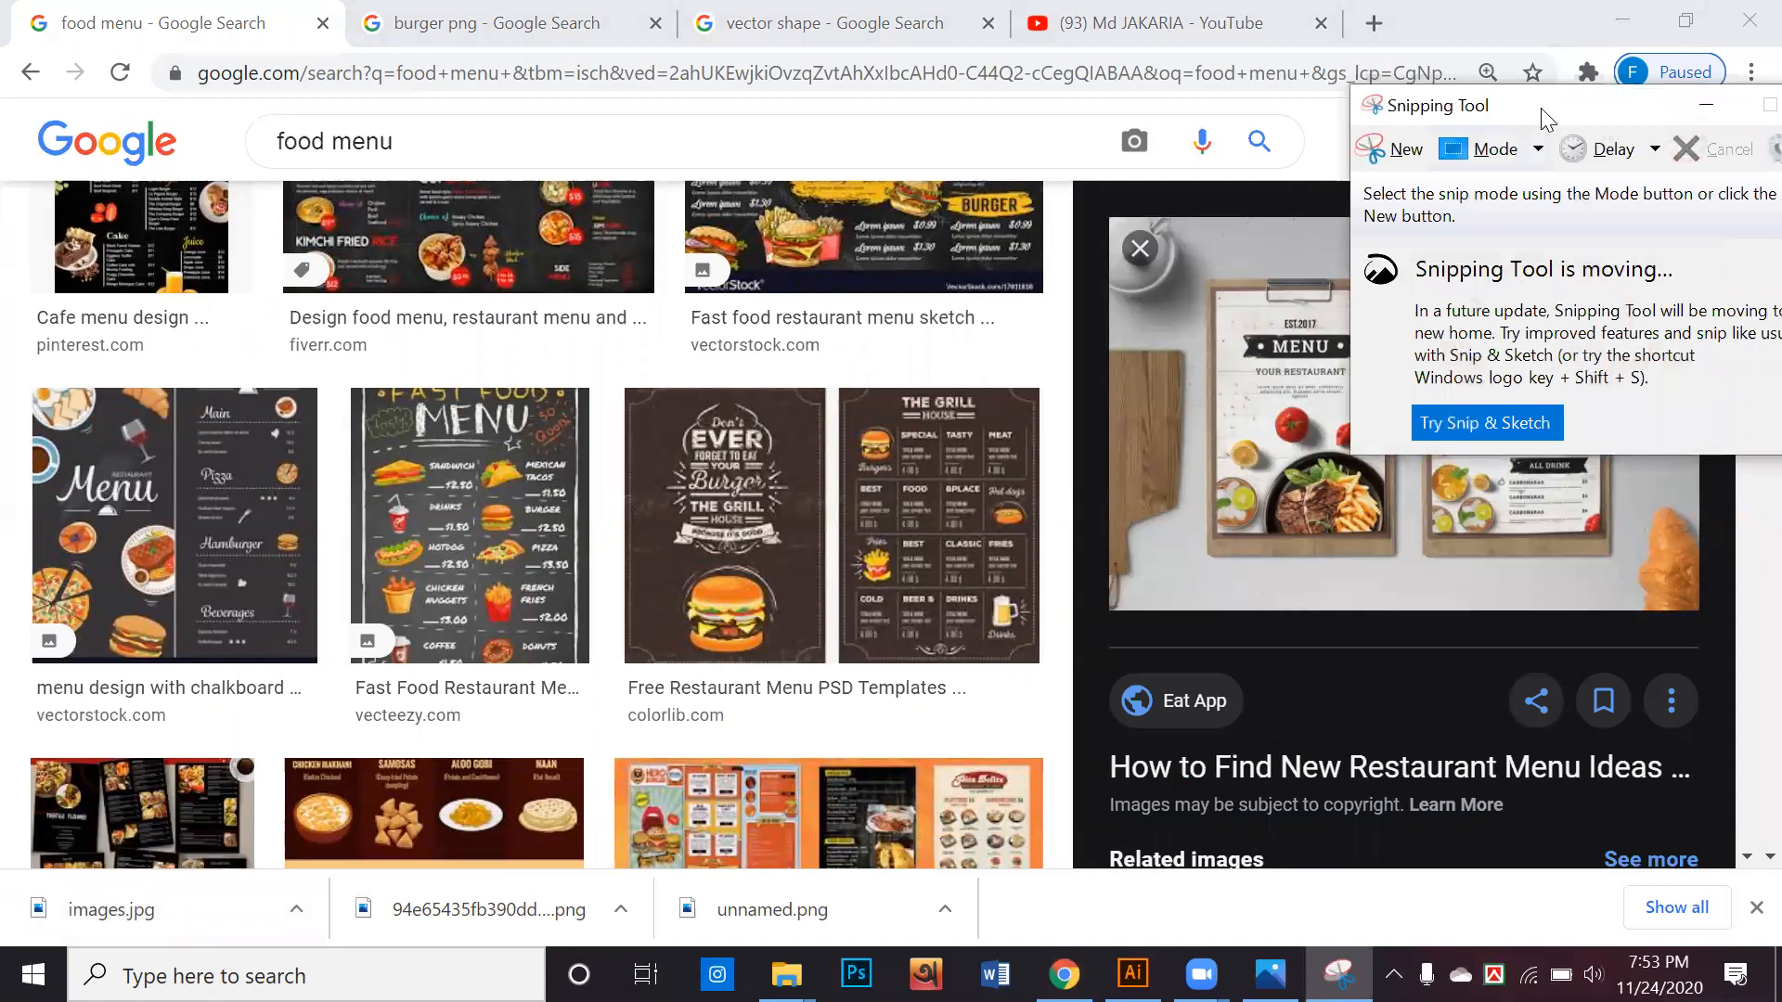
pyautogui.moveTo(1545, 119); pyautogui.dragTo(965, 141)
pyautogui.click(839, 186)
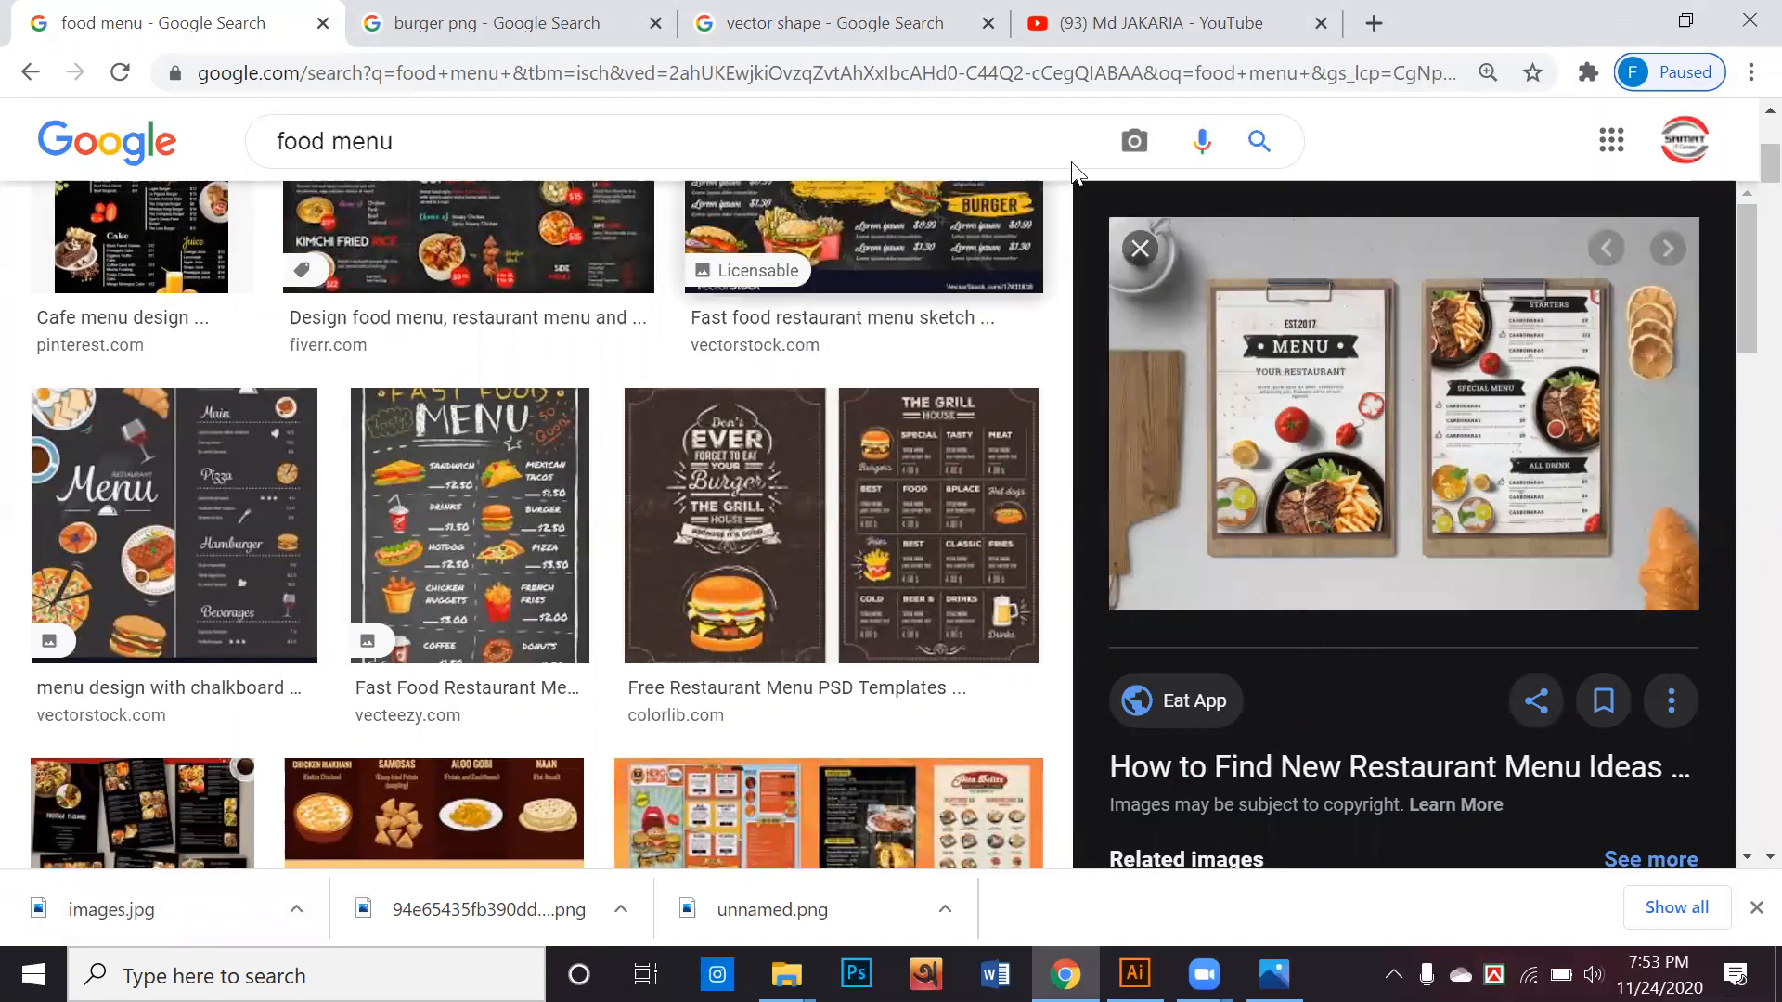
pyautogui.moveTo(1096, 206); pyautogui.dragTo(1704, 617)
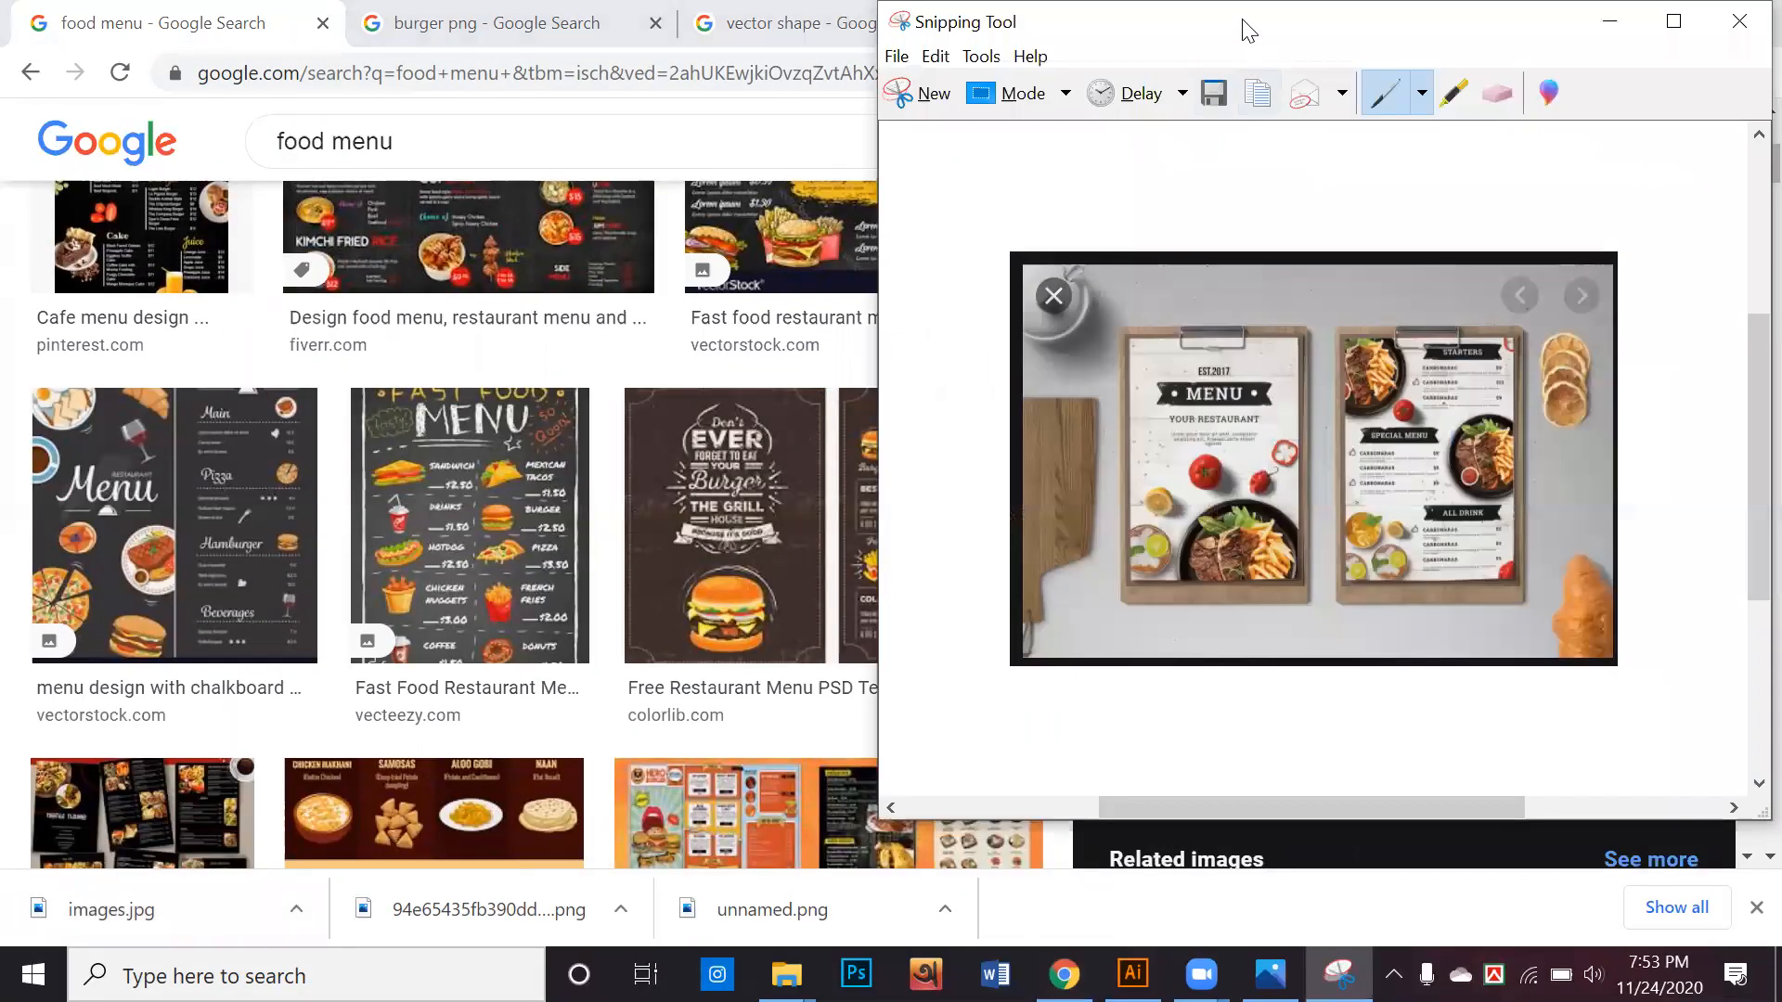
# Save the menu snip as a JPEG file named Capture in a new Desktop folder named pf
pyautogui.moveTo(1248, 31); pyautogui.dragTo(853, 116)
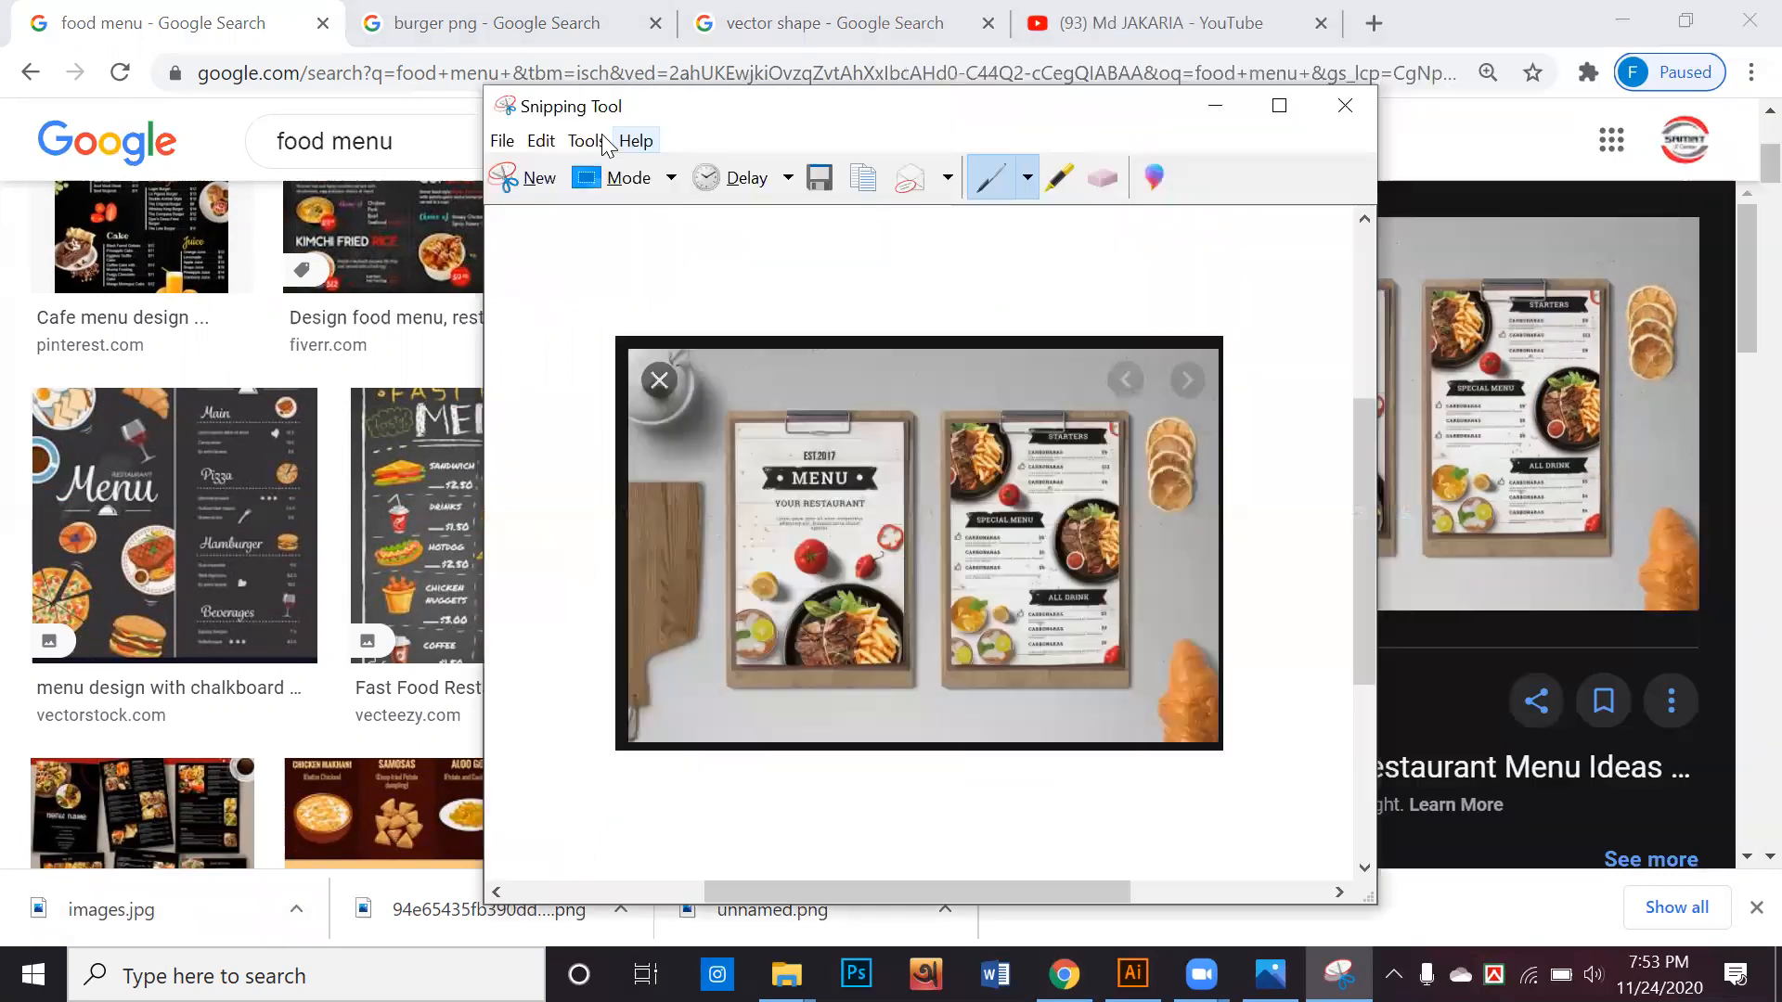
pyautogui.click(502, 140)
pyautogui.click(522, 214)
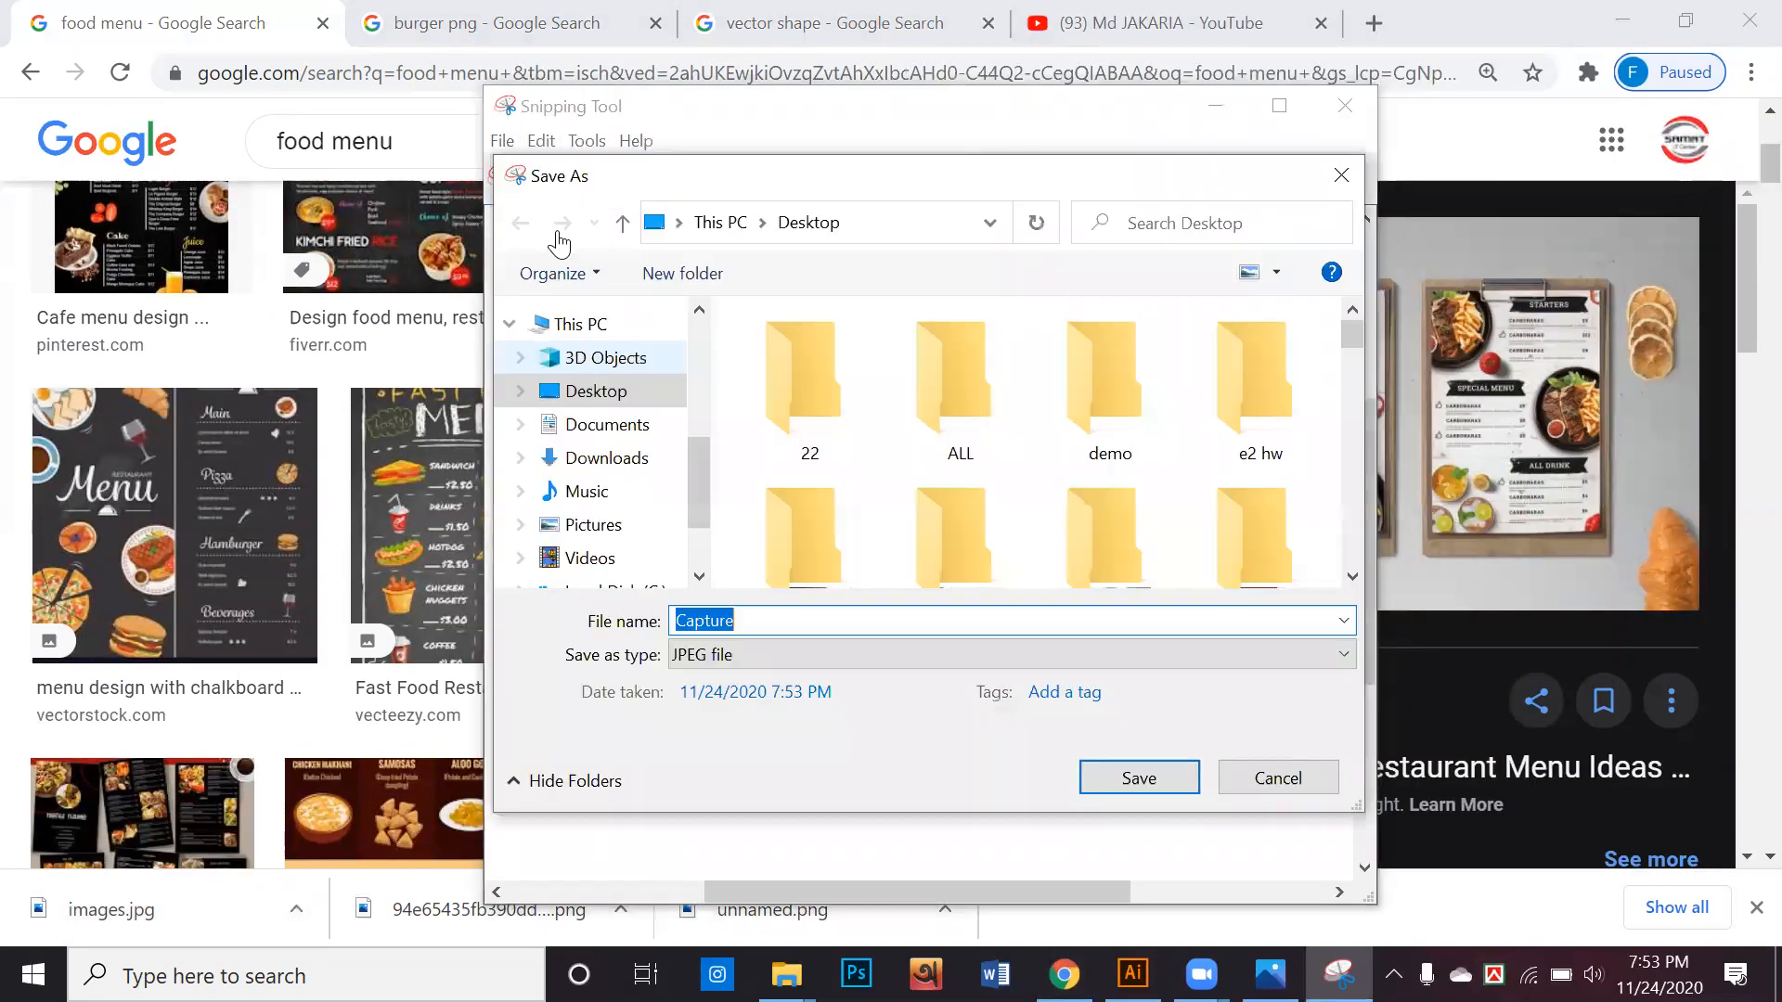
pyautogui.rightClick(897, 458)
pyautogui.moveTo(1088, 754)
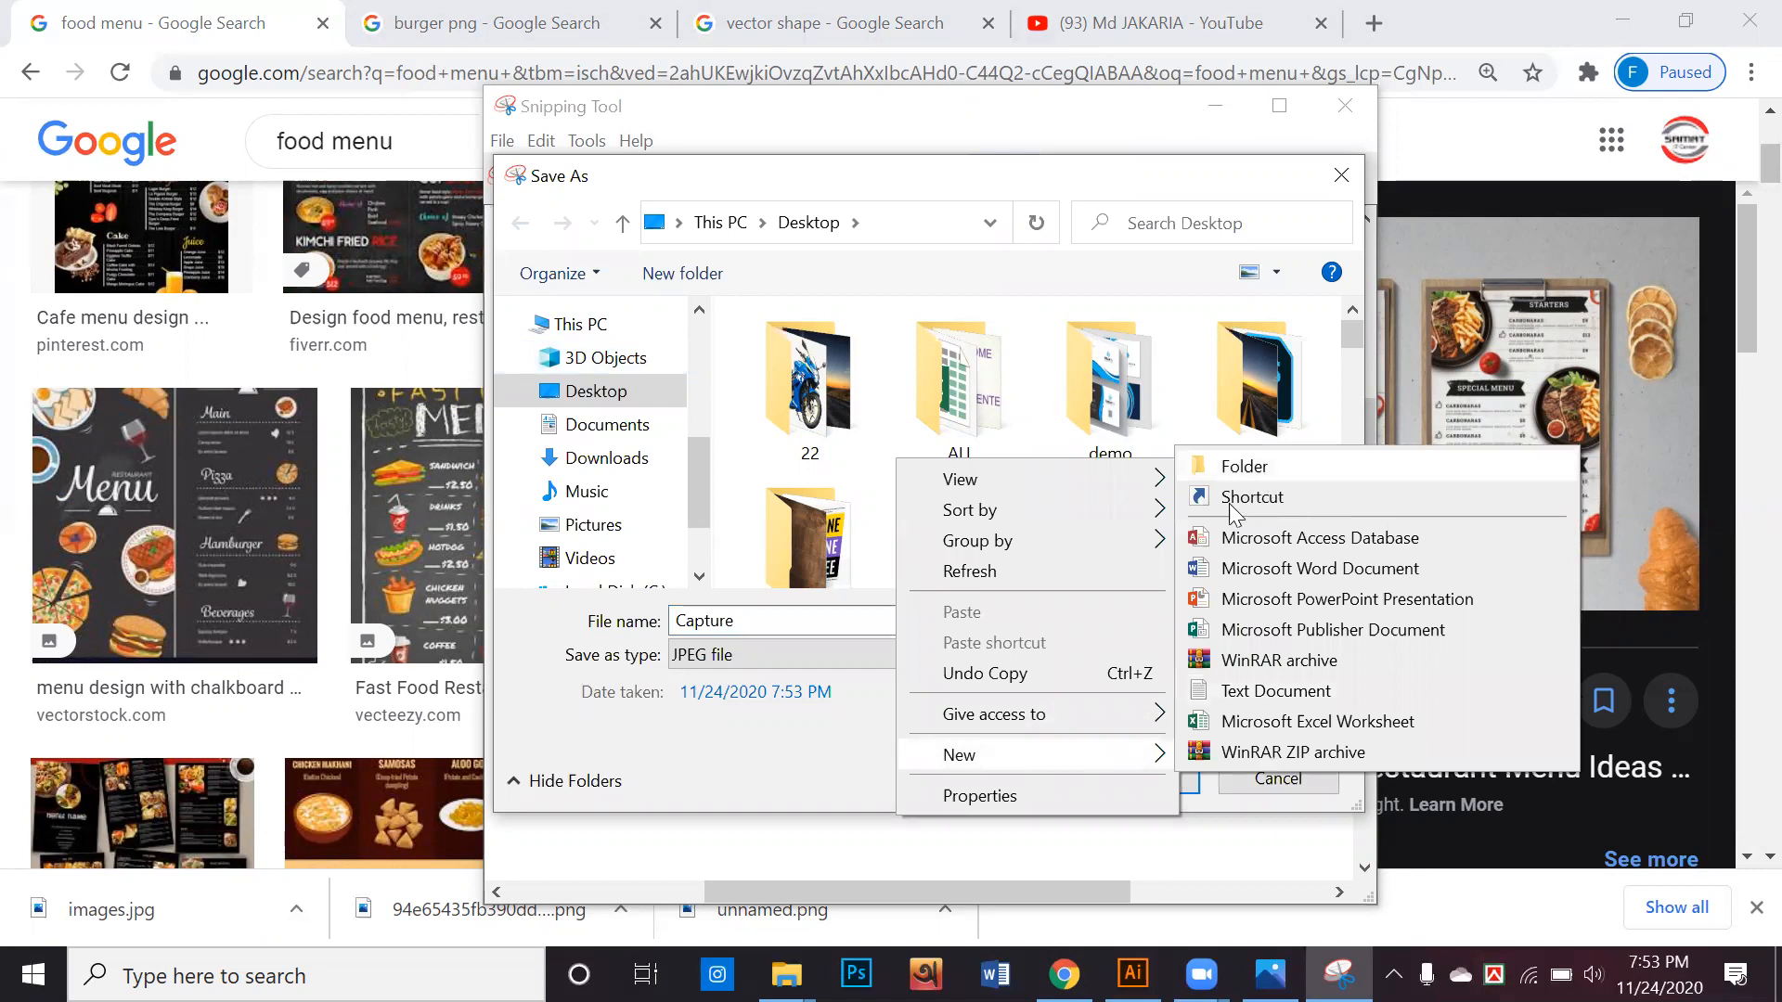
pyautogui.click(1234, 467)
pyautogui.write('p')
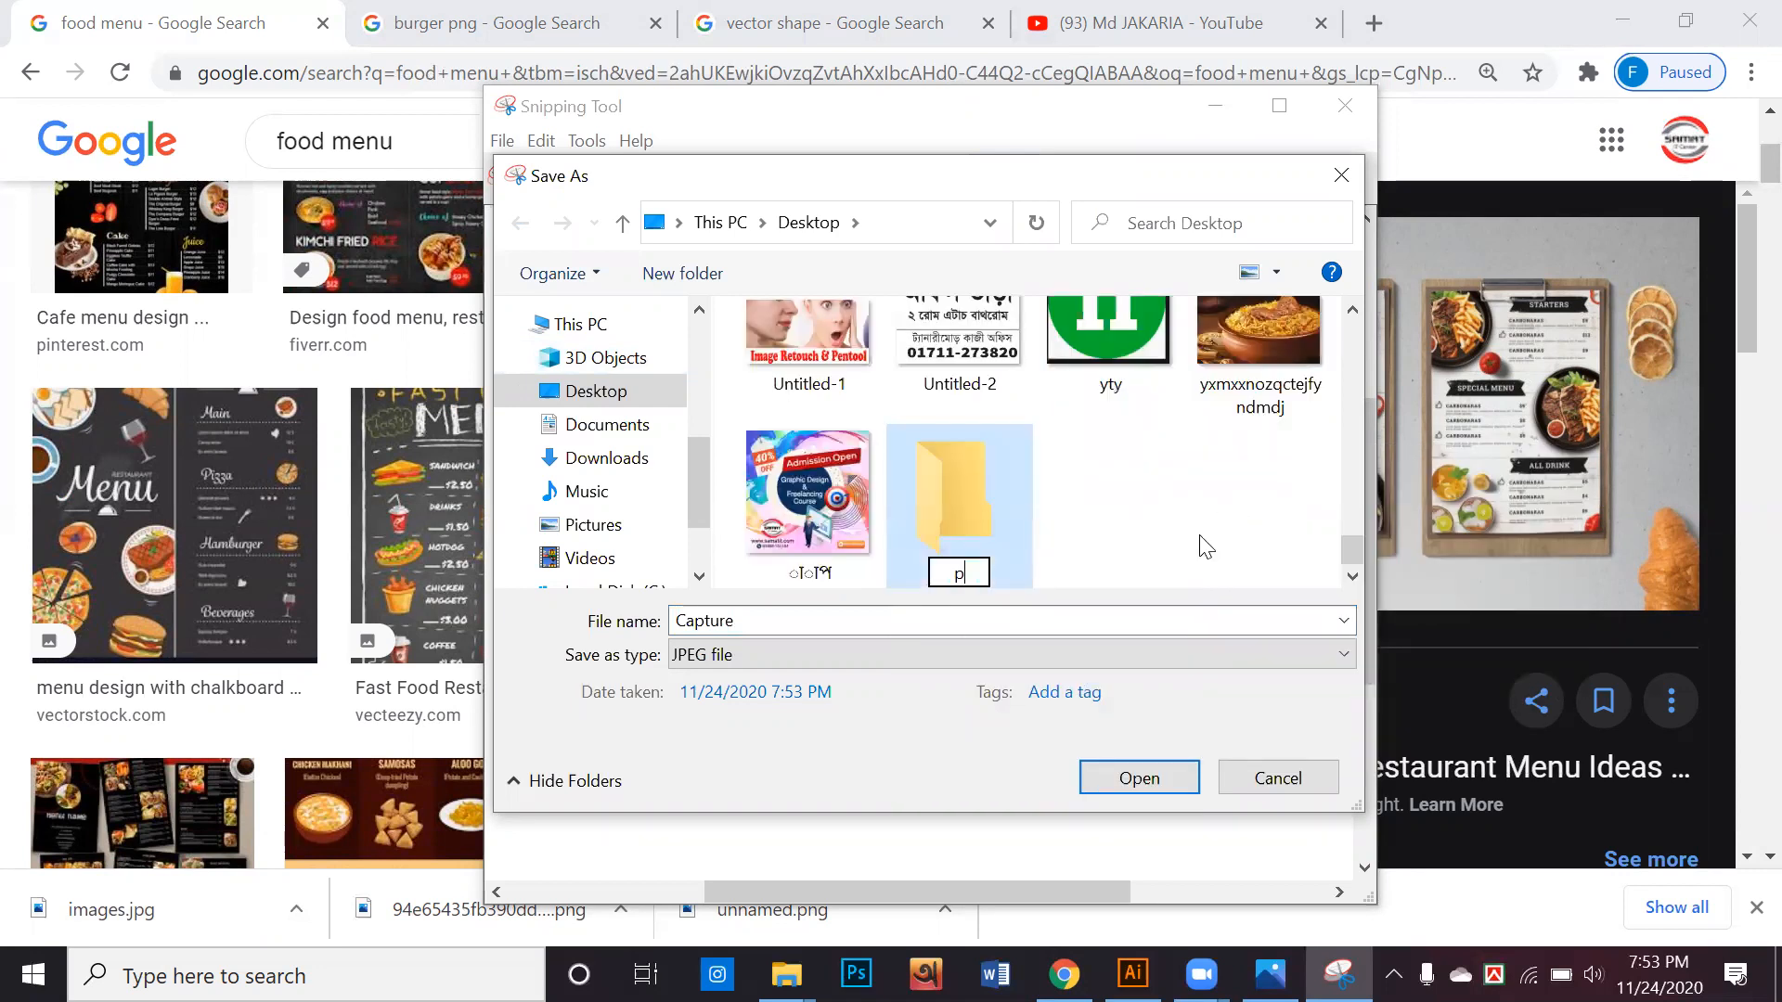
pyautogui.write('f')
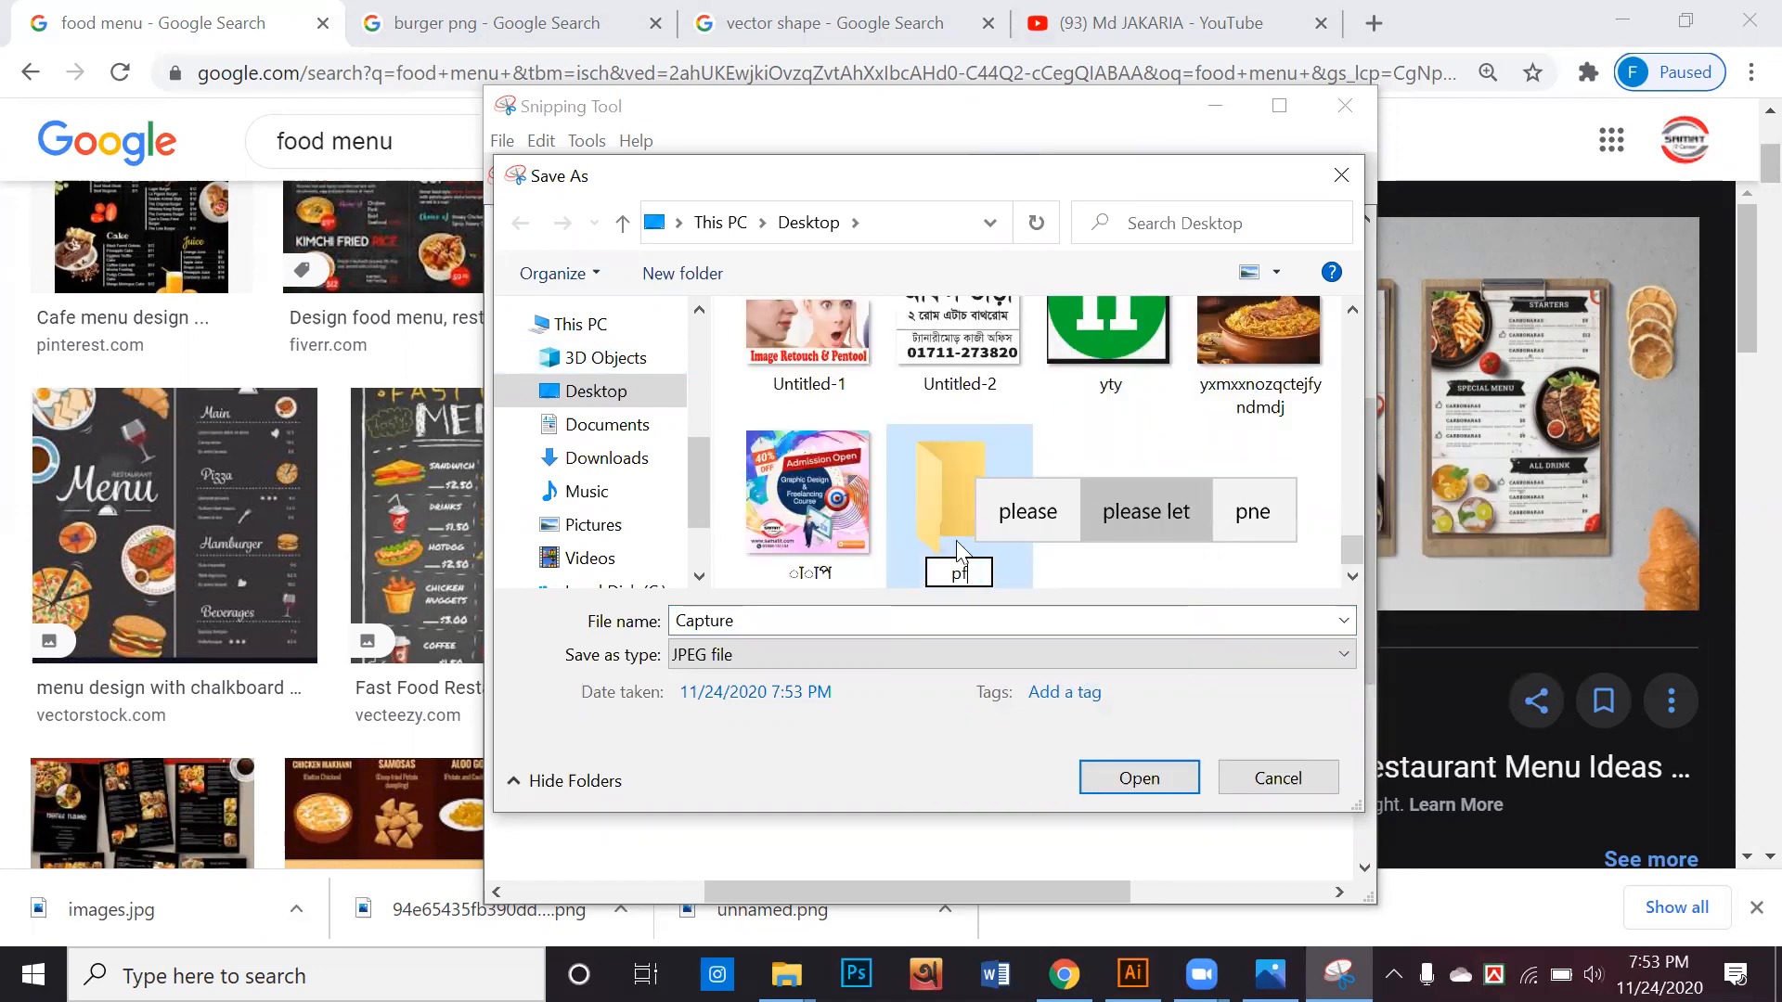
pyautogui.press('Return')
pyautogui.click(1171, 779)
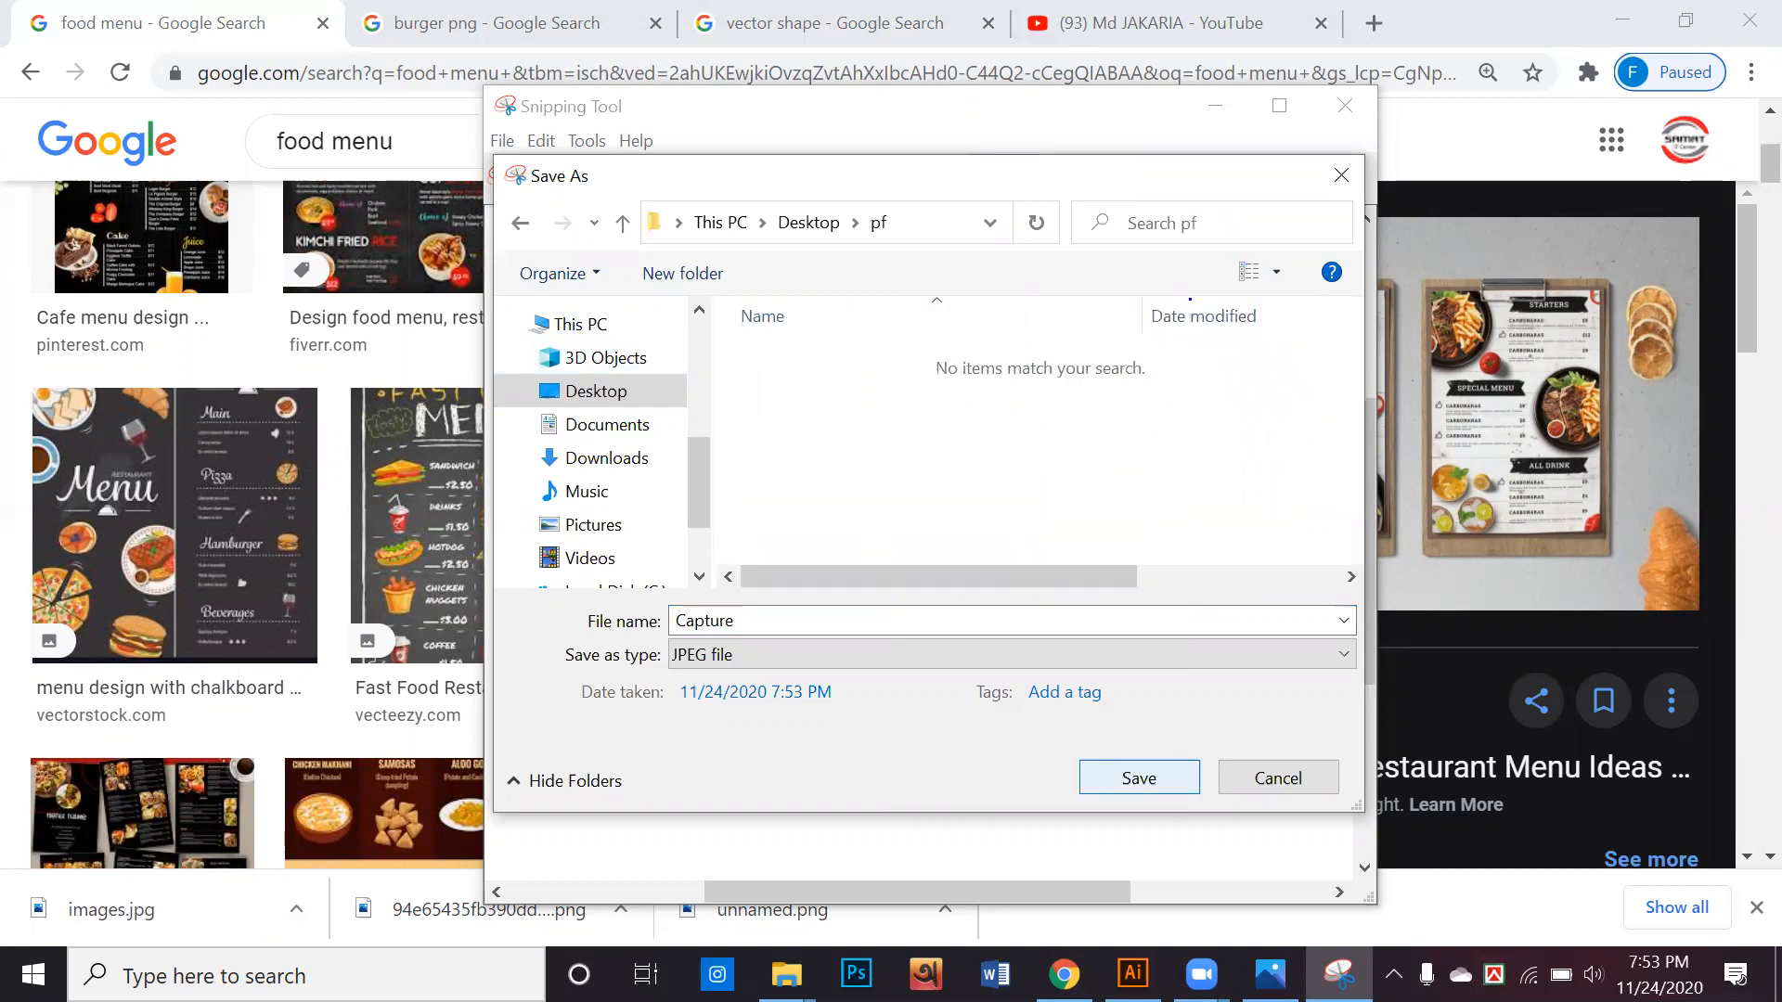
pyautogui.click(1171, 780)
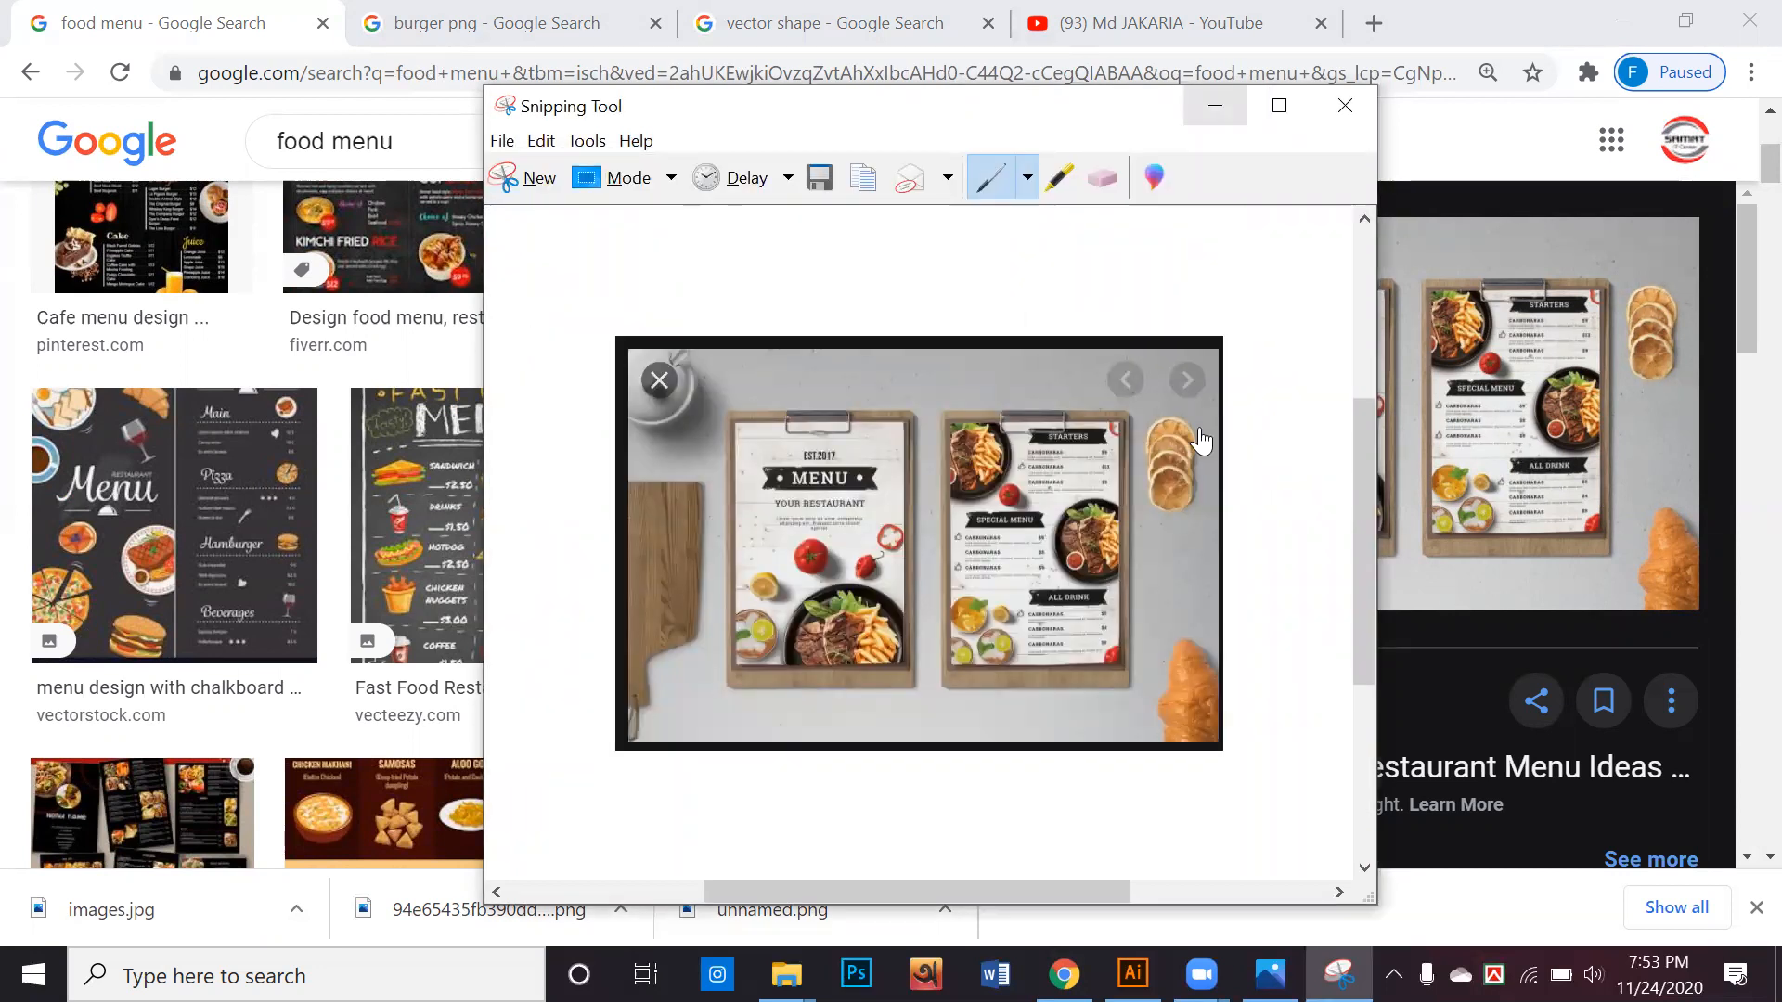
# Return to Chrome and preview the Freelancer white fast food restaurant menu entry #52 from the related images
pyautogui.scroll(-2, 1203, 439)
pyautogui.scroll(-4, 1203, 439)
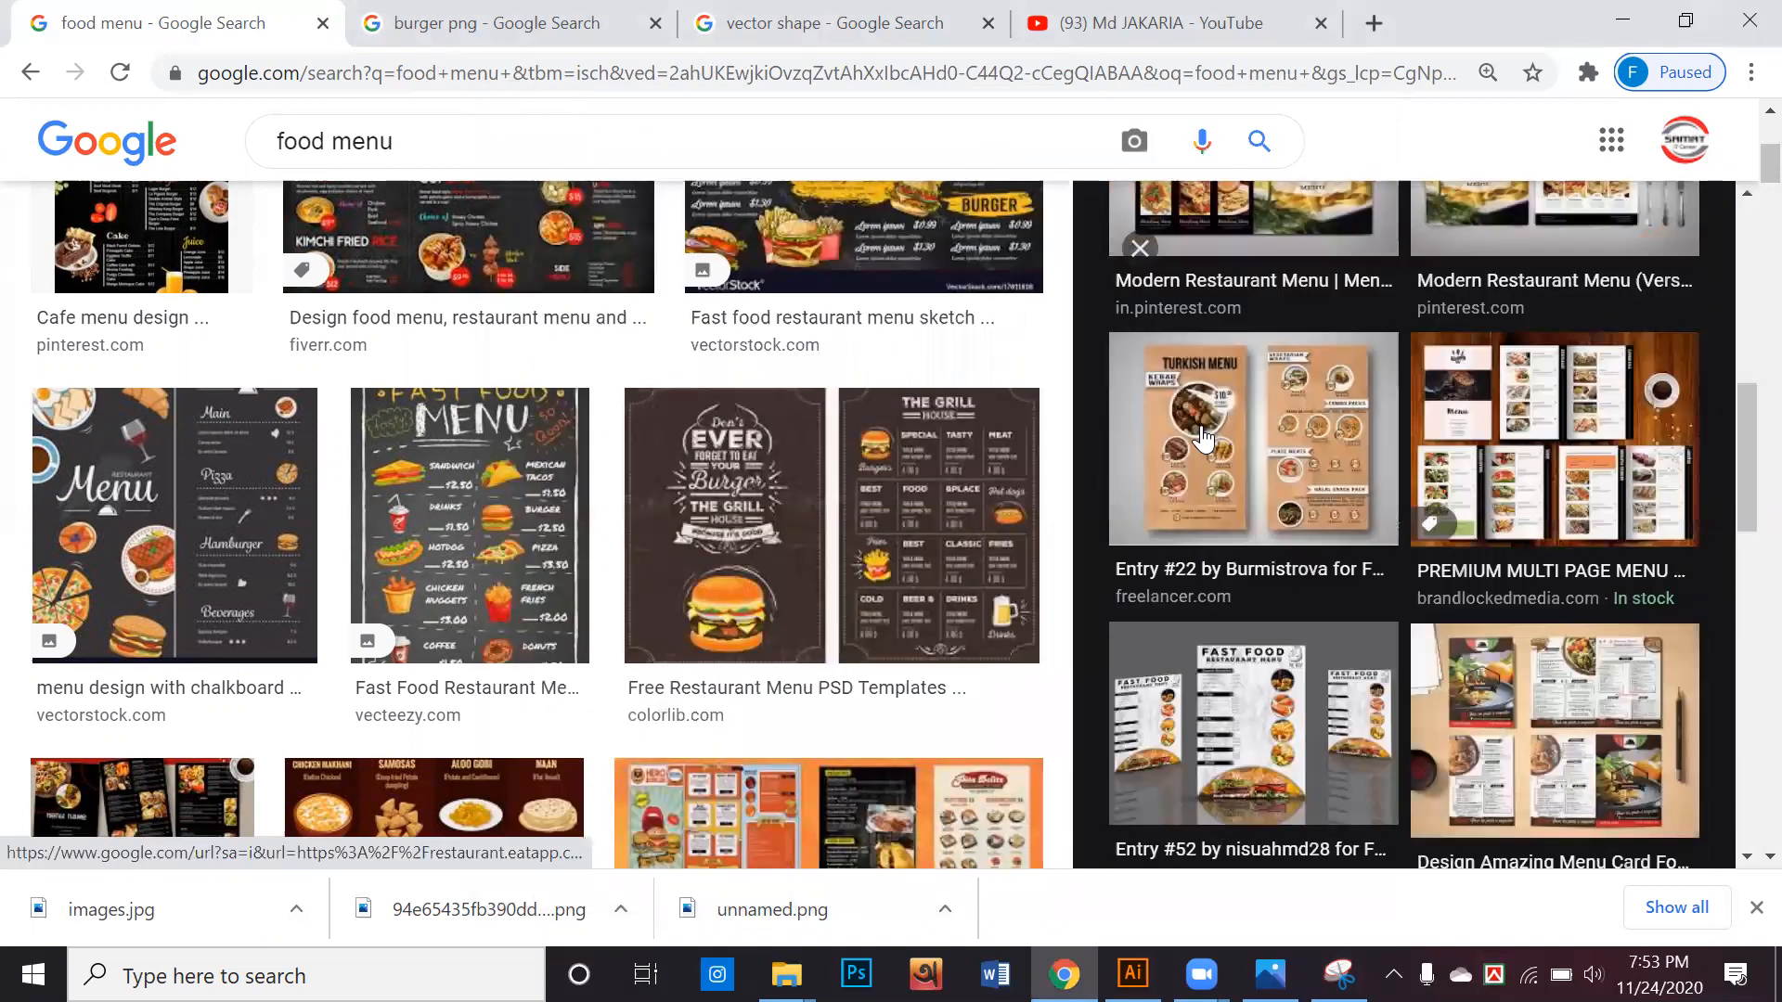
pyautogui.scroll(-3, 1235, 408)
pyautogui.click(1221, 382)
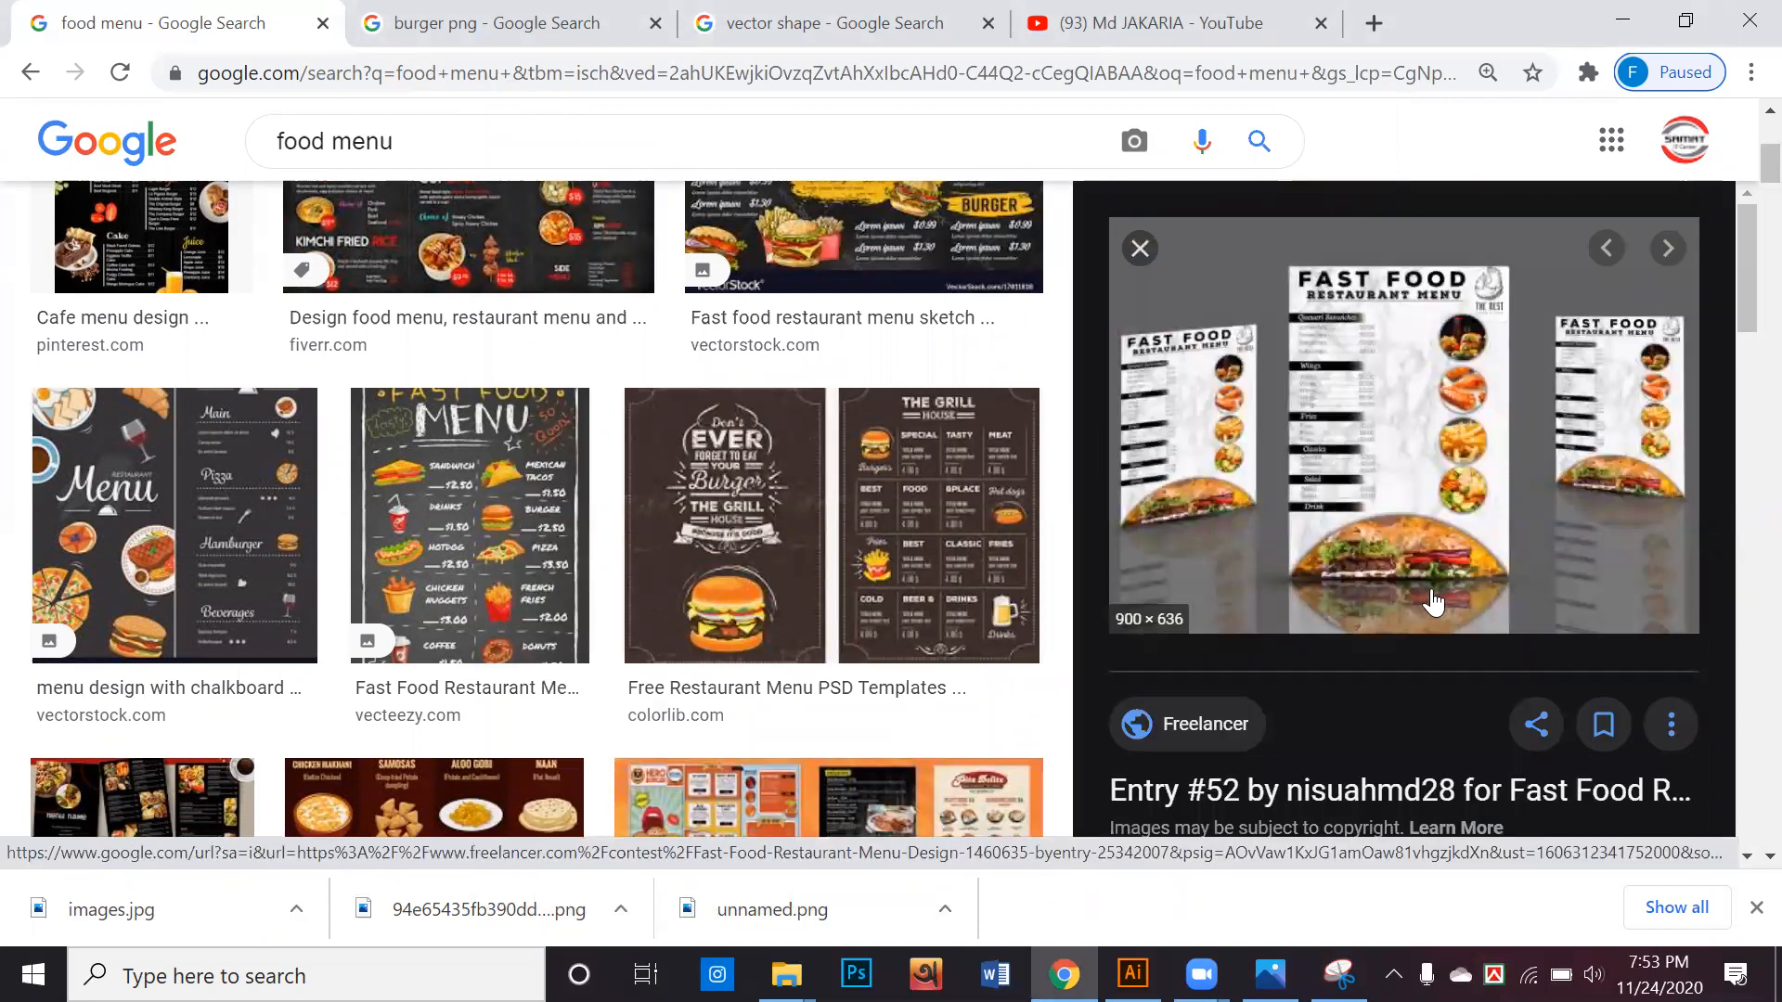
# Look through the images related to the fast food restaurant menu preview for more design references
pyautogui.scroll(-3, 1434, 604)
pyautogui.scroll(-5, 1433, 603)
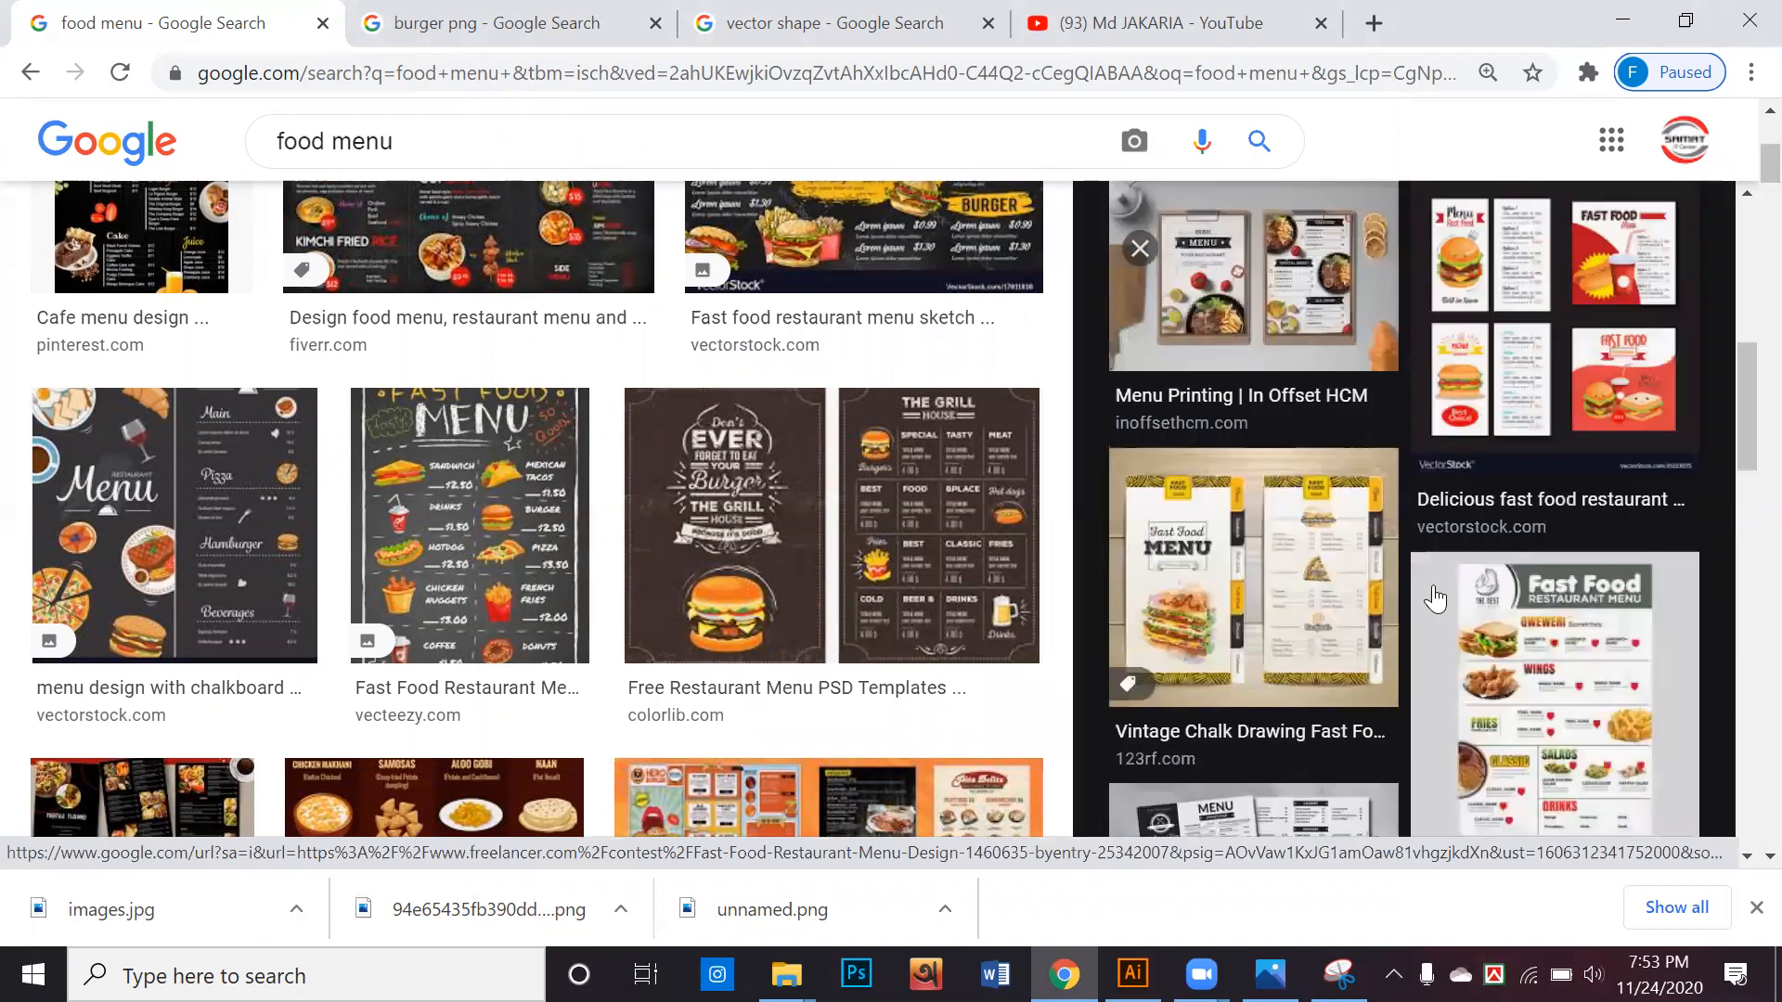
pyautogui.scroll(-4, 1436, 599)
pyautogui.scroll(-8, 1434, 596)
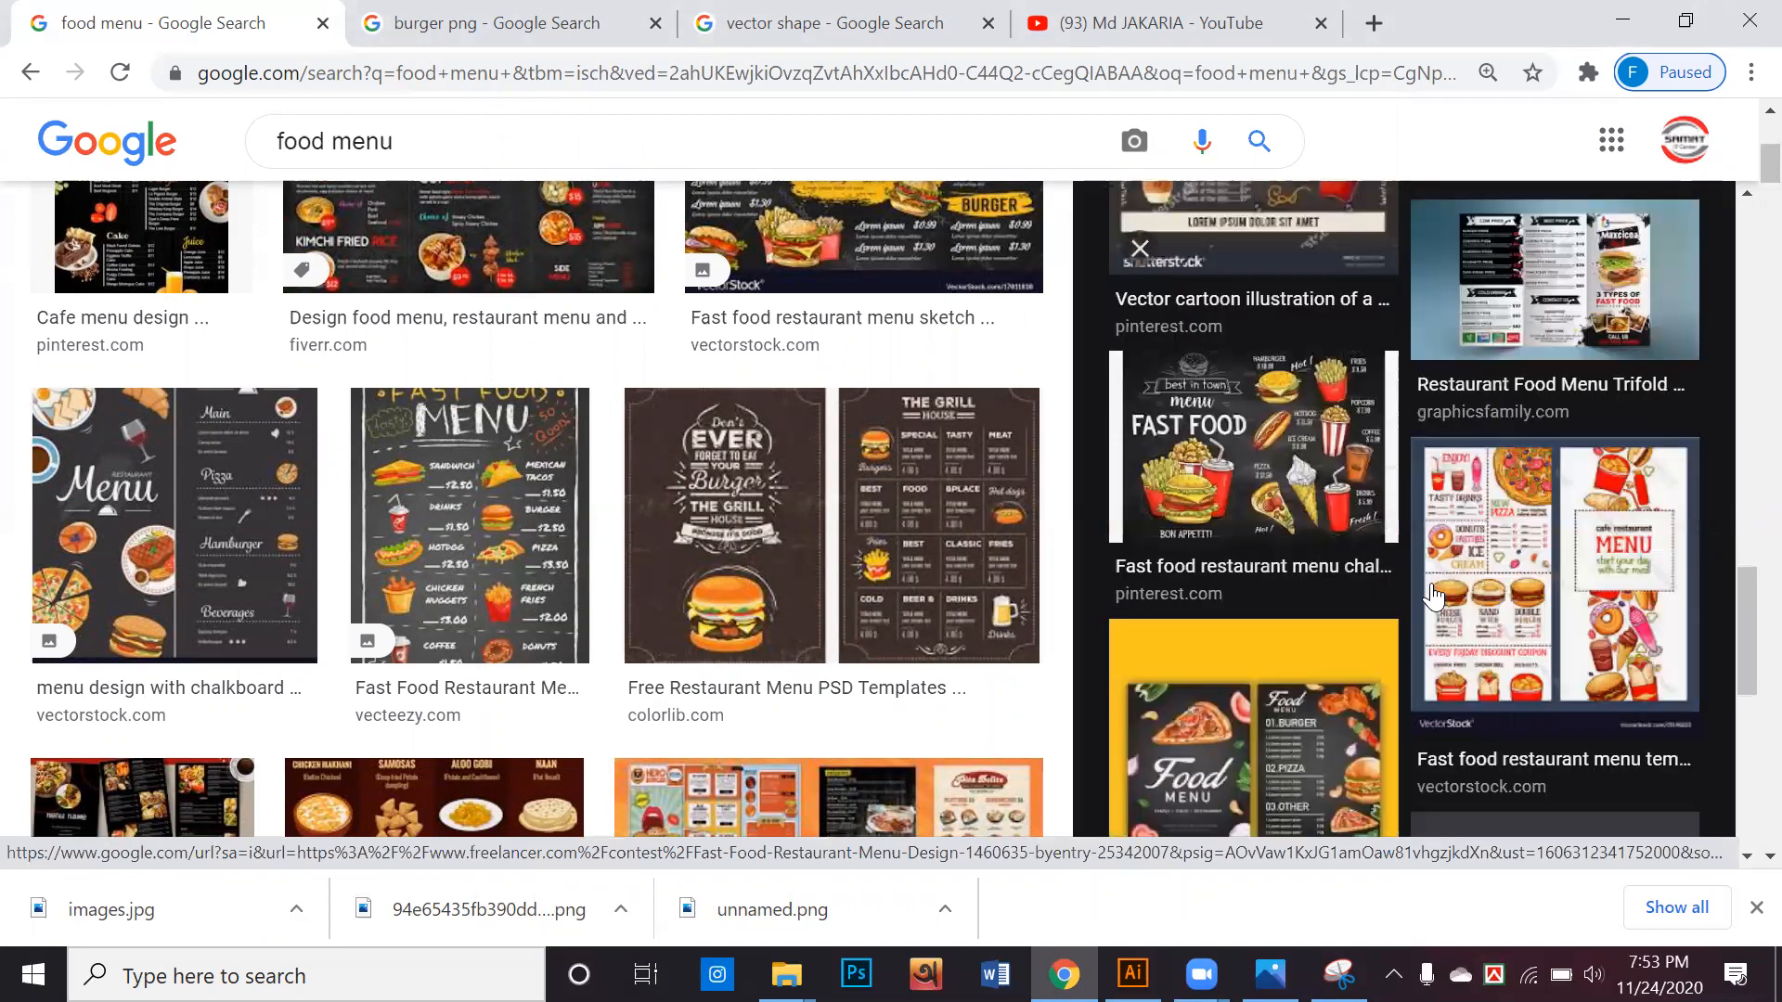
# Look through the rest of the related images and the food menu results for more menu card references
pyautogui.scroll(-3, 1434, 599)
pyautogui.scroll(-2, 1432, 596)
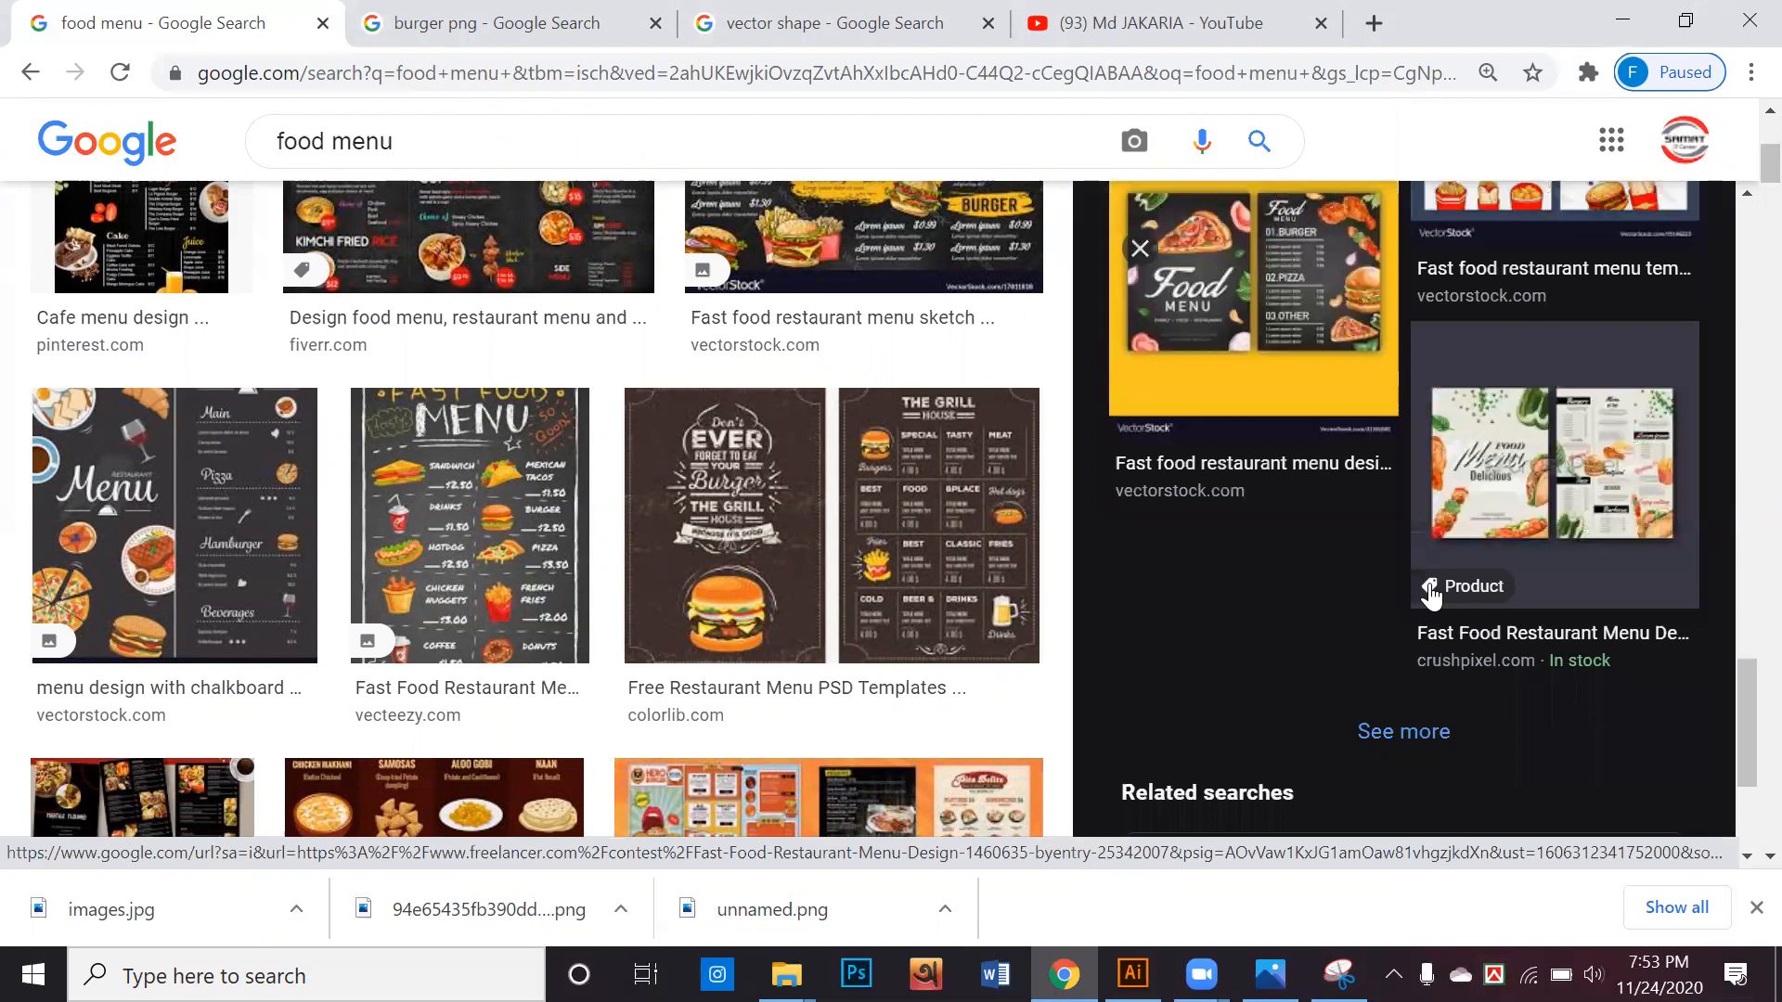
pyautogui.scroll(-2, 1401, 601)
pyautogui.scroll(-5, 849, 590)
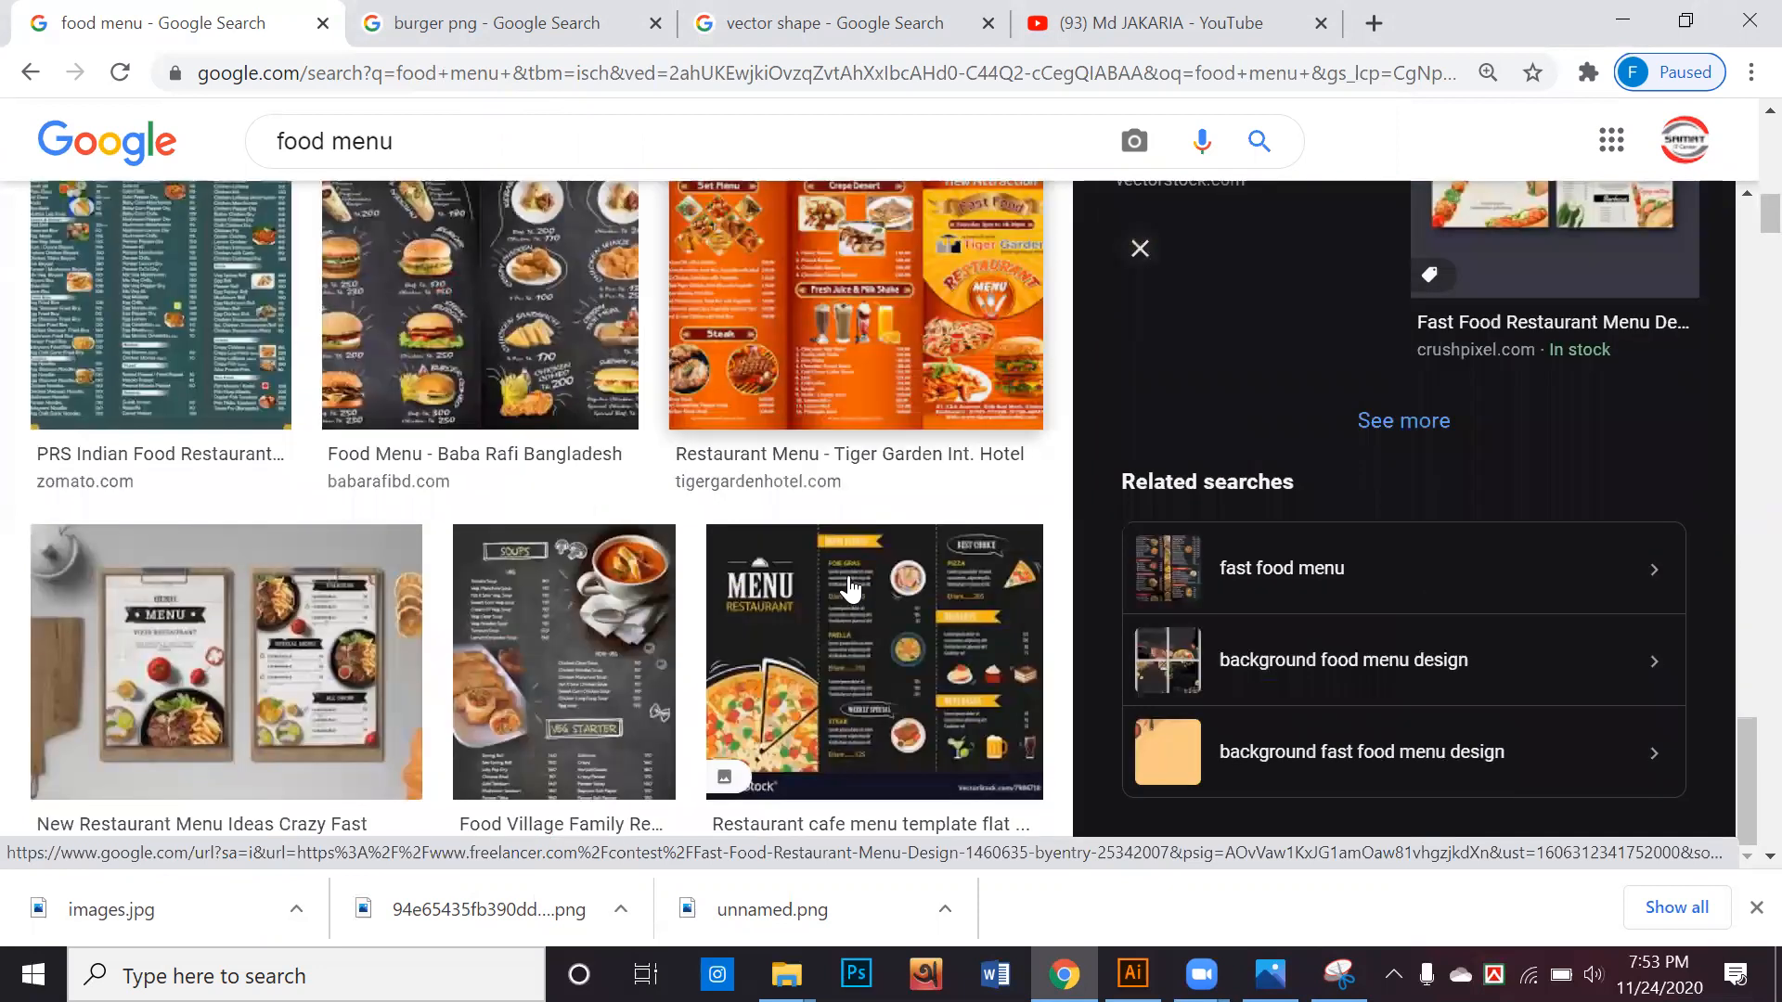
pyautogui.scroll(-4, 849, 591)
pyautogui.scroll(-6, 849, 591)
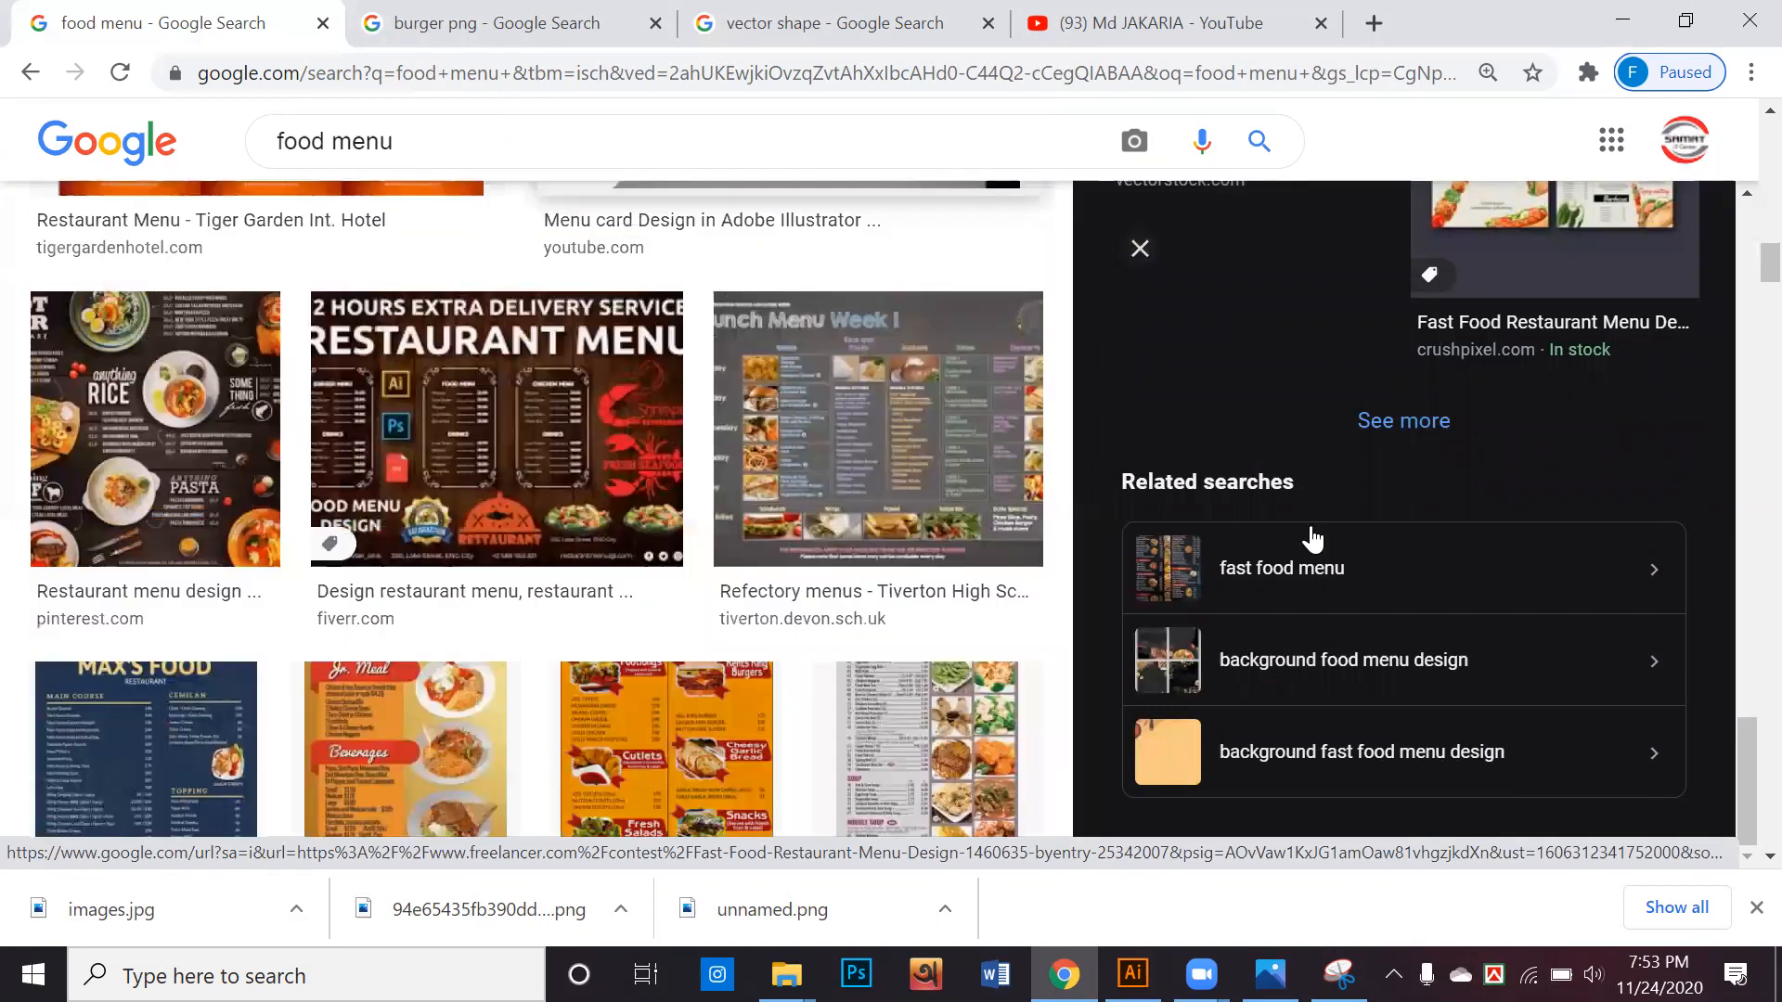
# Search Google Images for food menu template
pyautogui.scroll(2, 847, 589)
pyautogui.scroll(10, 740, 101)
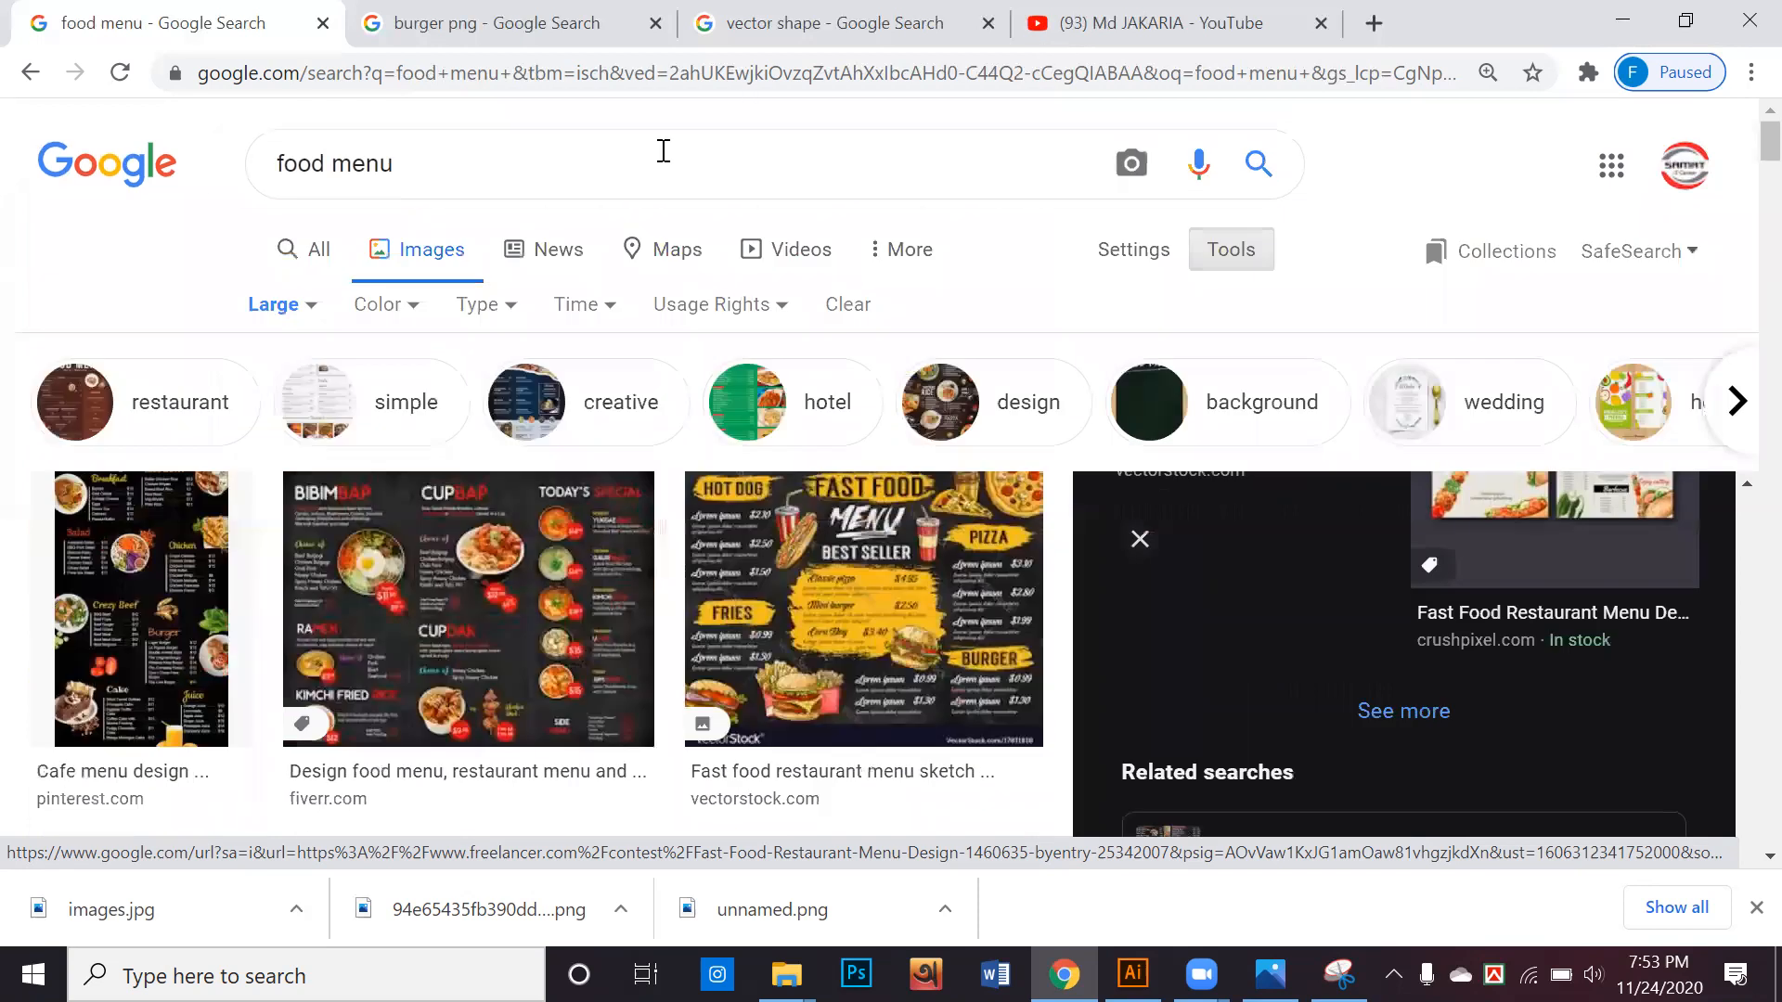
pyautogui.click(664, 151)
pyautogui.write('t')
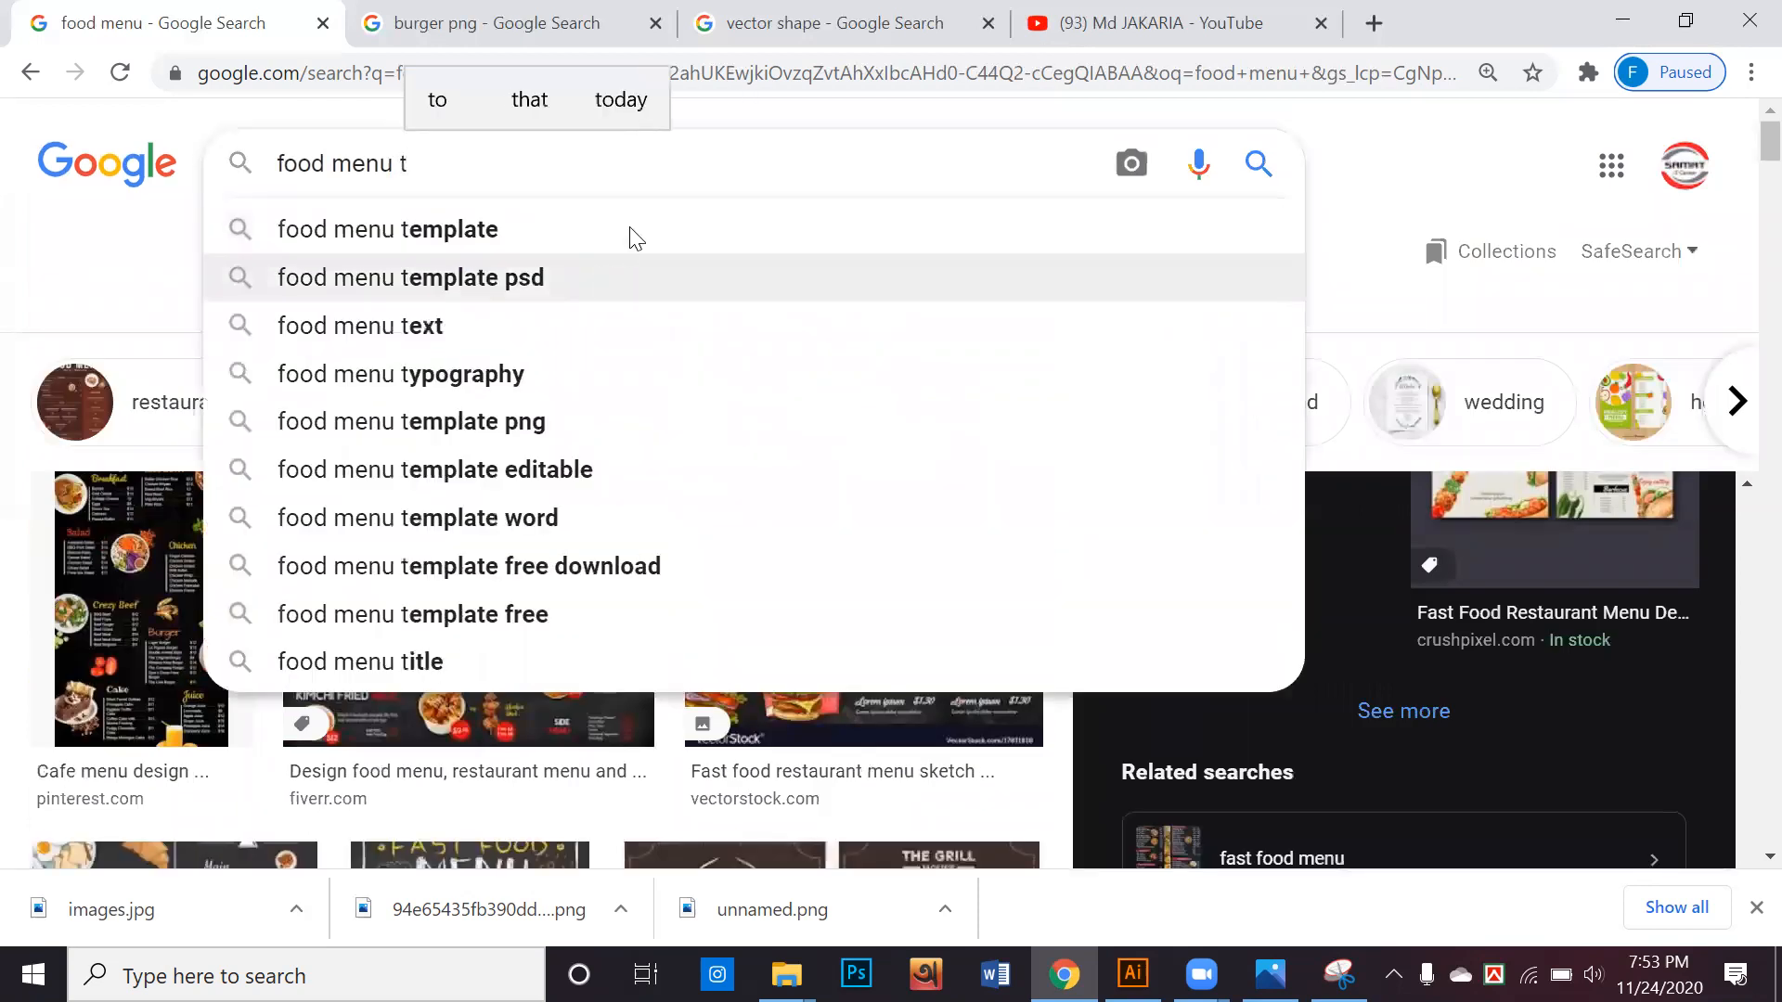
pyautogui.click(631, 234)
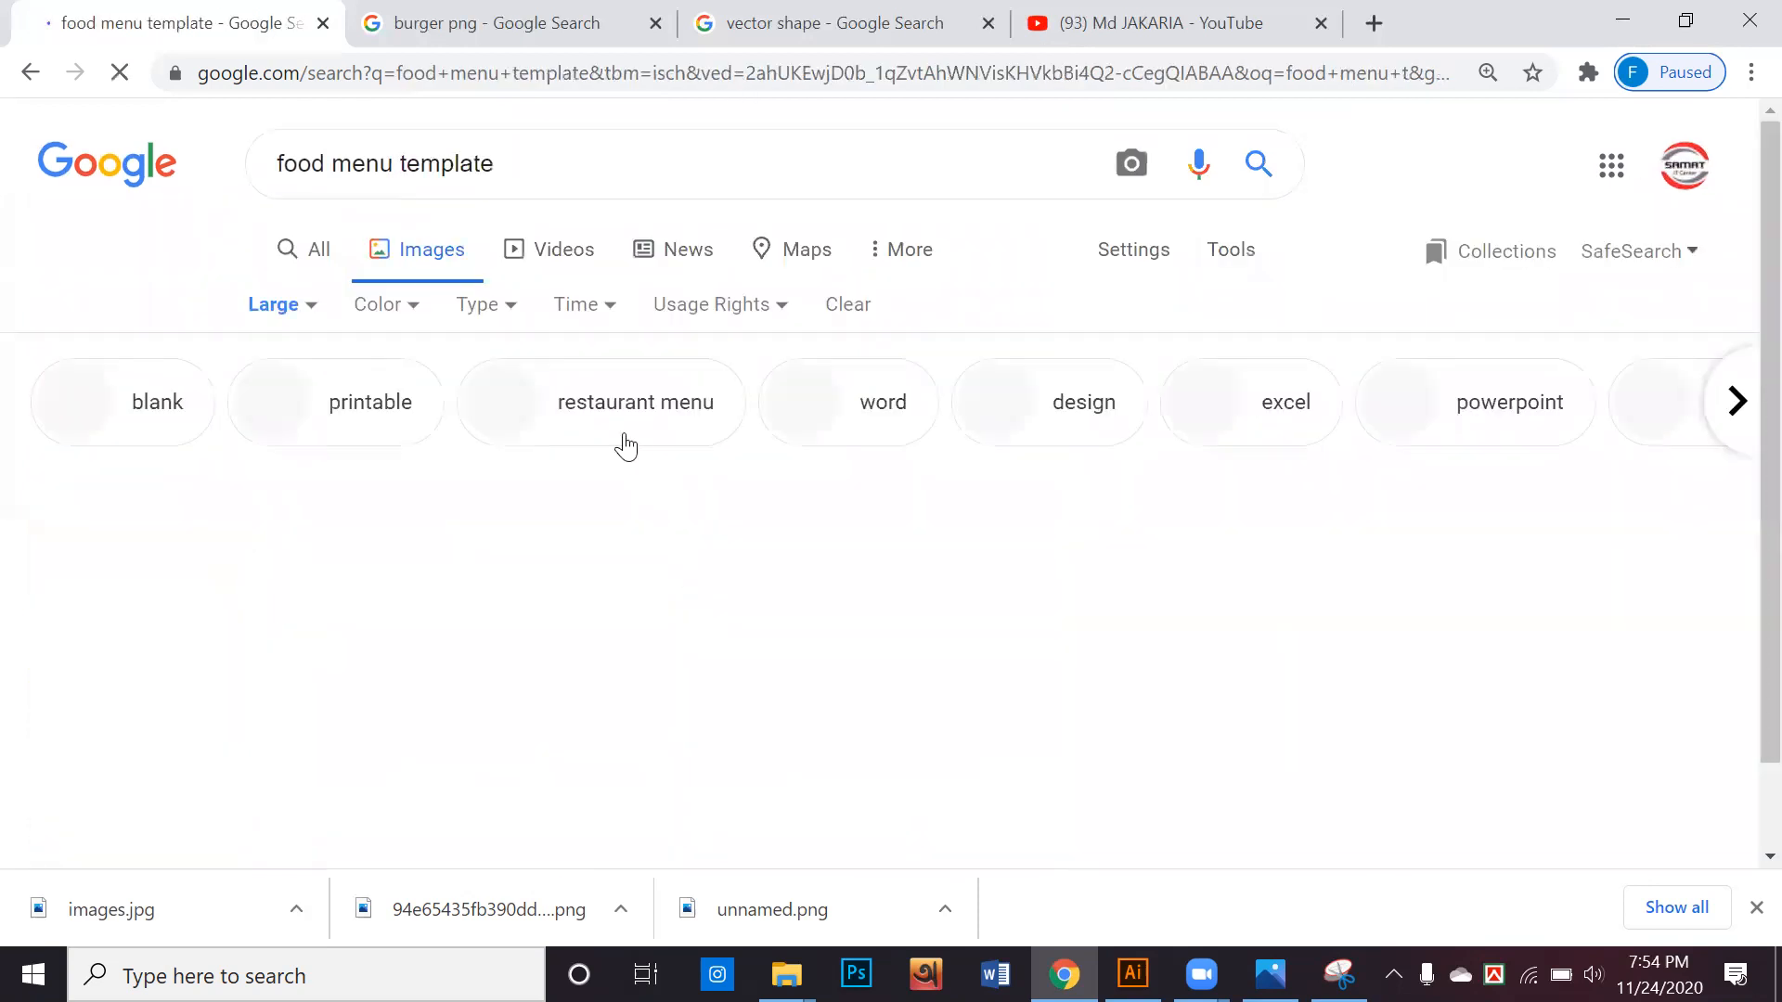
# Browse the food menu template results and preview the red Taco Food Menu Template 000315 from templatescatalog.com
pyautogui.scroll(-2, 586, 444)
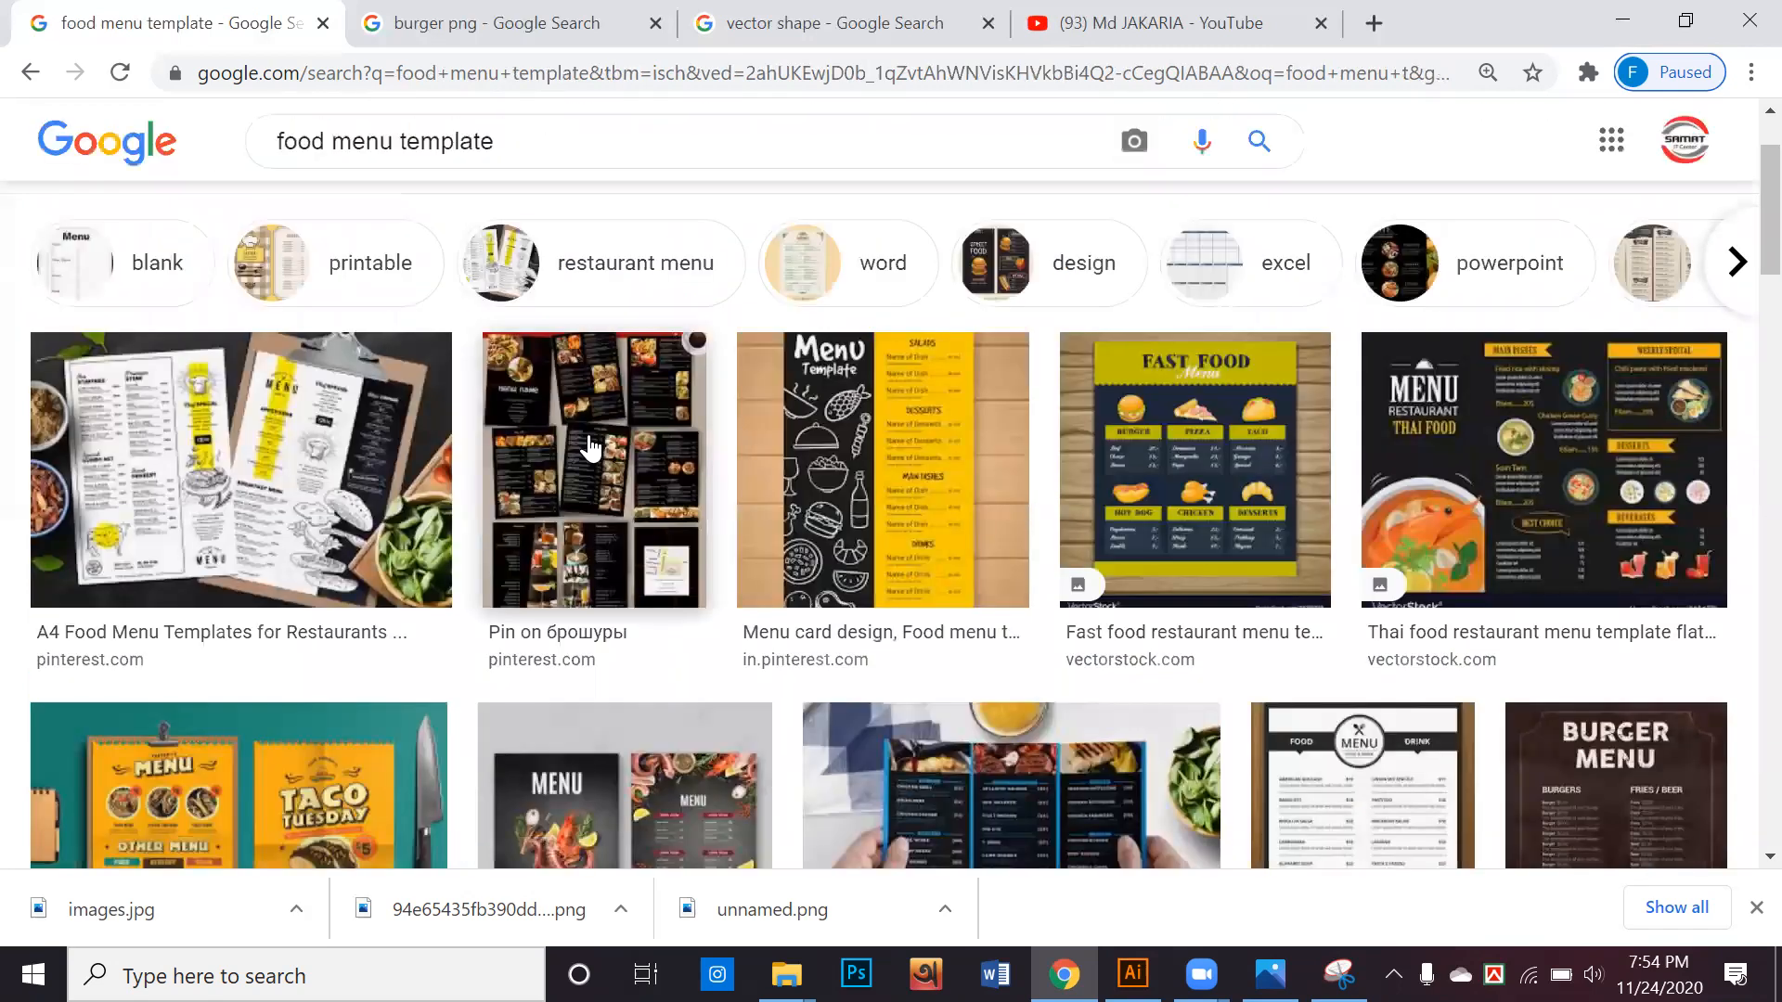
pyautogui.scroll(-3, 603, 446)
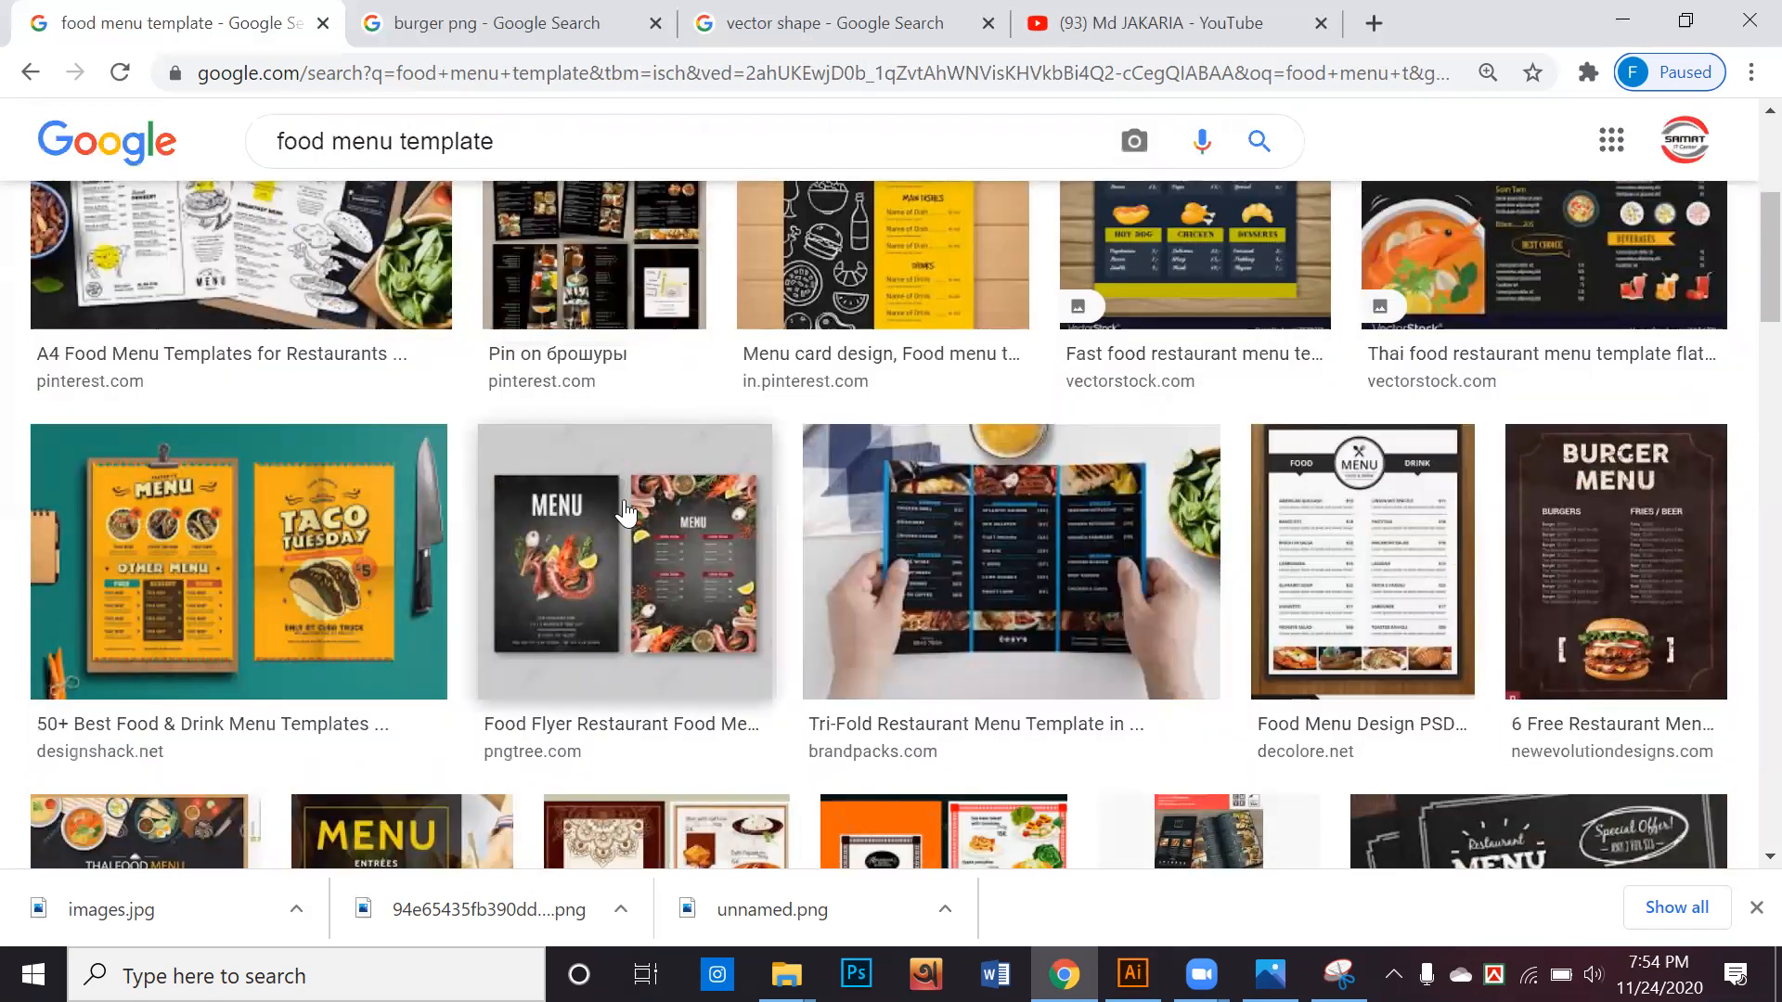
pyautogui.scroll(-2, 627, 464)
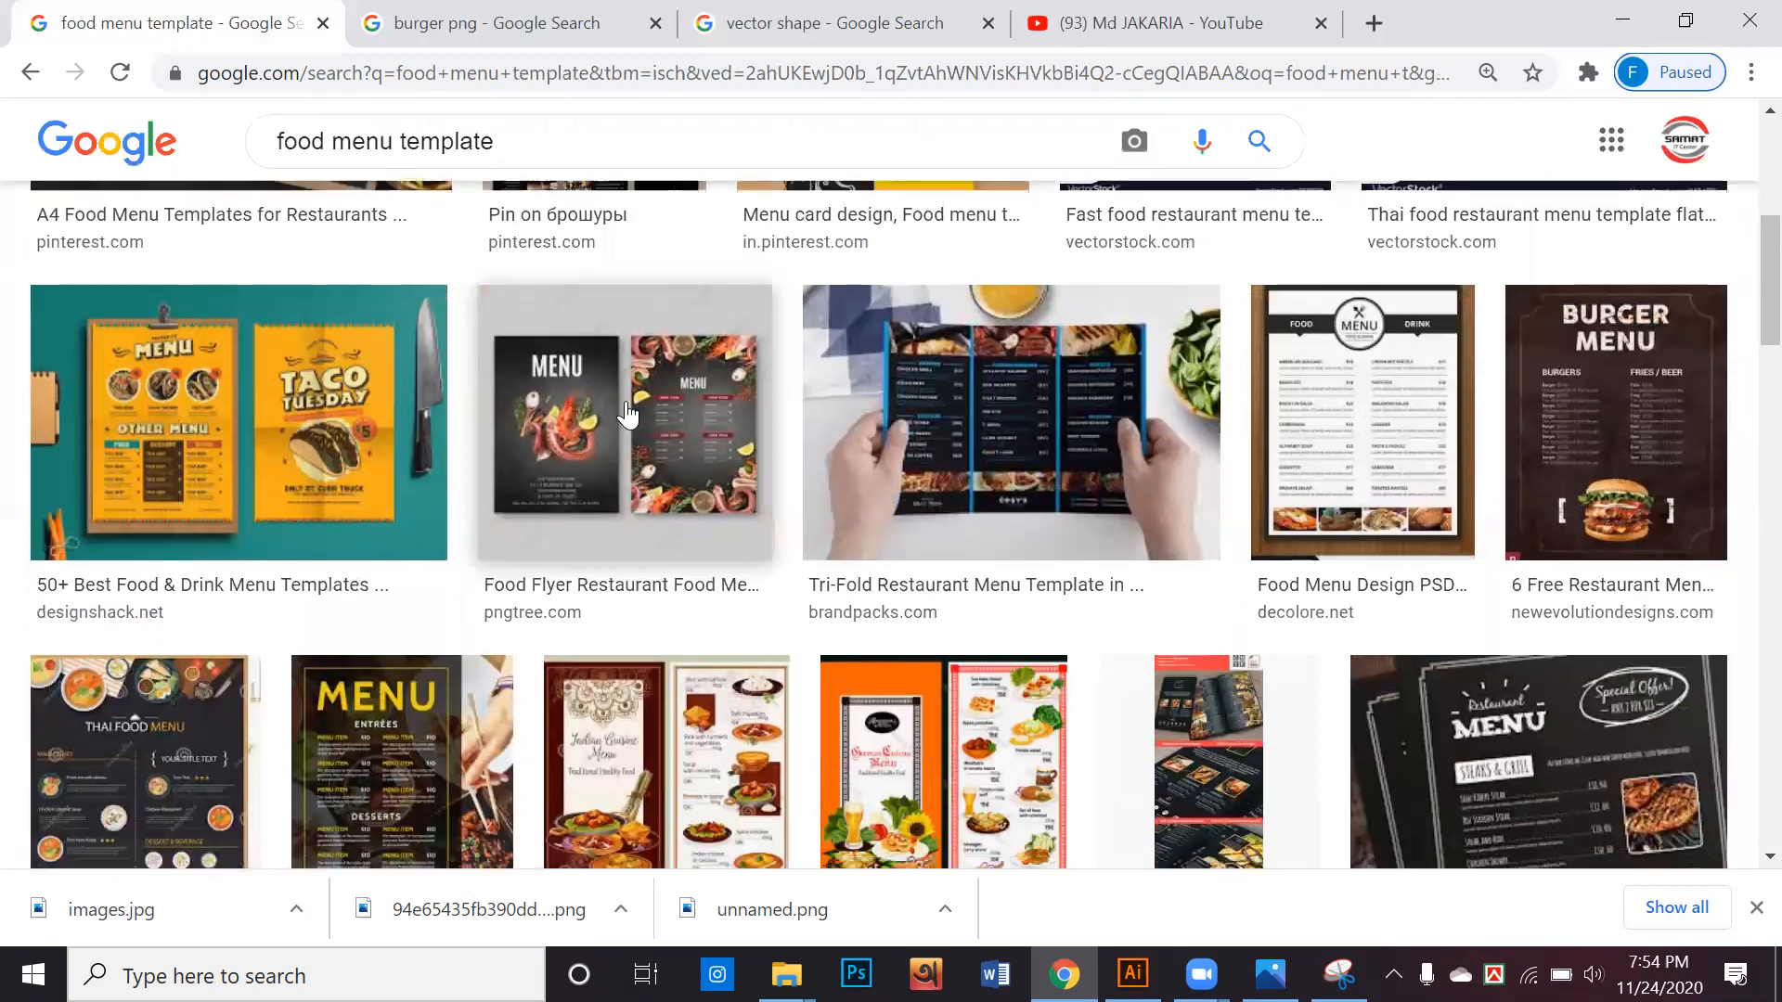
pyautogui.scroll(-3, 622, 418)
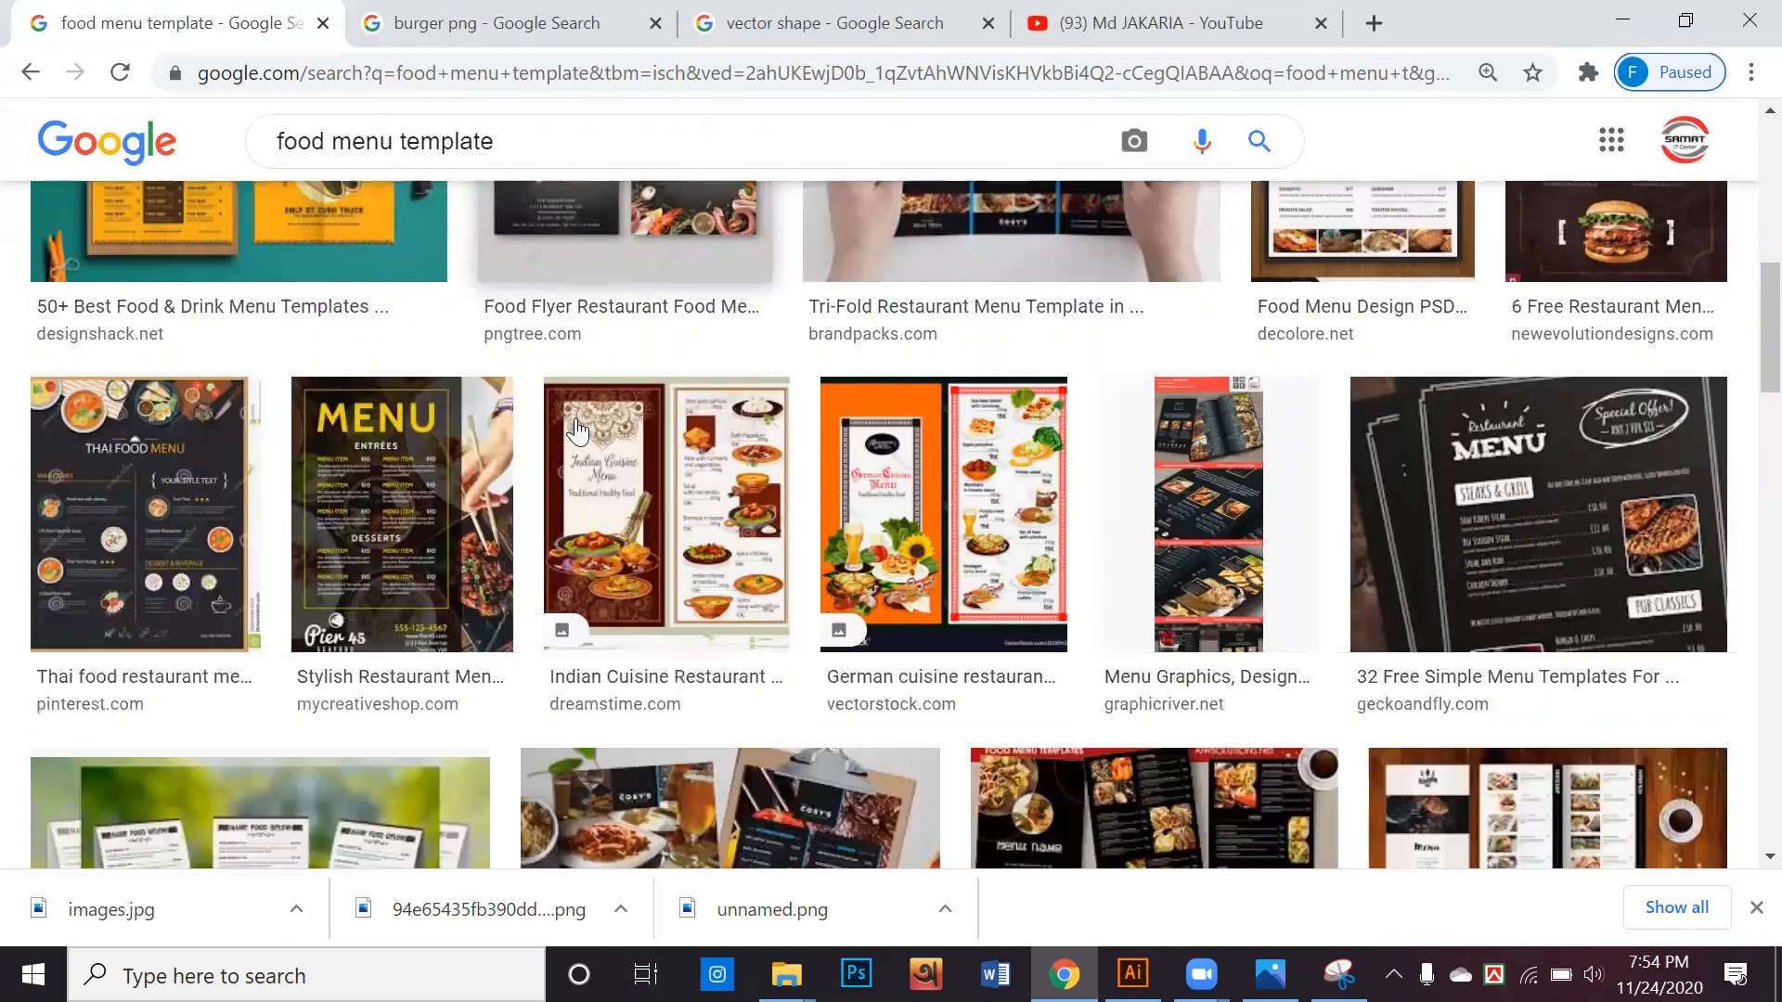
pyautogui.scroll(-2, 577, 430)
pyautogui.scroll(-6, 577, 429)
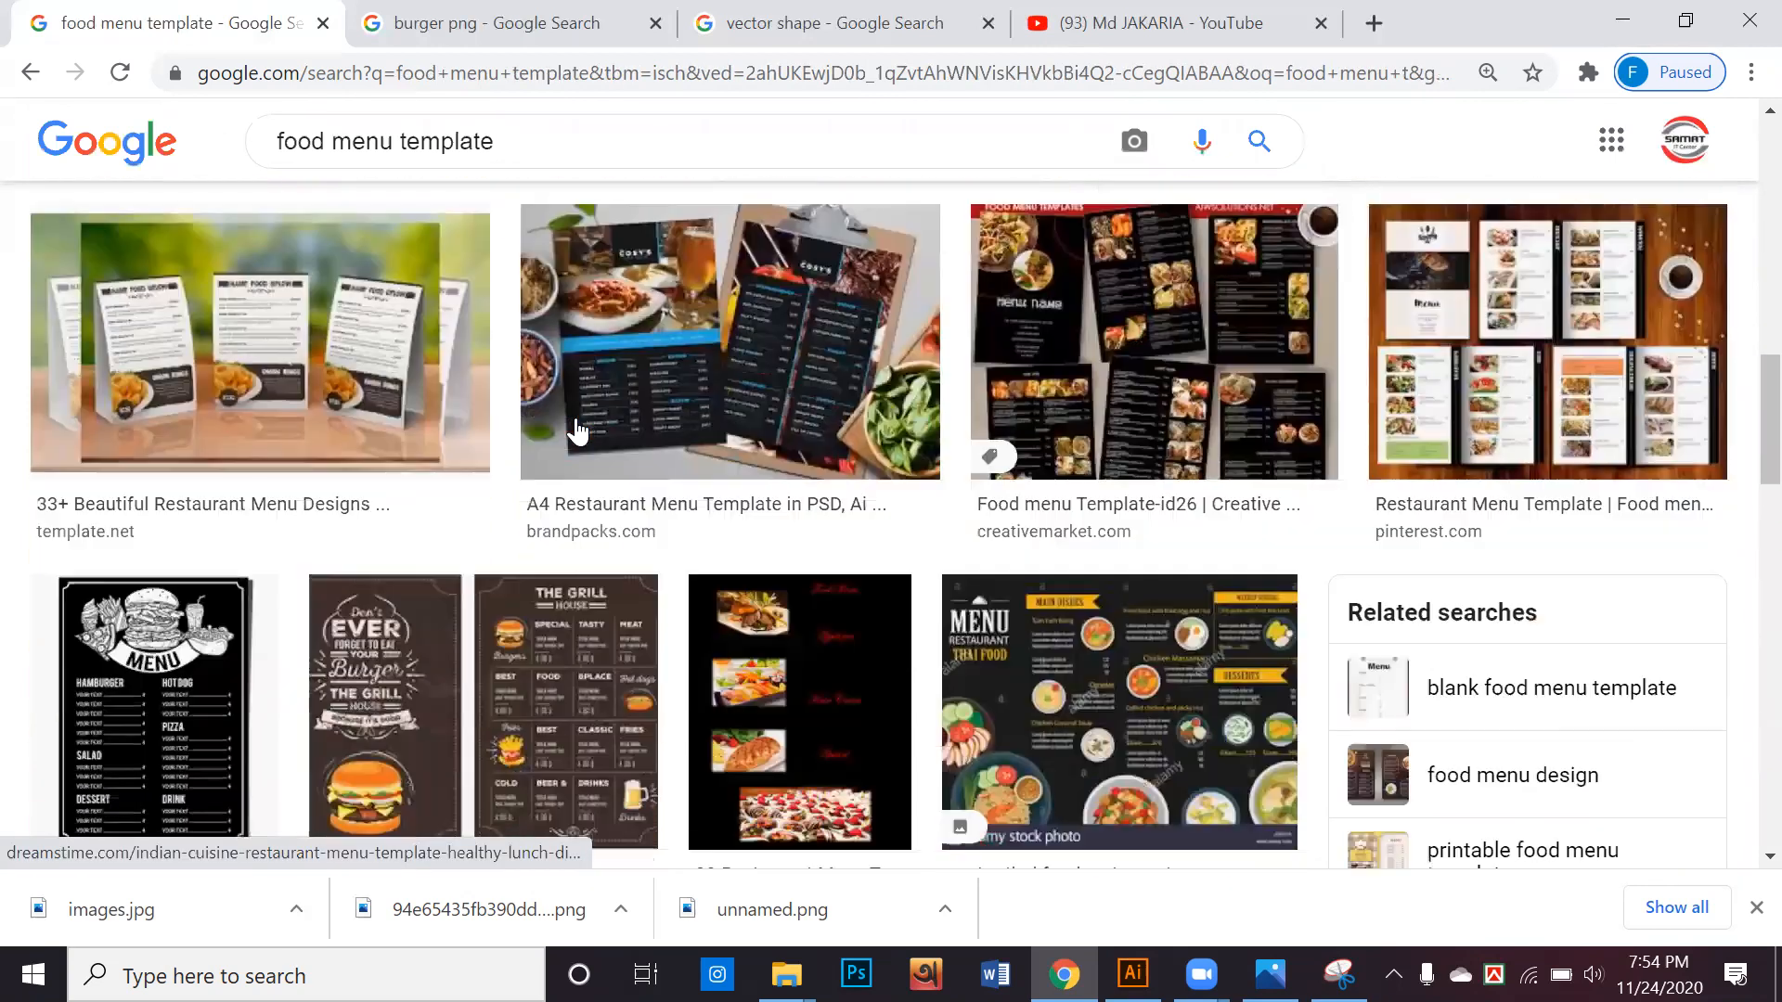
pyautogui.scroll(-6, 547, 436)
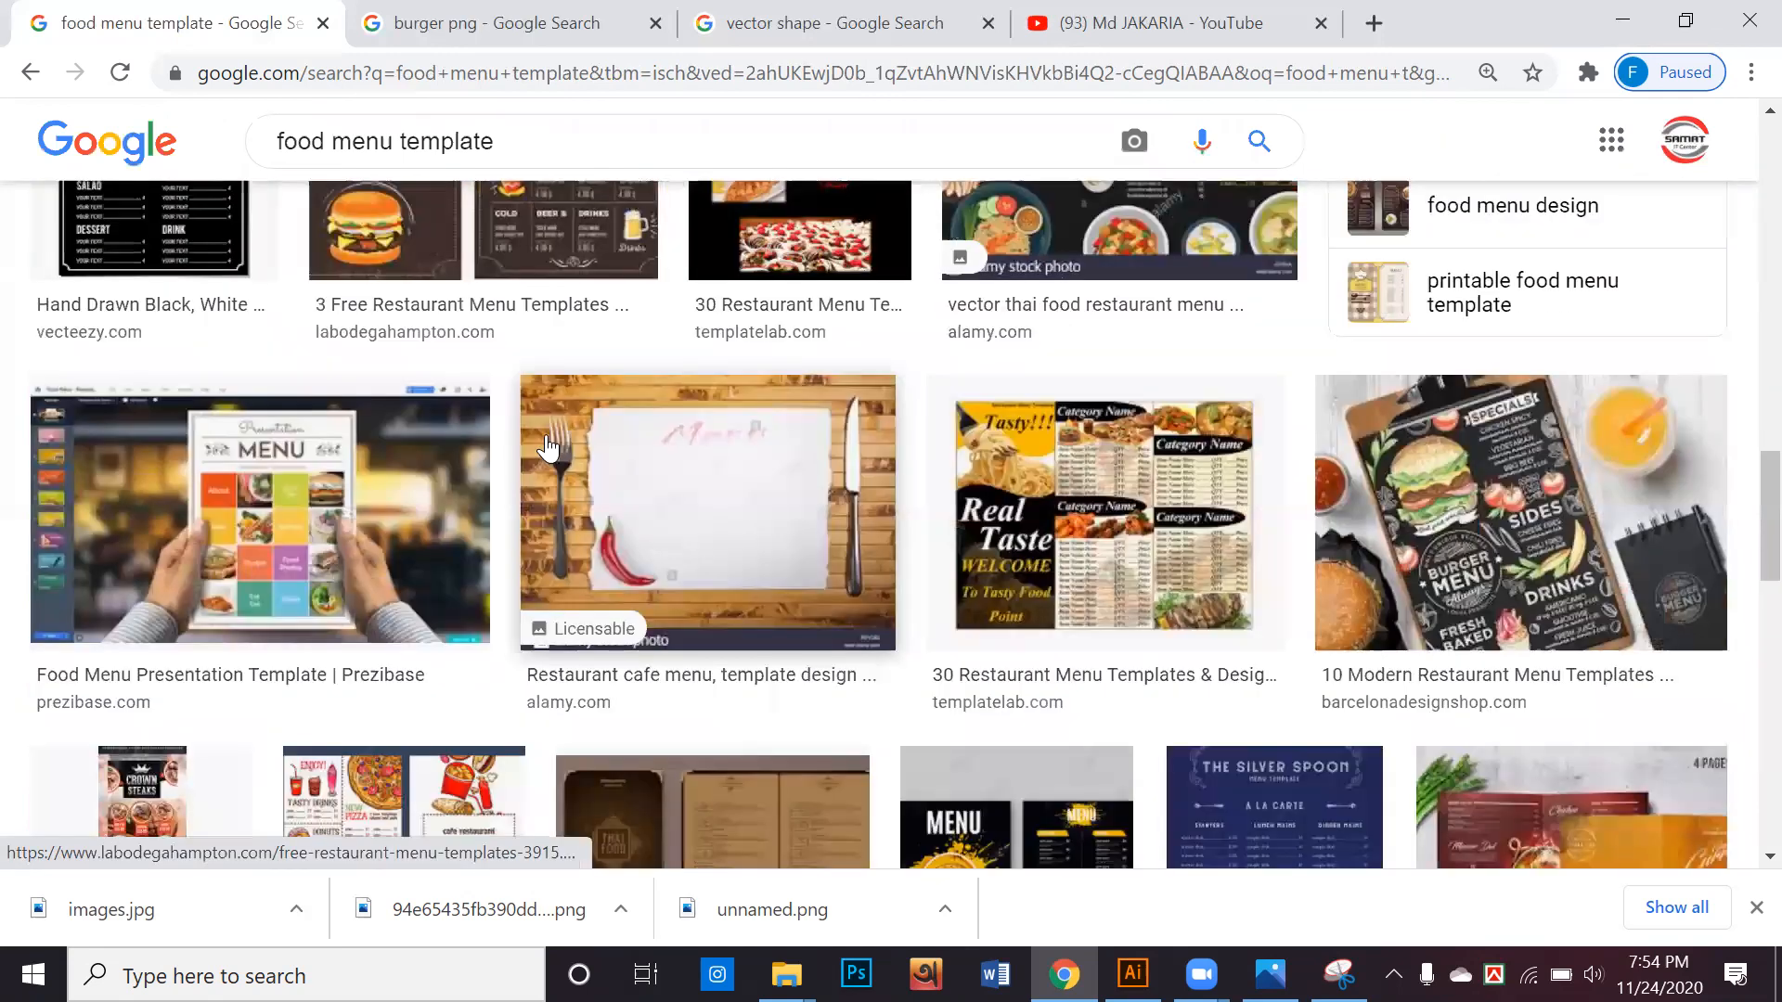
pyautogui.scroll(-8, 547, 448)
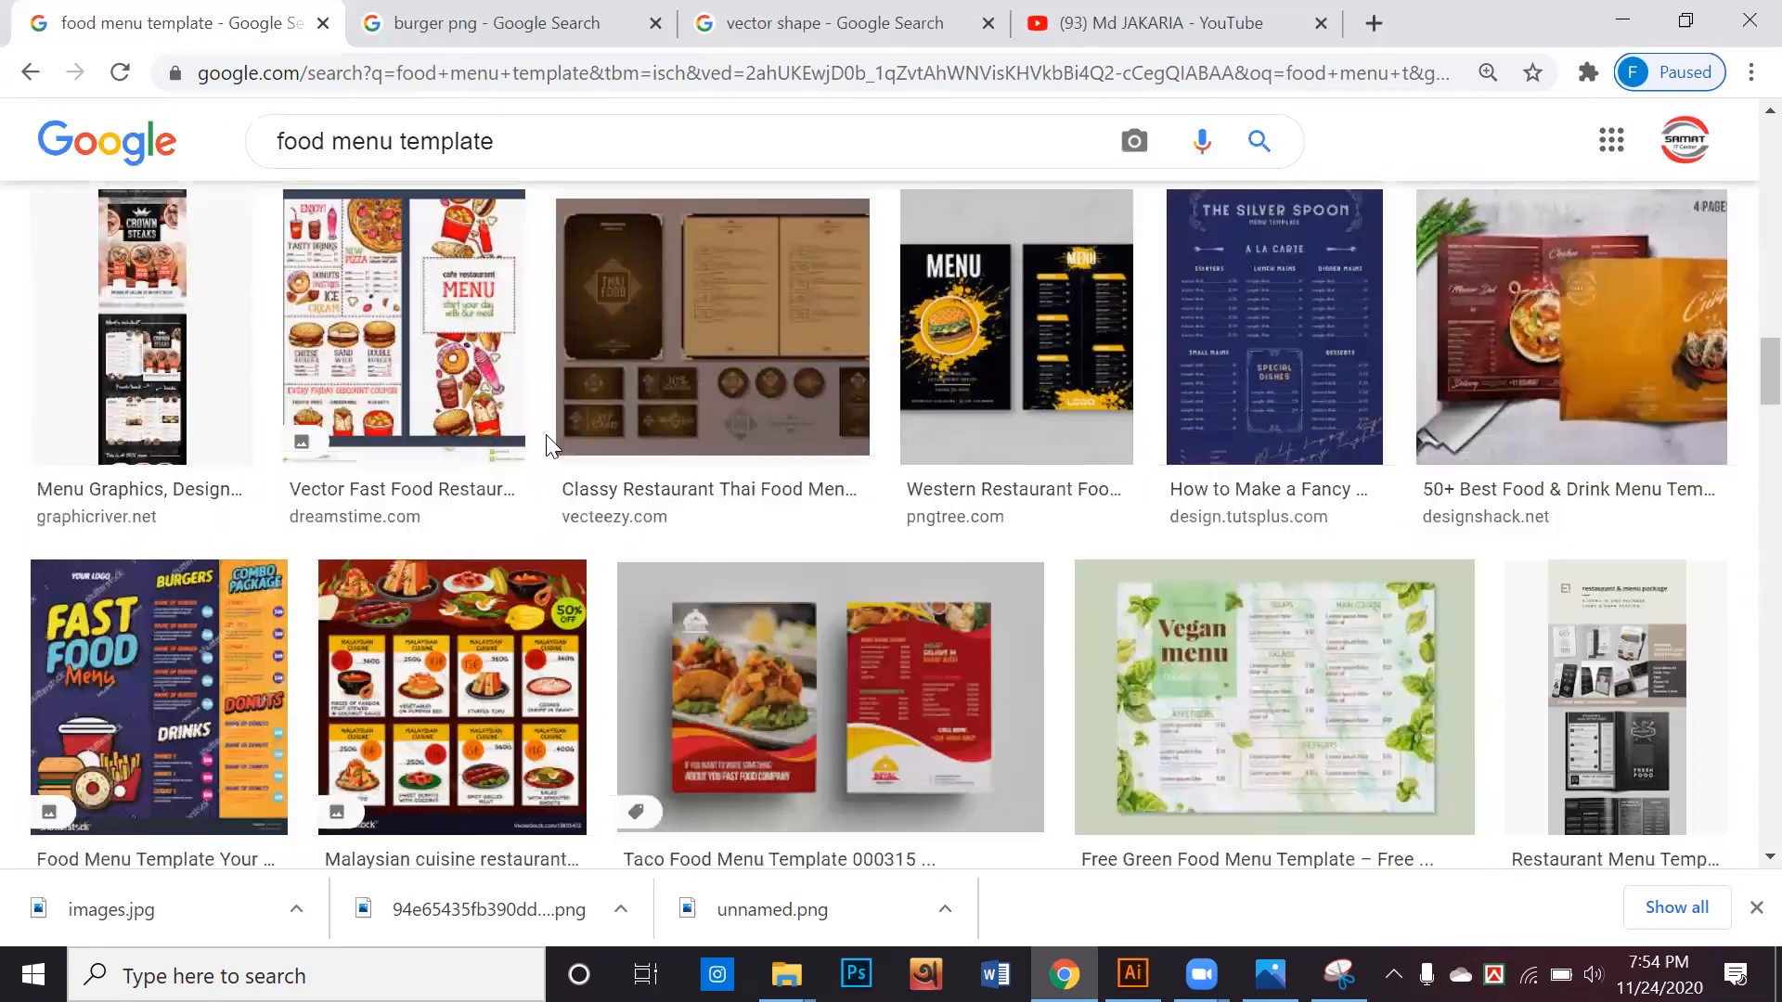
pyautogui.scroll(-2, 548, 448)
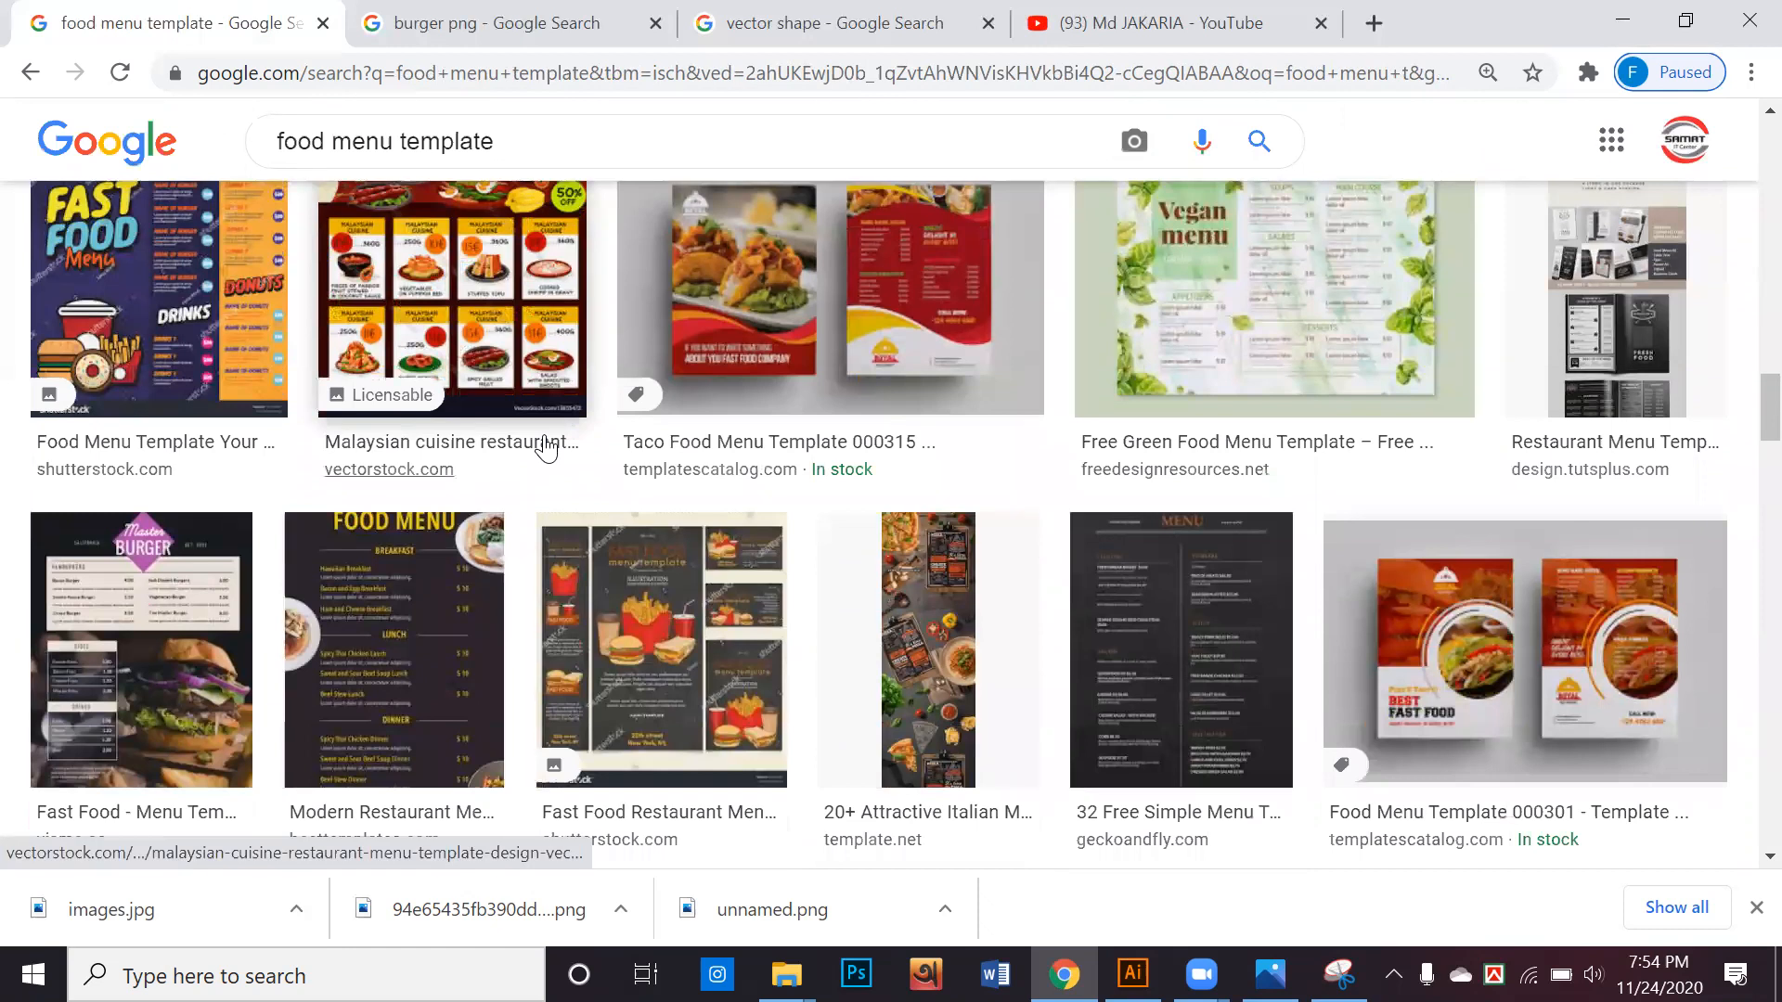
pyautogui.click(895, 325)
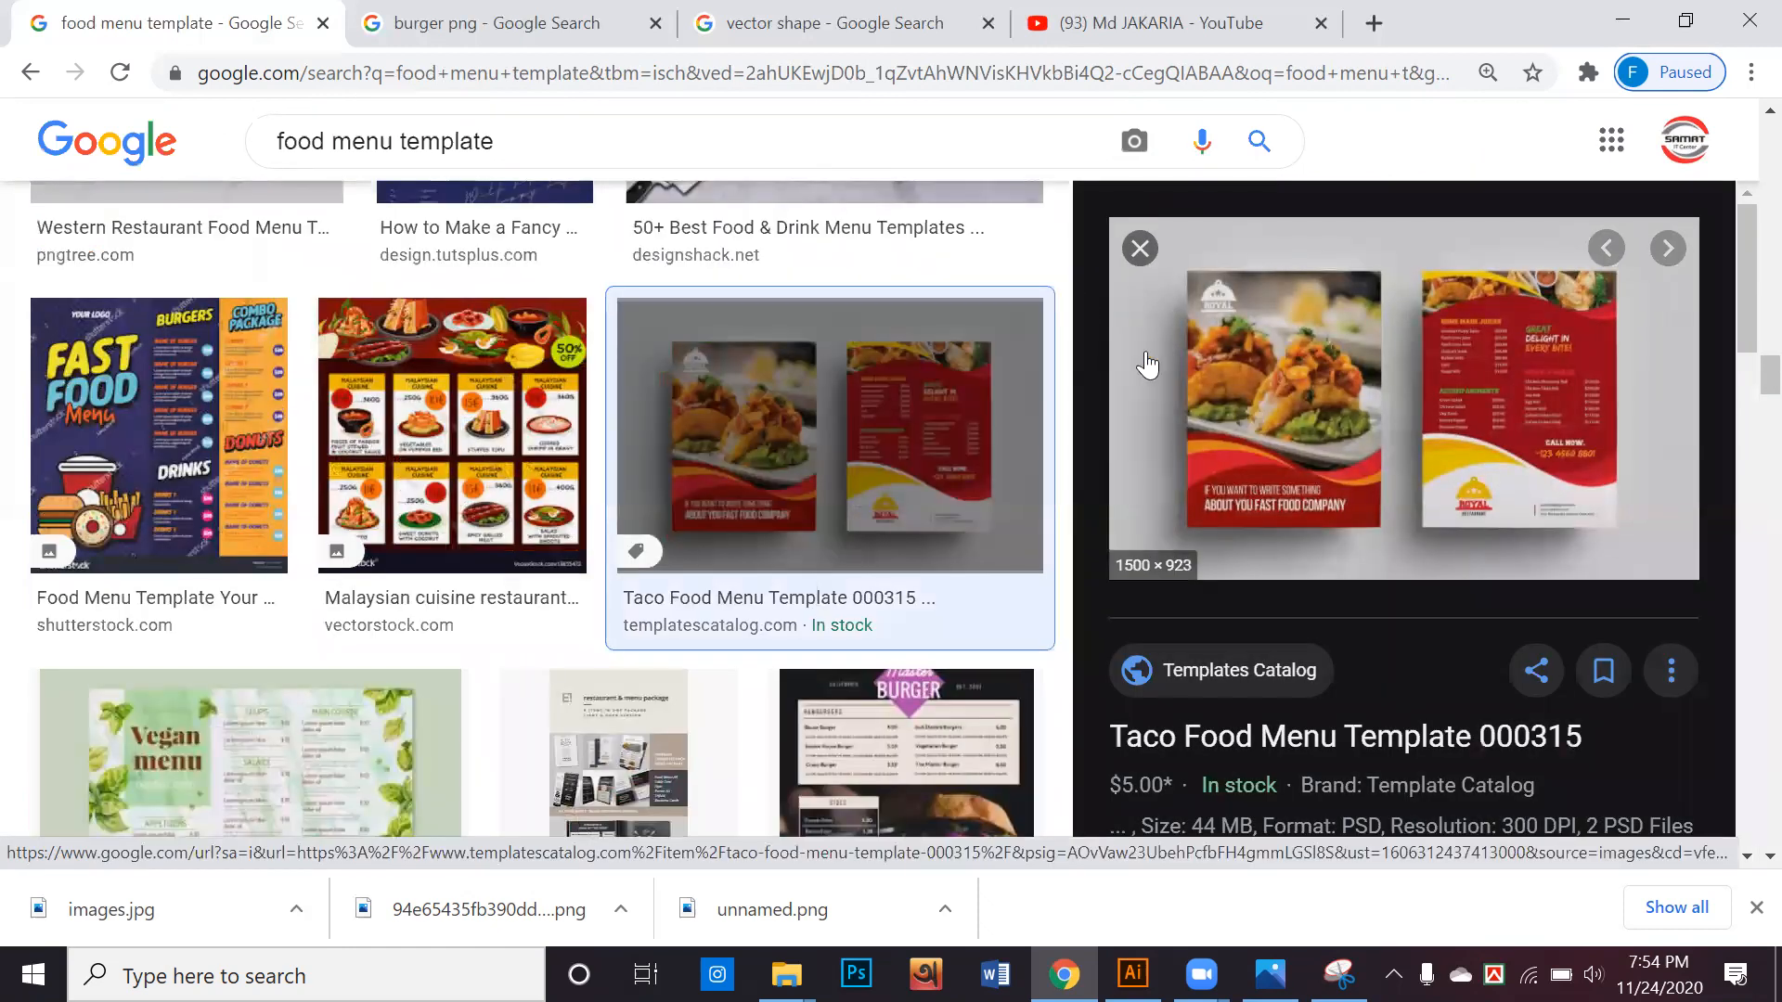
# Find Food Menu Template 000301 in the results and save its preview image to the Desktop as JPEG file Food-Menu-Template-1
pyautogui.scroll(-4, 1123, 390)
pyautogui.scroll(-5, 1121, 380)
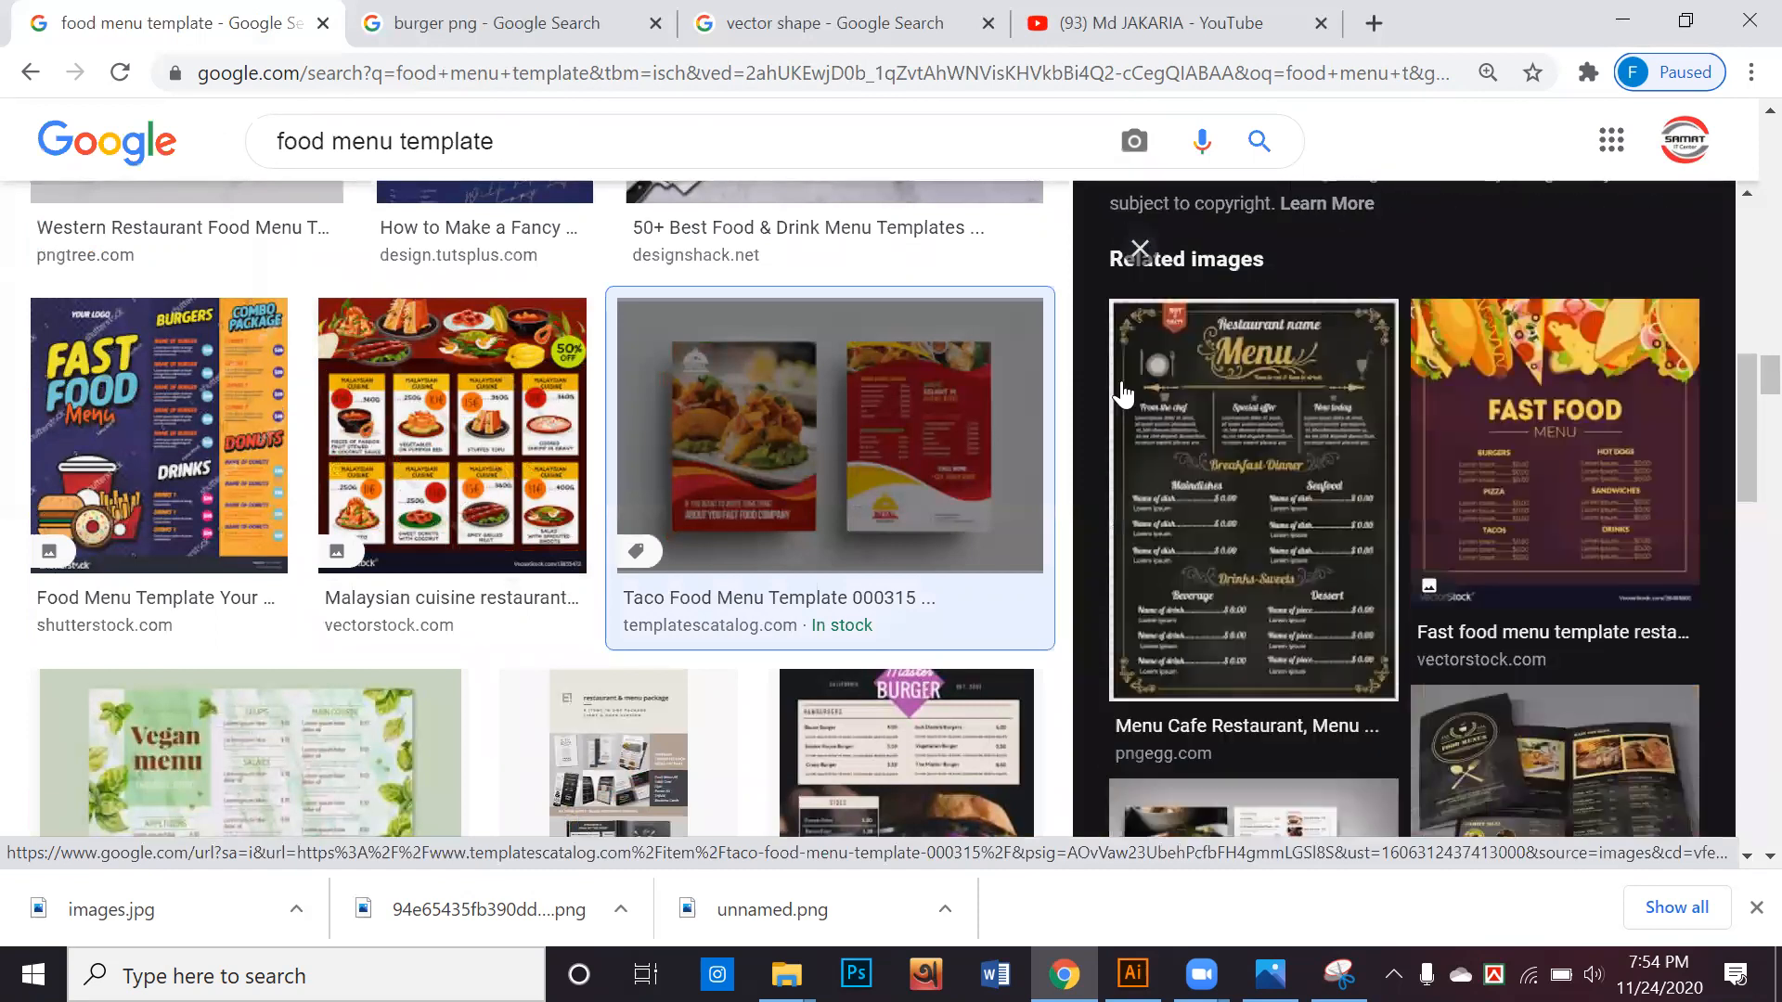
pyautogui.scroll(-8, 1122, 377)
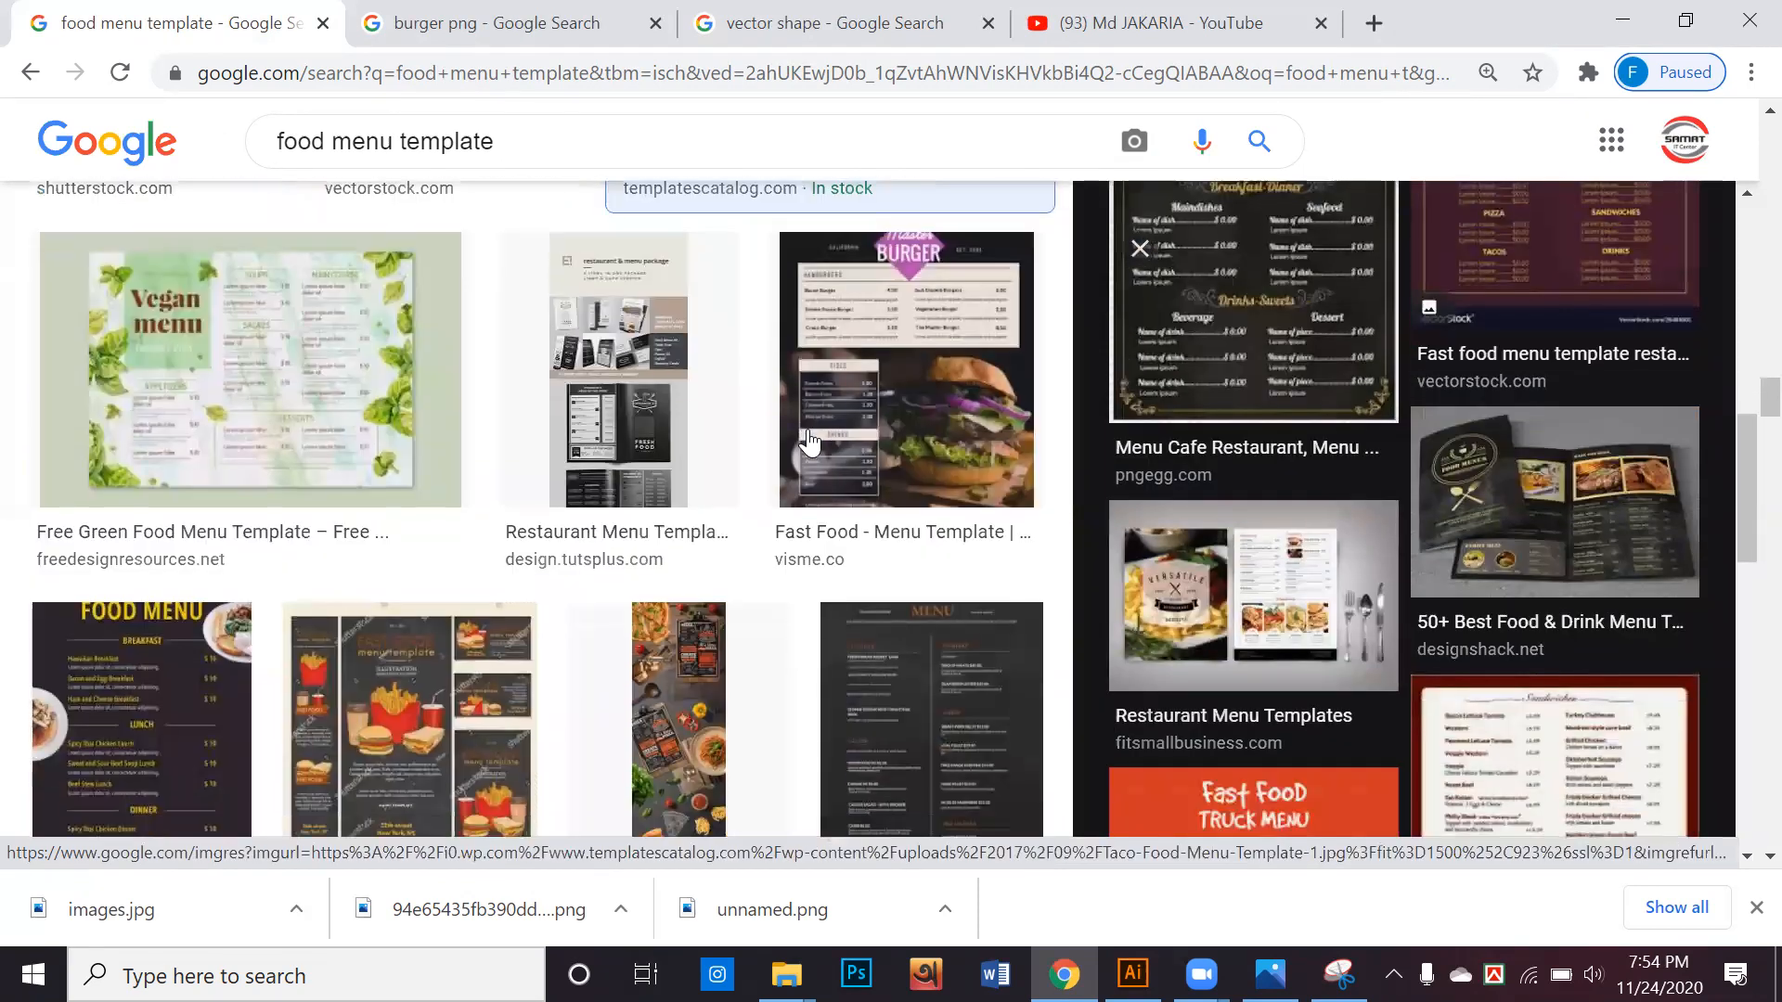
pyautogui.scroll(-3, 820, 445)
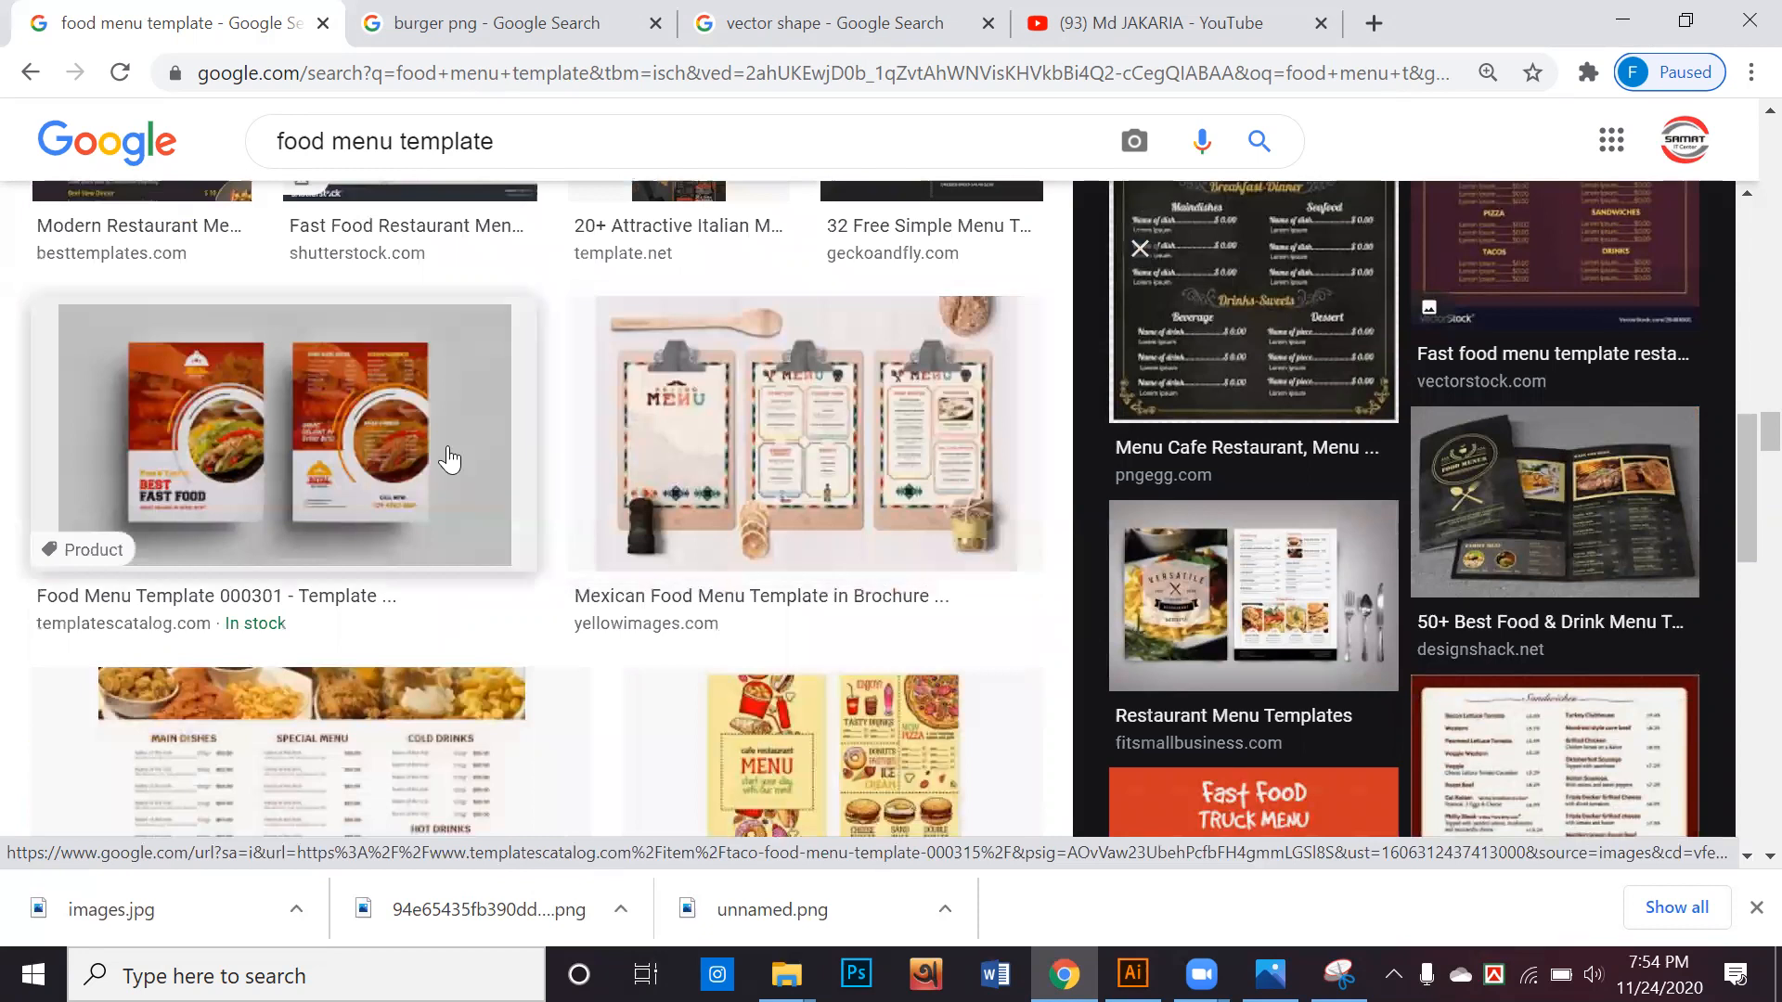
pyautogui.click(469, 450)
pyautogui.rightClick(1280, 345)
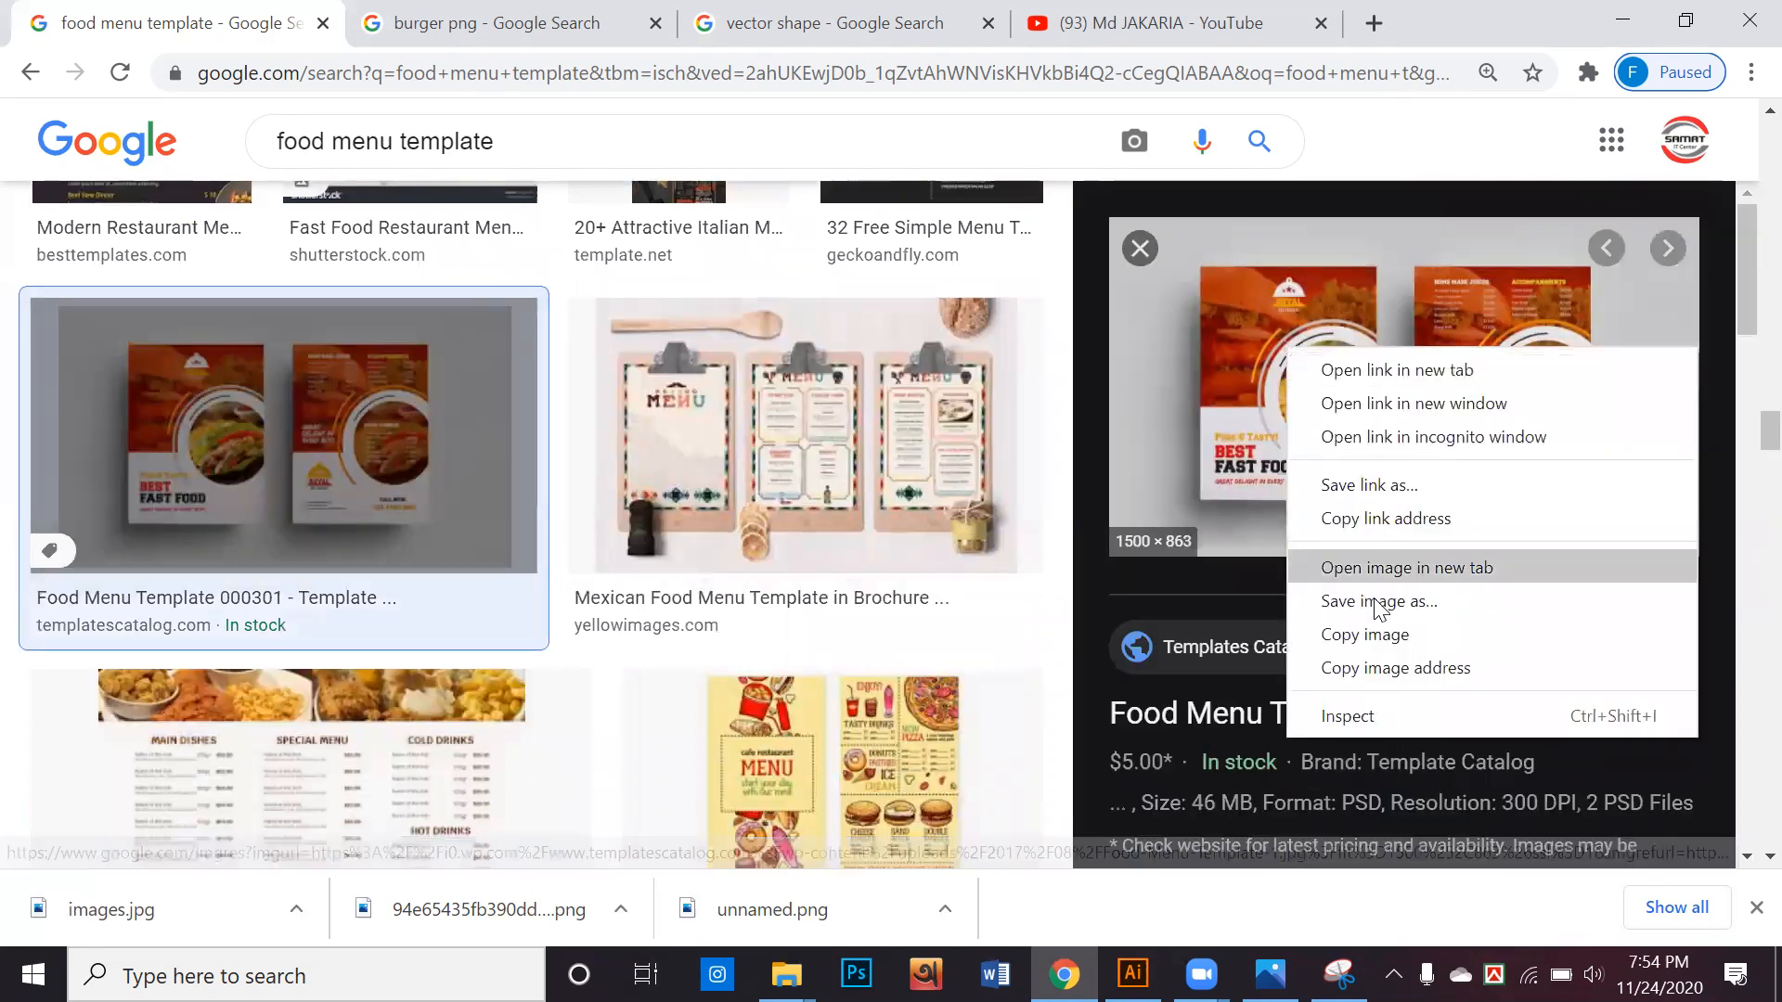
pyautogui.click(1364, 594)
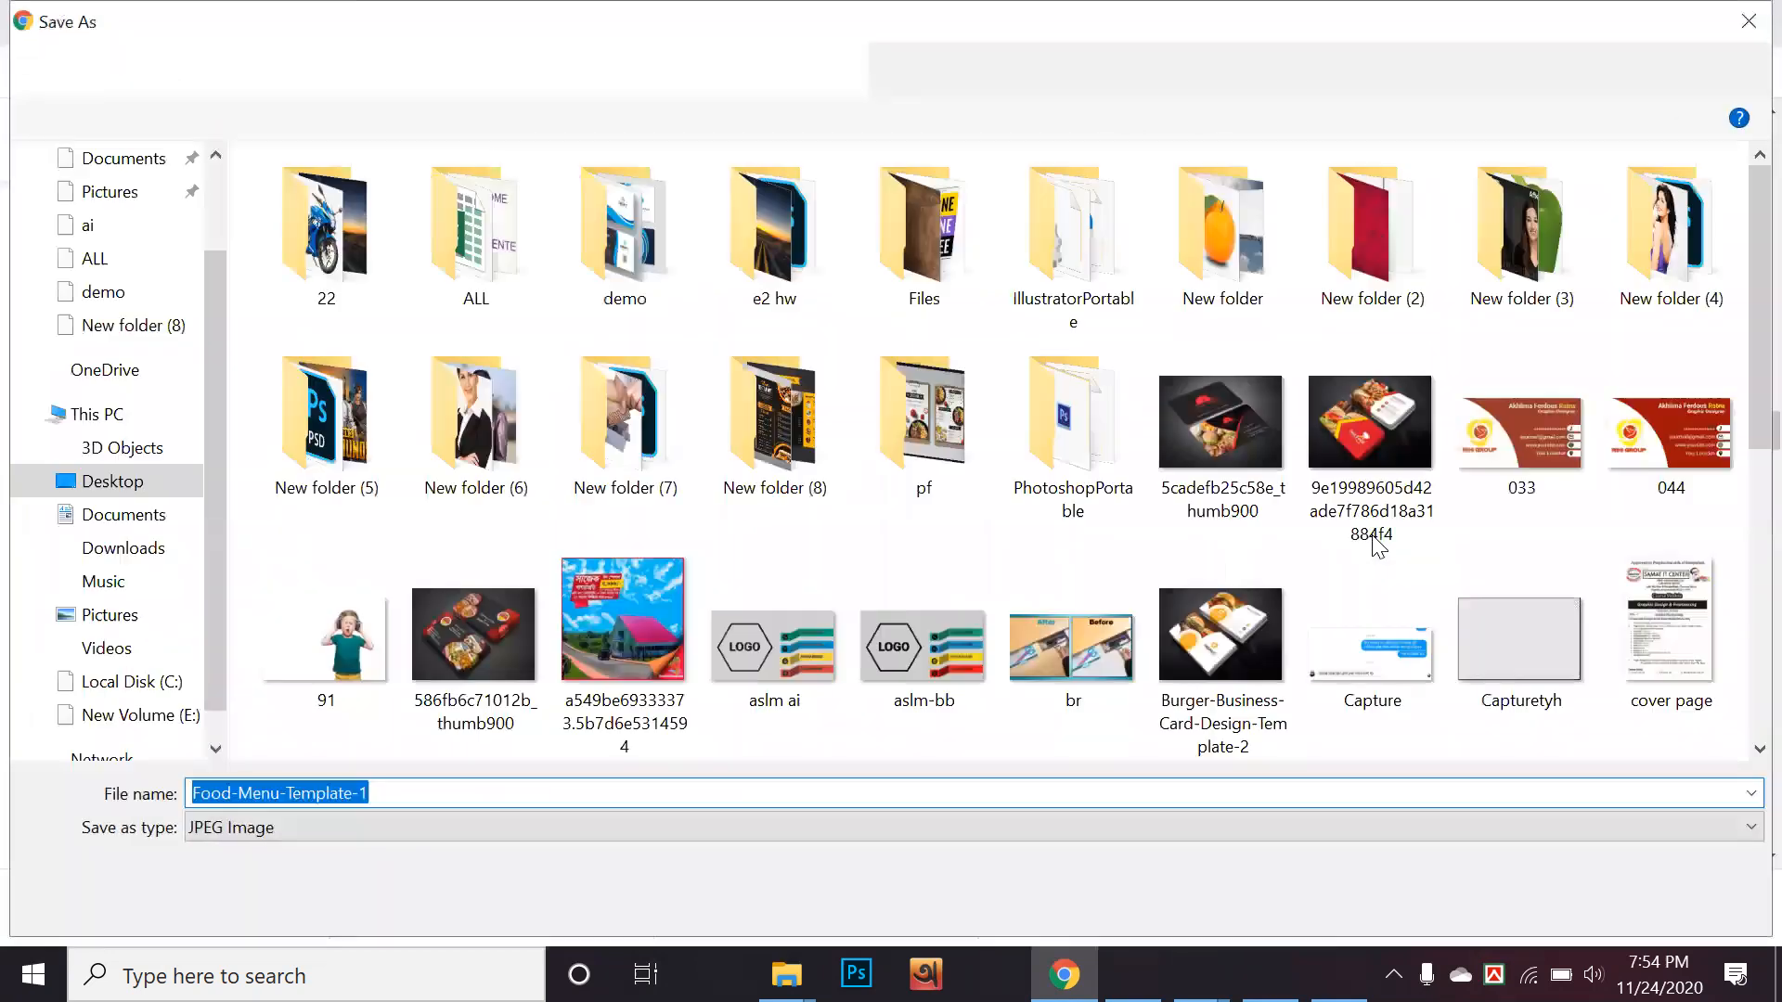
pyautogui.click(1551, 898)
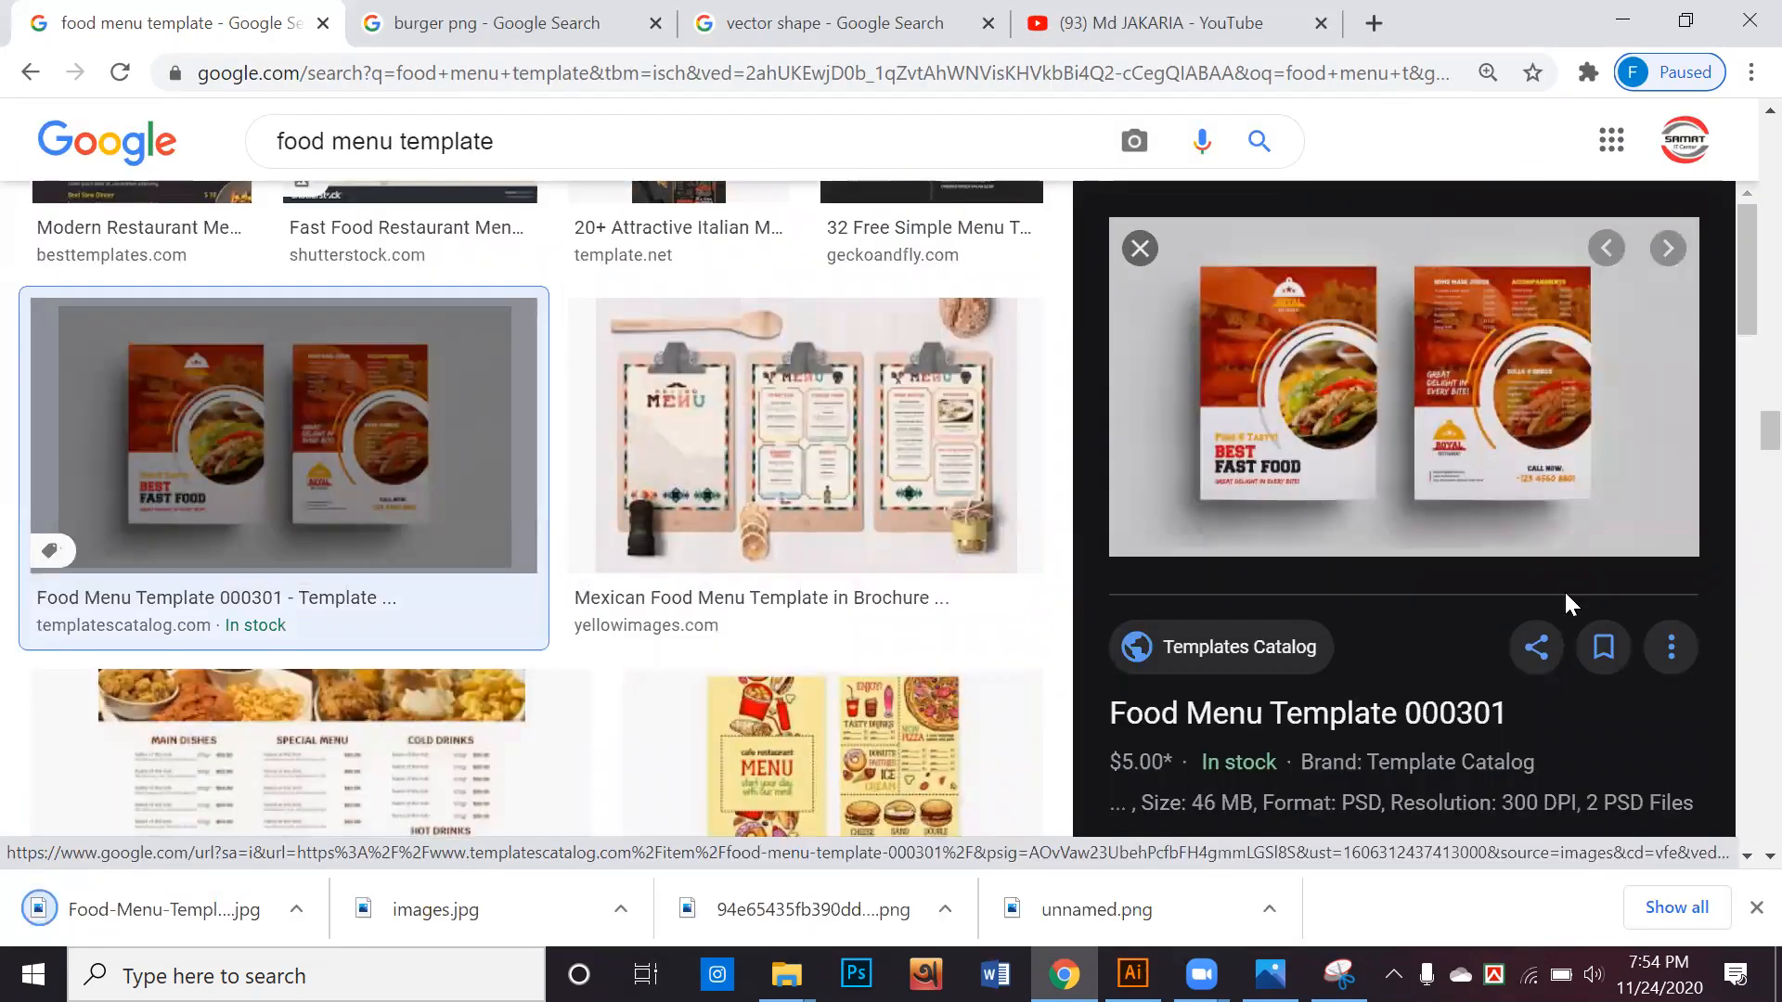
# Check the images related to Food Menu Template 000301 and run a new image search for flyer
pyautogui.scroll(-2, 1406, 650)
pyautogui.scroll(-5, 1398, 617)
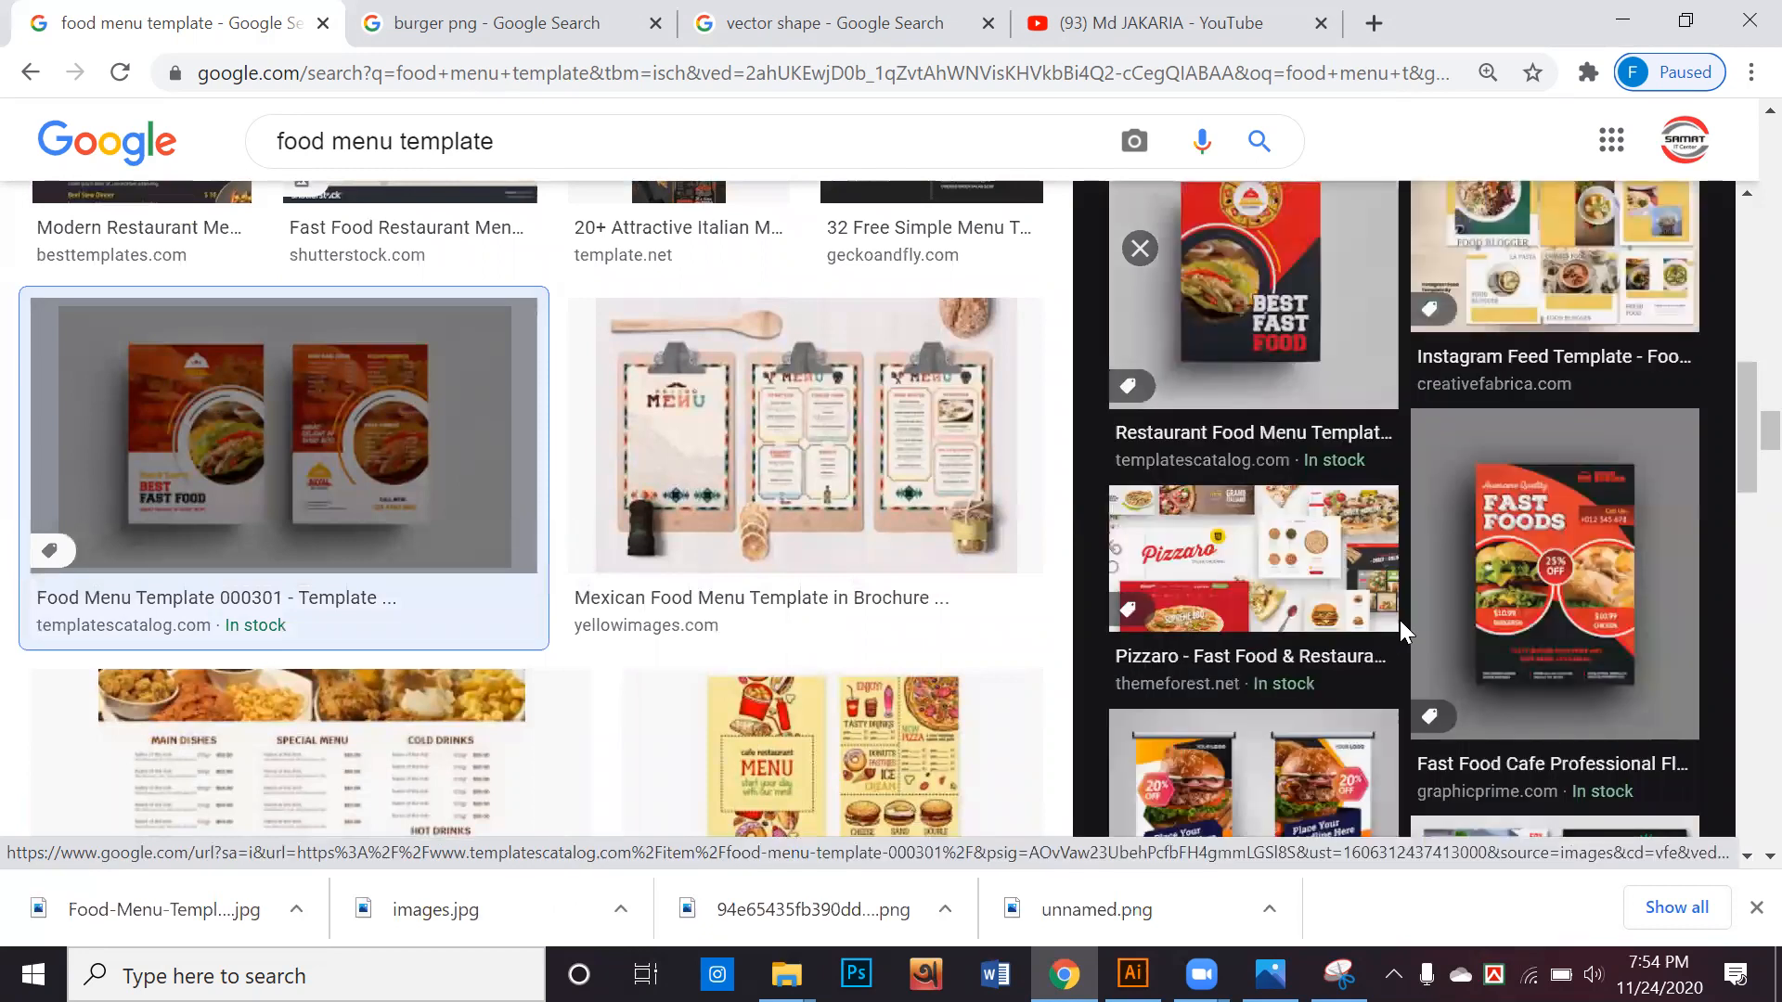
pyautogui.scroll(-4, 1453, 625)
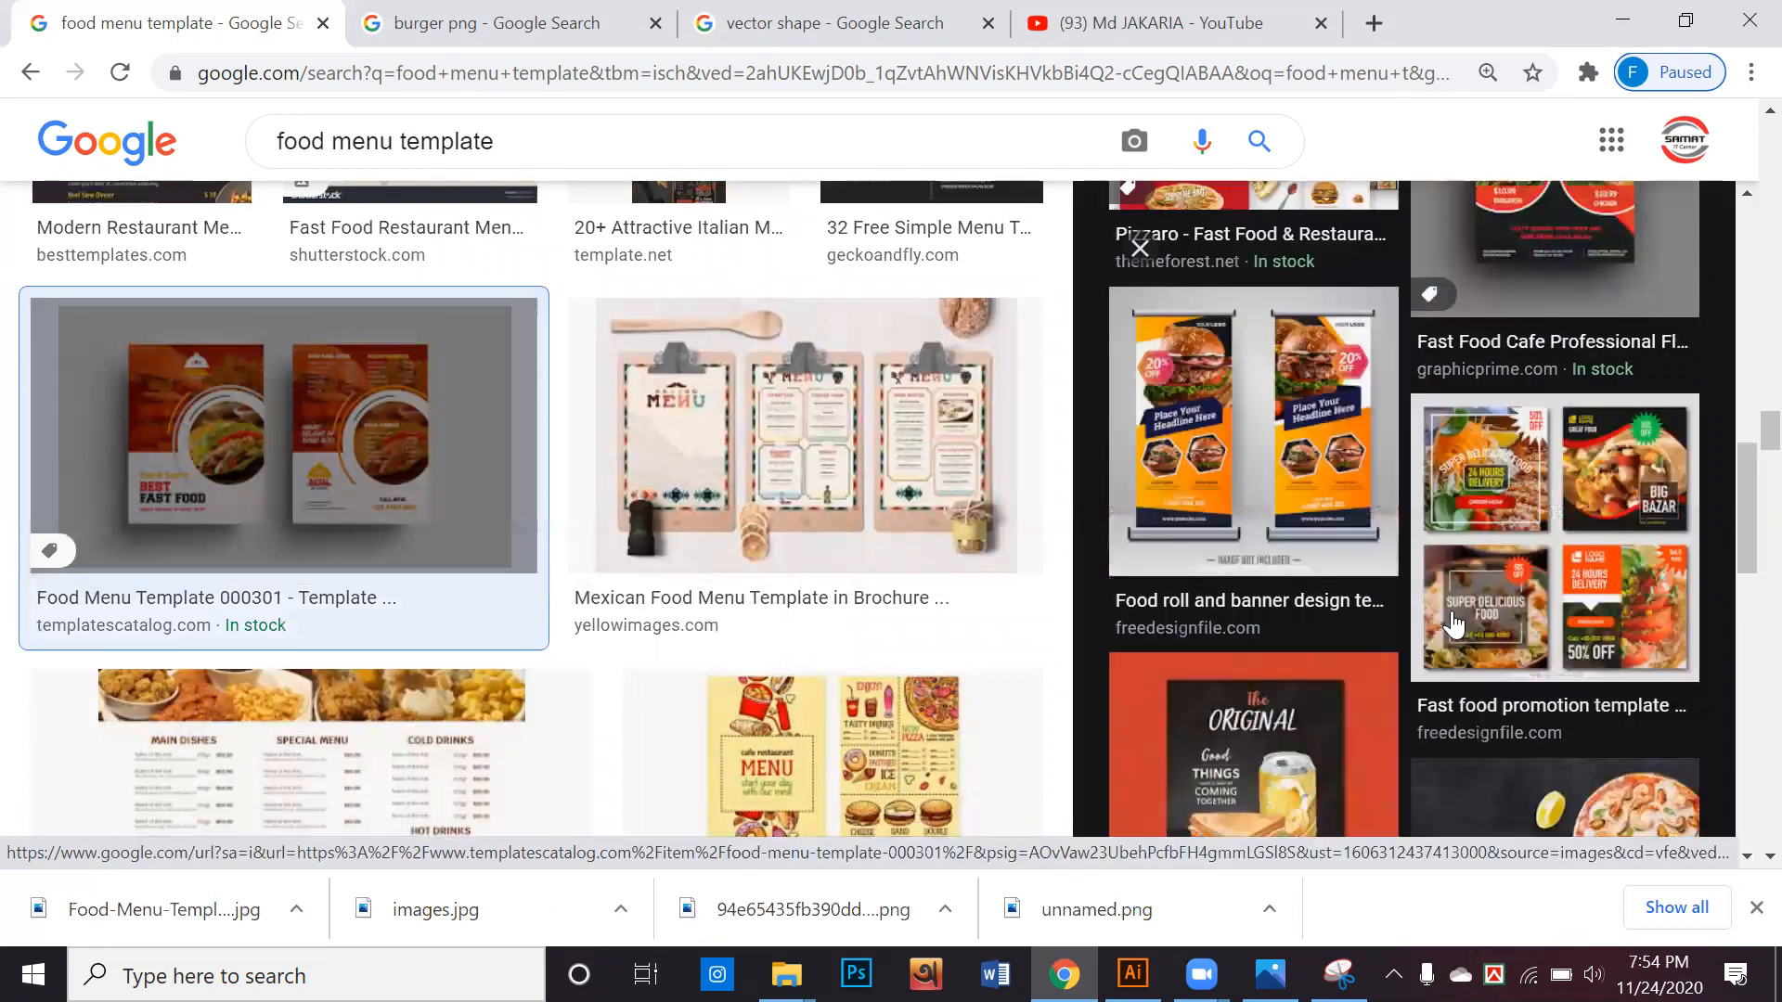
pyautogui.scroll(6, 1454, 623)
pyautogui.scroll(8, 547, 131)
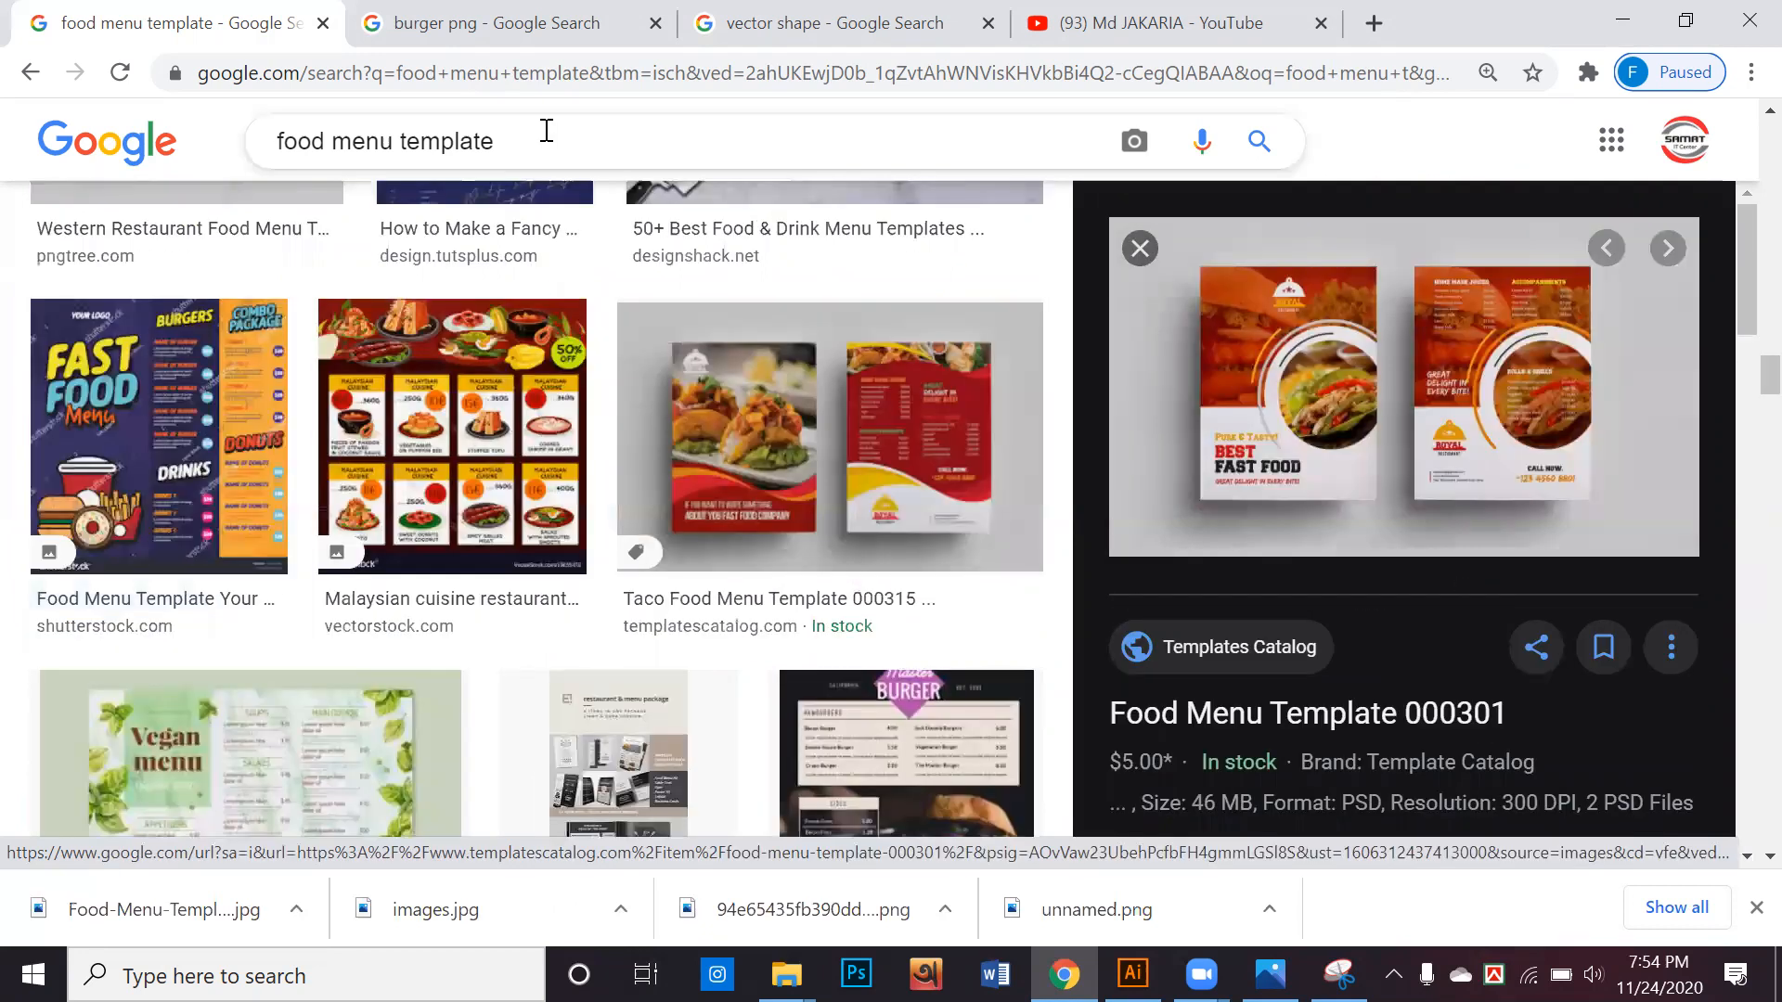
pyautogui.press('/')
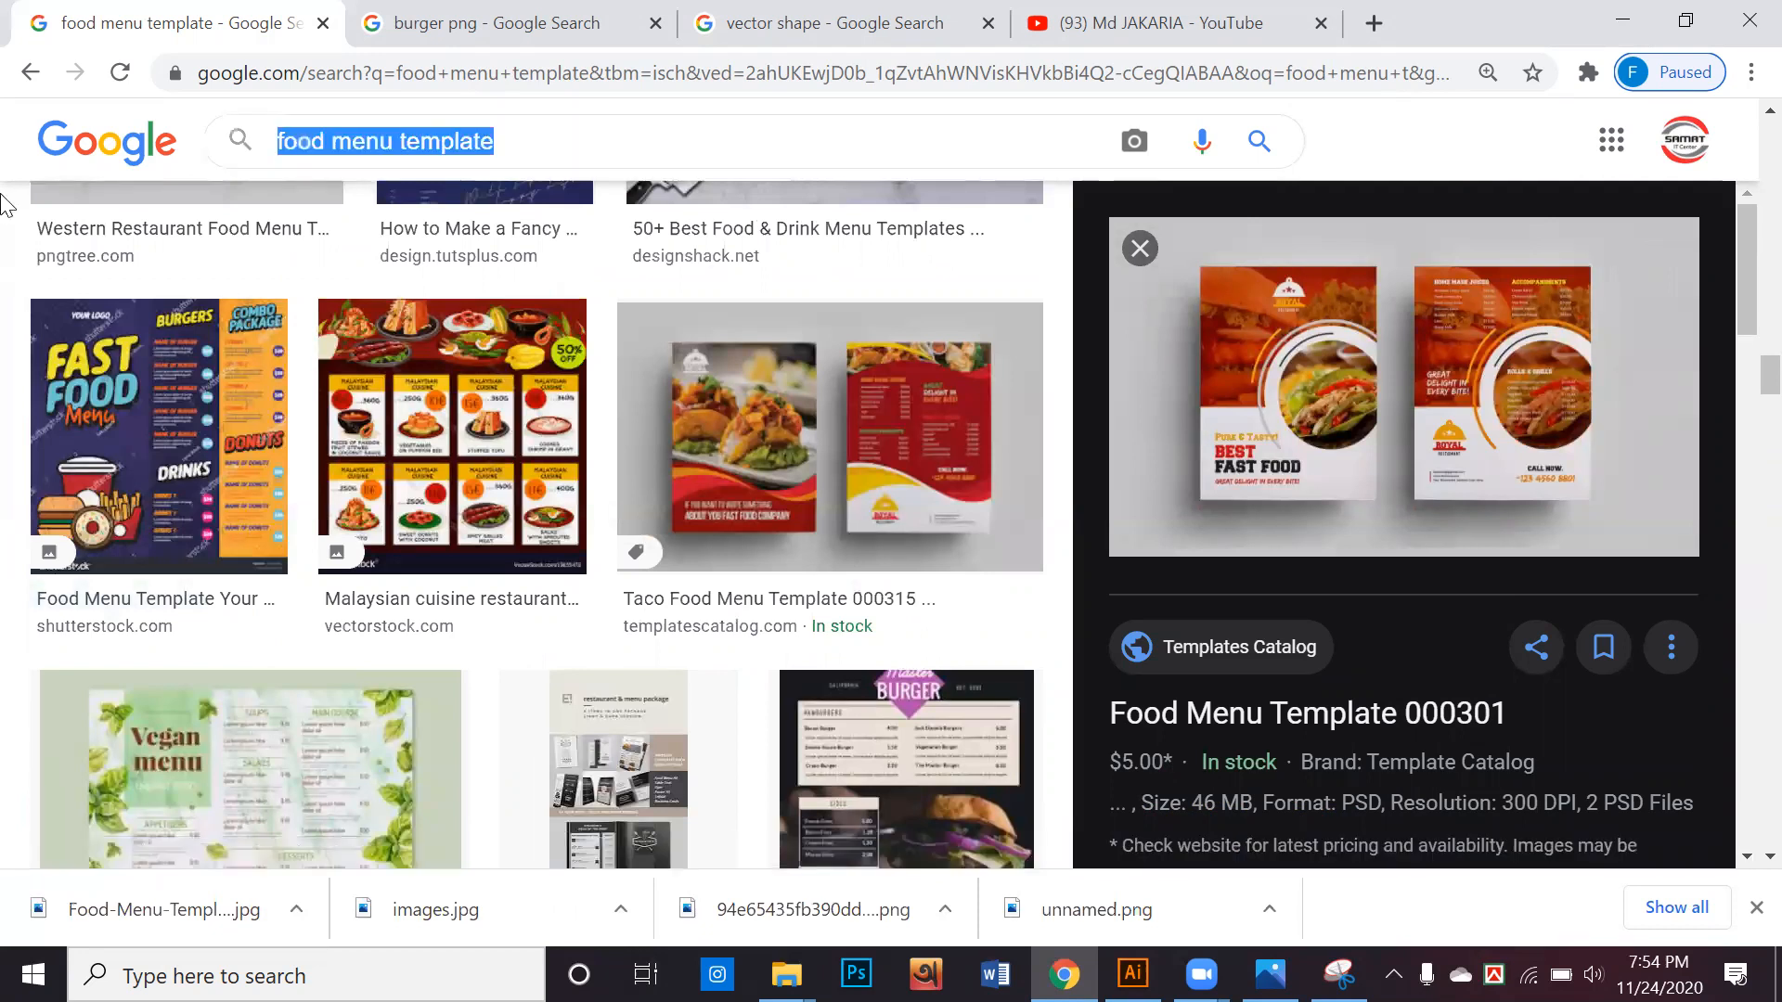
pyautogui.write('fly')
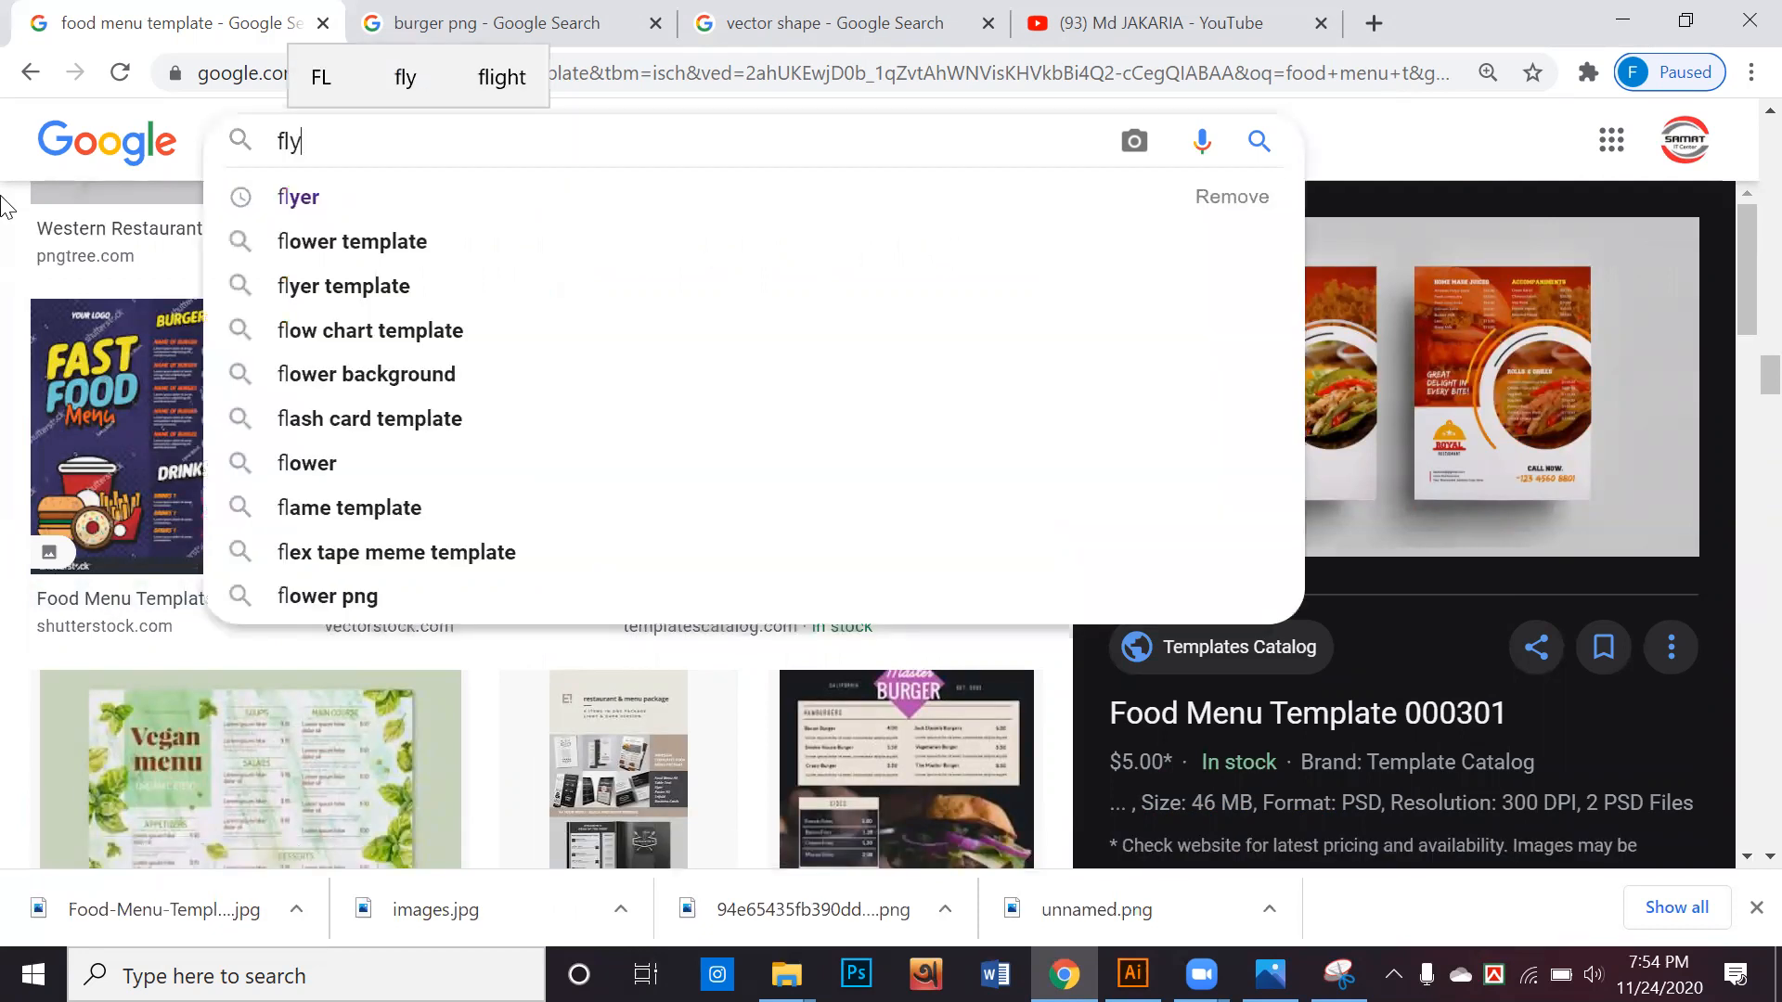
pyautogui.write('er')
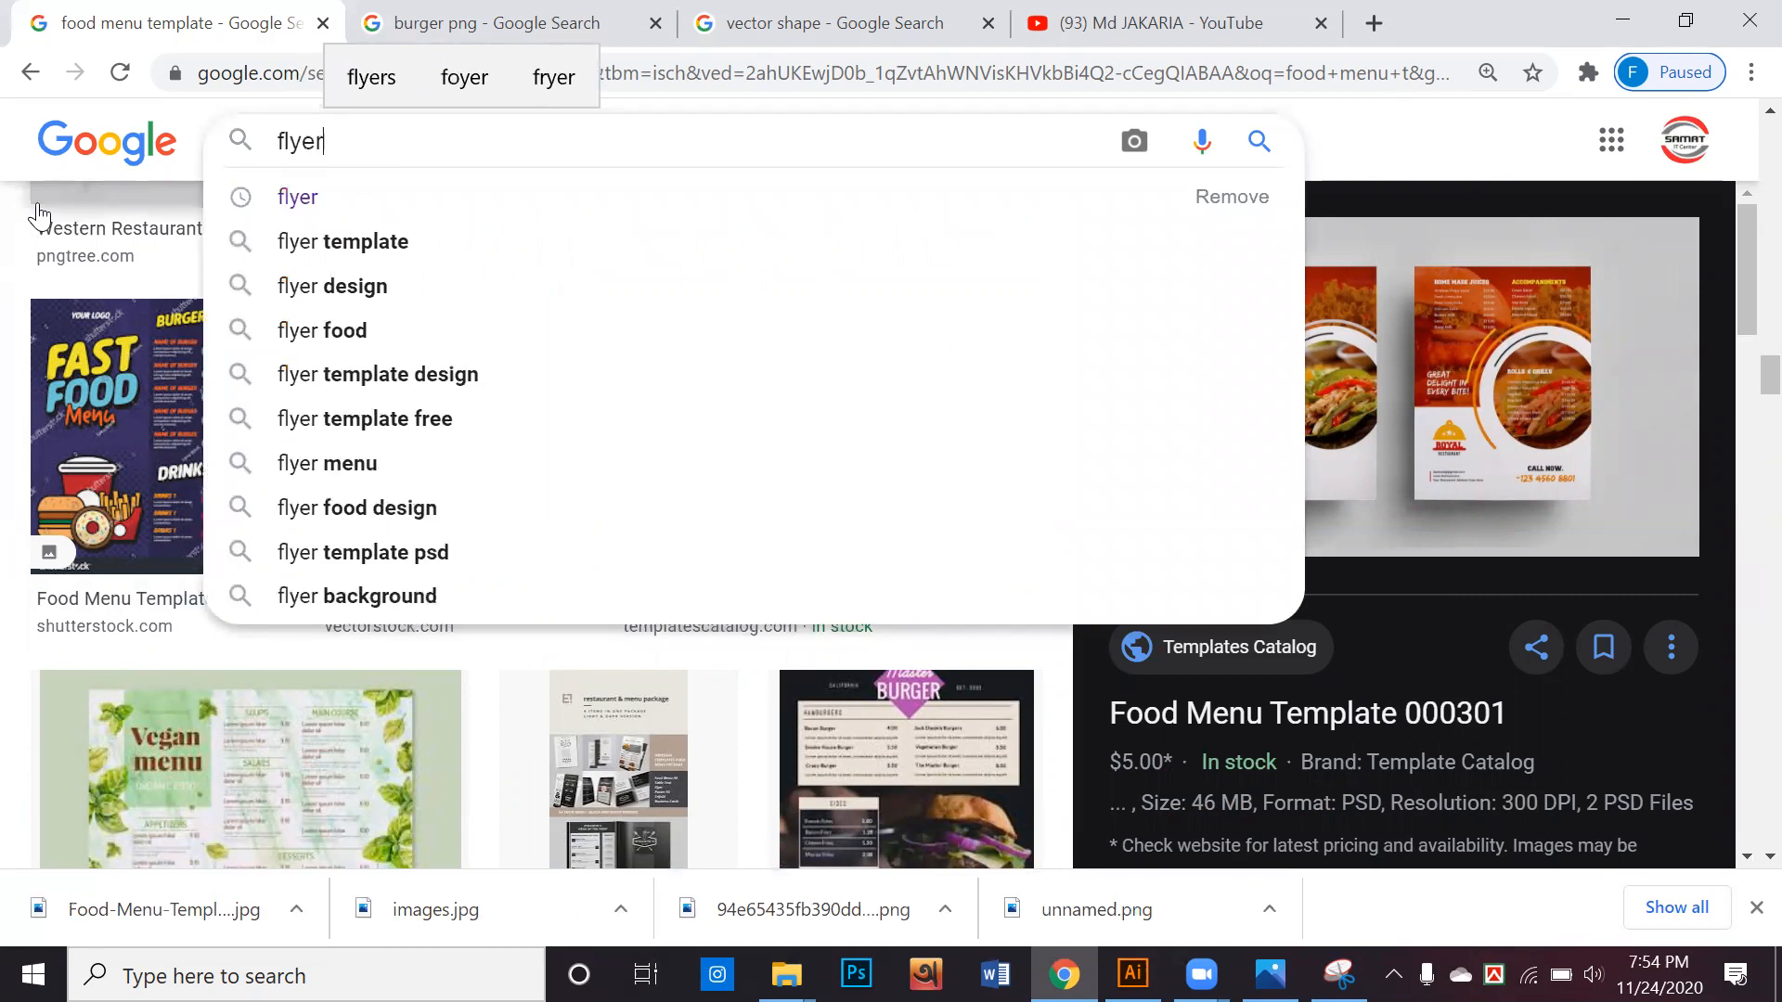
pyautogui.press('Return')
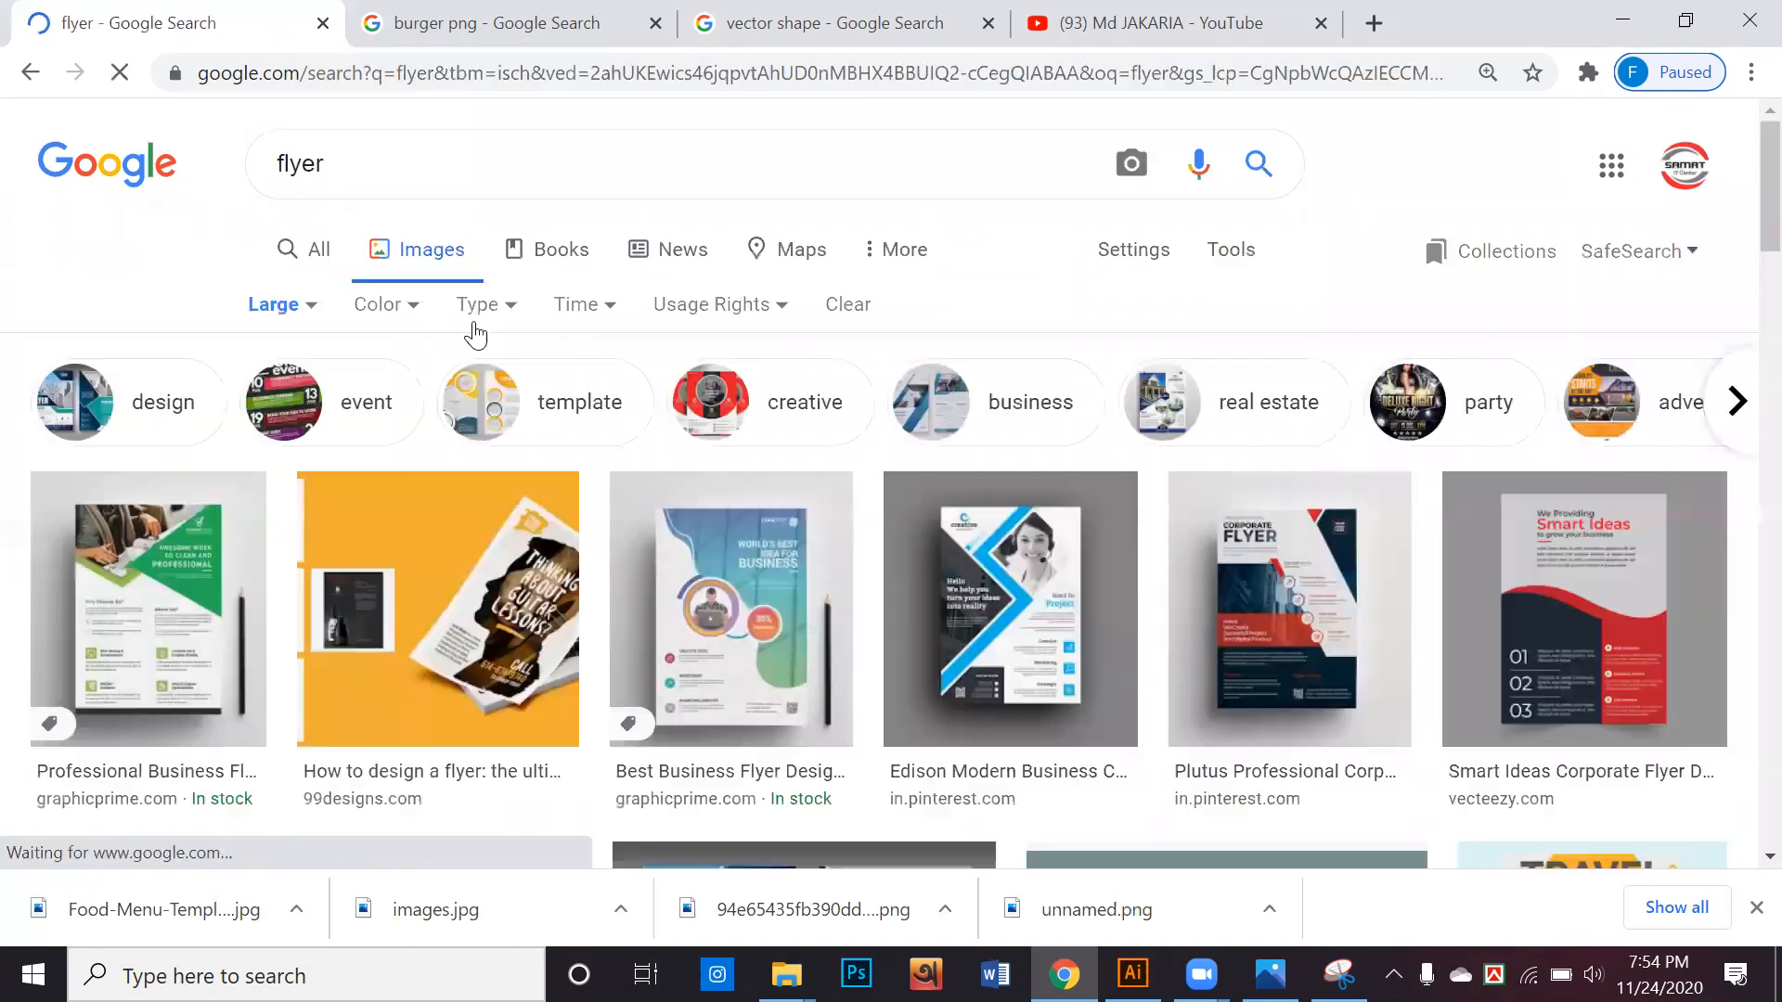
# Browse the flyer results and preview the orange Modern Travel Agency Flyer Design from templatescatalog.com
pyautogui.scroll(-3, 477, 334)
pyautogui.scroll(-3, 1129, 338)
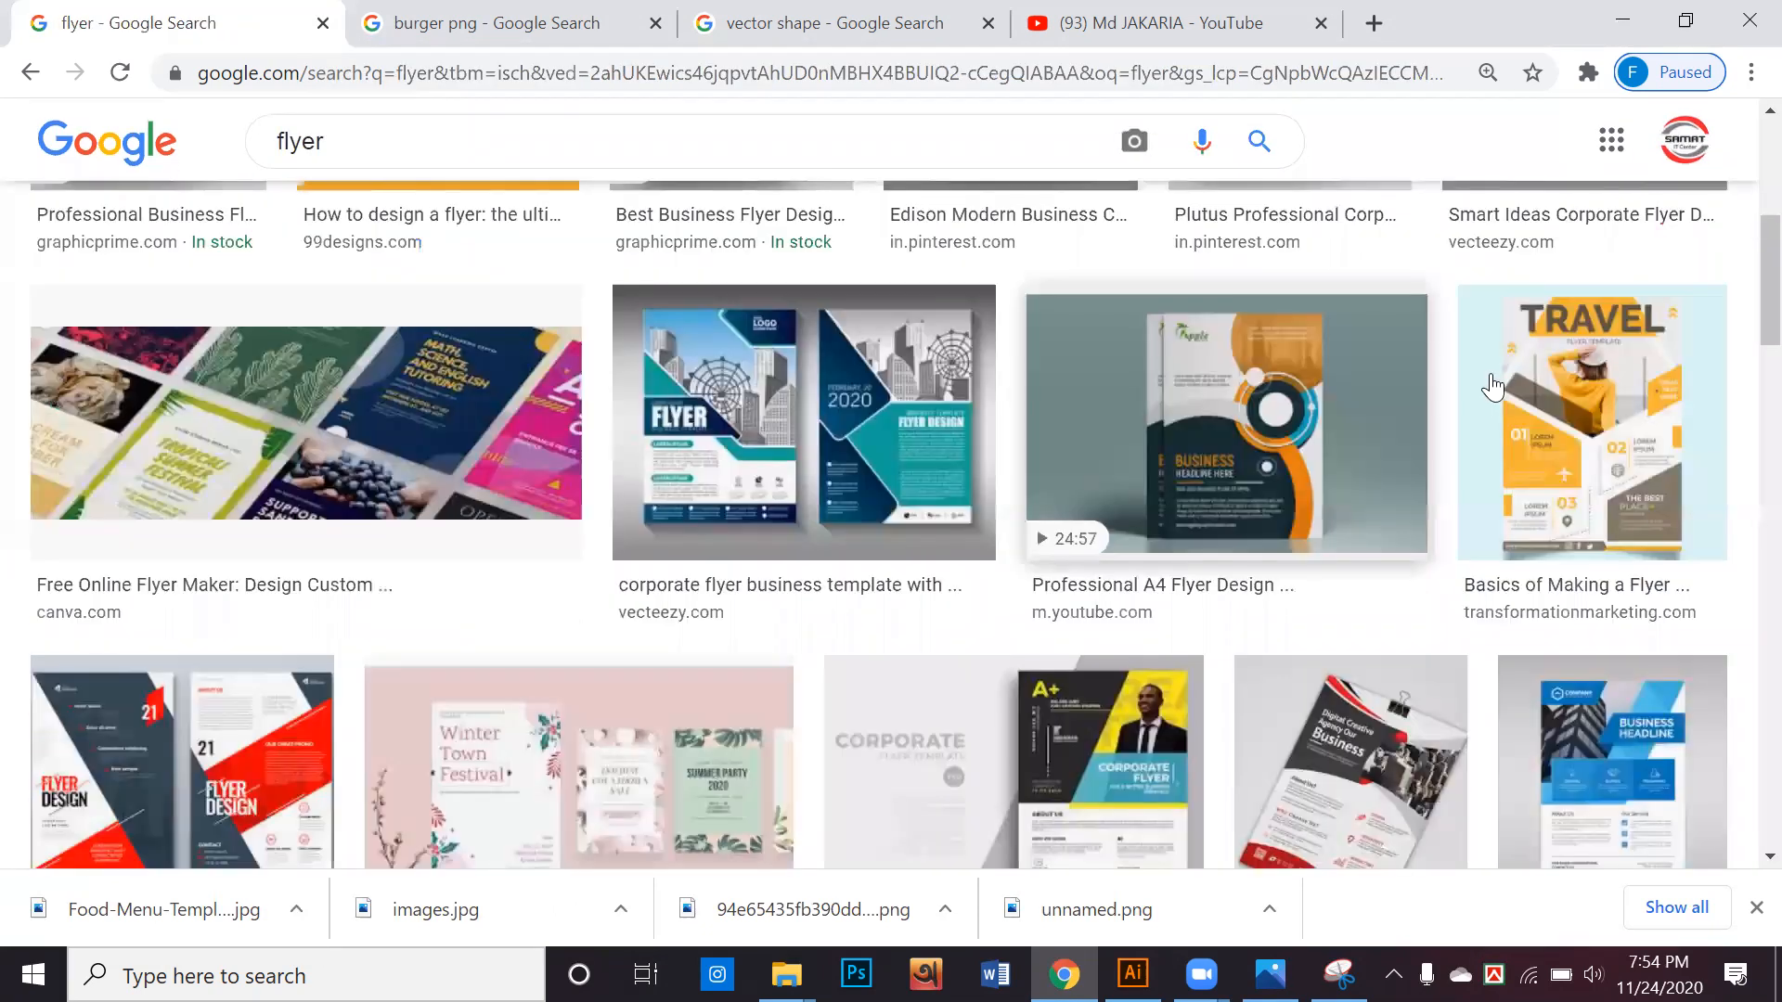
pyautogui.scroll(-2, 1360, 435)
pyautogui.scroll(-4, 1359, 436)
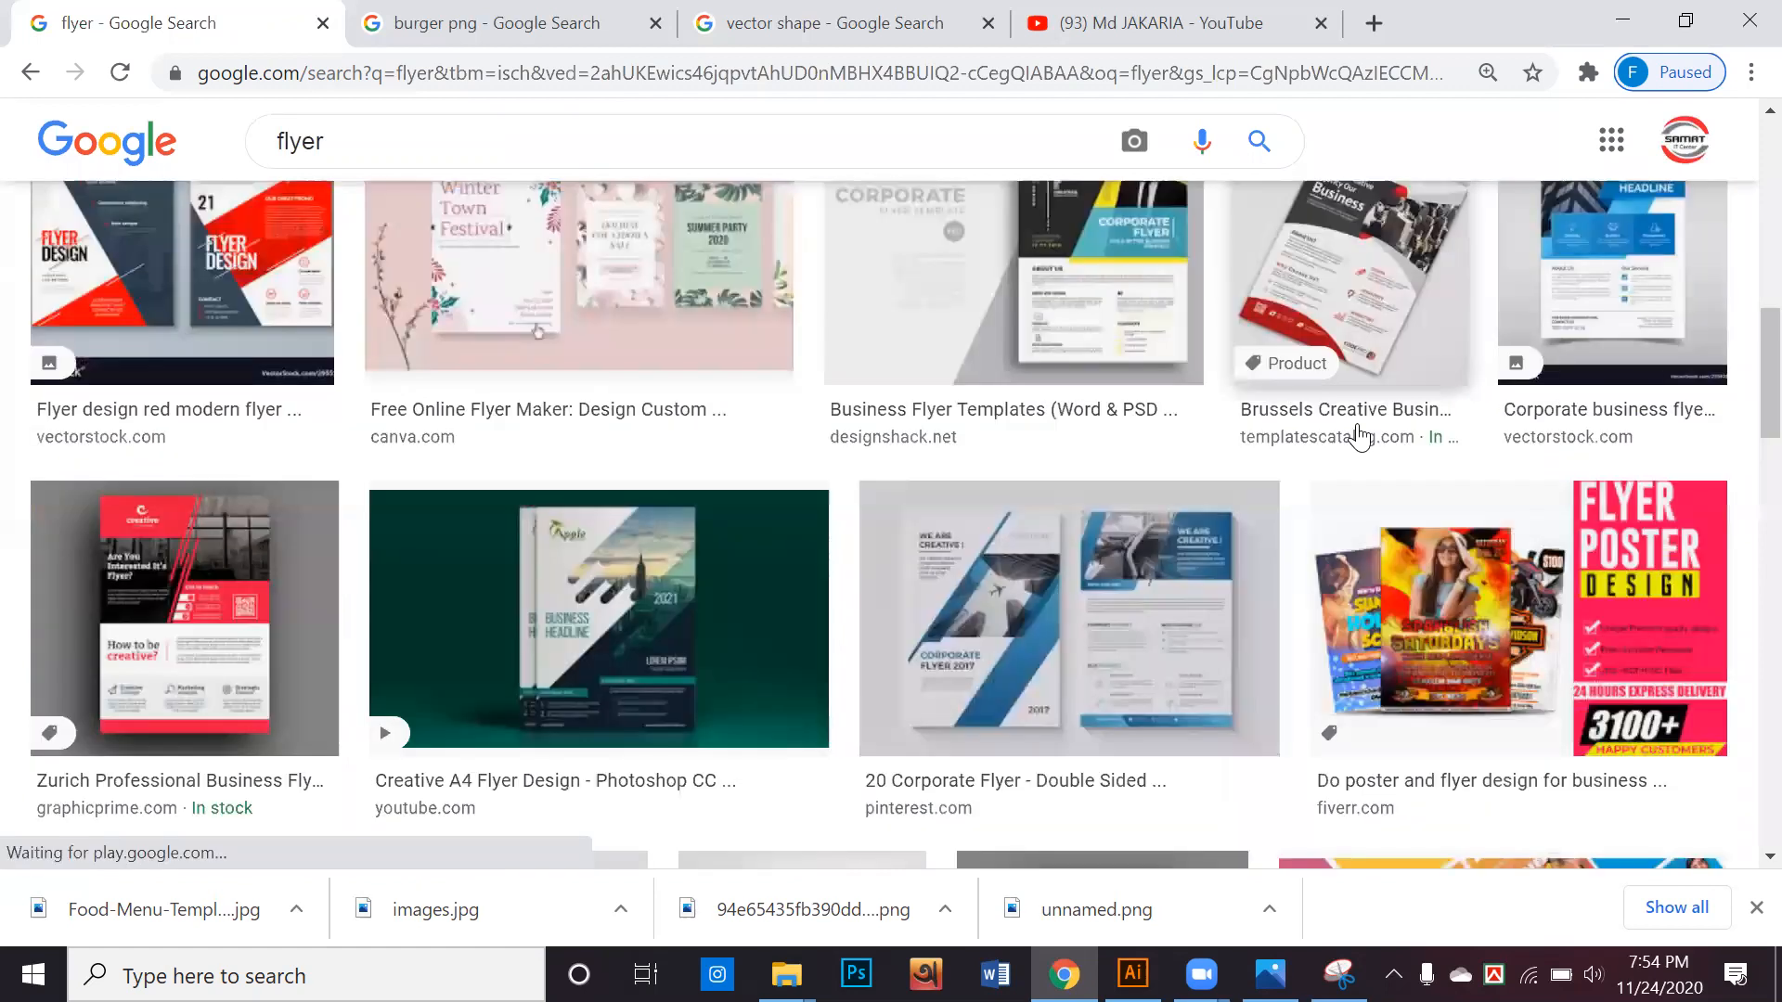
pyautogui.scroll(-5, 1359, 435)
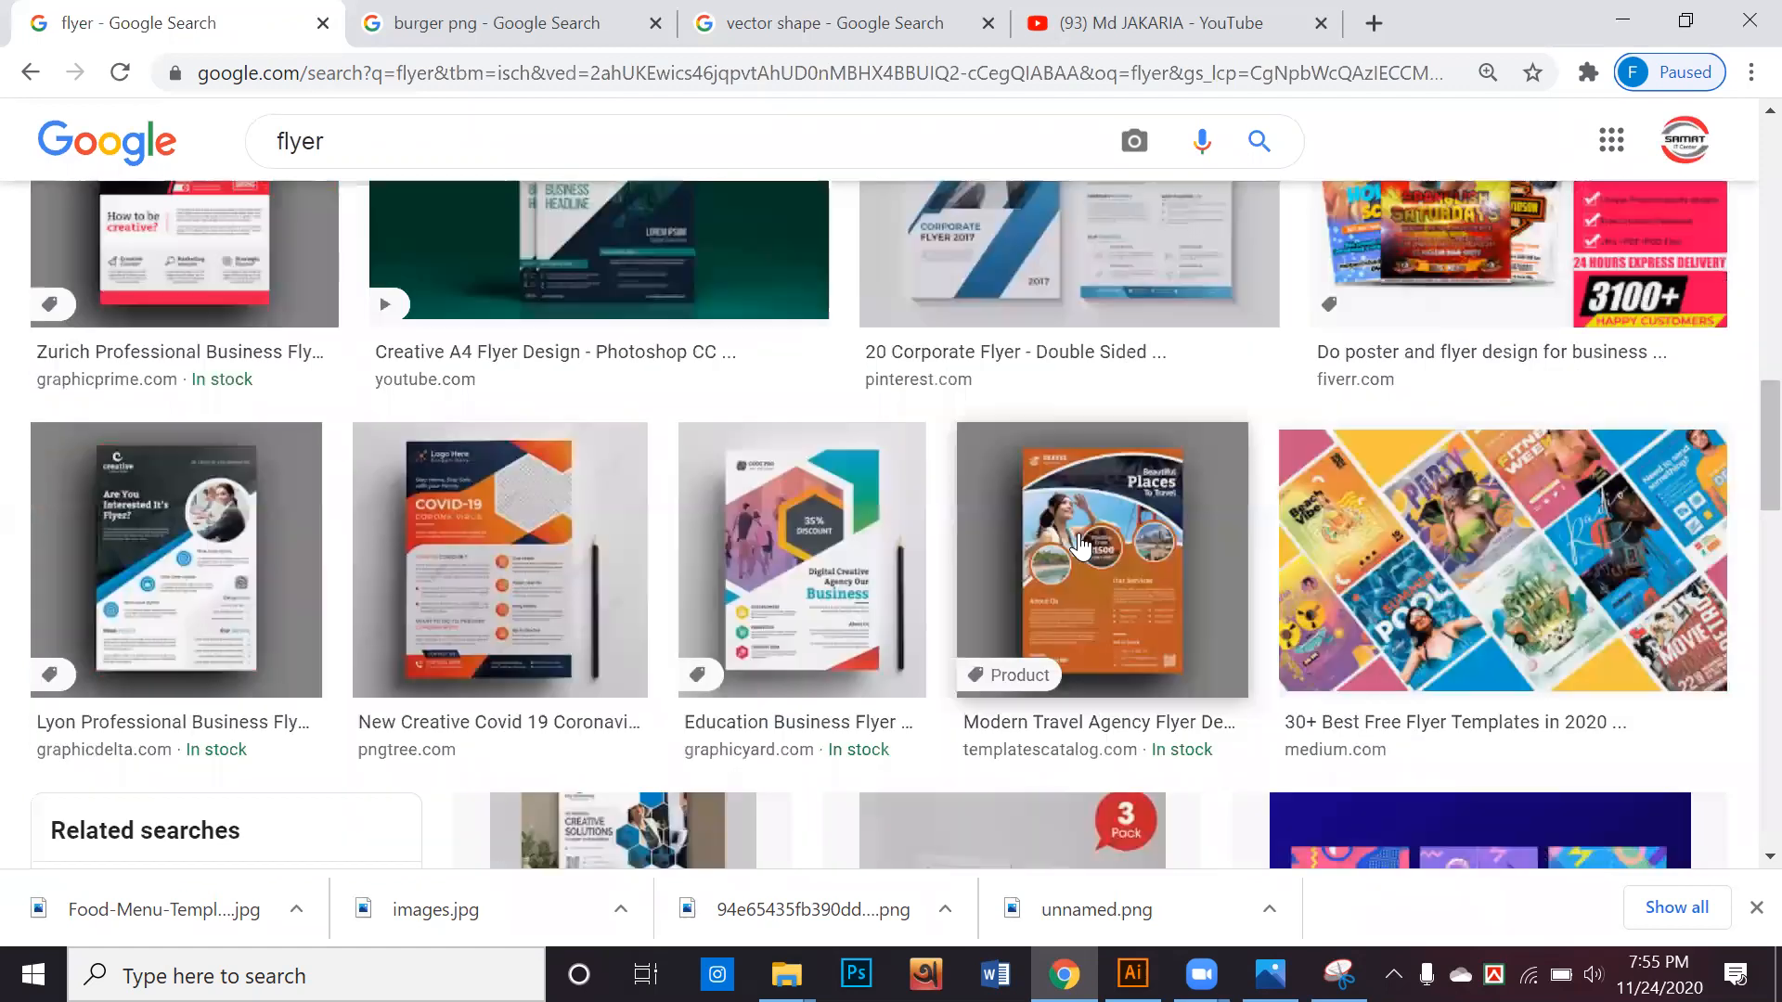
pyautogui.scroll(-1, 1097, 447)
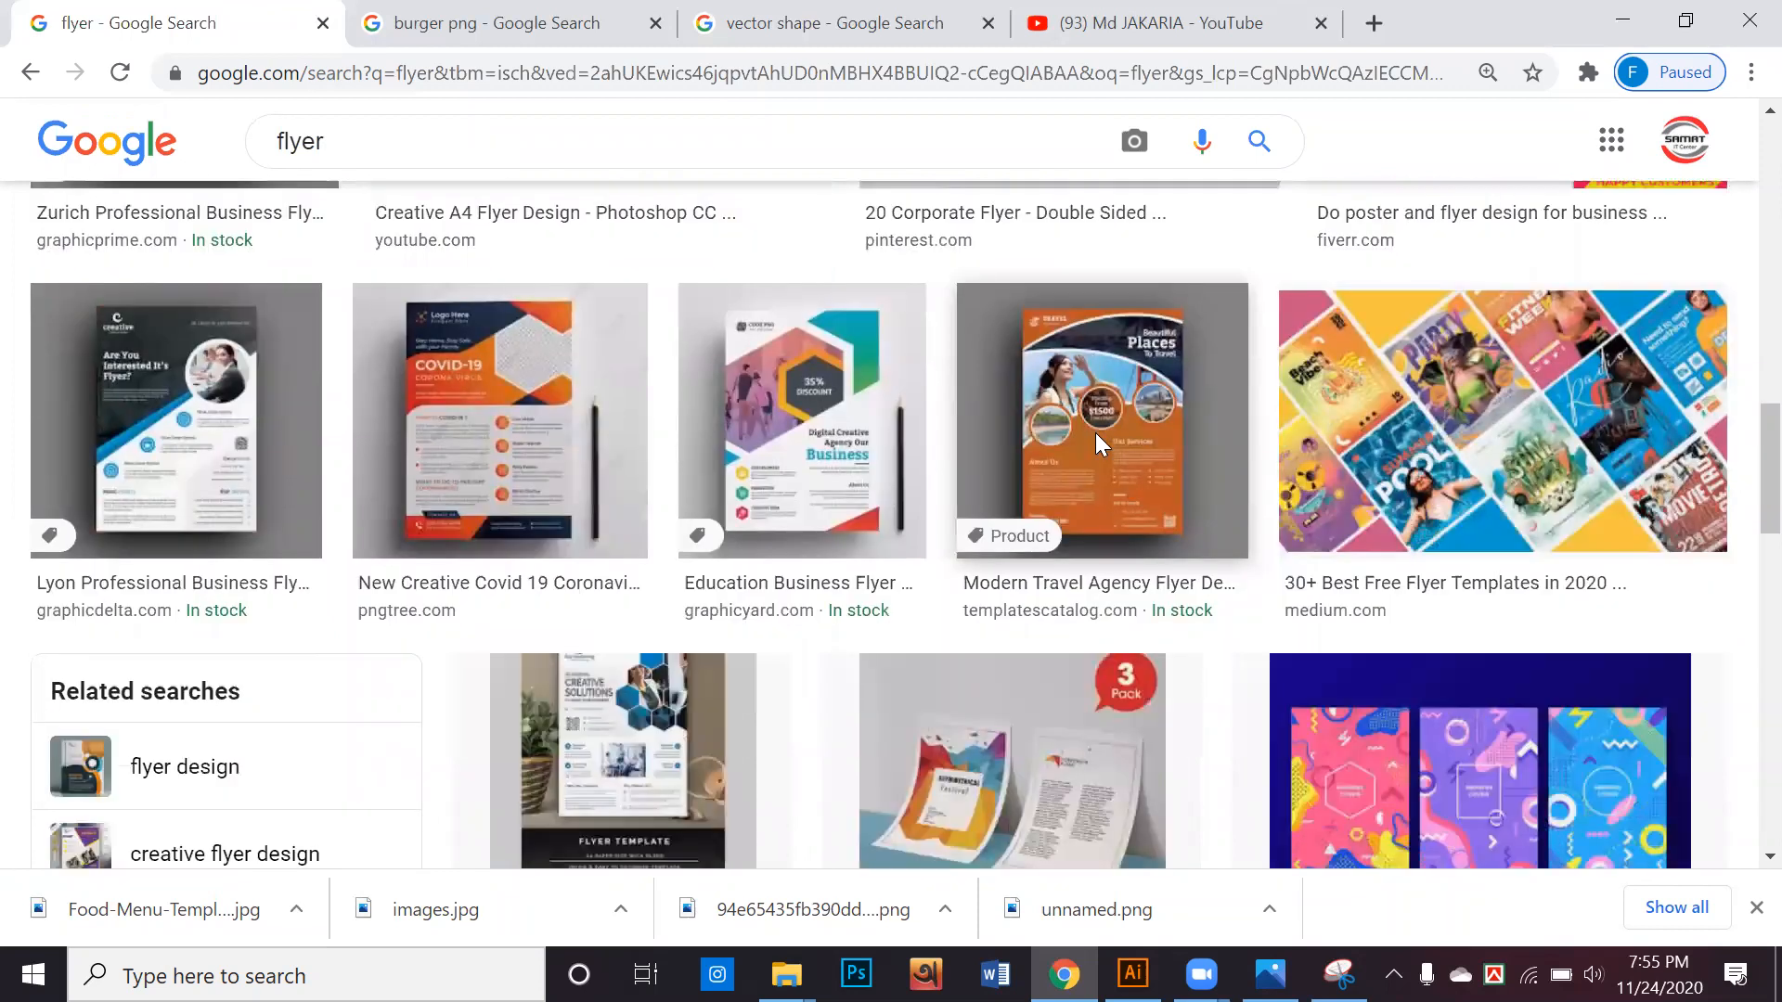
pyautogui.click(1088, 444)
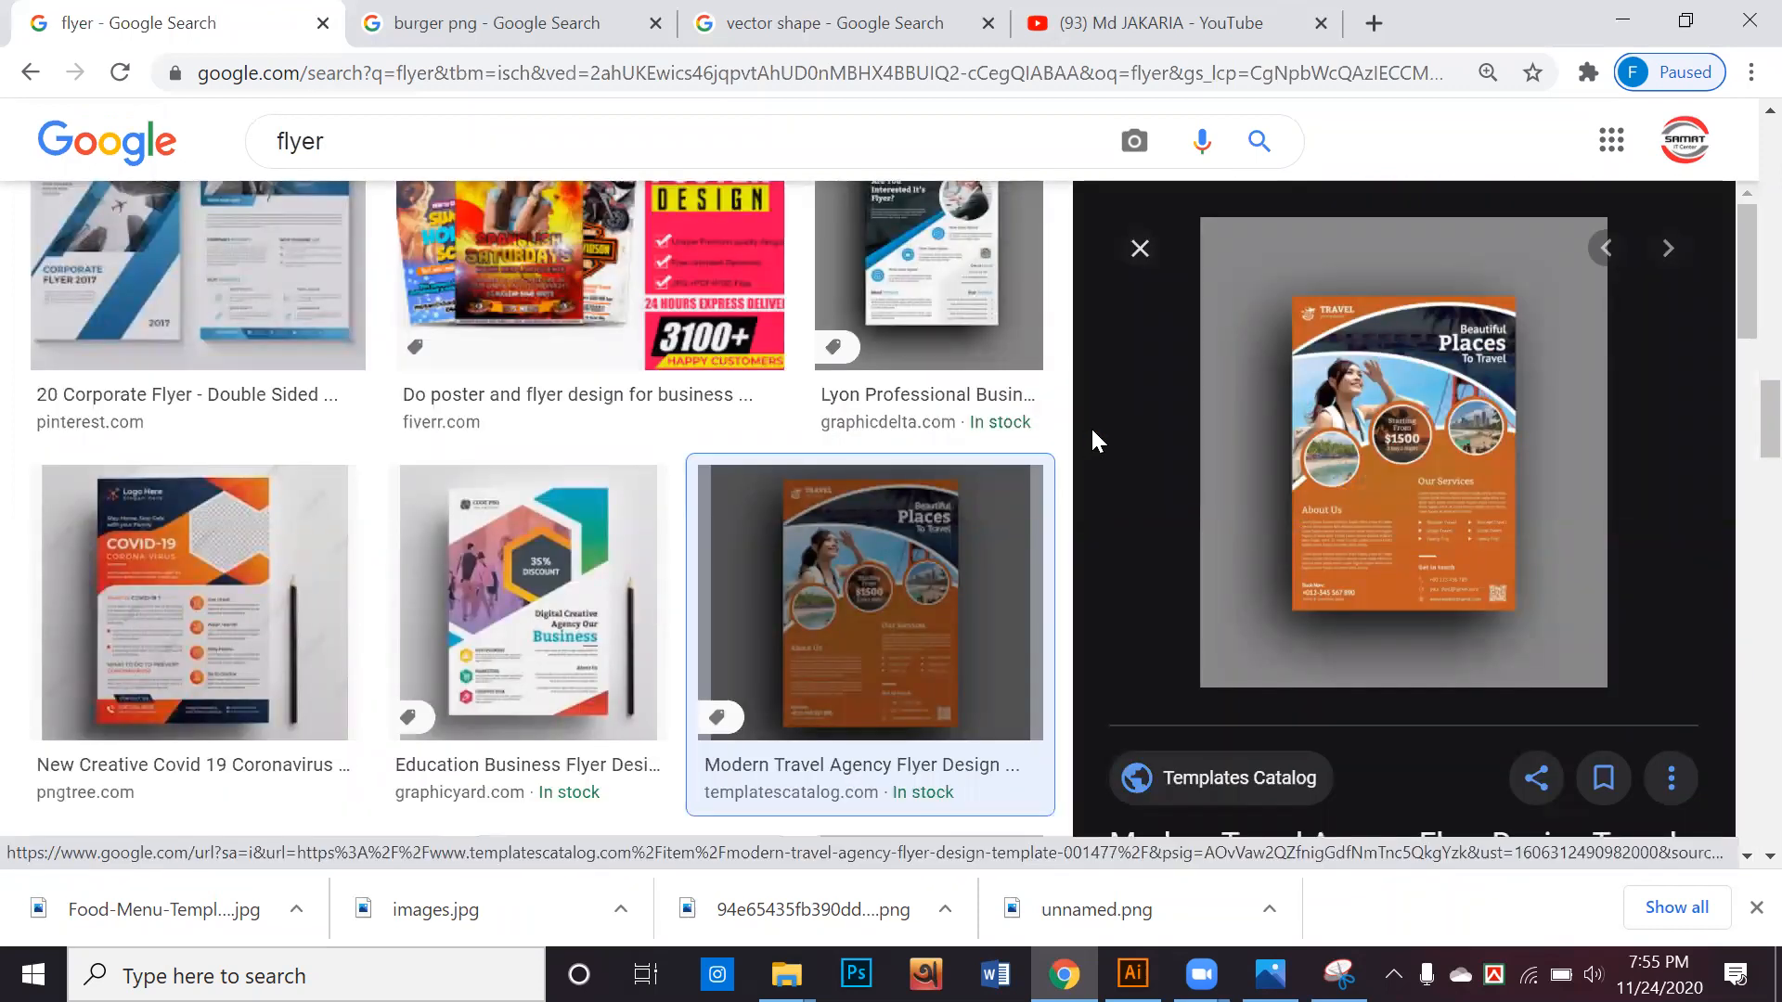
# Look through the images related to the Modern Travel Agency Flyer for further layout references
pyautogui.scroll(-4, 1091, 432)
pyautogui.scroll(-3, 1089, 426)
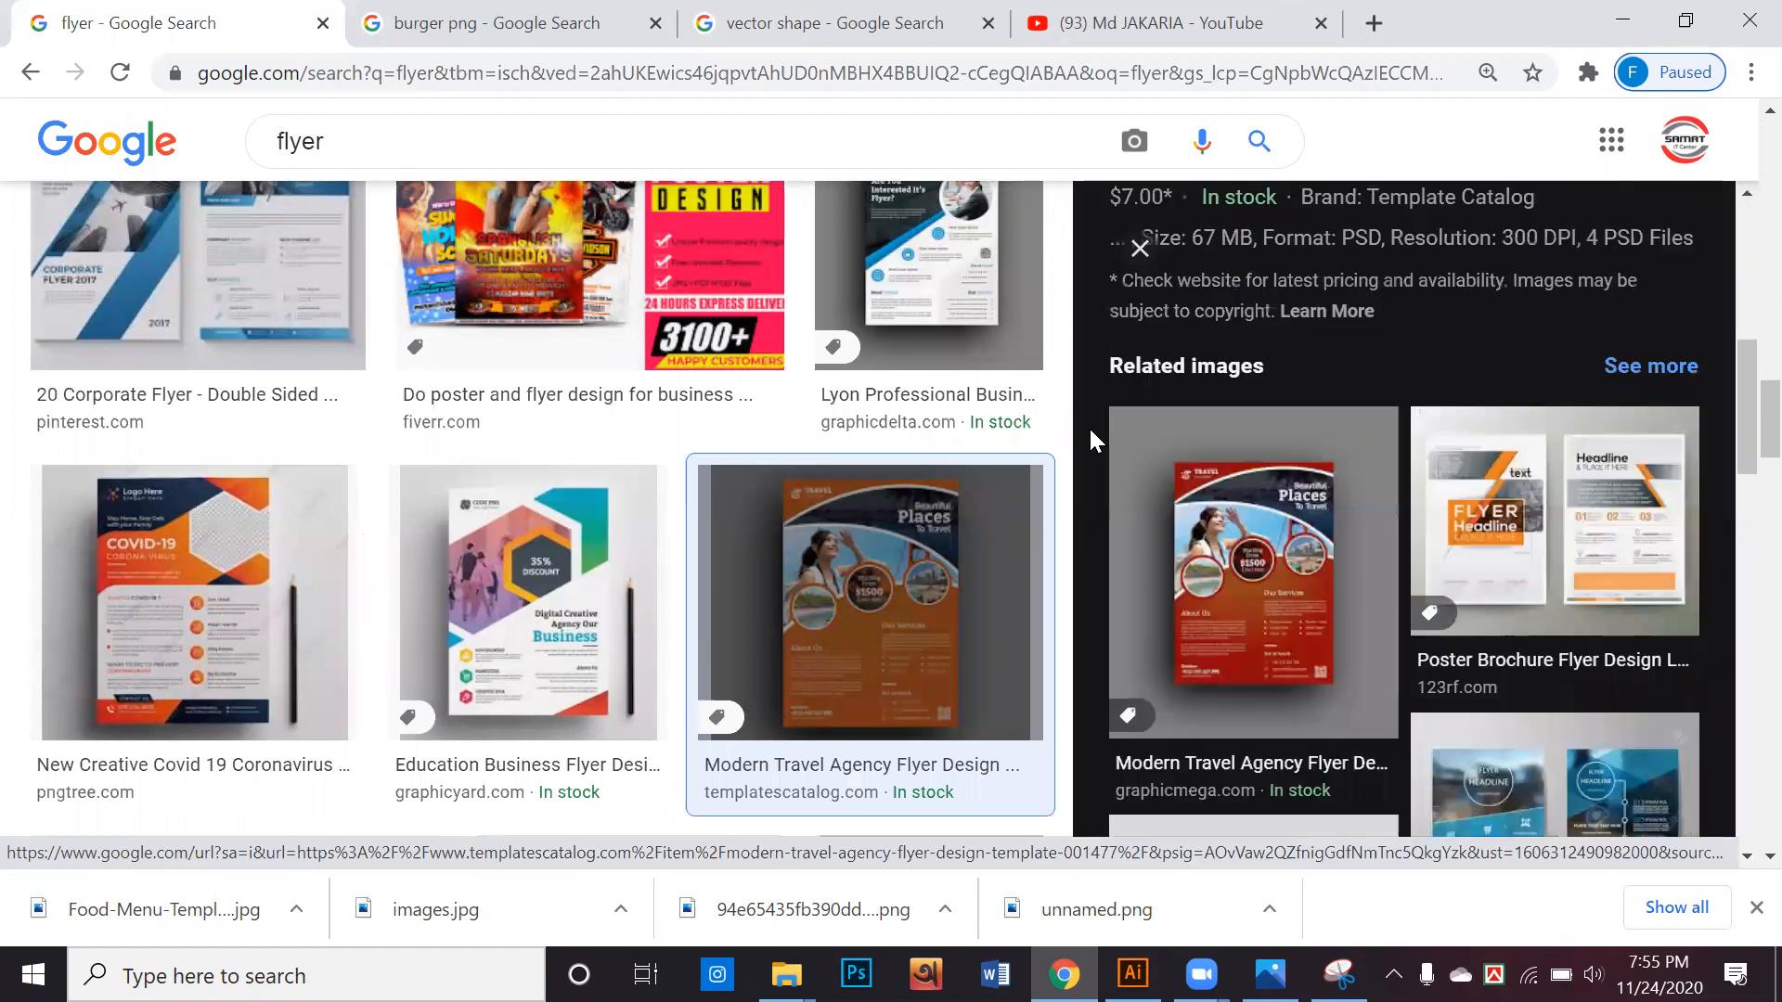
pyautogui.scroll(-8, 1085, 442)
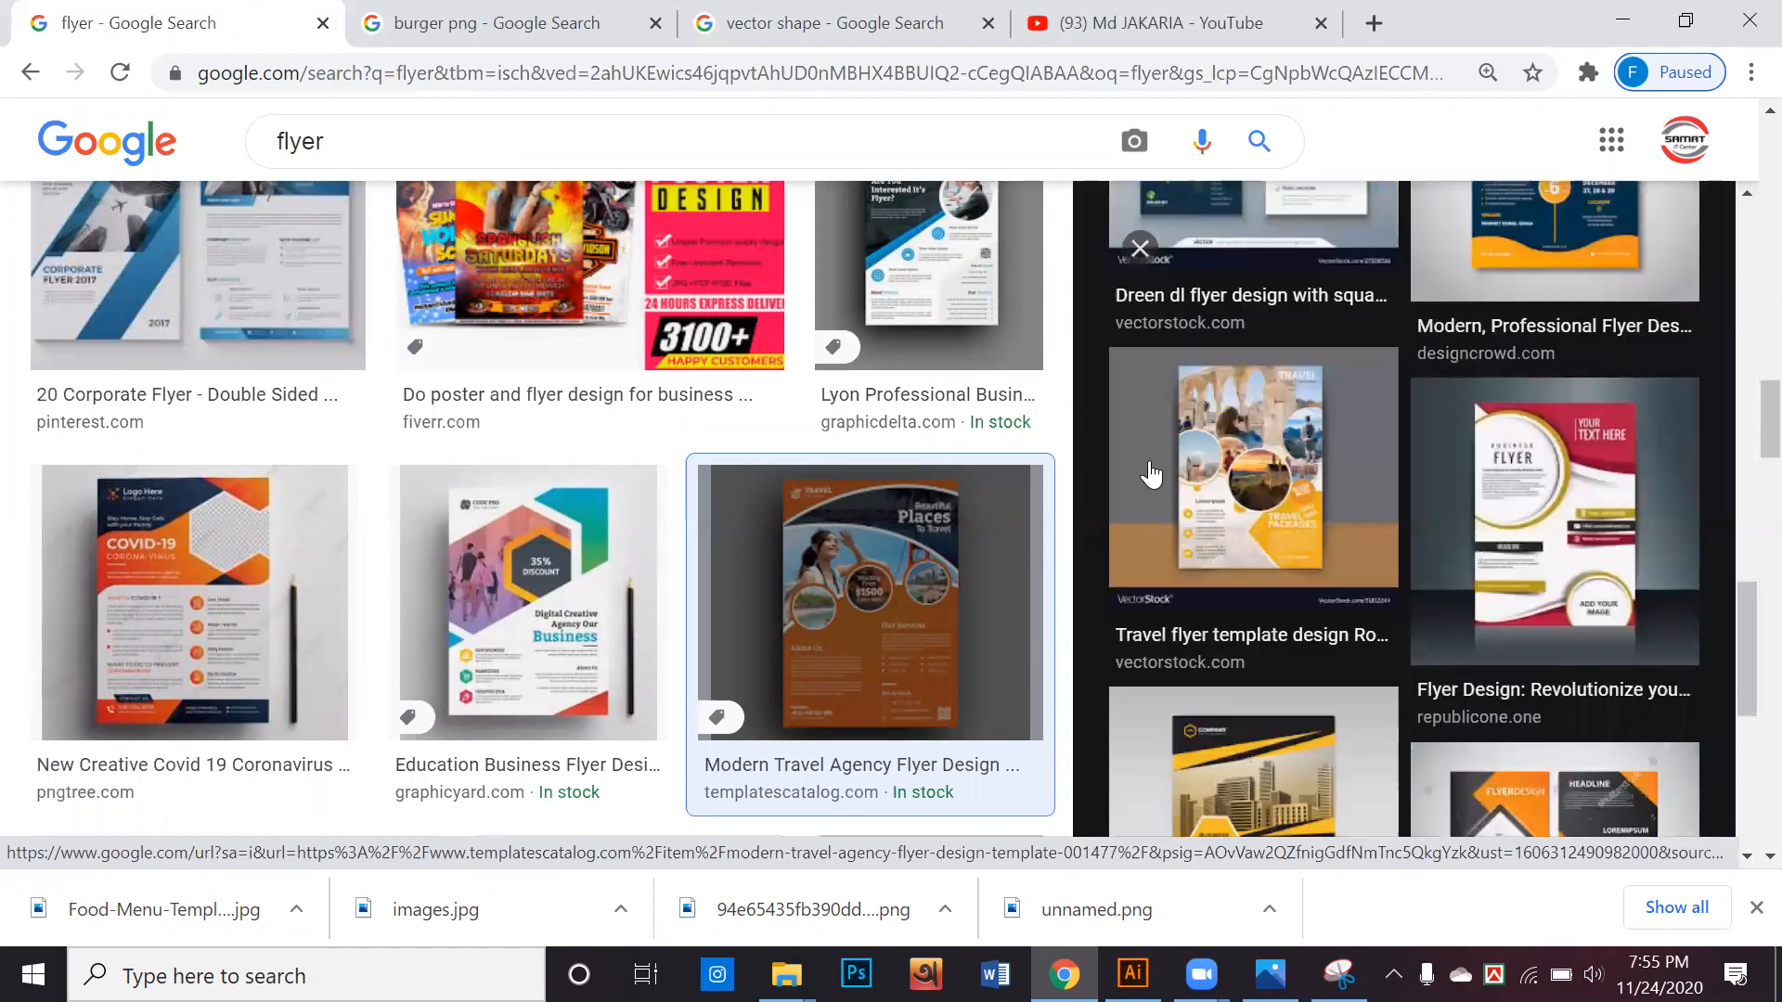
# Look further through the related flyer images and preview the black and yellow business flyer design from VectorStock
pyautogui.scroll(-3, 1151, 473)
pyautogui.scroll(-3, 1043, 504)
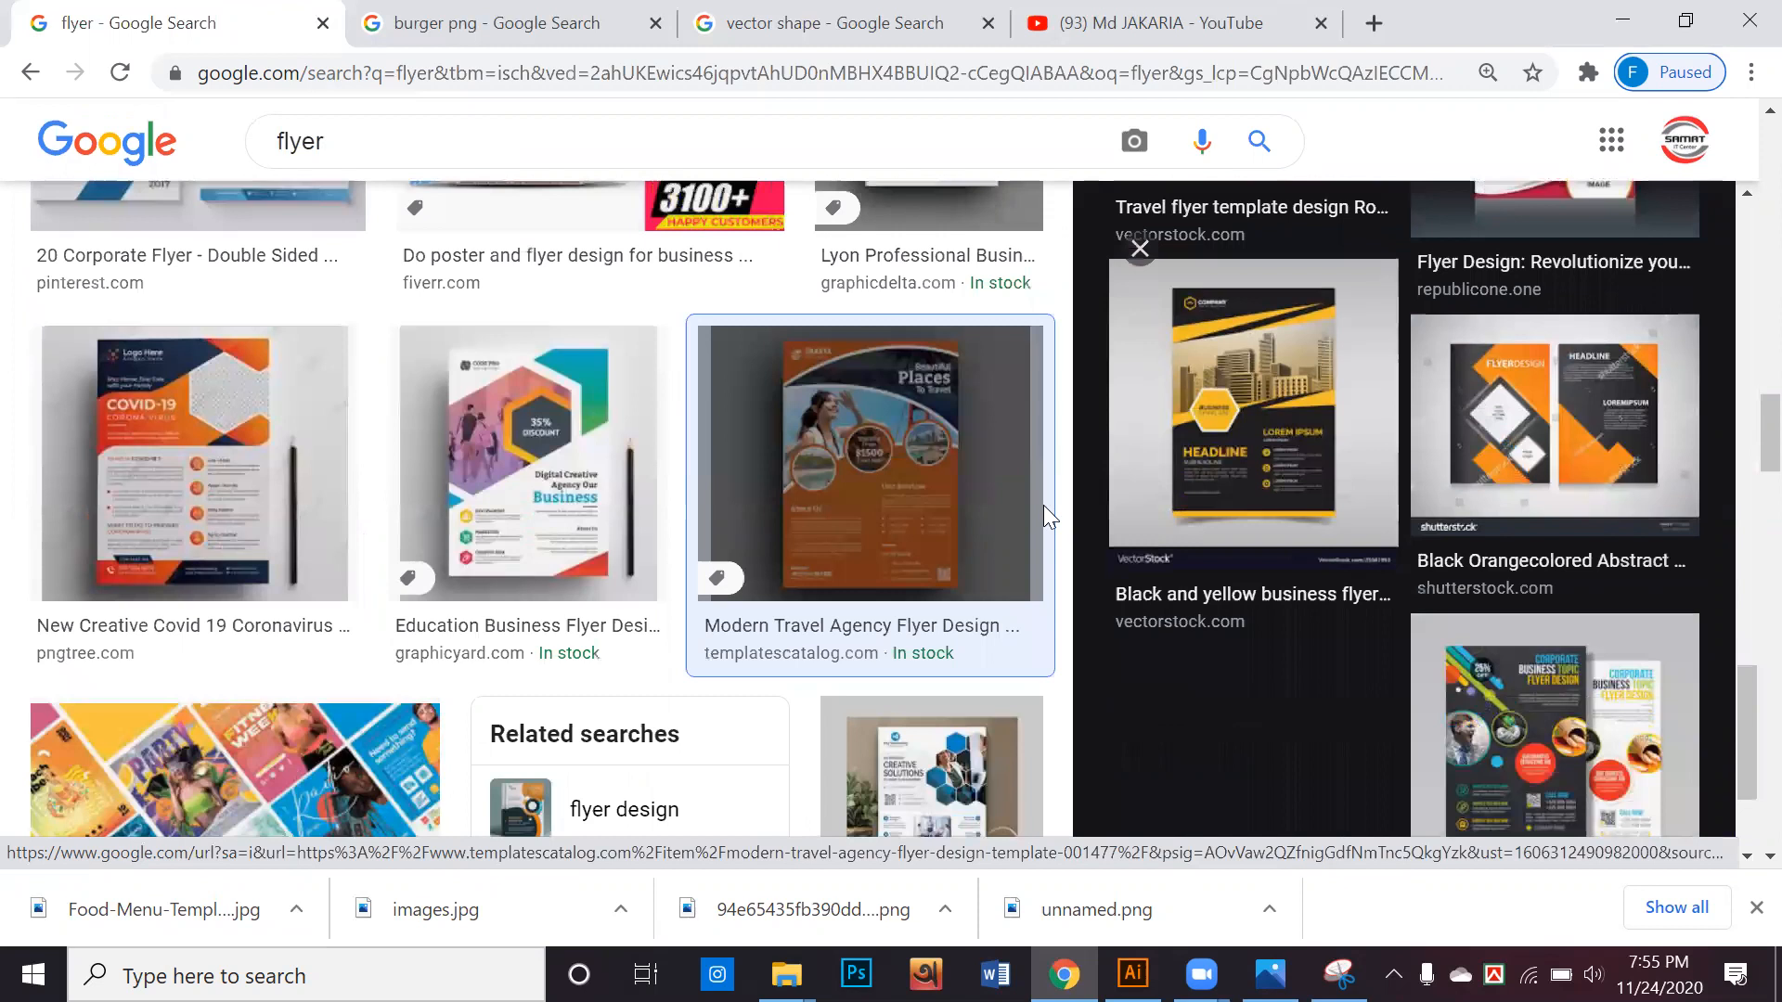
pyautogui.click(1228, 473)
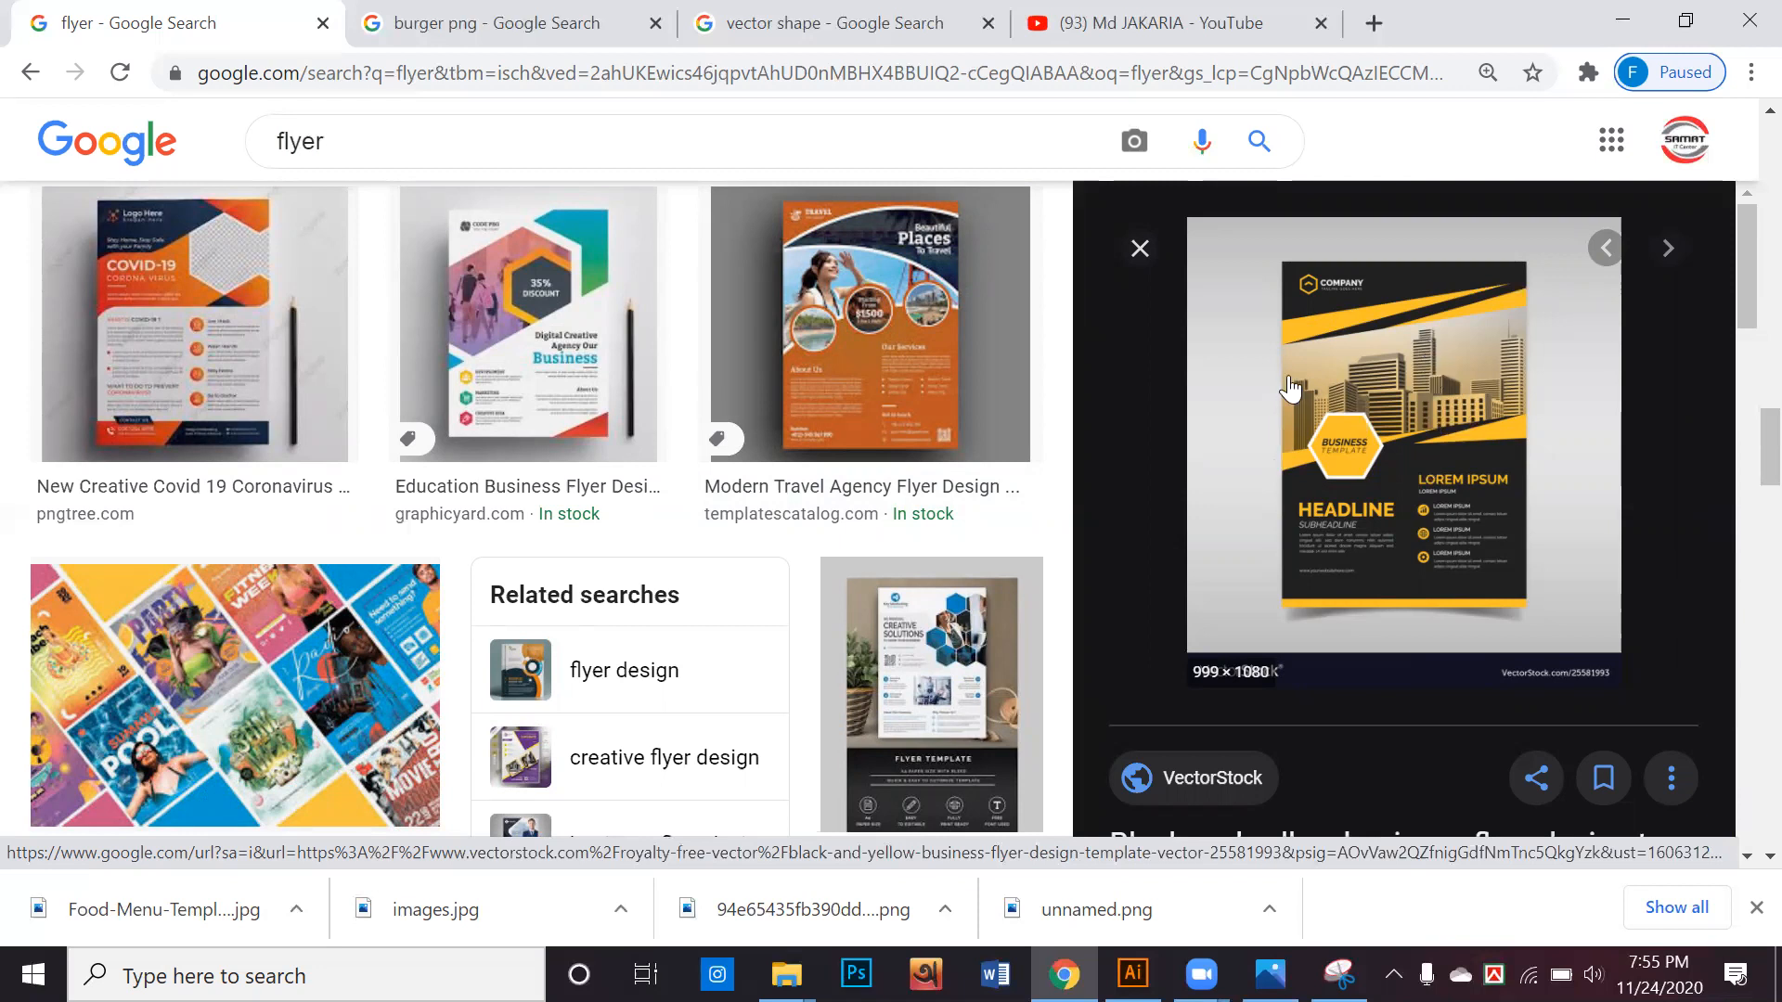
# Switch to Illustrator and draw a large rectangle on the empty canvas beside the wood artboard
pyautogui.click(1622, 21)
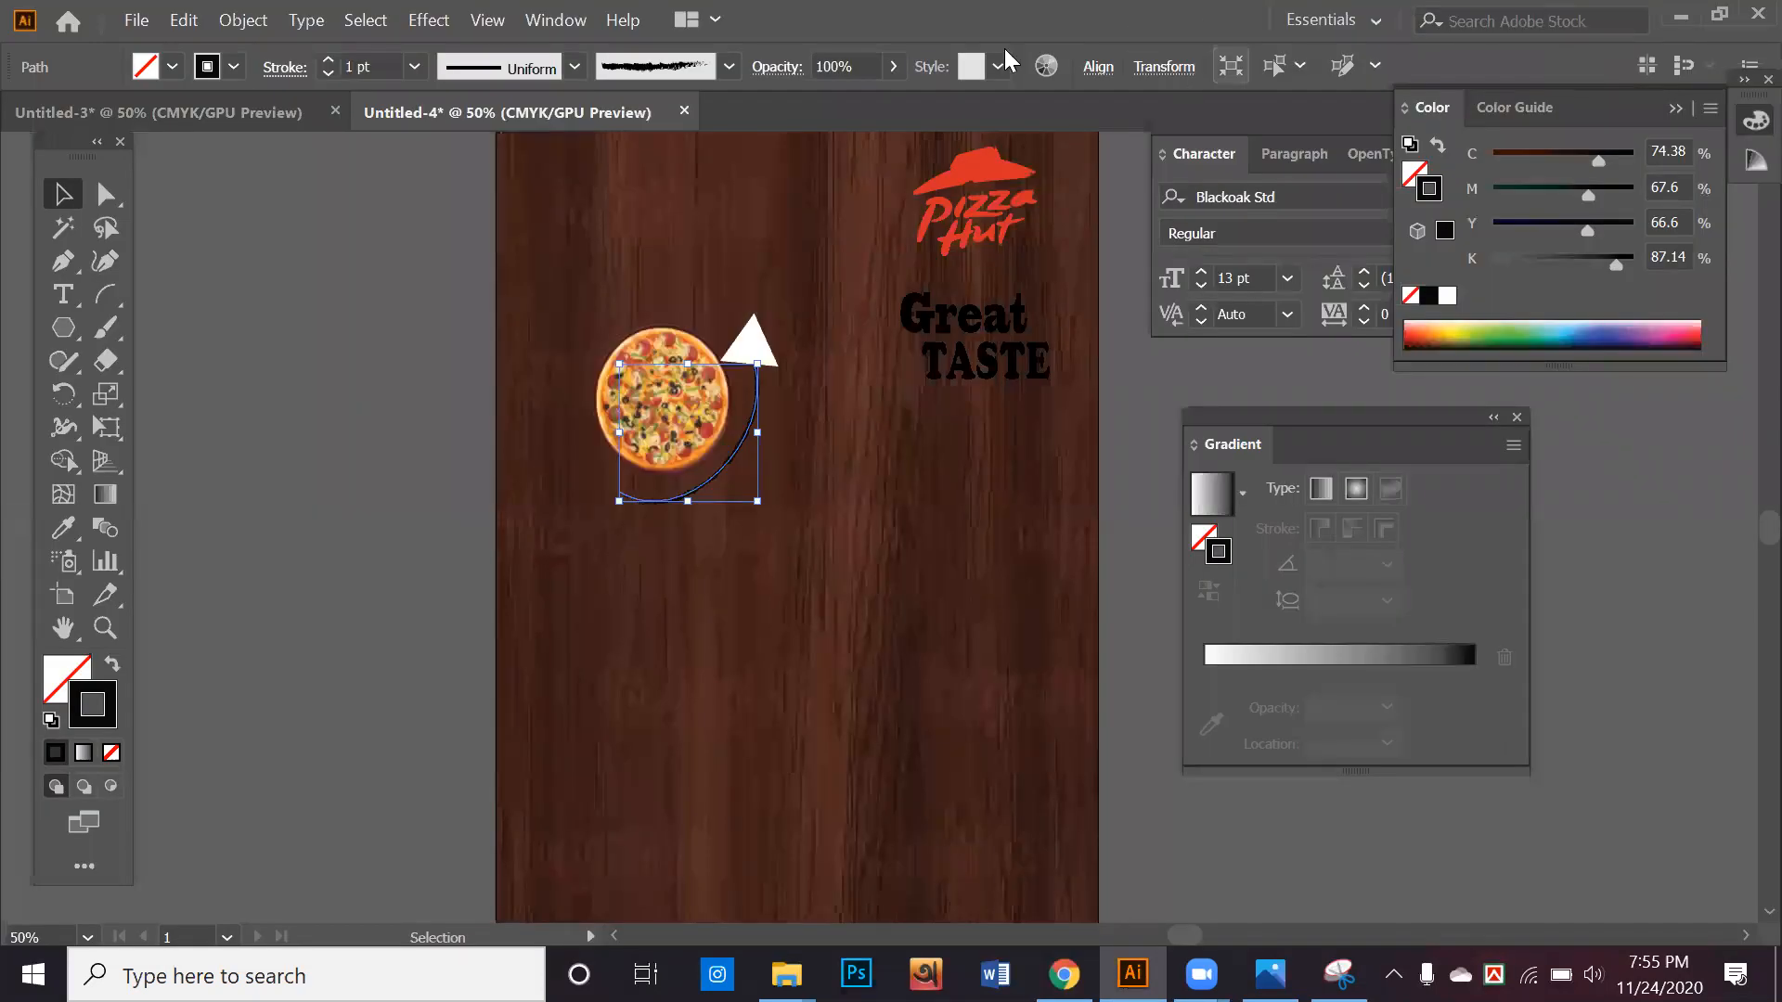
pyautogui.click(376, 459)
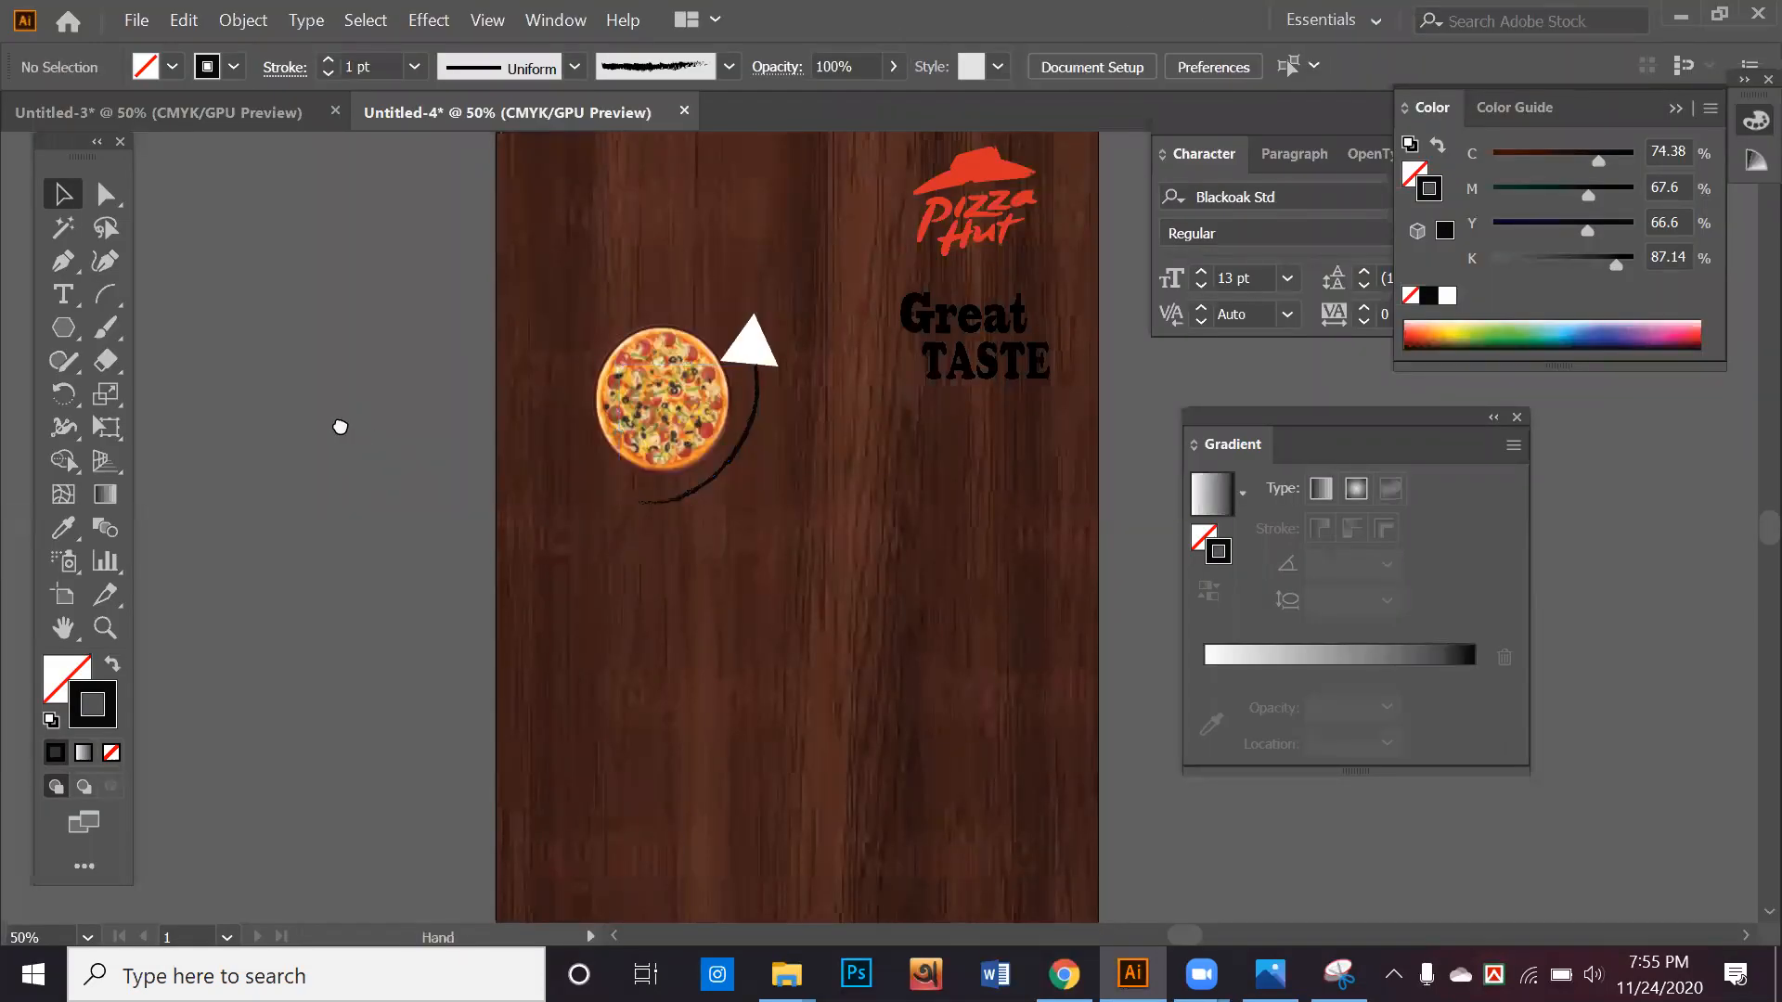
pyautogui.moveTo(340, 427); pyautogui.dragTo(1099, 487)
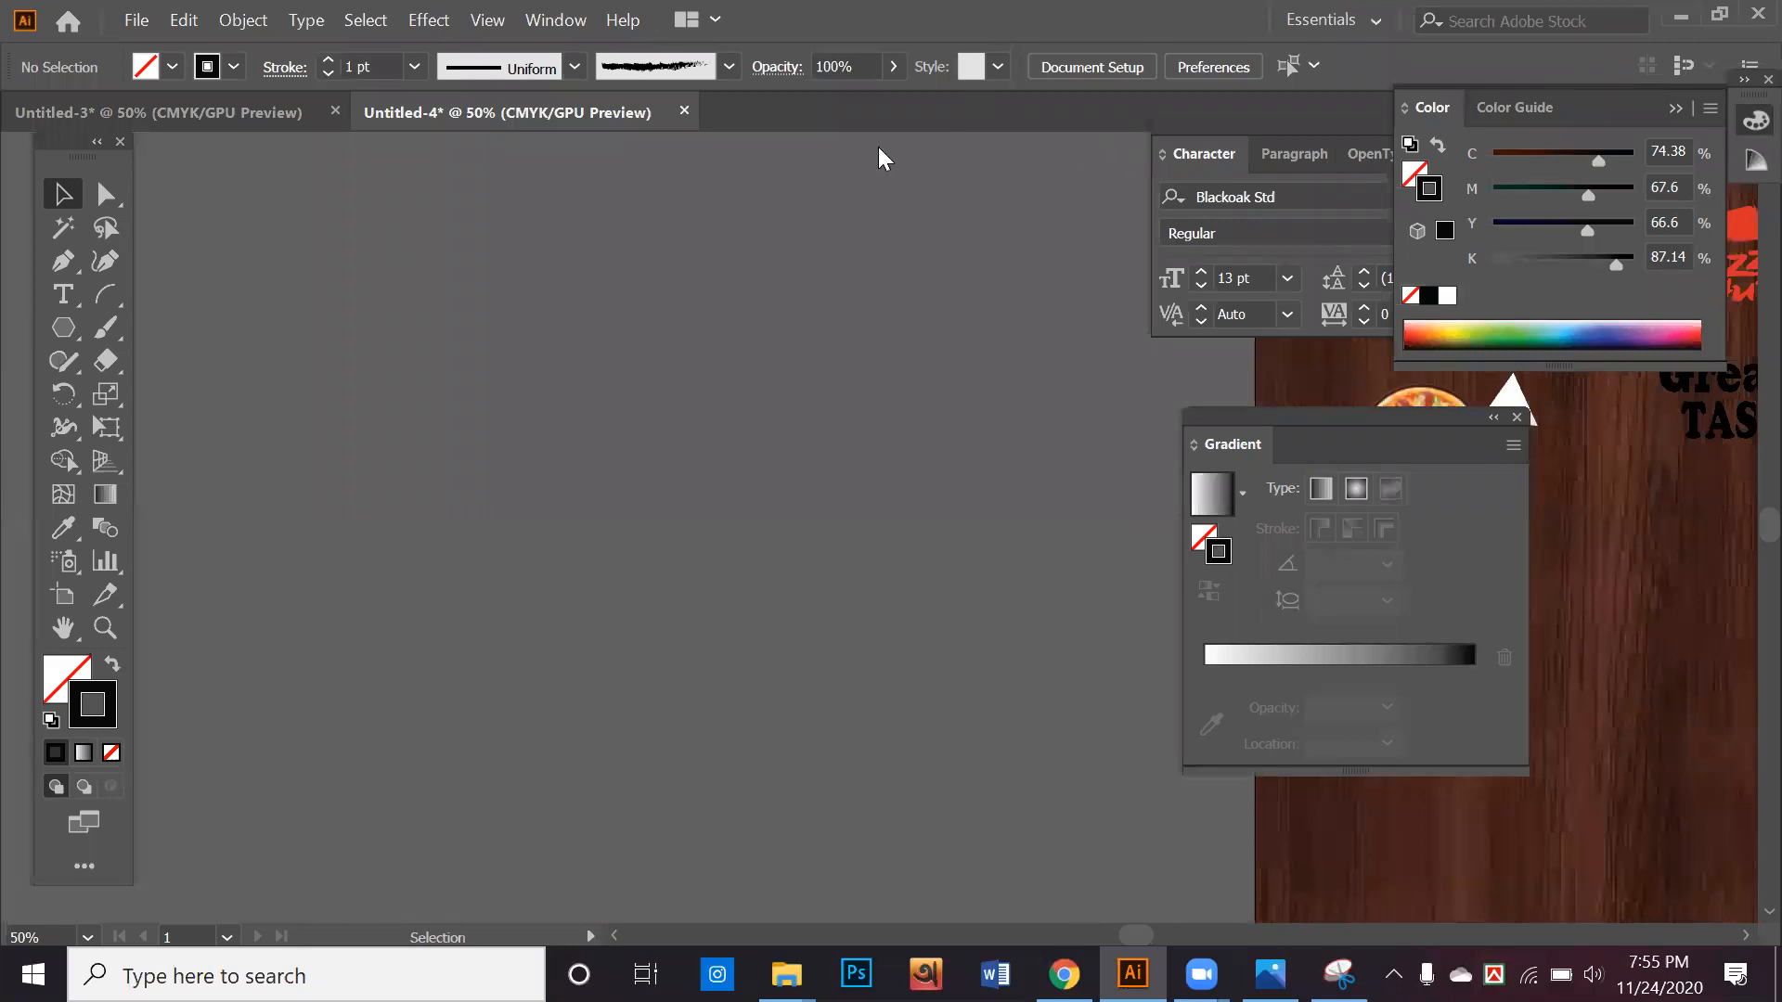
pyautogui.click(103, 296)
pyautogui.click(56, 330)
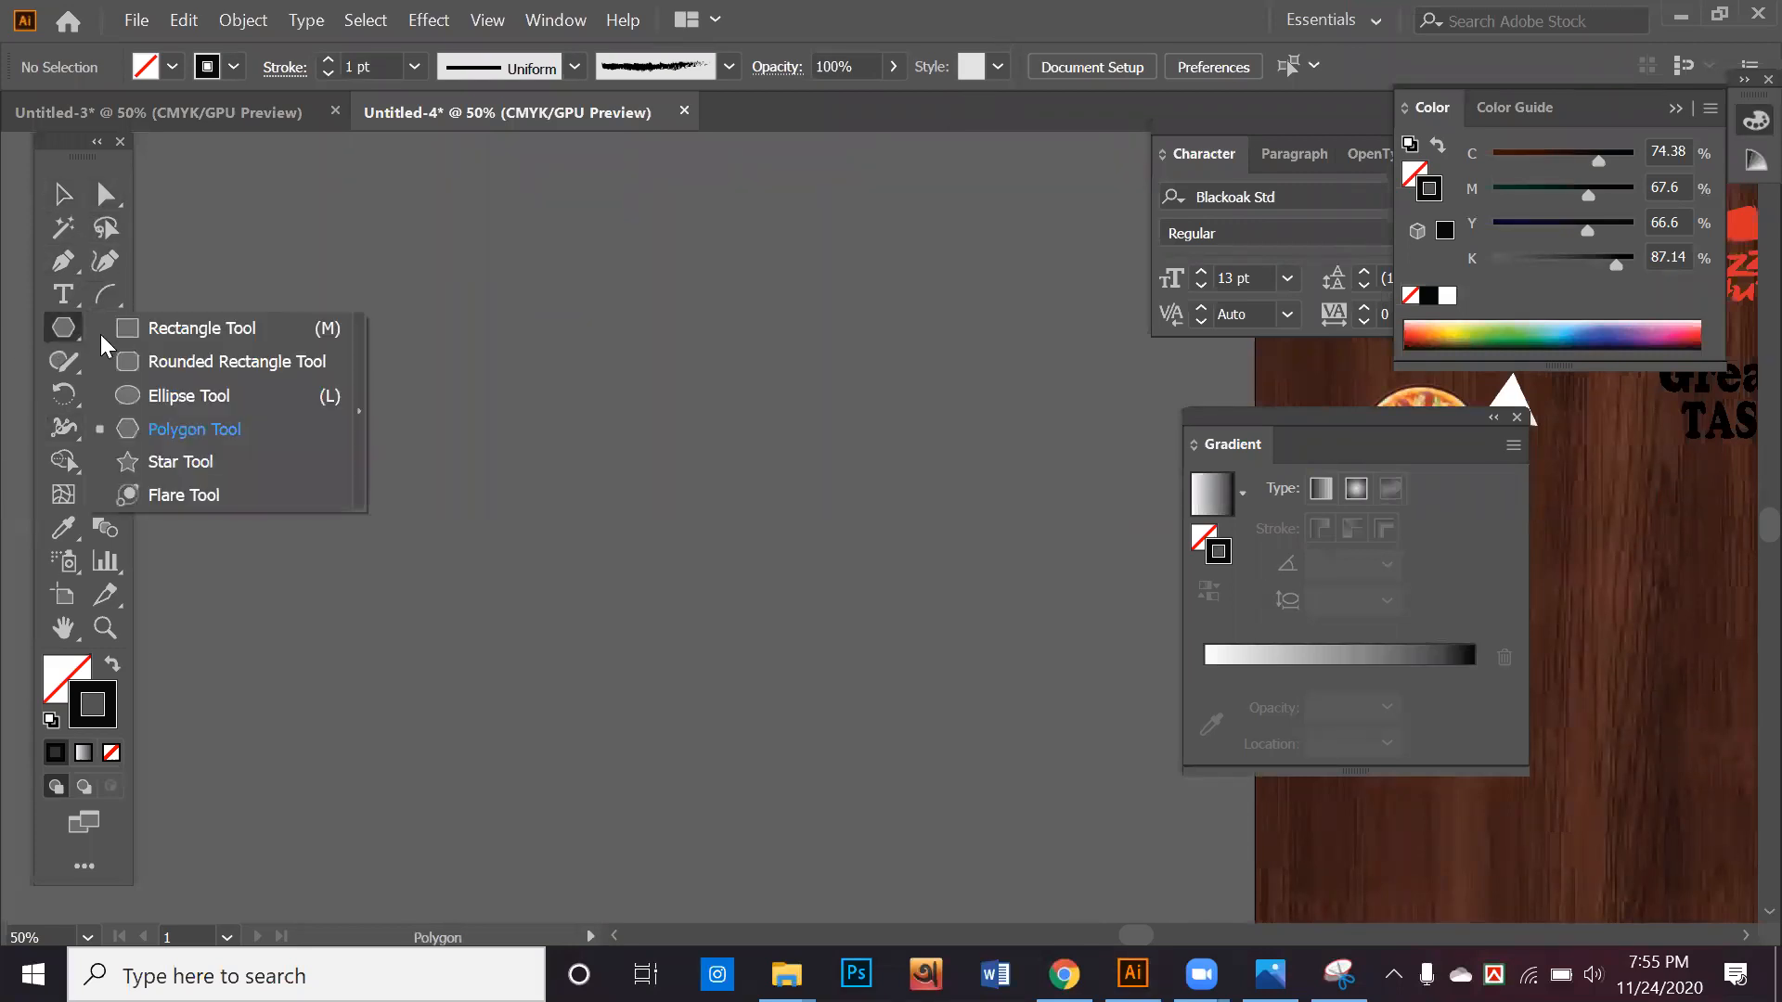
pyautogui.click(201, 327)
pyautogui.moveTo(203, 321); pyautogui.dragTo(823, 662)
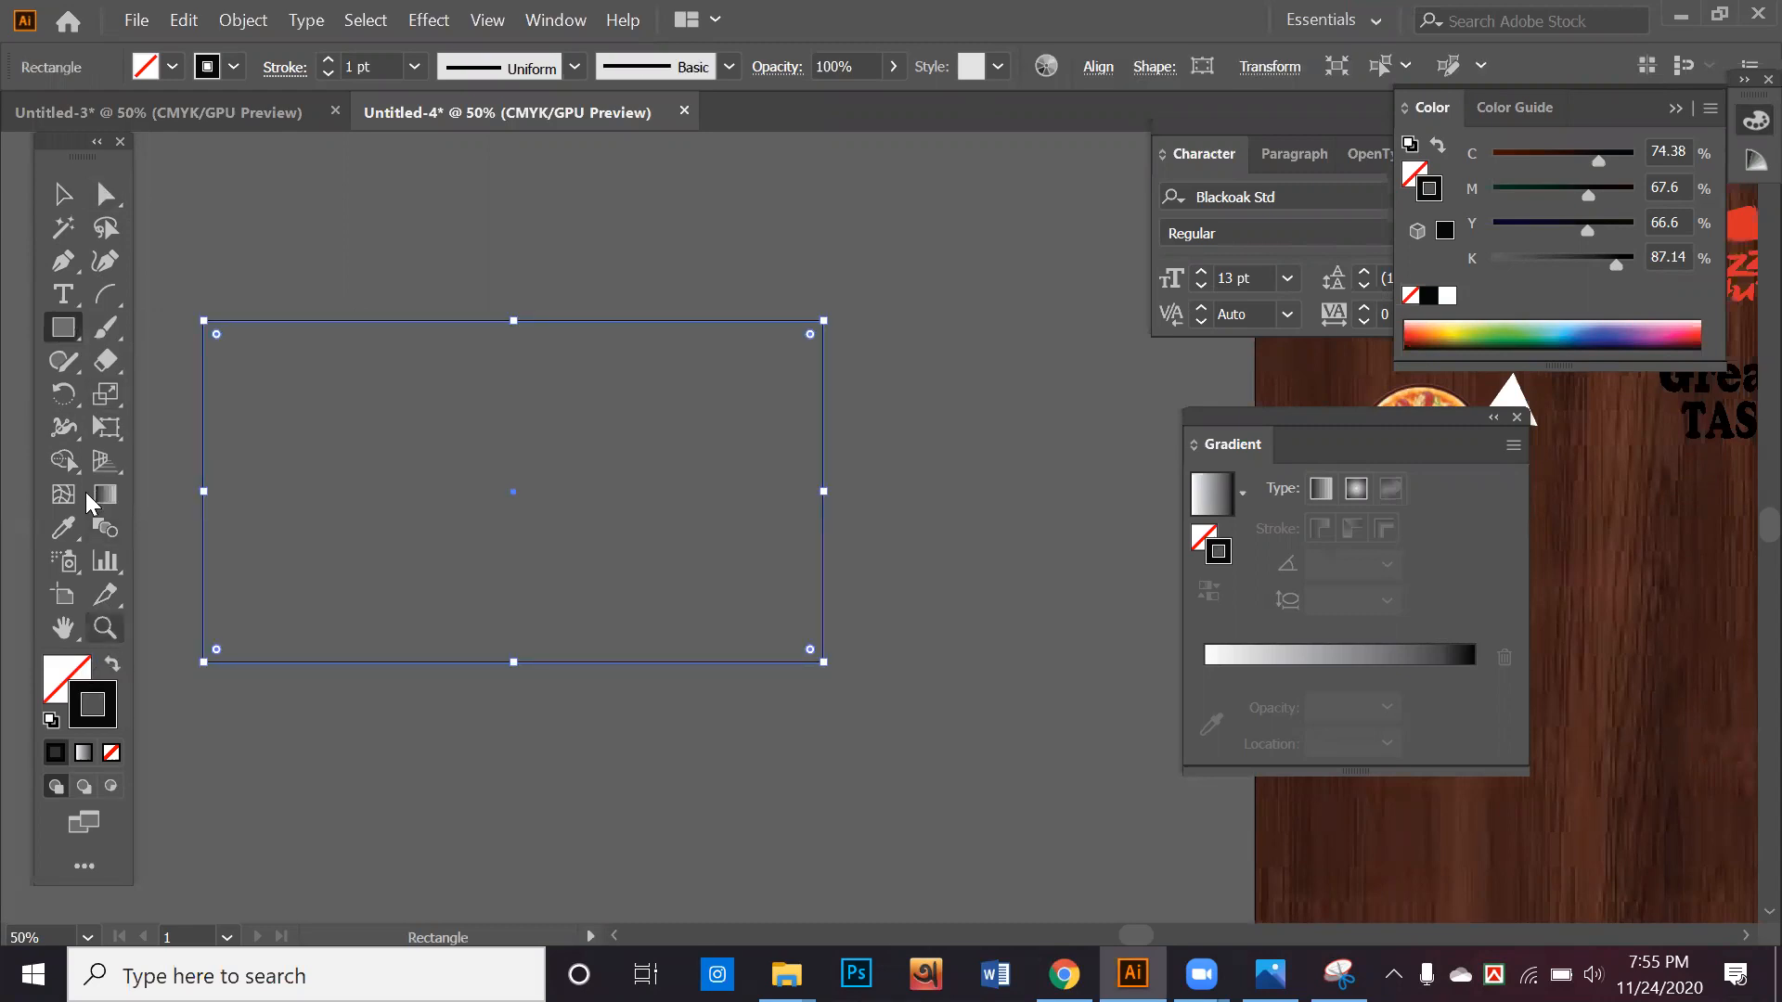
# Swap the rectangle's stroke and fill so it is solid black, and slant it into an upward-sloping parallelogram
pyautogui.click(112, 663)
pyautogui.click(107, 194)
pyautogui.click(948, 284)
pyautogui.moveTo(944, 279); pyautogui.dragTo(775, 725)
pyautogui.moveTo(826, 666); pyautogui.dragTo(867, 464)
pyautogui.moveTo(655, 445); pyautogui.dragTo(737, 540)
pyautogui.hotkey('ctrl', 'shift', 'a')
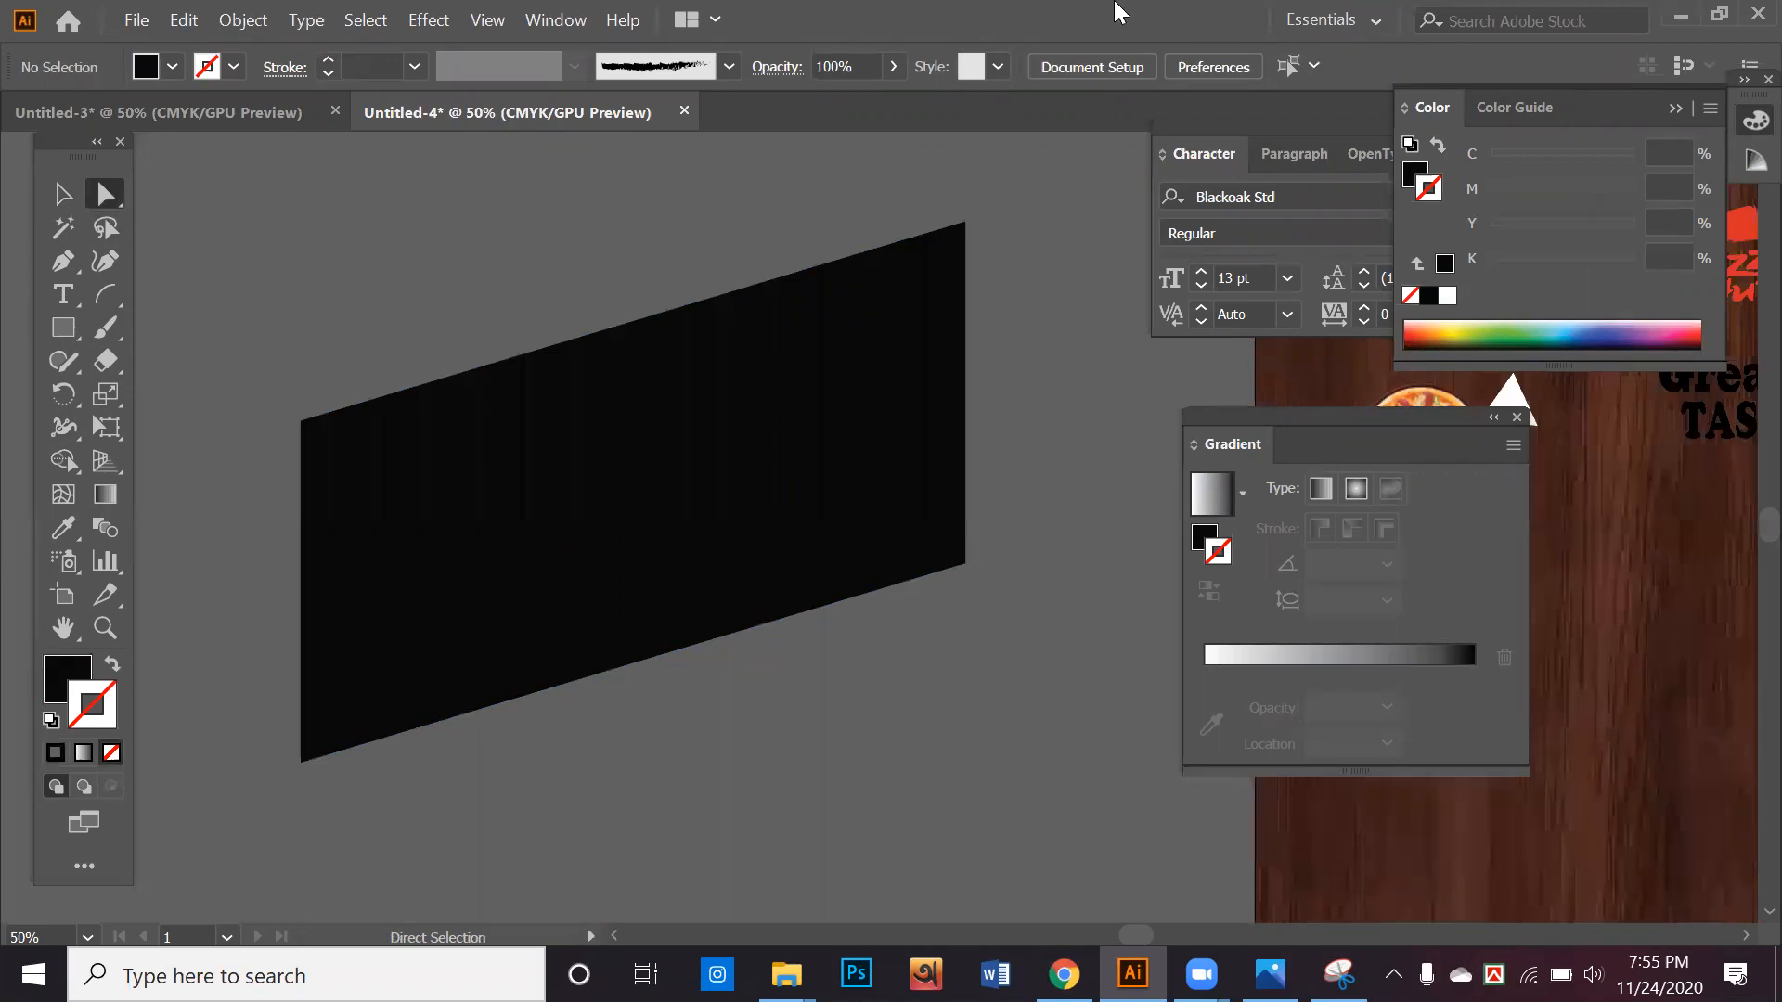
# Uncover the desktop and place the rice dish photo yxmxxnozqctejfyndmdj.jpg from there into the Untitled-4 document
pyautogui.click(1718, 14)
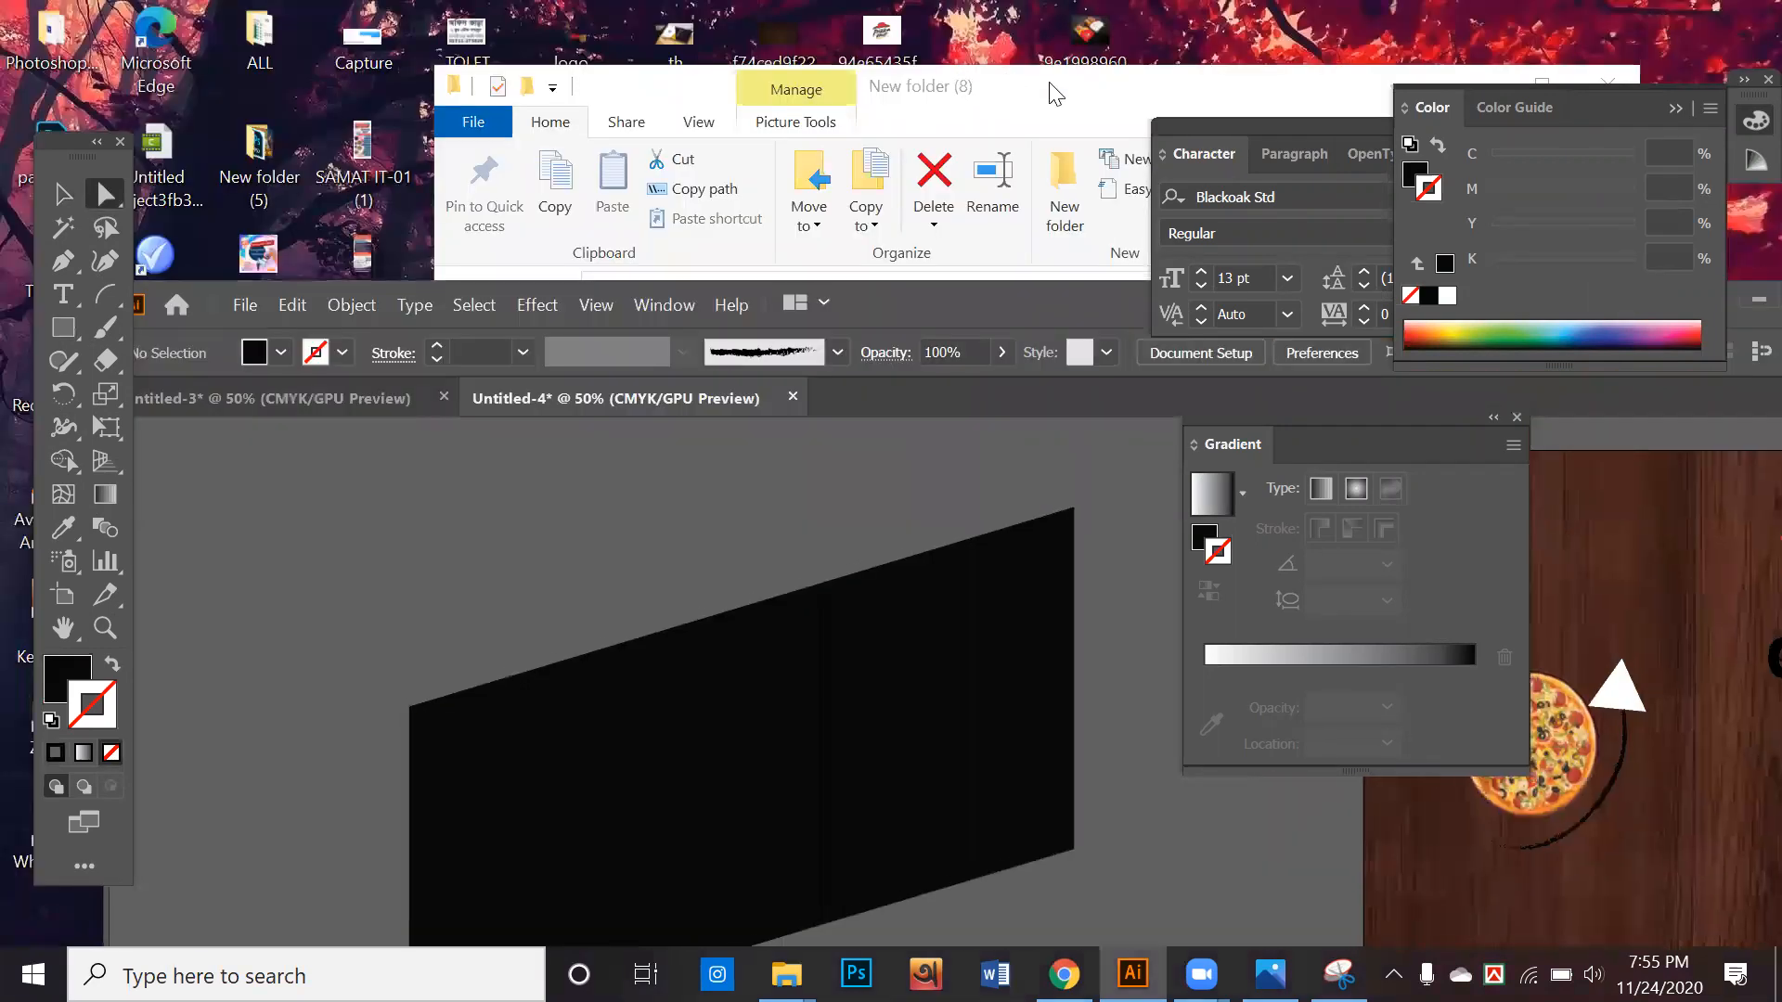
pyautogui.click(1046, 87)
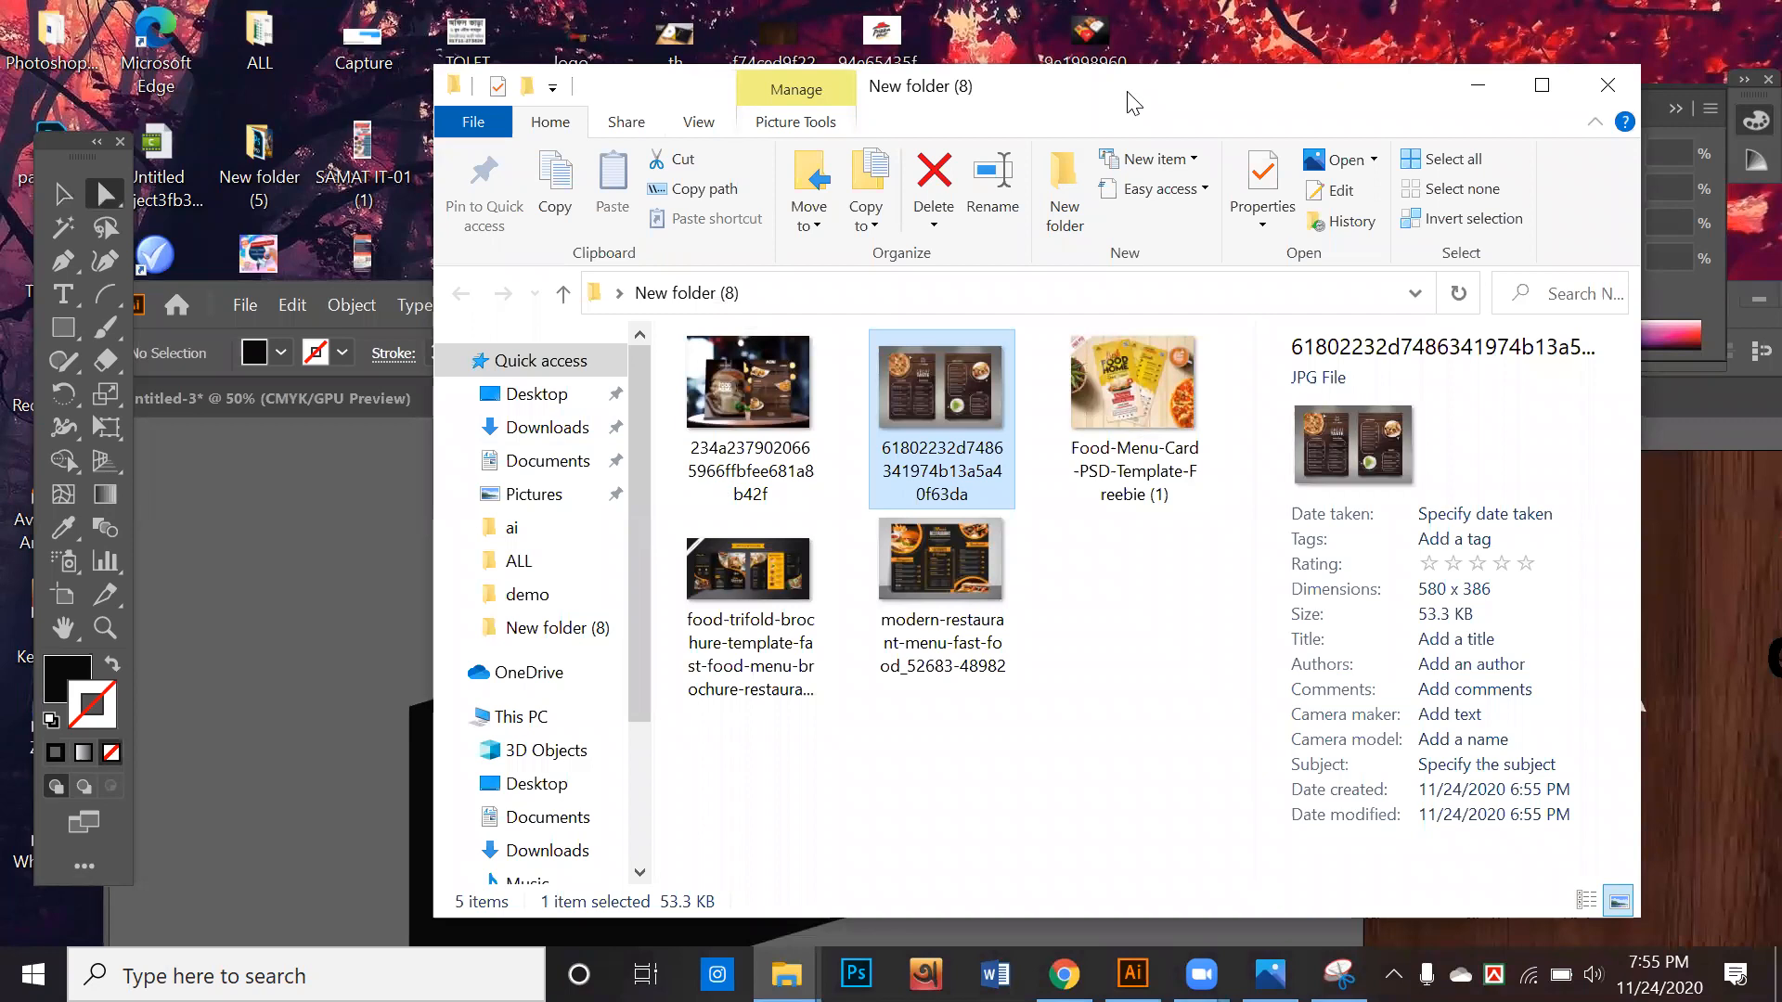
pyautogui.moveTo(1127, 91); pyautogui.dragTo(1347, 226)
pyautogui.click(793, 115)
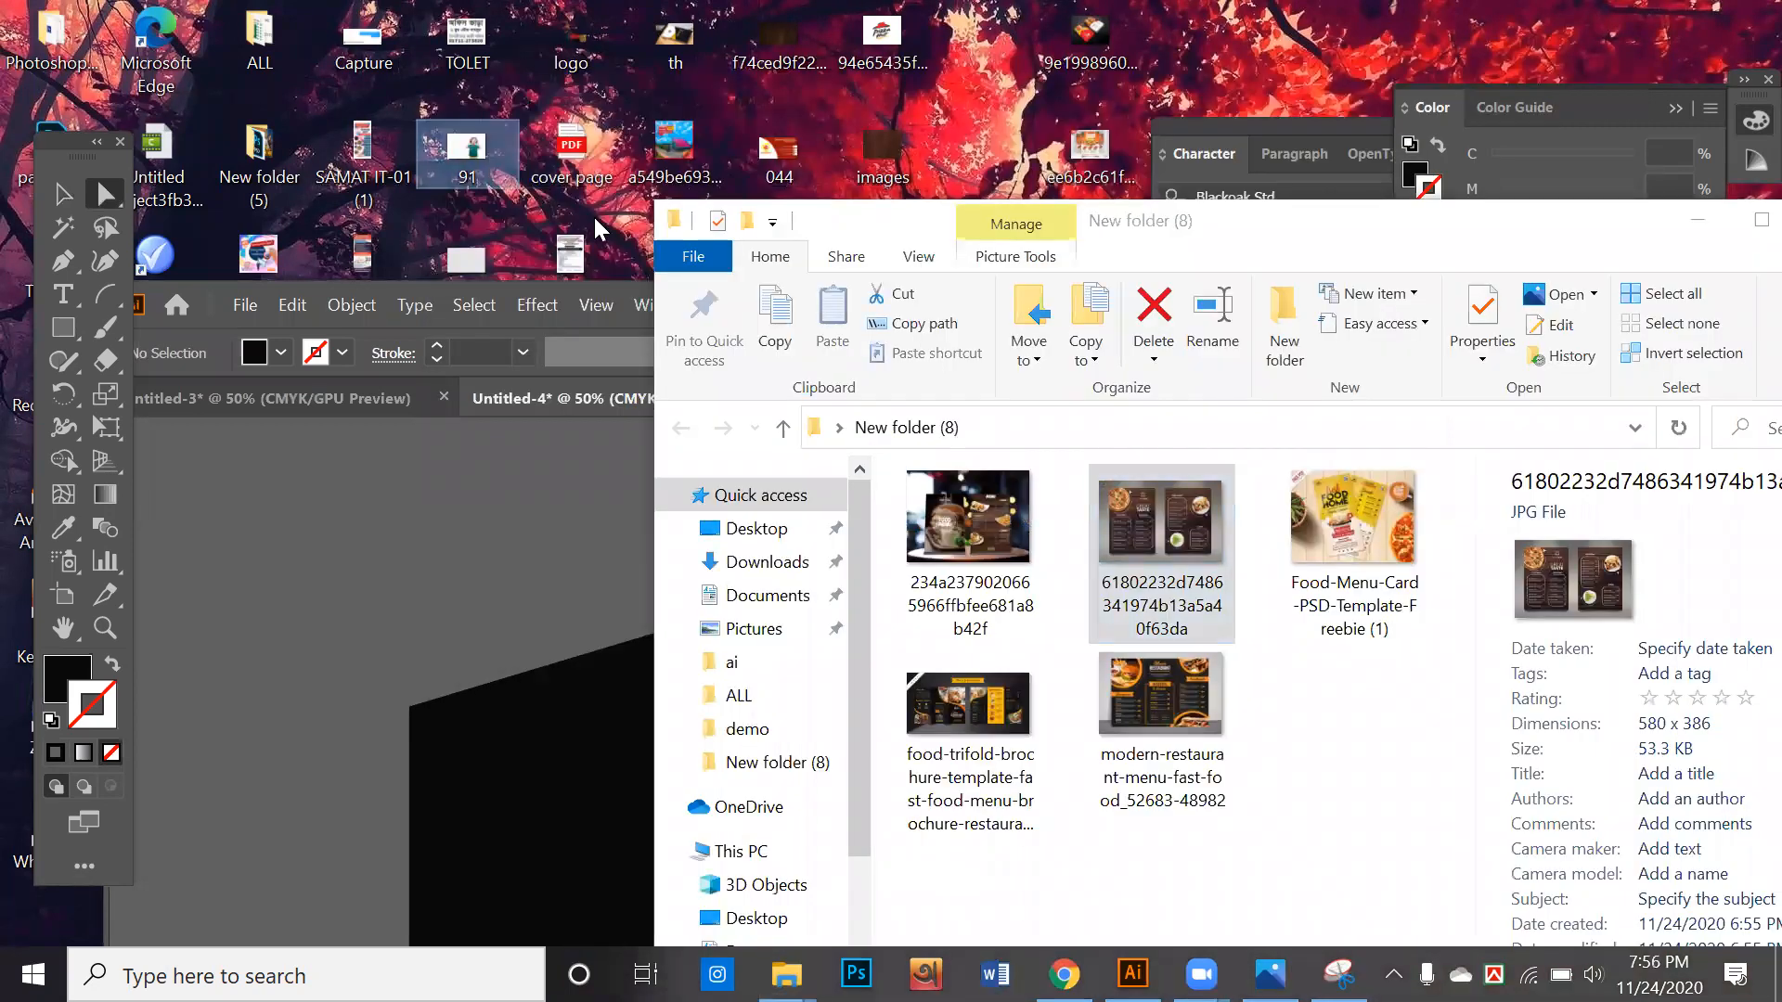
pyautogui.scroll(-1, 1300, 219)
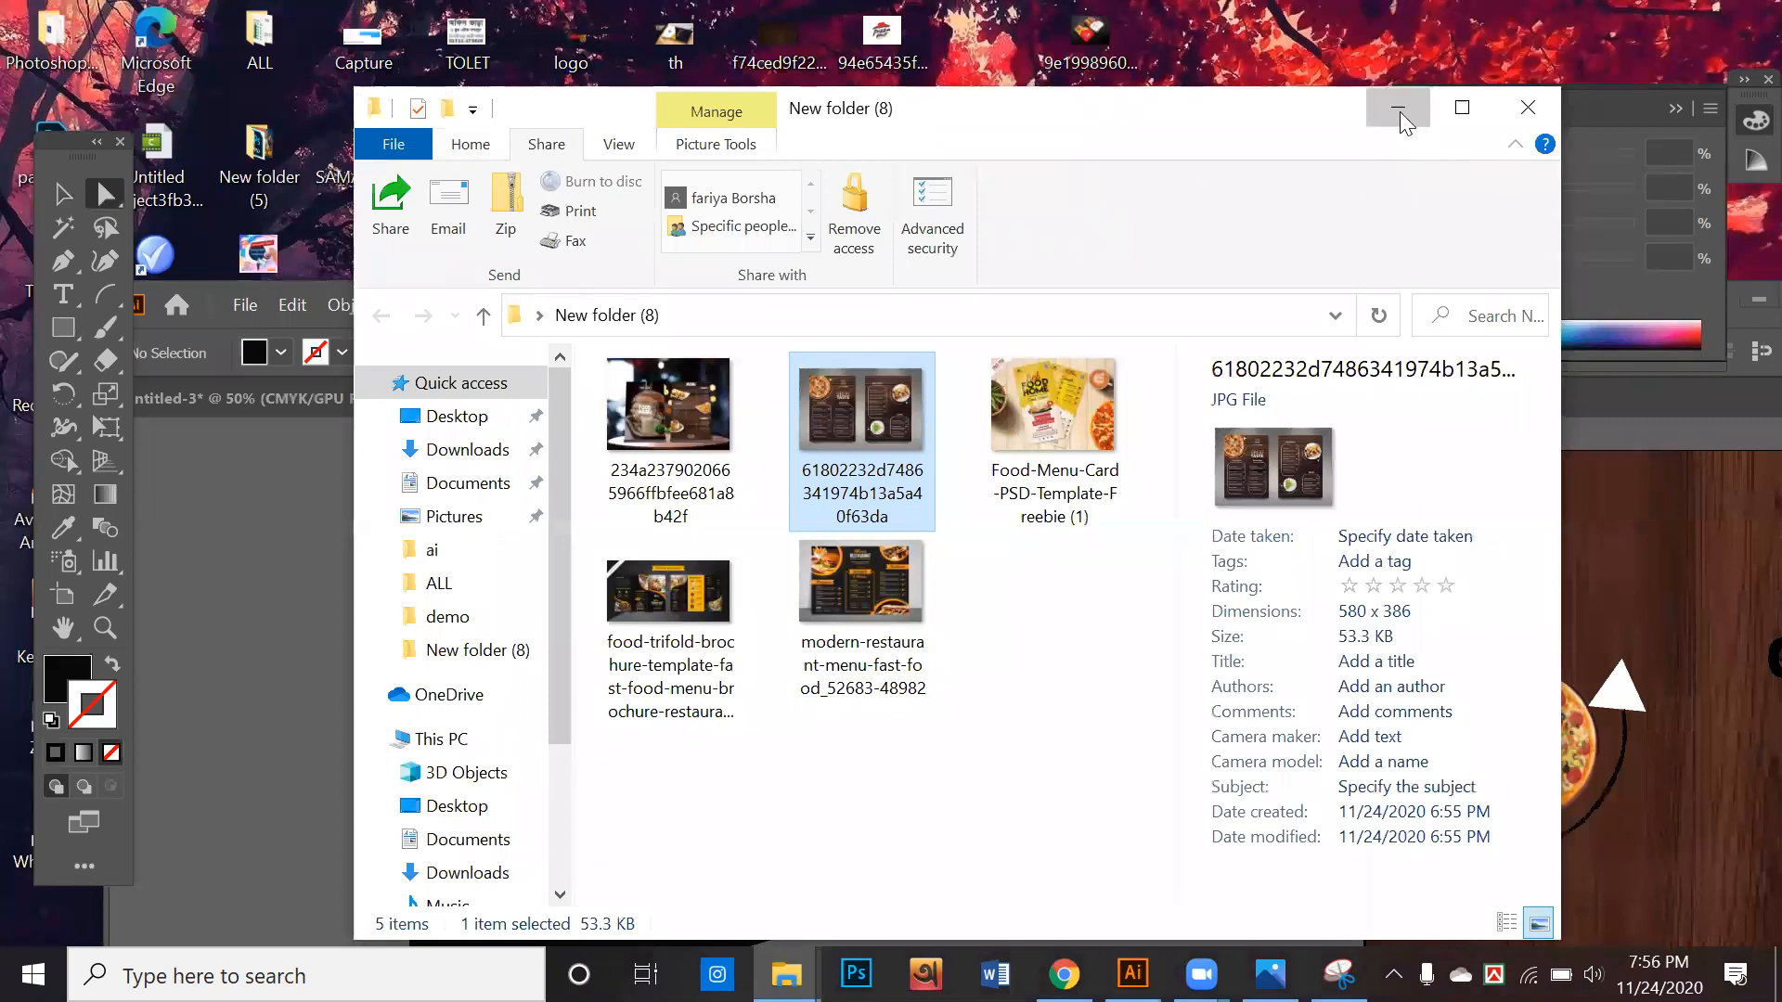
pyautogui.click(1400, 112)
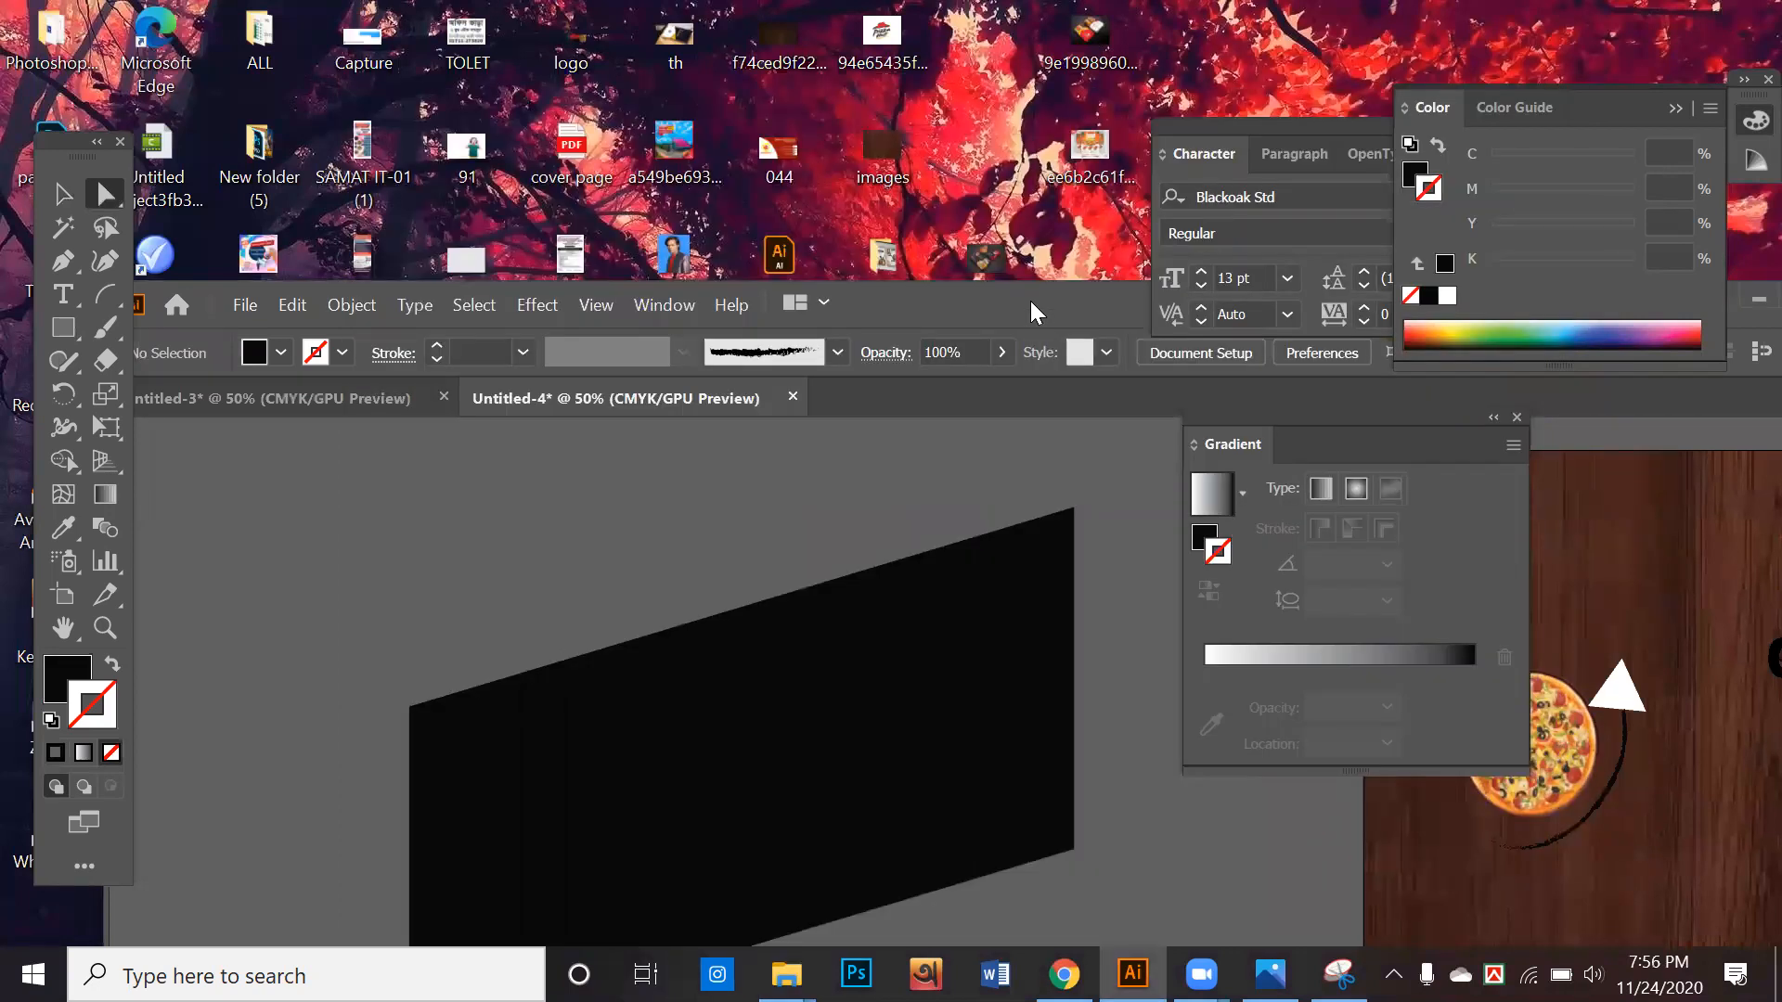
pyautogui.moveTo(1030, 301); pyautogui.dragTo(876, 705)
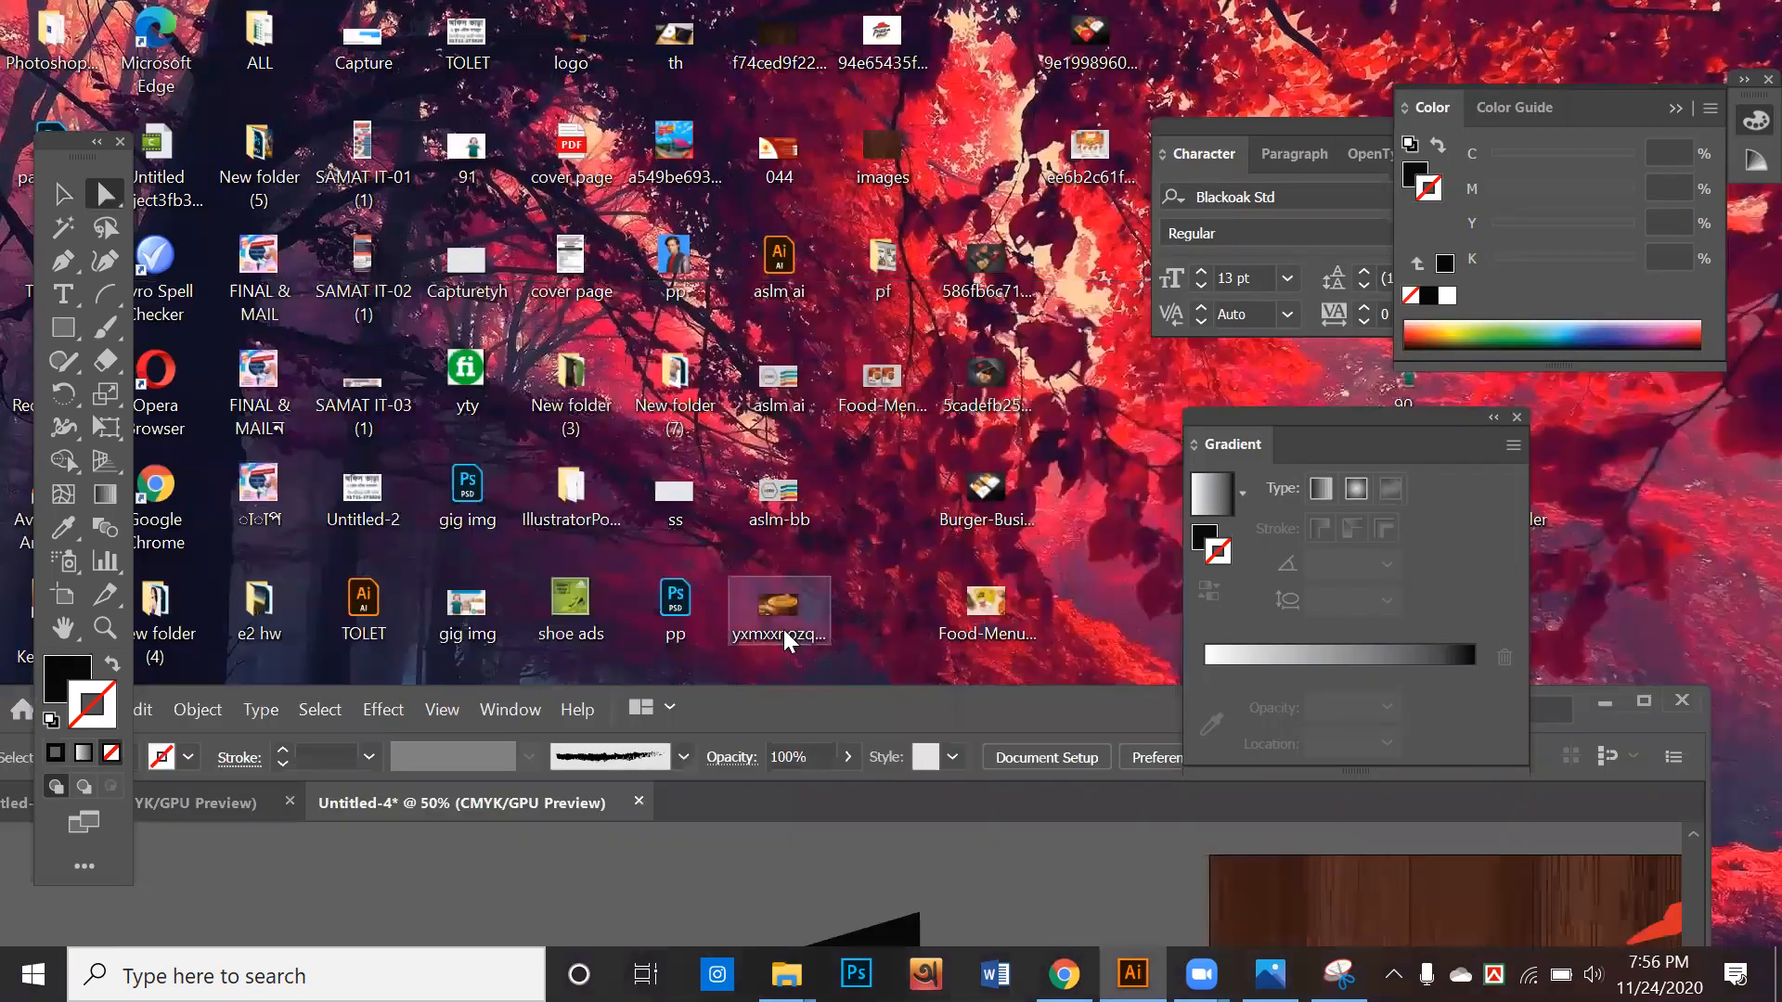
pyautogui.click(757, 876)
pyautogui.doubleClick(798, 714)
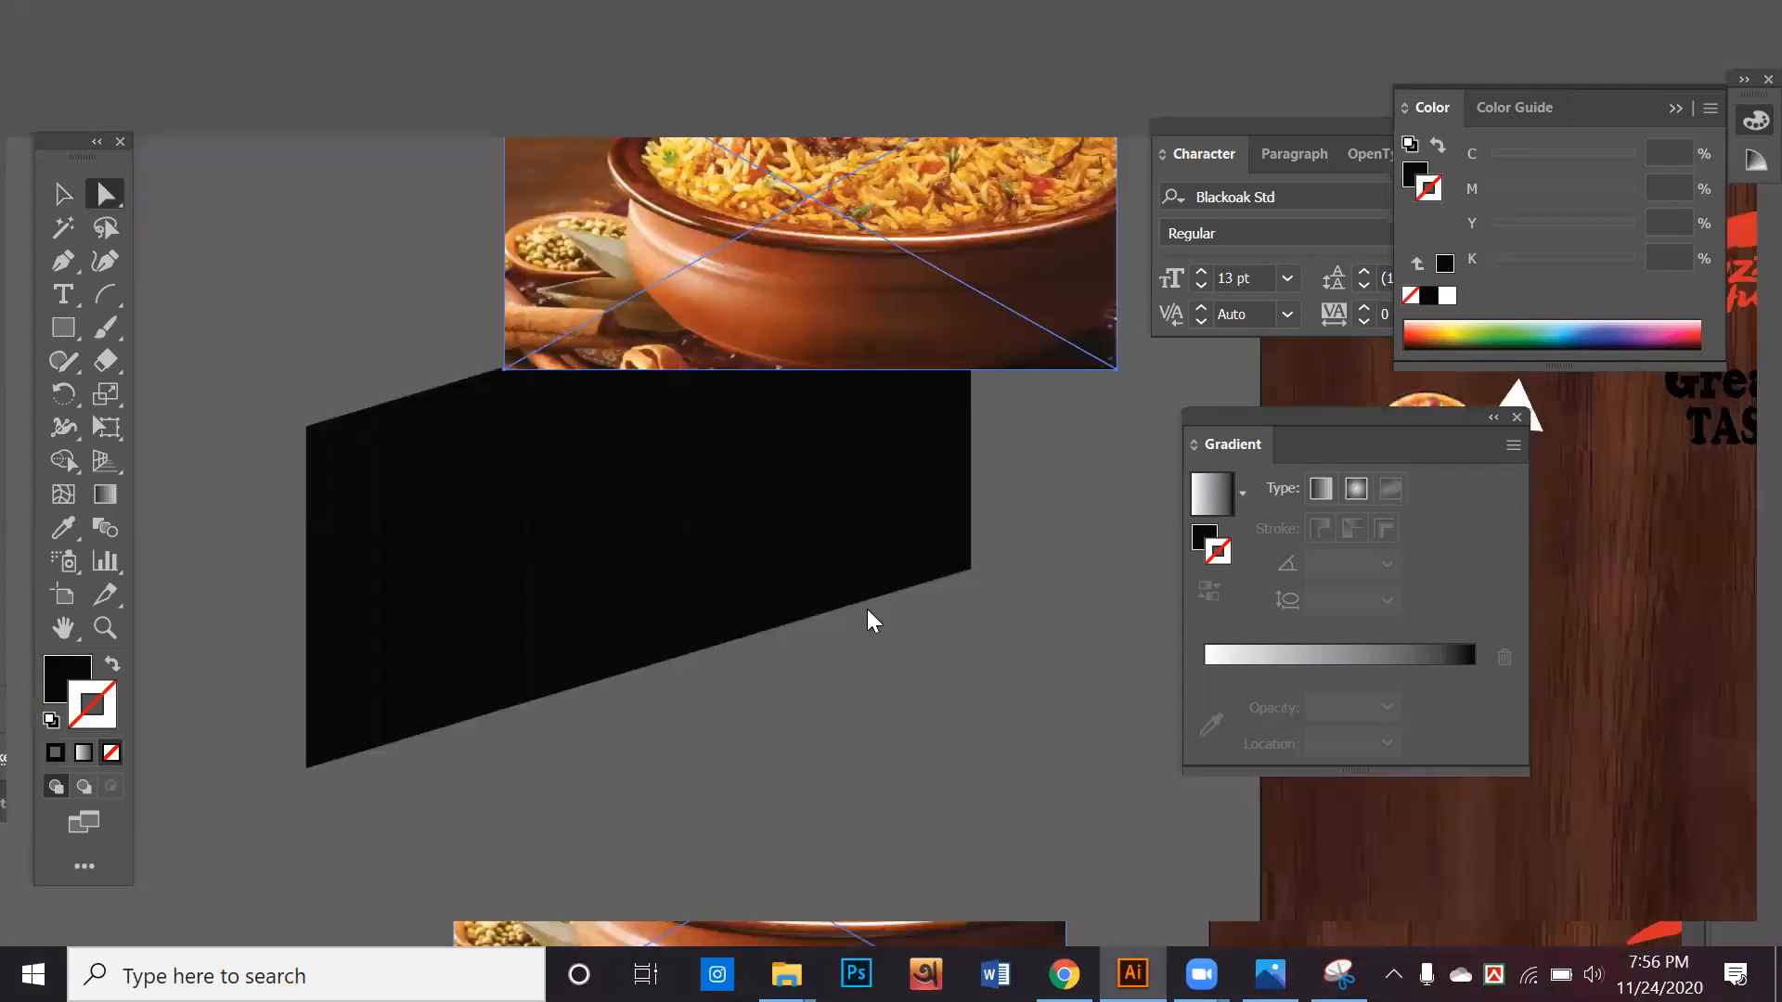
# Move the rice dish photo over the black parallelogram and enlarge it to about the shape's full extent
pyautogui.moveTo(874, 267); pyautogui.dragTo(663, 542)
pyautogui.moveTo(641, 433); pyautogui.dragTo(614, 631)
pyautogui.click(65, 192)
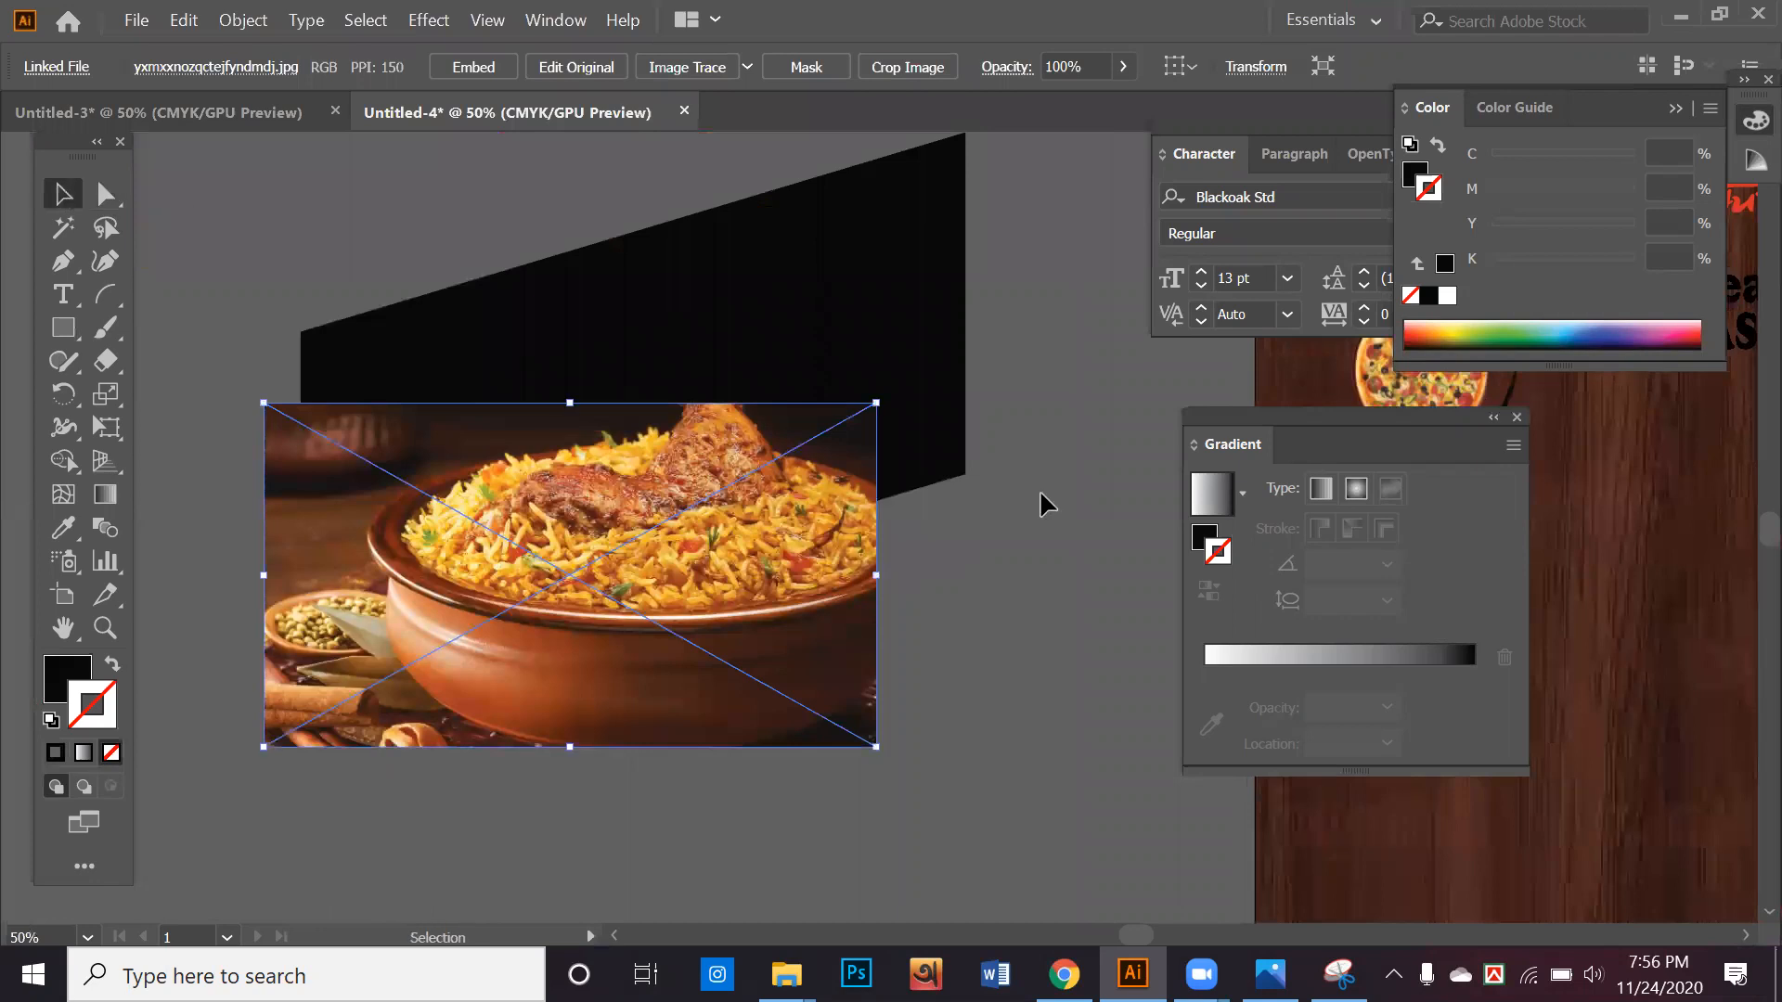
pyautogui.moveTo(876, 403); pyautogui.dragTo(974, 257)
pyautogui.moveTo(831, 422); pyautogui.dragTo(850, 309)
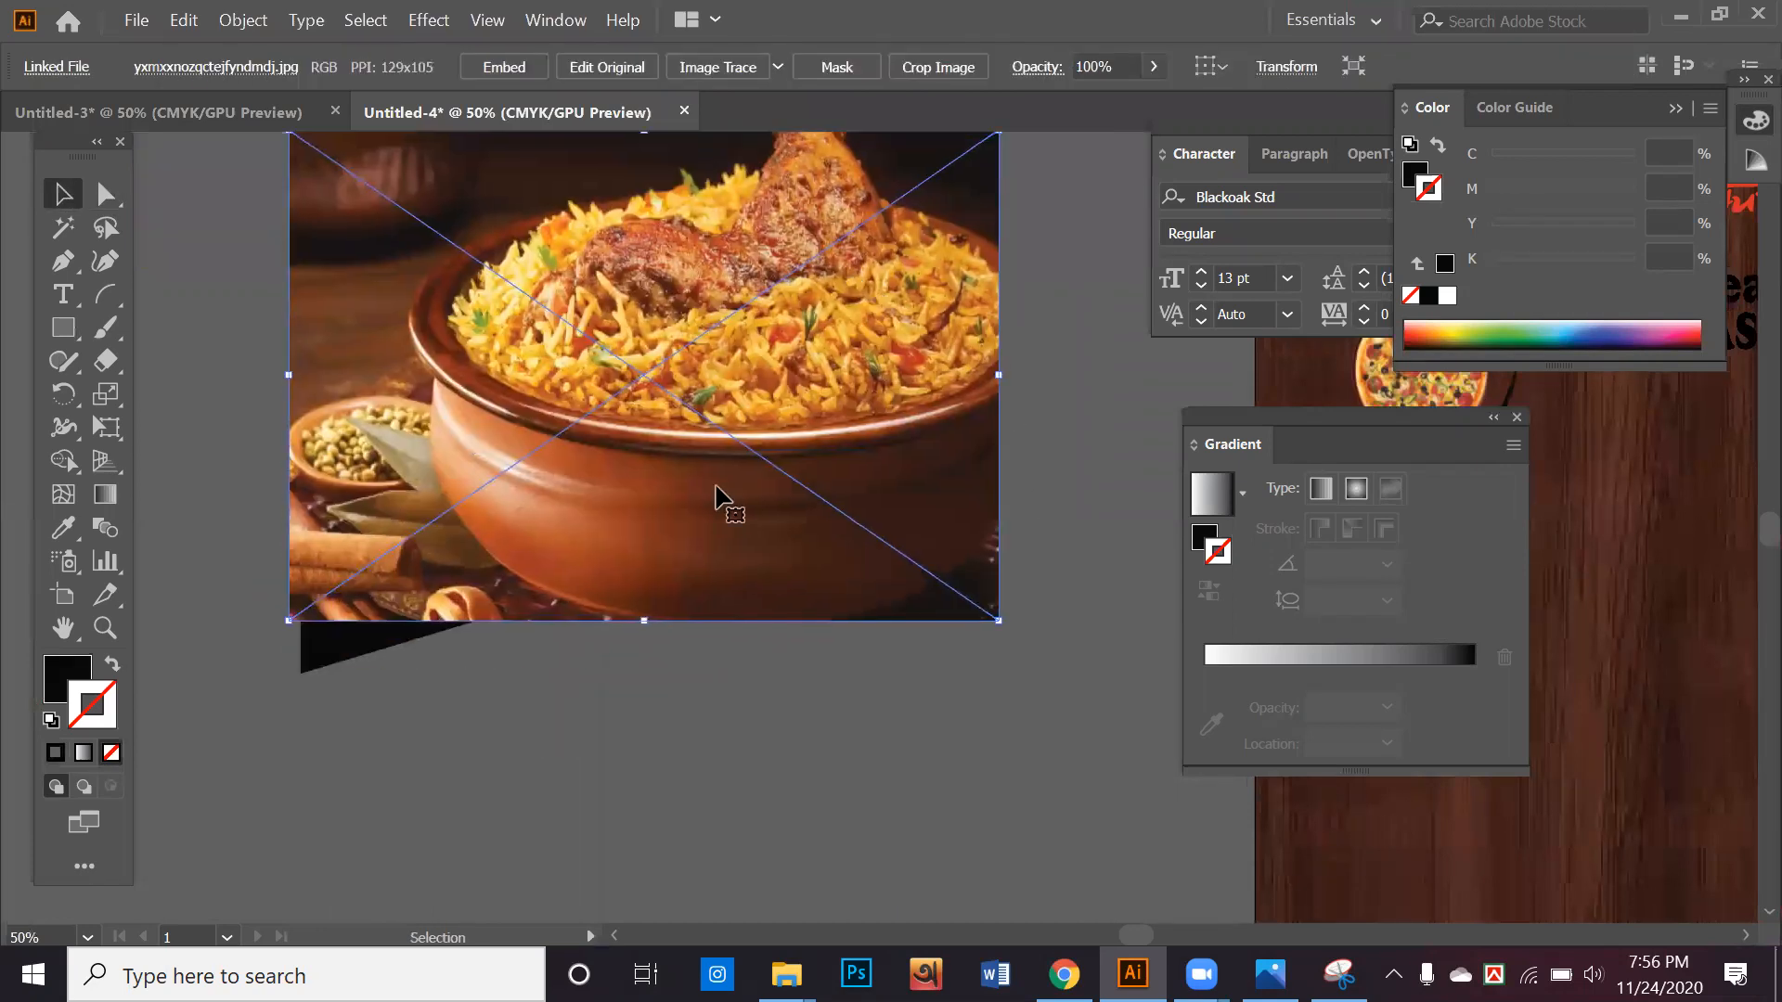
pyautogui.moveTo(289, 620); pyautogui.dragTo(207, 666)
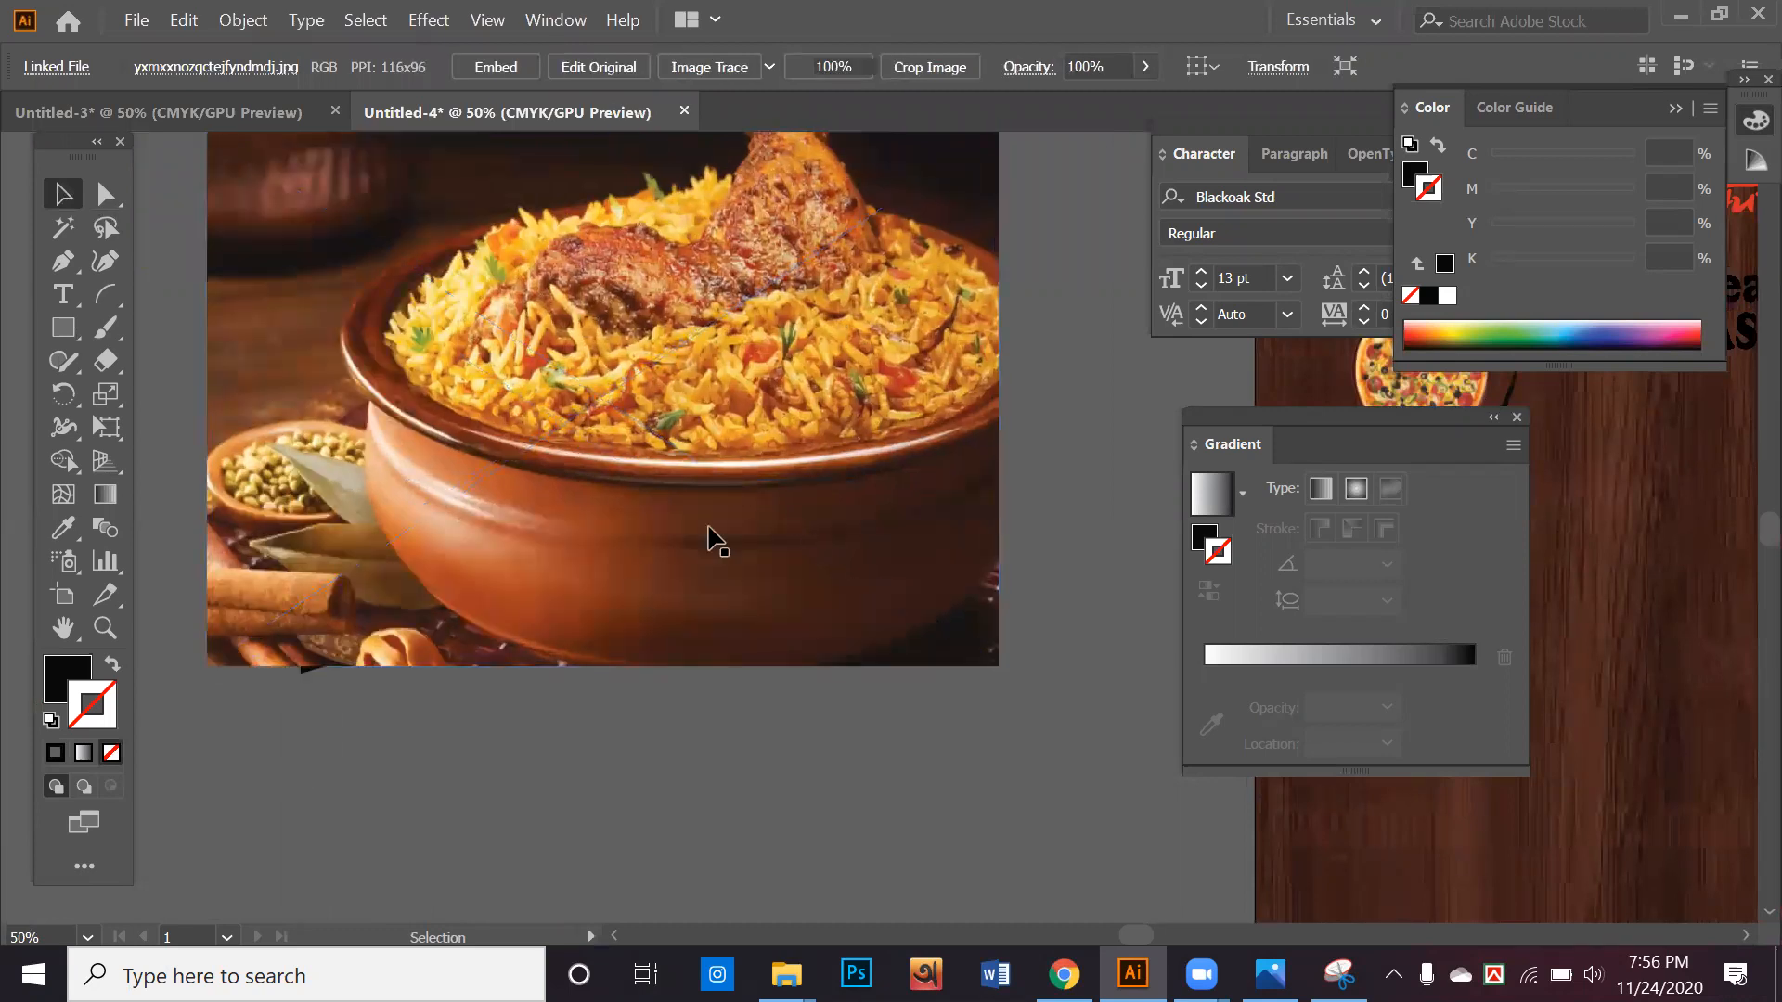
# Reposition the enlarged photo and nudge it upward so it covers the whole black parallelogram
pyautogui.scroll(3, 708, 538)
pyautogui.moveTo(760, 624); pyautogui.dragTo(762, 644)
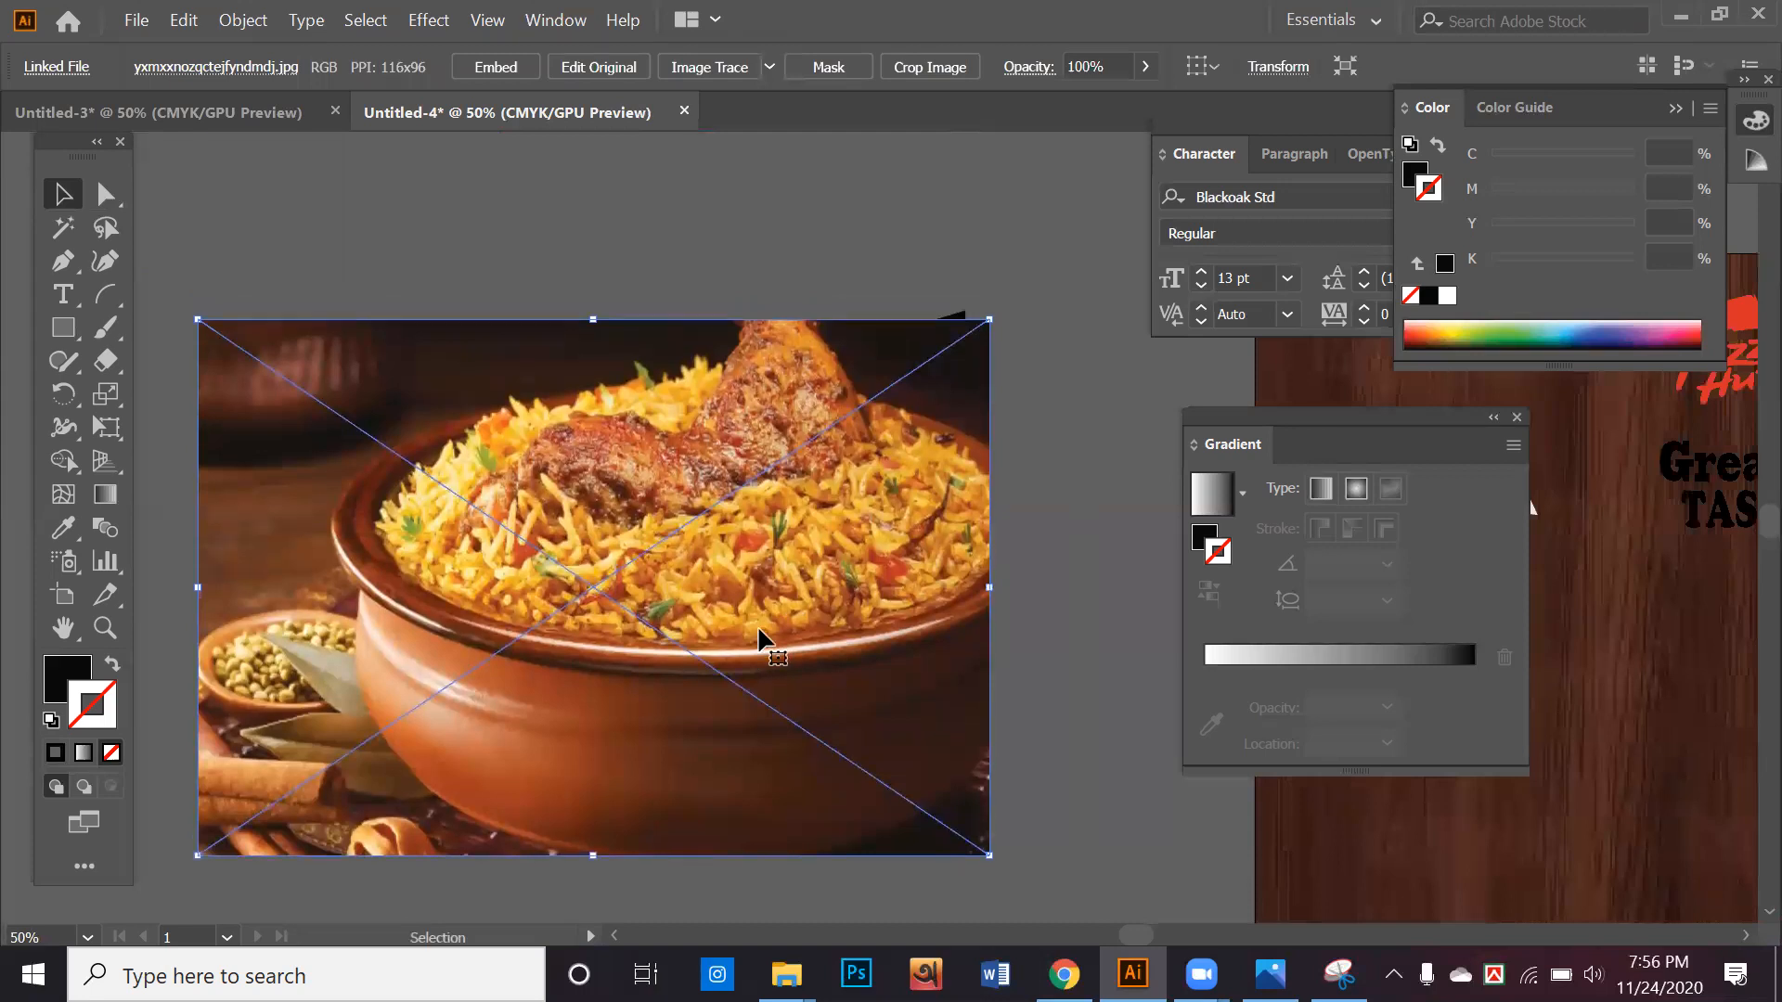
pyautogui.press('Up')
pyautogui.press('Up')
pyautogui.press('Up')
pyautogui.press('Up')
pyautogui.press('Up')
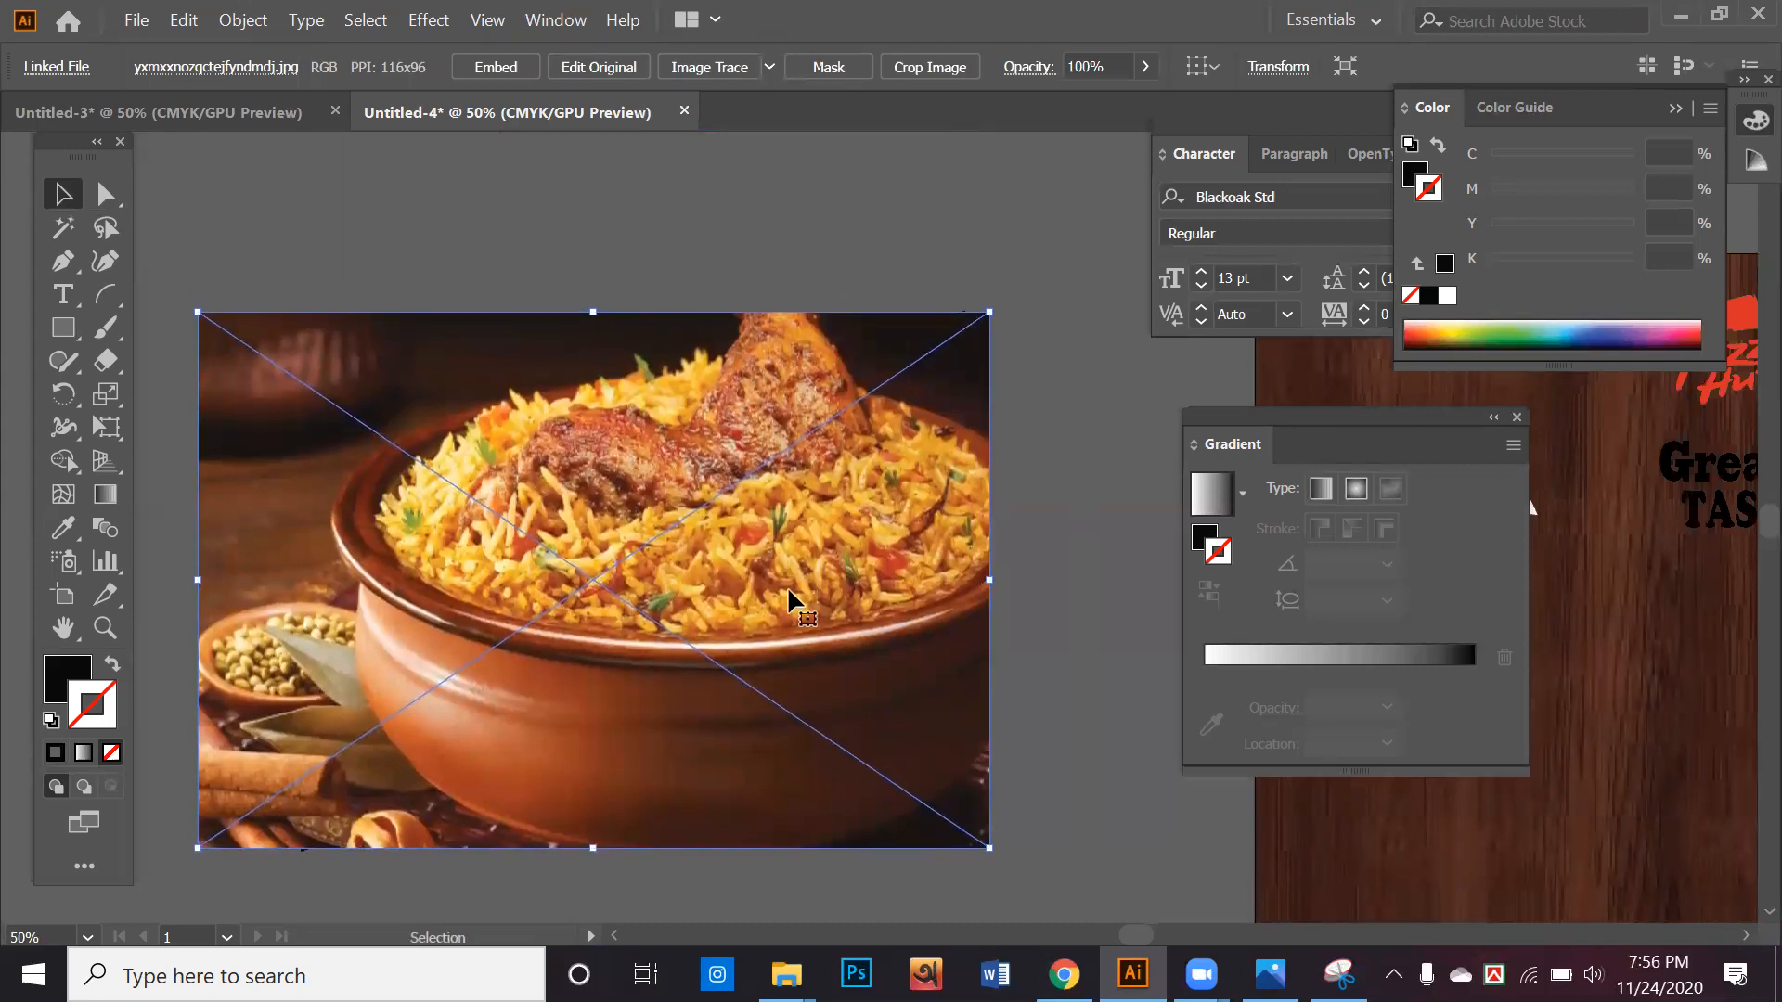
# Send the photo behind the black parallelogram and shrink the shape slightly so its corner sits inside the photo
pyautogui.rightClick(788, 588)
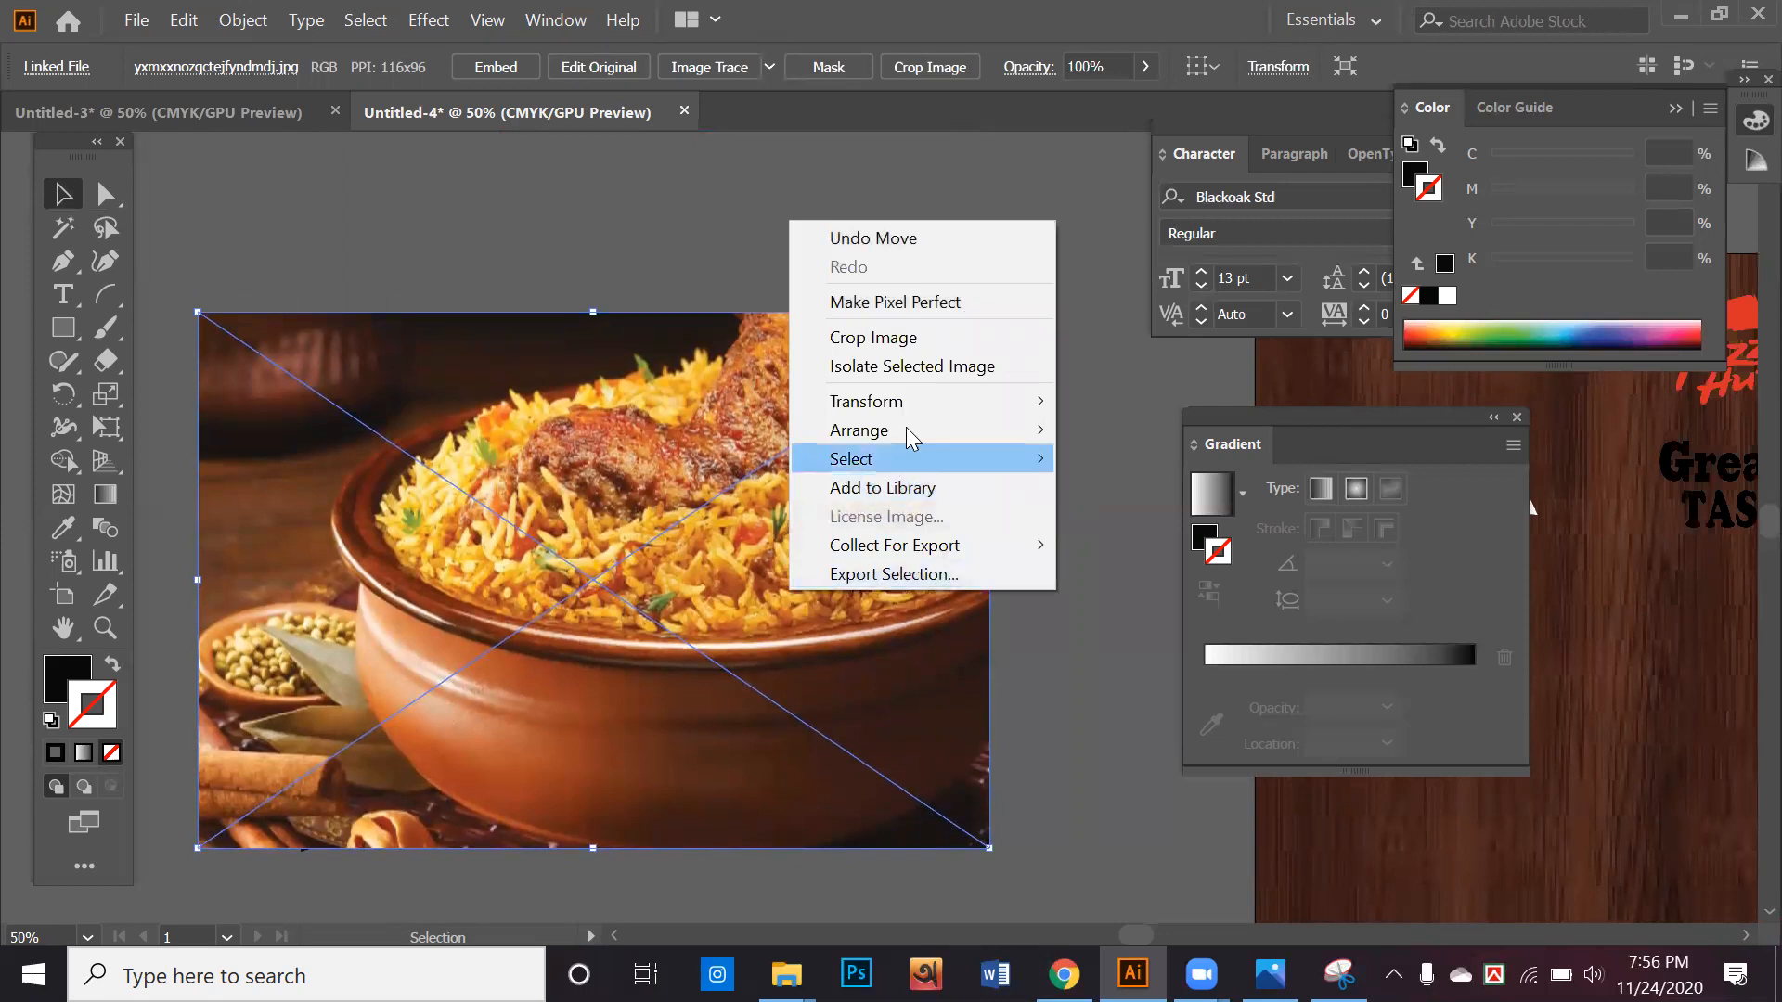
pyautogui.moveTo(906, 430)
pyautogui.click(1155, 515)
pyautogui.click(1019, 454)
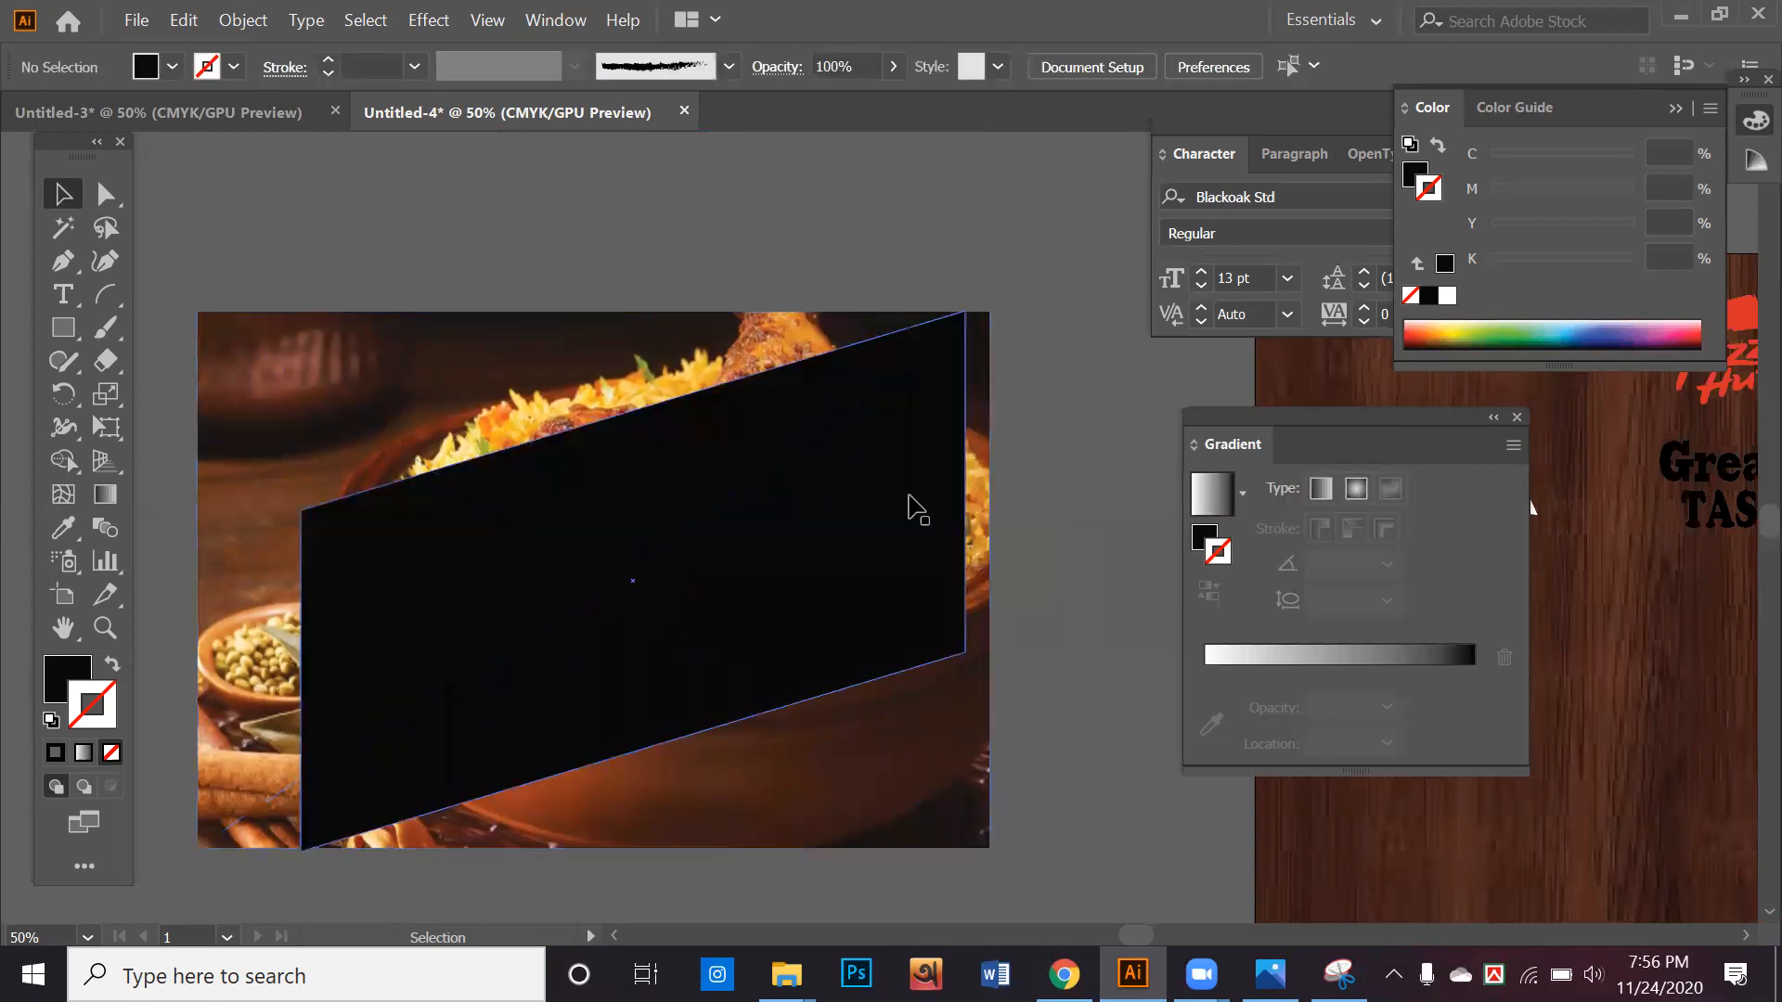
pyautogui.click(965, 316)
pyautogui.moveTo(965, 315); pyautogui.dragTo(949, 323)
pyautogui.click(1006, 375)
pyautogui.click(882, 461)
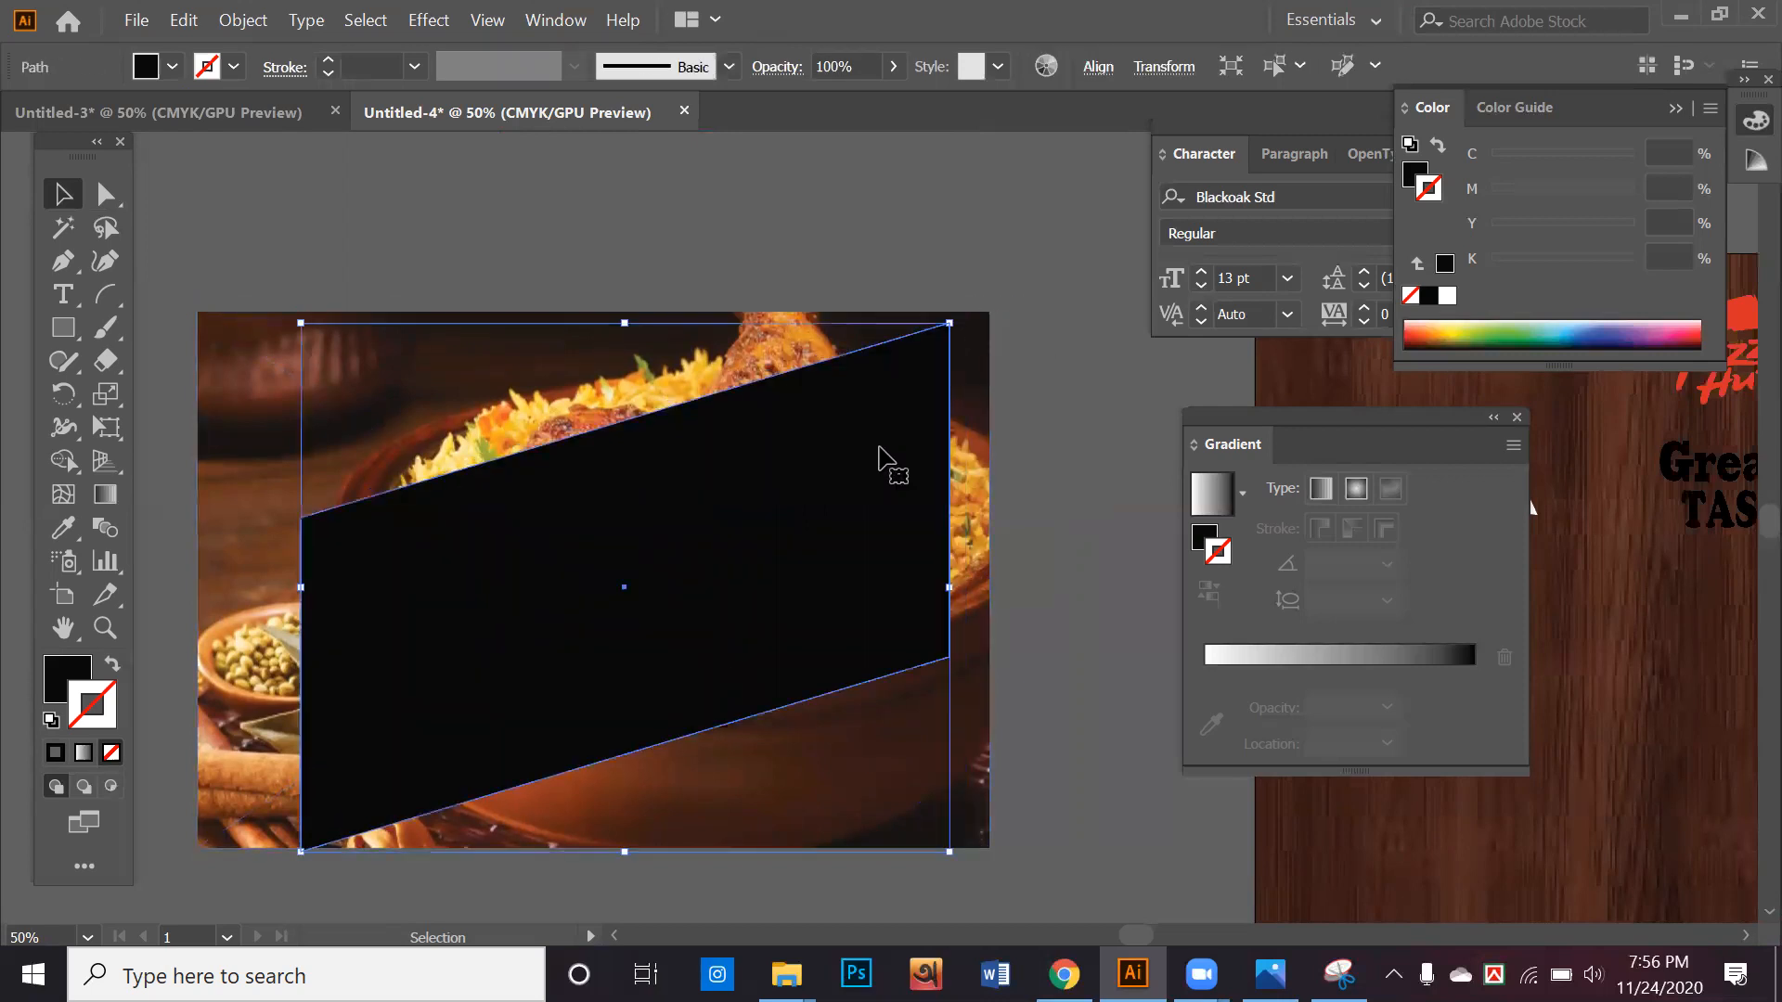
# Clip the rice dish photo to the parallelogram with a clipping mask and move the clipped group upward
pyautogui.click(1034, 533)
pyautogui.click(650, 470)
pyautogui.rightClick(643, 455)
pyautogui.click(776, 669)
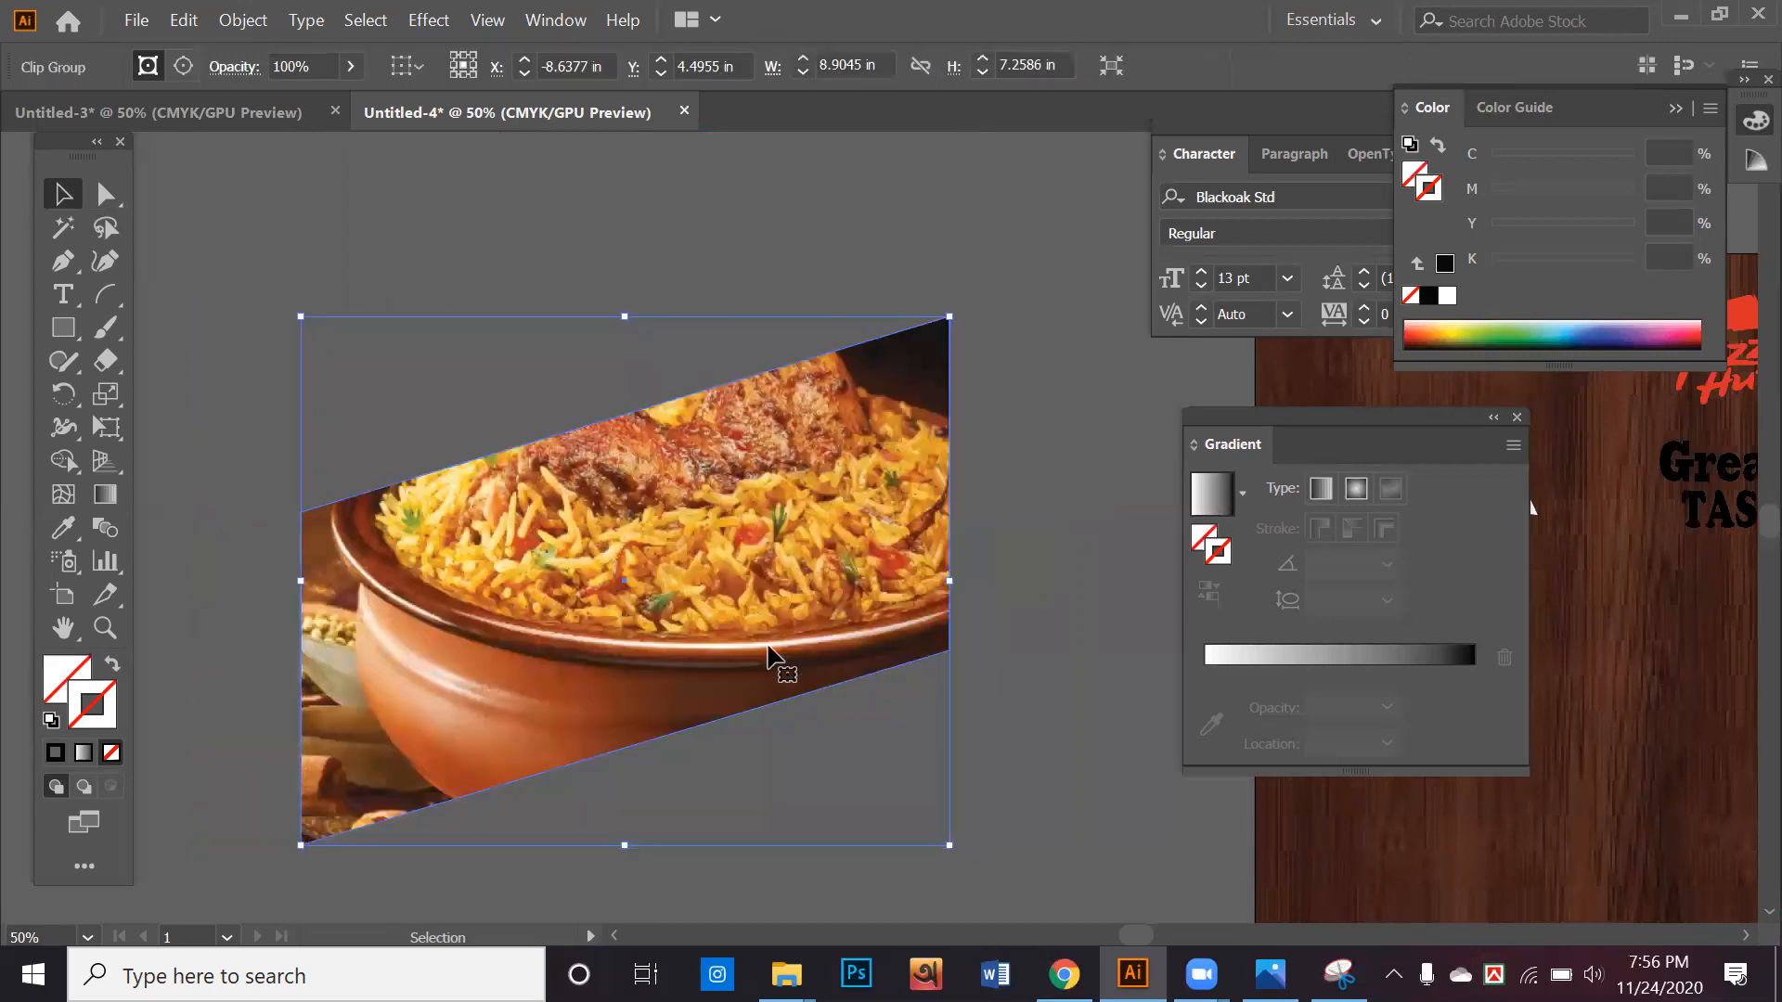
pyautogui.moveTo(776, 668); pyautogui.dragTo(835, 568)
pyautogui.click(932, 654)
# Duplicate the clipped photo group and place the copy below the original
pyautogui.click(651, 527)
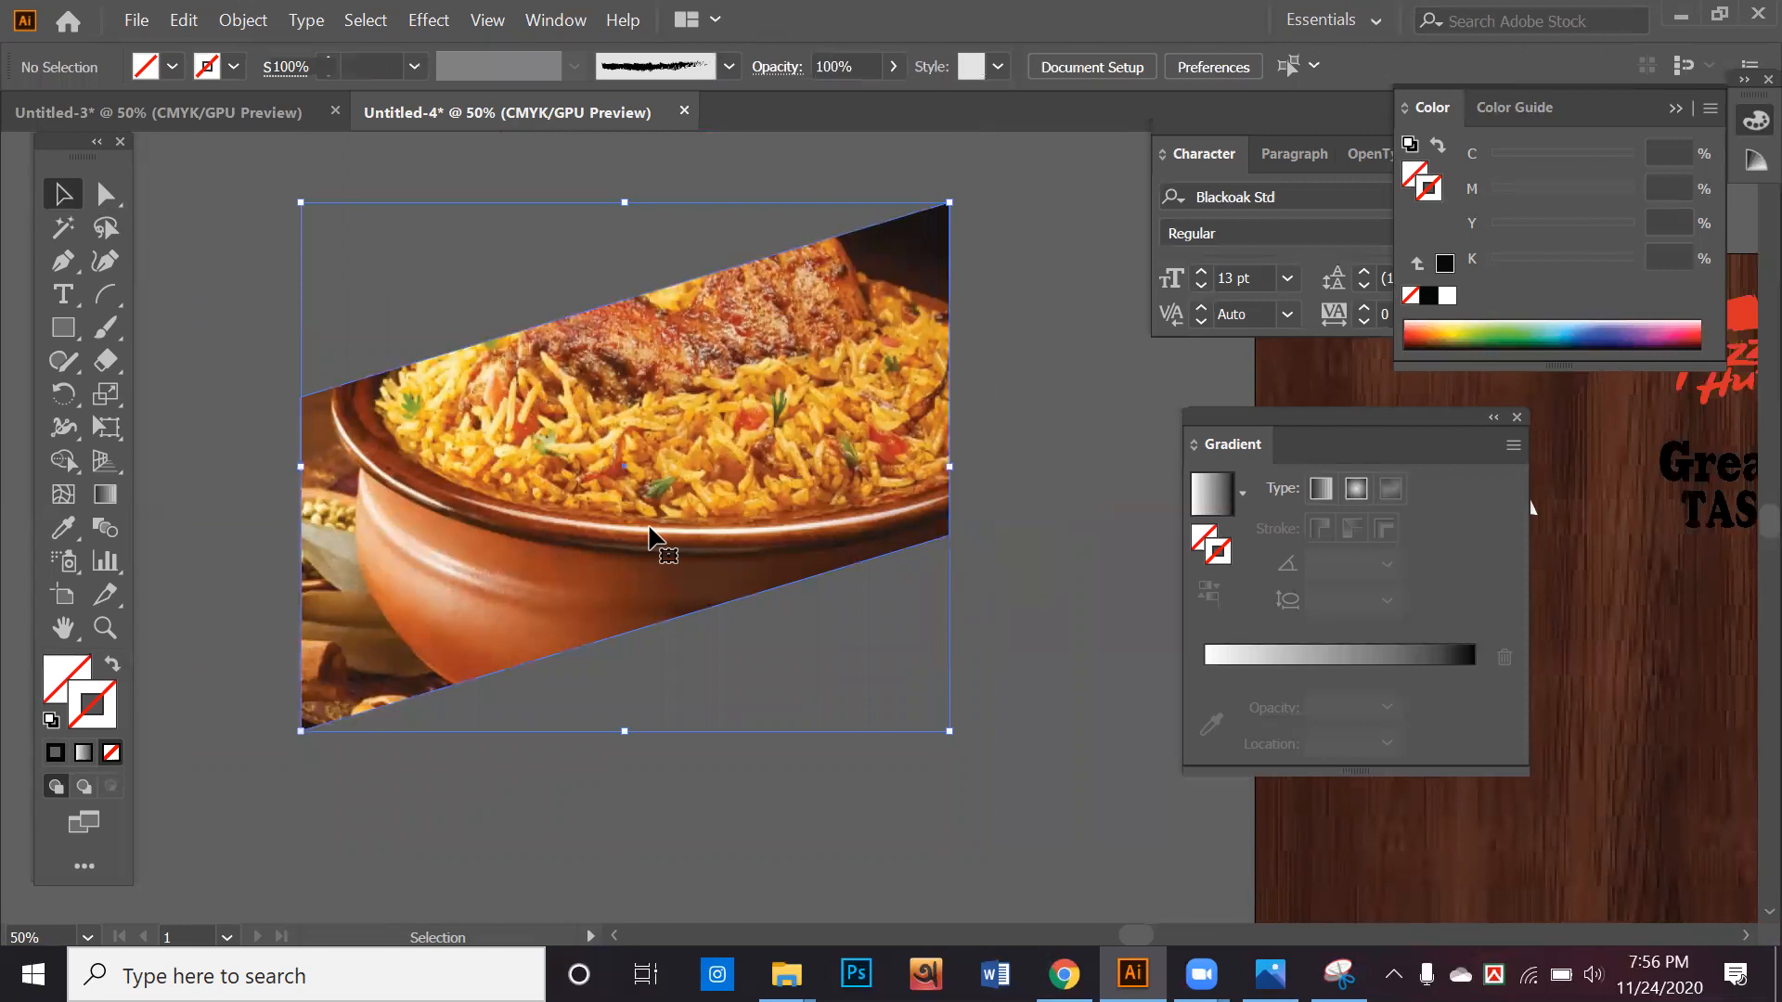
pyautogui.scroll(-3, 650, 534)
pyautogui.moveTo(684, 414); pyautogui.dragTo(699, 702)
pyautogui.scroll(-2, 699, 703)
pyautogui.moveTo(727, 608); pyautogui.dragTo(777, 831)
pyautogui.scroll(-1, 754, 682)
# Release the clipping mask on the lower copy and delete its photo, keeping only the slanted outline
pyautogui.rightClick(752, 679)
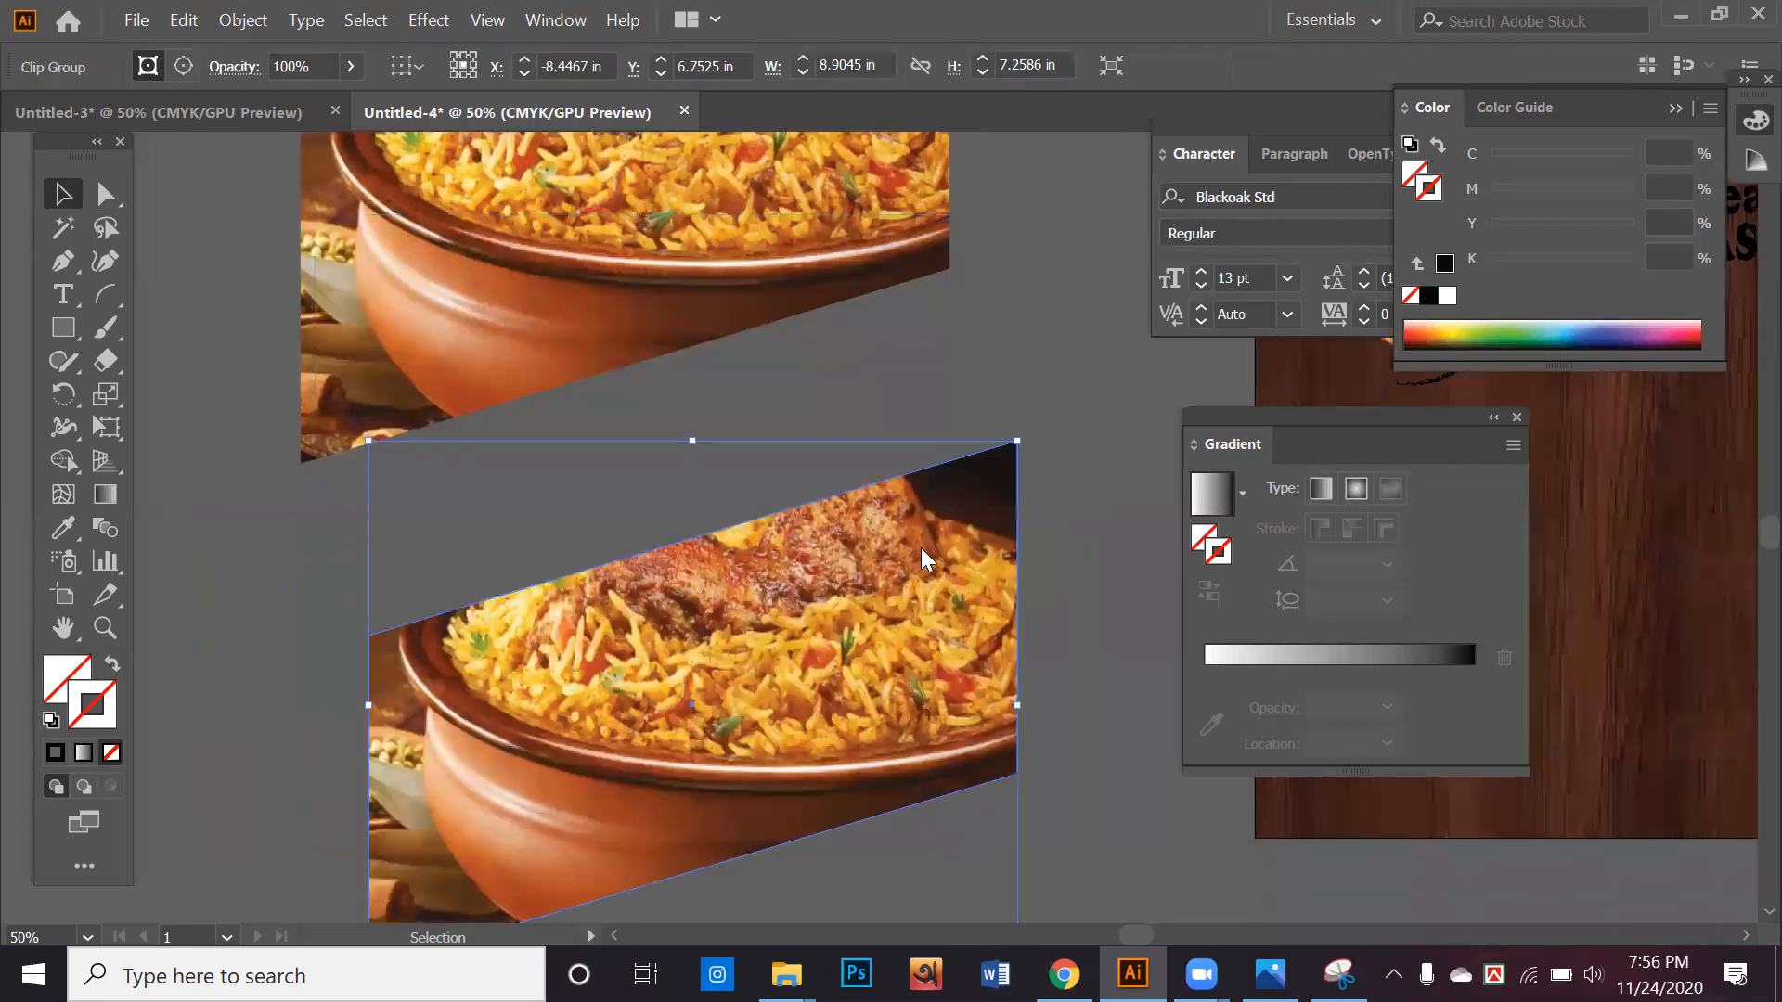
pyautogui.click(943, 452)
pyautogui.hotkey('ctrl', 'shift', 'a')
pyautogui.click(997, 849)
pyautogui.press('Delete')
pyautogui.moveTo(686, 582); pyautogui.dragTo(1158, 442)
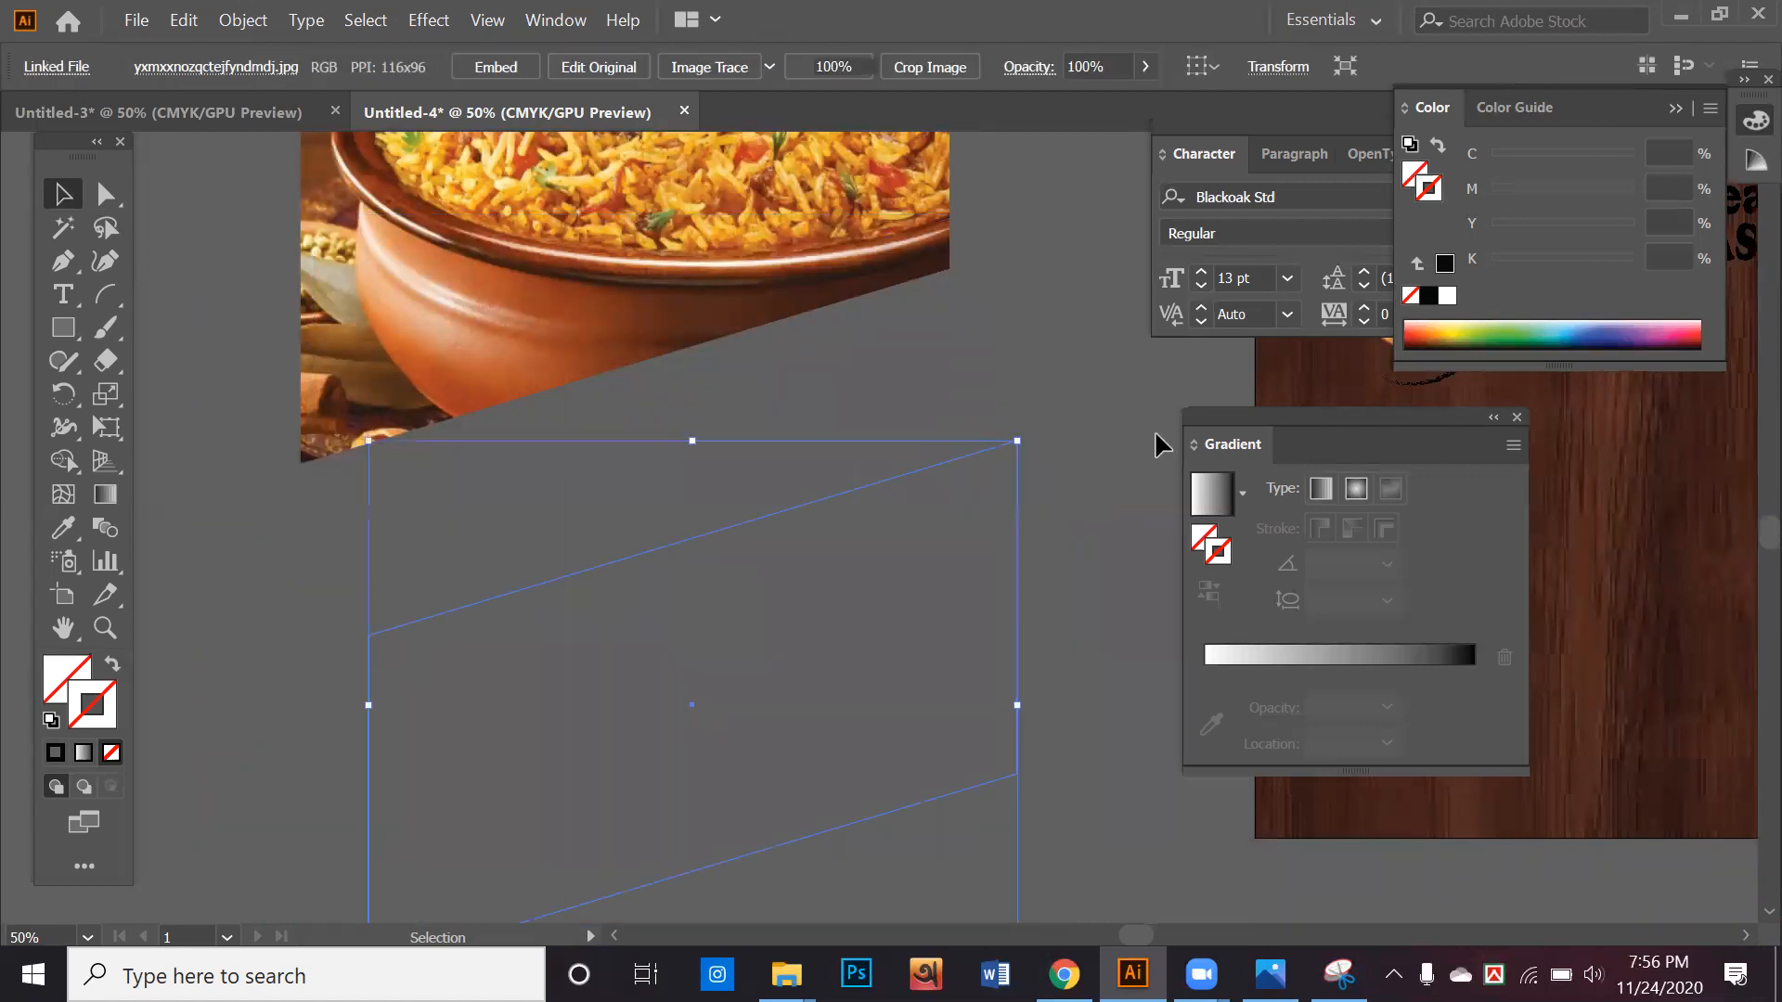
# Fill the empty slanted outline with yellow (C 7.84, Y 97.65) and leave it without a stroke
pyautogui.click(1456, 329)
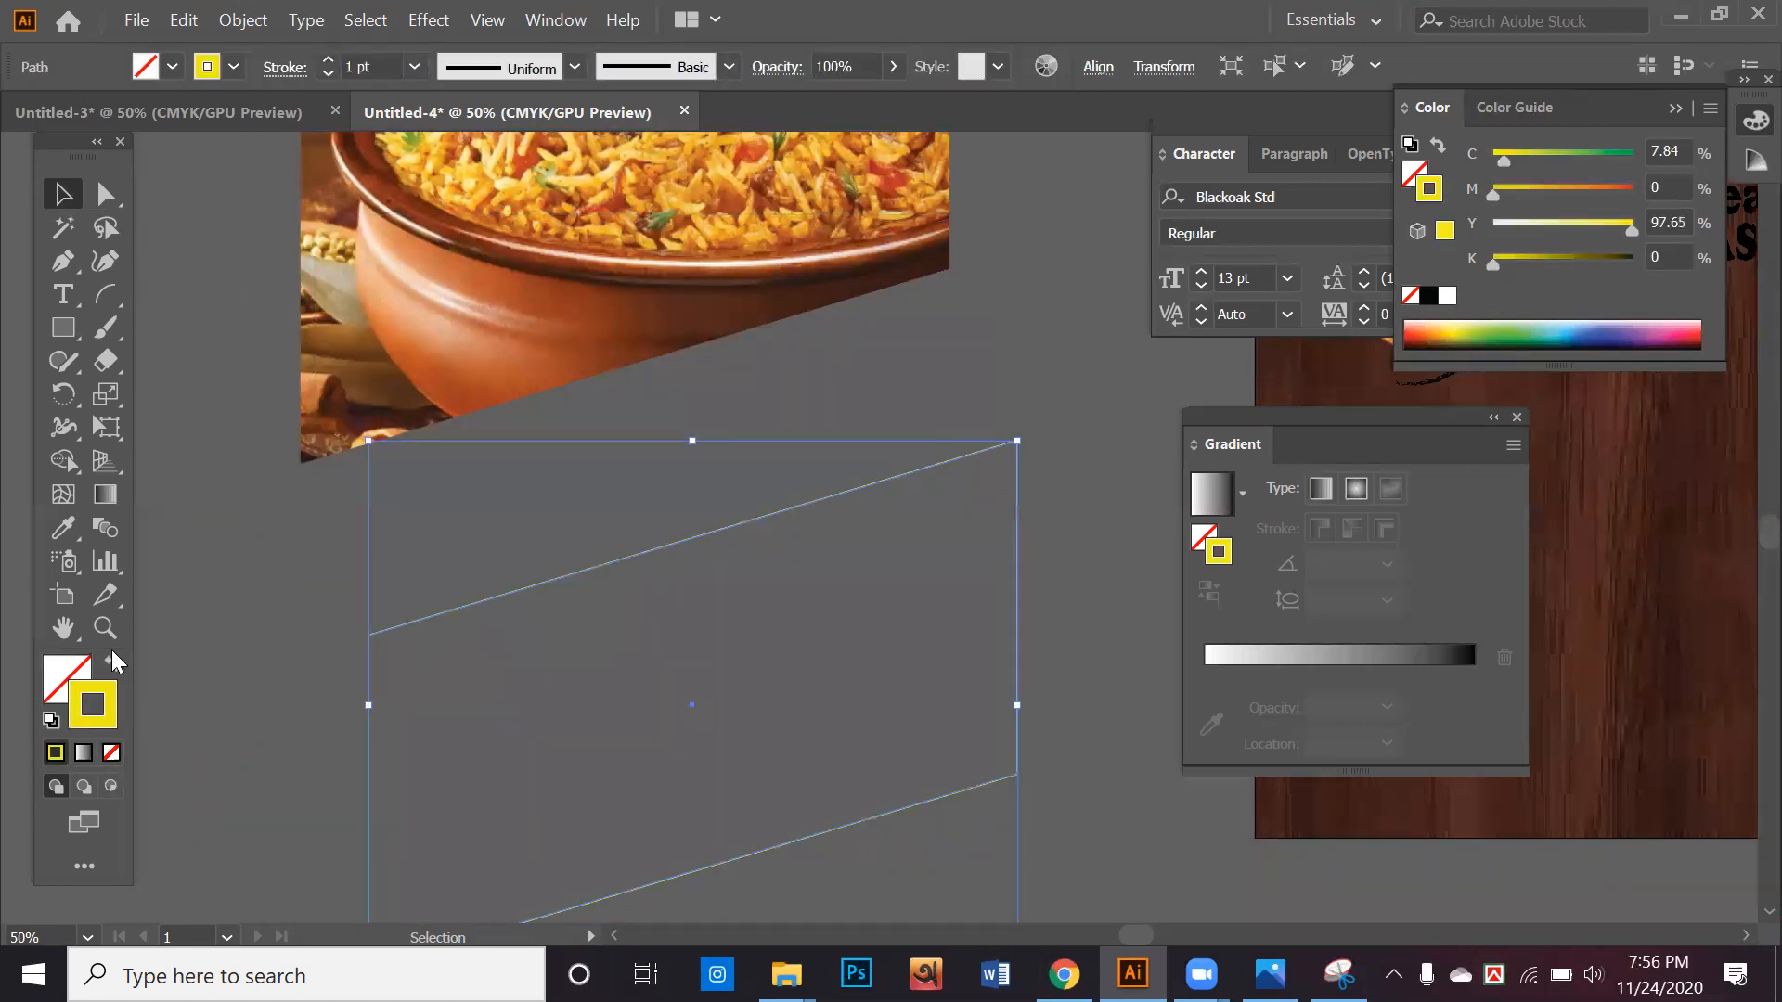
pyautogui.click(111, 662)
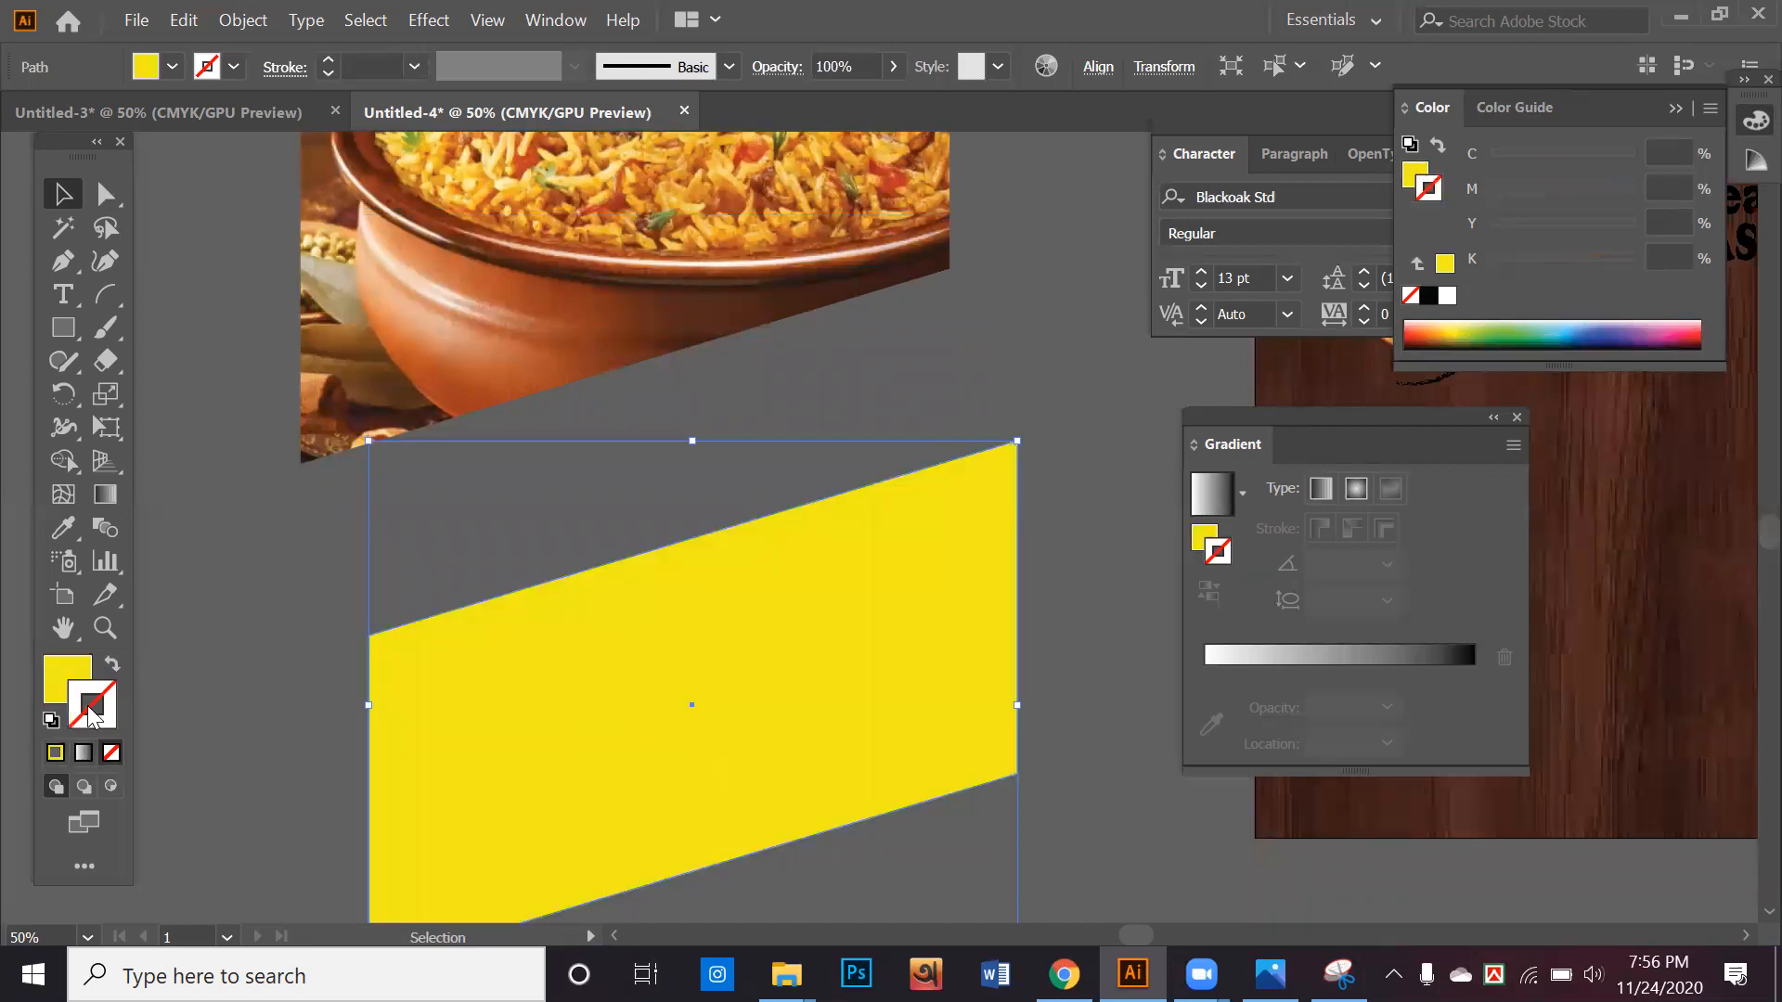
pyautogui.click(87, 752)
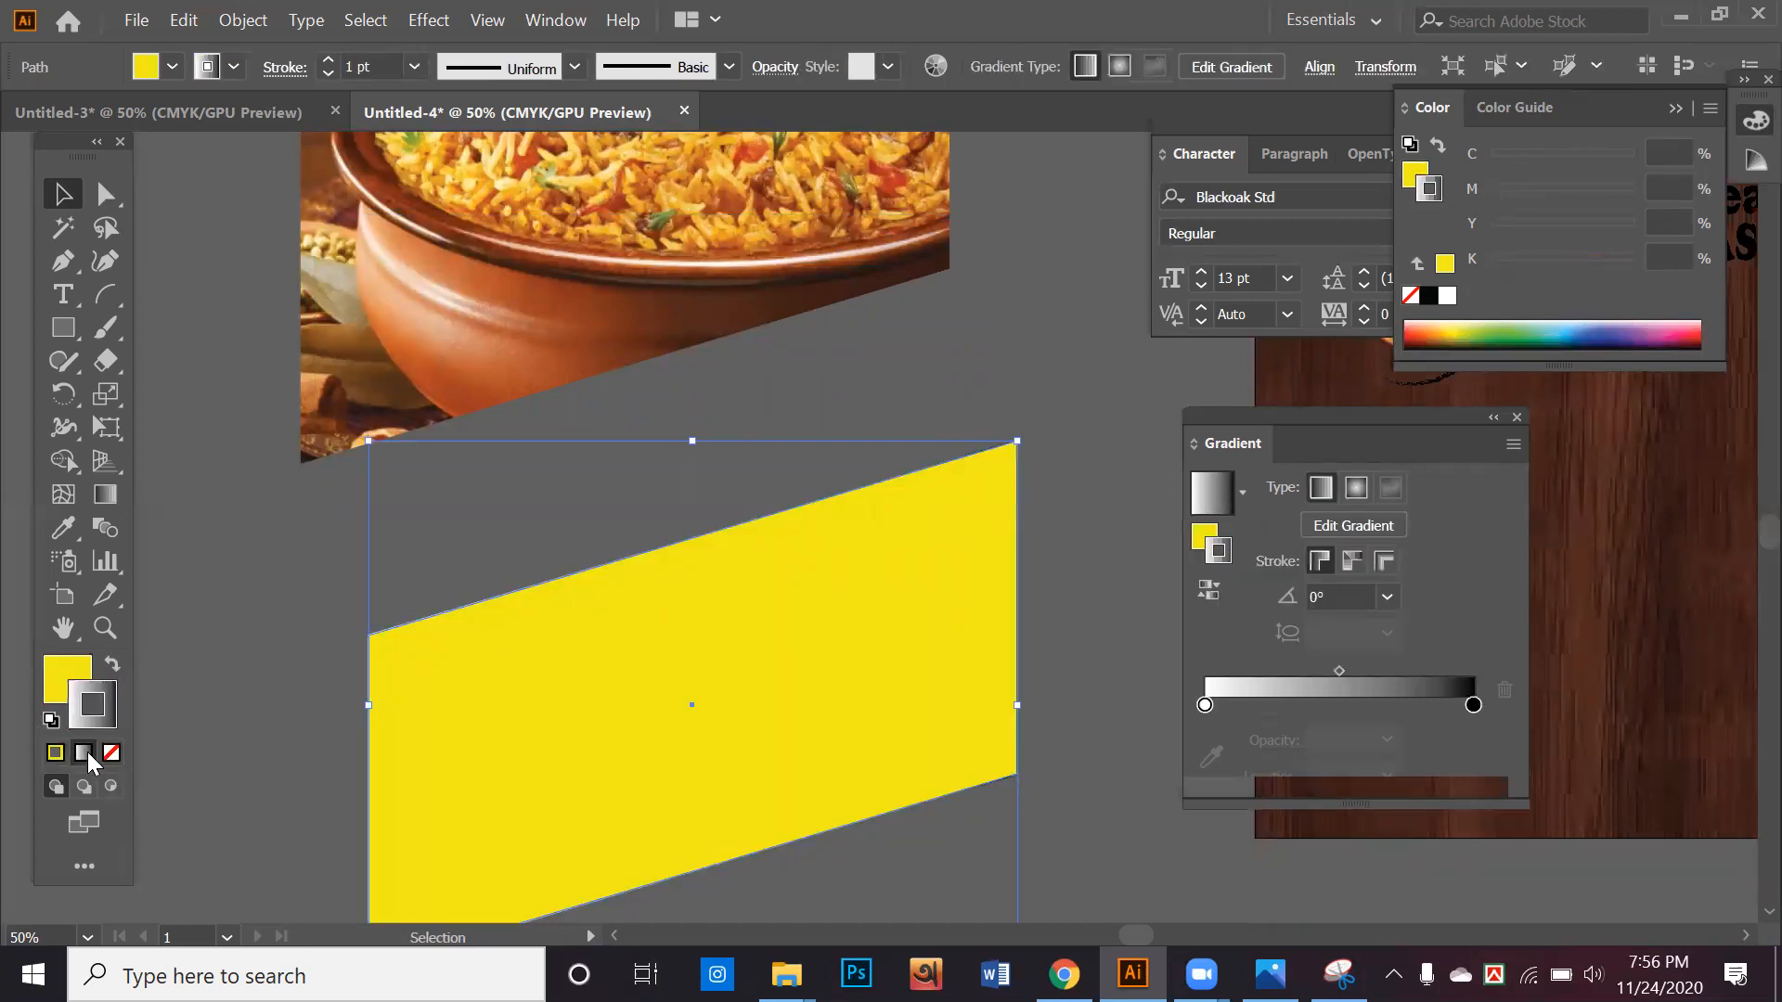
pyautogui.click(111, 752)
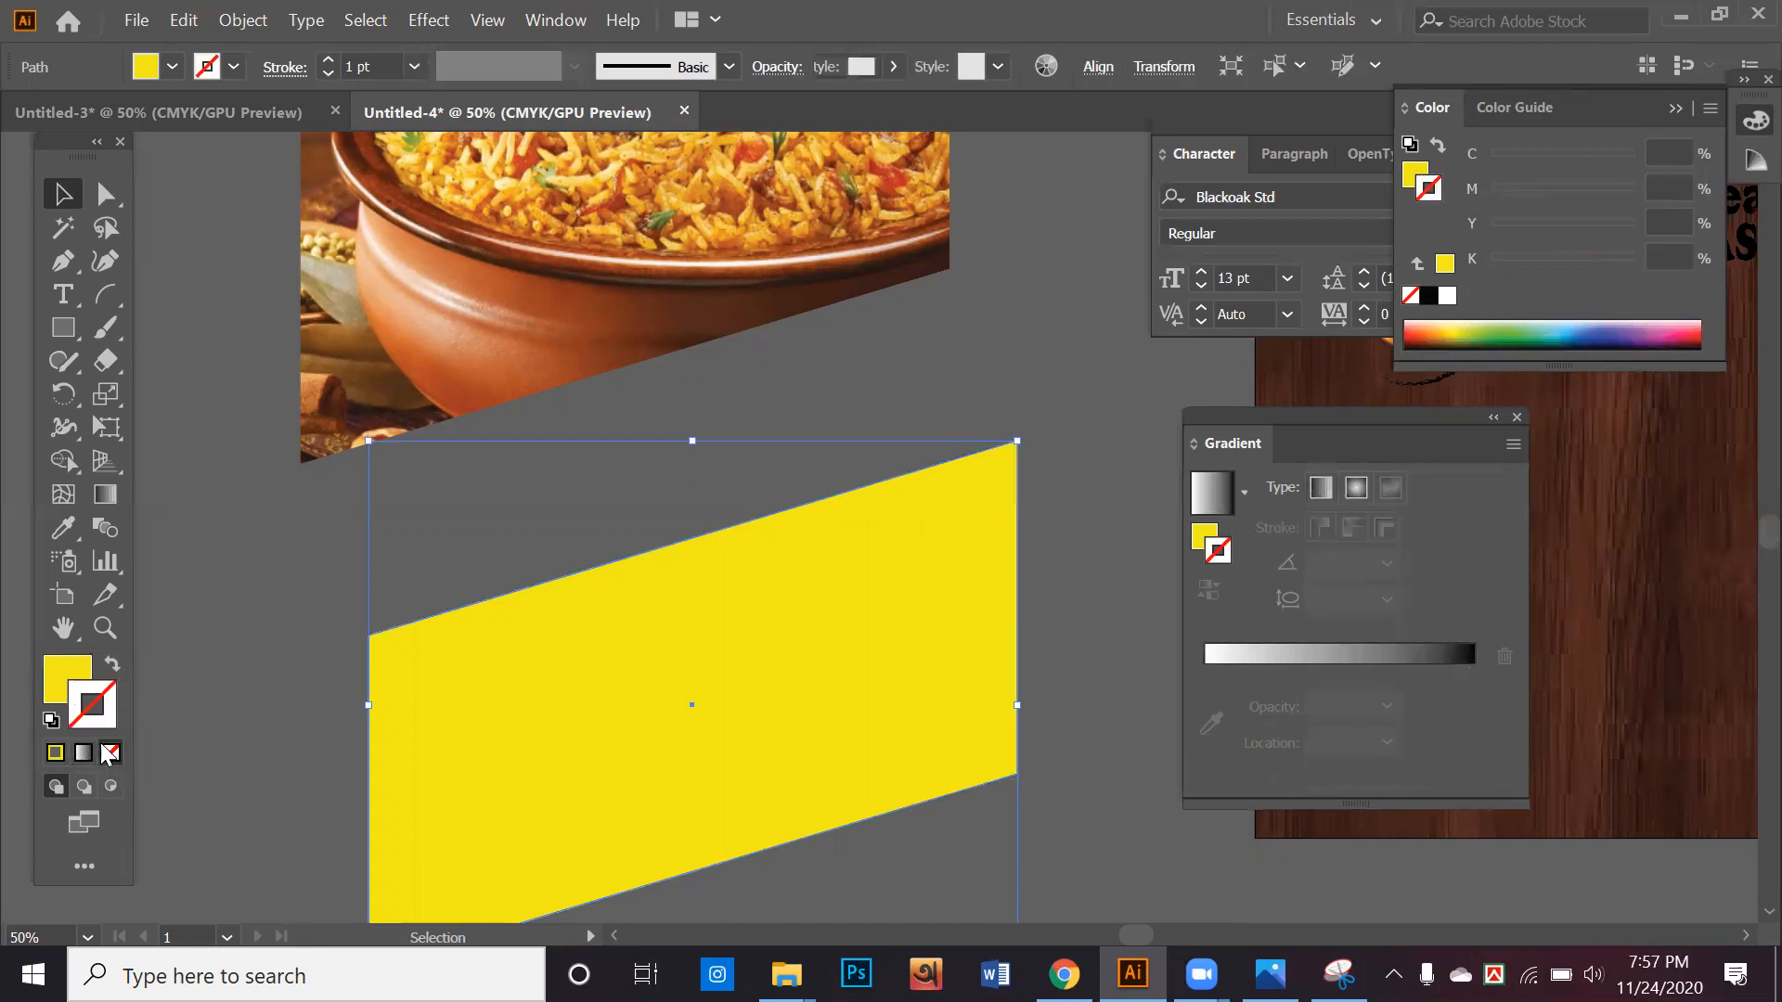
# Try a white-to-black gradient fill on the slanted shape, move it closer below the photo, and restore its yellow fill
pyautogui.click(59, 692)
pyautogui.click(82, 753)
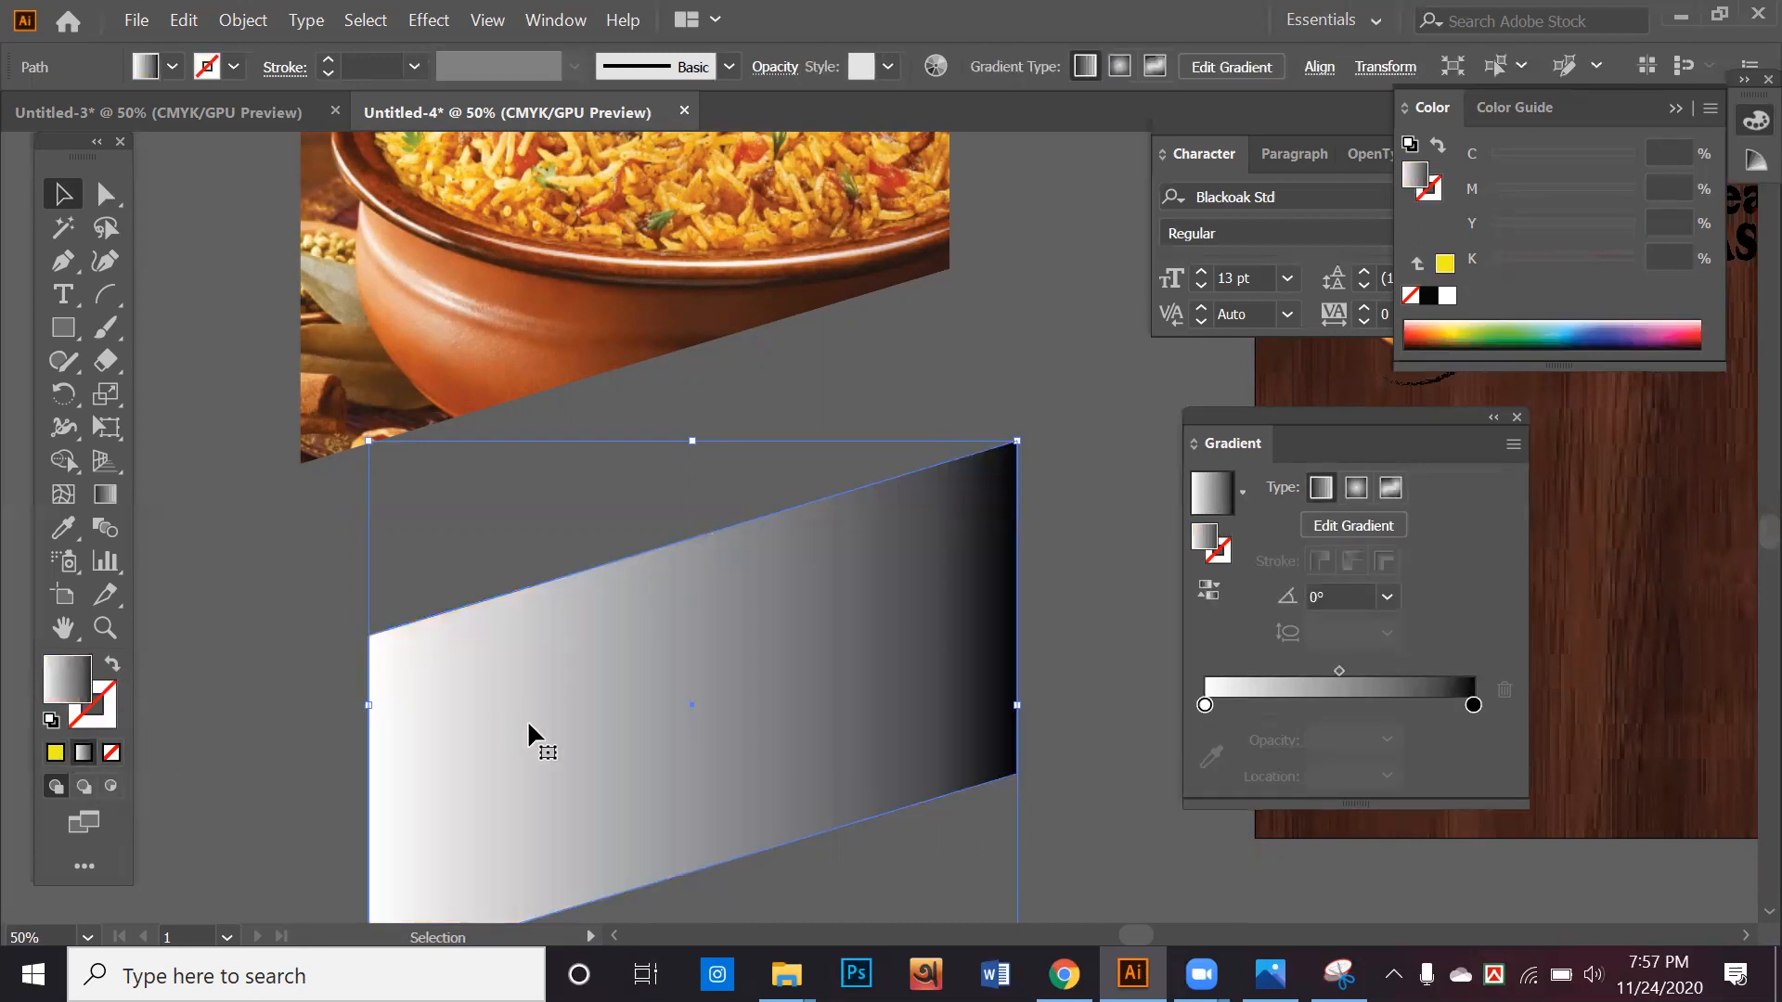
pyautogui.moveTo(607, 655); pyautogui.dragTo(637, 582)
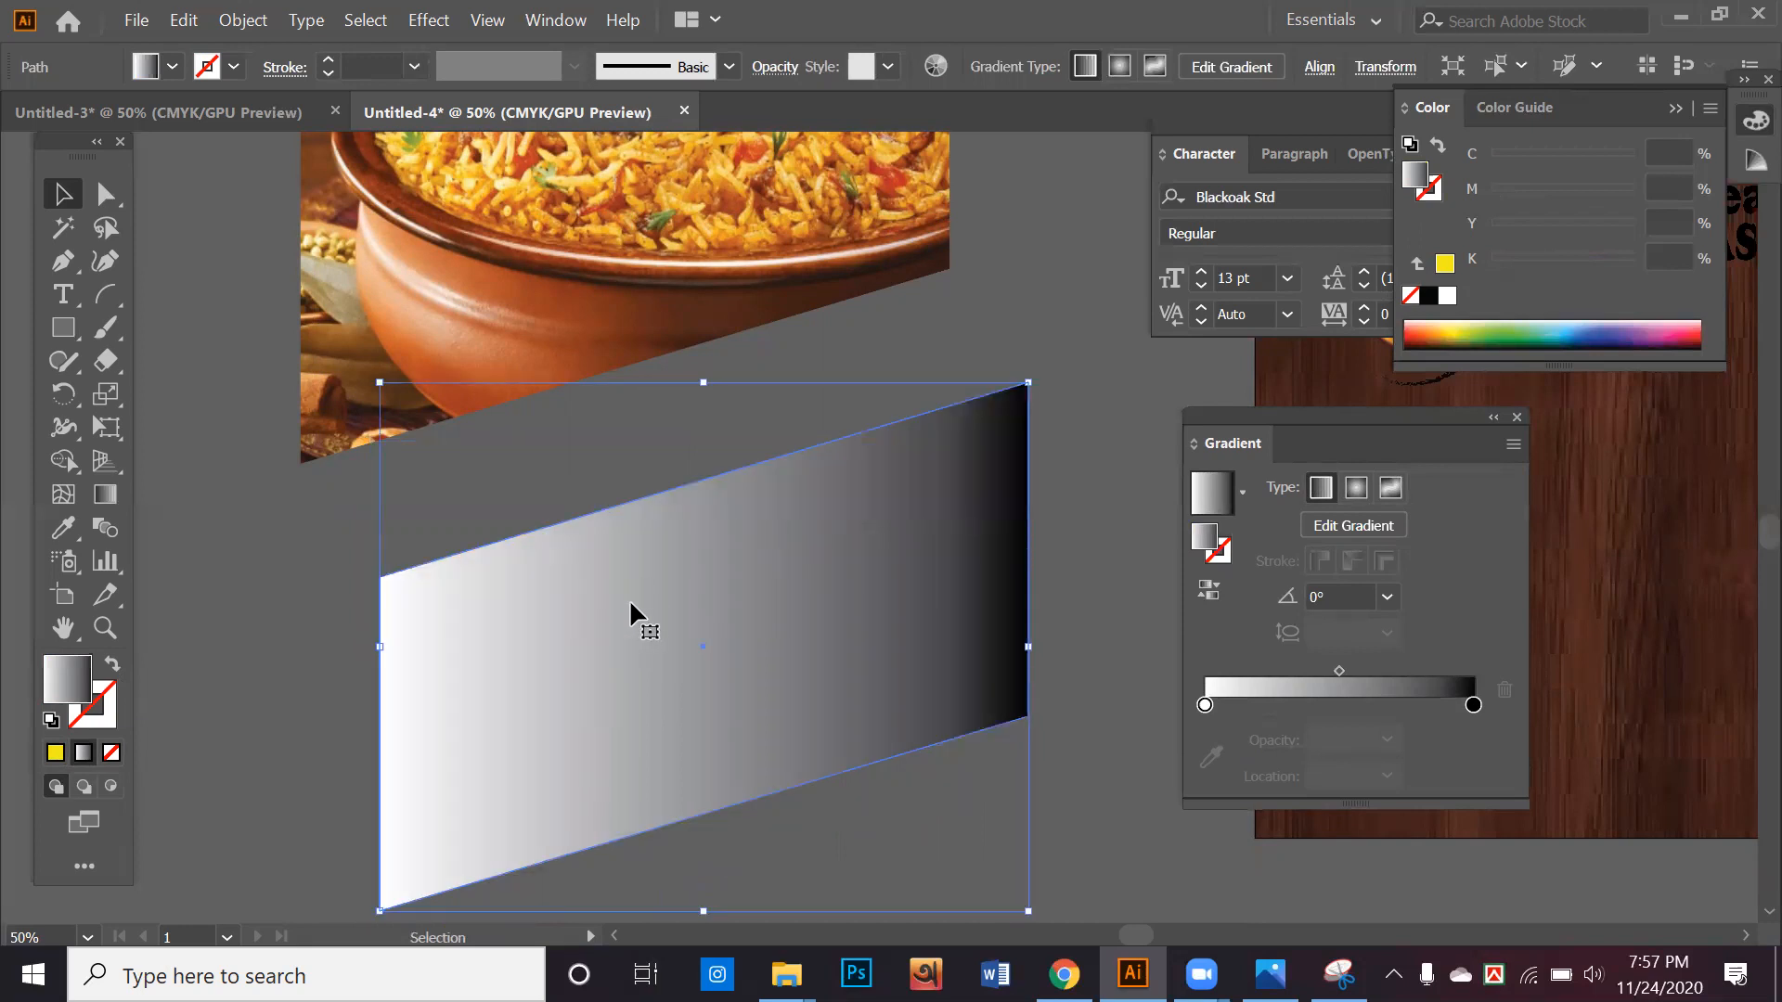
pyautogui.moveTo(680, 514); pyautogui.dragTo(694, 613)
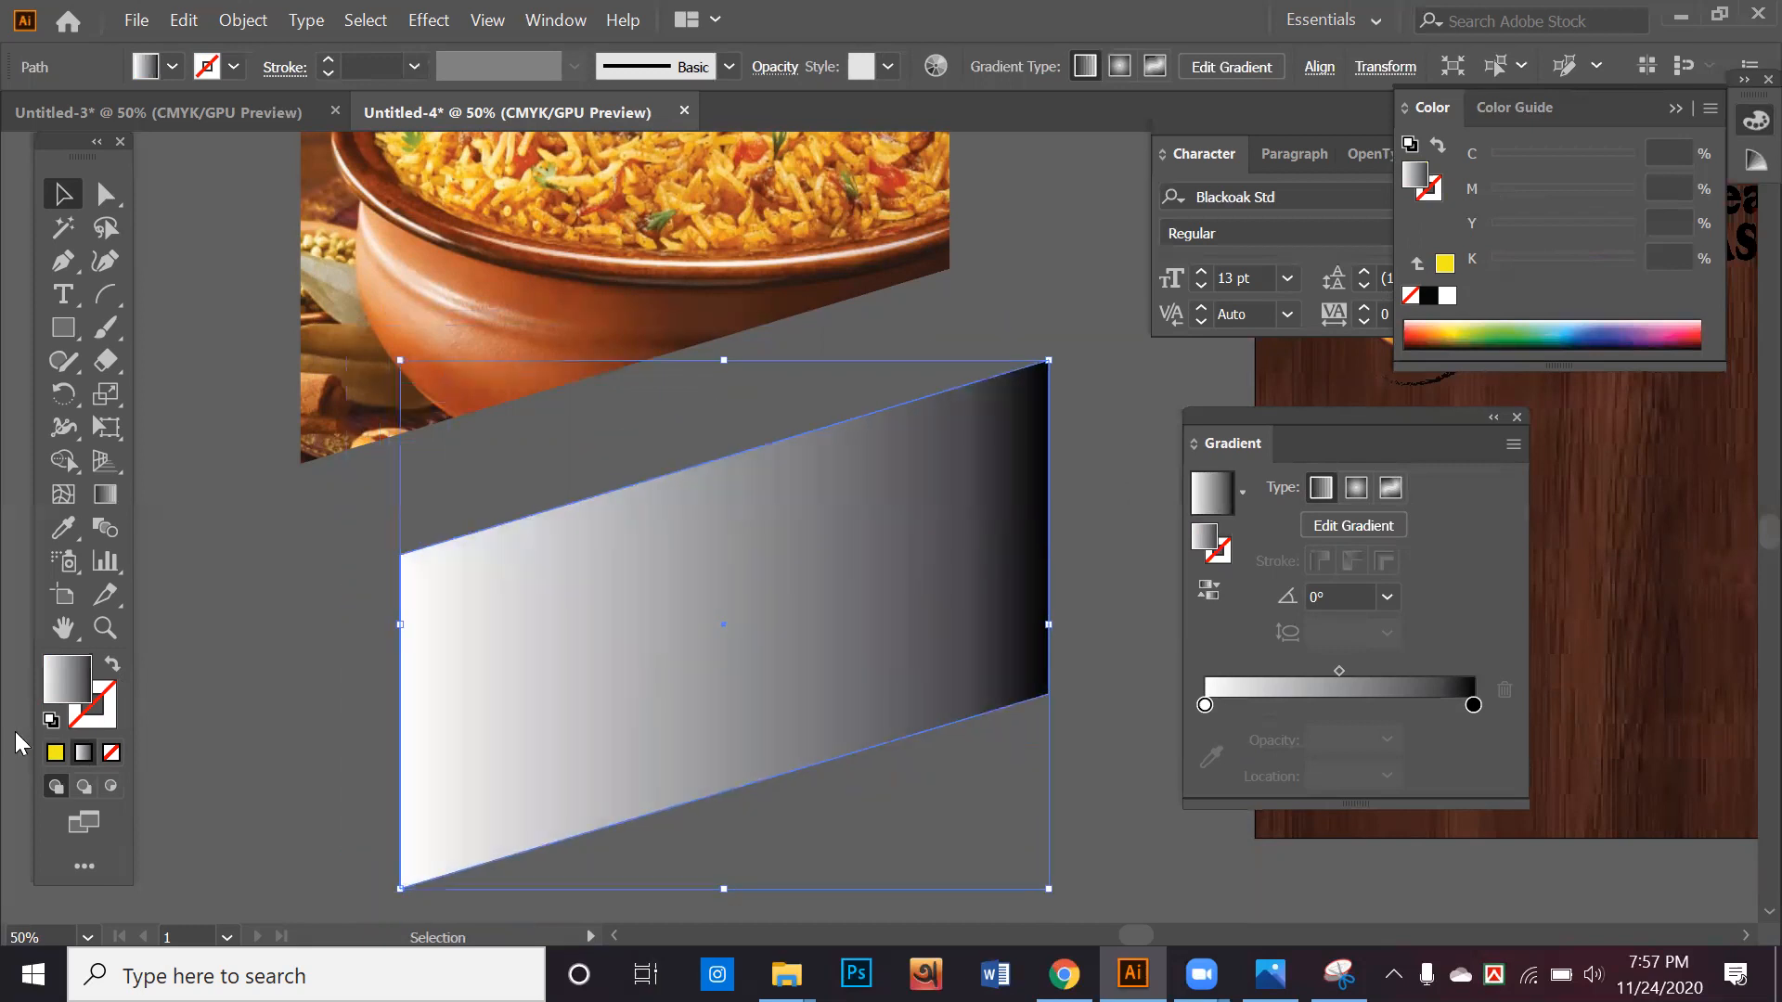
pyautogui.click(56, 752)
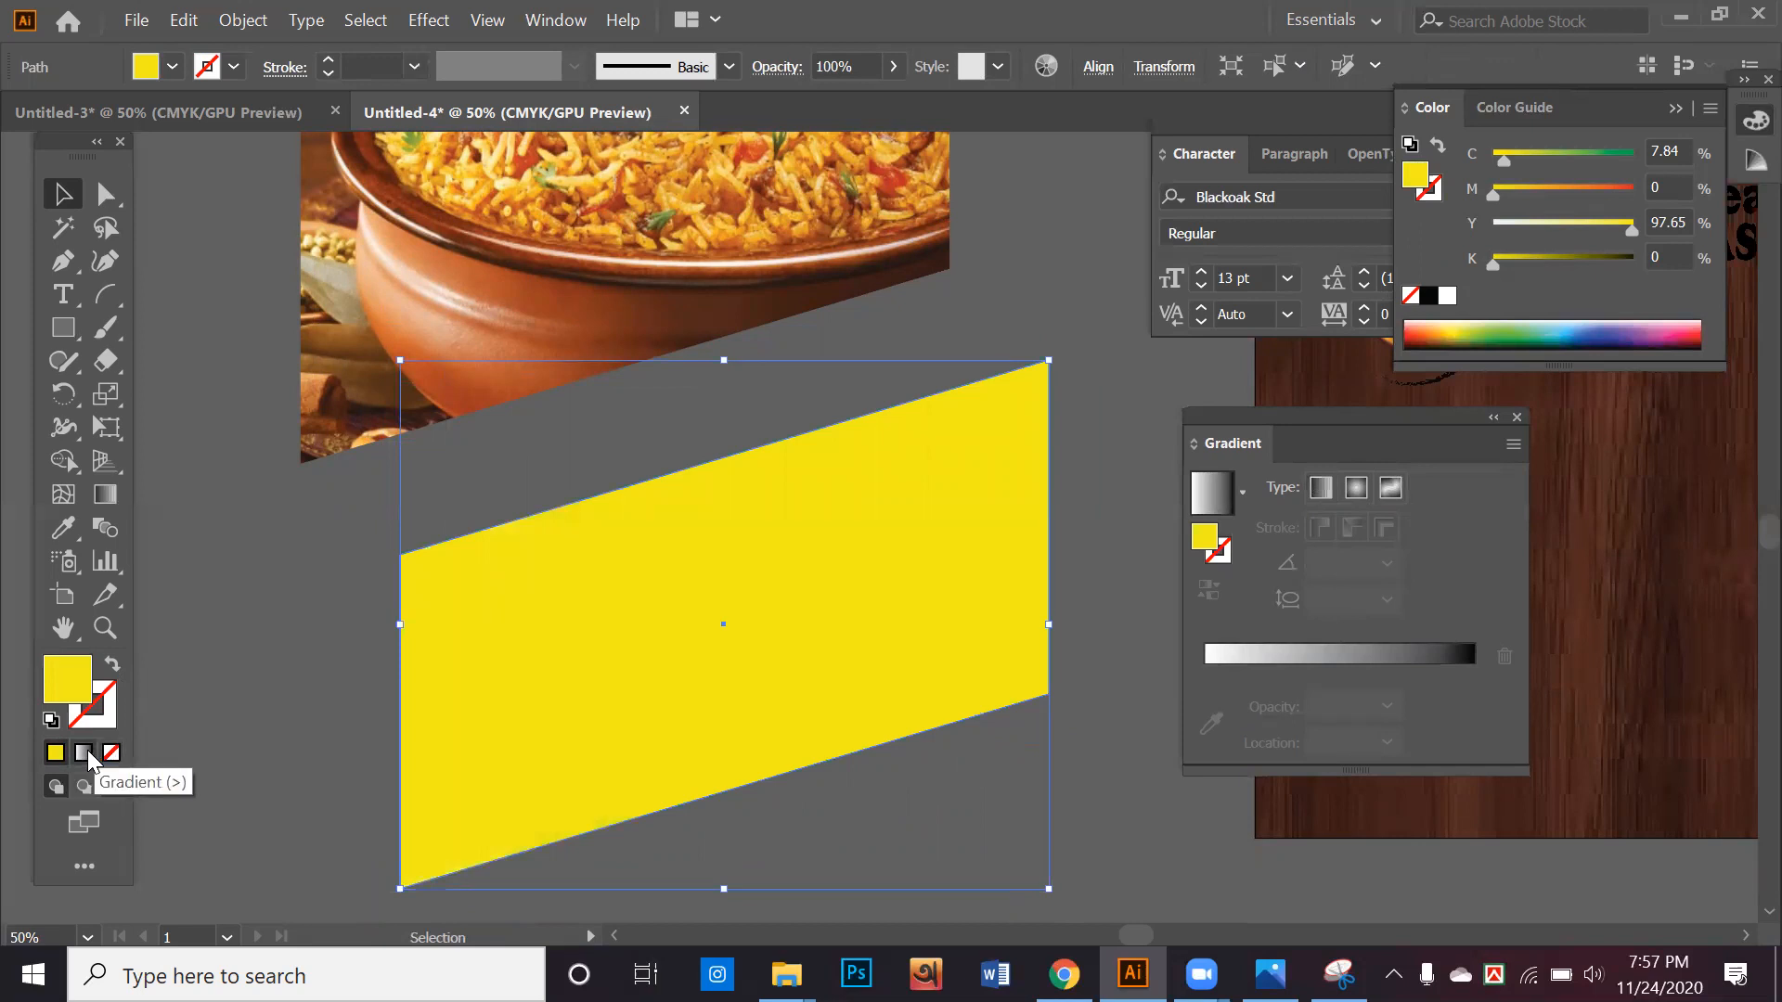
# Replace the slanted shape's yellow fill with the white-to-black linear gradient, keeping the stroke empty
pyautogui.click(83, 753)
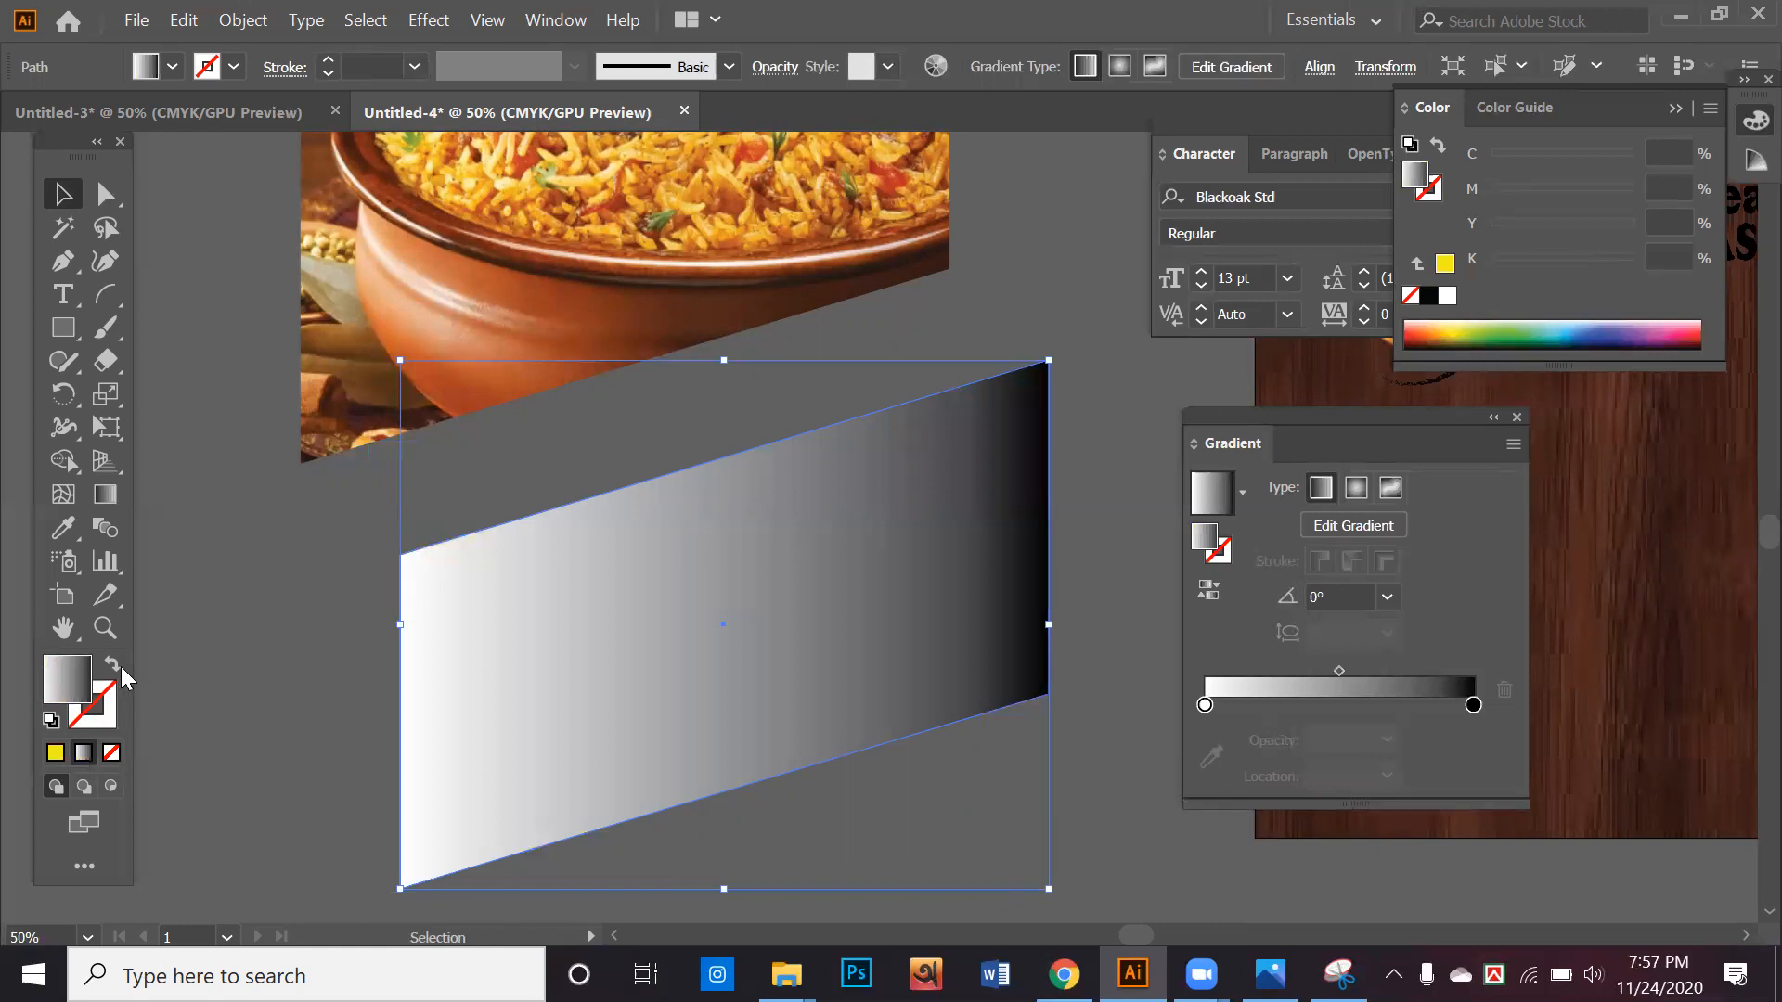
pyautogui.click(112, 664)
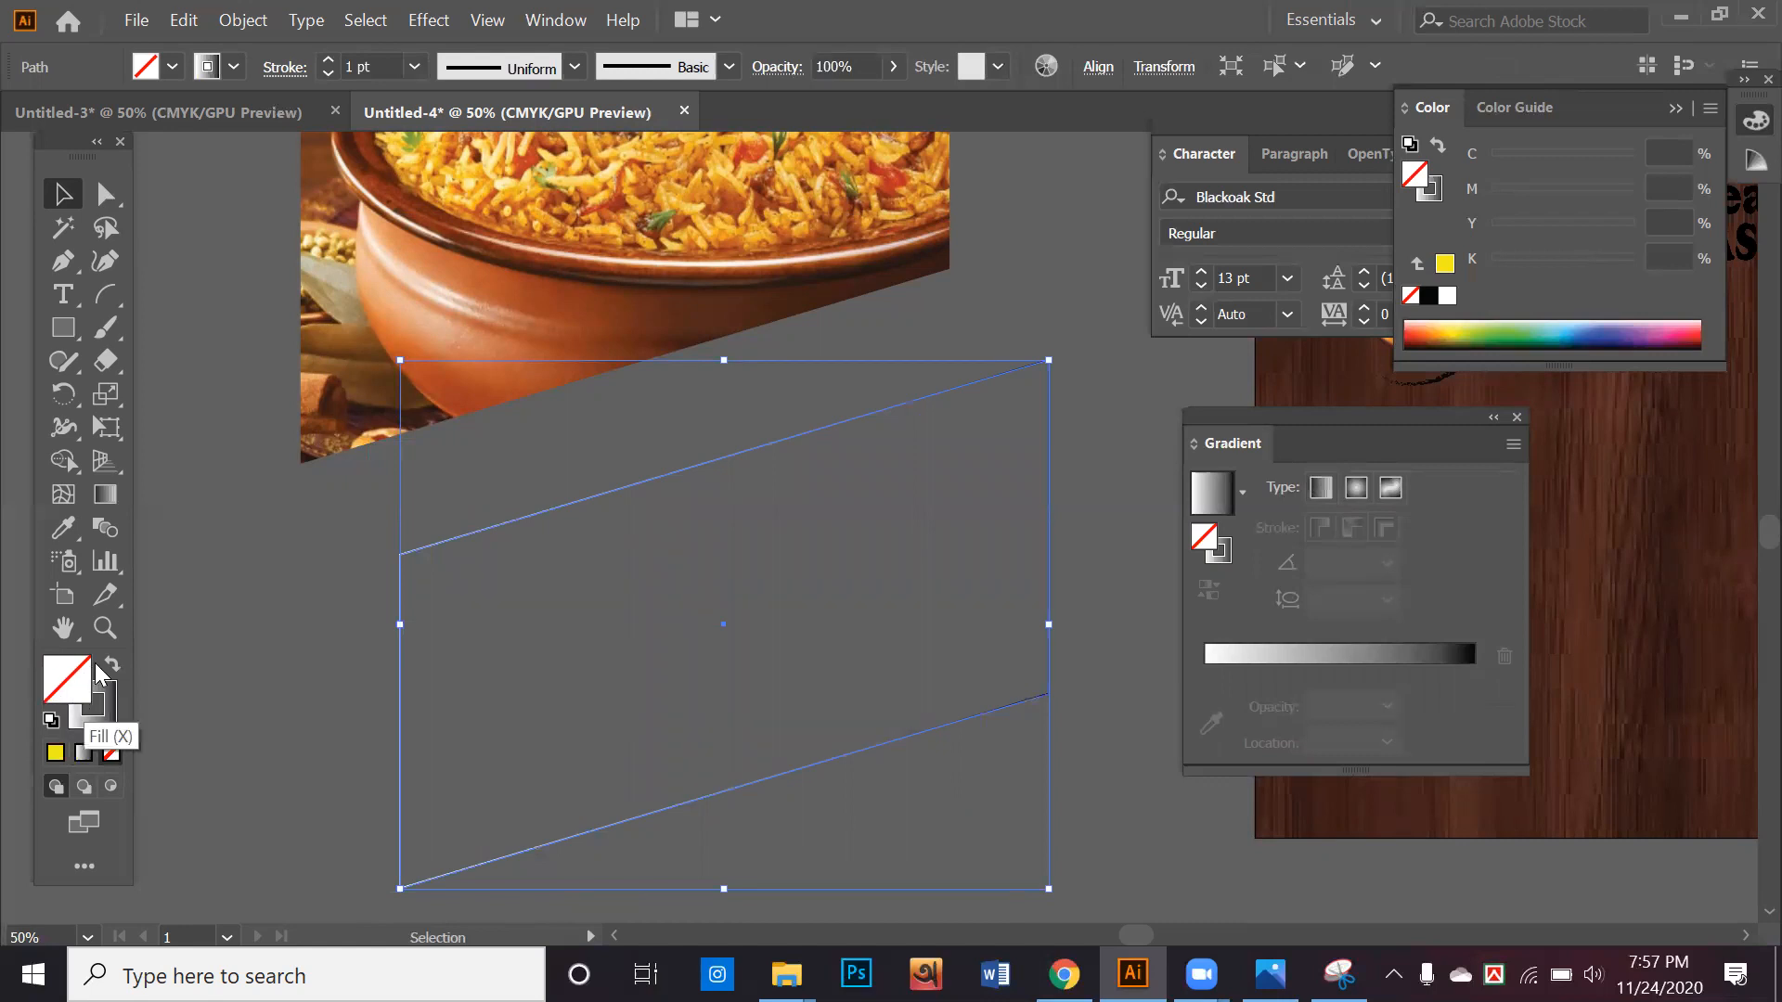
pyautogui.click(112, 665)
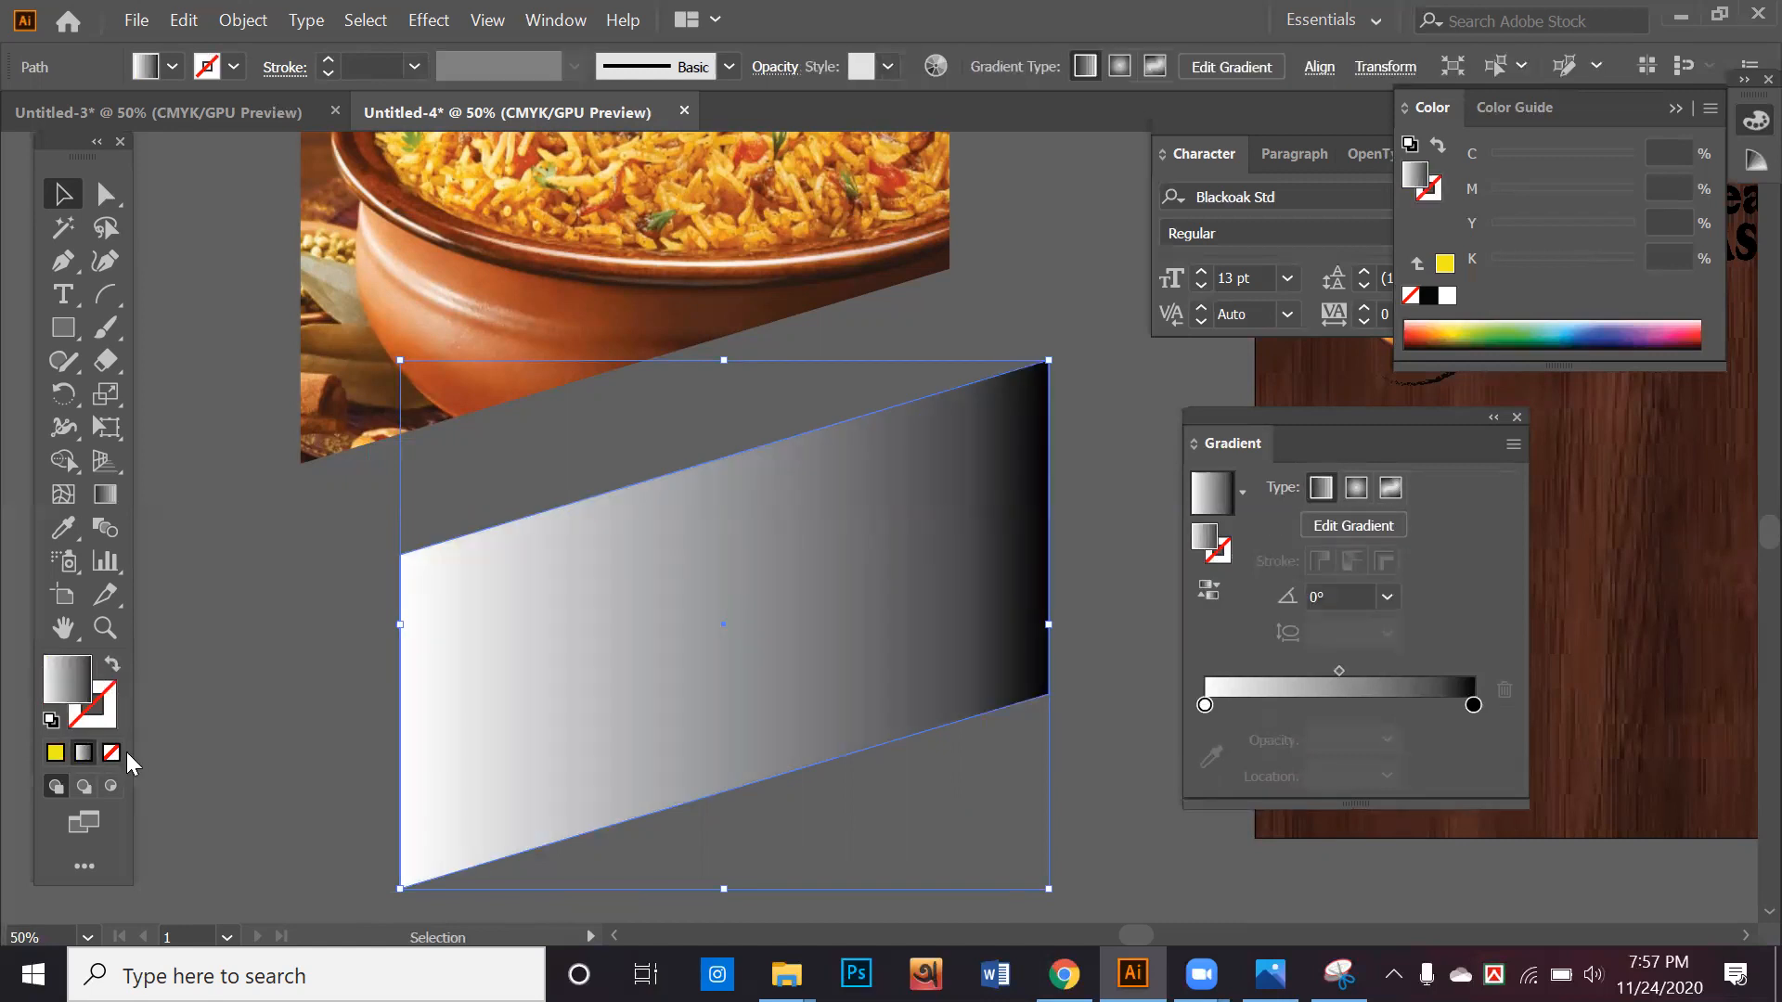
pyautogui.click(55, 752)
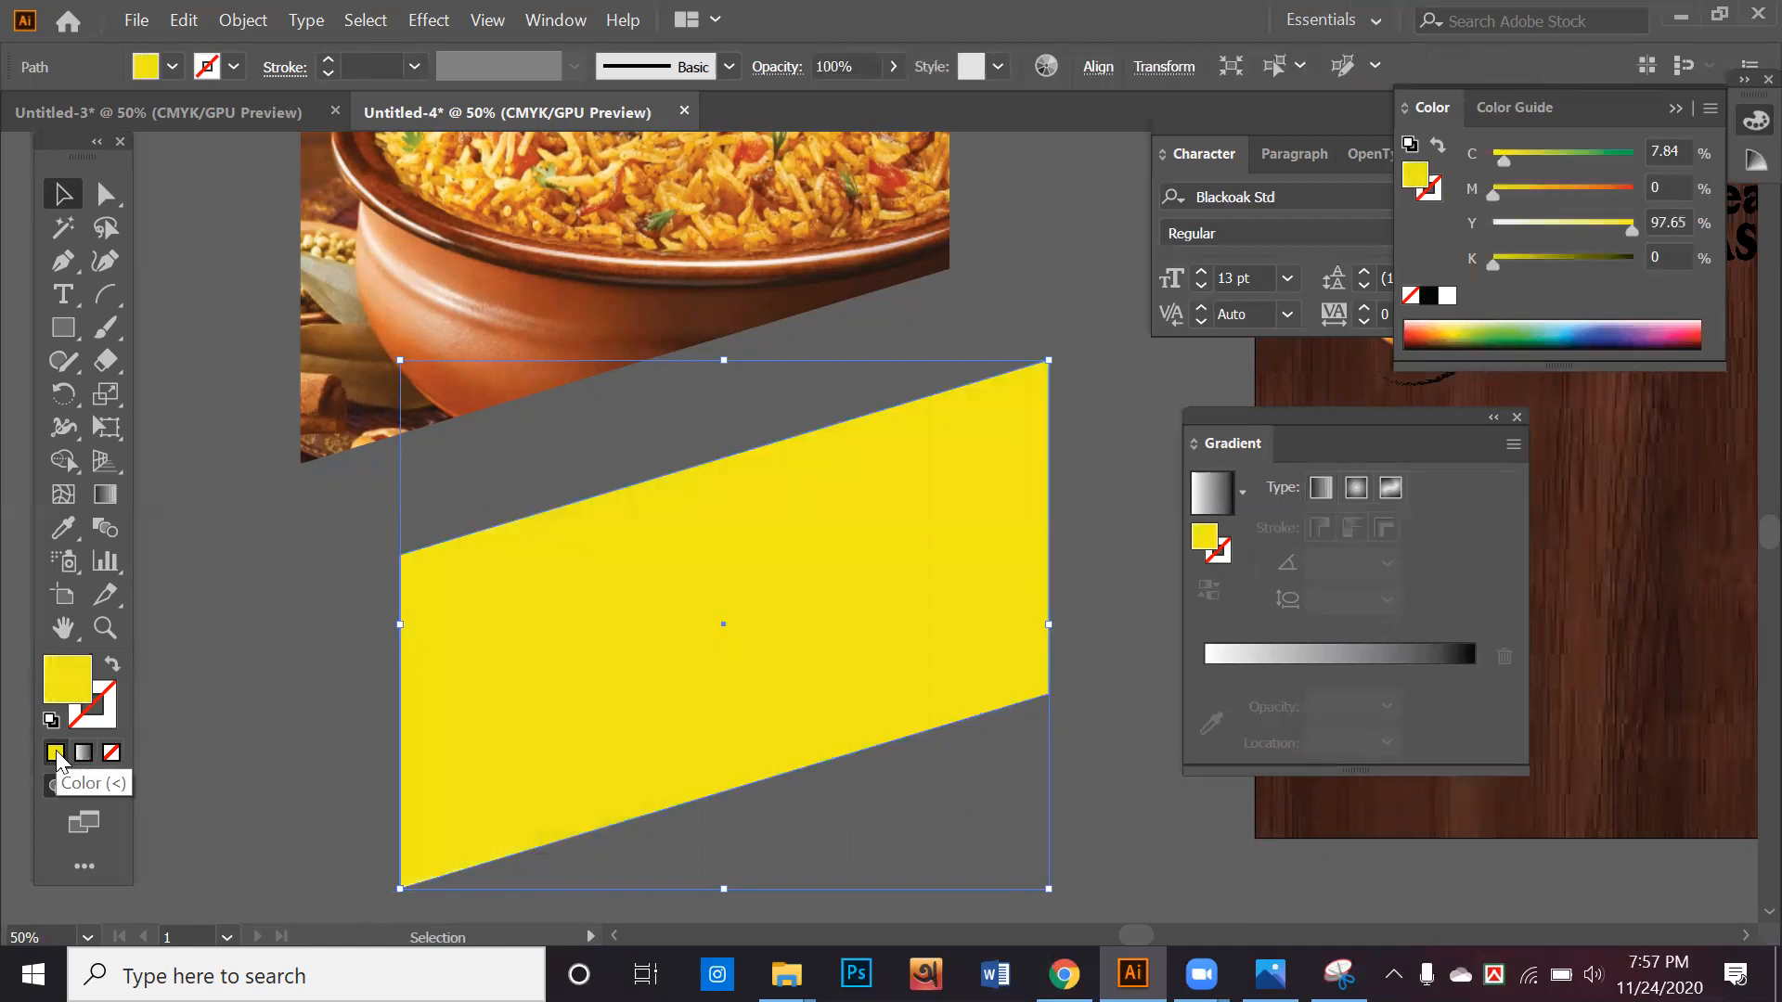
pyautogui.click(84, 752)
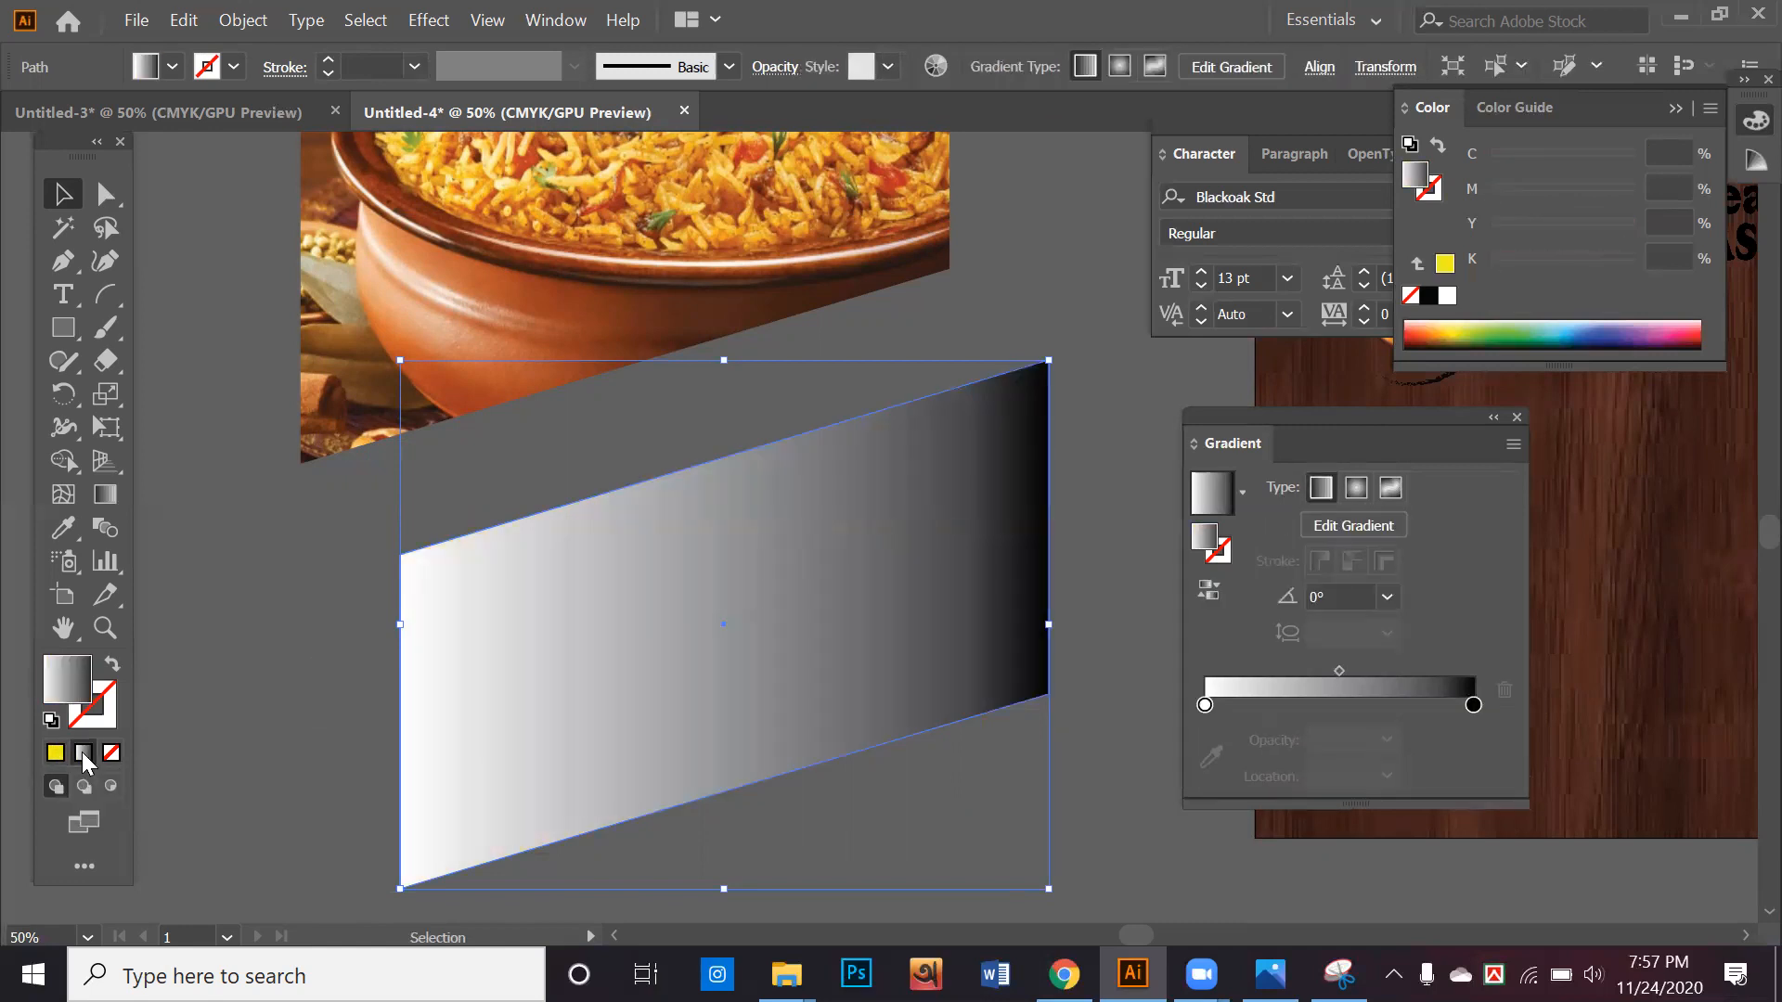
# Close and reopen the gradient settings, and try a small move of the slanted shape
pyautogui.moveTo(1312, 417); pyautogui.dragTo(1263, 427)
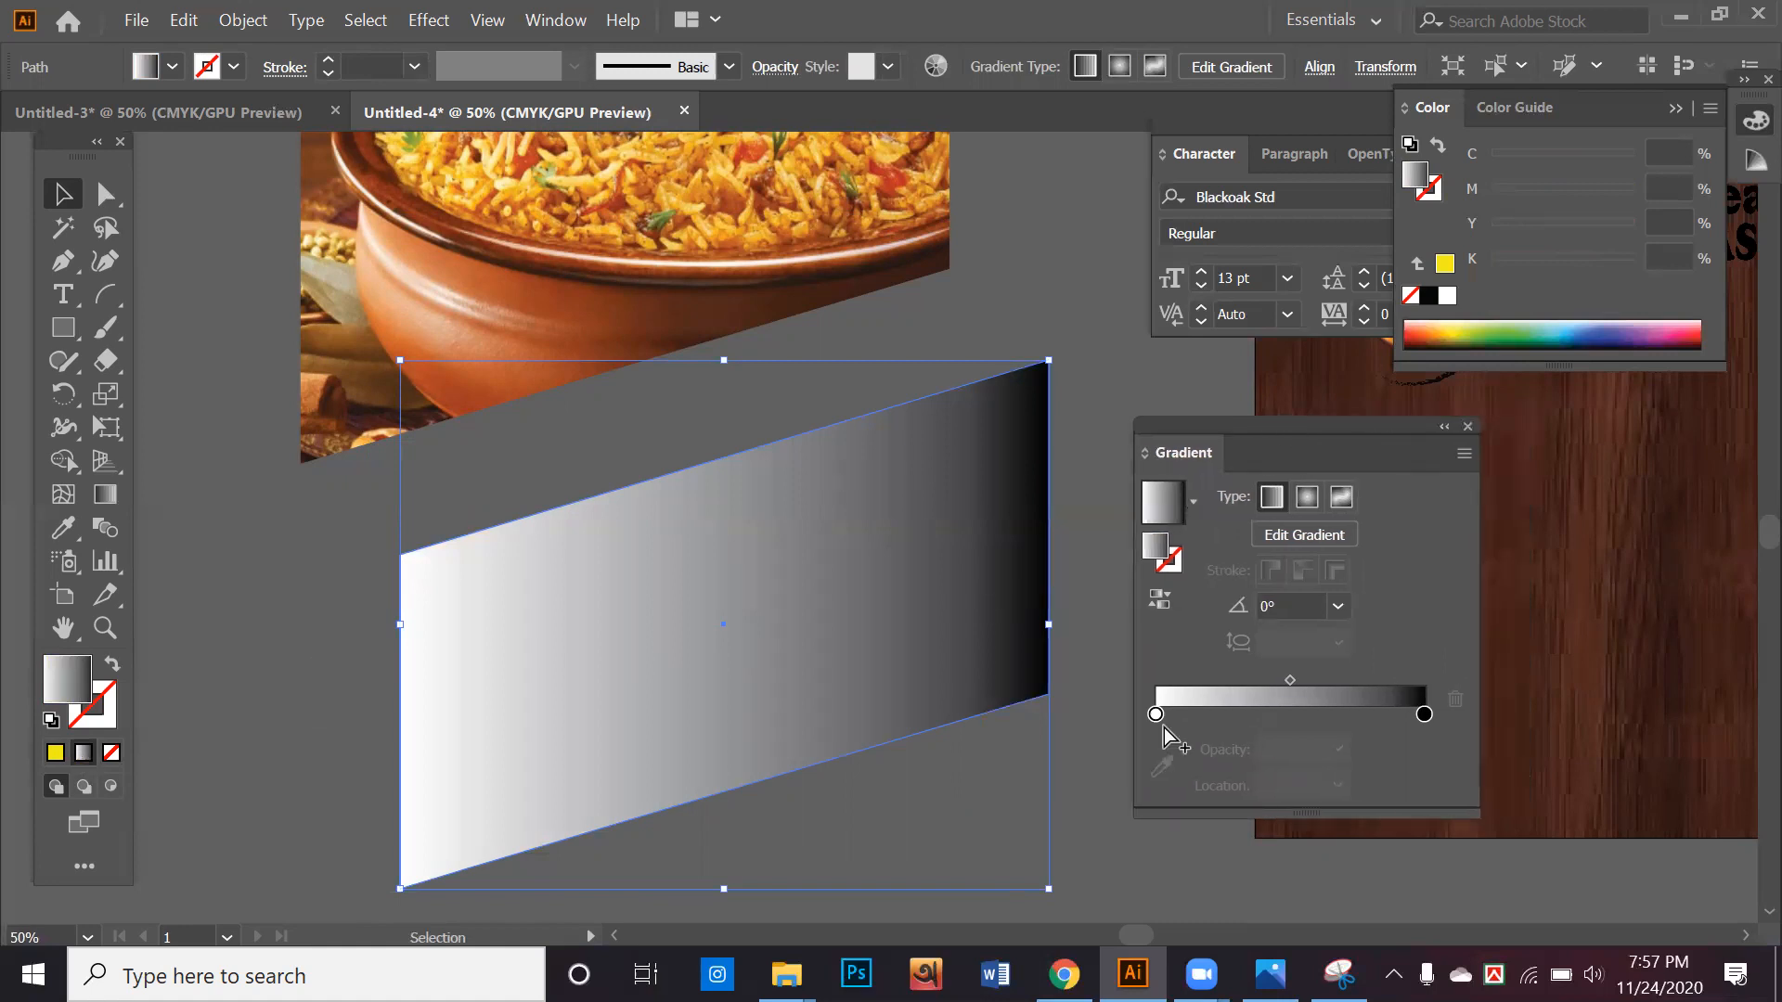
pyautogui.click(1156, 714)
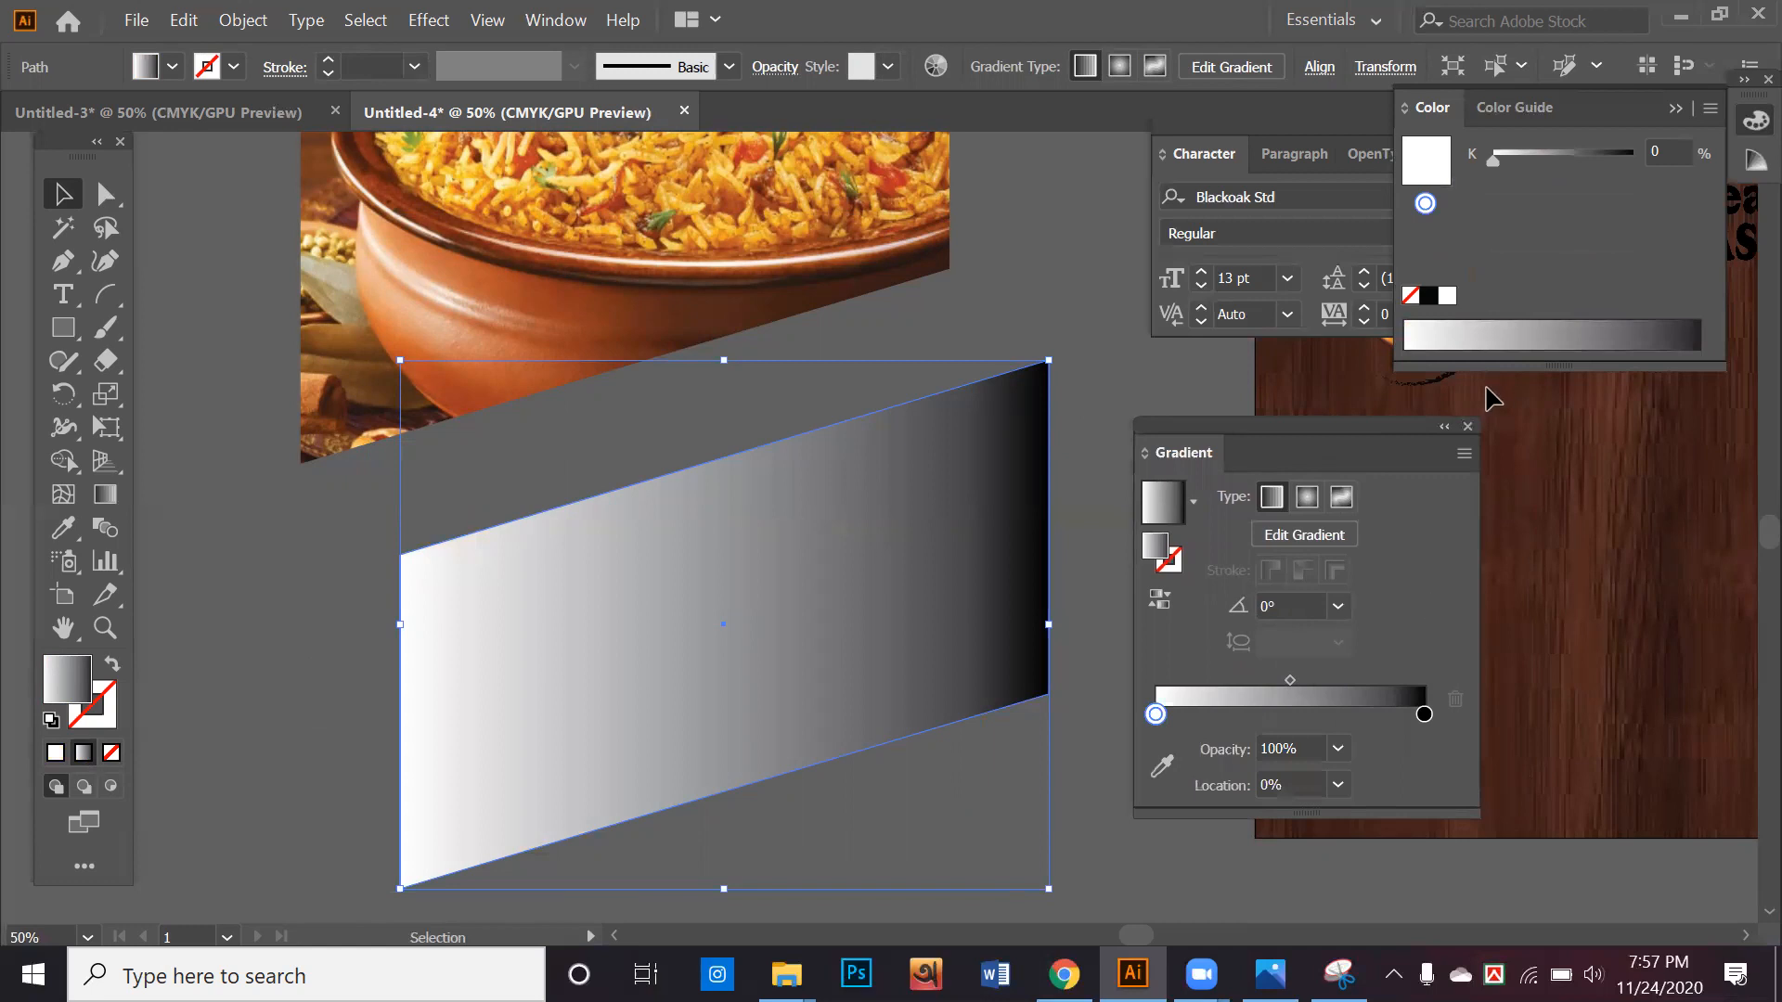
pyautogui.click(1468, 426)
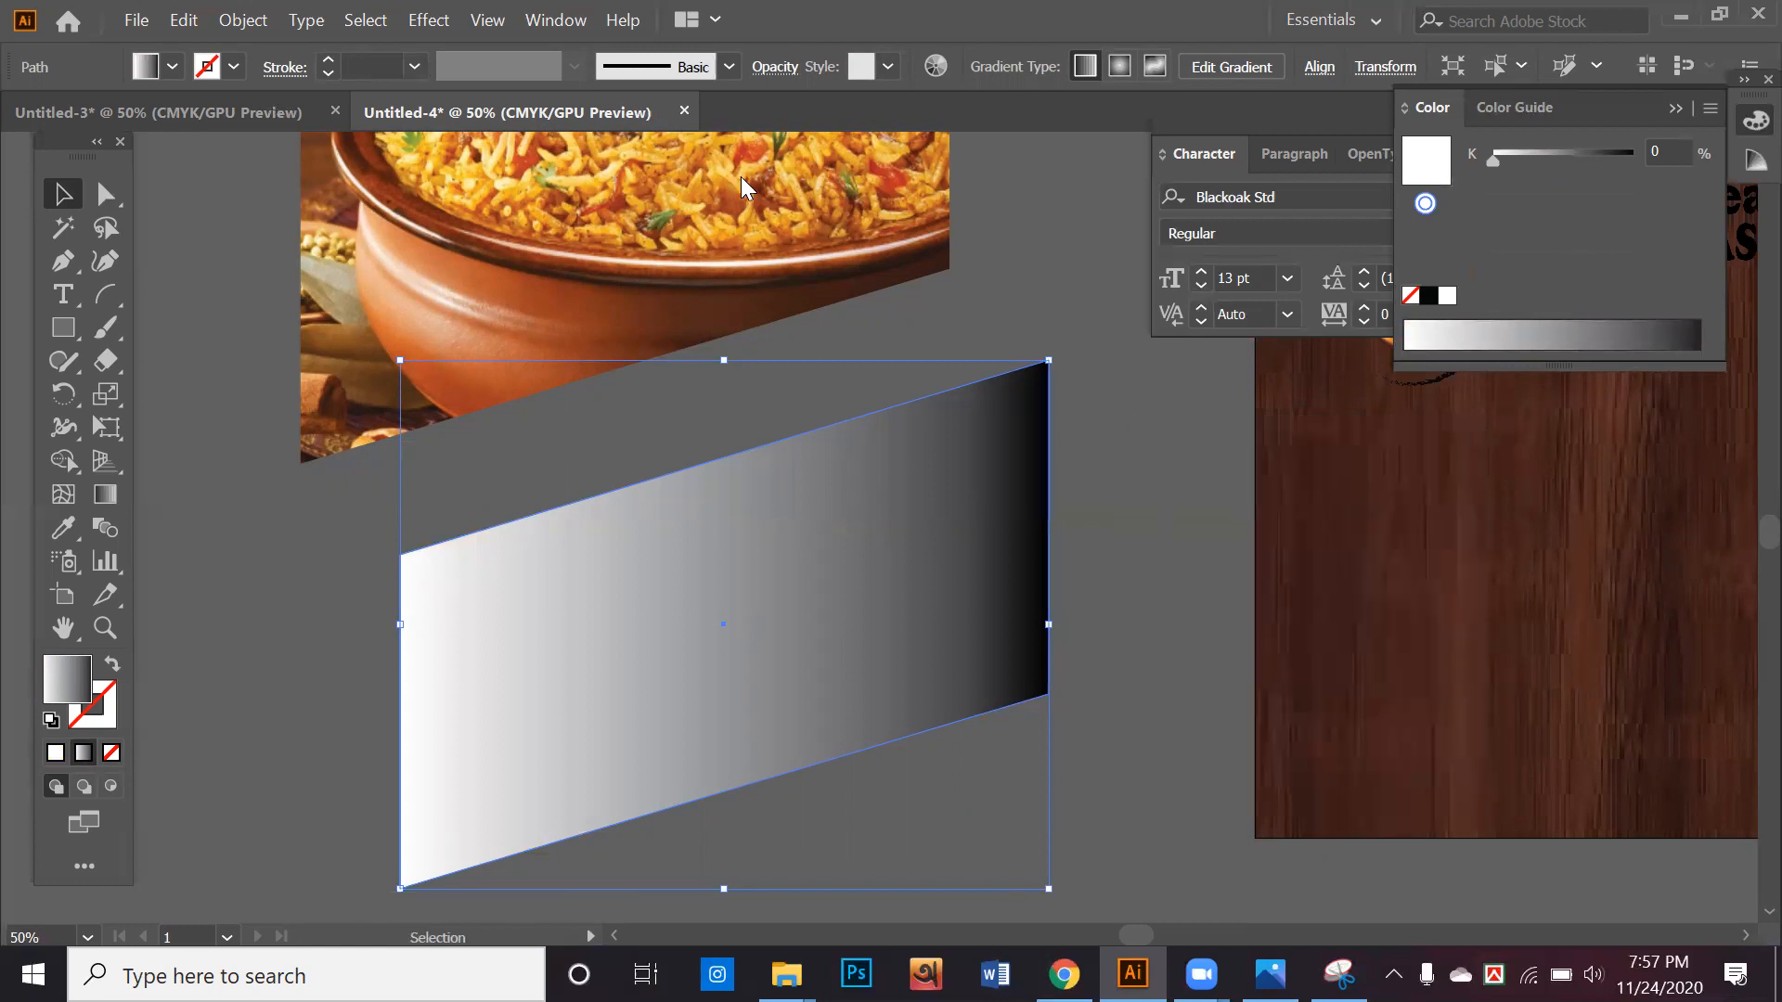
pyautogui.click(550, 21)
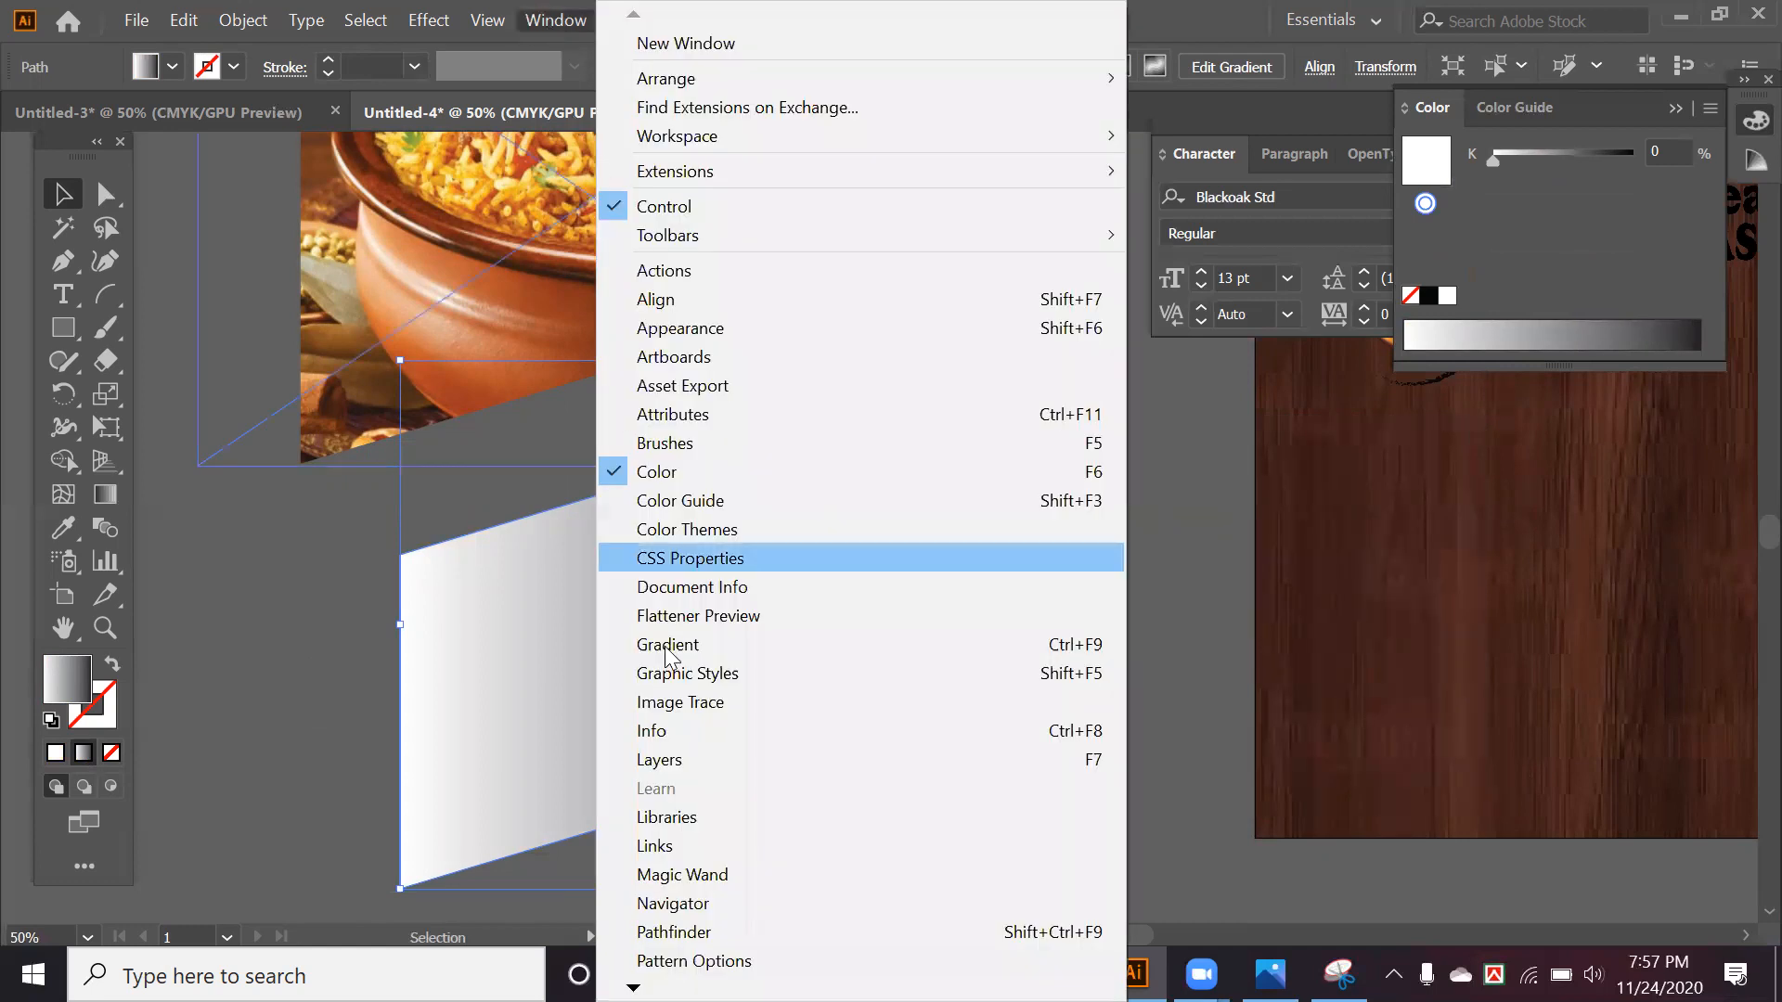
pyautogui.click(702, 640)
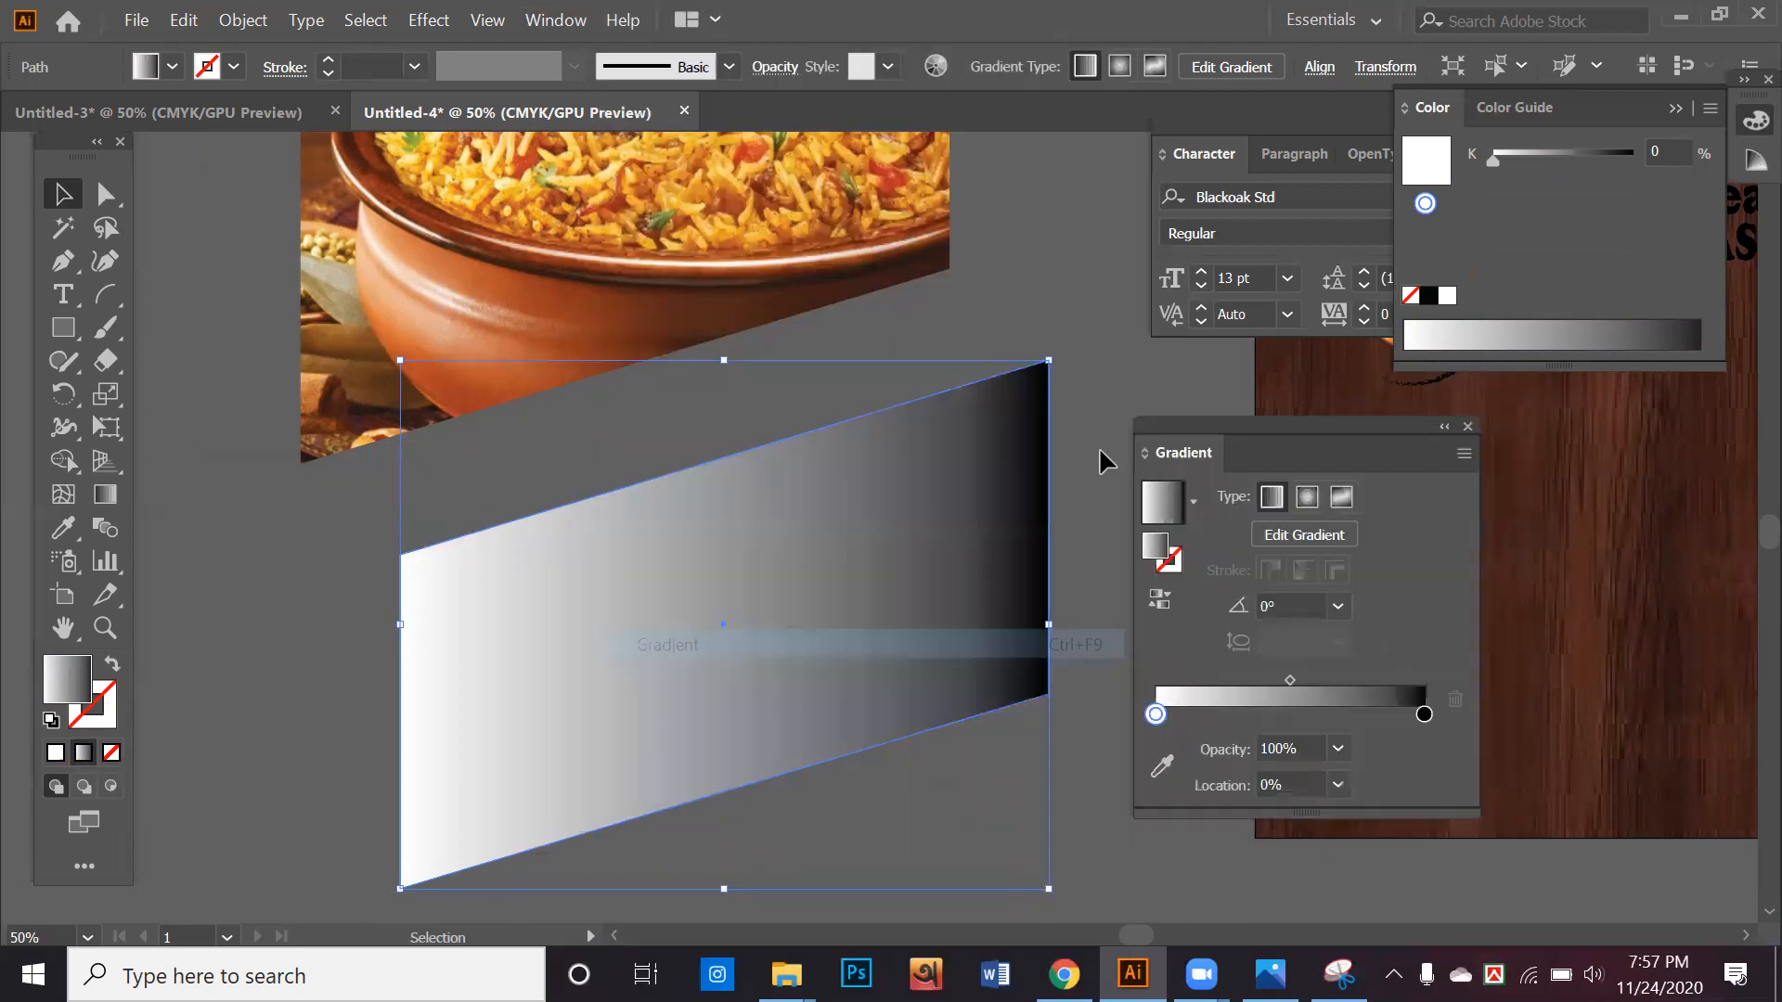
pyautogui.moveTo(1206, 423)
pyautogui.mouseDown()
pyautogui.moveTo(1195, 377)
pyautogui.moveTo(1206, 420)
pyautogui.moveTo(1186, 430)
pyautogui.mouseUp()
pyautogui.moveTo(853, 627)
pyautogui.mouseDown()
pyautogui.moveTo(861, 558)
pyautogui.moveTo(845, 604)
pyautogui.mouseUp()
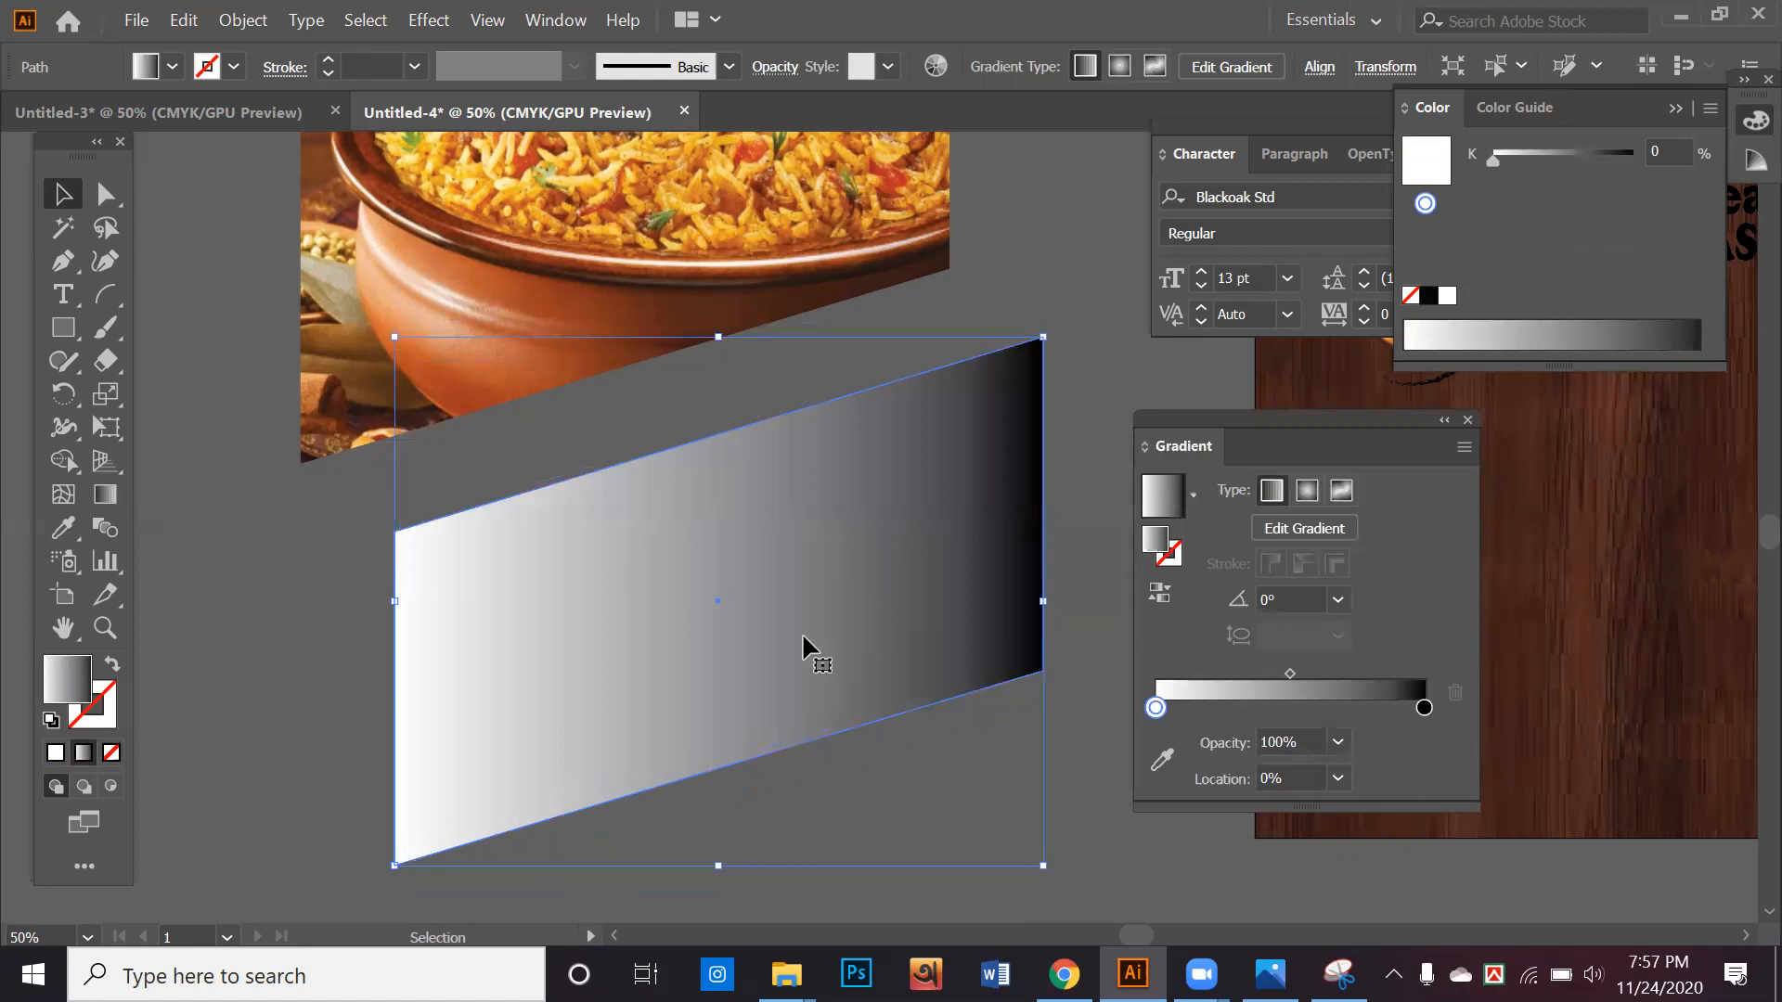
pyautogui.hotkey('ctrl', 'z')
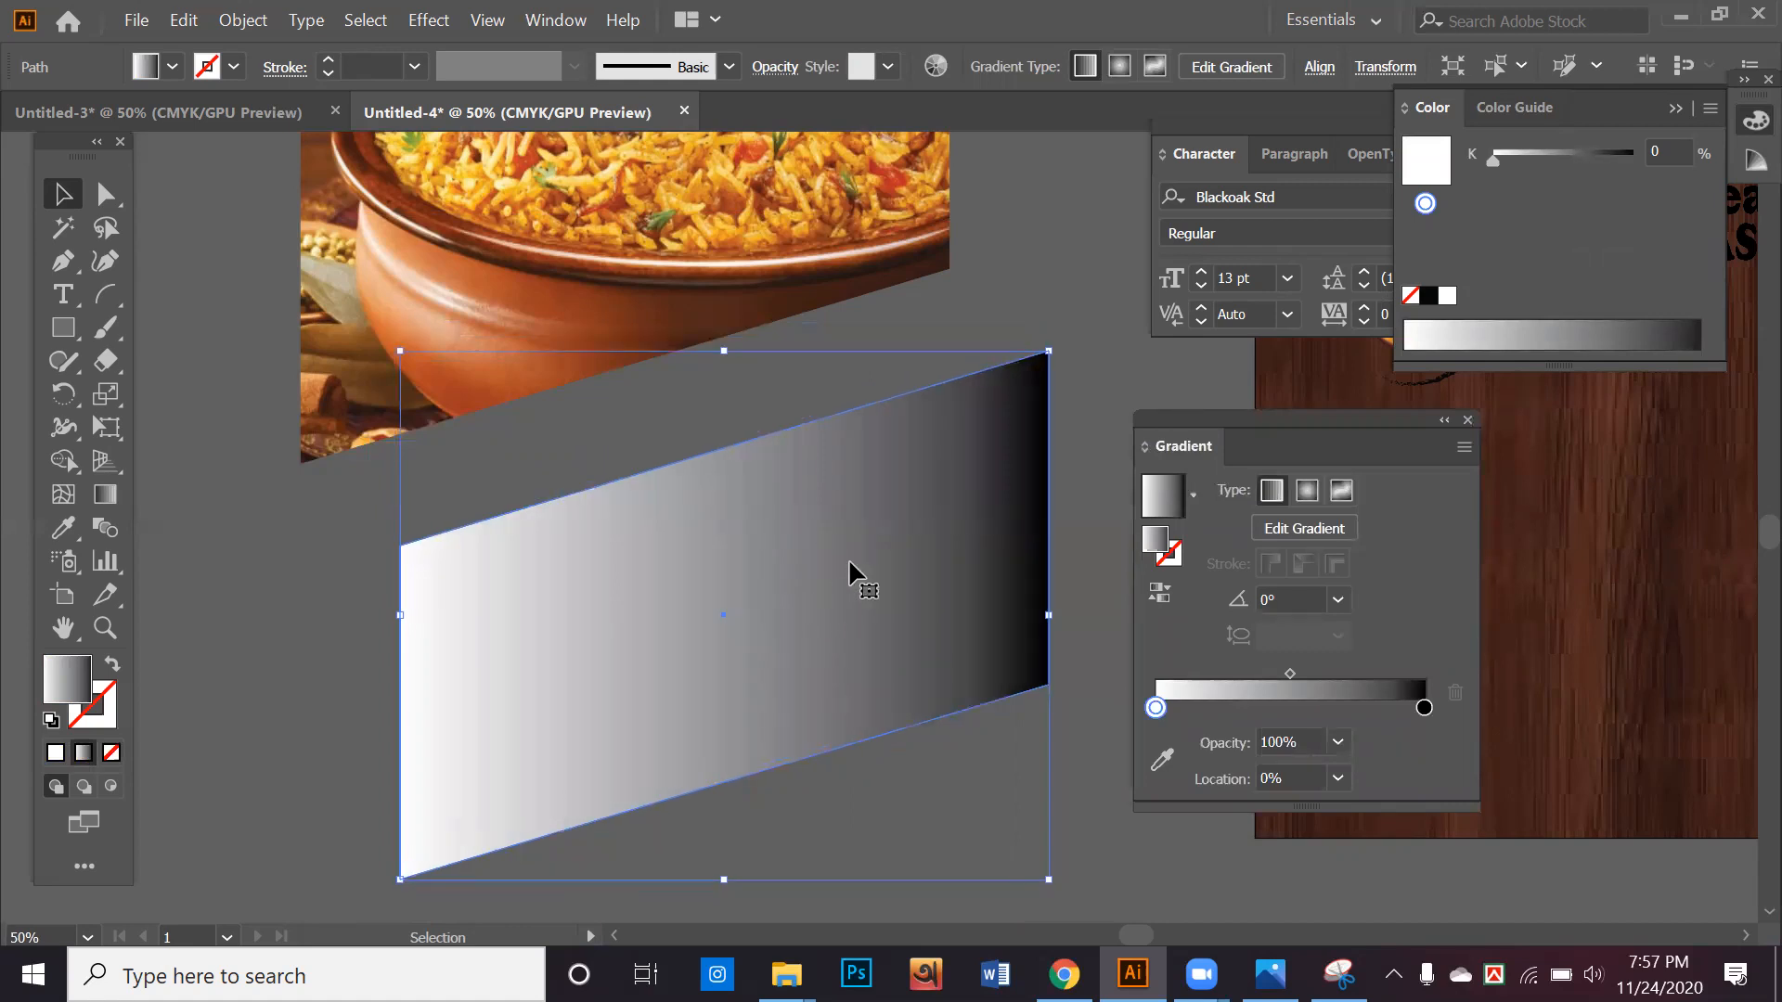
# Set the gradient's start colour to yellow (Y 100) and its end colour to orange (M 80, Y 95)
pyautogui.doubleClick(1156, 708)
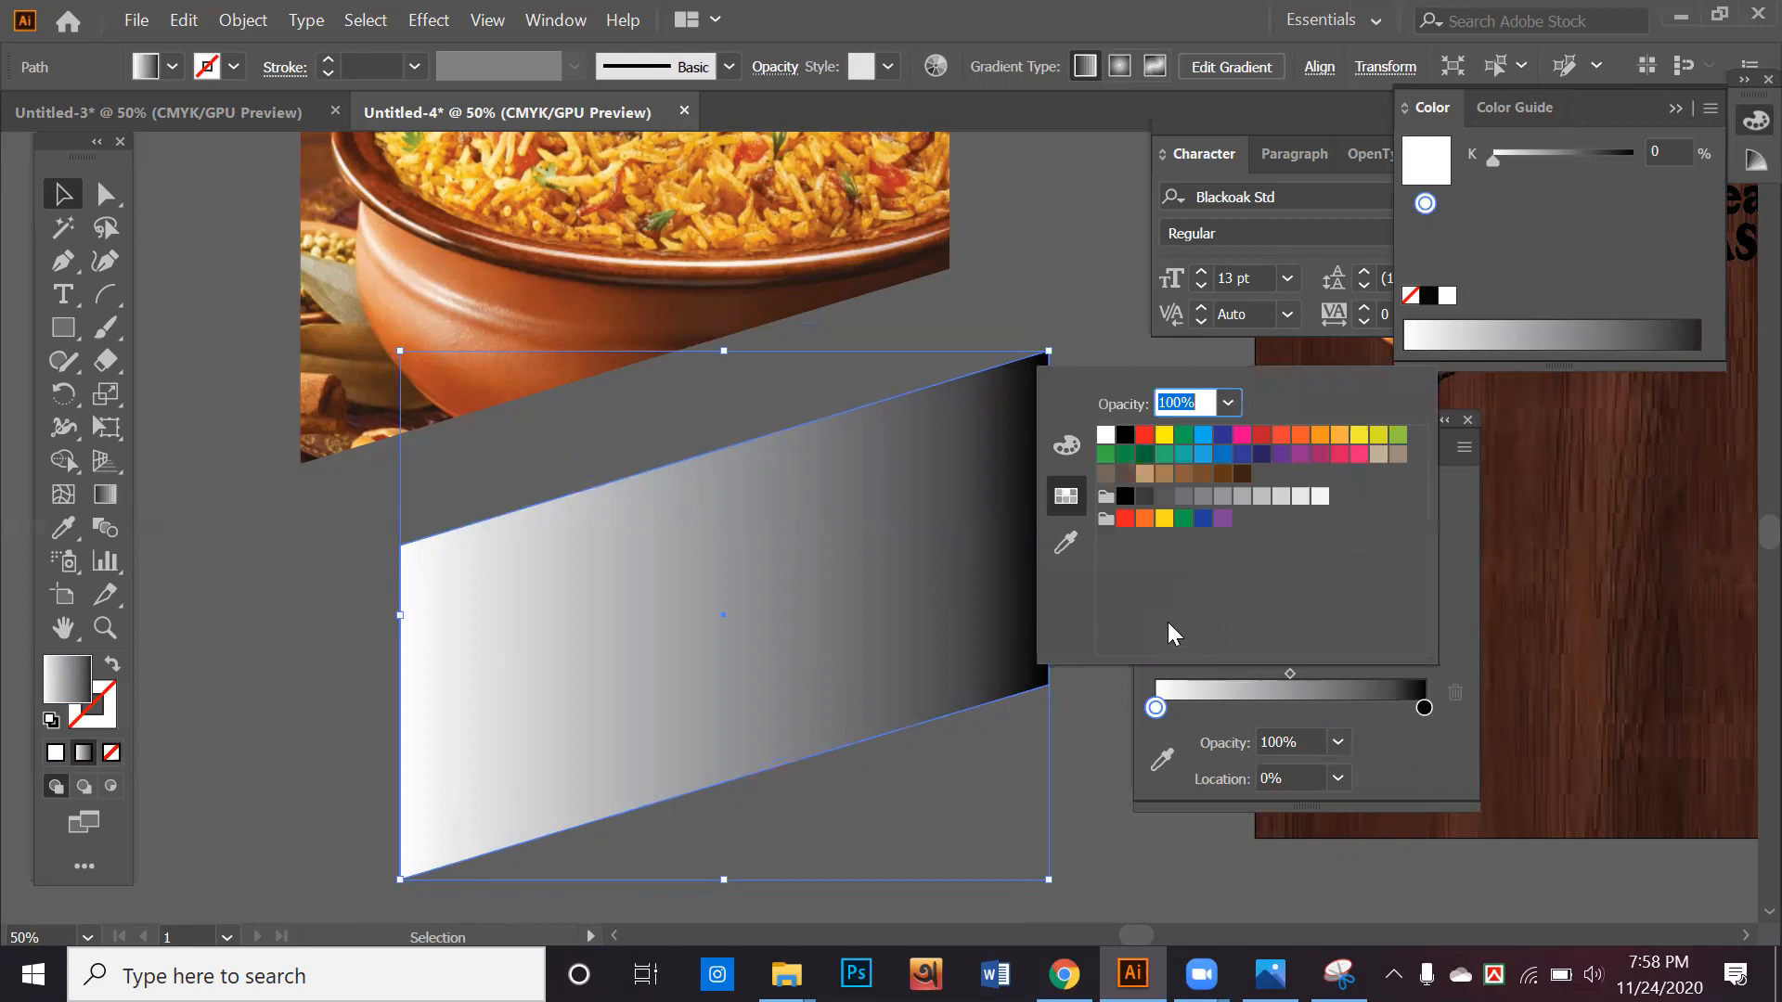
pyautogui.click(1166, 436)
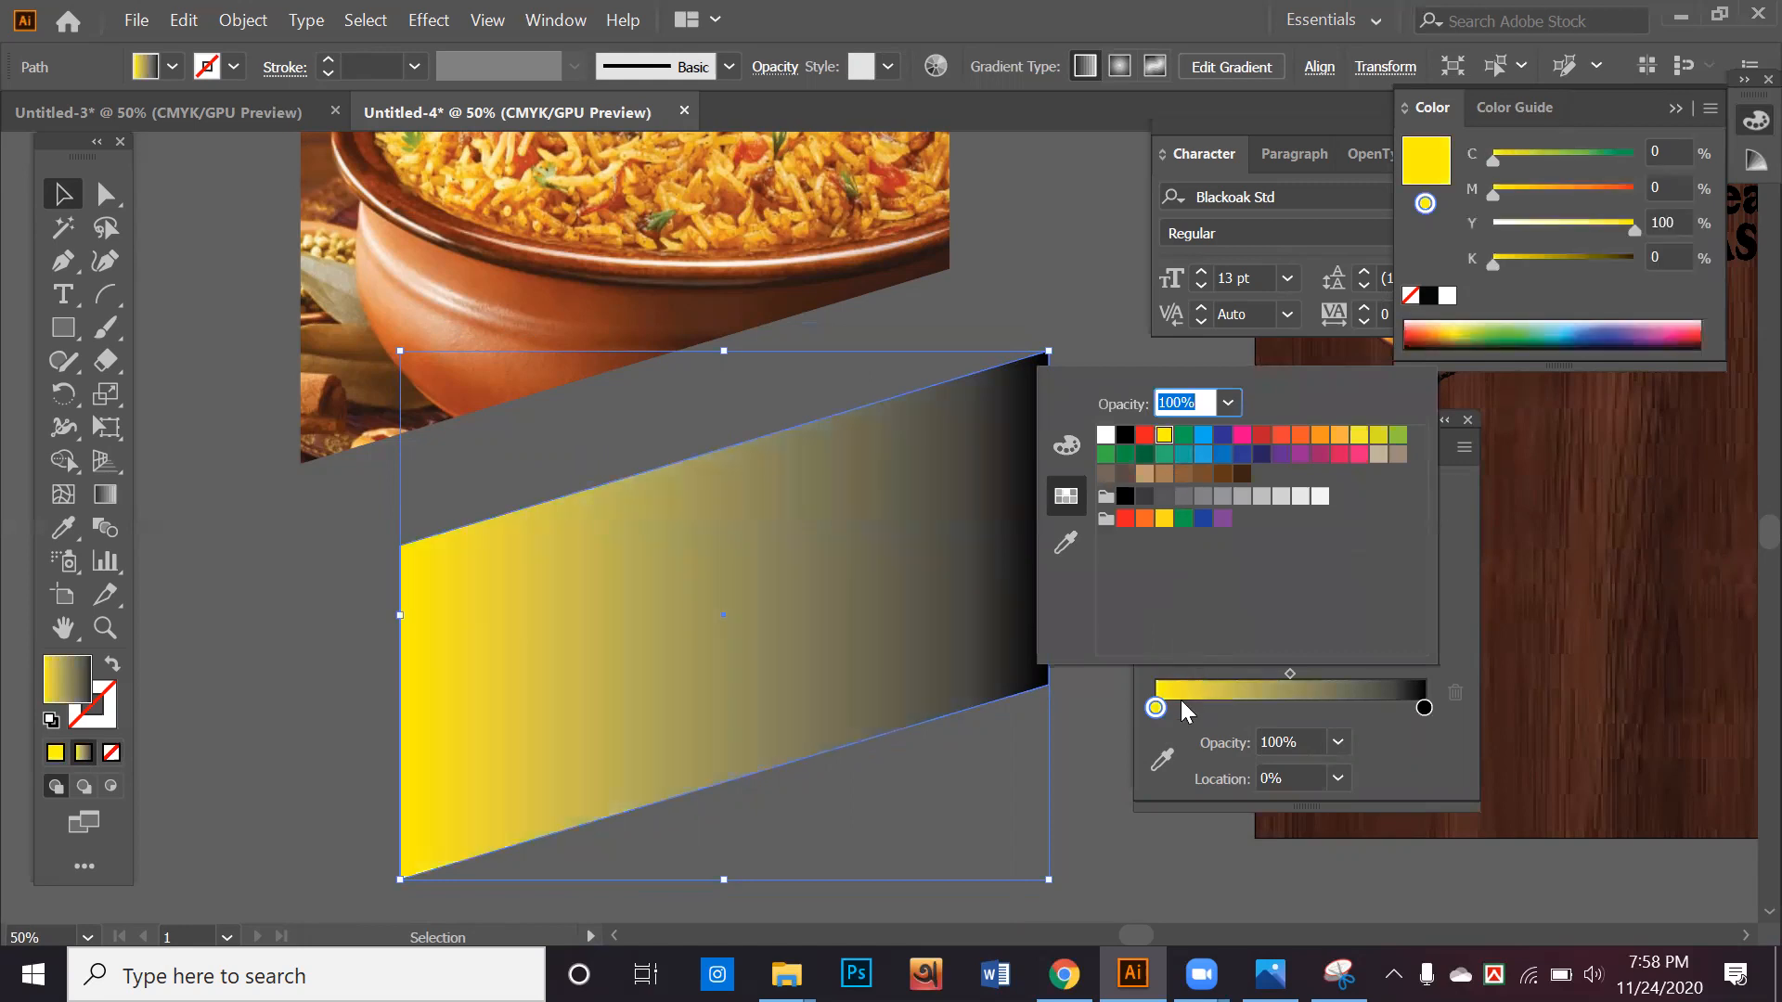
pyautogui.click(1425, 709)
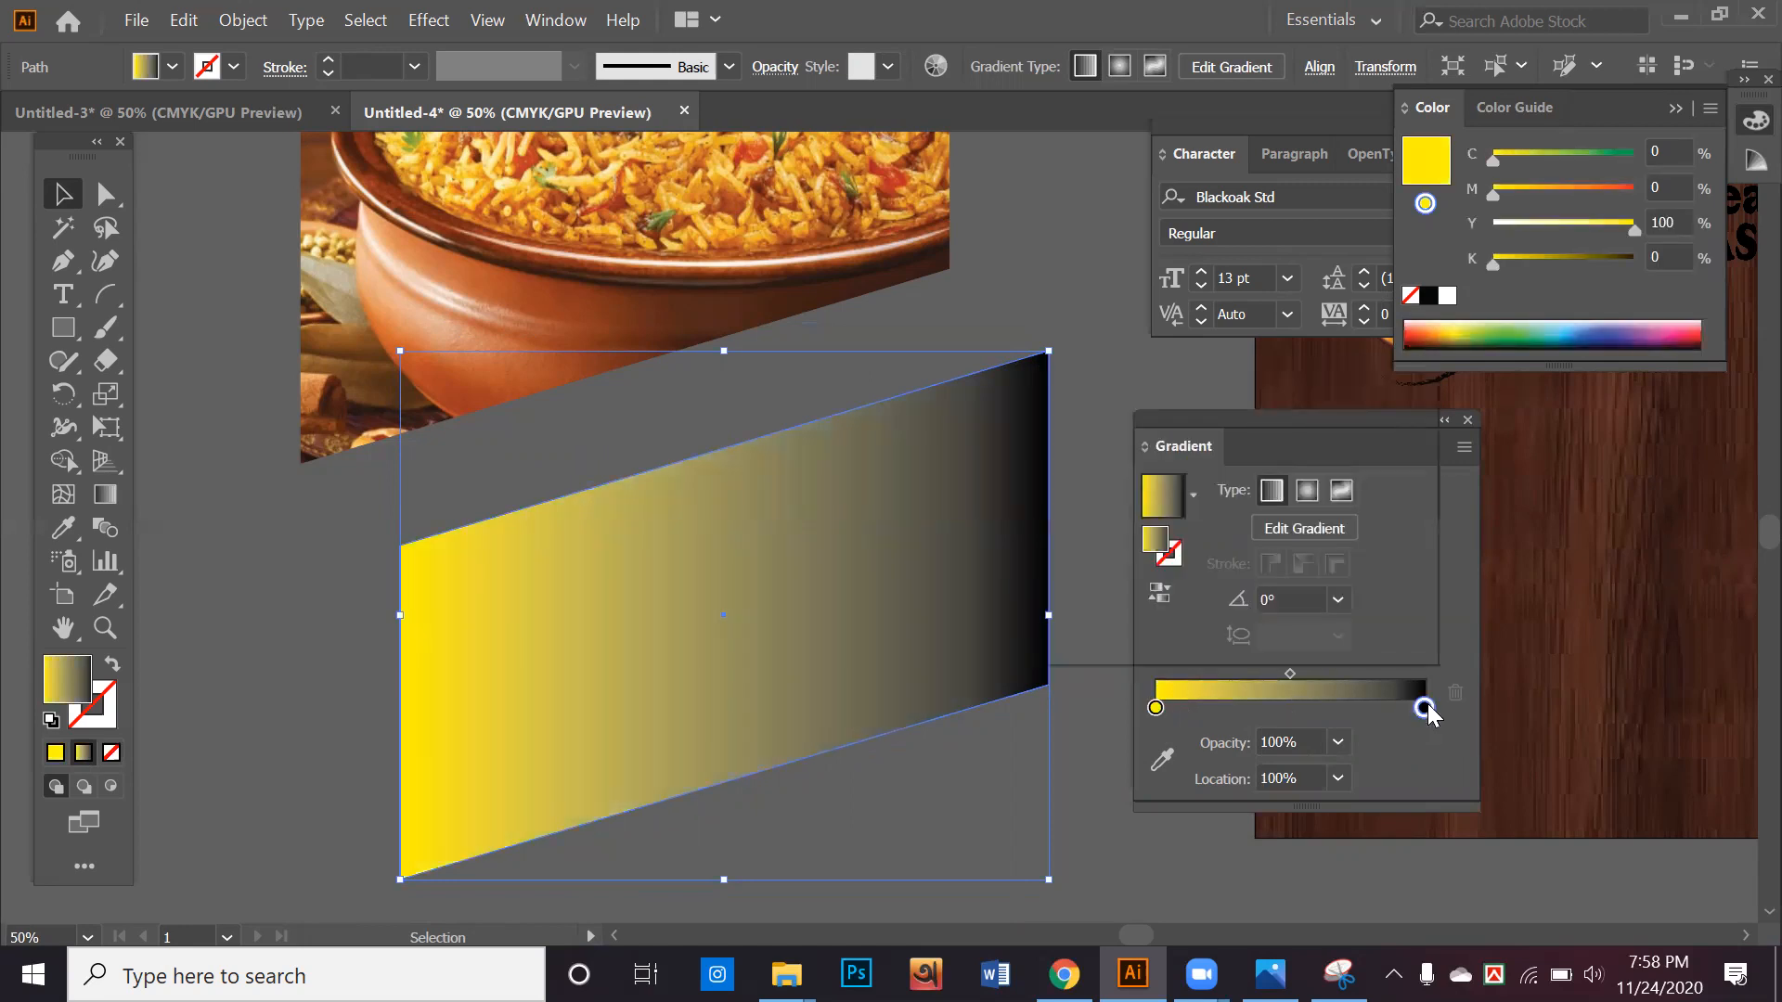
pyautogui.doubleClick(1425, 709)
pyautogui.click(1300, 436)
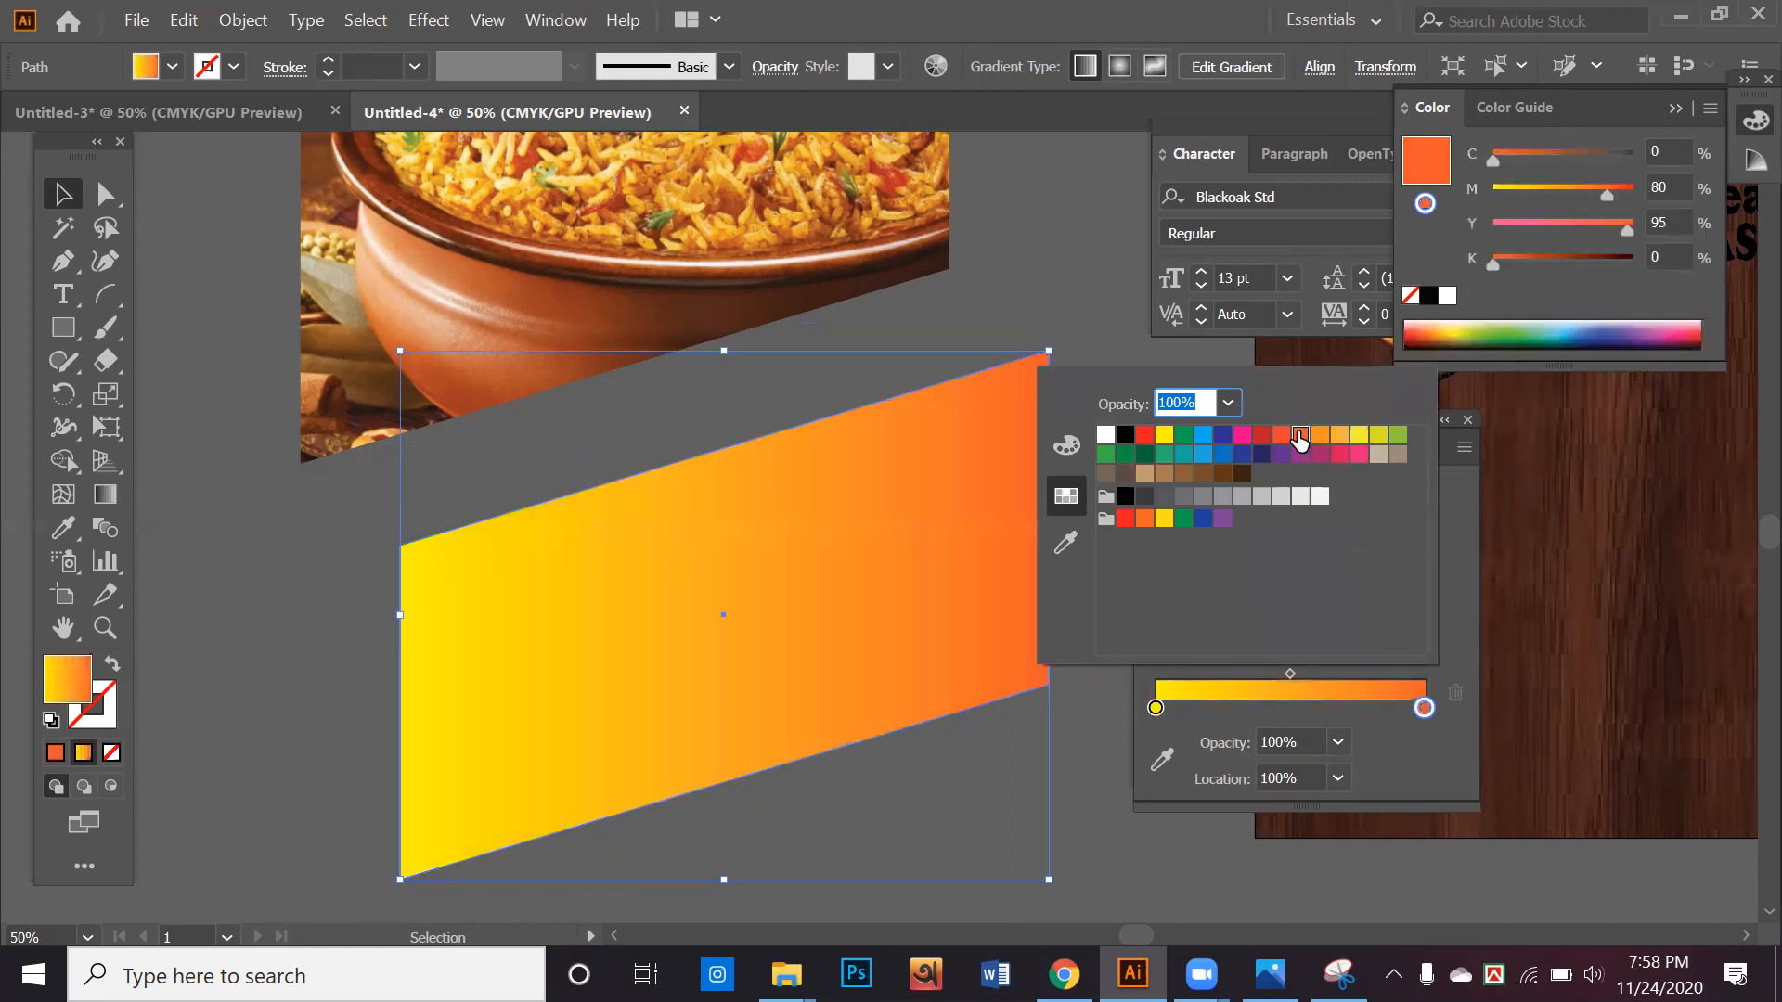
# Try a light grey (K 5) middle colour stop at 48.65% in the gradient, and remove it
pyautogui.click(1286, 705)
pyautogui.click(1287, 705)
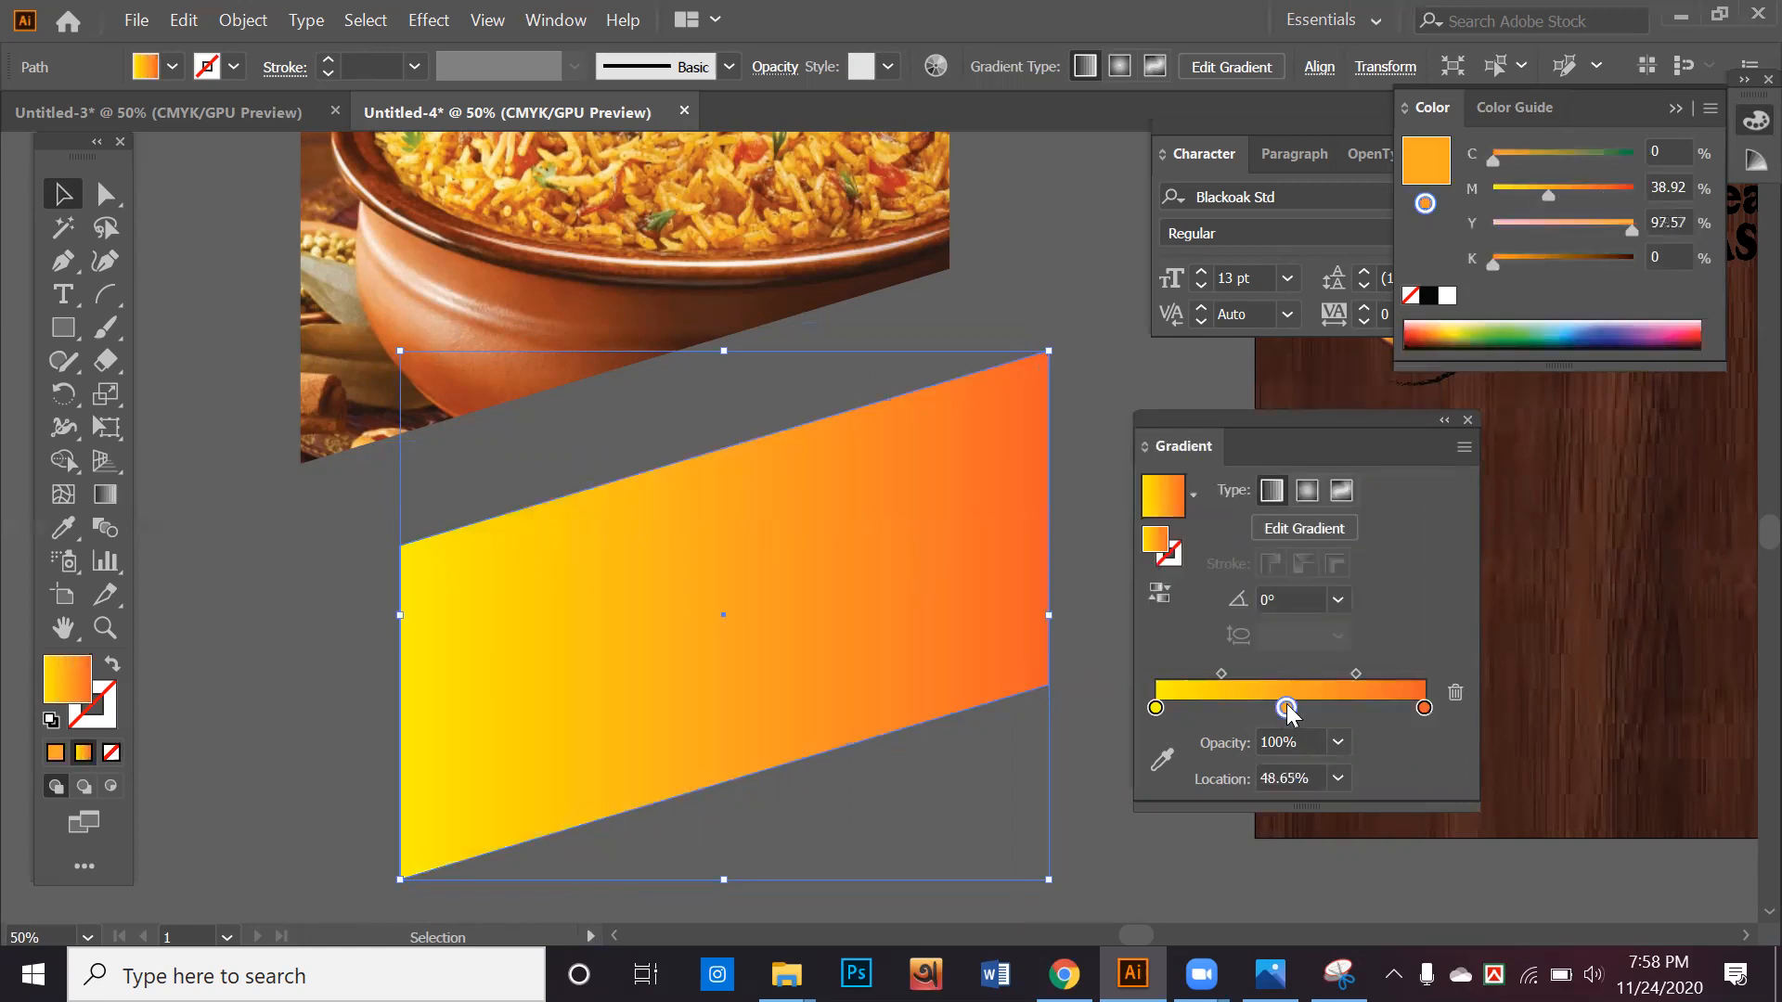
pyautogui.doubleClick(1286, 708)
pyautogui.click(1319, 498)
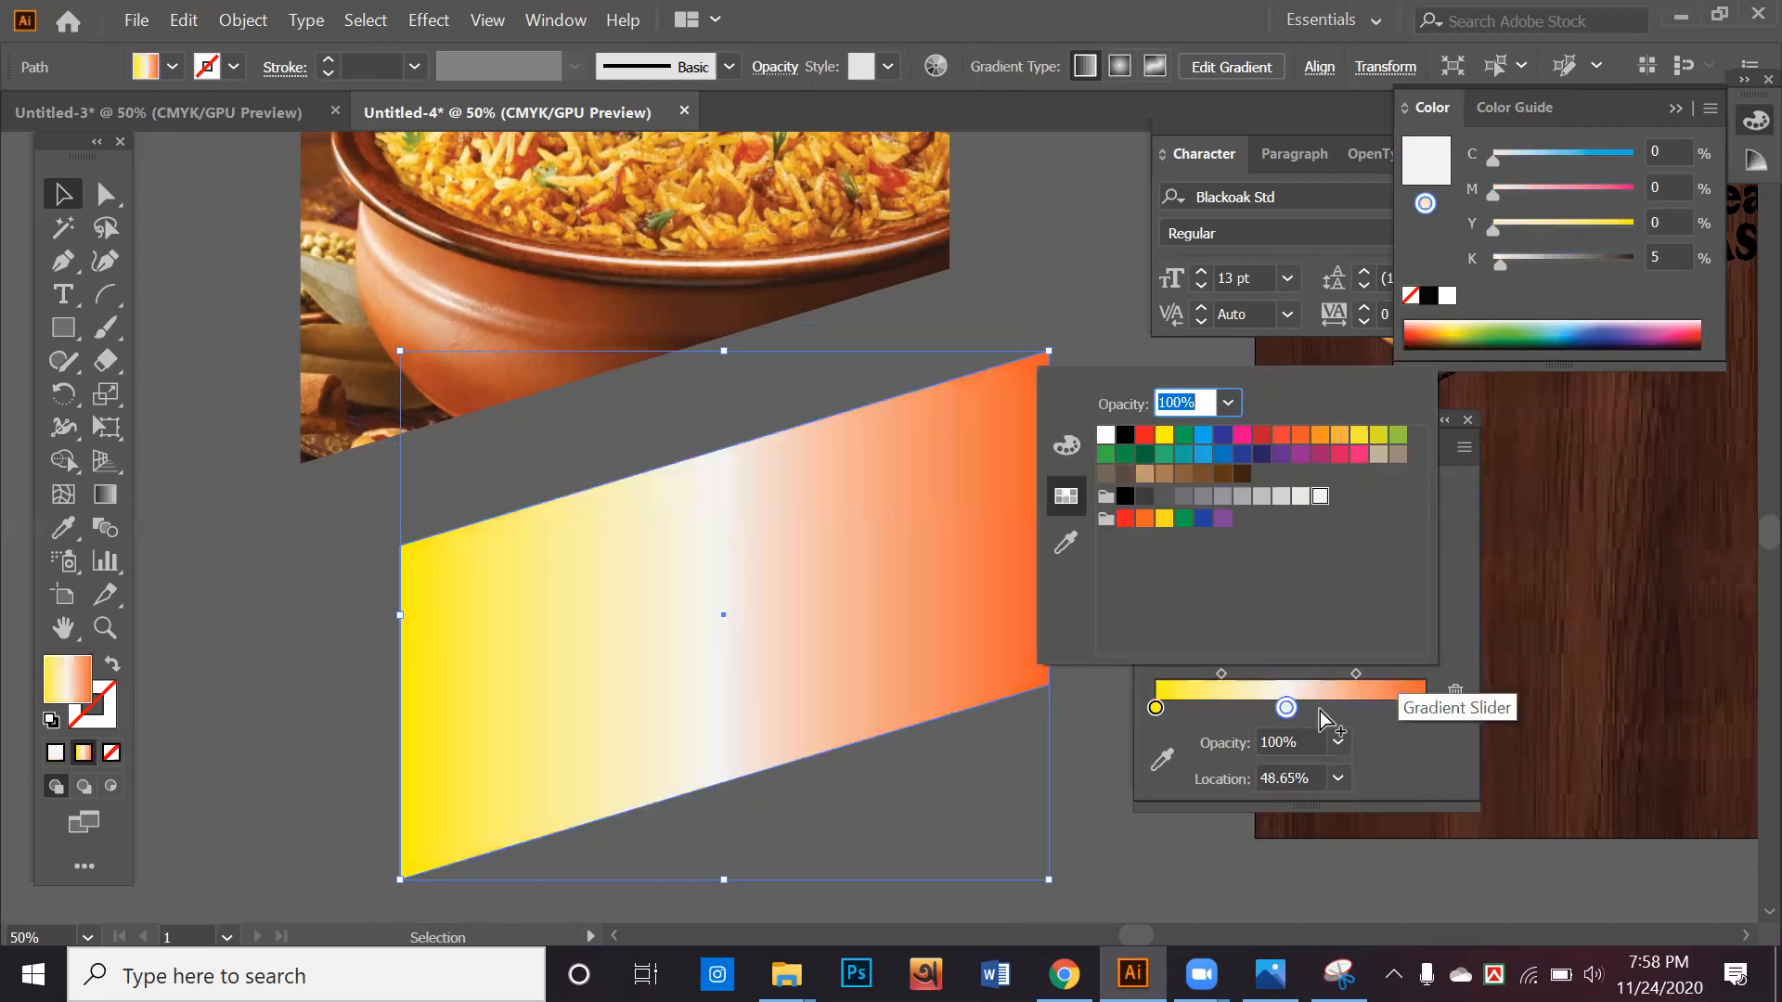
pyautogui.moveTo(1286, 707); pyautogui.dragTo(1275, 761)
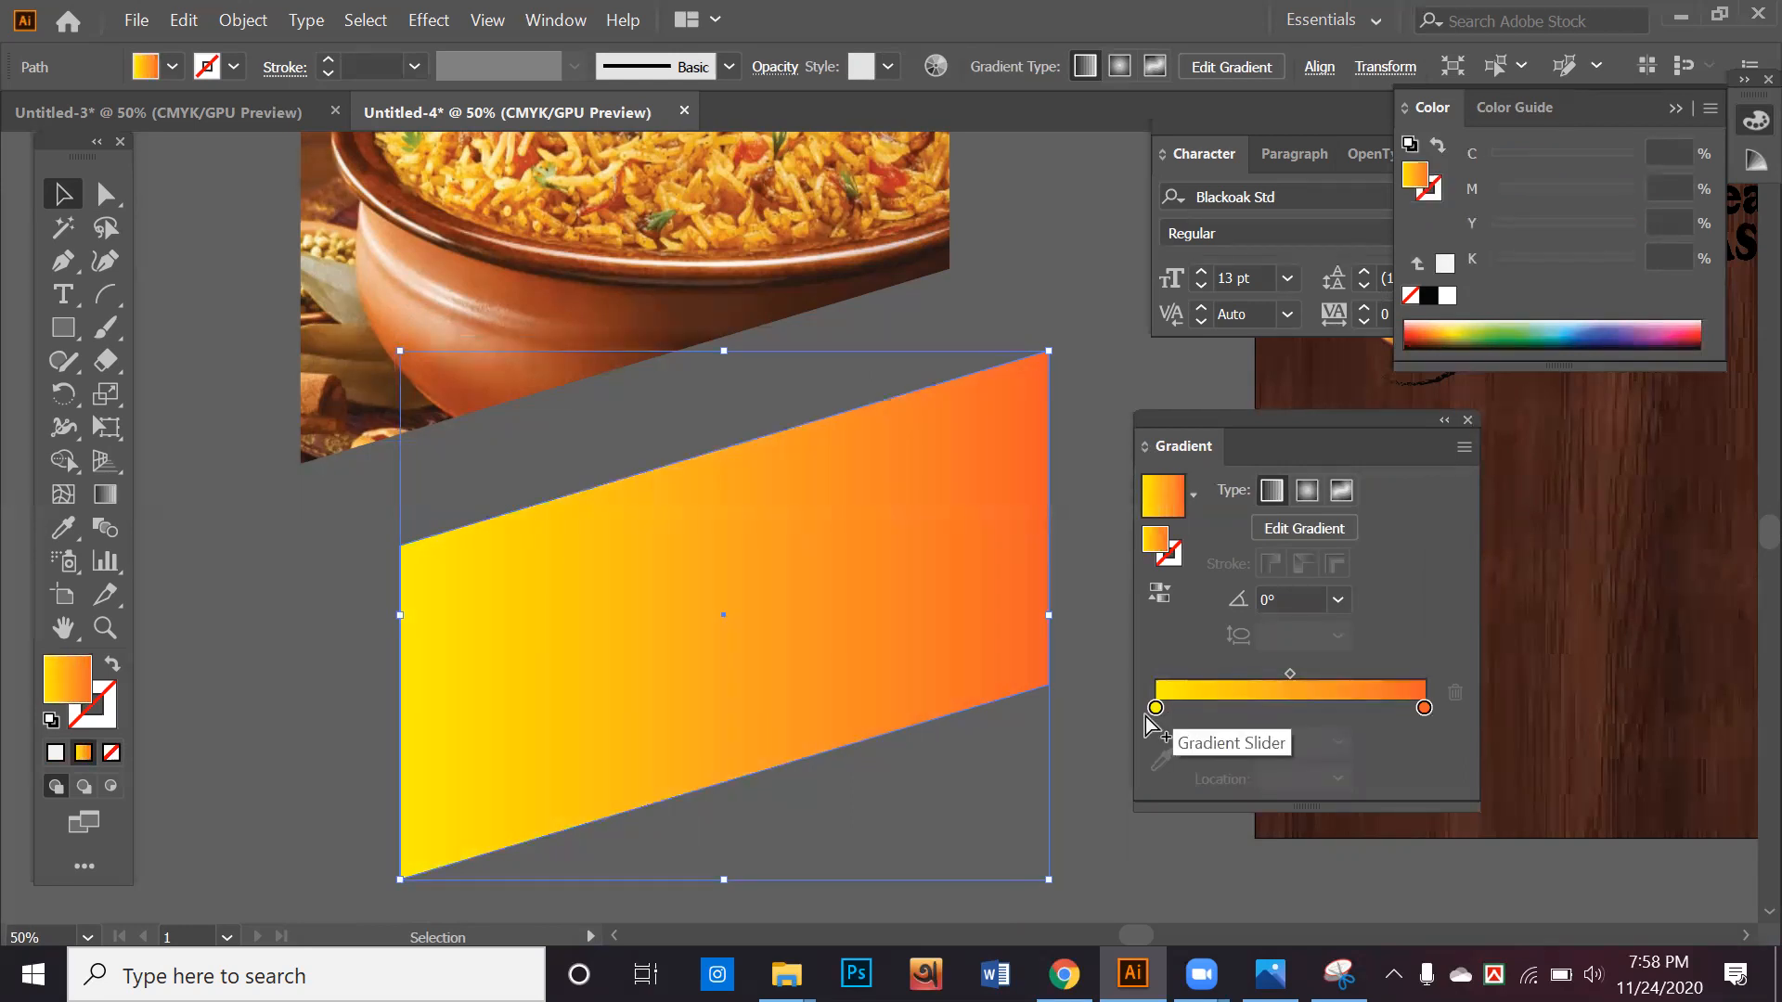
# Add several trial colour stops around the middle of the yellow-to-orange gradient and remove each one
pyautogui.click(1255, 707)
pyautogui.moveTo(1255, 711); pyautogui.dragTo(1249, 866)
pyautogui.click(1281, 707)
pyautogui.moveTo(1281, 711); pyautogui.dragTo(1283, 860)
pyautogui.click(1299, 710)
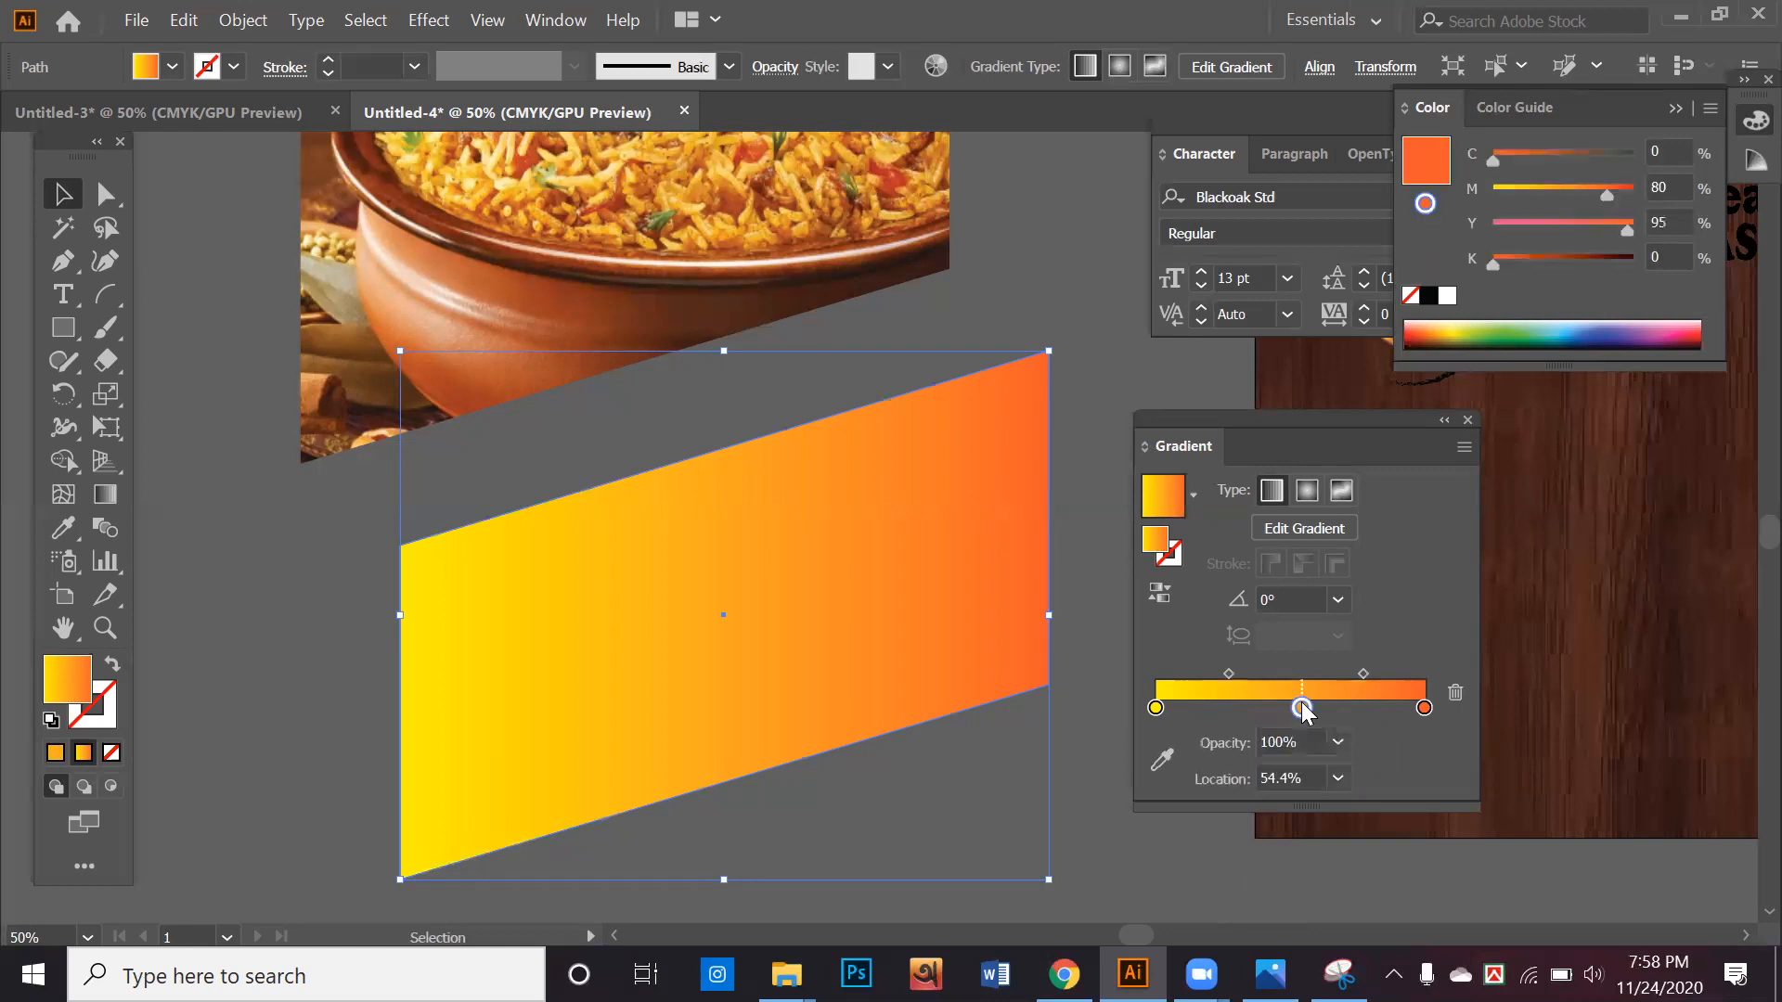
pyautogui.moveTo(1301, 710); pyautogui.dragTo(1294, 763)
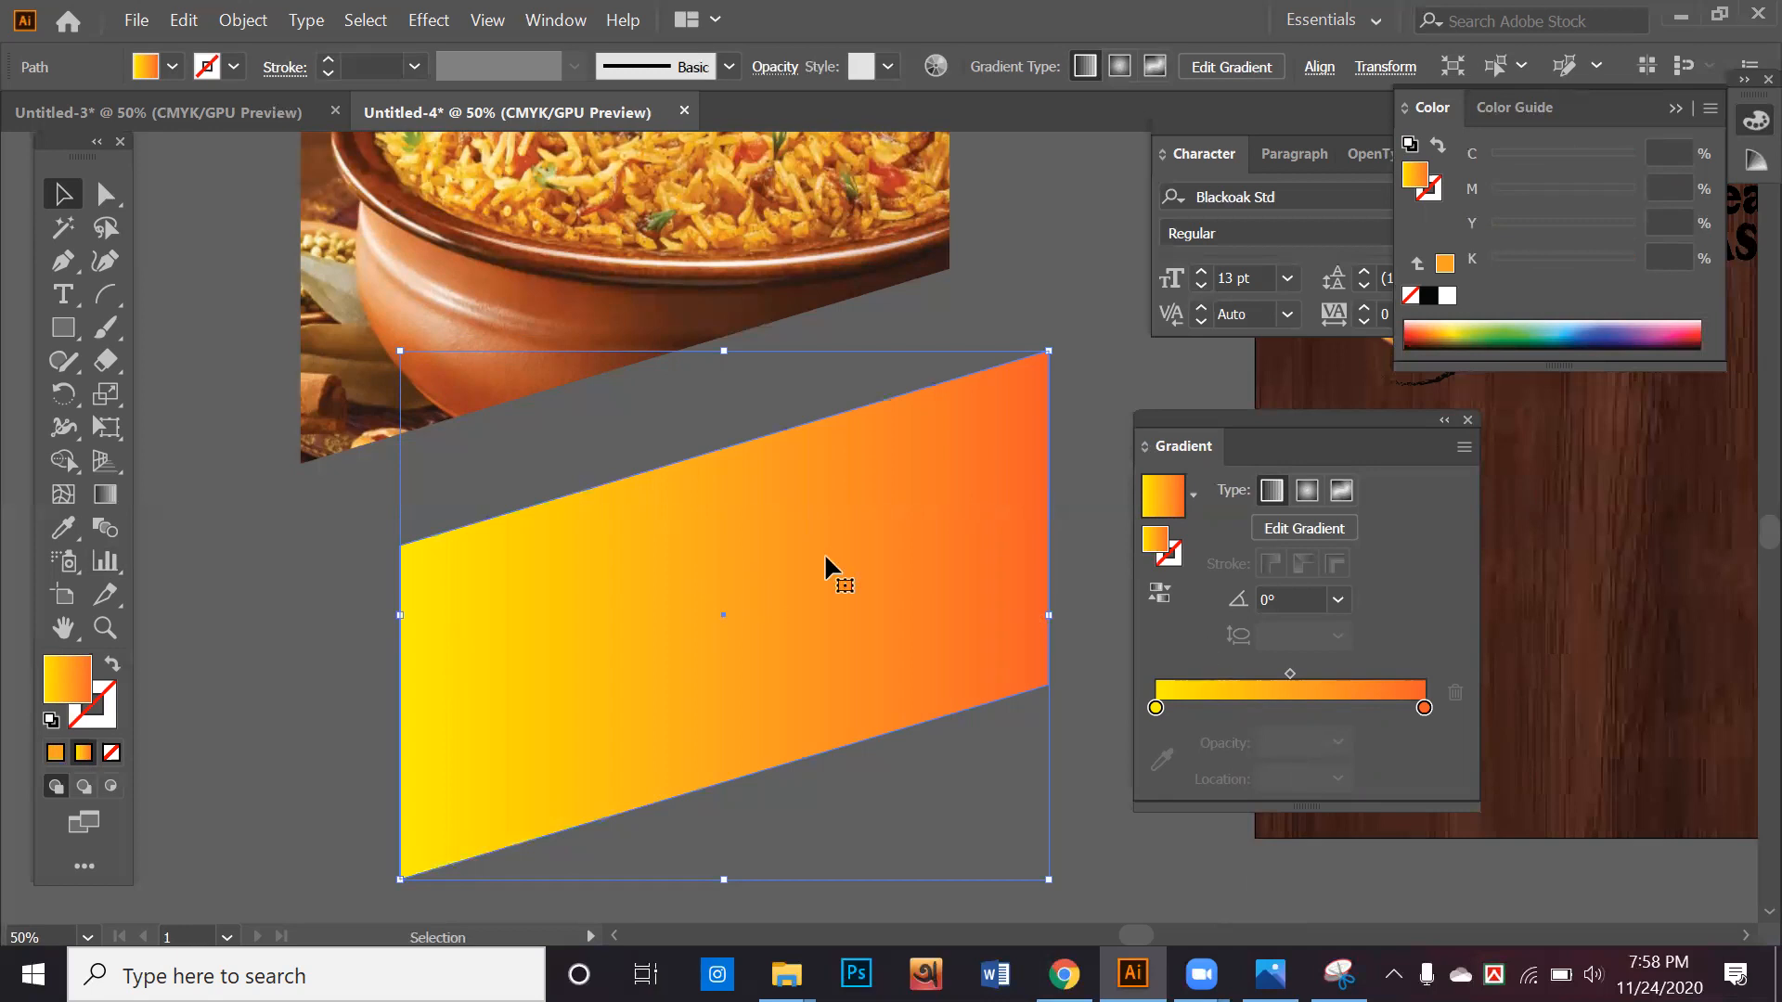
# Redirect the gradient with the Gradient tool to about 85.8°, running from yellow at the shape's lower edge up to orange
pyautogui.moveTo(907, 506); pyautogui.dragTo(901, 506)
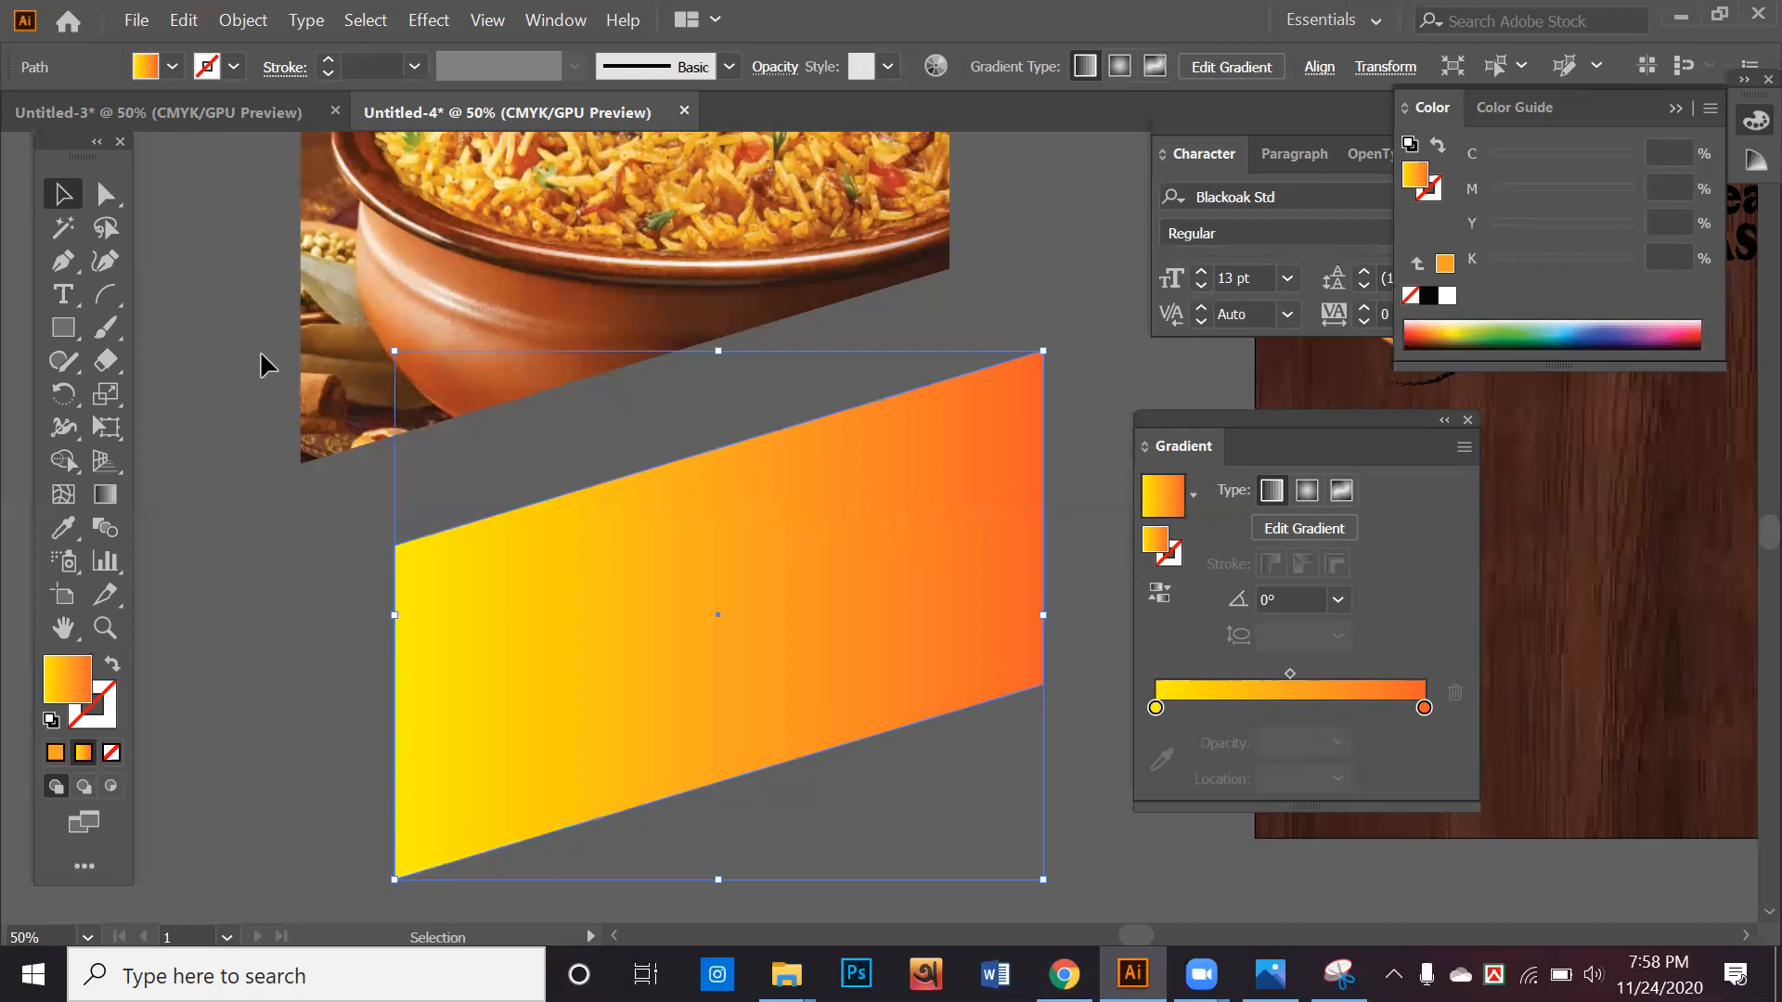
pyautogui.click(102, 494)
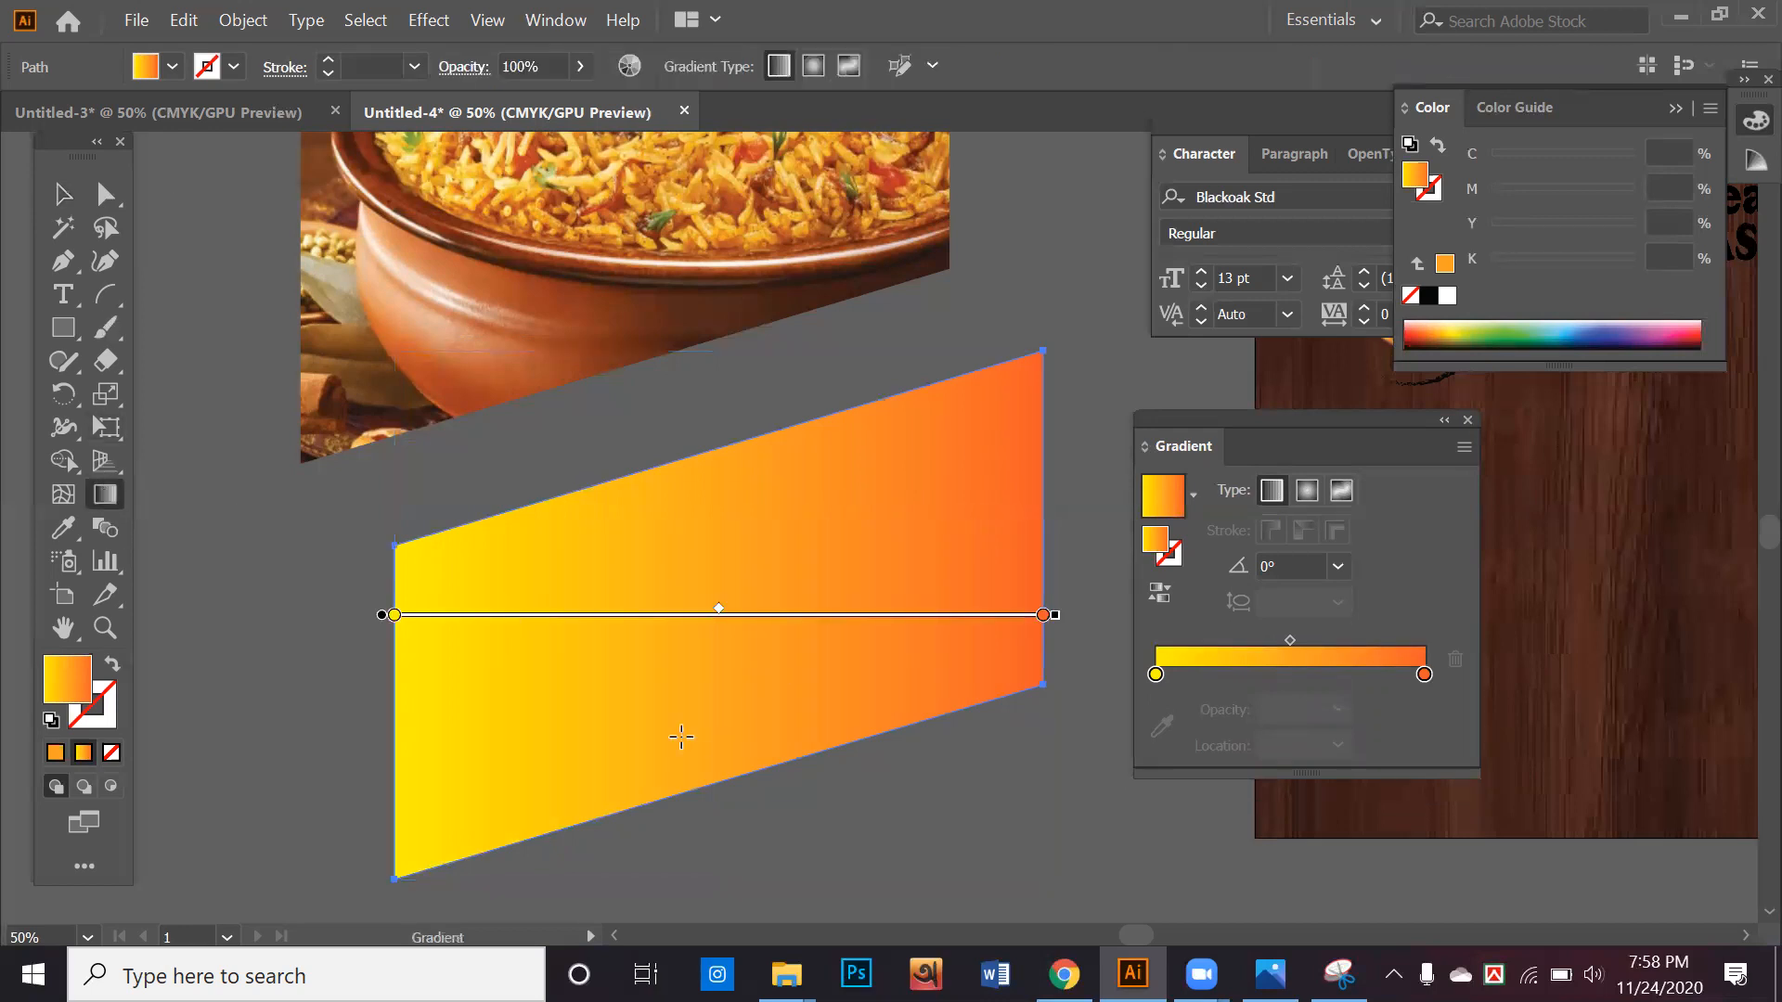
pyautogui.moveTo(675, 735); pyautogui.dragTo(728, 597)
pyautogui.moveTo(717, 692); pyautogui.dragTo(719, 569)
pyautogui.moveTo(788, 481); pyautogui.dragTo(551, 786)
pyautogui.moveTo(658, 743)
pyautogui.mouseDown()
pyautogui.moveTo(748, 557)
pyautogui.moveTo(856, 553)
pyautogui.mouseUp()
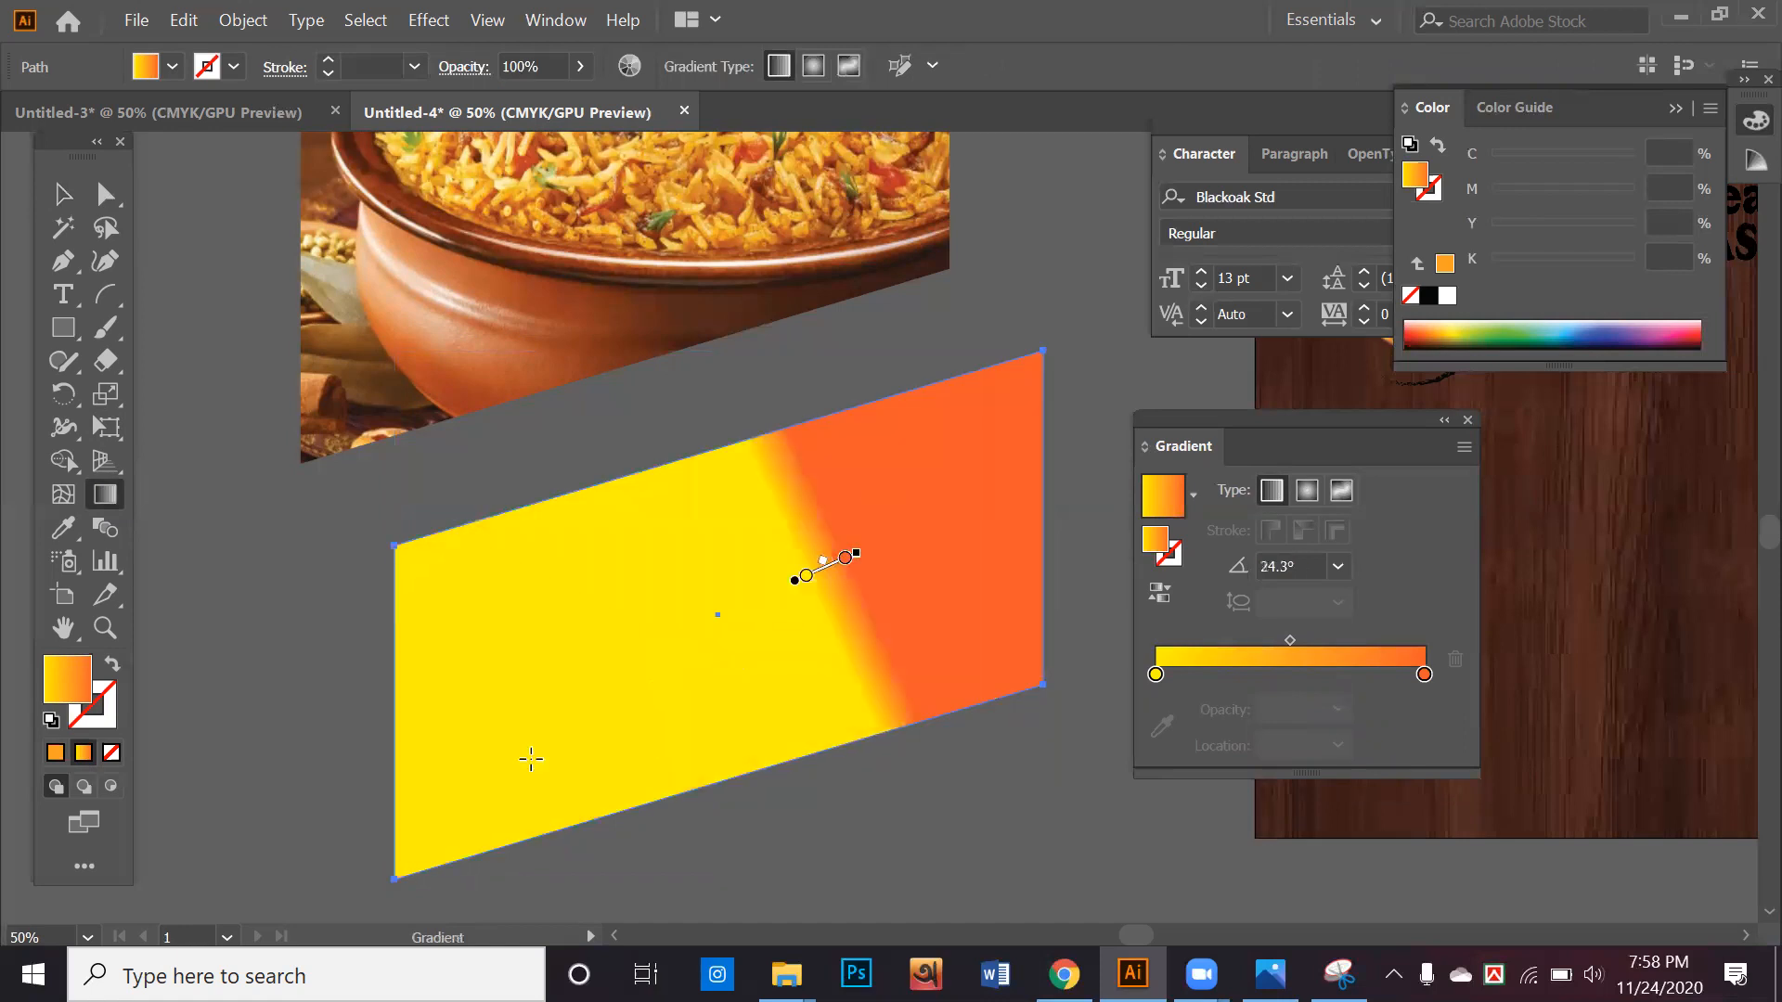
pyautogui.moveTo(619, 663); pyautogui.dragTo(524, 707)
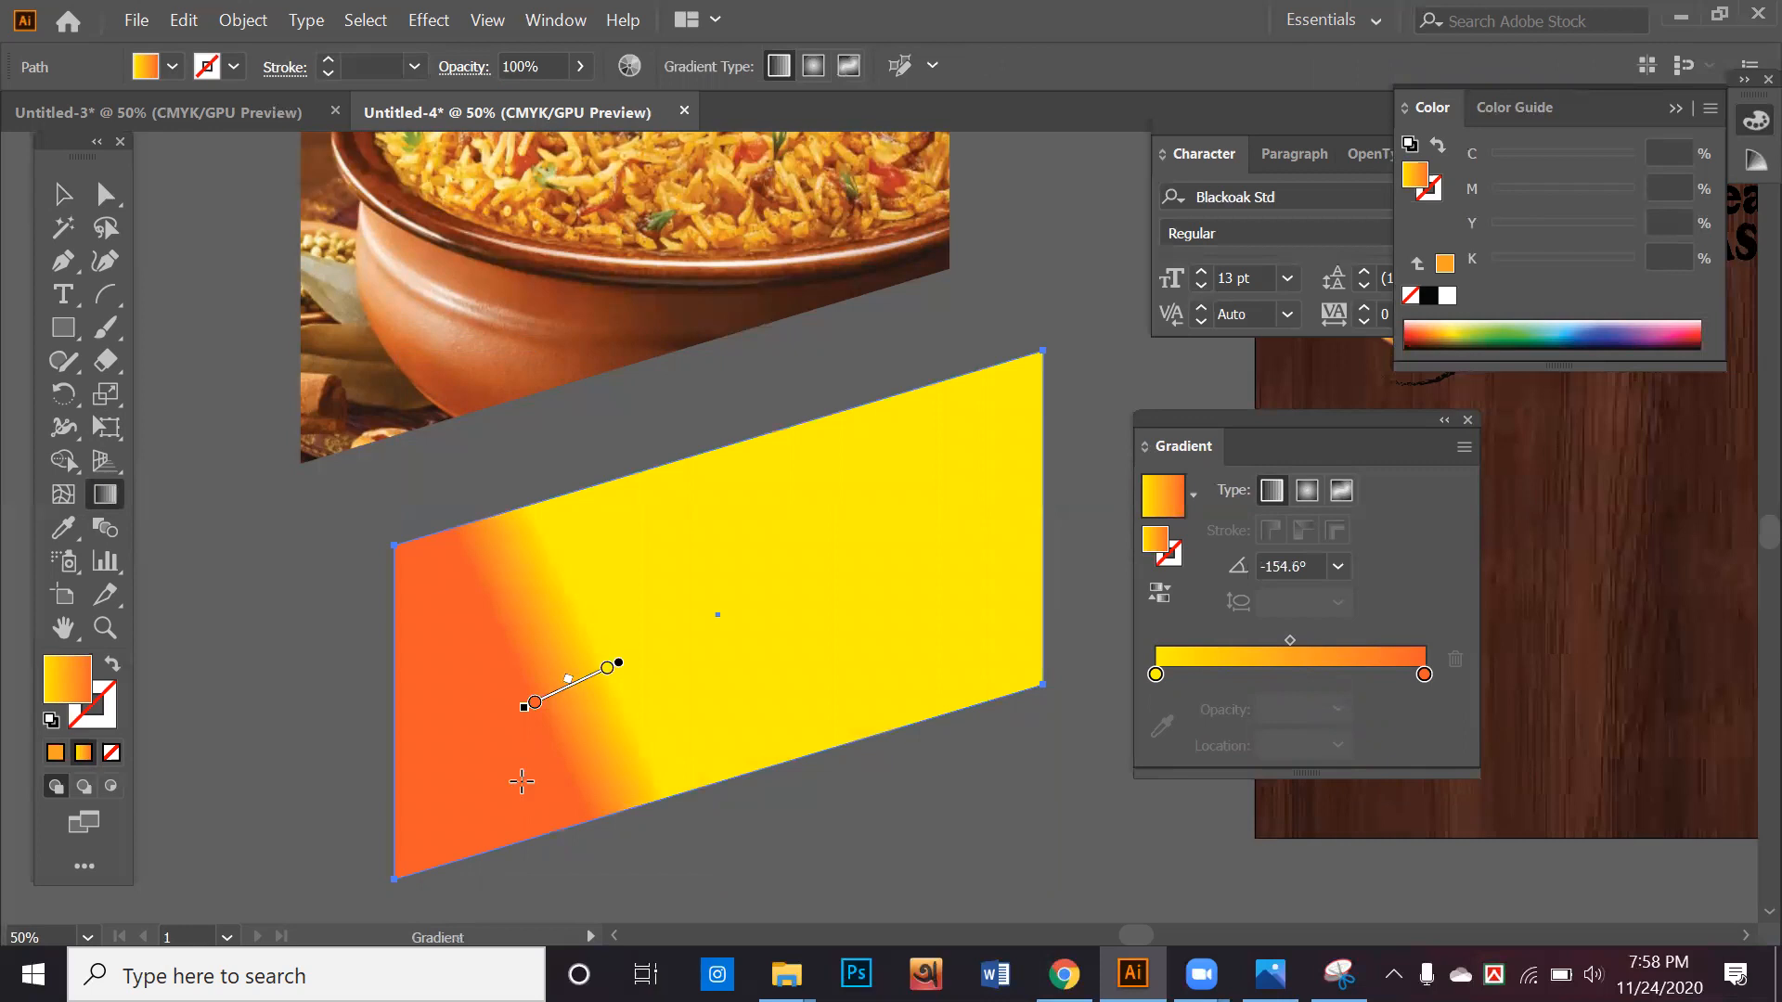
pyautogui.moveTo(476, 868); pyautogui.dragTo(693, 637)
pyautogui.moveTo(616, 809); pyautogui.dragTo(804, 518)
pyautogui.moveTo(799, 743); pyautogui.dragTo(869, 559)
pyautogui.moveTo(694, 738); pyautogui.dragTo(733, 543)
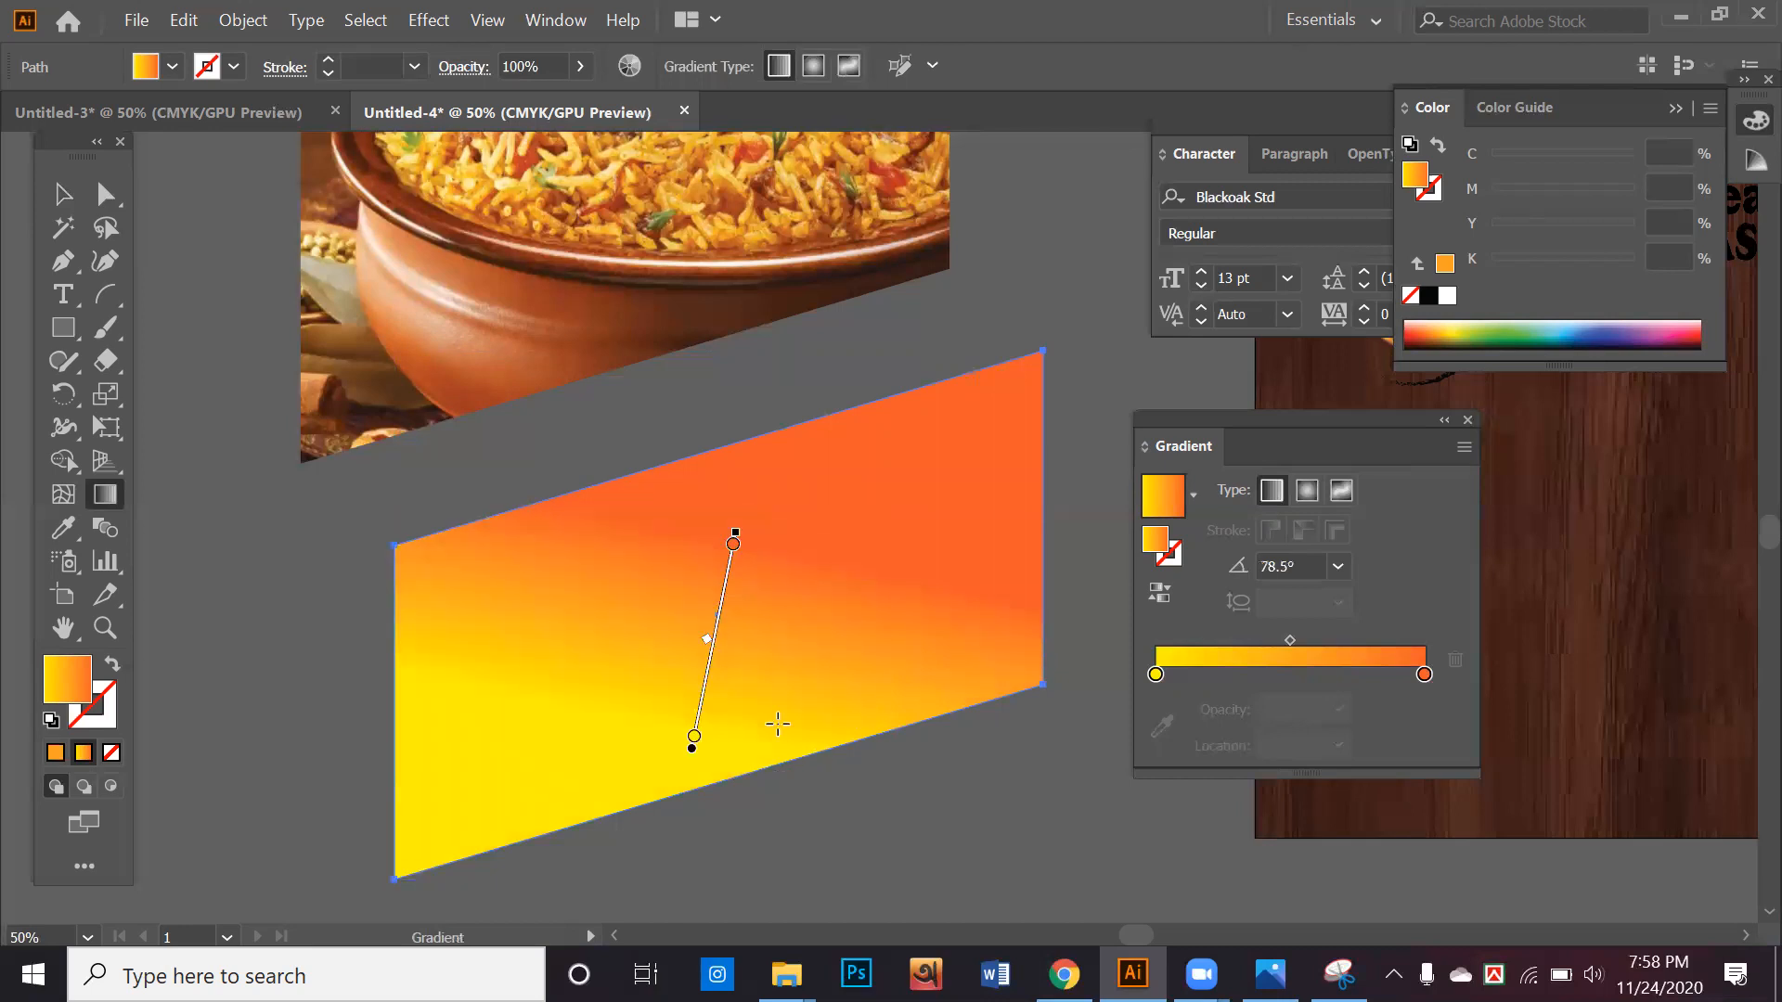
pyautogui.moveTo(778, 732); pyautogui.dragTo(812, 531)
pyautogui.moveTo(712, 749)
pyautogui.mouseDown()
pyautogui.moveTo(690, 724)
pyautogui.moveTo(715, 648)
pyautogui.mouseUp()
pyautogui.moveTo(636, 815); pyautogui.dragTo(746, 579)
pyautogui.moveTo(706, 790)
pyautogui.mouseDown()
pyautogui.moveTo(753, 533)
pyautogui.moveTo(723, 528)
pyautogui.mouseUp()
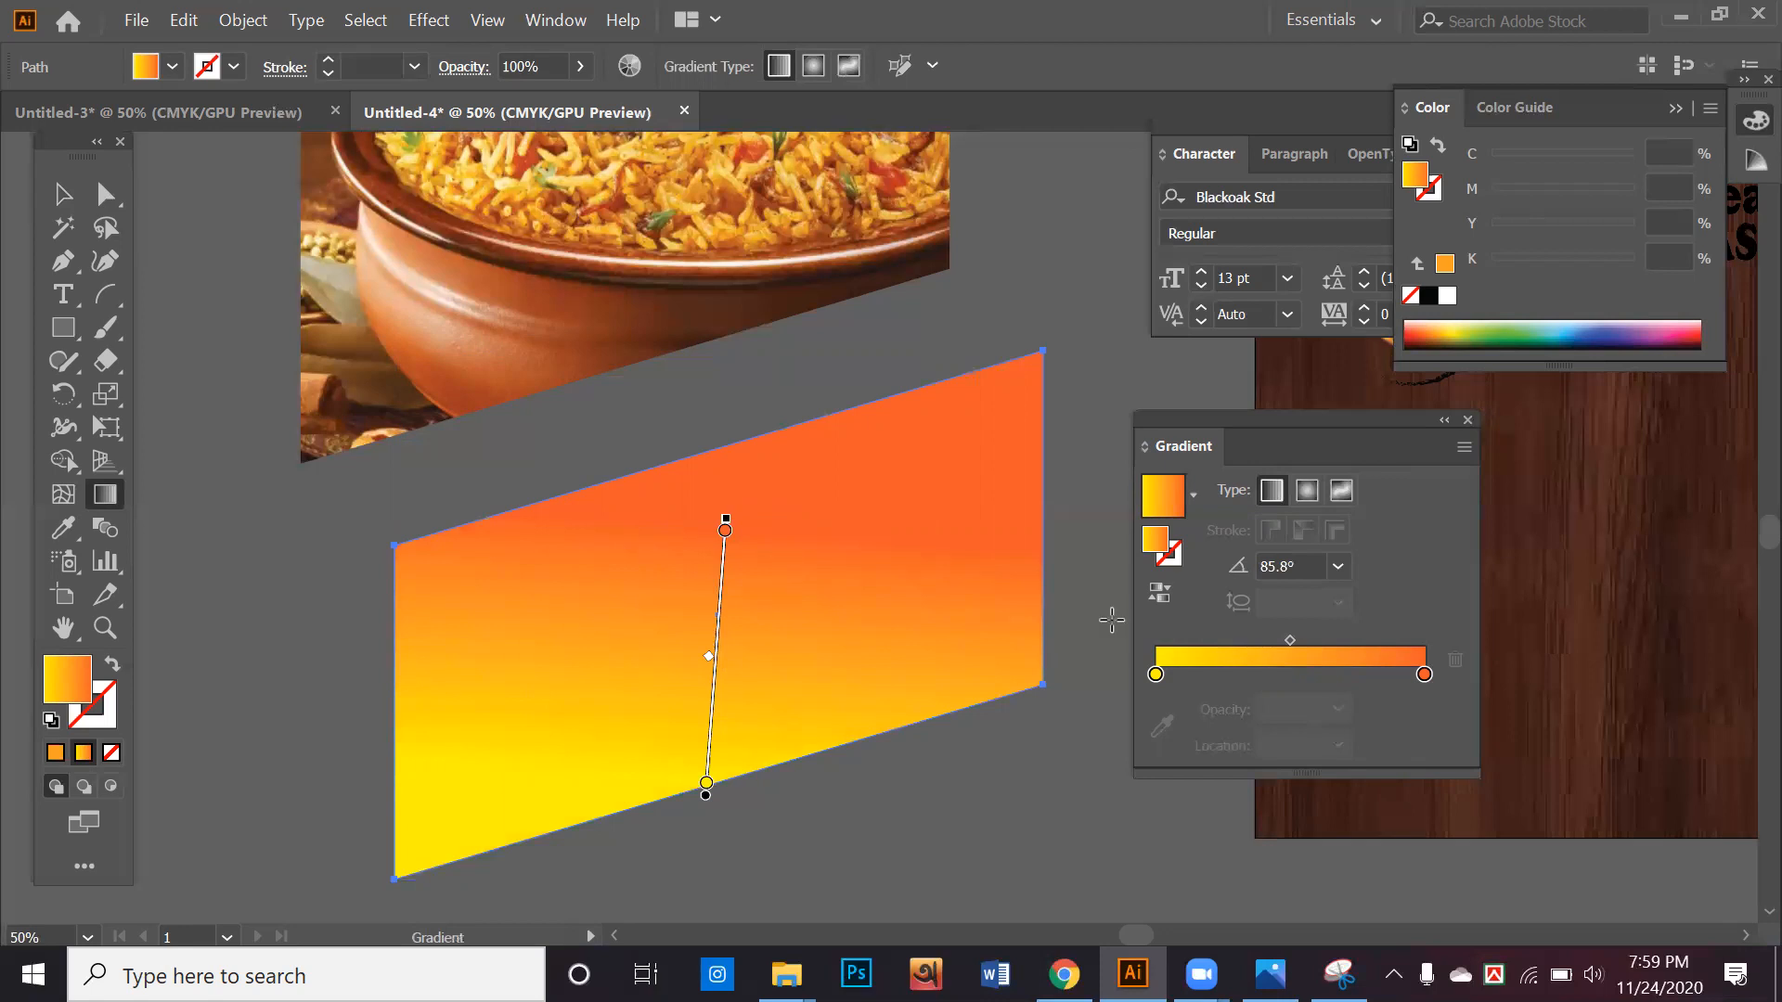
# Set the orange gradient stop's opacity to 0% and reselect the slanted shape
pyautogui.click(1425, 675)
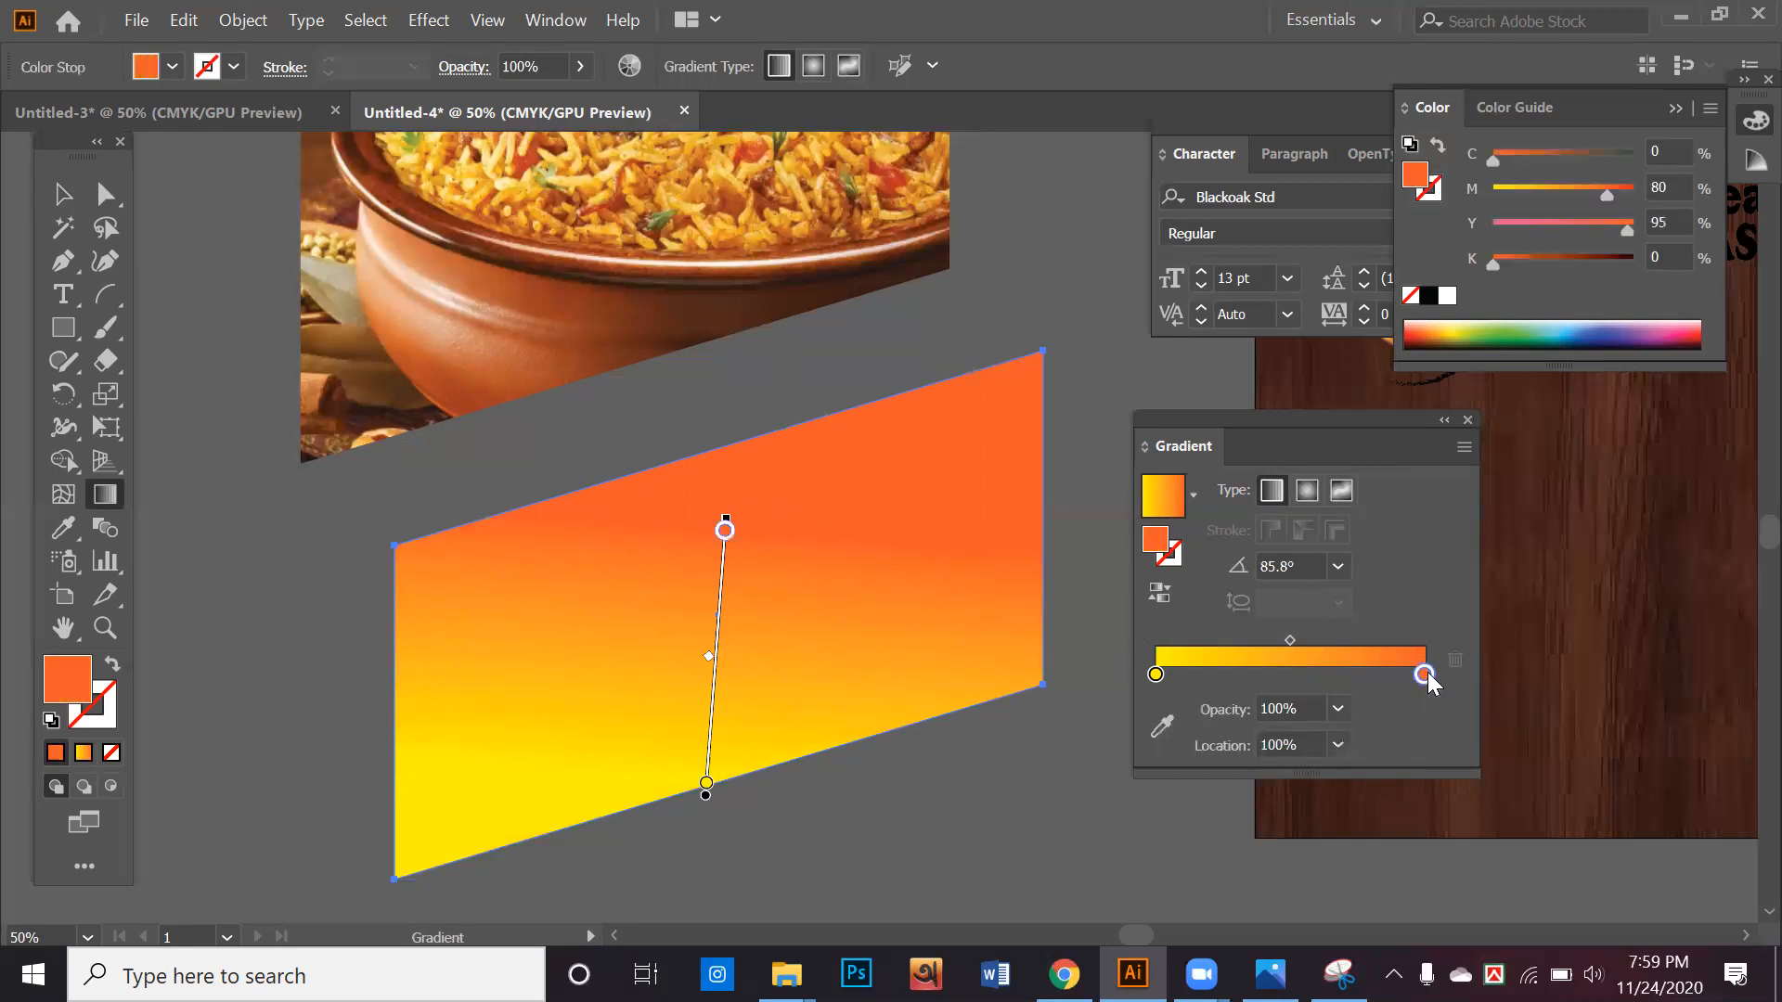
pyautogui.click(1339, 708)
pyautogui.click(1359, 382)
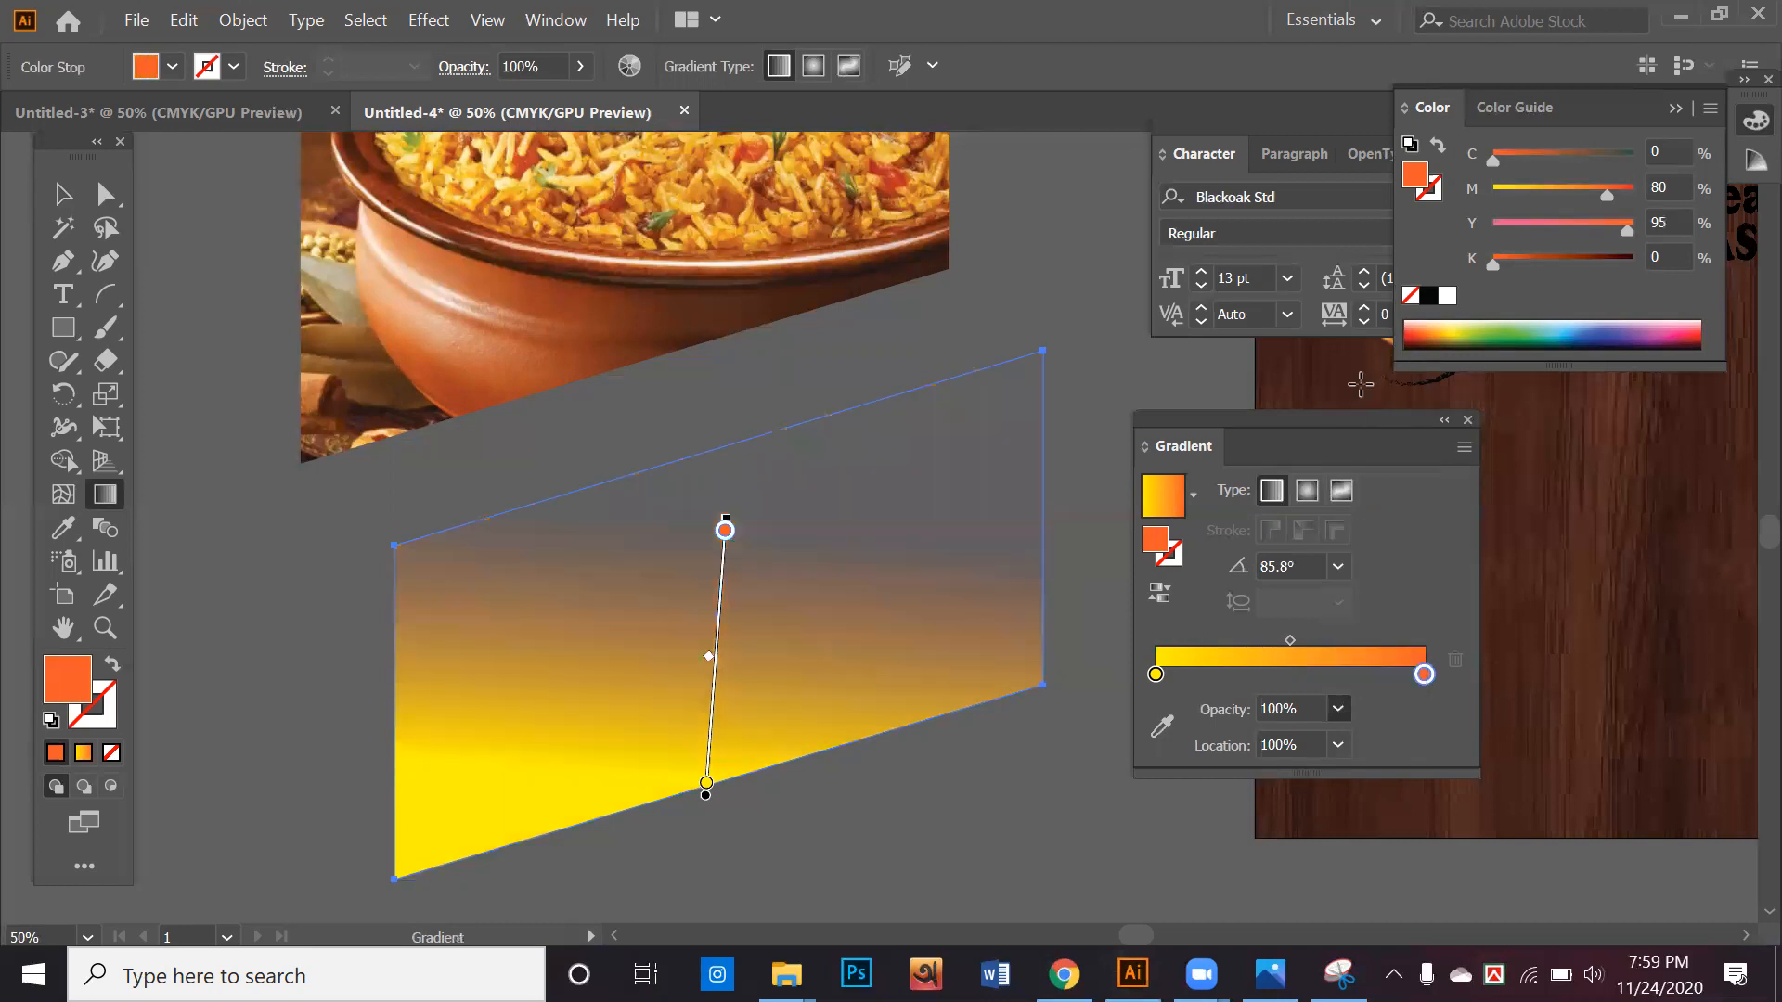
pyautogui.click(63, 193)
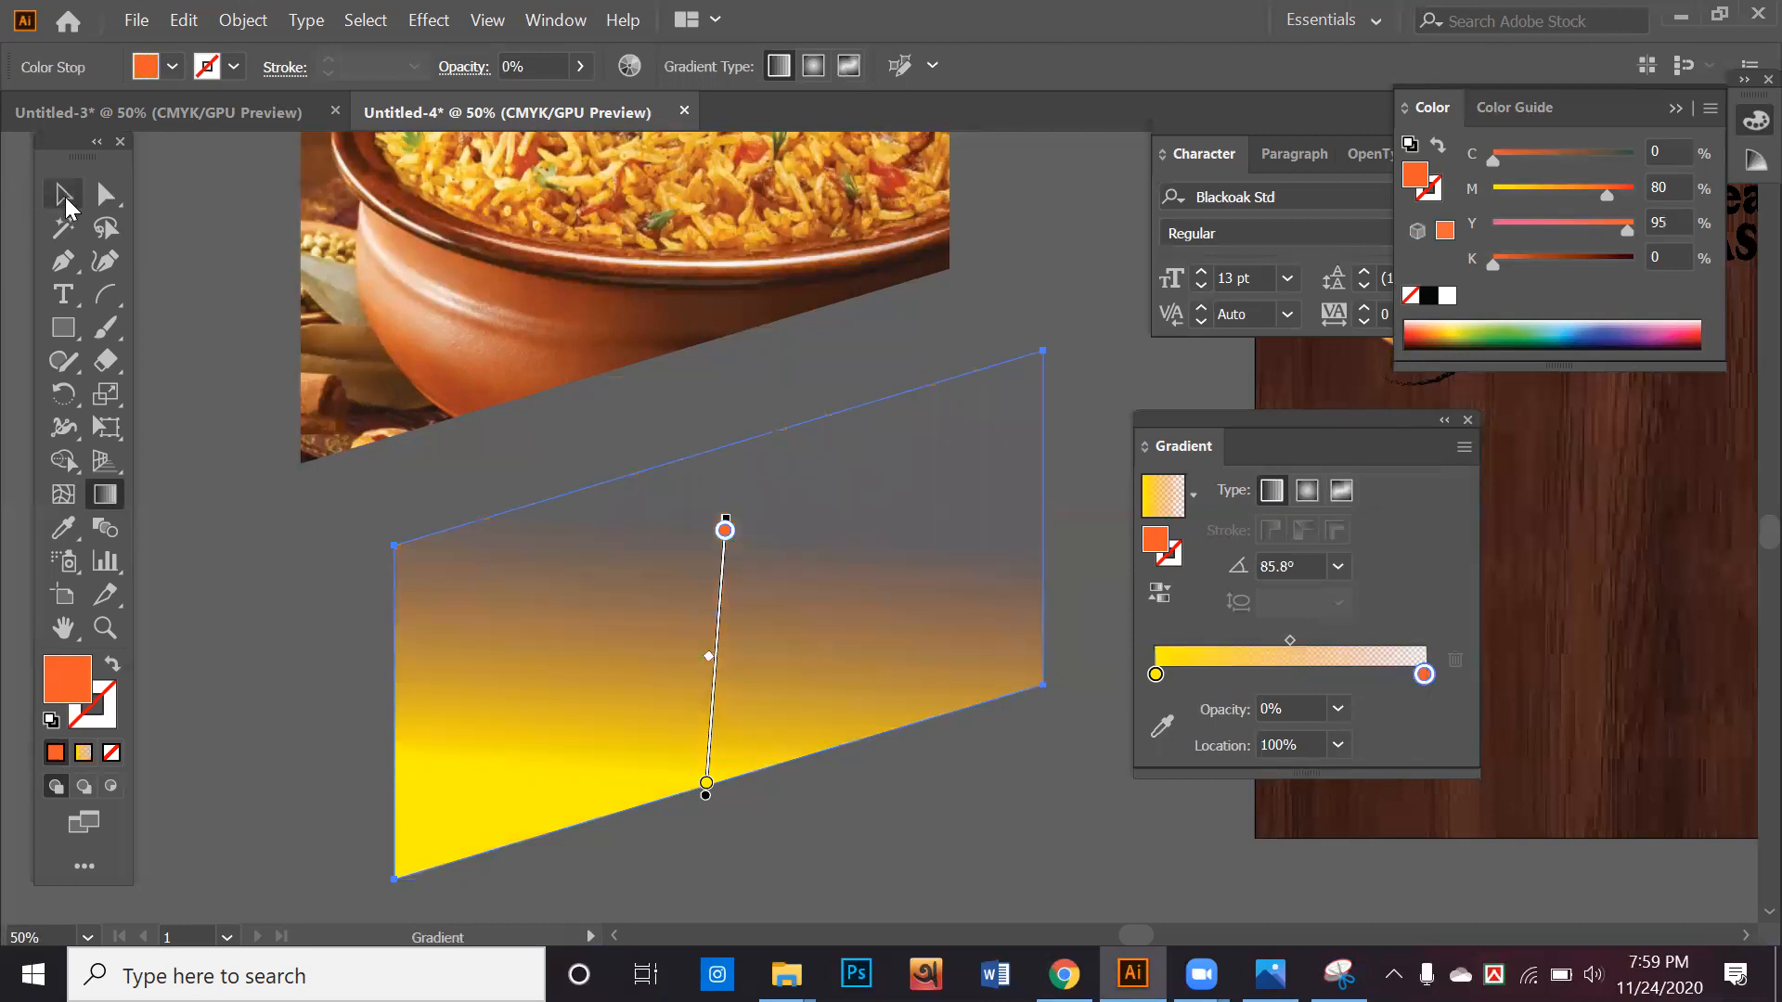
pyautogui.click(223, 494)
pyautogui.click(565, 645)
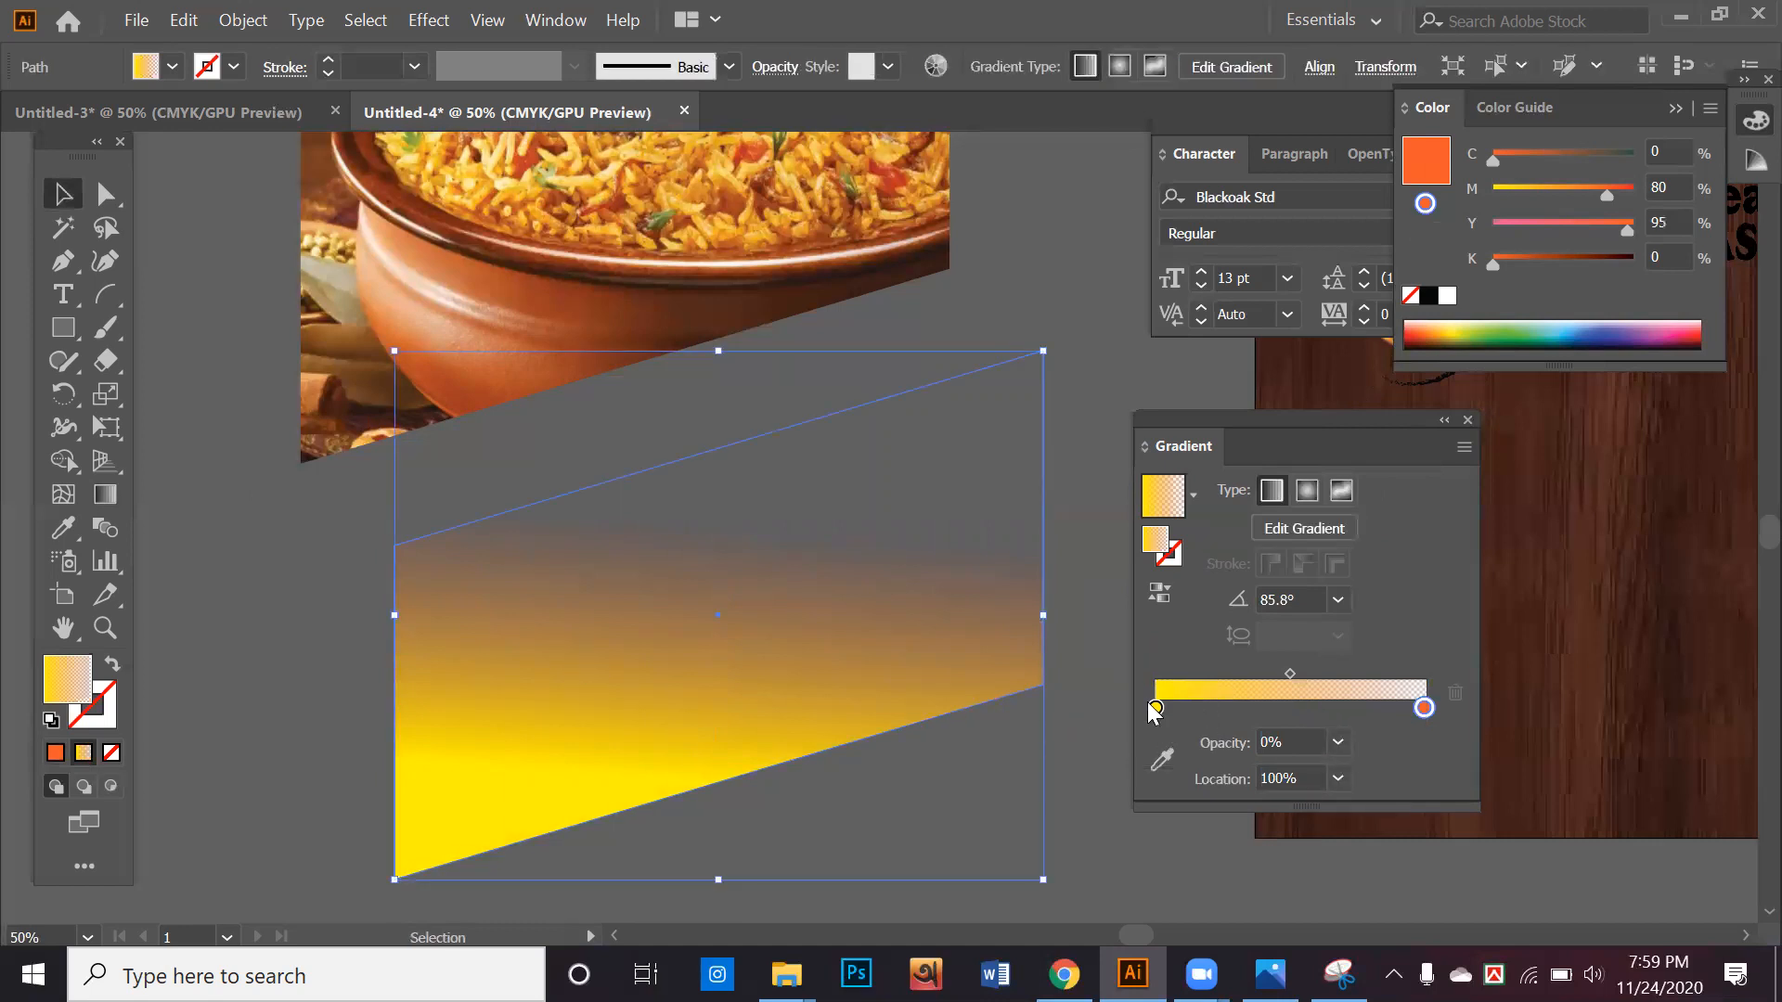
# Set the yellow gradient stop's opacity to 50%
pyautogui.click(1155, 708)
pyautogui.click(1337, 743)
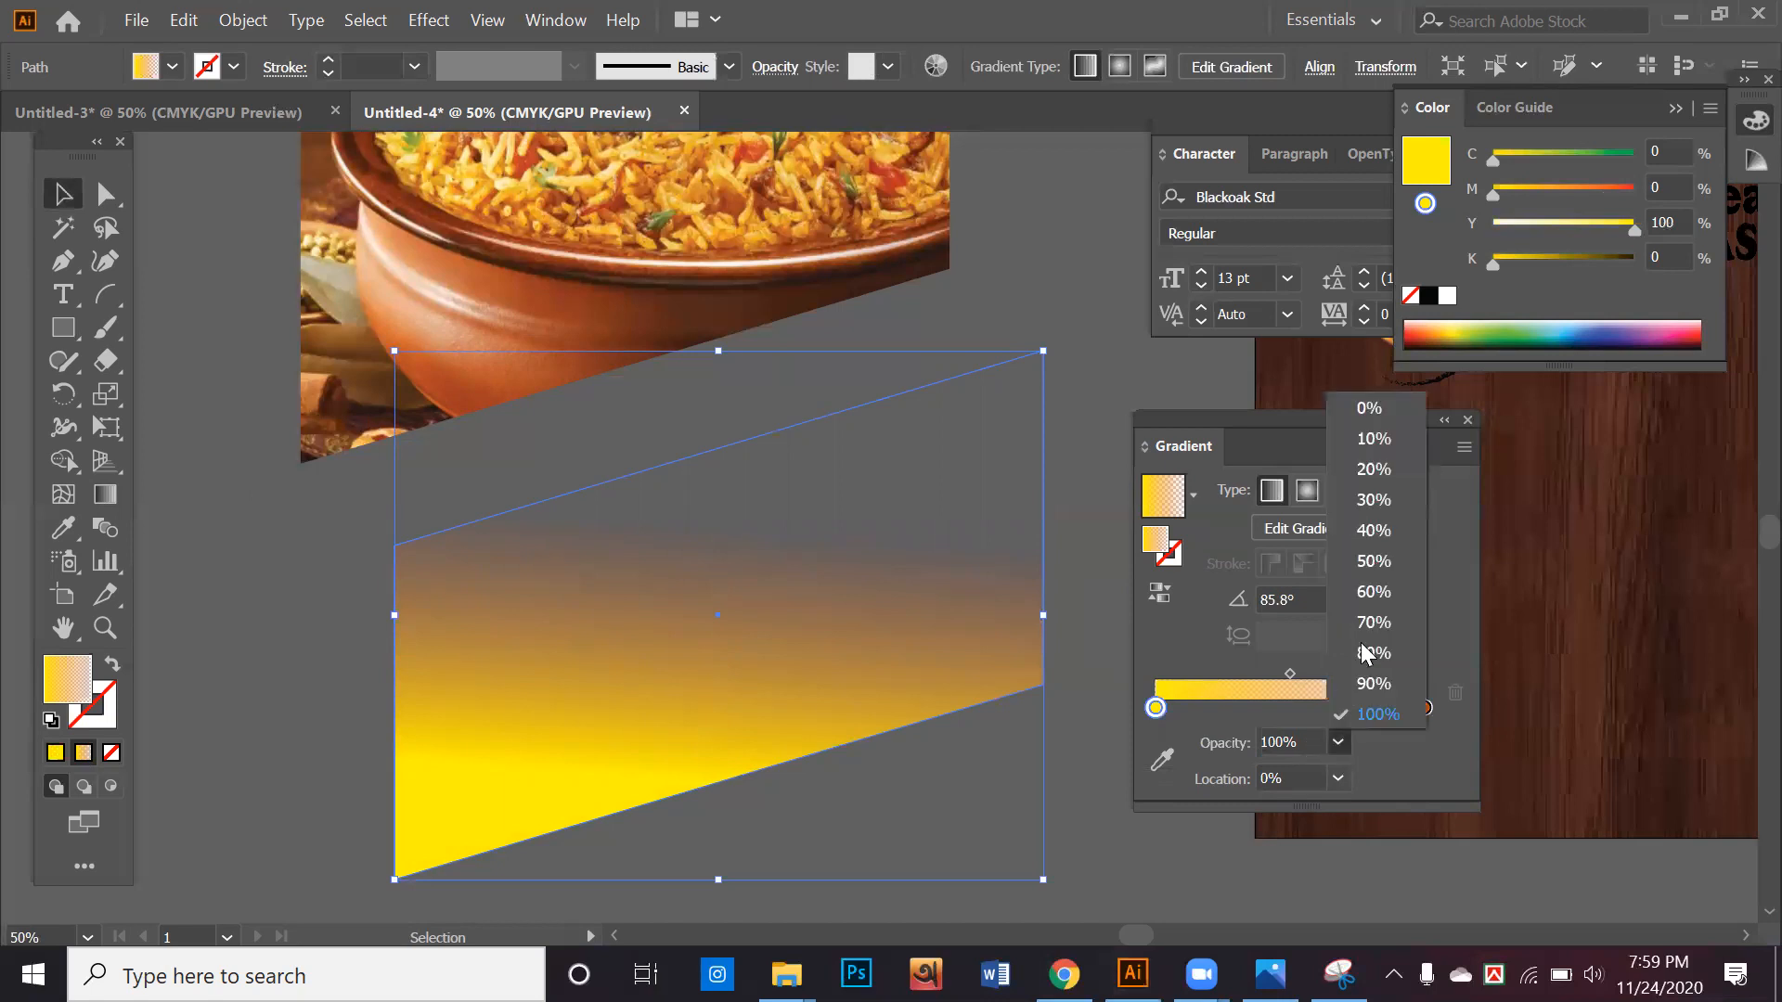
pyautogui.click(1370, 564)
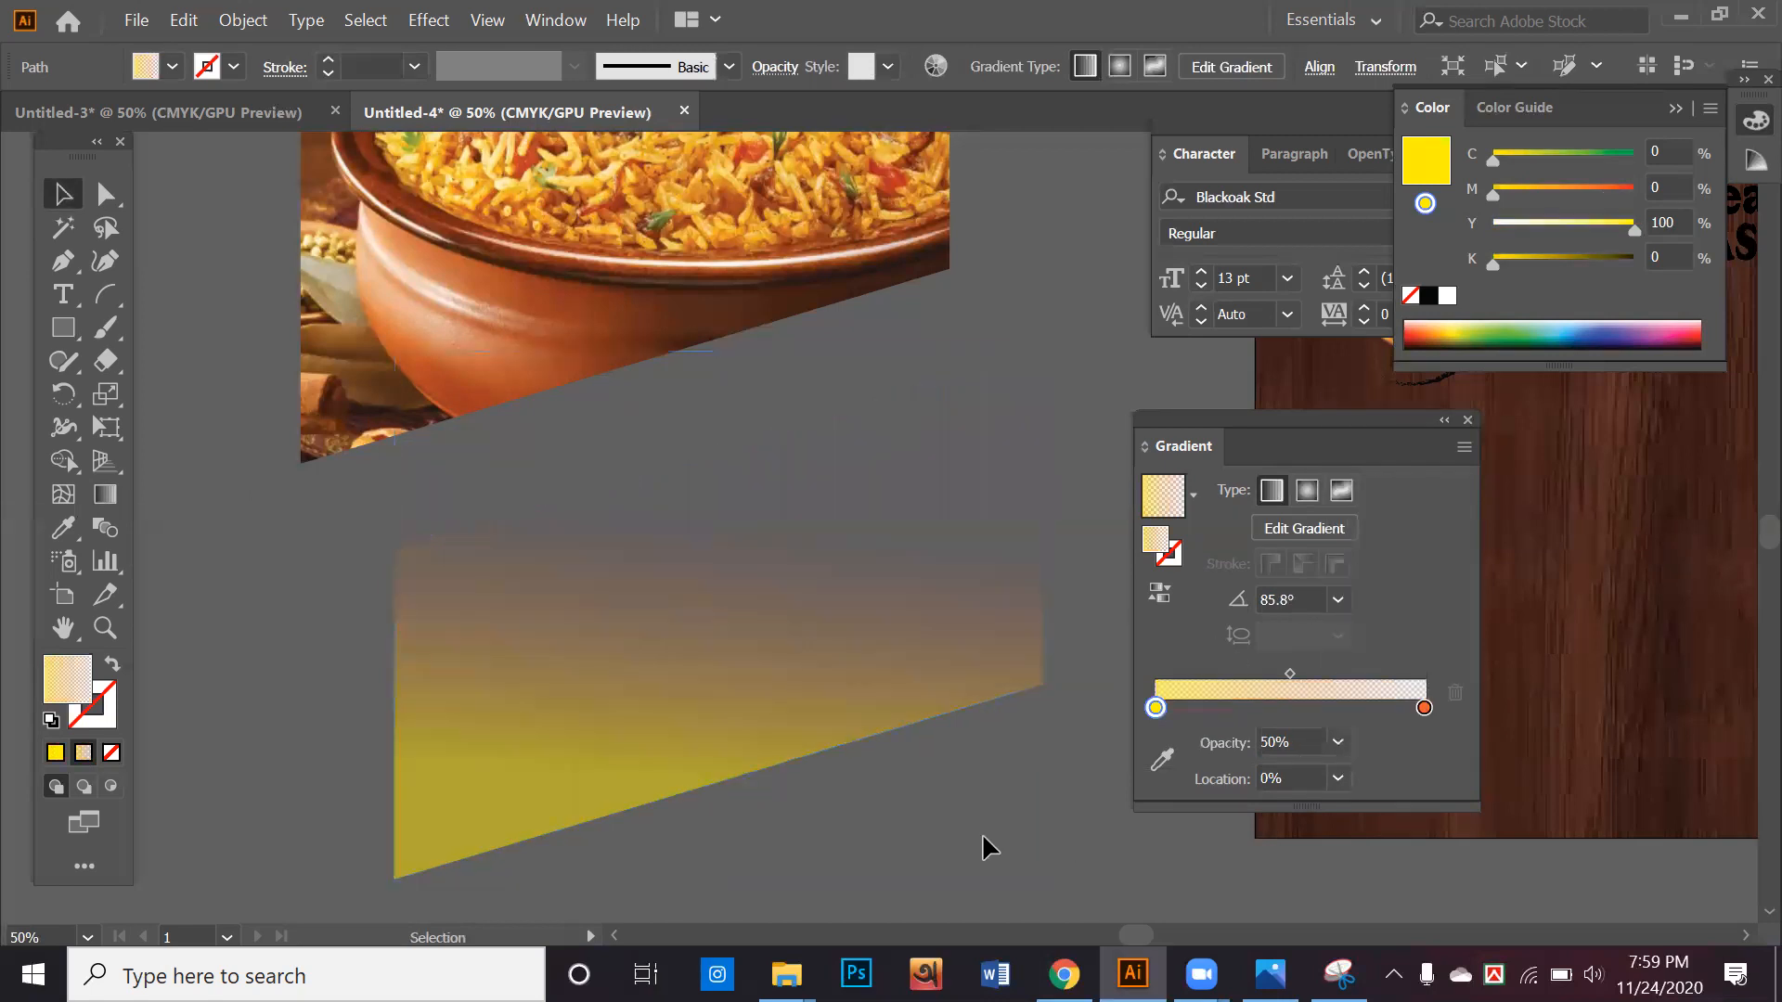
# Move the translucent gradient shape onto the slanted biryani photo, aligning their outlines, and select it there
pyautogui.scroll(2, 982, 839)
pyautogui.moveTo(690, 817); pyautogui.dragTo(601, 400)
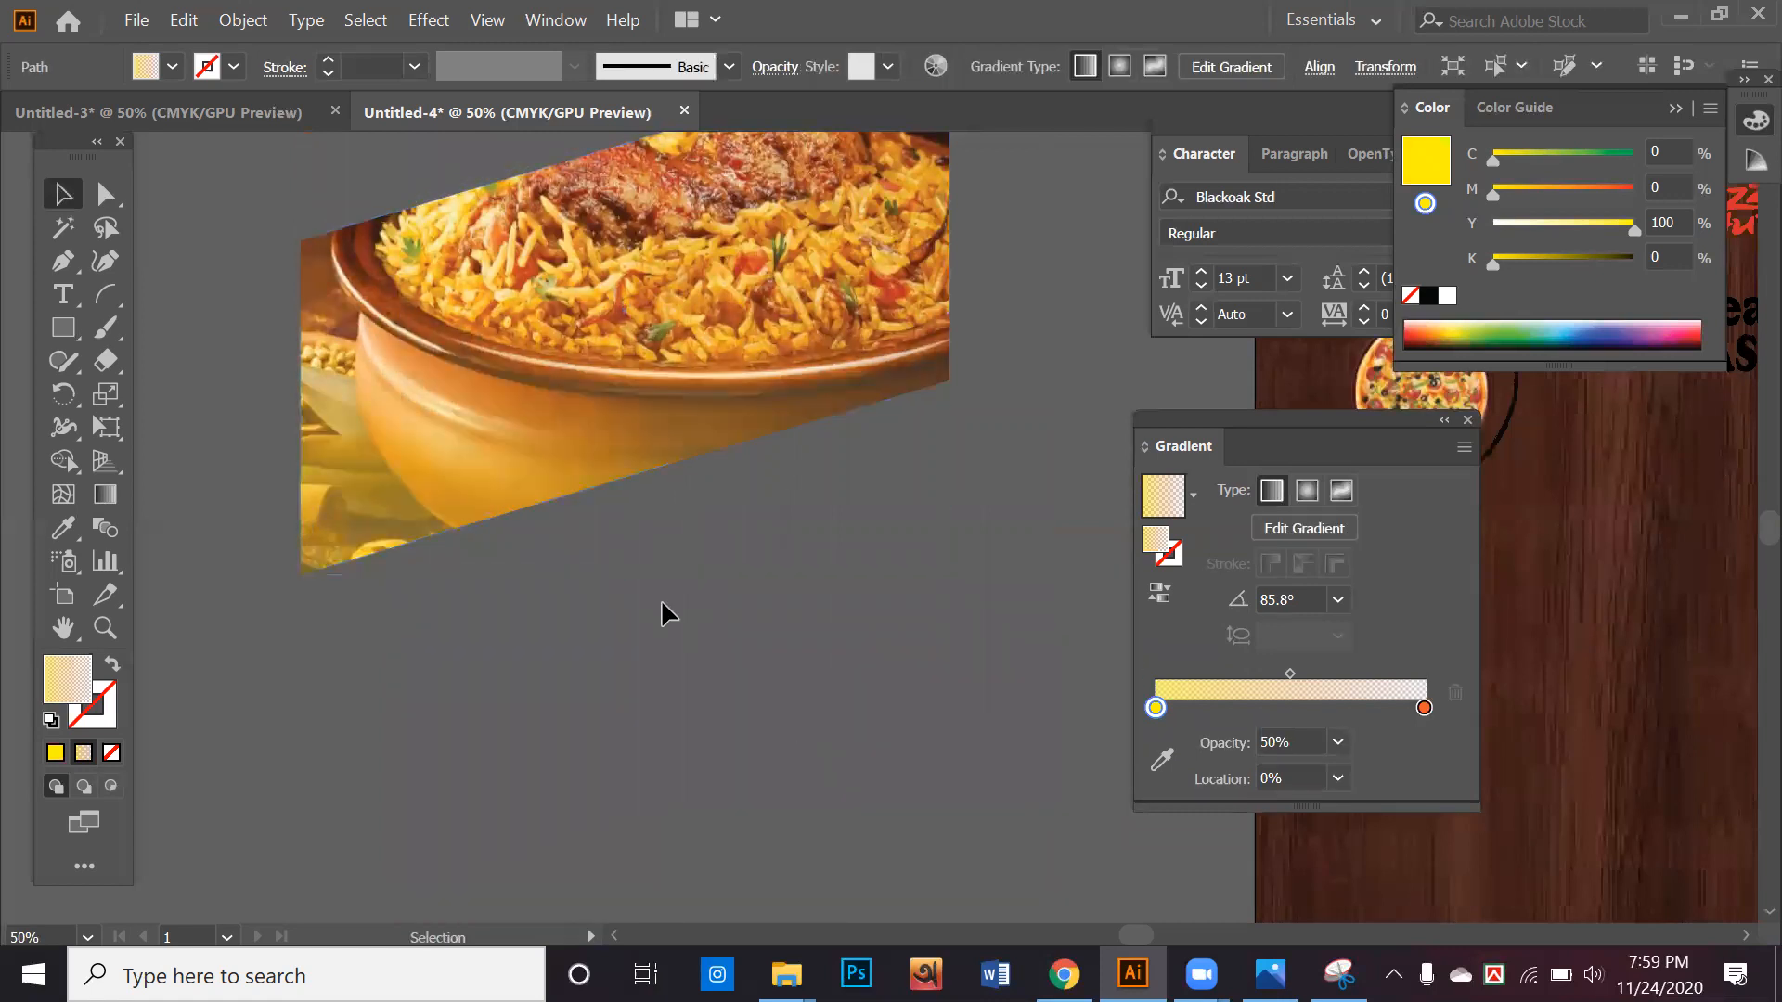
pyautogui.click(510, 467)
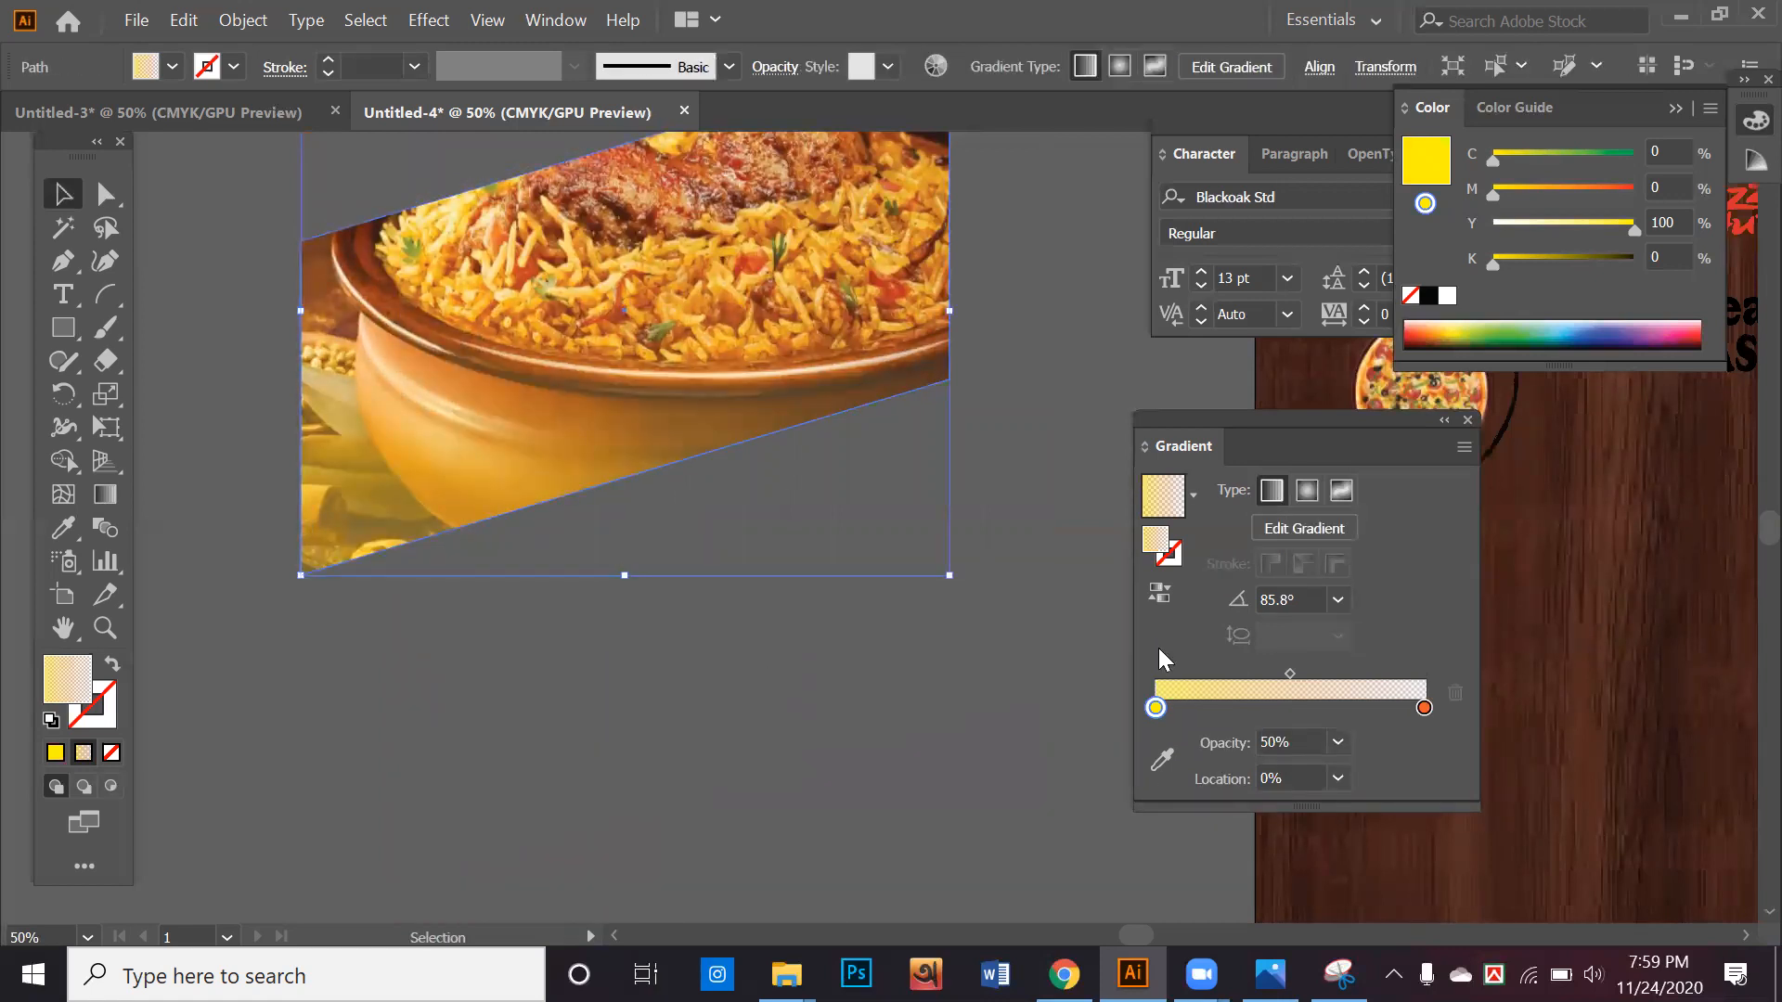
pyautogui.click(1165, 709)
pyautogui.click(1337, 742)
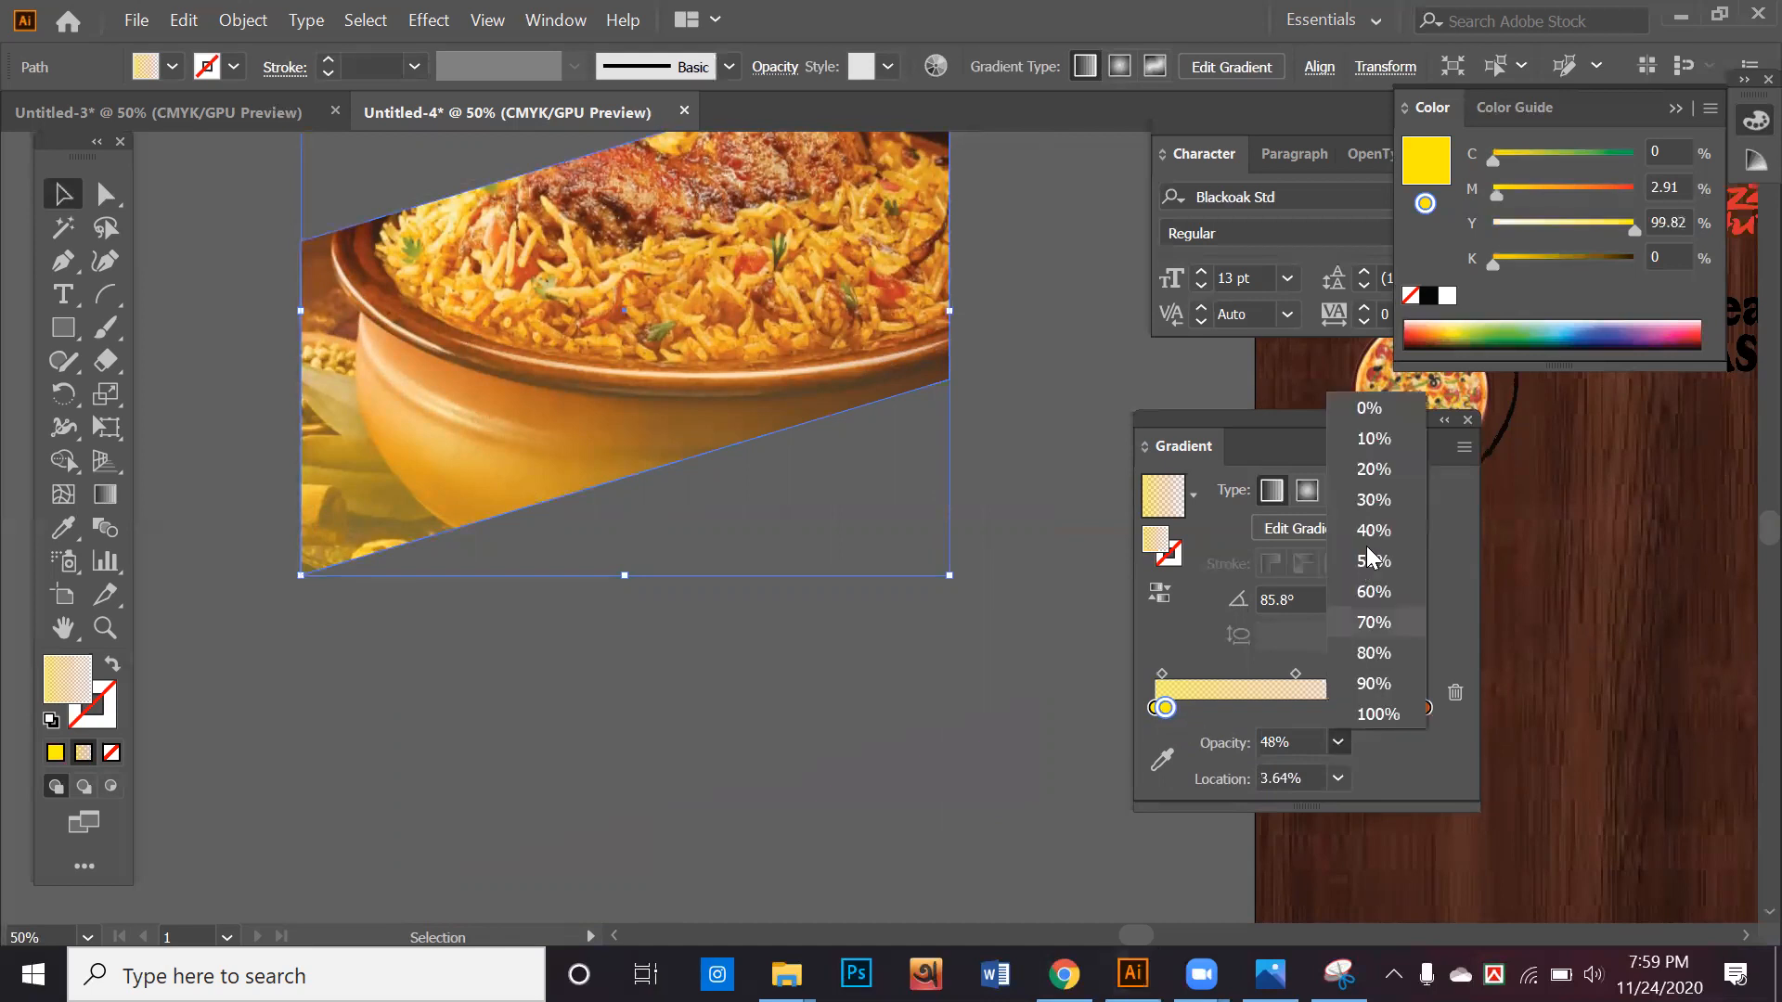
pyautogui.click(1392, 683)
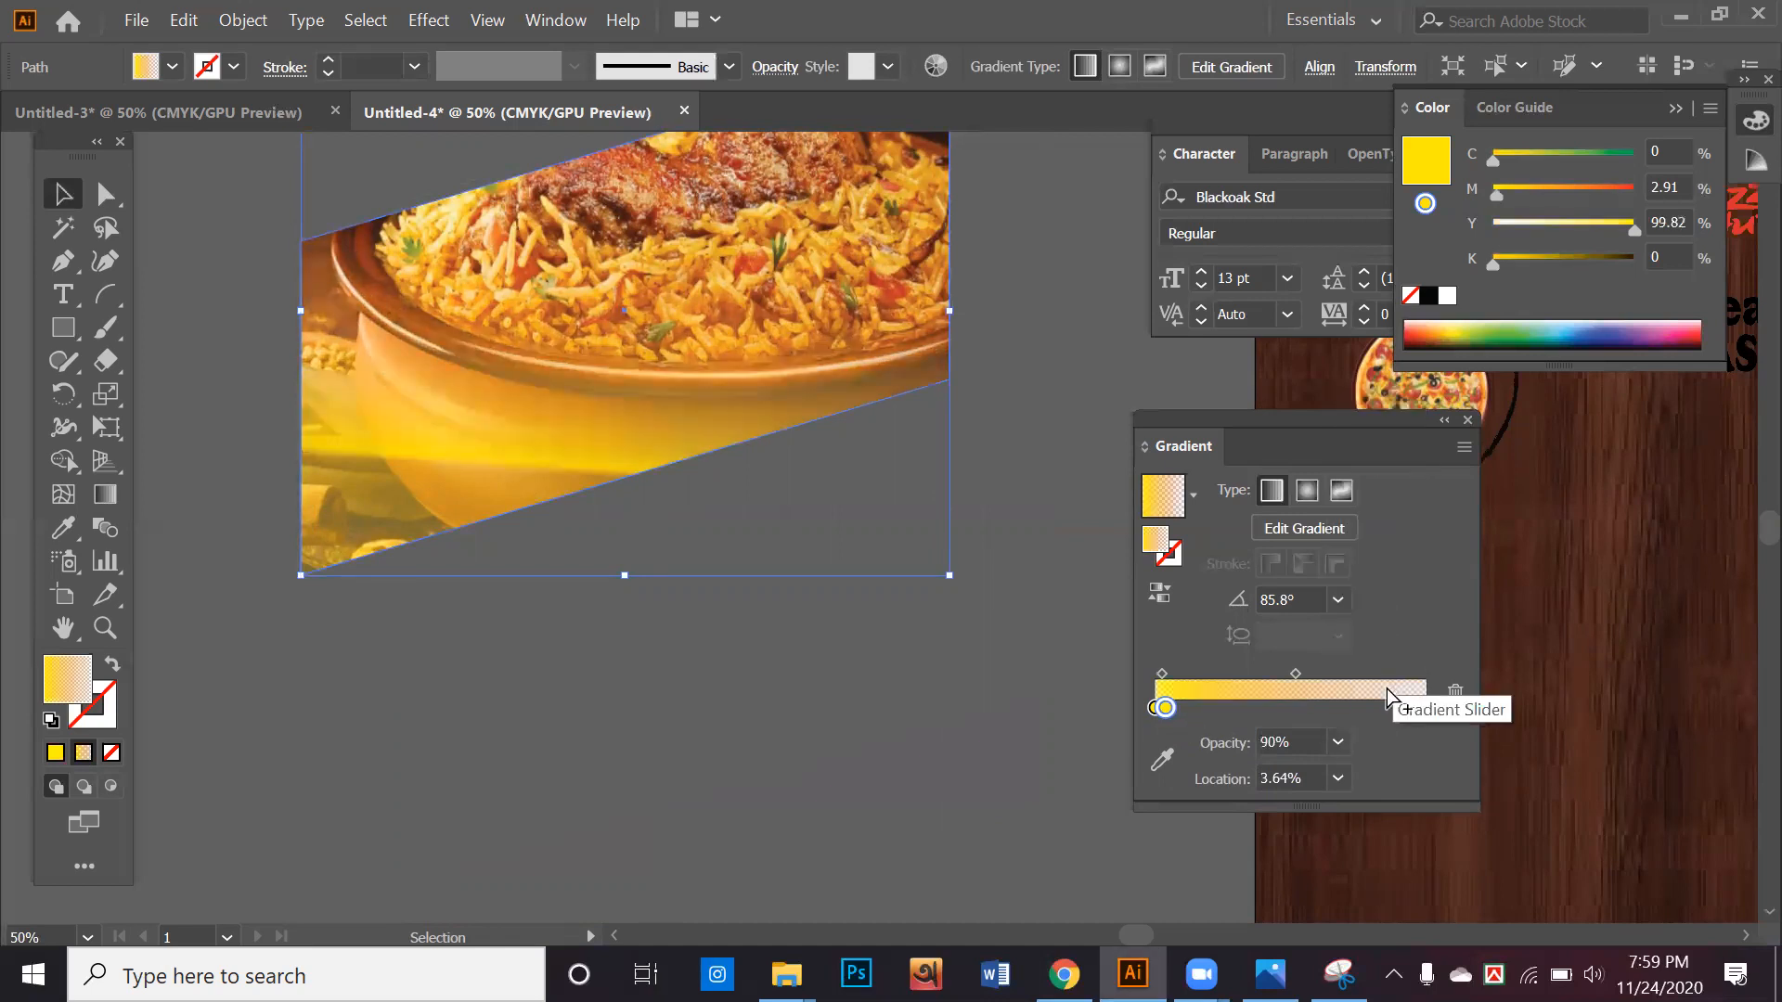
pyautogui.moveTo(1158, 713); pyautogui.dragTo(1194, 731)
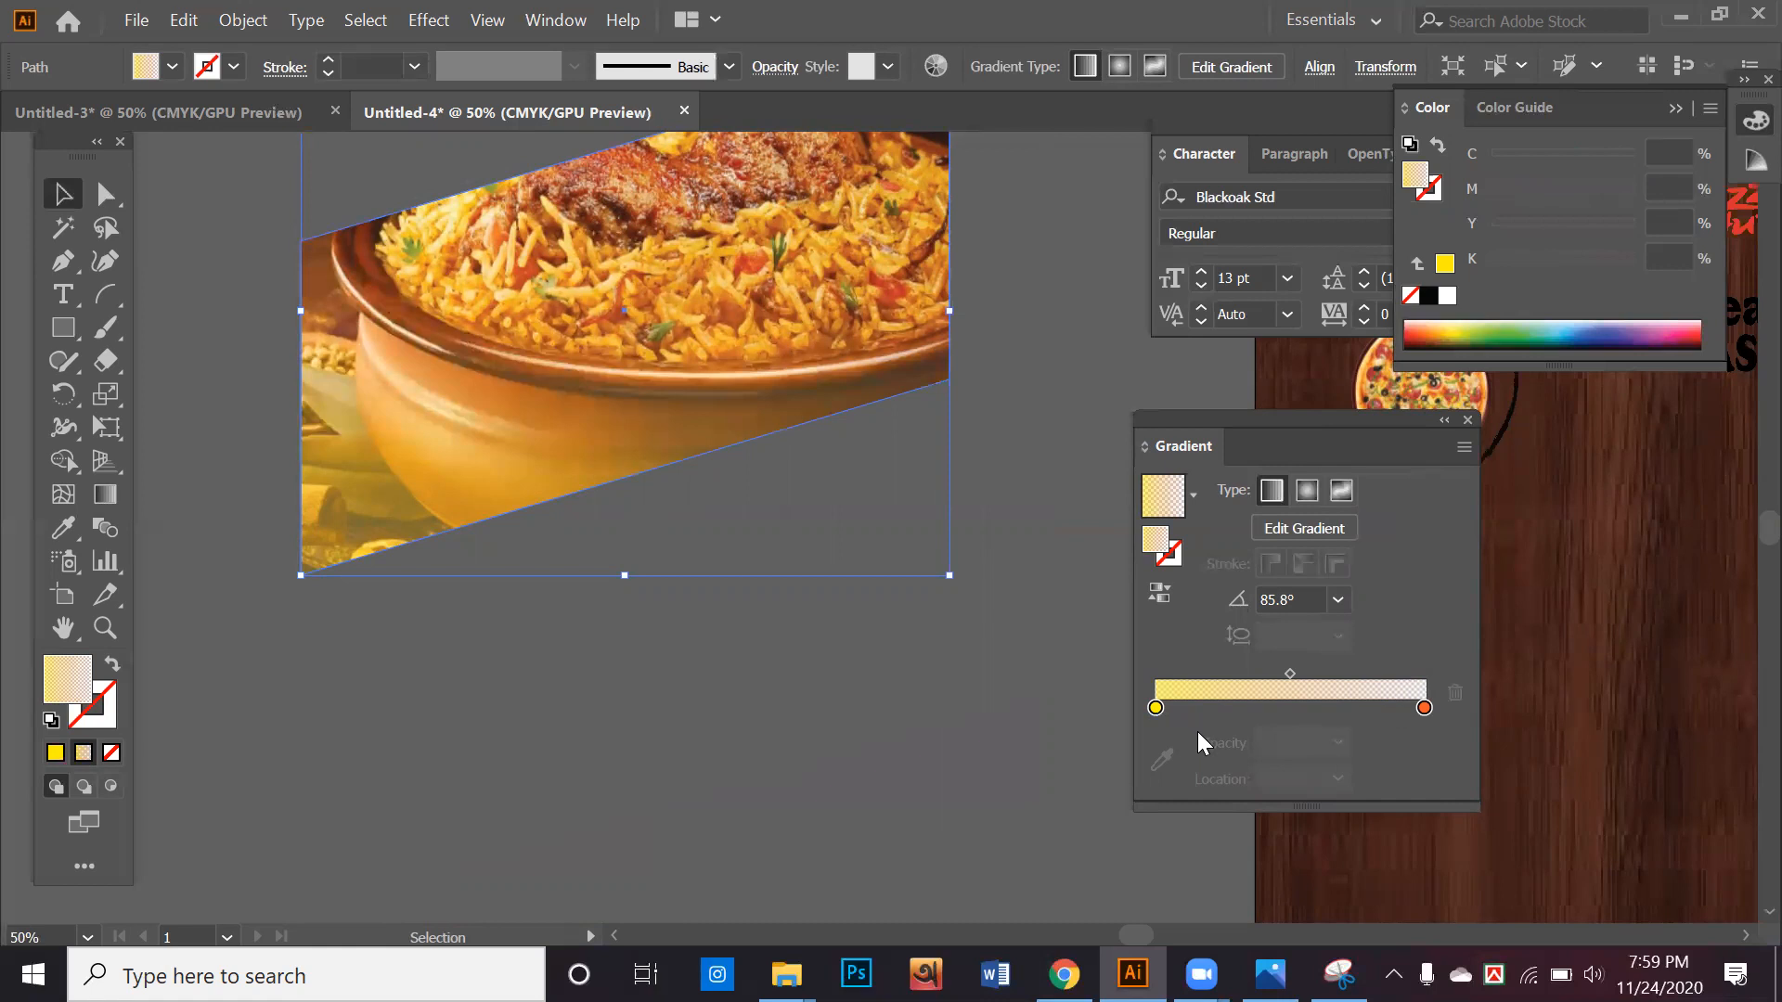
# Try the yellow gradient stop's opacity at 100% and at 10% on the biryani photo's overlay
pyautogui.click(1155, 709)
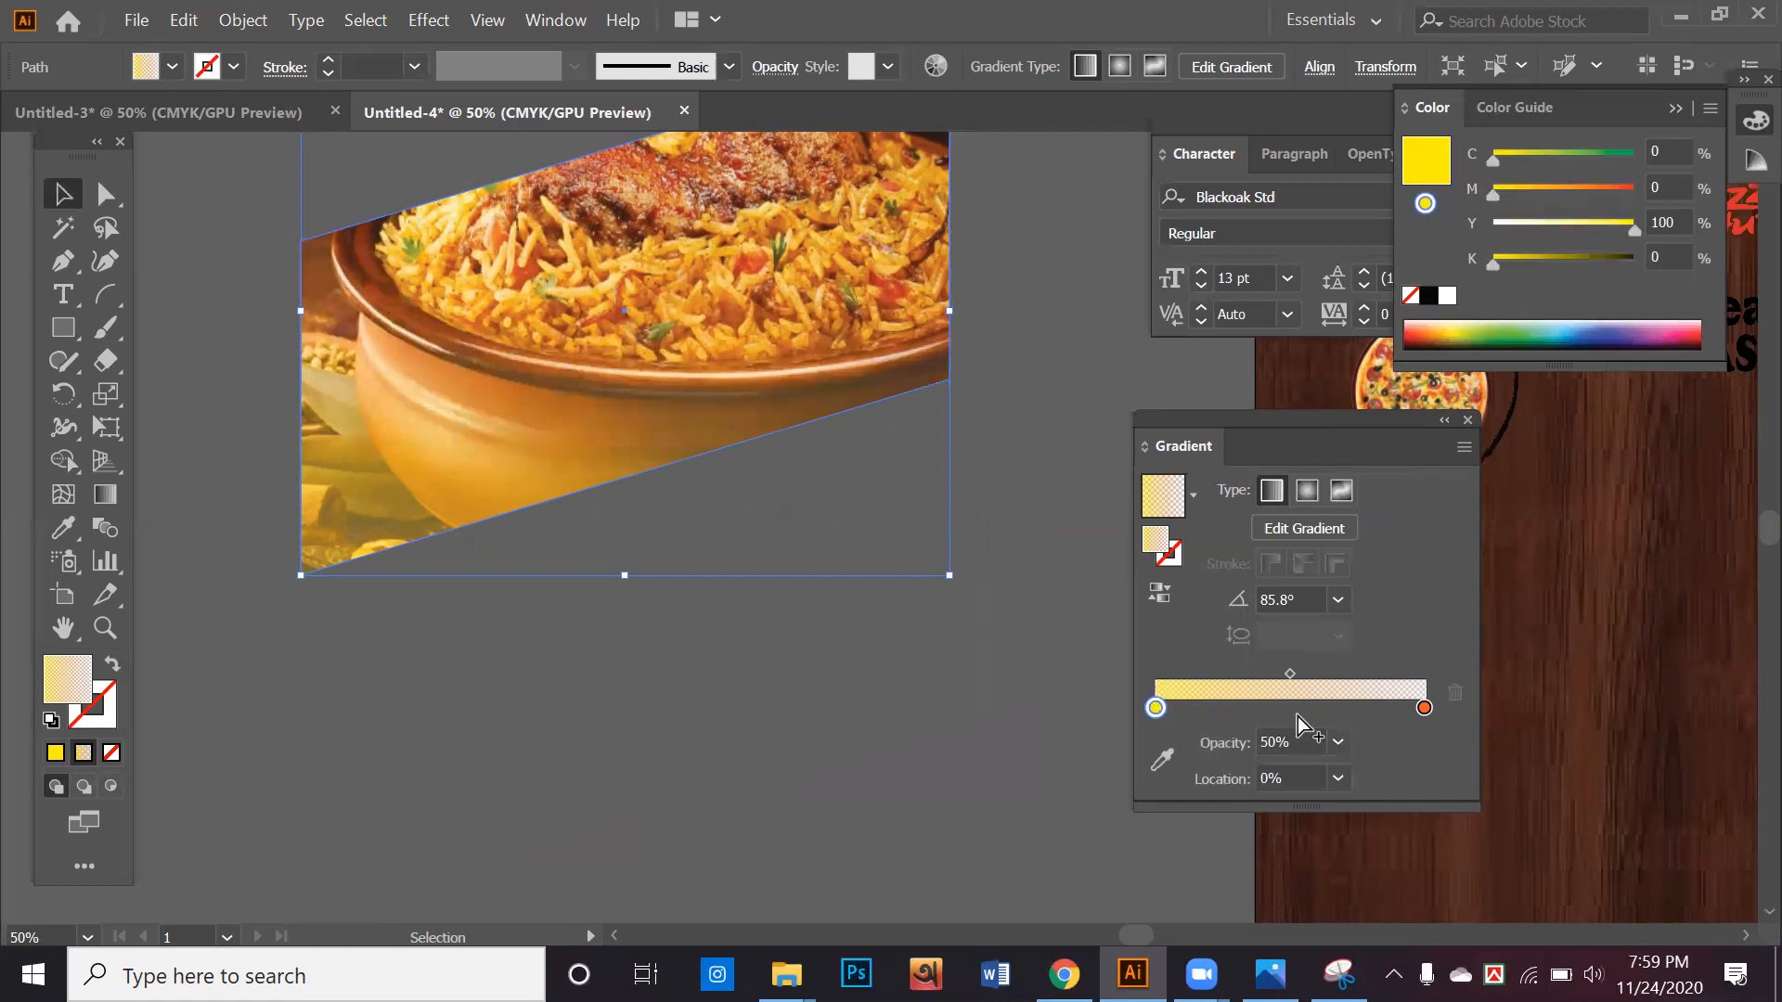
pyautogui.click(1338, 743)
pyautogui.click(1366, 711)
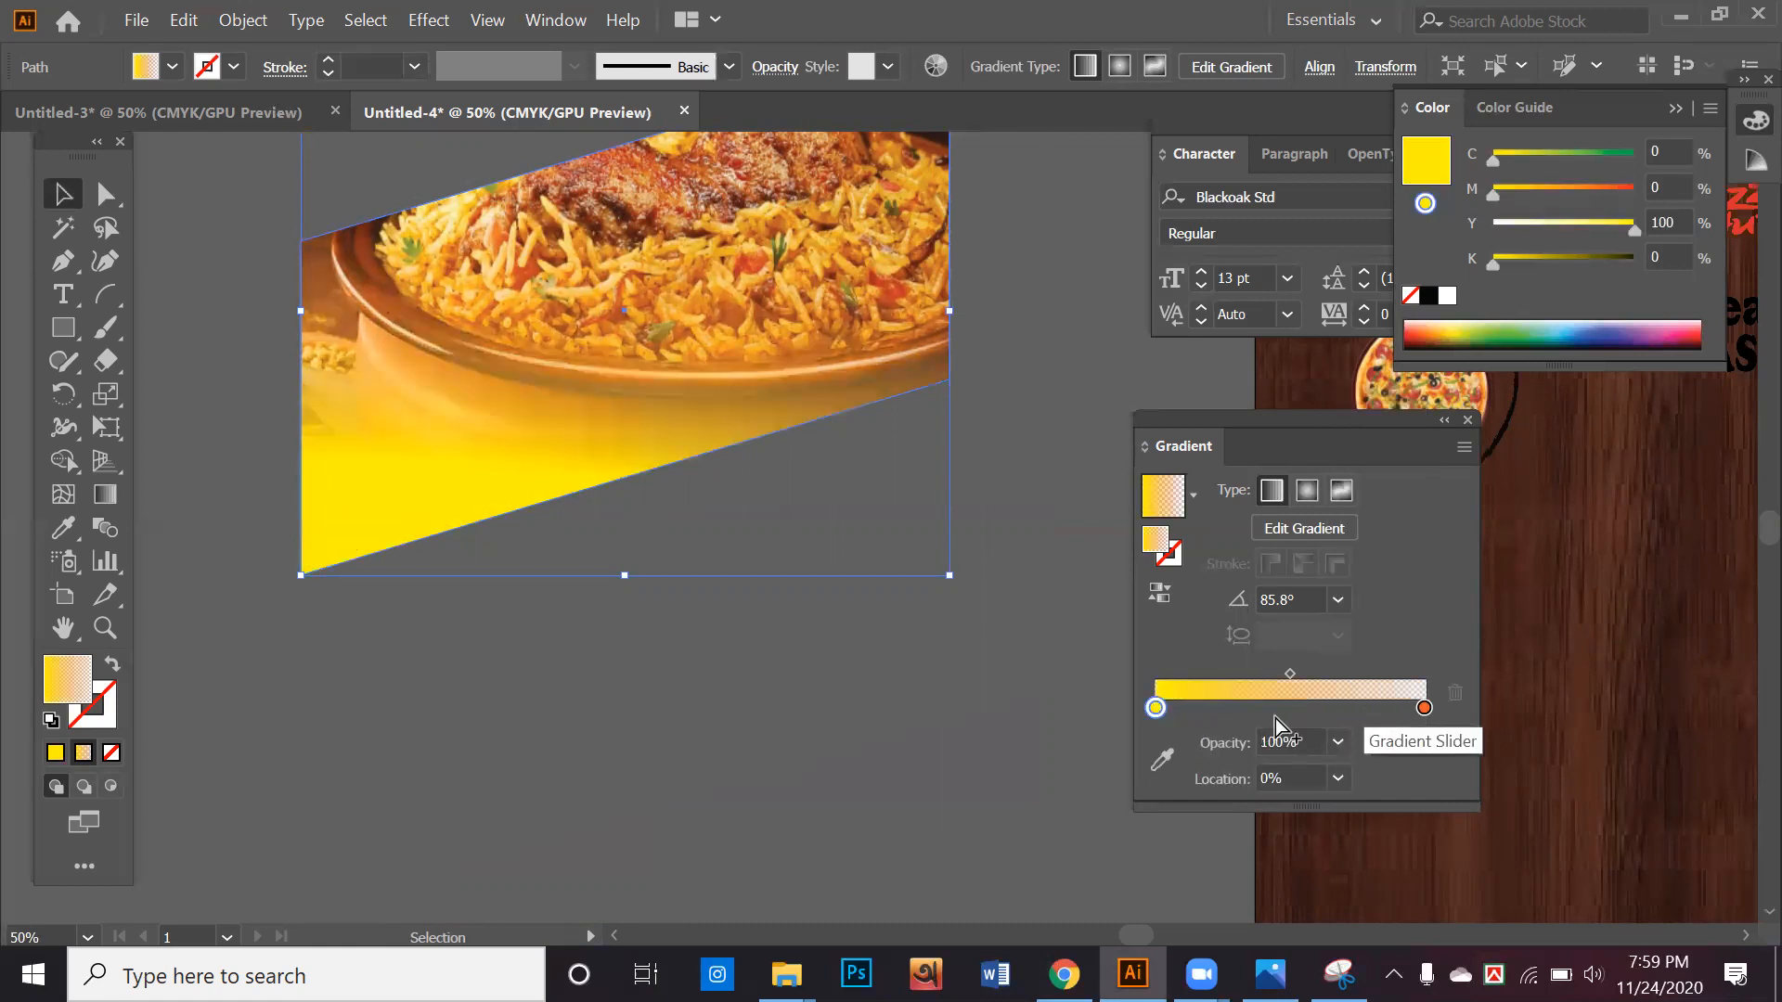
pyautogui.click(1339, 743)
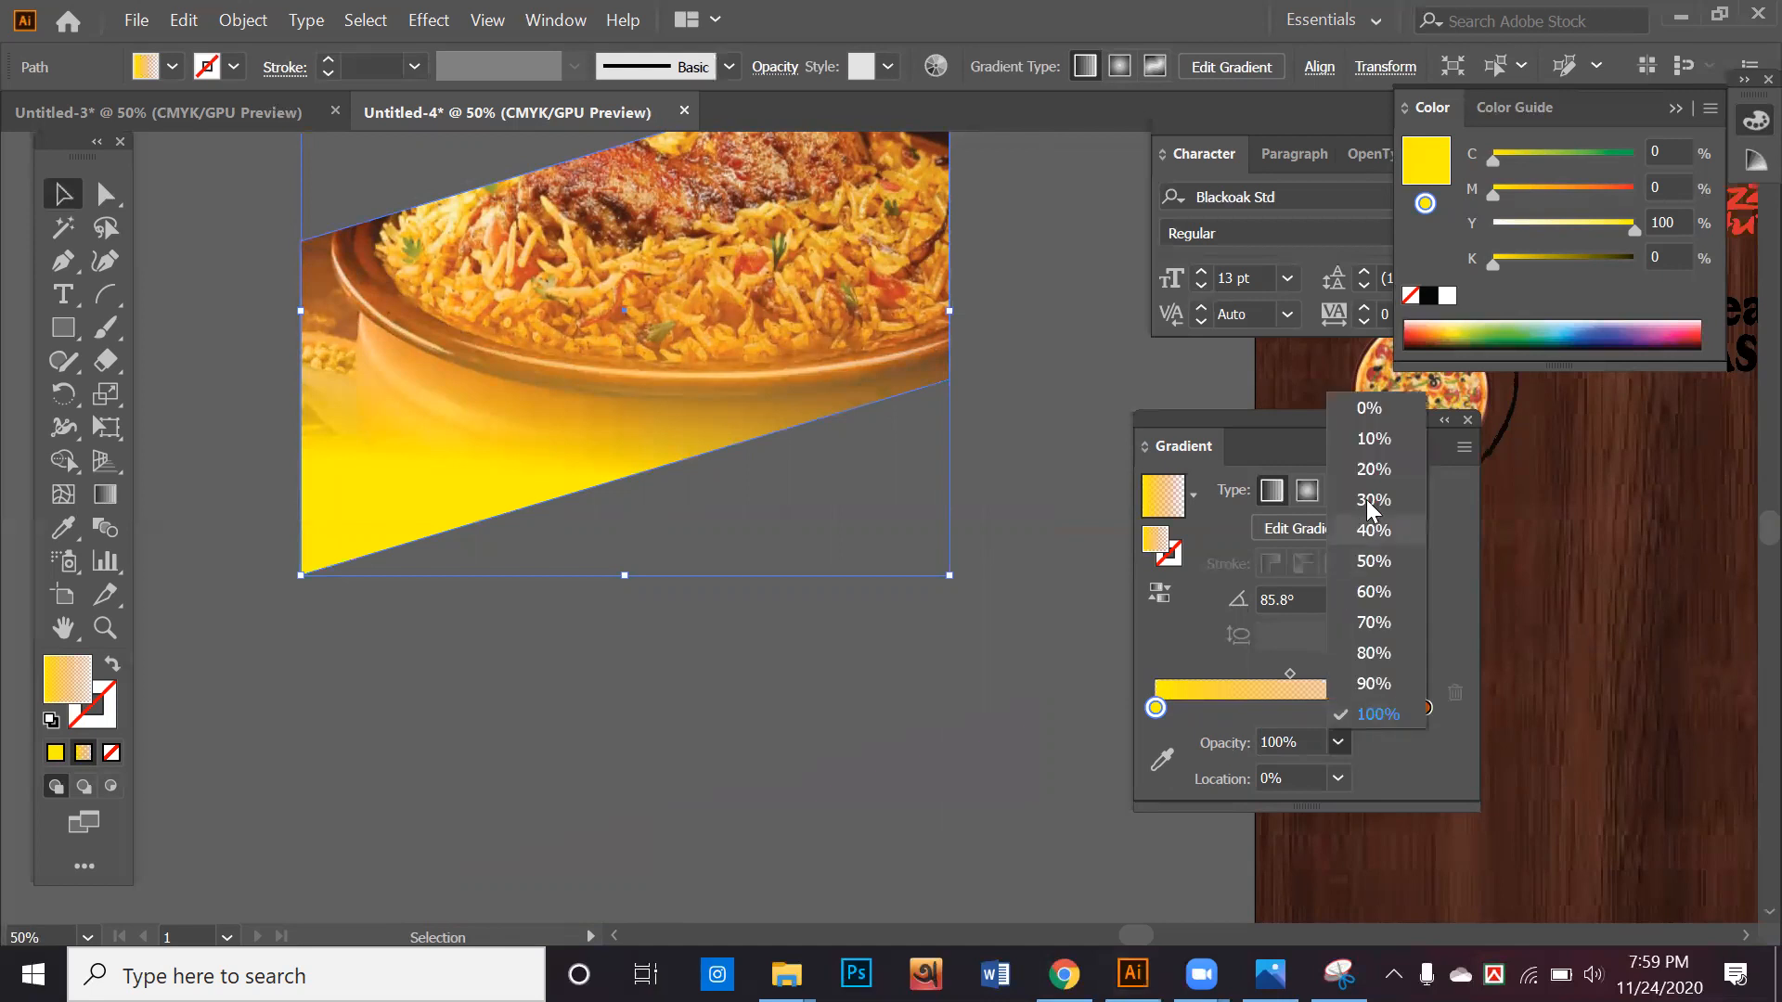
pyautogui.click(1387, 451)
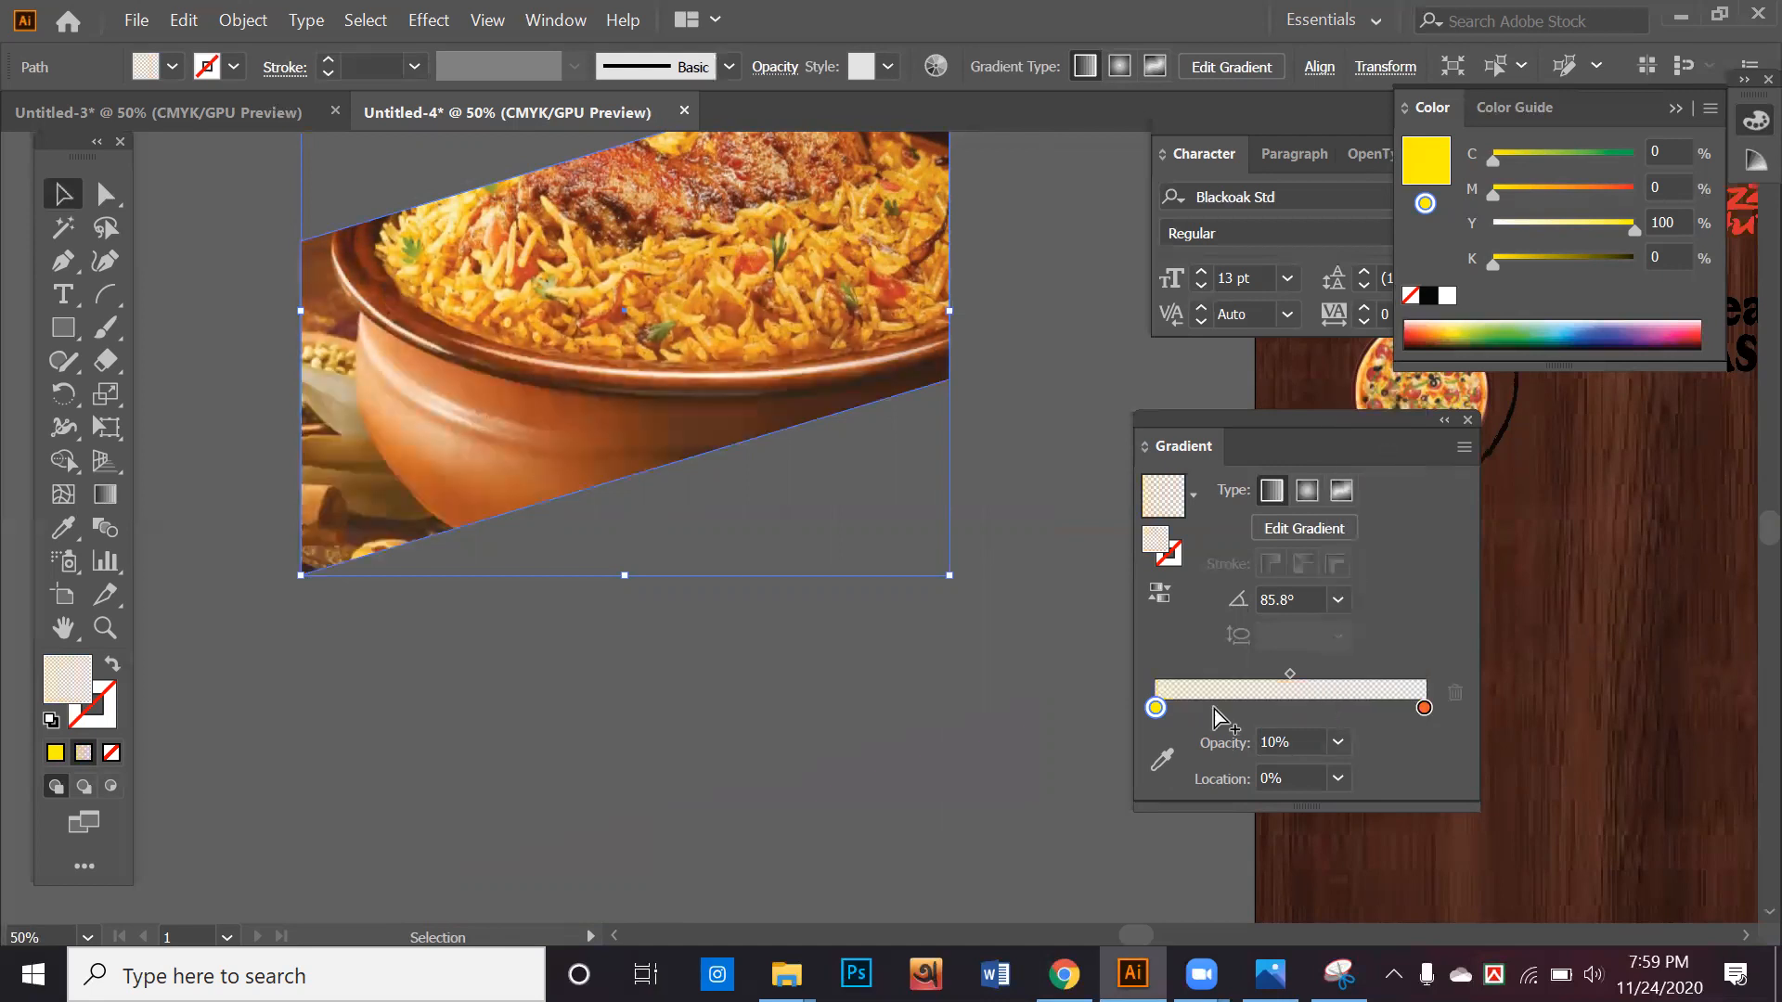
# Set the yellow gradient stop's opacity to 80% and deselect the overlay shape on the slanted biryani photo
pyautogui.click(1164, 710)
pyautogui.moveTo(1163, 711); pyautogui.dragTo(1172, 740)
pyautogui.click(1156, 710)
pyautogui.click(1334, 744)
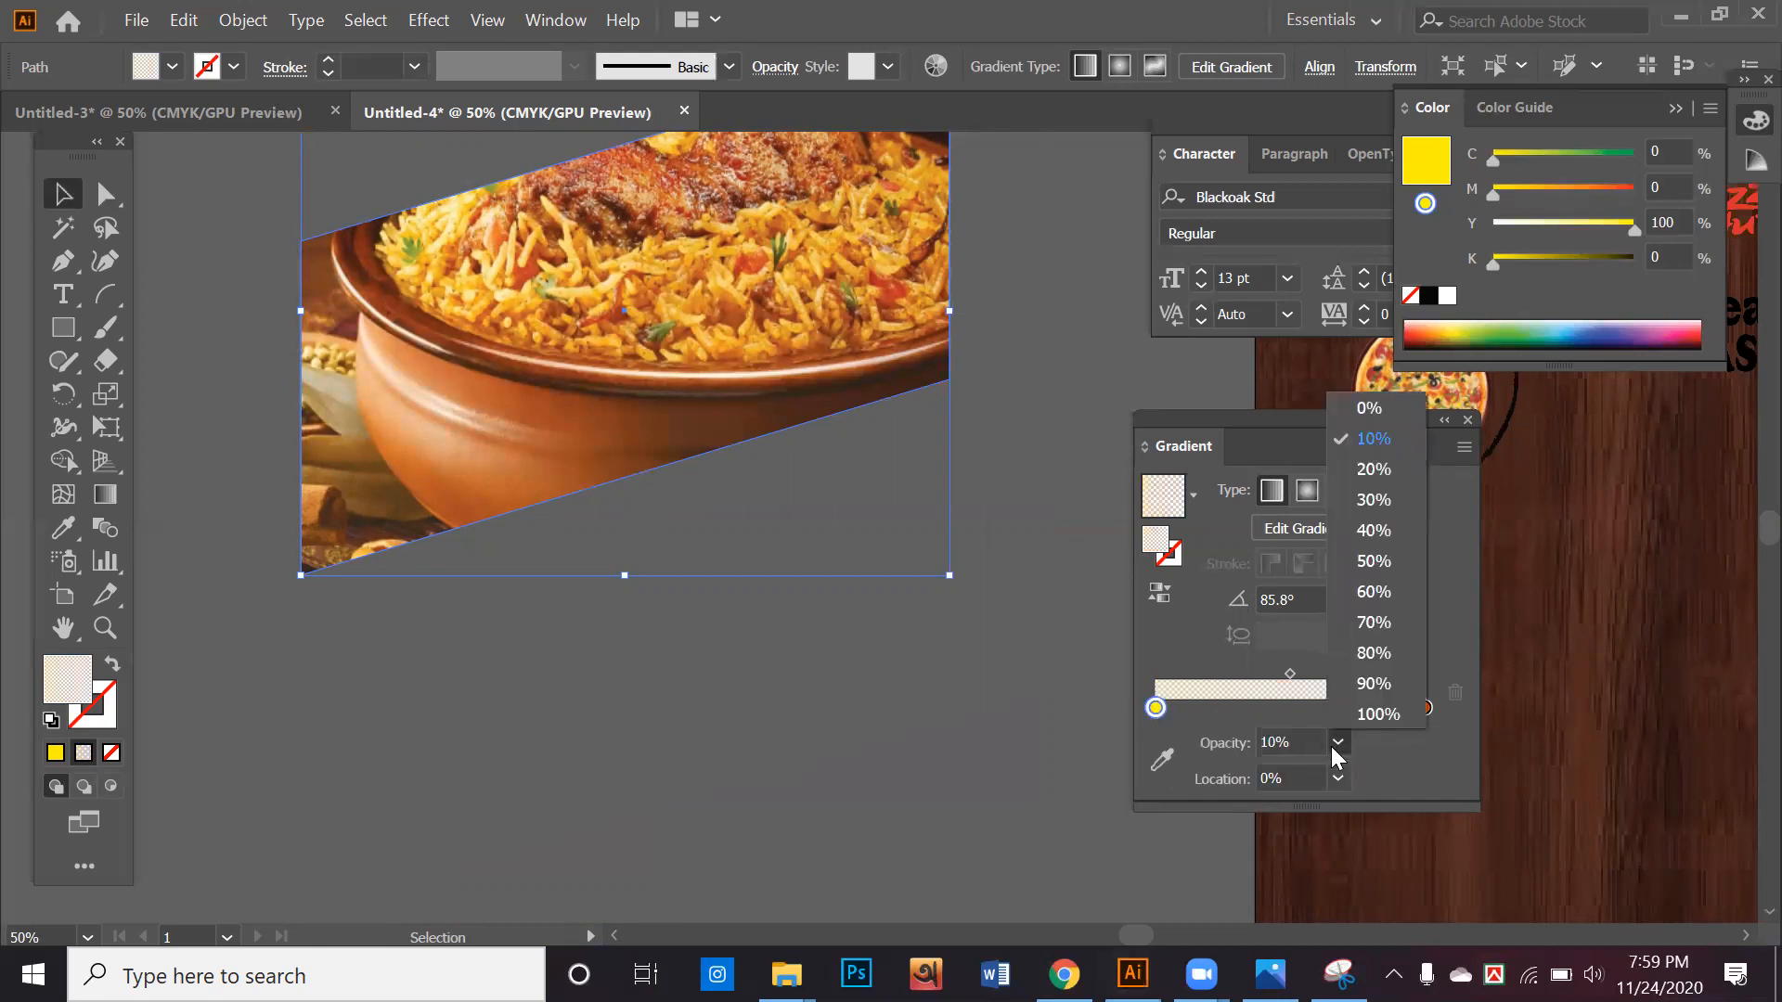
pyautogui.click(1368, 650)
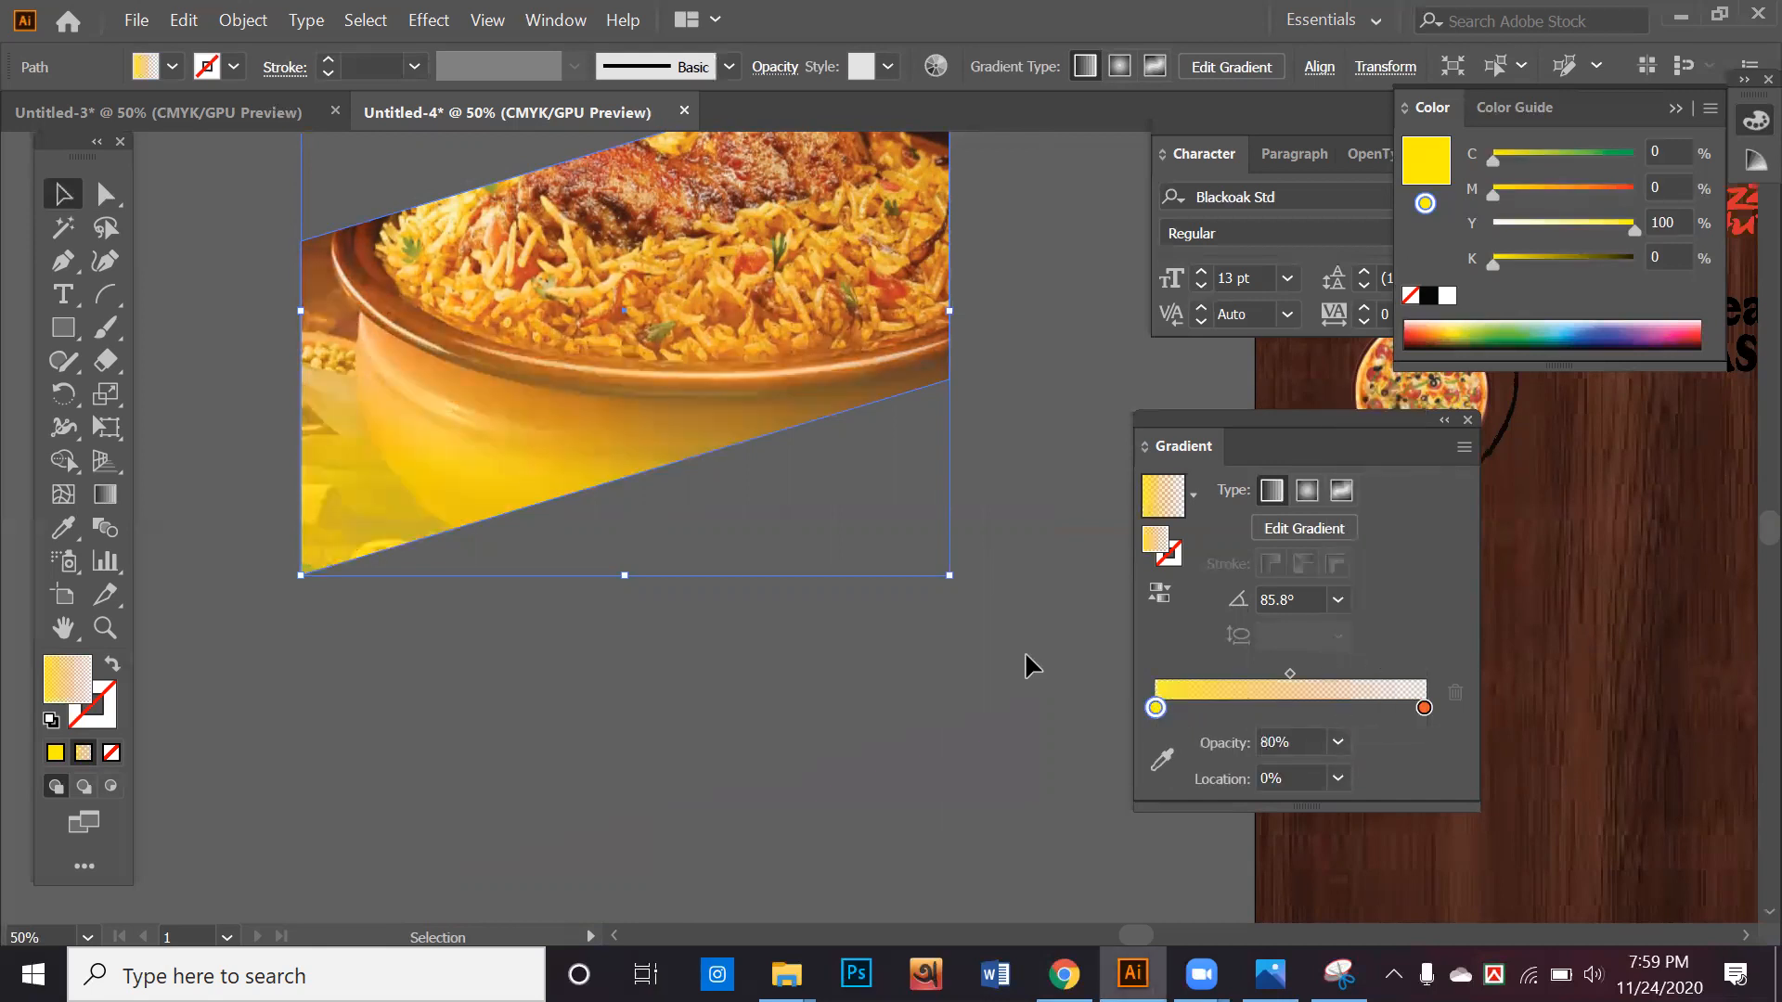
pyautogui.click(1022, 699)
pyautogui.scroll(2, 1023, 699)
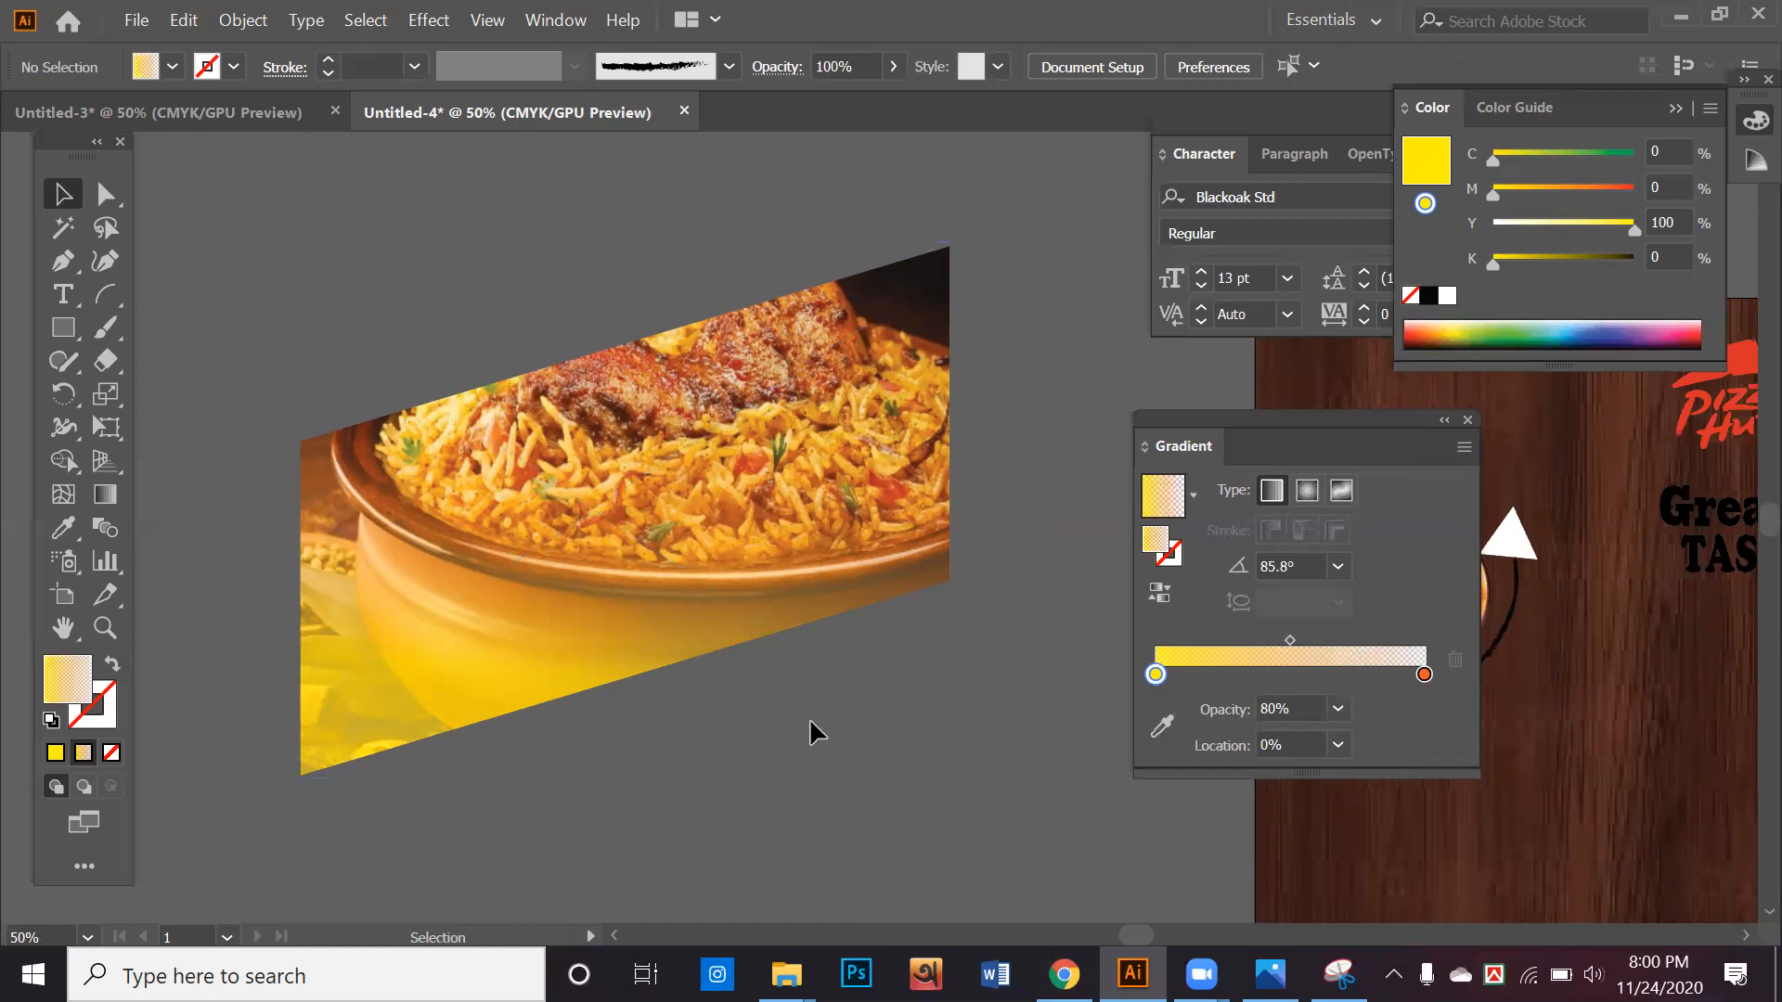
pyautogui.scroll(2, 809, 716)
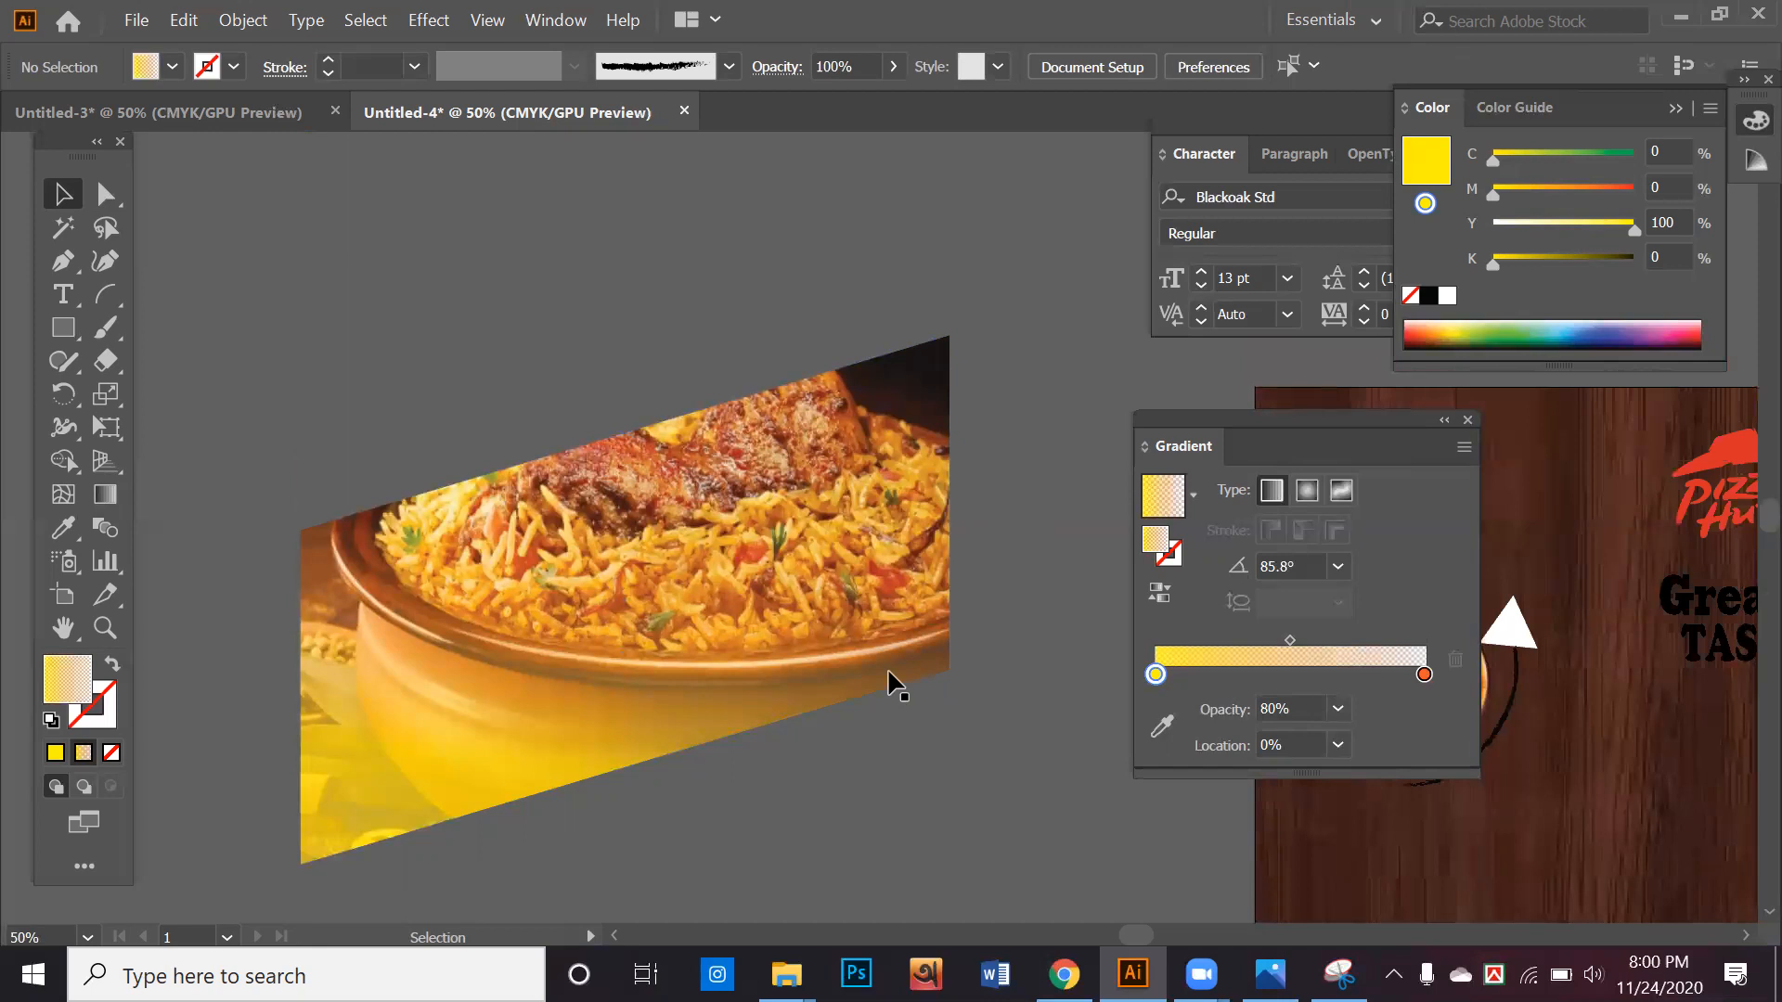
# Switch to Chrome and save the previewed black and yellow business flyer image as a JPEG under its suggested file name
pyautogui.hotkey('alt', 'Tab')
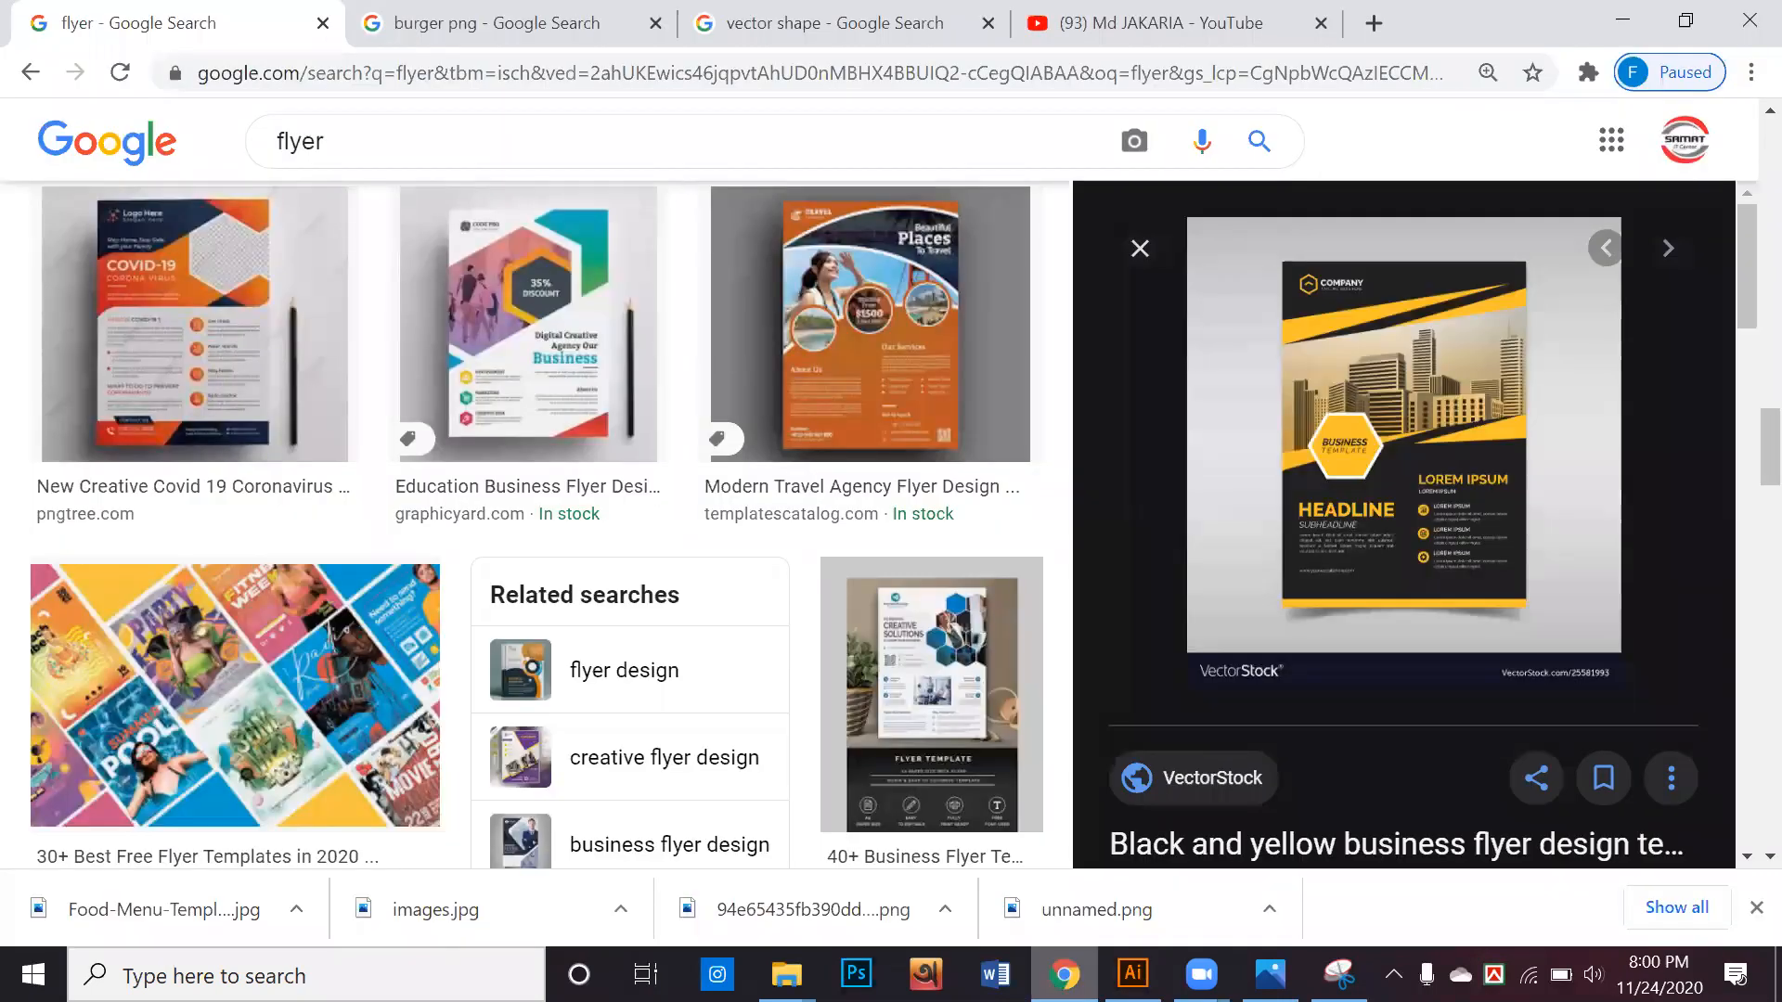
pyautogui.scroll(2, 1257, 585)
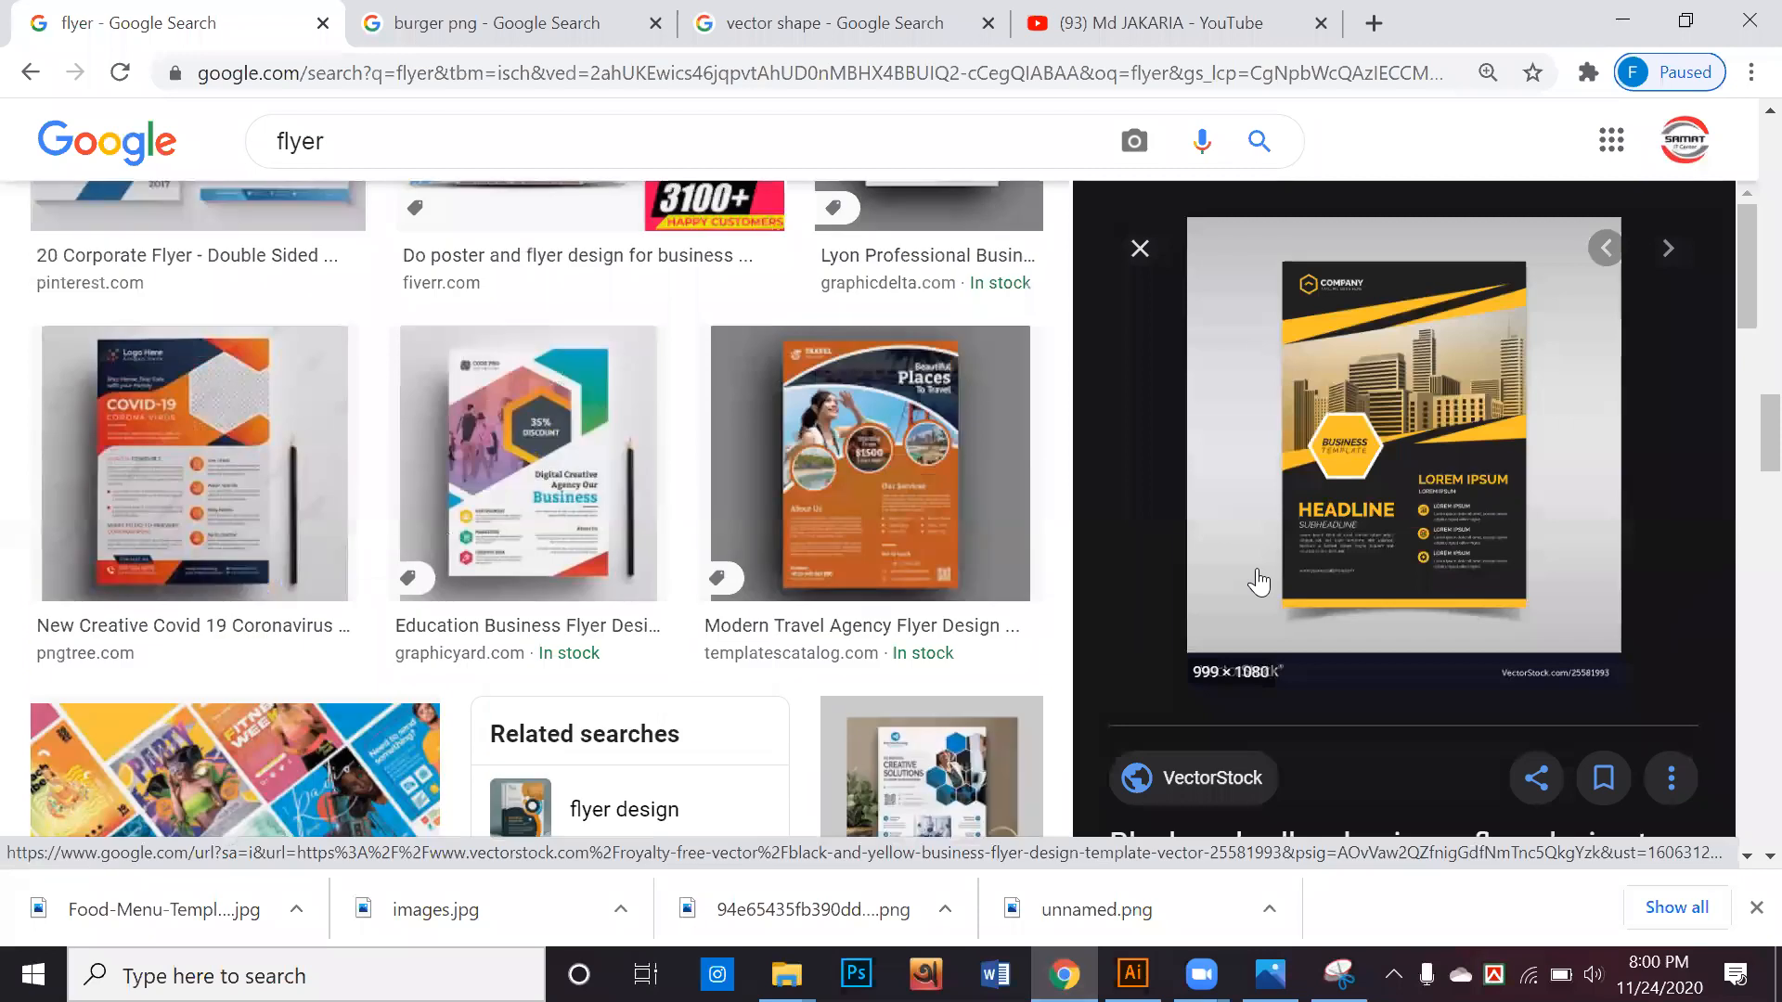
pyautogui.rightClick(1441, 358)
pyautogui.click(1428, 604)
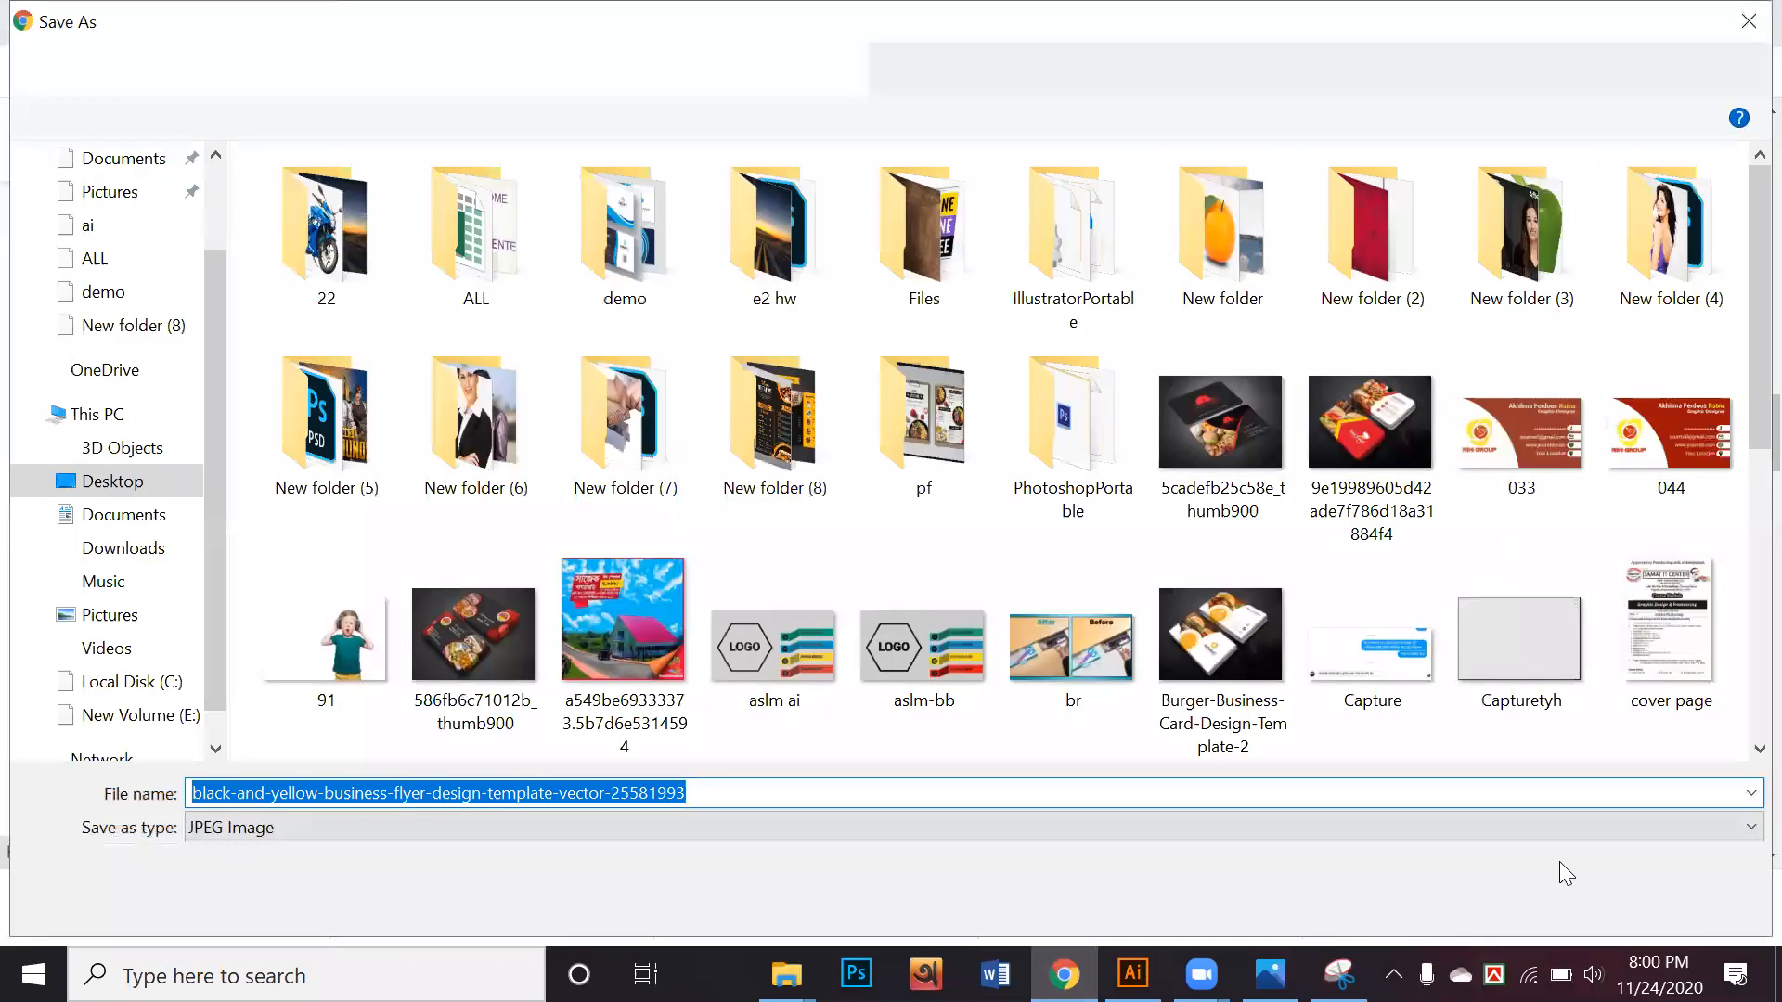
pyautogui.click(1576, 901)
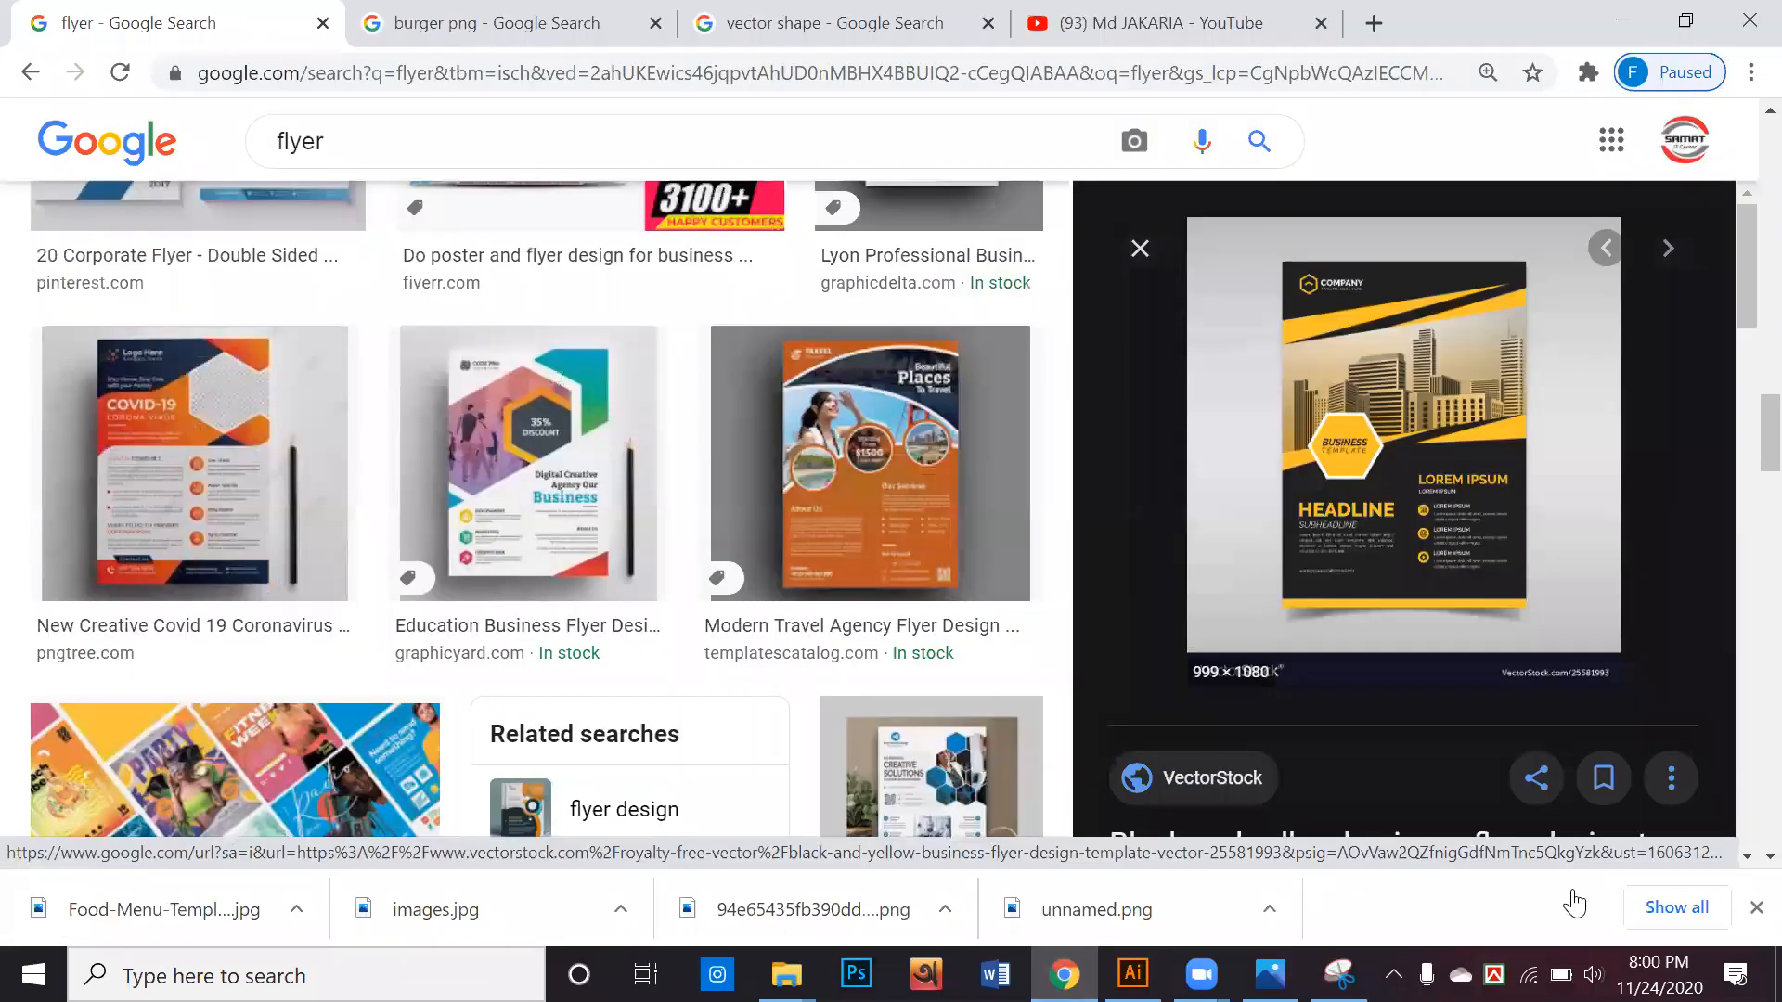
# Preview the related Freepik yellow "Your Business Strategy" flyer and save its image to the Desktop as images (1)
pyautogui.scroll(-5, 1299, 509)
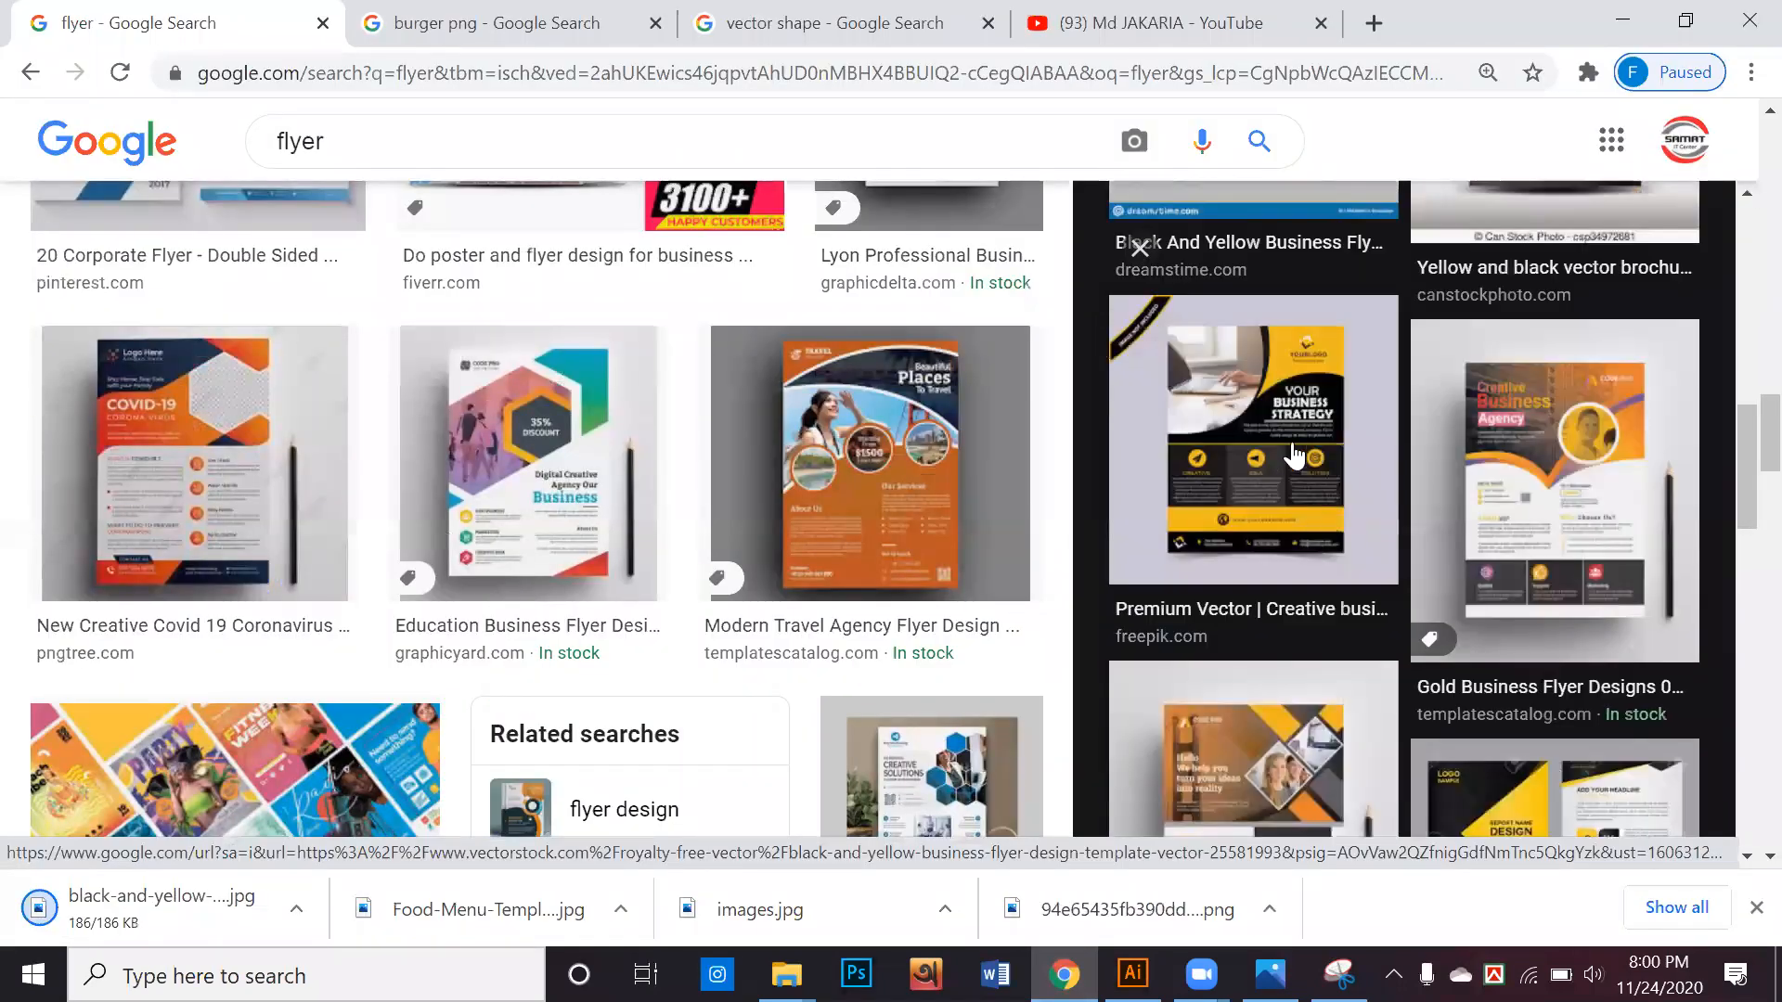
pyautogui.click(1293, 455)
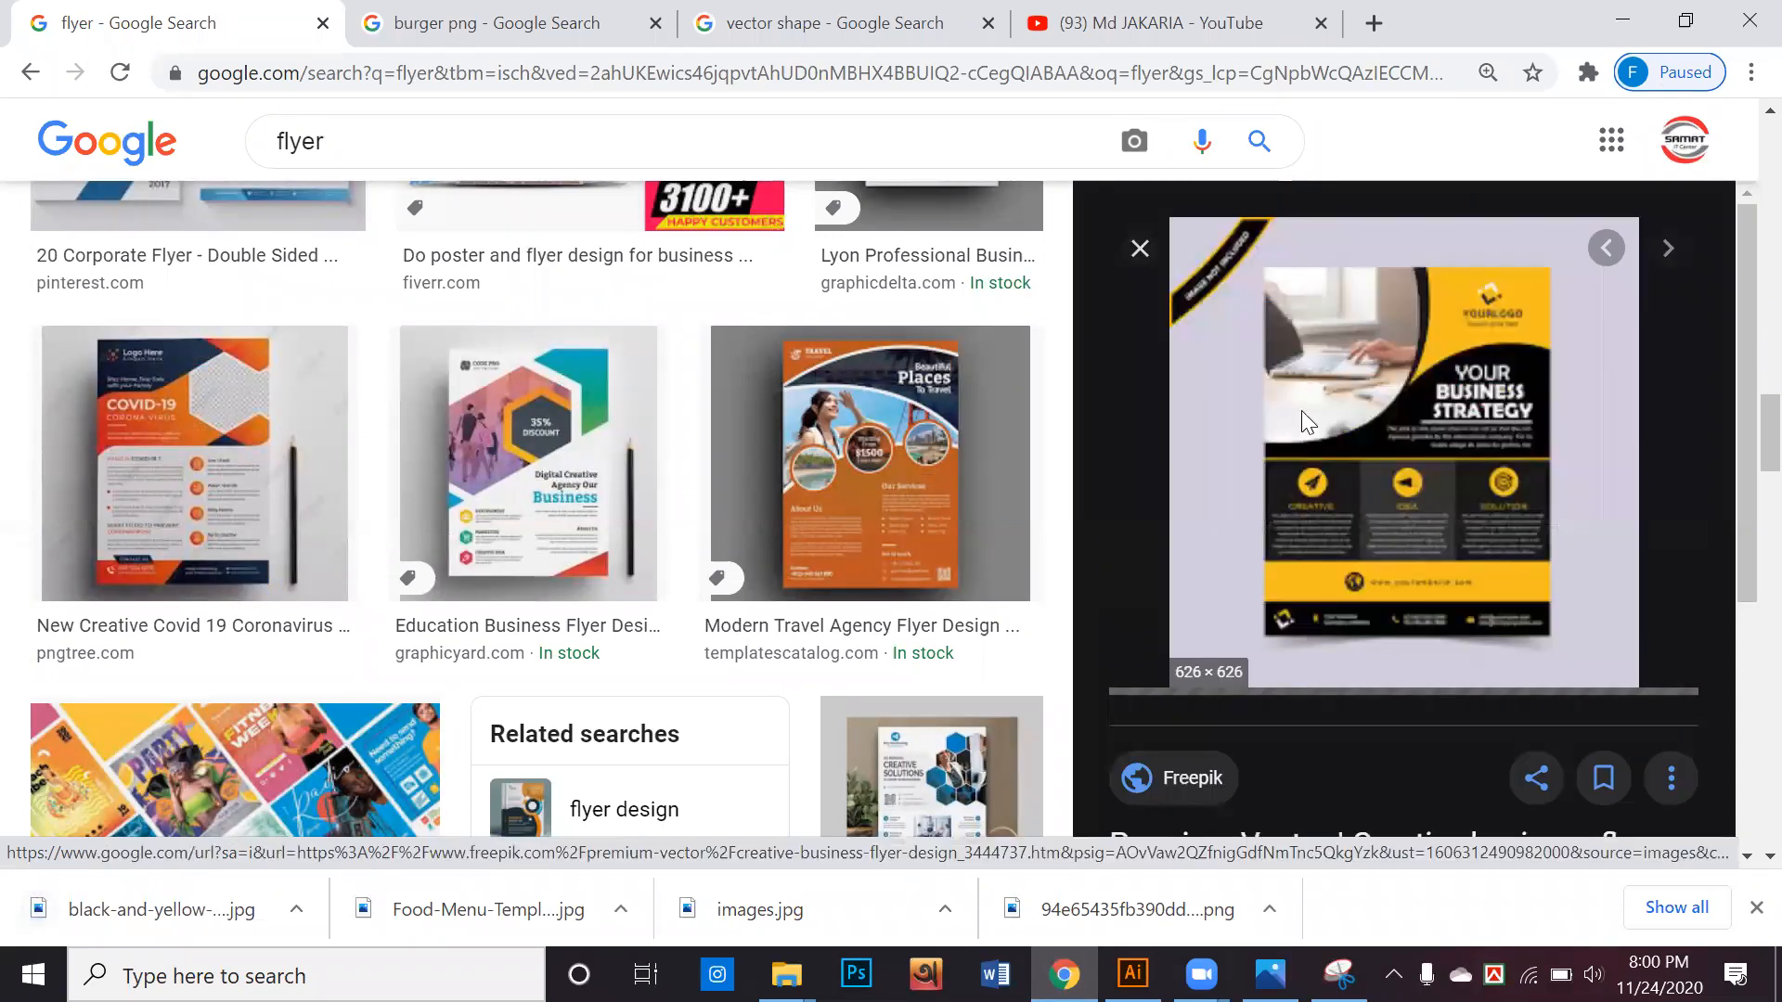
pyautogui.rightClick(1299, 410)
pyautogui.click(1380, 692)
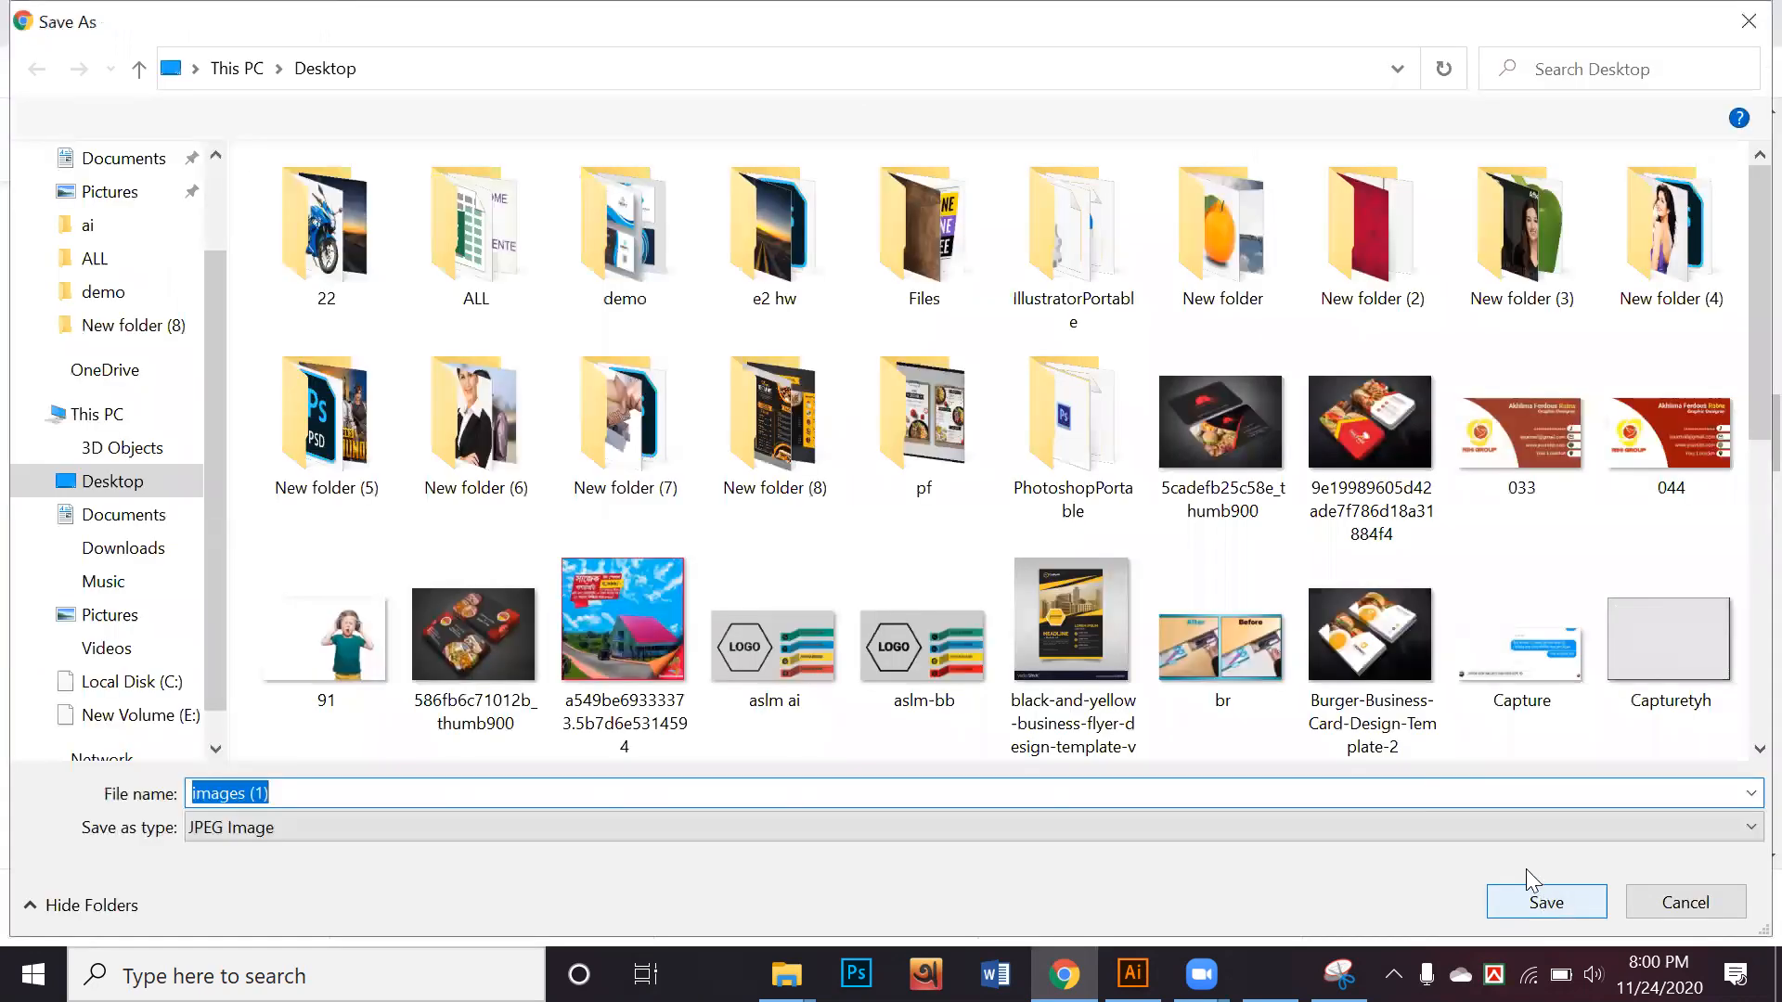
pyautogui.click(1533, 897)
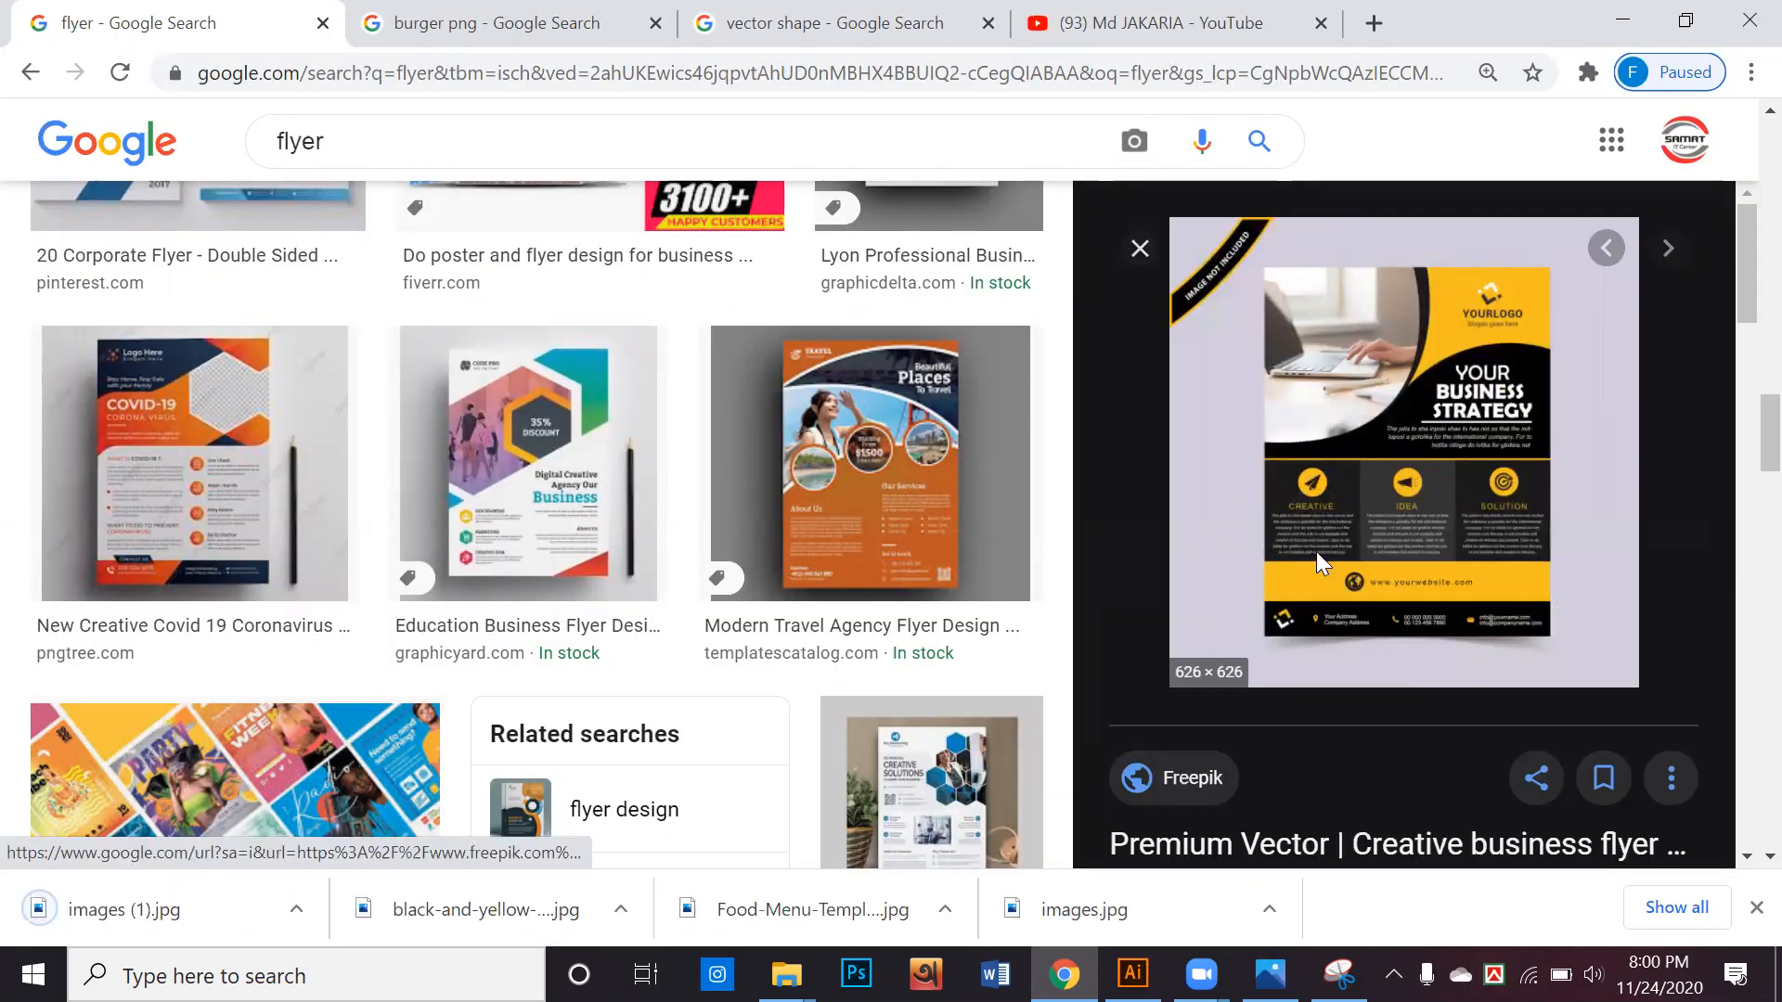
# Browse the related images and main flyer results for more layout references, previewing the "1 High Quality Flyer Design Services" image
pyautogui.scroll(-8, 1317, 553)
pyautogui.scroll(-10, 1317, 561)
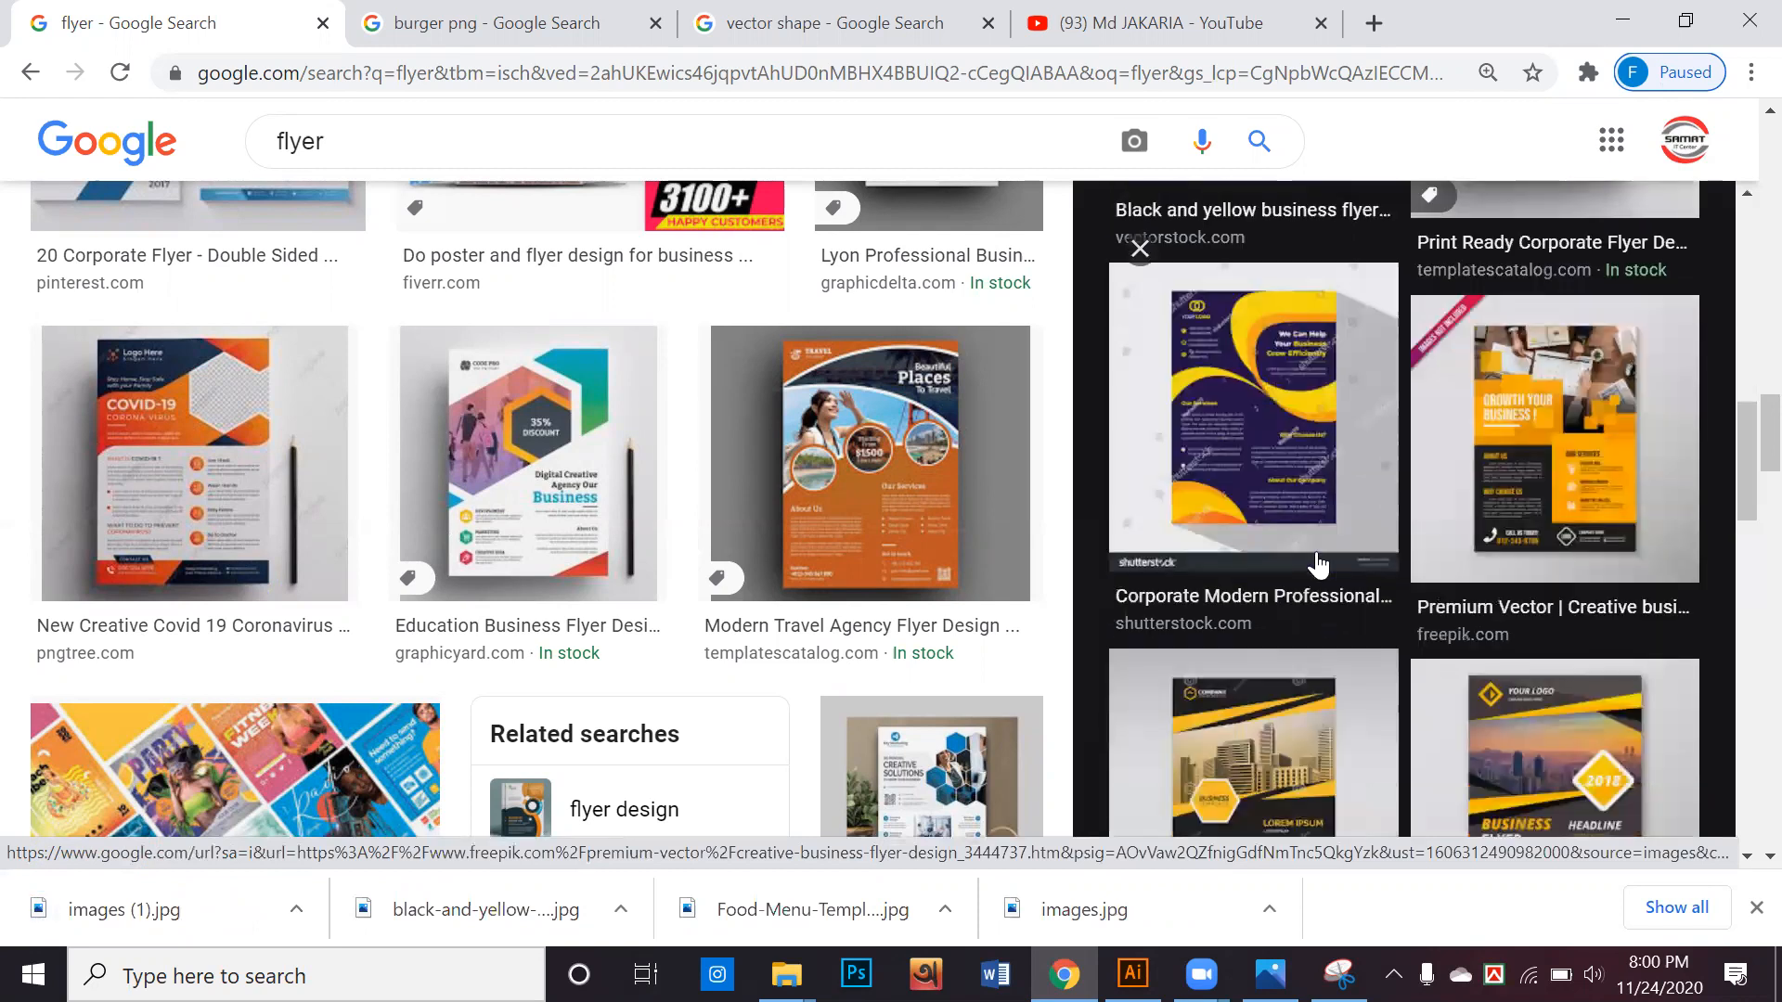
pyautogui.scroll(-1, 1376, 543)
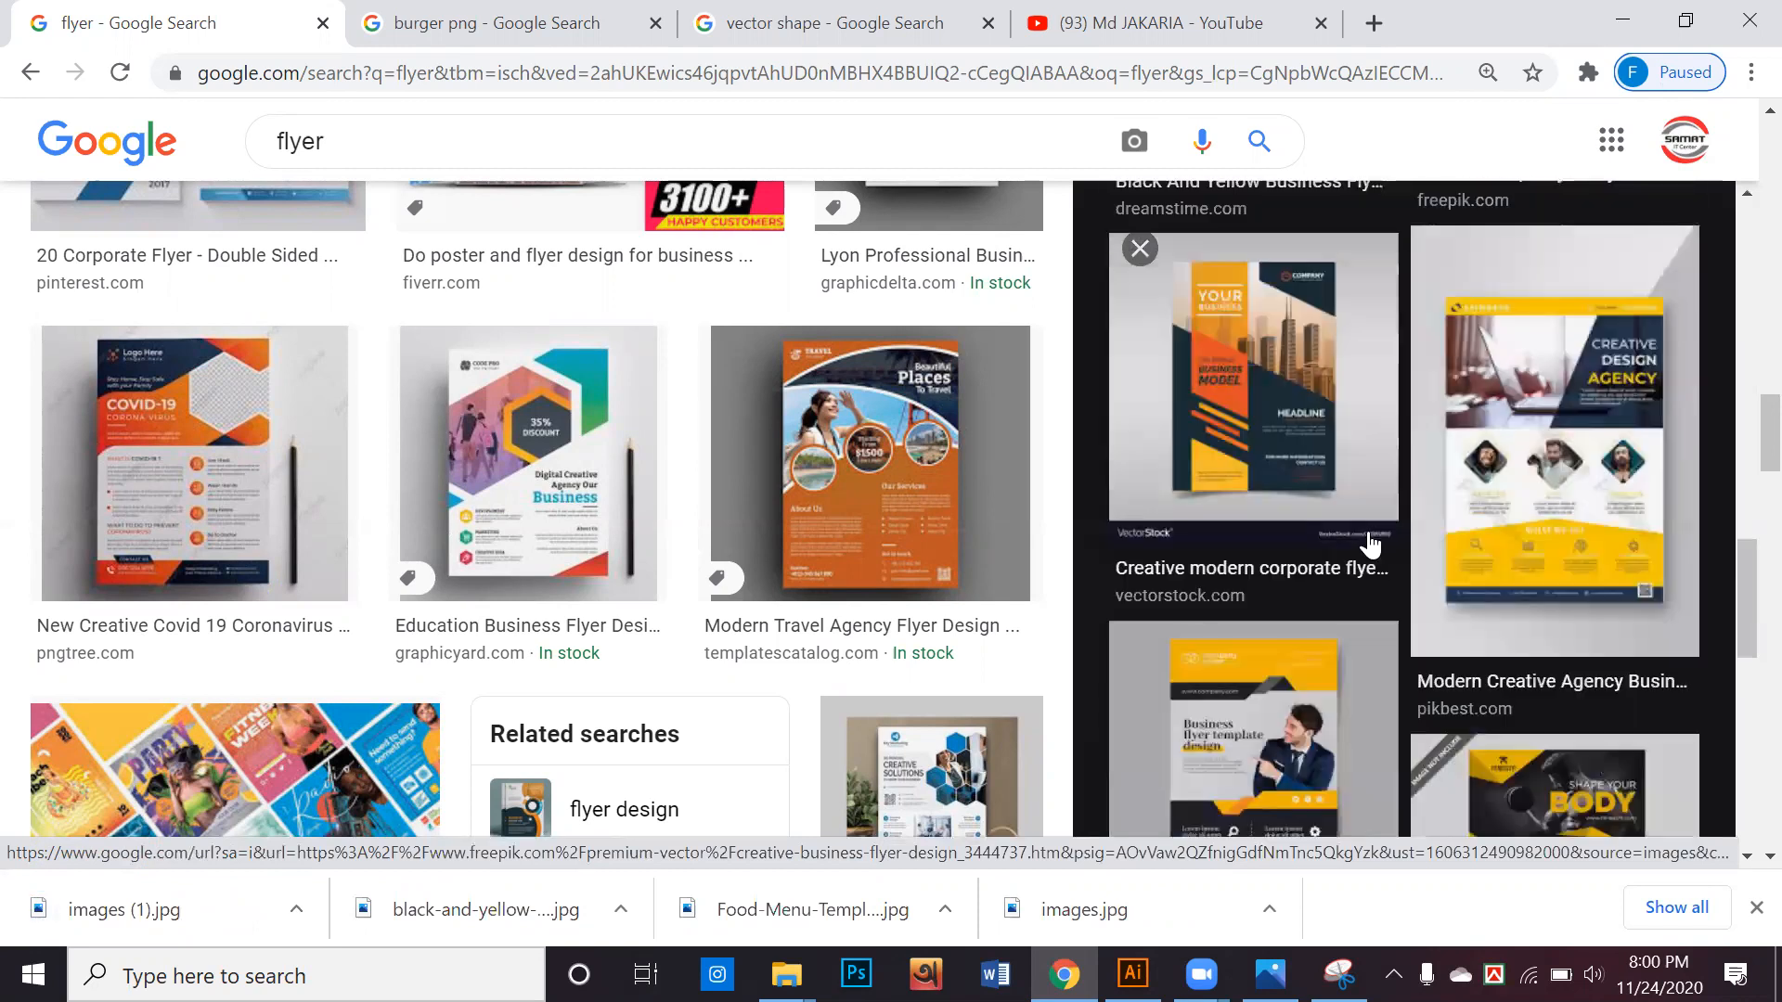
pyautogui.scroll(-1, 1370, 542)
pyautogui.scroll(-4, 1368, 541)
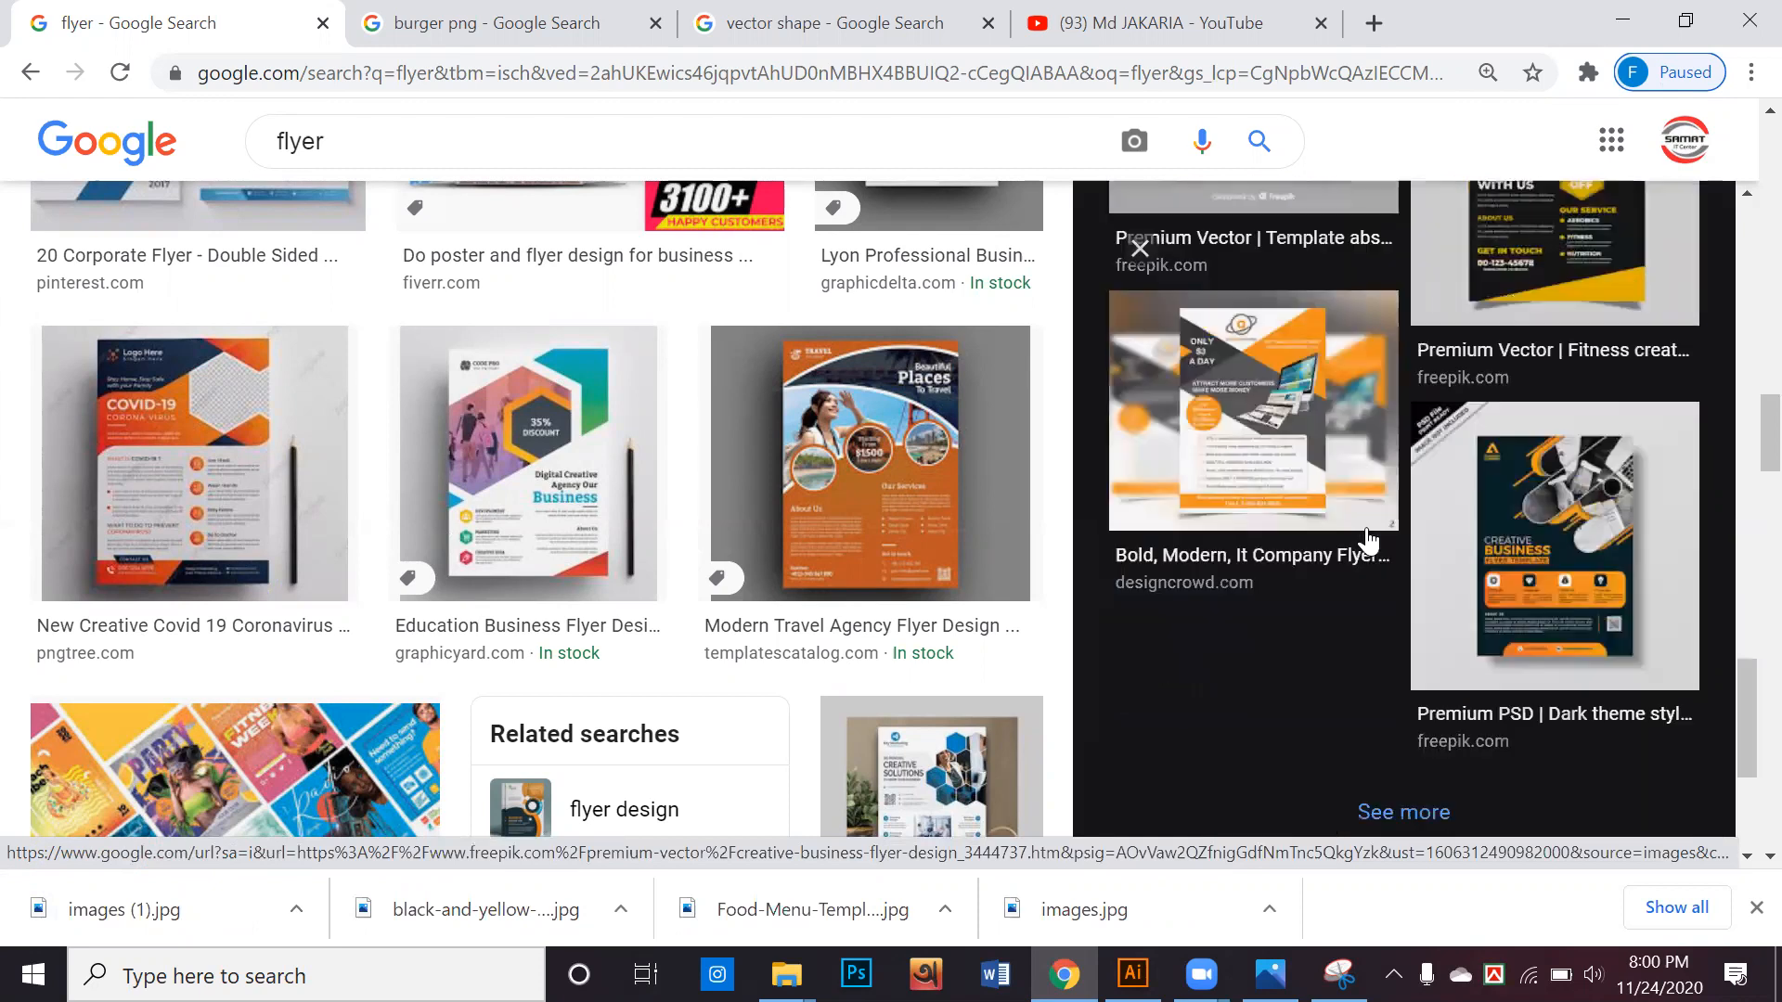
pyautogui.scroll(-1, 1366, 527)
pyautogui.scroll(-2, 1366, 525)
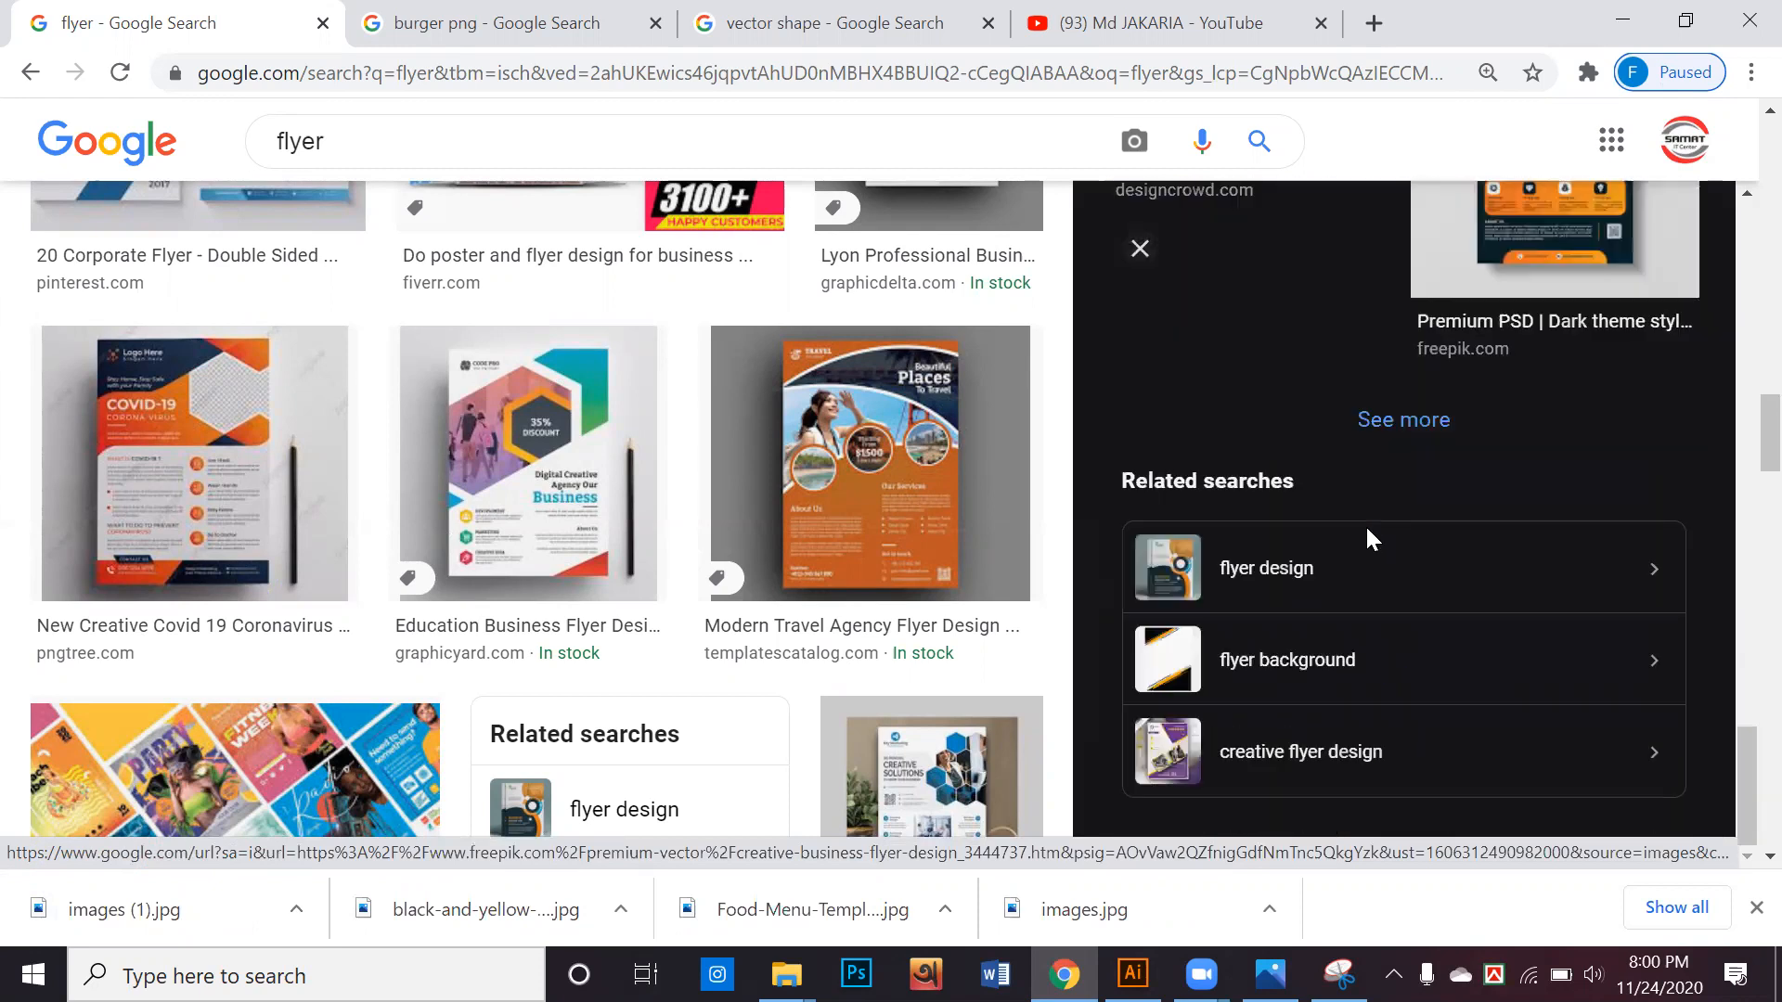
pyautogui.scroll(-10, 965, 547)
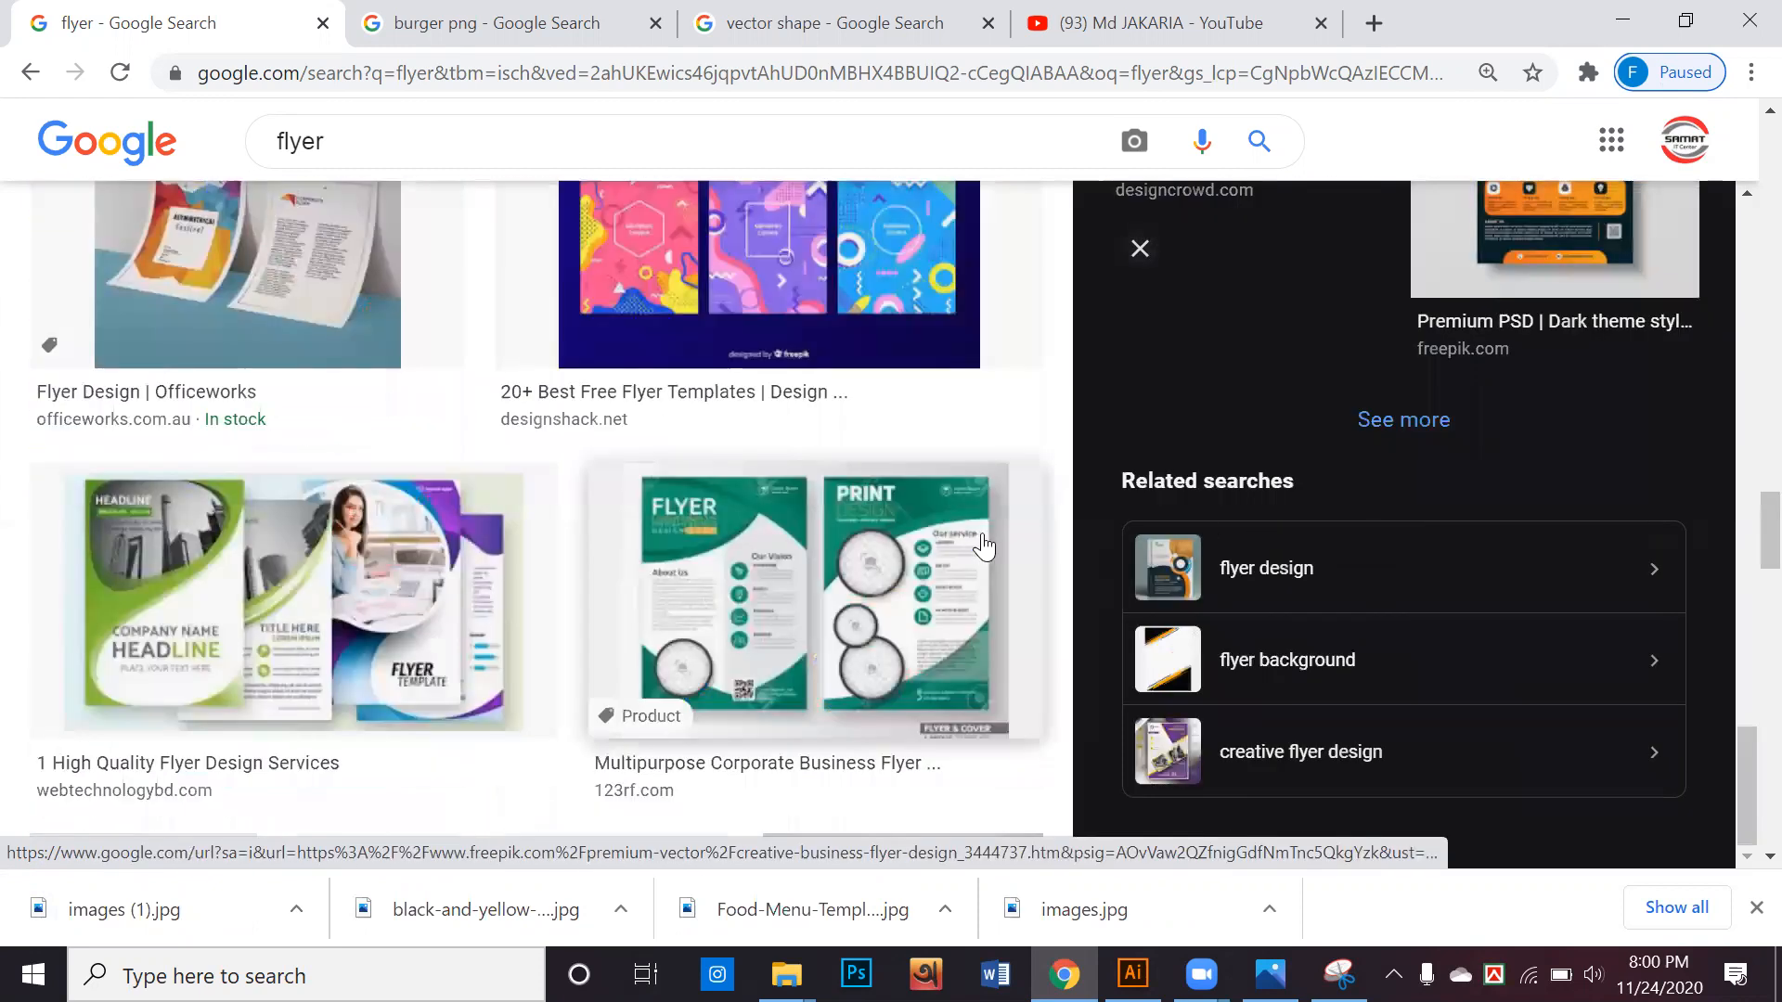
pyautogui.scroll(-1, 947, 543)
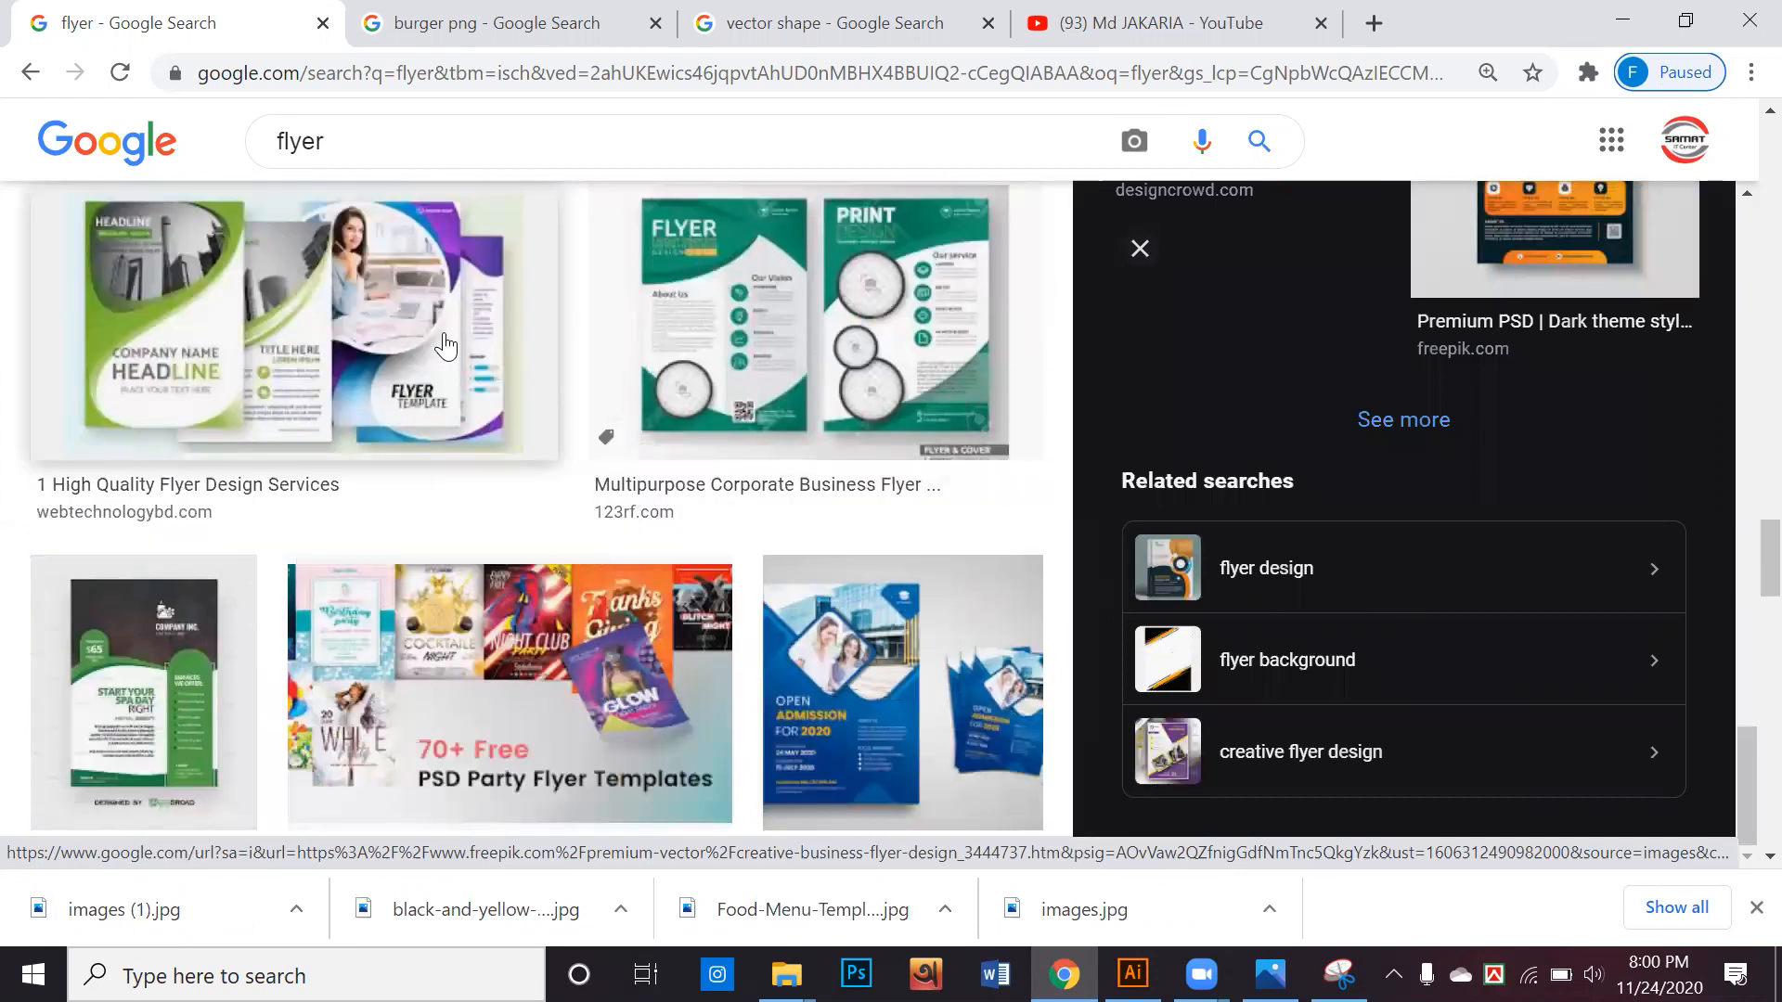
pyautogui.click(440, 345)
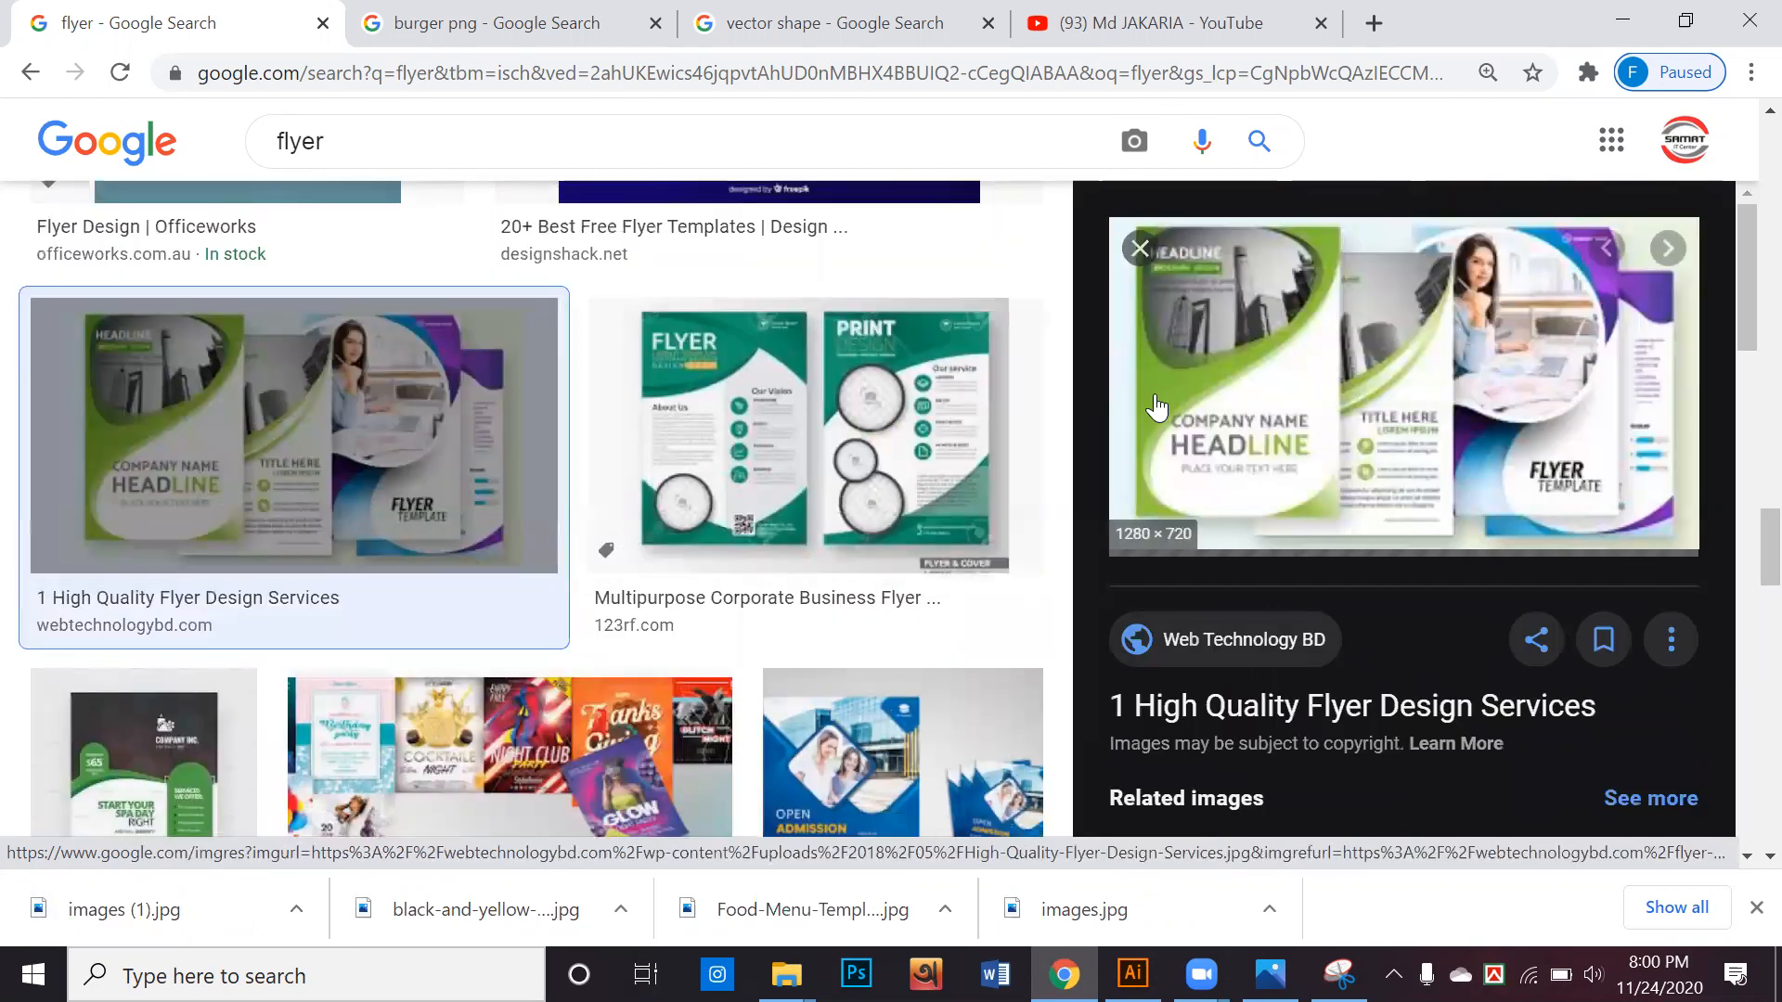
pyautogui.scroll(-5, 1027, 449)
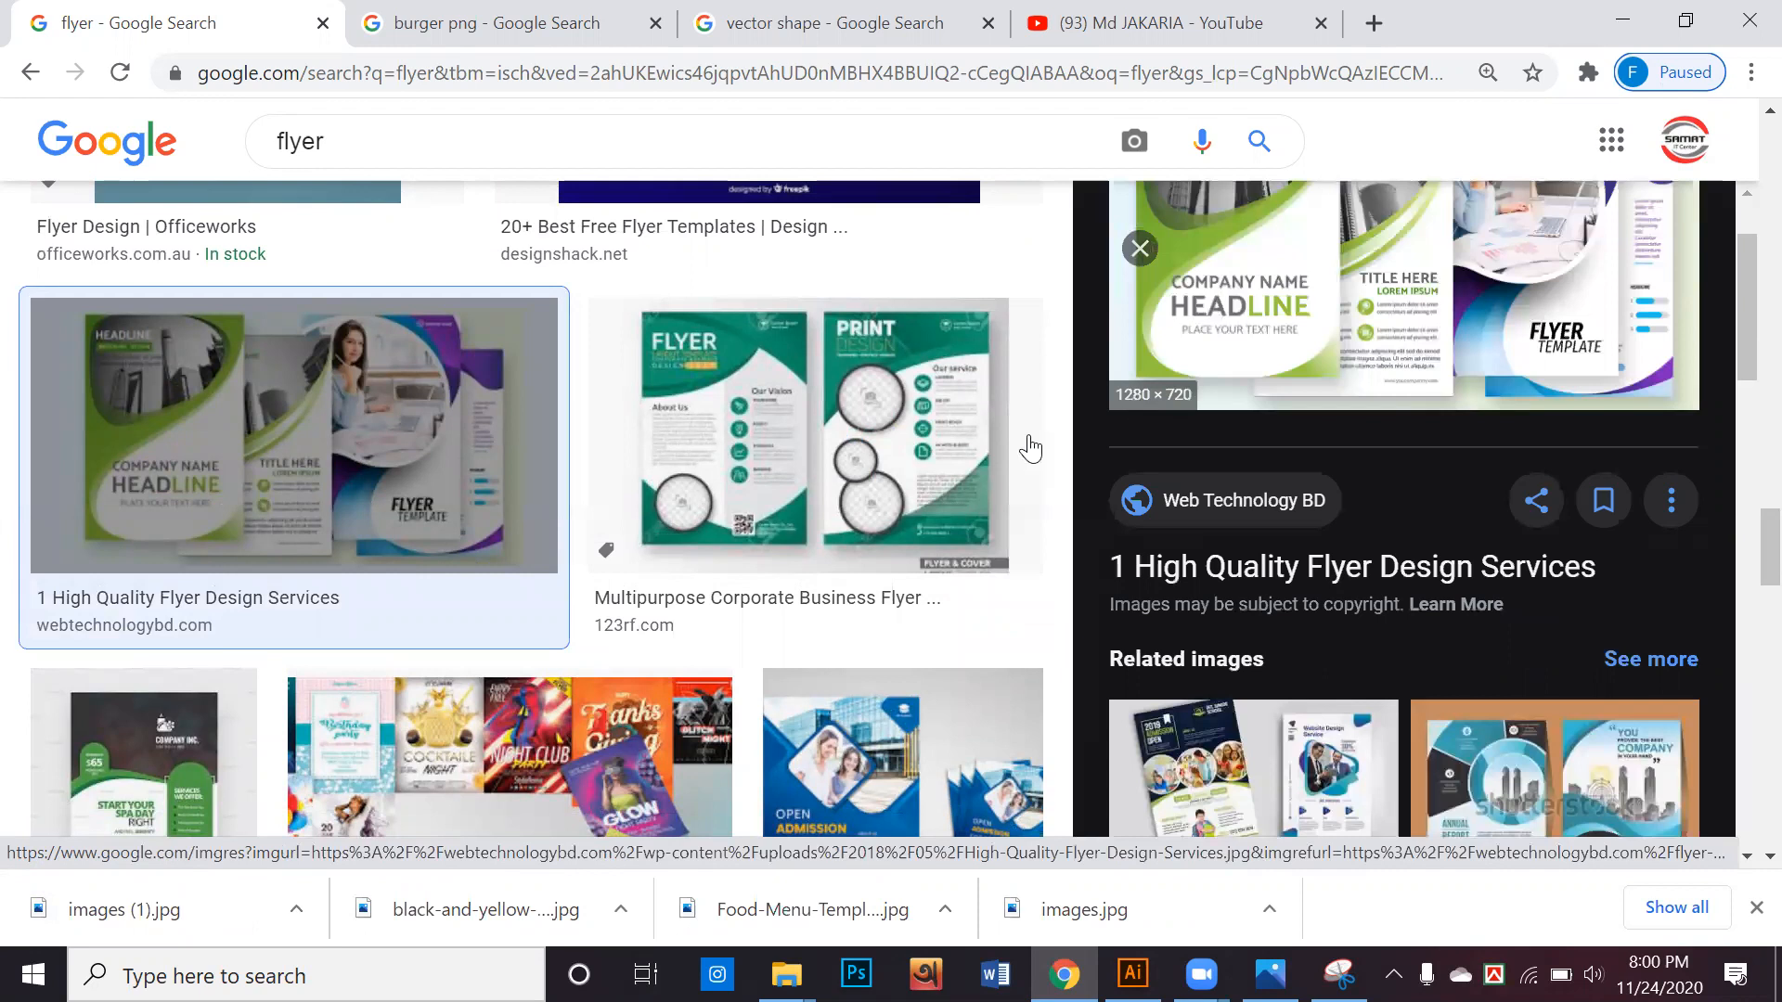
pyautogui.scroll(-7, 751, 526)
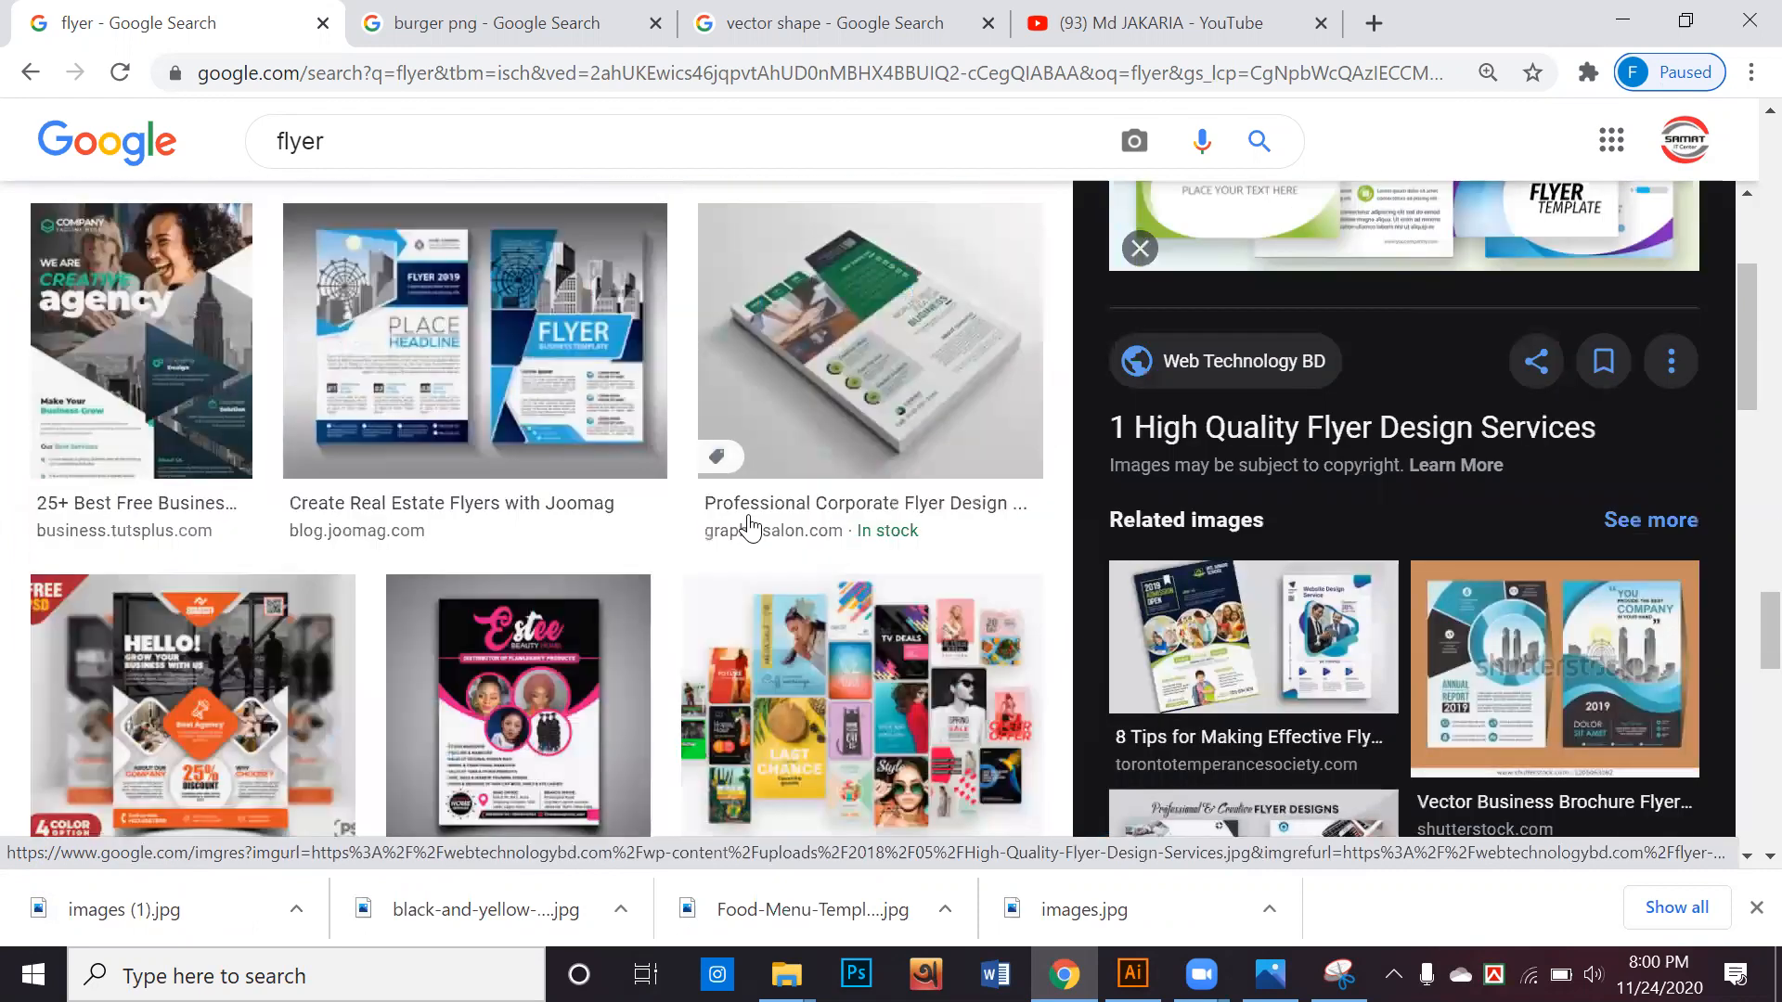
# Preview the orange "Creative Business Flyer Design PSD" result from psd.zone and save its image as Creative-Business-Flyer-Design-PSD
pyautogui.click(280, 498)
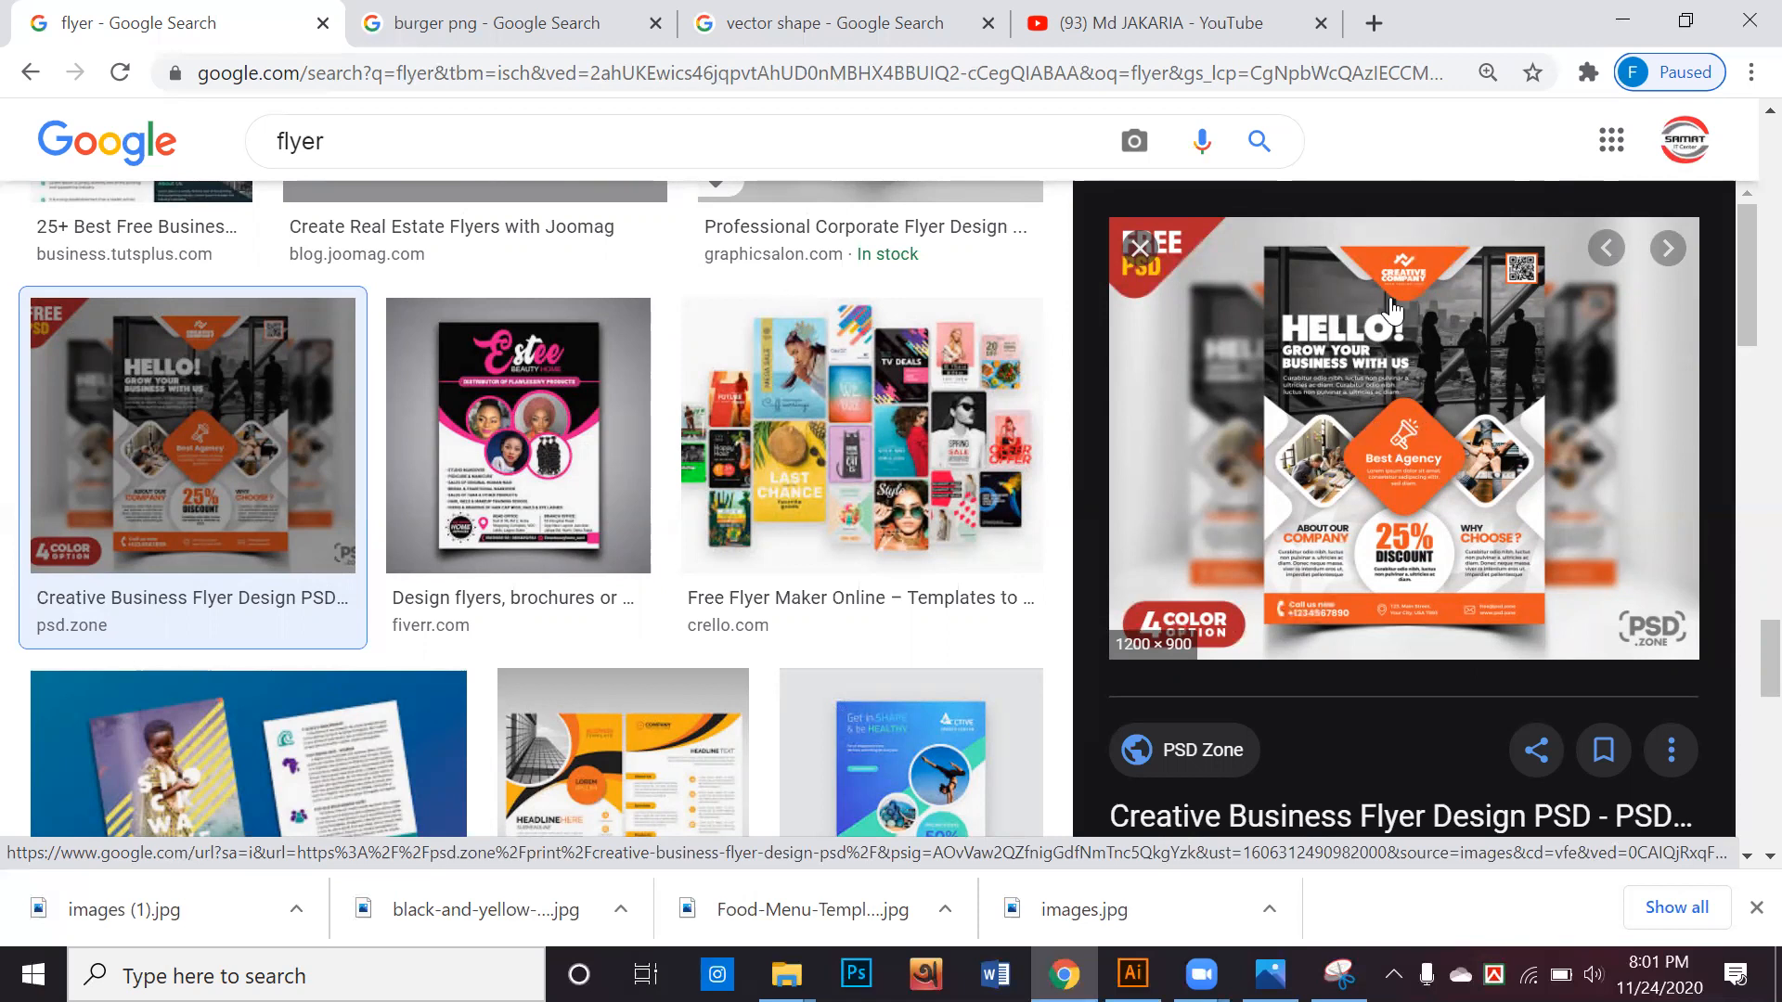
pyautogui.rightClick(1371, 343)
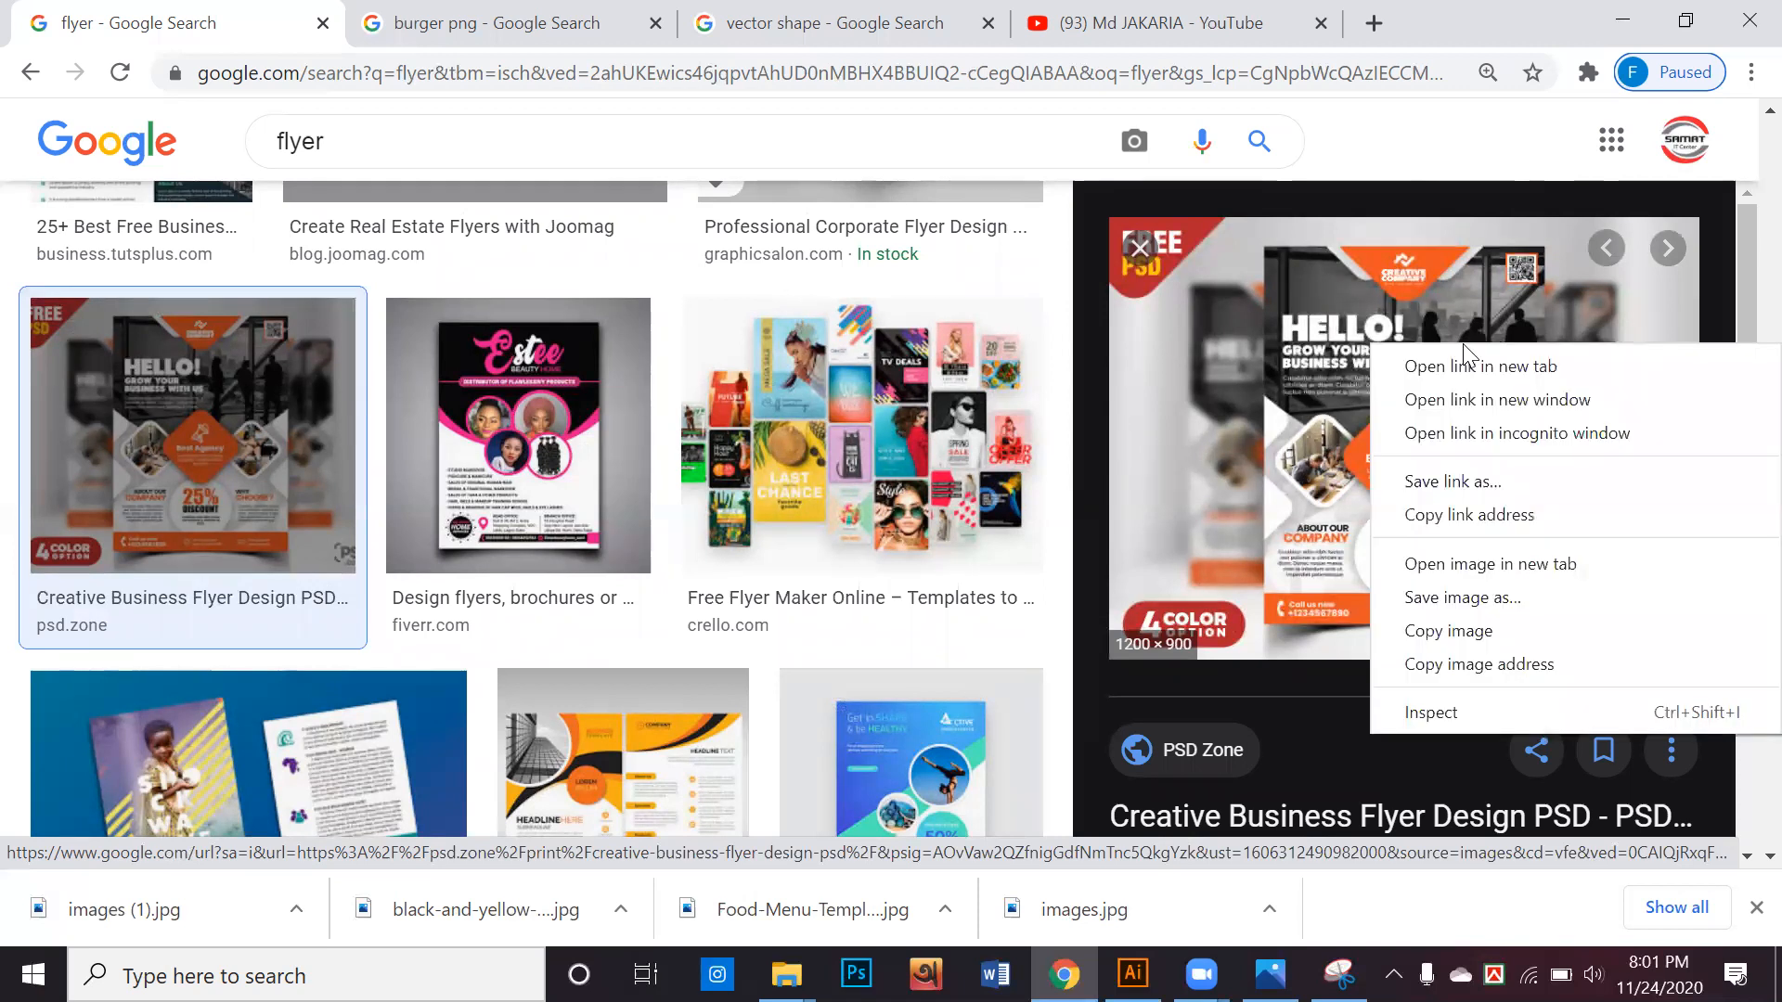
pyautogui.click(1439, 601)
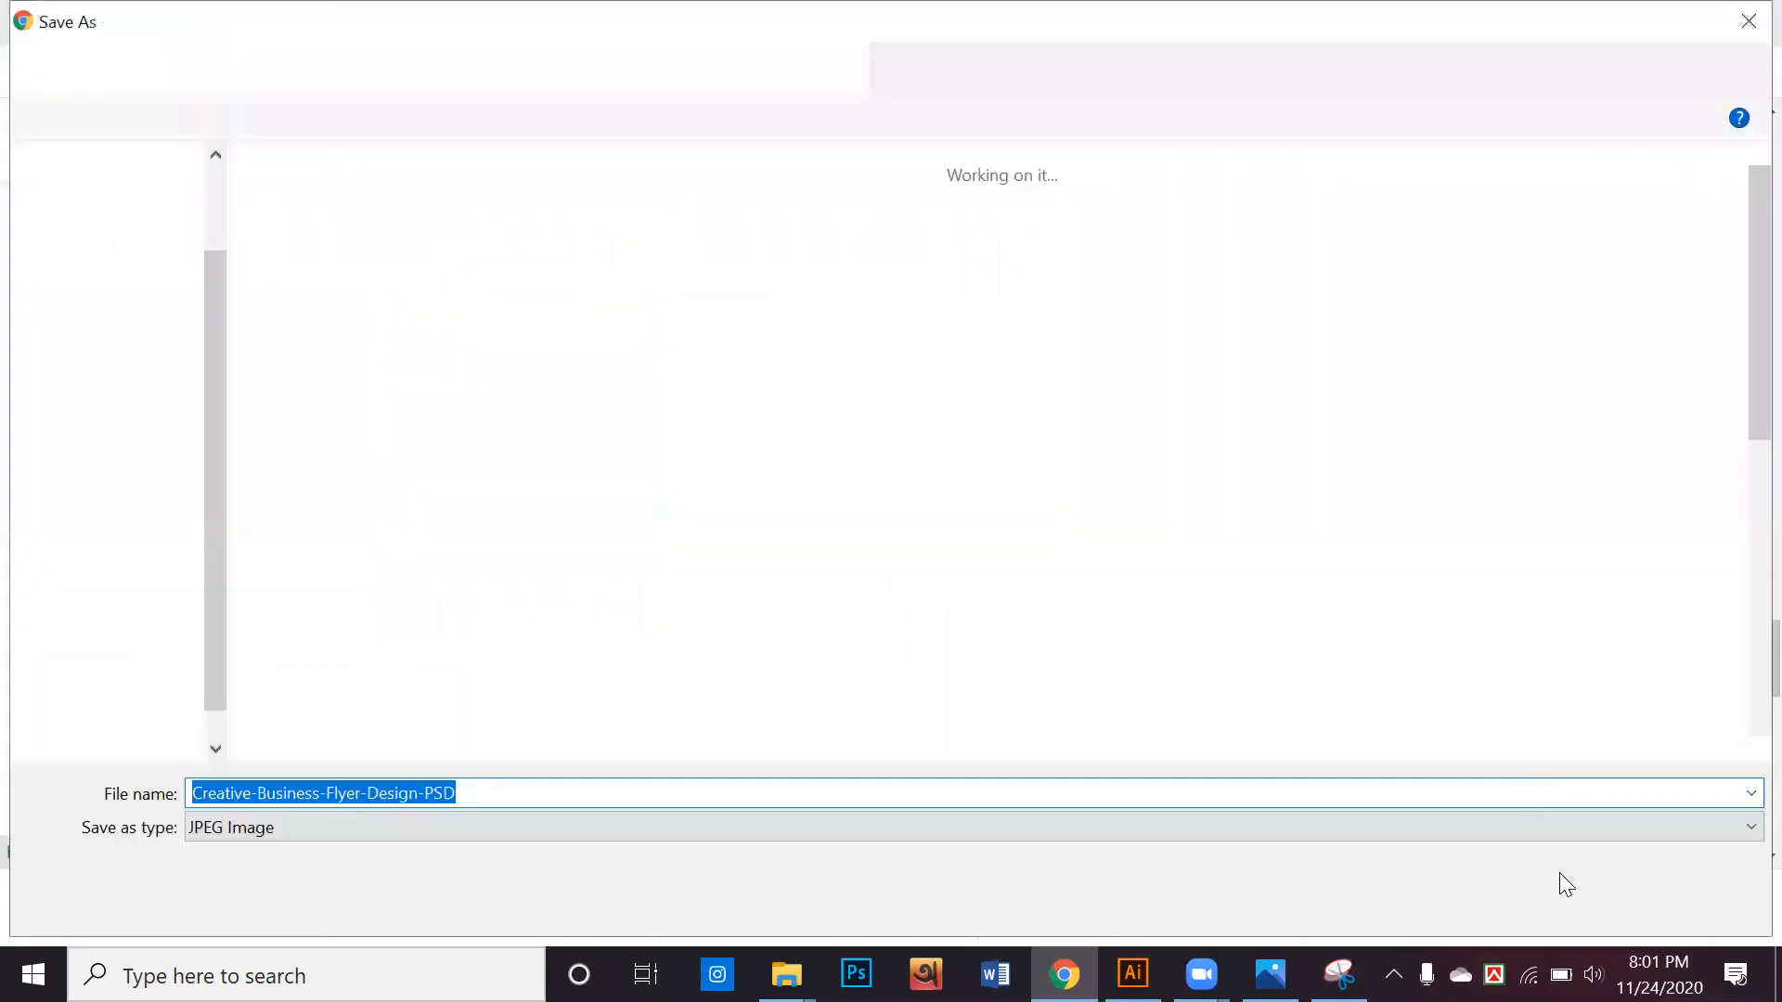
pyautogui.click(1570, 898)
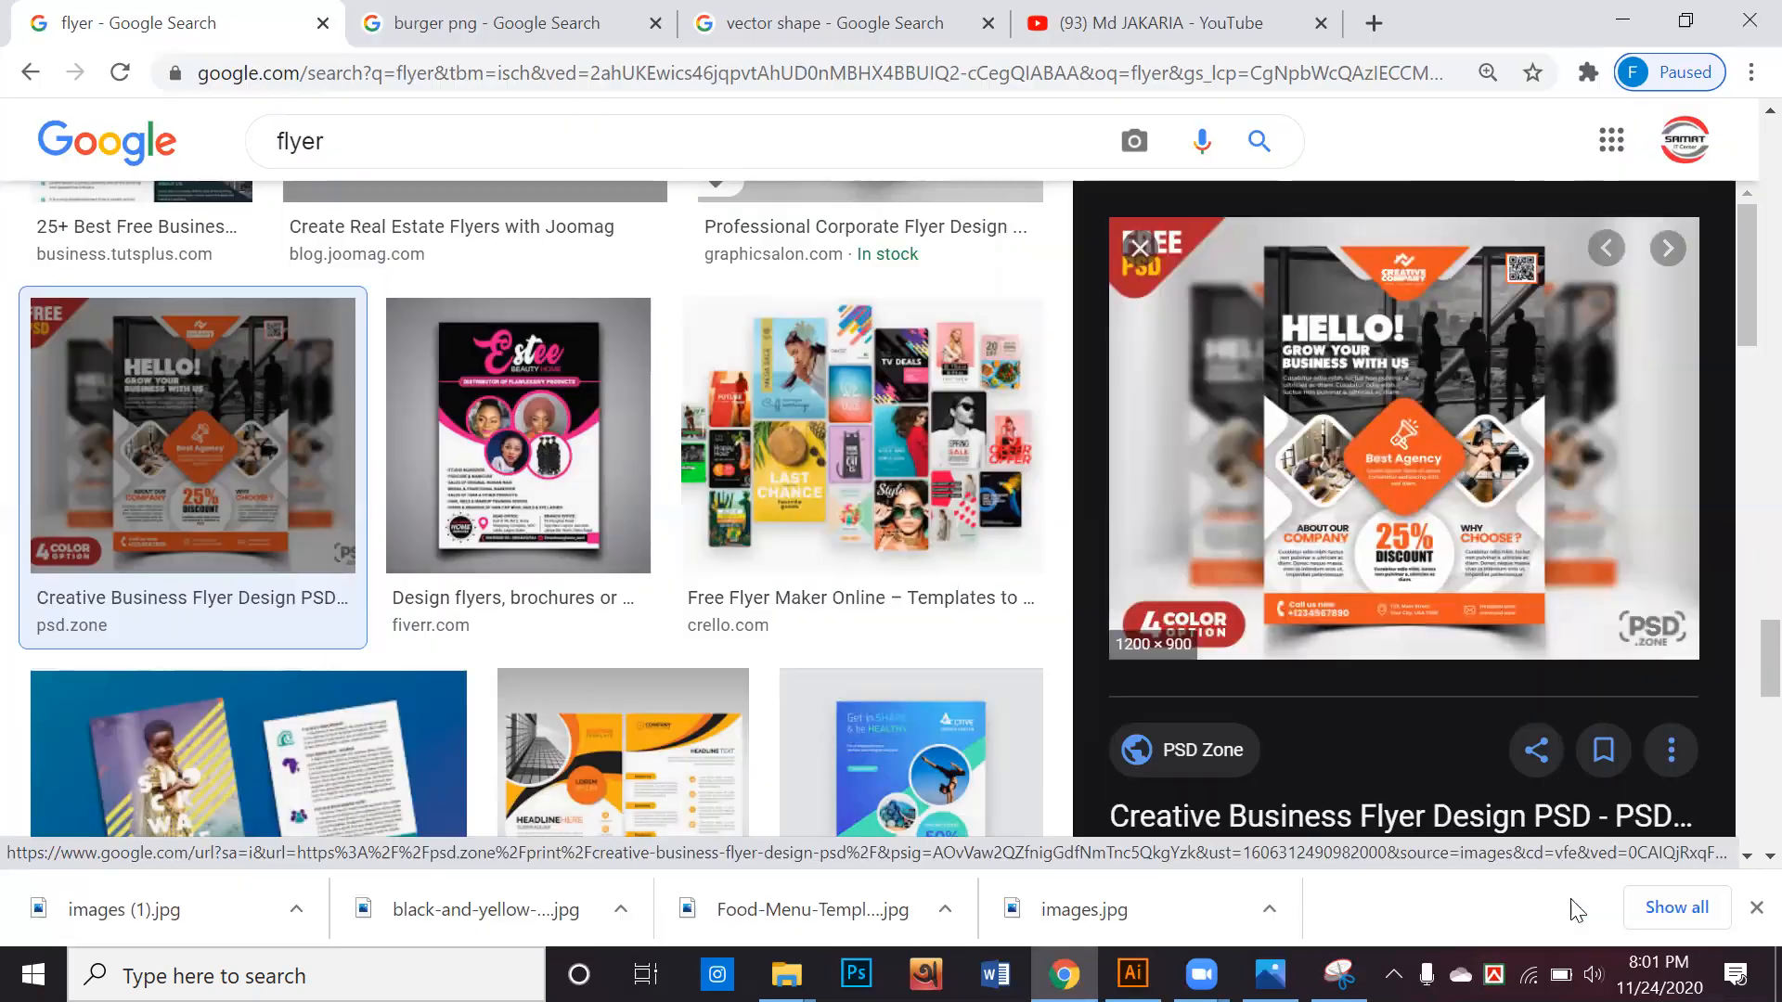
# Minimize Chrome and Illustrator to reach the desktop, open the pf folder and move its window clear of the desktop files
pyautogui.click(1661, 13)
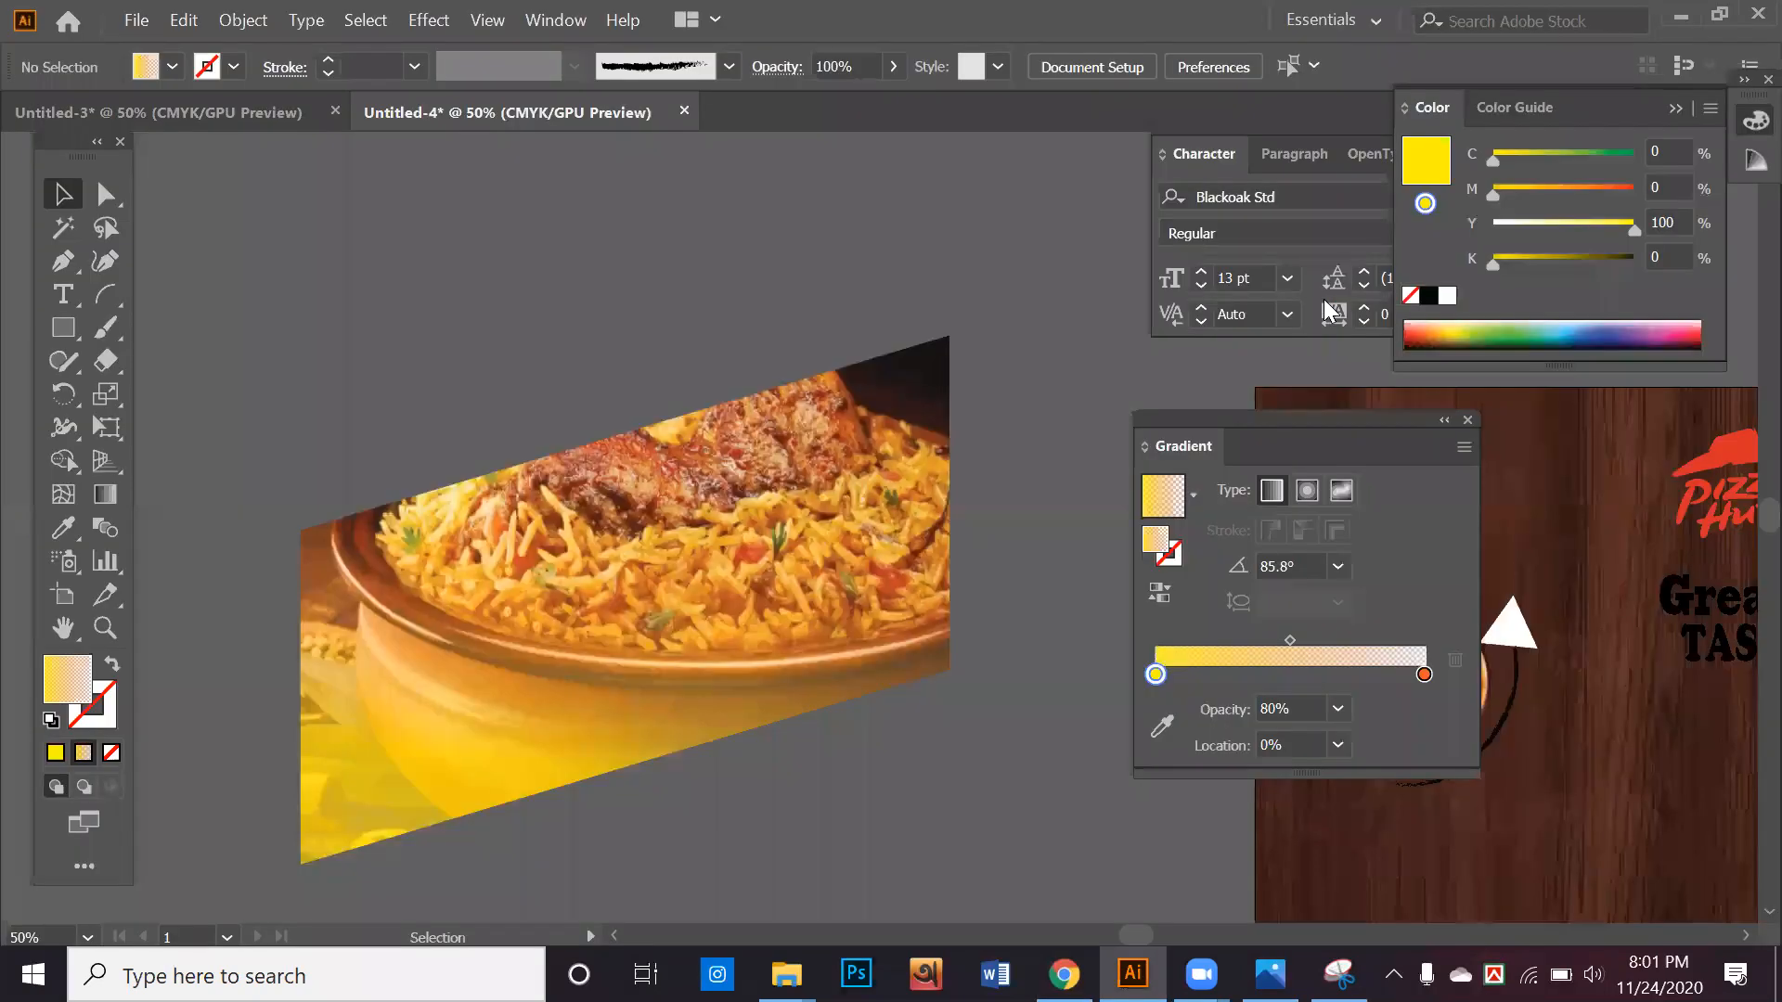
pyautogui.click(1678, 18)
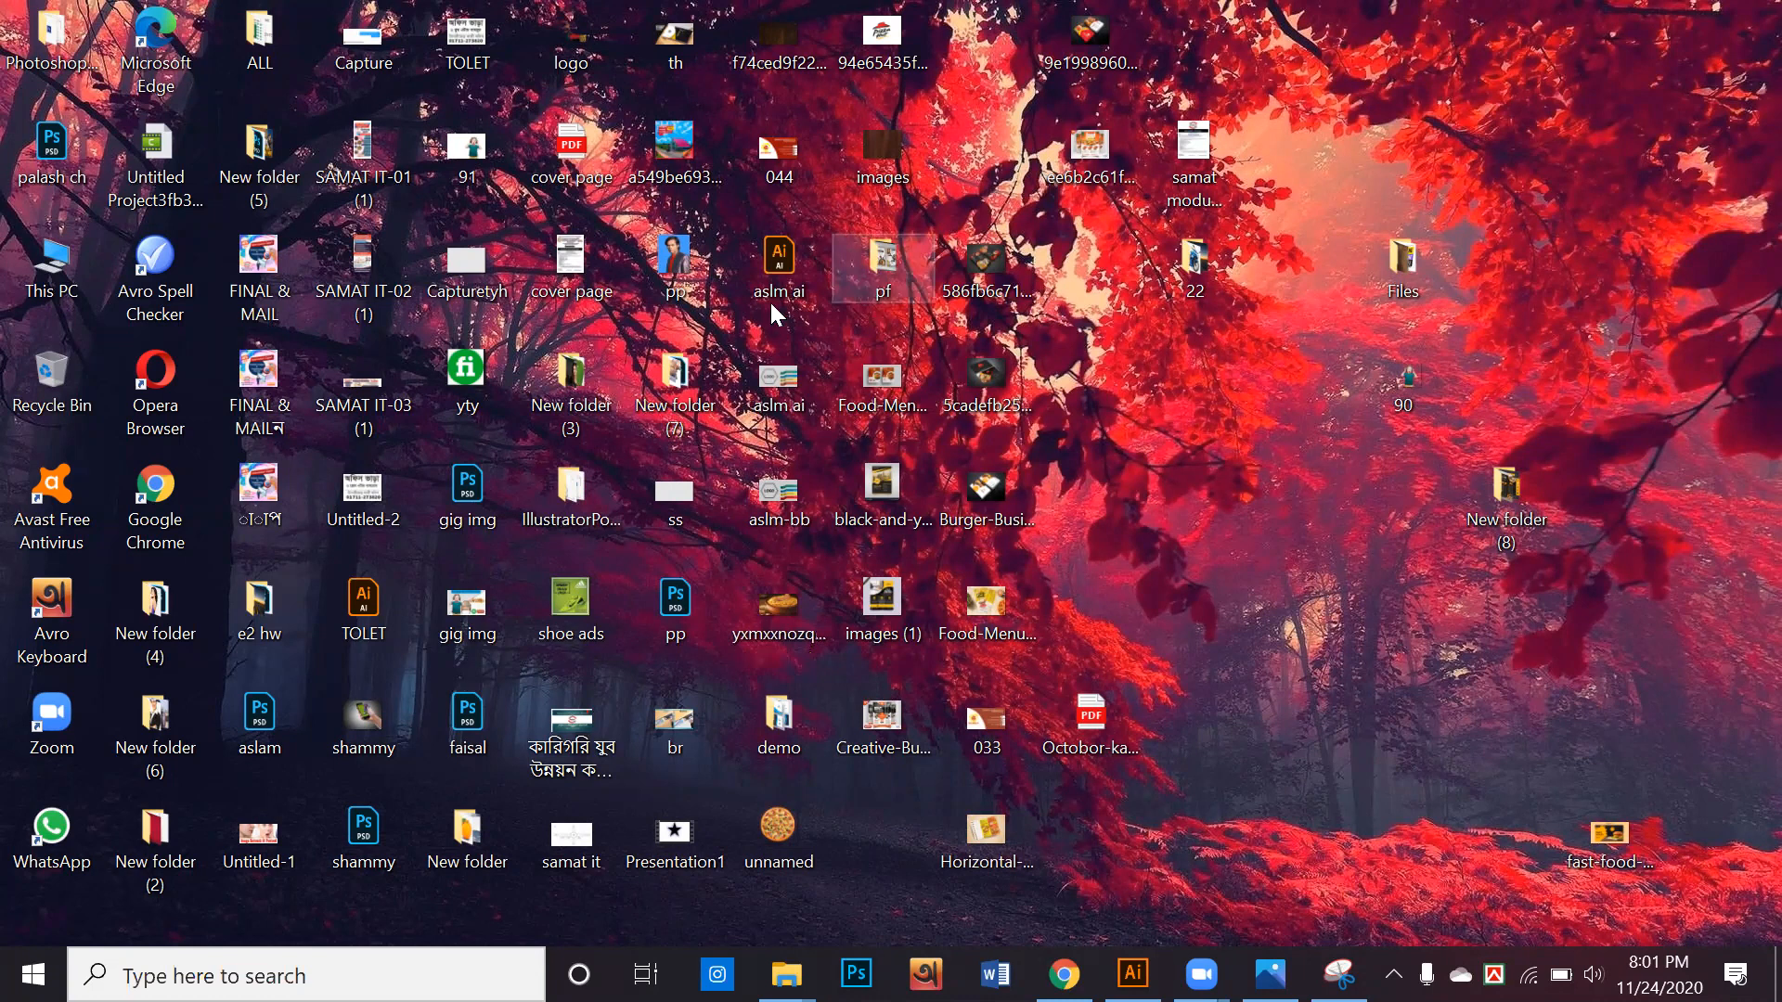
pyautogui.moveTo(1014, 13); pyautogui.dragTo(1418, 76)
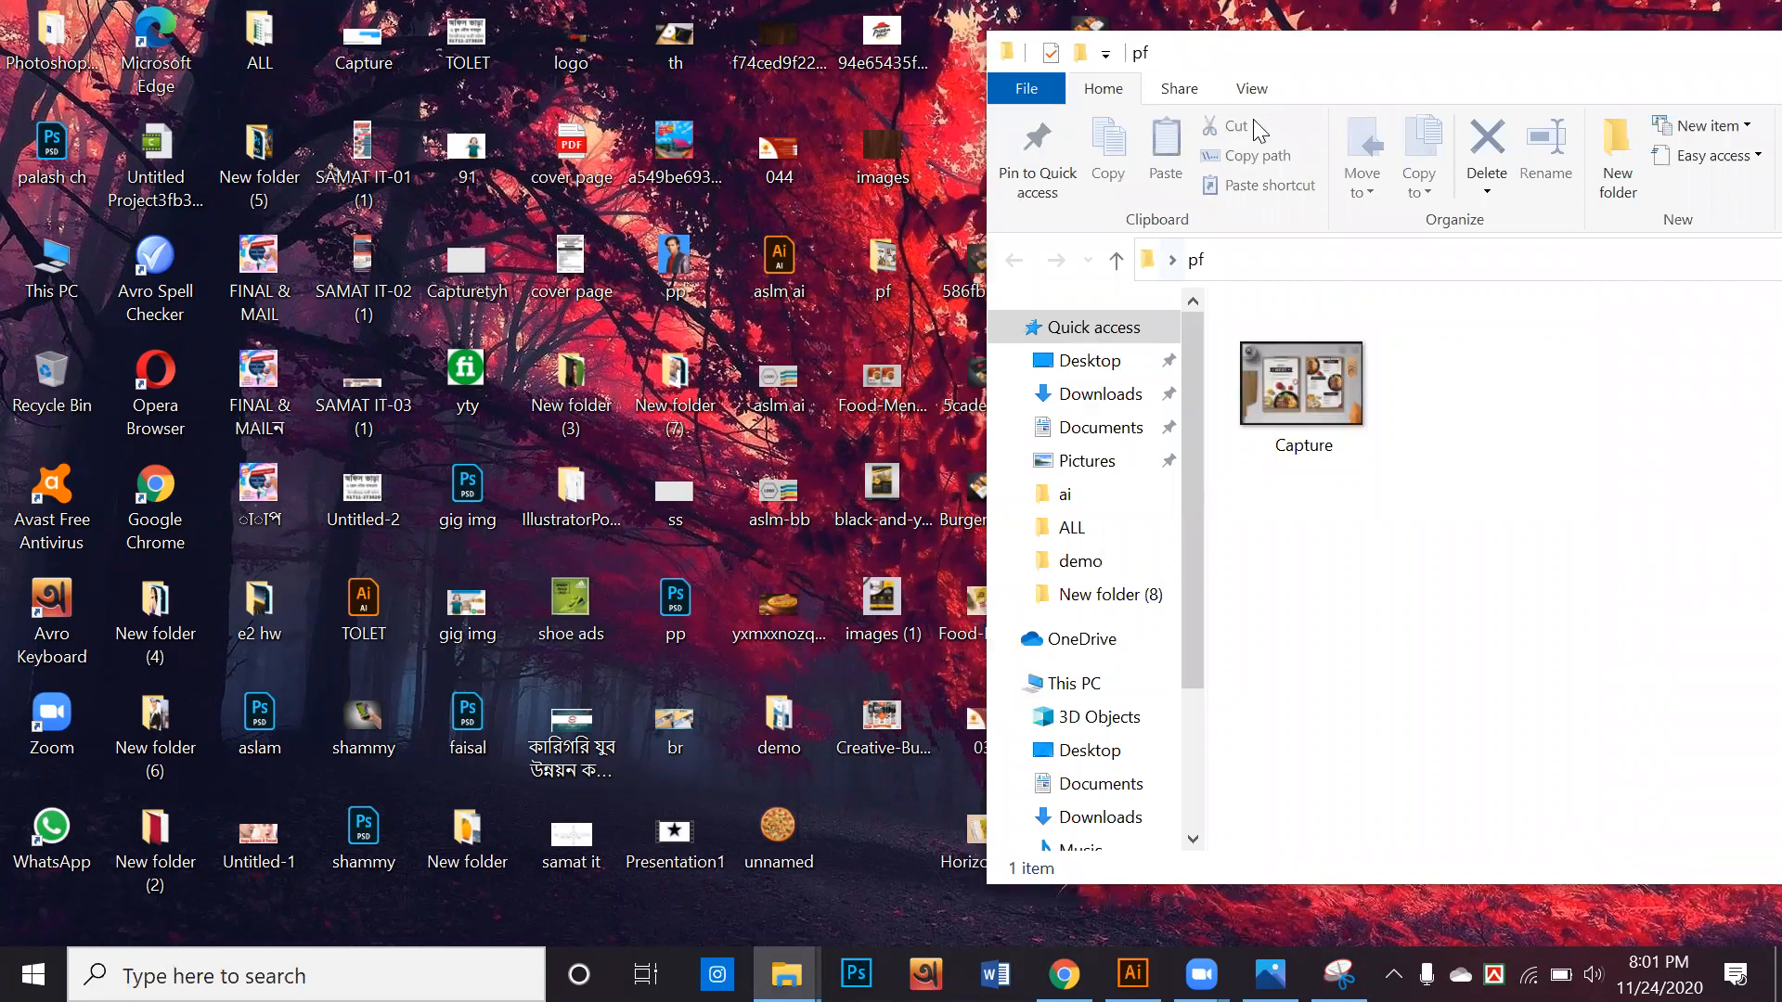
# Move the Food-Menu-Template-1, black-and-yellow flyer, images (1) and Creative-Business-Flyer-Design-PSD images from the desktop into the pf folder
pyautogui.click(882, 506)
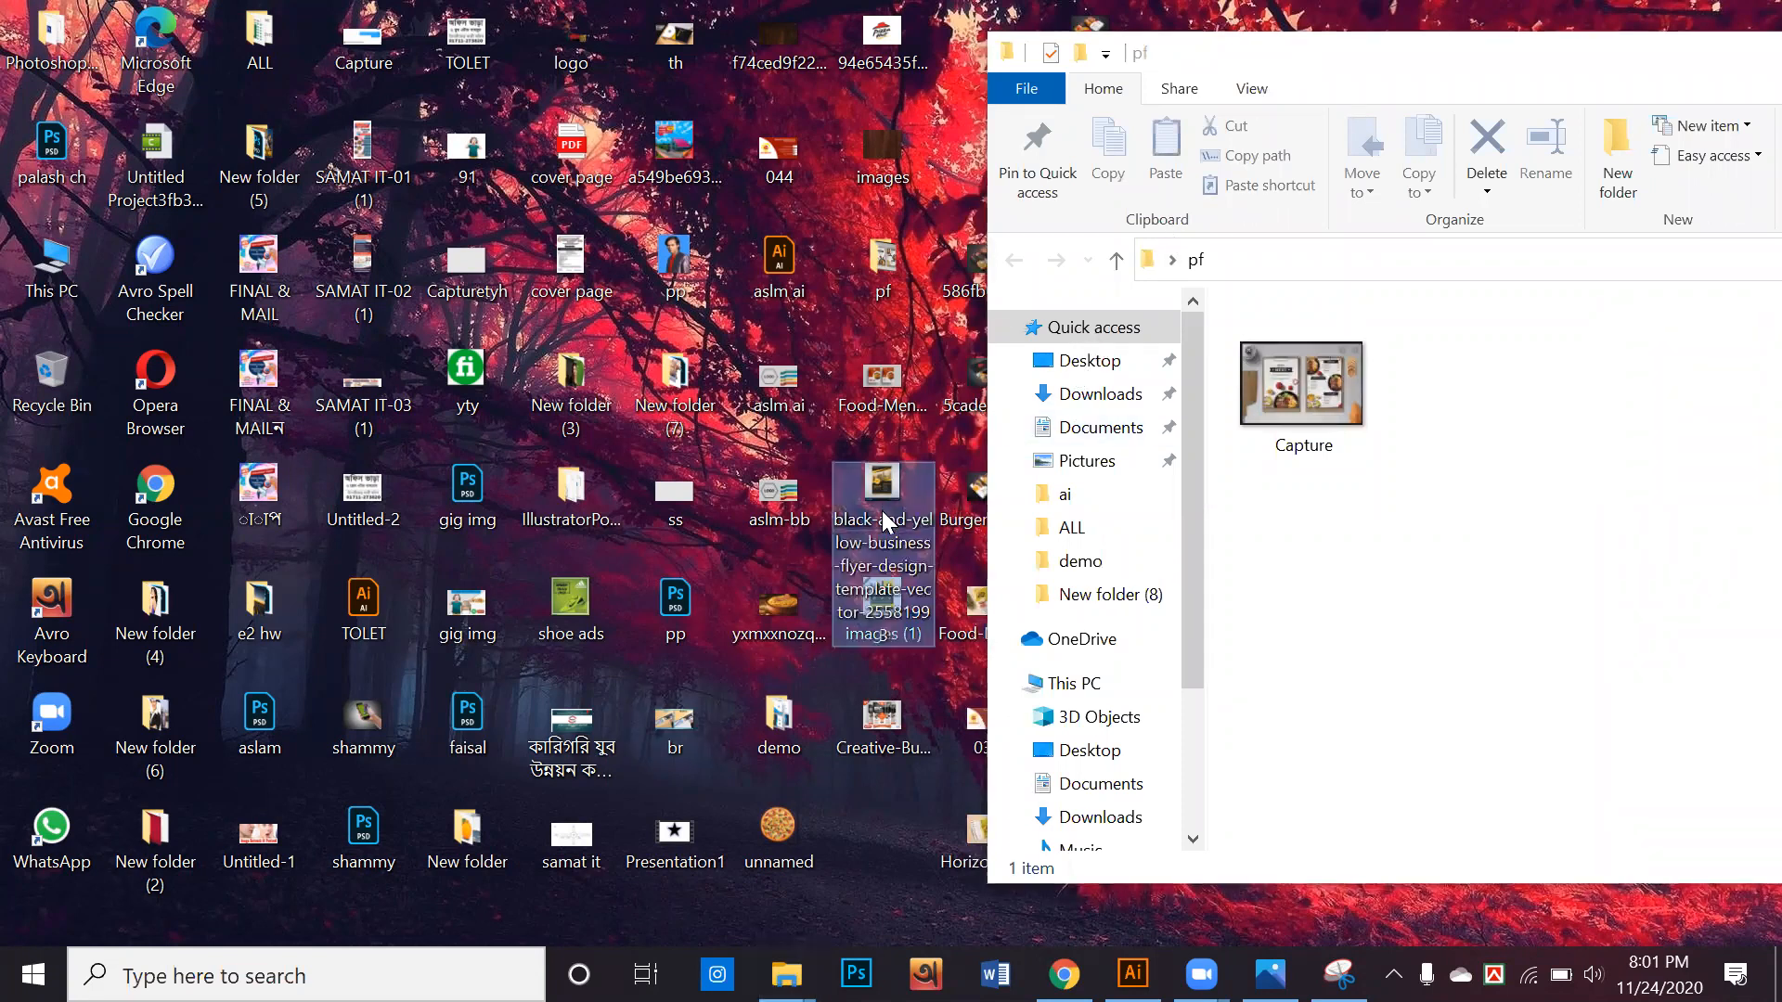
pyautogui.click(1213, 668)
pyautogui.moveTo(833, 471); pyautogui.dragTo(891, 595)
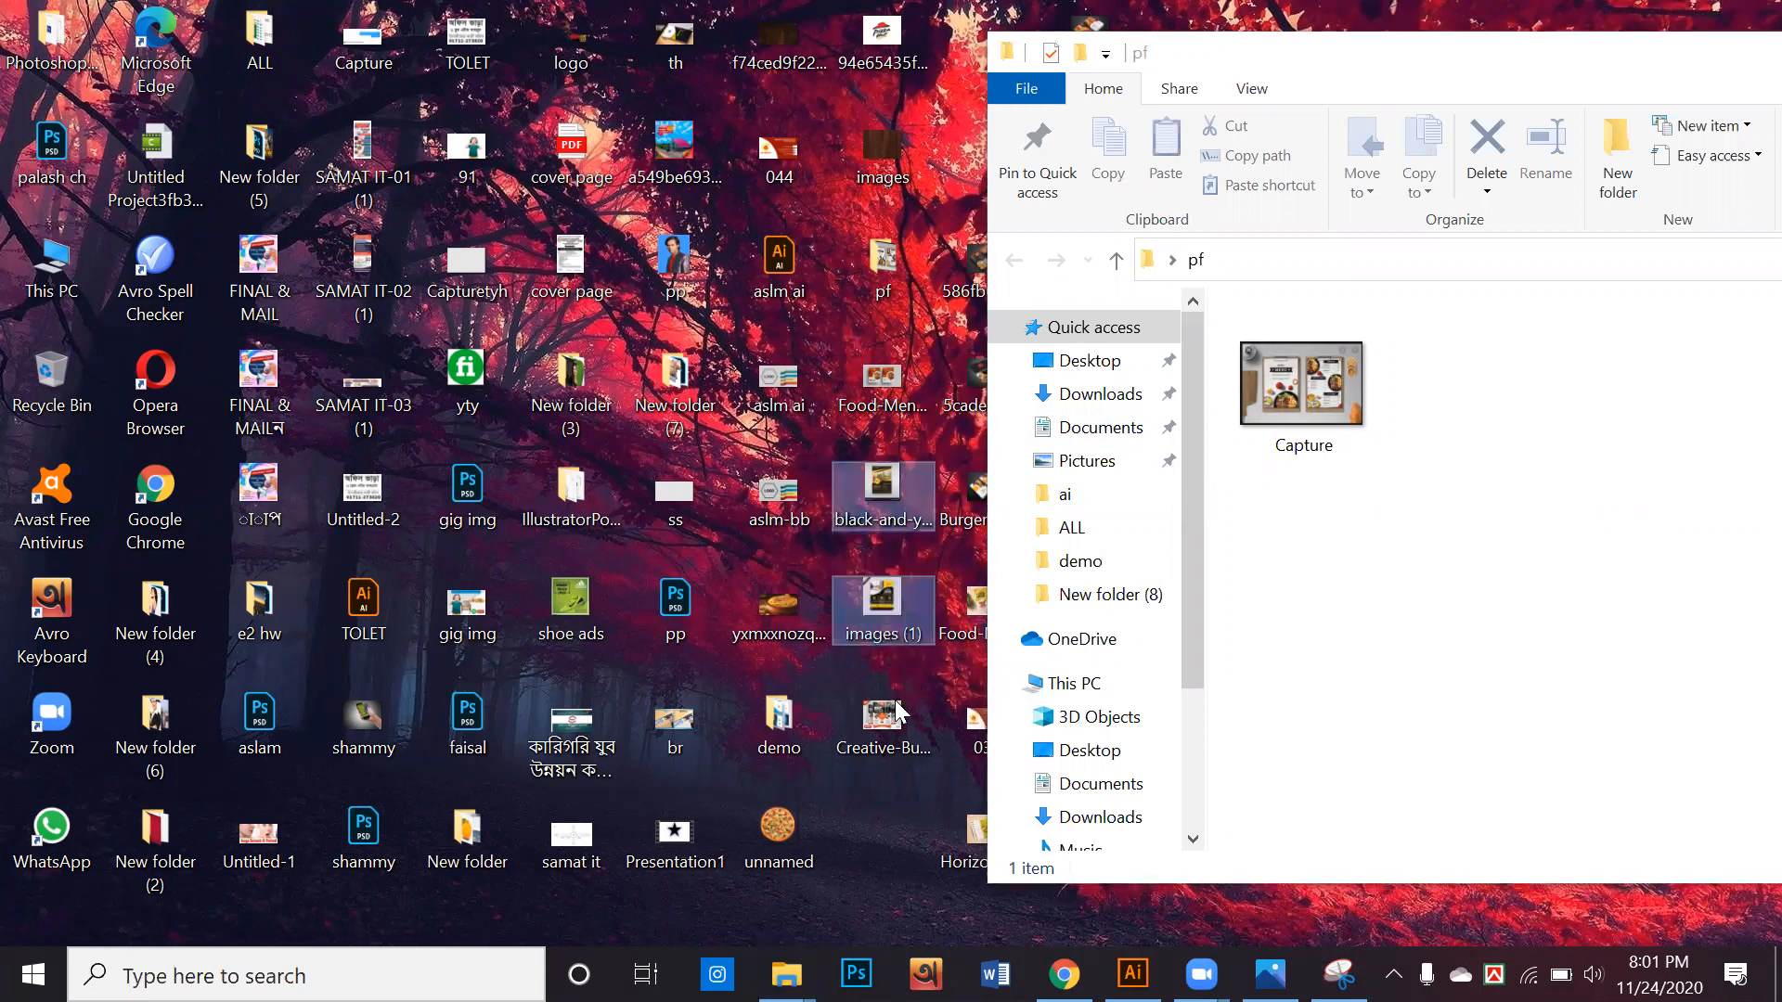
pyautogui.keyDown('ctrl'); pyautogui.click(898, 713); pyautogui.keyUp('ctrl')
pyautogui.keyDown('ctrl'); pyautogui.click(909, 390); pyautogui.keyUp('ctrl')
pyautogui.moveTo(907, 384); pyautogui.dragTo(1420, 485)
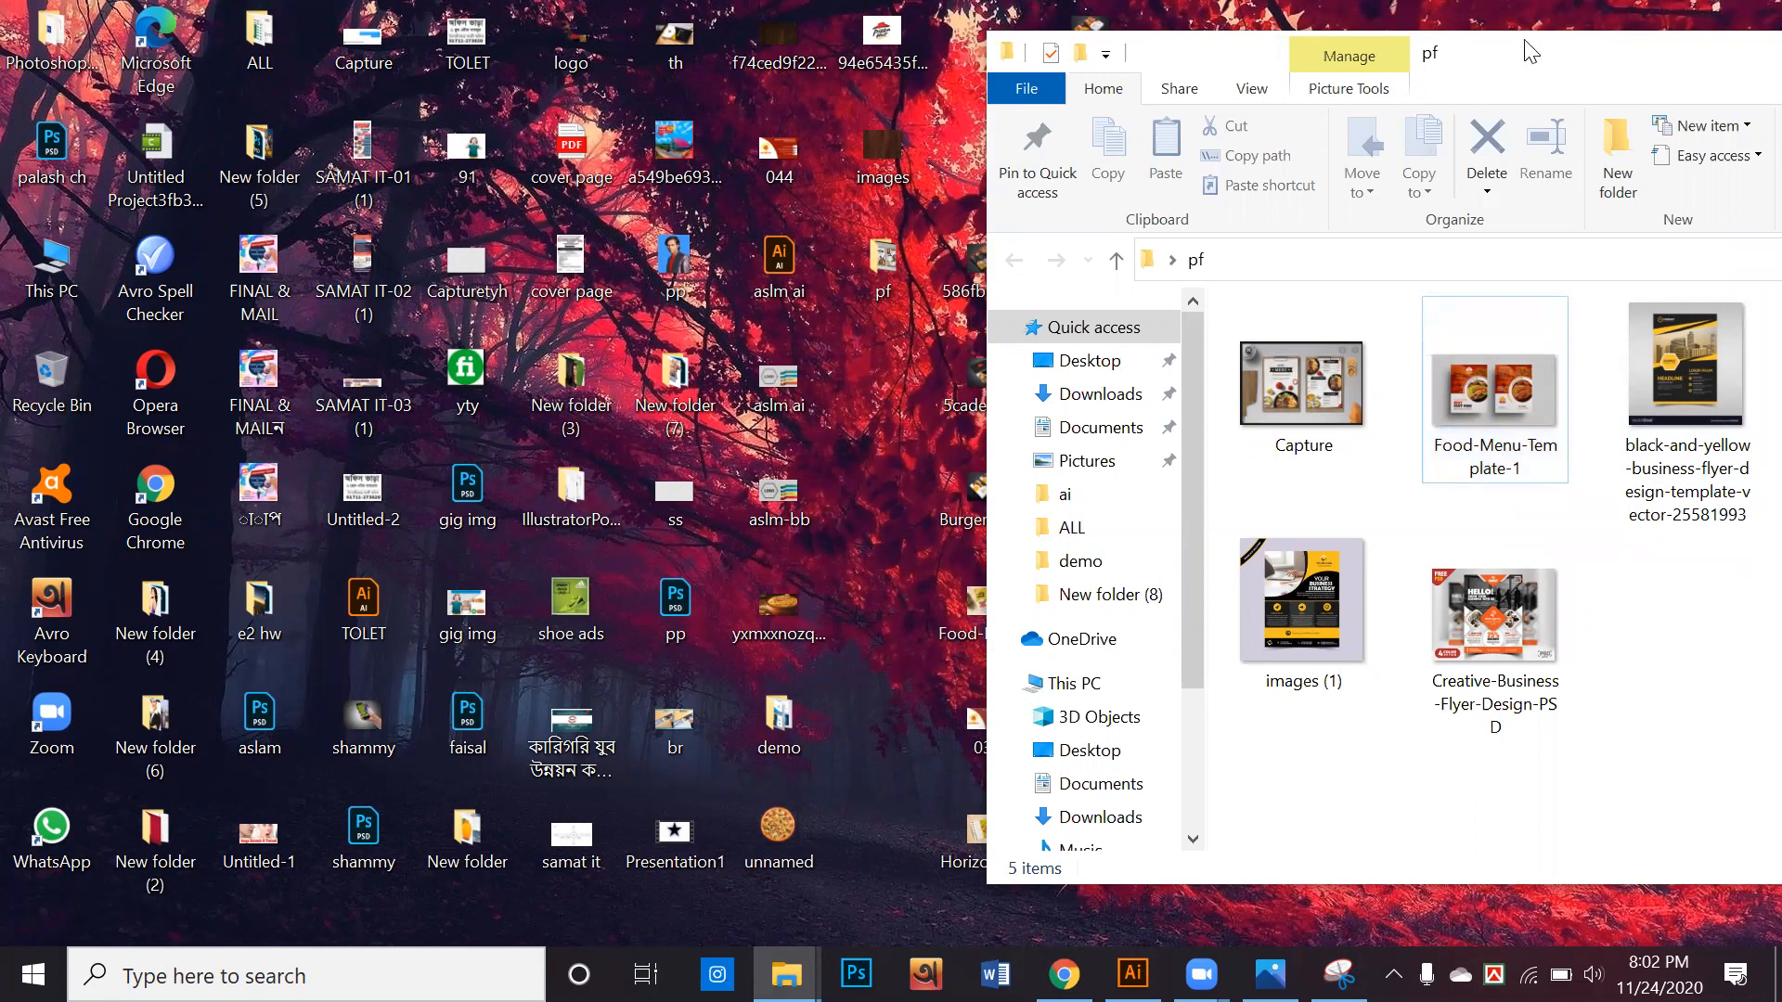
# Reposition the pf folder window to show all its images and open Creative-Business-Flyer-Design-PSD to examine its three-page layout
pyautogui.moveTo(1529, 51); pyautogui.dragTo(1256, 45)
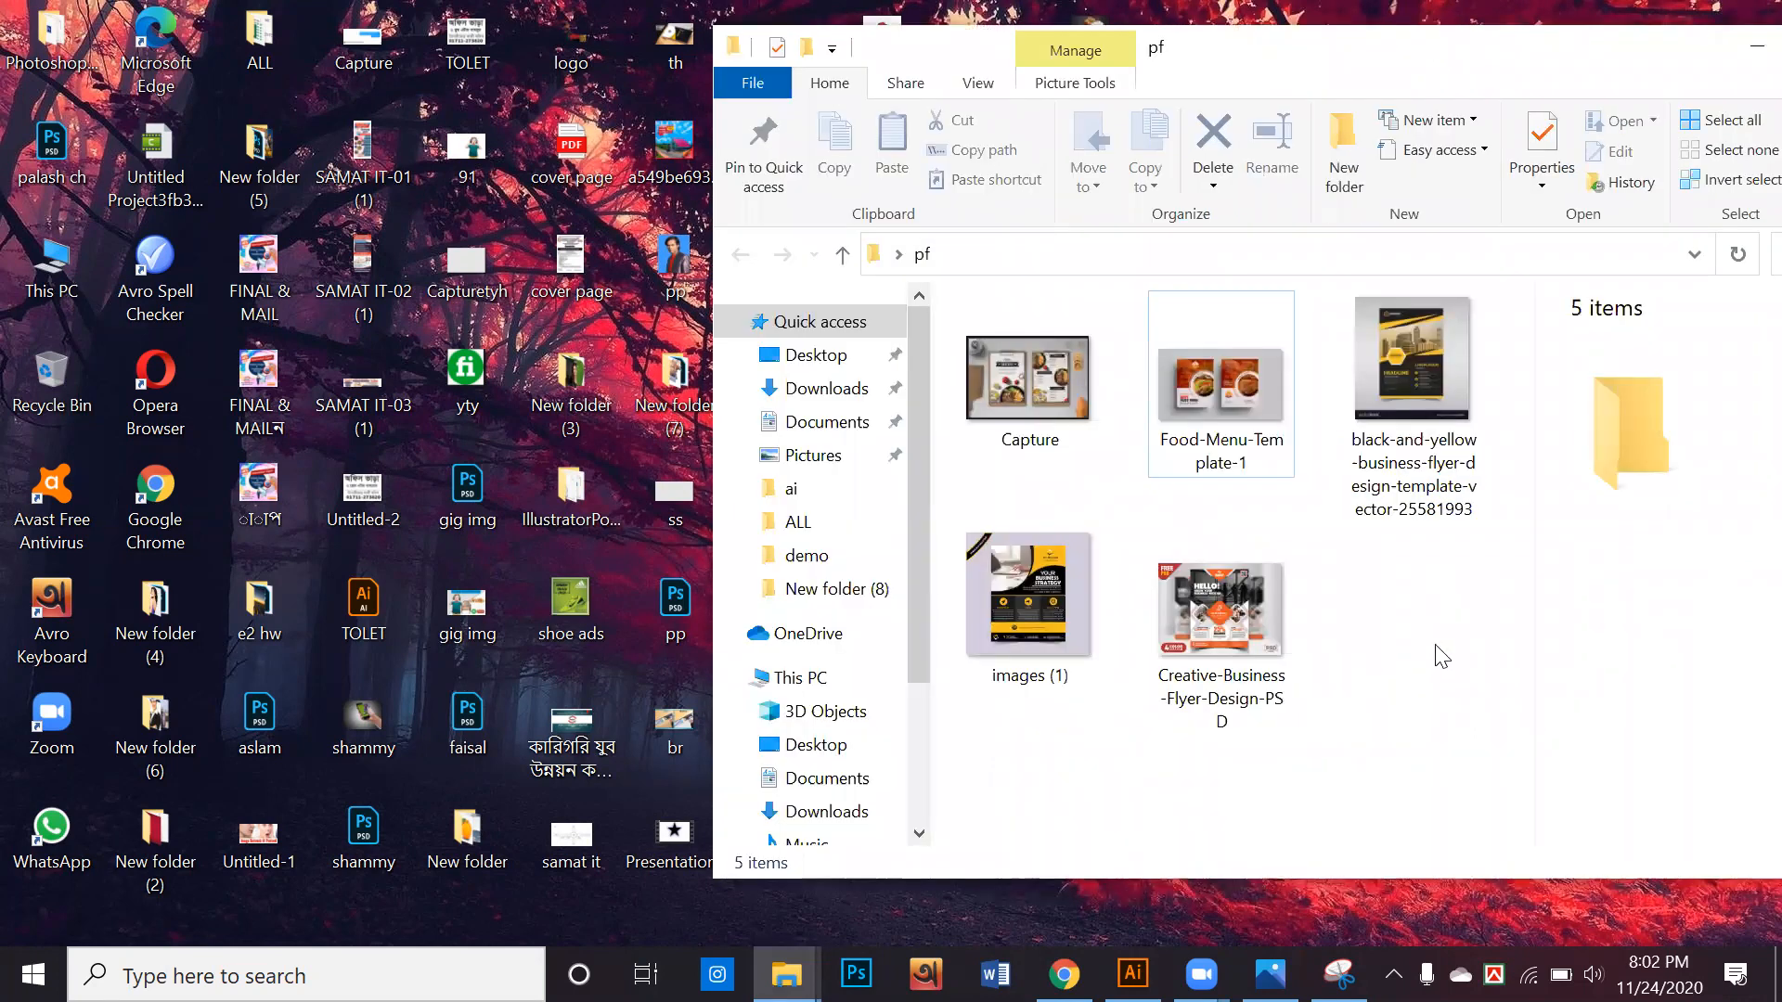
pyautogui.moveTo(1455, 645); pyautogui.dragTo(1045, 314)
pyautogui.click(1467, 686)
pyautogui.doubleClick(1235, 675)
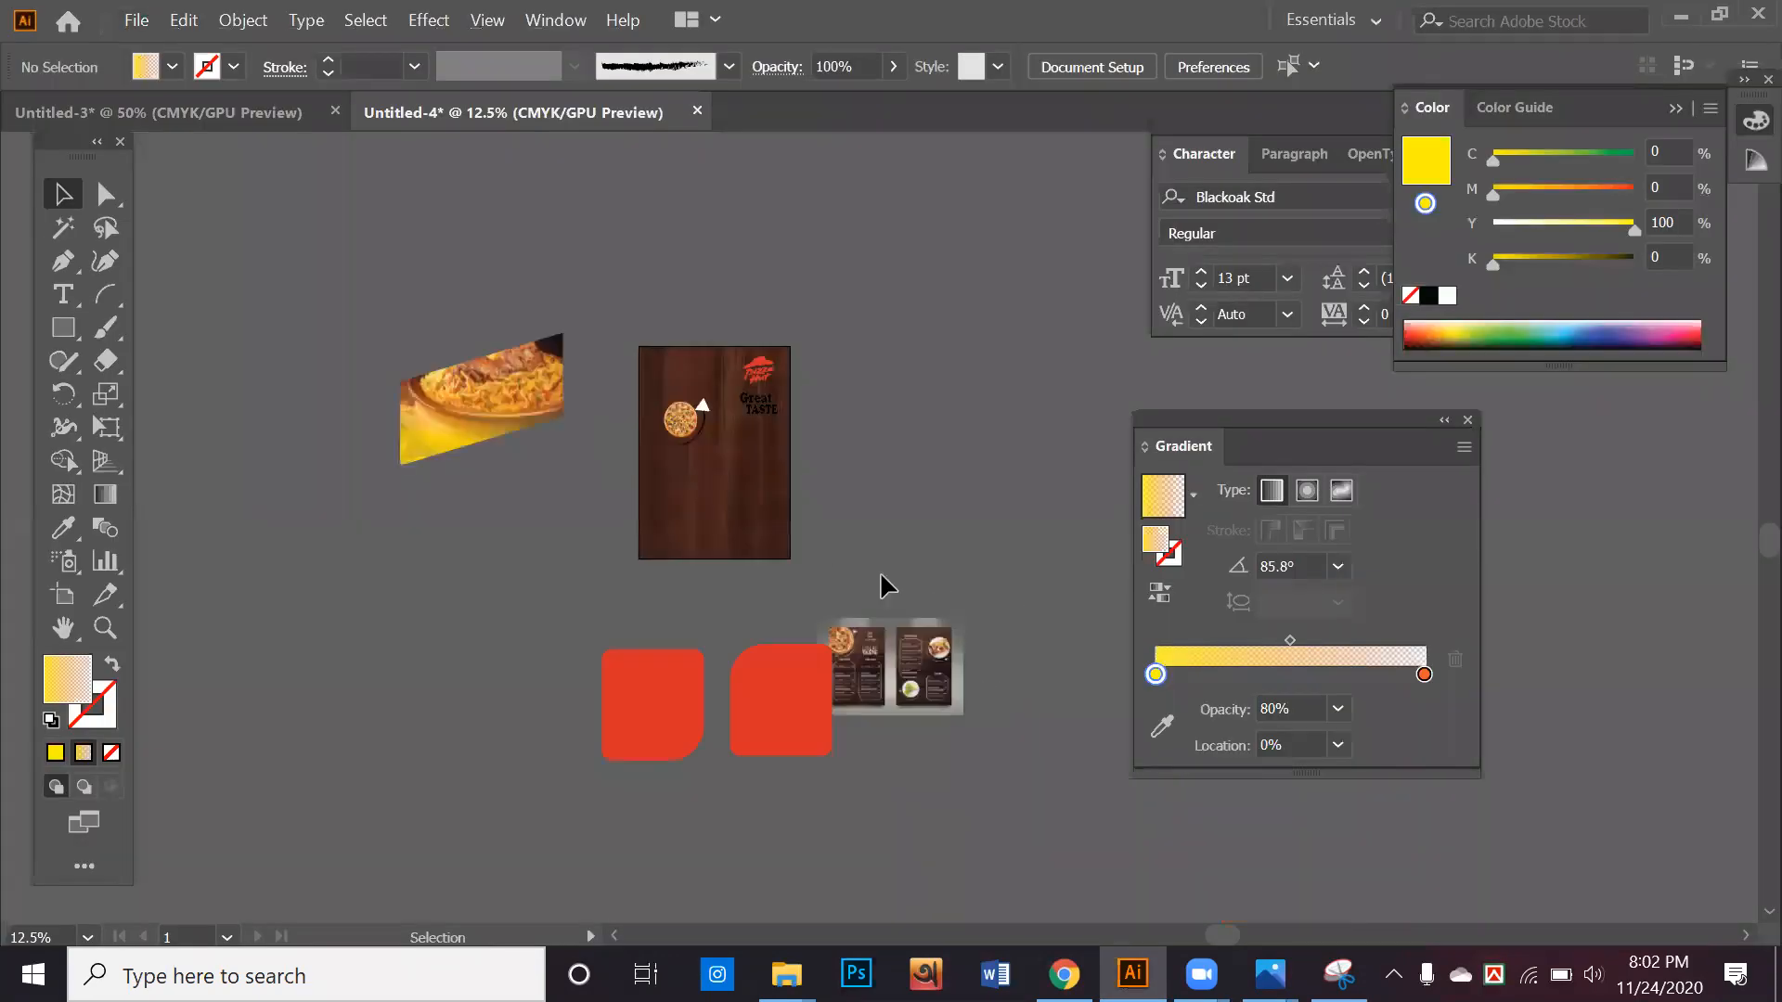
# Delete the two red rounded shapes, the slanted food photo and the pizza, logo and text artwork on the menu artboard
pyautogui.moveTo(597, 677); pyautogui.dragTo(815, 780)
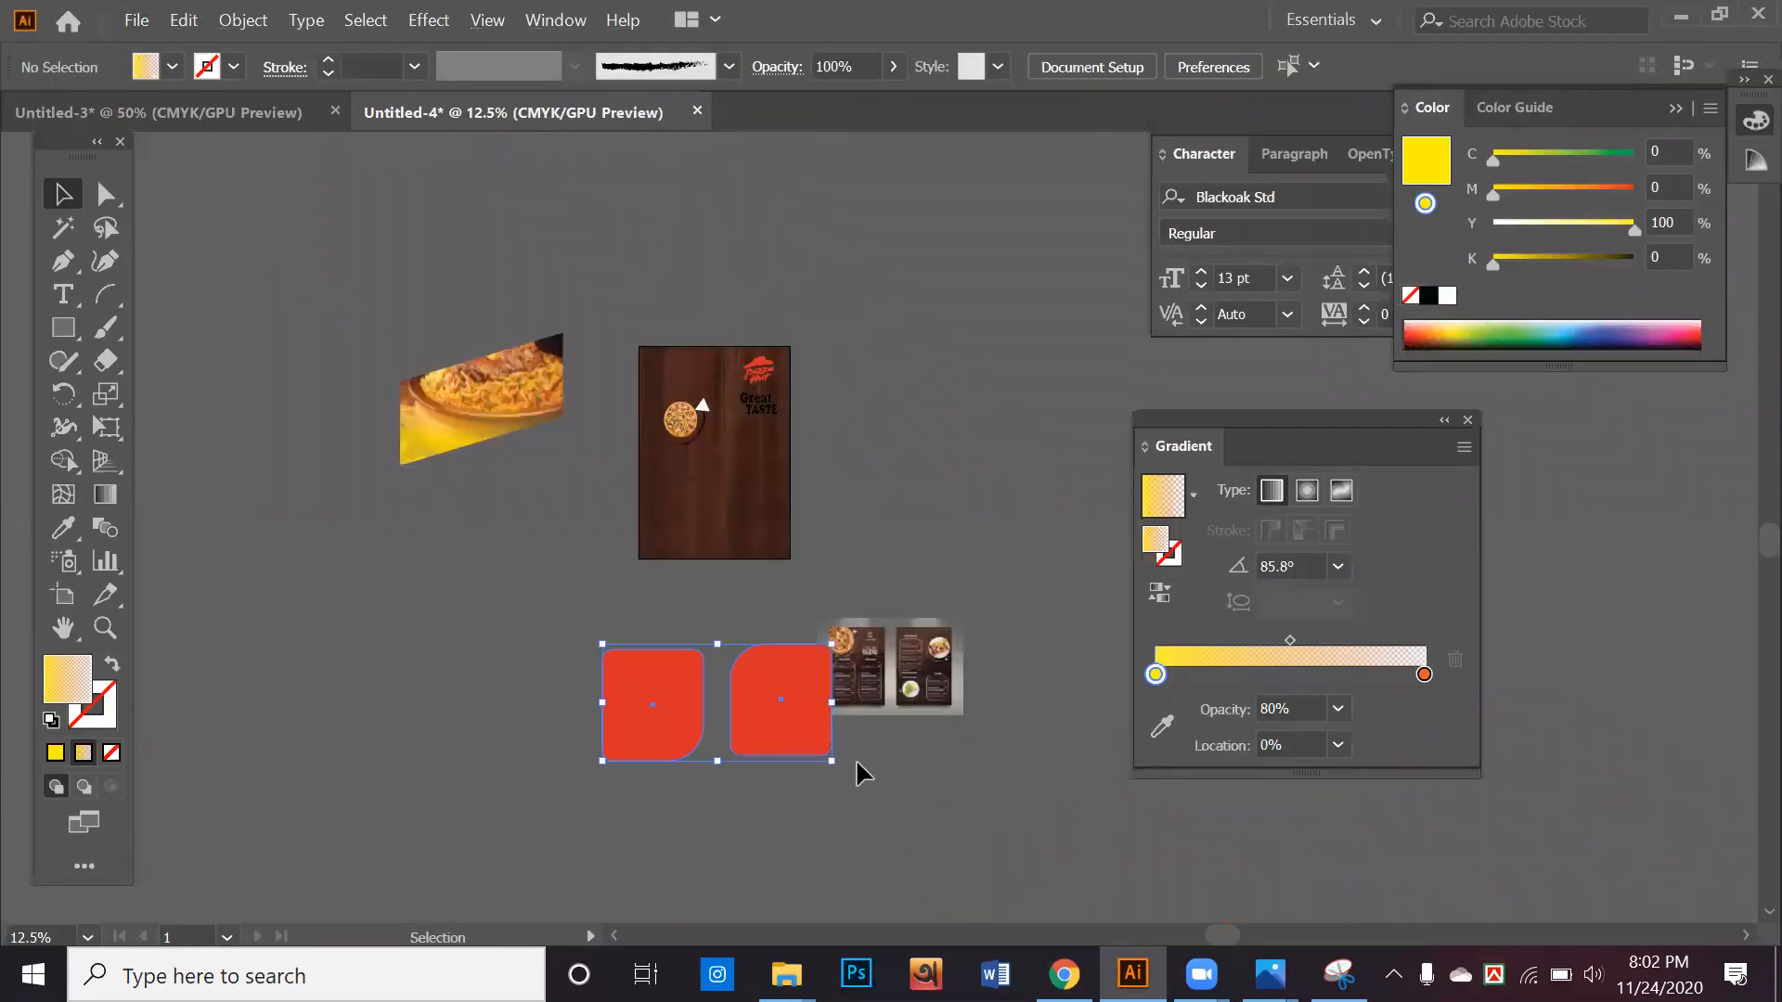
pyautogui.press('Delete')
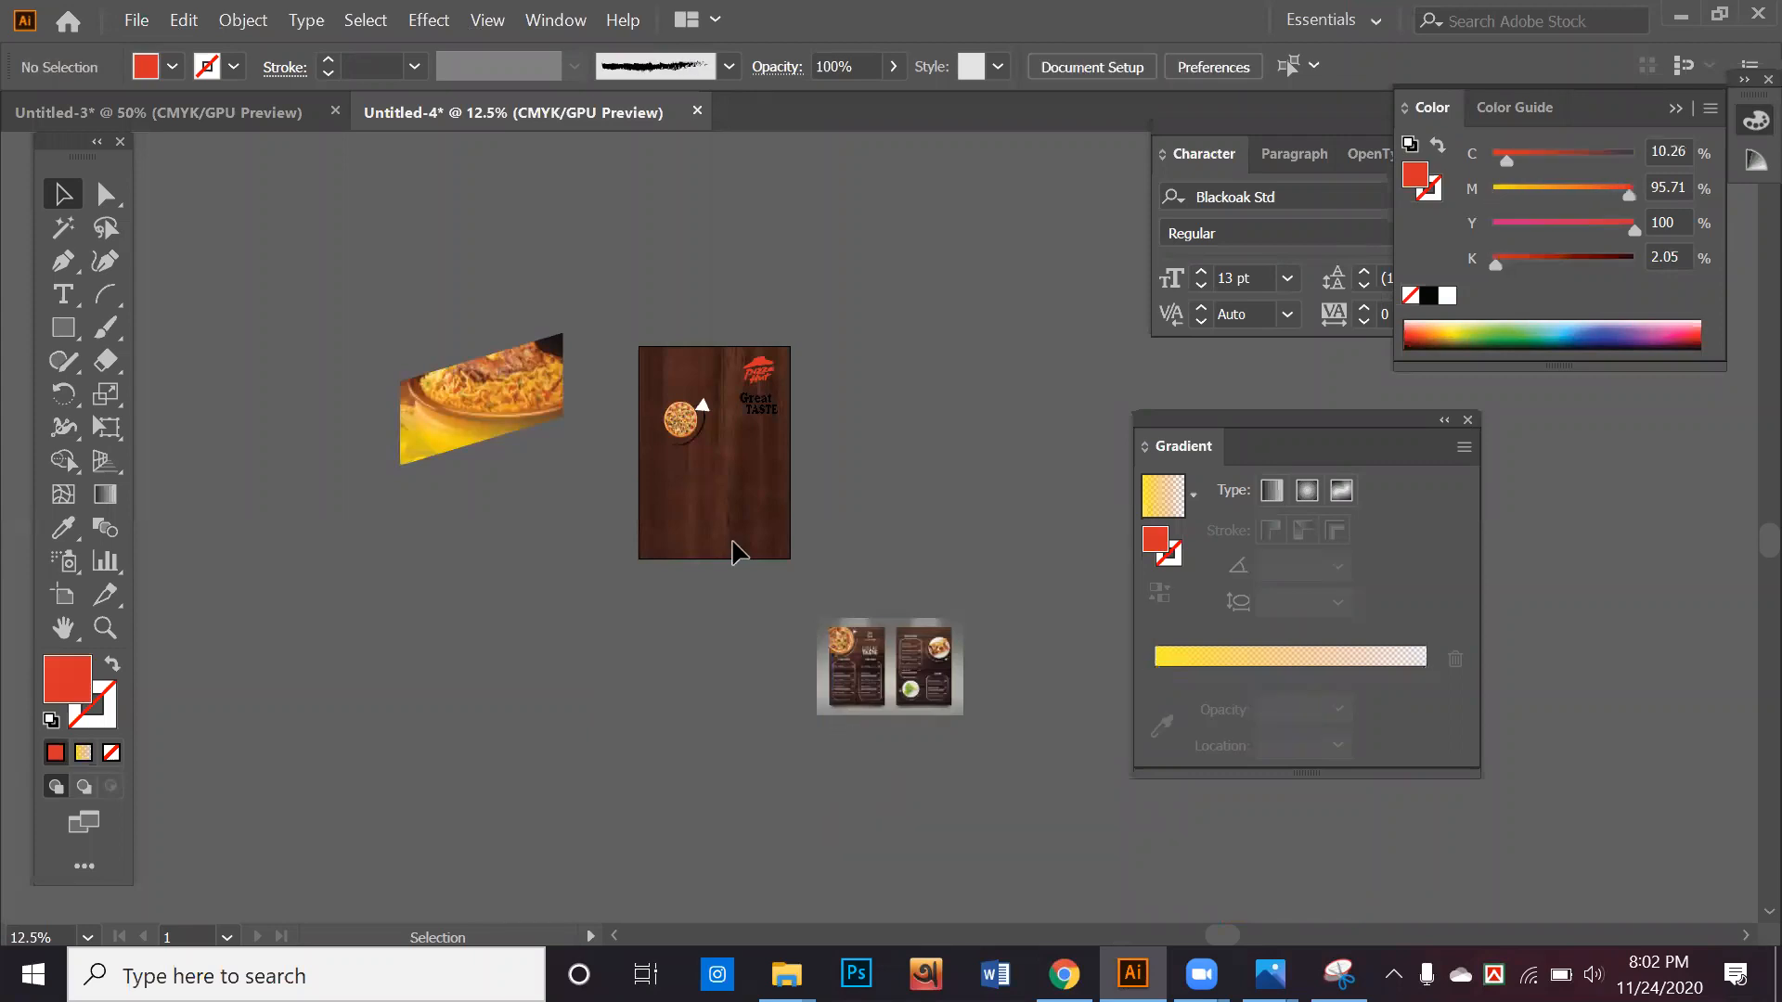
pyautogui.moveTo(436, 333); pyautogui.dragTo(831, 592)
pyautogui.press('Delete')
# Draw a rectangle over the pizza page of the linked menu image and make a clipping mask that crops the image to it
pyautogui.moveTo(890, 655); pyautogui.dragTo(883, 585)
pyautogui.scroll(6, 882, 585)
pyautogui.moveTo(662, 592); pyautogui.dragTo(571, 401)
pyautogui.moveTo(614, 475); pyautogui.dragTo(513, 444)
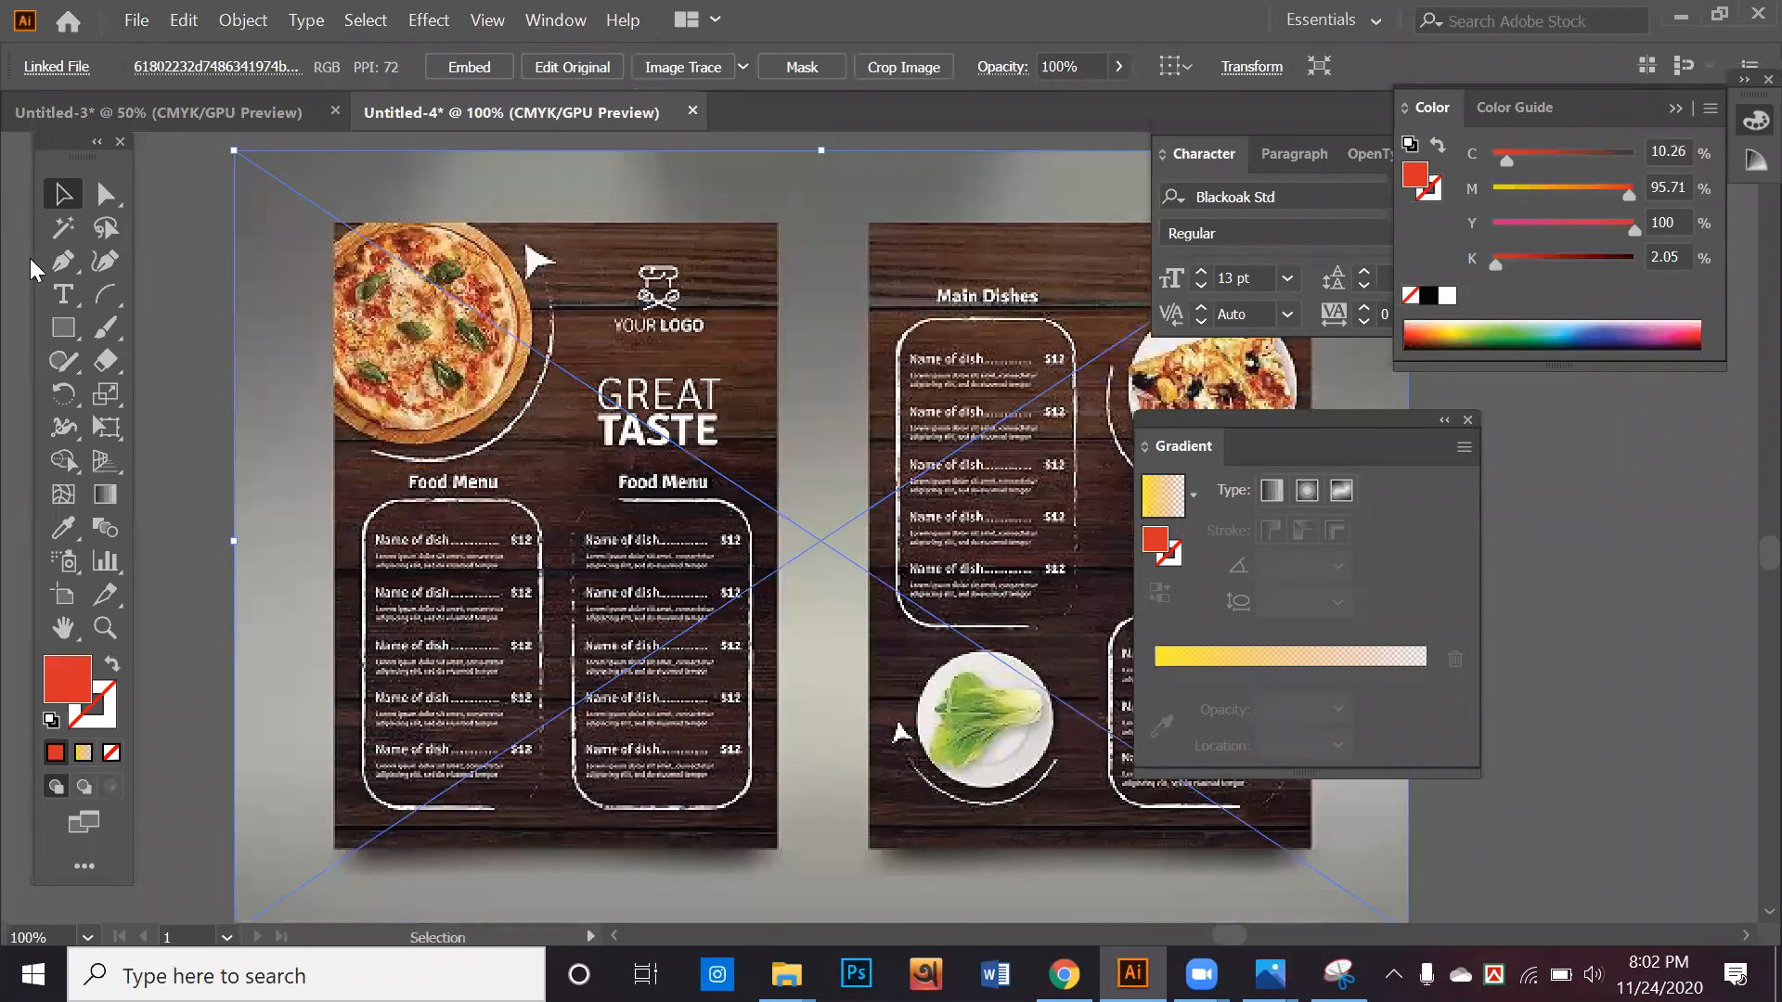
pyautogui.click(63, 328)
pyautogui.moveTo(334, 225); pyautogui.dragTo(779, 847)
pyautogui.press('v')
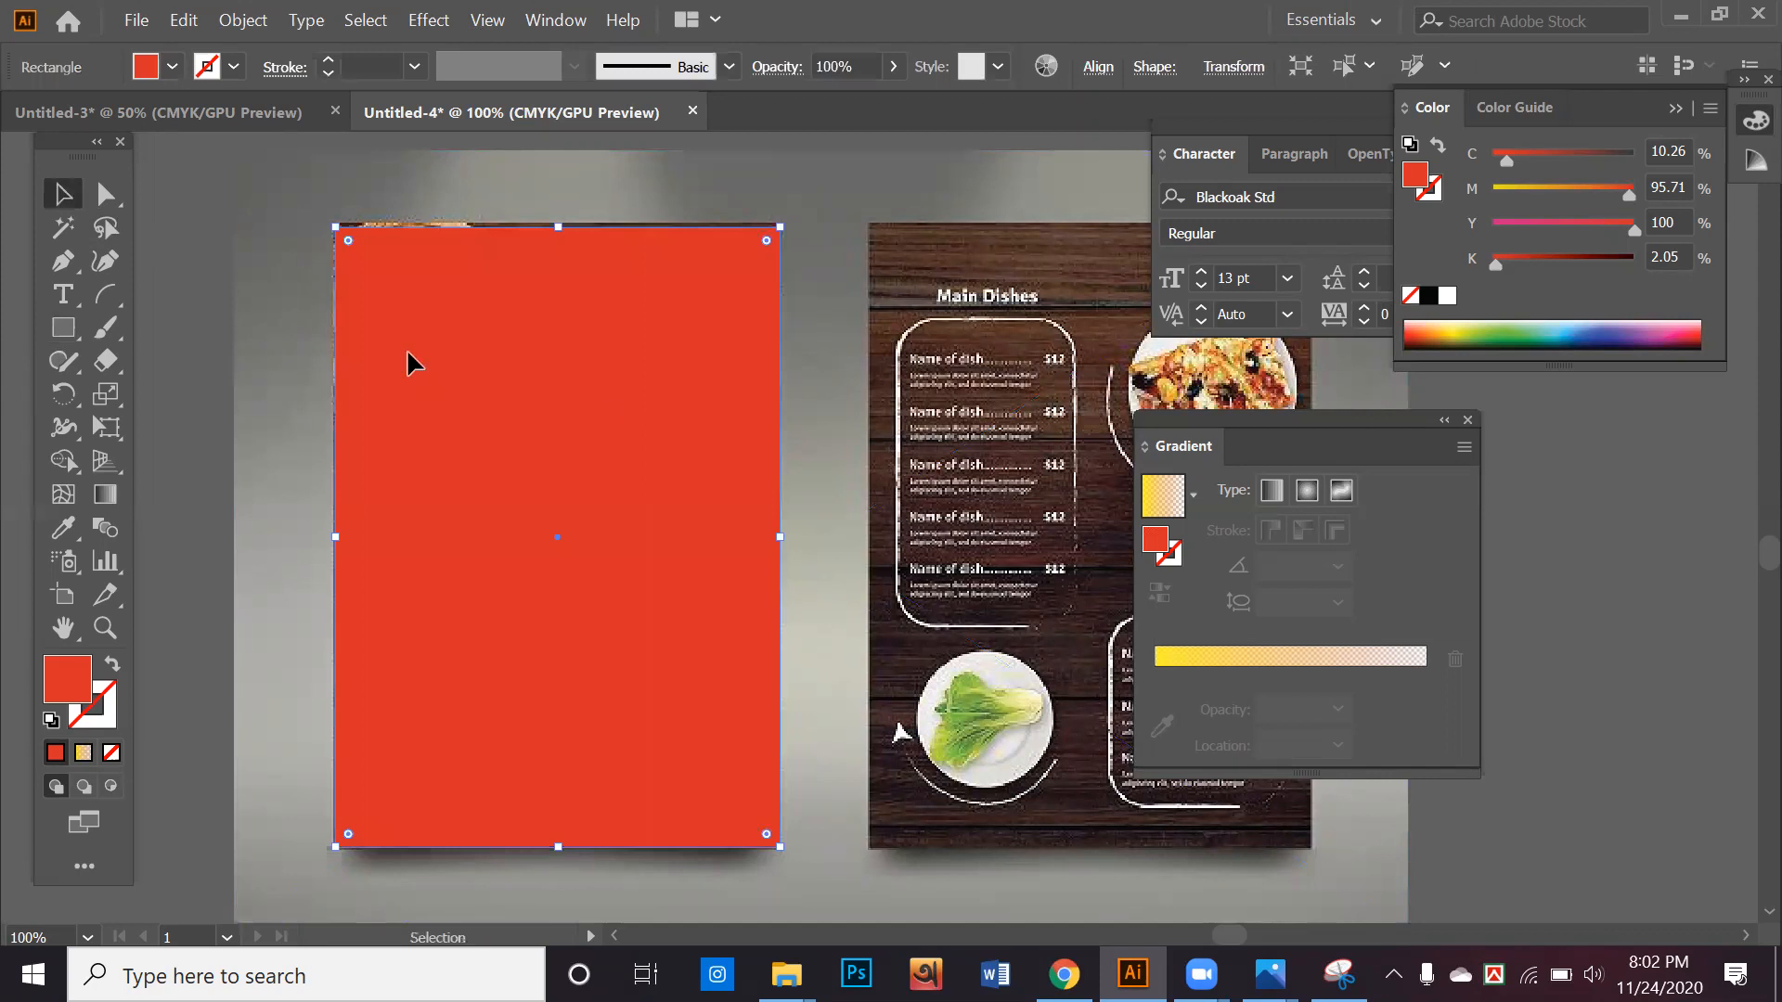
pyautogui.keyDown('shift'); pyautogui.click(827, 489); pyautogui.keyUp('shift')
pyautogui.rightClick(792, 443)
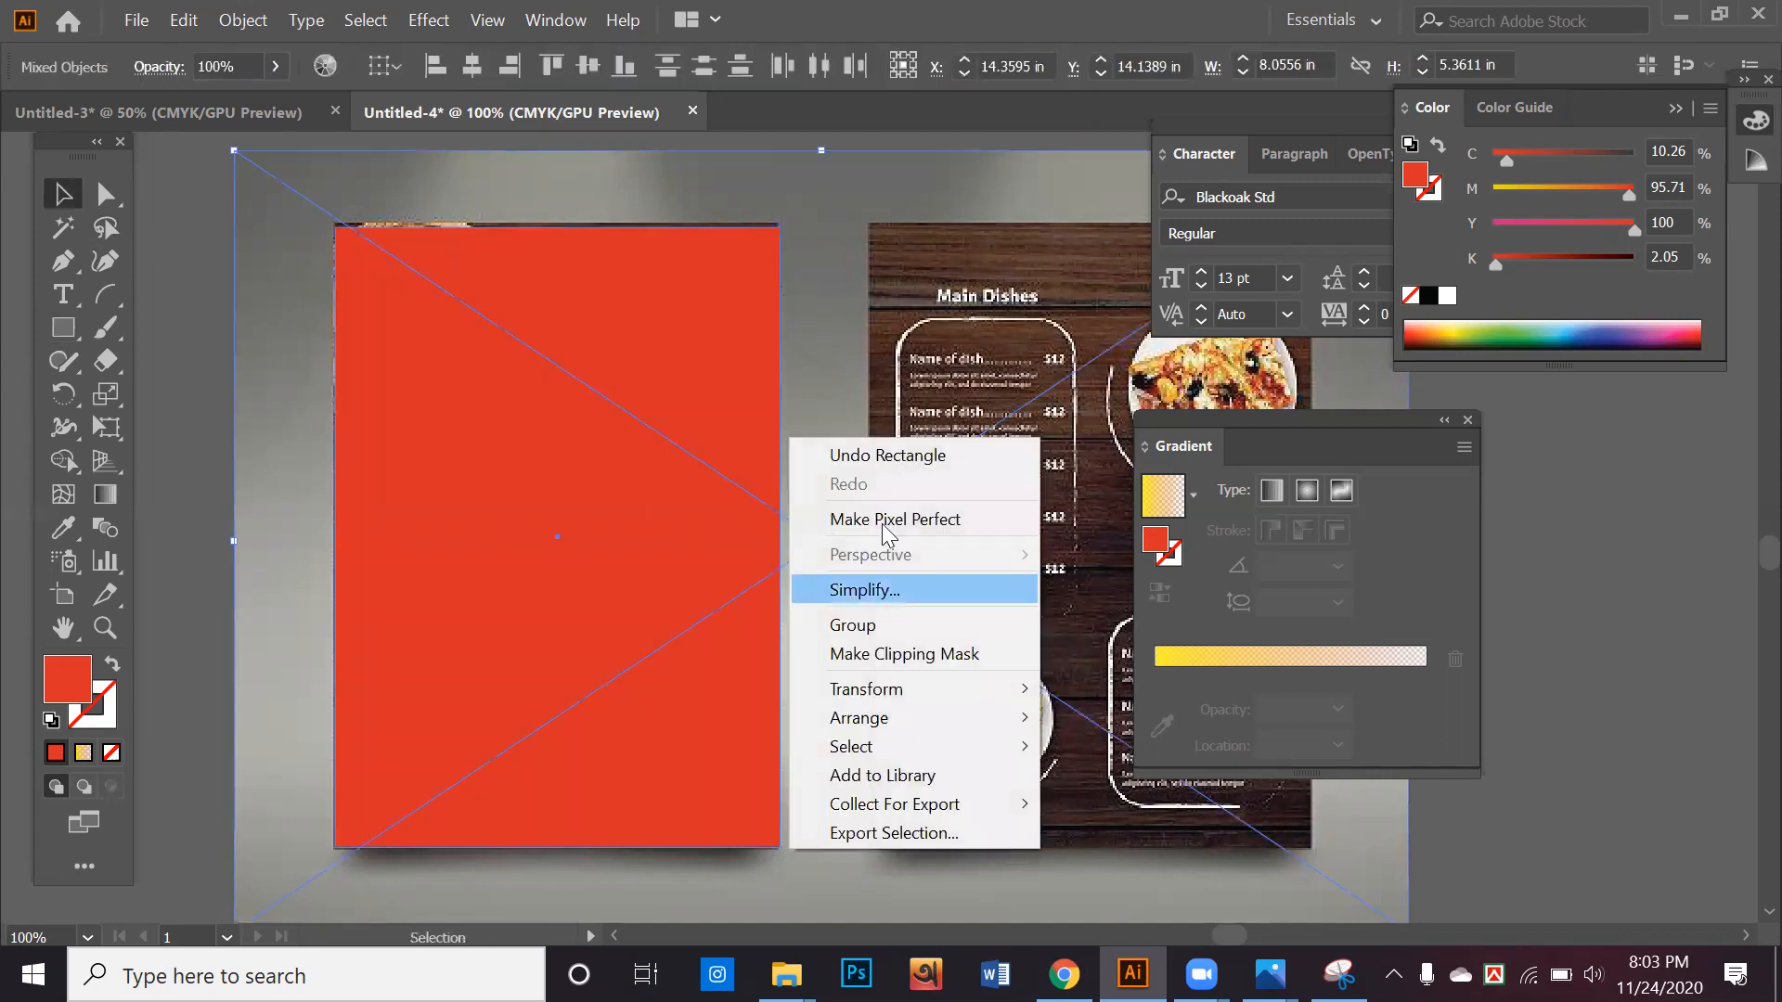
pyautogui.click(905, 654)
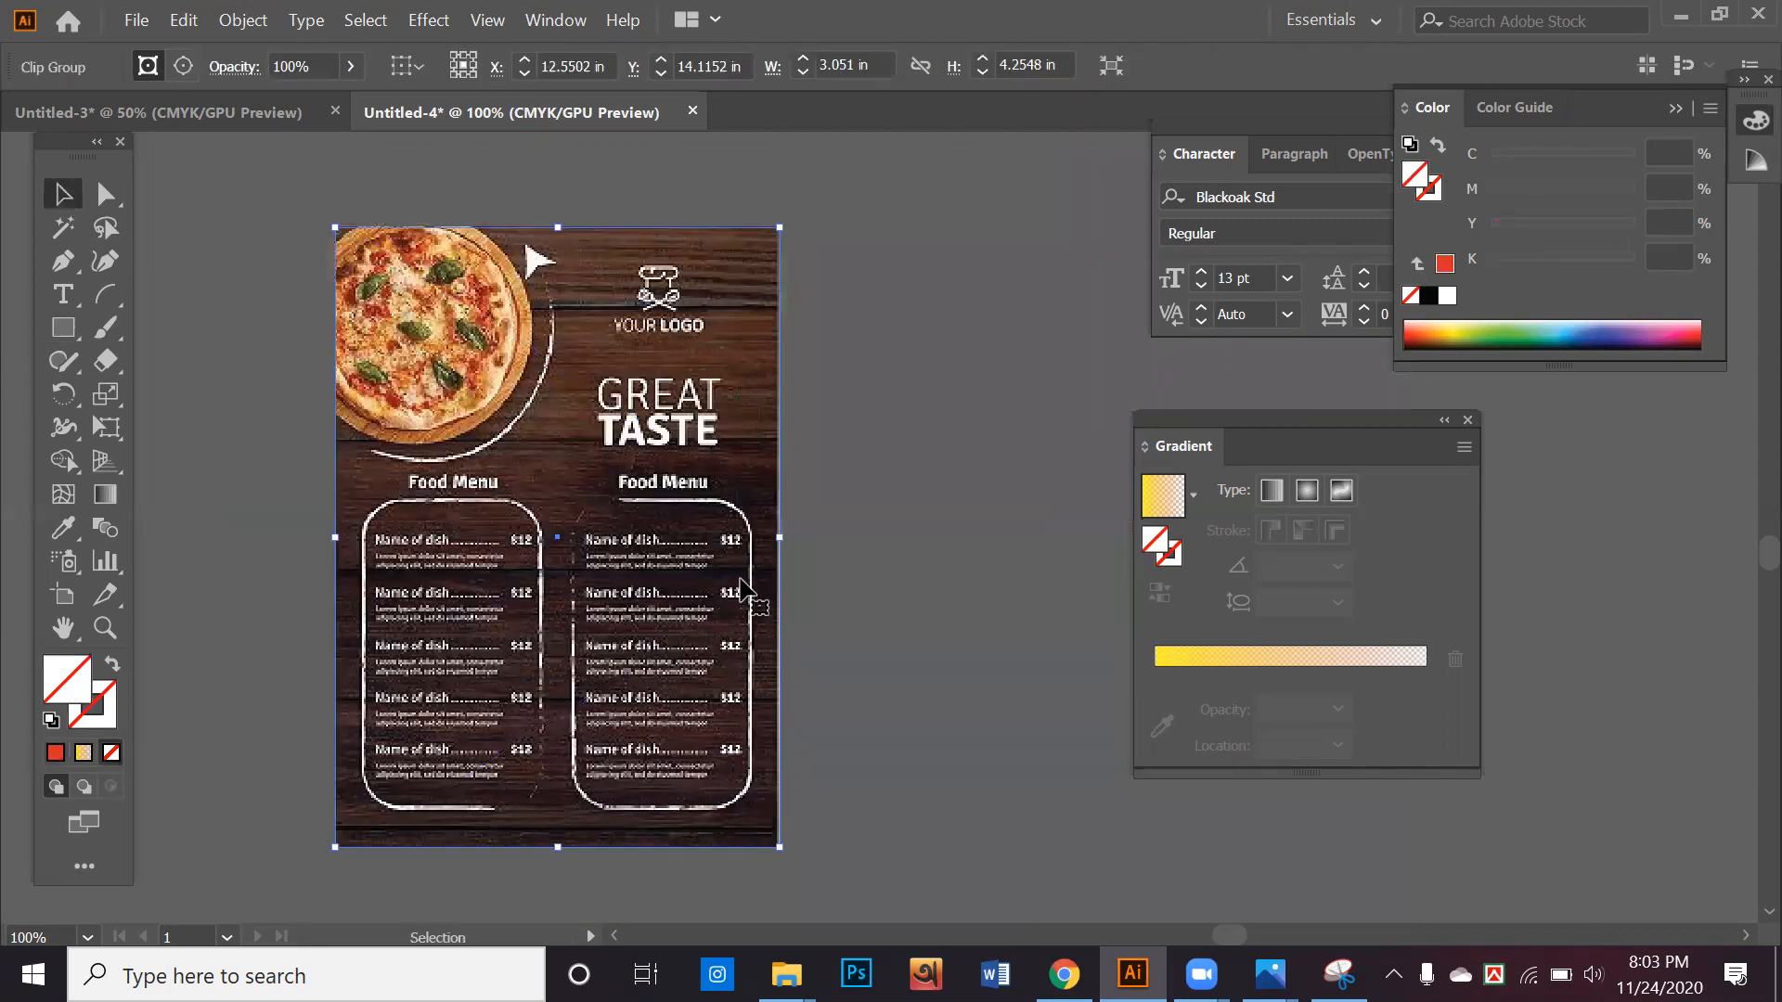
# Delete the wood-texture background image from the artboard
pyautogui.scroll(-4, 741, 580)
pyautogui.click(362, 380)
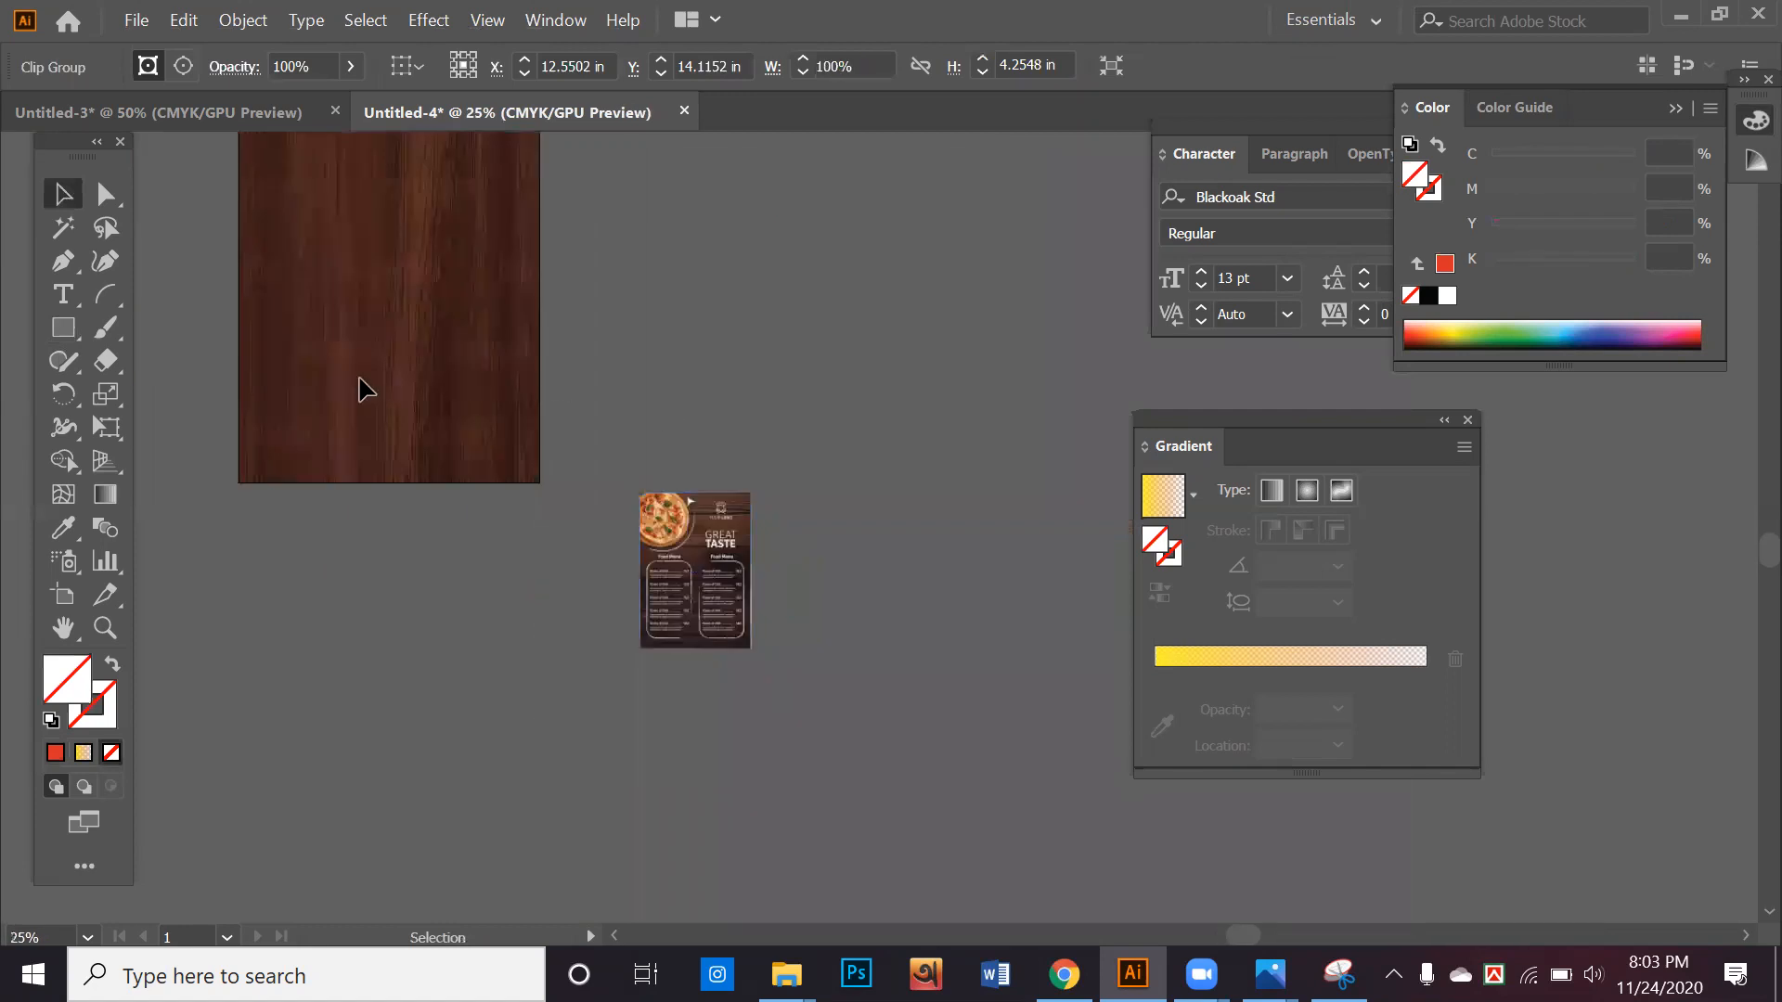
pyautogui.click(405, 373)
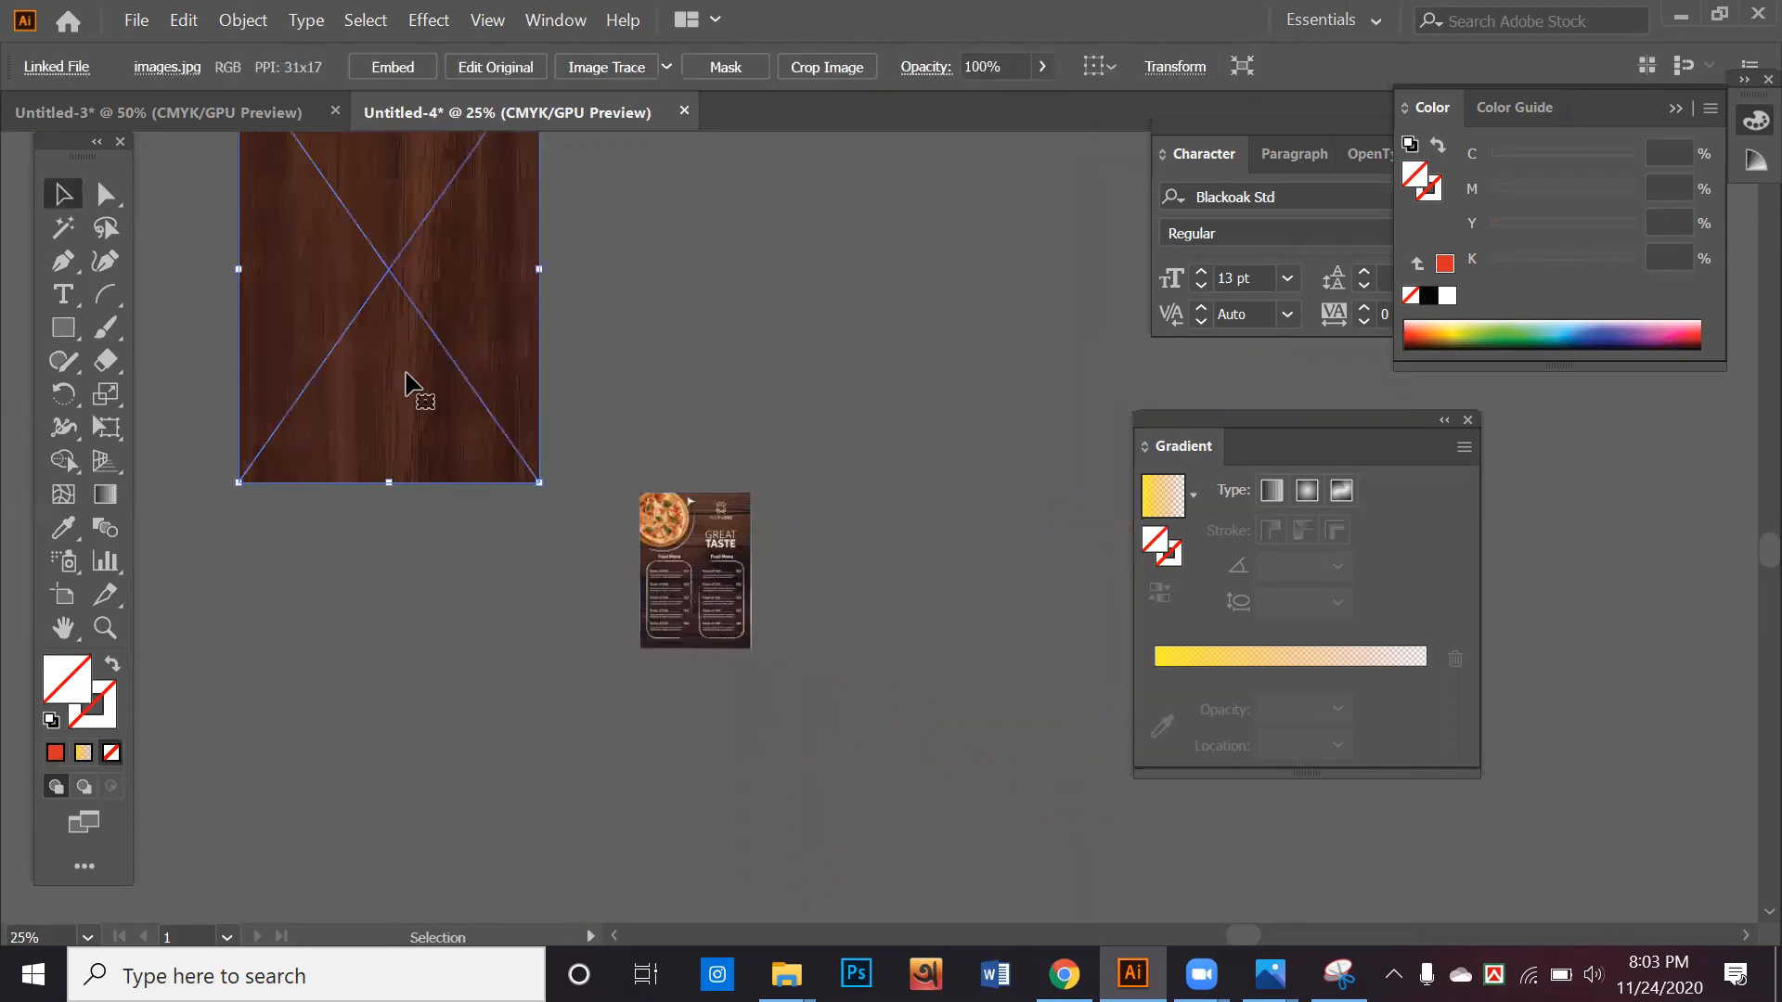
pyautogui.press('Delete')
# Move the clipped menu page onto the artboard's upper-left corner and enlarge it to about 9.05 × 12.62 in
pyautogui.doubleClick(708, 604)
pyautogui.scroll(-2, 709, 603)
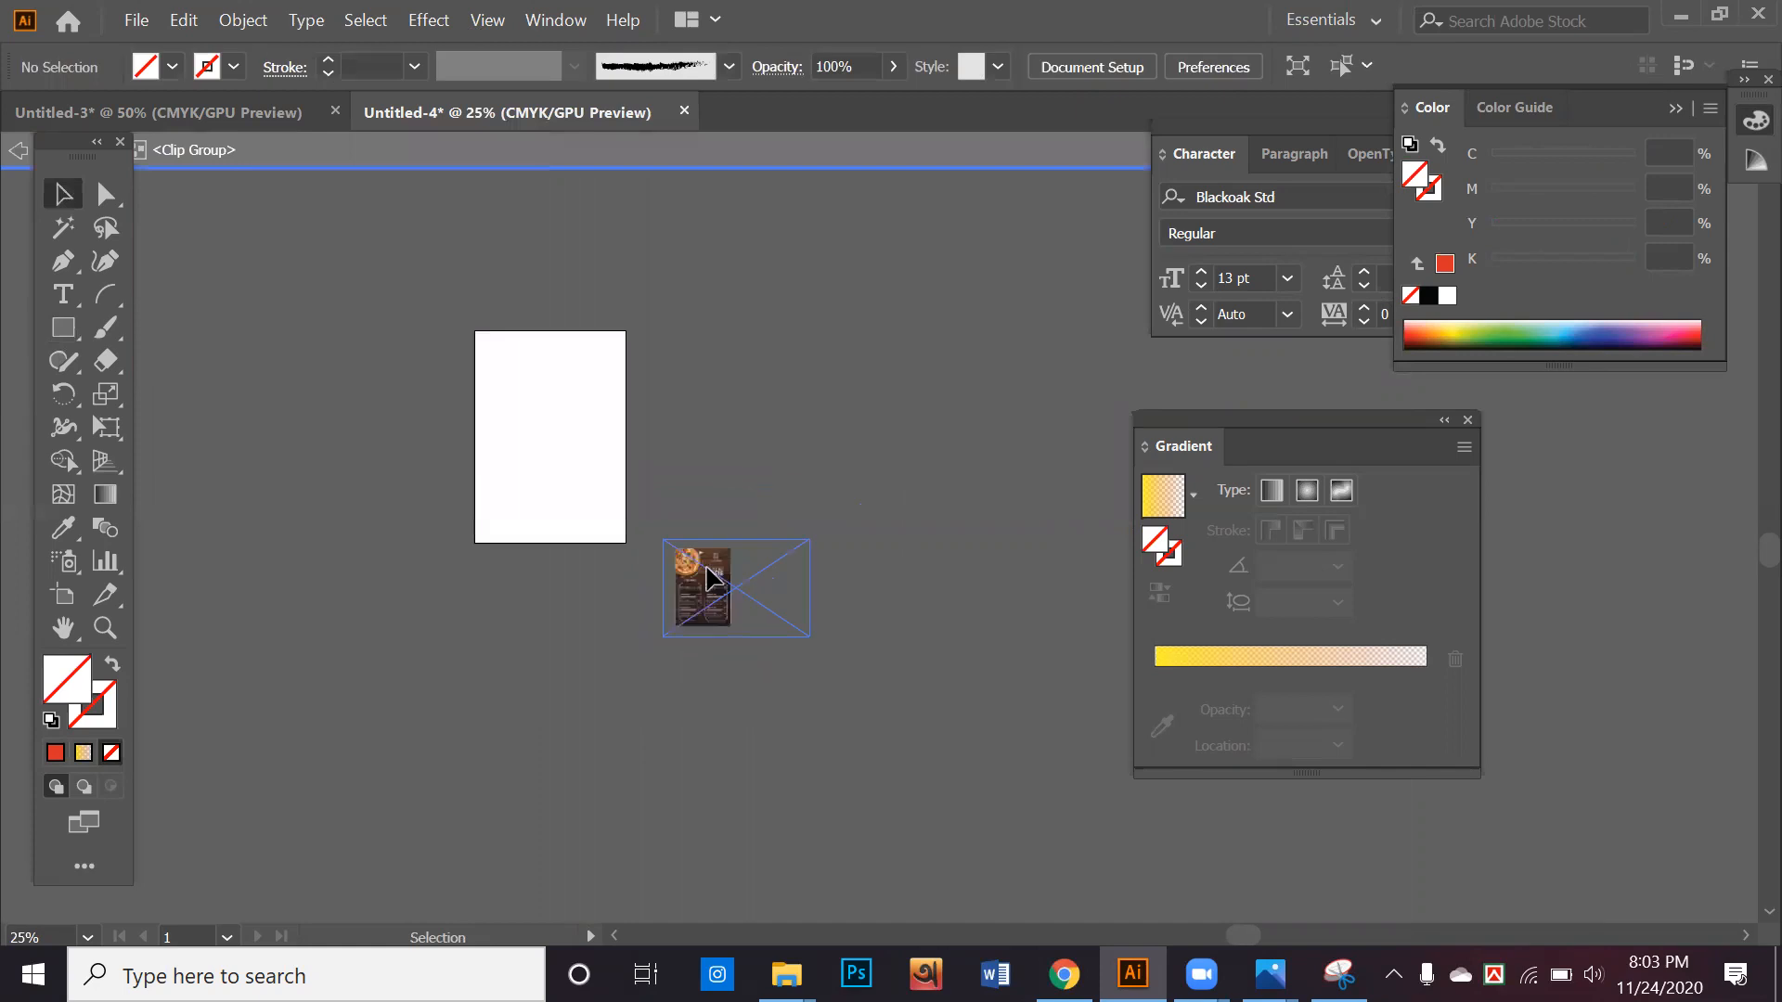
pyautogui.doubleClick(715, 465)
pyautogui.moveTo(706, 590); pyautogui.dragTo(521, 408)
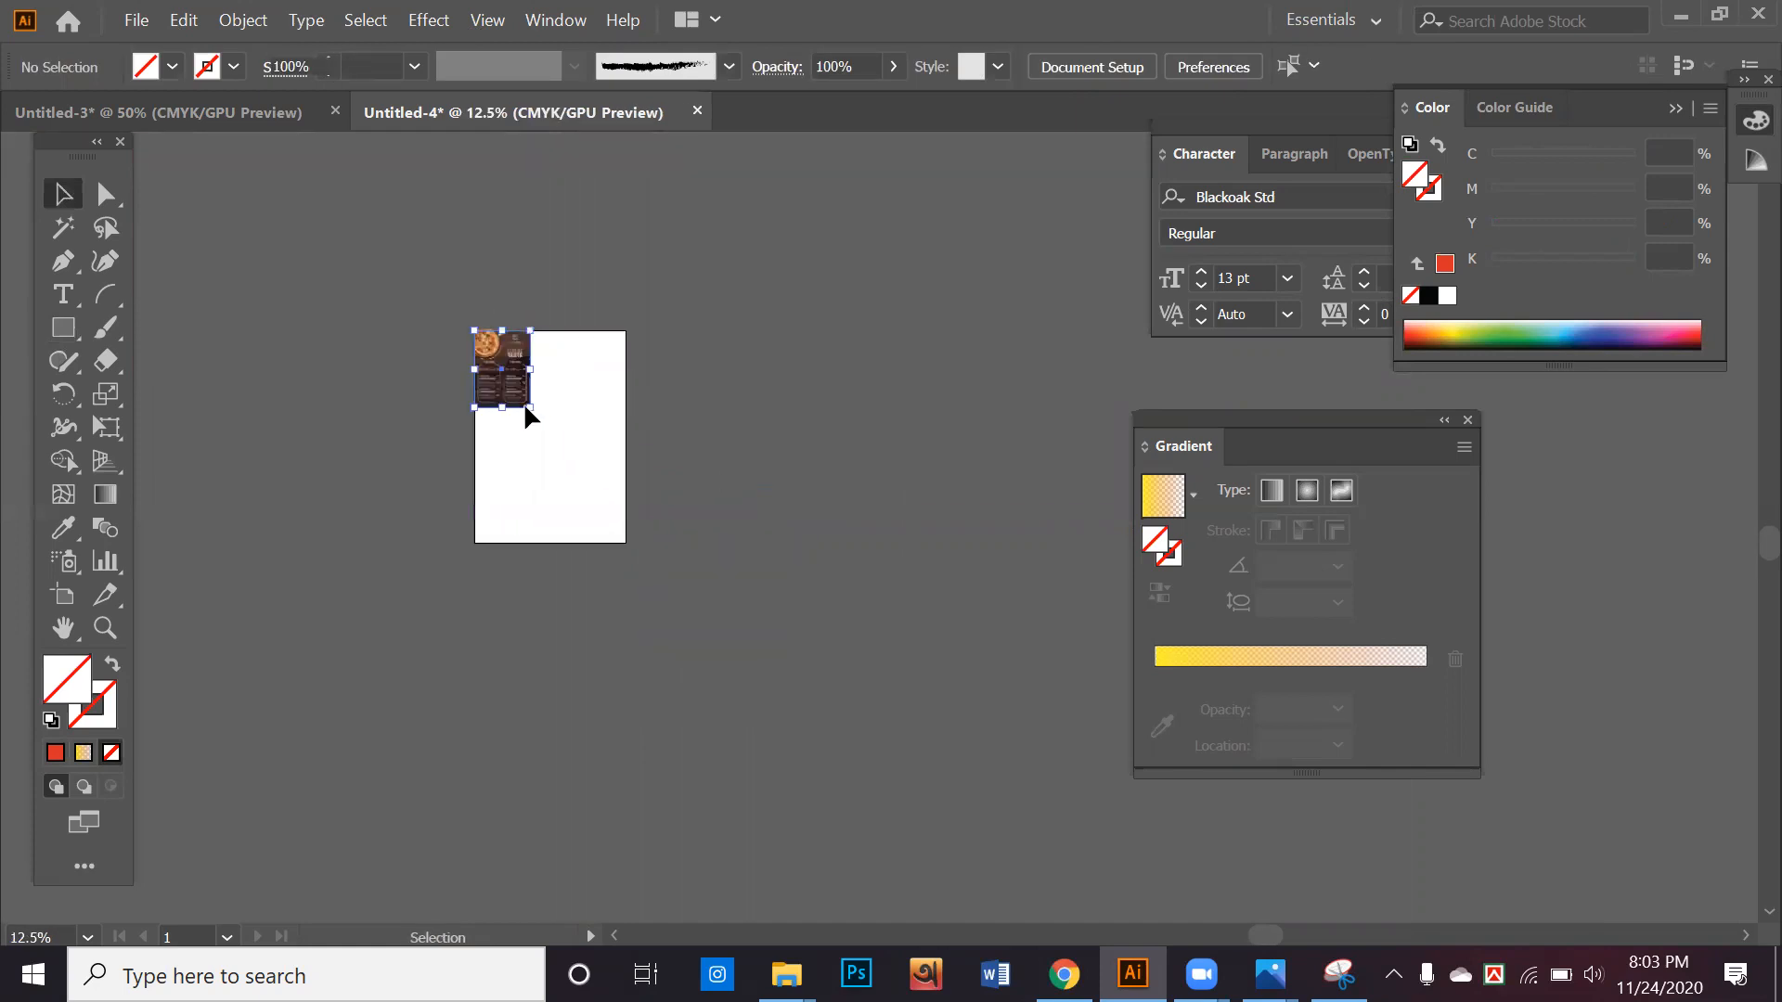
pyautogui.moveTo(617, 568)
pyautogui.mouseDown()
pyautogui.moveTo(660, 560)
pyautogui.moveTo(639, 561)
pyautogui.mouseUp()
pyautogui.scroll(2, 598, 461)
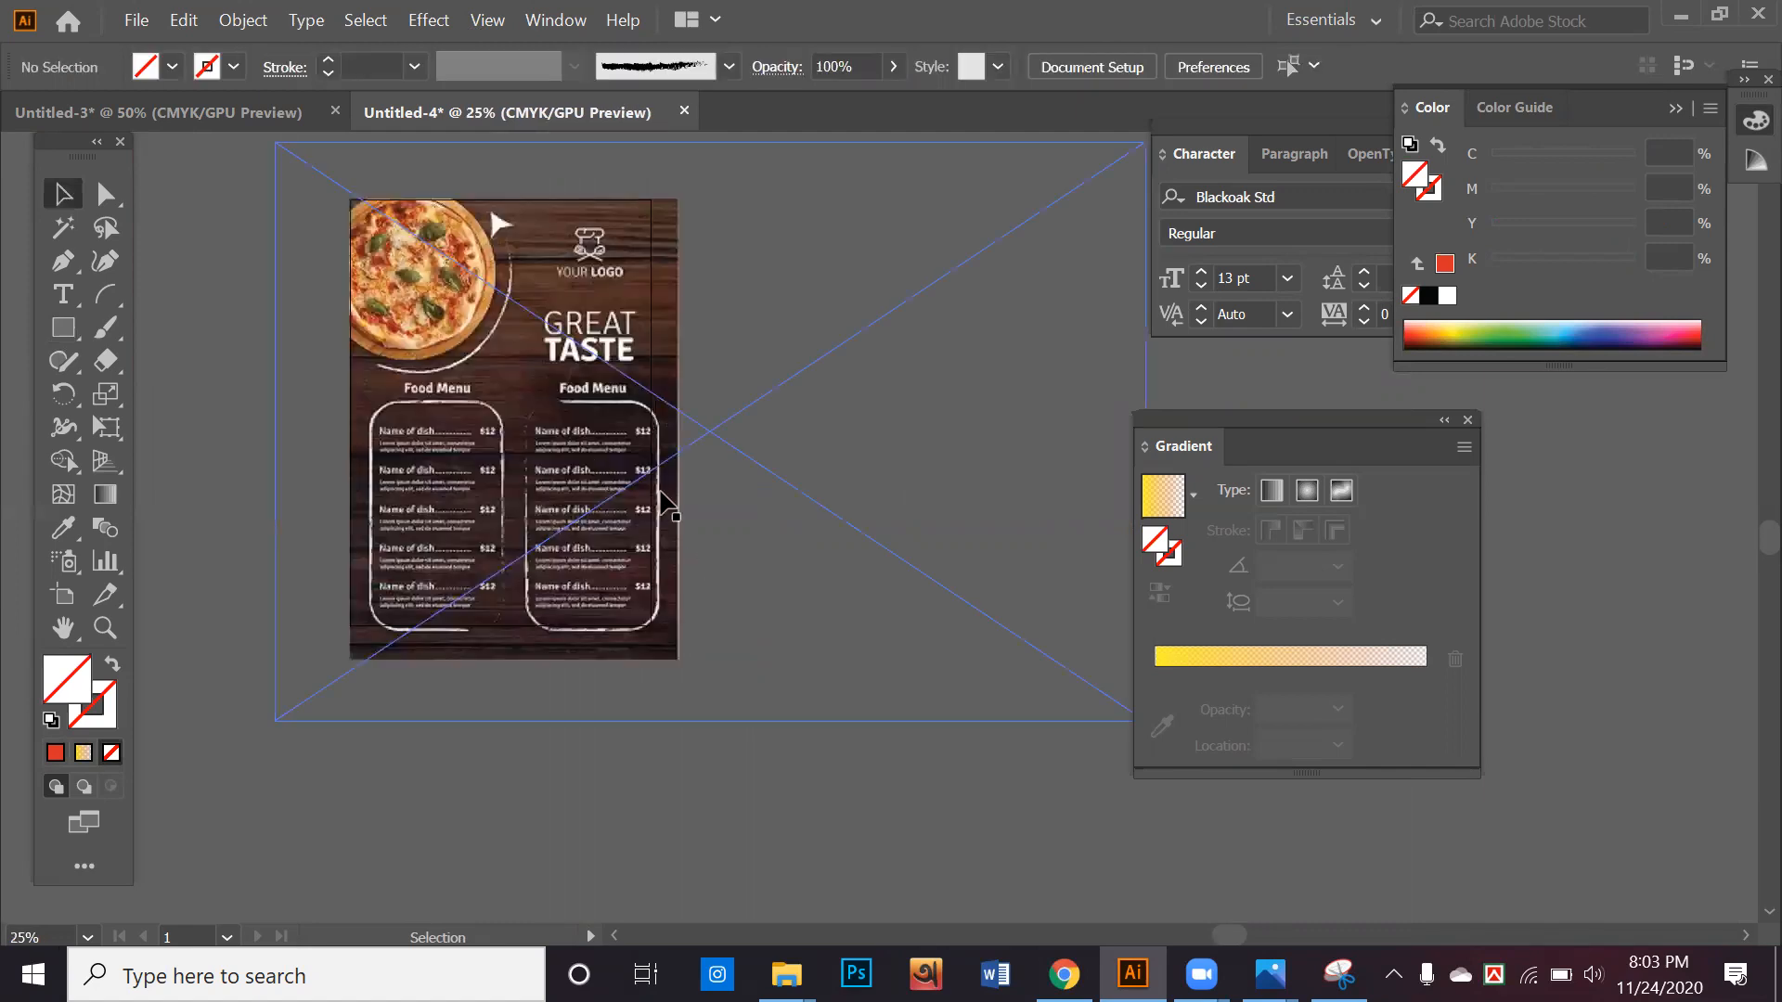
pyautogui.scroll(-1, 731, 748)
pyautogui.moveTo(727, 687); pyautogui.dragTo(903, 702)
# Duplicate the menu page twice, placing one copy on each side, slightly lower and overlapping the centre page
pyautogui.click(767, 620)
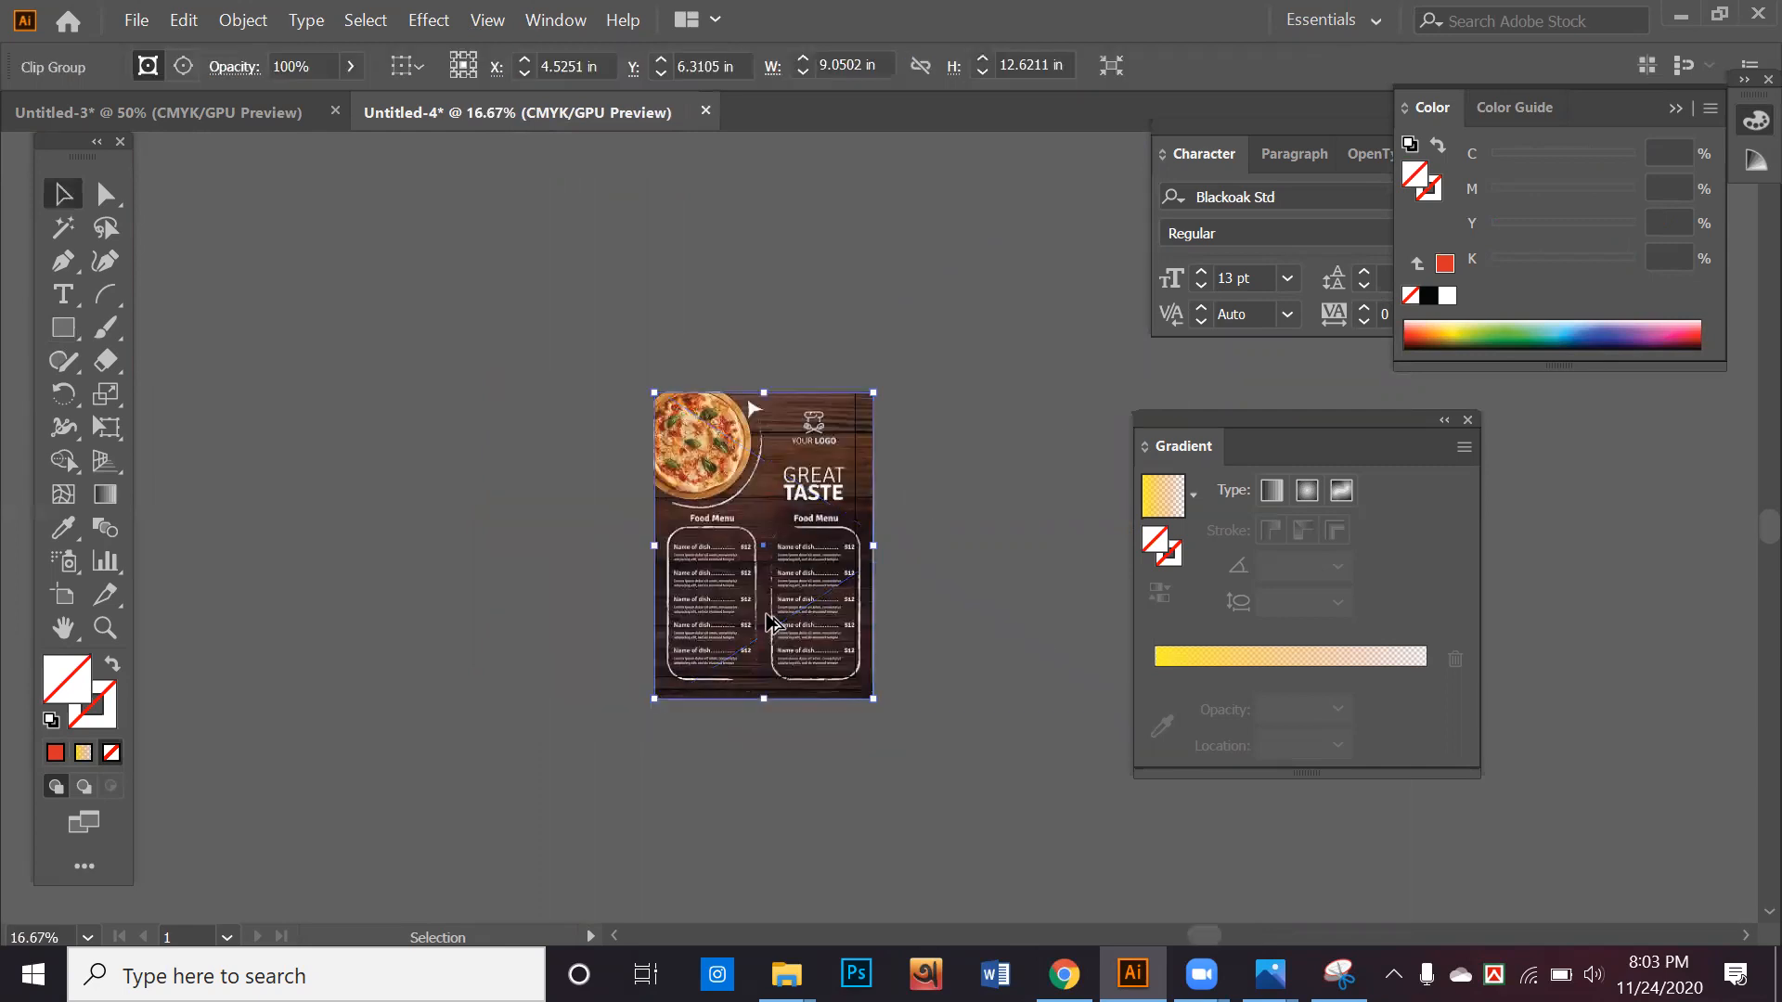
pyautogui.moveTo(829, 617); pyautogui.dragTo(607, 657)
pyautogui.moveTo(914, 614); pyautogui.dragTo(882, 608)
pyautogui.click(839, 767)
# Select both side copies and send them to the back, behind the centre page
pyautogui.click(884, 665)
pyautogui.keyDown('shift'); pyautogui.click(598, 671); pyautogui.keyUp('shift')
pyautogui.rightClick(602, 682)
pyautogui.moveTo(714, 550)
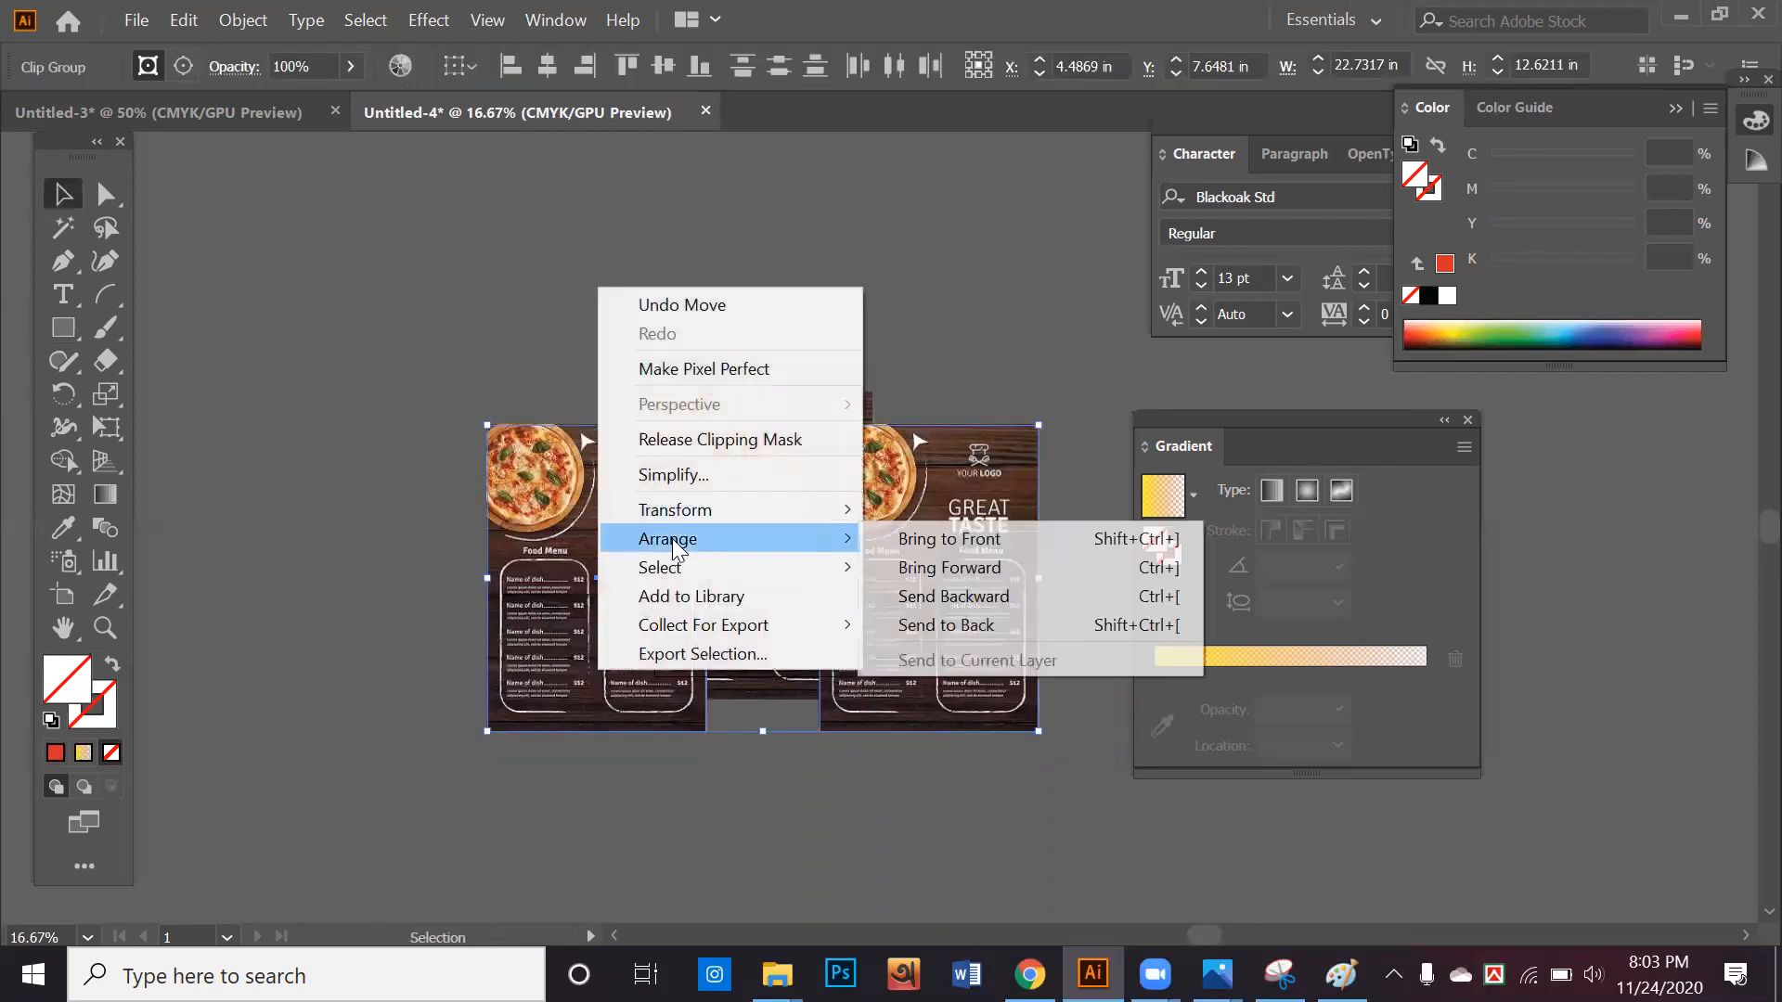
pyautogui.click(1056, 625)
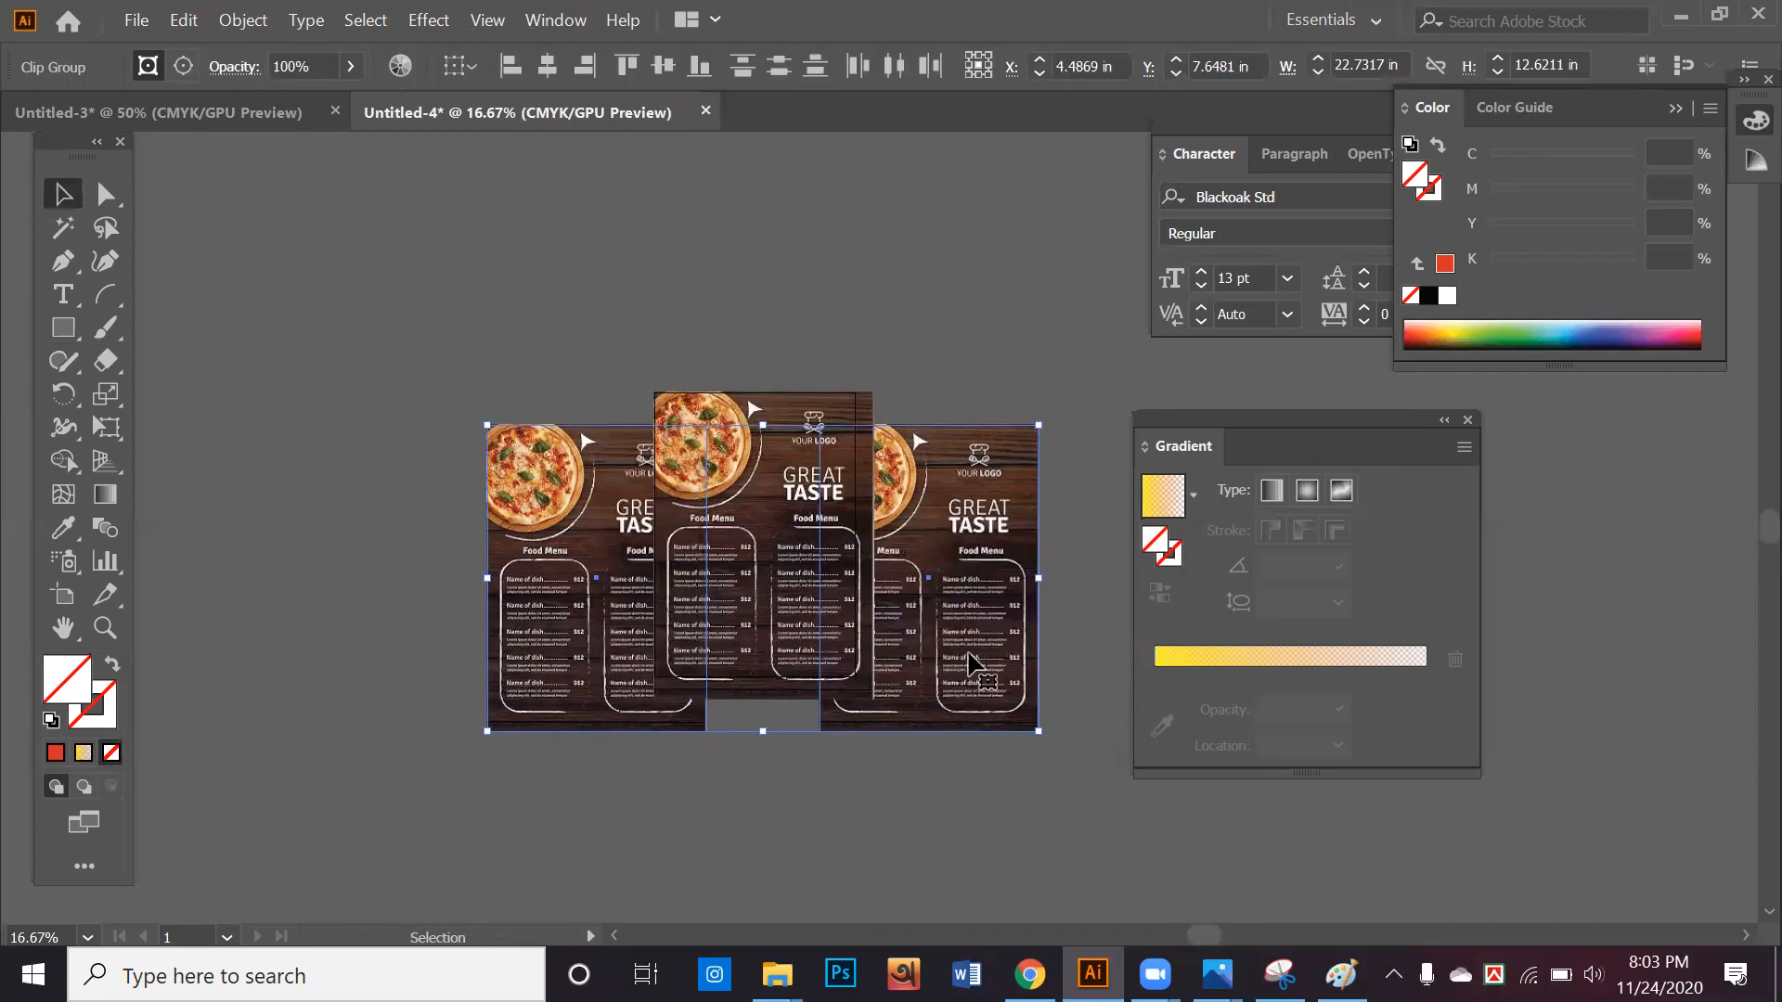
# Draw a rectangle covering the left menu page and fill it with black
pyautogui.click(63, 328)
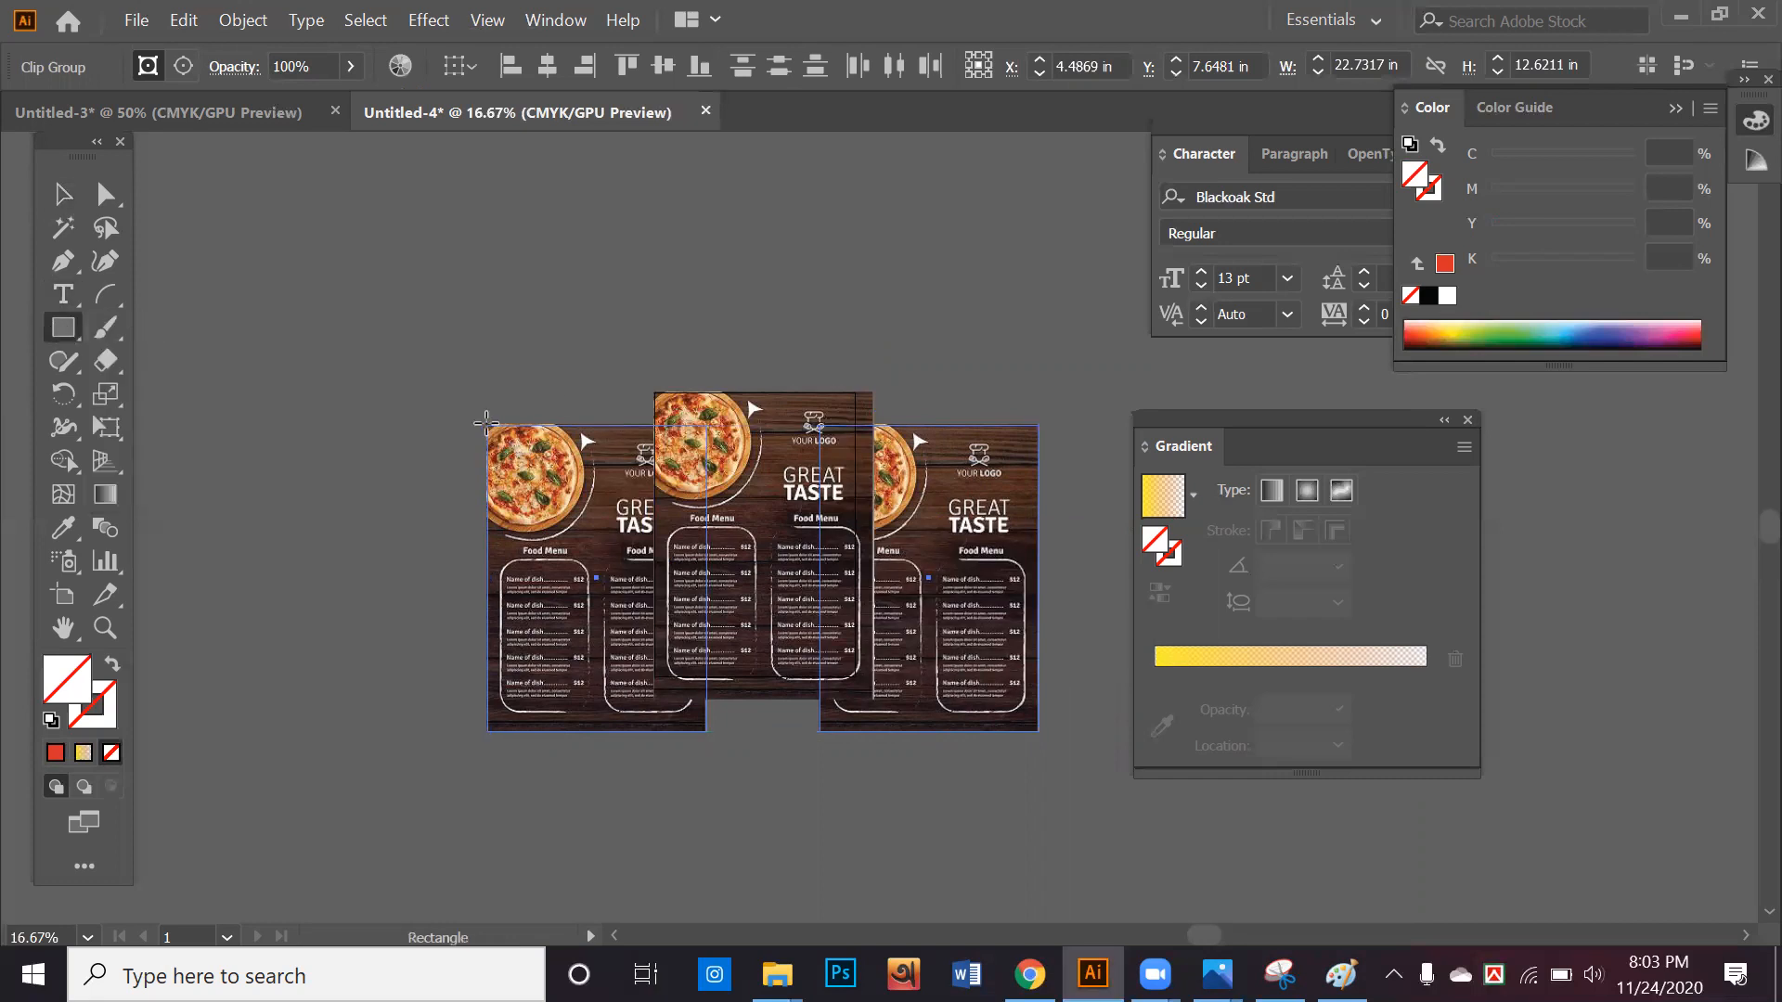
pyautogui.moveTo(486, 423); pyautogui.dragTo(706, 735)
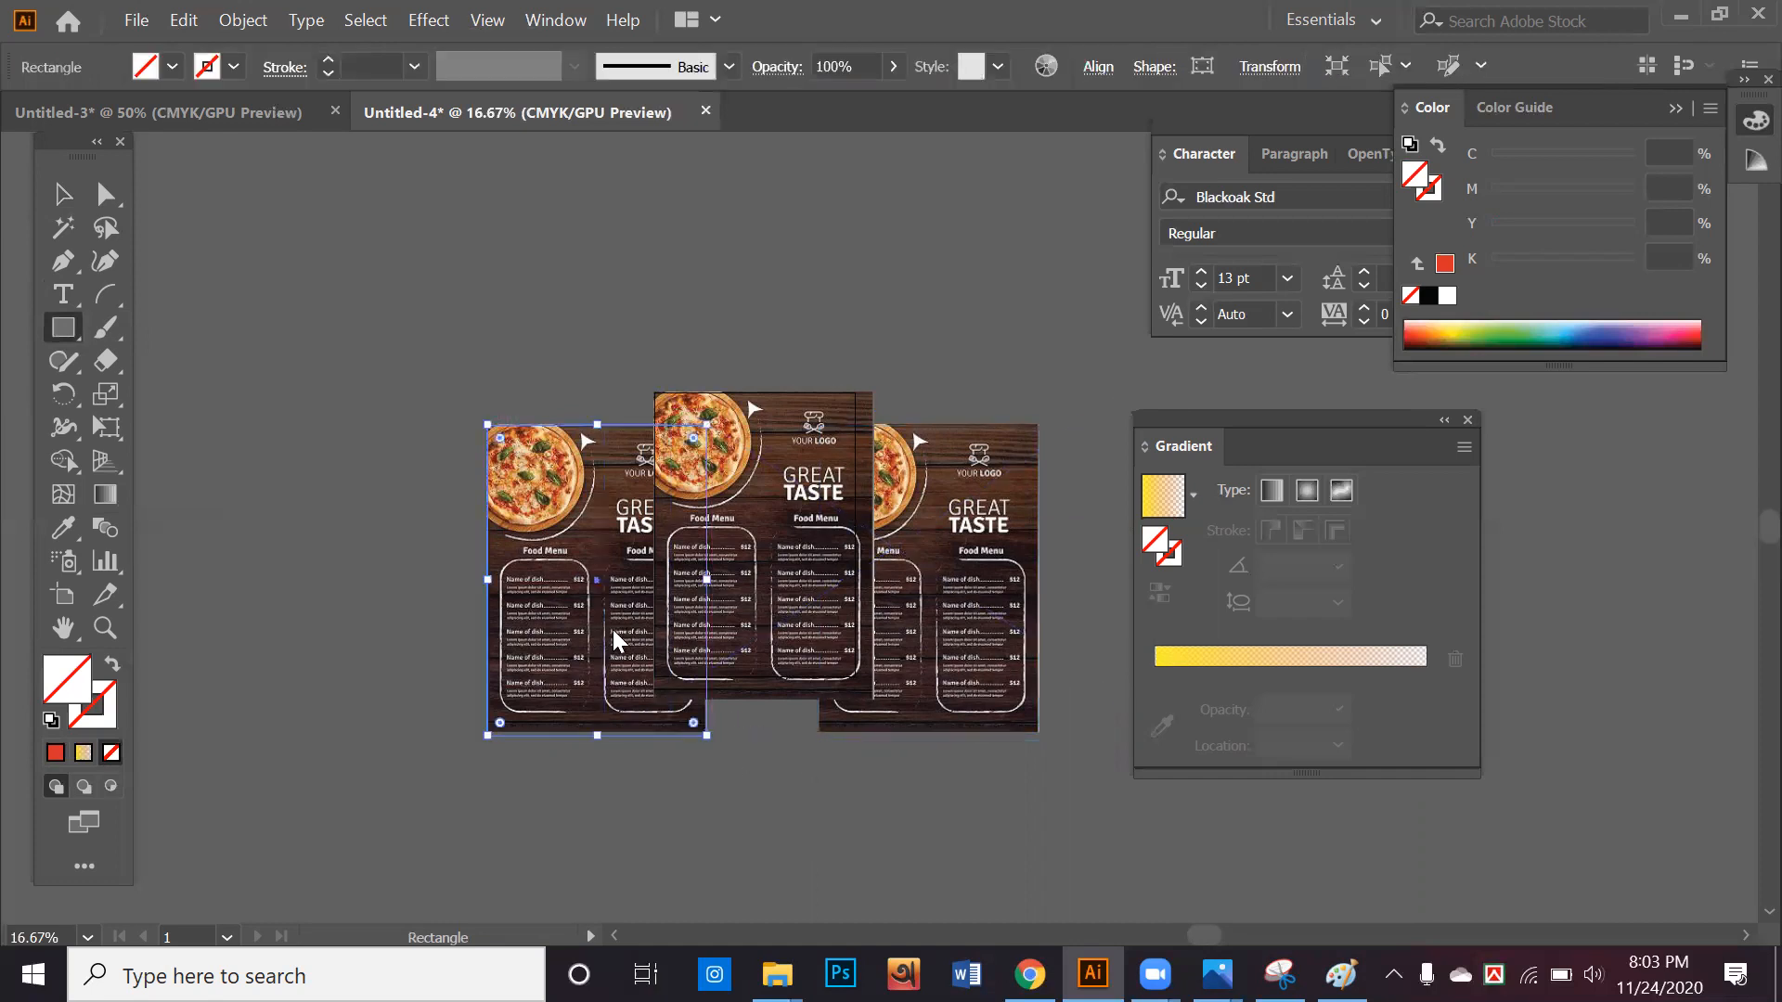
pyautogui.click(56, 753)
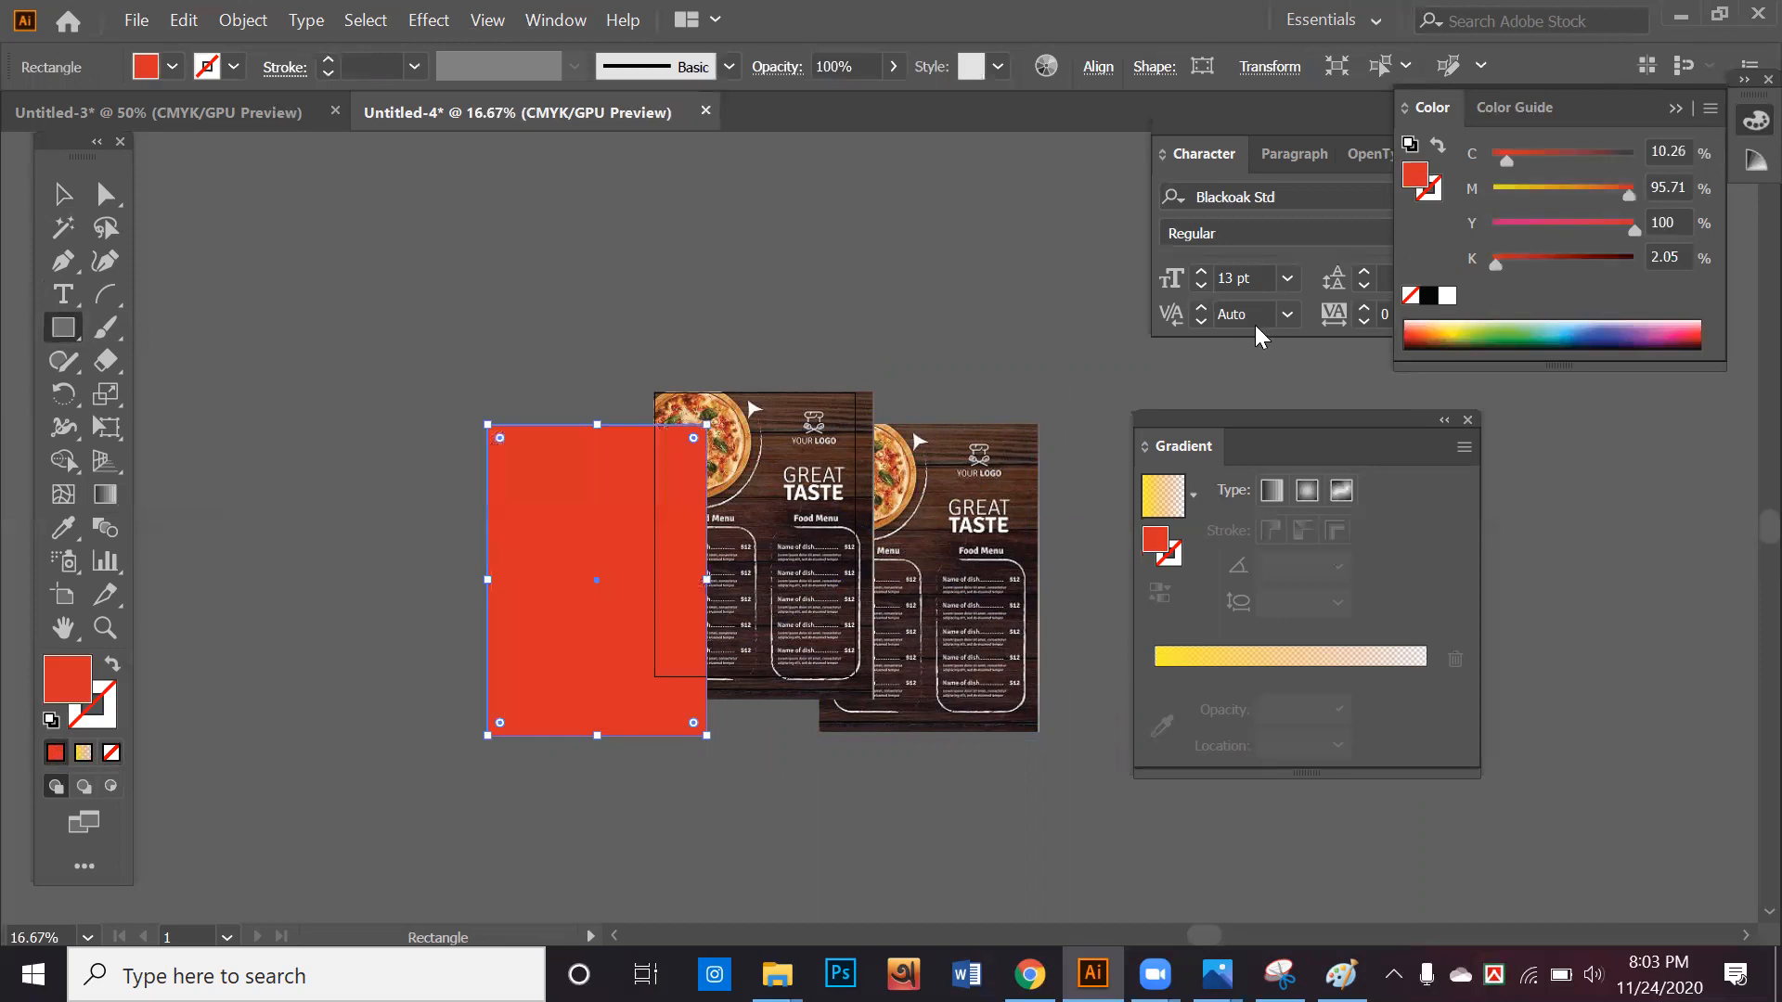
pyautogui.click(1428, 295)
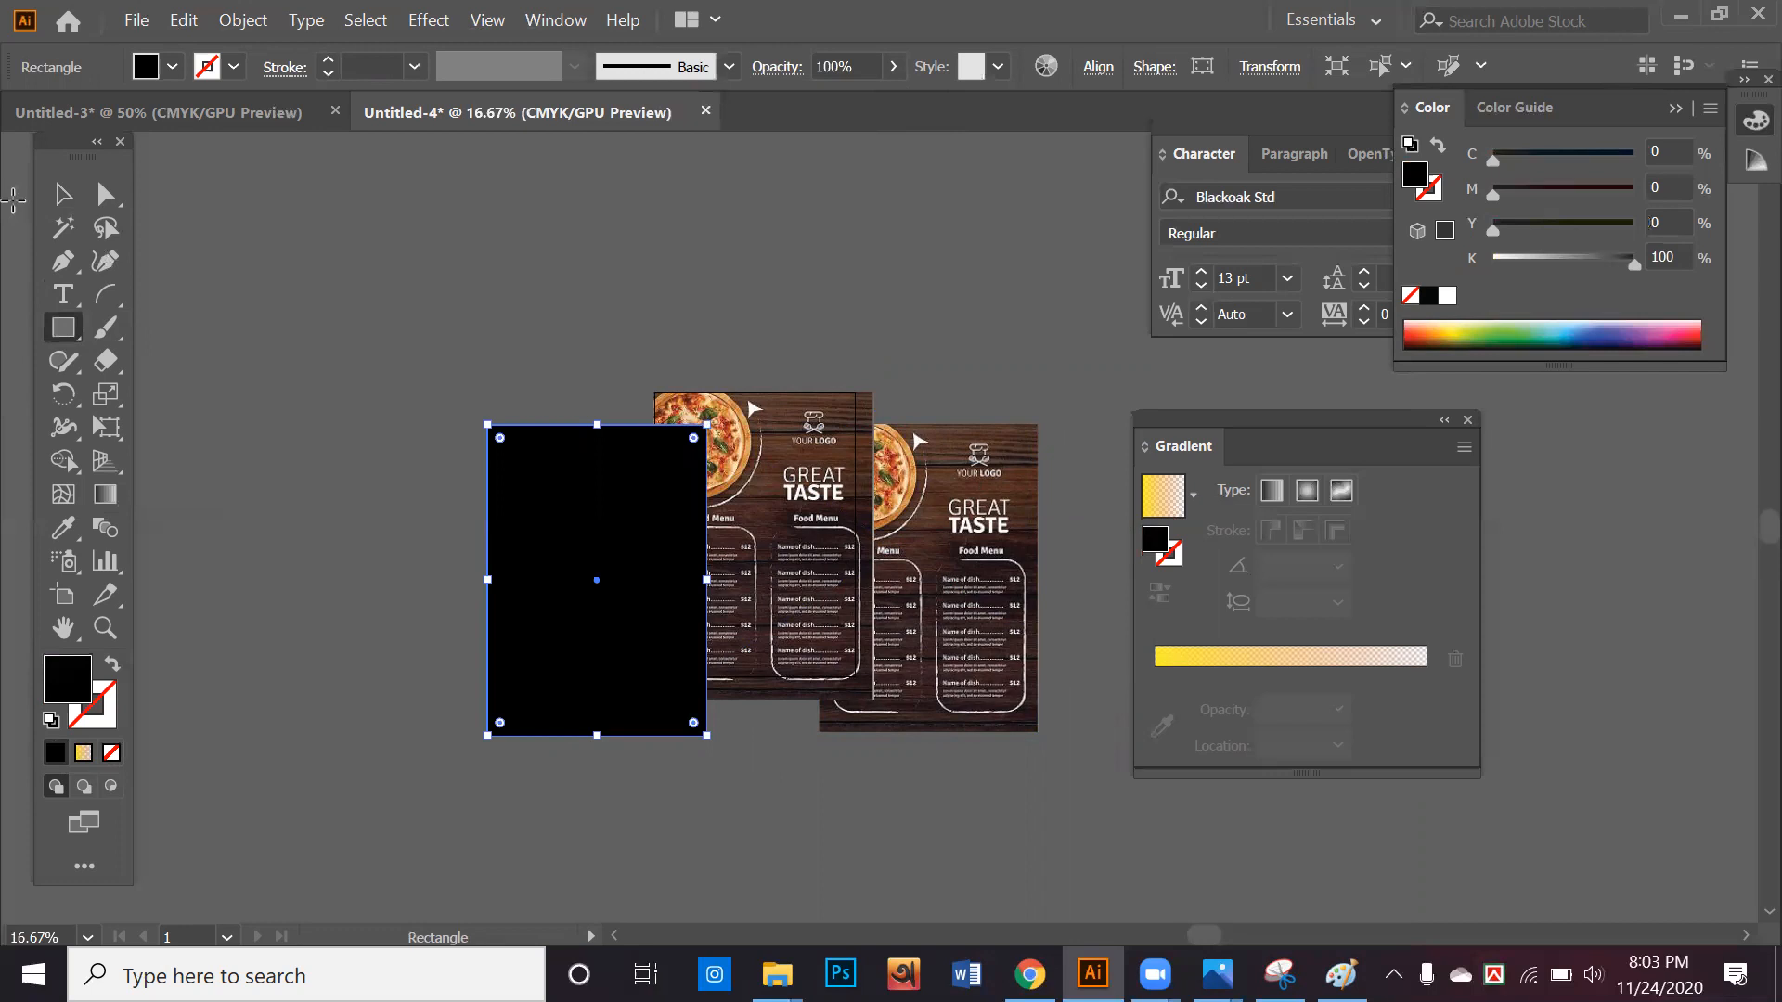
# Send the black rectangle behind the centre page and set its opacity to 91%
pyautogui.press('v')
pyautogui.press('ctrl')
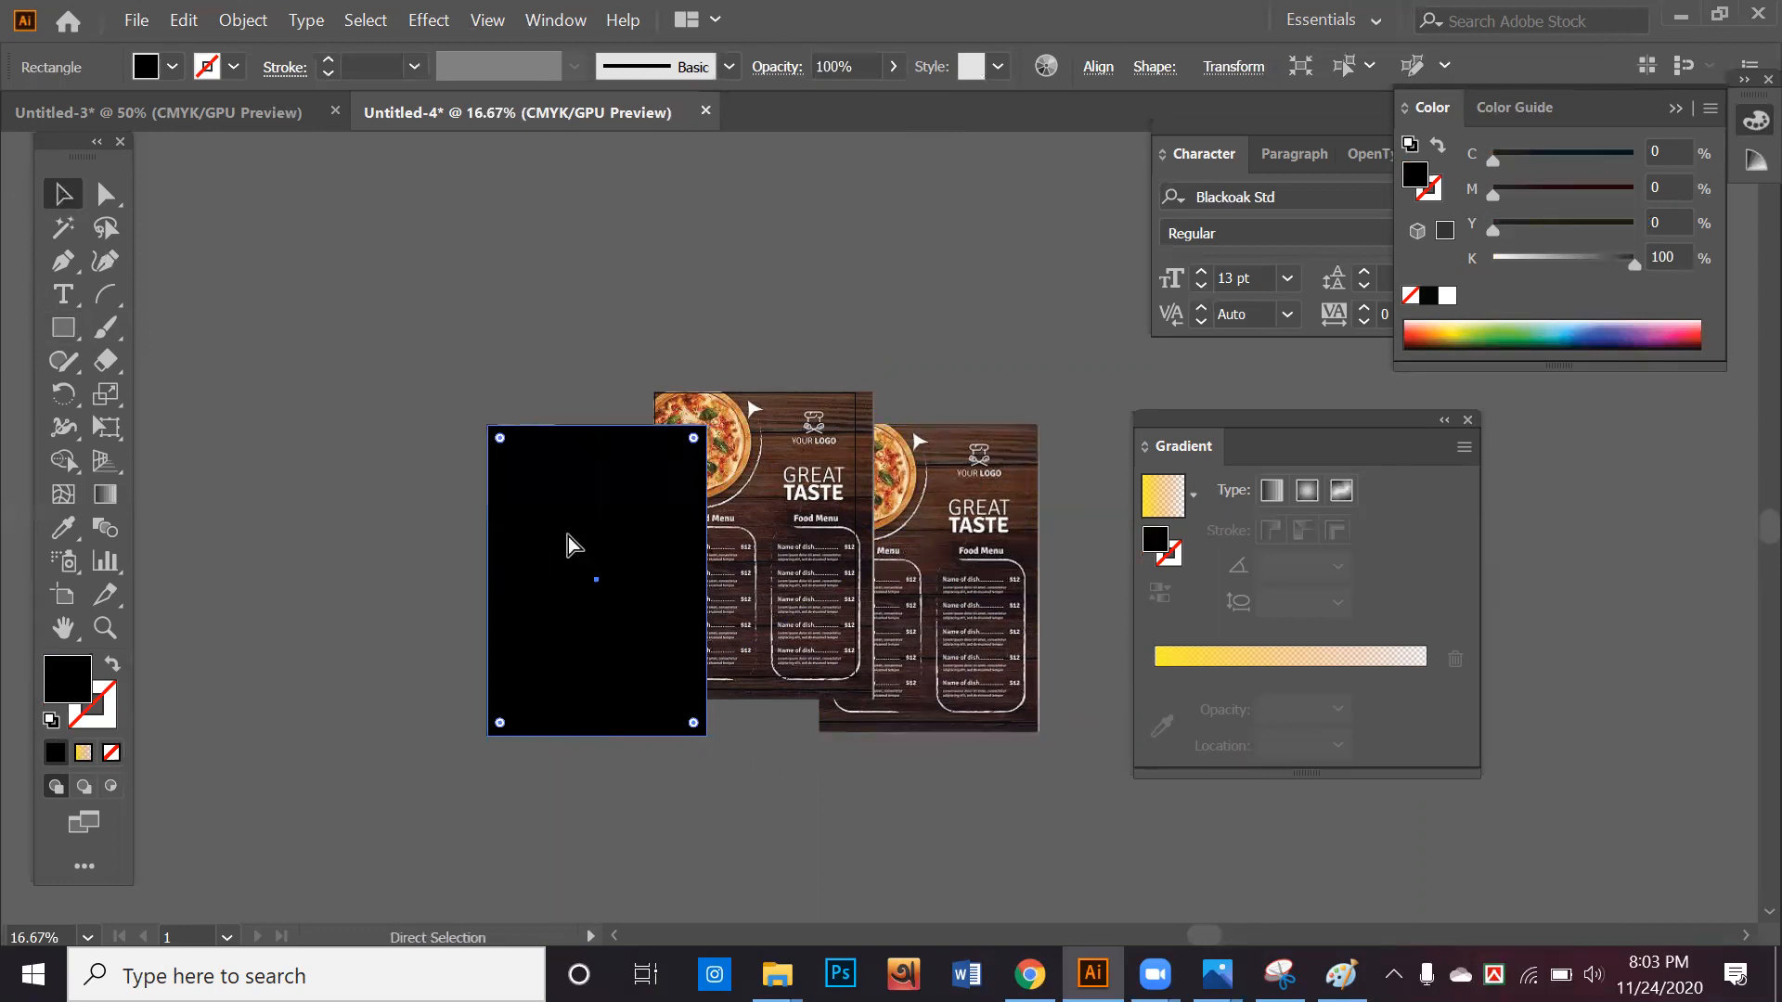
pyautogui.hotkey('ctrl', '[')
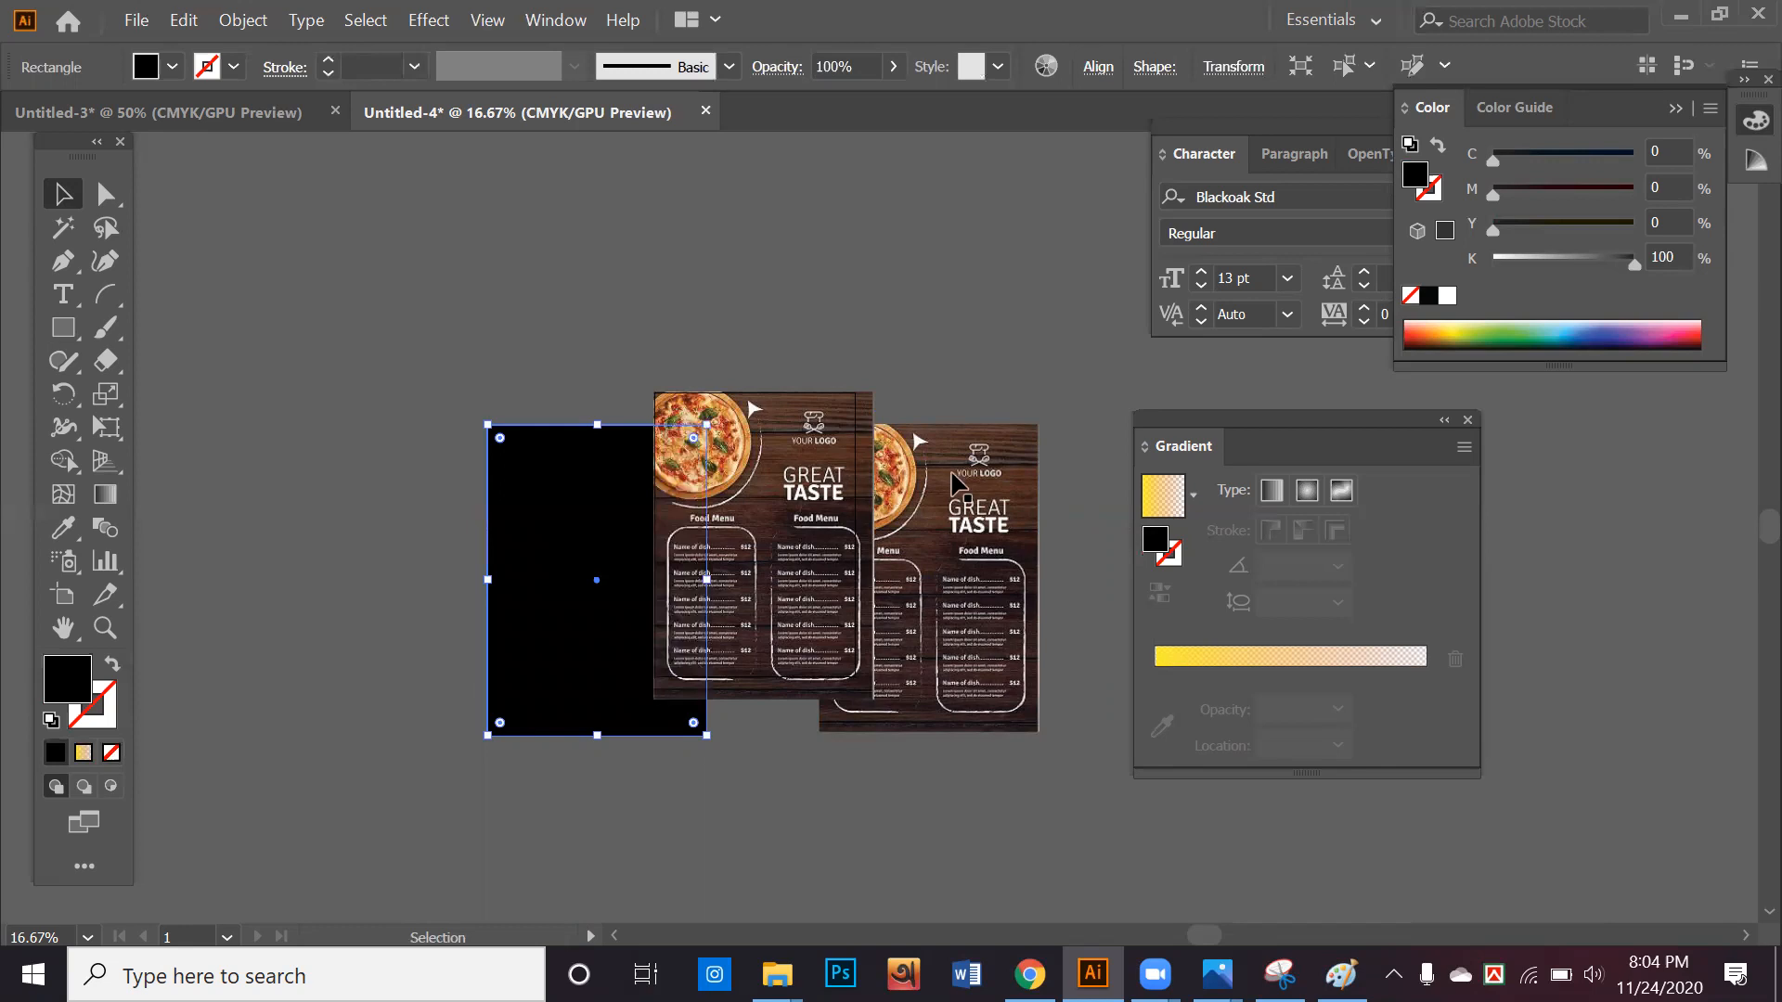
pyautogui.click(891, 75)
pyautogui.moveTo(889, 100); pyautogui.dragTo(880, 104)
pyautogui.click(955, 318)
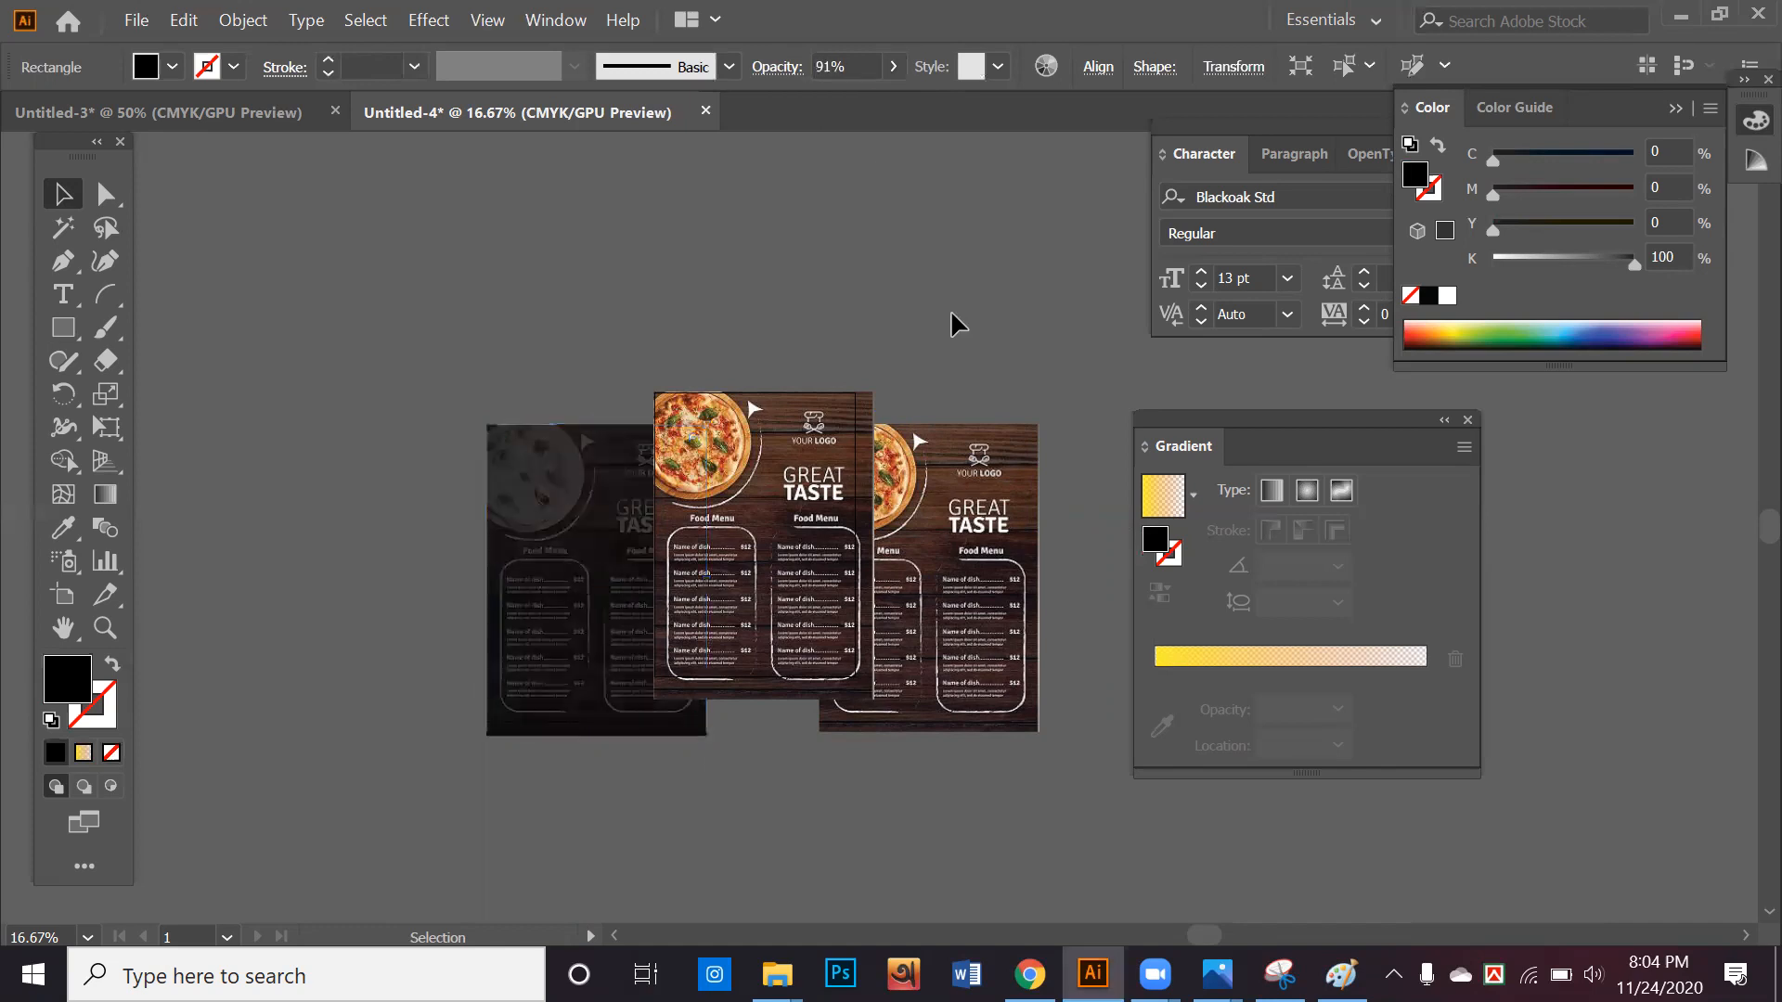
# Delete the undarkened right menu page and replace it with a duplicate of the left page and its black overlay
pyautogui.click(940, 647)
pyautogui.press('Delete')
pyautogui.click(538, 663)
pyautogui.moveTo(667, 692); pyautogui.dragTo(866, 684)
pyautogui.click(806, 715)
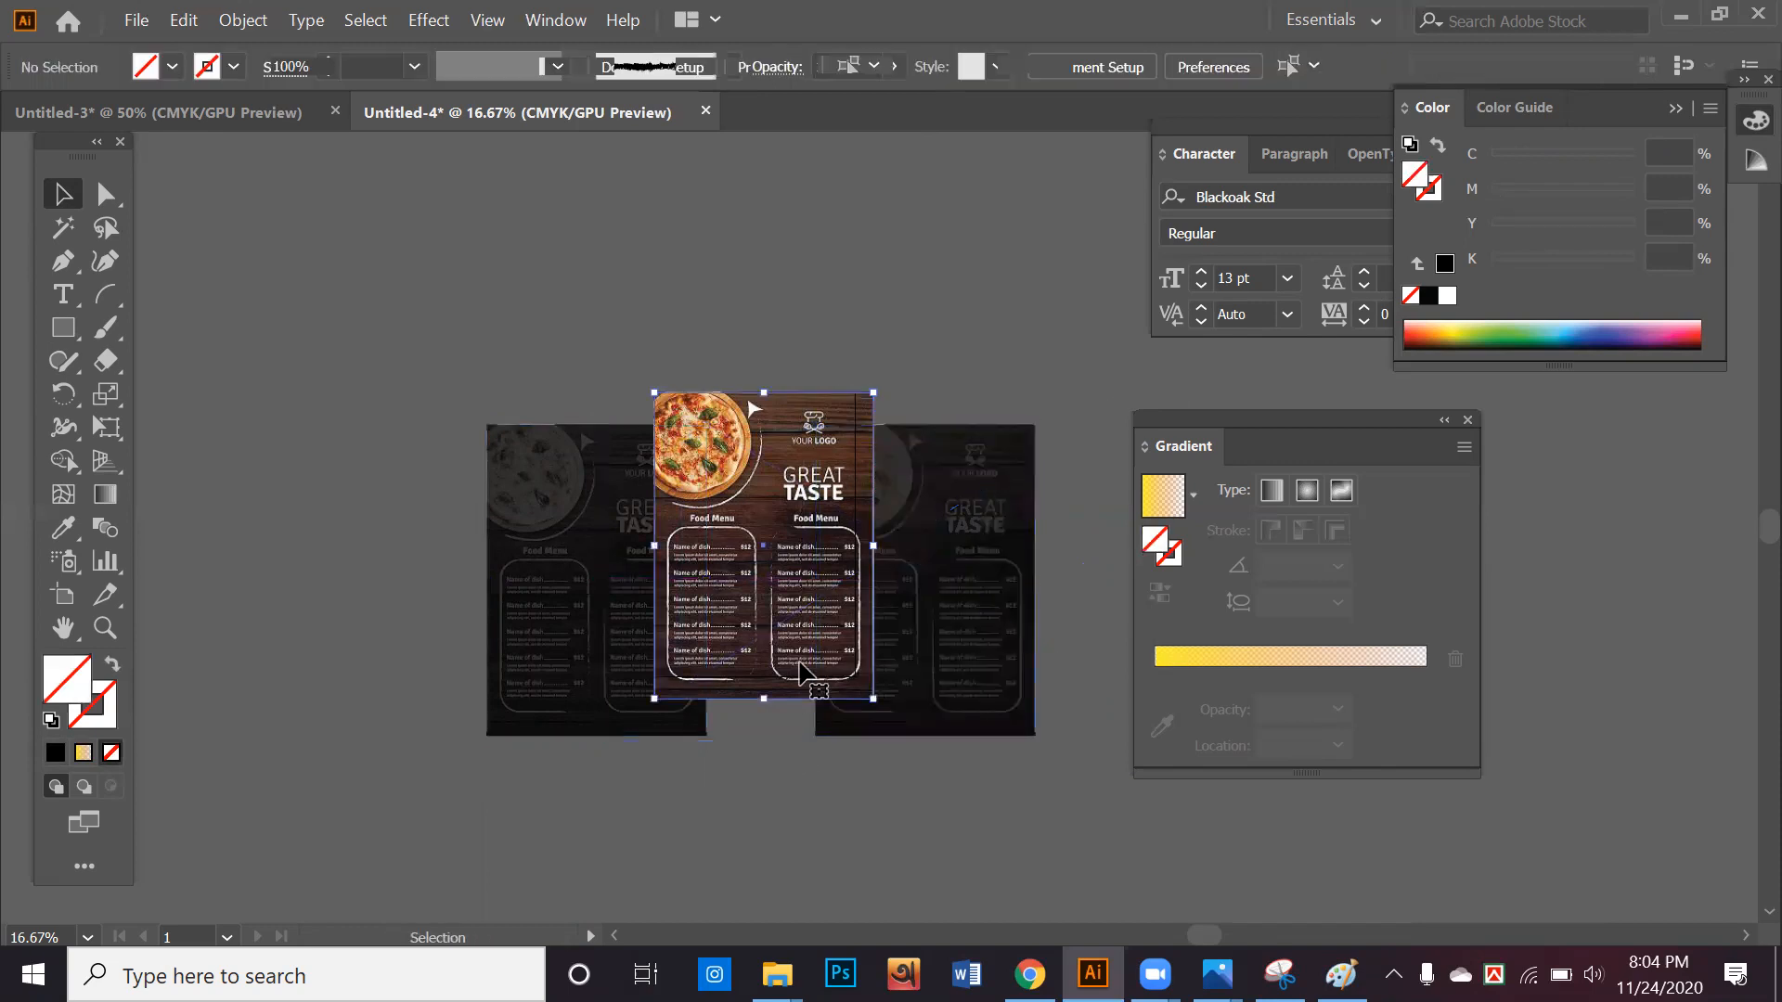
# Lower the centre page relative to the darkened side pages and move the whole three-page arrangement above the artboard
pyautogui.moveTo(757, 585); pyautogui.dragTo(760, 652)
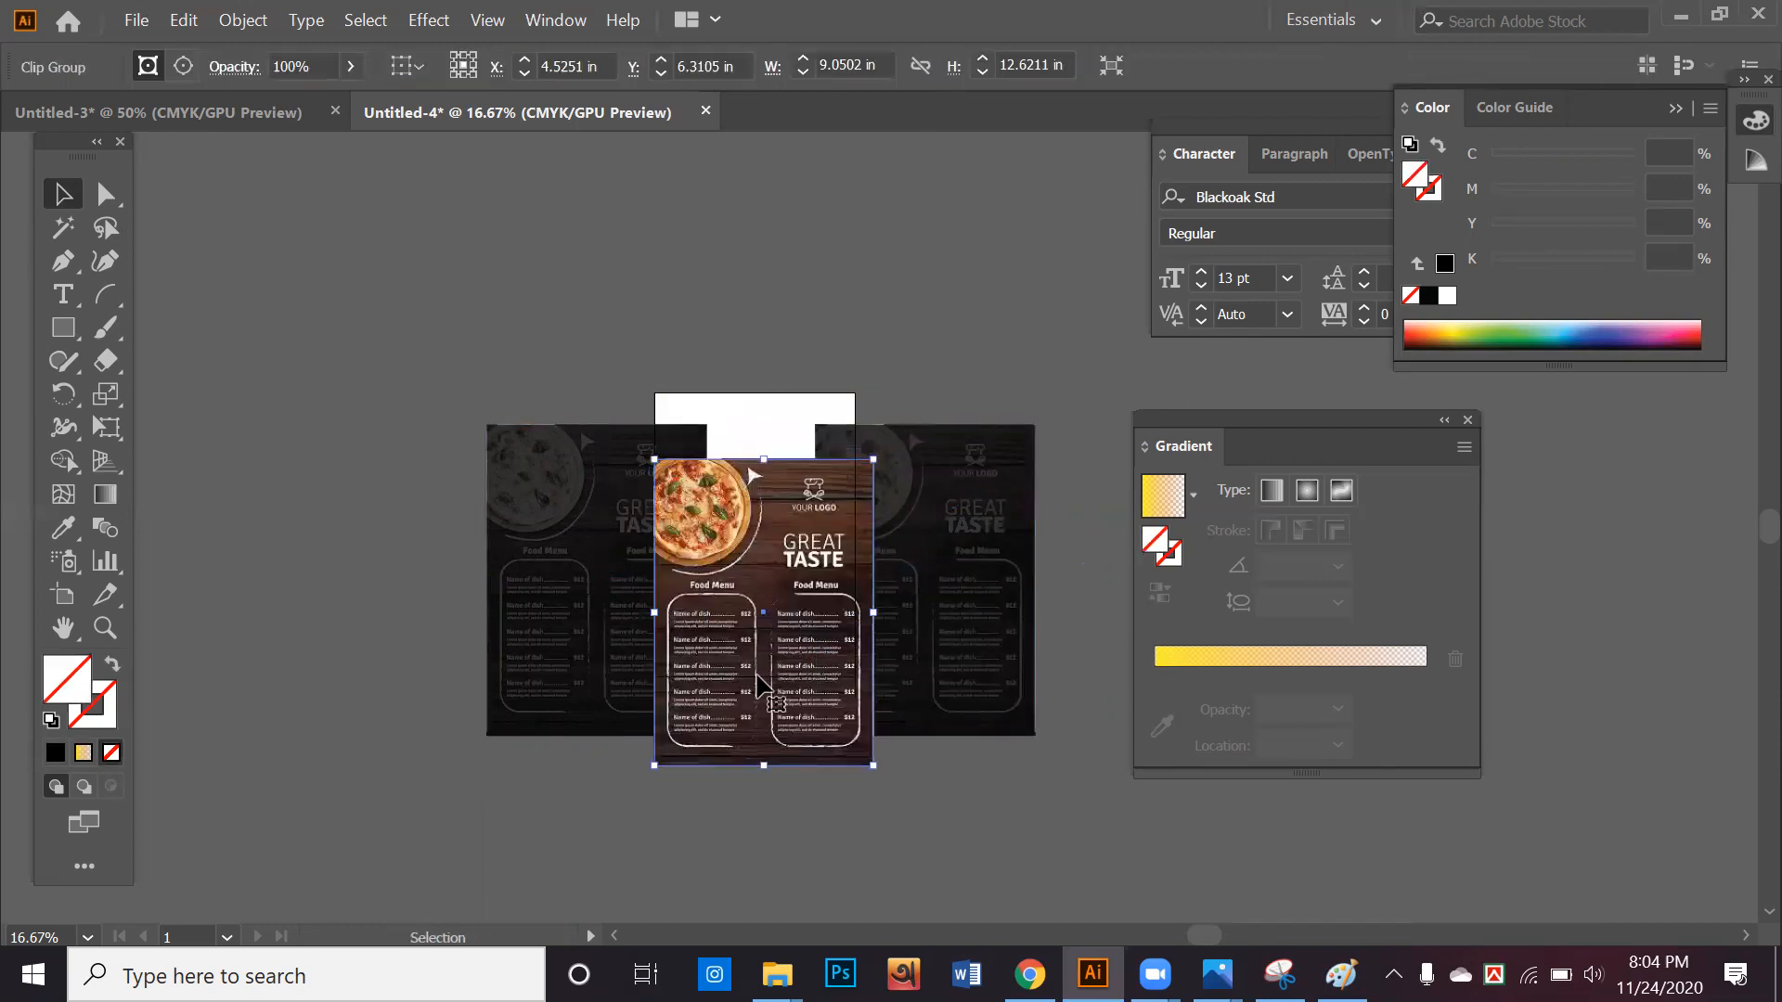
pyautogui.click(1062, 804)
pyautogui.moveTo(490, 510); pyautogui.dragTo(763, 261)
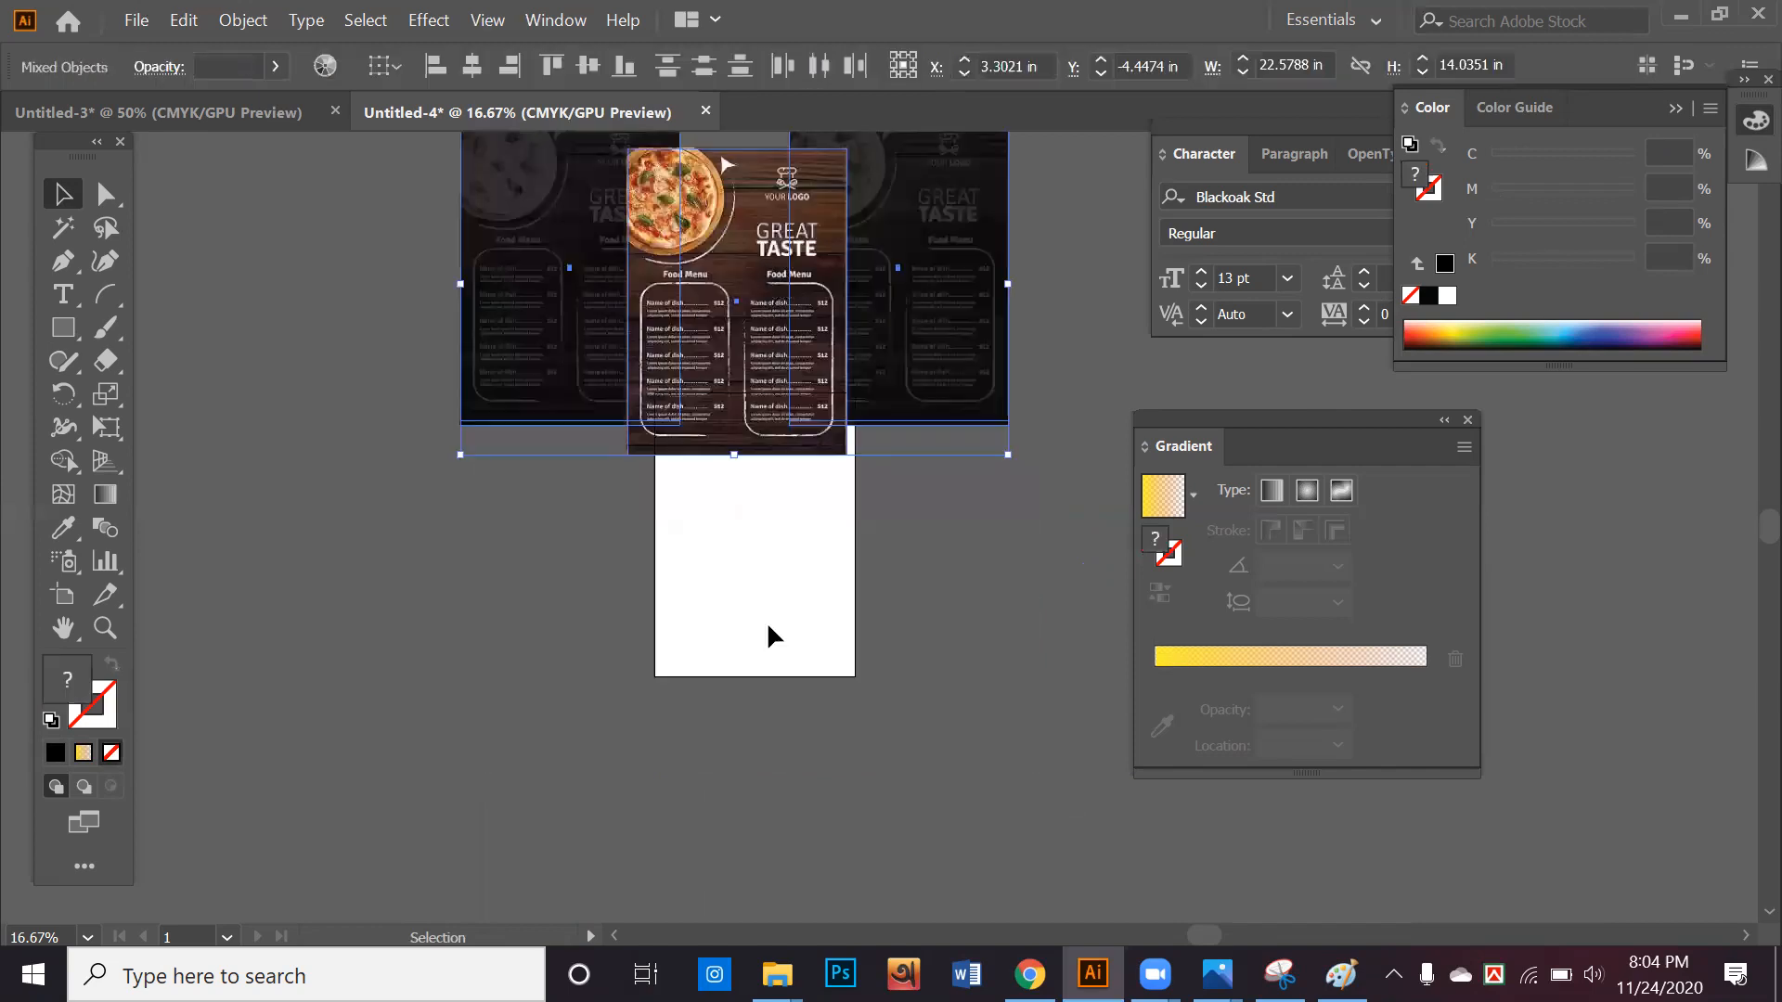
pyautogui.scroll(3, 767, 626)
pyautogui.moveTo(797, 582); pyautogui.dragTo(766, 442)
pyautogui.click(993, 560)
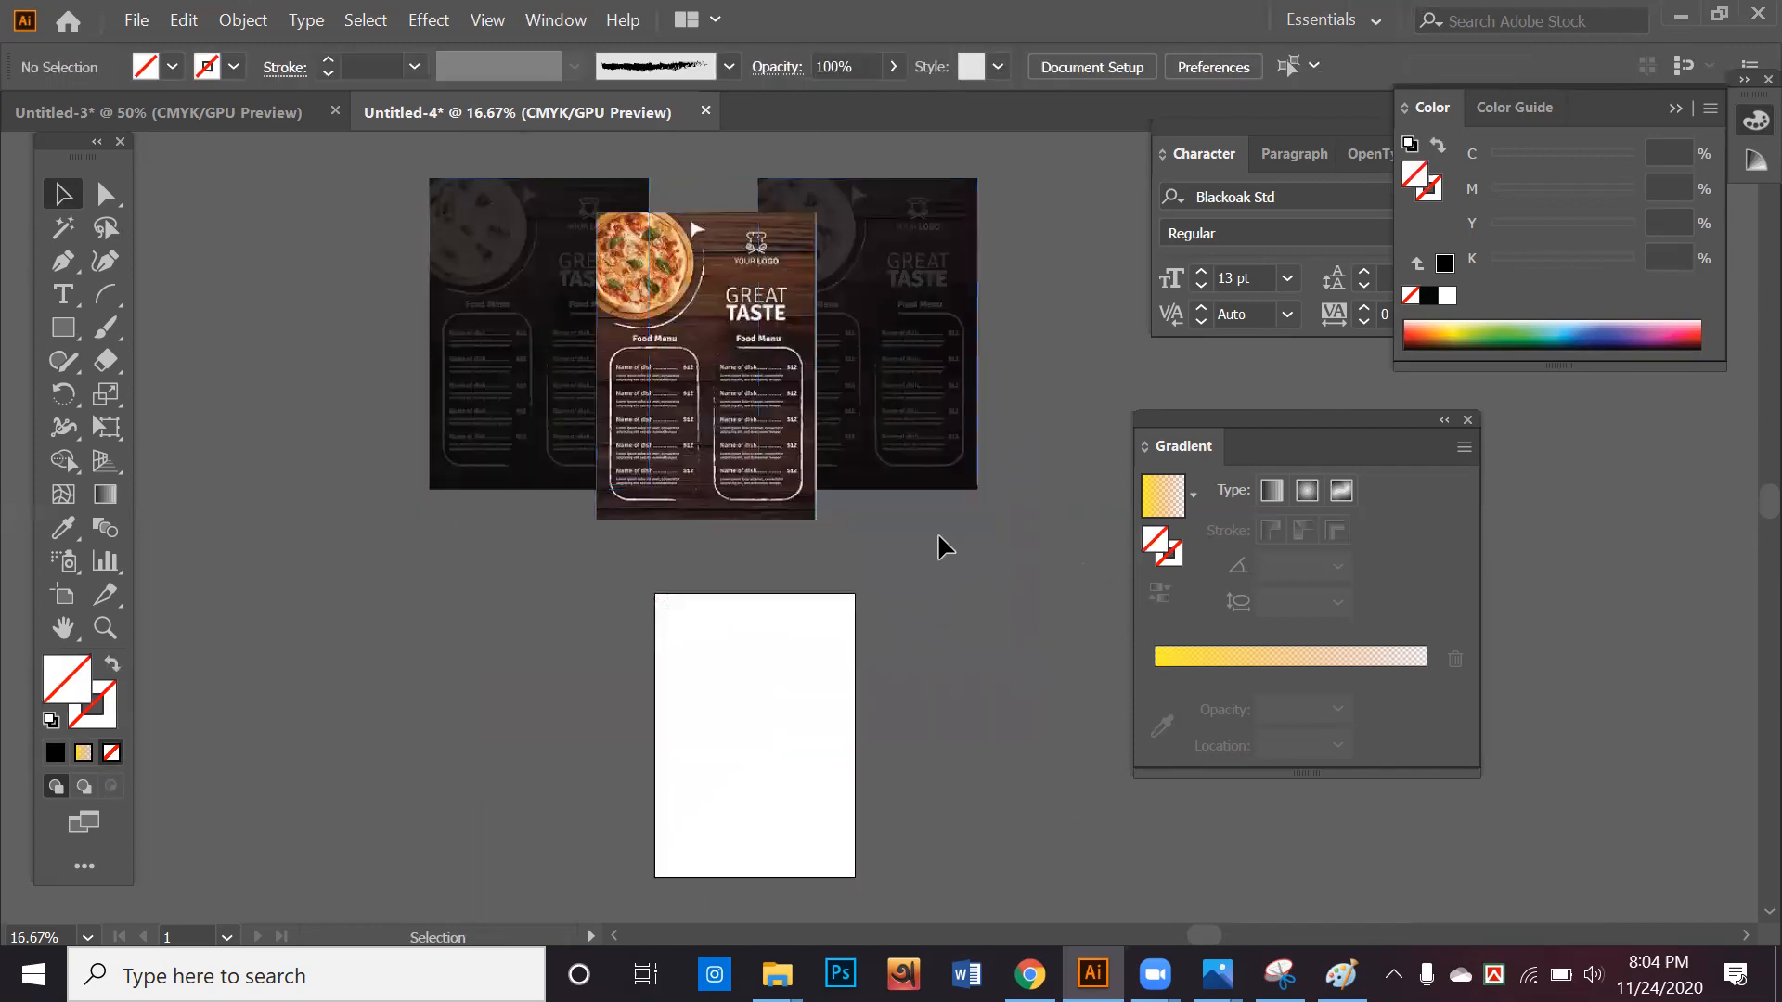
# Move the translucent black rectangle off the left menu page into the empty space beside it, and minimize Illustrator
pyautogui.moveTo(928, 493); pyautogui.dragTo(997, 851)
pyautogui.scroll(2, 970, 835)
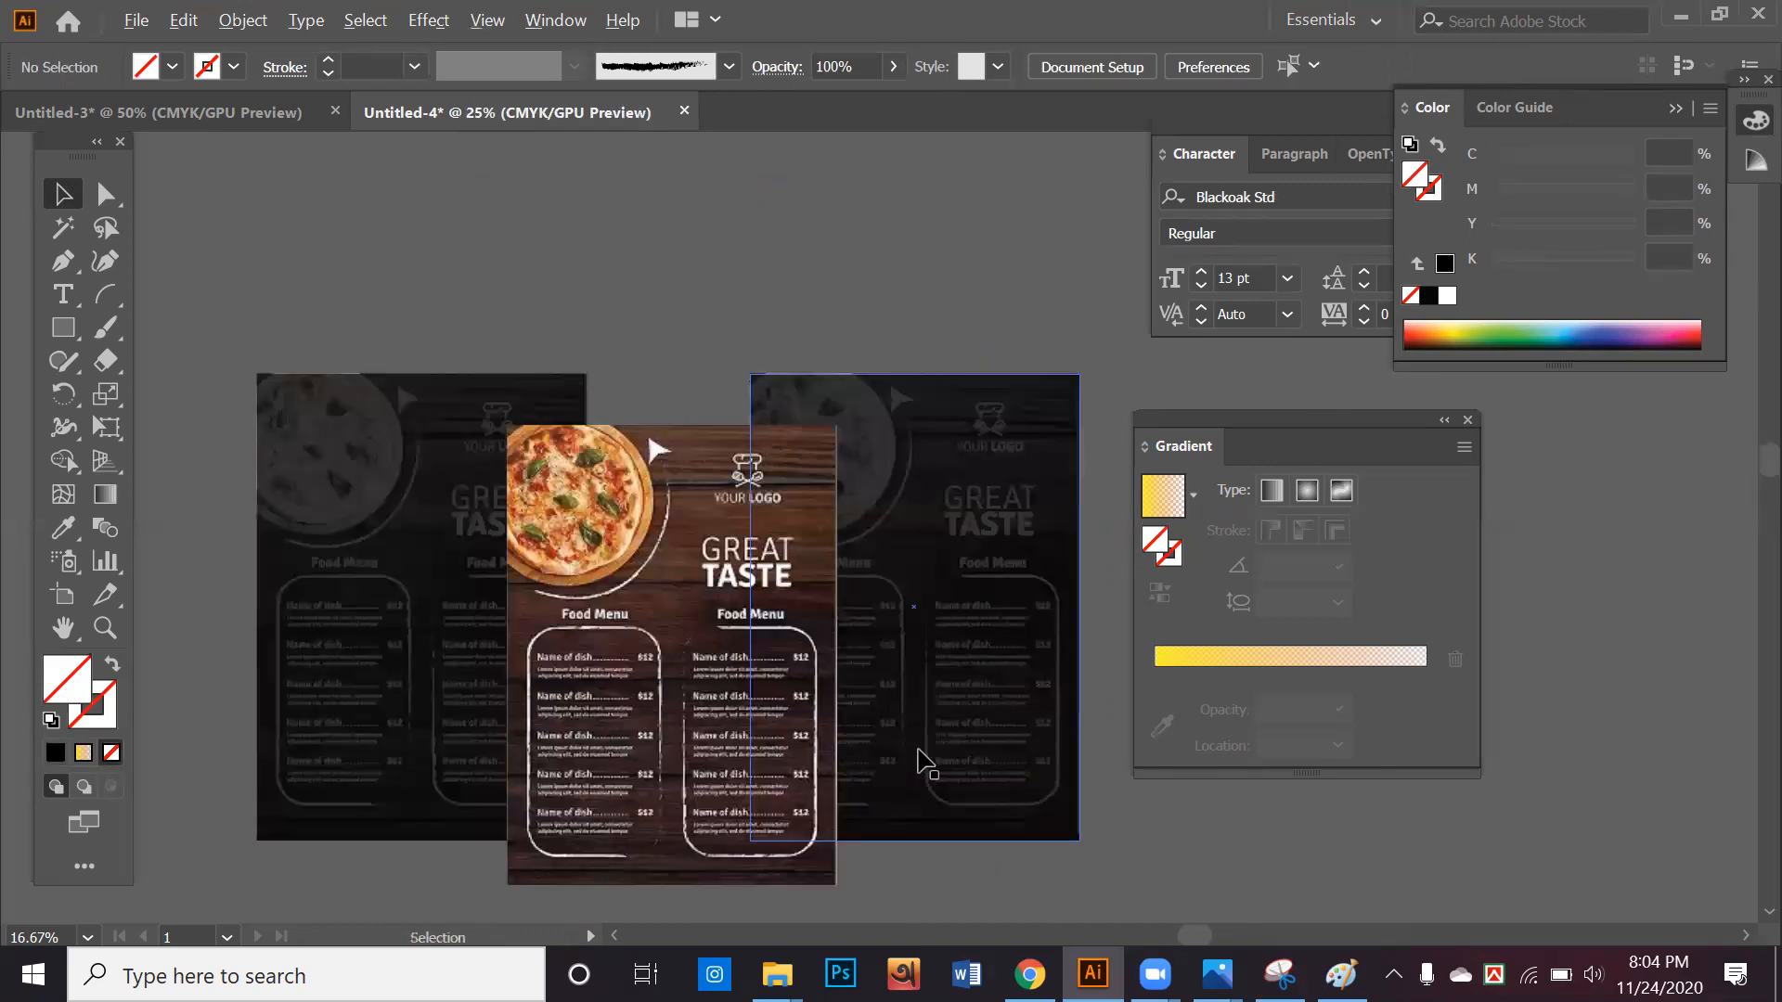
pyautogui.moveTo(920, 744); pyautogui.dragTo(1065, 706)
pyautogui.scroll(-2, 1062, 705)
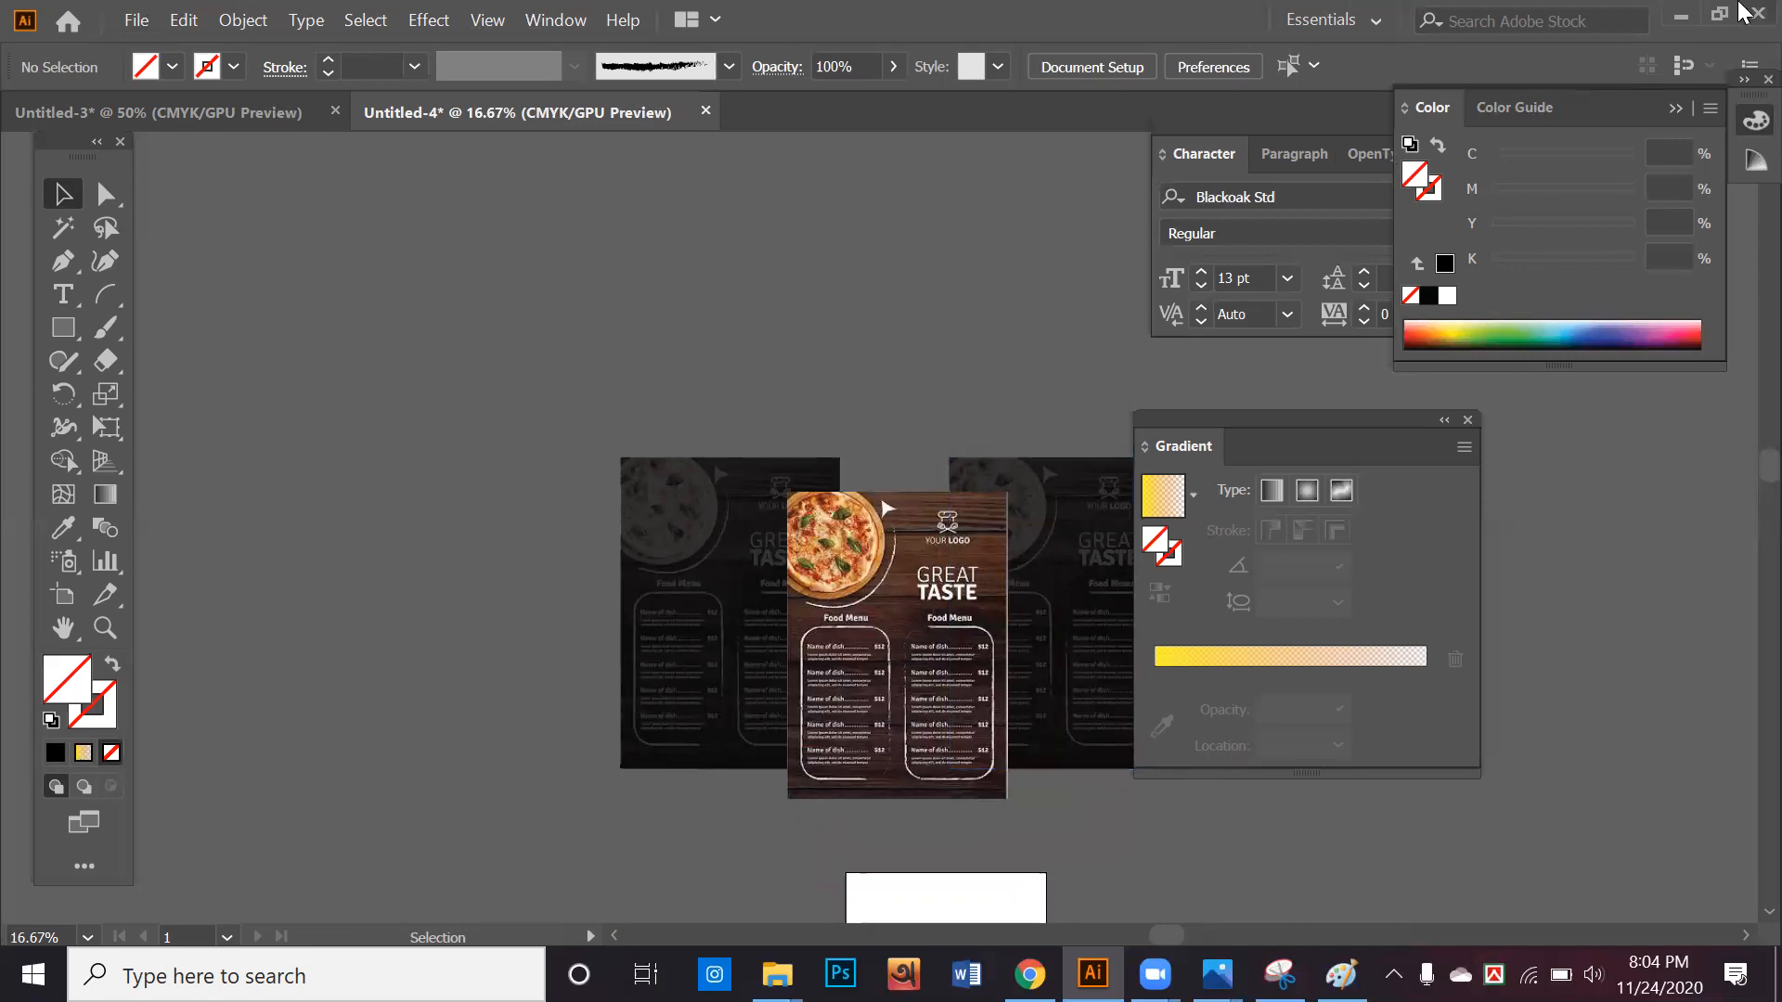
pyautogui.moveTo(737, 608); pyautogui.dragTo(429, 593)
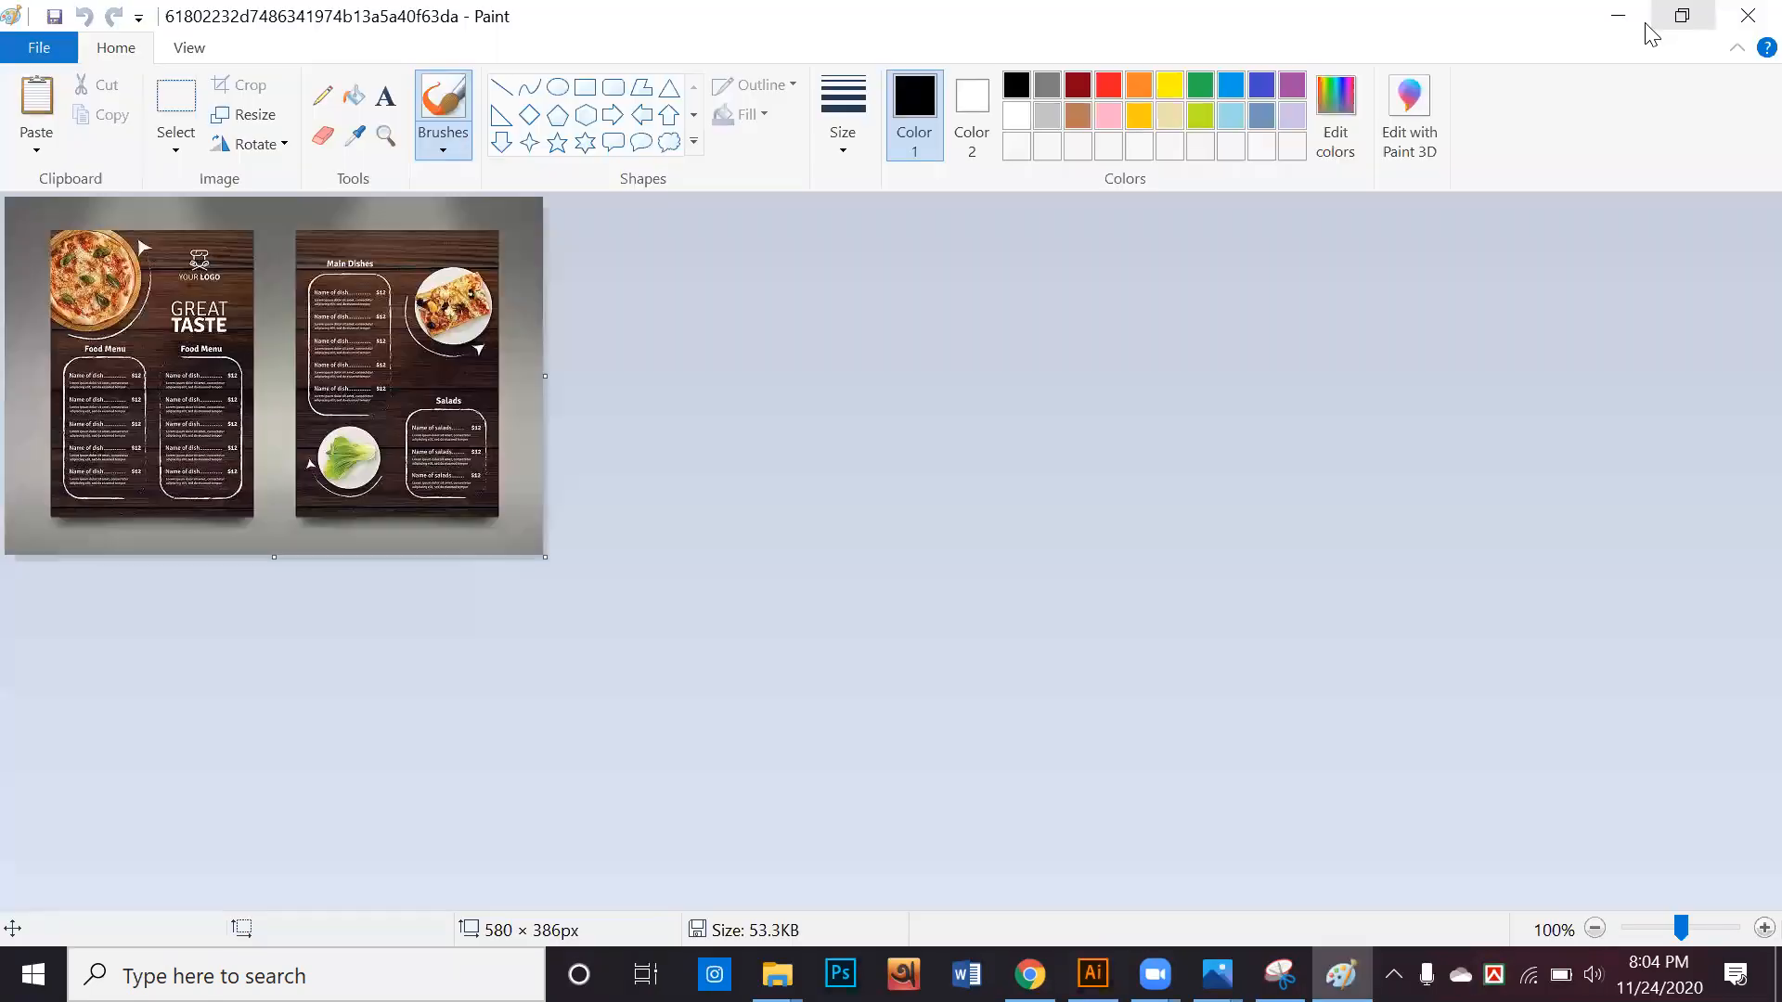
pyautogui.click(1681, 17)
# Close the Paint and Photos image windows and clear the file selection in the pf folder
pyautogui.click(1743, 13)
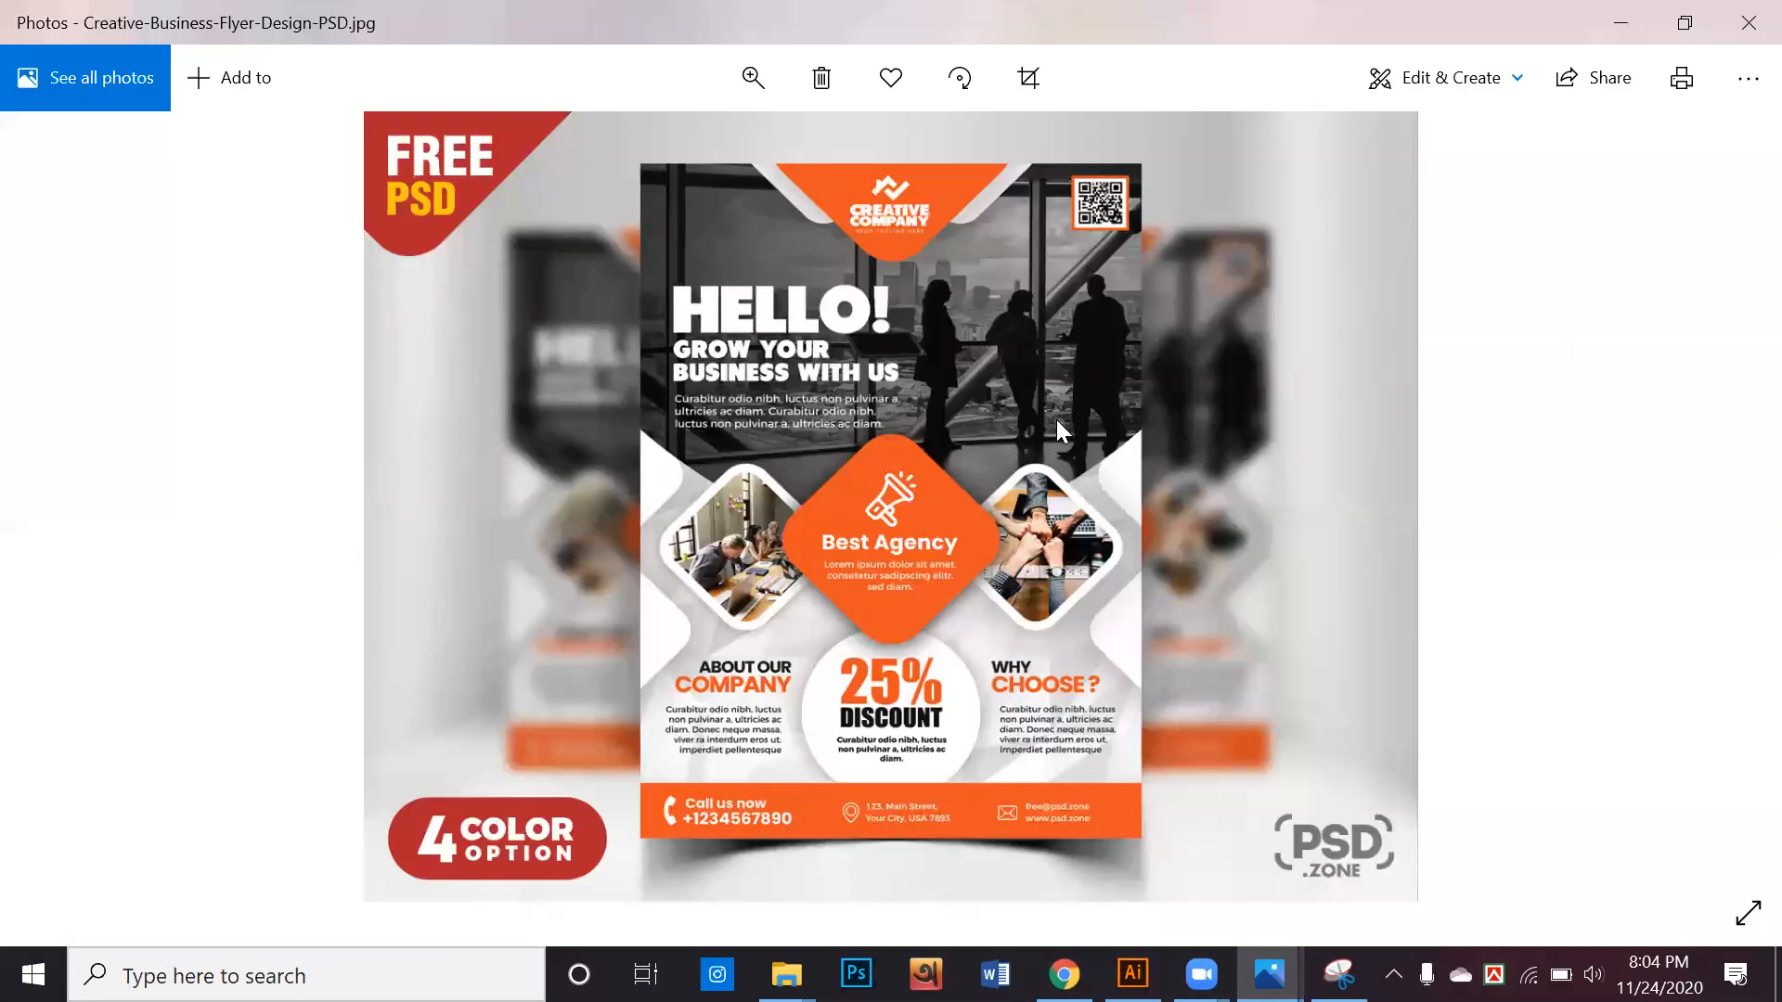
pyautogui.click(1743, 13)
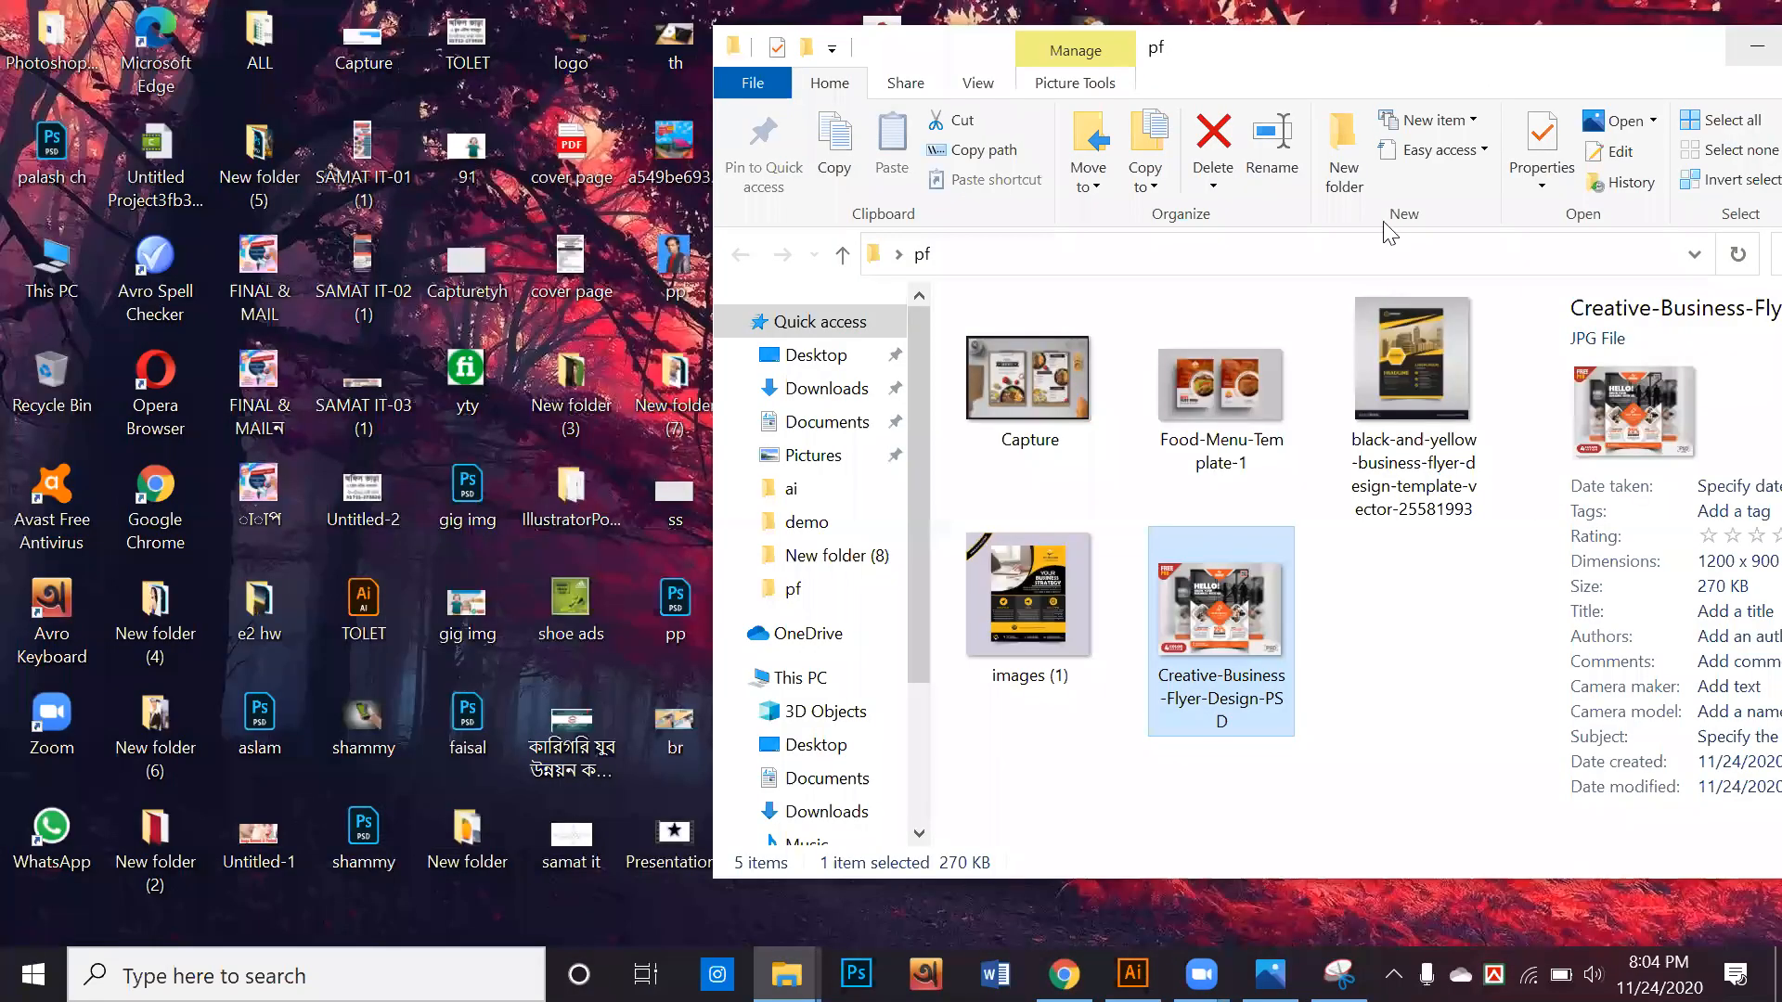
pyautogui.click(1386, 599)
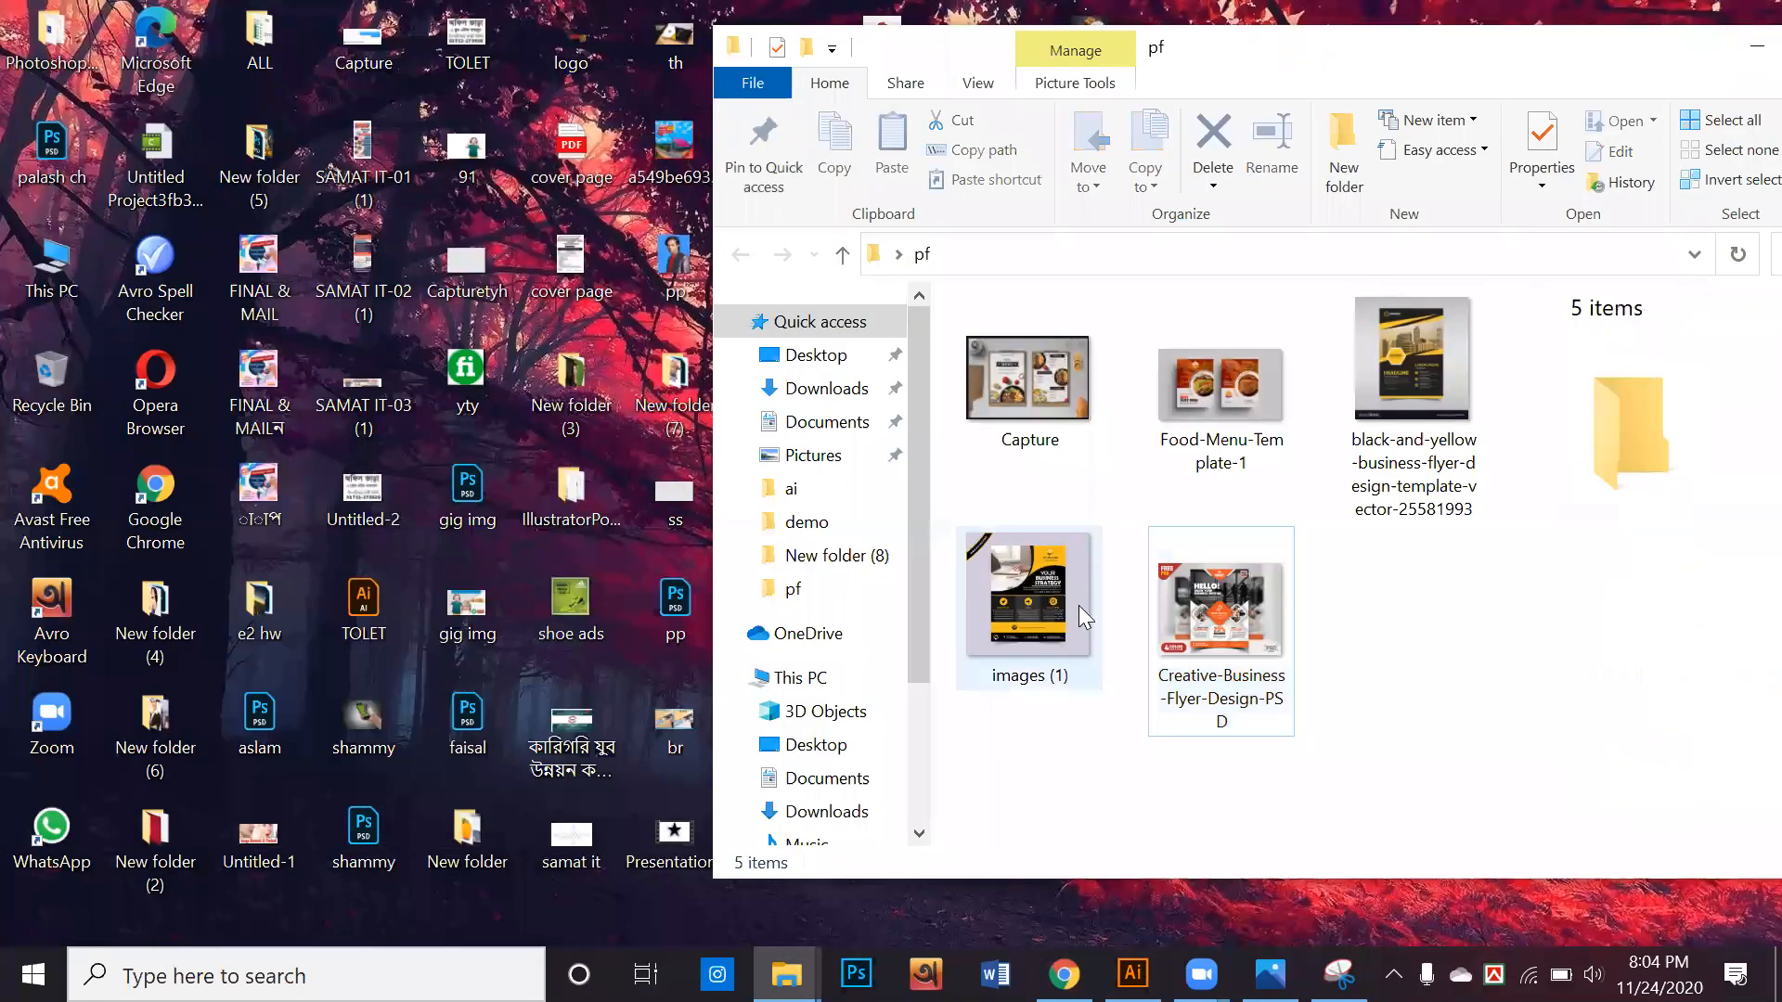
pyautogui.click(1050, 727)
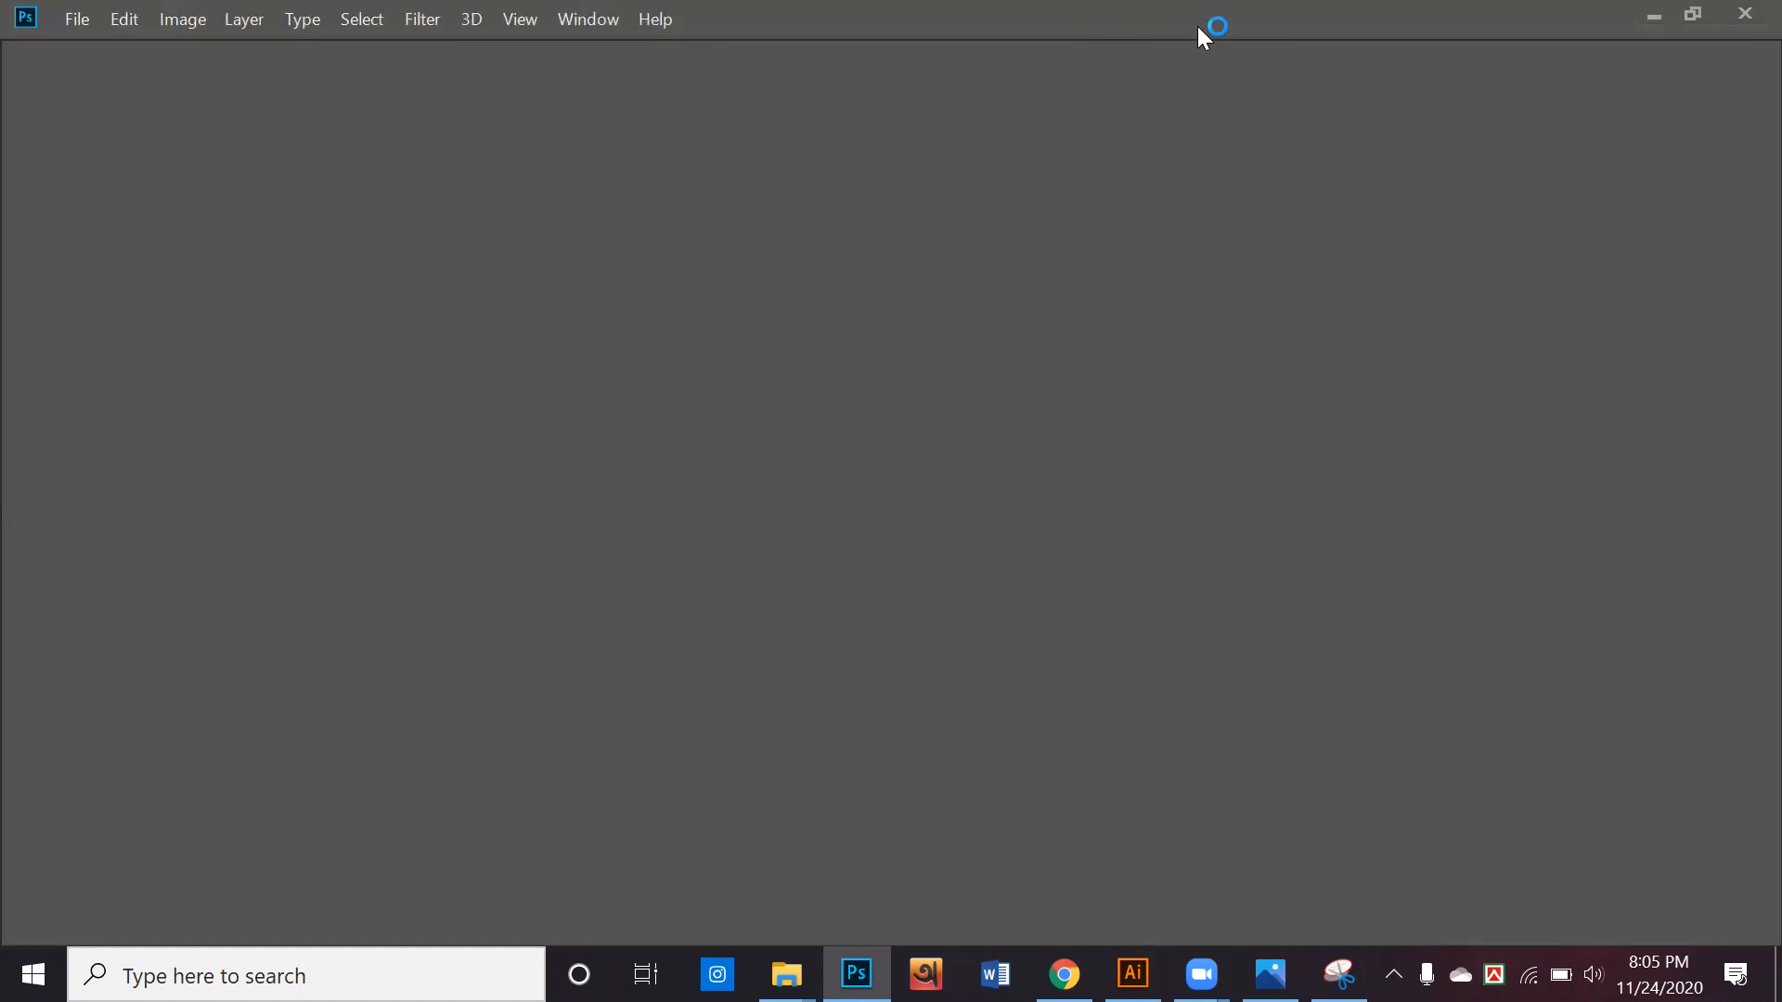
# Open the images (1) flyer picture from the pf folder in Photoshop and maximize the Photoshop window
pyautogui.click(1693, 14)
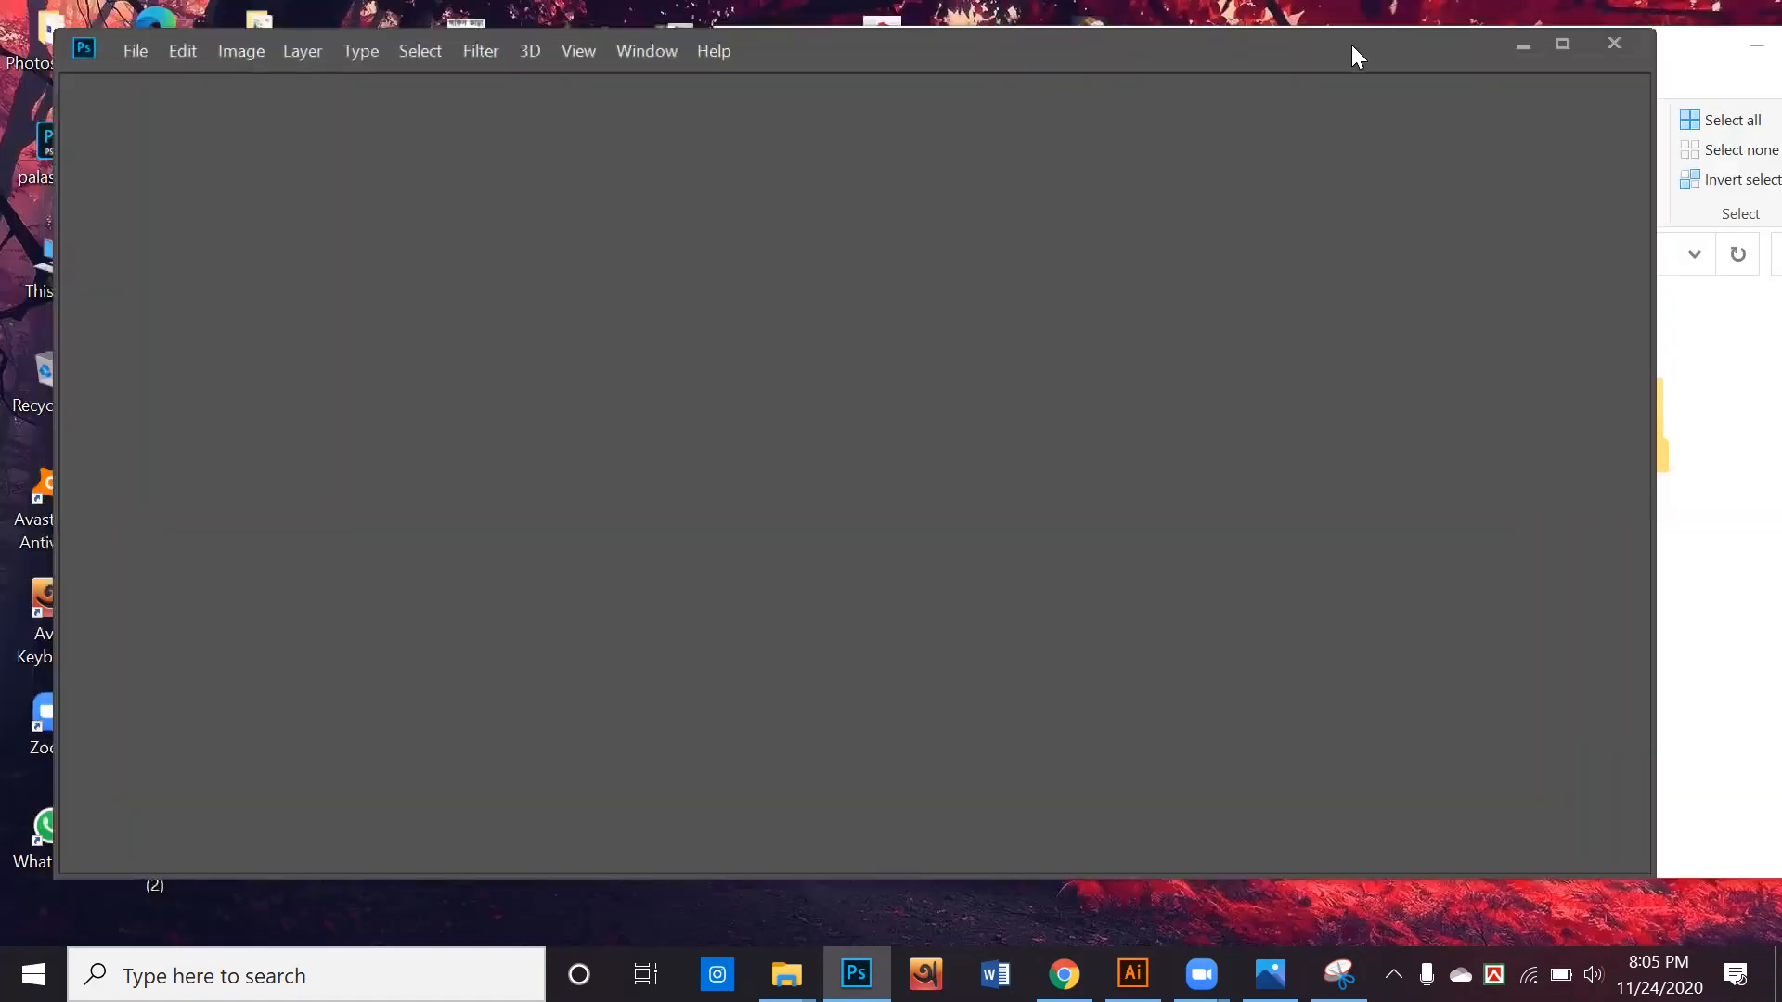
pyautogui.moveTo(1351, 44); pyautogui.dragTo(1145, 230)
pyautogui.click(1634, 65)
pyautogui.moveTo(1026, 594); pyautogui.dragTo(516, 635)
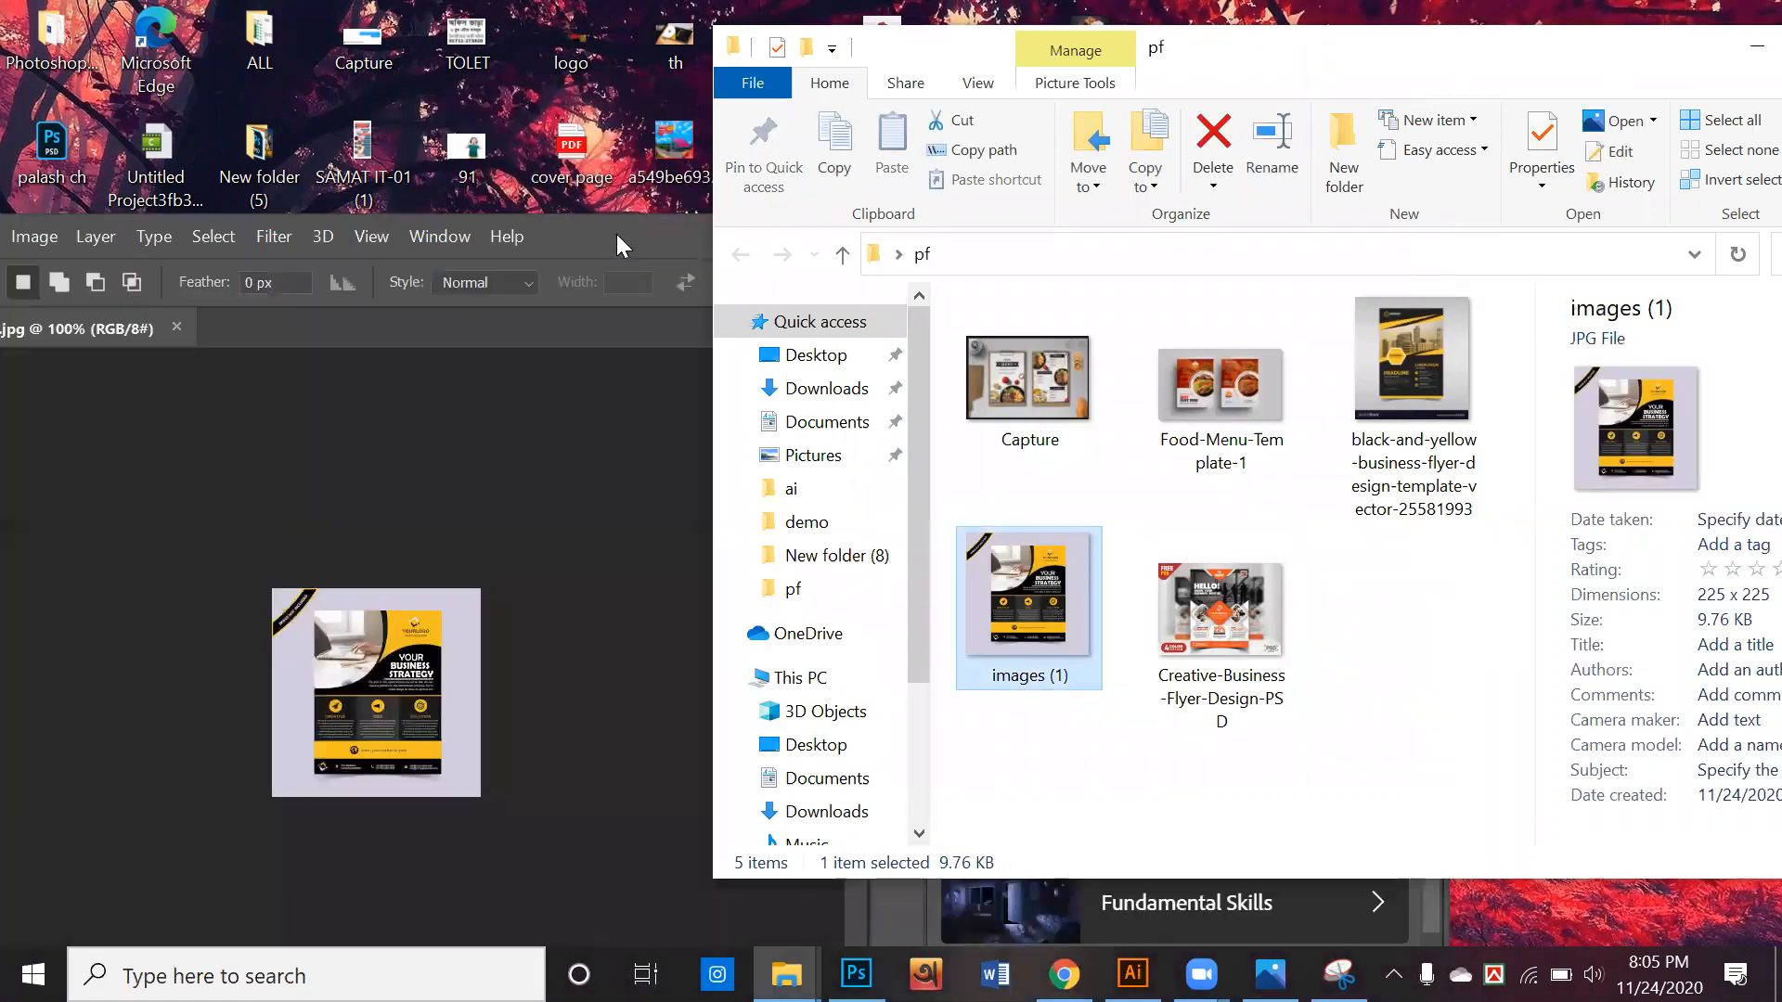
pyautogui.doubleClick(616, 234)
pyautogui.scroll(11, 701, 498)
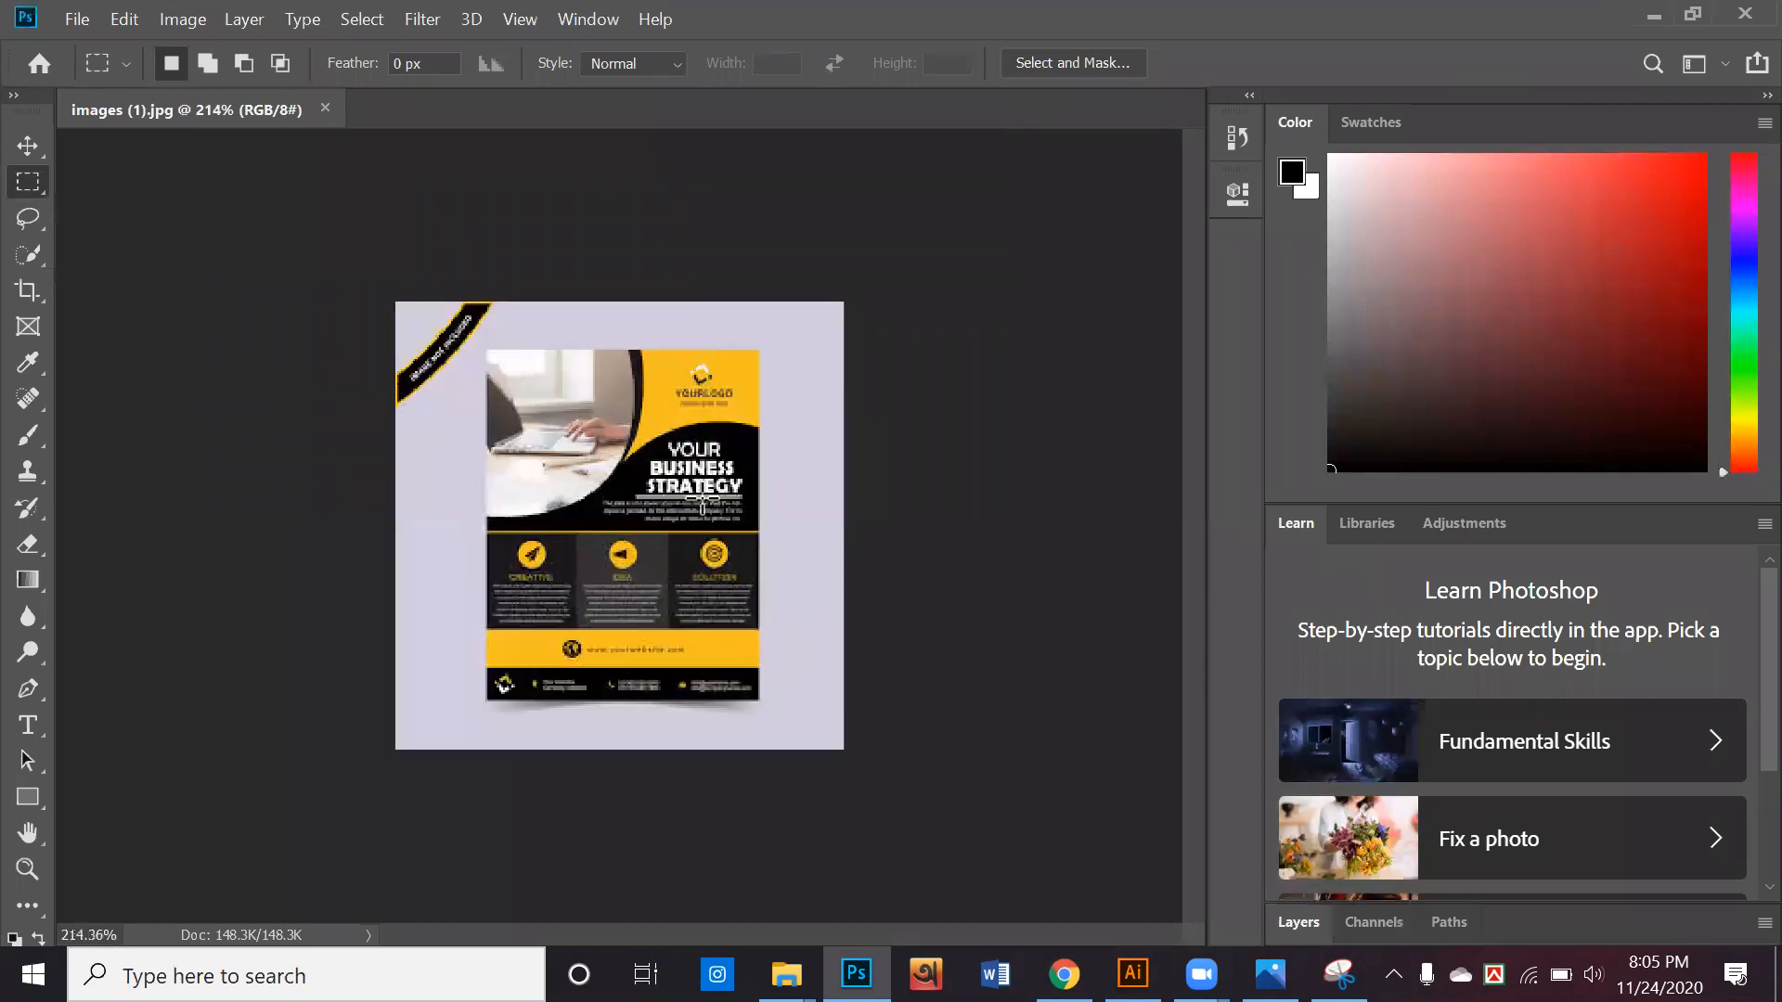
pyautogui.scroll(-4, 970, 521)
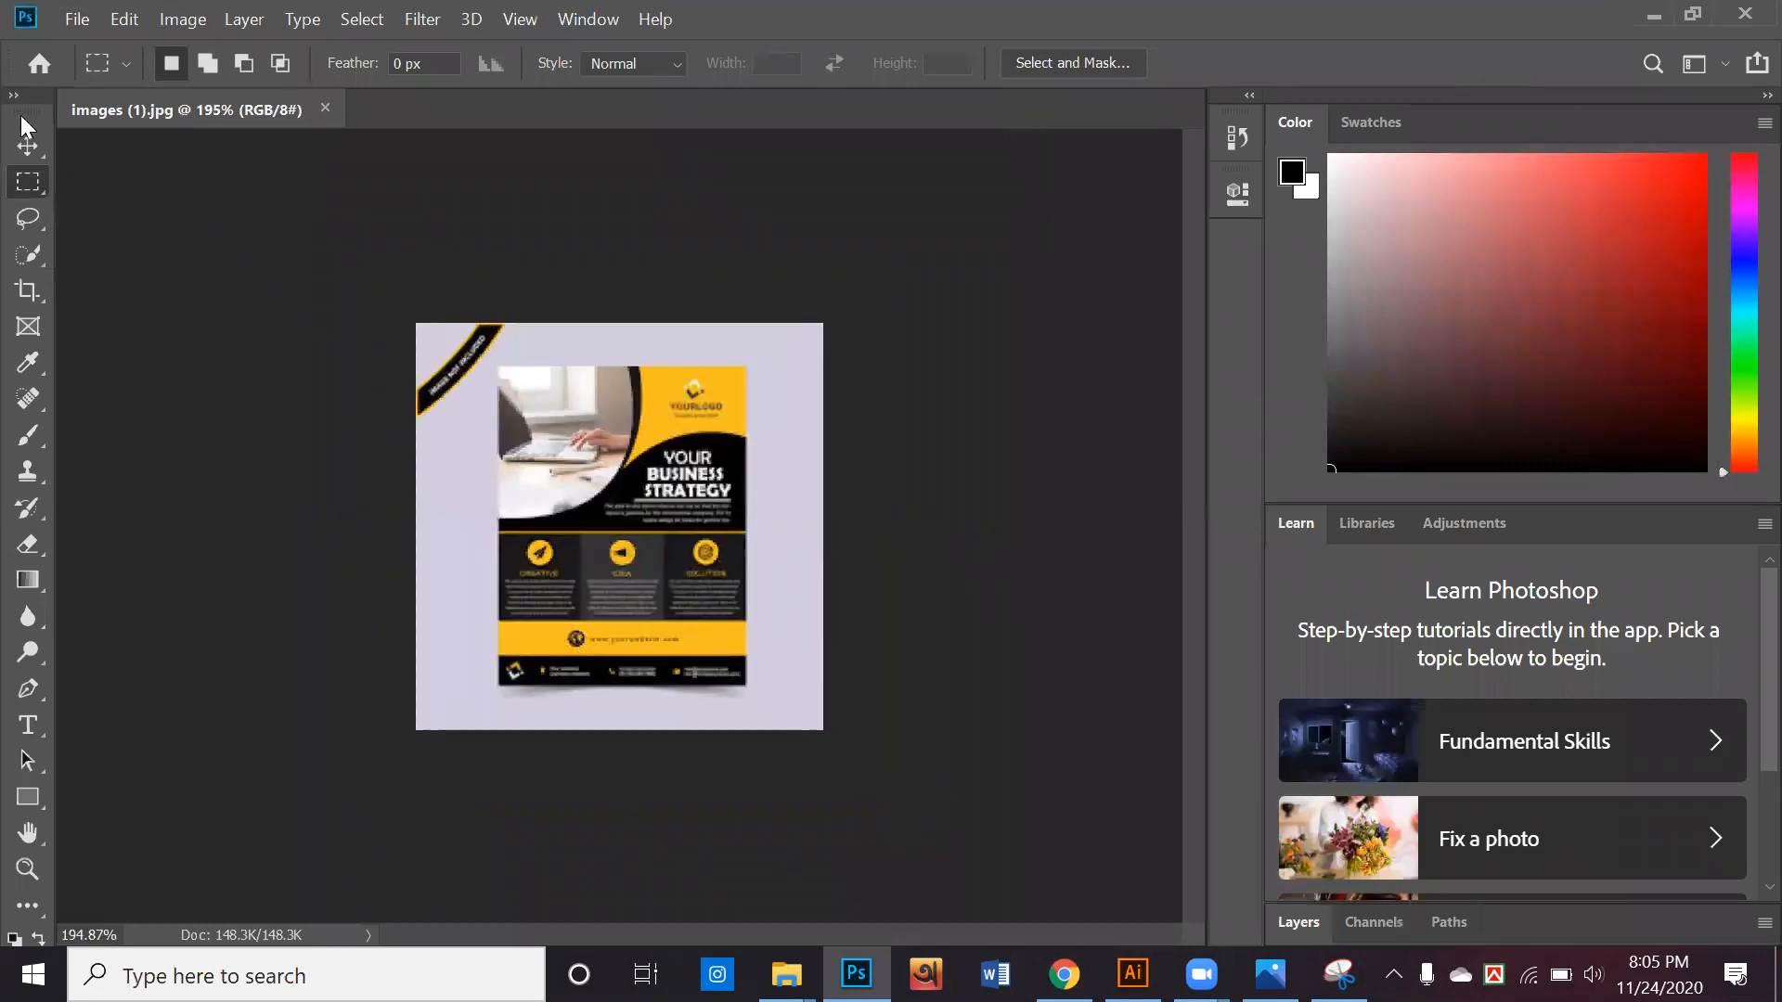
# Switch the toolbox to two columns, show the layers and unlock the Background layer
pyautogui.click(15, 97)
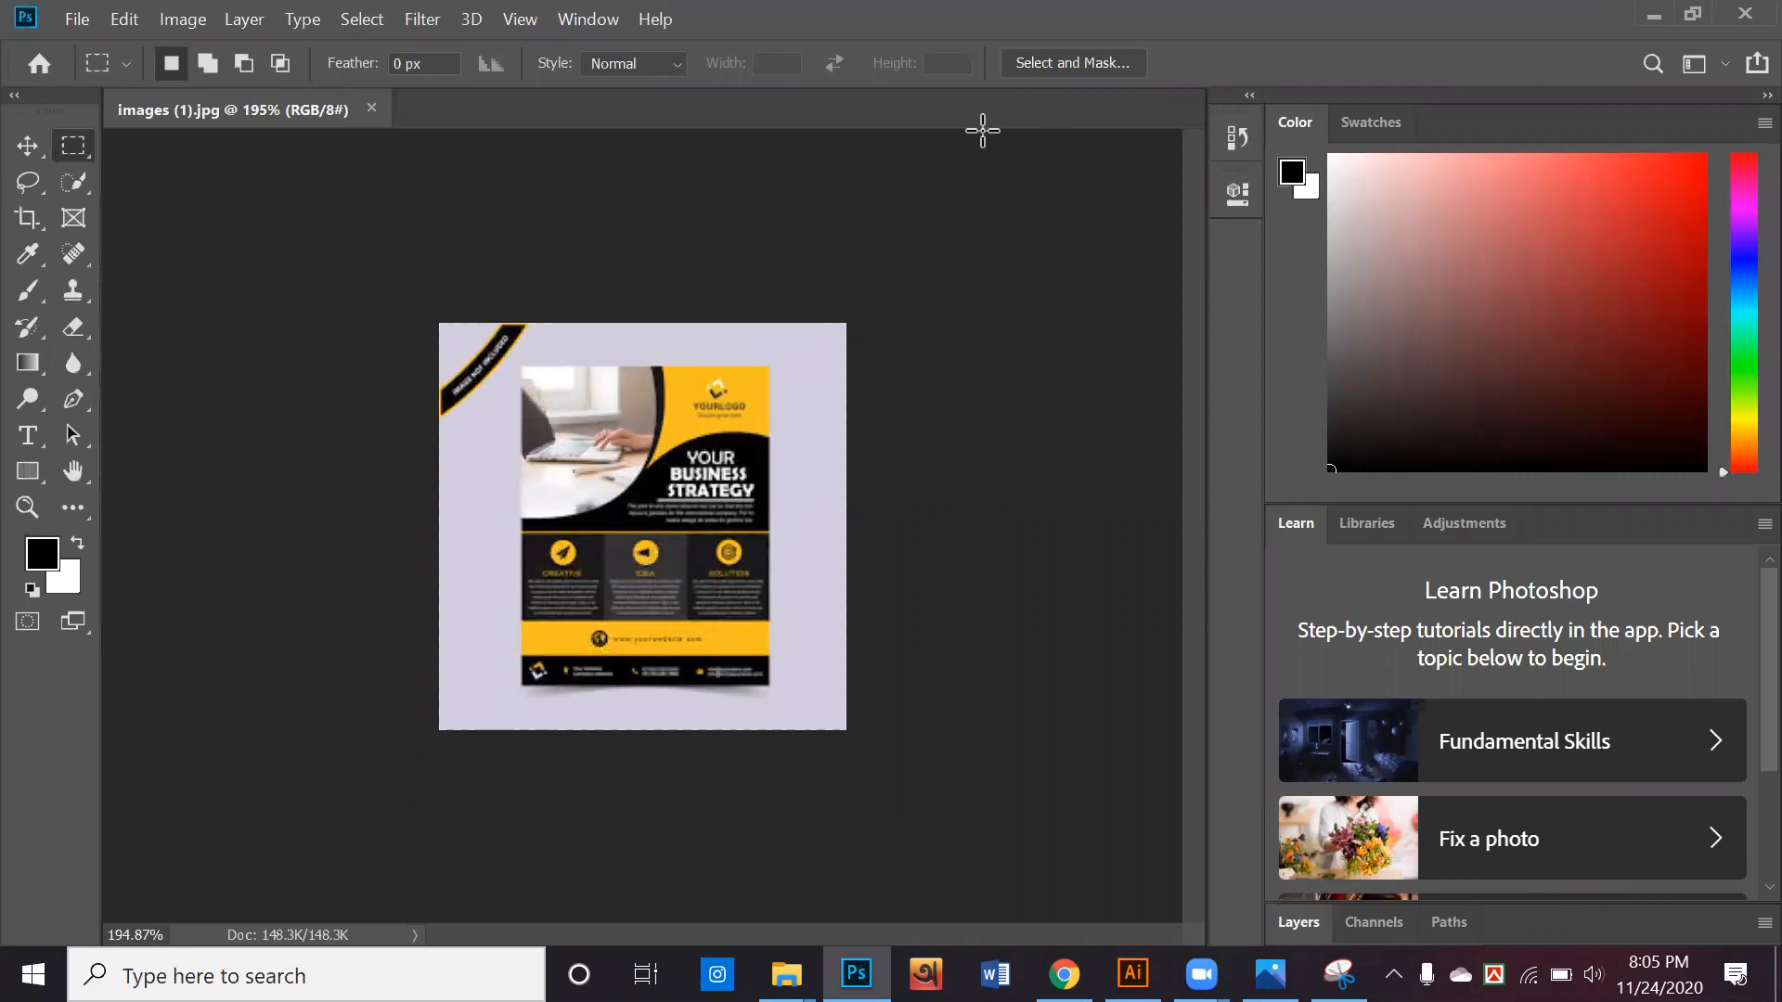
pyautogui.press('F7')
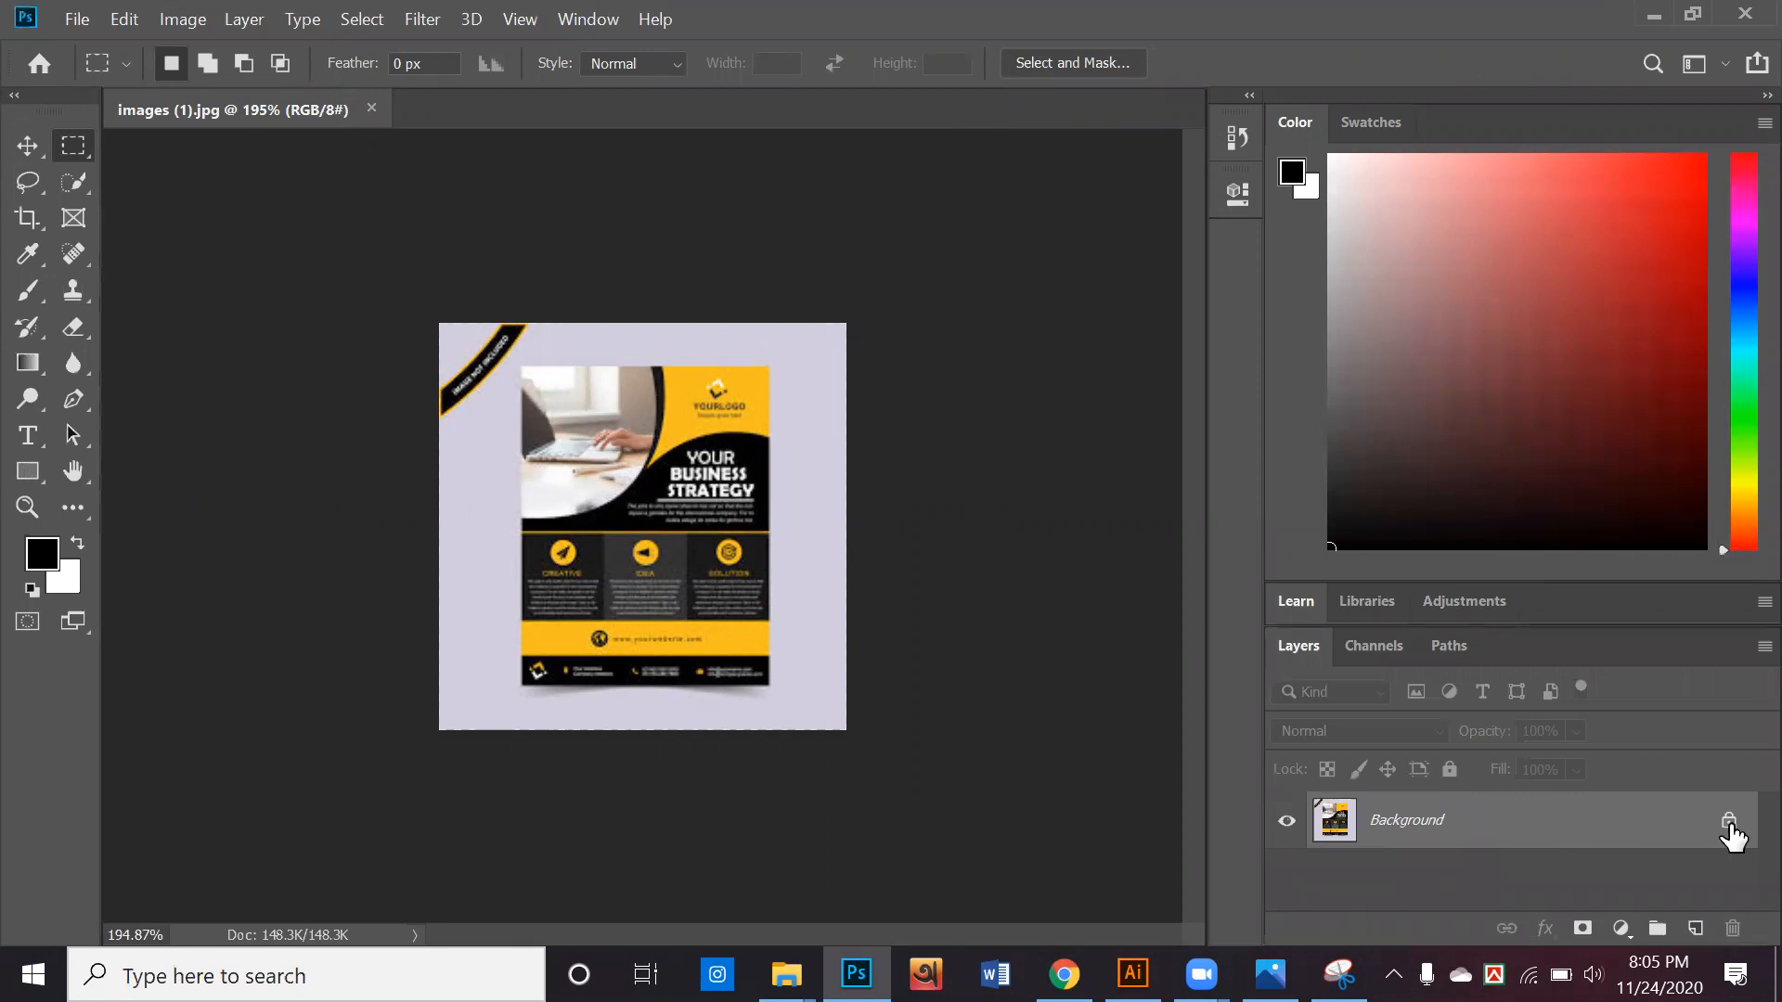
pyautogui.click(1729, 822)
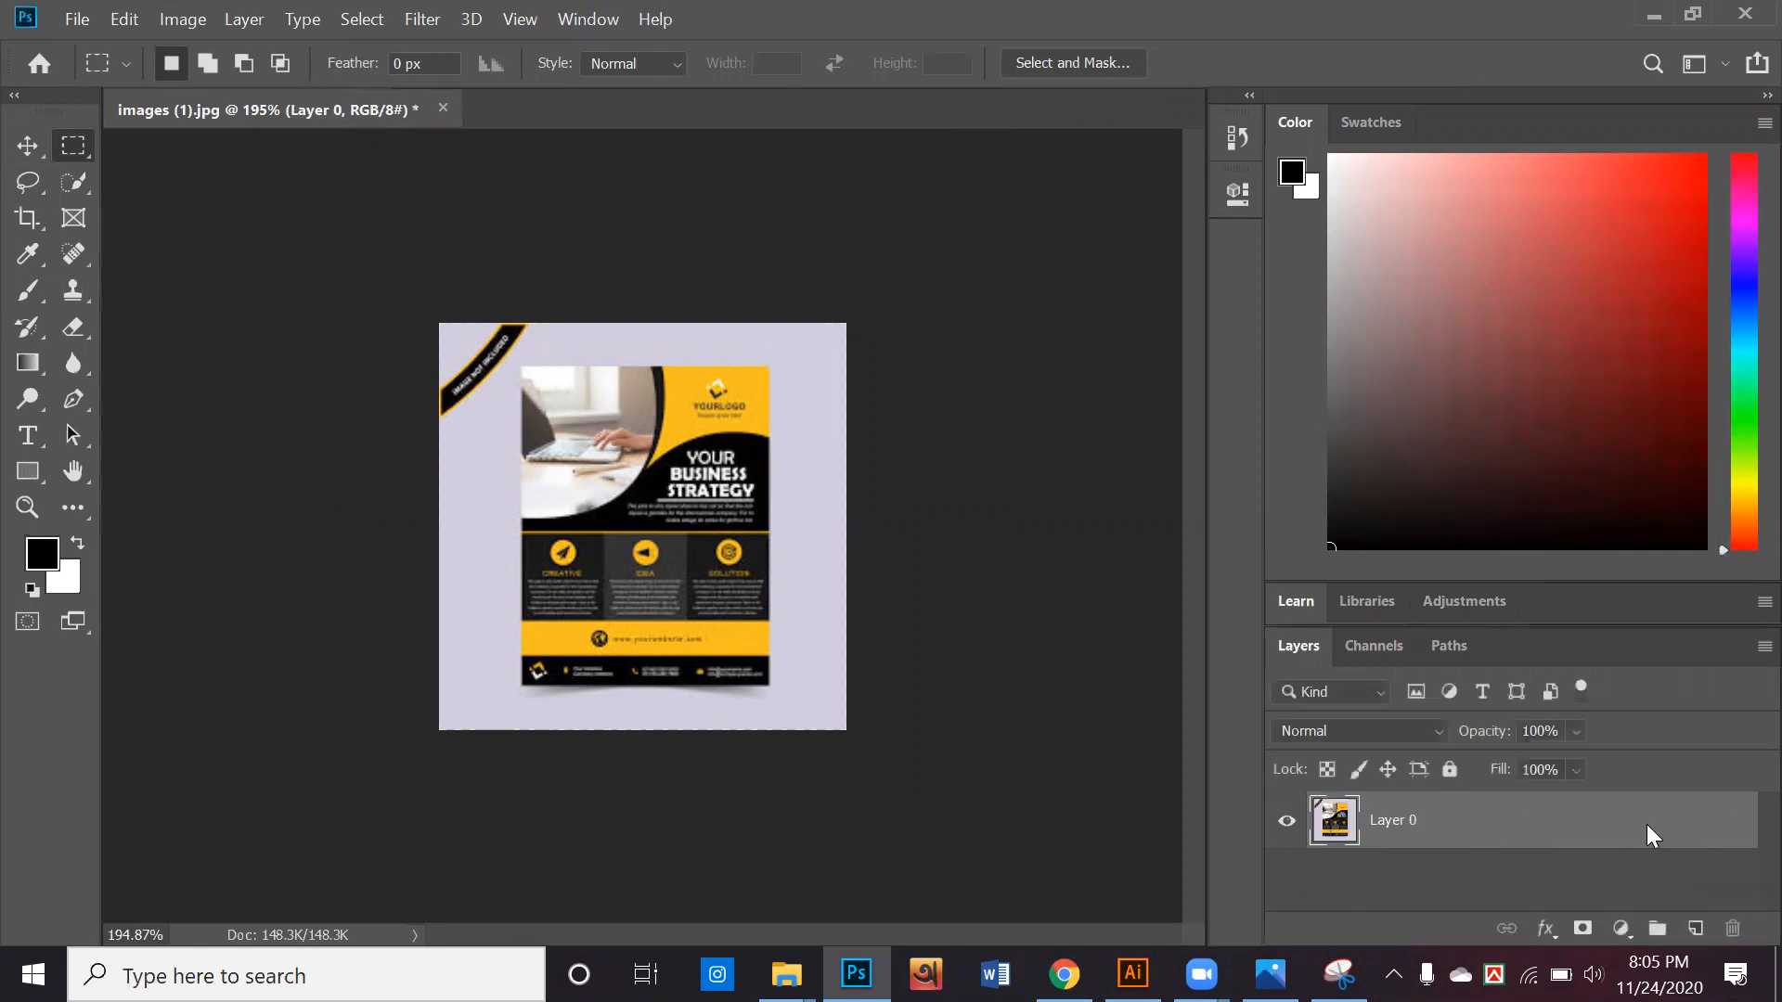
# Crop the picture to the edges of the business flyer, removing the lilac background around it
pyautogui.click(31, 225)
pyautogui.moveTo(836, 513); pyautogui.dragTo(787, 519)
pyautogui.moveTo(475, 522); pyautogui.dragTo(516, 546)
pyautogui.moveTo(656, 332); pyautogui.dragTo(644, 342)
pyautogui.moveTo(644, 699); pyautogui.dragTo(648, 687)
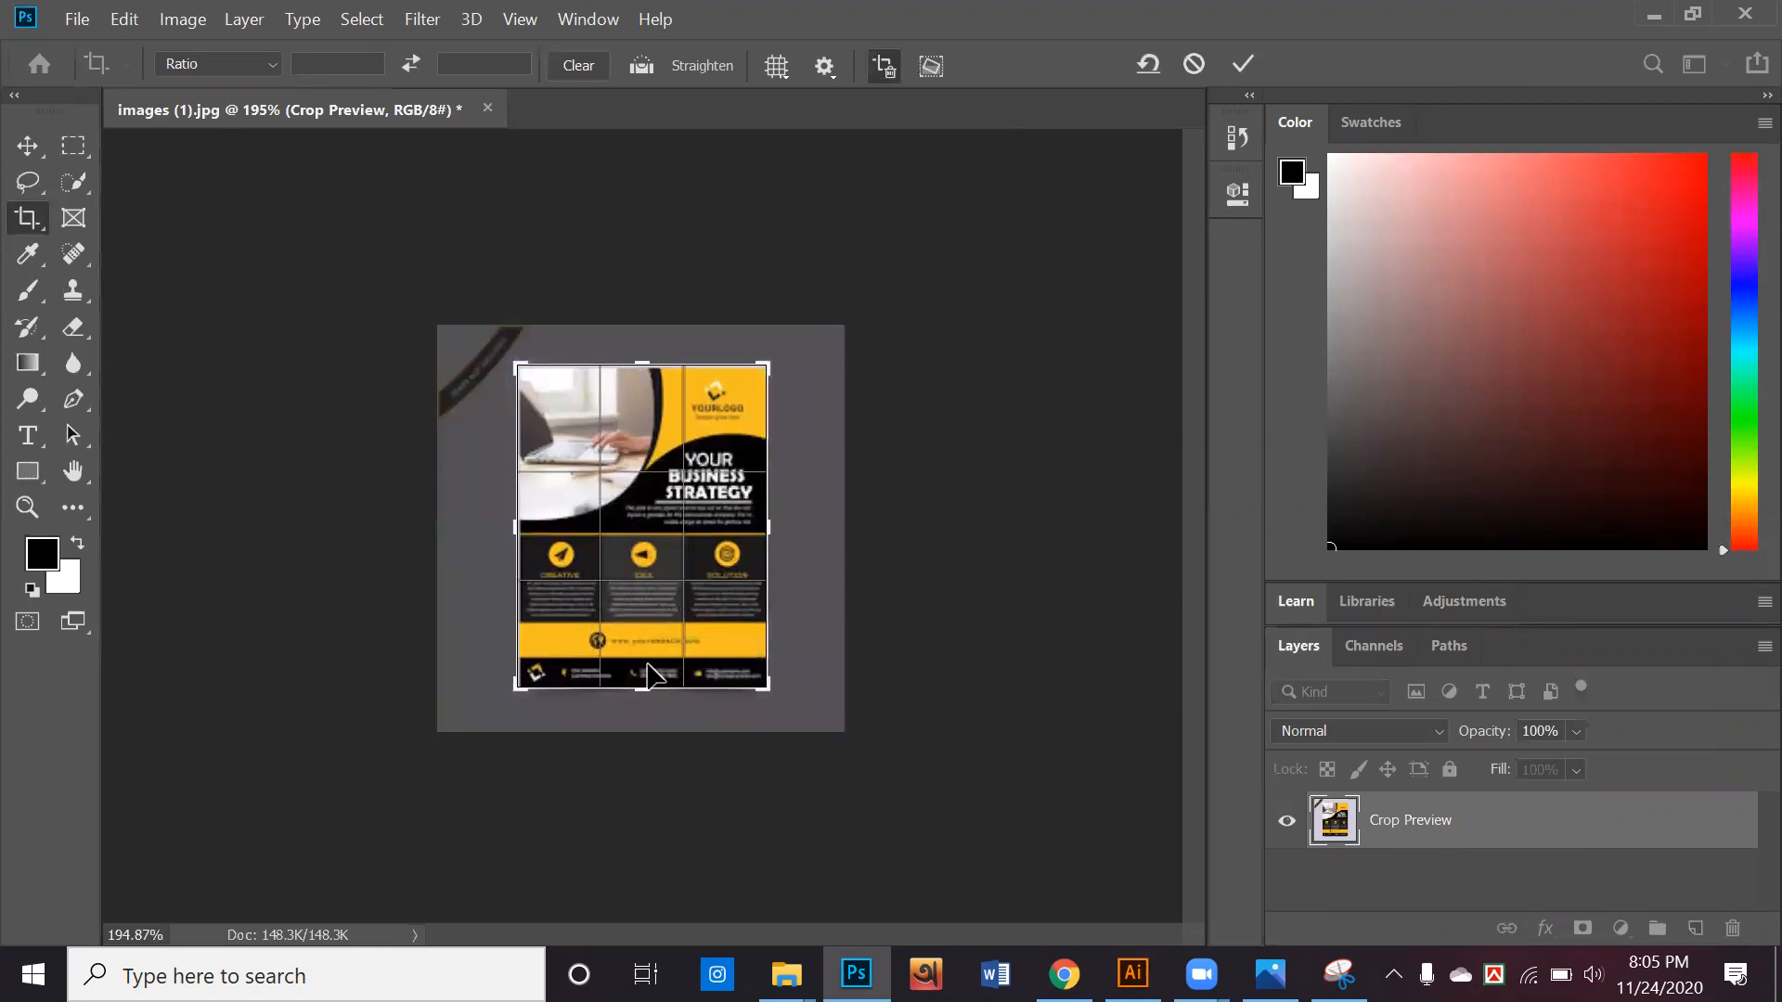
pyautogui.press('Return')
pyautogui.click(27, 145)
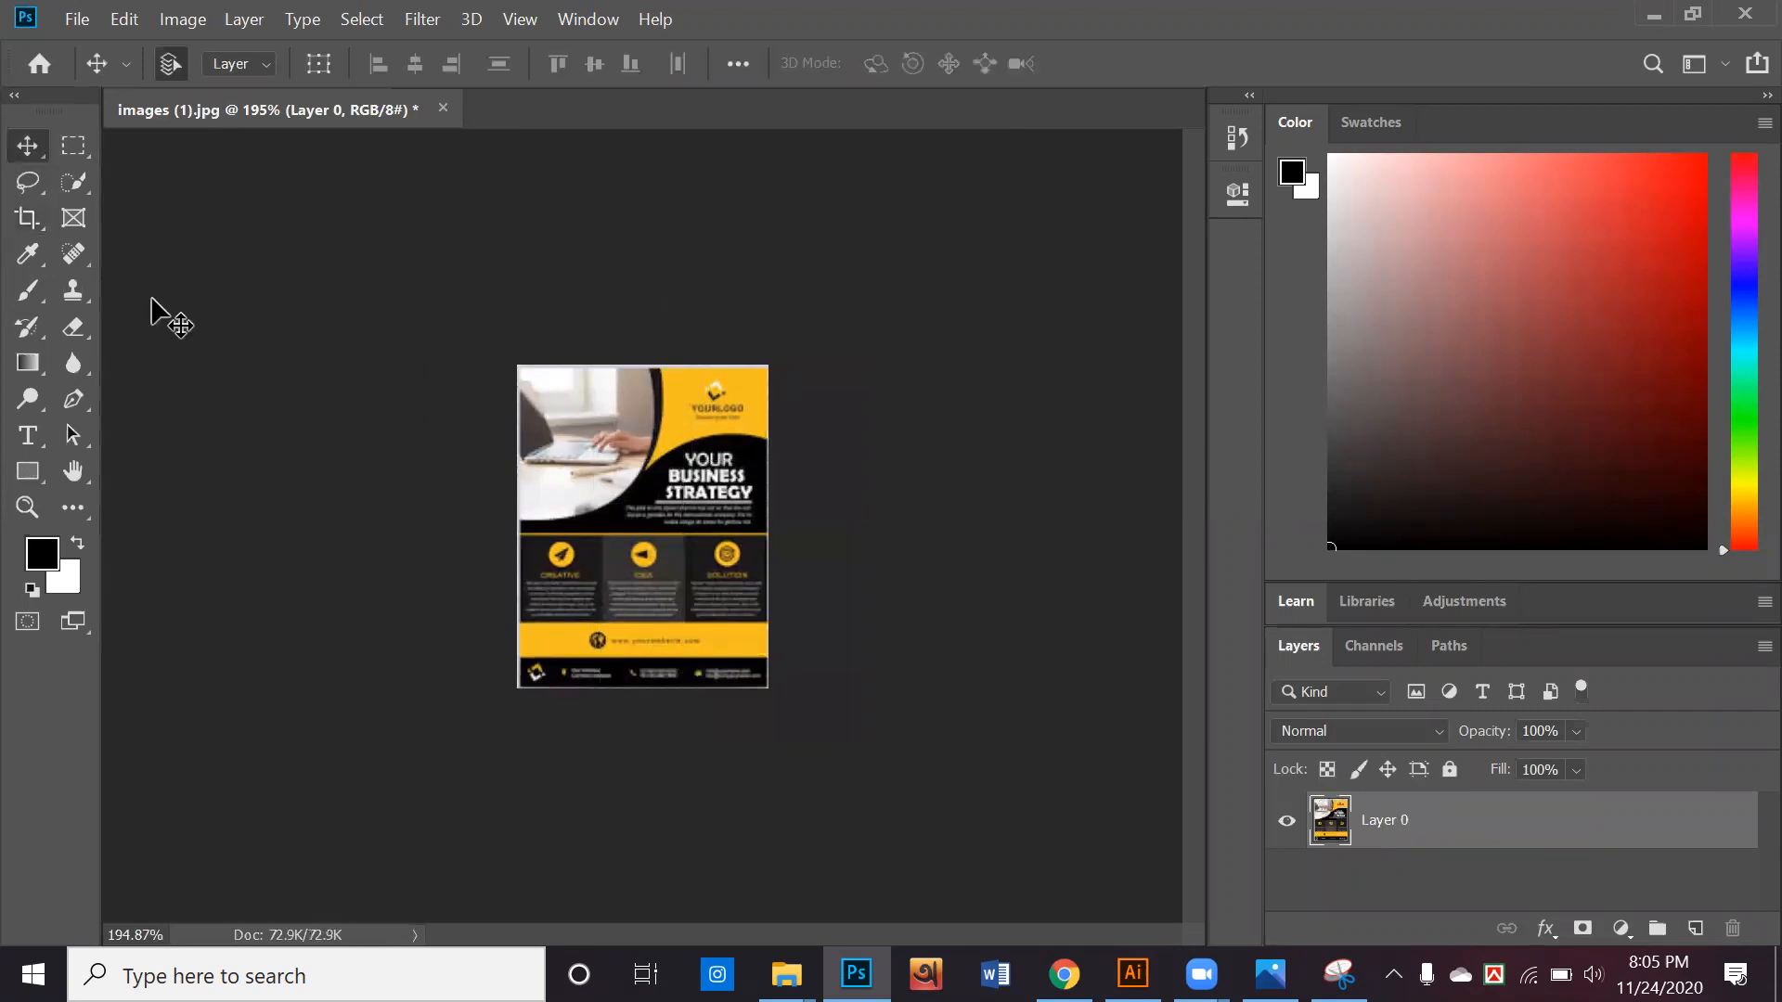
# Extend the canvas horizontally with the Crop tool to make room for further flyers beside the original
pyautogui.click(28, 218)
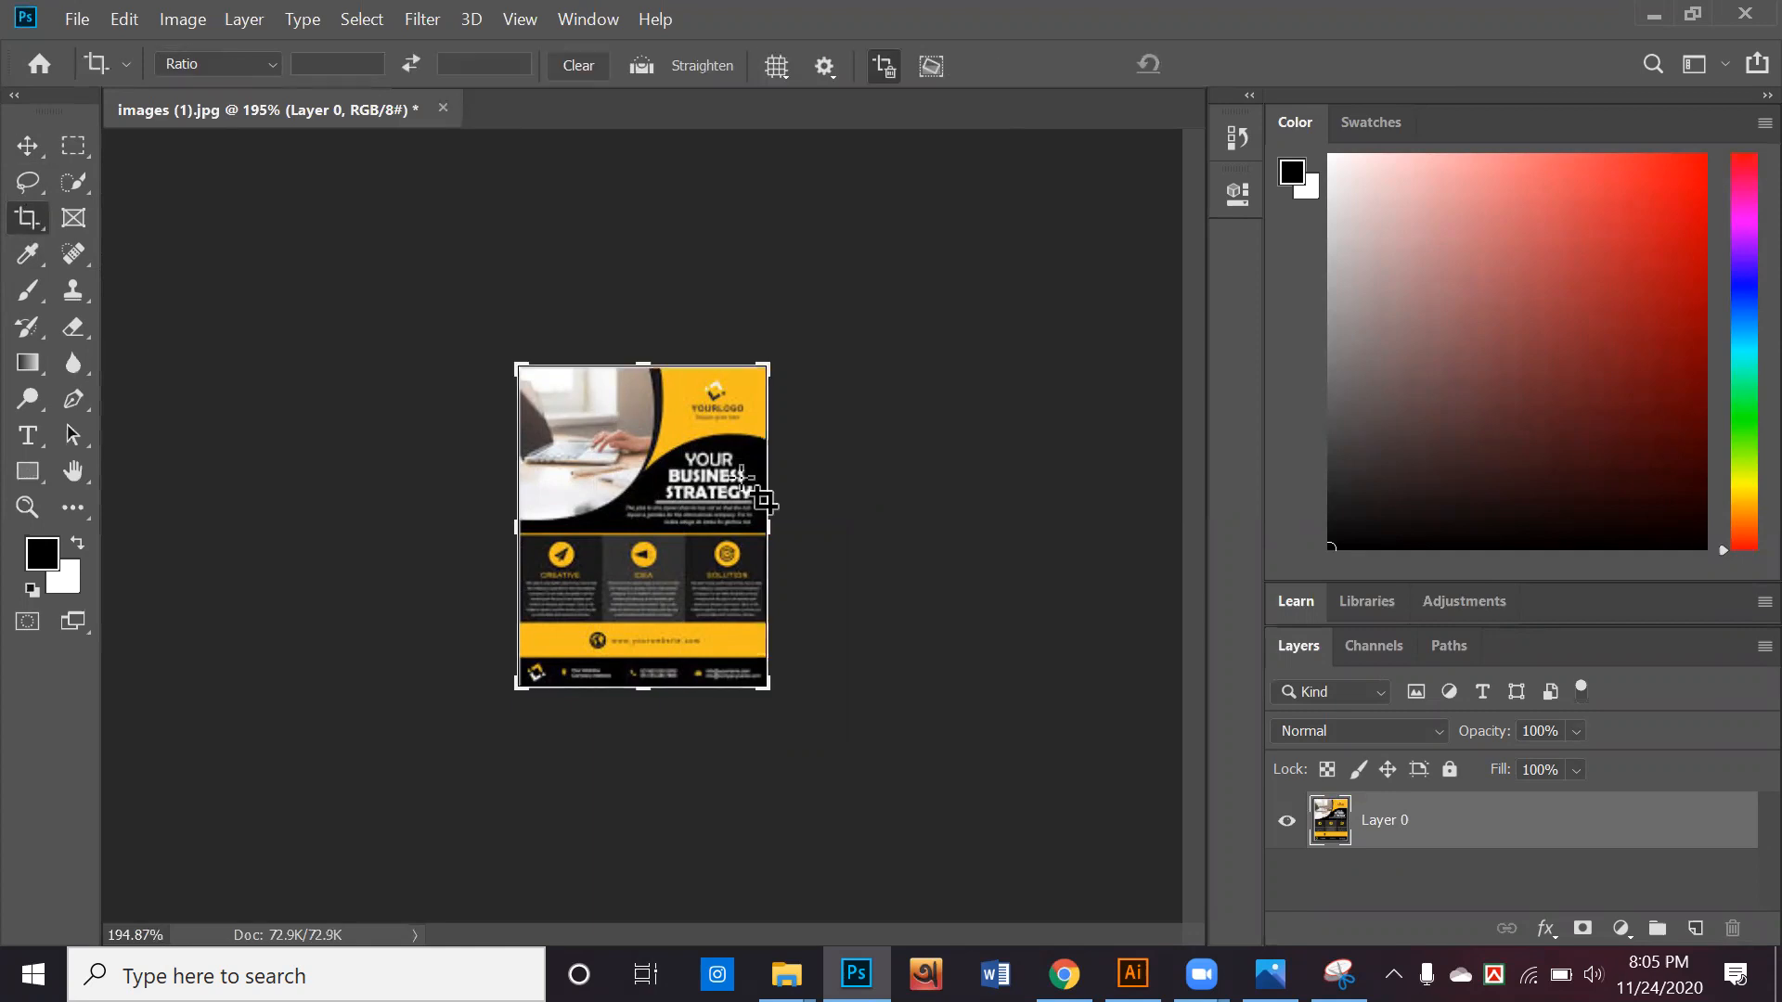
pyautogui.moveTo(767, 526); pyautogui.dragTo(961, 557)
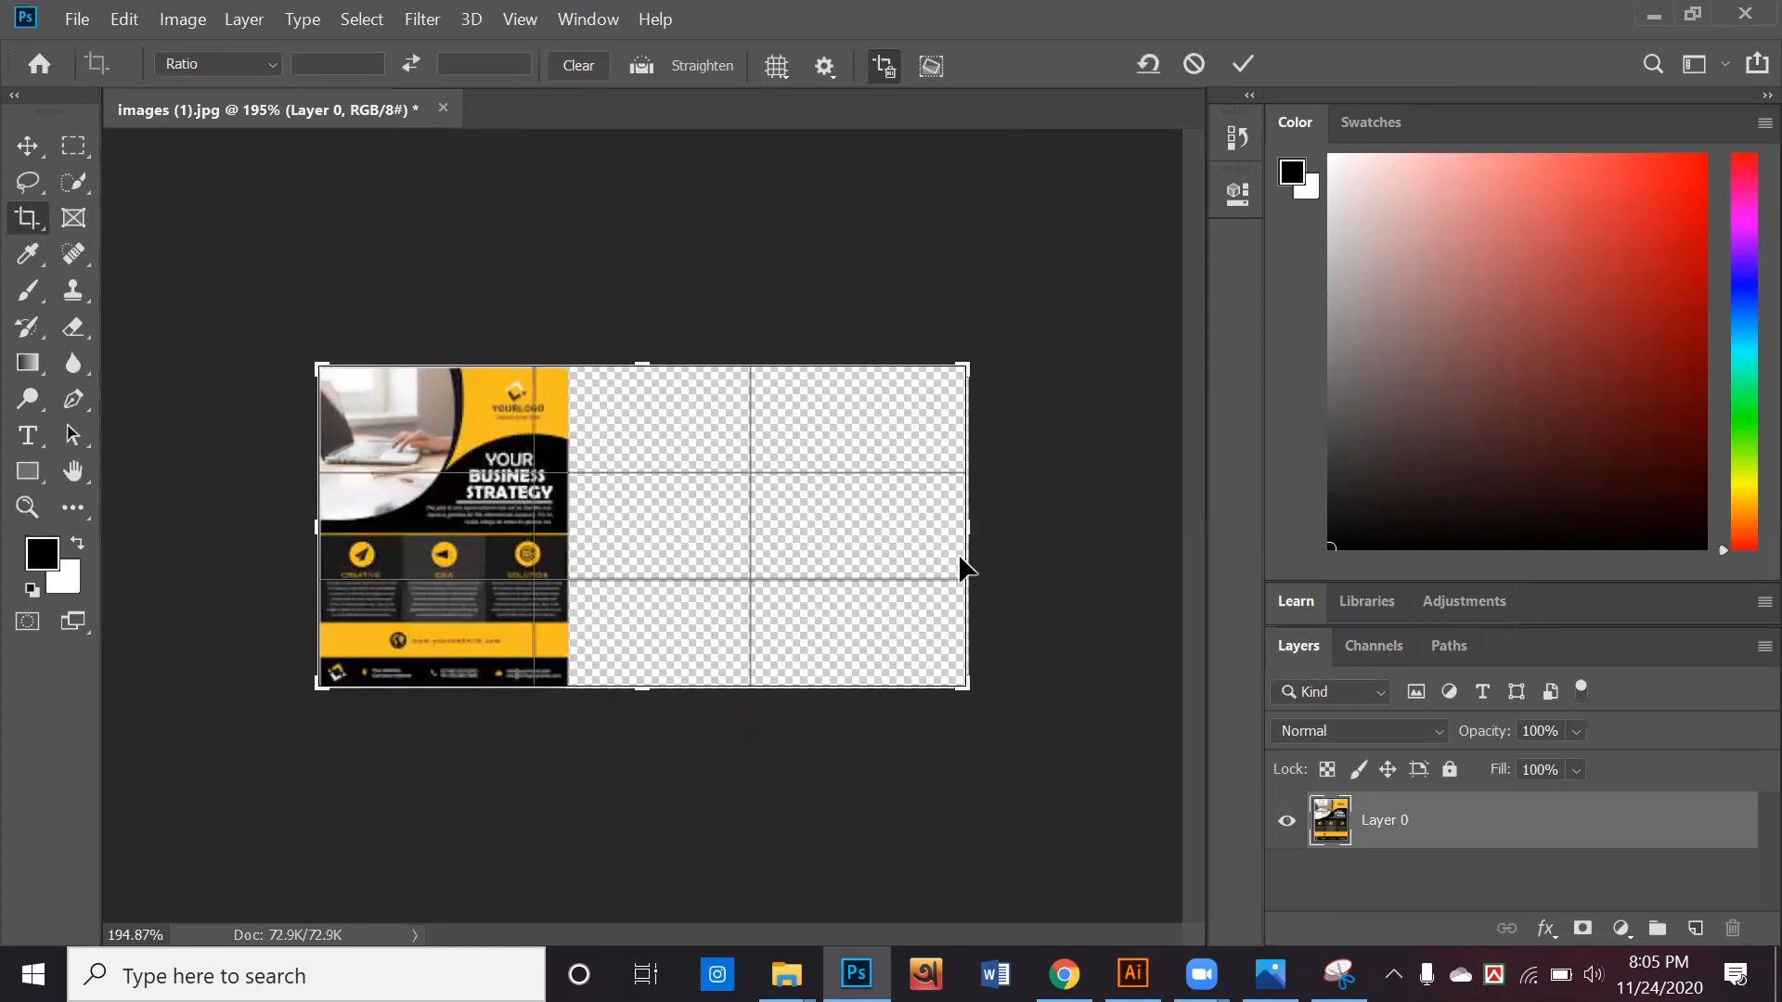
pyautogui.click(28, 139)
pyautogui.click(305, 280)
# Arrange the flyer and two copies side by side across the canvas, and bring the middle flyer to the top of the layer stack
pyautogui.moveTo(481, 476); pyautogui.dragTo(432, 509)
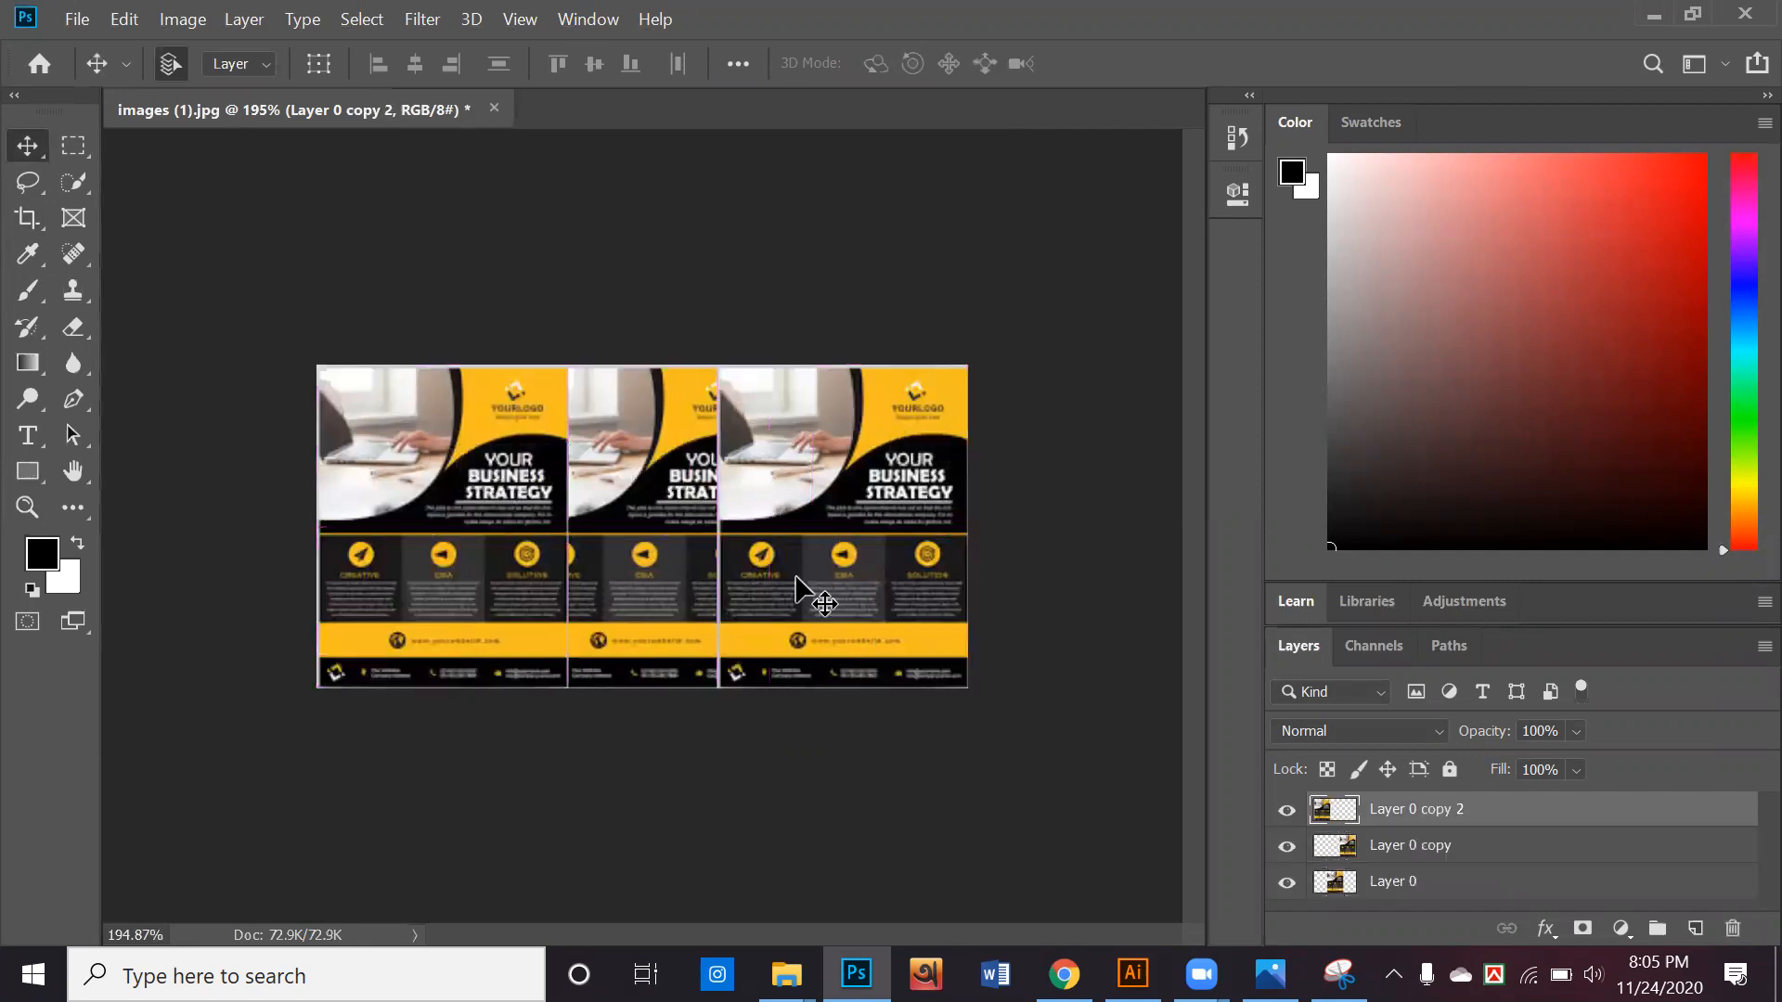
pyautogui.click(796, 590)
pyautogui.click(666, 618)
pyautogui.moveTo(1464, 891); pyautogui.dragTo(1452, 806)
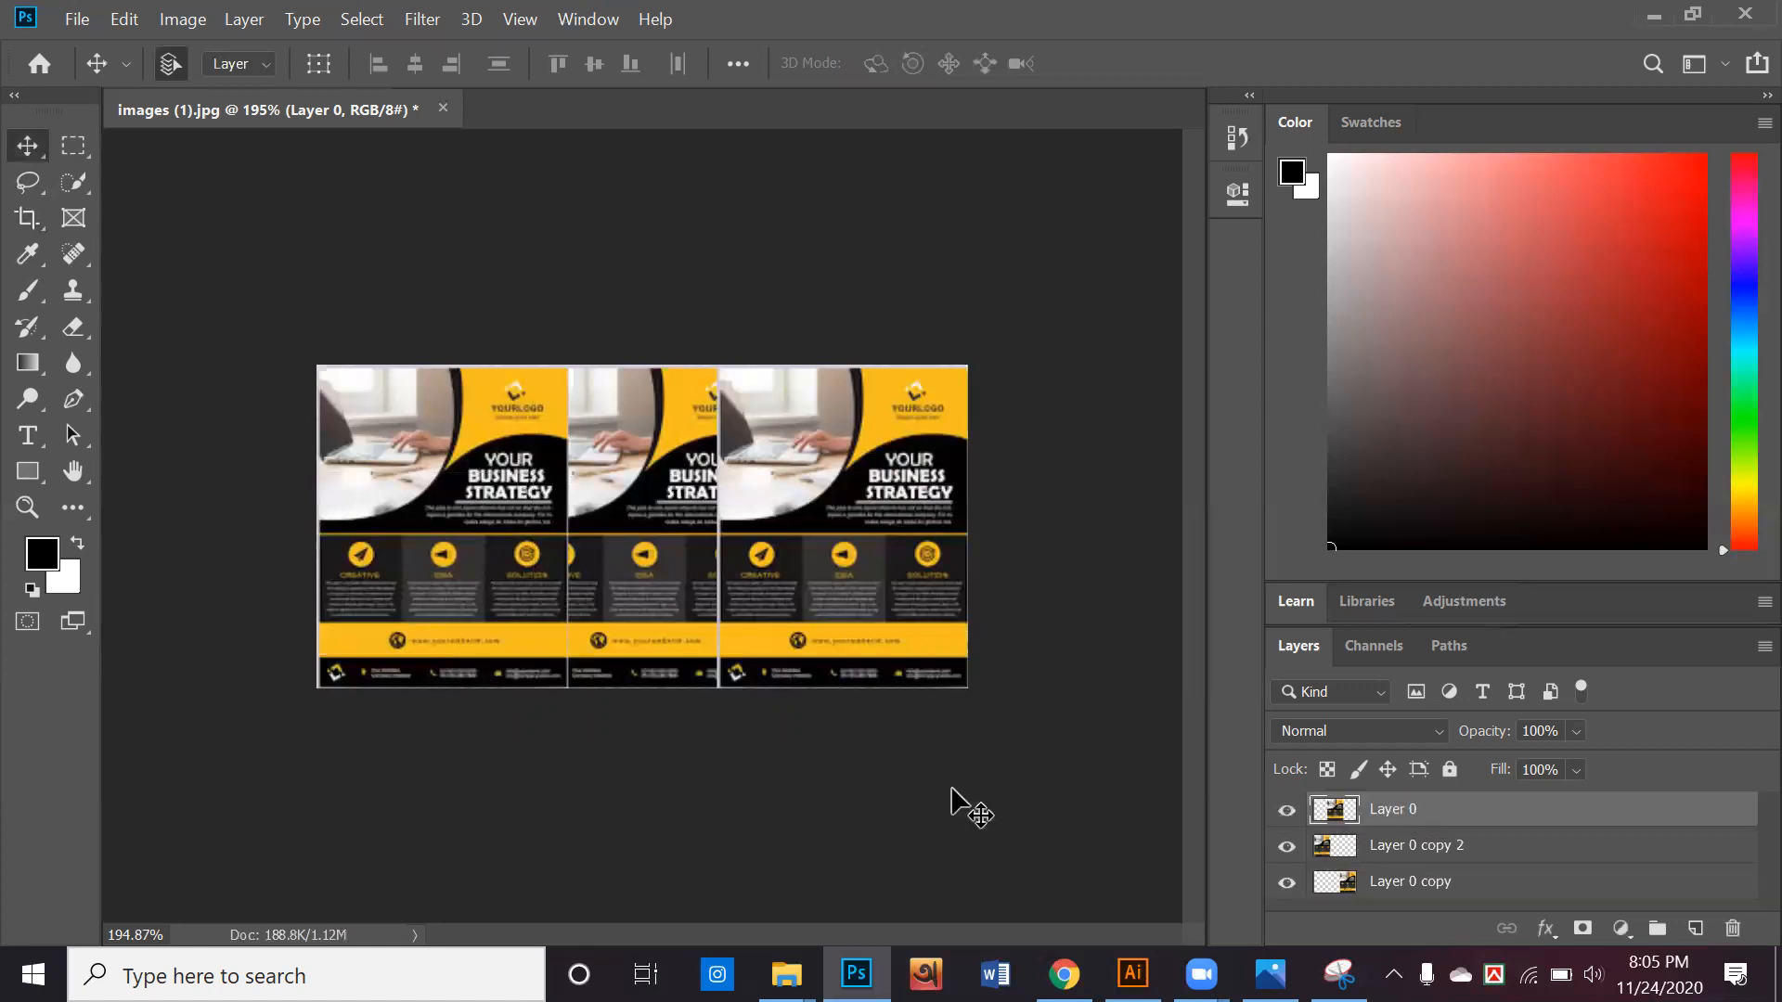
# Select the layers of the two side flyers together and check them by toggling their visibility
pyautogui.click(854, 566)
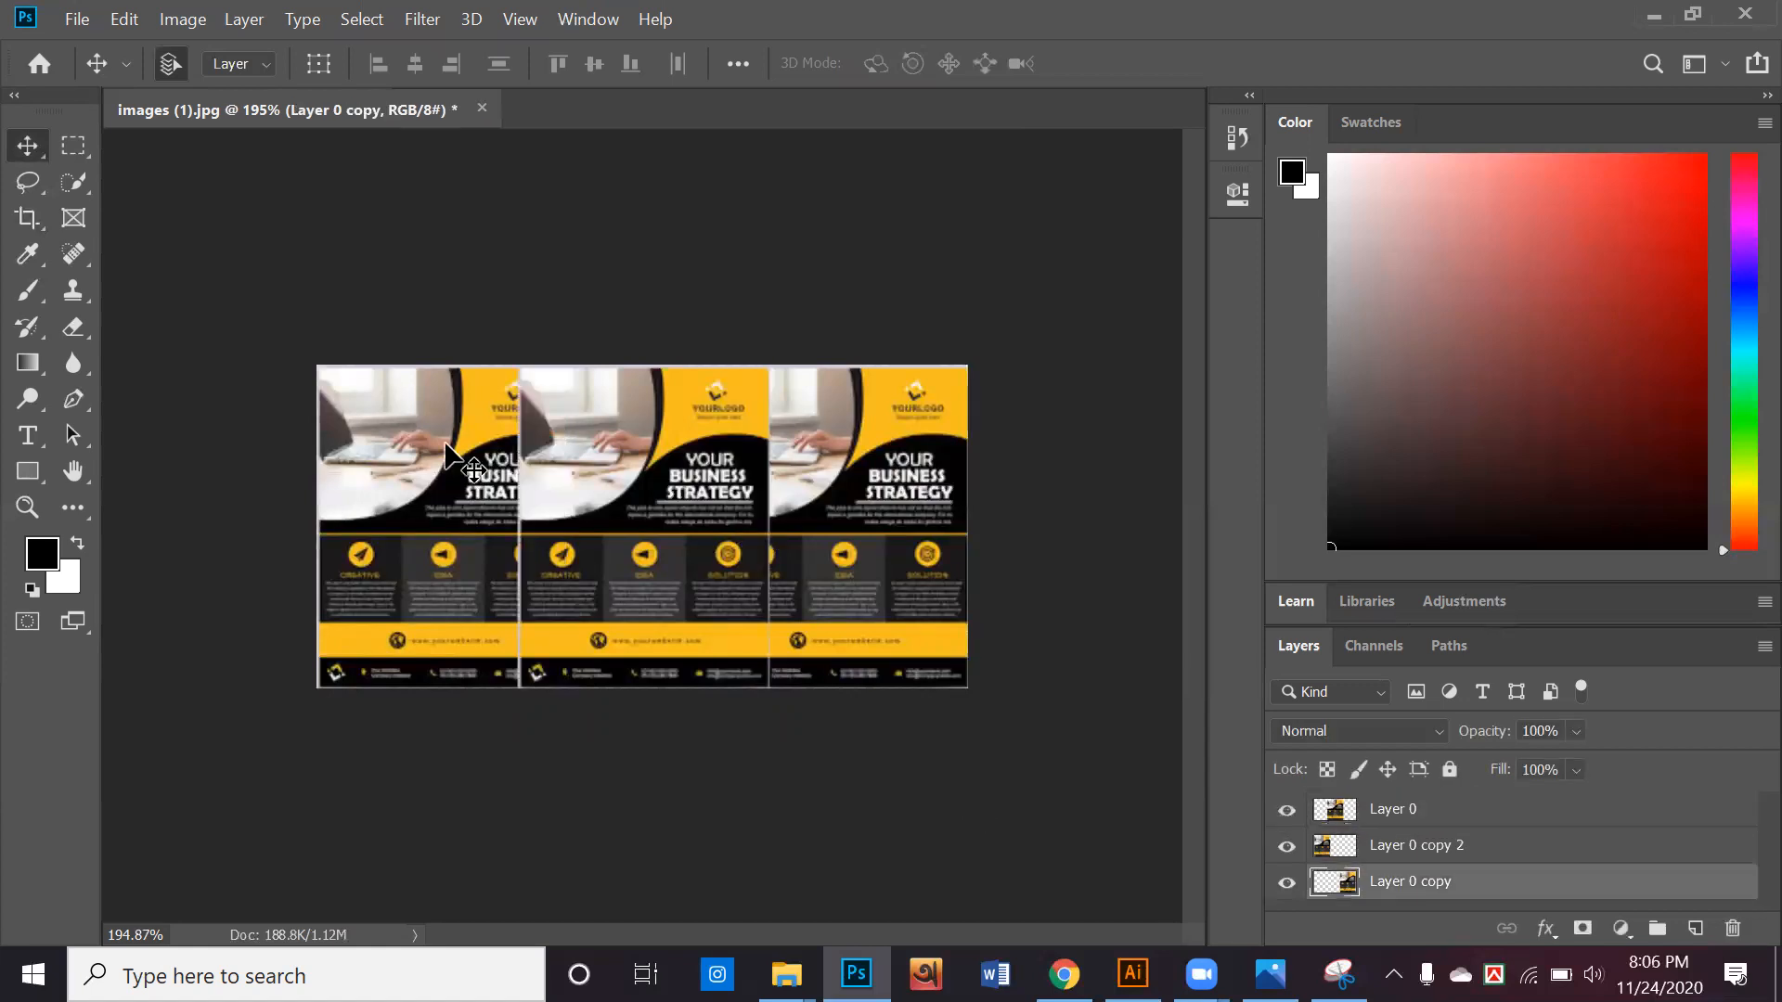
pyautogui.keyDown('shift'); pyautogui.click(436, 502); pyautogui.keyUp('shift')
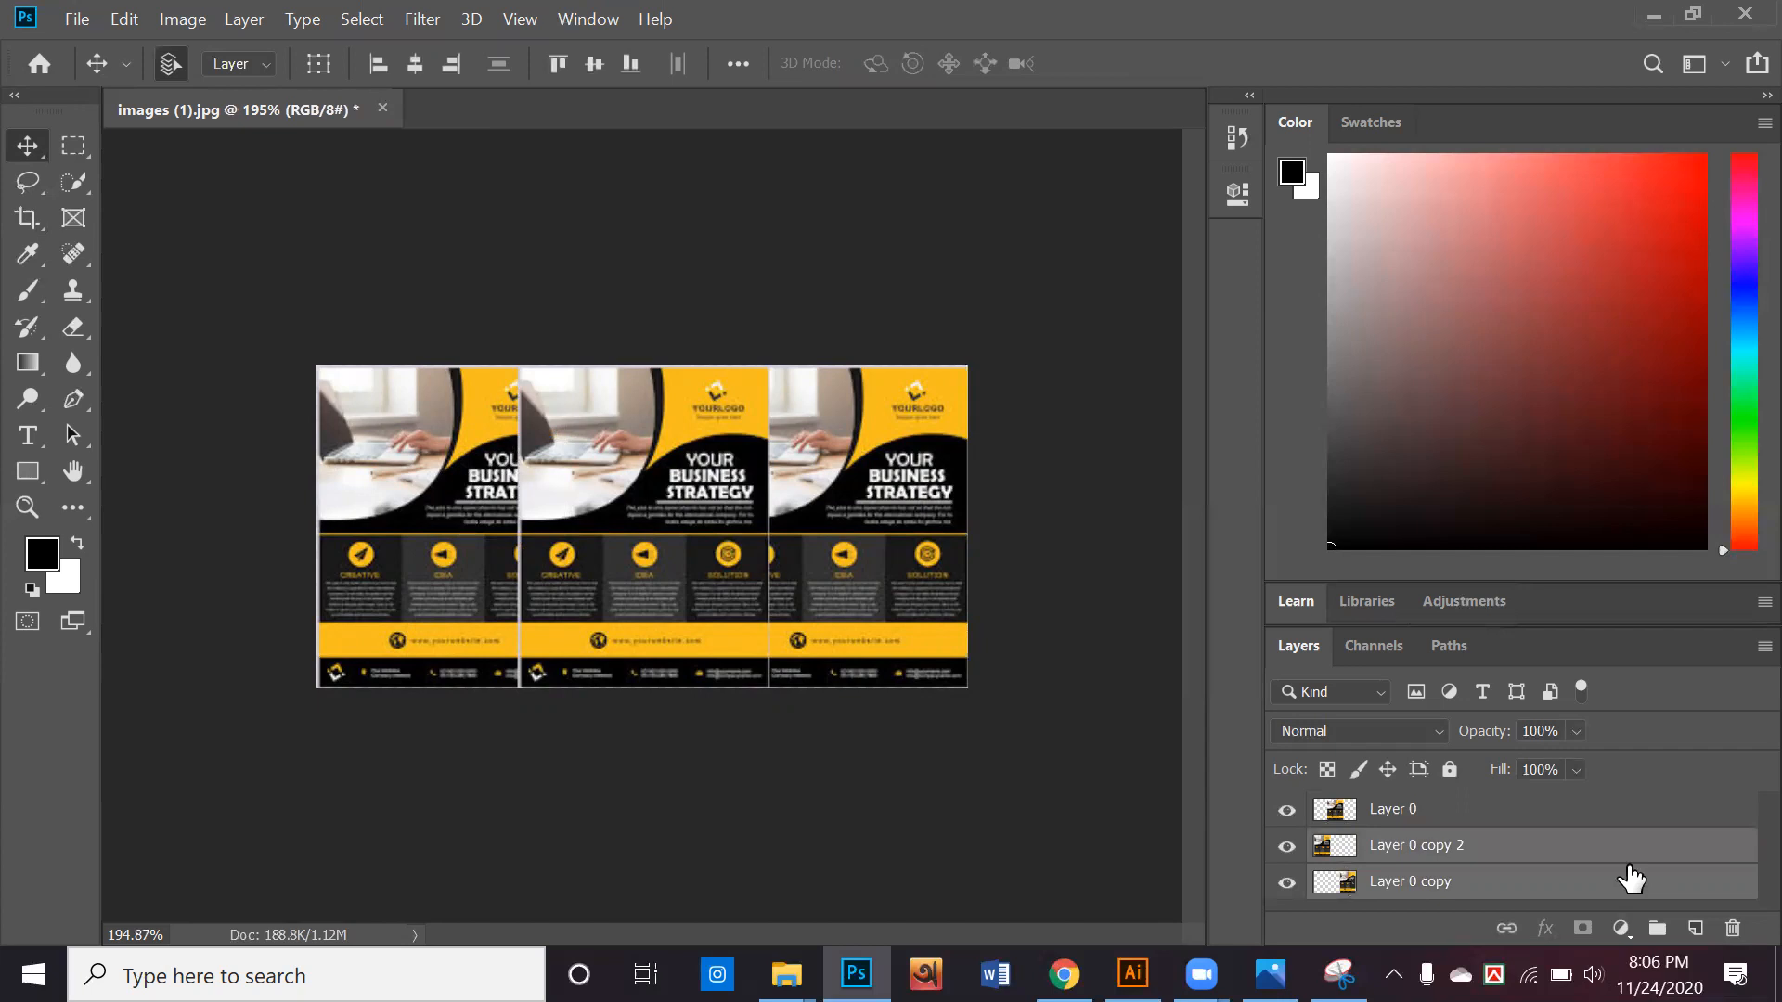
pyautogui.moveTo(1286, 845); pyautogui.dragTo(1286, 870)
pyautogui.click(1286, 882)
pyautogui.click(1285, 848)
pyautogui.rightClick(1475, 875)
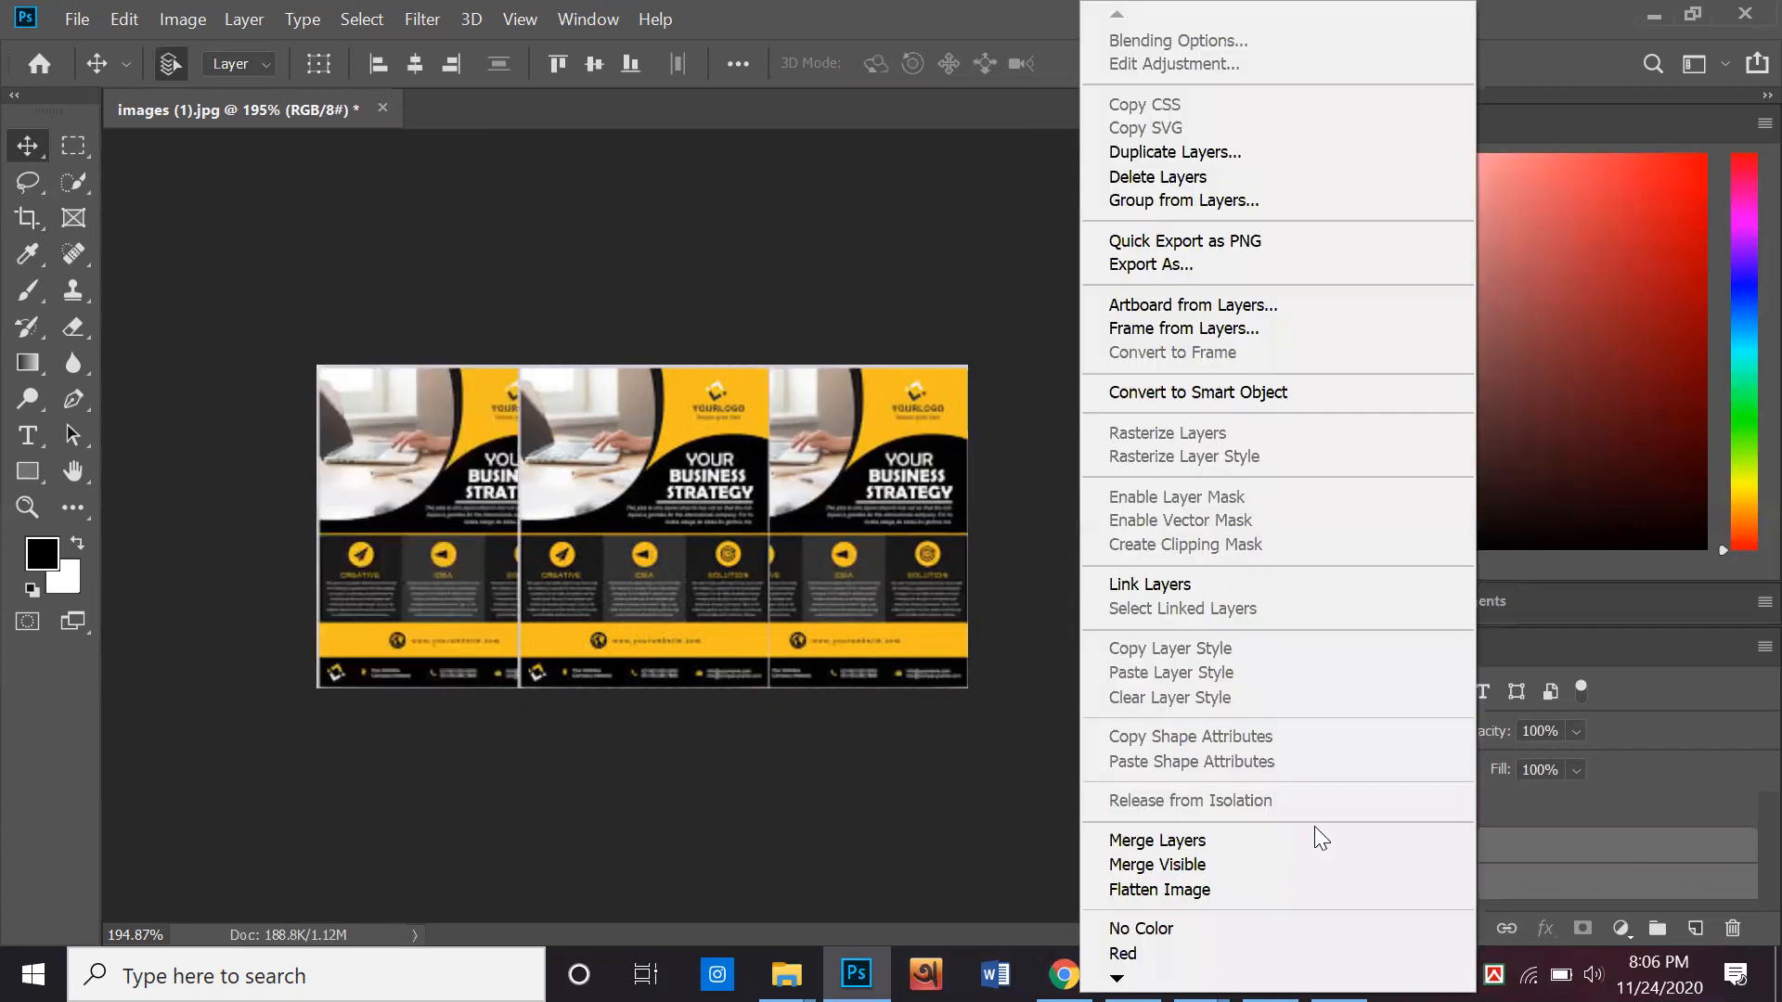
pyautogui.click(1287, 862)
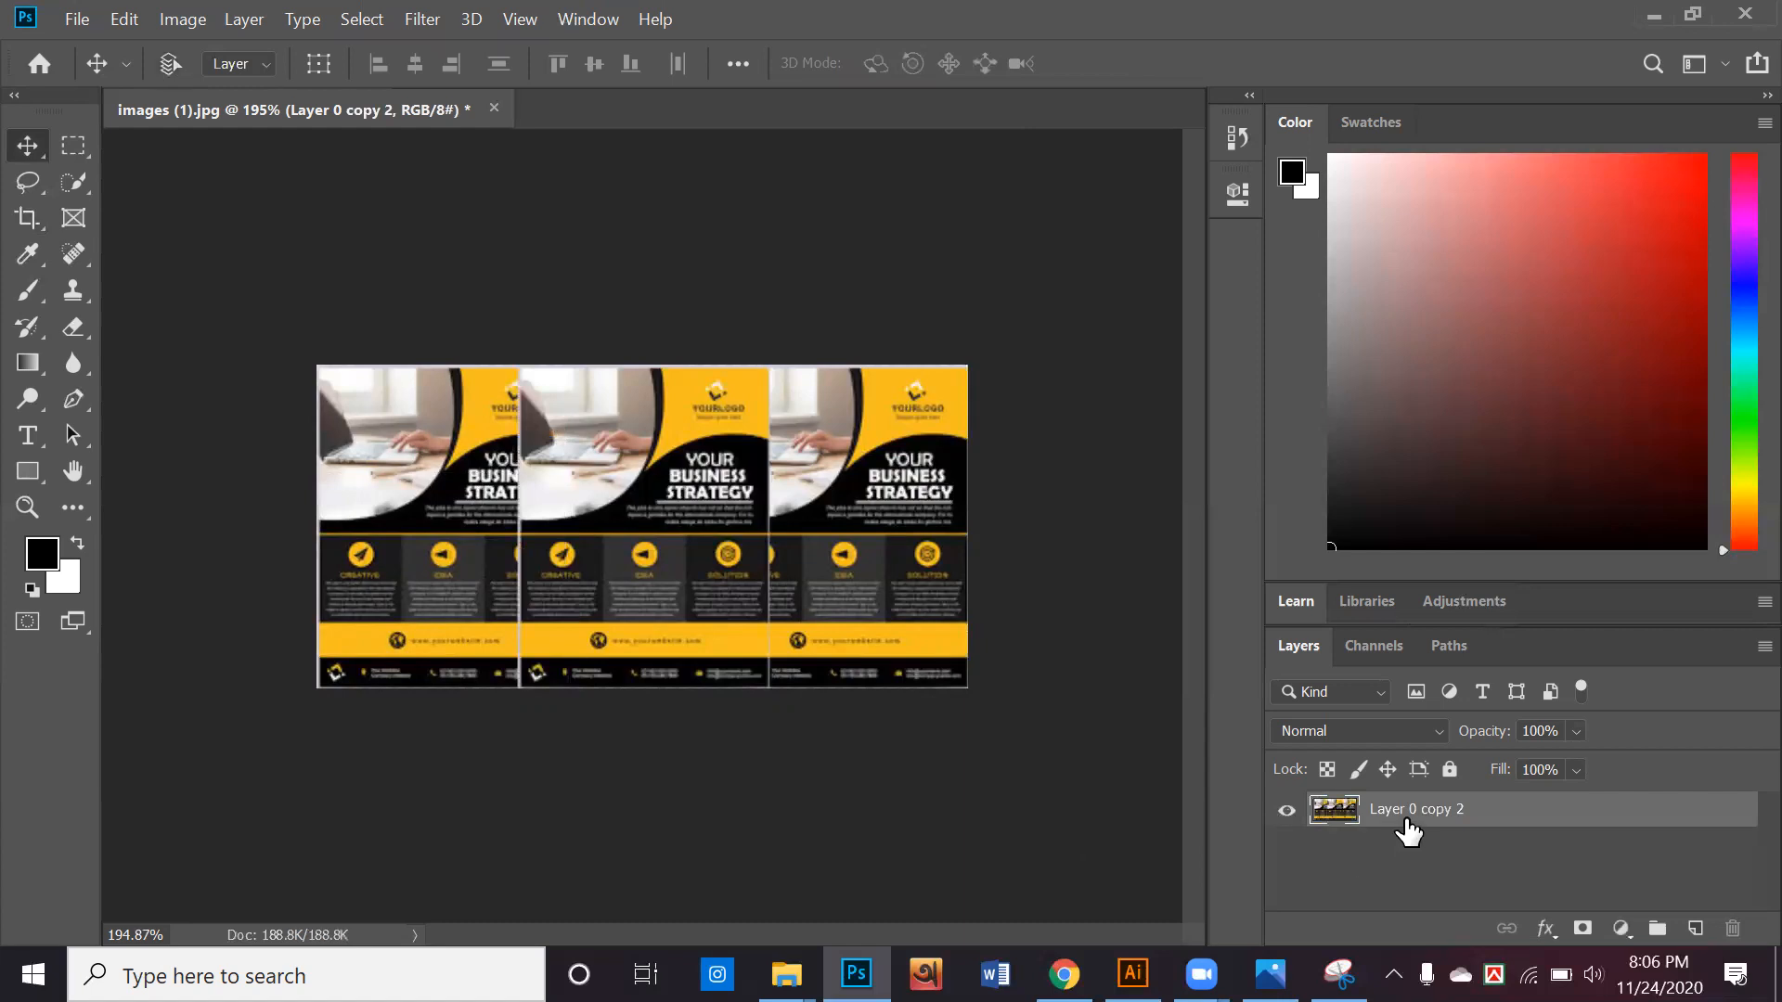
pyautogui.hotkey('ctrl', 'z')
# Merge the two selected side flyer layers into one layer with Merge Layers
pyautogui.keyDown('shift'); pyautogui.click(1452, 877); pyautogui.keyUp('shift')
pyautogui.rightClick(1447, 868)
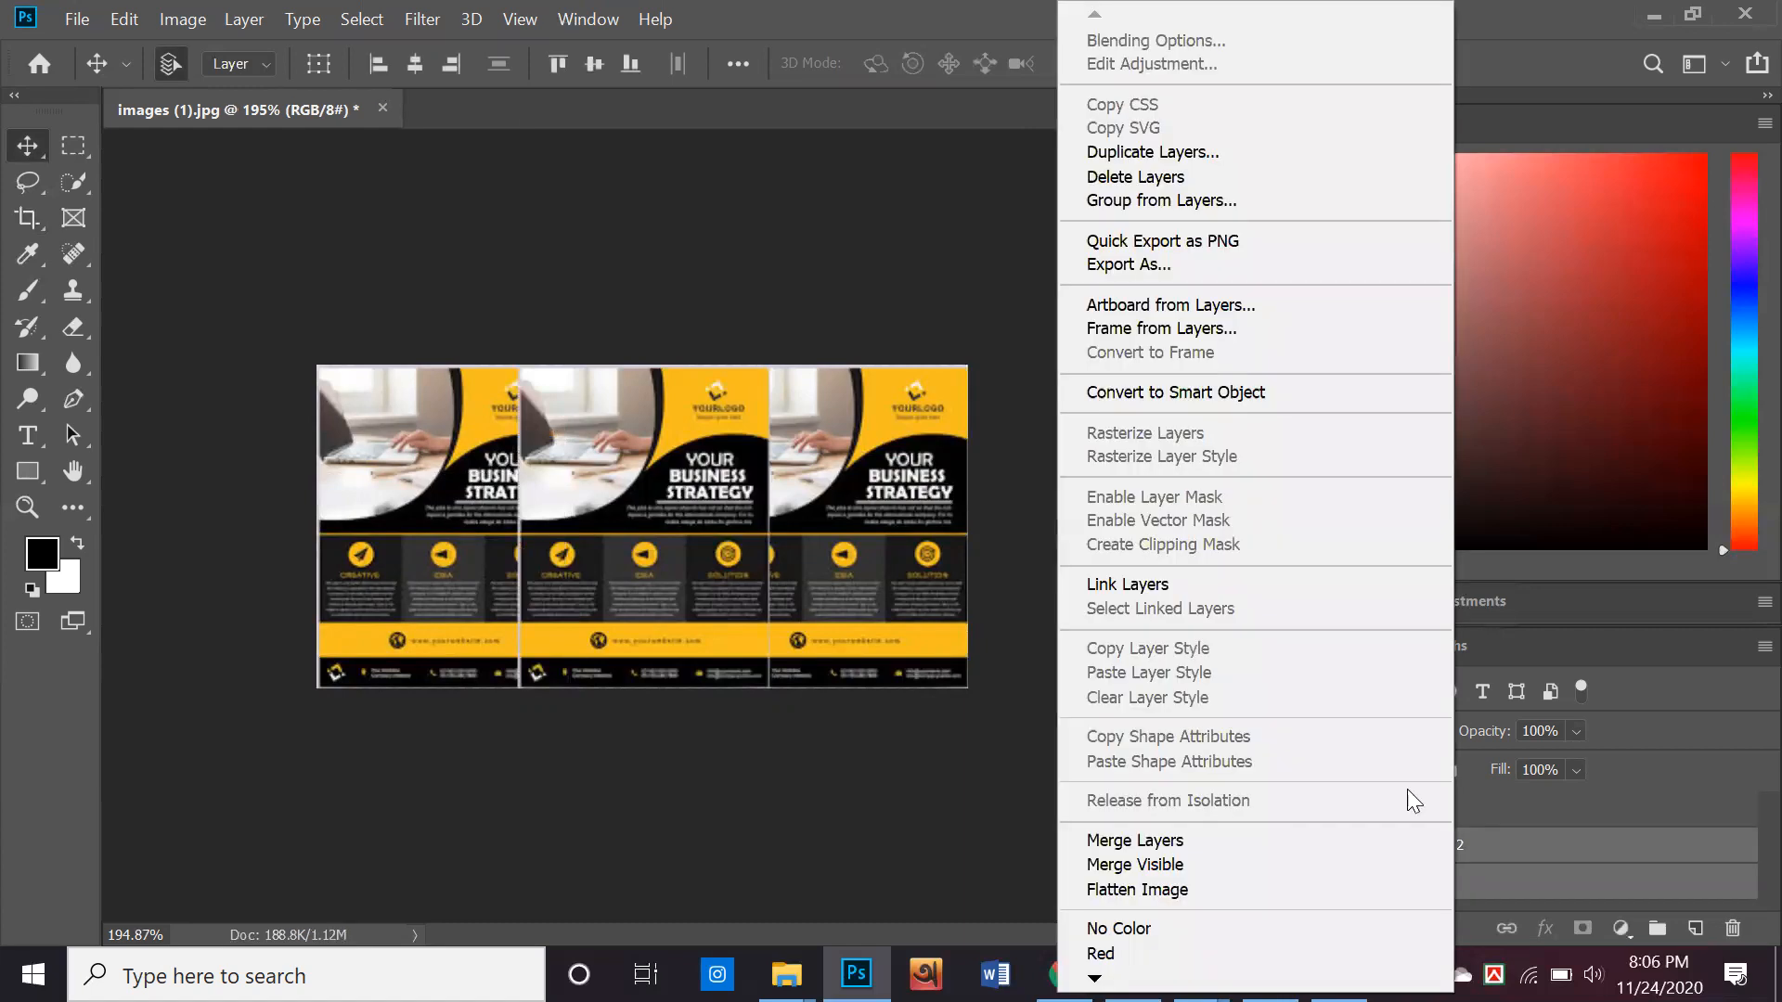
pyautogui.click(1325, 837)
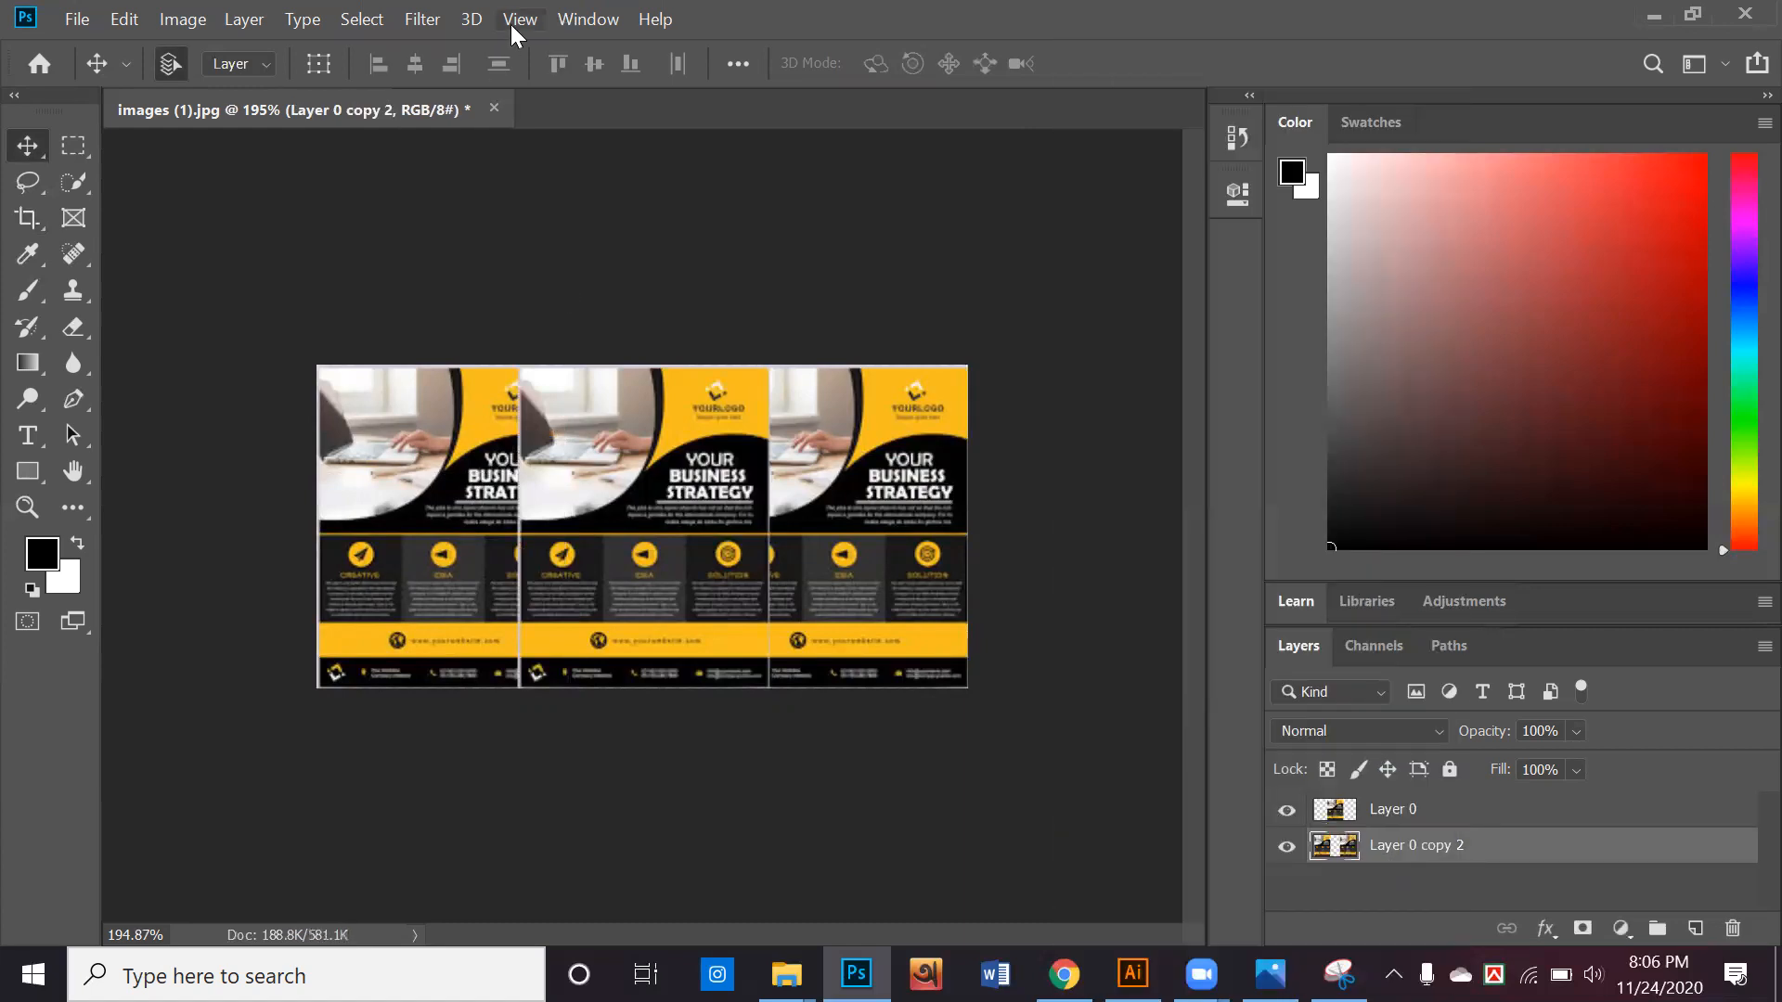
# Apply a Gaussian Blur with a radius of 7.2 pixels to the merged side flyers
pyautogui.click(422, 20)
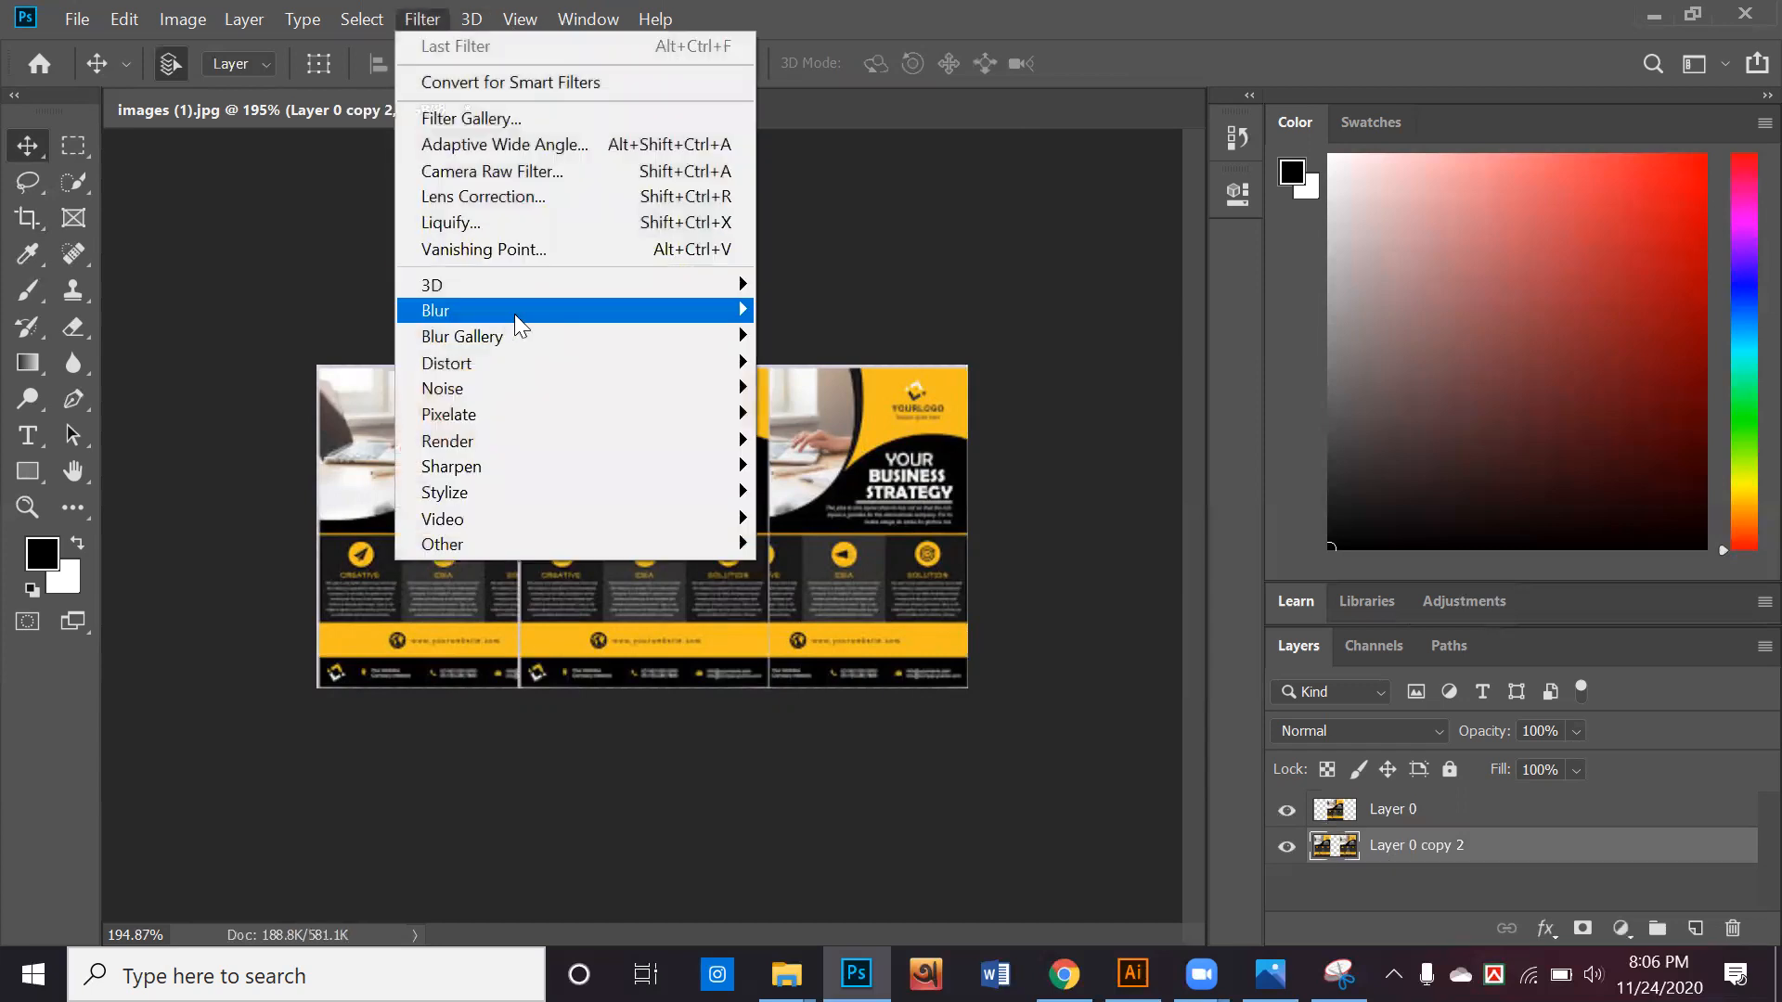
pyautogui.moveTo(518, 315)
pyautogui.click(817, 409)
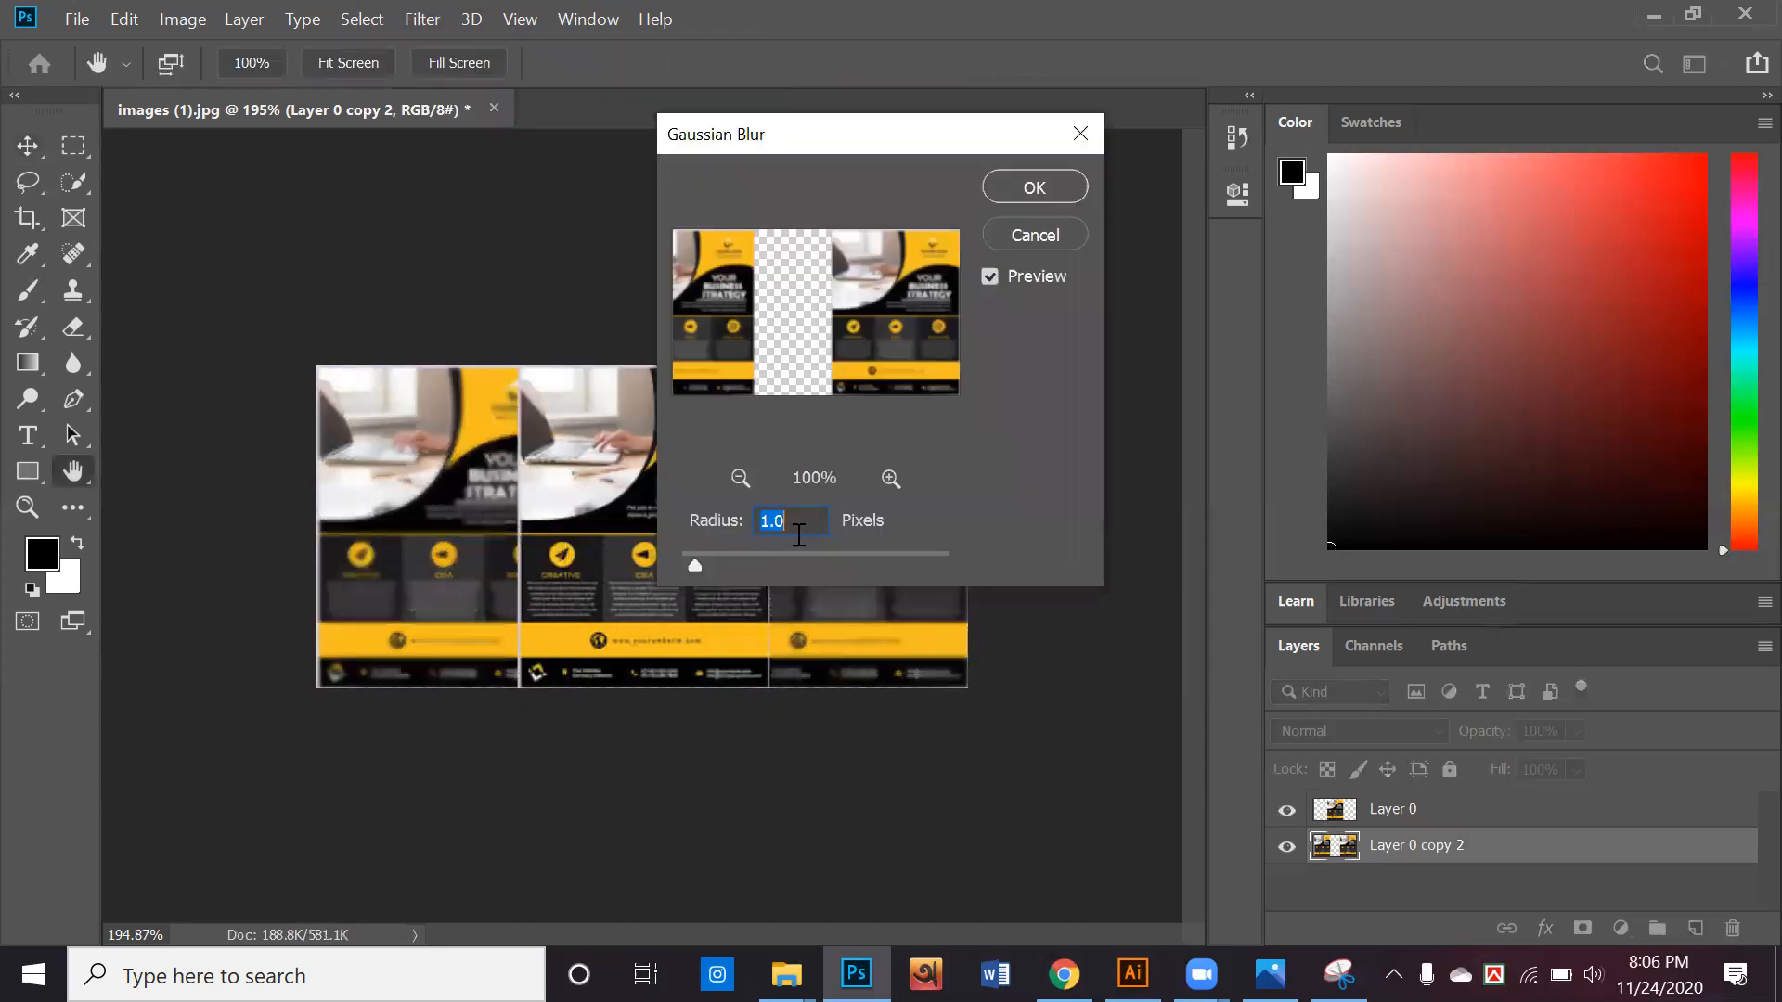
pyautogui.click(755, 562)
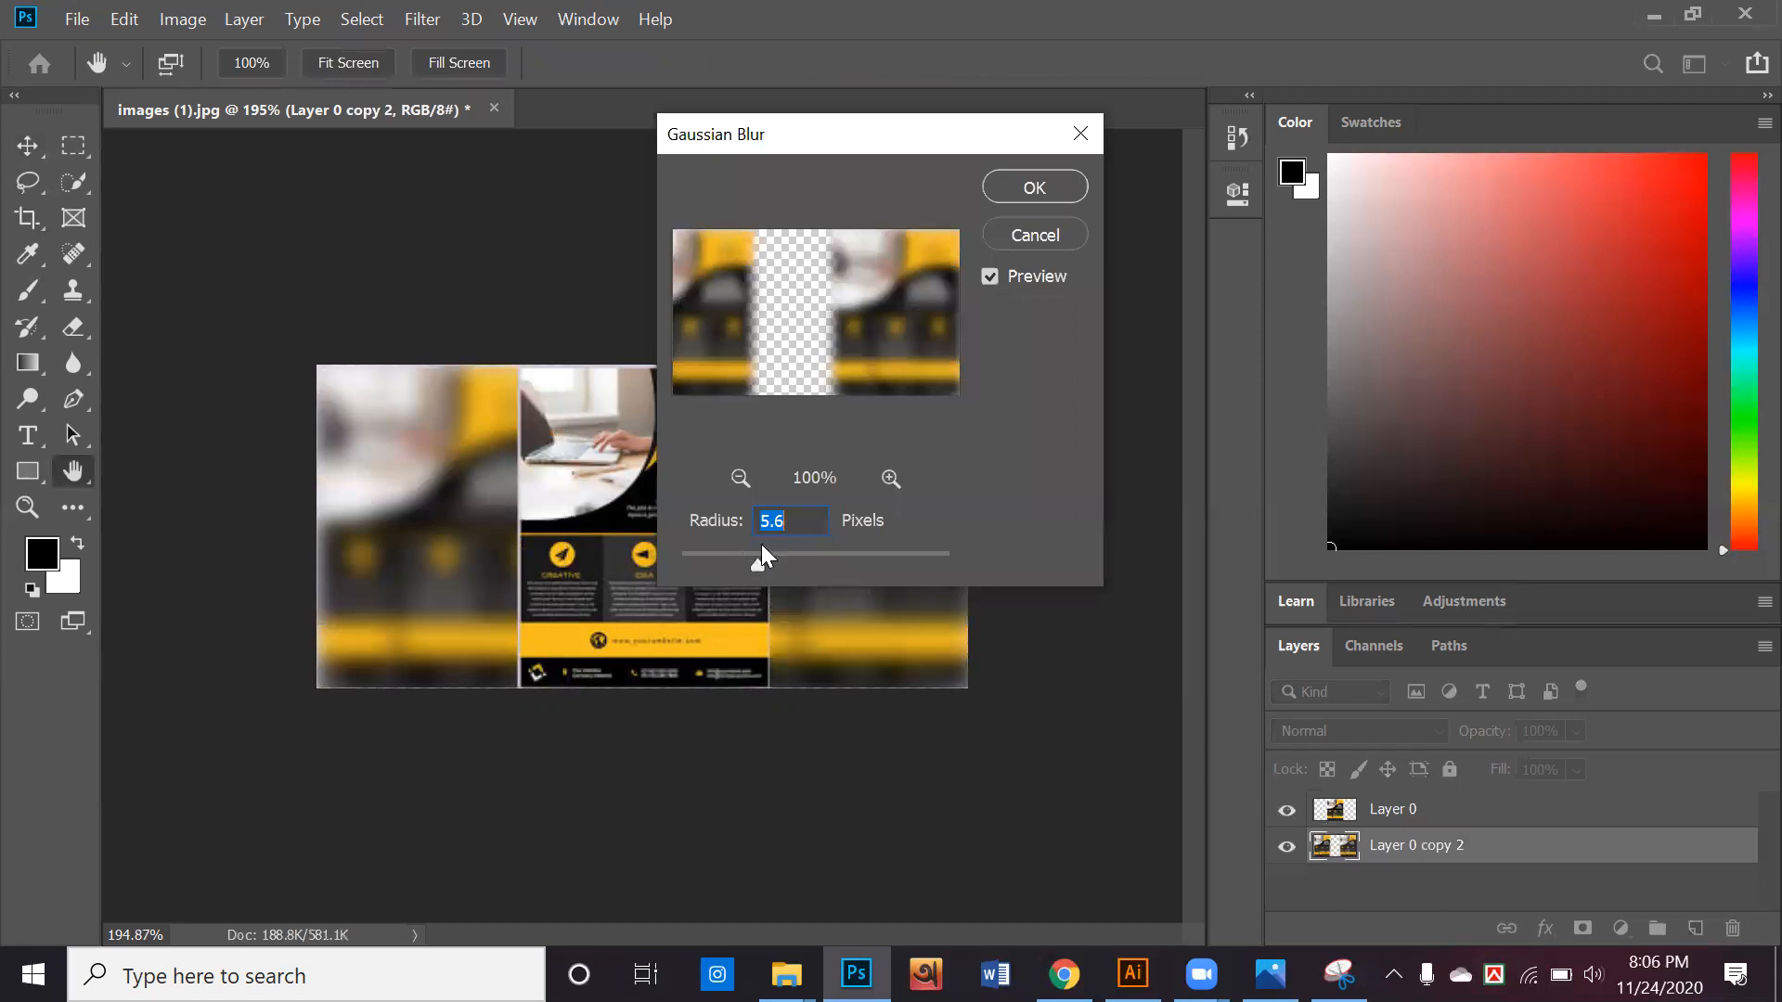
pyautogui.moveTo(839, 131); pyautogui.dragTo(1233, 187)
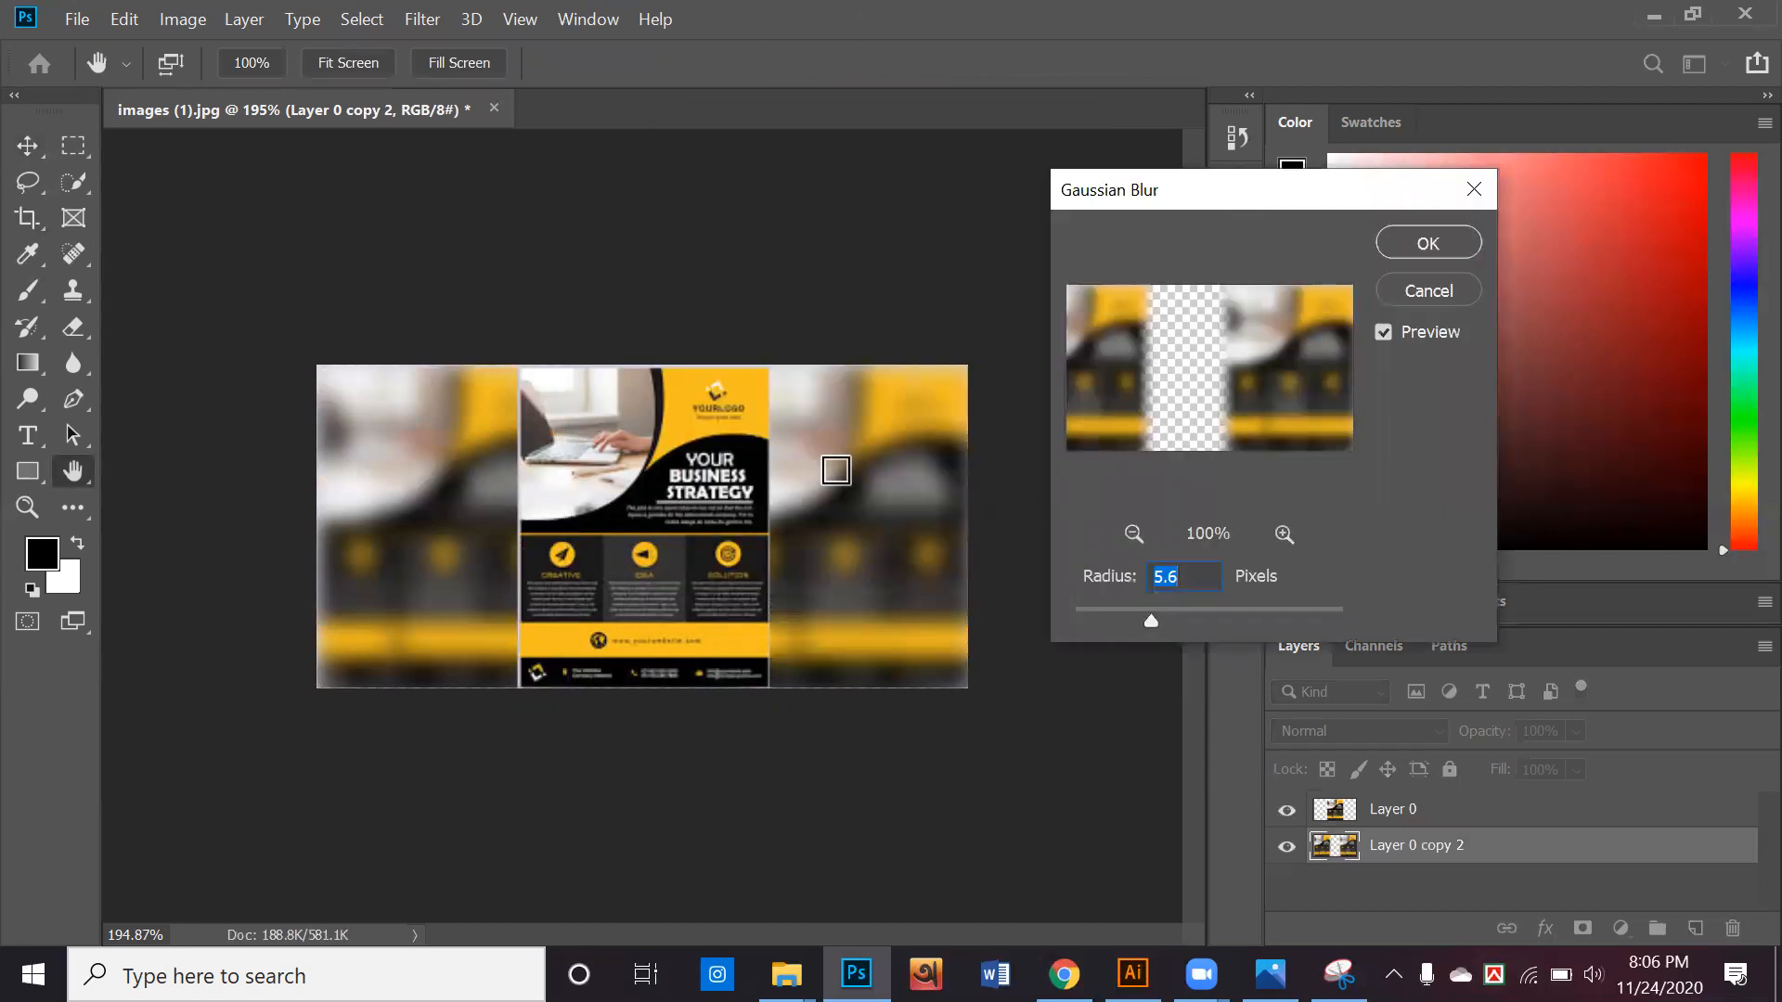
pyautogui.moveTo(1150, 620)
pyautogui.mouseDown()
pyautogui.moveTo(1172, 621)
pyautogui.moveTo(1157, 620)
pyautogui.mouseUp()
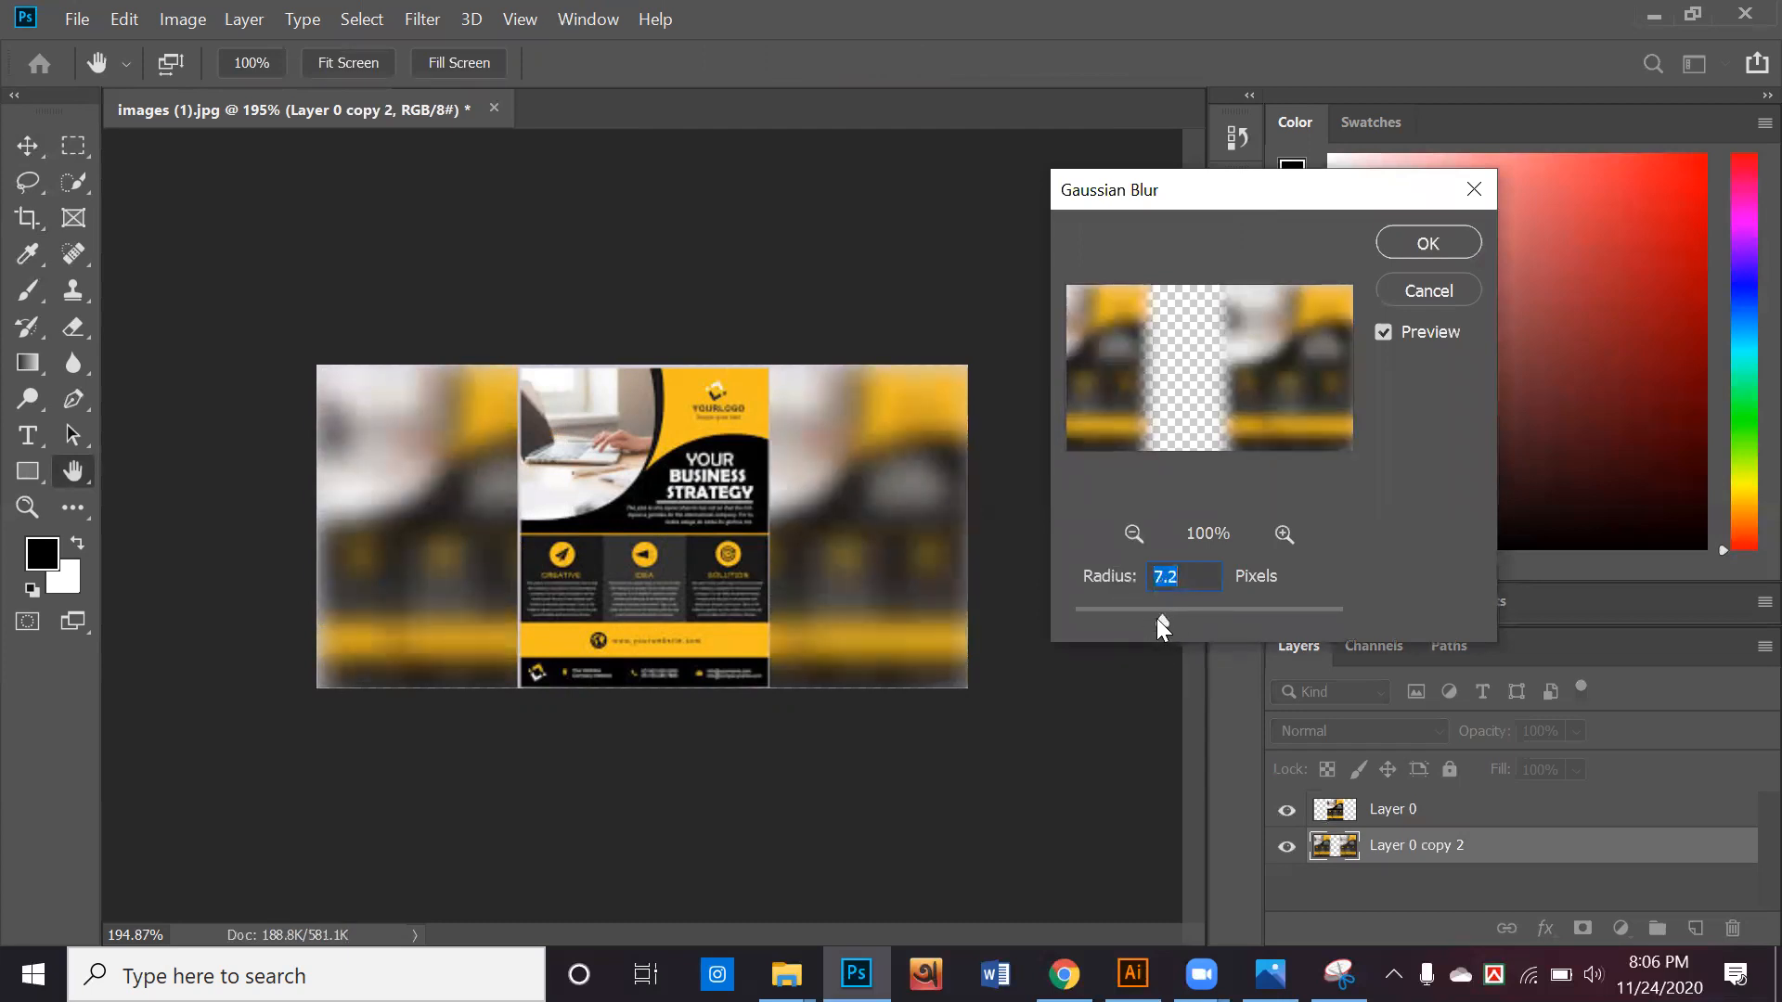
pyautogui.click(1418, 232)
# Select both flyer layers and place them as an image in the Illustrator document above the menu pages
pyautogui.click(1037, 349)
pyautogui.moveTo(929, 498); pyautogui.dragTo(931, 565)
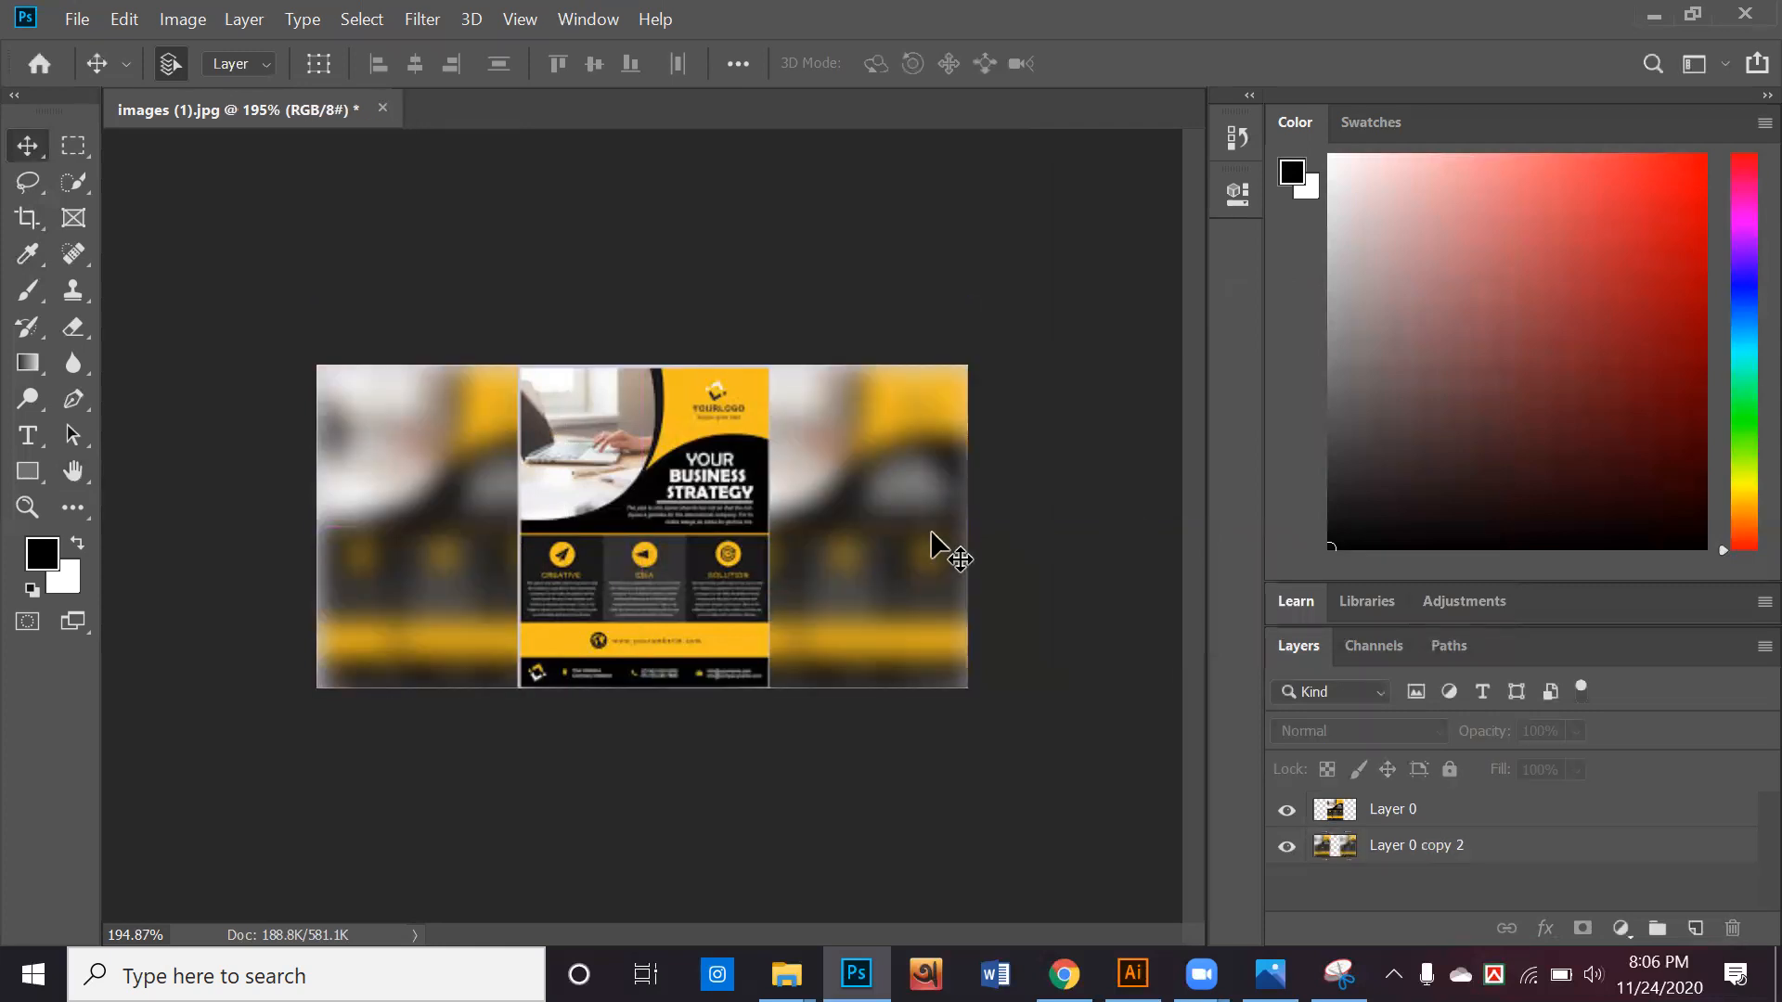
pyautogui.moveTo(1049, 598); pyautogui.dragTo(423, 409)
pyautogui.moveTo(602, 493); pyautogui.dragTo(832, 227)
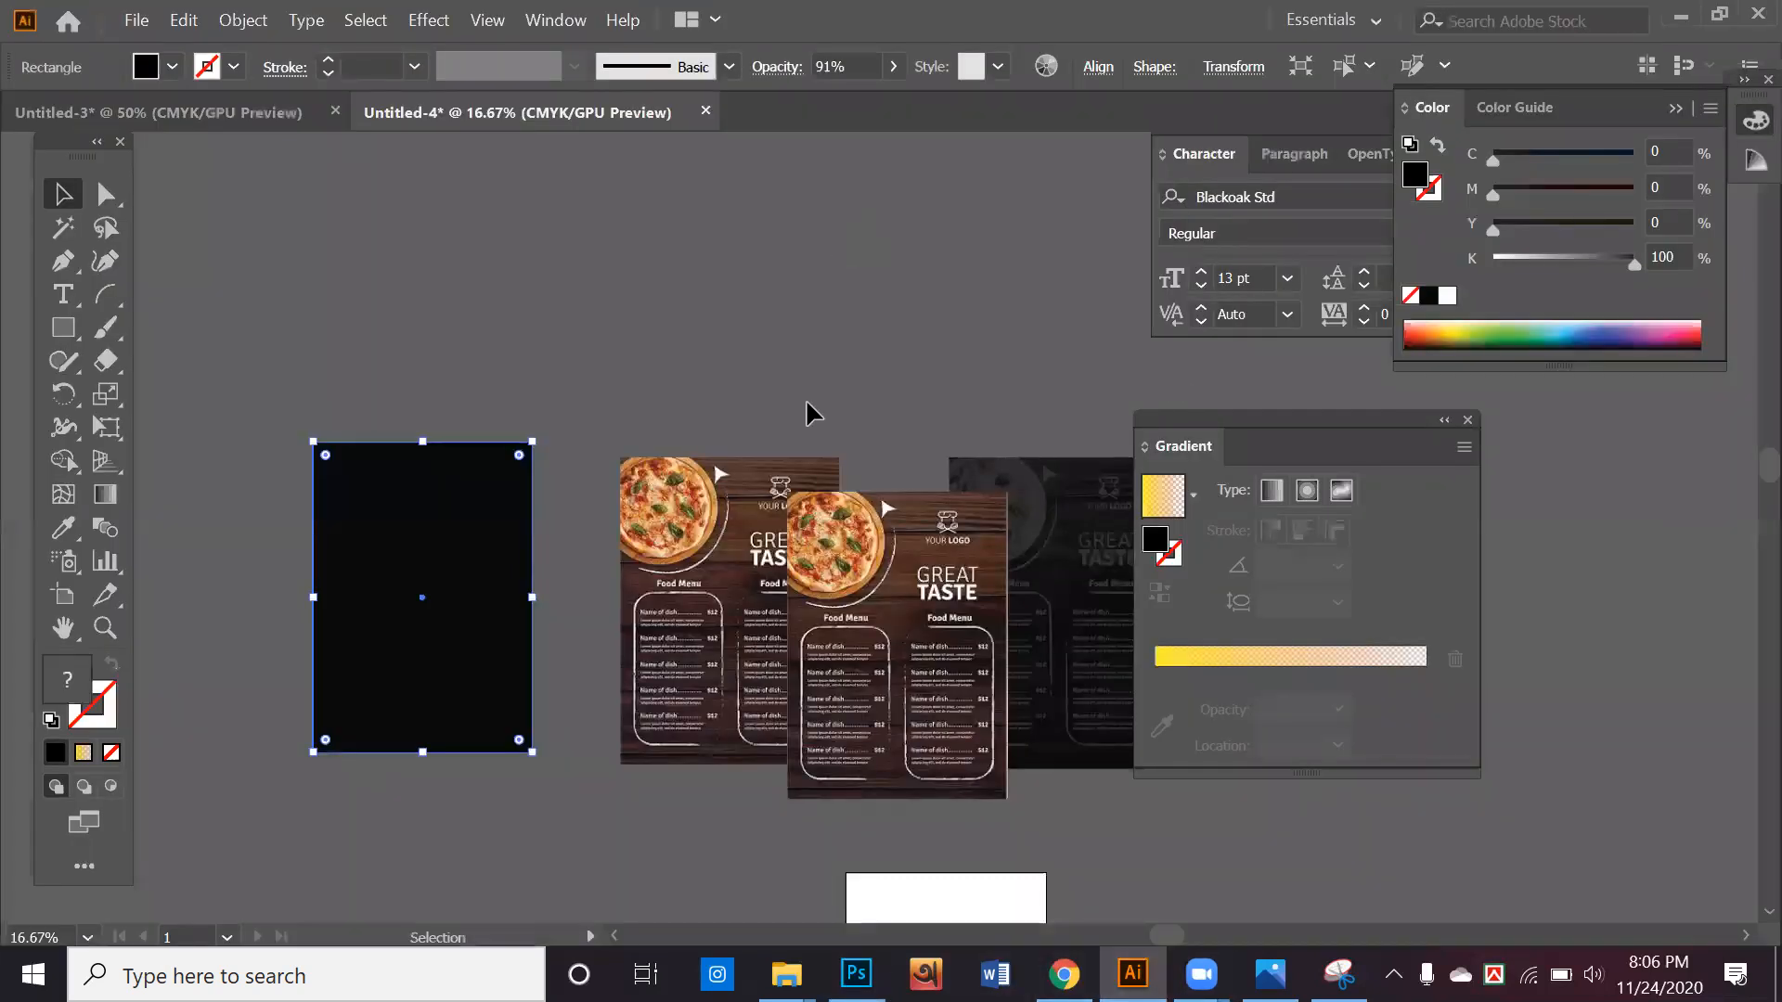
pyautogui.scroll(3, 807, 403)
pyautogui.click(854, 373)
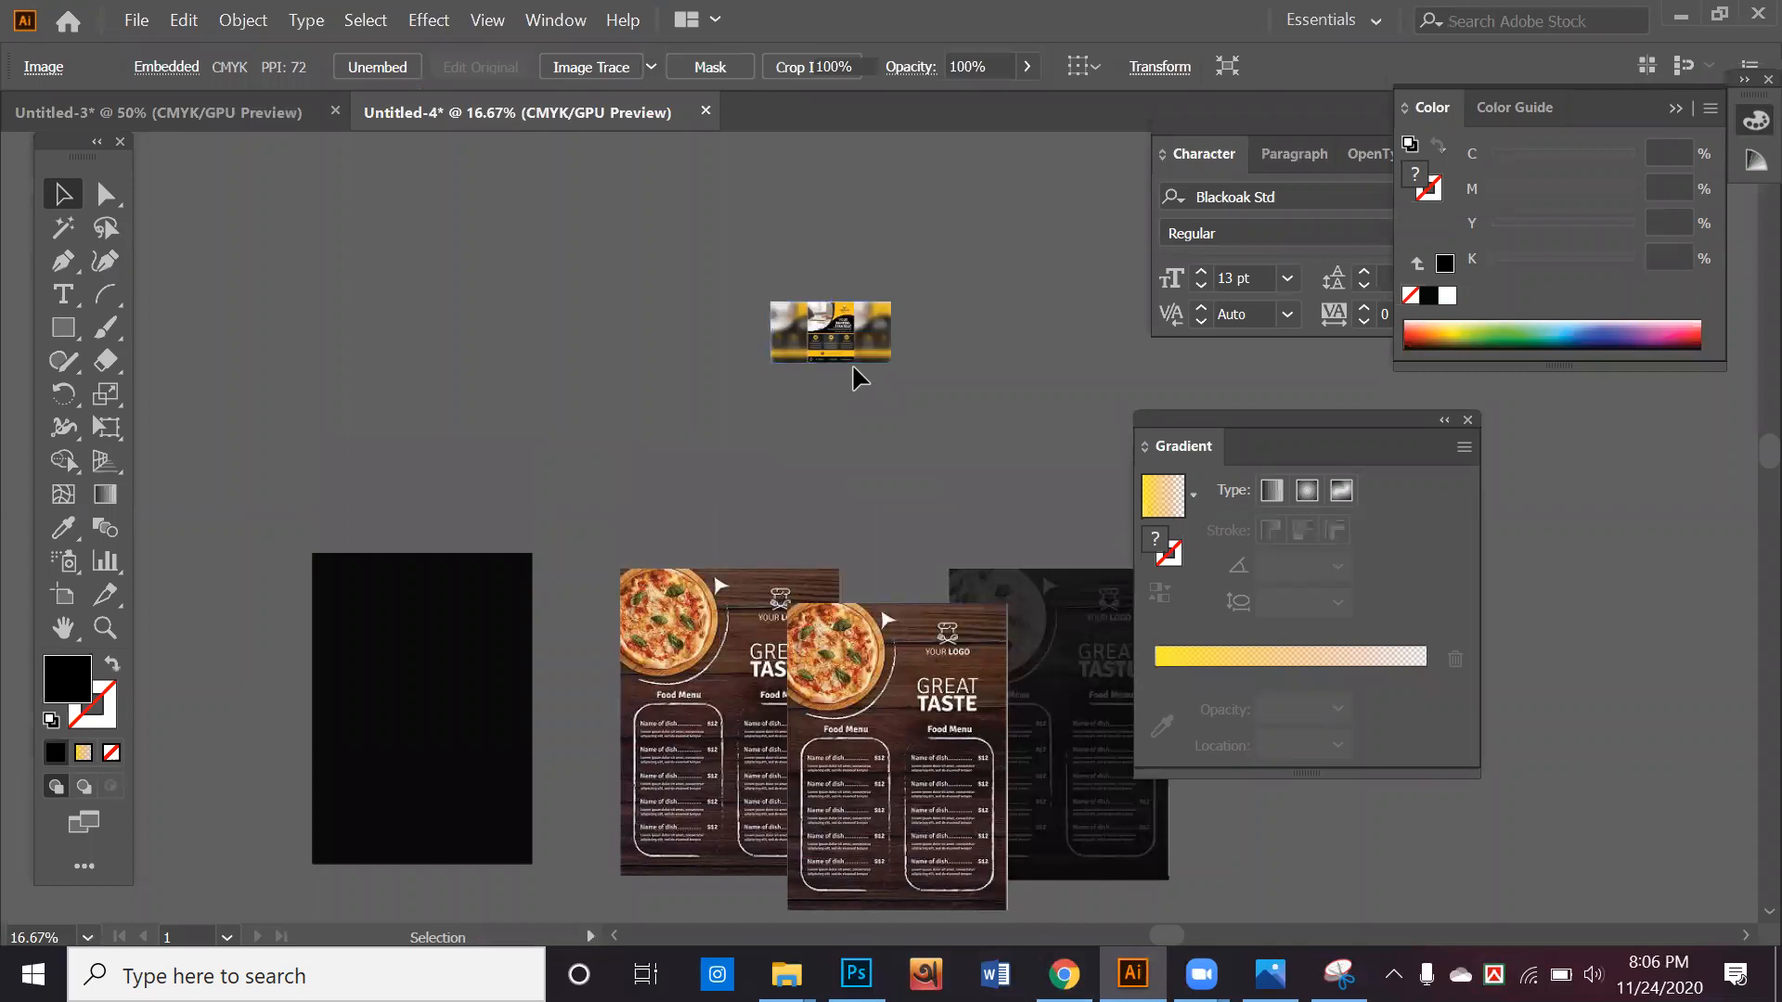
pyautogui.scroll(5, 853, 369)
pyautogui.moveTo(837, 211); pyautogui.dragTo(766, 535)
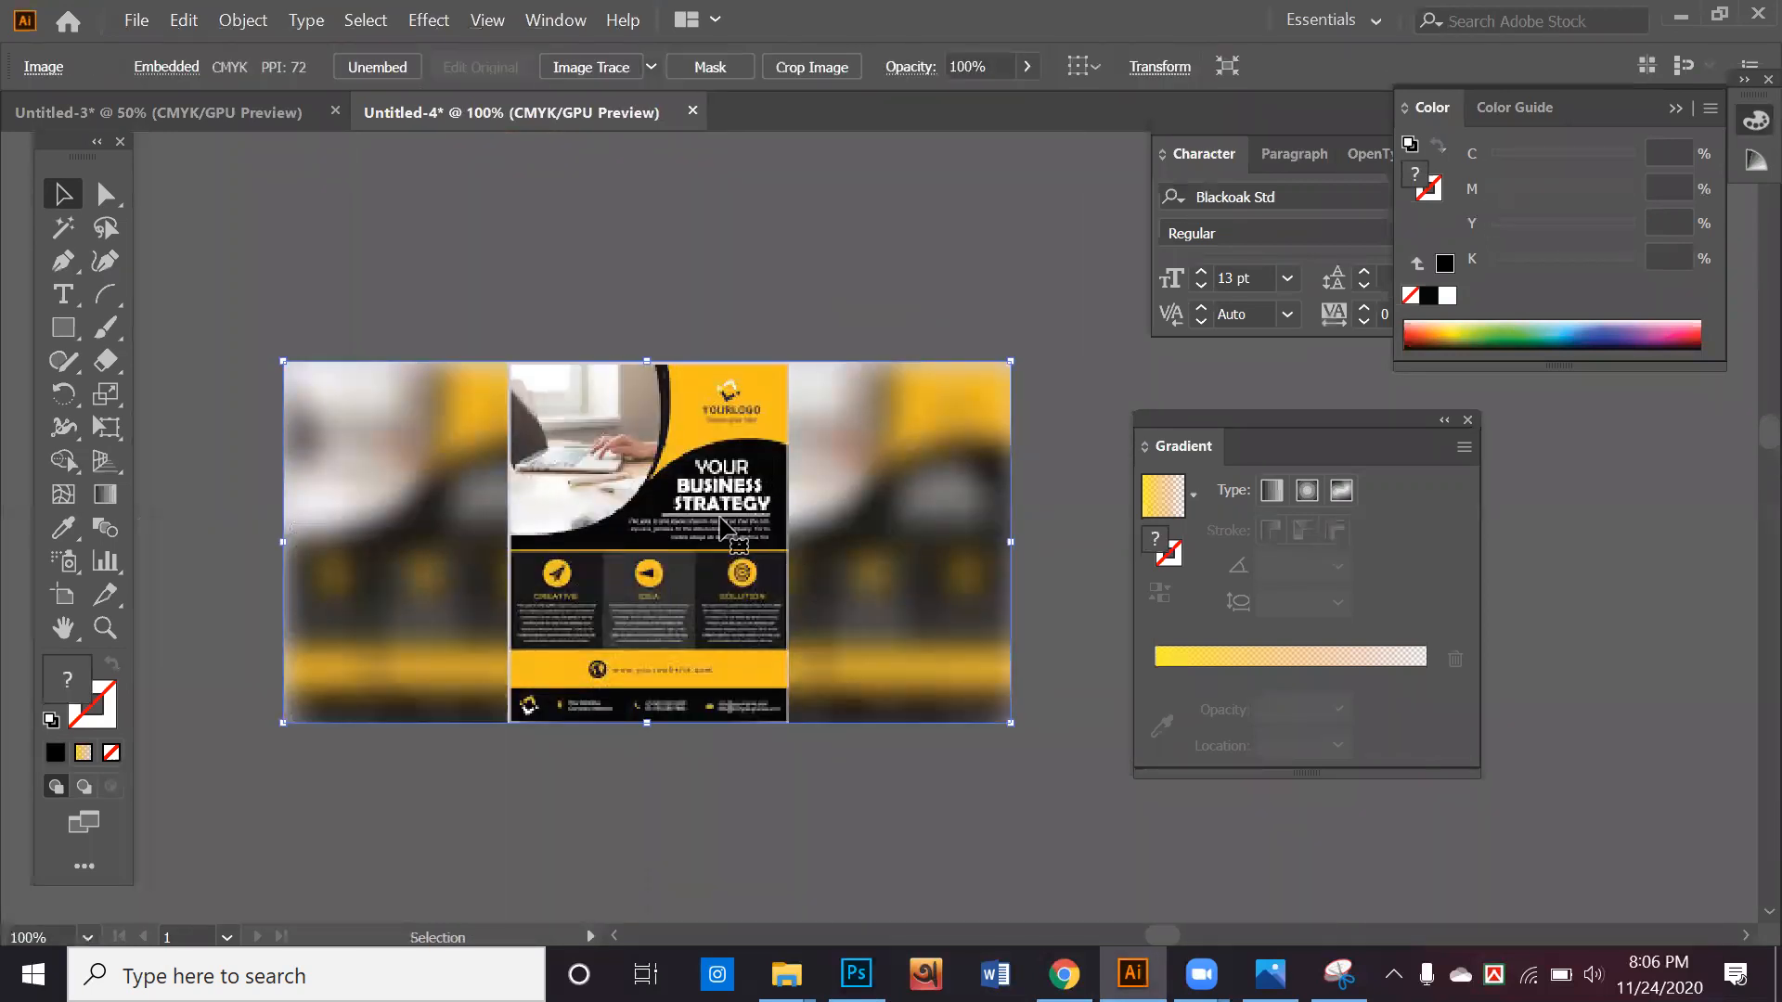
pyautogui.press('alt')
# Minimize the external drive's file window and the Illustrator window to return to Photoshop
pyautogui.click(658, 799)
pyautogui.click(907, 557)
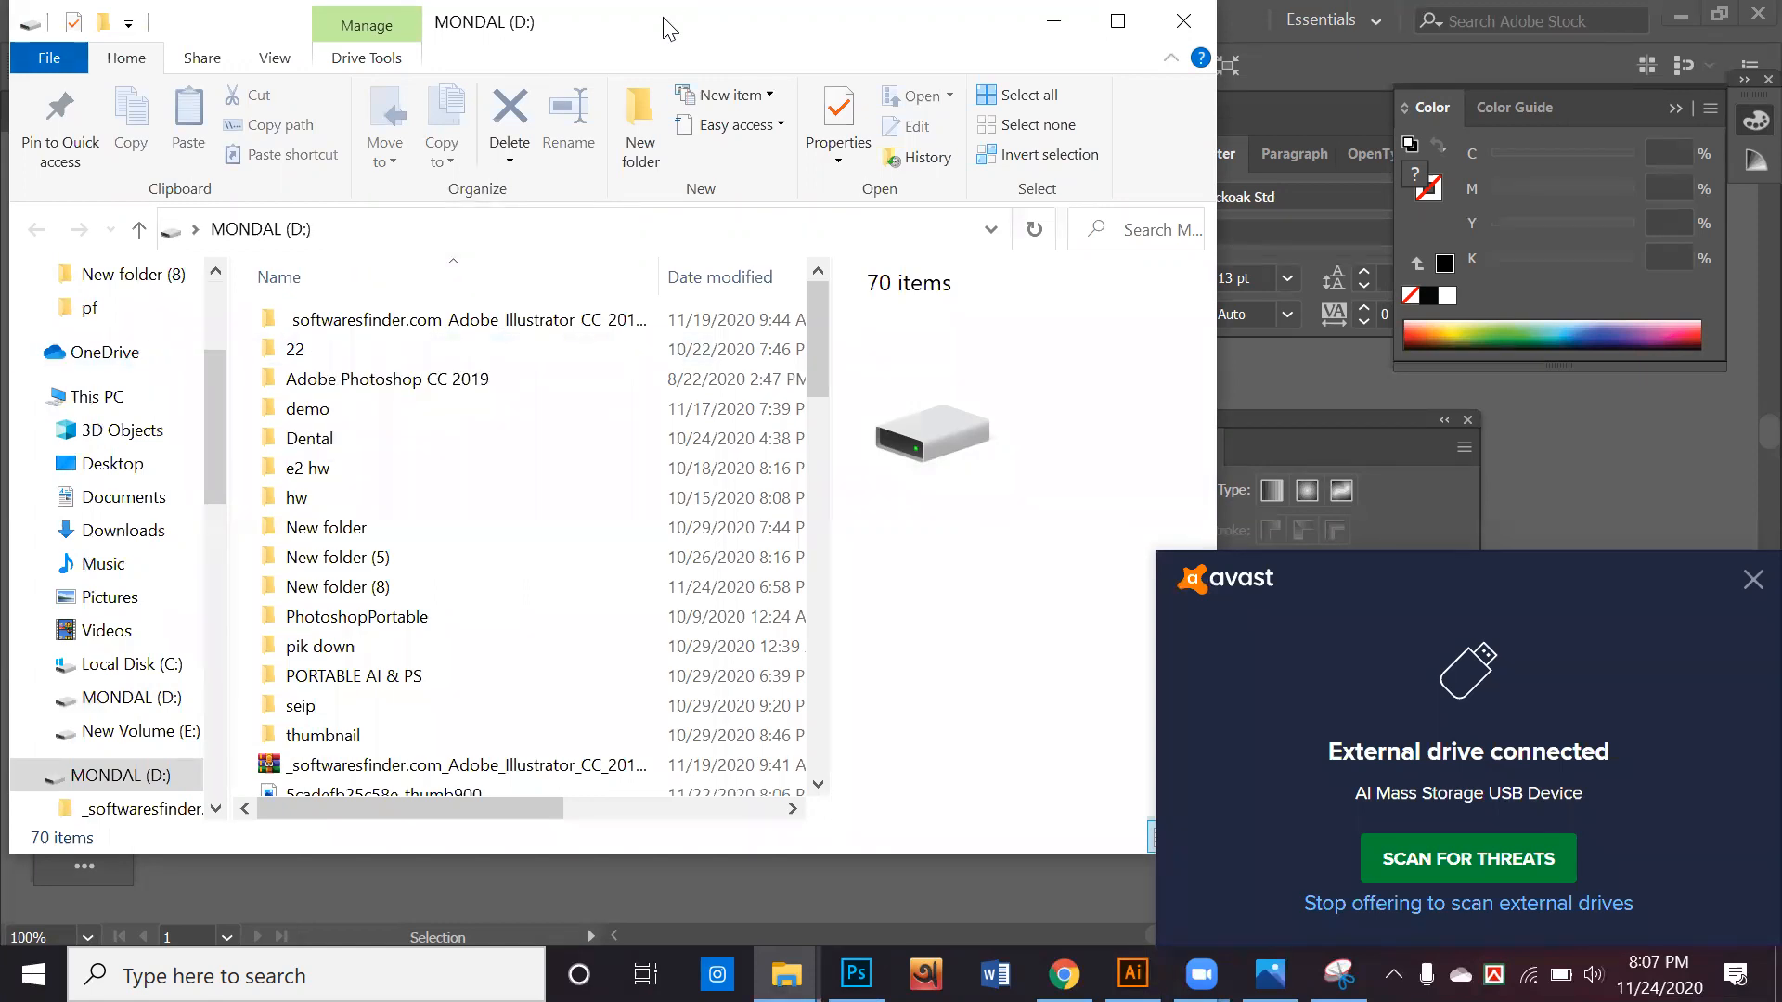
pyautogui.click(1056, 22)
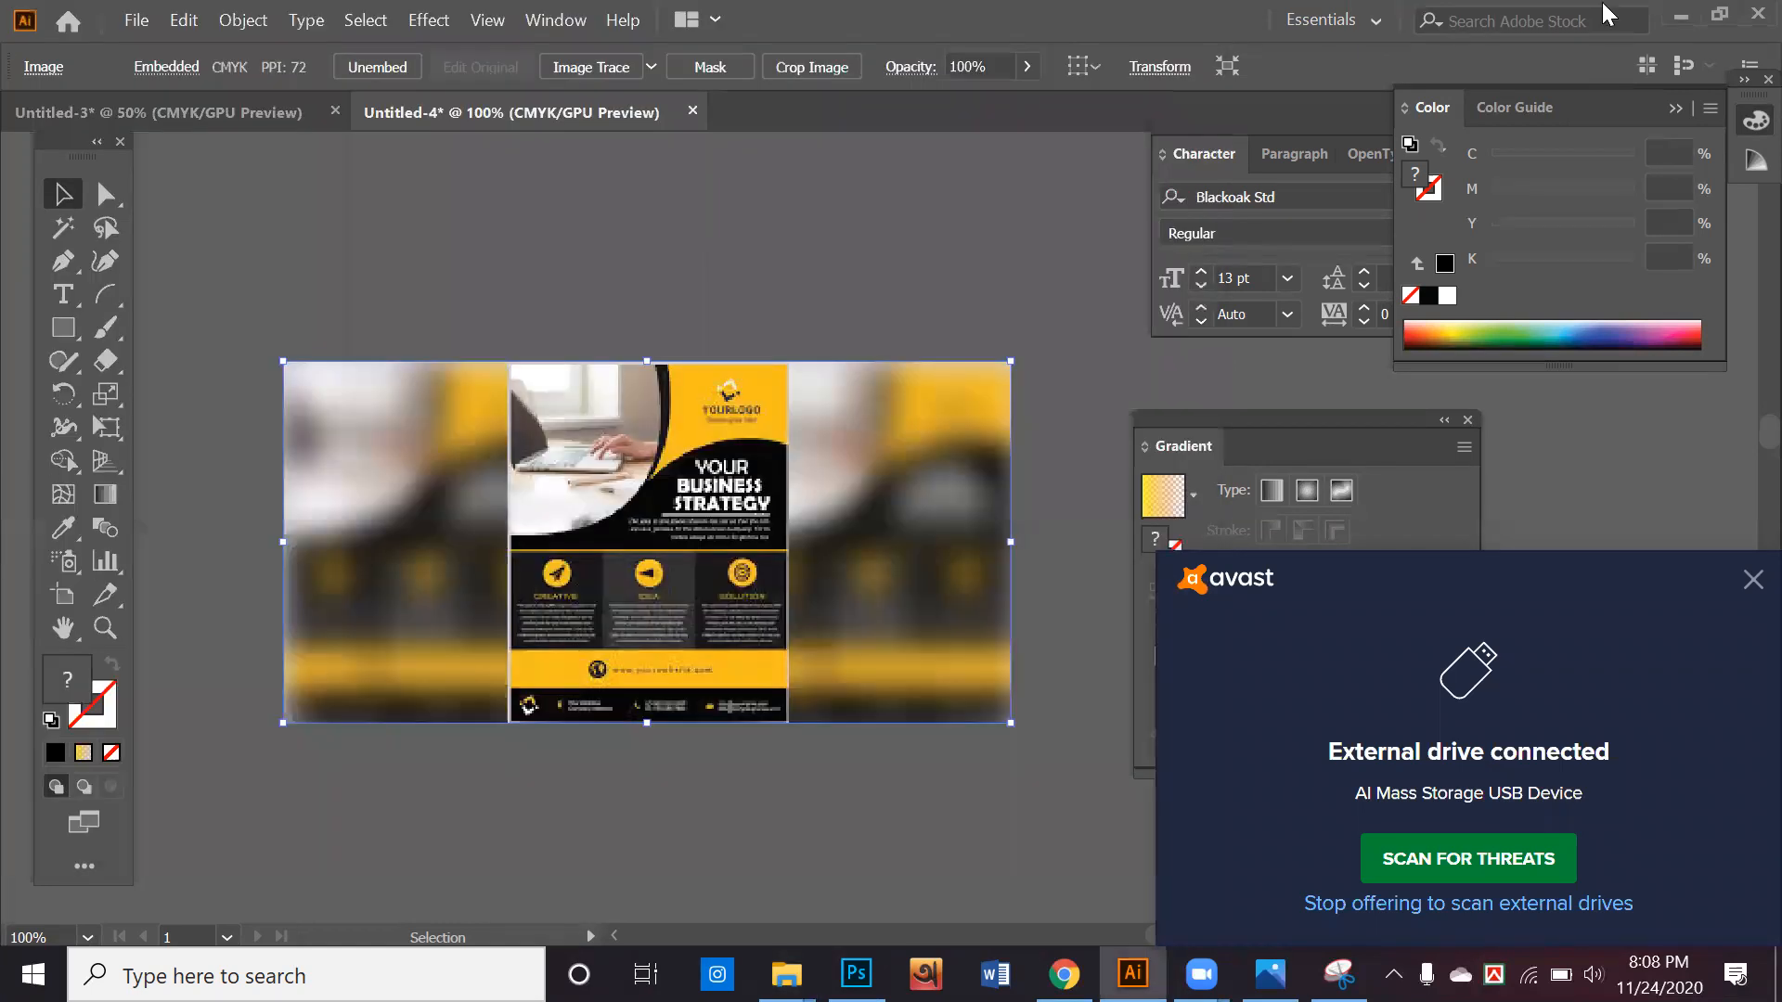
pyautogui.click(1680, 16)
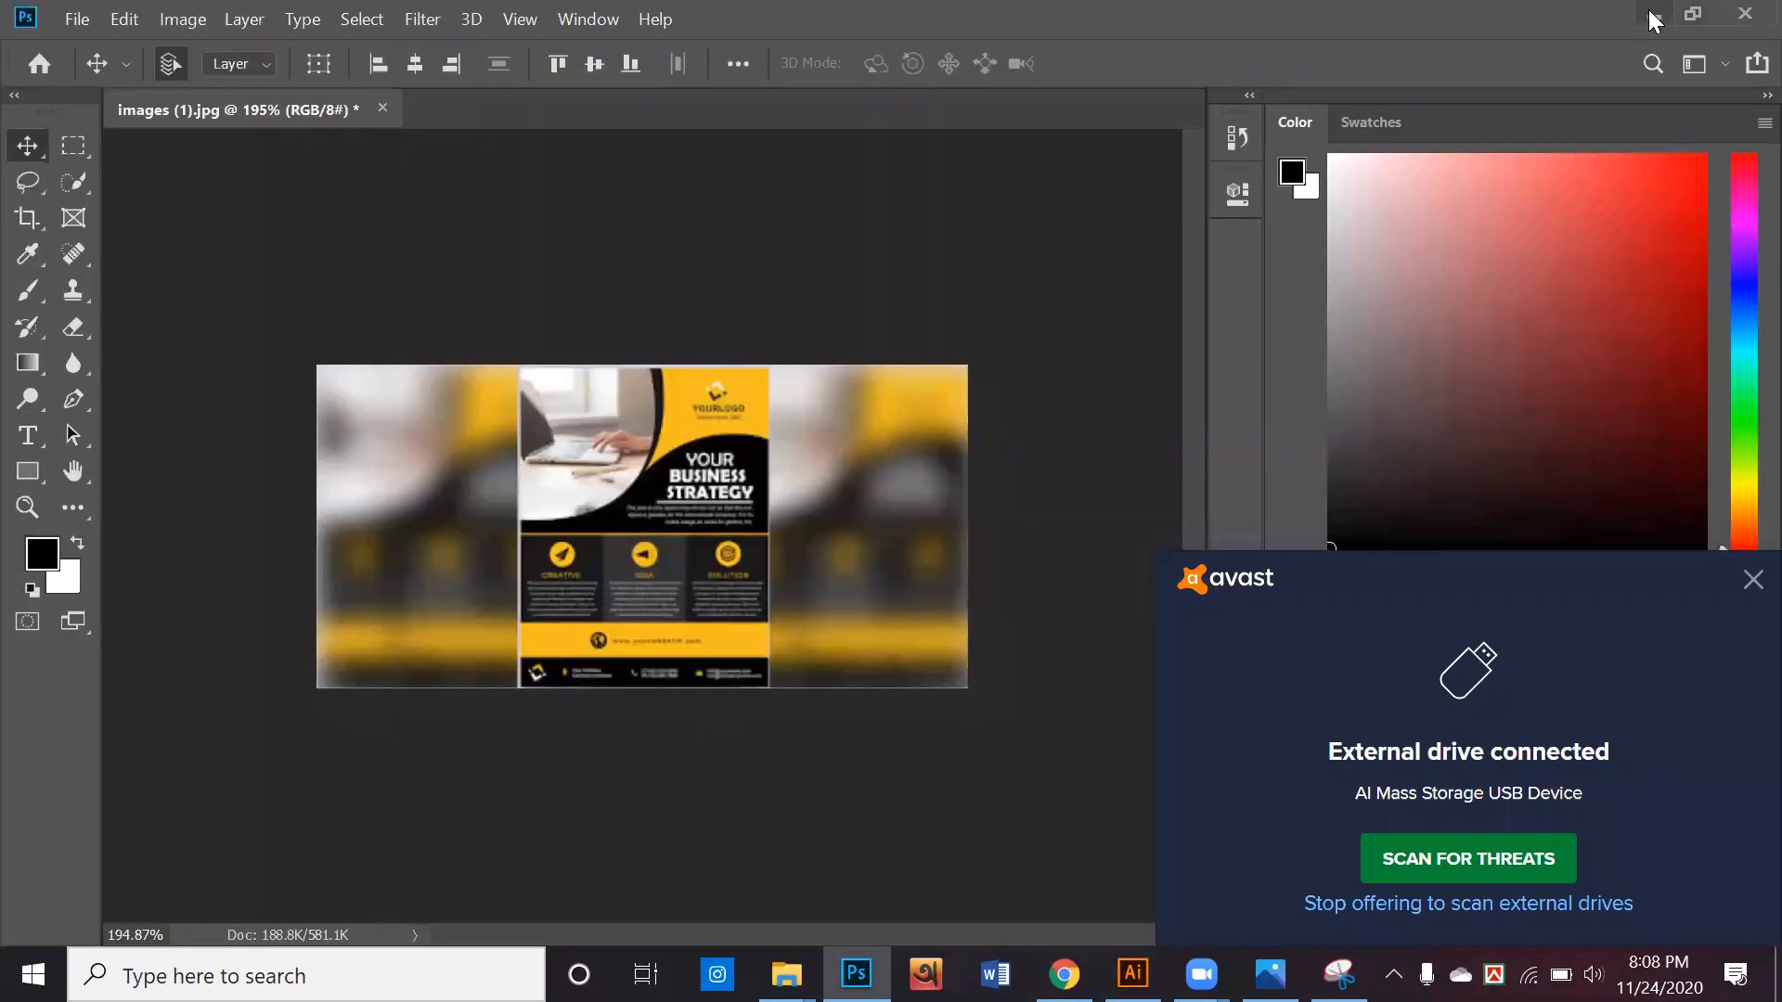
# Minimize Photoshop, maximize the pf folder window, send all five images to the D: drive and close the F: drive window
pyautogui.click(1652, 16)
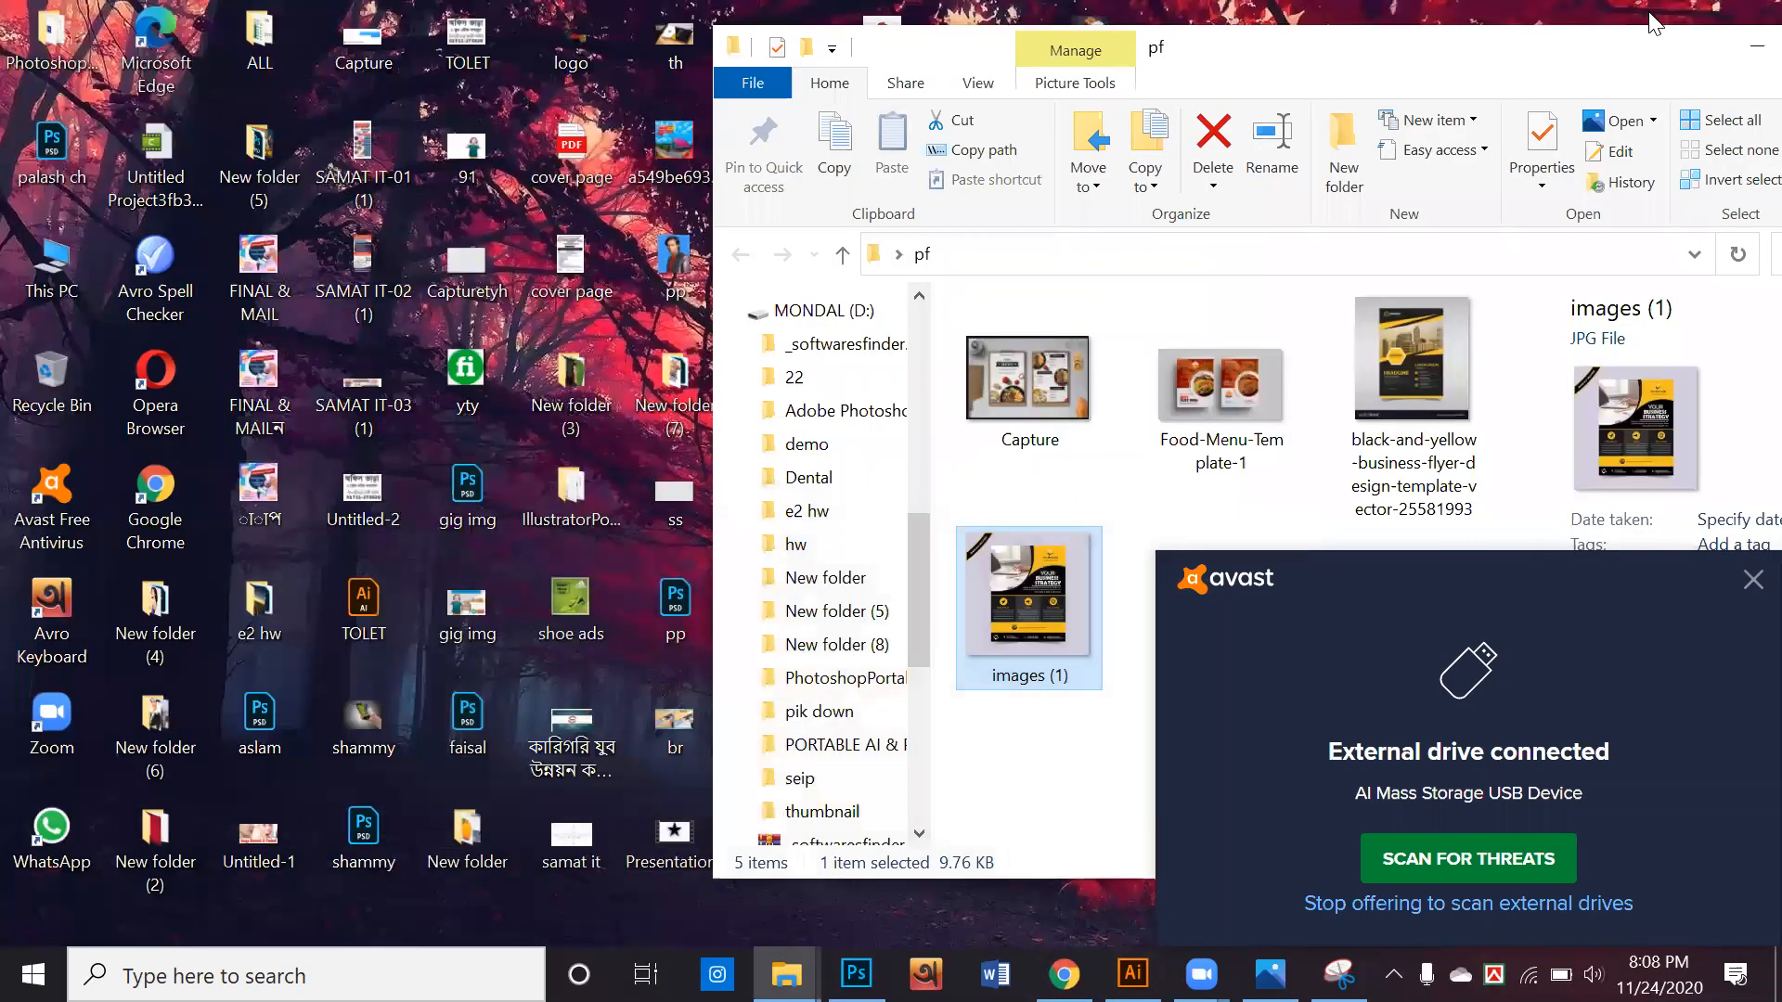
pyautogui.doubleClick(1393, 74)
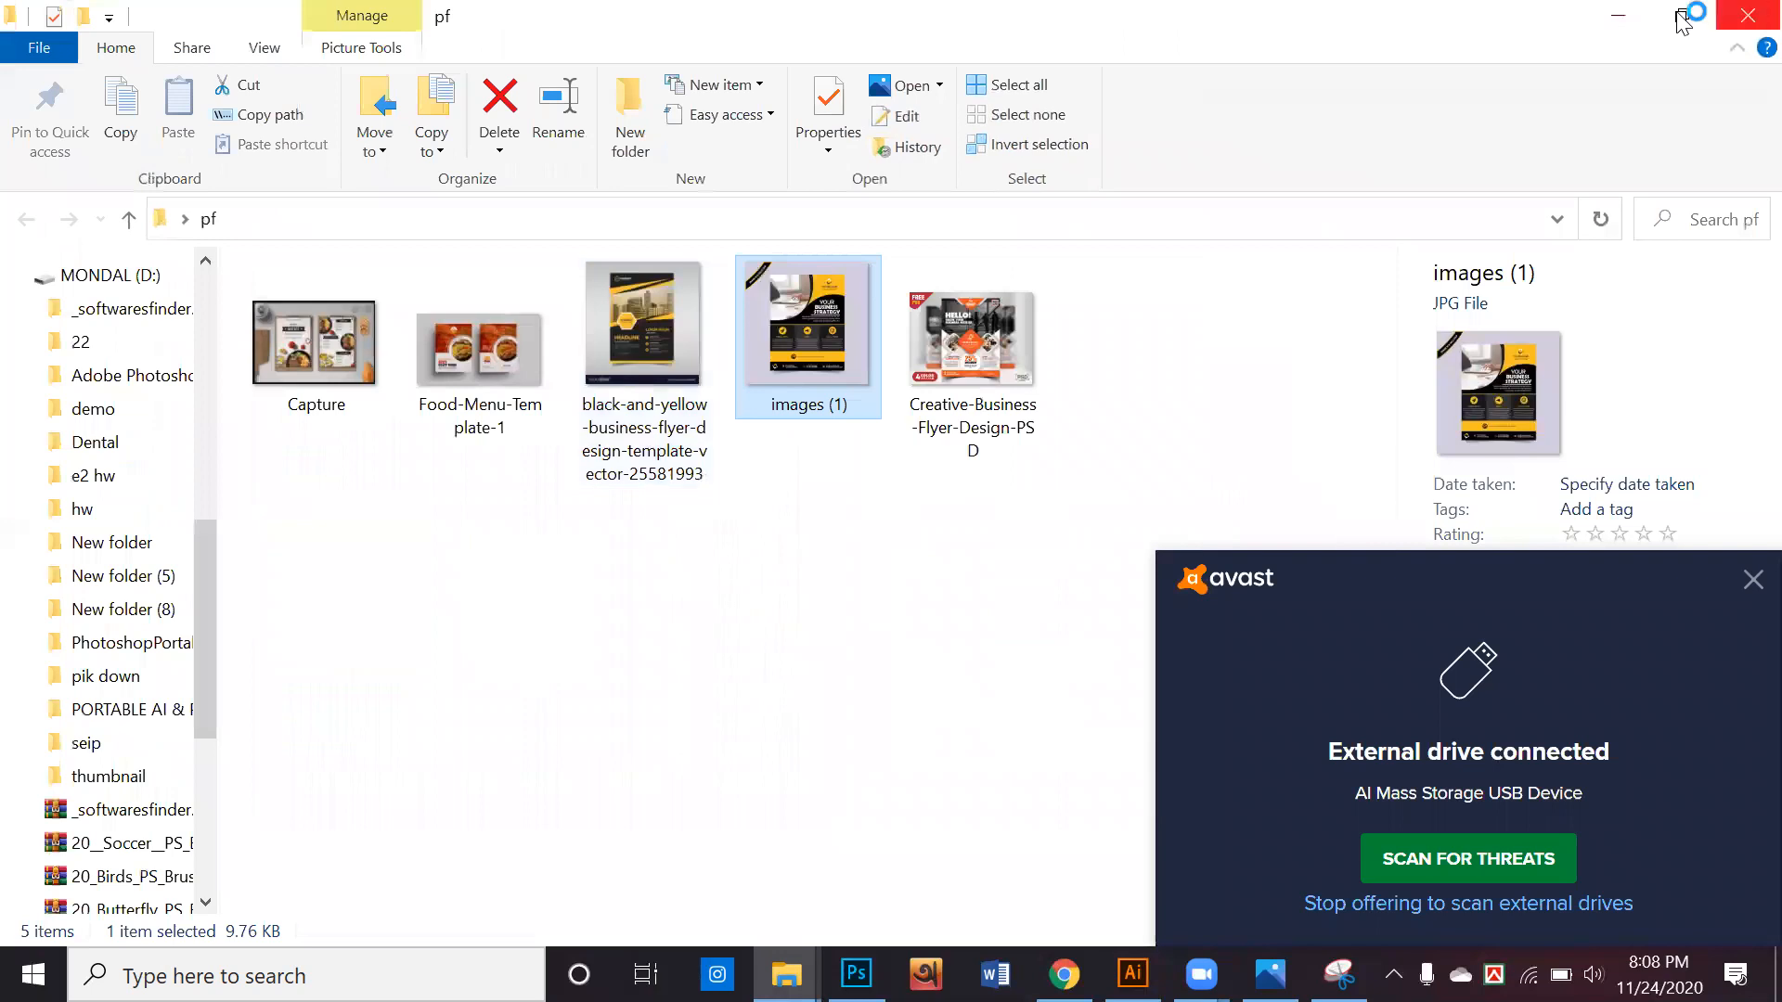
pyautogui.moveTo(1021, 568)
pyautogui.mouseDown()
pyautogui.moveTo(609, 473)
pyautogui.moveTo(278, 299)
pyautogui.mouseUp()
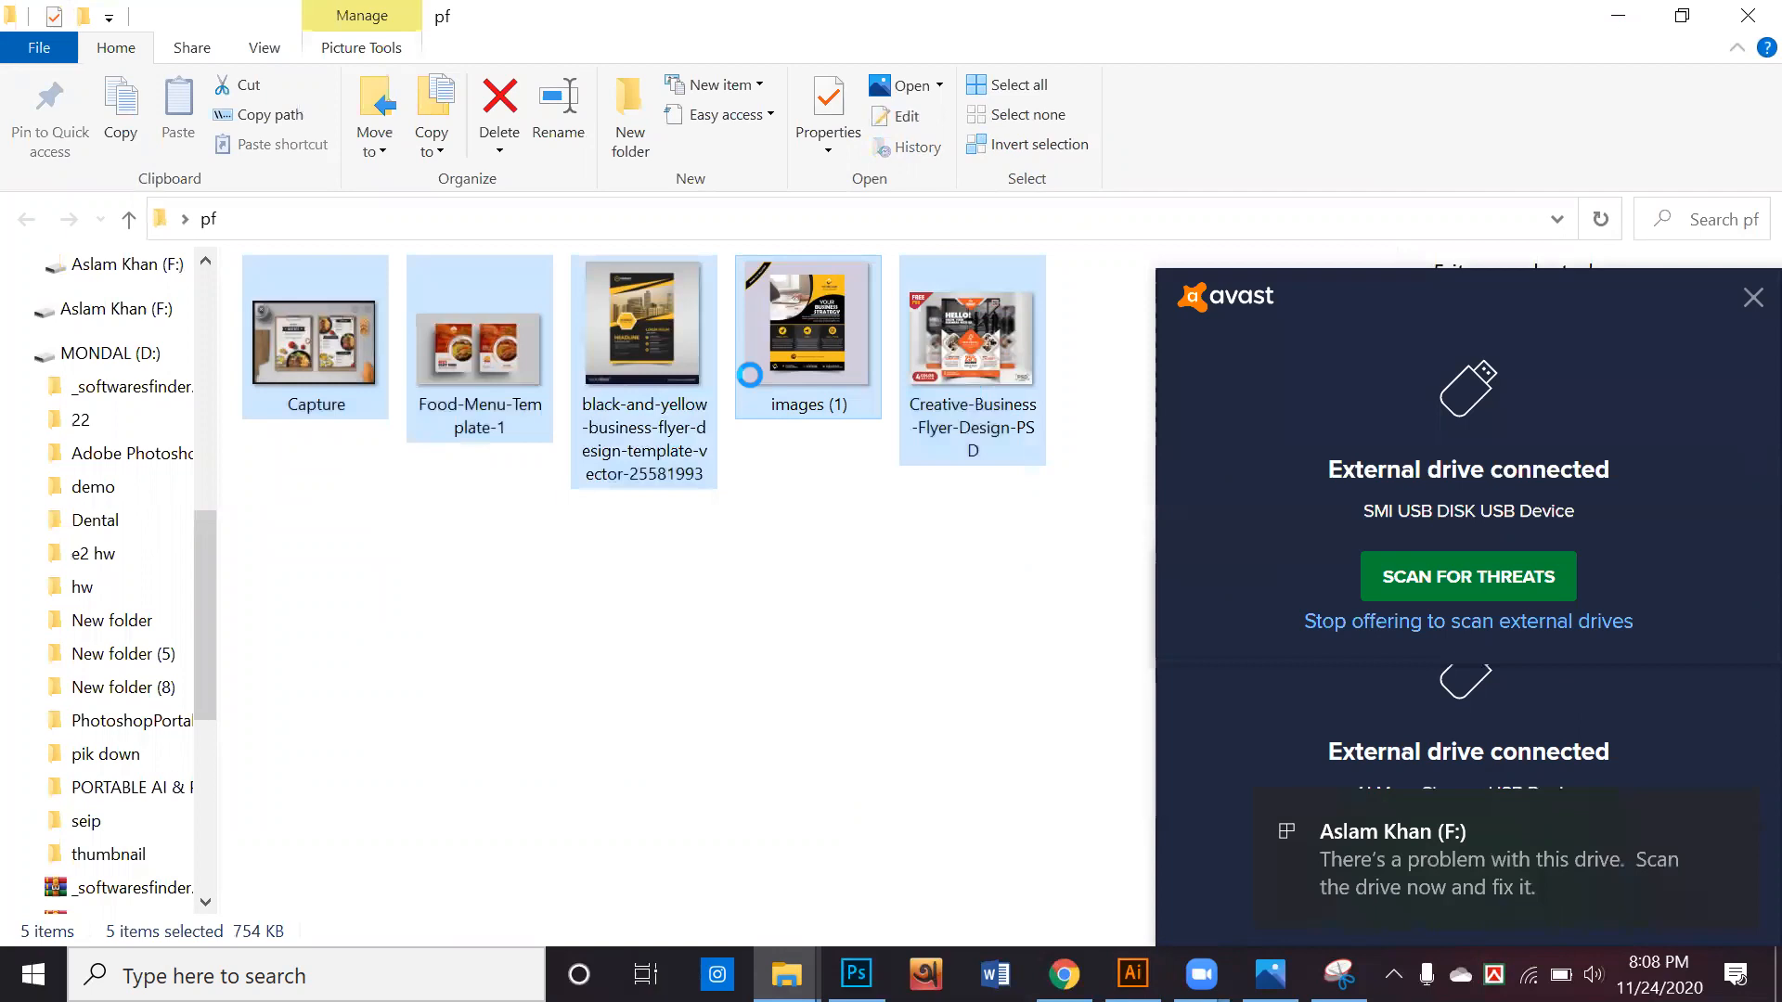
pyautogui.rightClick(750, 375)
pyautogui.moveTo(869, 709)
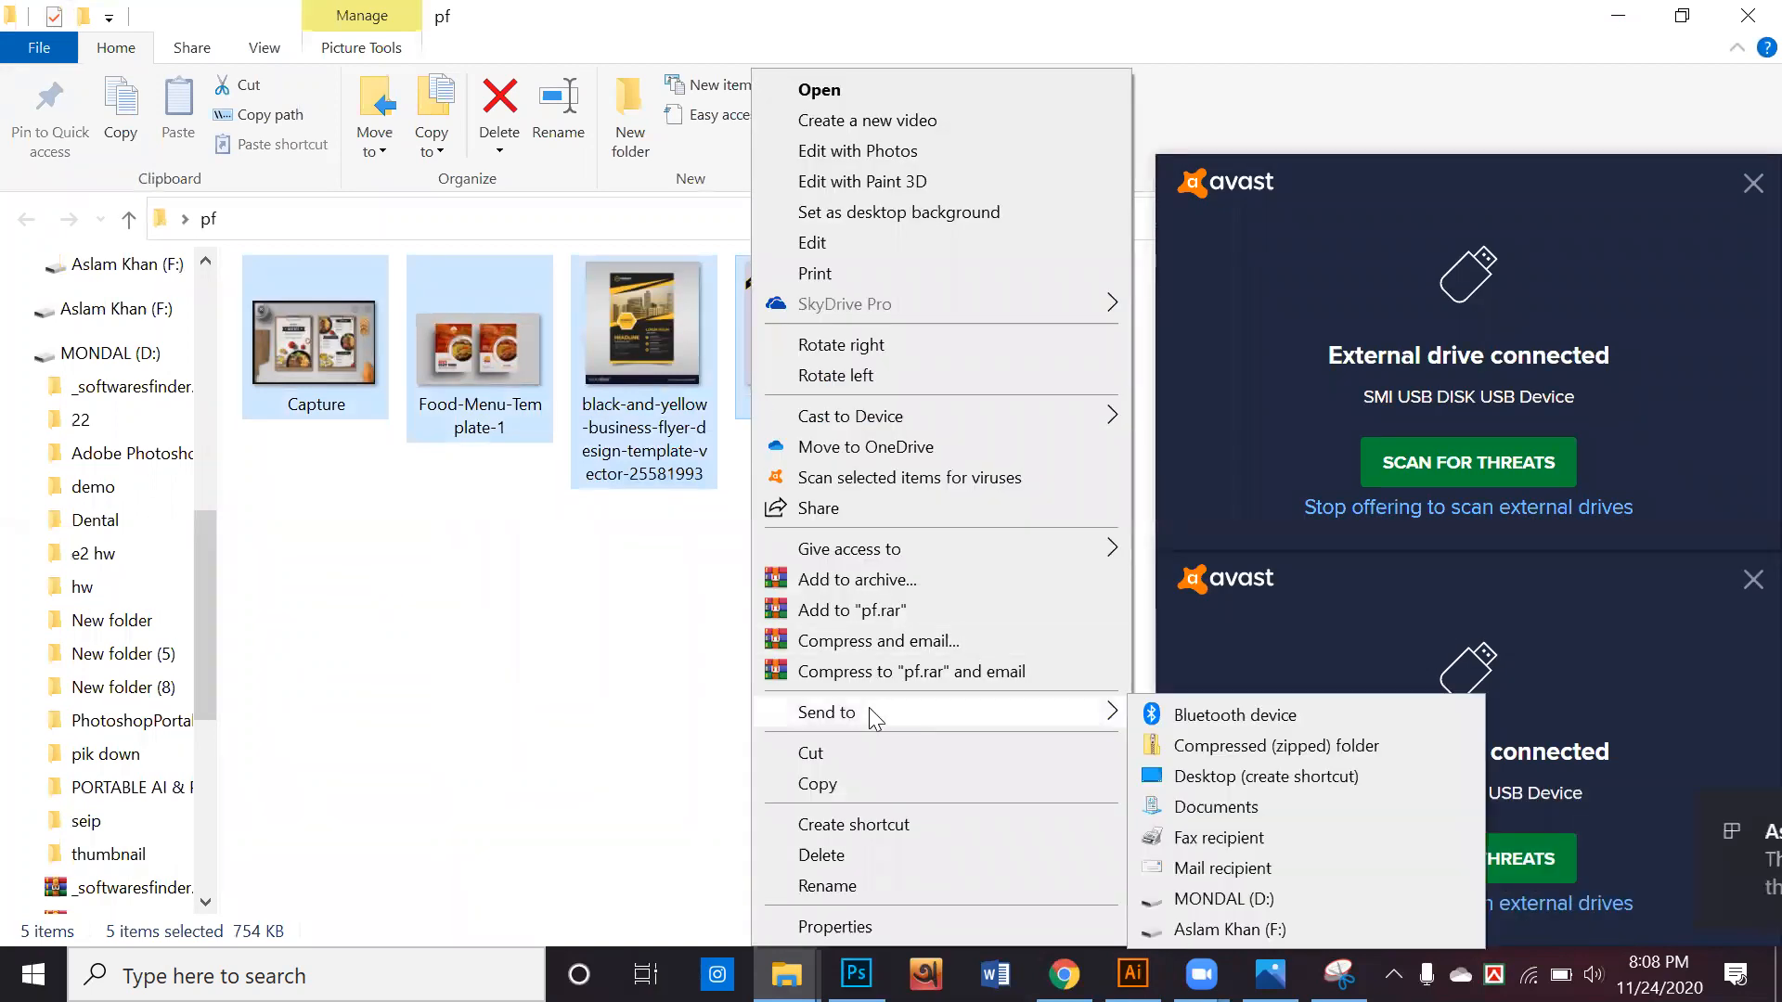
pyautogui.click(1209, 901)
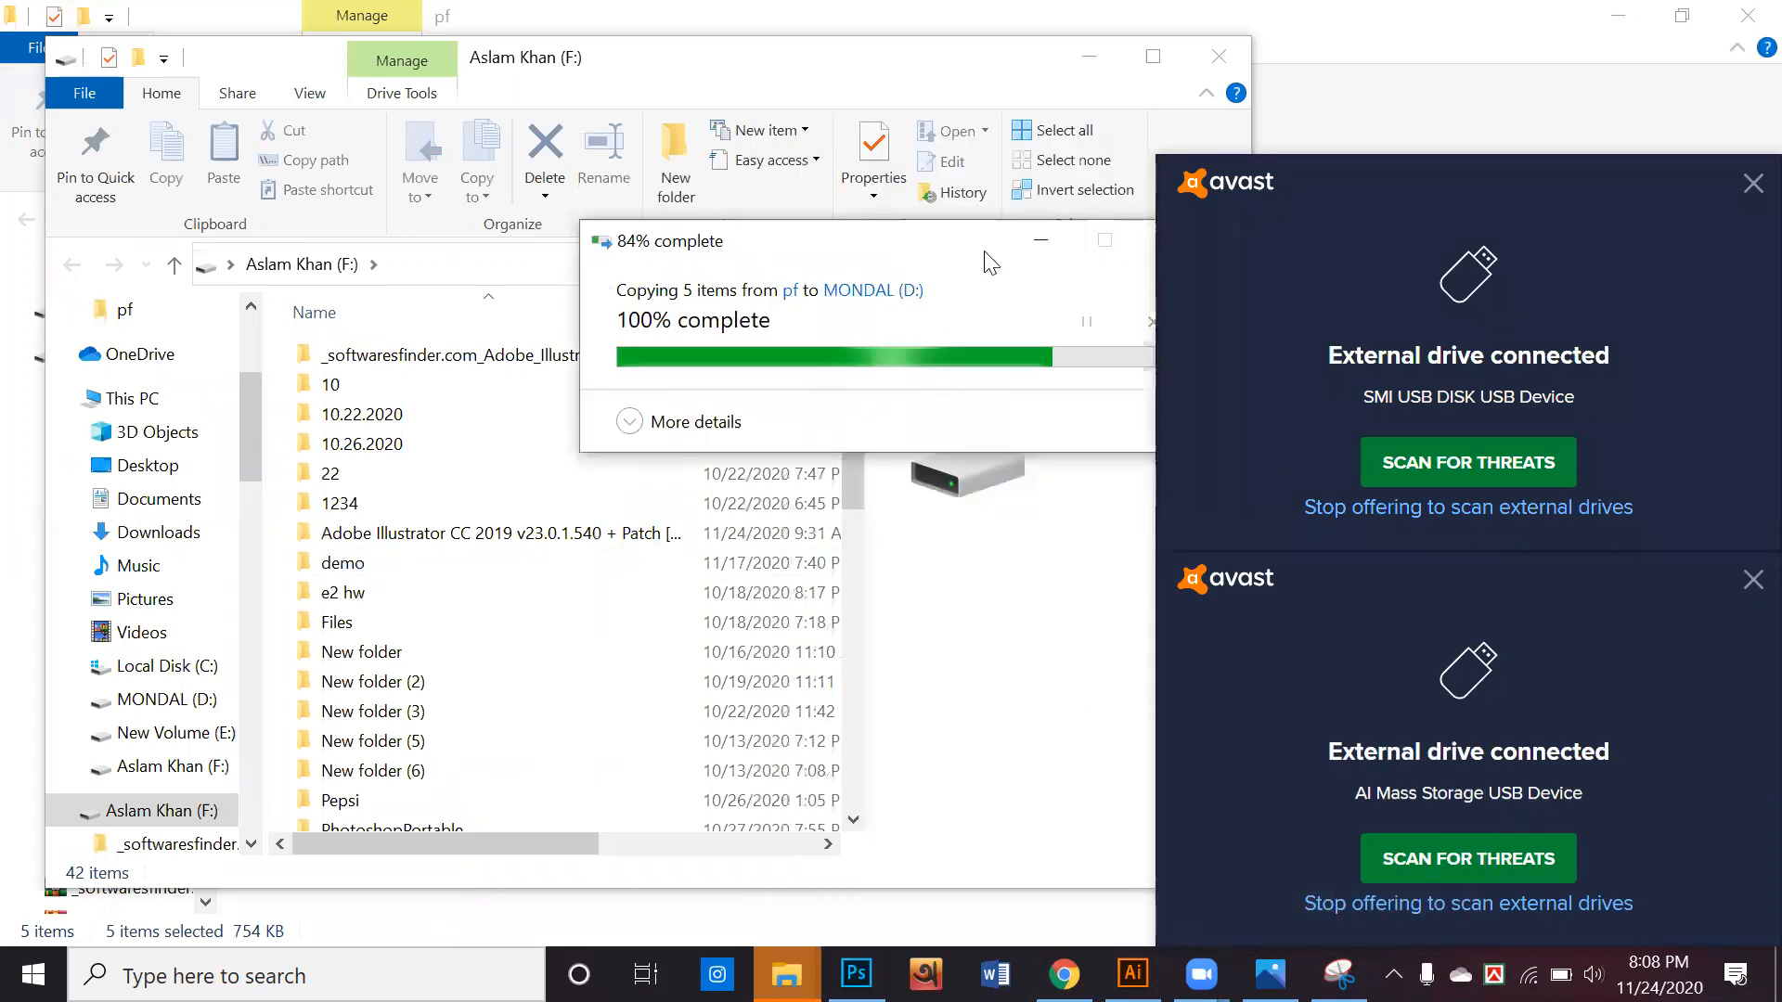
pyautogui.click(1211, 62)
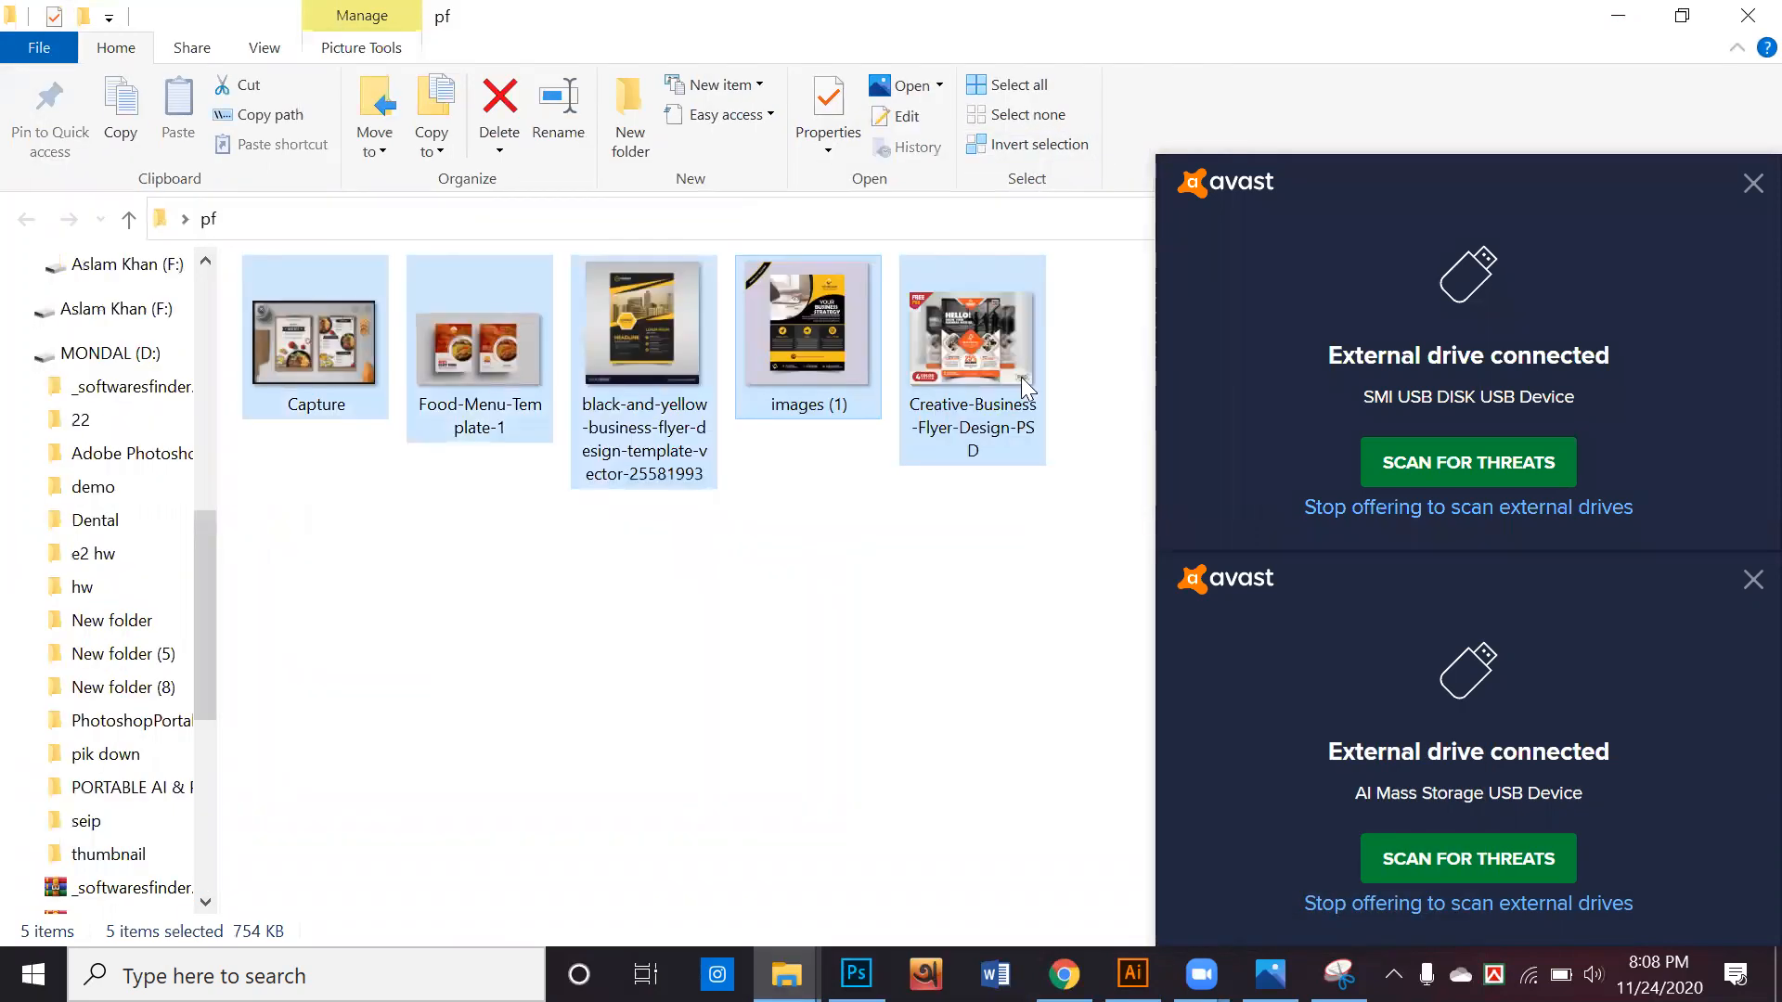
# Send the five selected images in the pf folder to the F: drive as well and clear the selection
pyautogui.rightClick(966, 406)
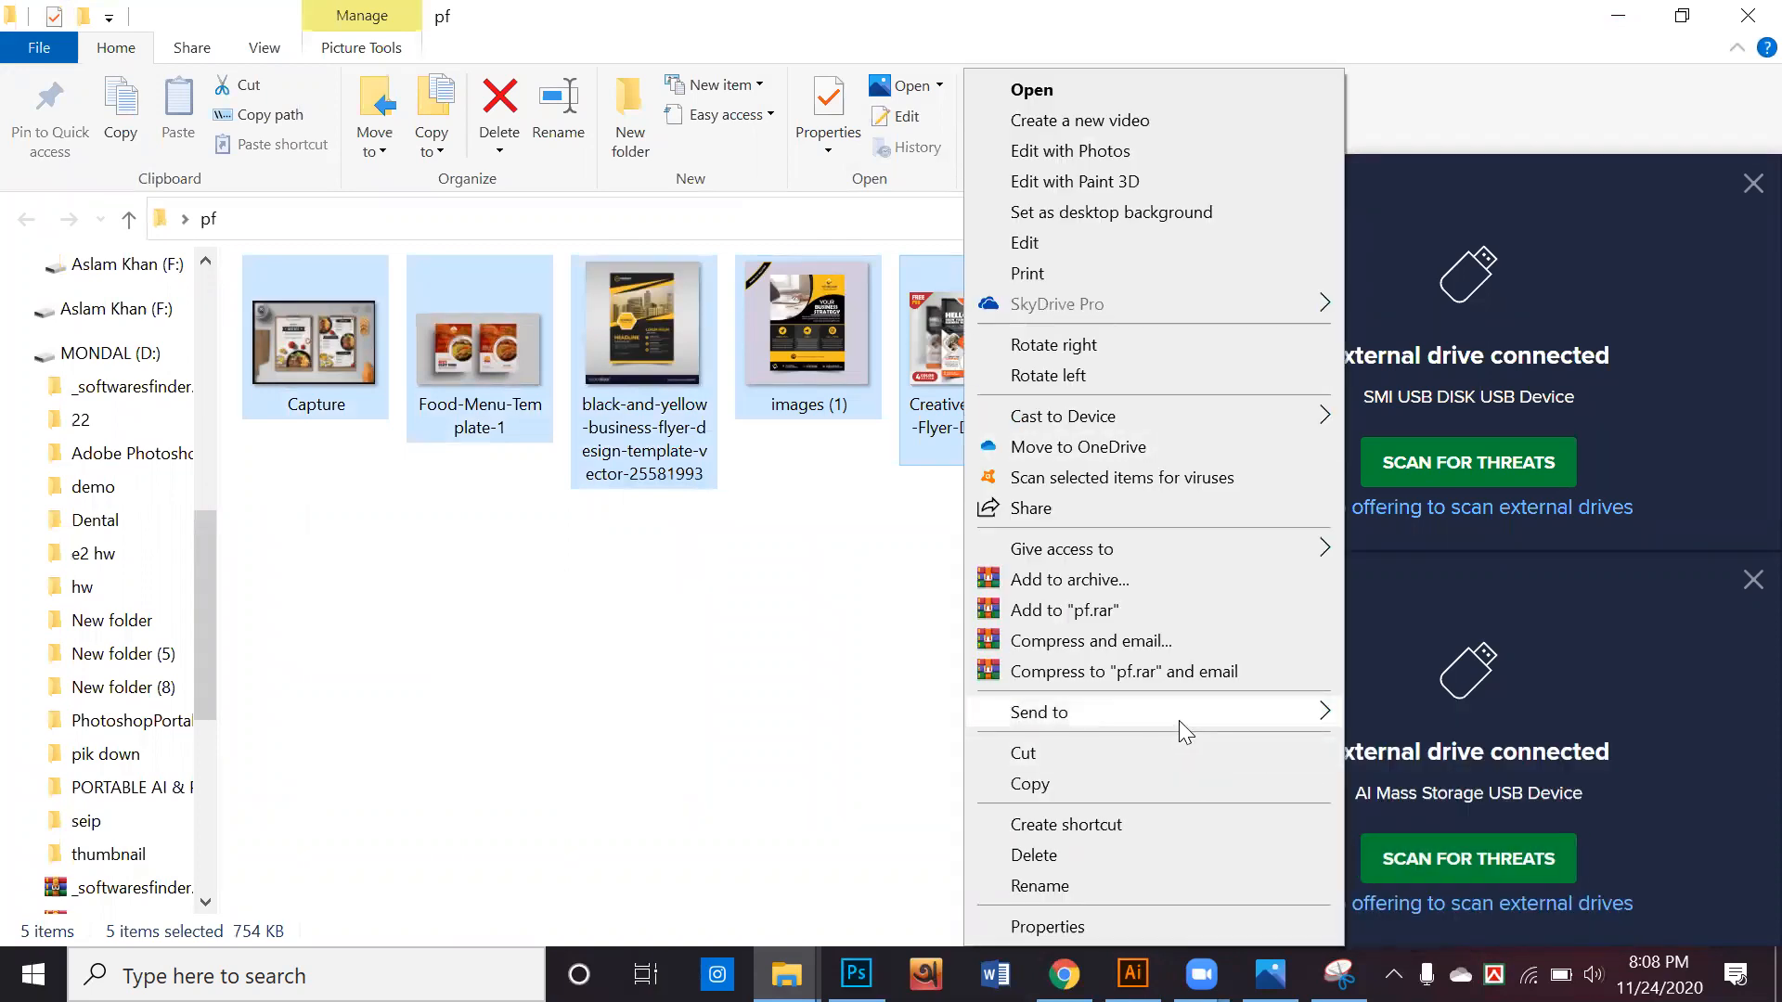
pyautogui.moveTo(1179, 720)
pyautogui.click(1534, 925)
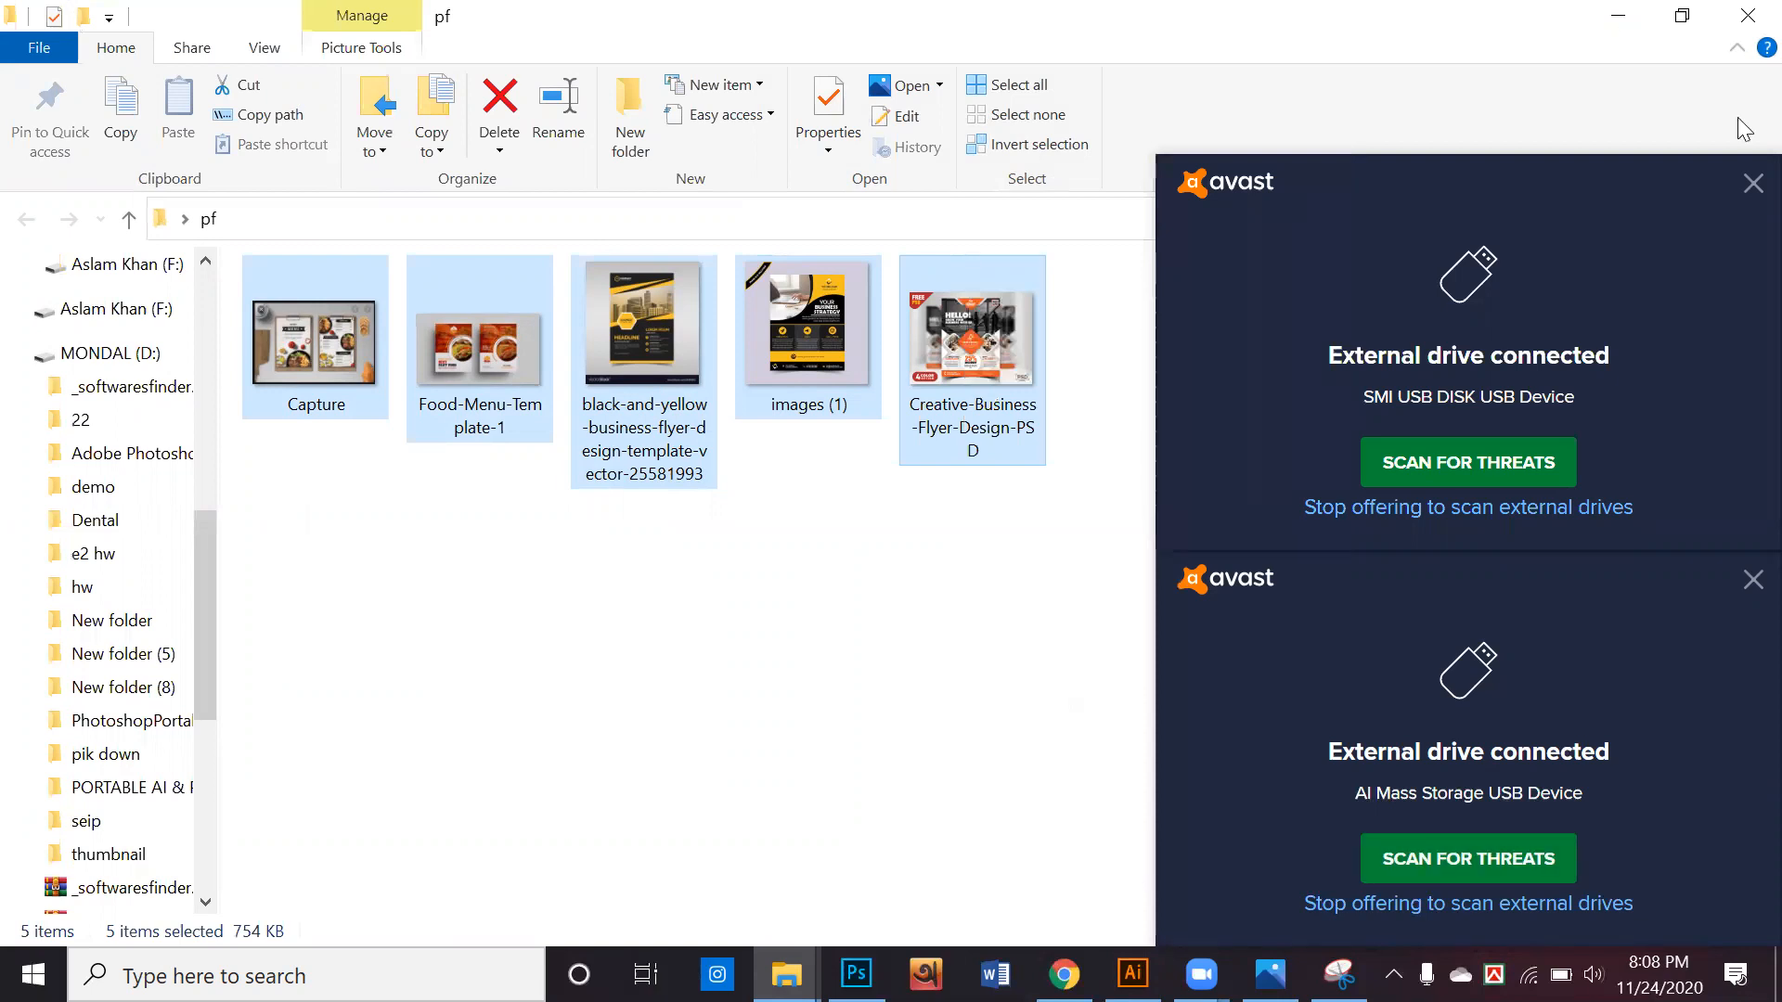
pyautogui.click(1060, 851)
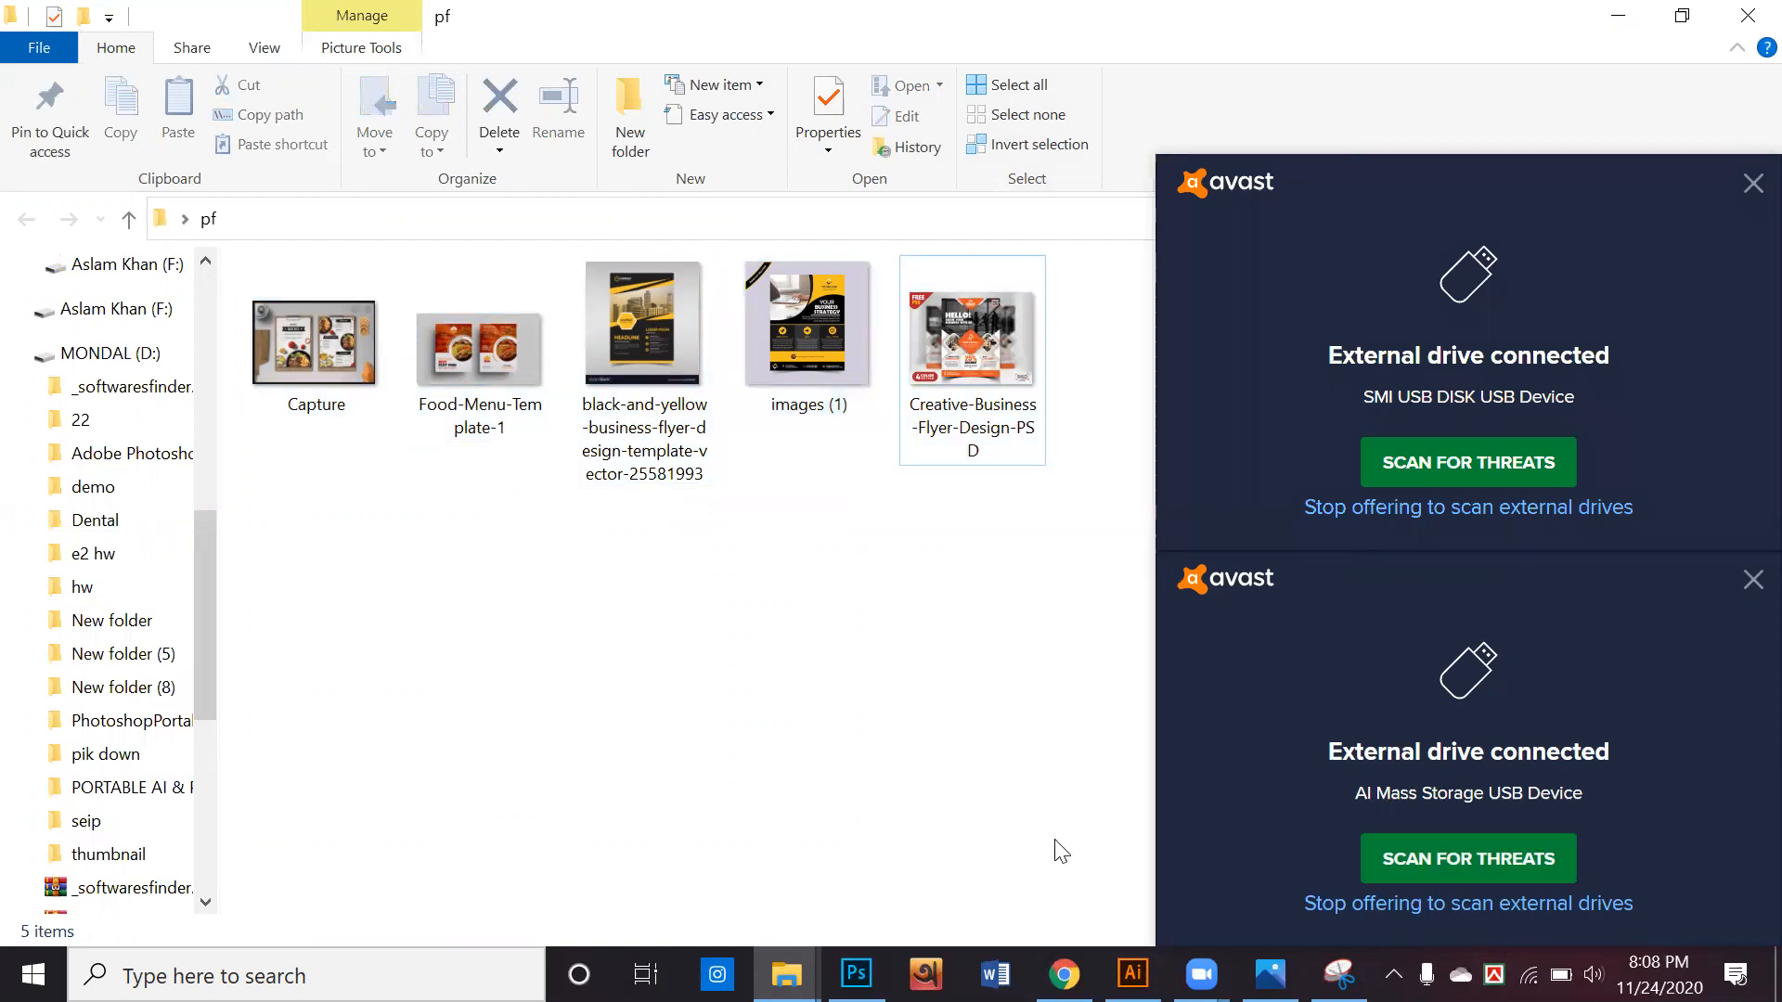